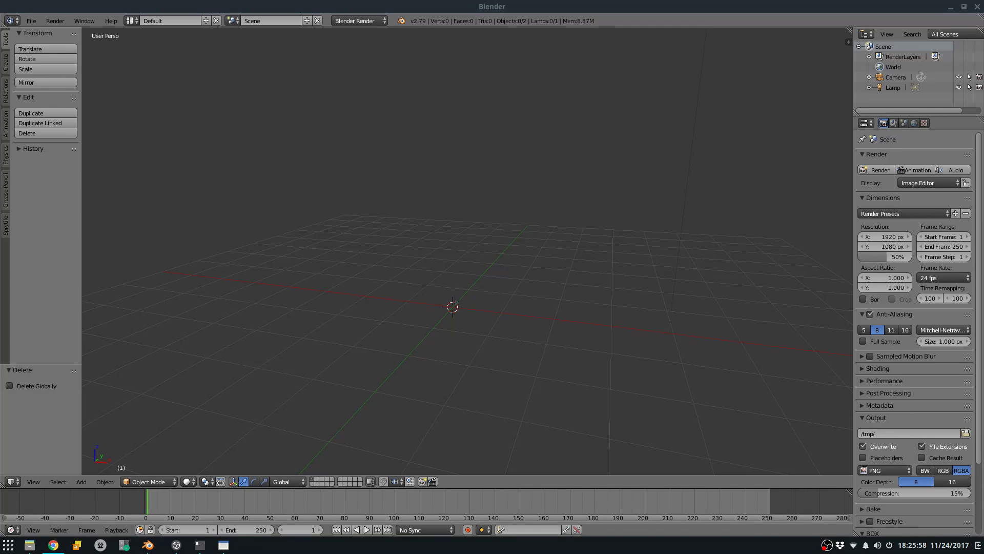
Add a plane mesh at the scene centre and switch it to Edit Mode.
click(376, 7)
middle_drag(398, 297, 522, 298)
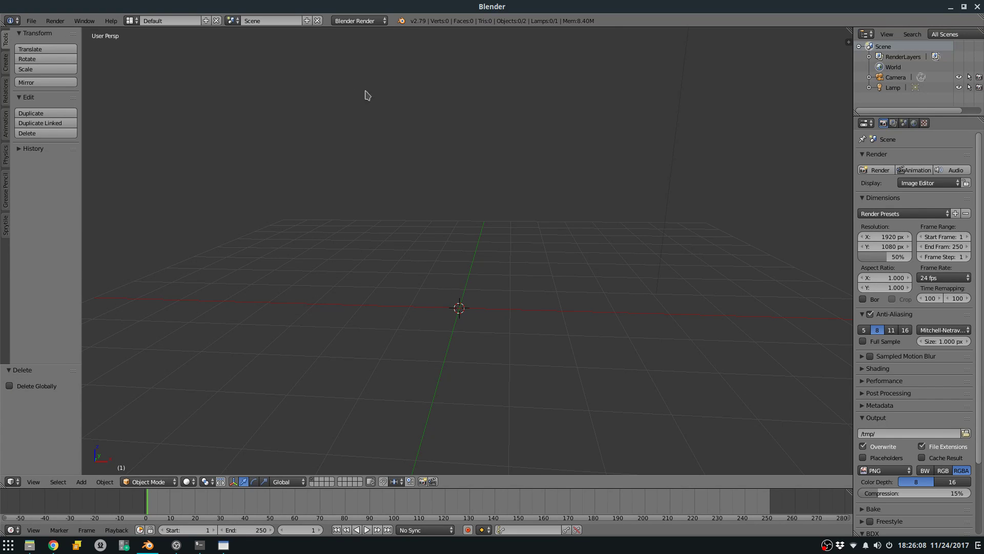
scroll(523, 78, down, 1)
shift+middle_drag(502, 107, 493, 152)
middle_drag(499, 317, 461, 311)
key(space)
text(addp pl)
key(BackSpace)
text(pl)
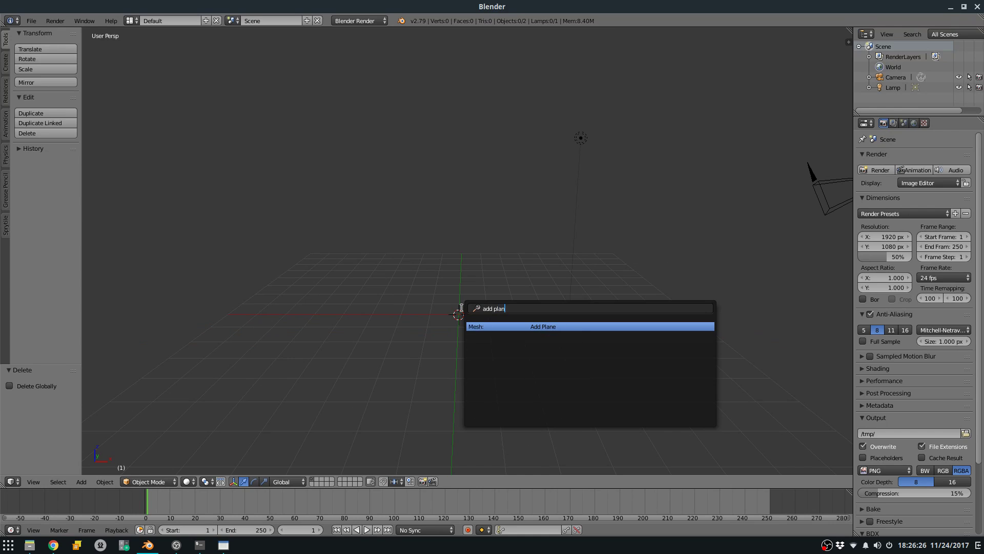
key(Return)
key(Tab)
Try to divide the plane into quarters with two perpendicular loop cuts.
middle_drag(461, 308, 462, 351)
scroll(461, 351, up, 3)
key(ctrl+r)
double_click(462, 351)
key(ctrl+r)
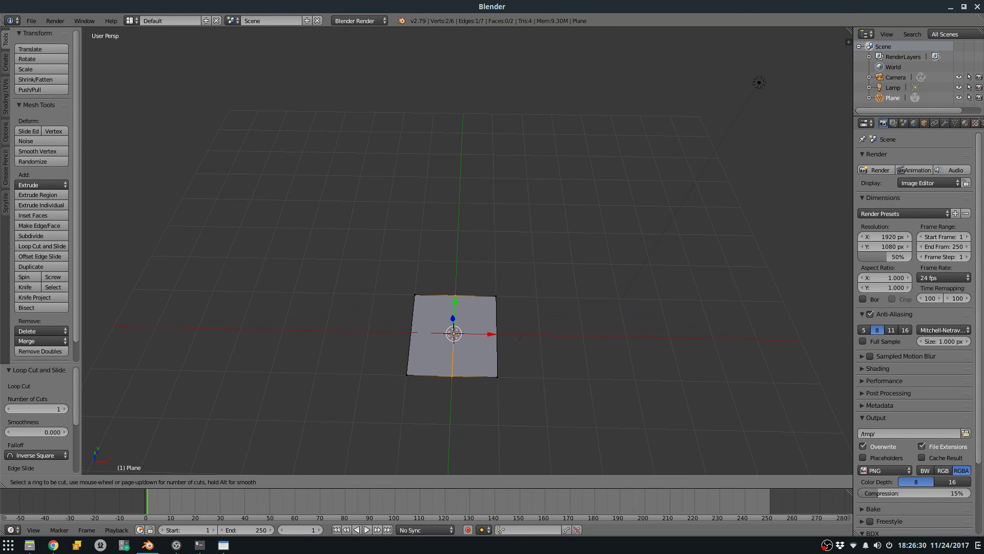
double_click(509, 336)
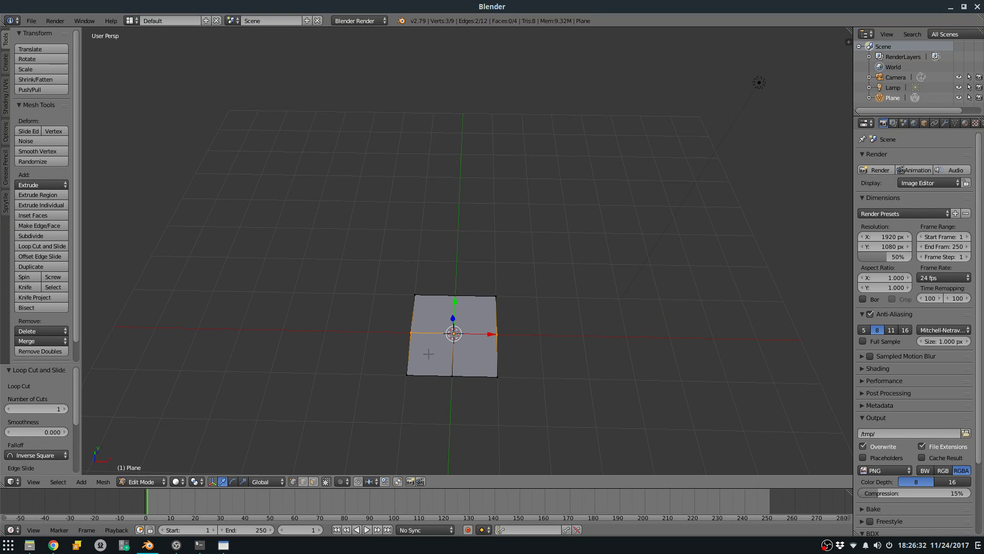
key(ctrl+z)
key(ctrl+z)
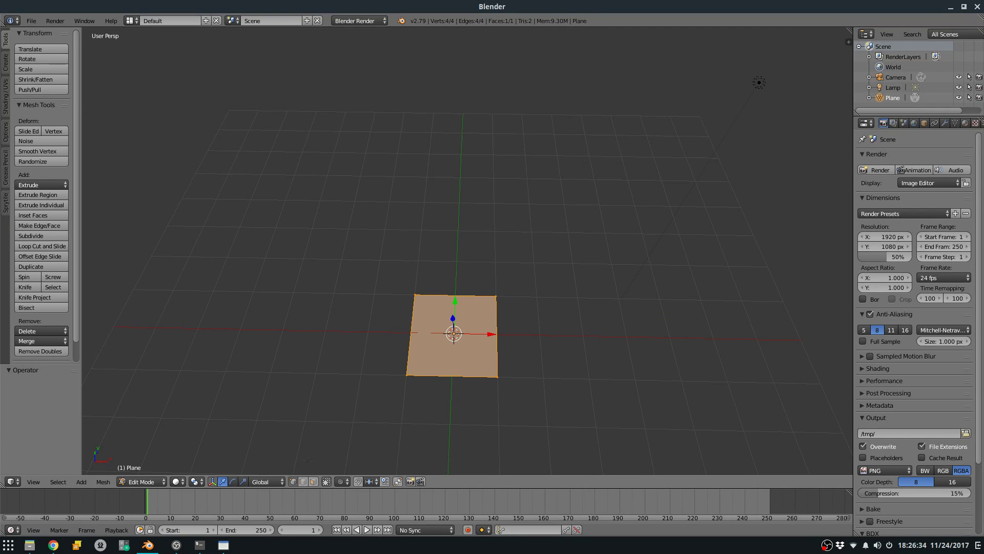
In top orthographic view with edge selection, extrude the plane's +X edge 2 units along X.
key(3)
key(KP_7)
key(KP_4)
key(KP_7)
key(KP_5)
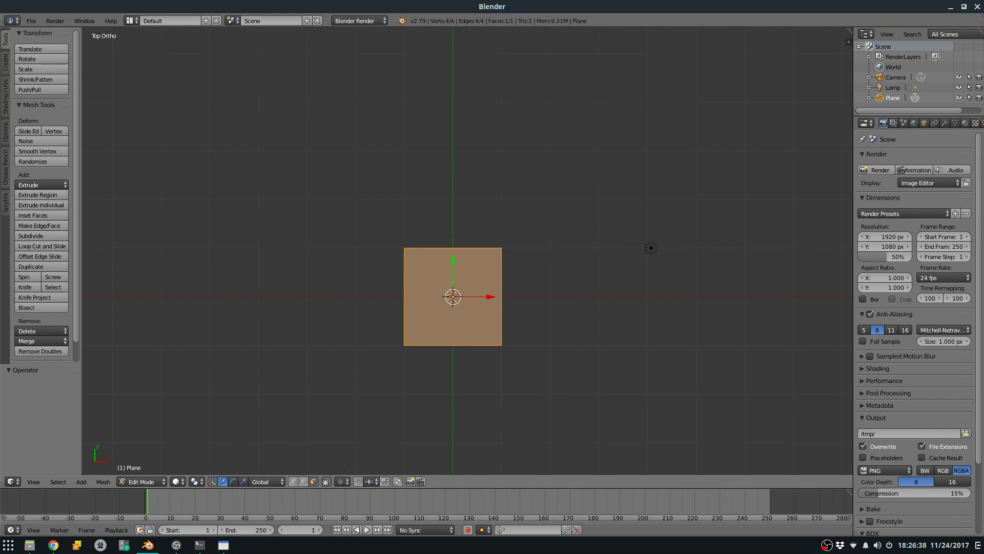
click(304, 485)
scroll(400, 370, down, 5)
right_click(470, 290)
right_click(479, 280)
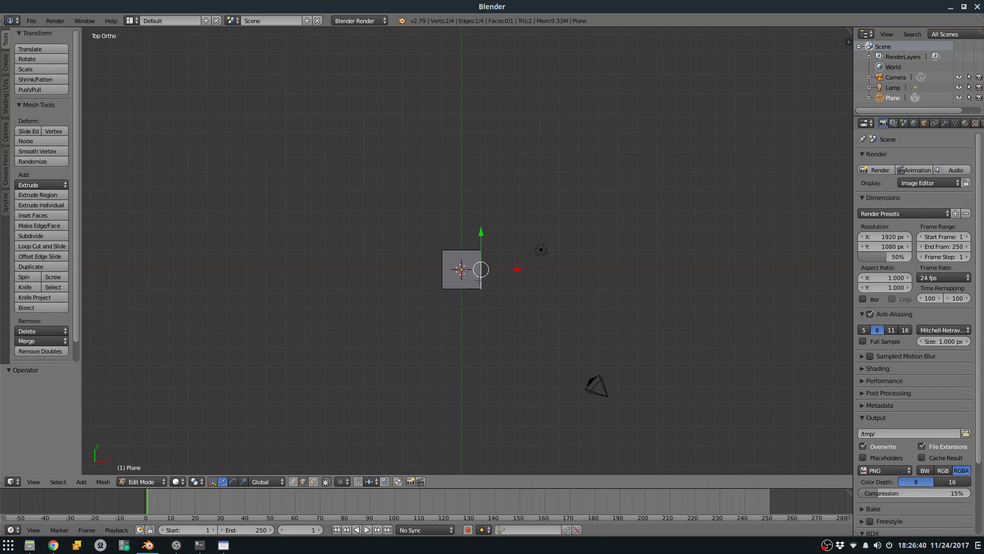
text(e2)
key(Return)
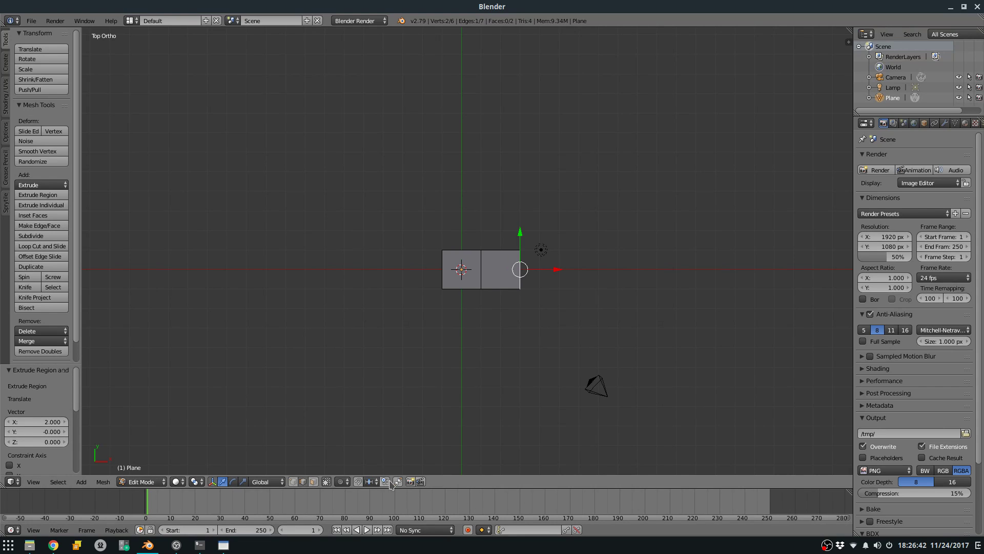
Extrude the lower edge of the new +X square 2 units along negative Y.
right_click(487, 288)
text(e2)
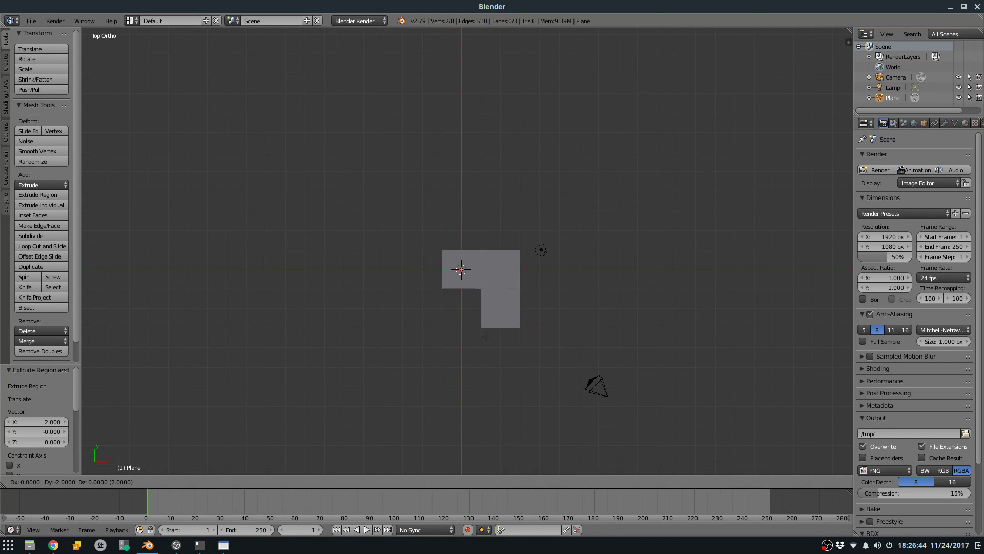
key(Return)
Extrude the lower square's -X edge twice along negative X, 2 units each, to complete a three-square bottom row.
right_click(461, 288)
right_click(481, 309)
key(e)
ctrl+click(447, 311)
key(e)
ctrl+click(404, 316)
Extrude the upper edge of the bottom row's -X square 2 units along Y to complete the second row.
right_click(422, 291)
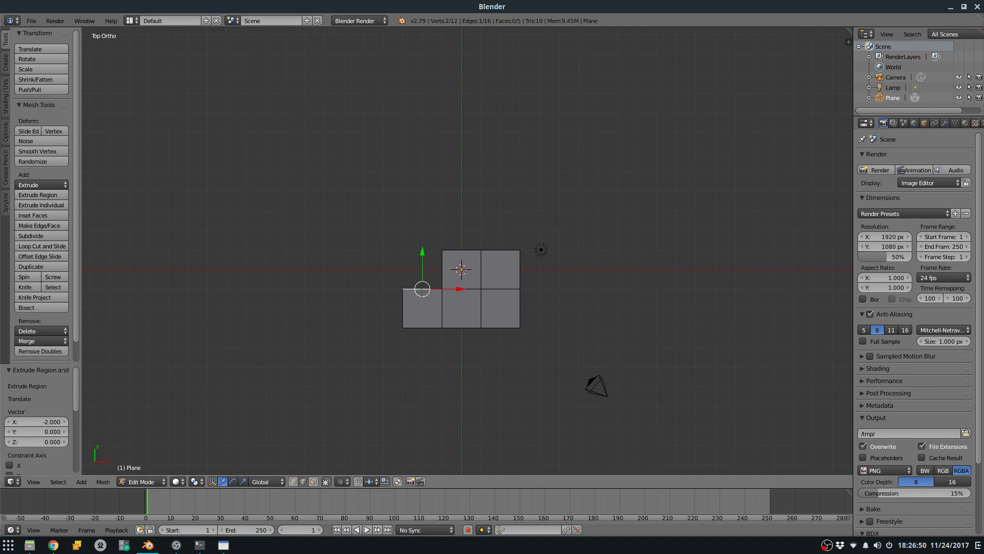
key(e)
ctrl+click(423, 252)
Extrude the mesh's three top edges about 2 units along Y and snap the new edges to the grid.
shift+right_click(460, 252)
shift+right_click(498, 255)
key(e)
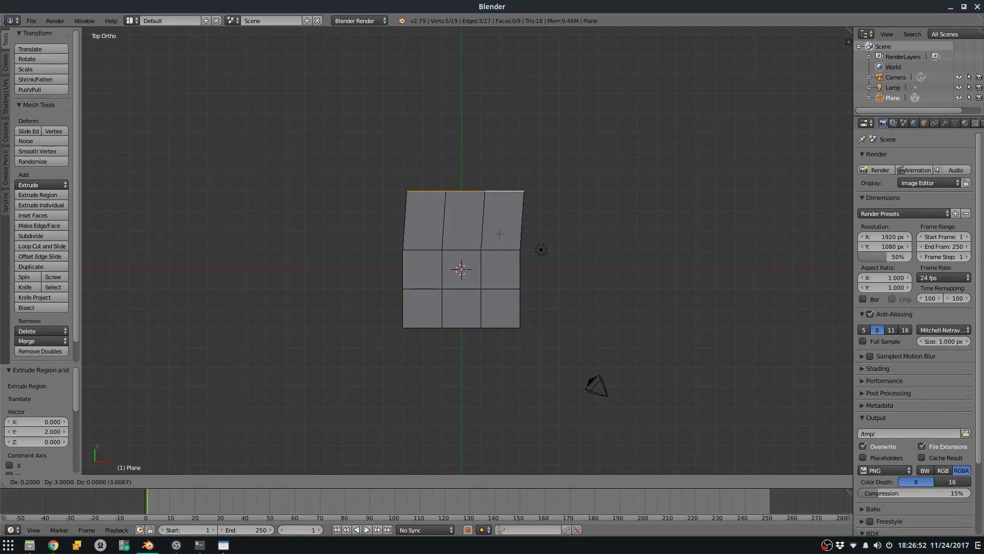
click(496, 248)
key(shift+s)
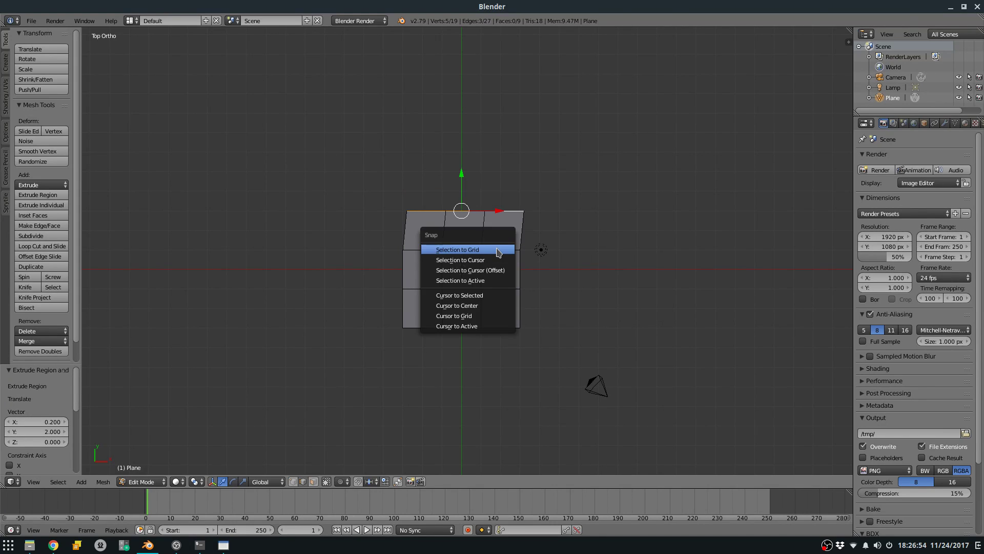
click(497, 248)
Turn on snapping and undo the trial extrusion of a fourth row from the top edges.
key(e)
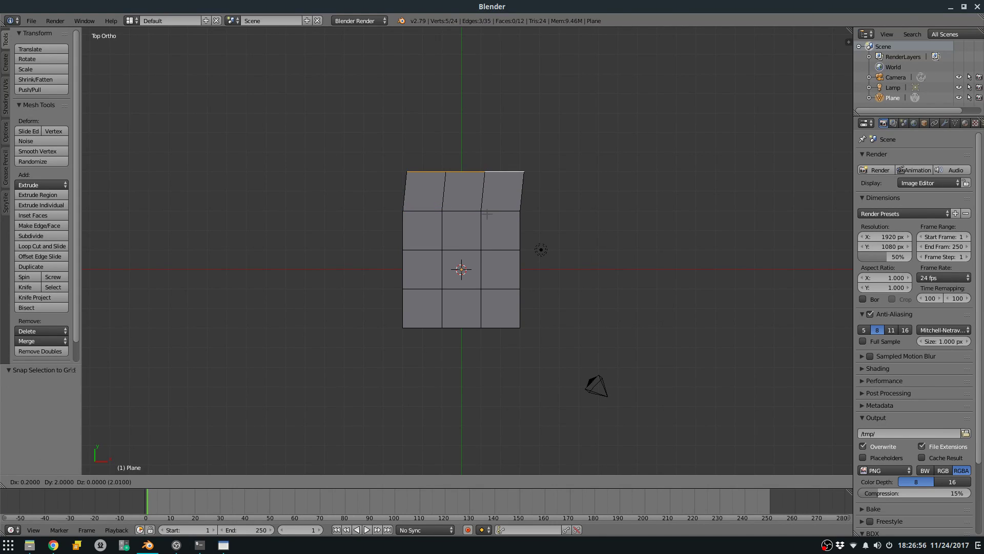
click(488, 215)
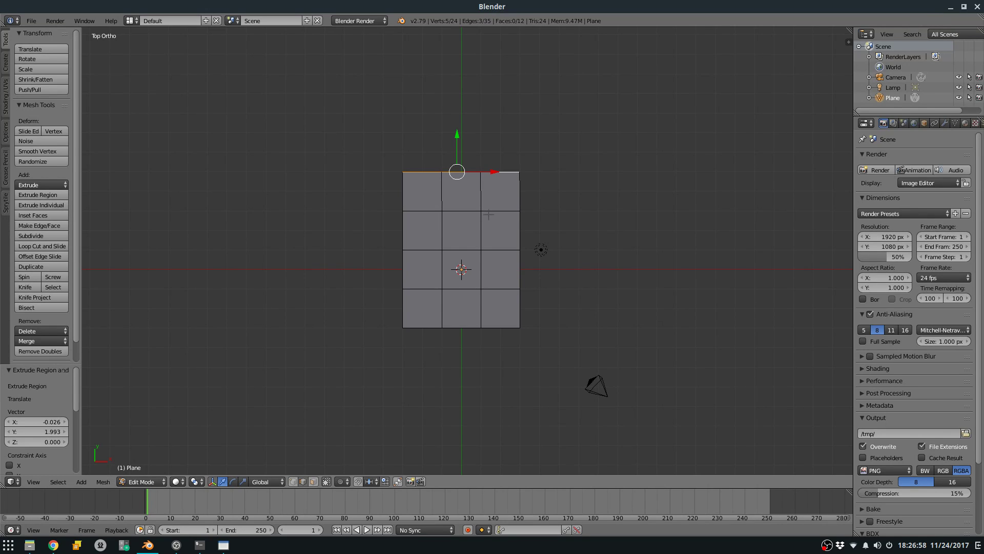
click(359, 482)
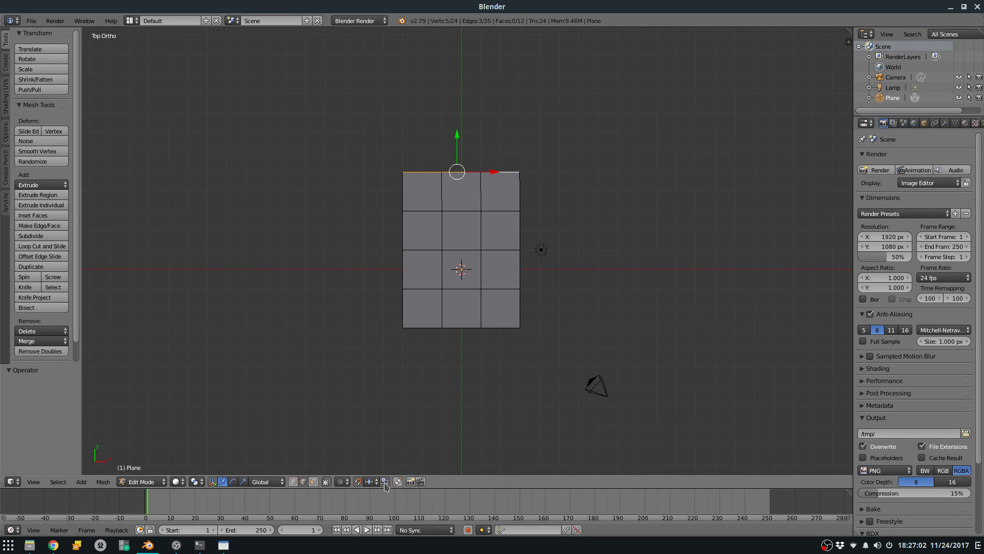
key(ctrl+z)
key(ctrl+shift+z)
key(ctrl+z)
Snap the entire mesh selection to the grid and return to Object Mode.
key(a)
key(shift+s)
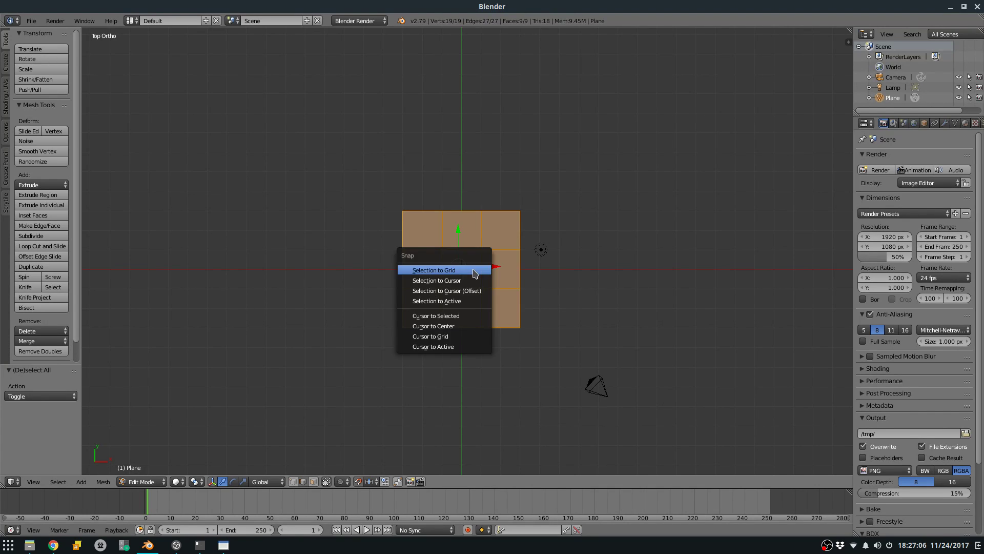
click(468, 269)
key(Tab)
key(Tab)
key(Tab)
Open the theme settings in User Preferences and try the Back To Black and Blender 24X presets.
click(31, 21)
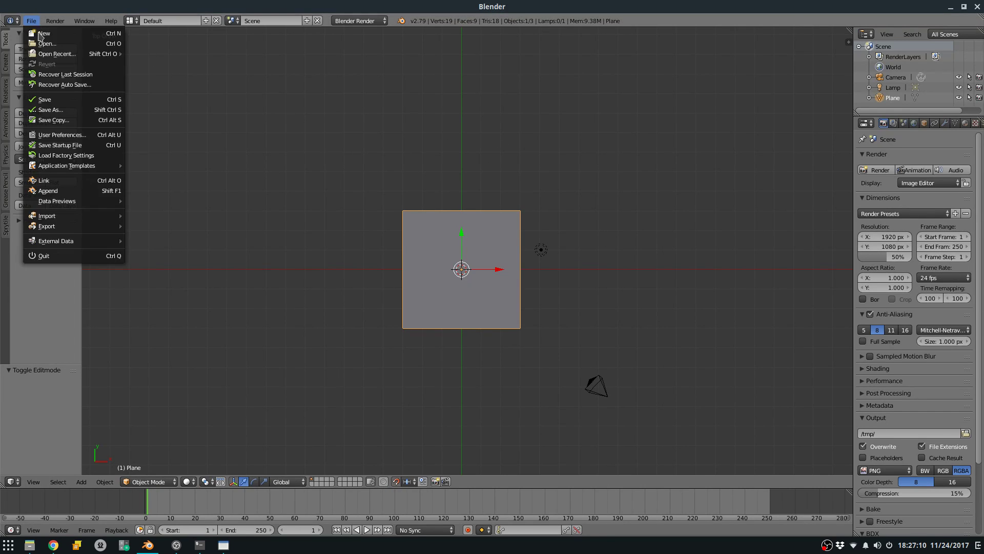
click(83, 136)
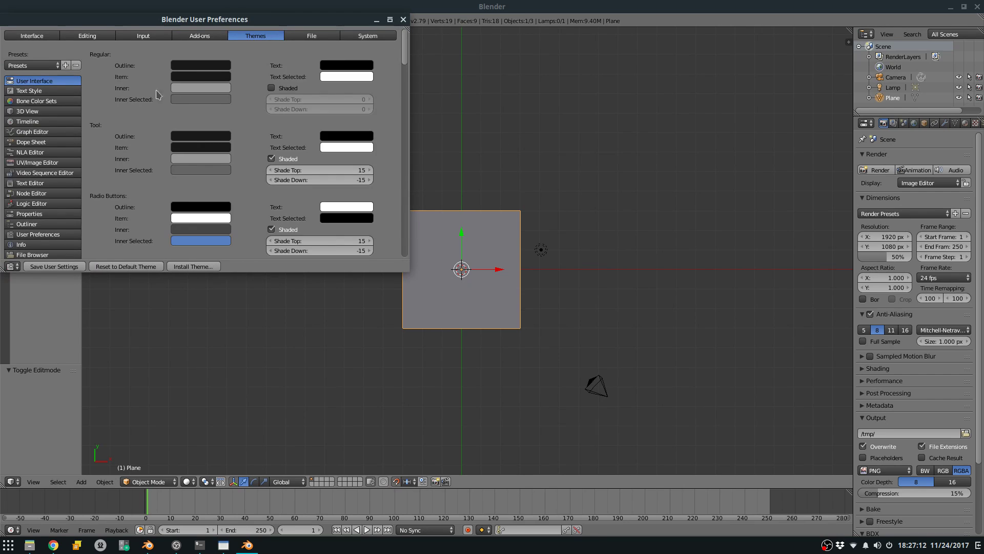
click(32, 65)
click(38, 89)
click(36, 65)
click(48, 100)
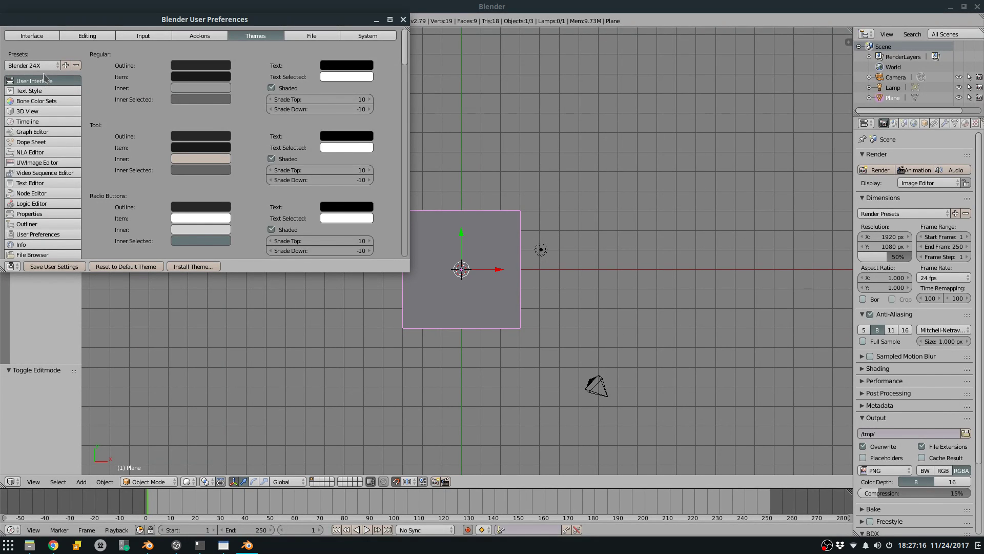
Apply the Default++ theme preset and check how the mesh looks in Edit Mode.
click(44, 65)
click(33, 119)
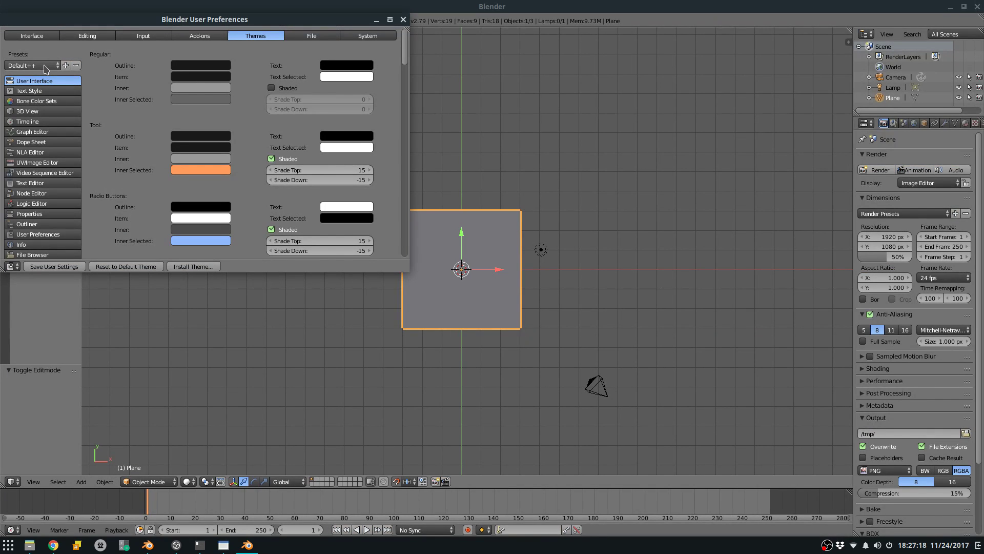
key(alt+Tab)
key(Tab)
key(Tab)
key(alt+Tab)
Apply the Elsyiun theme preset and inspect the mesh wireframe in Edit Mode.
click(50, 66)
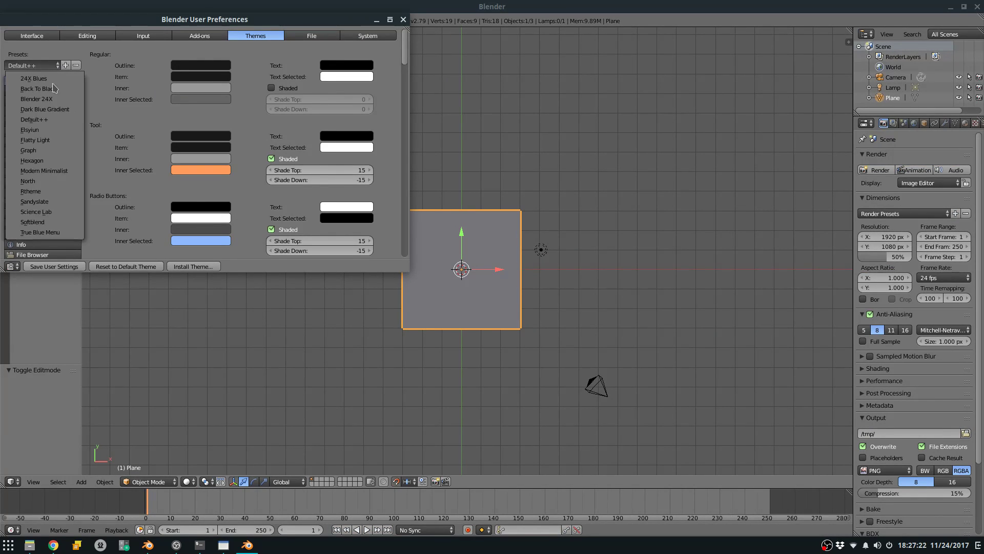
click(47, 130)
key(alt+Tab)
key(Tab)
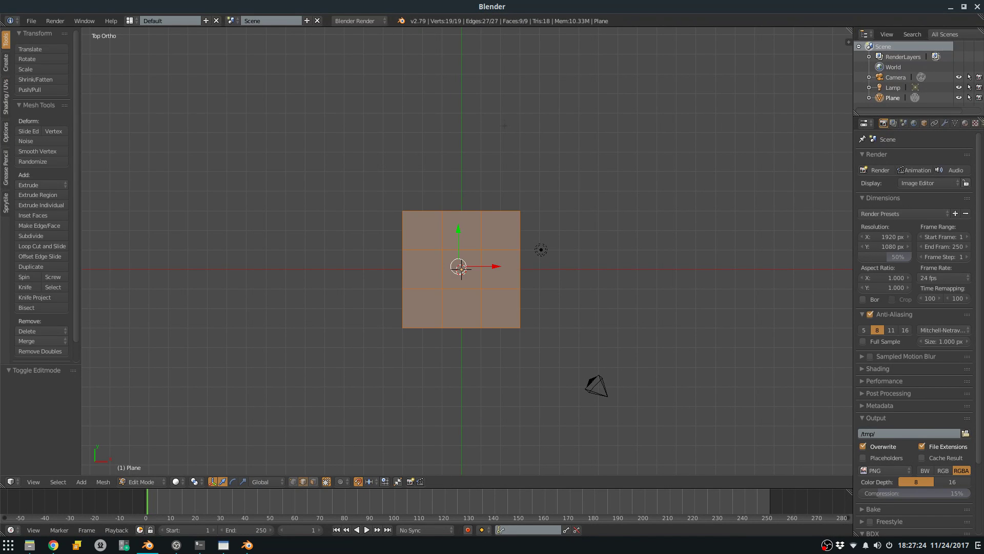
key(Tab)
key(alt+Tab)
Apply the Flatty Light theme preset and check the mesh display in Edit Mode.
click(49, 66)
click(44, 146)
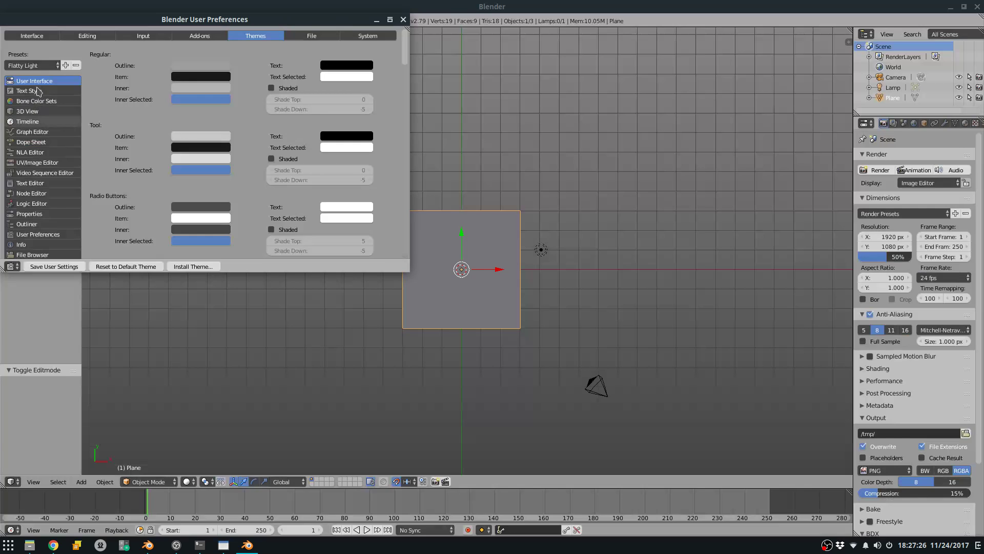
key(alt+Tab)
key(Tab)
key(Tab)
key(alt+Tab)
Try the Graph and Hexagon theme presets.
click(57, 65)
click(41, 150)
click(57, 67)
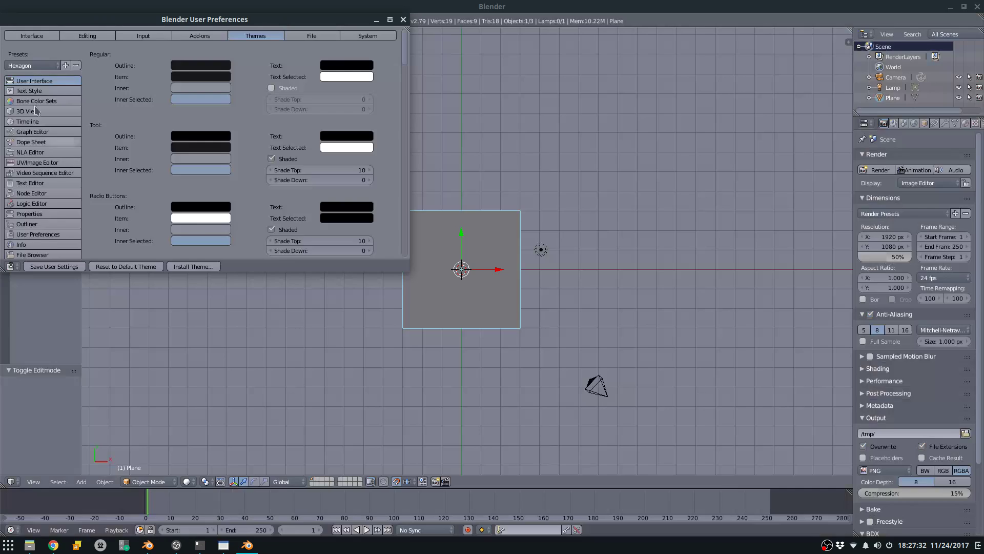
click(32, 160)
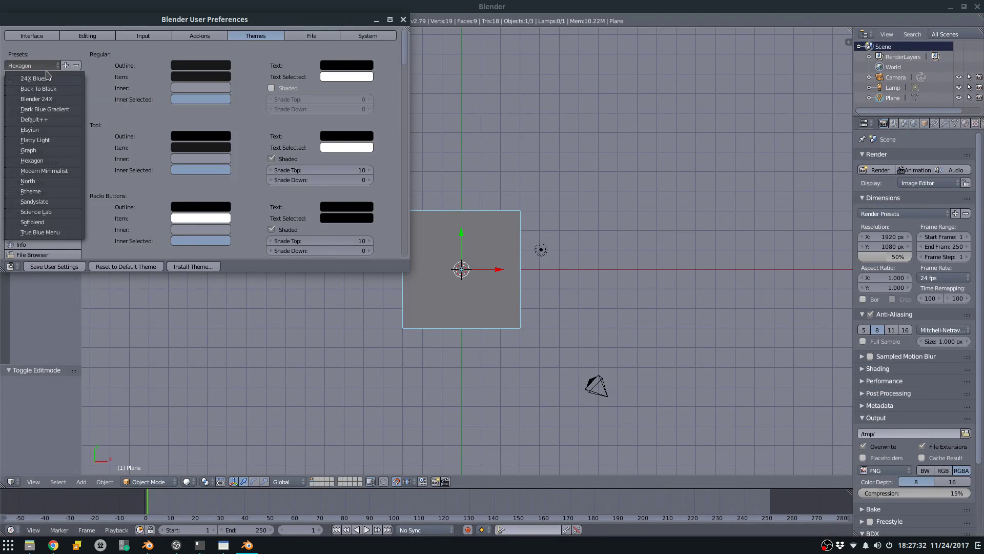
Apply the Modern Minimalist theme preset and check how the mesh looks in Edit Mode.
click(49, 172)
key(alt+Tab)
key(Tab)
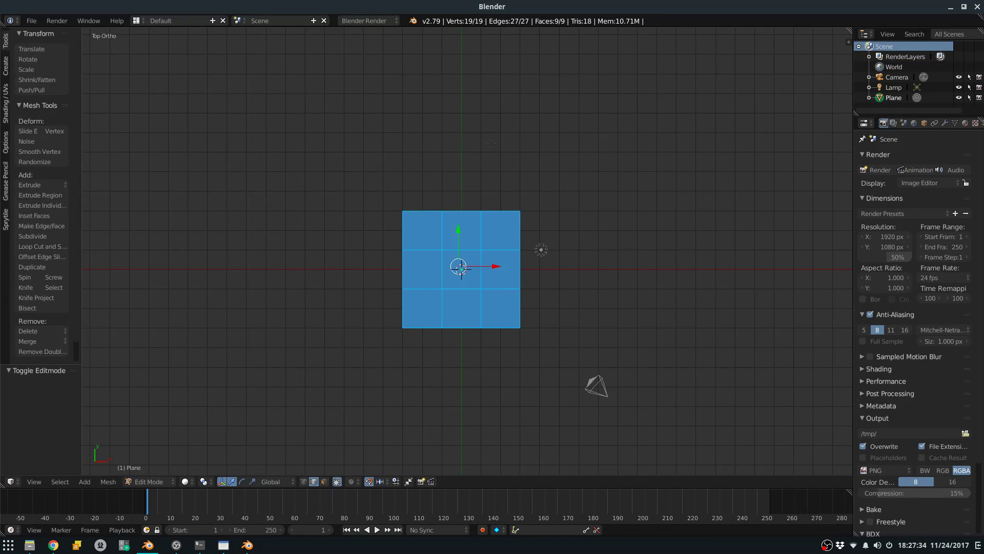
key(Tab)
key(alt+Tab)
Apply the North theme preset and check how the mesh looks in Edit Mode.
click(38, 70)
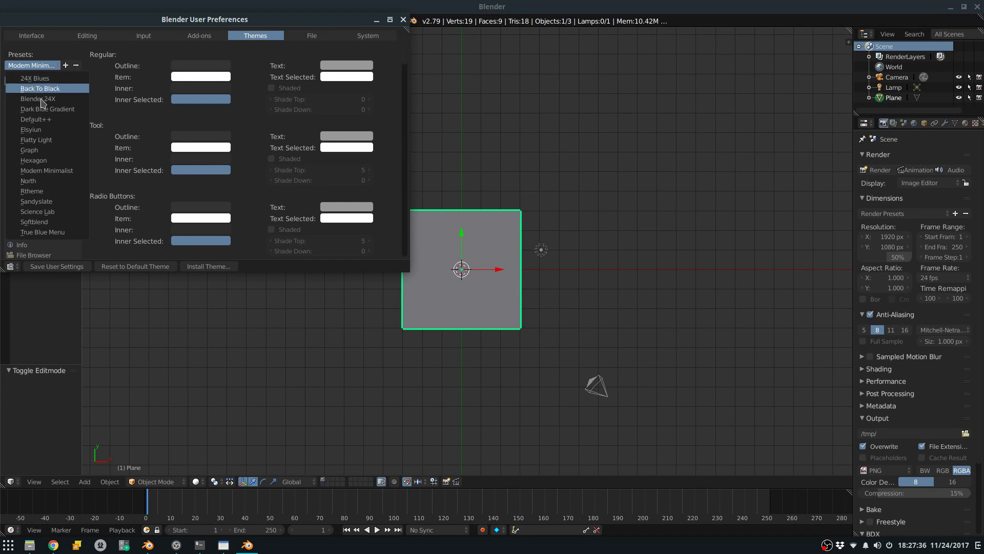
click(31, 181)
key(alt+Tab)
key(Tab)
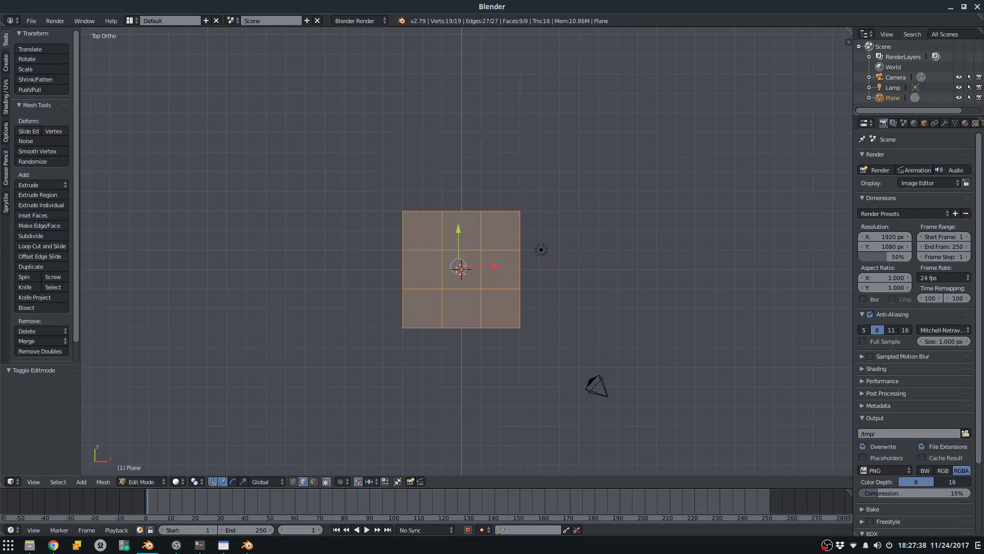
key(Tab)
key(alt+Tab)
Apply the Rtheme preset and check how the mesh looks in Edit Mode.
click(36, 65)
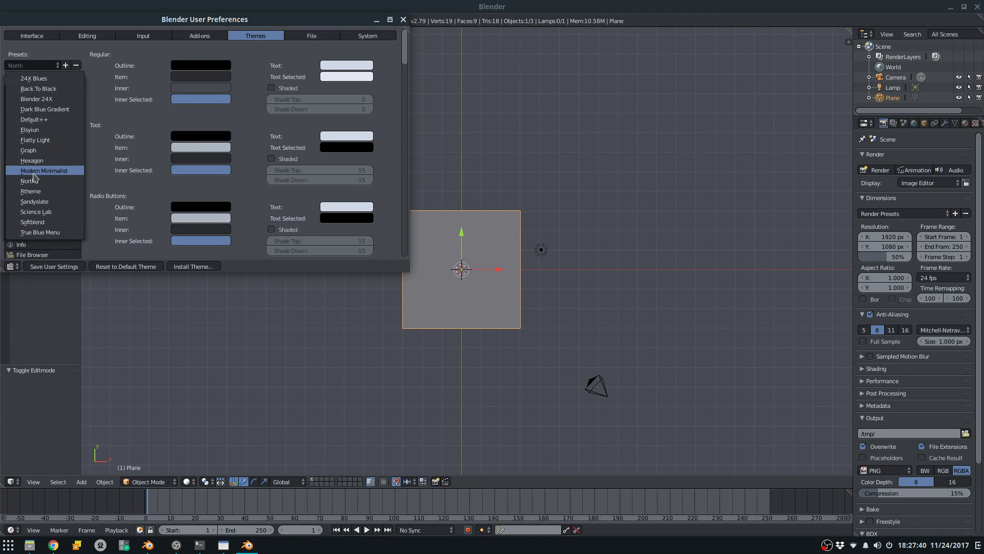
click(39, 191)
key(alt+Tab)
key(Tab)
key(Tab)
key(alt+Tab)
Try the Science Lab, Softblend and True Blue Menu theme presets.
click(32, 65)
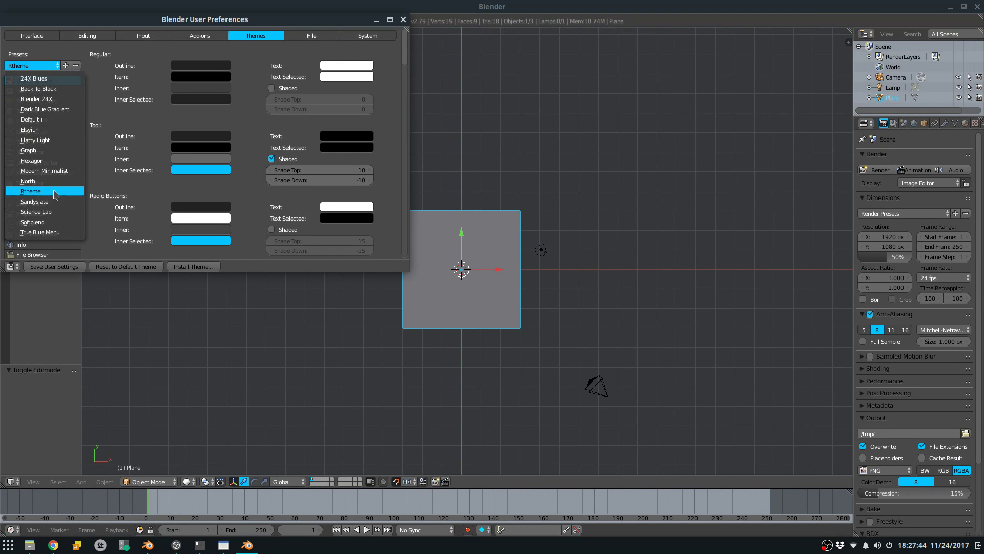
click(46, 215)
click(32, 65)
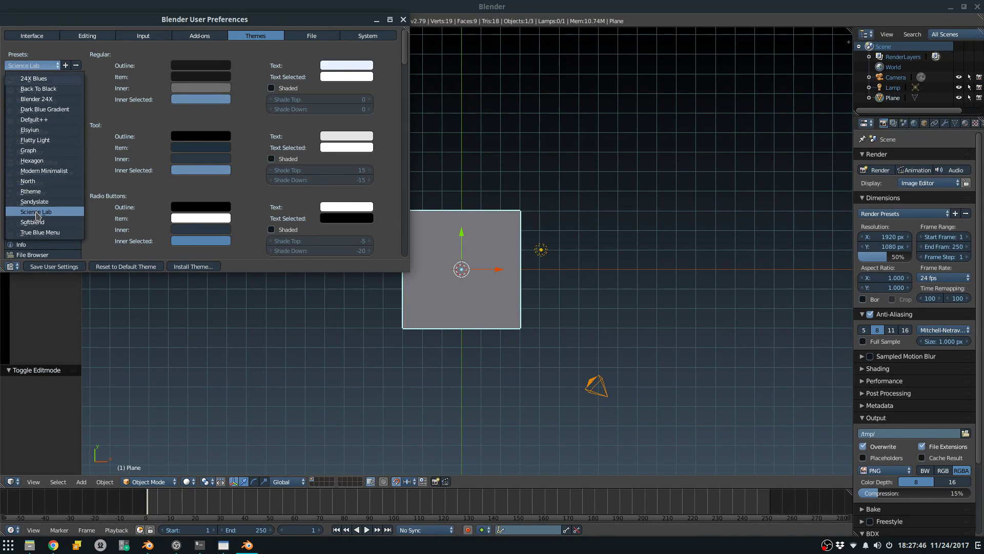
click(39, 201)
click(52, 66)
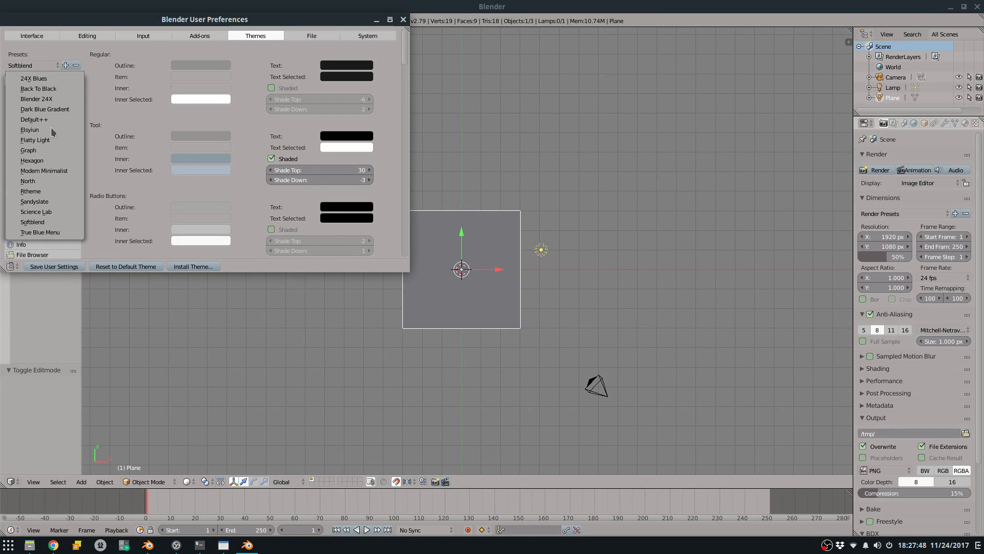
click(52, 232)
Try the Science Lab, Sandyslate and Flatty Light theme presets.
click(51, 66)
click(46, 214)
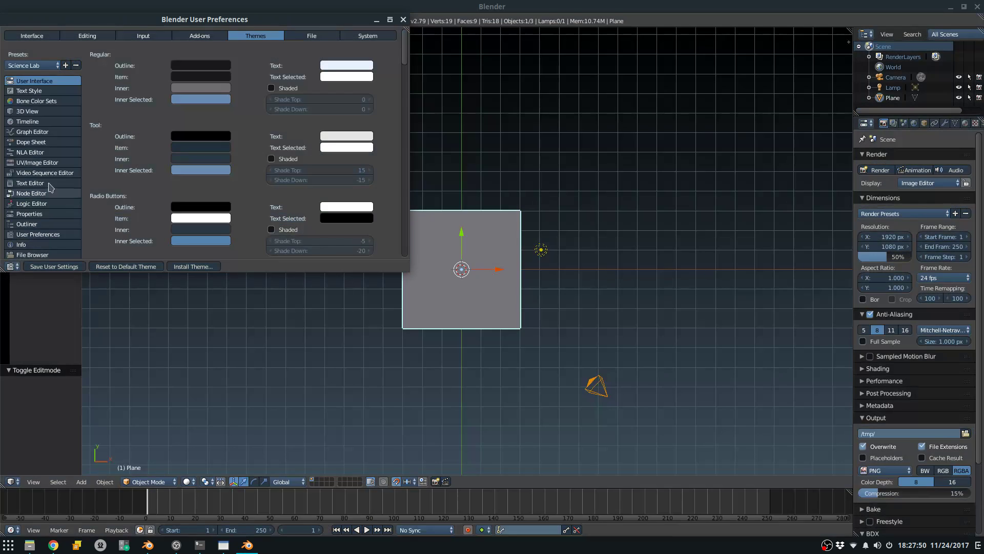
click(32, 65)
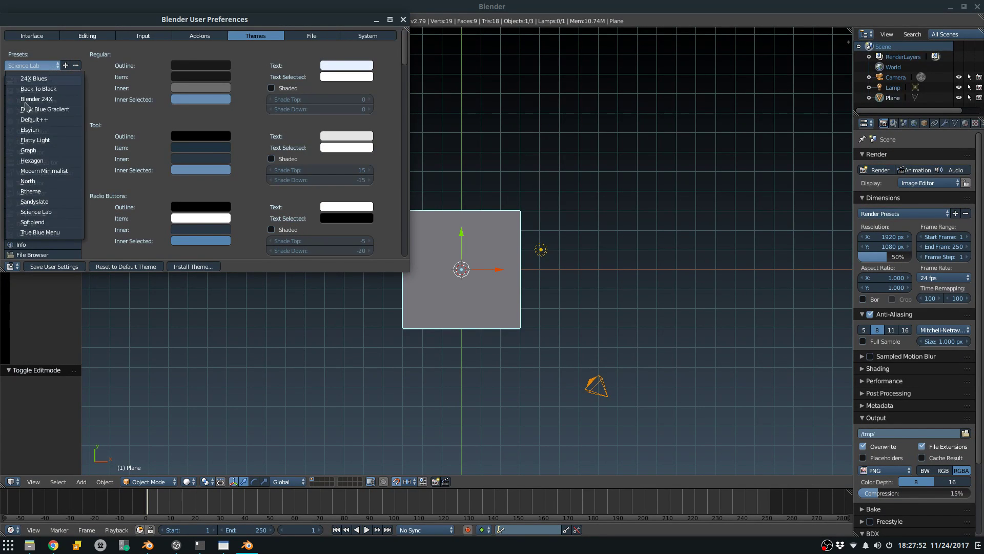
click(38, 201)
click(31, 65)
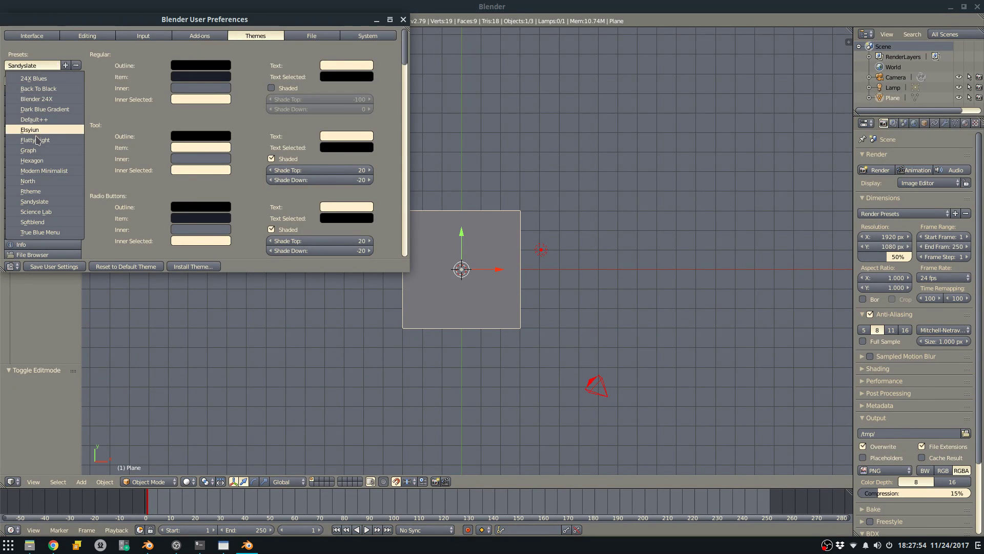
click(43, 90)
Apply the Elsyiun theme preset, close the preferences and check how the mesh looks in Edit Mode from the top.
click(49, 66)
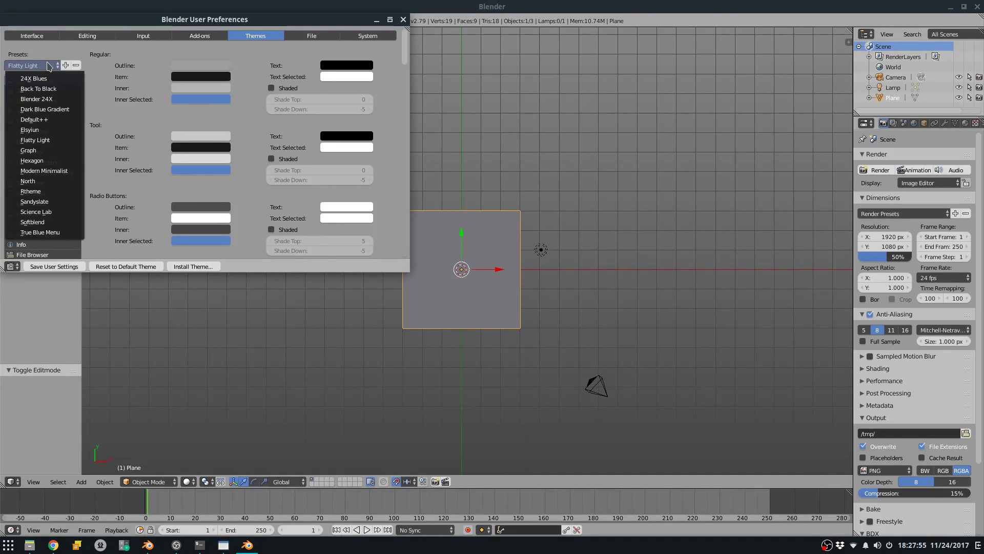
click(30, 130)
click(403, 20)
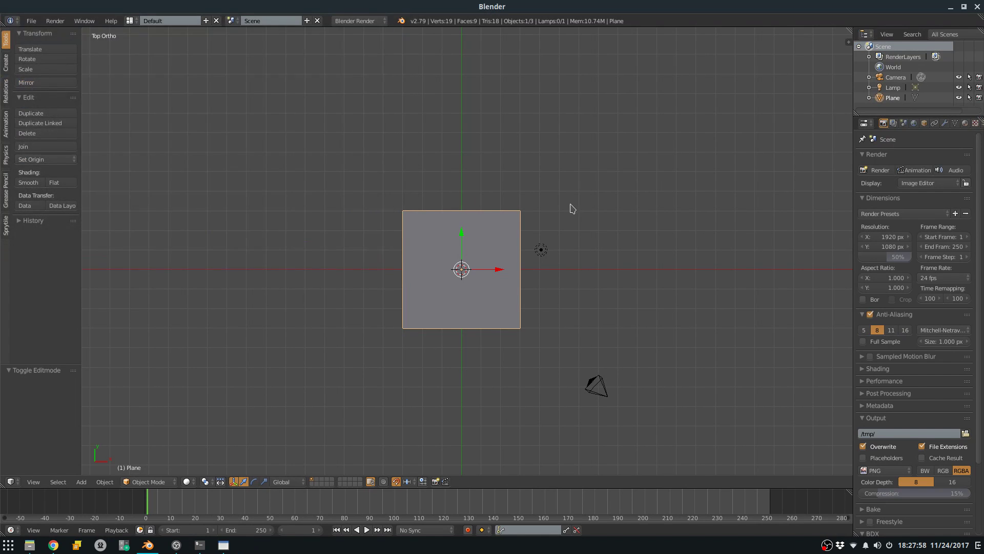
middle_drag(573, 206, 563, 175)
key(Tab)
key(KP_7)
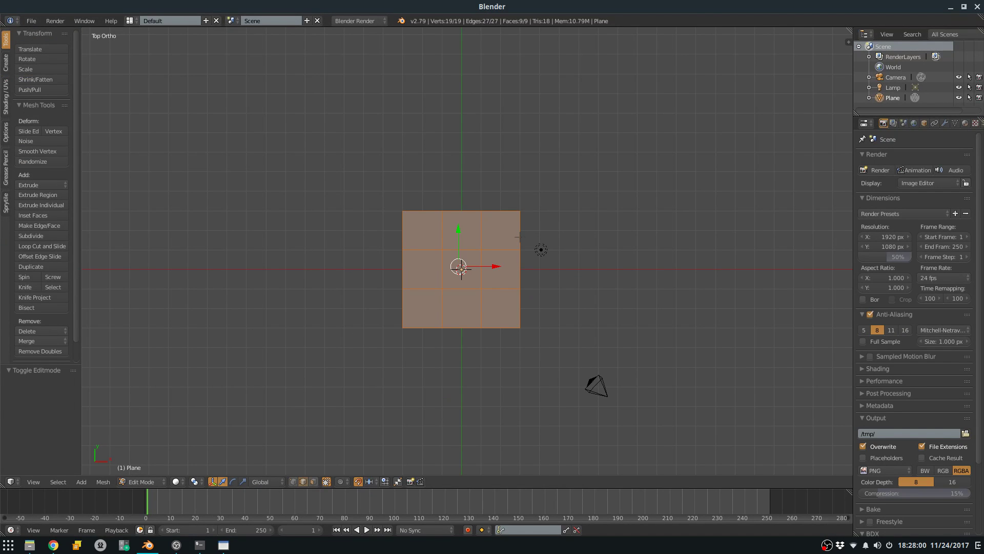
key(KP_5)
key(KP_4)
key(KP_7)
key(KP_5)
scroll(496, 262, up, 3)
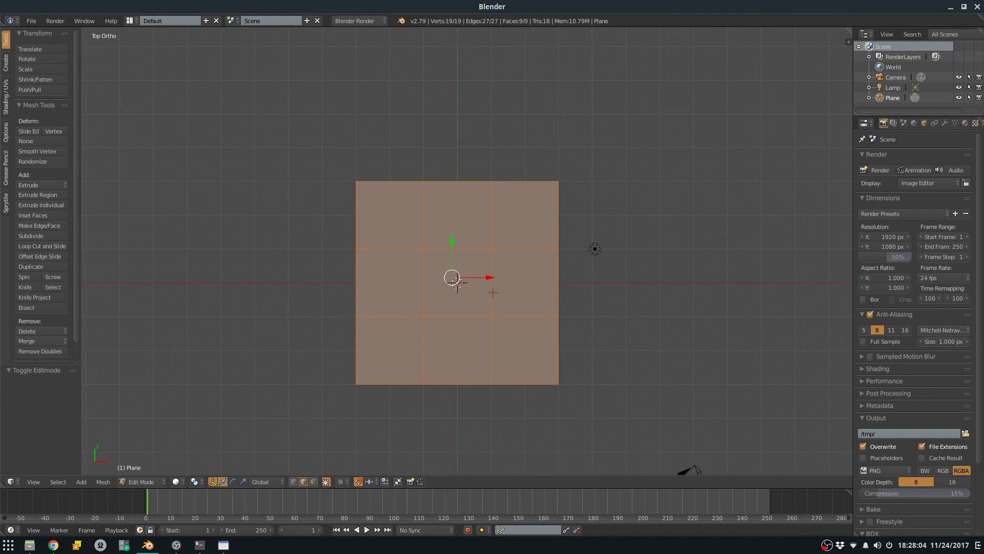
Try moving the bottom-middle face of the grid down by 1 unit in face select mode, and undo the move.
key(a)
scroll(497, 262, down, 2)
right_click(446, 203)
scroll(440, 204, down, 1)
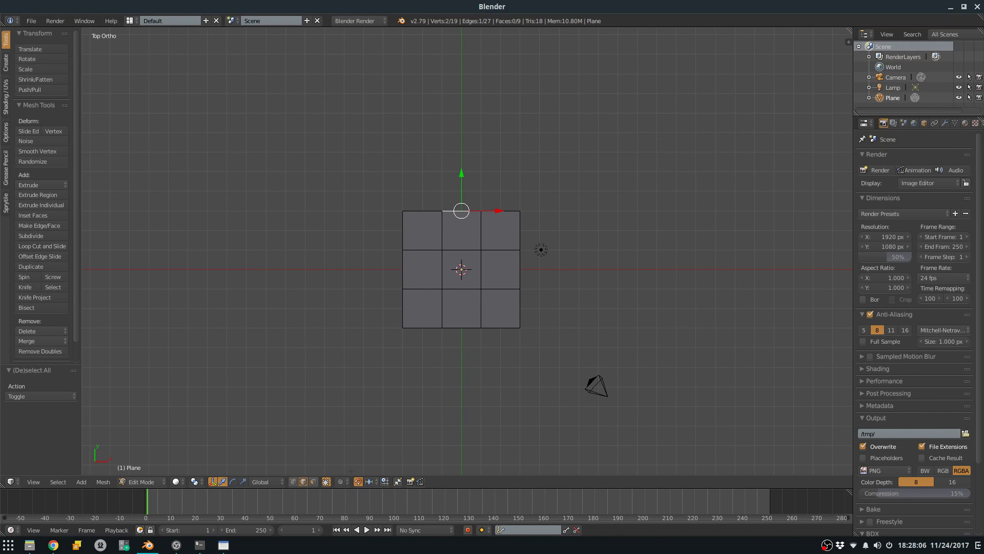
click(314, 482)
right_click(469, 322)
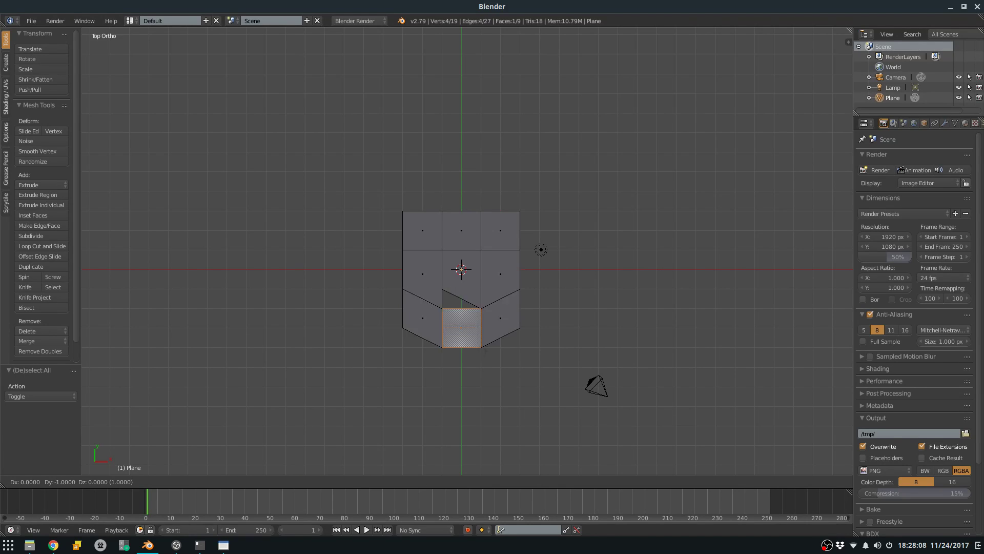
right_click(500, 323)
key(ctrl+z)
key(ctrl+z)
Delete all of the plane's geometry and return to Object Mode.
right_click(503, 266)
key(a)
key(a)
key(x)
click(511, 223)
key(Tab)
middle_drag(510, 225, 486, 259)
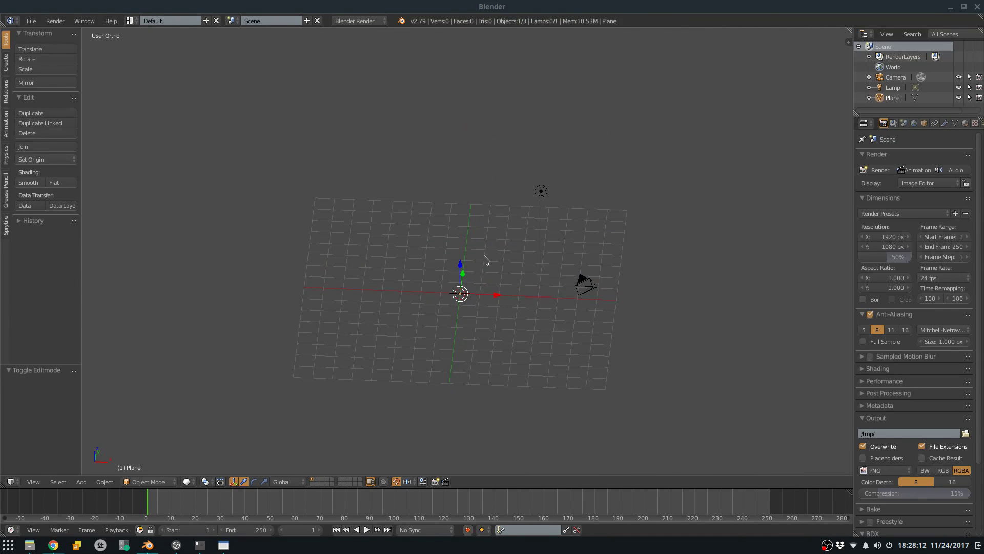
Switch to Aseprite and fill the top-left 16×16 tile of the sprite with green (palette index 21).
key(alt+Tab)
key(alt+Tab)
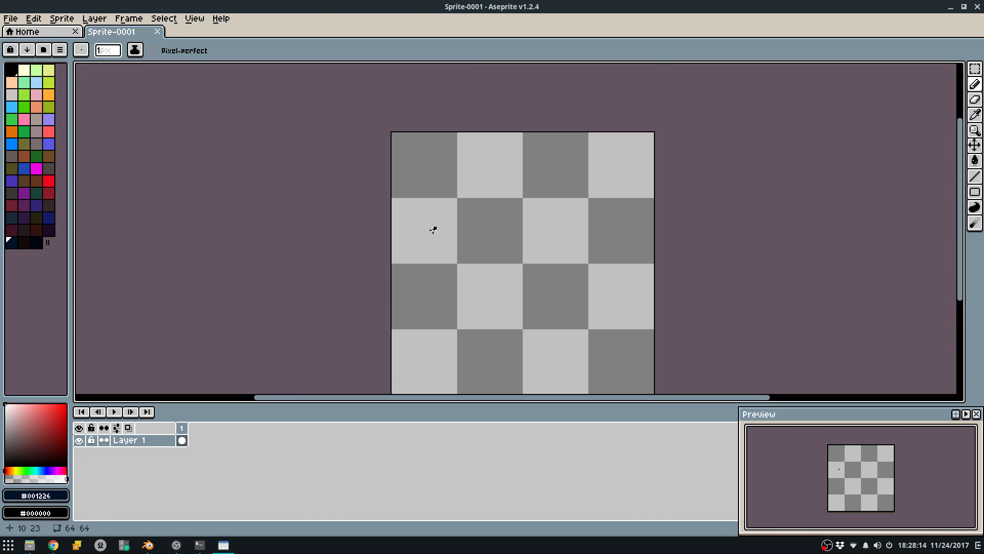
middle_drag(433, 229, 416, 199)
scroll(396, 159, up, 1)
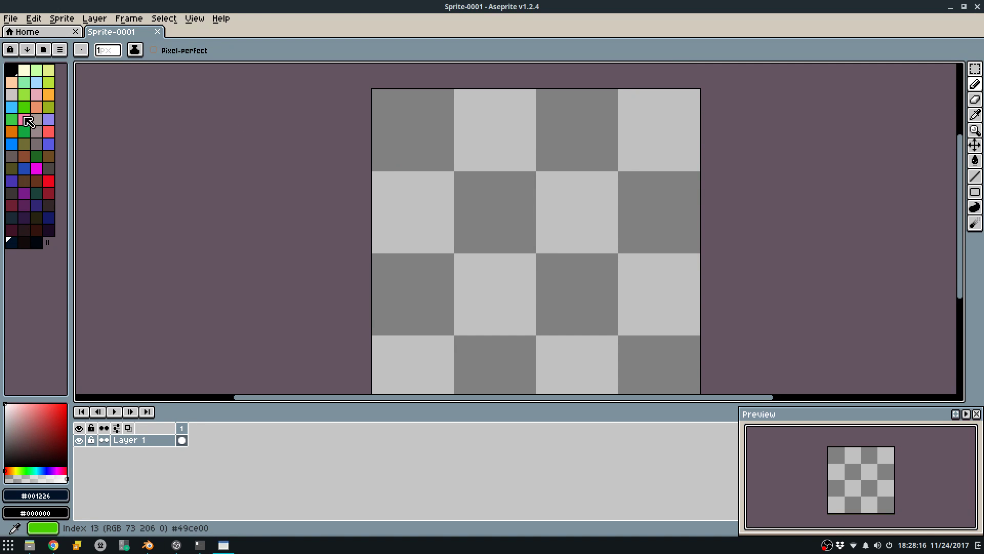
click(24, 132)
key(m)
mouse_move(395, 121)
mouse_down()
mouse_move(446, 147)
mouse_move(436, 147)
mouse_up()
key(f)
key(ctrl+d)
key(b)
middle_drag(449, 130, 466, 220)
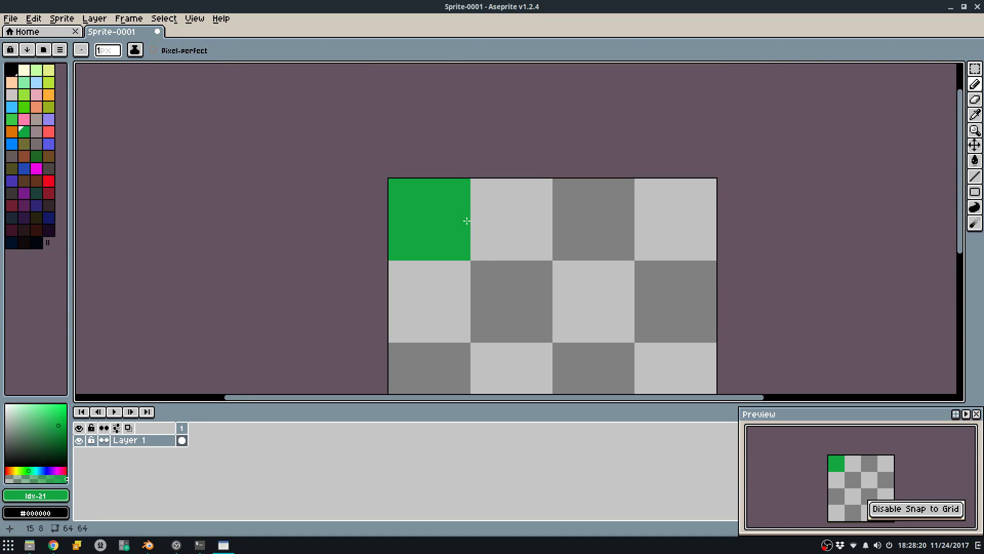
Draw short vertical grass blades in dark green (palette index 30) over the left part of the green tile.
scroll(465, 220, up, 4)
alt+click(436, 215)
middle_drag(222, 192, 293, 201)
click(37, 157)
click(301, 365)
key(ctrl+z)
mouse_move(317, 344)
mouse_down()
mouse_move(317, 306)
mouse_move(302, 332)
mouse_up()
key(ctrl+z)
mouse_move(349, 284)
mouse_down()
mouse_move(334, 314)
mouse_move(365, 334)
mouse_move(415, 312)
mouse_up()
key(ctrl+z)
drag(400, 271, 400, 230)
drag(367, 198, 368, 236)
drag(344, 154, 345, 178)
key(ctrl+z)
mouse_move(325, 132)
mouse_down()
mouse_move(324, 168)
mouse_move(338, 147)
mouse_move(305, 180)
mouse_up()
key(ctrl+z)
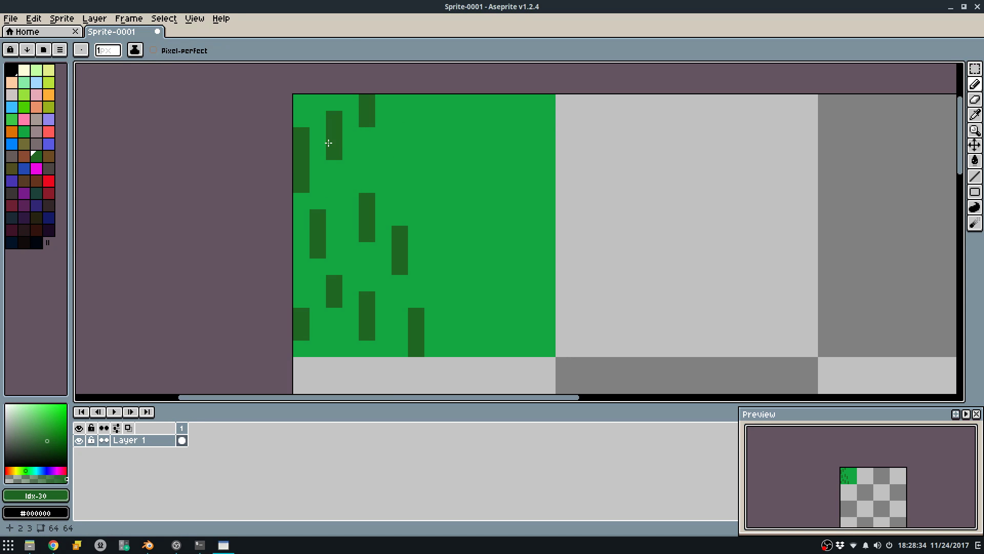
Set the tile's base green #14a641 as the background colour and add dark green blades over the middle and right of the tile.
alt+right_click(312, 130)
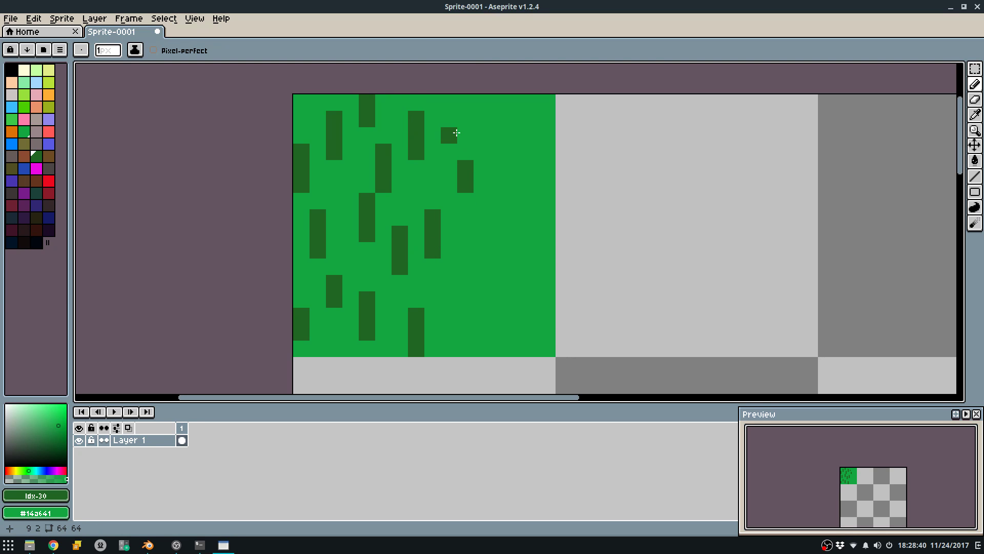
drag(449, 102, 450, 119)
drag(465, 250, 448, 318)
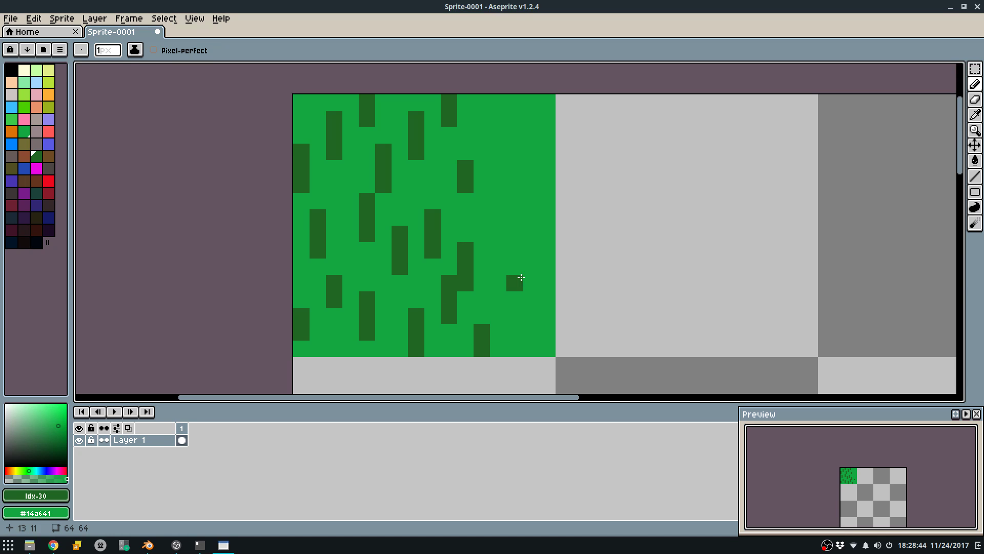
drag(519, 155, 514, 131)
mouse_move(493, 178)
mouse_down()
mouse_move(489, 194)
mouse_move(532, 236)
mouse_up()
click(544, 187)
drag(542, 150, 546, 186)
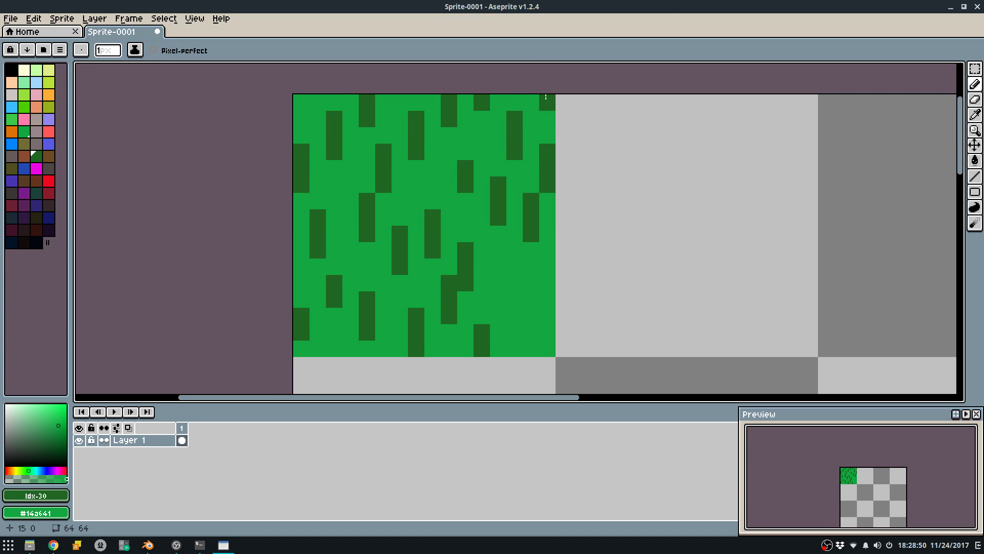
key(ctrl+z)
drag(540, 329, 542, 347)
key(ctrl+z)
mouse_move(523, 310)
mouse_down()
mouse_move(516, 277)
mouse_move(493, 277)
mouse_up()
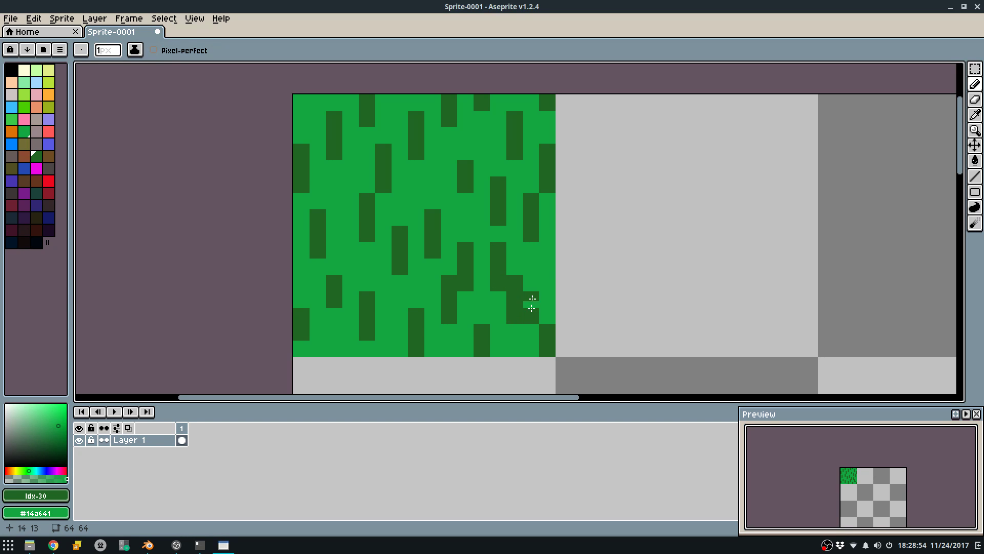
Choose light green (palette index 16) and try out a highlight blade on the left half of the tile.
click(13, 123)
drag(350, 183, 347, 208)
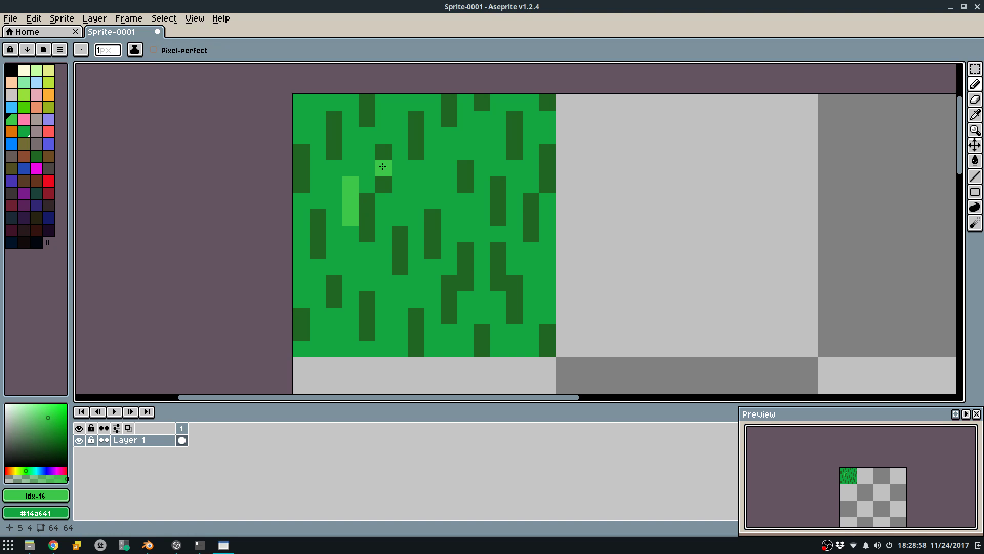
key(ctrl+z)
scroll(384, 166, down, 7)
scroll(389, 165, up, 8)
click(433, 224)
scroll(407, 294, down, 6)
key(ctrl+z)
scroll(402, 292, up, 3)
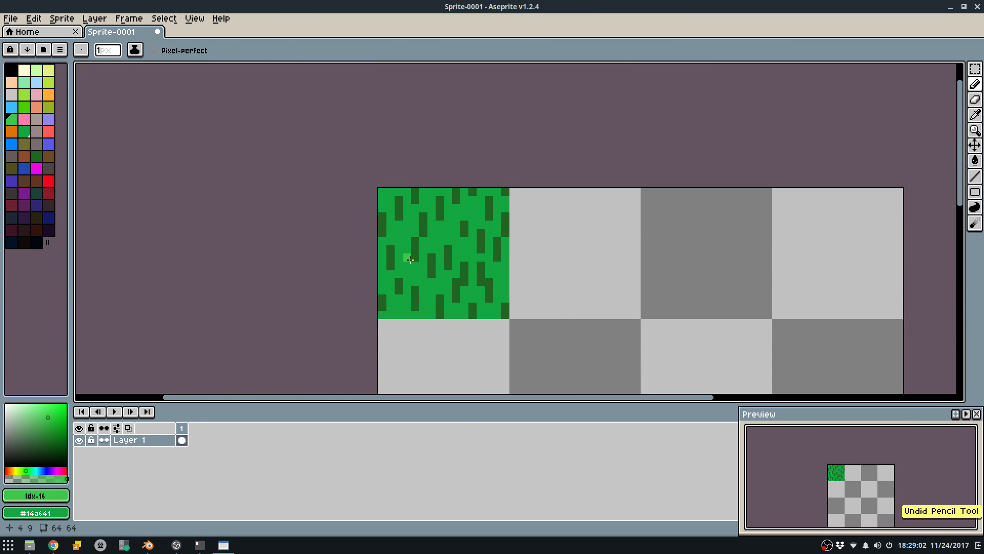
Draw light green blades between the dark ones on the left half and top of the tile.
scroll(411, 260, up, 3)
drag(418, 252, 418, 301)
drag(368, 202, 368, 227)
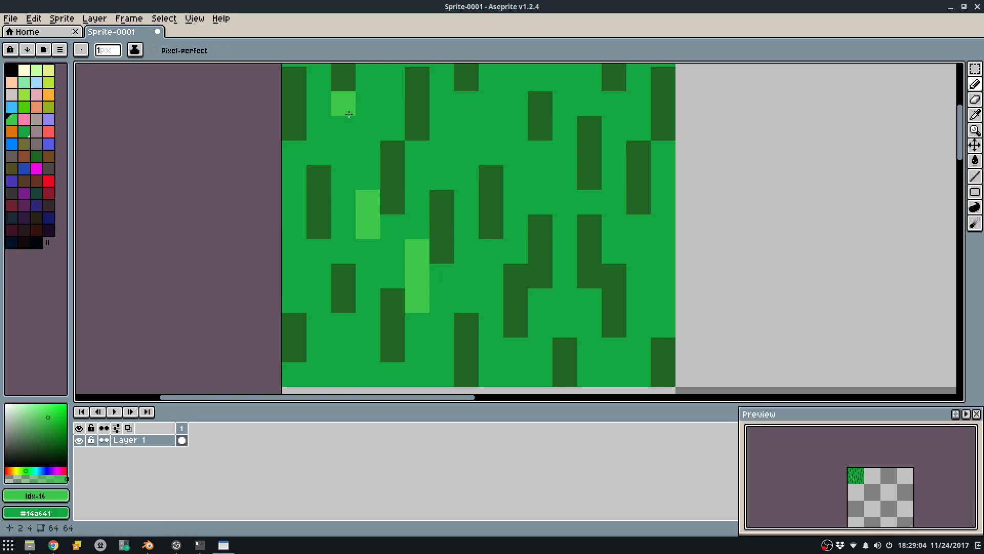
drag(349, 113, 342, 151)
middle_drag(325, 149, 330, 180)
drag(394, 89, 389, 135)
middle_drag(457, 73, 445, 148)
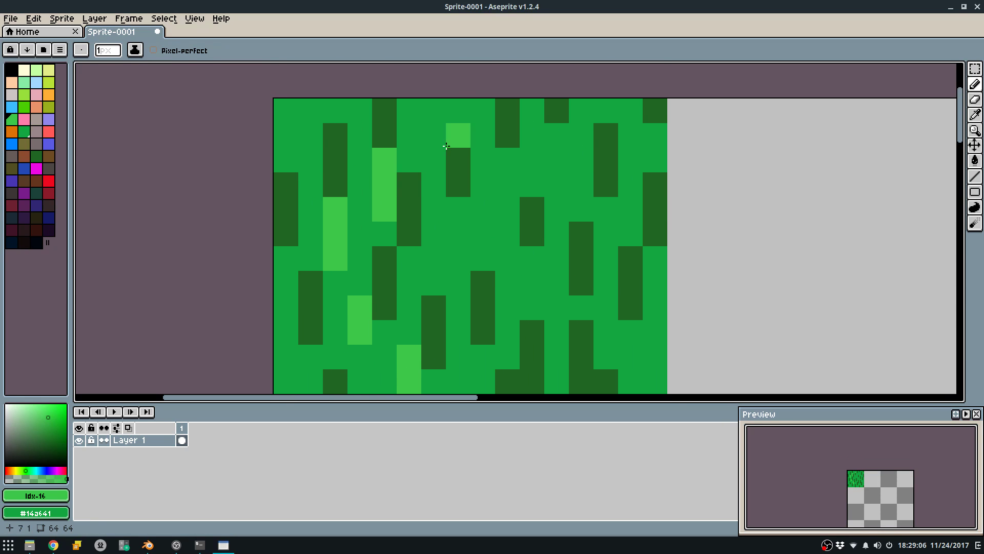
drag(430, 109, 434, 134)
Paint over the light blade under the topmost left dark blade with #14a641 and draw a #3bc748 blade one column further left.
alt+click(398, 139)
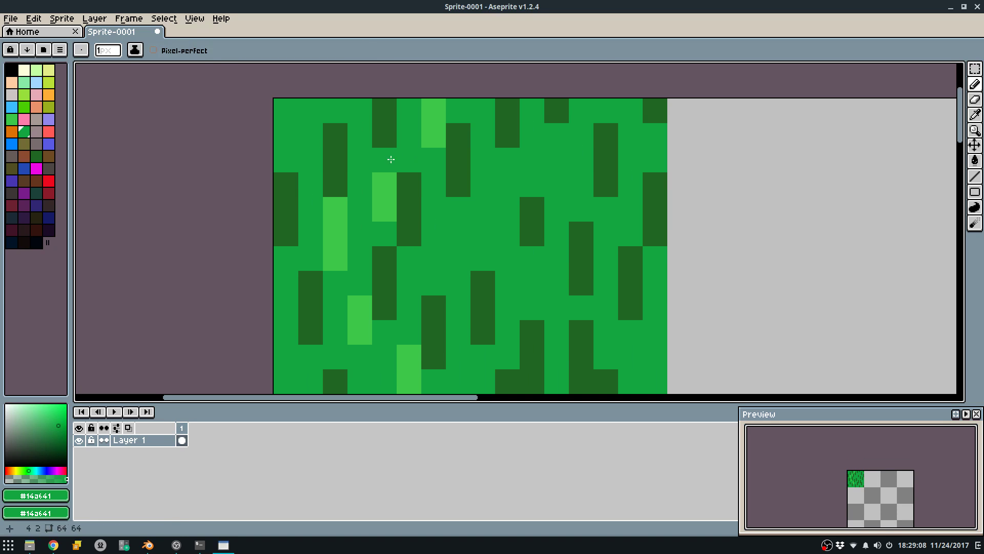
drag(391, 159, 388, 216)
alt+click(440, 107)
drag(359, 185, 361, 129)
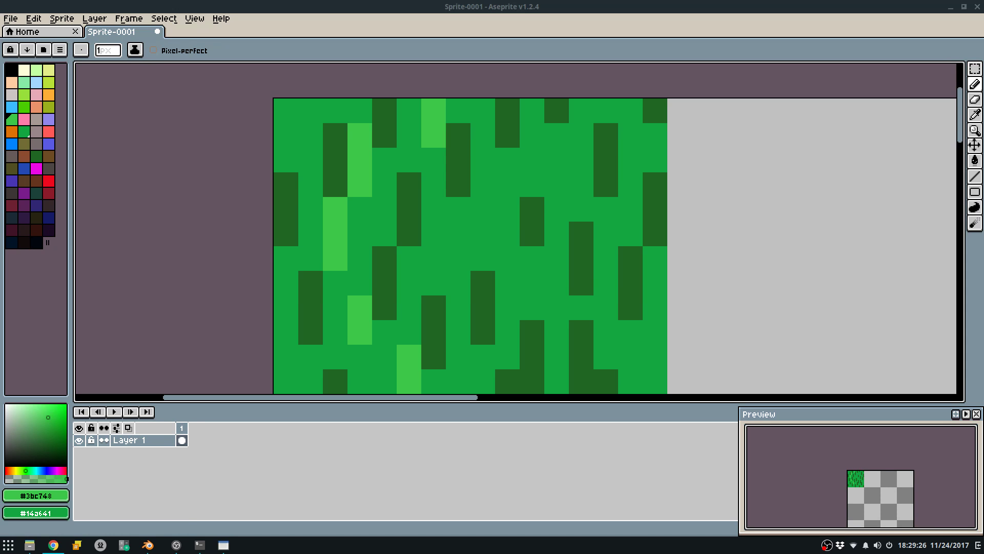
Add light green blades two to three pixels long through the centre and right half of the tile.
middle_drag(479, 285, 481, 251)
drag(462, 202, 460, 245)
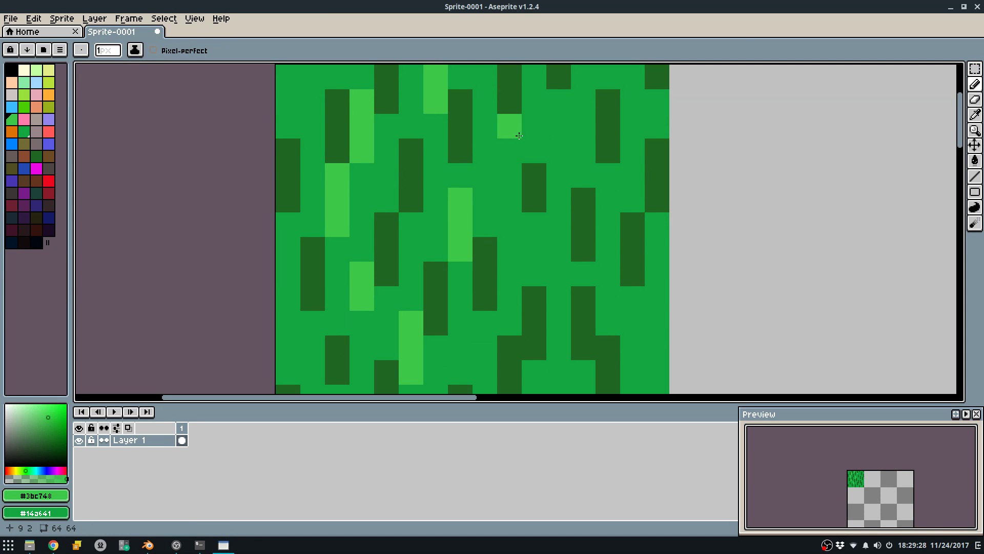
drag(486, 123, 495, 158)
key(ctrl+z)
drag(481, 124, 484, 175)
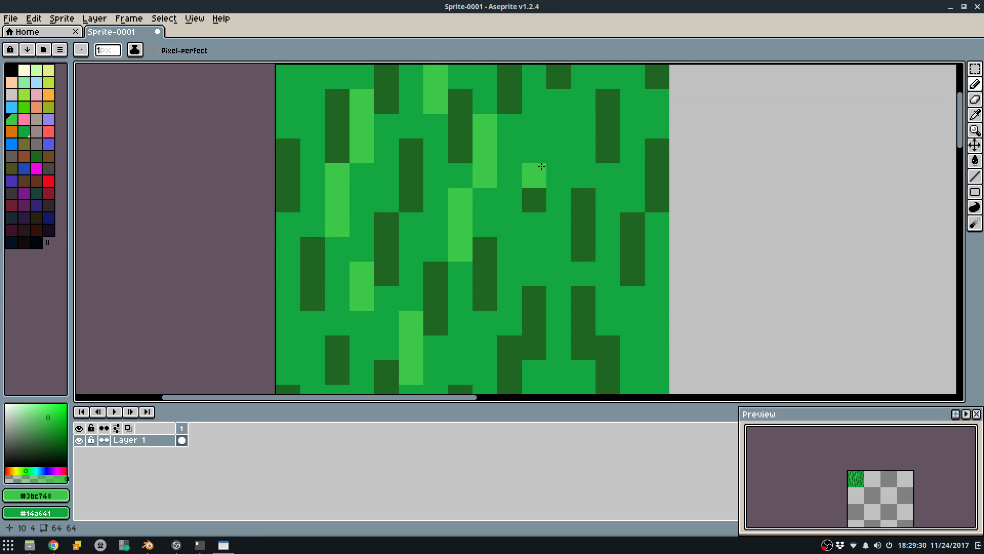
mouse_move(534, 77)
mouse_down()
mouse_move(535, 126)
mouse_move(583, 176)
mouse_up()
drag(559, 224, 560, 272)
middle_drag(556, 328, 560, 225)
drag(563, 241, 560, 295)
Add light green blades along the lower part of the tile, from its left side to its bottom-right corner.
drag(493, 297, 491, 342)
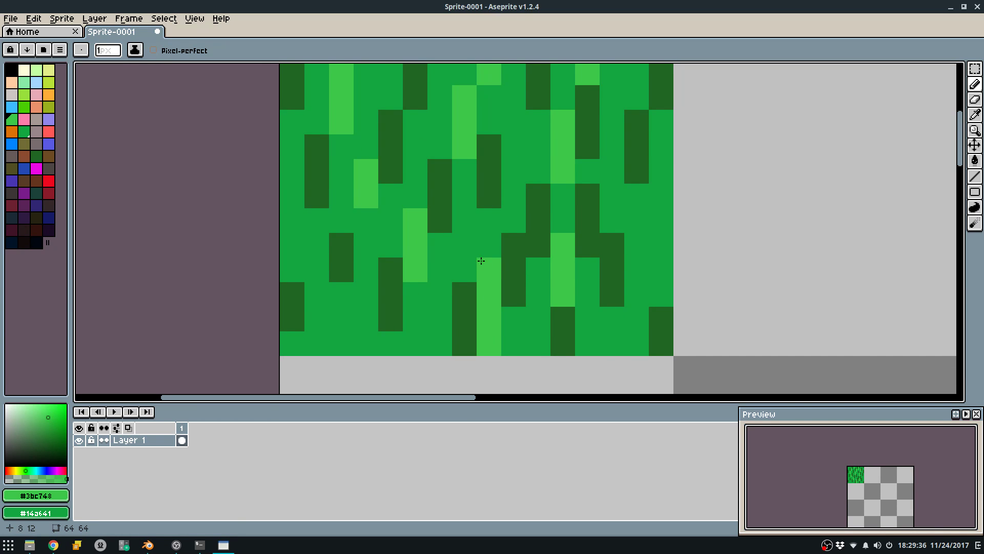
key(ctrl+z)
drag(484, 265, 486, 311)
drag(366, 295, 366, 344)
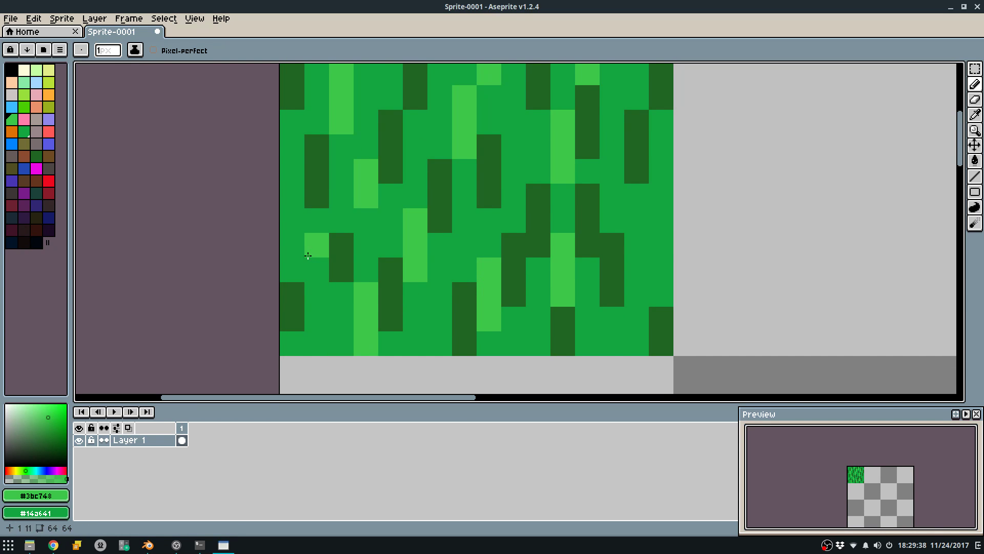
drag(316, 246, 317, 295)
drag(637, 295, 636, 321)
click(633, 337)
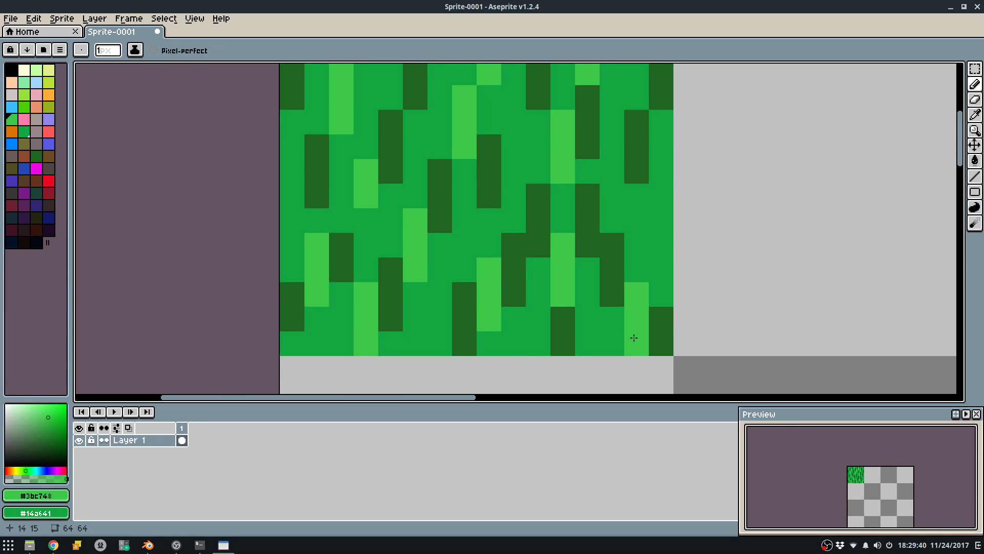
Draw light green blades on and near the tile's right edge, and shorten the inner one by a pixel using #14a641.
drag(665, 156, 663, 228)
drag(615, 120, 616, 171)
click(617, 95)
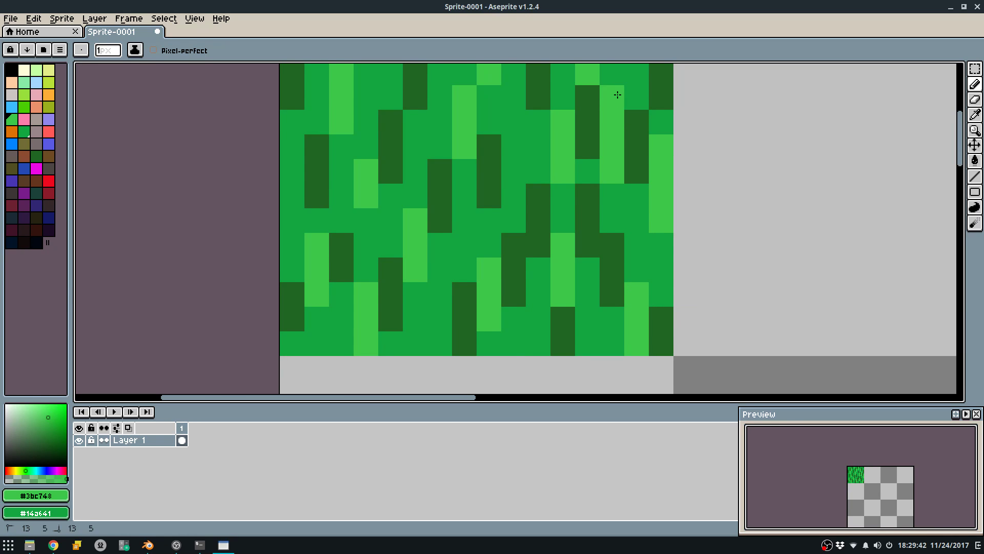
alt+click(618, 194)
click(616, 176)
Try another light green blade near the tile's lower right edge, and undo it.
middle_drag(656, 164, 633, 255)
alt+click(634, 257)
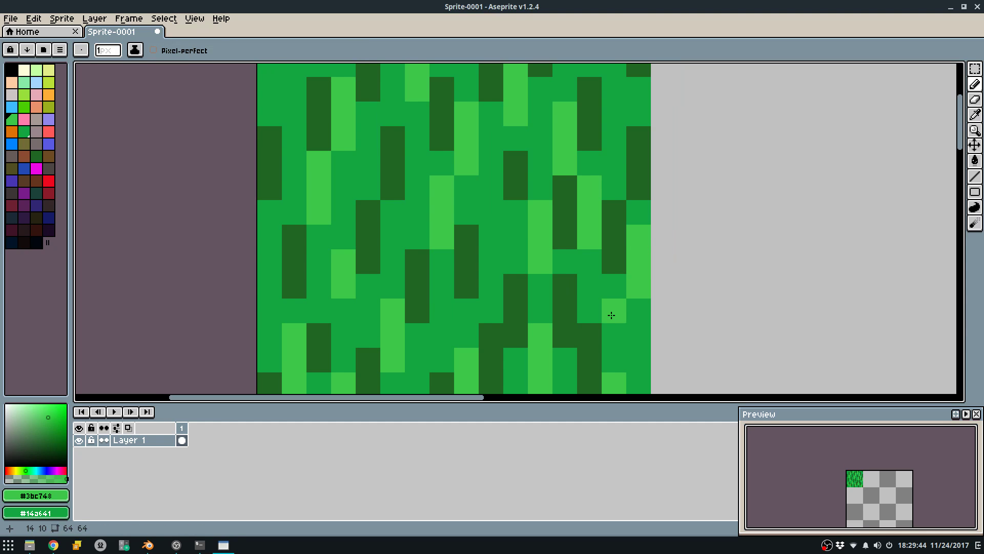
drag(611, 333, 615, 287)
scroll(617, 259, down, 6)
key(ctrl+z)
scroll(634, 234, up, 6)
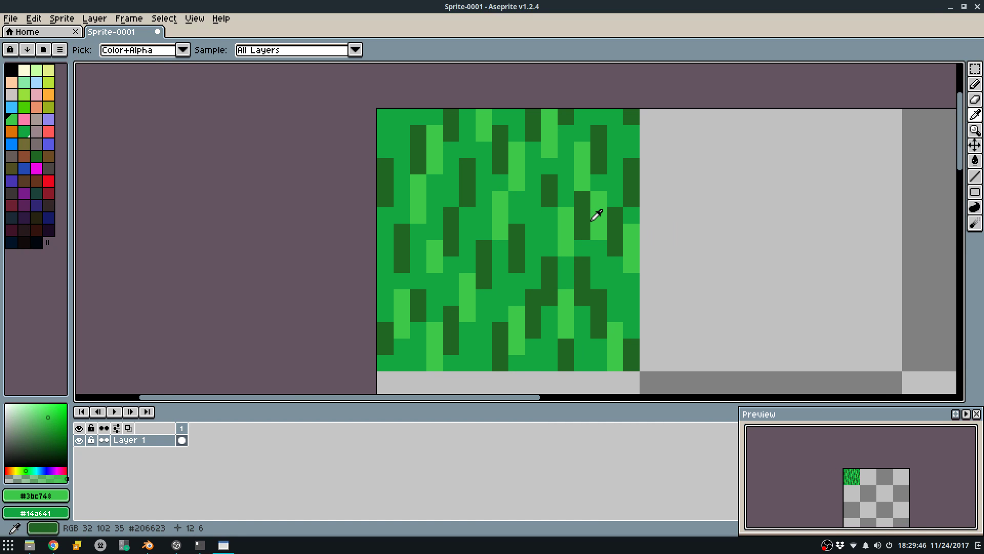
Replace the dark green #206623 of the blades with the dark teal at palette index 42.
alt+click(592, 213)
right_click(37, 198)
key(shift+r)
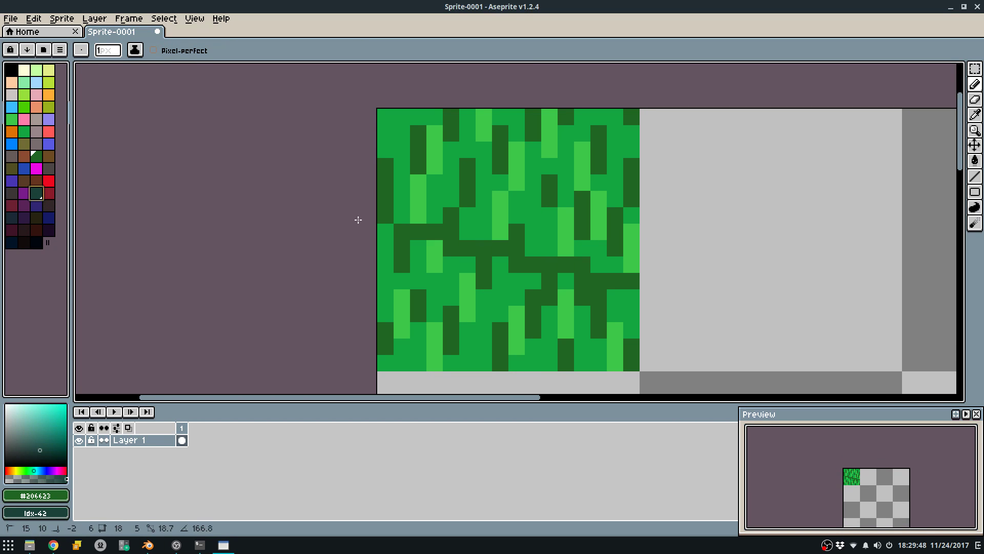
key(Return)
Replace the tile's base green #14a641 with the dark green at palette index 30.
key(alt)
alt+click(587, 240)
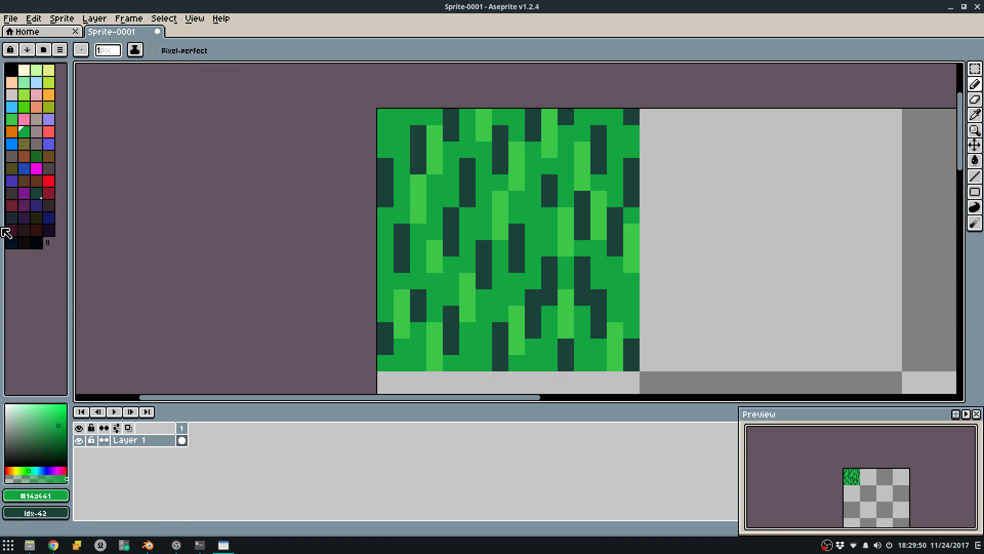
right_click(36, 156)
key(shift+r)
click(544, 243)
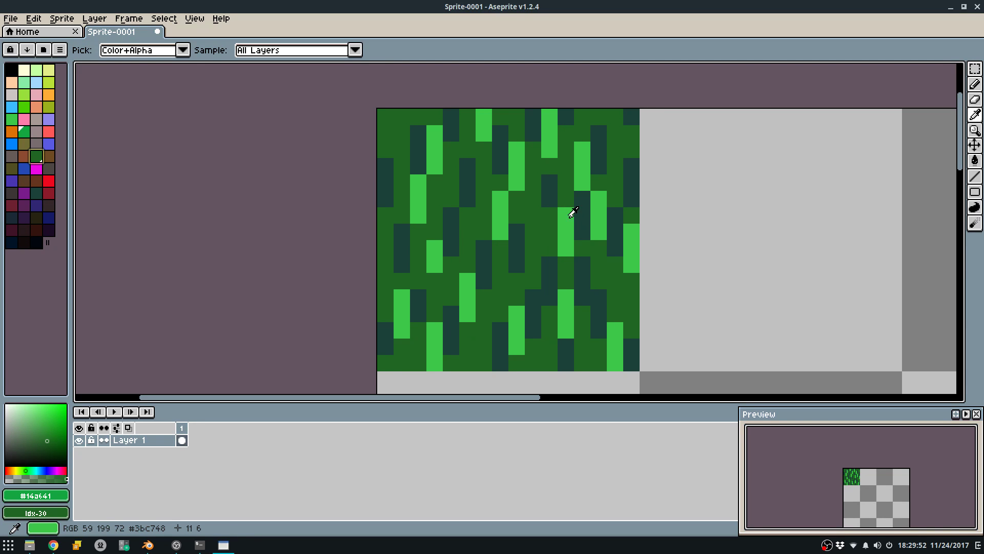
Replace the light green #3bc748 of the grass blades with the green at palette index 21.
alt+click(572, 214)
right_click(32, 138)
key(shift+r)
click(544, 243)
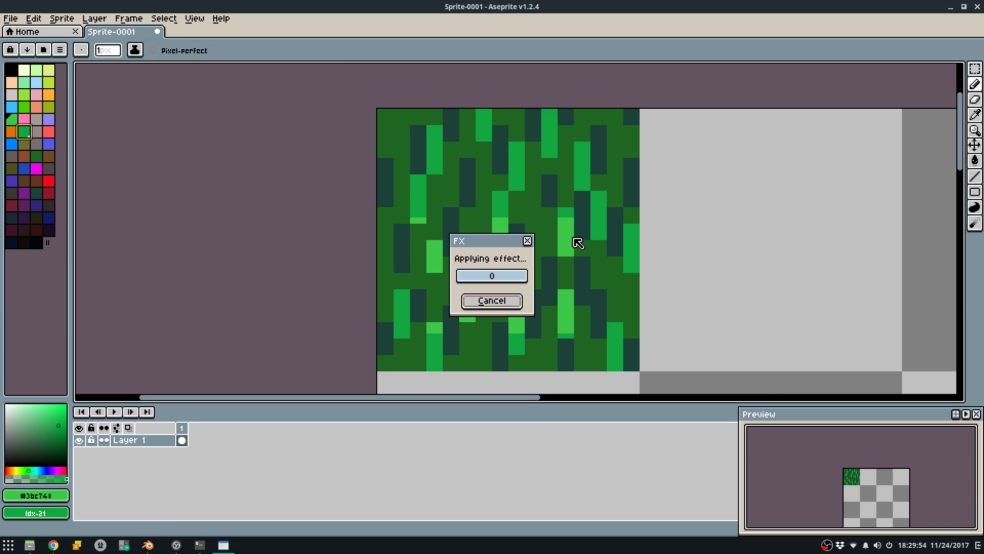
Save the sprite as HouseDiorama in the 3D Stuff folder inside Art.
scroll(573, 215, down, 5)
key(ctrl+s)
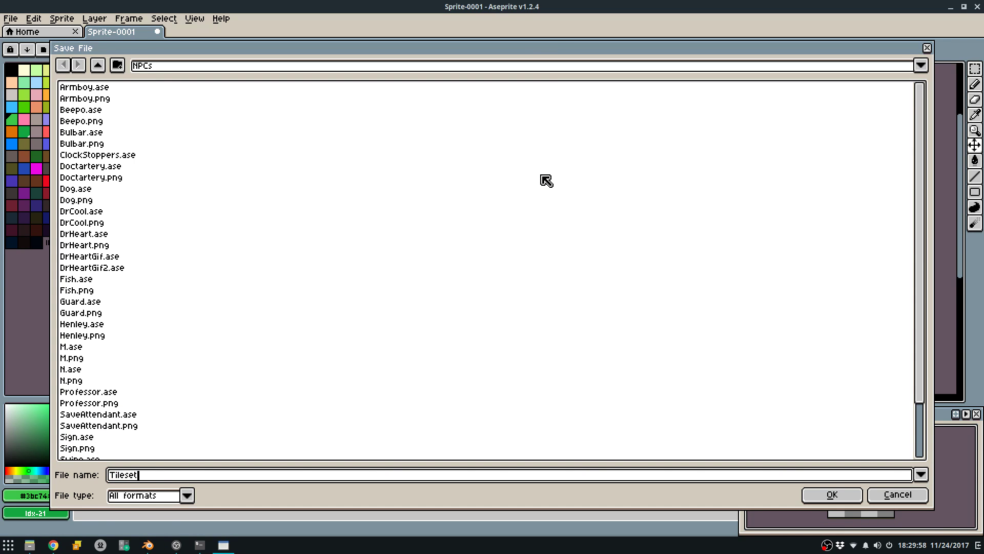
text(HouseDiorama)
click(283, 67)
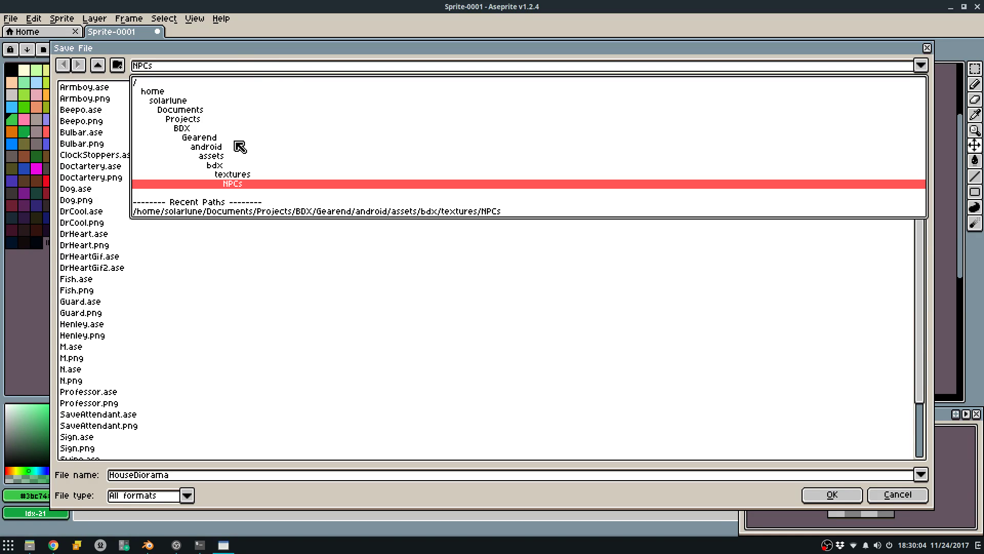
click(189, 121)
double_click(106, 88)
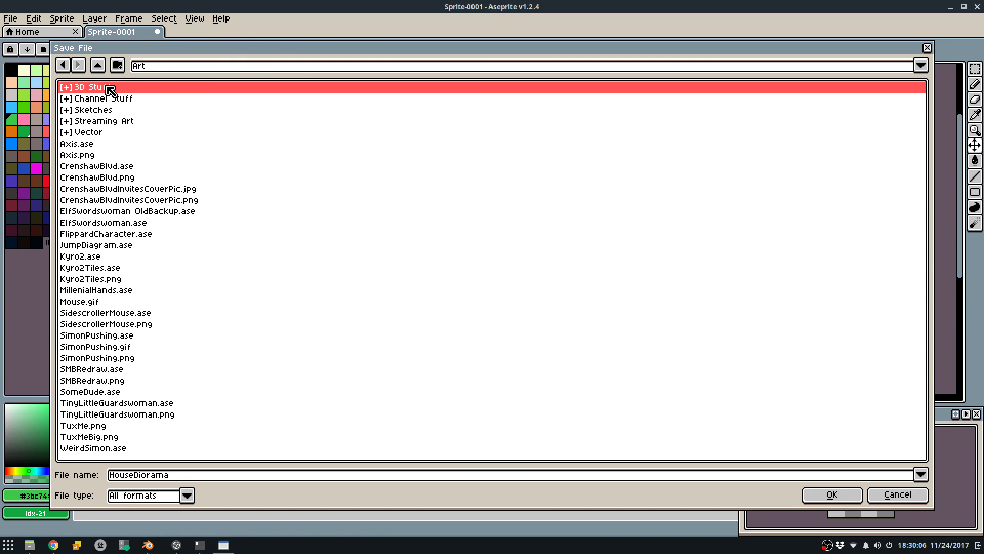
double_click(123, 91)
click(828, 495)
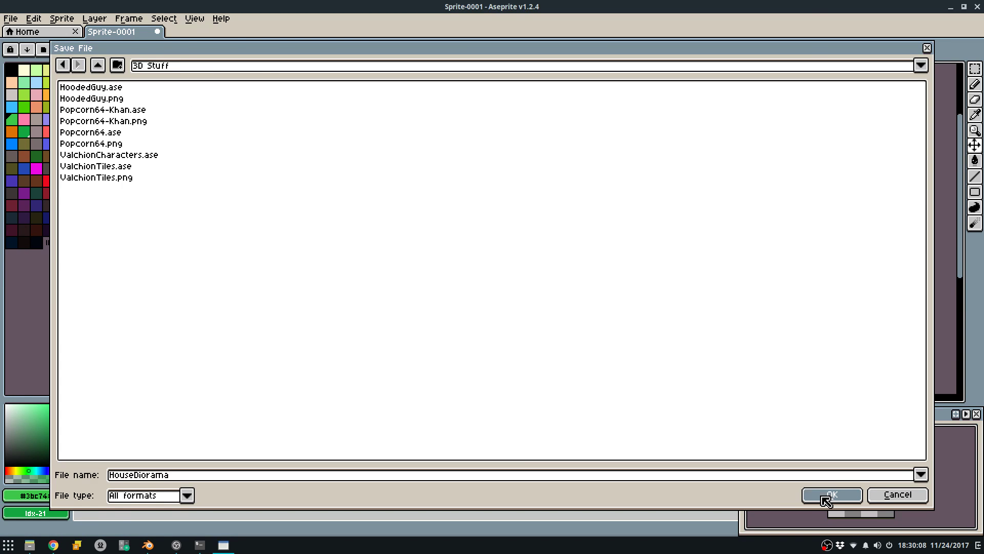
key(ctrl+e)
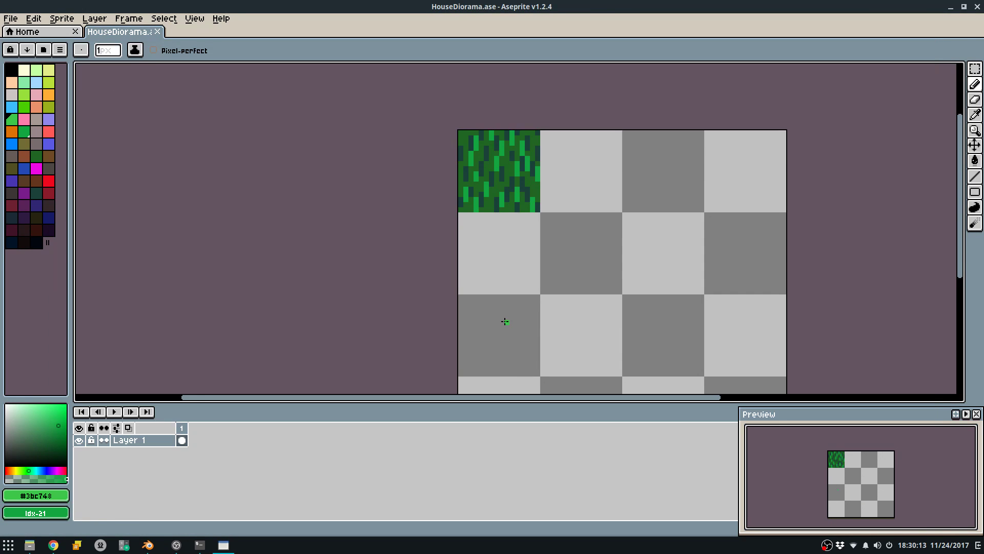
key(ctrl+e)
key(Escape)
key(ctrl+alt+shift+s)
key(Escape)
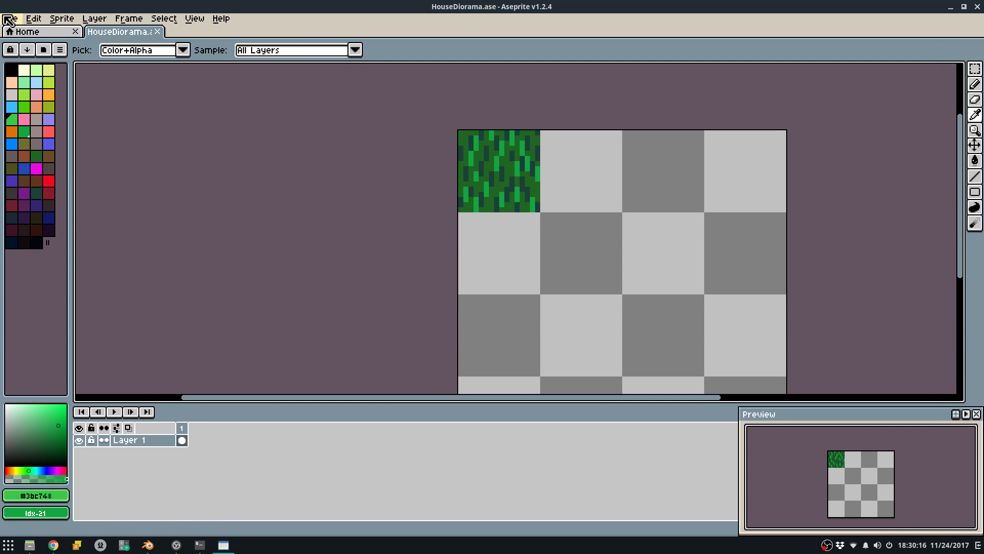
Export the sprite as HouseDiorama.png into the 3D Stuff folder.
click(9, 20)
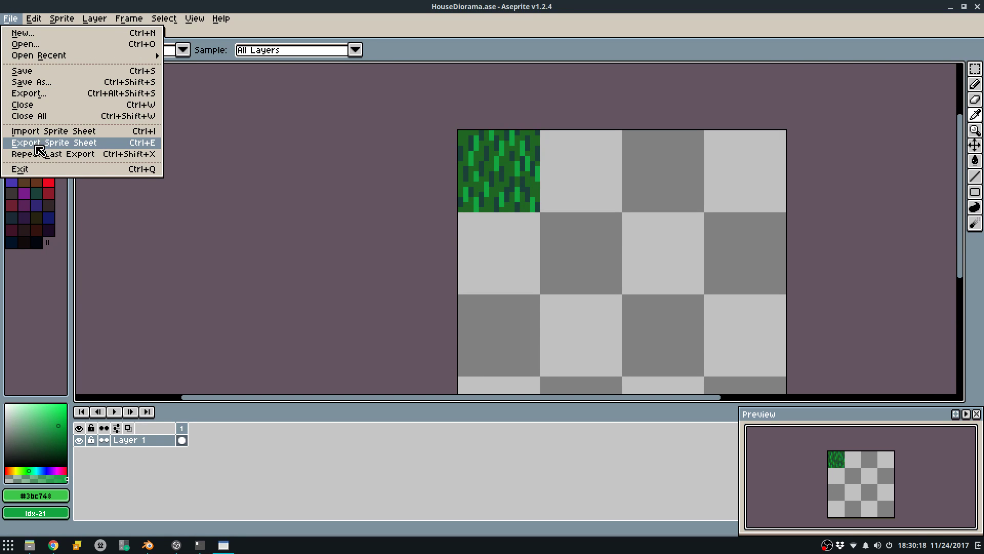
click(35, 94)
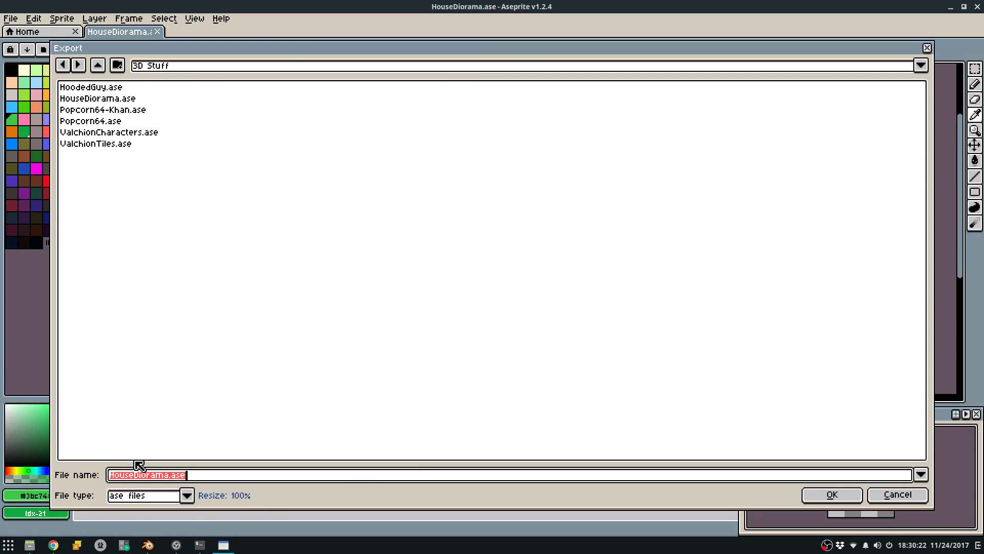
key(Right)
key(BackSpace)
key(BackSpace)
key(BackSpace)
text(png)
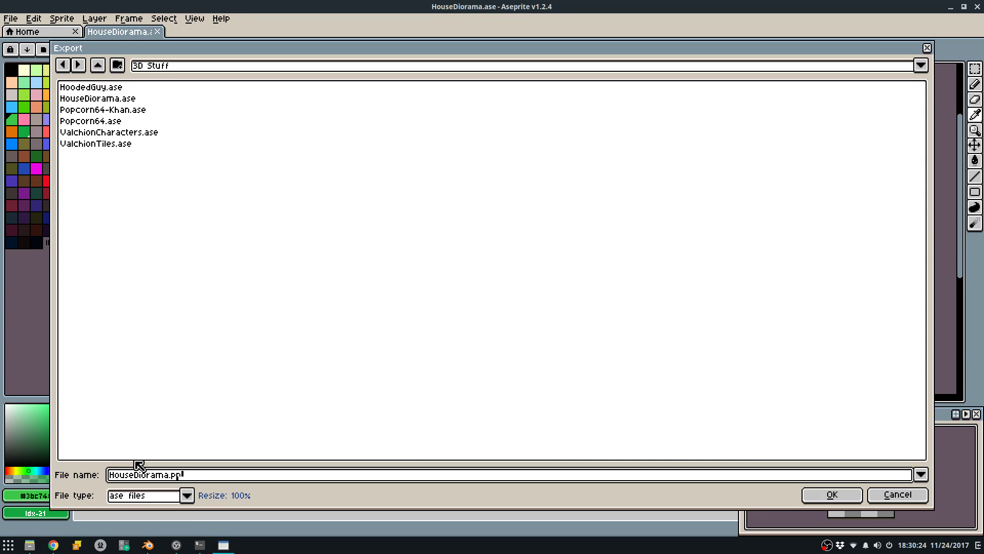
key(Return)
Repeat the image export with the same name, overwriting HouseDiorama.png.
key(ctrl+alt+shift+s)
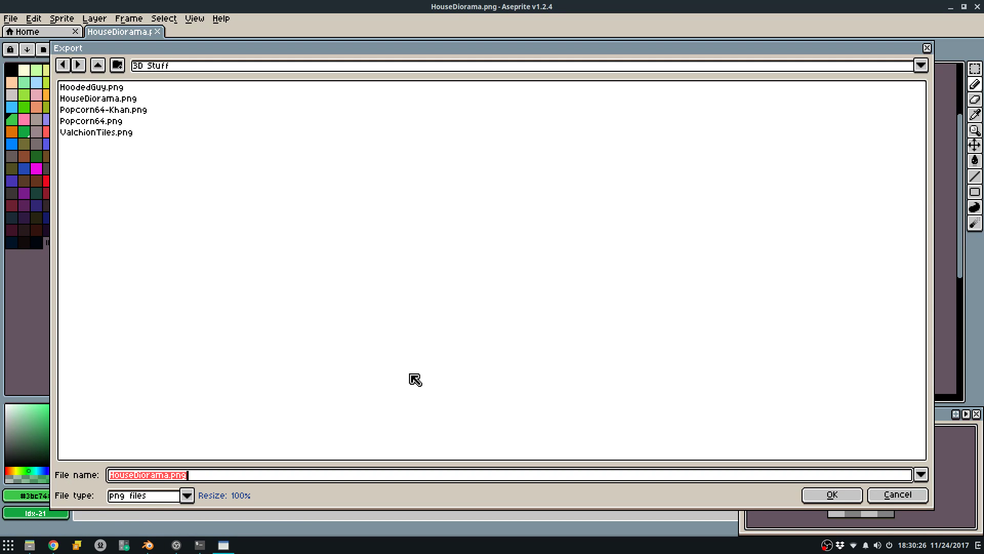
key(Return)
key(Return)
Switch to Blender, frame the plane in an angled view from above, and toggle Edit Mode.
key(alt+Tab)
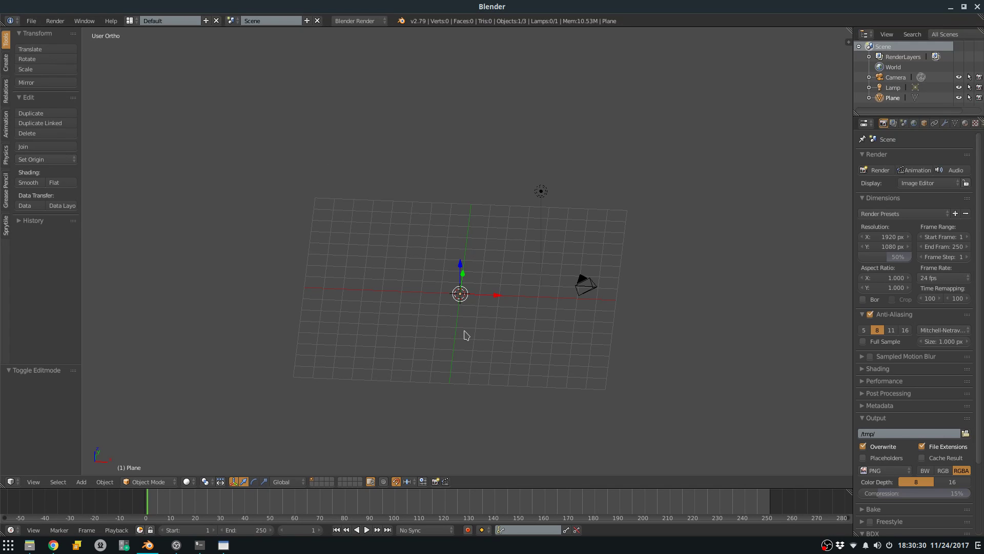
key(KP_7)
key(KP_5)
key(KP_5)
key(KP_5)
key(KP_2)
key(KP_2)
key(KP_2)
scroll(476, 310, up, 4)
key(KP_Decimal)
key(Tab)
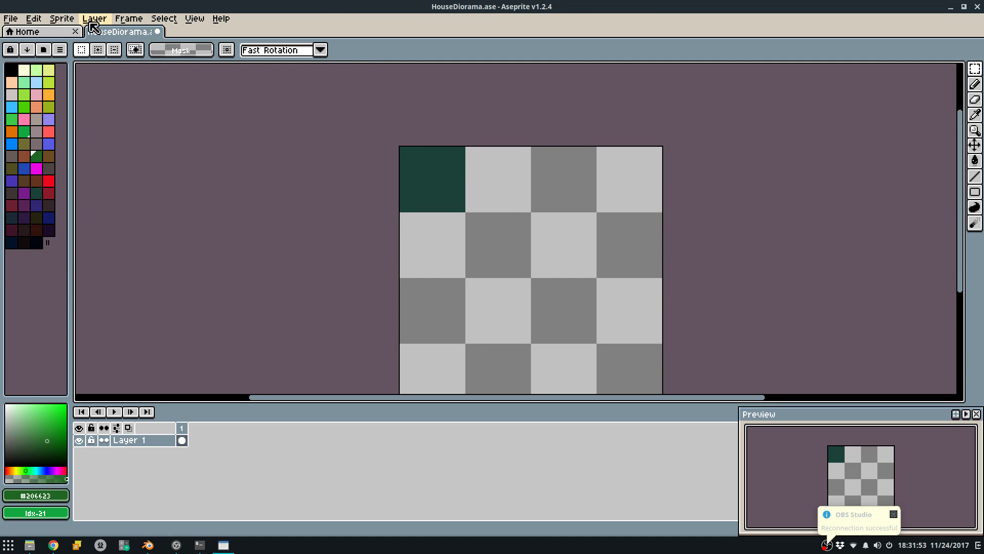
Set the sprite grid's width and height to 8 pixels.
click(76, 21)
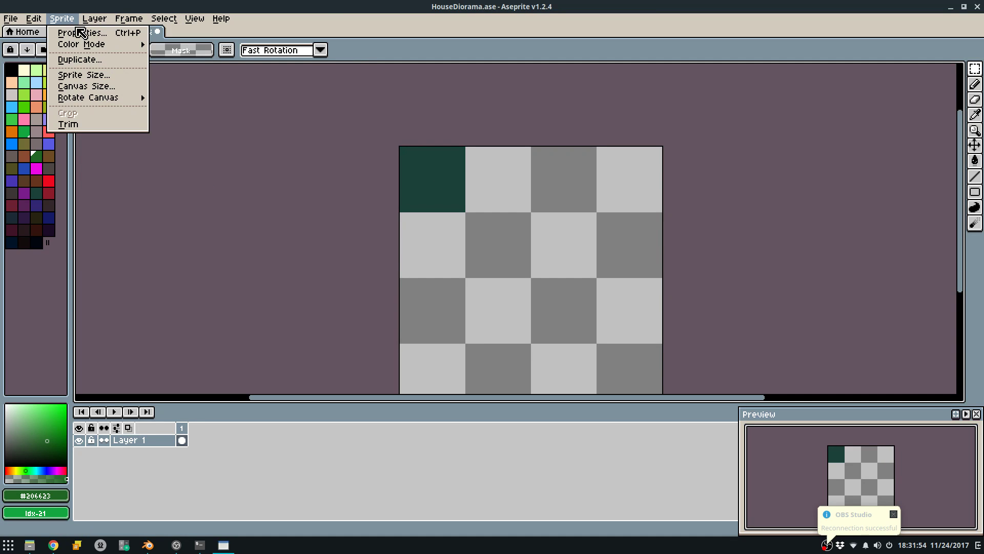
click(53, 523)
click(195, 19)
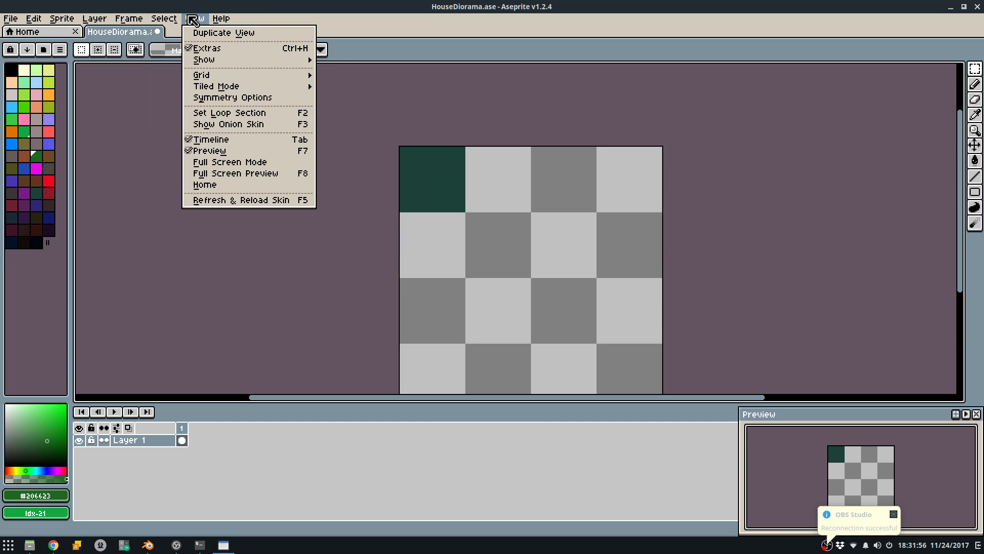
mouse_move(220, 76)
click(369, 77)
click(473, 276)
click(533, 277)
text(8)
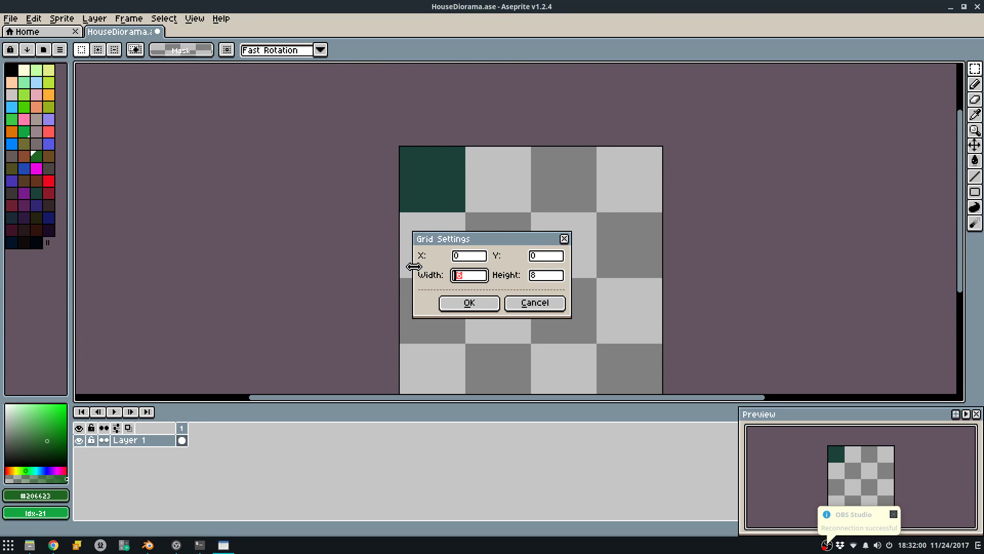
click(464, 302)
Select the right 8×16 half of the dark teal tile and delete it.
key(m)
scroll(439, 190, up, 2)
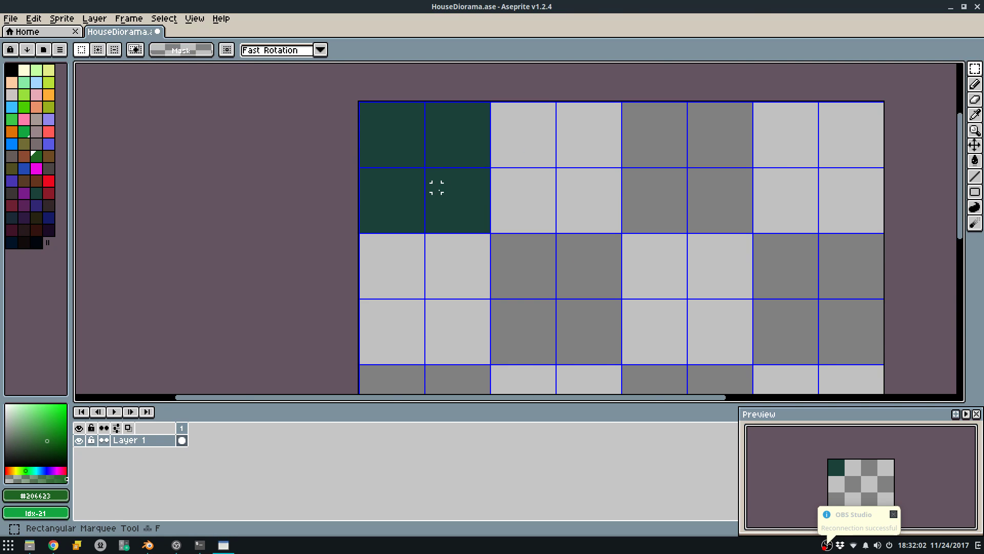
drag(429, 123, 493, 243)
key(Delete)
Paint a leafy cluster of dark green #206623 pixels in the lower 8×8 cell of the teal column.
key(q)
scroll(390, 180, up, 3)
click(346, 200)
key(ctrl+z)
key(shift+s)
mouse_move(382, 223)
mouse_down()
mouse_move(352, 198)
mouse_move(368, 271)
mouse_up()
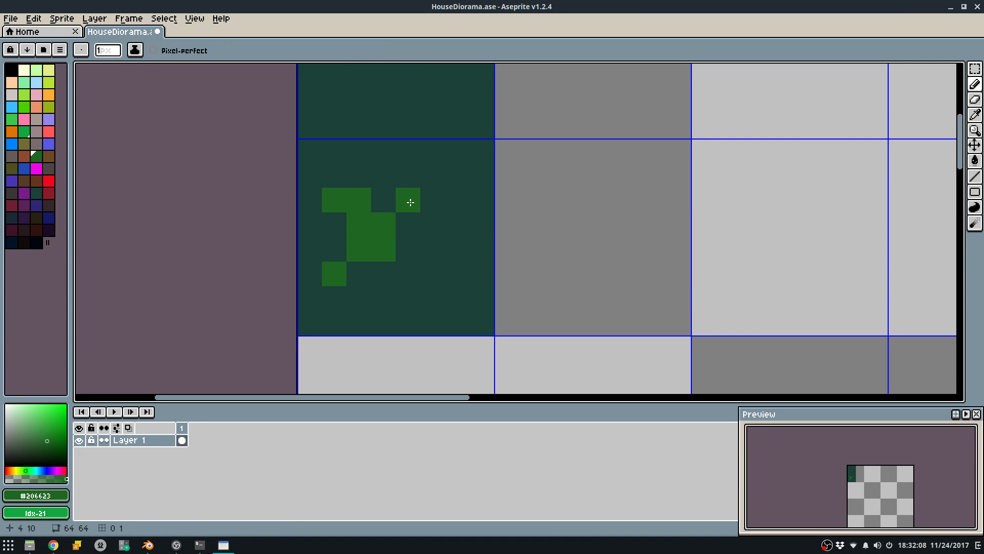
drag(410, 203, 429, 204)
click(409, 226)
drag(413, 275, 422, 276)
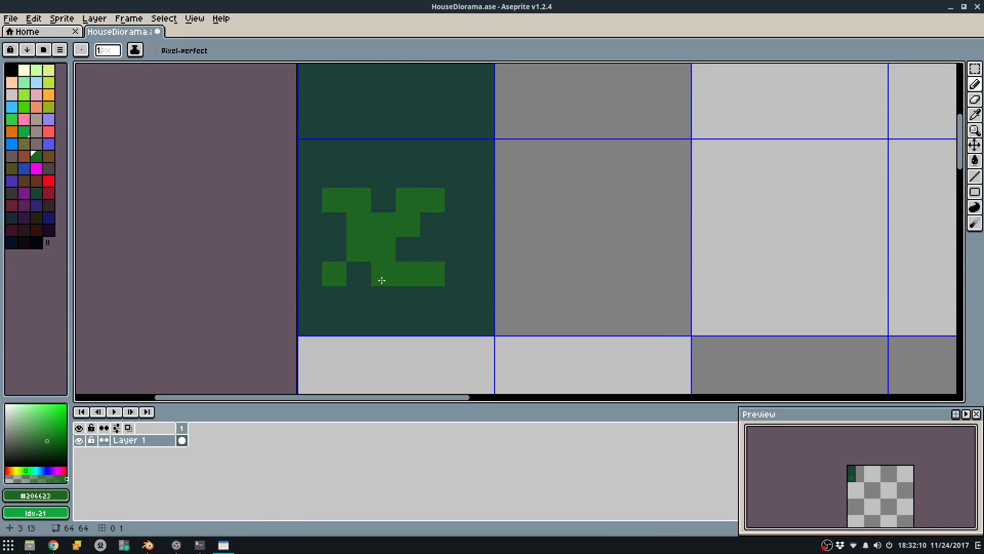
Reshape the cluster's lower right edge, filling in dark green pixels and covering stray ones with the dark teal.
click(403, 299)
click(403, 249)
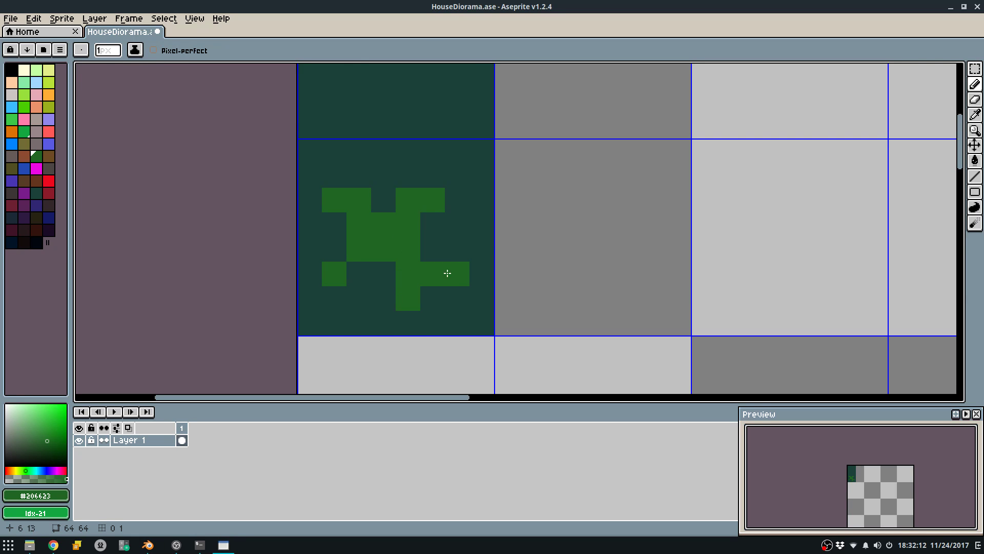
alt+click(448, 277)
click(411, 295)
alt+click(423, 266)
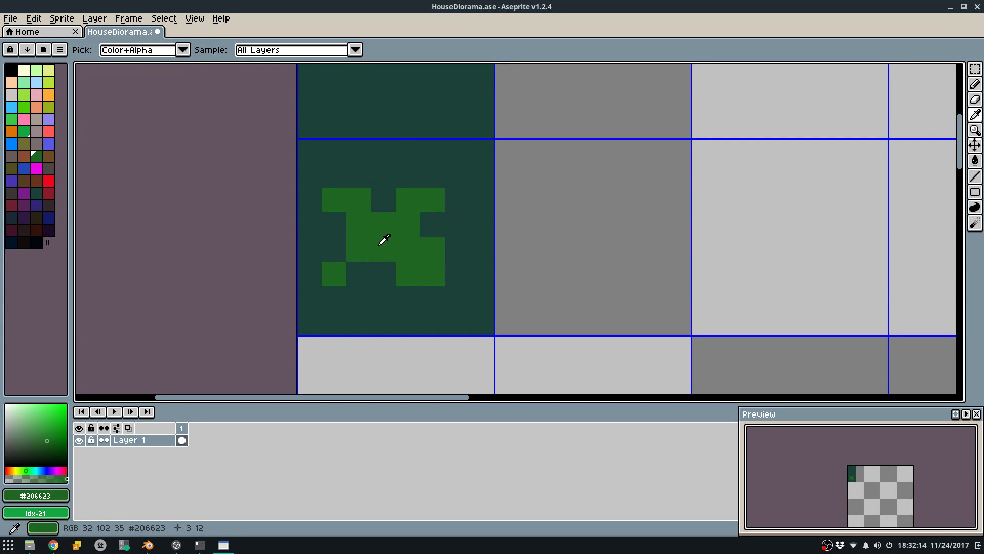
Paint bright green highlights from palette index 21 over the cluster's upper left and centre pixels.
click(11, 132)
click(24, 132)
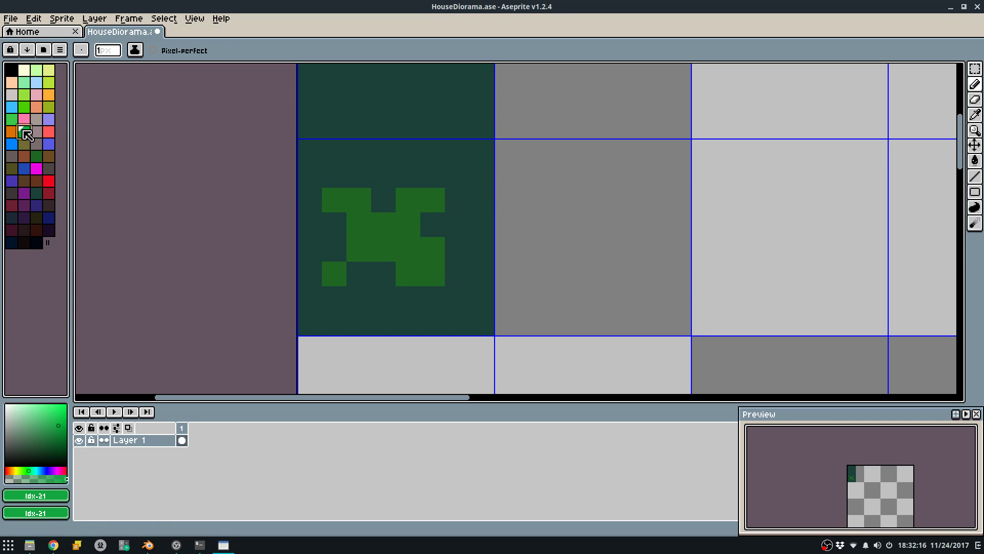
click(383, 225)
click(359, 200)
click(359, 225)
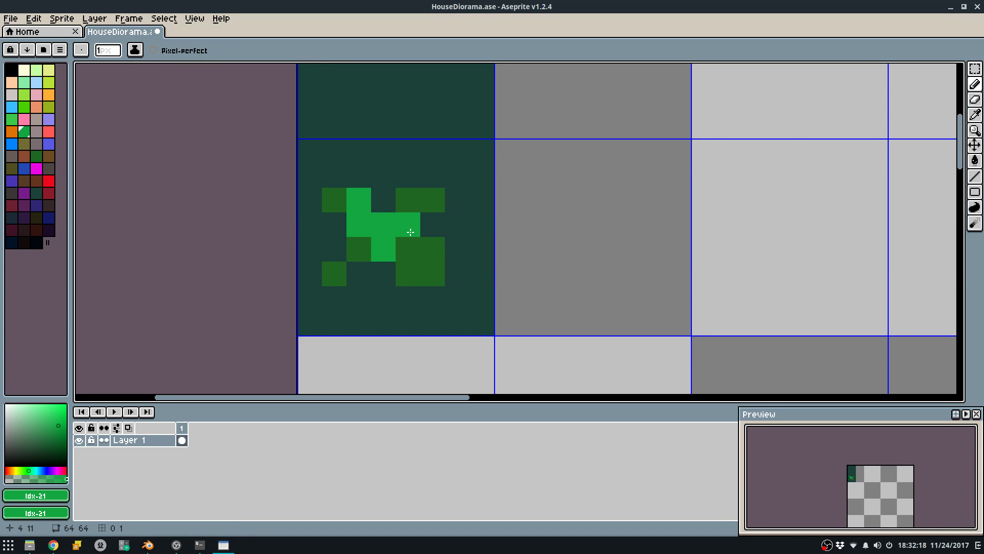
Save the sprite and export it as an image over HouseDiorama.png.
scroll(473, 183, down, 8)
key(ctrl+s)
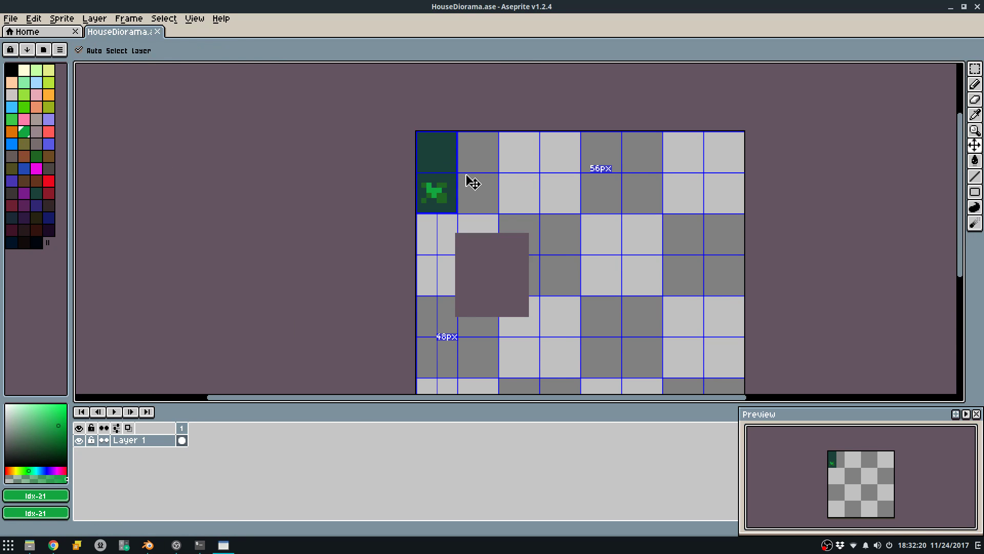
key(ctrl+e)
key(Escape)
key(ctrl+alt+shift+s)
key(Return)
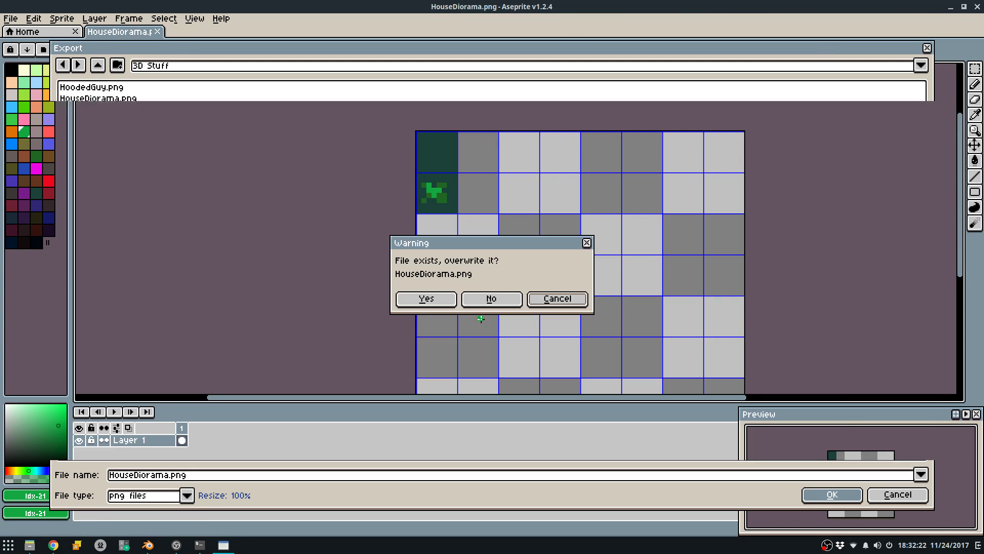
click(453, 304)
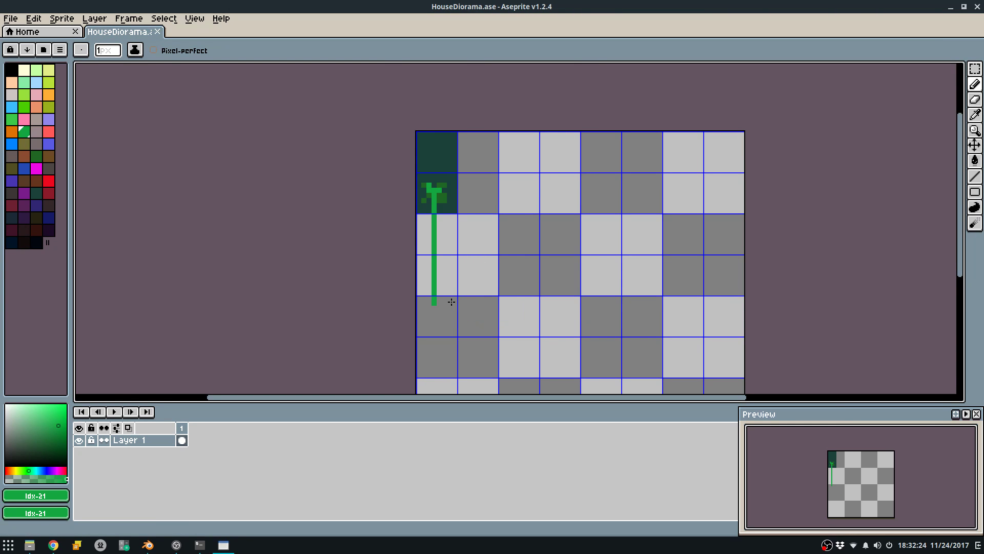
Export the sprite as a horizontal strip sprite sheet with HouseDiorama.png as the output file.
key(ctrl+e)
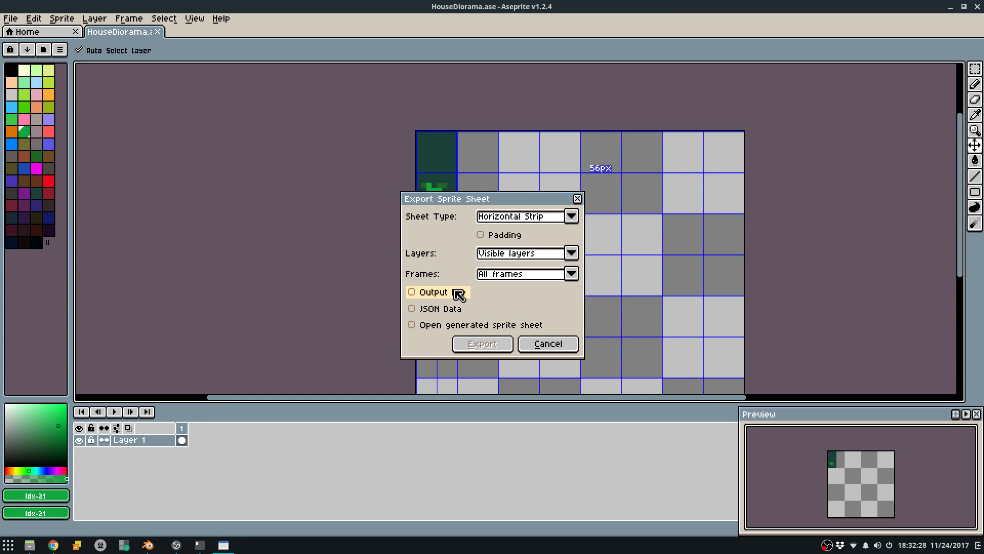
click(435, 292)
click(526, 355)
key(ctrl+e)
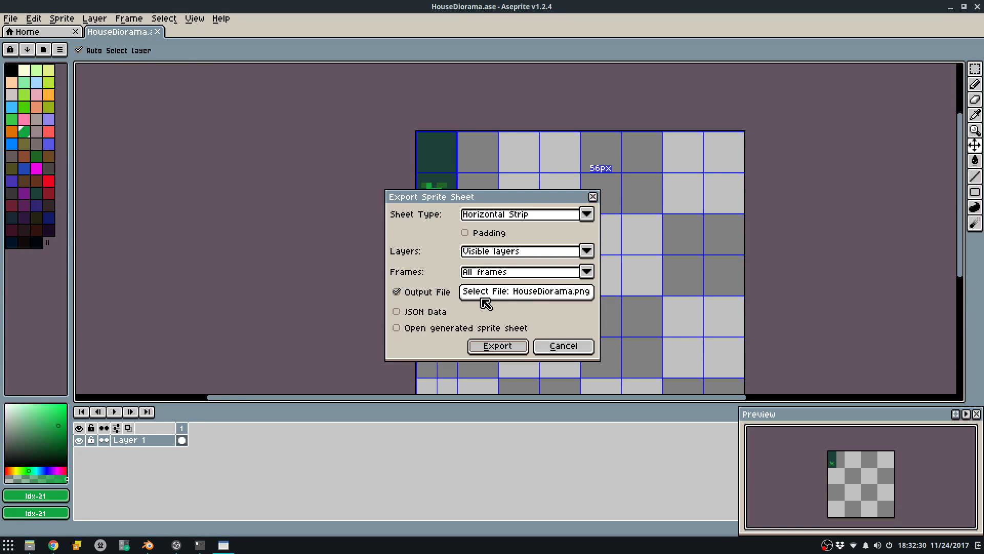
click(494, 351)
Export the sprite as a regular image again, overwriting HouseDiorama.png.
key(ctrl+alt+shift+s)
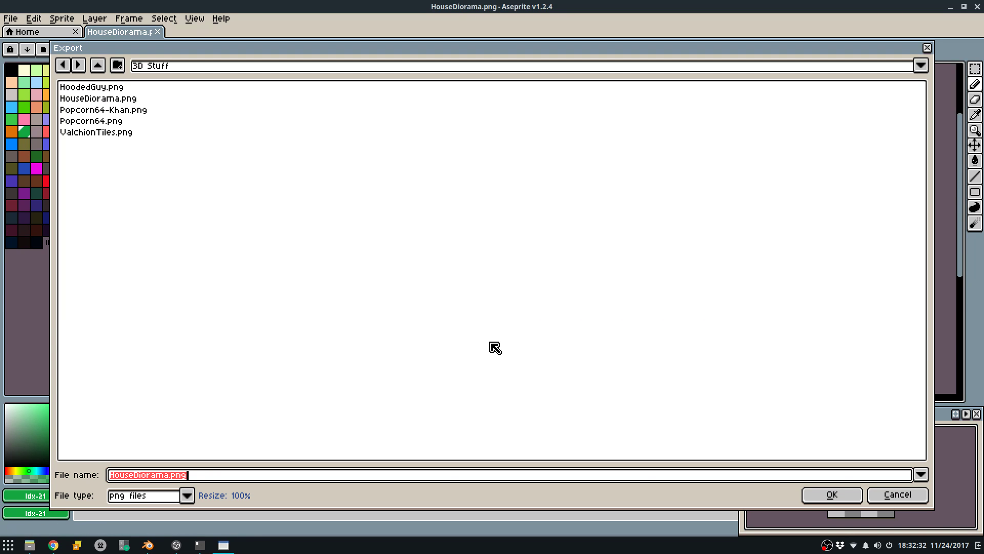
key(Return)
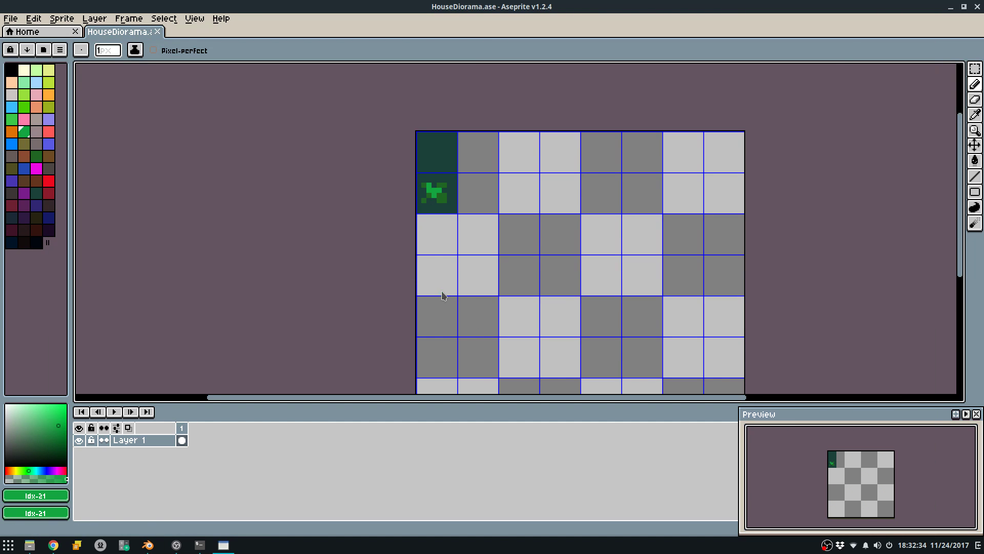
key(ctrl+alt+shift+s)
key(Return)
key(Return)
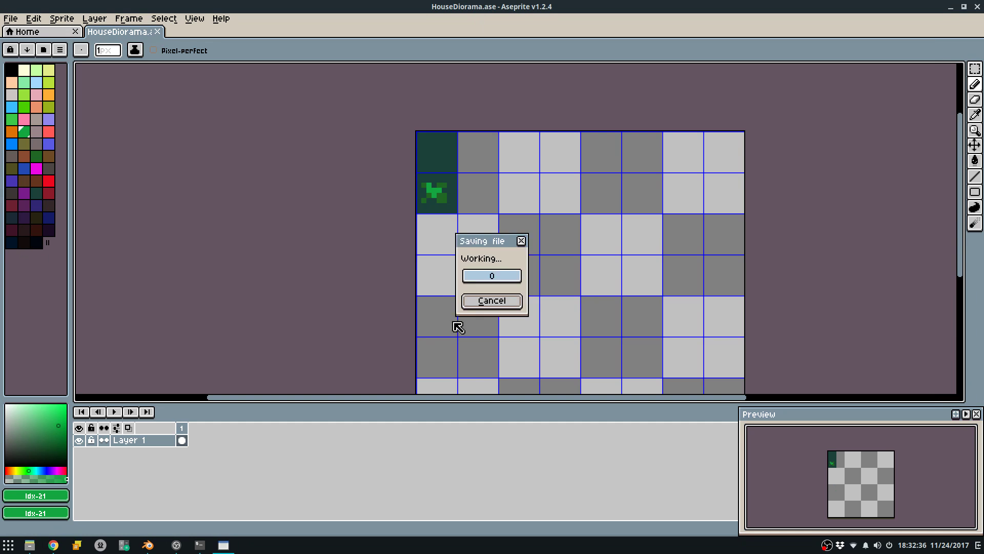
Switch to Blender and turn on Sprytile's automatic image reloading.
key(alt+Tab)
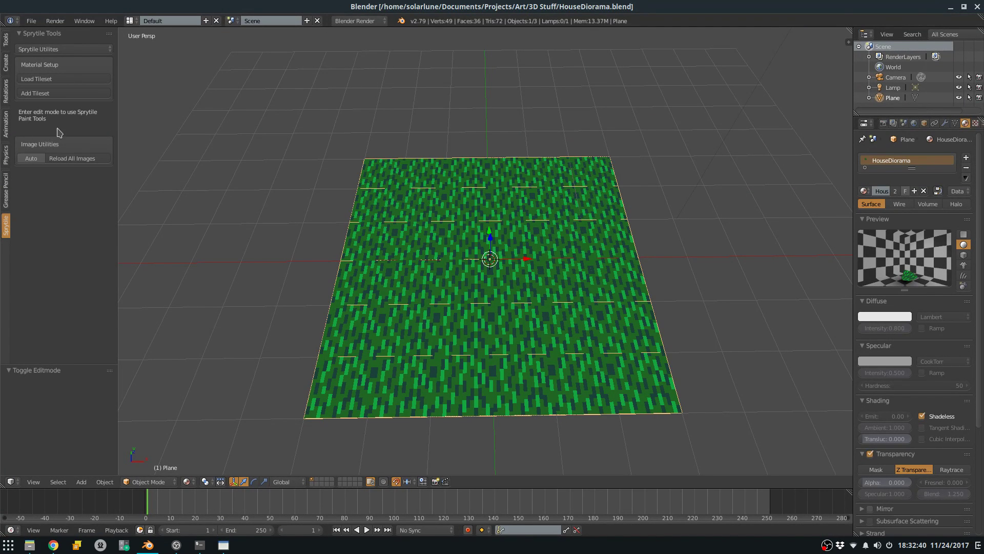
click(37, 161)
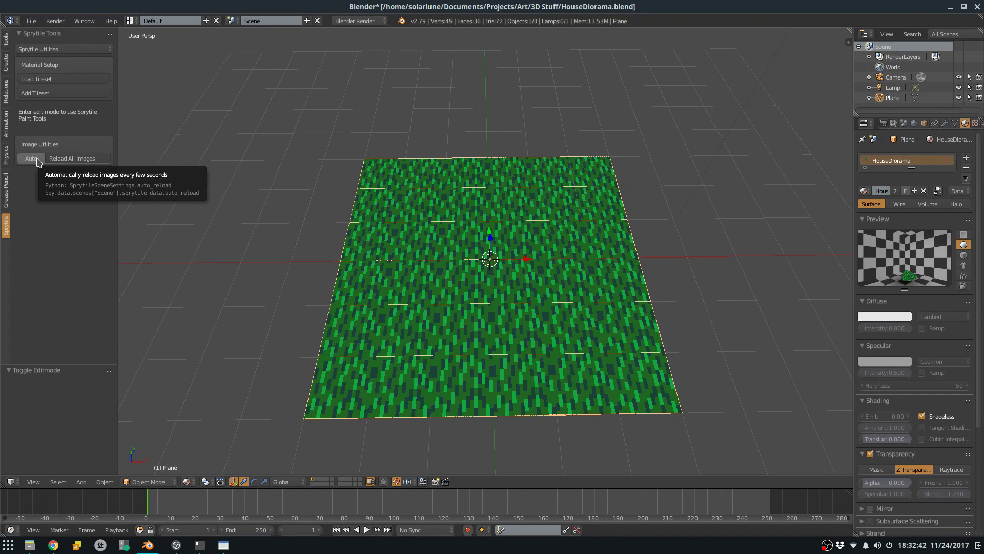
Enter edit mode on the plane, select all its faces, and set the tile grid to 8×8 and world pixel density to 8 px.
key(Tab)
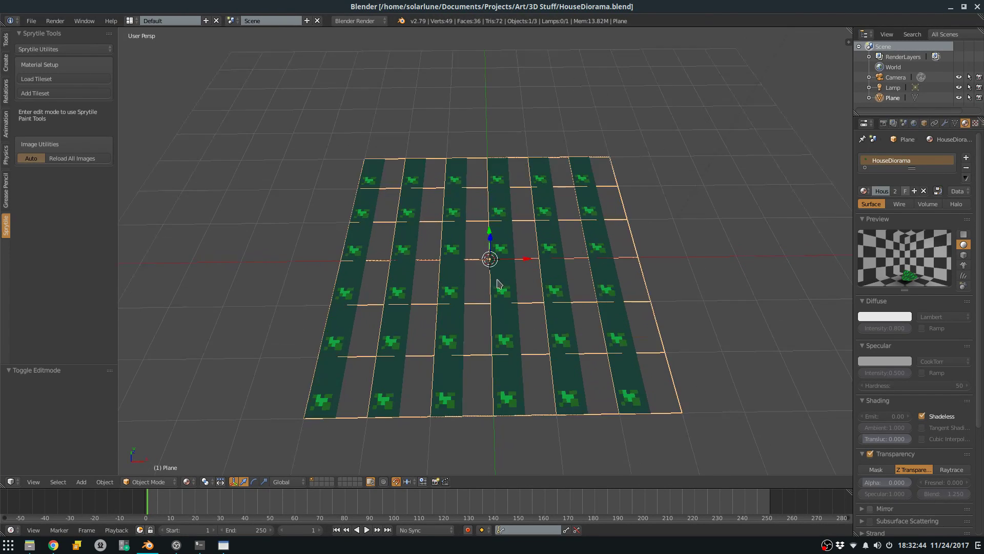
key(a)
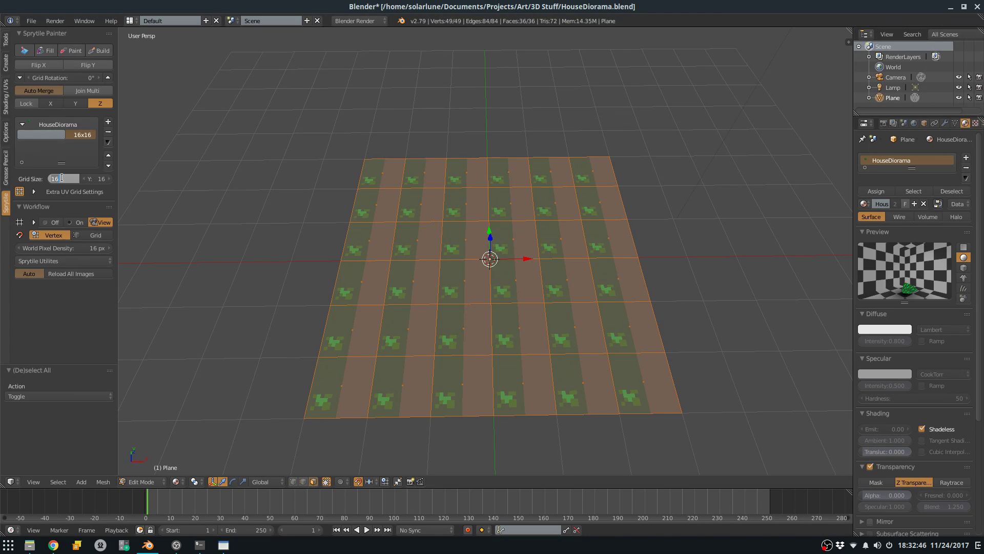
drag(73, 248, 59, 248)
middle_drag(342, 280, 519, 290)
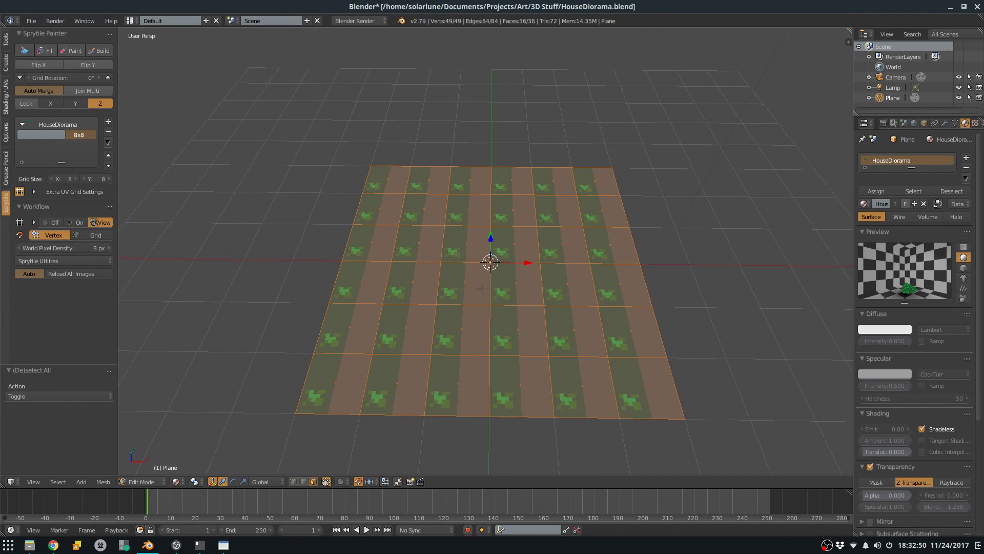
Paint every face of the plane with the plain dark green tile.
click(71, 51)
click(712, 333)
drag(582, 385, 598, 384)
key(a)
mouse_move(495, 361)
mouse_down()
mouse_move(440, 236)
mouse_move(477, 292)
mouse_move(354, 359)
mouse_move(402, 184)
mouse_move(605, 304)
mouse_move(615, 225)
mouse_up()
Paint the grass tuft tile onto four scattered faces of the plane.
click(712, 352)
click(571, 331)
click(410, 281)
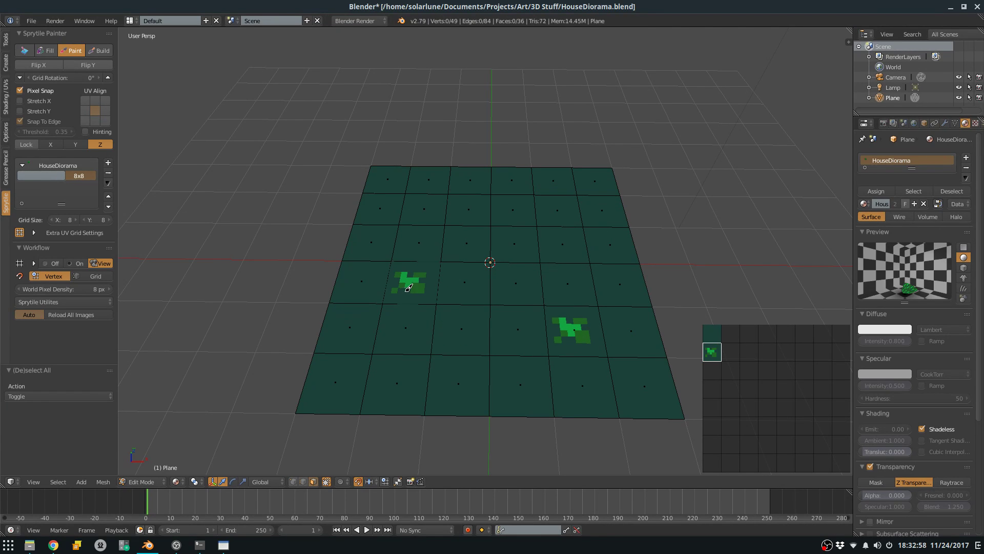
click(490, 201)
click(550, 181)
Leave edit mode and examine how the painted grass looks on the plane from farther away.
key(Tab)
scroll(570, 300, down, 6)
scroll(575, 288, up, 1)
middle_drag(574, 284, 562, 341)
key(a)
scroll(559, 250, up, 2)
key(alt+Tab)
key(alt+Tab)
scroll(534, 325, down, 5)
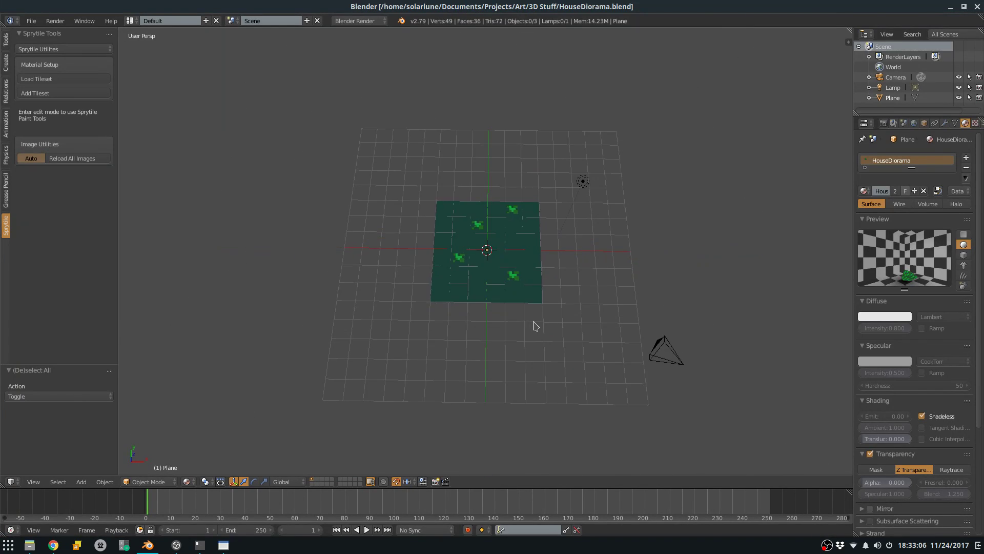
scroll(534, 313, up, 6)
Return to edit mode, set the world pixel density to 16 px and switch Sprytile to Build mode.
key(Tab)
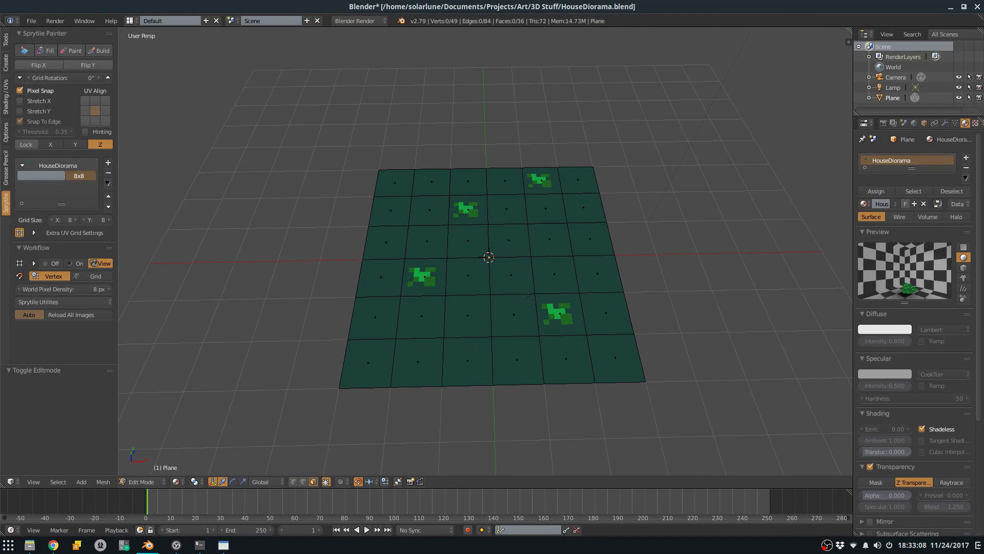
click(76, 290)
text(16)
key(Return)
click(99, 50)
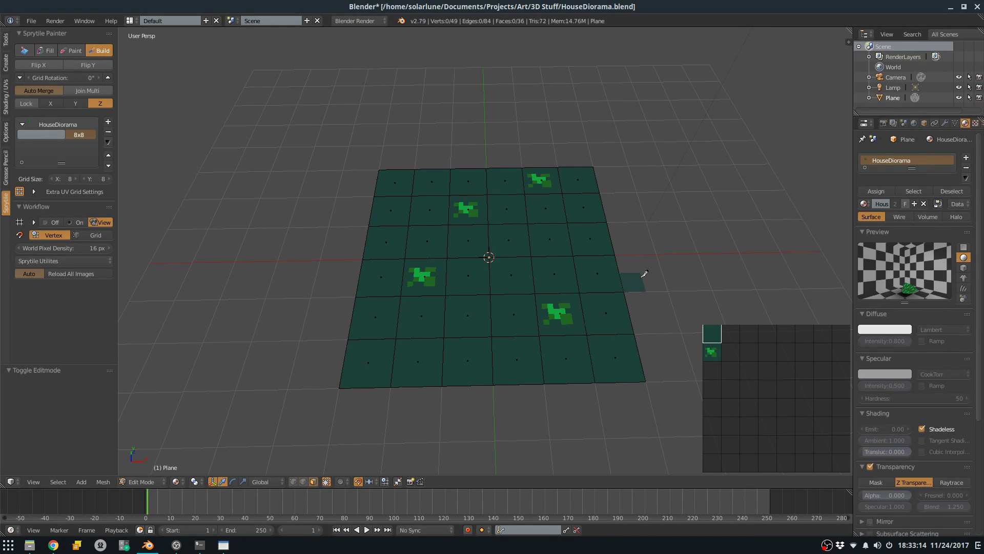
Delete the whole plane mesh and build a roughly round patch of plain dark green tiles around the origin.
key(a)
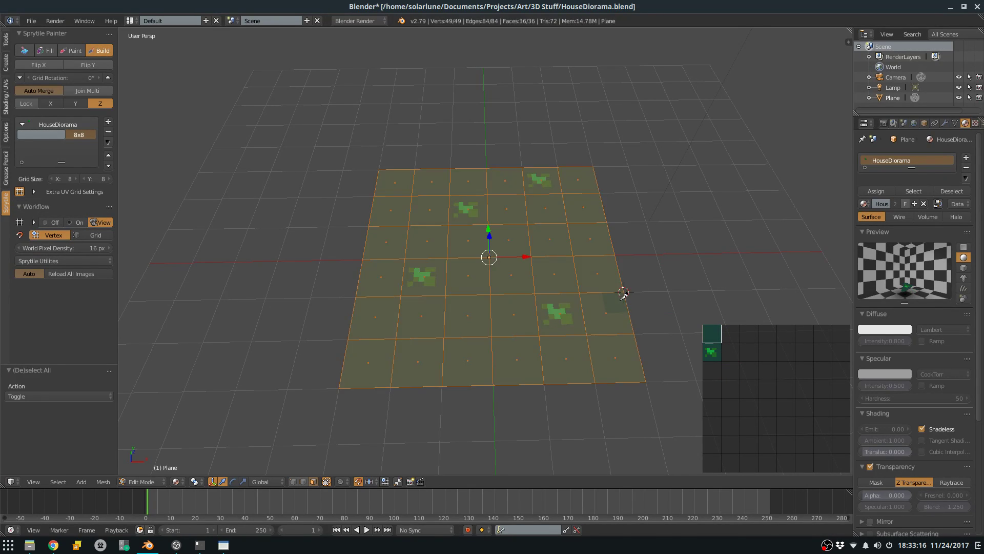
key(a)
key(a)
key(x)
click(641, 347)
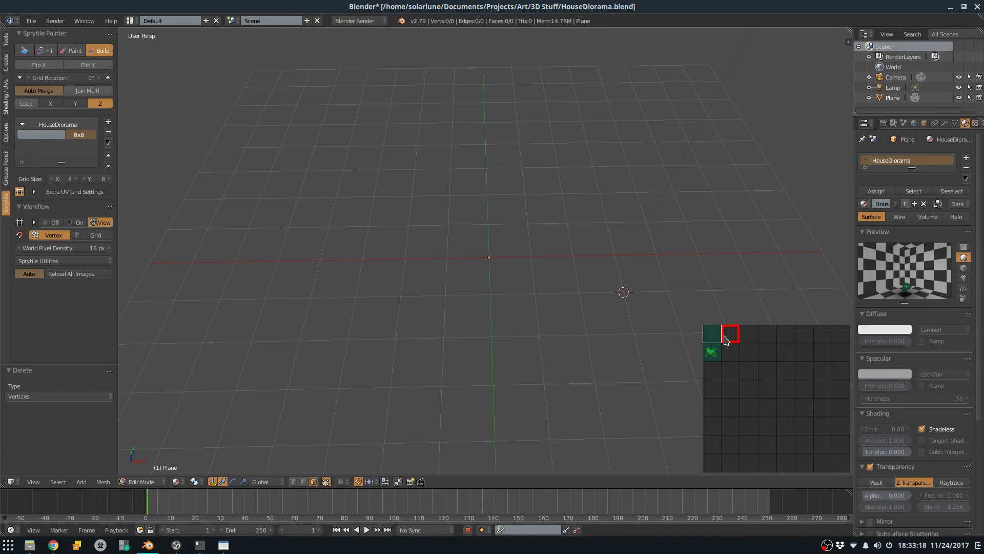
mouse_move(505, 299)
mouse_down()
mouse_move(485, 239)
mouse_move(508, 285)
mouse_move(455, 232)
mouse_move(494, 241)
mouse_move(537, 234)
mouse_up()
mouse_move(514, 273)
mouse_down()
mouse_move(533, 328)
mouse_move(534, 309)
mouse_move(576, 248)
mouse_move(483, 211)
mouse_up()
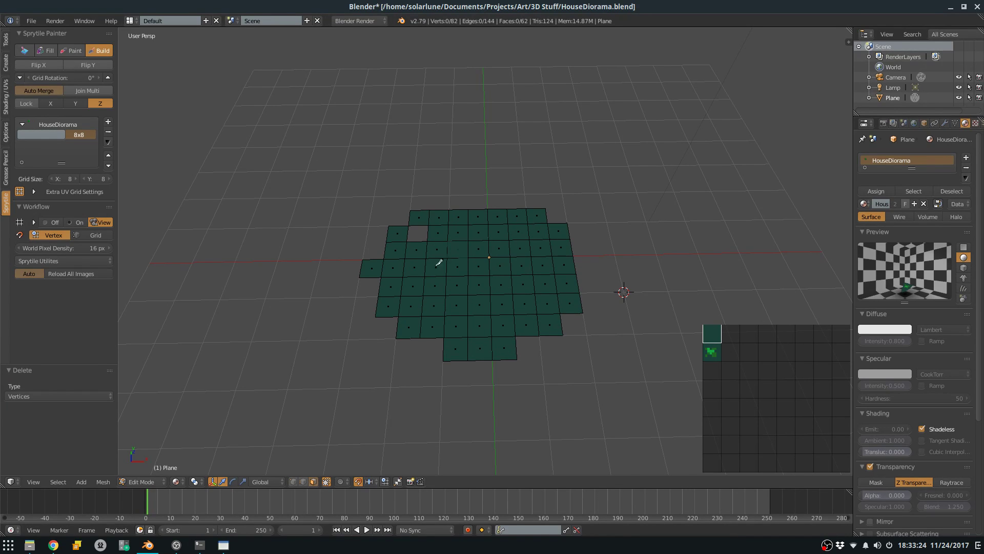
Switch to Aseprite and try to move the grass tuft tile away from the plain tile, toggling grid snapping.
key(alt+Tab)
key(m)
key(shift+s)
drag(432, 179, 463, 259)
click(455, 196)
key(shift+s)
mouse_move(424, 139)
mouse_down()
mouse_move(498, 227)
mouse_move(428, 169)
mouse_move(409, 125)
mouse_up()
key(shift+s)
key(w)
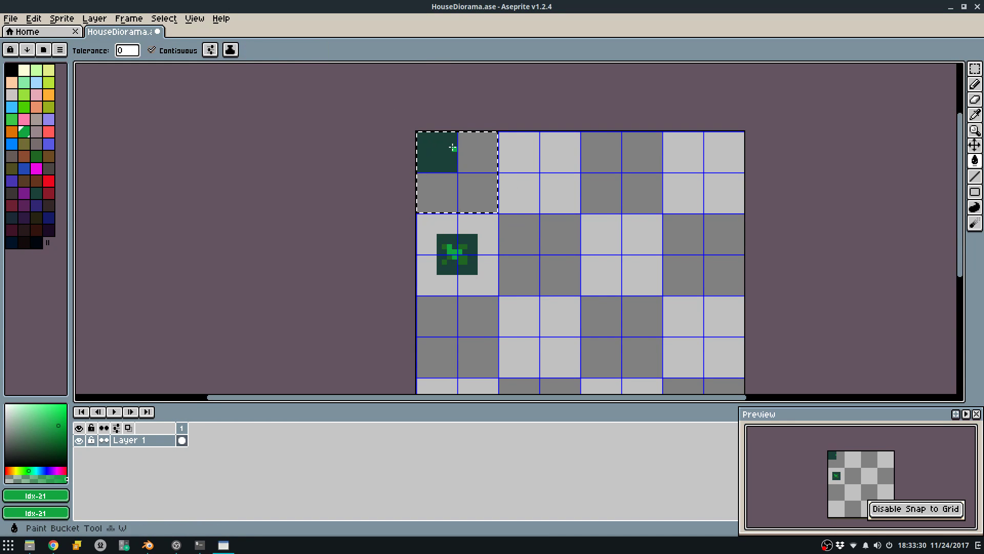
Try to fill the area beside the plain grass tile with dark green #1b4039 and reselect the tiles.
alt+click(453, 147)
click(467, 158)
key(m)
drag(496, 211, 413, 293)
middle_drag(566, 283, 510, 176)
key(ctrl+d)
key(shift+s)
mouse_move(407, 120)
mouse_down()
mouse_move(347, 190)
mouse_move(378, 195)
mouse_up()
key(ctrl+d)
key(alt+Tab)
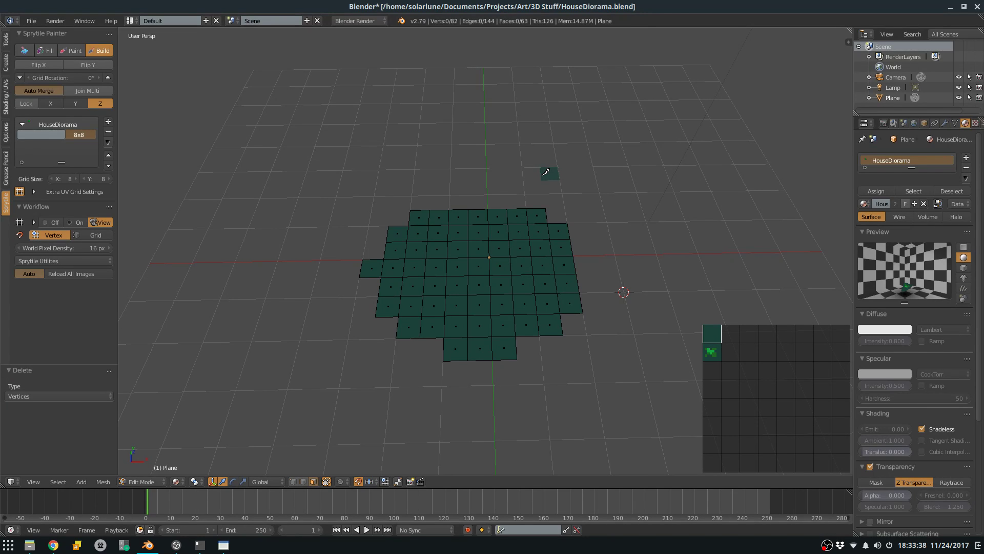
Undo the recent fill, selection and tile-move edits in the Aseprite sprite.
key(alt+Tab)
middle_drag(538, 165, 552, 230)
key(ctrl+z)
key(ctrl+z)
key(ctrl+z)
key(ctrl+z)
key(ctrl+z)
key(ctrl+z)
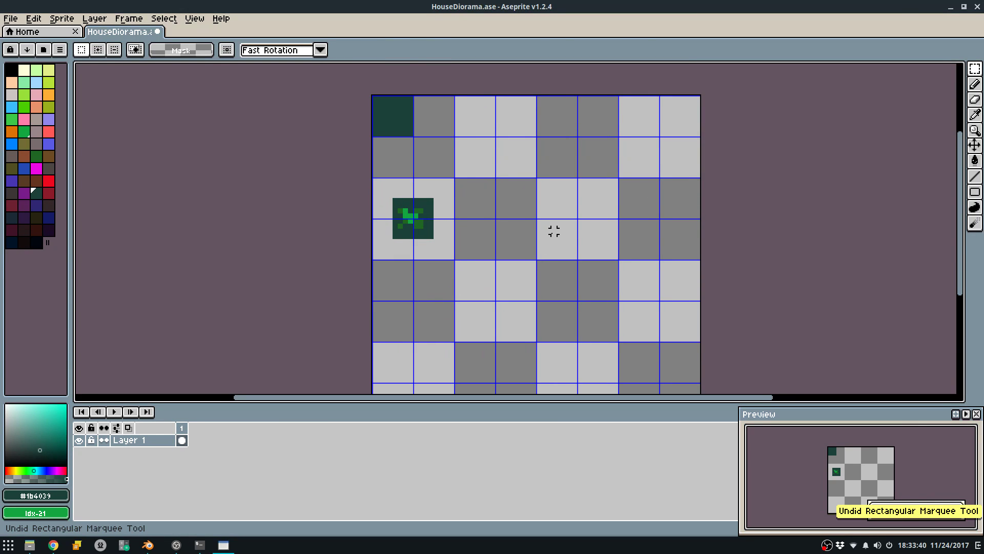
key(ctrl+z)
key(ctrl+z)
Toggle grid snapping, export the tileset image again and switch back to Blender.
key(shift+s)
key(ctrl+e)
click(497, 346)
click(456, 298)
key(alt+Tab)
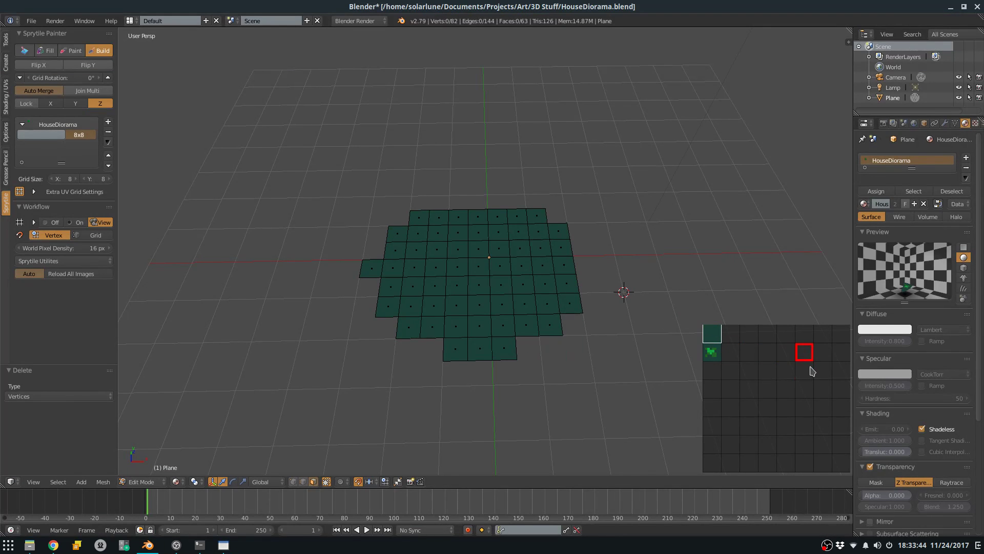
Extend the dark green ground outward on all sides into a nearly square patch.
mouse_move(495, 195)
mouse_down()
mouse_move(395, 202)
mouse_move(391, 235)
mouse_up()
mouse_move(383, 312)
mouse_down()
mouse_move(374, 334)
mouse_move(391, 358)
mouse_move(538, 363)
mouse_move(575, 324)
mouse_up()
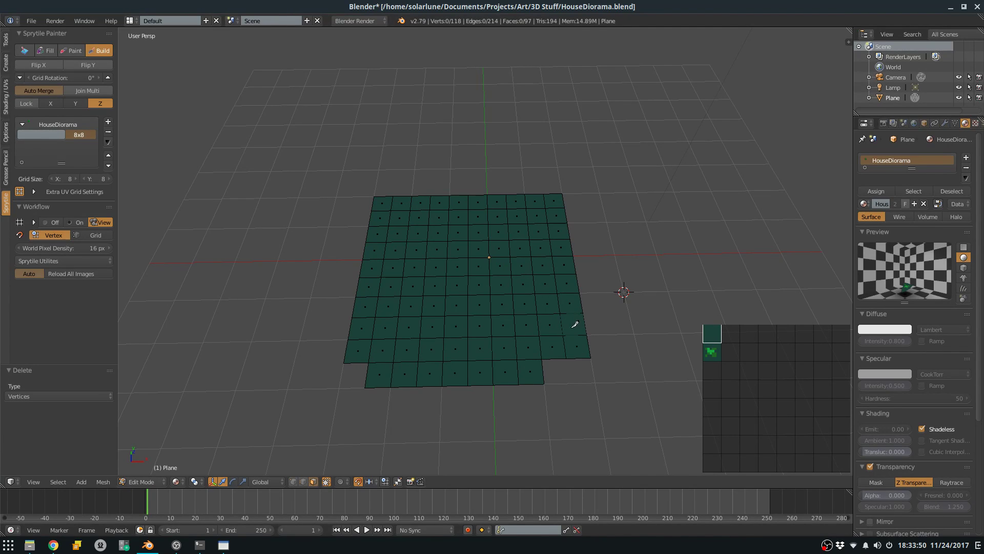
drag(534, 189, 422, 187)
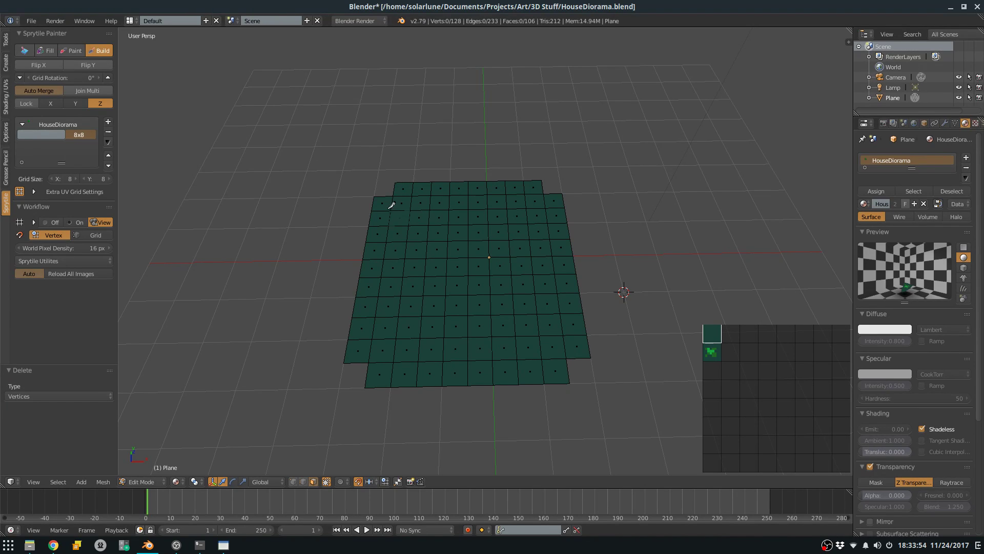
Select the tiles in the ground's far-left quarter and delete their faces.
key(x)
key(b)
drag(370, 186, 392, 242)
key(b)
key(Escape)
key(c)
mouse_move(398, 208)
mouse_down()
mouse_move(385, 246)
mouse_move(416, 252)
mouse_move(411, 267)
mouse_move(408, 239)
mouse_up()
key(Escape)
key(x)
click(436, 263)
key(ctrl+z)
key(x)
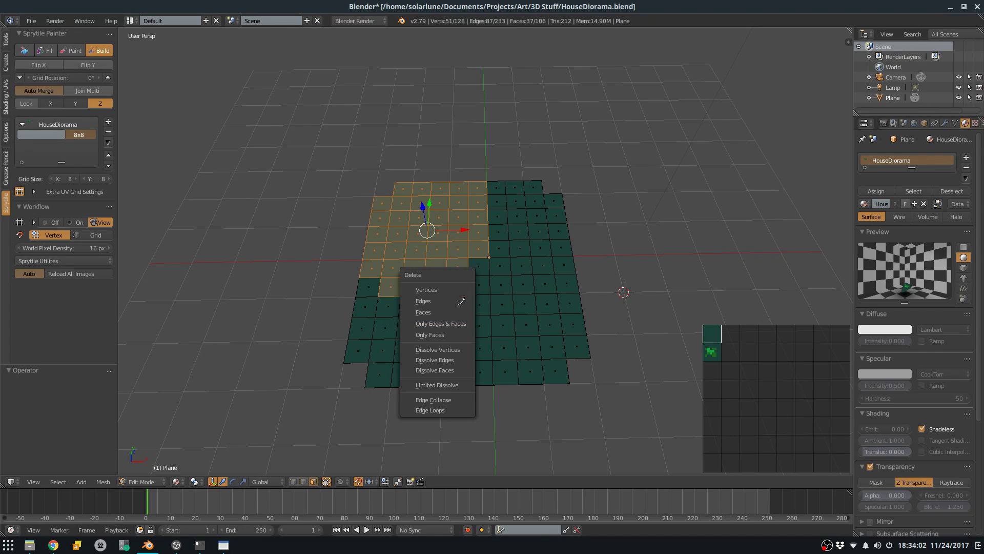
click(431, 311)
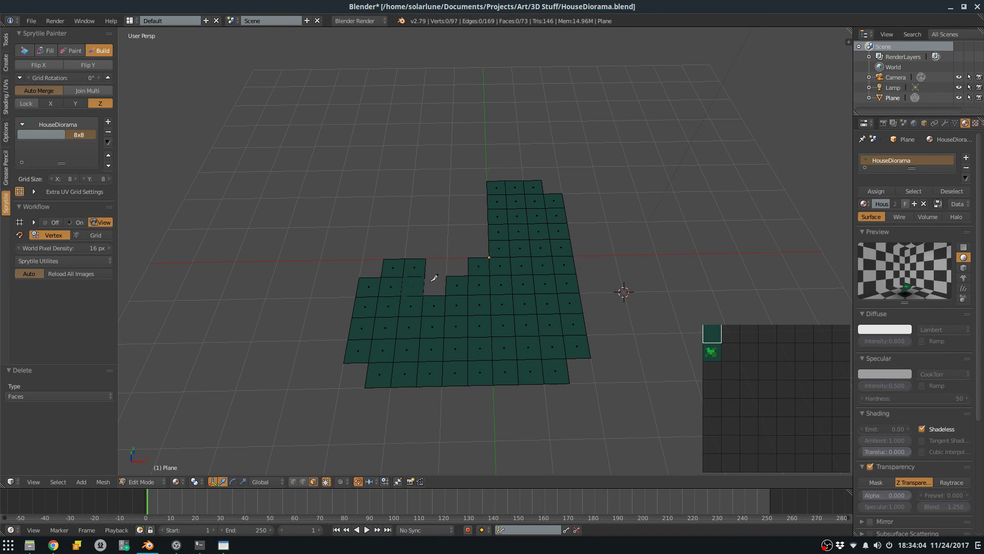
Build dark green tiles along the inner edges of the cutout and the ground's right side, and save the file.
drag(472, 250, 488, 201)
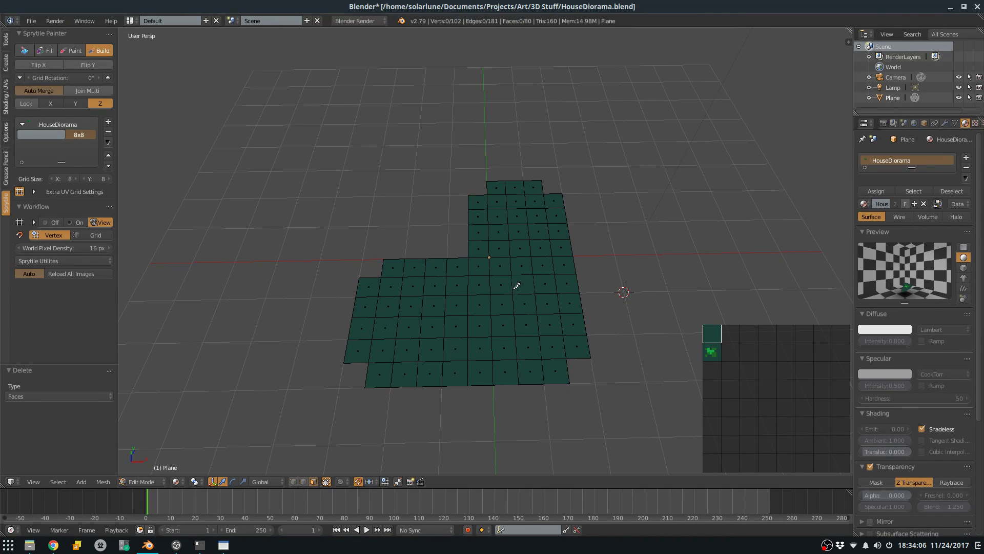
middle_drag(516, 285, 549, 281)
middle_drag(592, 256, 586, 263)
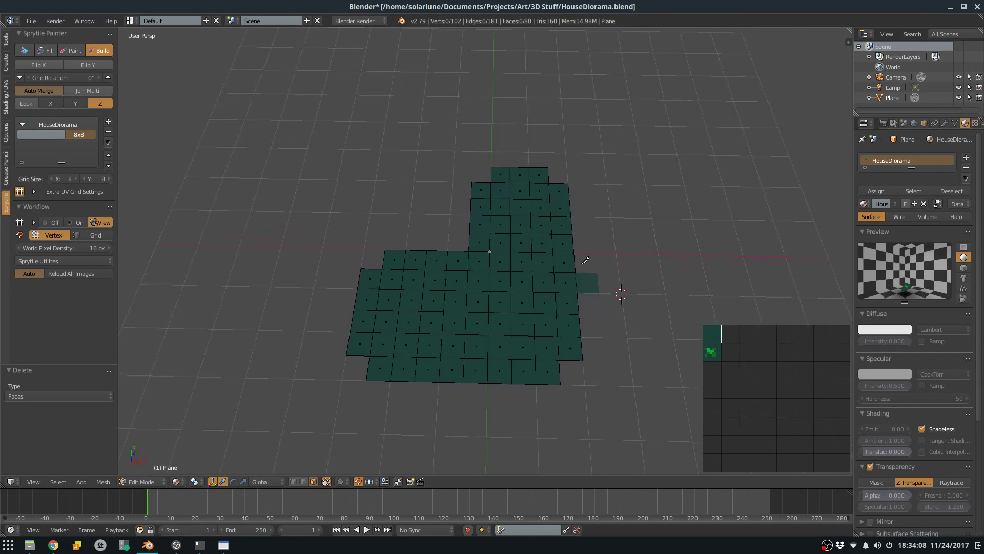
drag(586, 220, 582, 290)
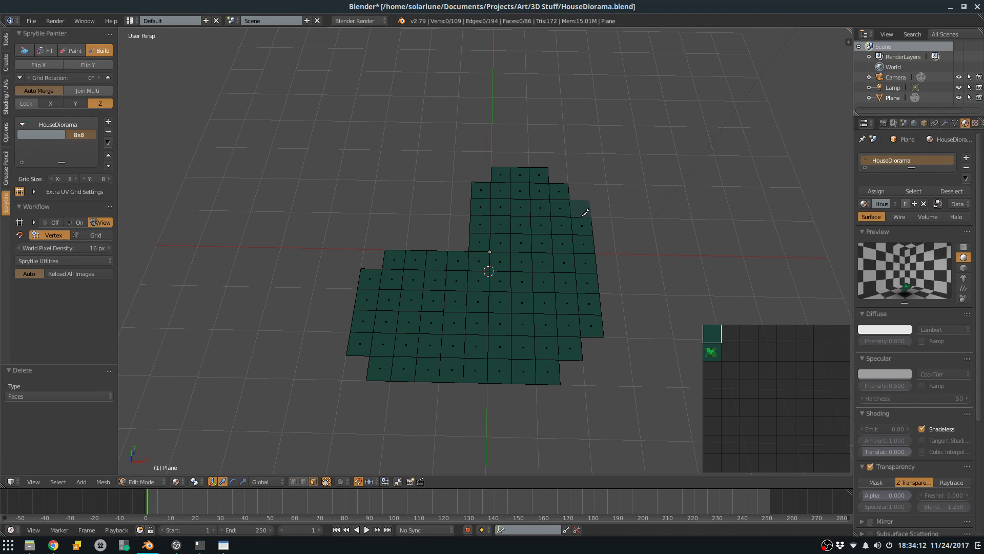
key(ctrl+s)
Place the grass tuft tile on two spots of the ground and save the Blender file.
scroll(501, 301, up, 2)
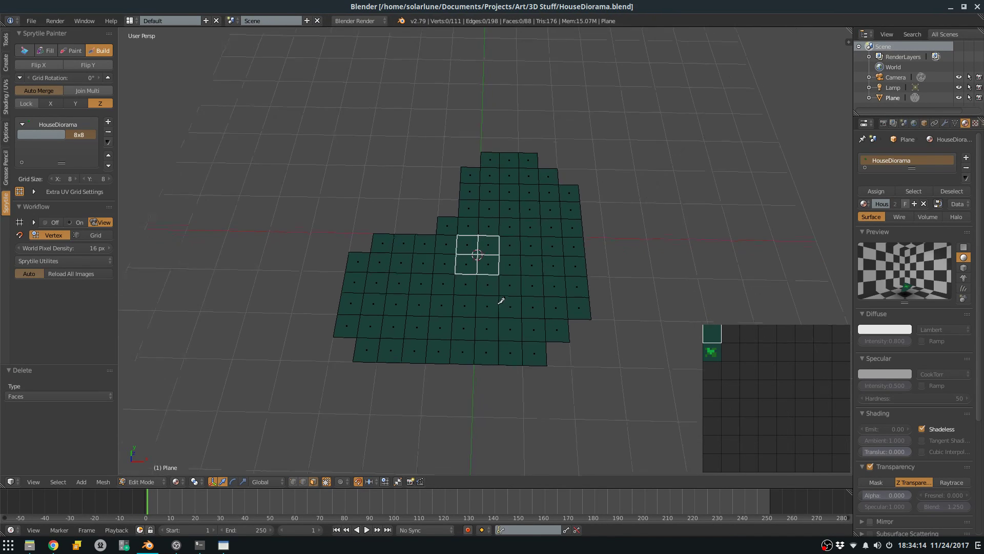
click(712, 351)
click(494, 326)
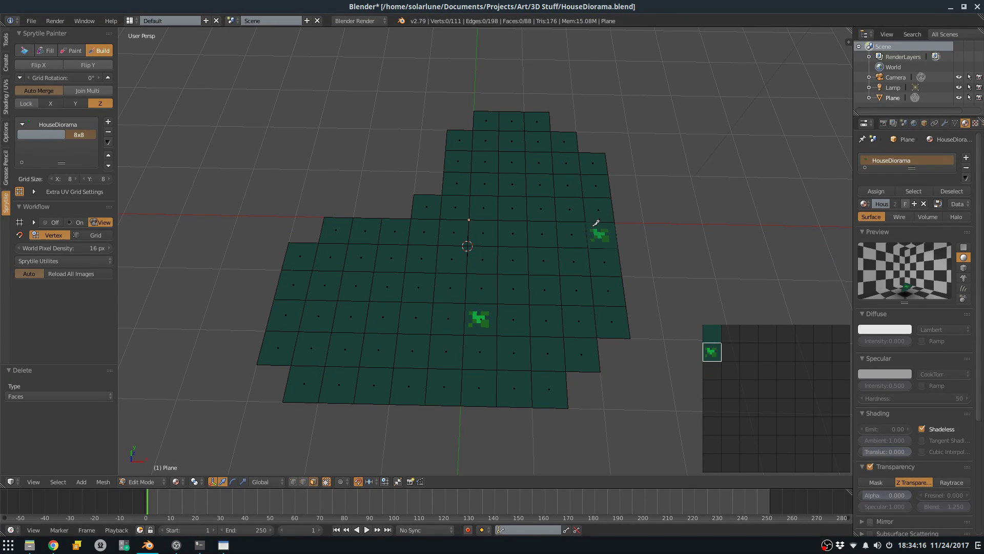
key(ctrl+s)
key(Return)
Switch to Aseprite and fill the top two 8×8 tiles of the third column with orange #ffad37.
key(alt+Tab)
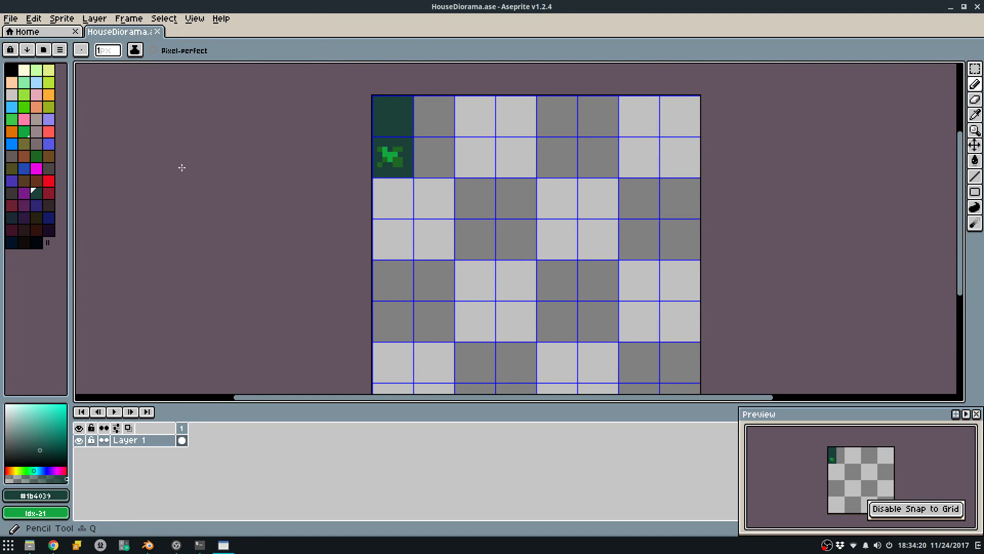
click(48, 96)
key(f)
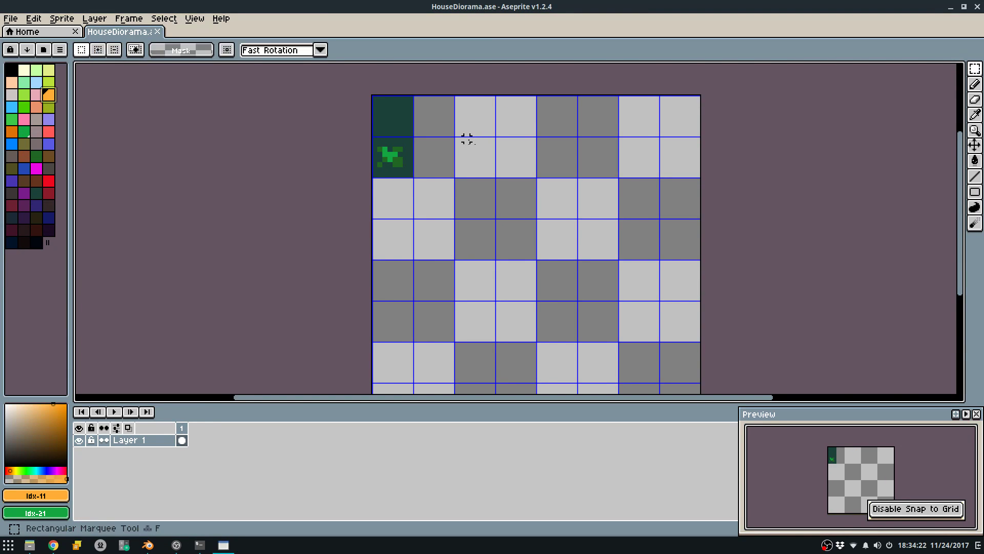
key(q)
scroll(457, 221, up, 1)
drag(392, 255, 514, 254)
key(ctrl+z)
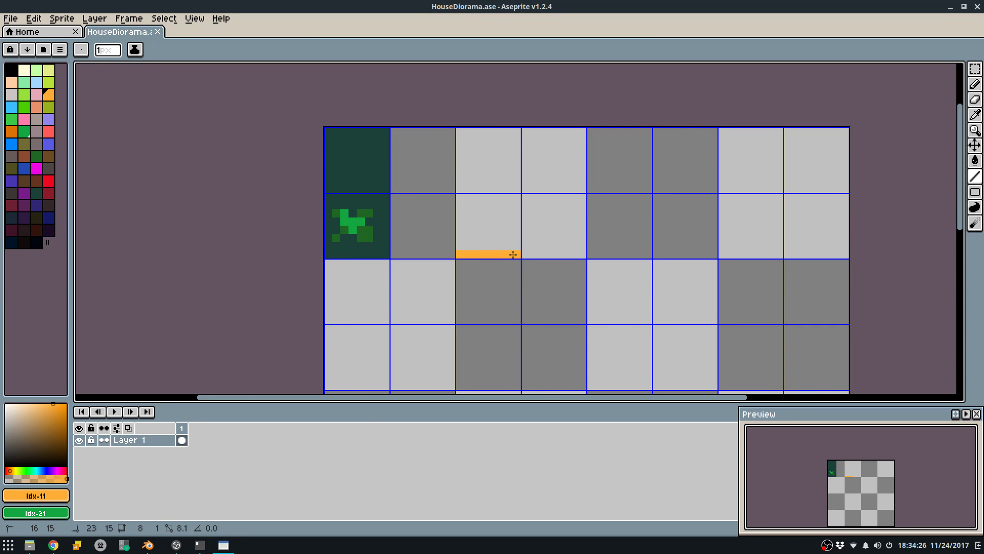
key(g)
click(475, 192)
Draw a ragged dark orange #de7208 base with scattered pixels in the lower orange tile, and save the sprite.
scroll(490, 213, up, 1)
key(b)
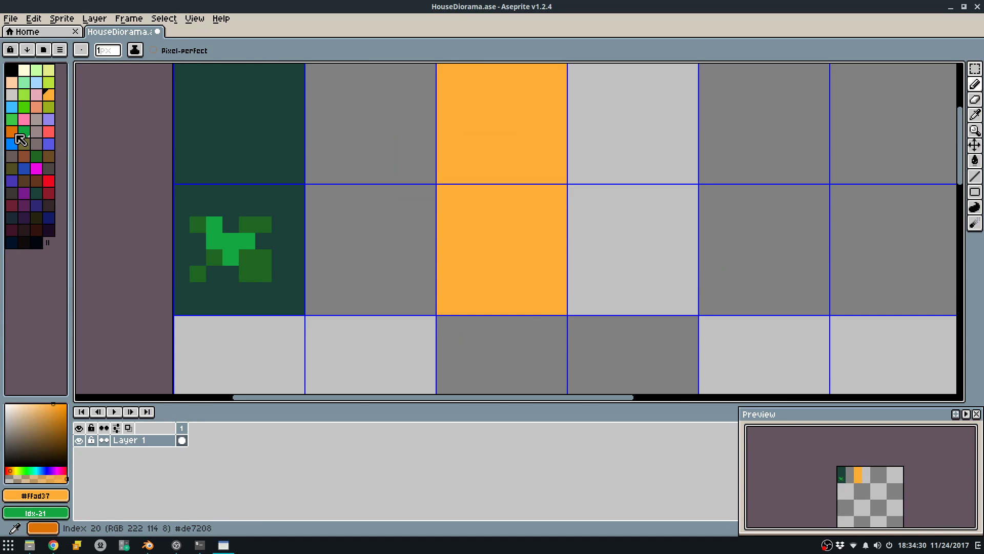
click(13, 133)
drag(444, 307, 537, 304)
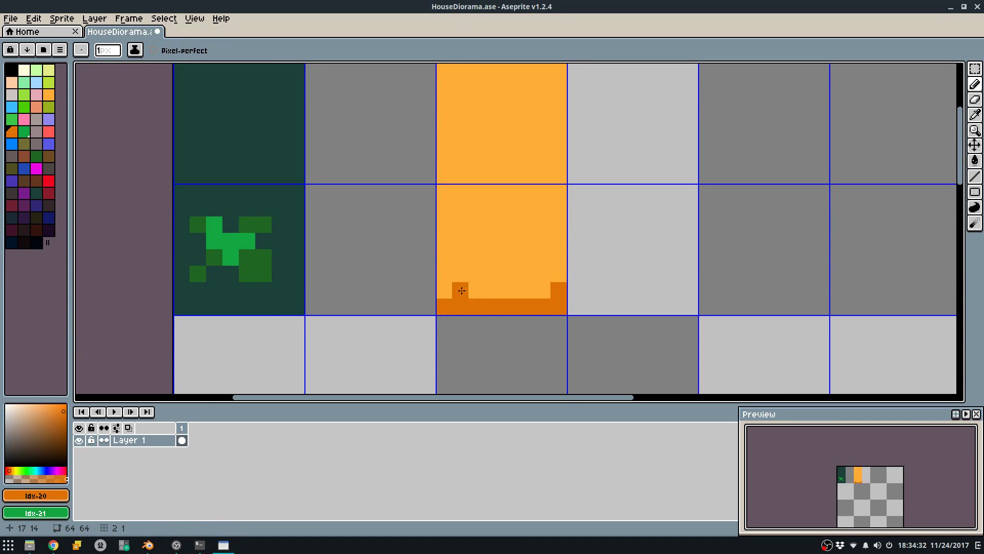
click(492, 287)
key(ctrl+z)
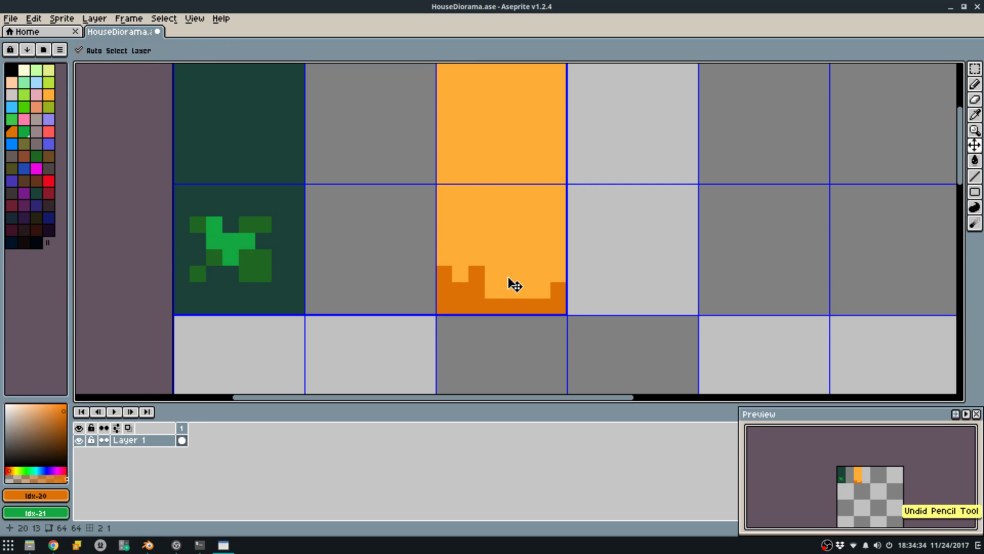
click(509, 279)
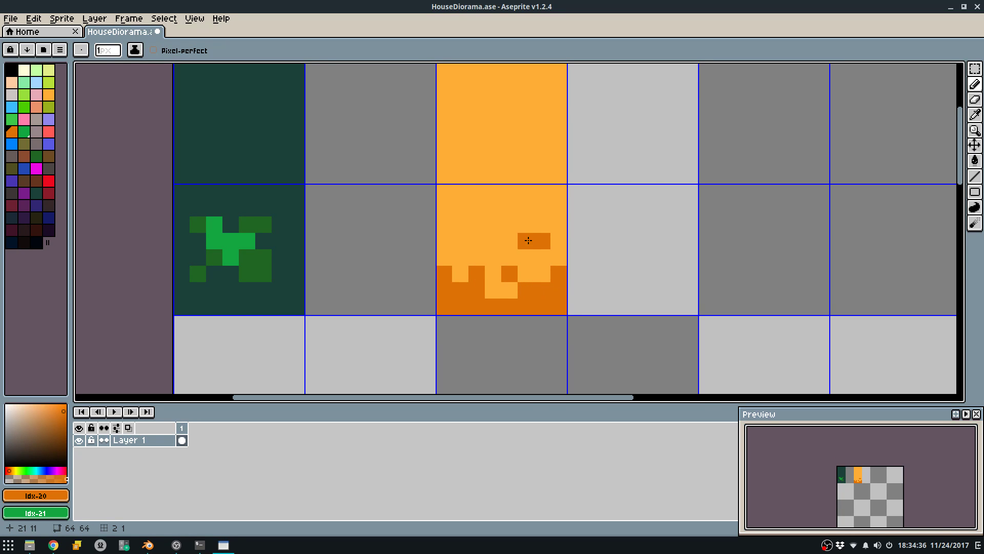
key(ctrl+z)
click(460, 257)
key(ctrl+s)
Fill the upper orange tile with peach #ffcca3.
middle_drag(465, 207, 472, 248)
alt+click(477, 244)
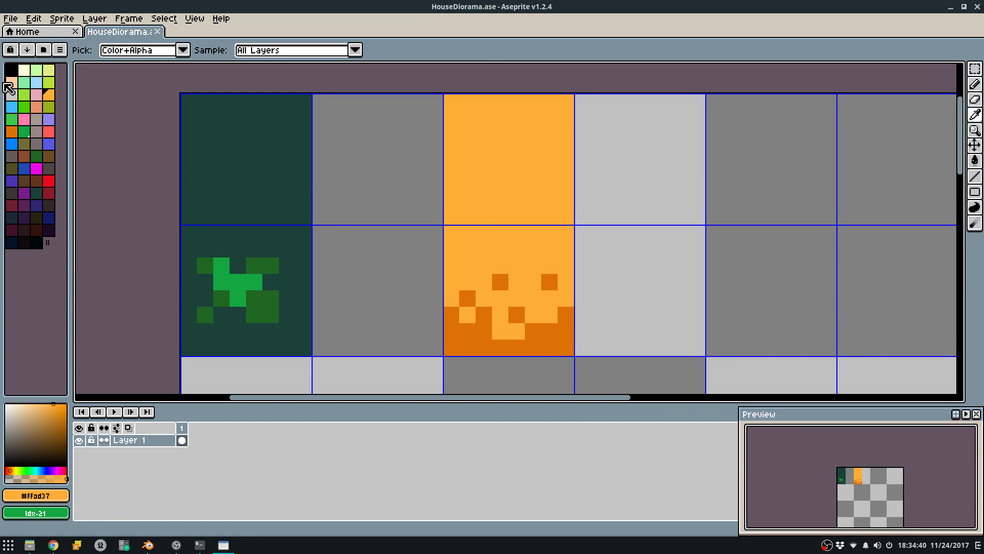
click(11, 82)
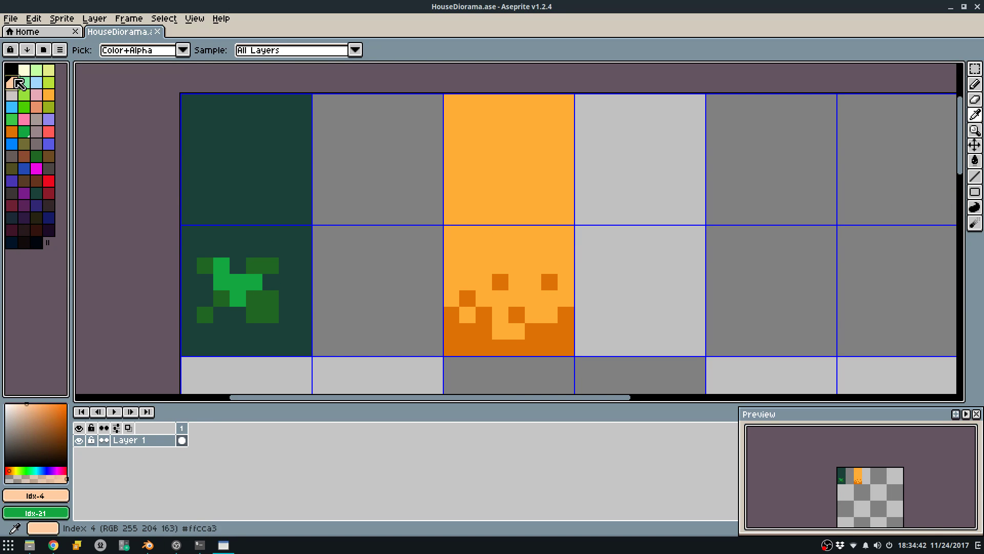
click(484, 246)
drag(453, 211, 565, 216)
key(w)
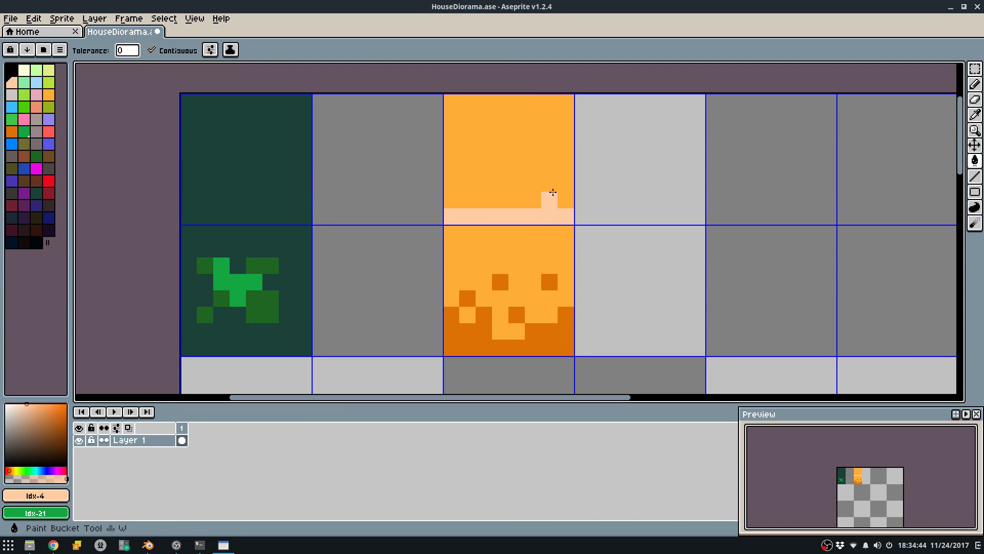
click(552, 195)
Scatter orange #ffad37 pixels across the lower half of the peach tile to blend it into the tile below.
key(q)
alt+click(559, 230)
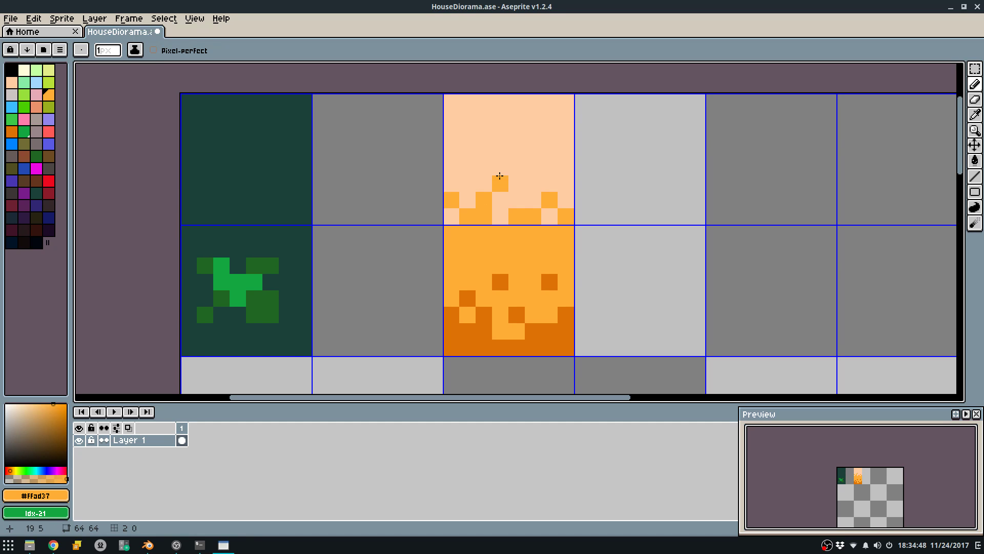
key(ctrl+z)
click(519, 183)
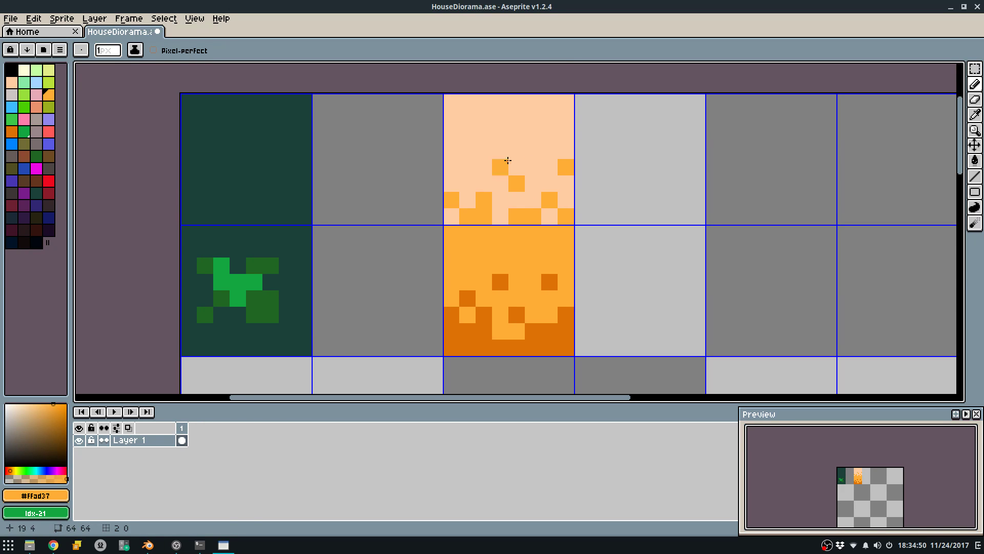
Save the sprite and export the sprite sheet to HouseDiorama.png.
key(ctrl+e)
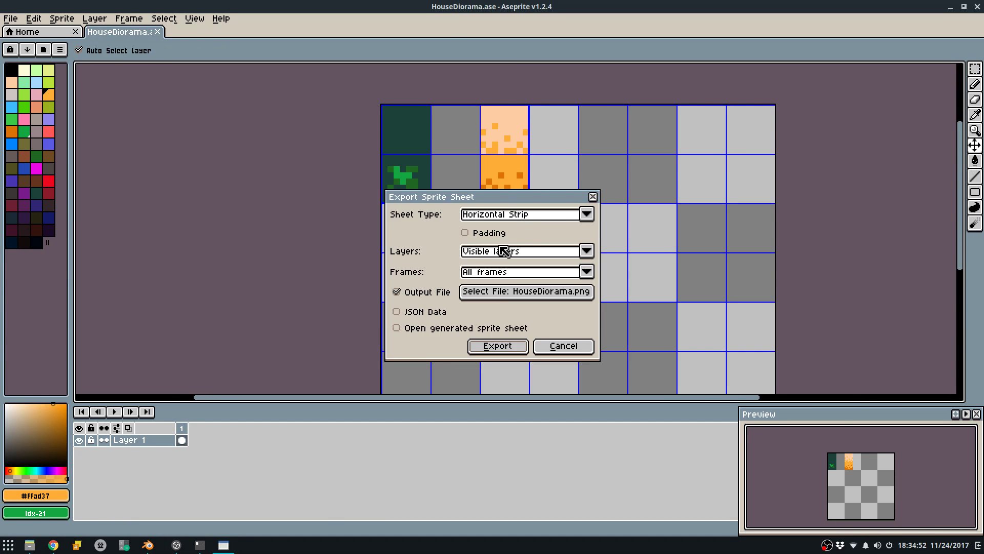
click(494, 346)
Shift the peach and orange tiles down one tile, leaving a peach copy in the top row with its lower orange pixels painted over in #ffcca3.
key(m)
drag(485, 114, 521, 220)
key(shift+s)
key(ctrl+d)
scroll(520, 143, up, 4)
key(b)
alt+click(518, 119)
mouse_move(543, 178)
mouse_down()
mouse_move(439, 173)
mouse_move(408, 149)
mouse_move(380, 147)
mouse_up()
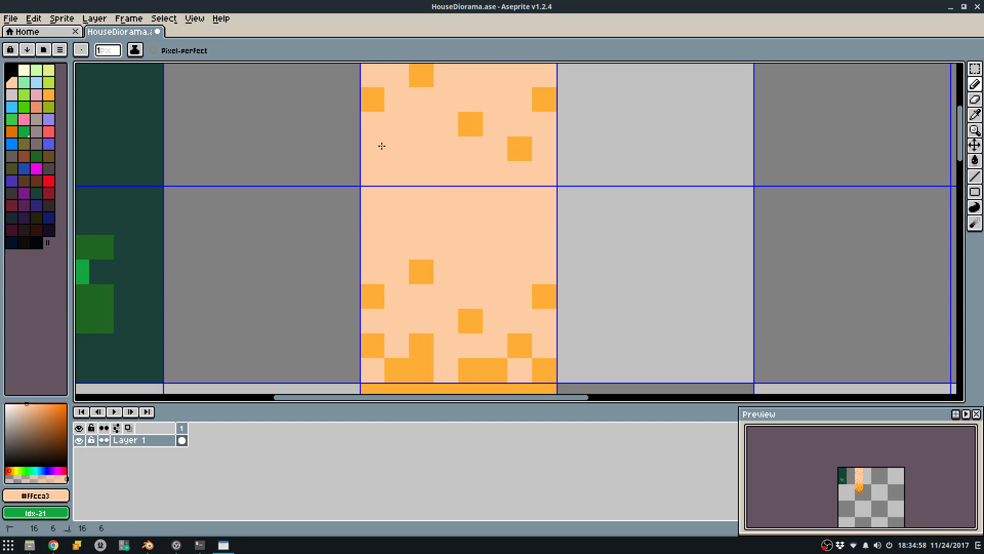
scroll(413, 200, down, 2)
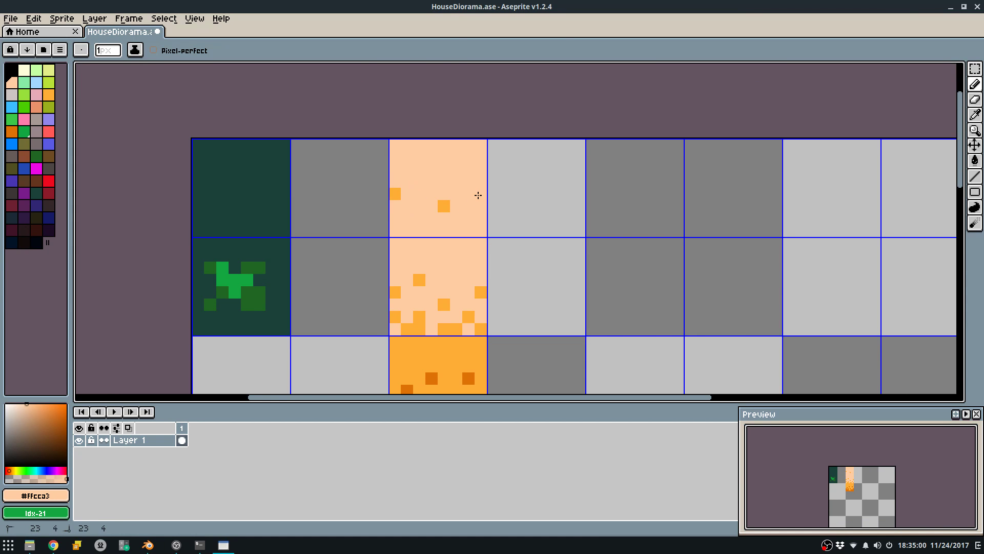
Draw a small orange patch in the third column's top peach tile and copy the tile into the fourth column.
alt+click(446, 205)
drag(445, 194, 459, 201)
key(m)
key(shift+s)
drag(407, 157, 513, 194)
key(ctrl+d)
Paint over the remaining orange pixels in the third column's top tile with peach #ffcca3 for a plain wall tile.
scroll(458, 186, up, 2)
key(b)
alt+click(457, 183)
mouse_move(455, 199)
mouse_down()
mouse_move(447, 222)
mouse_move(432, 225)
mouse_up()
click(503, 129)
click(337, 205)
Save the sprite and export the updated sprite sheet to HouseDiorama.png again.
scroll(401, 195, down, 3)
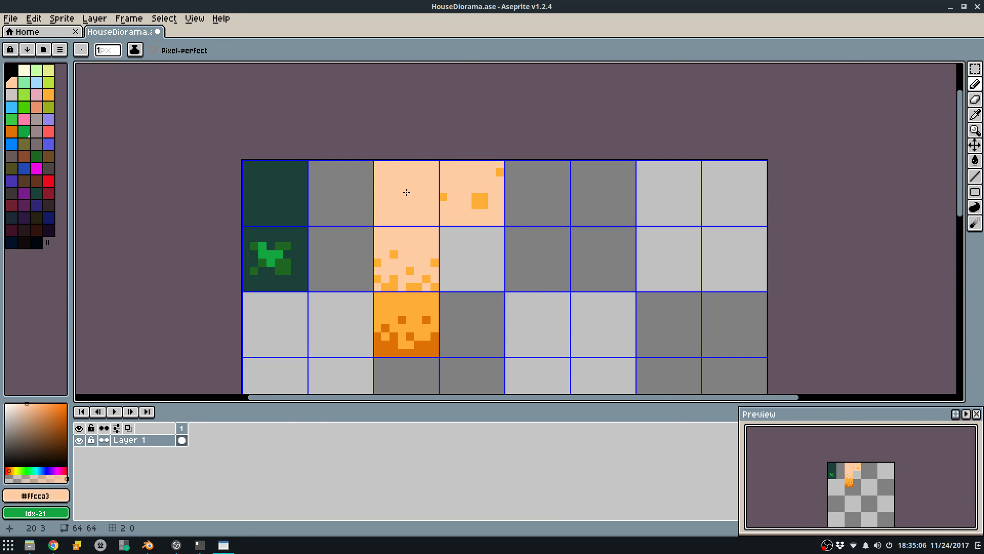
key(ctrl+s)
key(ctrl+e)
click(489, 343)
click(477, 301)
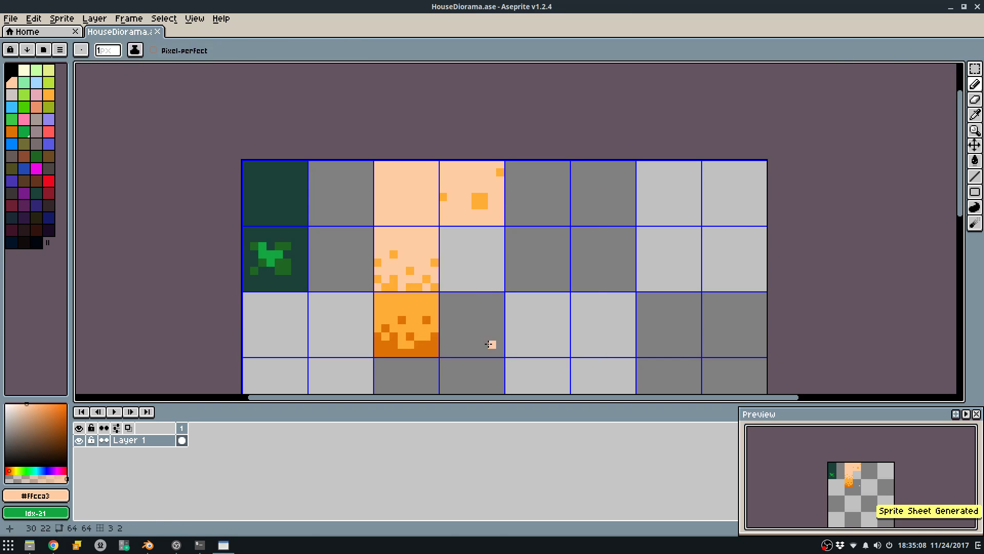
Switch to Blender, pick the orange base tile, and build two perpendicular wall base rows along the grass platform.
key(alt+Tab)
click(750, 378)
middle_drag(426, 300, 443, 256)
shift+middle_drag(456, 292, 464, 318)
drag(459, 297, 519, 298)
drag(417, 300, 396, 299)
middle_drag(573, 324, 476, 332)
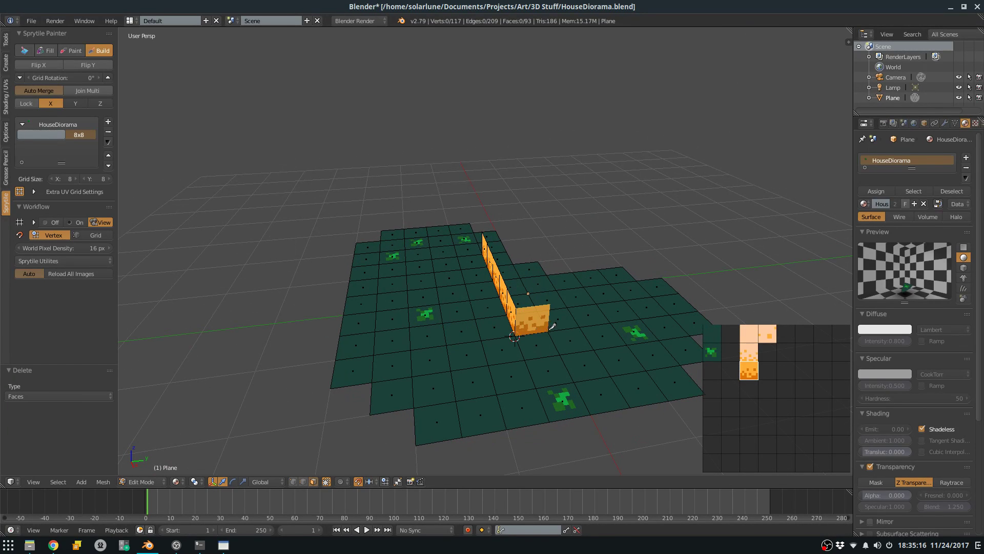
drag(573, 325, 627, 312)
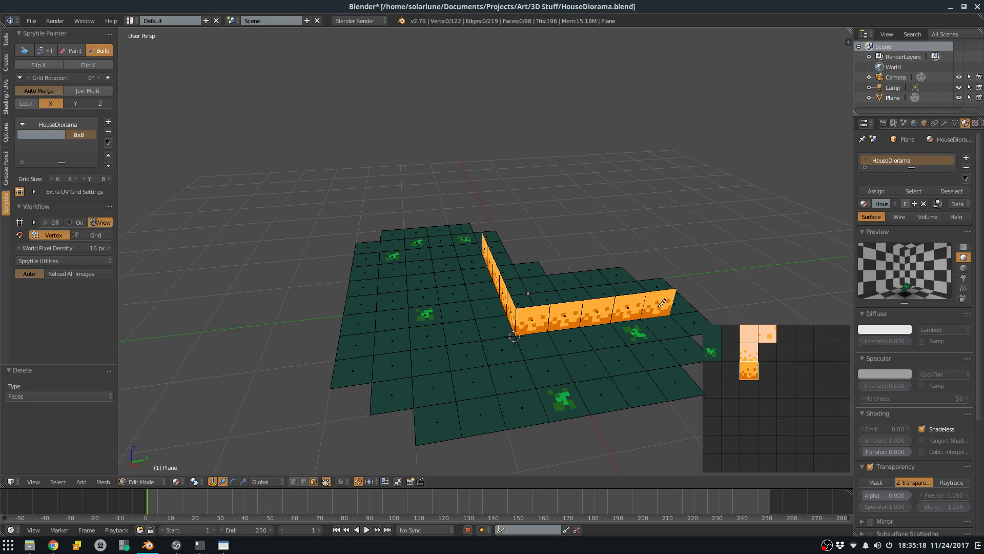
Extend the long orange base row and jog it outward with four-tile sections around two corners.
shift+middle_drag(667, 317, 534, 293)
click(538, 330)
drag(534, 293, 623, 297)
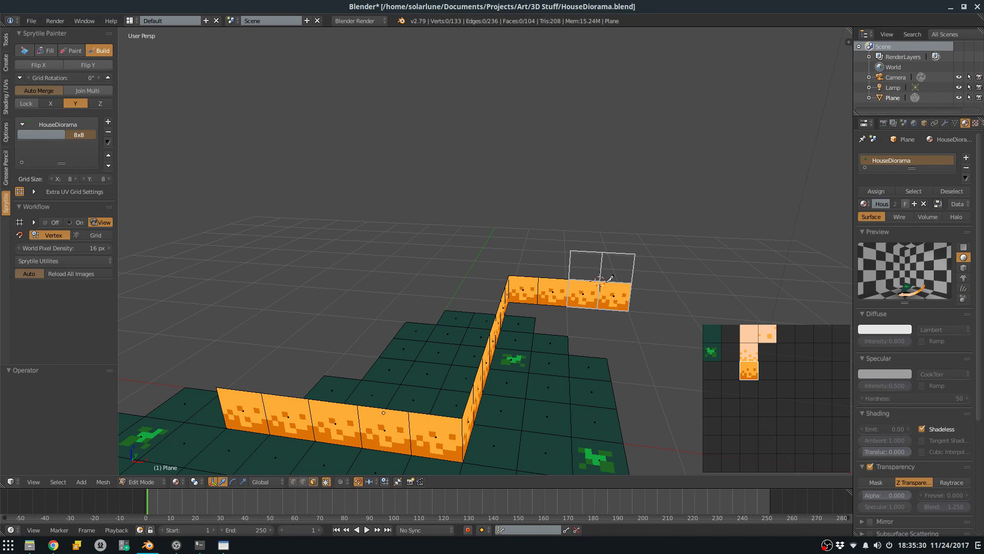
middle_drag(616, 278, 517, 297)
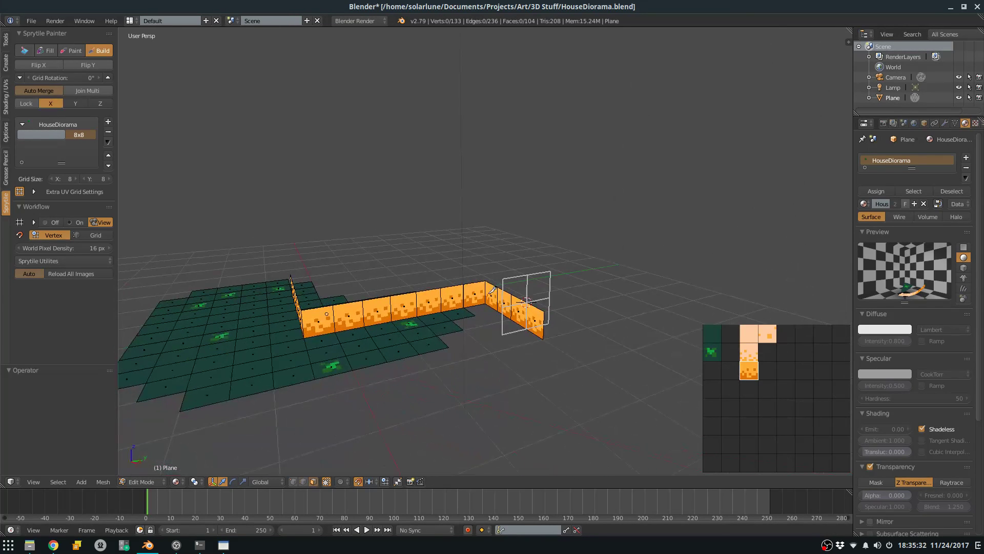
drag(538, 318, 593, 311)
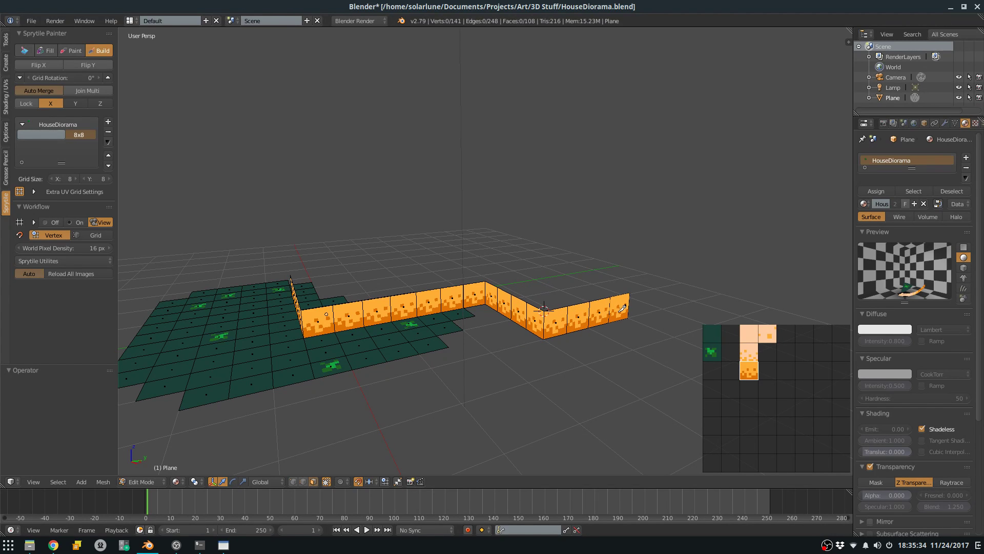
Continue the orange base row around the outer corner and along the next sides of the house footprint.
middle_drag(620, 297, 513, 328)
click(510, 343)
key(ctrl+z)
drag(511, 344, 706, 321)
mouse_move(681, 303)
middle_down()
mouse_move(632, 310)
mouse_move(538, 292)
middle_up()
scroll(445, 315, up, 3)
middle_drag(424, 324, 561, 341)
drag(642, 351, 602, 351)
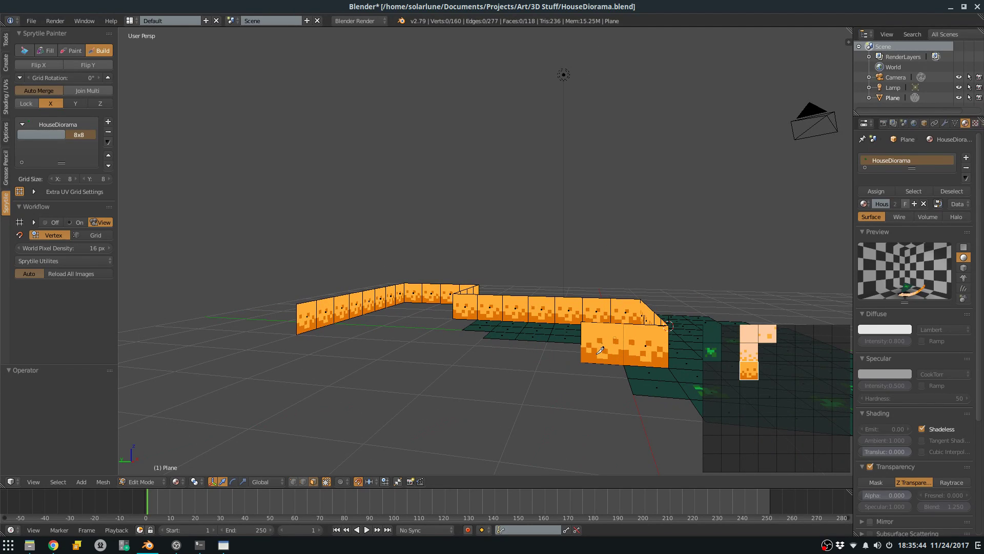
Complete the closed house outline with orange base tiles along the remaining sides.
middle_drag(578, 346, 397, 323)
drag(328, 332, 275, 333)
middle_drag(274, 325, 255, 410)
mouse_move(253, 411)
mouse_down()
mouse_move(225, 367)
mouse_move(181, 371)
mouse_up()
middle_drag(146, 369, 677, 307)
drag(676, 307, 382, 307)
middle_drag(382, 308, 472, 326)
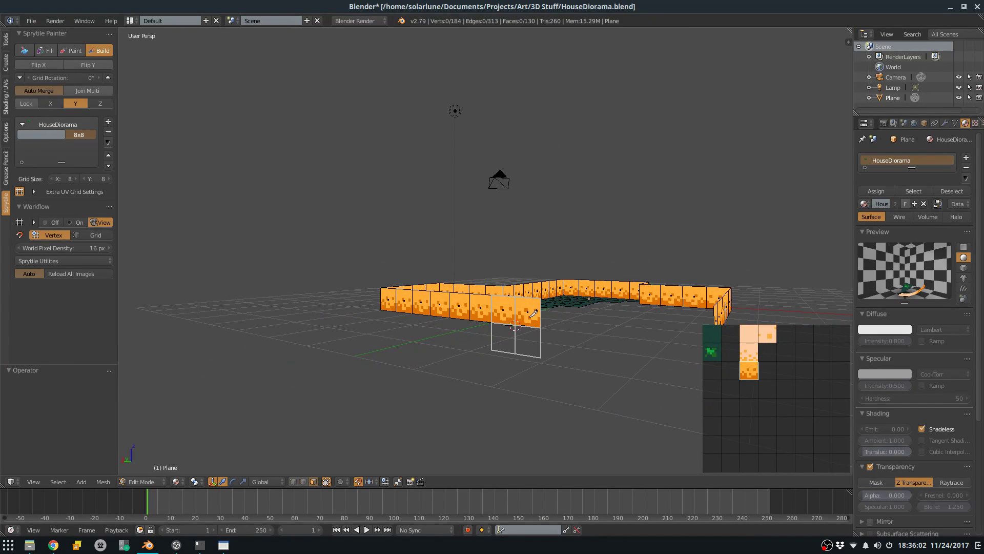
drag(551, 315, 707, 321)
Build a row of peach-to-orange transition tiles above the nine-tile side wall, with plain peach tiles above it.
middle_drag(708, 321, 376, 365)
key(s)
click(341, 367)
mouse_move(335, 328)
mouse_down()
mouse_move(590, 329)
mouse_move(714, 306)
mouse_up()
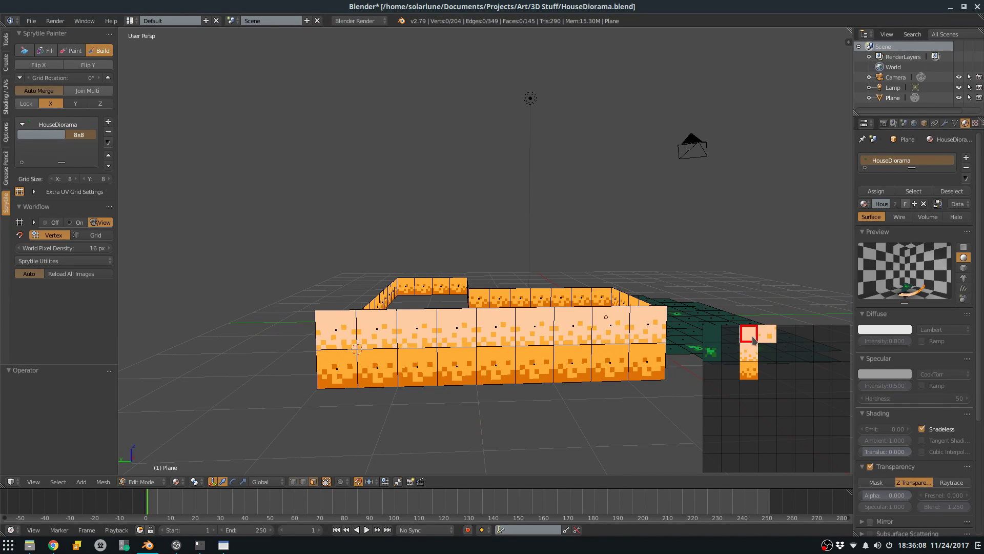
mouse_move(638, 288)
mouse_down()
mouse_move(333, 274)
mouse_move(601, 259)
mouse_move(505, 214)
mouse_move(333, 215)
mouse_up()
Raise the adjoining four-tile wall with a row of transition tiles and three rows of plain peach tiles.
middle_drag(597, 326, 481, 333)
key(s)
mouse_move(288, 305)
mouse_down()
mouse_move(354, 280)
mouse_move(277, 194)
mouse_move(381, 226)
mouse_up()
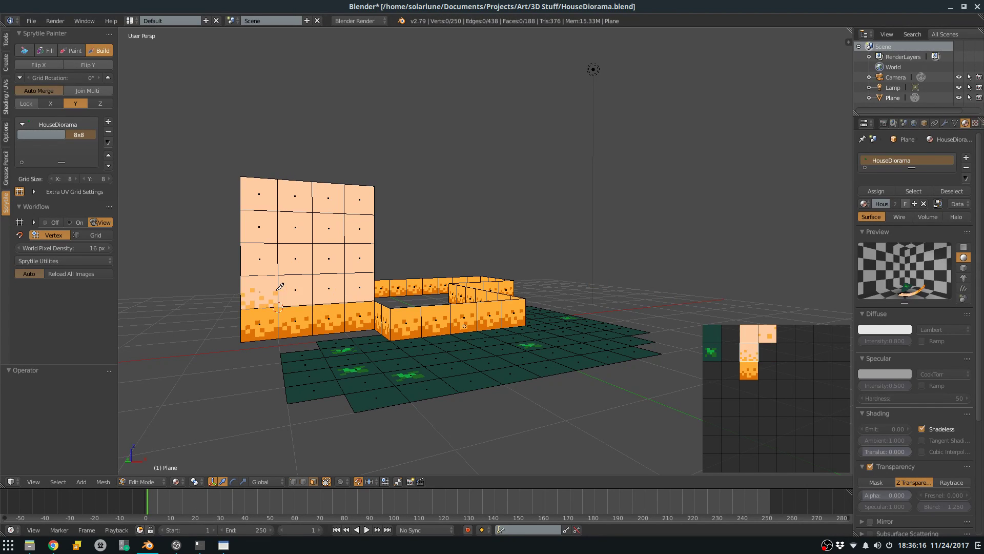
middle_drag(420, 312, 421, 338)
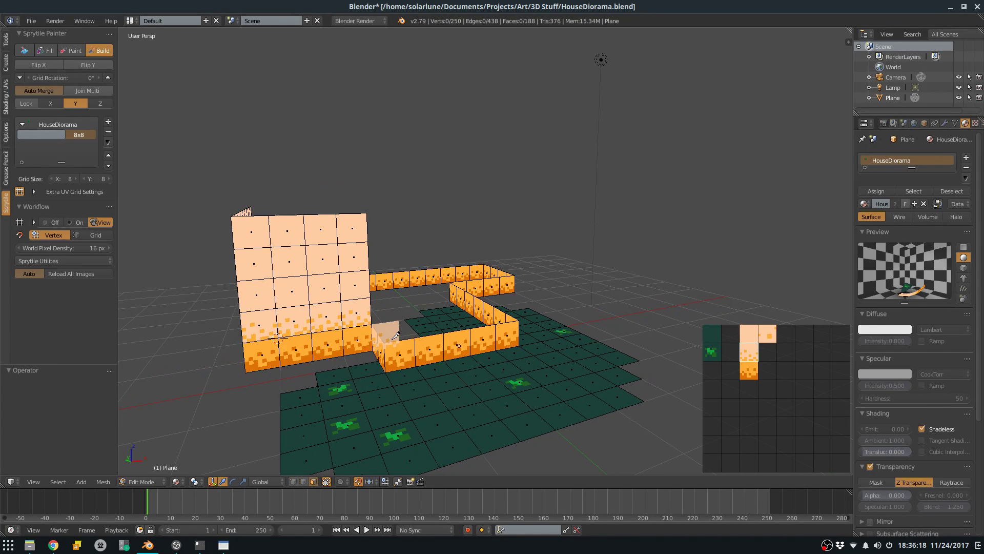
mouse_move(401, 335)
mouse_down()
mouse_move(533, 321)
mouse_move(414, 320)
mouse_up()
key(ctrl+z)
click(480, 281)
drag(466, 302, 442, 301)
key(ctrl+z)
key(ctrl+z)
key(ctrl+z)
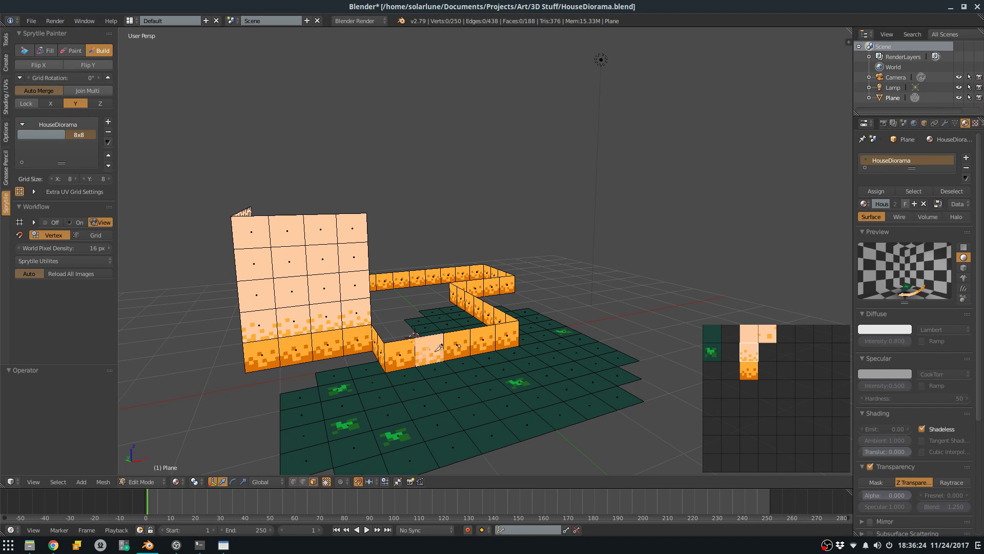
Select the 16 peach faces above the four-tile wall's orange base and duplicate them sideways along the X axis.
right_click(357, 314)
drag(348, 311, 296, 231)
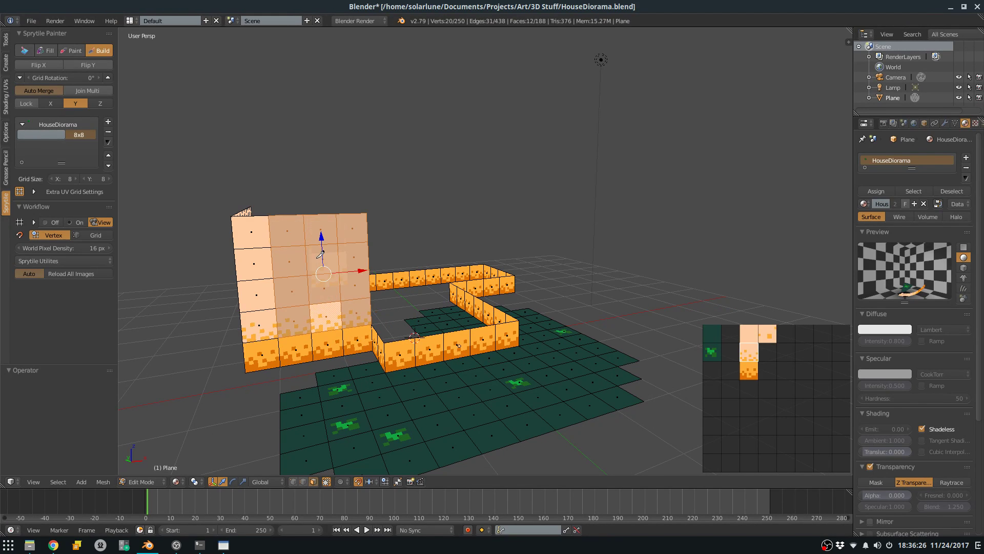
shift+right_click(265, 321)
shift+right_click(258, 292)
shift+right_click(256, 269)
shift+right_click(259, 230)
middle_drag(427, 290, 449, 286)
key(g)
right_click(464, 319)
key(shift+d)
key(x)
click(536, 312)
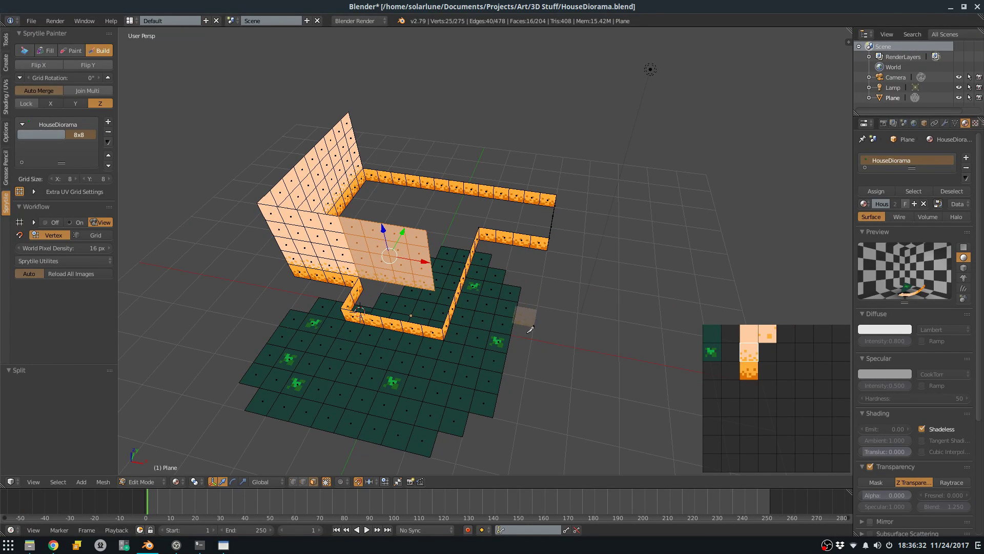
Move the duplicated peach faces -1 along Y onto the protruding front wall's orange base.
key(g)
key(y)
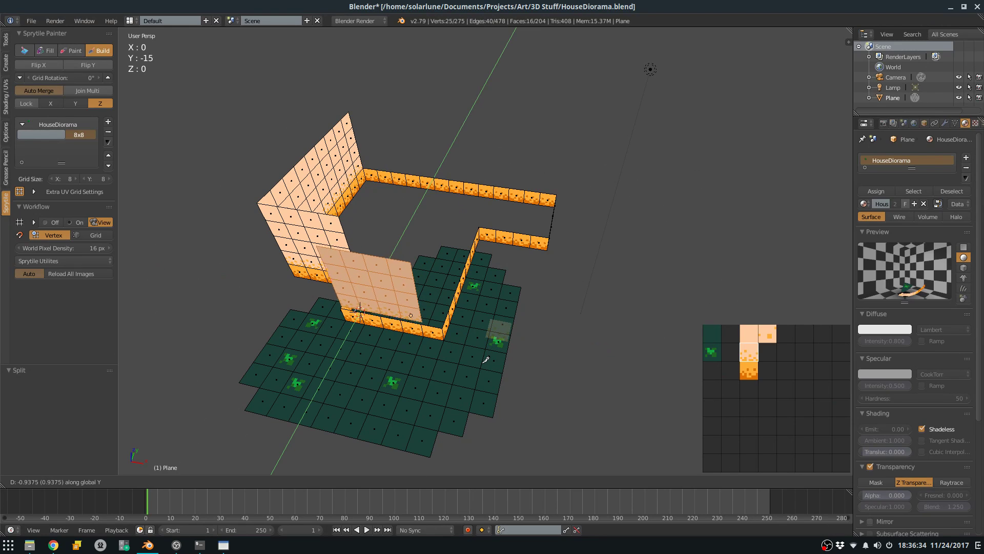
click(487, 361)
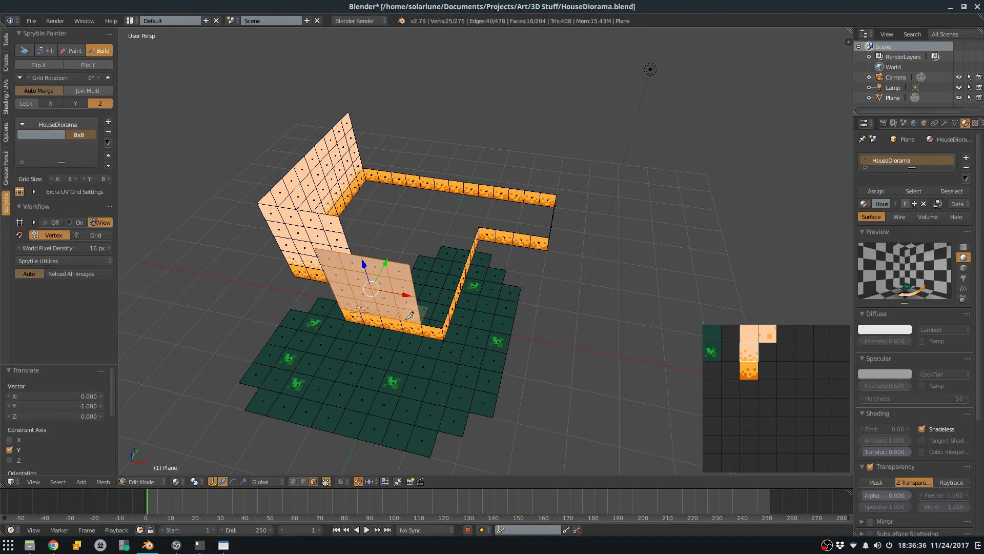
Duplicate the front wall's outermost column of four peach faces in place.
alt+right_click(408, 288)
key(shift+d)
key(x)
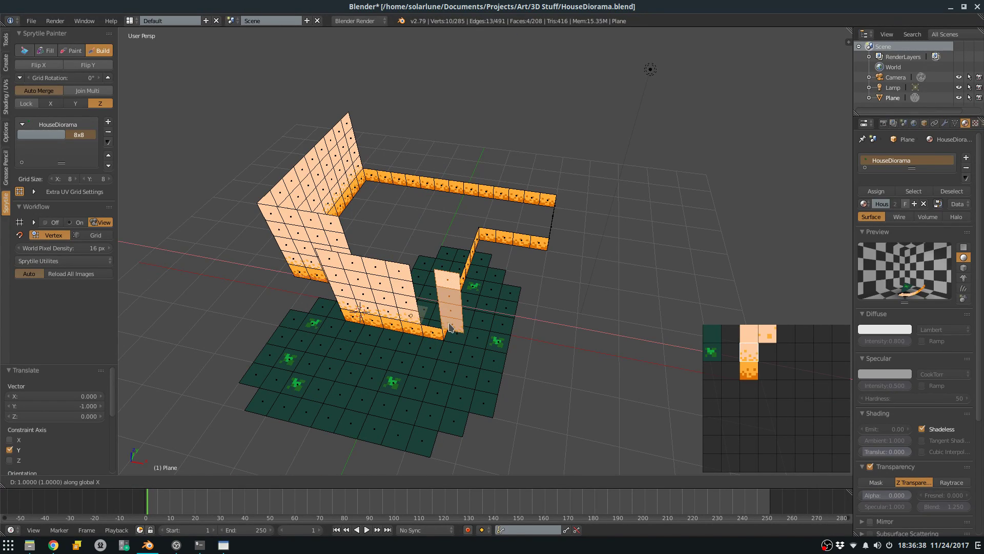
right_click(449, 323)
key(period)
key(shift+s)
click(451, 319)
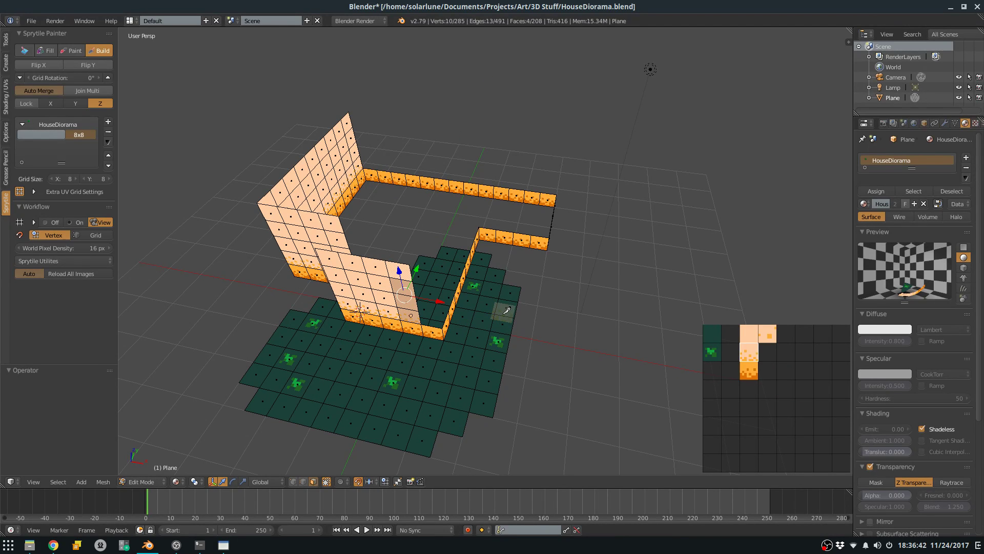
key(g)
right_click(620, 249)
key(g)
key(x)
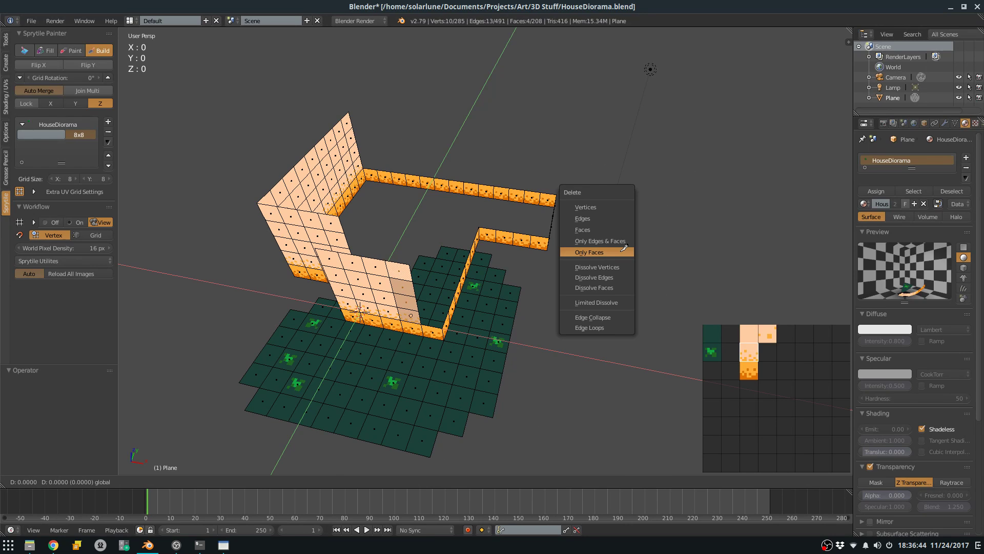
key(Escape)
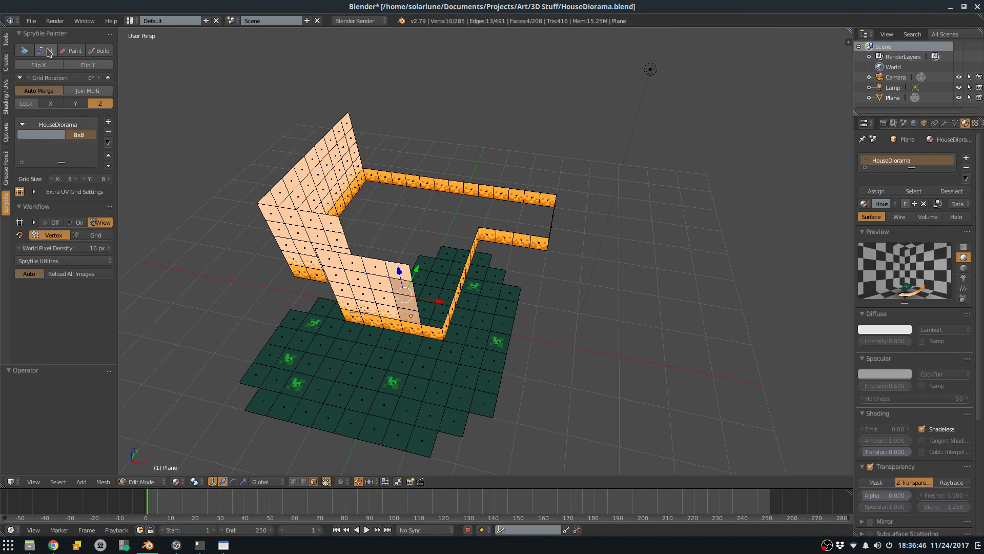
Leave the Sprytile build mode and move the duplicated column of peach faces 0.5 along X.
click(24, 50)
key(Escape)
key(g)
key(x)
right_click(507, 137)
text(gx.)
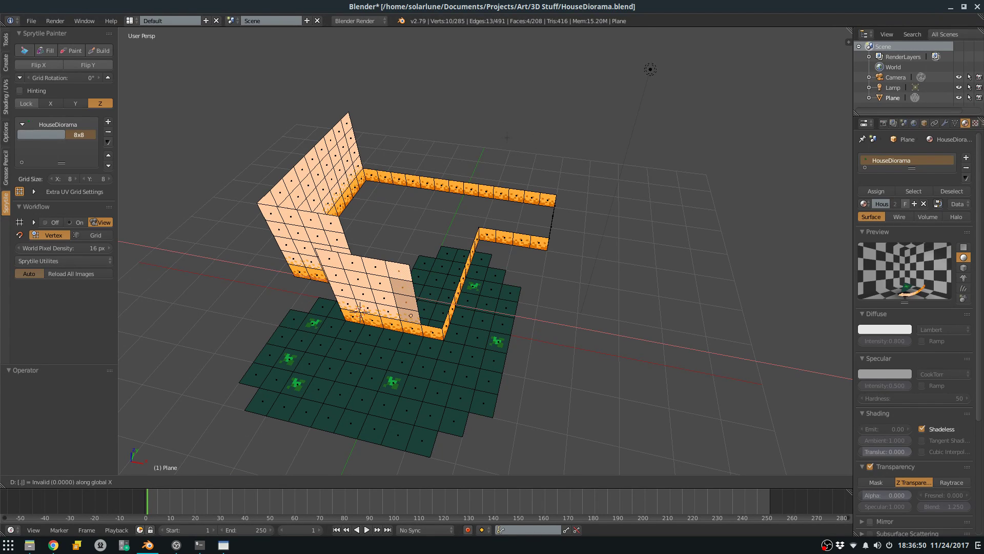
text(5)
key(Return)
Duplicate the column of four peach faces again and offset the copy 0.5 along X, past the wall's corner.
key(shift+d)
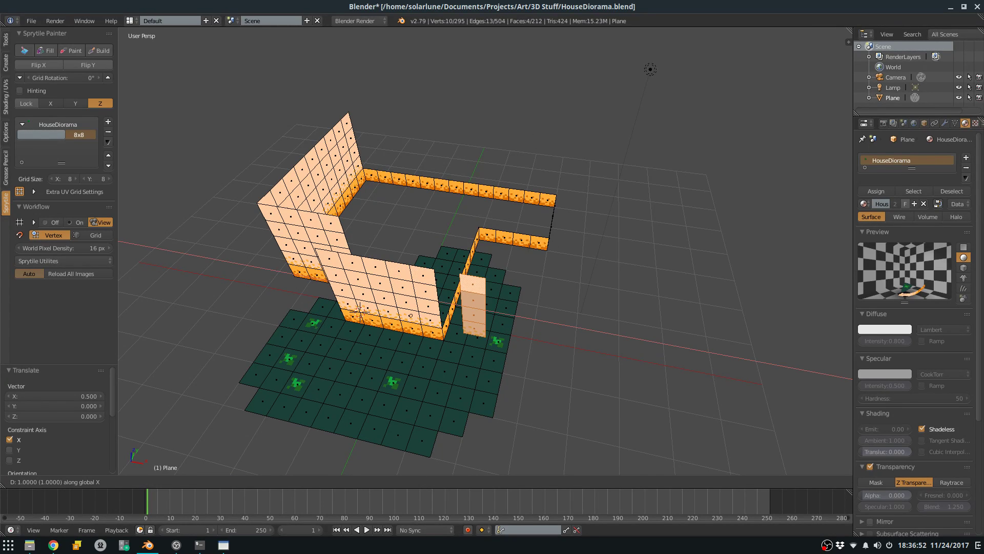
key(Escape)
text(g.5)
key(Return)
middle_drag(422, 287, 422, 287)
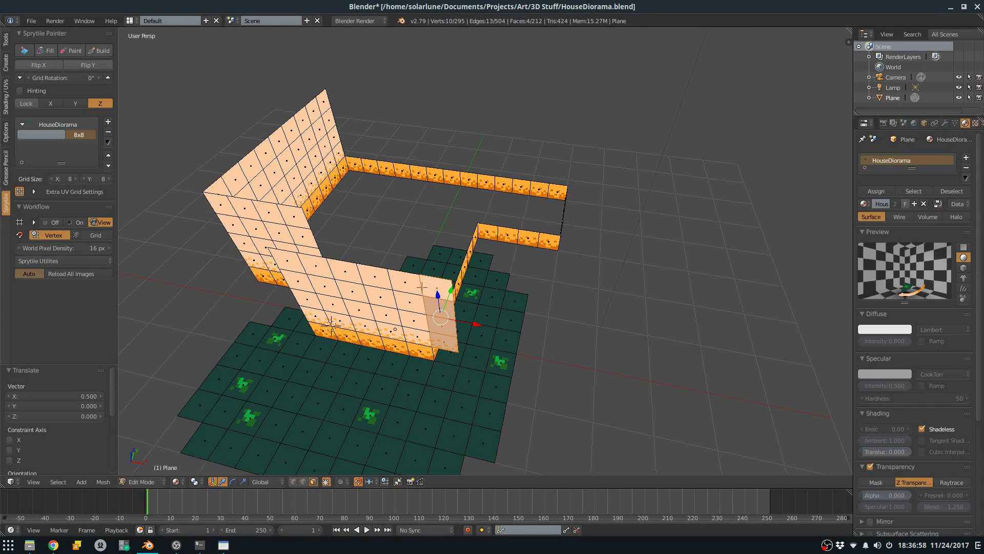
Render the current frame to examine the house walls, and return to the viewport.
key(F12)
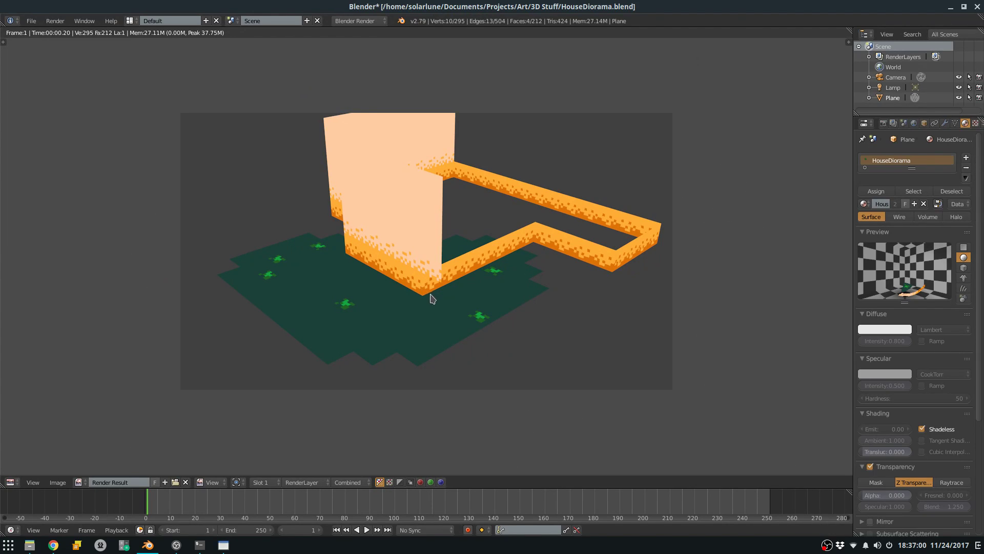
key(Escape)
Add the neighbouring column of four peach faces to the selection and snap the 3D cursor to the selection.
middle_drag(434, 342, 445, 297)
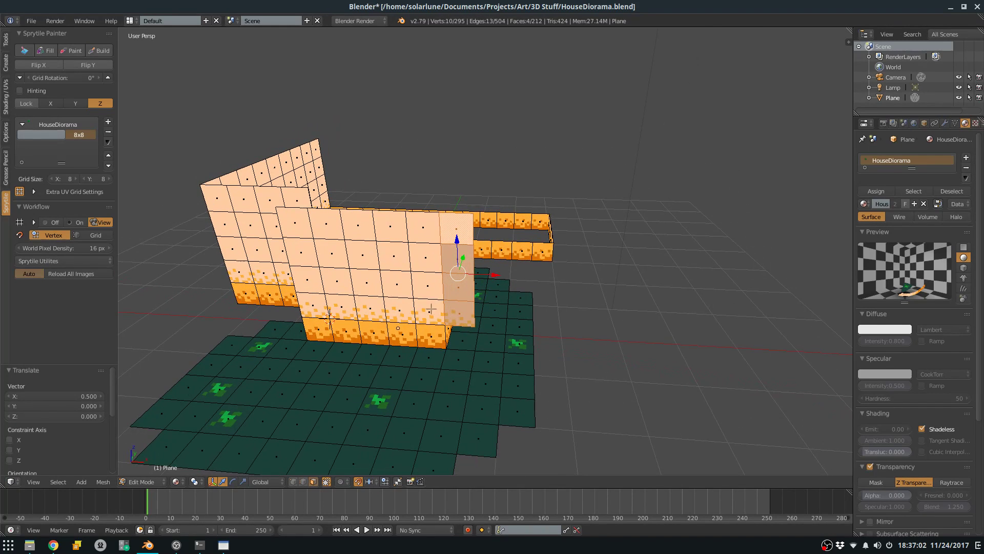
shift+right_click(431, 310)
shift+right_click(432, 285)
shift+right_click(433, 258)
shift+right_click(435, 228)
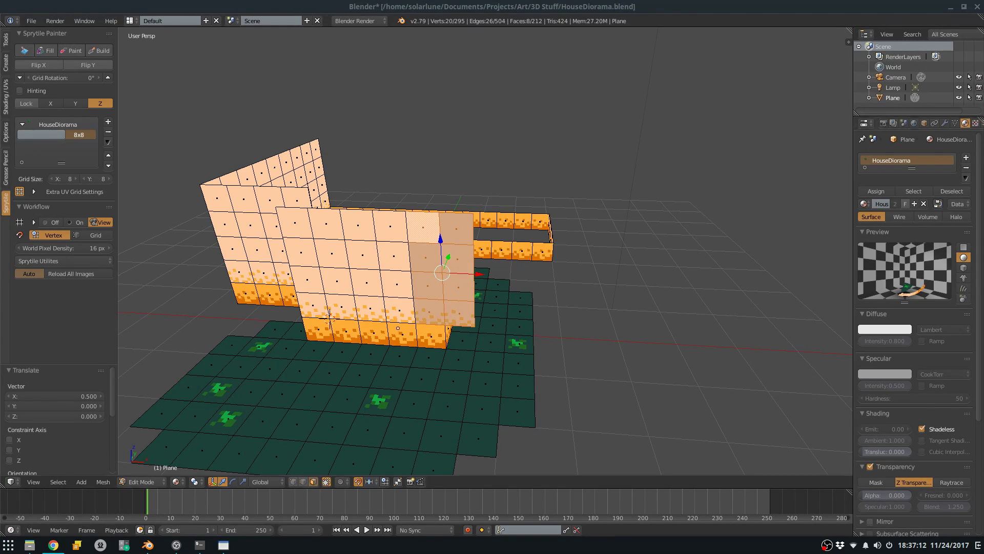
click(514, 9)
key(shift+s)
click(500, 173)
key(ctrl+z)
key(shift+s)
click(484, 251)
Select only the four peach faces of the column overhanging the front wall's corner.
right_click(458, 230)
shift+right_click(458, 258)
shift+right_click(459, 286)
shift+right_click(460, 313)
key(r)
text(xz90)
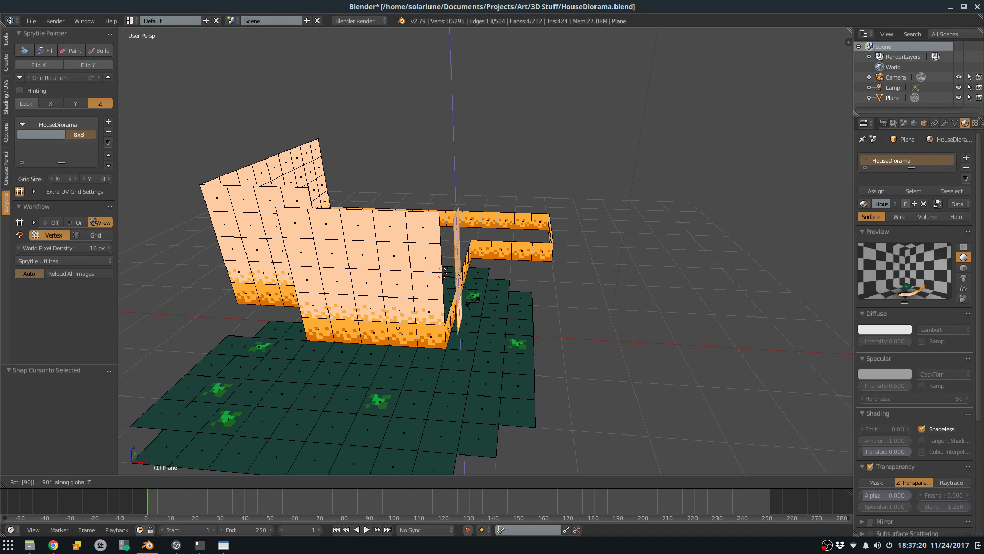
key(Return)
click(342, 481)
click(344, 470)
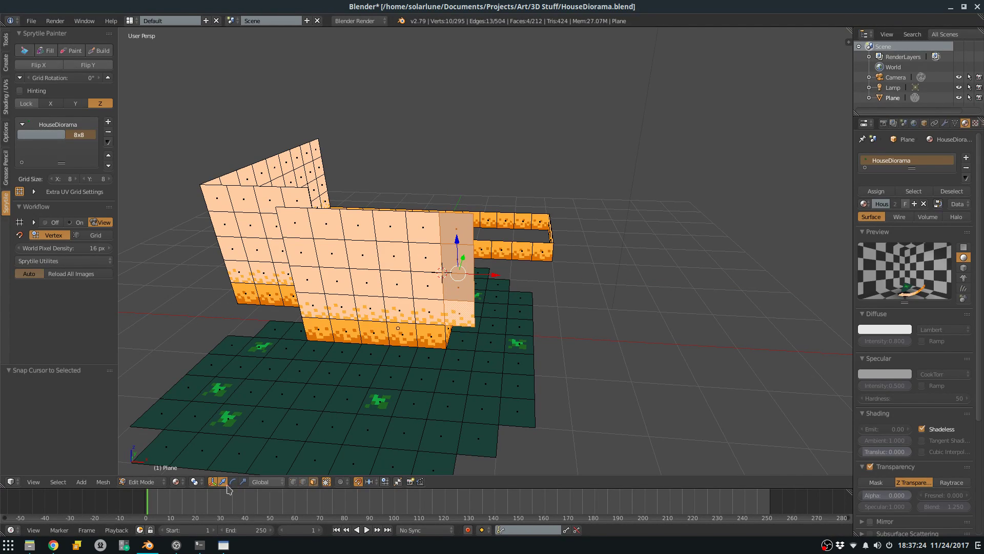
Set the pivot point to the 3D cursor and rotate the overhanging column 90° about Z onto the side wall.
click(196, 483)
click(206, 460)
text(rz90)
key(Return)
Duplicate the rotated column of peach faces 0.5 along Y above the side wall's base.
mouse_move(362, 391)
middle_down()
mouse_move(205, 328)
mouse_move(362, 392)
middle_up()
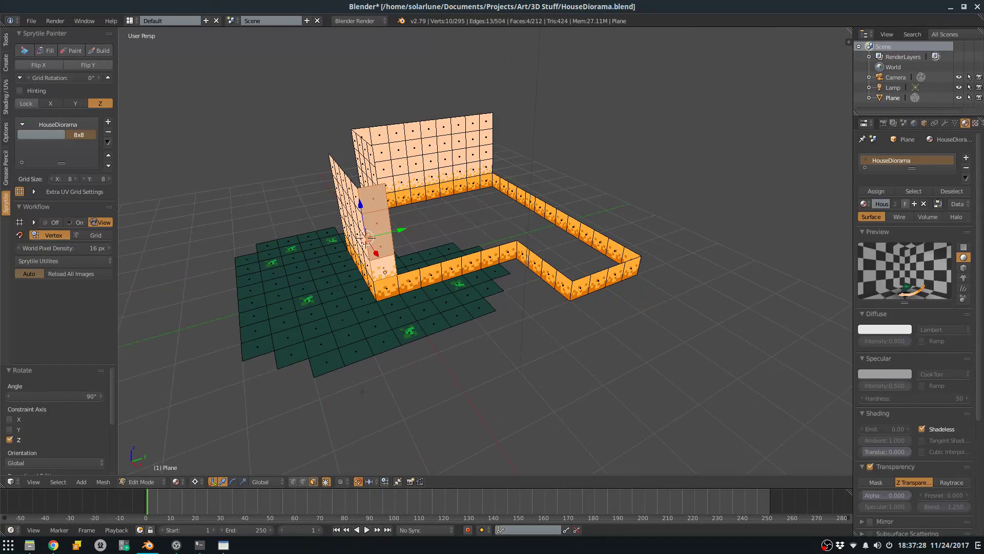
key(e)
key(y)
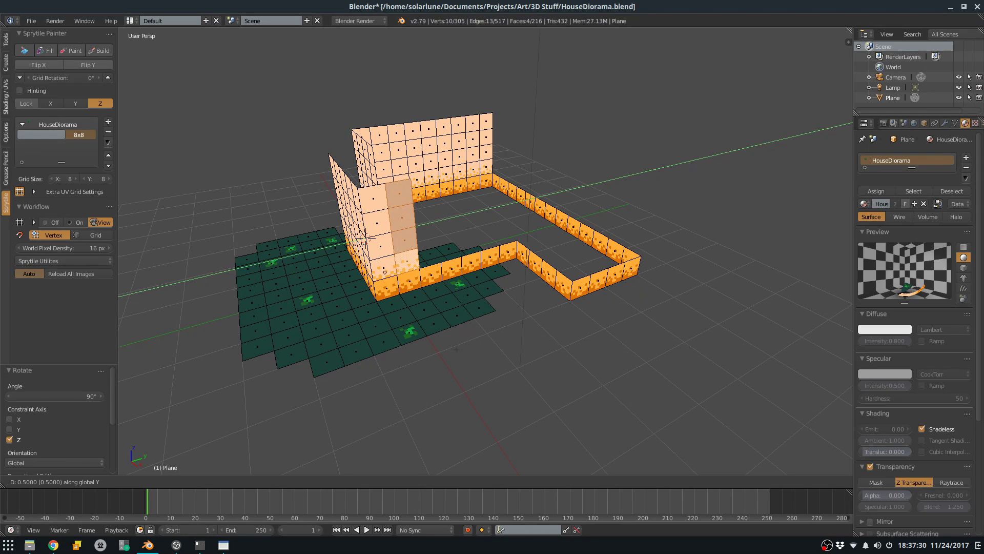
click(434, 360)
Add the side wall's first column of peach faces to the selection and duplicate the two columns twice along Y, 1 each time.
shift+right_click(384, 265)
shift+right_click(381, 245)
shift+right_click(378, 223)
key(e)
key(y)
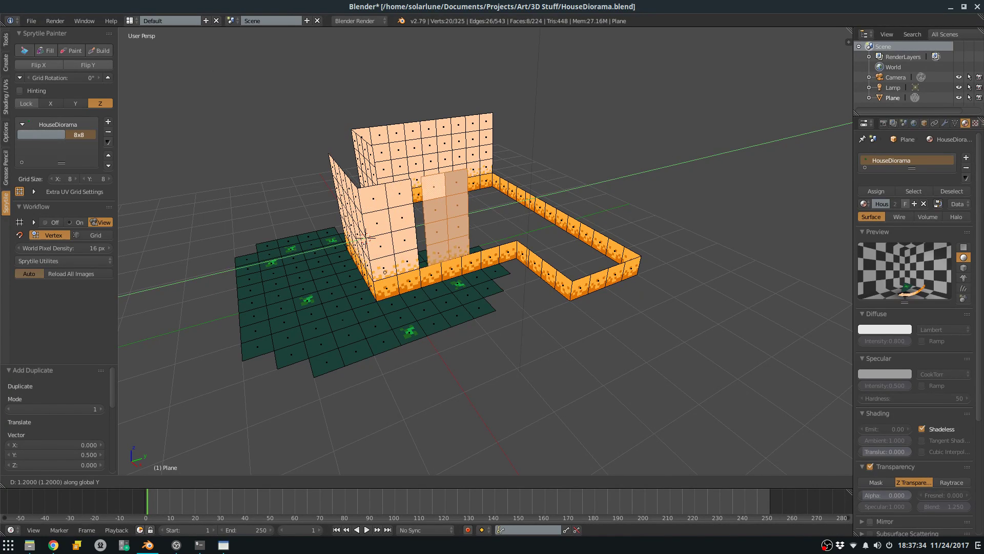
click(817, 127)
key(e)
key(y)
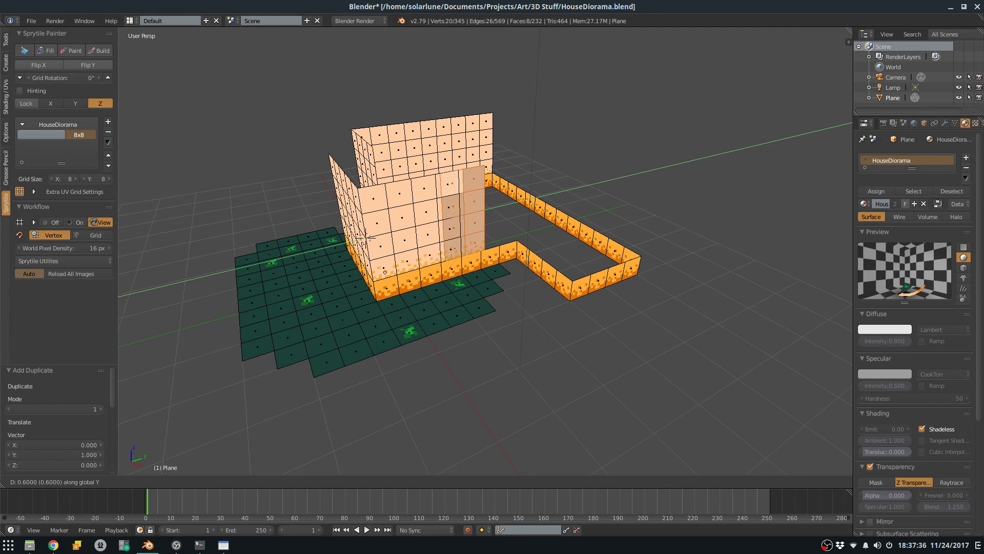
click(686, 149)
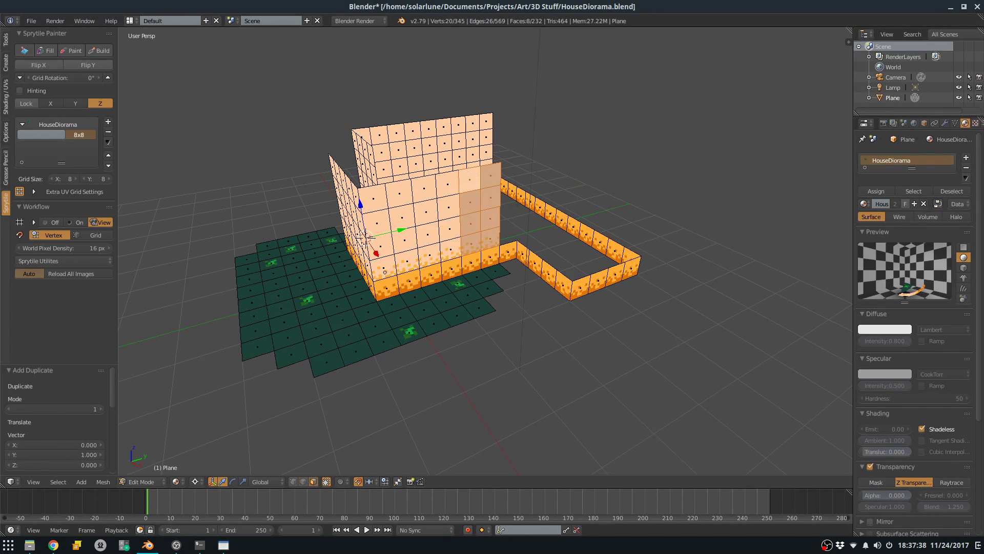
Select only the four peach faces of the side wall's last column and duplicate them 0.5 along Y to the inner corner.
right_click(491, 233)
shift+right_click(491, 218)
shift+right_click(491, 198)
shift+right_click(491, 178)
key(shift+d)
key(y)
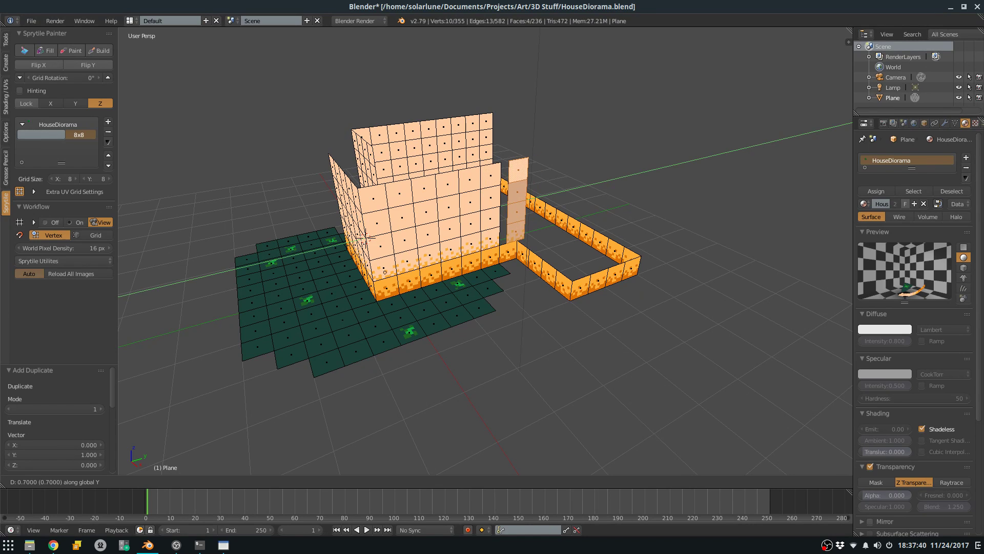
click(495, 232)
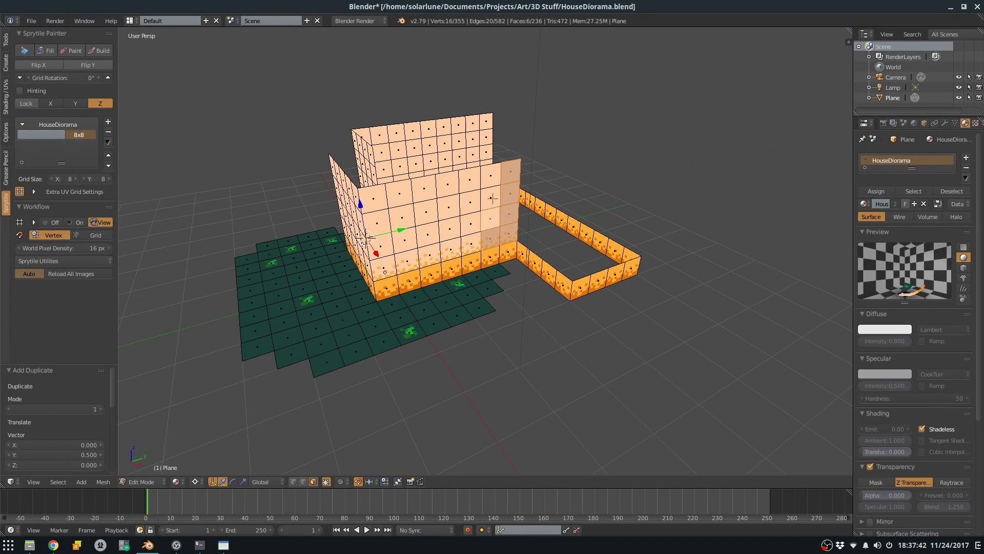
Duplicate the side wall's last two columns 1 along Y and move the copy 2 along X onto the projecting section's base.
key(shift+d)
key(y)
key(x)
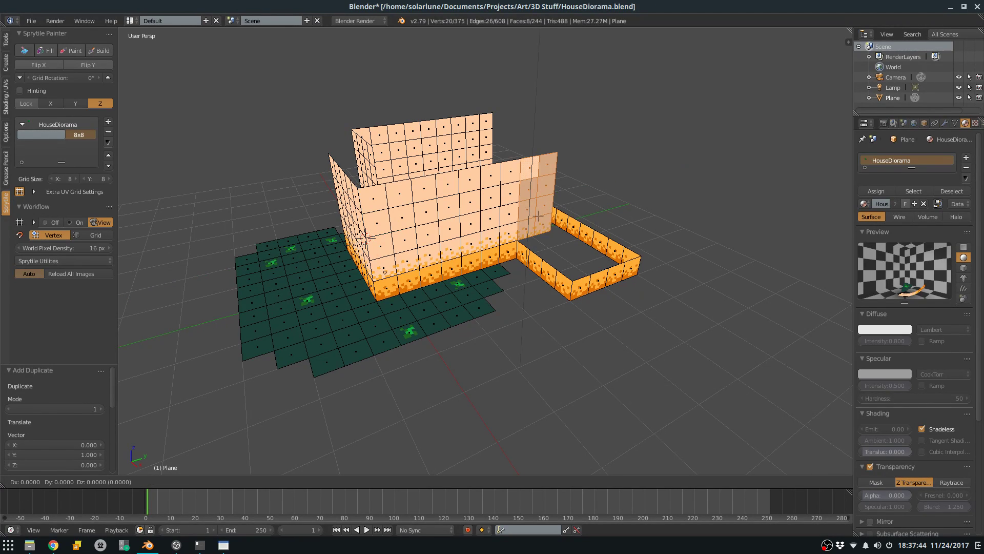
click(597, 272)
Duplicate the two columns above the projecting section's base 1 along Y.
key(shift+d)
key(x)
key(y)
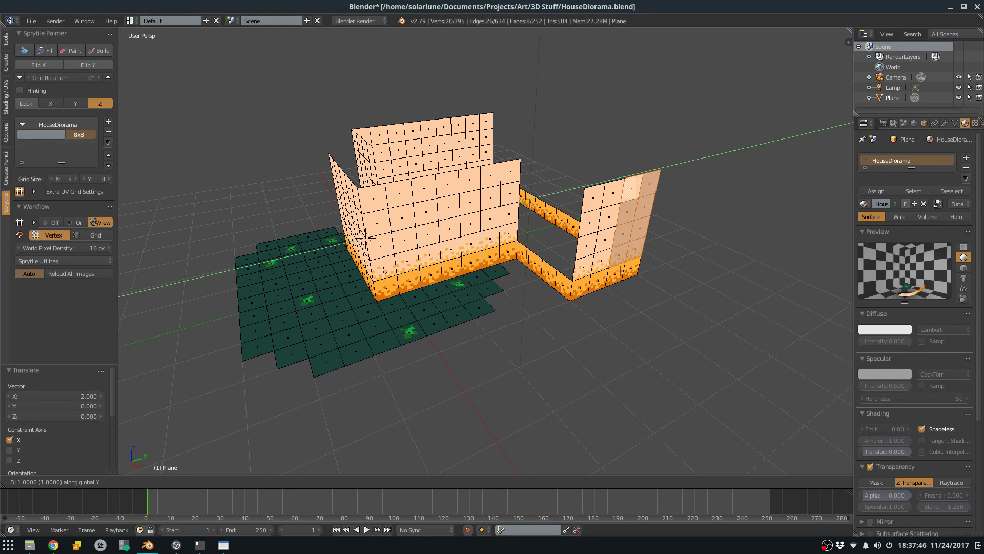
click(620, 271)
Select all 16 peach faces of the projecting section's end wall and duplicate them 2 along Y beyond the corner.
shift+middle_drag(609, 270, 605, 266)
shift+right_click(593, 255)
key(b)
drag(594, 263, 586, 193)
drag(593, 264, 621, 250)
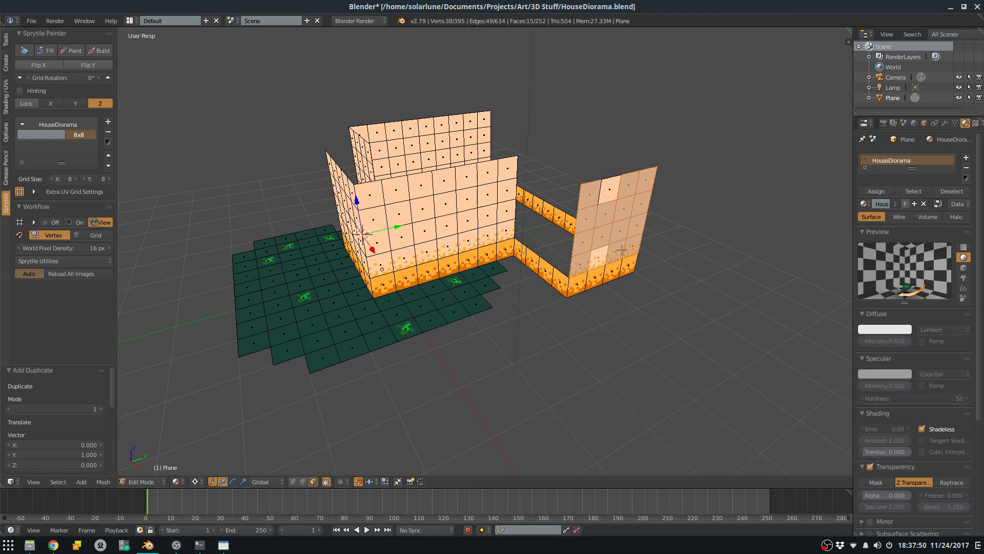
middle_drag(599, 255, 585, 284)
shift+right_click(585, 284)
key(shift+d)
key(x)
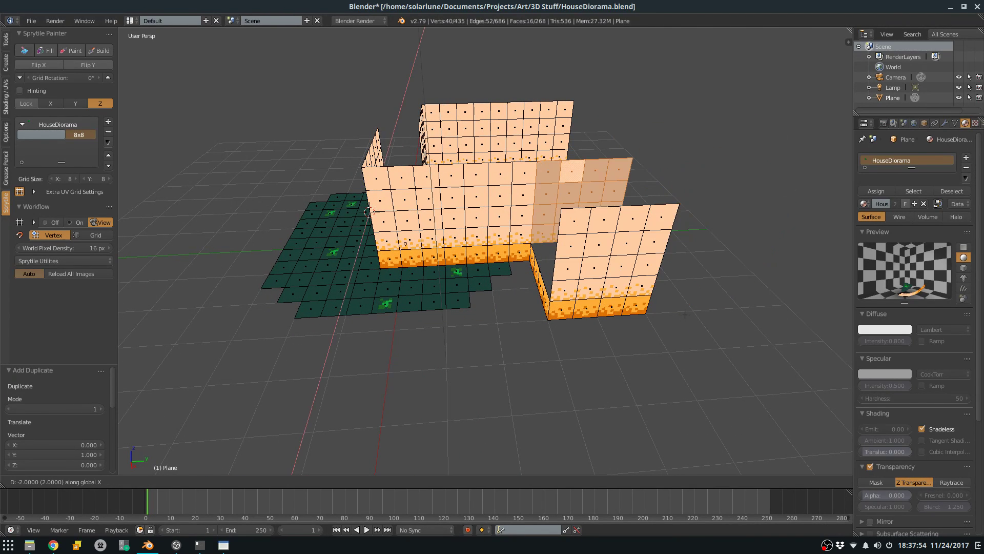
key(y)
click(689, 306)
Select the eight peach faces in the two columns flanking the projecting section's outer corner and snap the 3D cursor to them.
shift+right_click(648, 270)
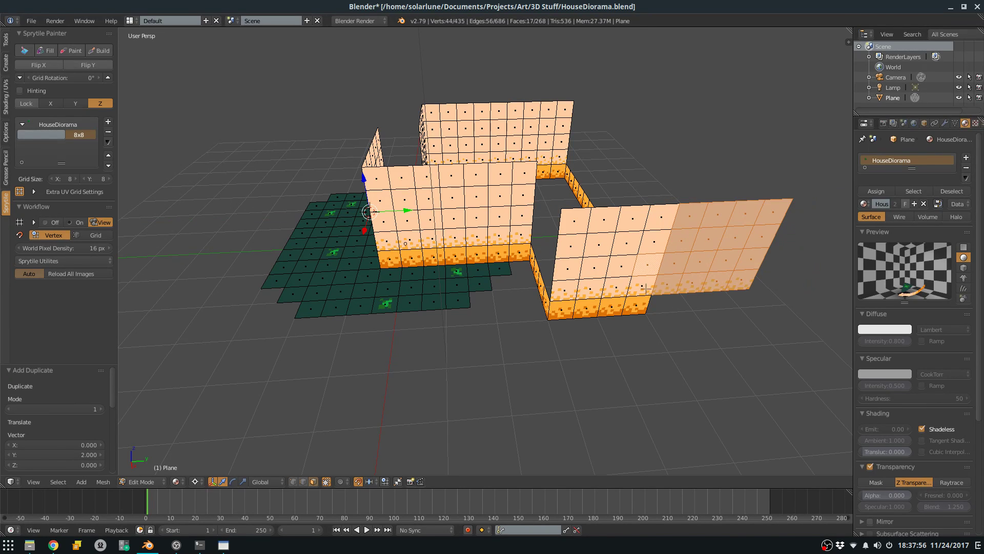
right_click(645, 287)
shift+right_click(649, 267)
shift+right_click(656, 243)
shift+right_click(663, 220)
shift+right_click(687, 220)
shift+right_click(677, 244)
shift+right_click(672, 288)
shift+right_click(674, 270)
key(shift+s)
click(677, 278)
Select only the overhanging 16-face block and rotate it 90° about Z around the 3D cursor onto the back wall.
key(a)
key(l)
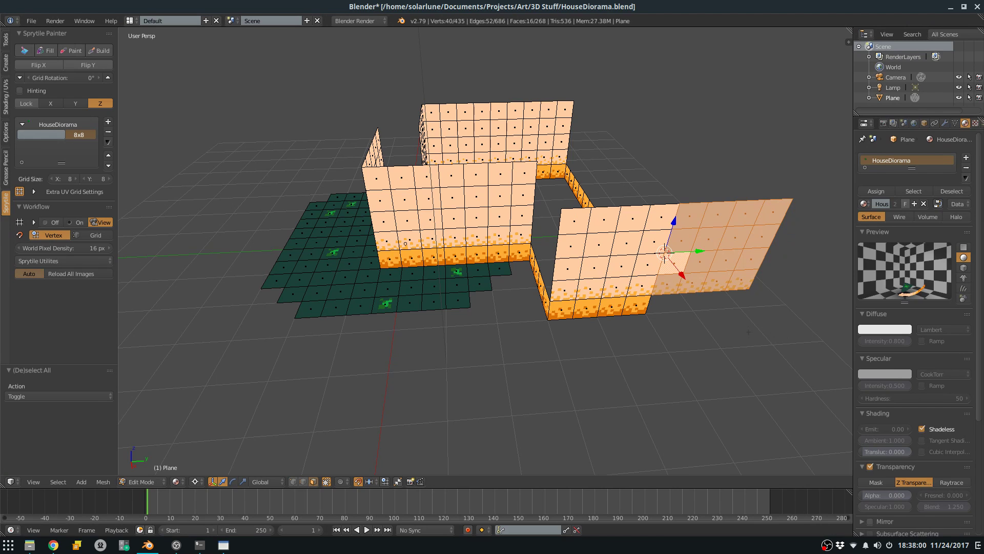
text(rz)
text(90)
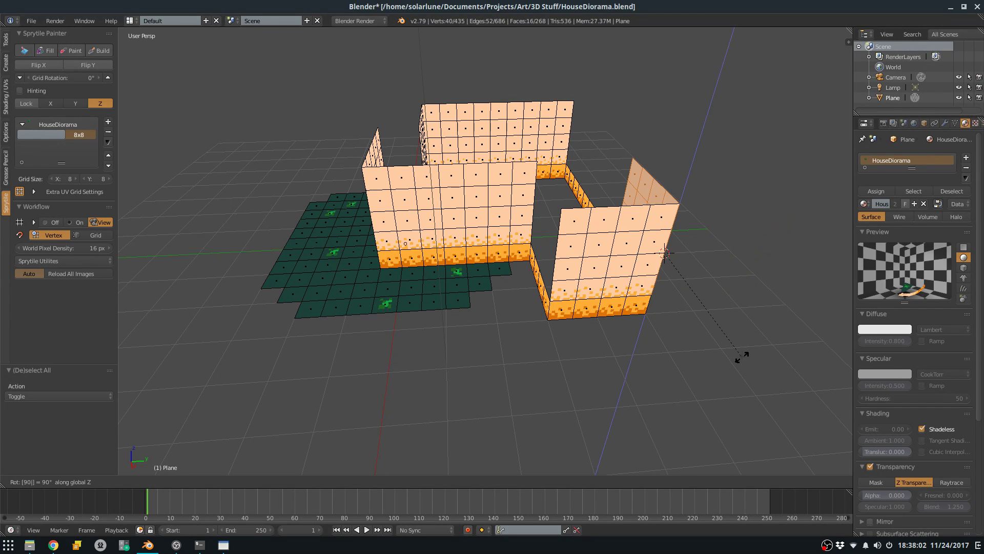
key(Return)
Duplicate the rotated 16-face block twice along X by -2 each to continue the back wall.
middle_drag(743, 356, 589, 348)
scroll(533, 350, down, 1)
key(shift+d)
key(x)
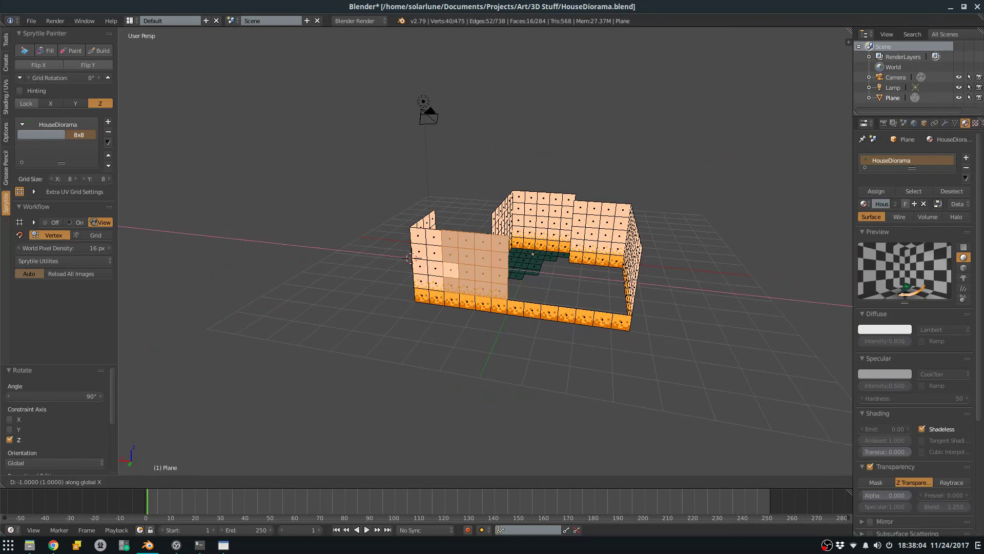
click(599, 350)
key(shift+d)
key(x)
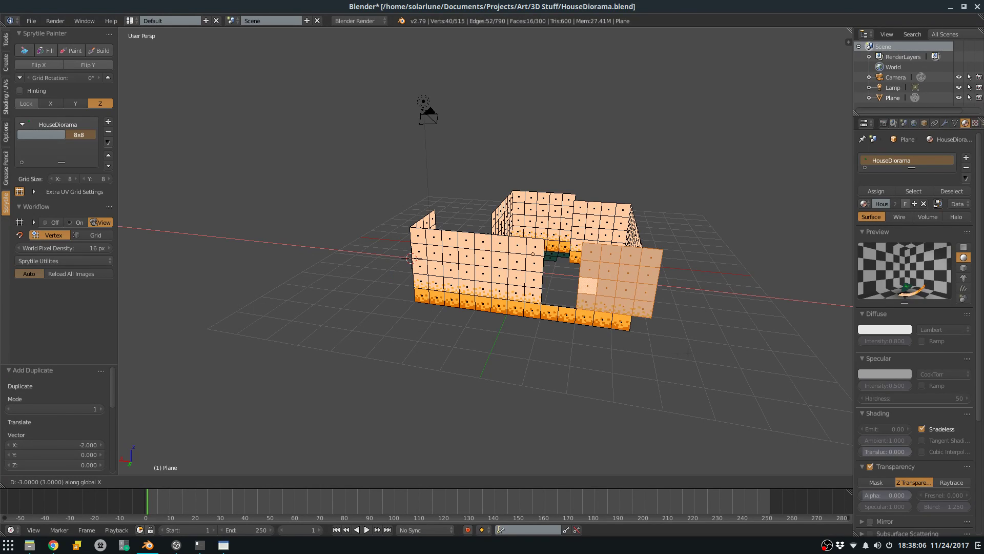
click(682, 352)
Select only the four peach faces of the back wall's last column beside the remaining gap.
right_click(609, 301)
shift+right_click(607, 287)
shift+right_click(609, 272)
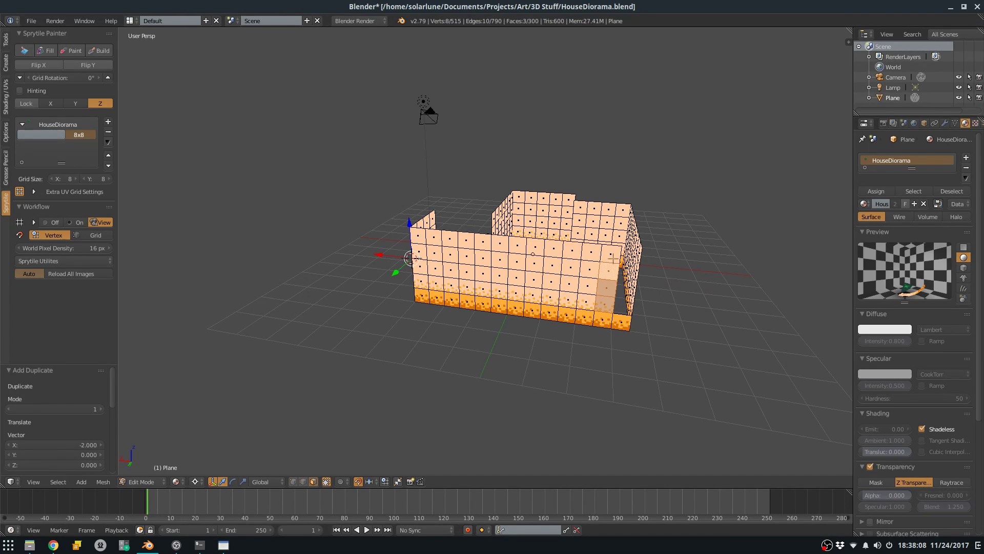
shift+right_click(610, 256)
Try to duplicate the selected back wall column along X.
key(shift+d)
key(x)
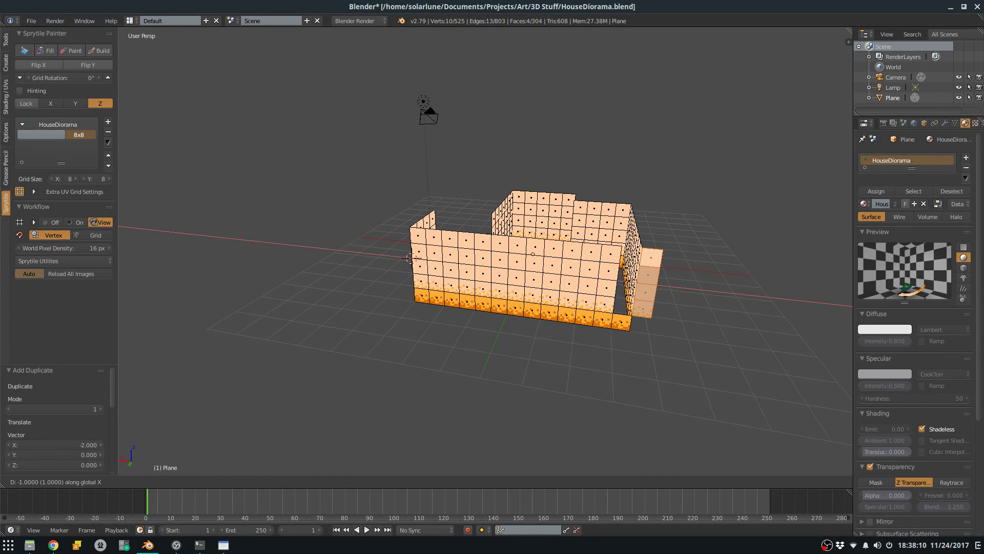
click(589, 257)
key(ctrl+z)
Move the selected column -0.5 along X, duplicate it in place and move the copy 0.5 back along X.
text(gx.-5)
key(Return)
key(shift+d)
text(x3)
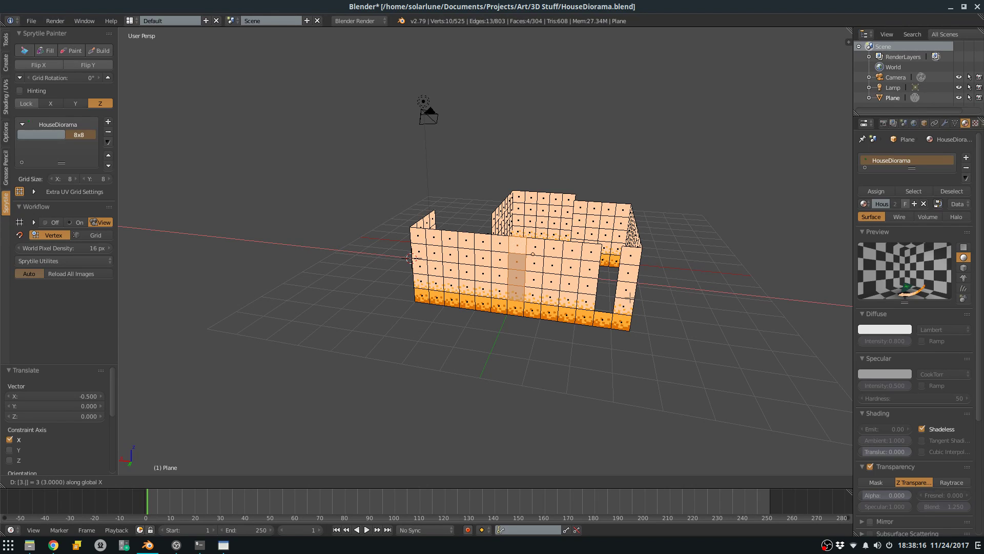
key(Escape)
text(g-.5-)
key(Return)
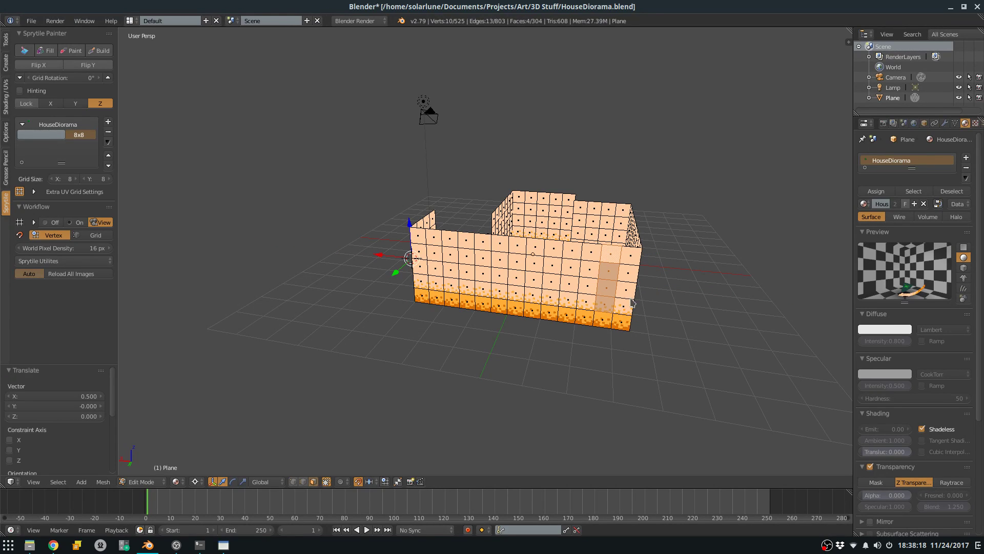
Examine the house walls from all around in object mode for missing sections.
key(Tab)
key(KP_6)
key(KP_6)
key(KP_6)
key(KP_6)
key(KP_6)
key(KP_6)
key(KP_6)
key(KP_6)
key(KP_6)
key(KP_6)
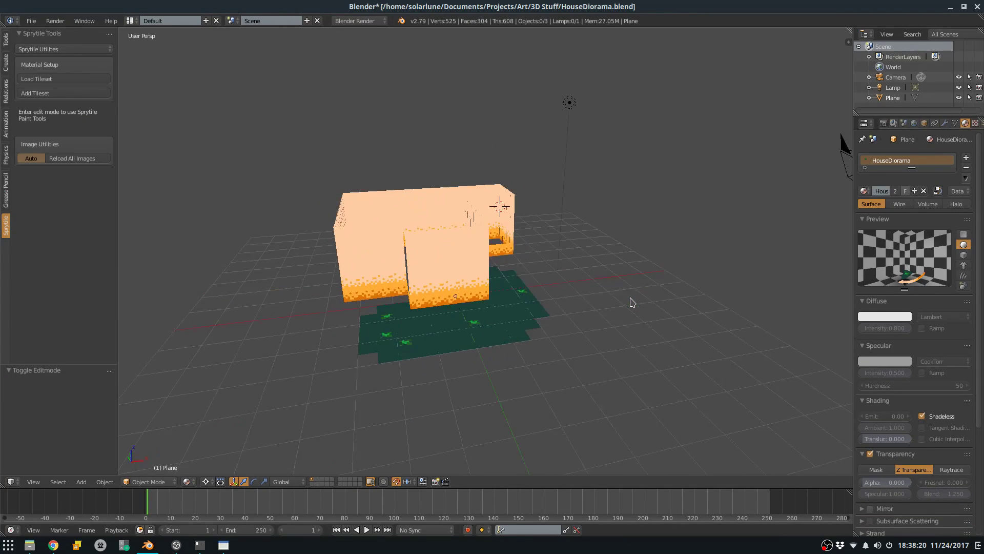
key(KP_4)
key(KP_4)
In edit mode, select the eight peach faces of the left side wall's two columns nearest the front corner.
key(Tab)
scroll(409, 259, up, 1)
middle_drag(397, 277, 420, 271)
right_click(430, 250)
shift+right_click(415, 246)
shift+right_click(413, 267)
shift+right_click(414, 283)
Duplicate the two selected columns along X and move the copy -1 along Y onto the base beside the projecting front section.
key(e)
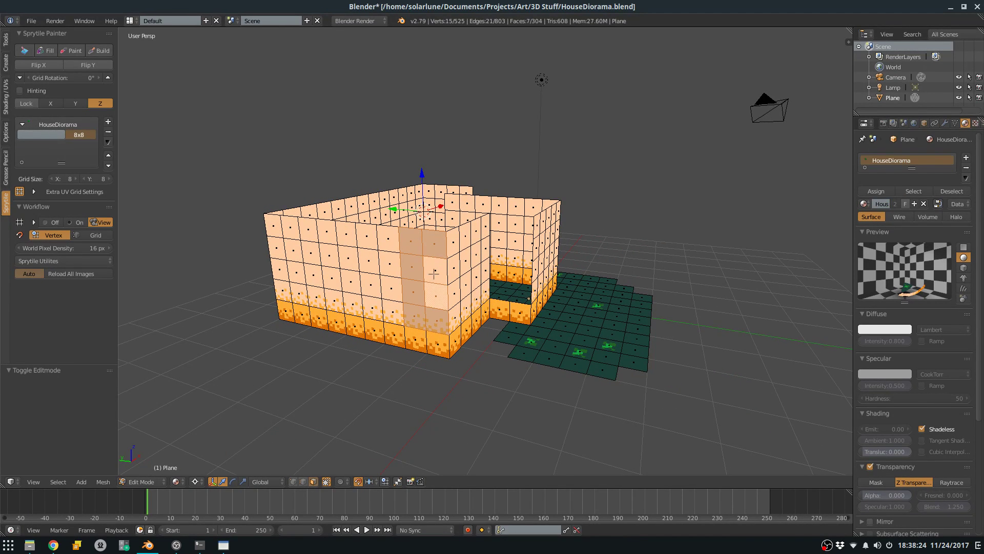
key(x)
click(464, 310)
key(g)
key(x)
click(474, 305)
key(g)
key(y)
click(512, 308)
Select the 4×4 block of 16 peach faces on the projecting front wall.
middle_drag(512, 309, 437, 291)
right_click(444, 252)
middle_drag(442, 243, 434, 225)
shift+right_click(437, 217)
shift+right_click(454, 217)
shift+right_click(454, 257)
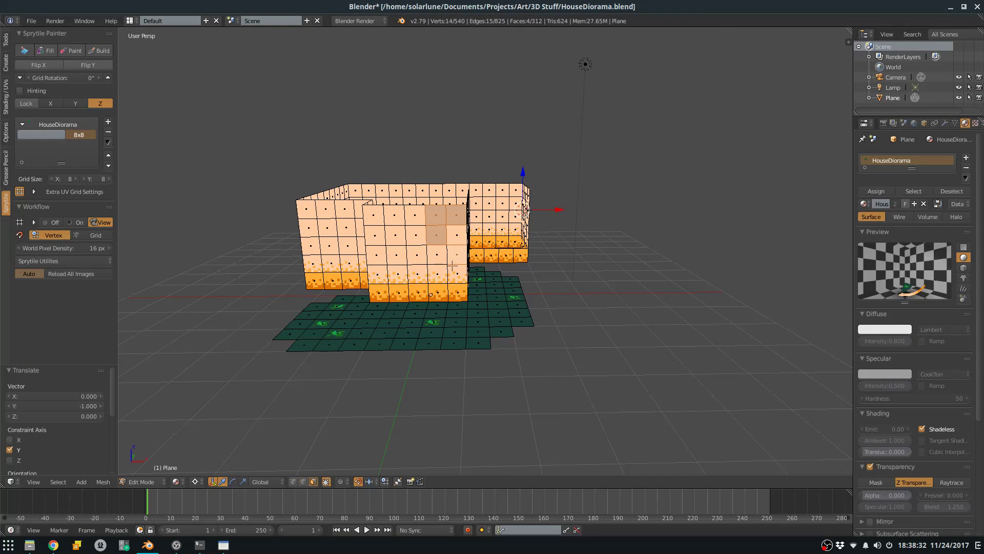
shift+right_click(416, 254)
shift+right_click(416, 276)
shift+right_click(398, 270)
shift+right_click(396, 219)
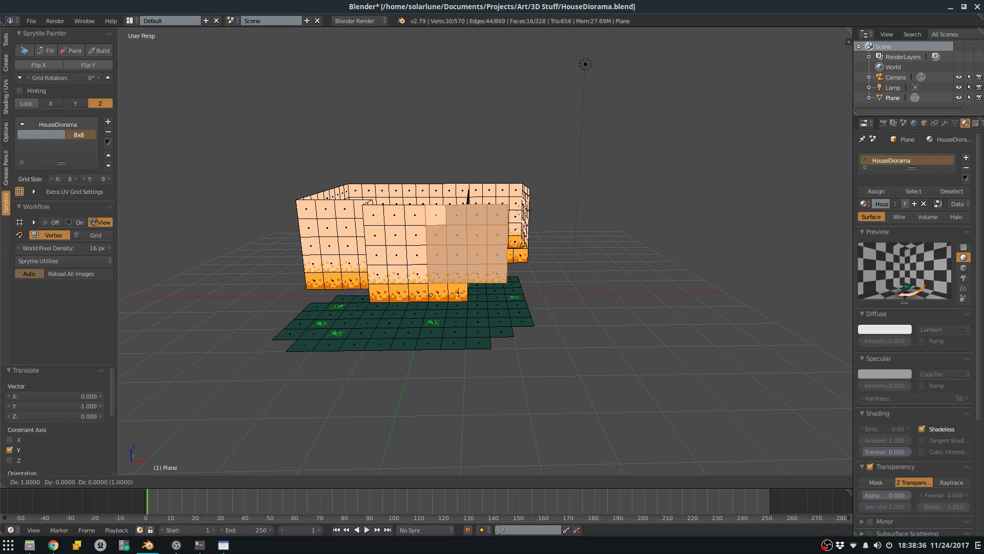
Duplicate the selected block 2 along X and move the copy 3 along Y above the recessed front wall's base.
key(shift+d)
key(y)
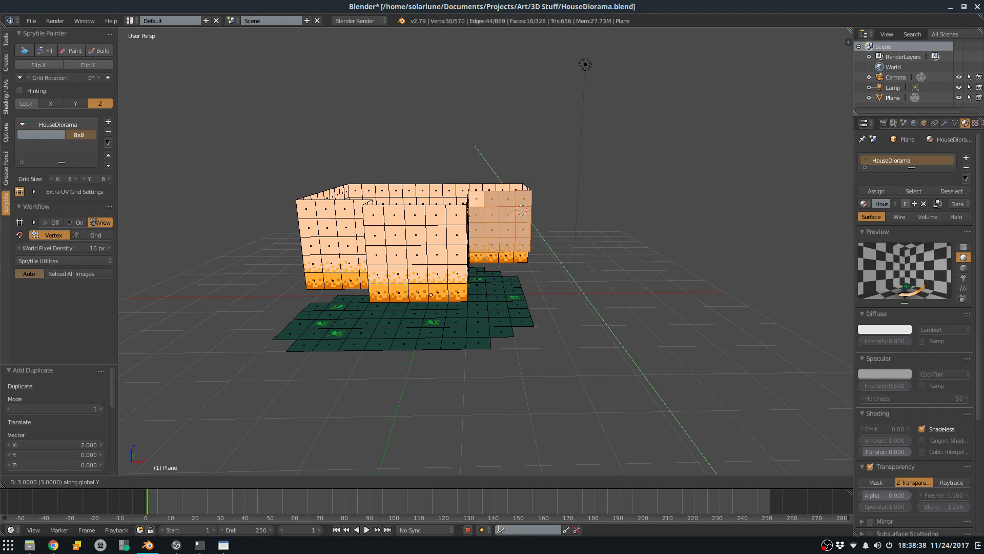
click(462, 241)
middle_drag(461, 241, 382, 228)
key(g)
key(y)
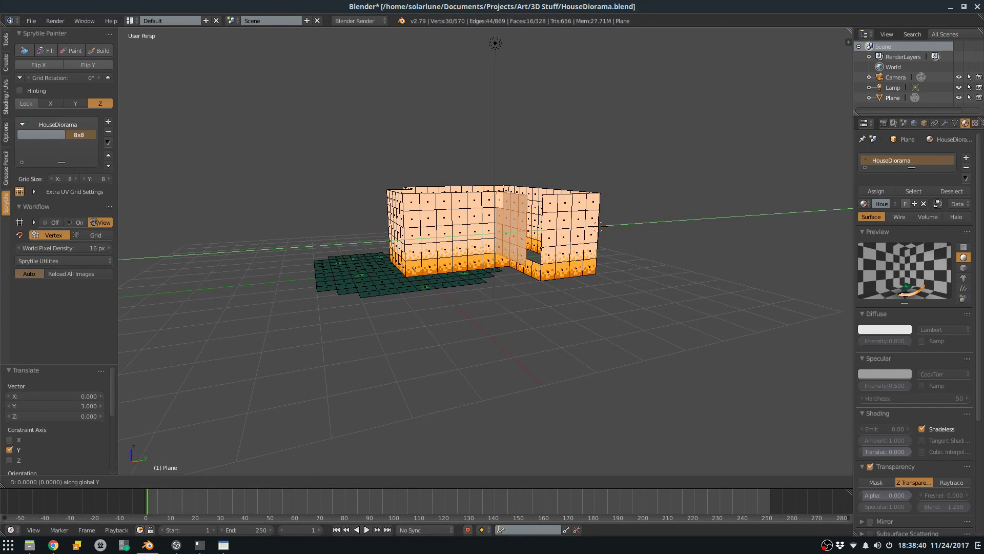
right_click(600, 226)
Toggle the material's Shadeless option off and on again in object mode.
key(Tab)
mouse_move(600, 226)
middle_down()
mouse_move(554, 285)
mouse_move(597, 307)
mouse_move(539, 249)
mouse_move(584, 279)
mouse_move(556, 299)
middle_up()
click(933, 414)
click(934, 414)
key(Tab)
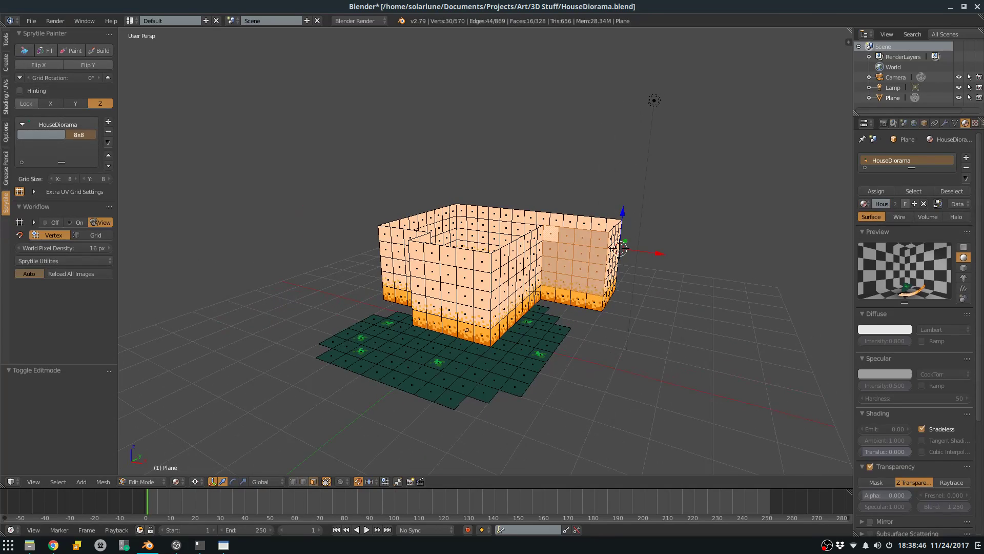
Save the scene over HouseDiorama.blend.
key(ctrl+s)
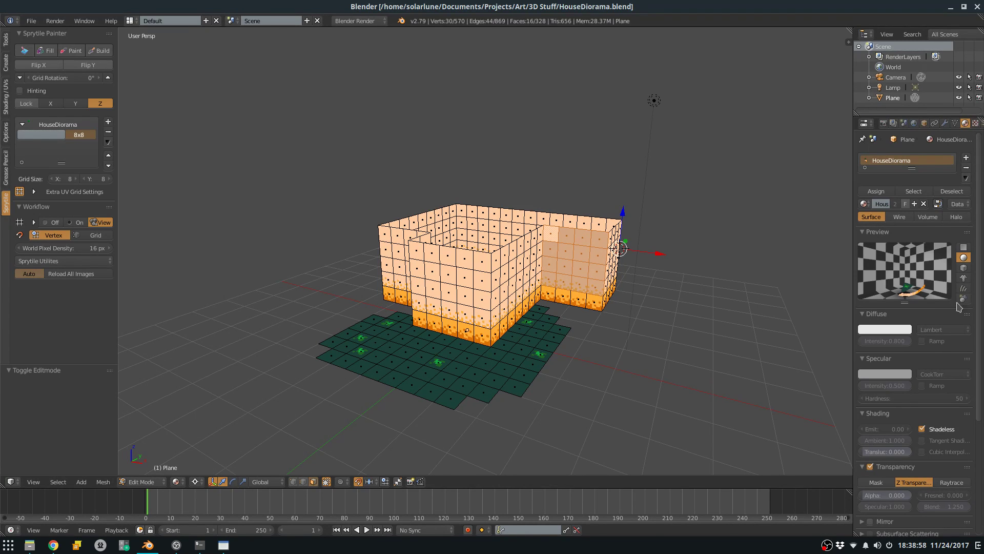
middle_drag(571, 272, 591, 255)
key(Tab)
scroll(589, 286, up, 3)
key(ctrl+s)
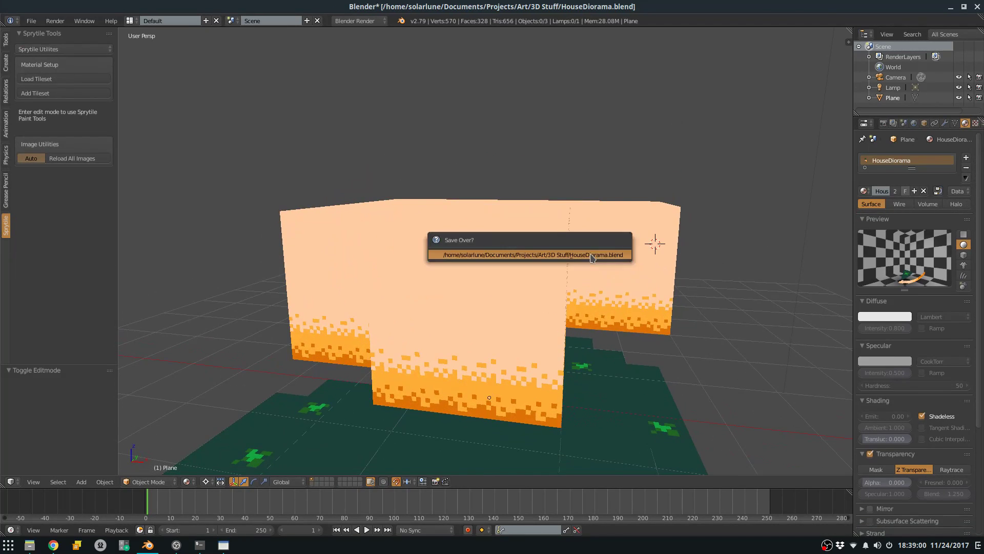
click(592, 255)
Select the diorama mesh, change the viewport to textured shading and enter edit mode.
scroll(584, 297, down, 3)
right_click(580, 322)
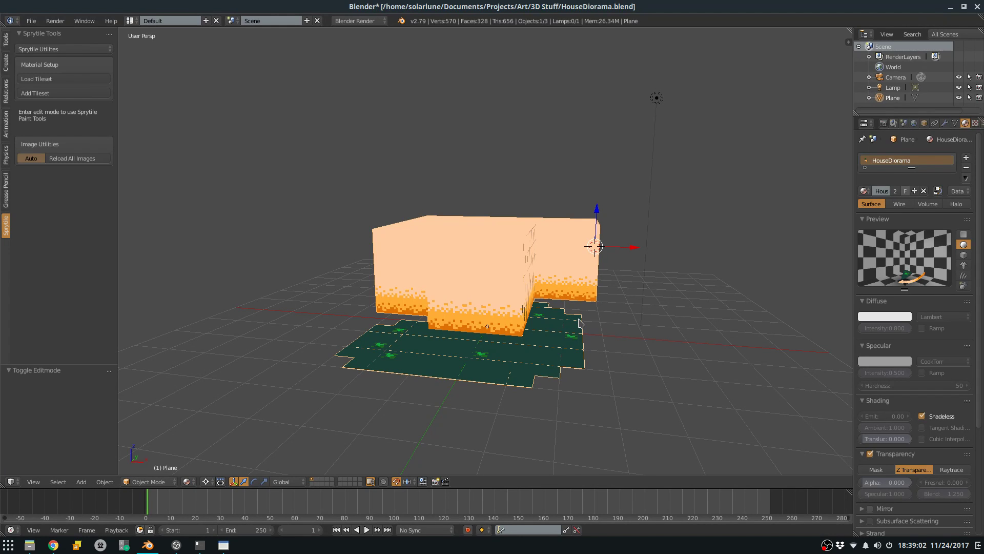
mouse_move(587, 319)
middle_down()
mouse_move(591, 361)
mouse_move(555, 314)
mouse_move(570, 354)
middle_up()
key(z)
key(z)
key(Tab)
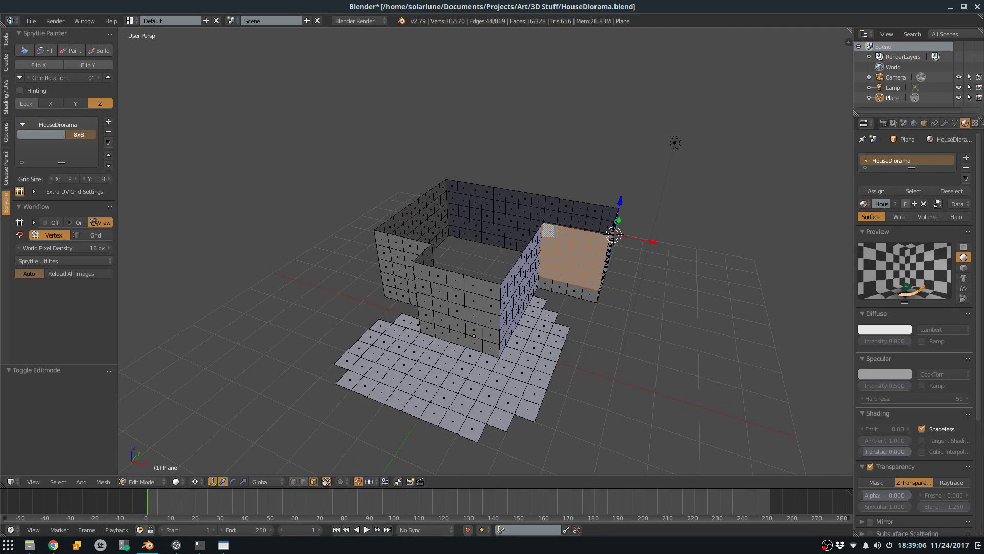
Change the Outliner area to a UV/Image Editor and make it taller and wider.
click(865, 33)
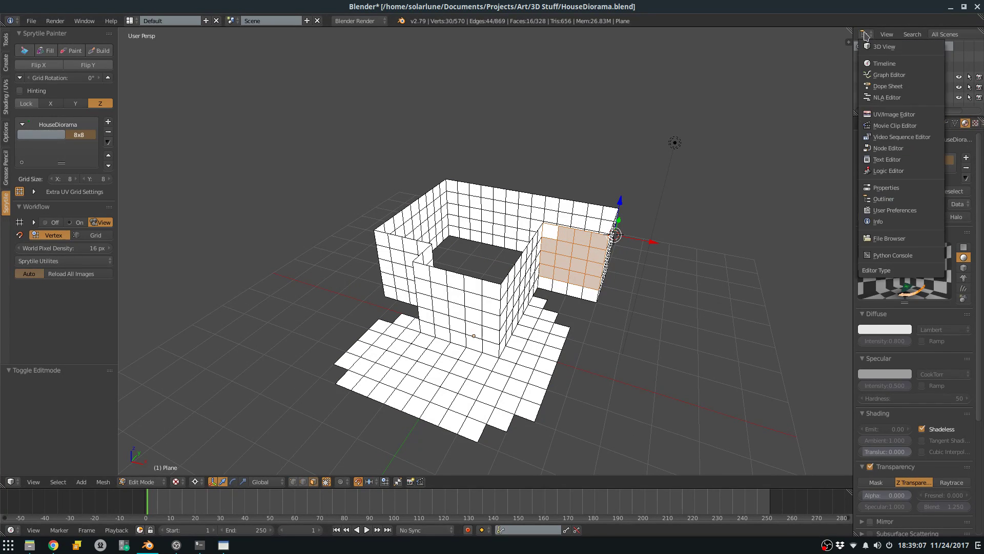
click(883, 115)
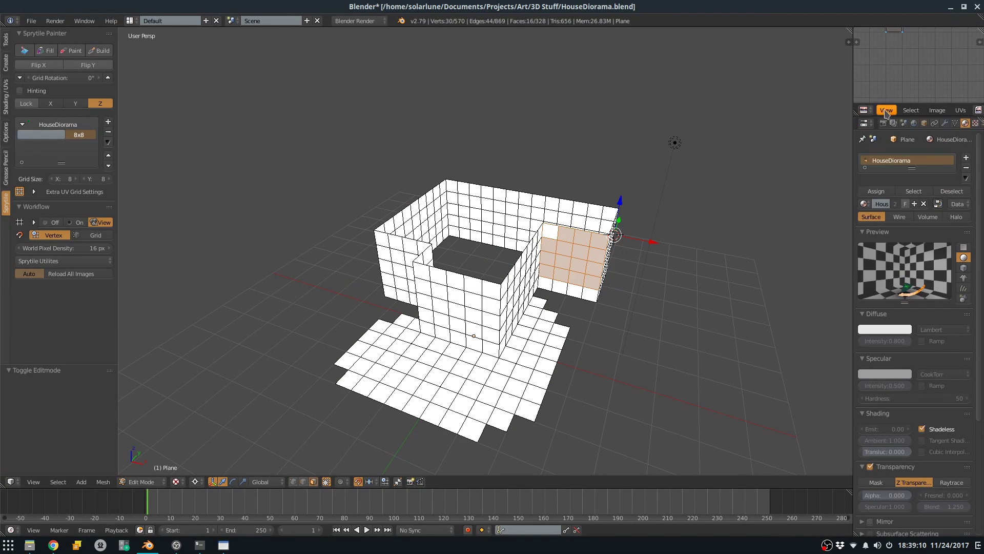
drag(879, 117, 867, 202)
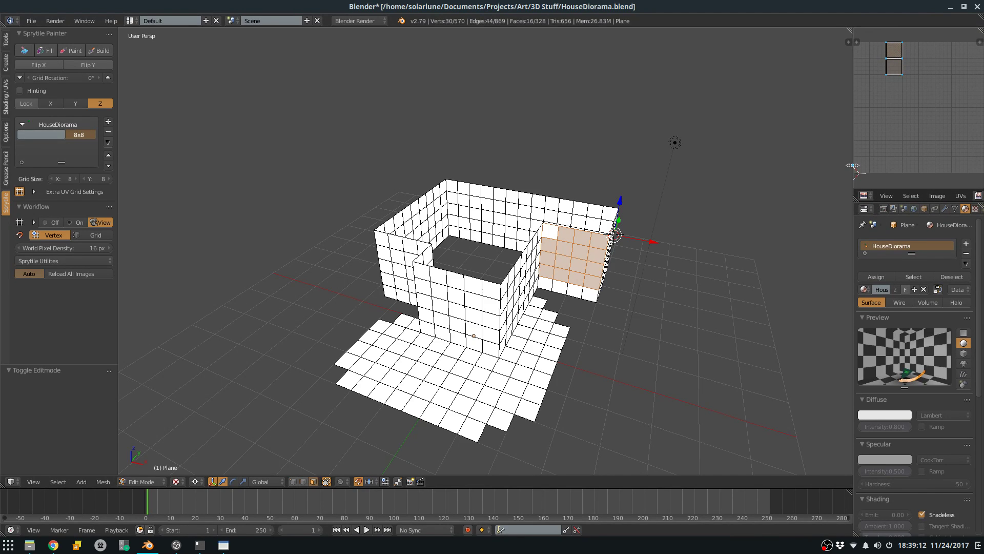
drag(853, 165, 800, 165)
Select all faces of the mesh and assign the HouseDiorama.png image to them in the UV/Image Editor.
key(a)
key(a)
click(926, 196)
click(921, 211)
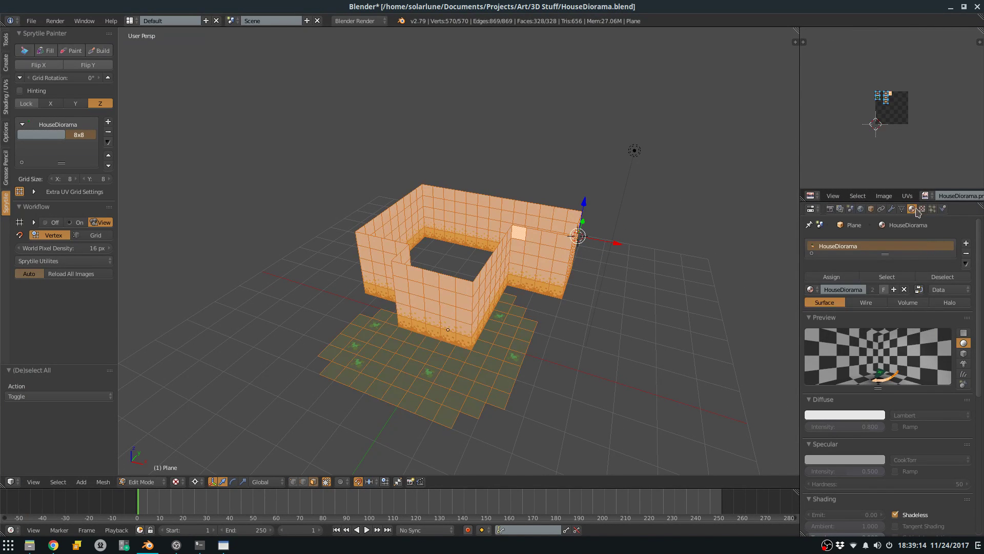
Save over HouseDiorama.blend from object mode, return to edit mode and deselect all faces.
key(Tab)
key(ctrl+s)
click(616, 238)
key(Tab)
key(a)
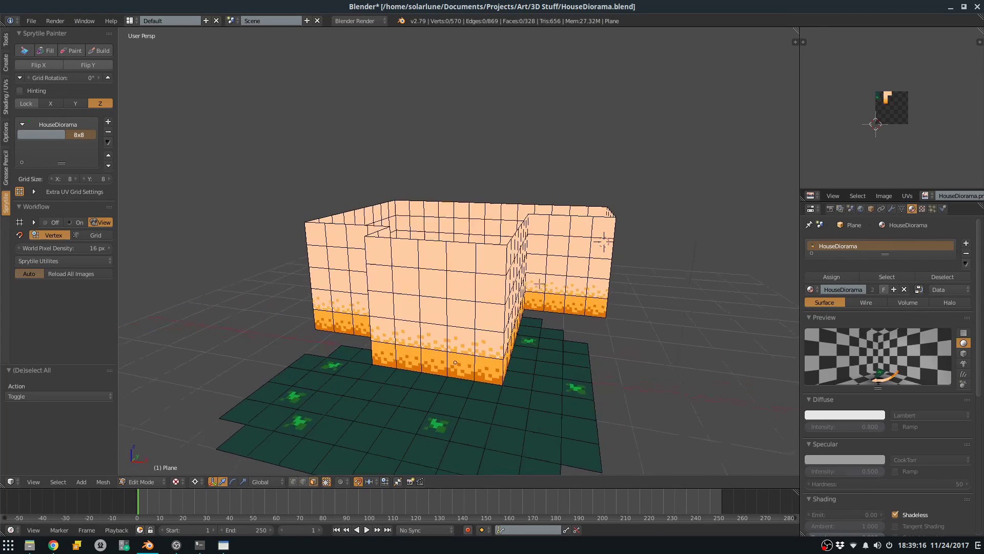
Paint the spotted detail tile onto scattered faces of the house walls with Sprytile's Paint tool and save over HouseDiorama.blend.
click(83, 52)
middle_drag(484, 211, 478, 217)
middle_drag(461, 332, 399, 286)
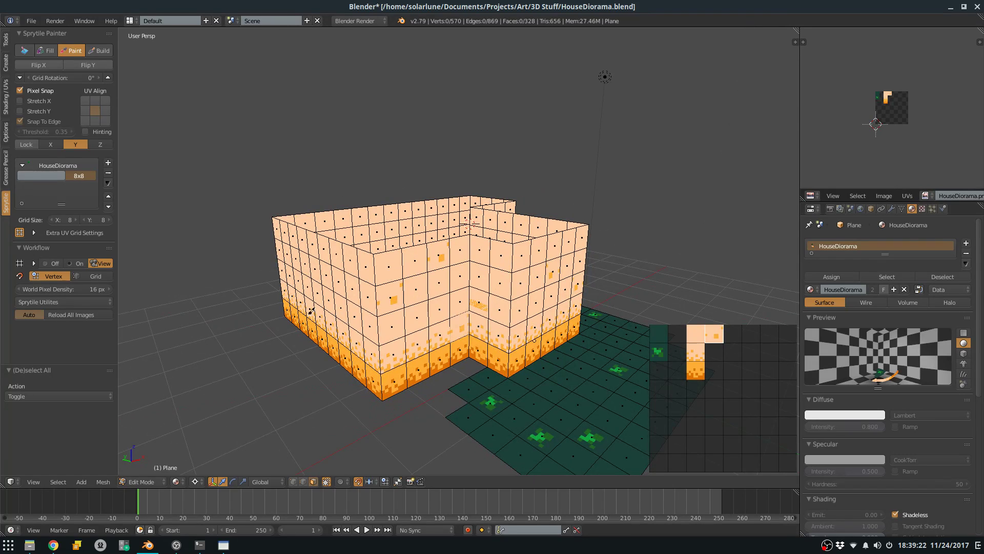
middle_drag(337, 313, 516, 305)
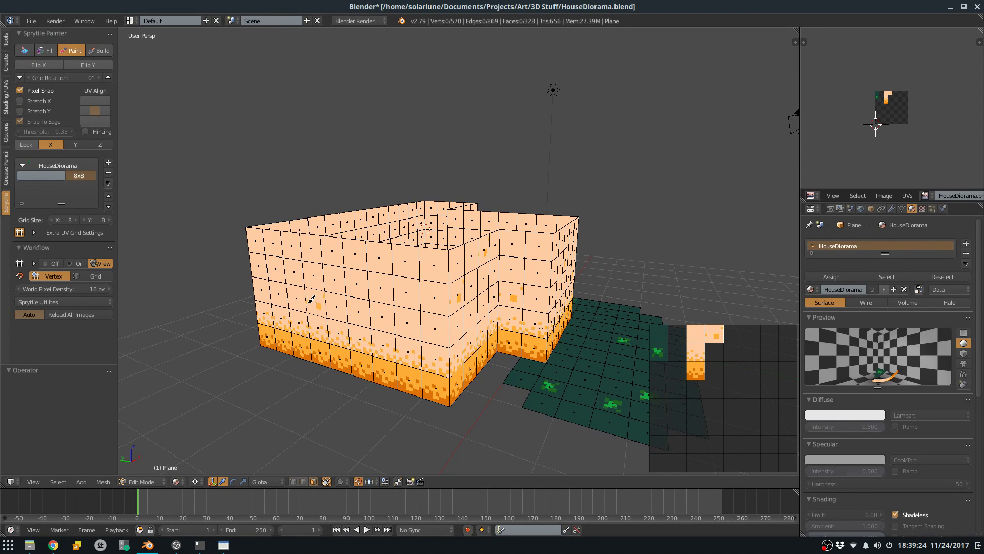
middle_drag(431, 268, 419, 310)
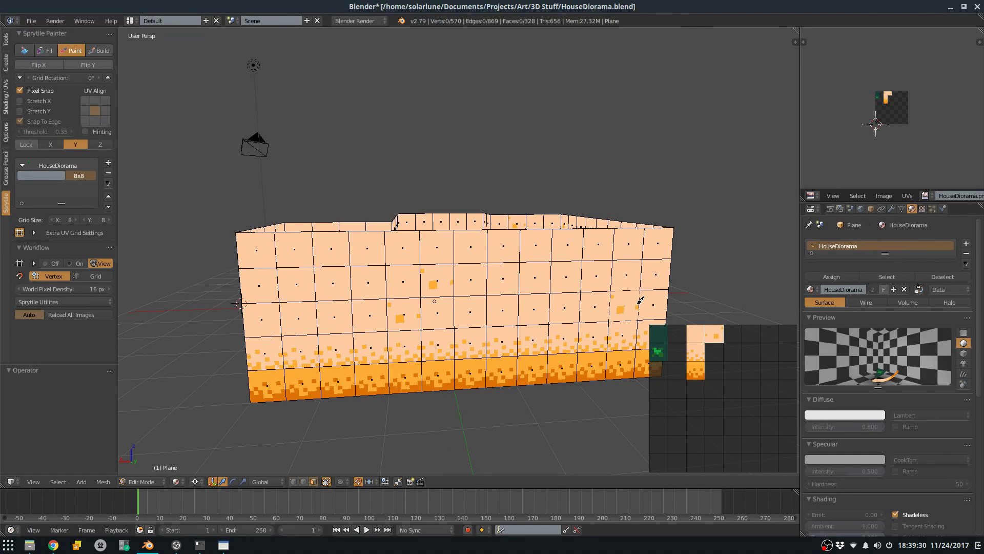
middle_drag(502, 279, 595, 282)
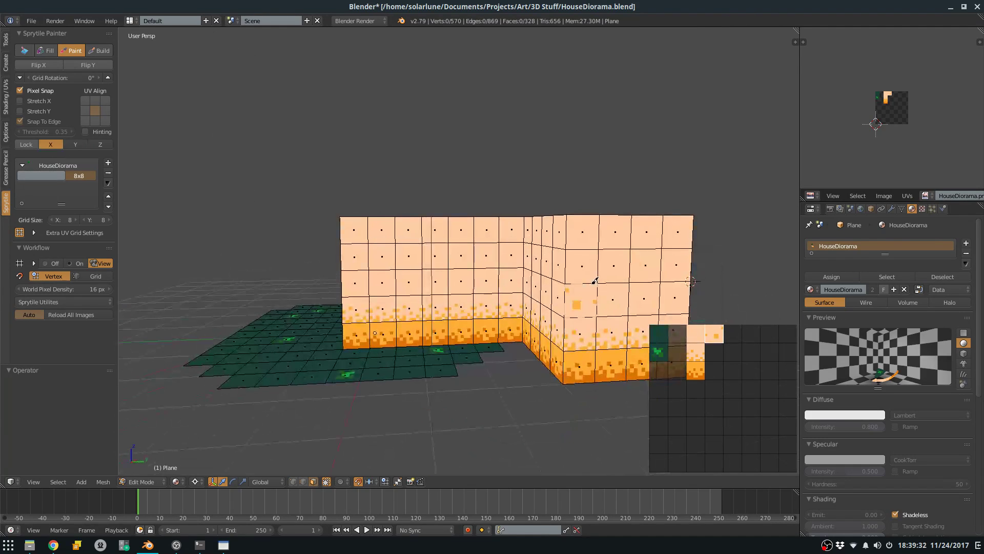
middle_drag(476, 287, 488, 262)
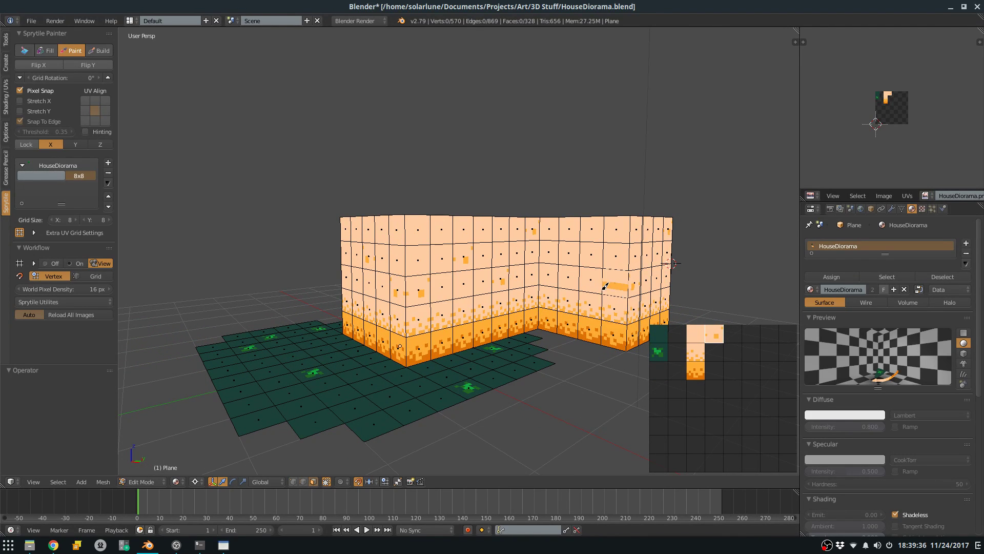
middle_drag(606, 288, 607, 277)
middle_drag(541, 273, 562, 285)
key(ctrl+s)
key(Return)
Switch between Aseprite and Blender and compare the tileset's tiles with the house's front wall.
key(alt+Tab)
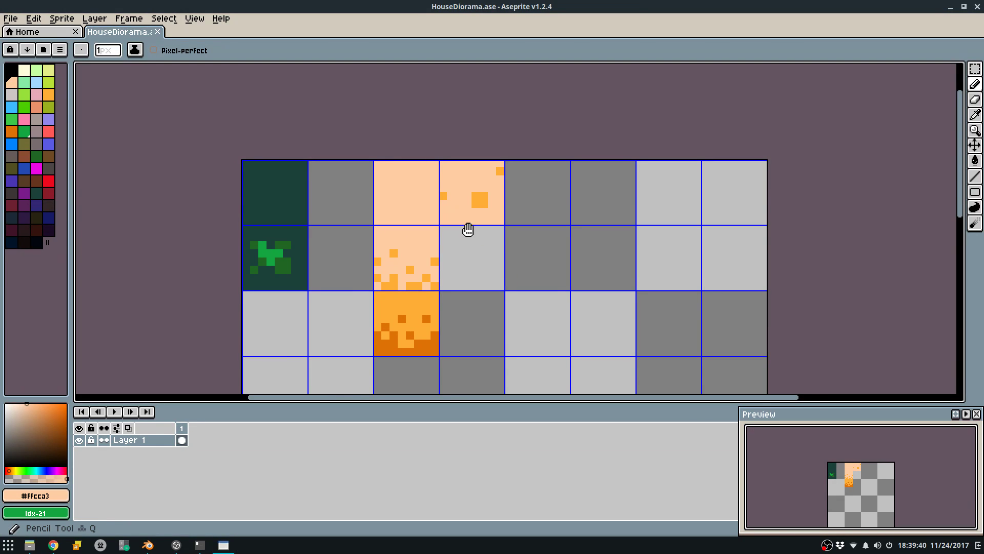
scroll(469, 231, up, 1)
scroll(475, 209, down, 3)
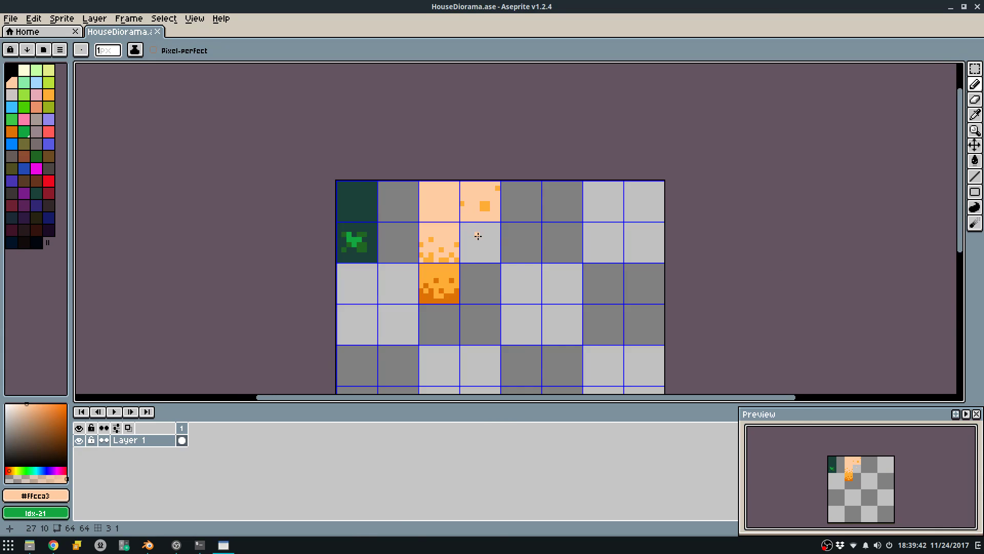
key(alt+Tab)
scroll(484, 251, down, 2)
middle_drag(487, 252, 437, 227)
scroll(496, 294, up, 2)
key(alt+Tab)
key(alt+Tab)
scroll(466, 317, up, 2)
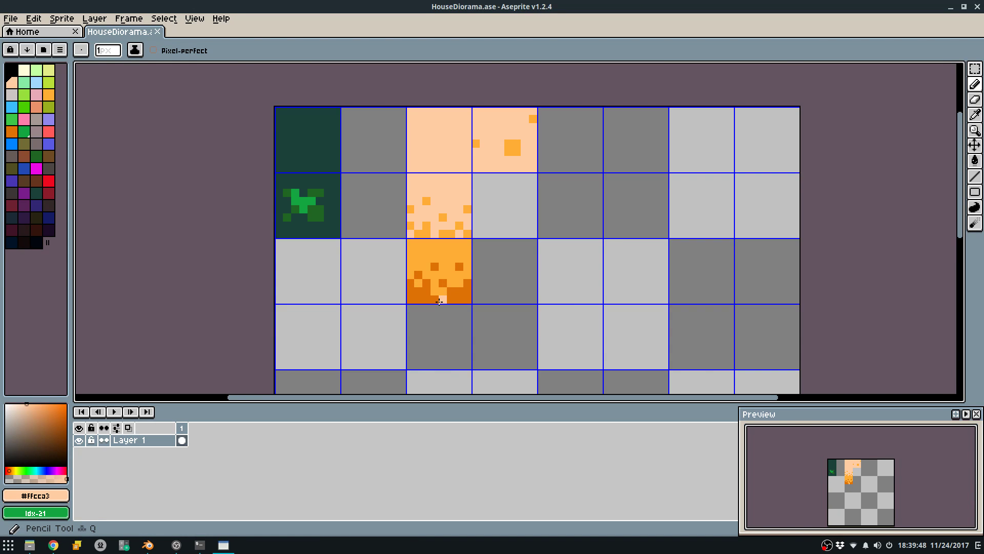
key(alt+Tab)
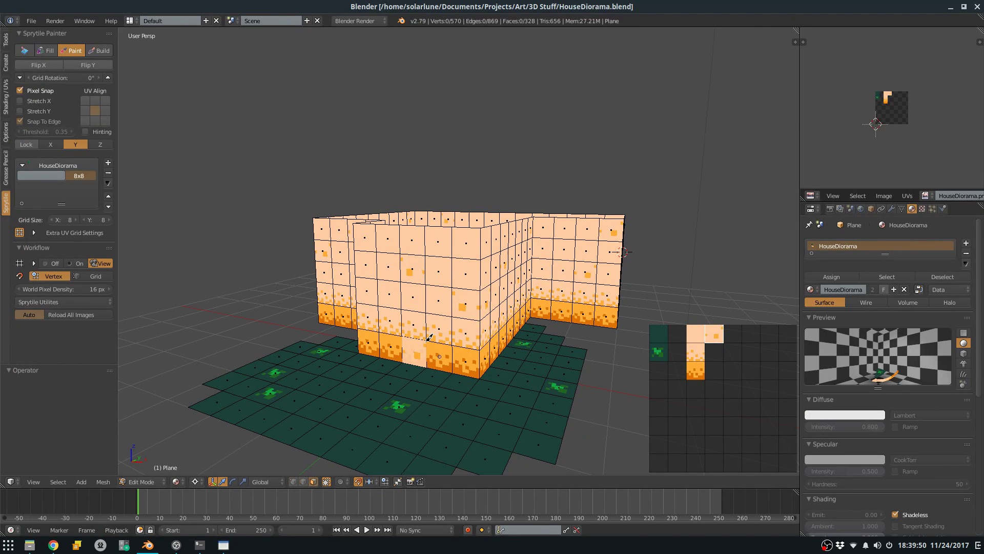
mouse_move(425, 344)
middle_down()
mouse_move(449, 346)
mouse_move(419, 342)
middle_up()
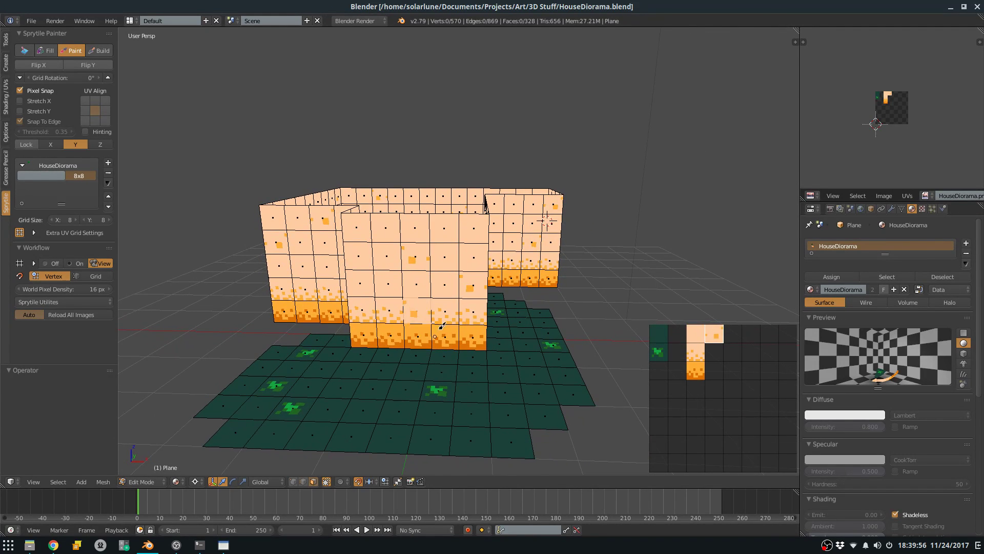
In Aseprite, draw the left side and stepped arched top of a two-tile-wide door outline with the Line tool in brown #66341f.
key(alt+Tab)
middle_drag(480, 220, 422, 235)
click(36, 181)
key(l)
mouse_move(482, 314)
mouse_down()
mouse_move(485, 152)
mouse_move(580, 126)
mouse_up()
click(492, 136)
key(ctrl+z)
click(493, 142)
click(501, 134)
click(593, 134)
click(601, 142)
key(ctrl+z)
key(ctrl+z)
click(592, 126)
click(600, 134)
key(ctrl+z)
key(ctrl+z)
click(598, 142)
Close the three-tile-high door outline with its right side and base and fill the inside with the same brown.
drag(607, 150, 608, 307)
drag(608, 315, 482, 312)
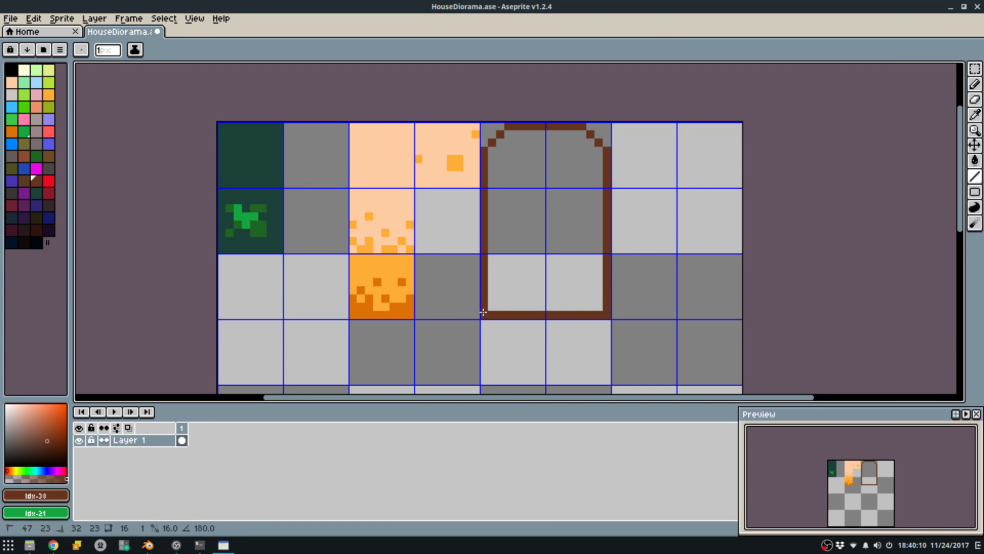
key(g)
click(550, 263)
Trace an orange #ffad37 frame one pixel wide along the door's sides and arched top, leaving the base without a frame.
key(b)
scroll(524, 185, up, 1)
alt+click(527, 183)
middle_drag(506, 182, 435, 191)
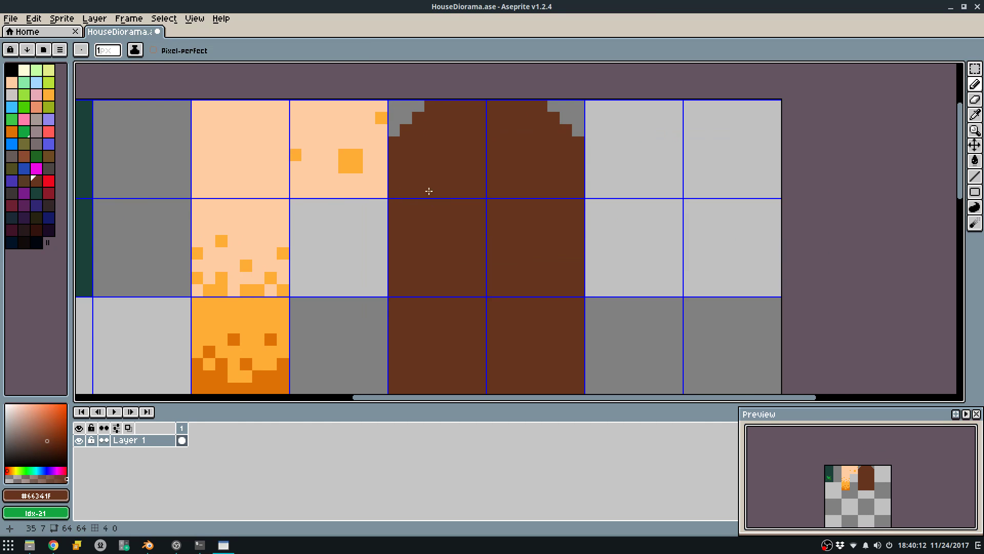
scroll(287, 193, down, 1)
click(51, 96)
key(l)
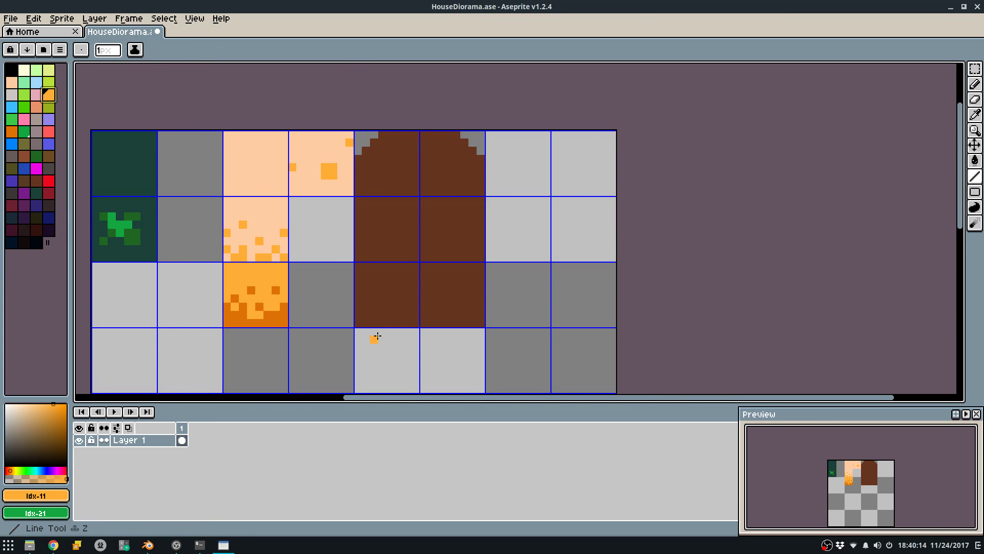
mouse_move(358, 322)
mouse_down()
mouse_move(354, 163)
mouse_move(469, 132)
mouse_move(458, 141)
mouse_move(481, 320)
mouse_up()
key(ctrl+z)
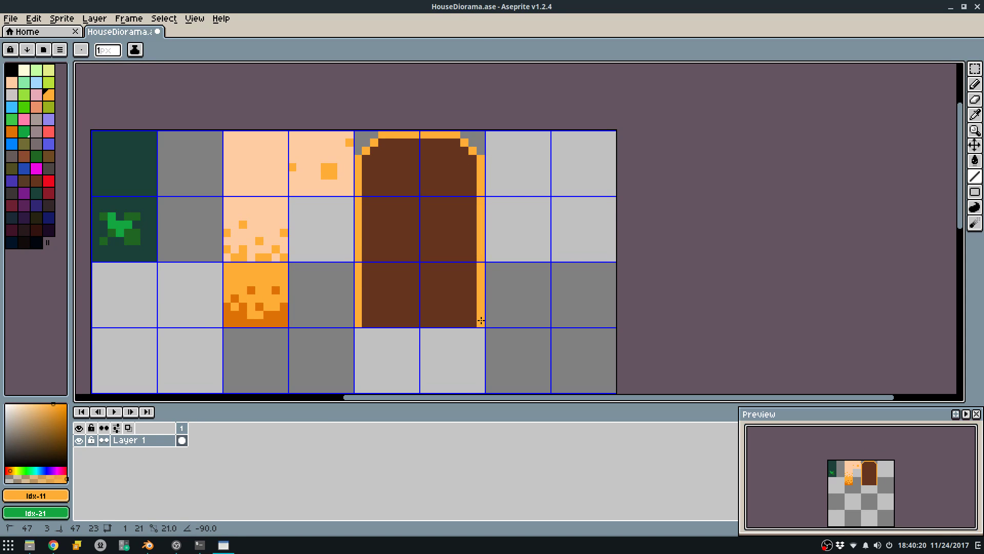
key(ctrl+z)
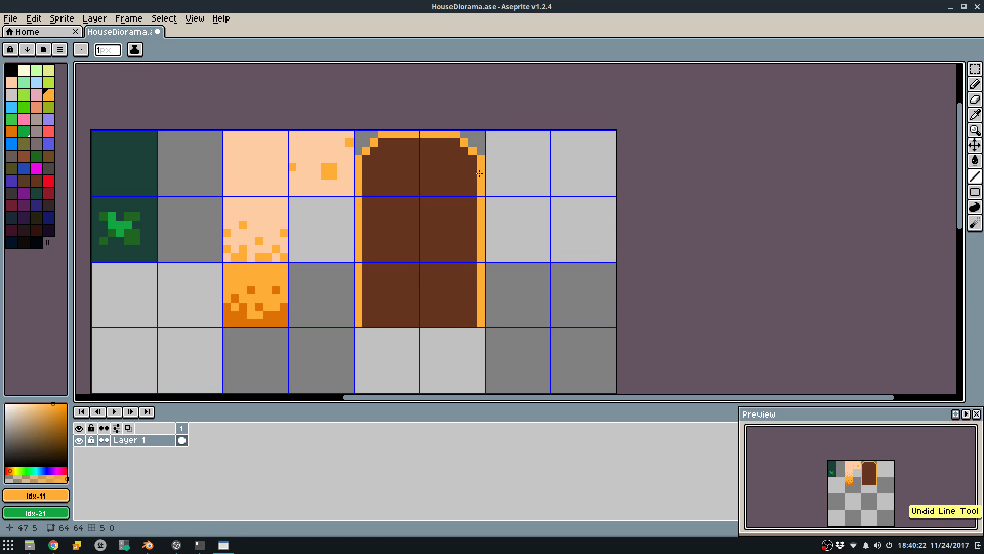
Shade the door's inner left and top edges just inside the frame in dark brown #33130f.
alt+click(439, 152)
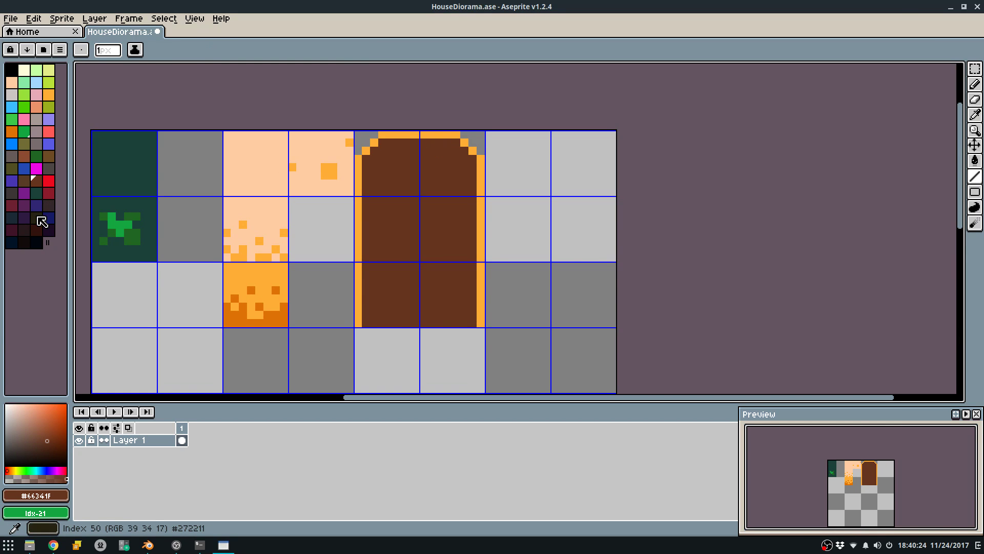
click(36, 229)
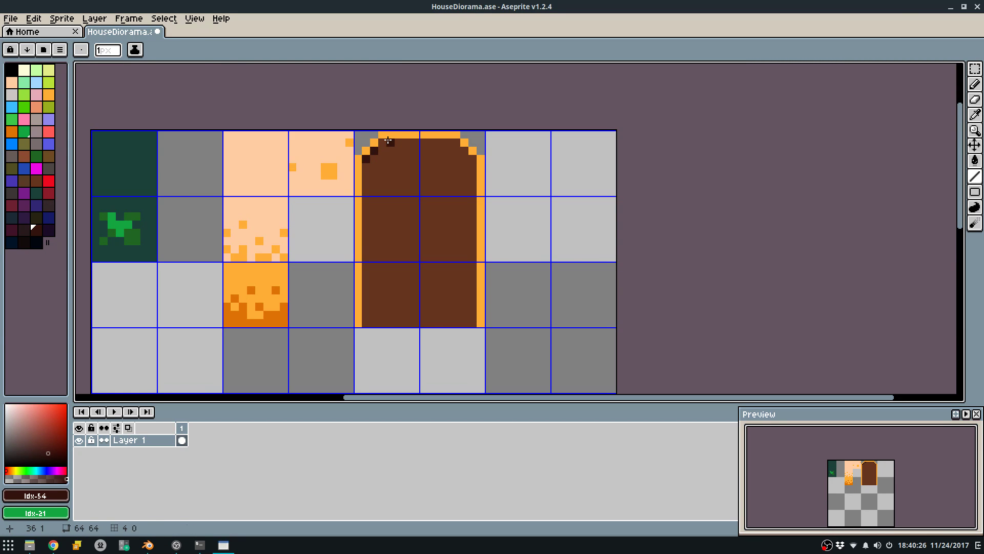
mouse_move(382, 143)
mouse_down()
mouse_move(447, 138)
mouse_move(374, 151)
mouse_move(364, 323)
mouse_up()
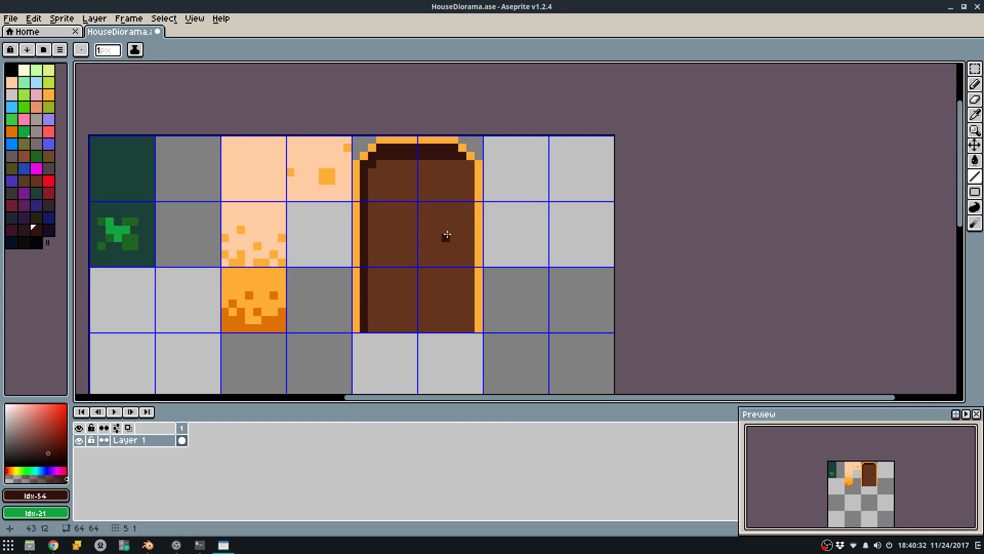
Draw a rounded orange #ffad37 doorknob on the right half of the door with a 4 px brush.
alt+click(480, 219)
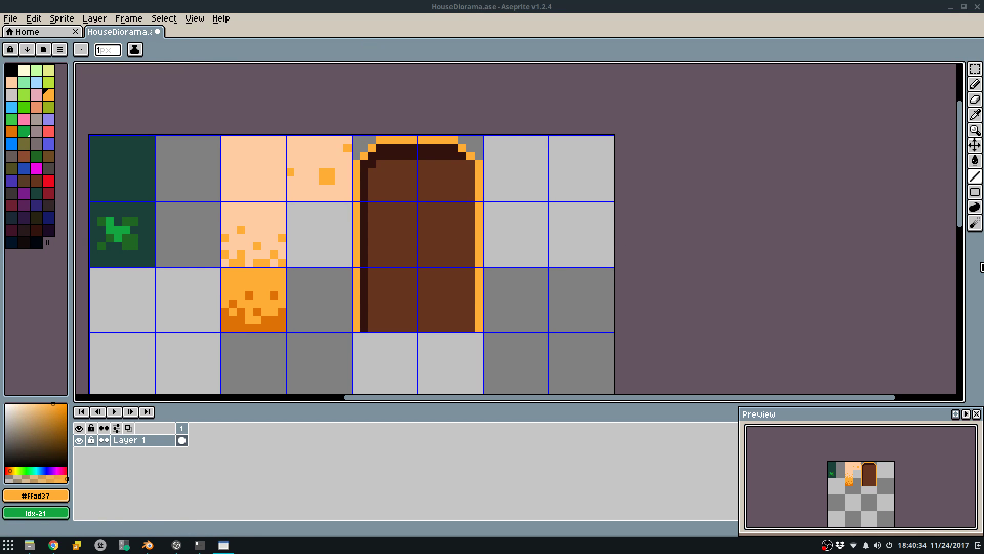
alt+scroll(455, 248, up, 2)
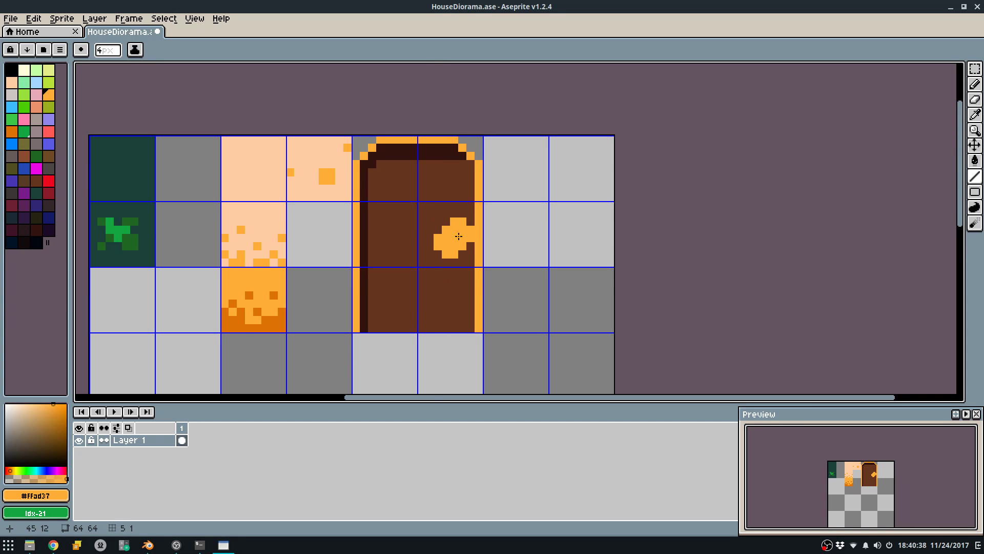
scroll(463, 229, up, 3)
Add dark brown #33130f pixels at the doorknob's corners and a shadow along its right and lower sides.
alt+click(201, 234)
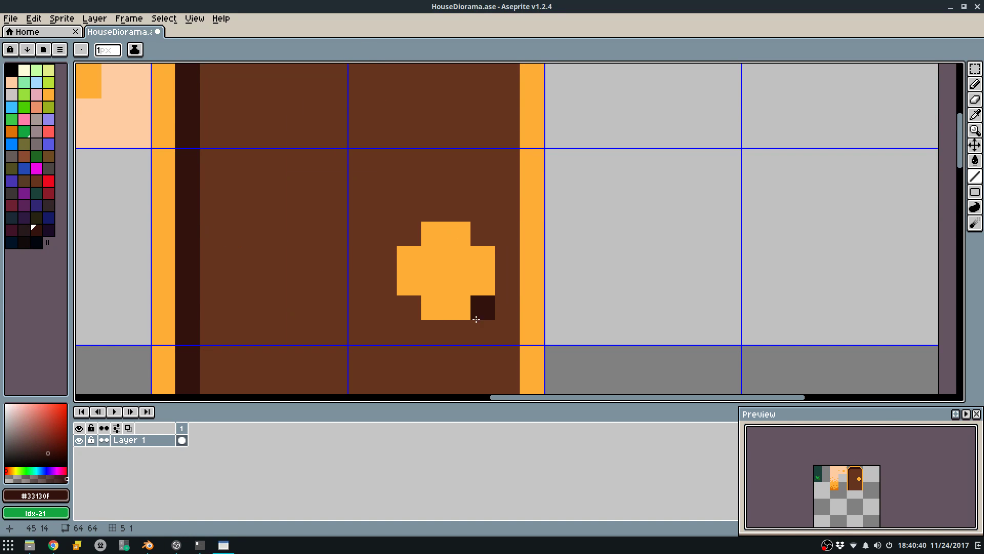
click(409, 234)
click(483, 233)
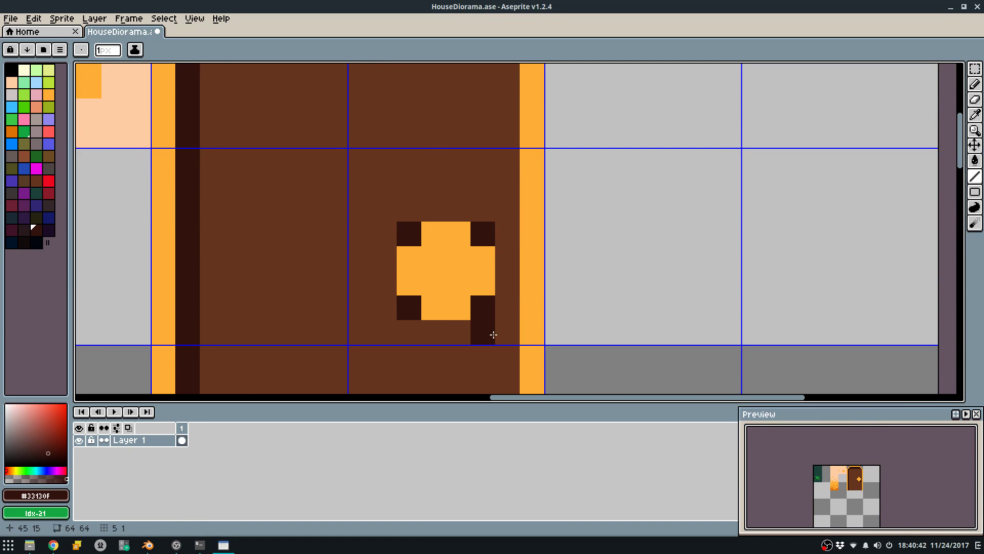
drag(493, 333, 450, 331)
click(435, 332)
click(503, 288)
click(503, 308)
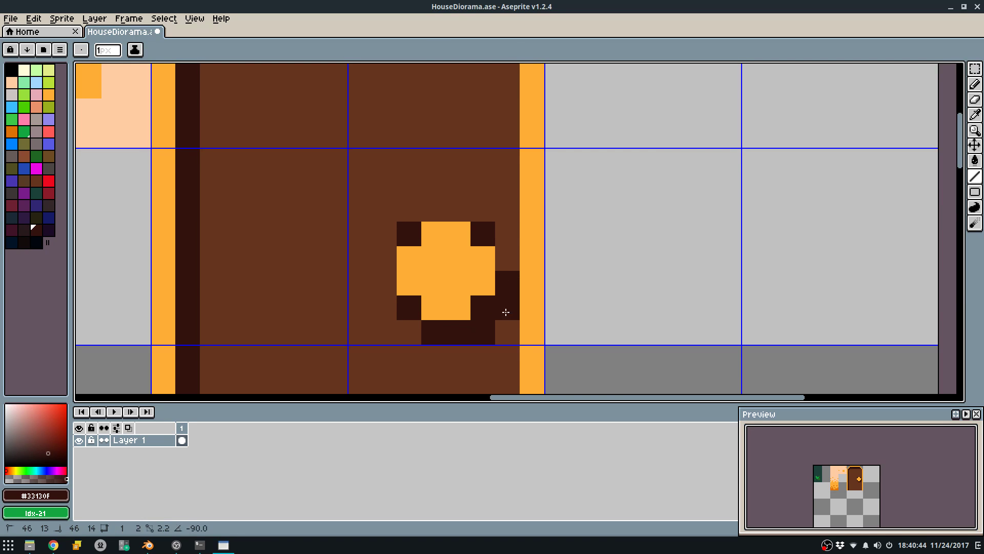
click(504, 262)
Recolor the doorknob's corner pixels in the darker orange, palette index 20.
alt+click(163, 179)
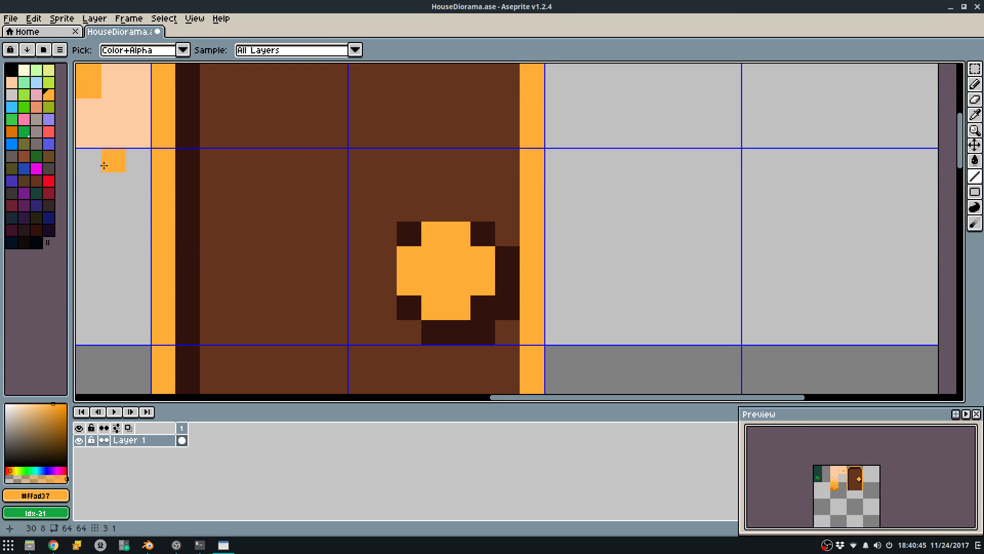
click(13, 133)
click(483, 308)
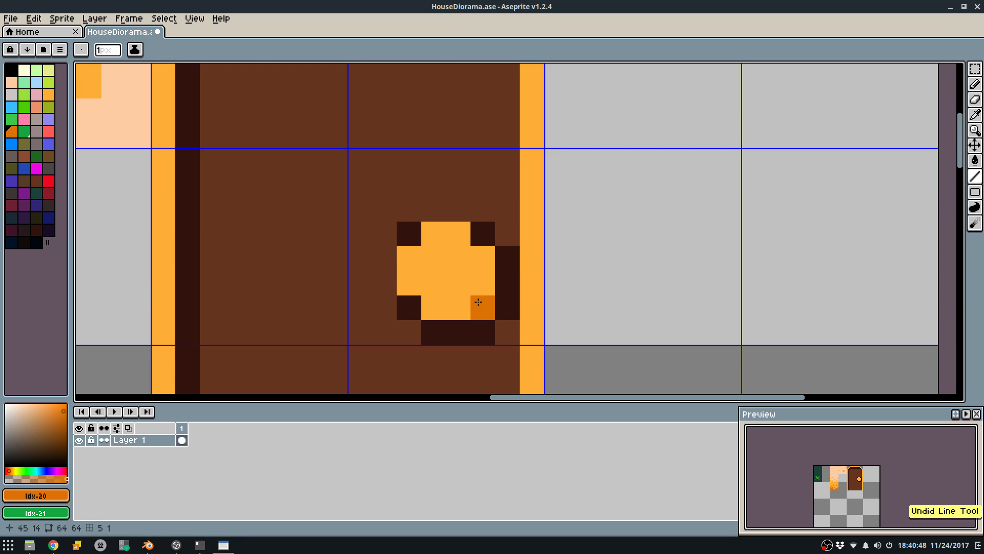
click(413, 298)
Select the doorknob with its shadow, move it 2 pixels down on the door and deselect it.
scroll(486, 234, down, 4)
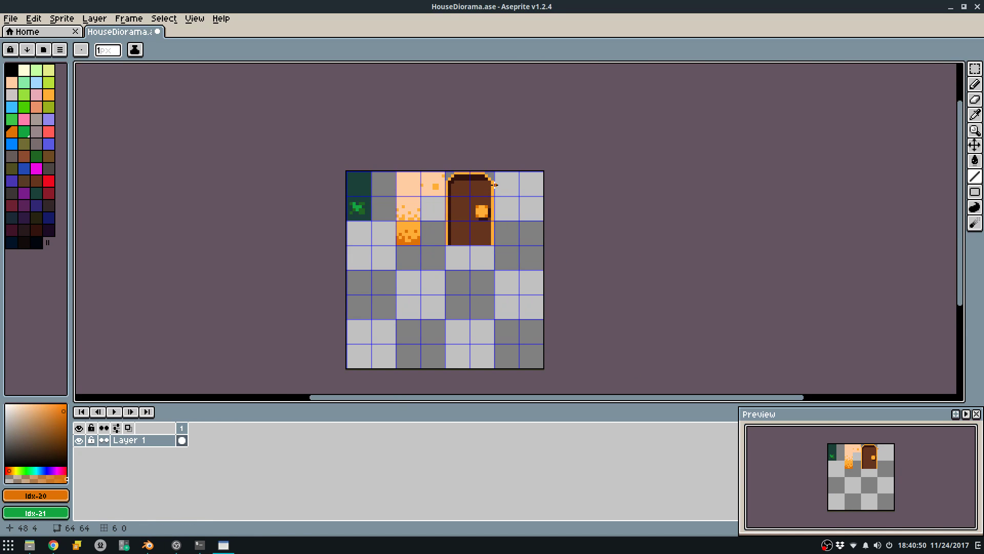
scroll(487, 235, up, 3)
key(m)
drag(439, 170, 505, 303)
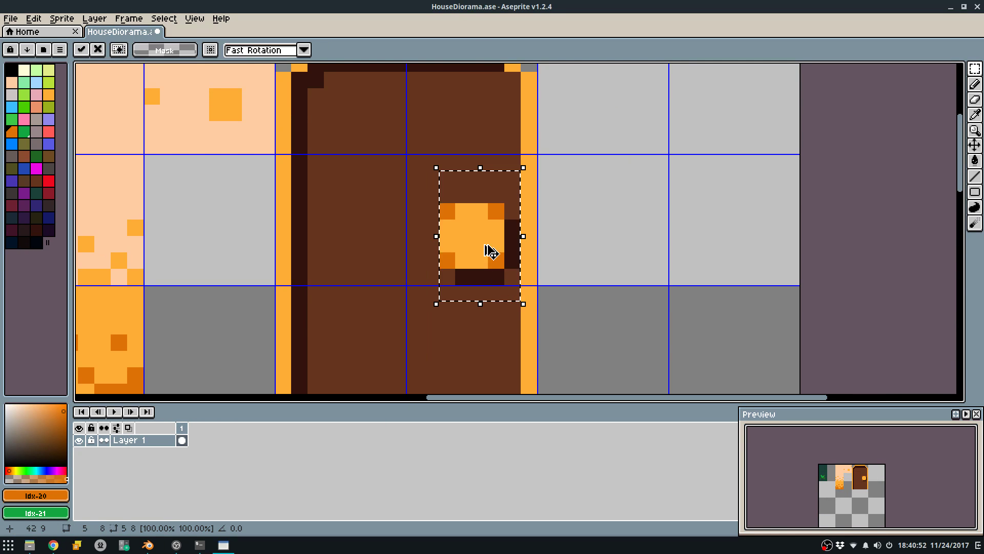
drag(487, 252, 488, 286)
key(ctrl+d)
Add a one-pixel cream highlight, palette index 1, to the upper left of the doorknob with the Pencil tool.
key(q)
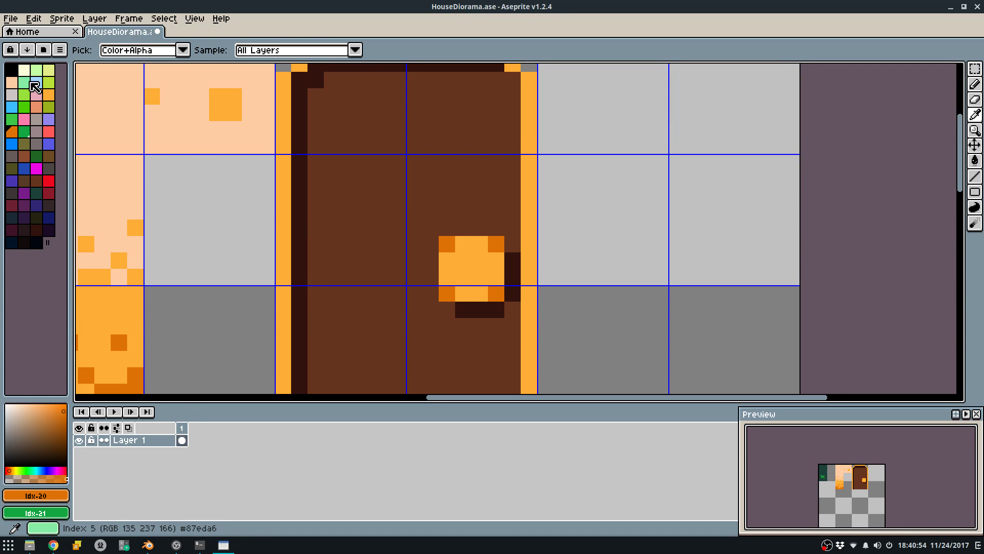
click(24, 70)
key(i)
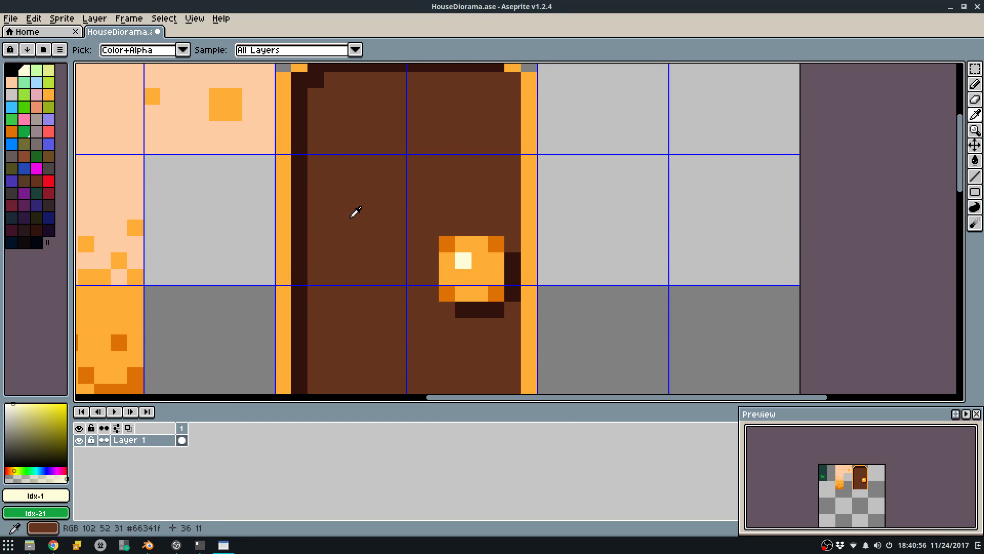
alt+click(304, 145)
middle_drag(306, 137, 329, 195)
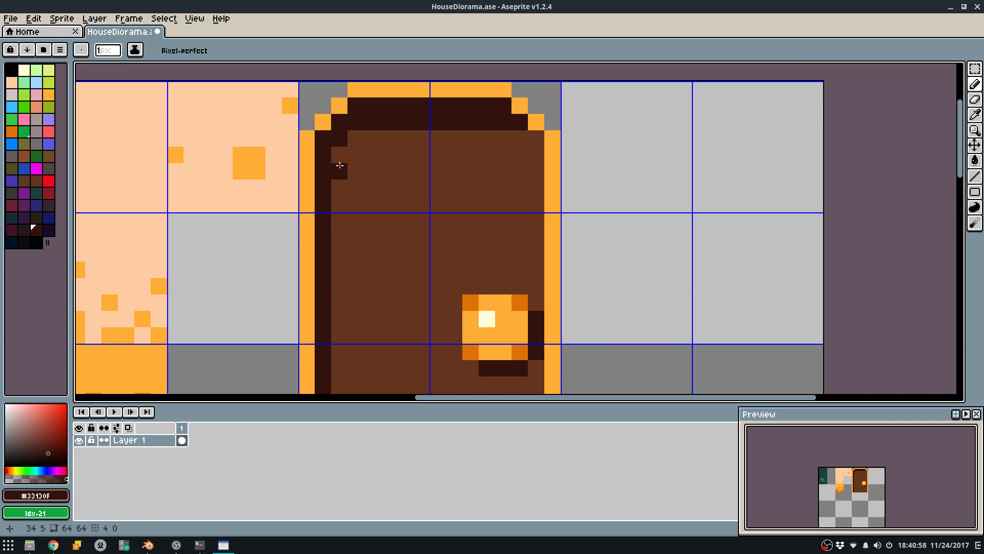
mouse_move(389, 139)
mouse_down()
mouse_move(389, 155)
mouse_move(438, 204)
mouse_move(439, 221)
mouse_up()
scroll(467, 162, down, 4)
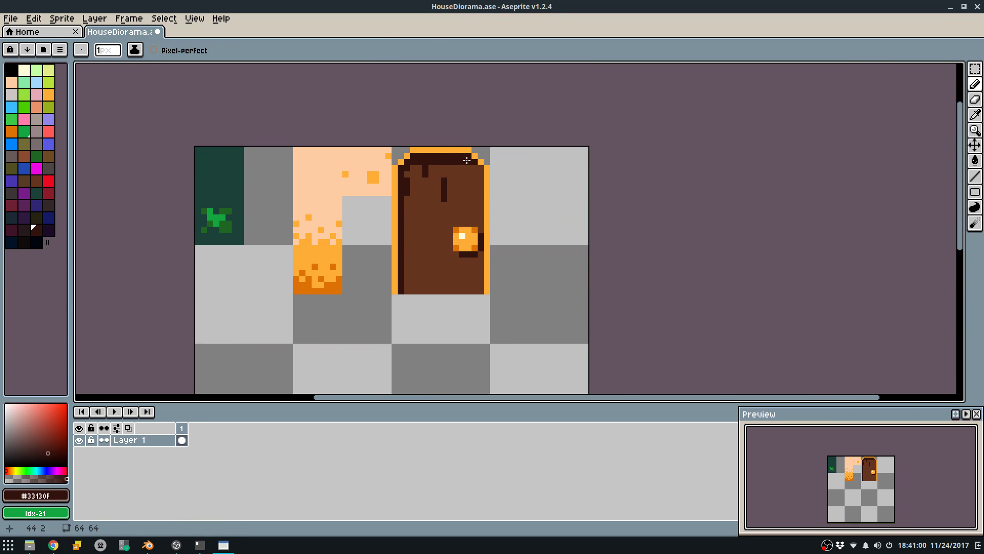
scroll(467, 162, down, 1)
key(ctrl+z)
key(ctrl+z)
key(ctrl+z)
scroll(458, 165, up, 2)
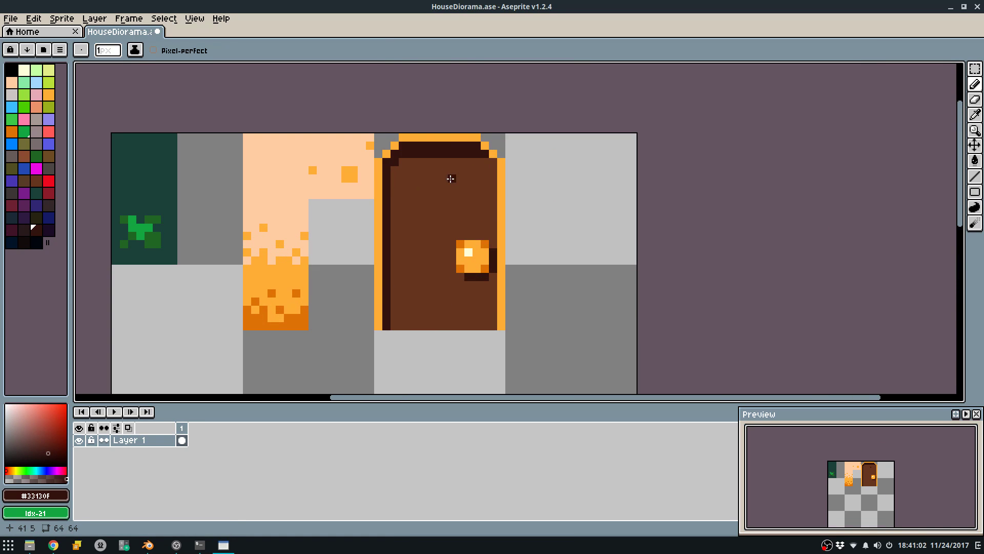
Save HouseDiorama.ase and save a copy over the existing HouseDiorama.png.
middle_drag(477, 176, 503, 194)
key(ctrl+s)
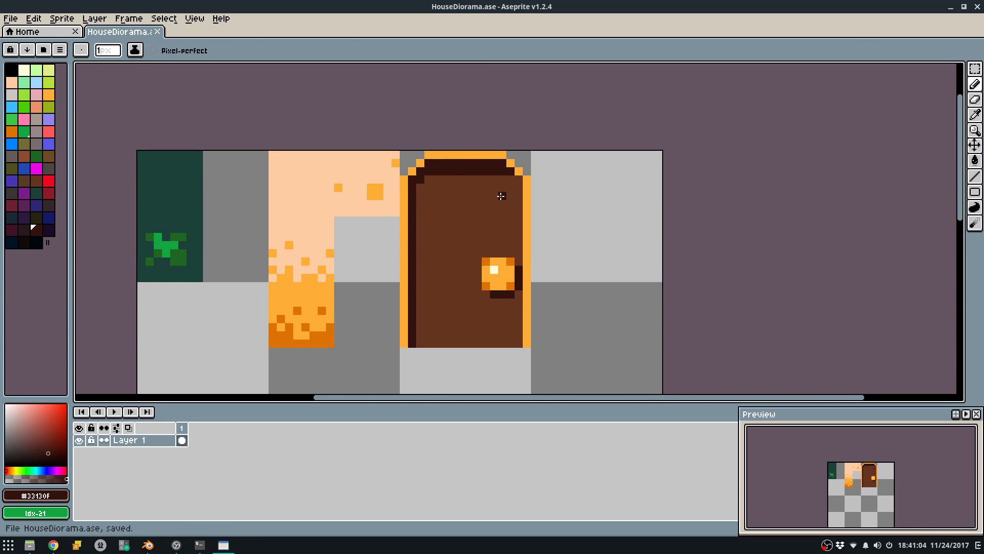
key(ctrl+alt+shift+s)
key(Return)
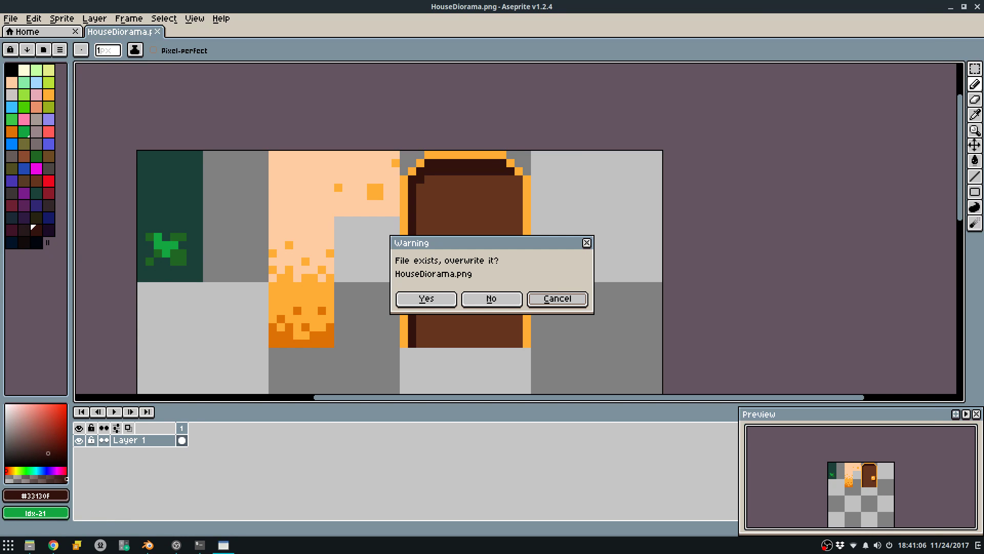
key(Return)
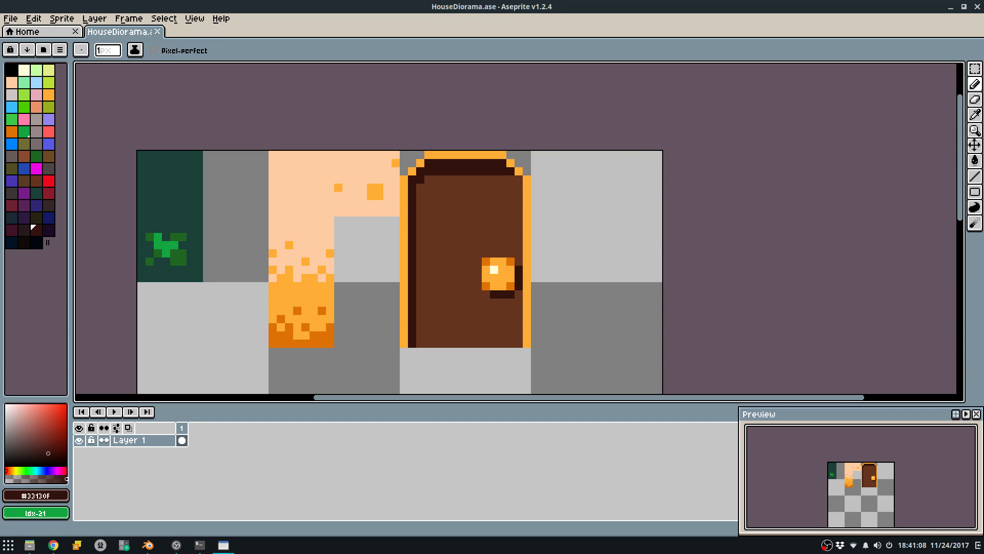
Draw a window outline with clipped upper corners across the door's upper half and fill it in dark brown #33130f.
key(alt+Tab)
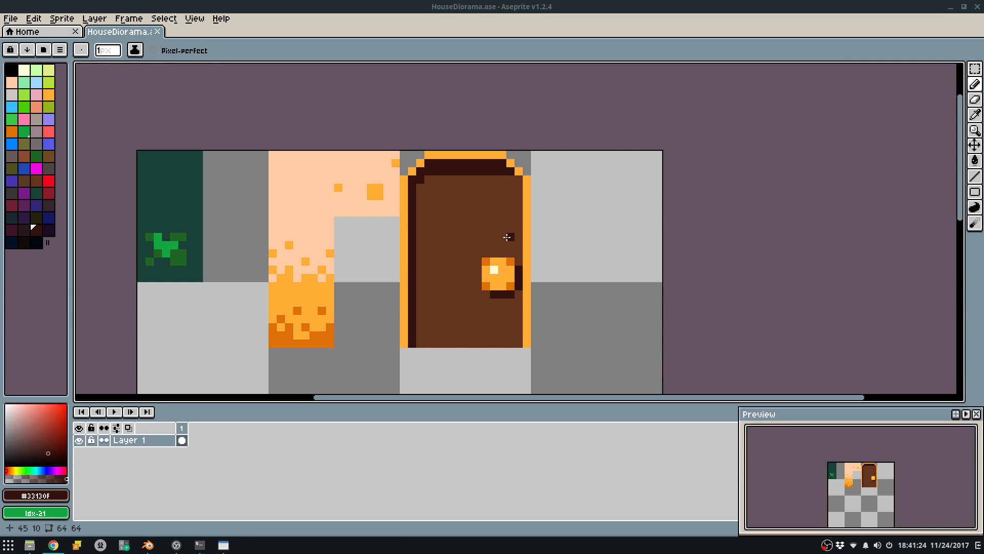
scroll(518, 202, up, 2)
mouse_move(418, 162)
mouse_down()
mouse_move(418, 192)
mouse_move(566, 210)
mouse_move(572, 167)
mouse_up()
click(432, 163)
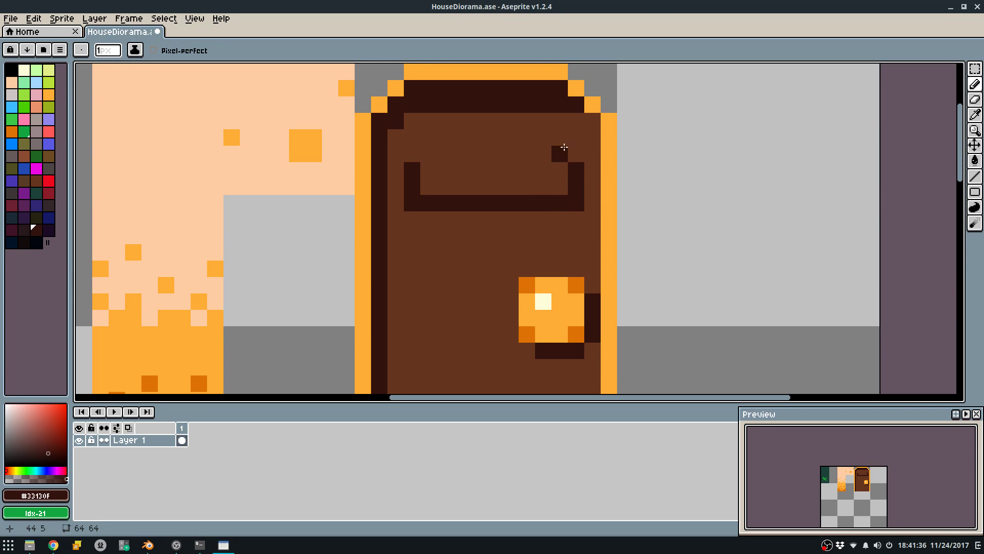
alt+click(576, 146)
mouse_move(575, 168)
mouse_down()
mouse_move(575, 202)
mouse_move(561, 164)
mouse_move(575, 204)
mouse_up()
alt+click(559, 199)
click(467, 175)
drag(429, 159, 541, 153)
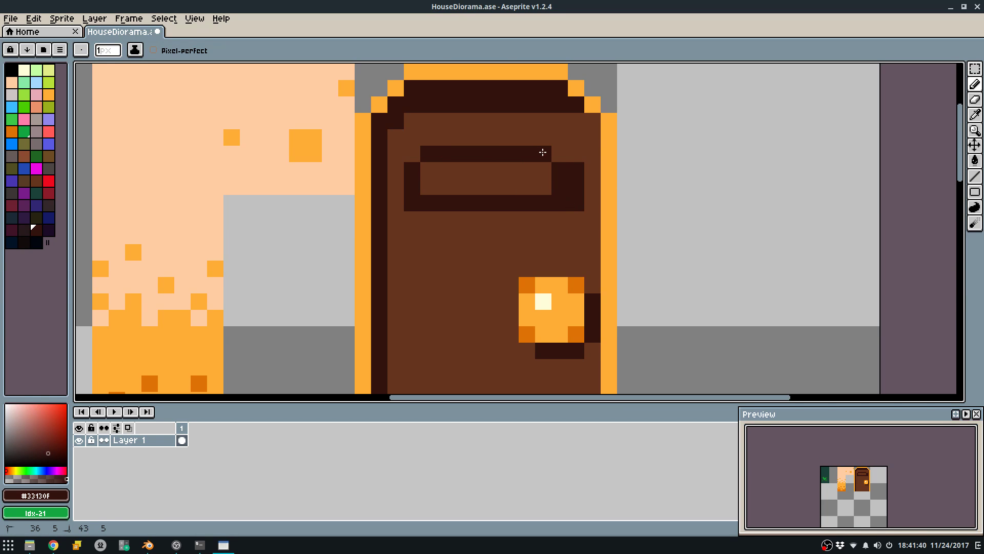
key(g)
click(540, 180)
key(b)
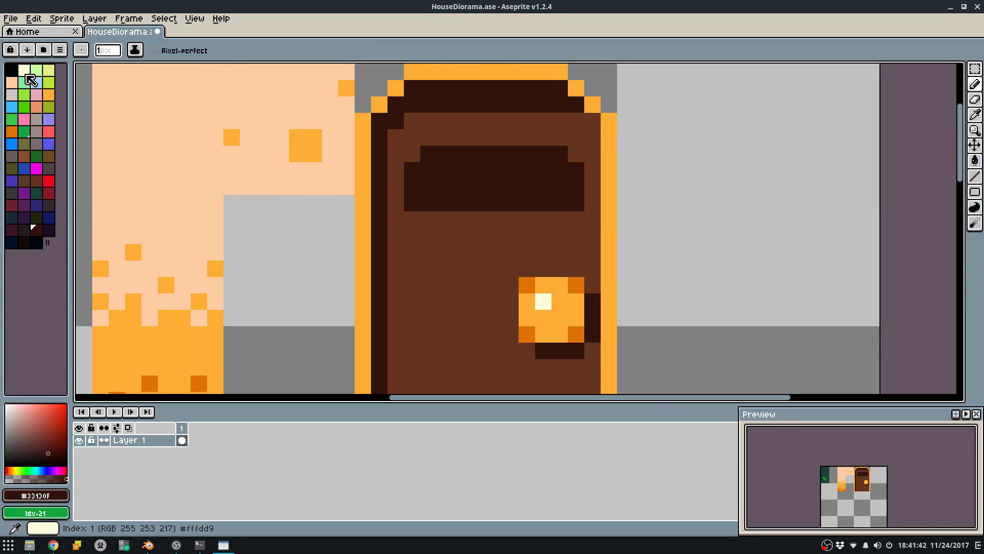
Fill the door window with black, keeping a one-pixel dark brown edge along its left side and upper-left corner.
click(14, 73)
key(l)
drag(428, 217, 430, 188)
key(ctrl+z)
click(444, 155)
key(g)
click(461, 182)
key(b)
alt+click(430, 155)
click(443, 147)
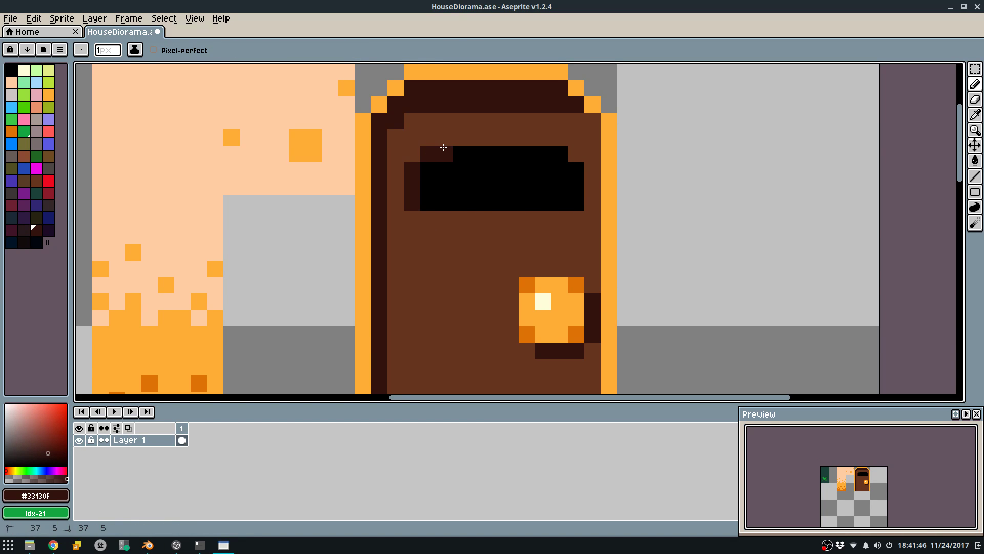
Try extra dark brown shading pixels inside the black window and undo them.
drag(434, 169, 433, 200)
key(ctrl+z)
key(ctrl+z)
click(543, 157)
key(ctrl+z)
key(ctrl+z)
key(ctrl+shift+z)
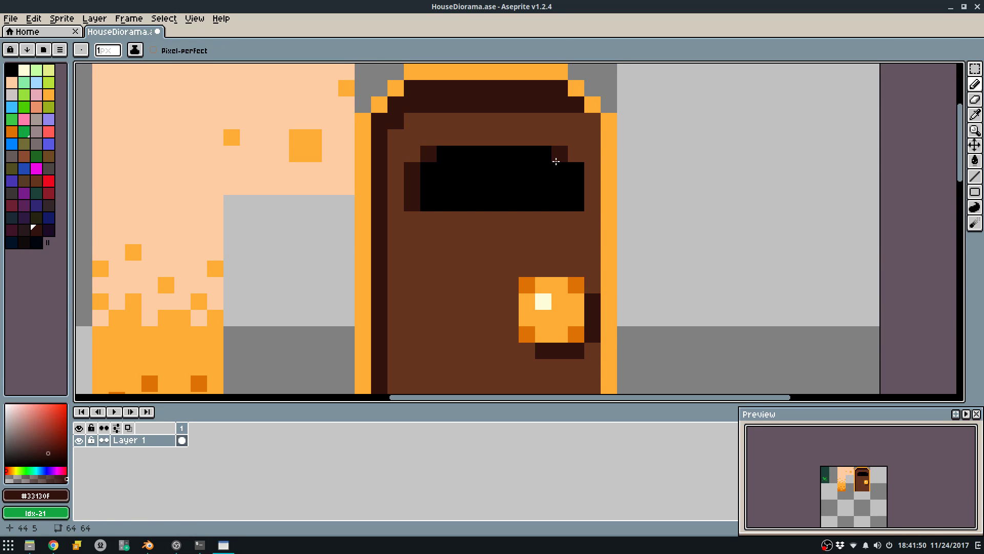
key(ctrl+z)
key(ctrl+shift+z)
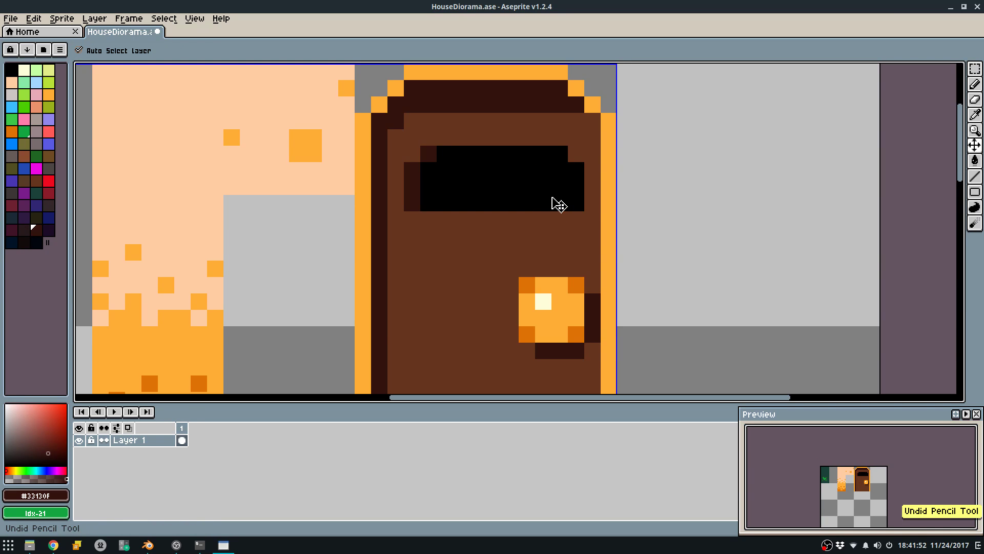
key(ctrl+z)
key(ctrl+shift+z)
Save HouseDiorama.ase with the black door window.
key(ctrl+s)
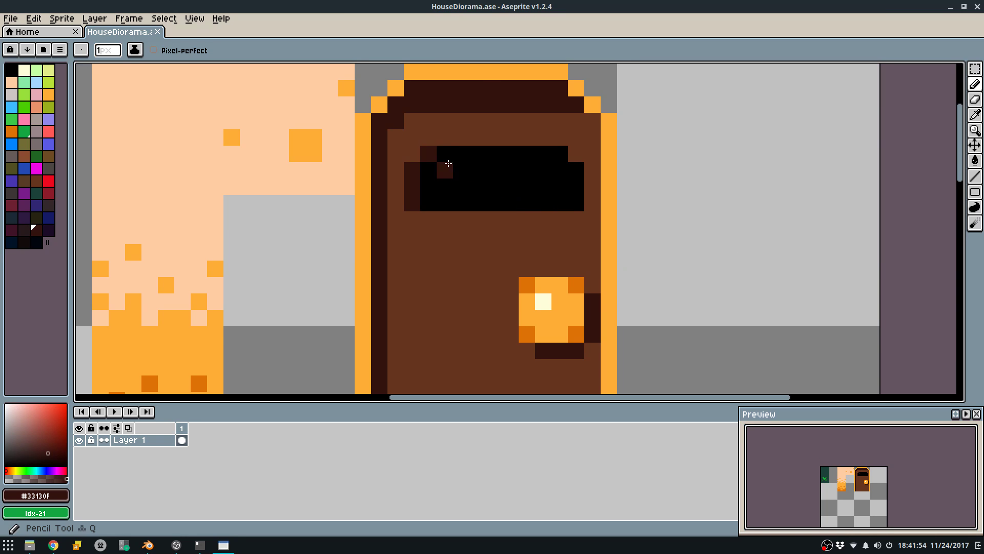
click(558, 166)
drag(571, 160, 575, 204)
scroll(572, 174, down, 5)
key(ctrl+s)
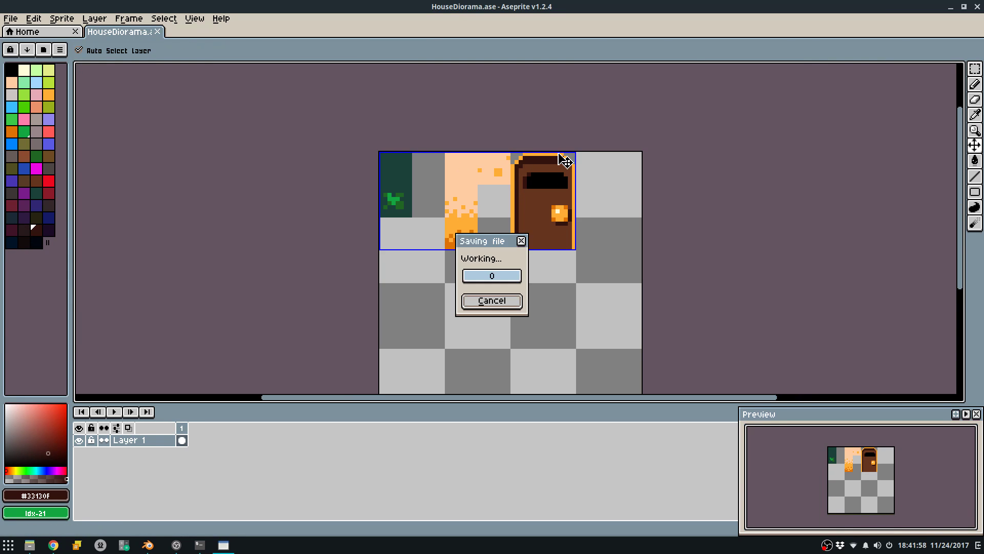
Try a vertical bar in the left part of the door window, in dark brown and in orange #ffad37, and undo it.
scroll(564, 163, up, 6)
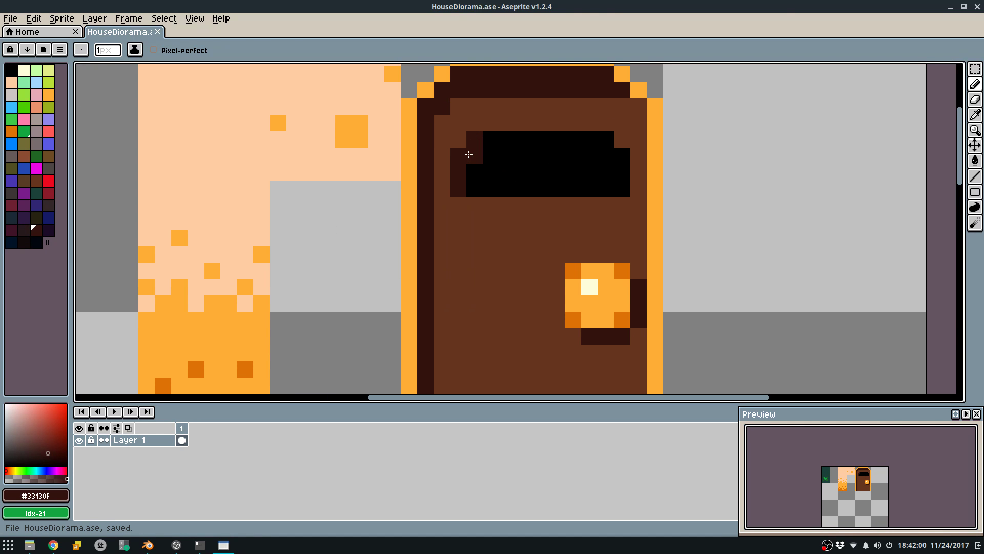
drag(513, 143, 512, 183)
key(ctrl+z)
key(ctrl+s)
middle_drag(520, 139, 535, 173)
alt+click(521, 85)
mouse_move(522, 176)
mouse_down()
mouse_move(521, 210)
mouse_move(507, 207)
mouse_move(508, 190)
mouse_move(522, 214)
mouse_up()
key(ctrl+z)
key(ctrl+z)
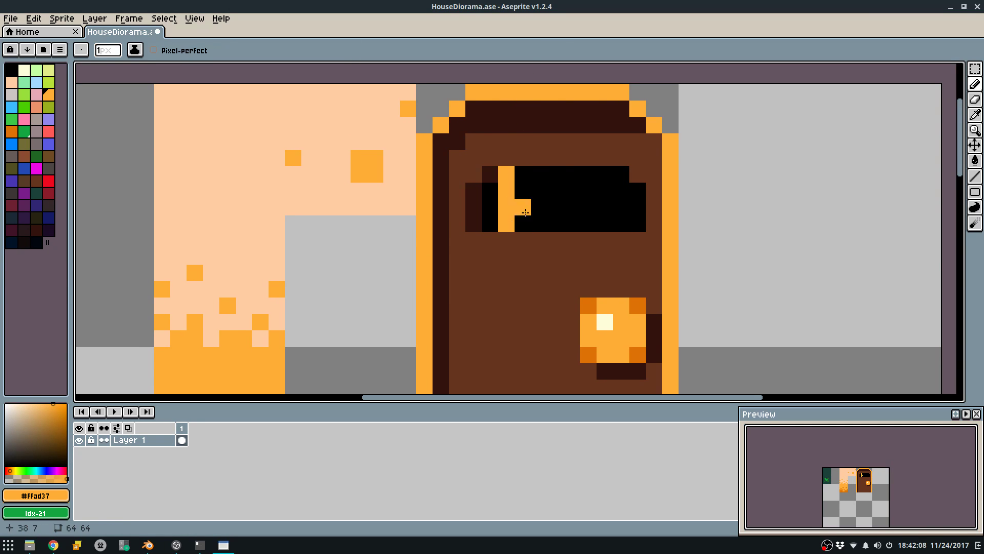
Try a pair of orange #ffad37 vertical bars spaced across the door window and undo them.
drag(603, 224, 595, 170)
key(ctrl+z)
key(ctrl+z)
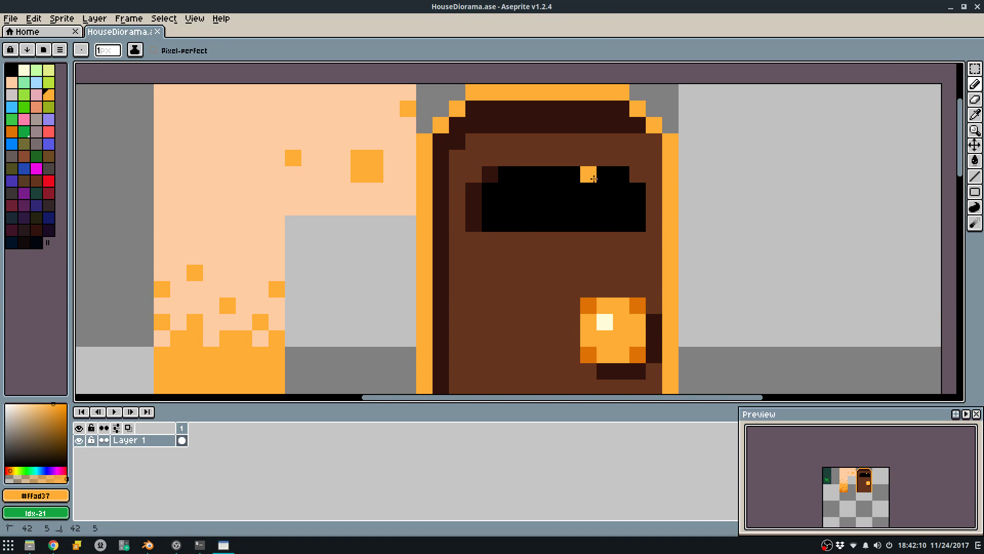
key(ctrl+z)
drag(522, 226, 520, 186)
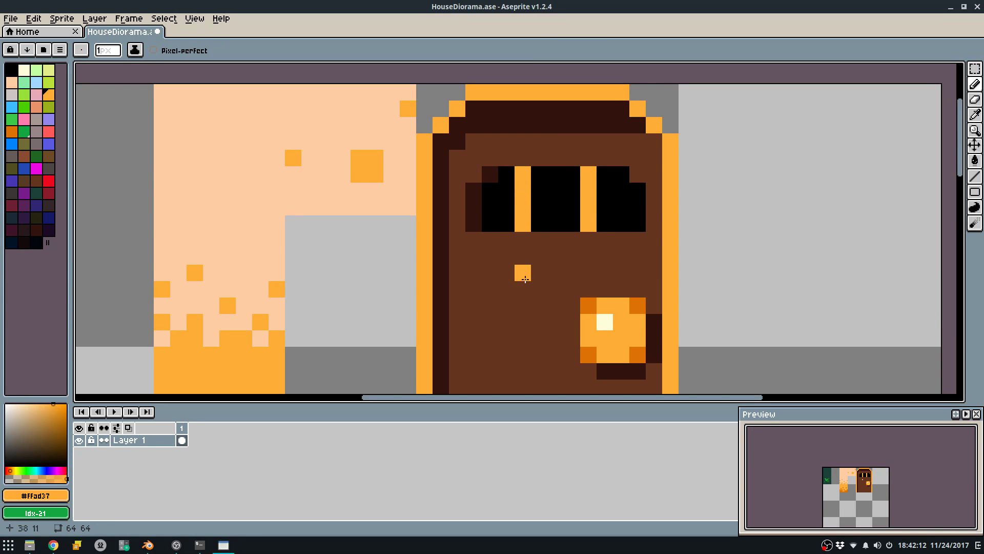
scroll(521, 279, down, 4)
key(ctrl+z)
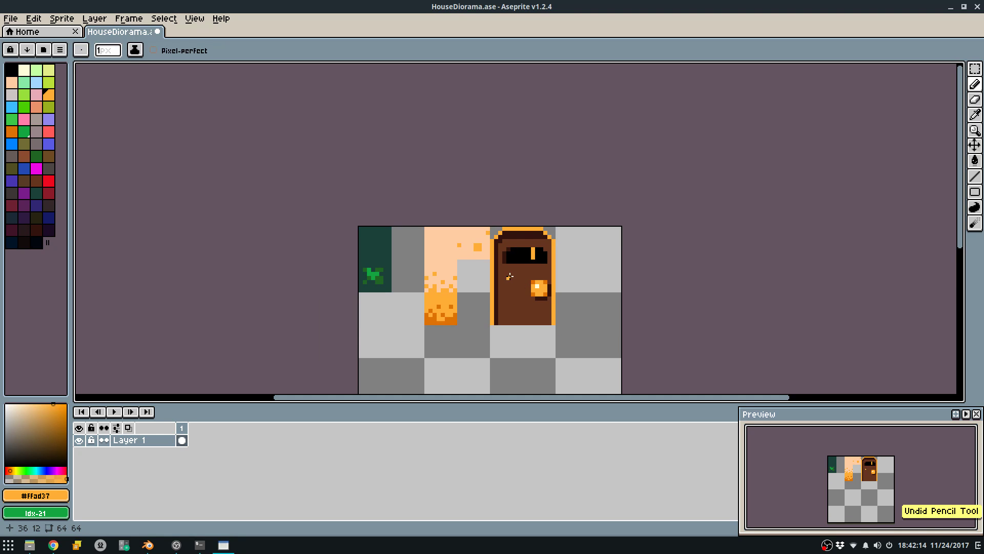
scroll(509, 277, up, 4)
scroll(487, 241, down, 2)
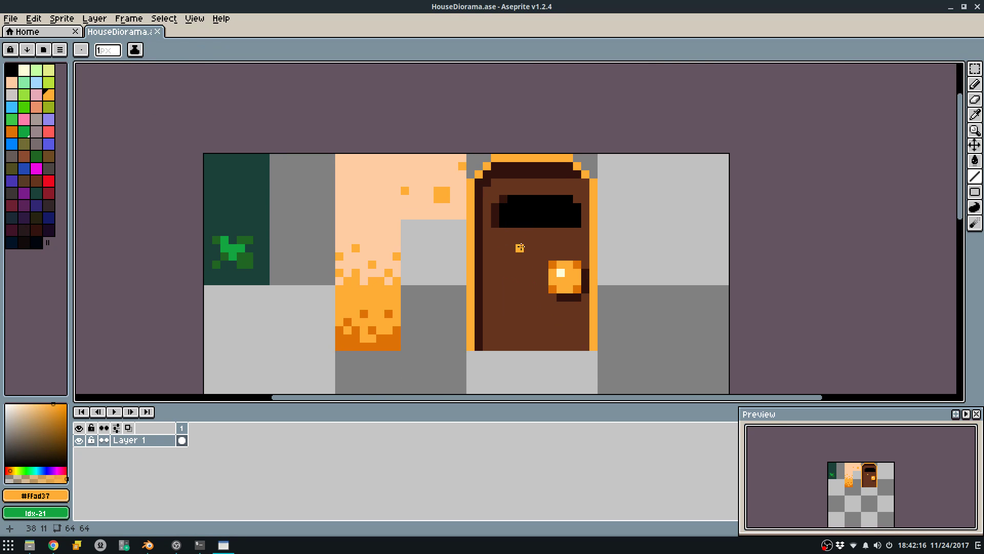
Draw a one-pixel threshold along the door's bottom in grey palette index 22 and darken both its ends with index 26.
scroll(501, 285, up, 2)
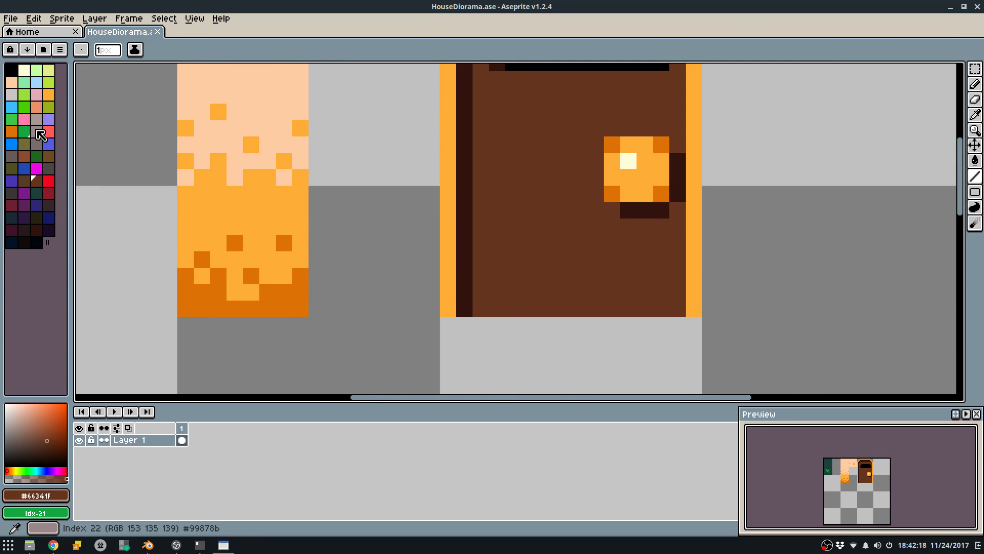
click(36, 119)
click(37, 134)
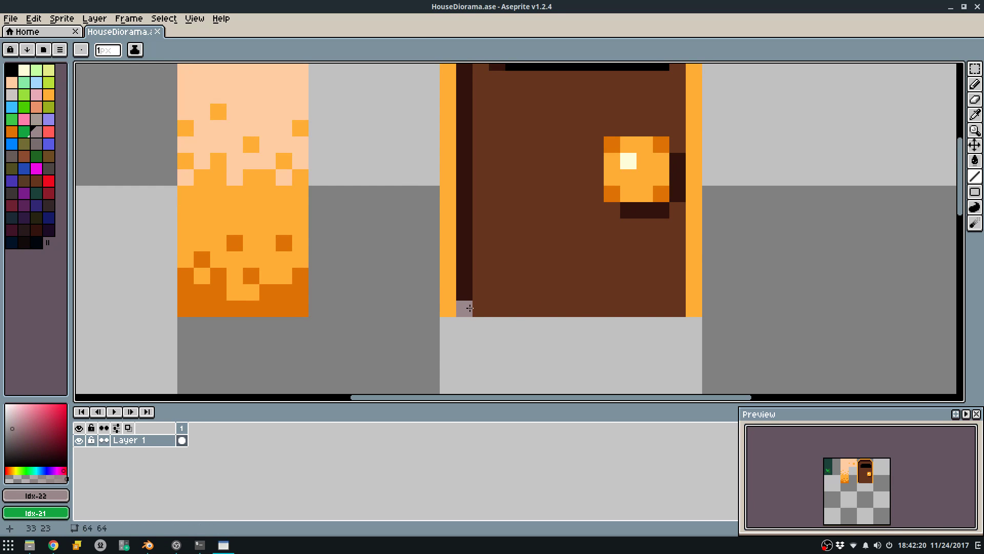
drag(466, 307, 677, 307)
alt+click(497, 307)
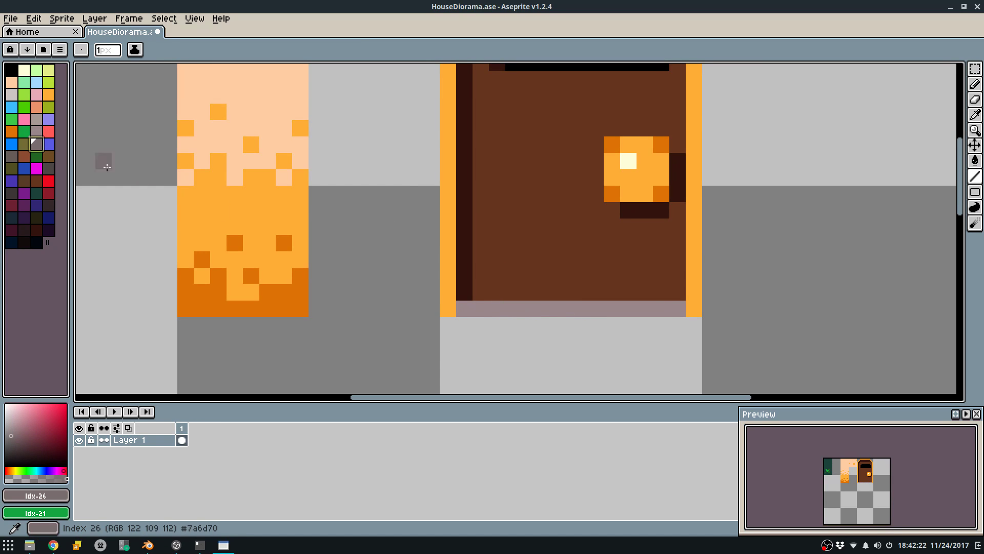
drag(465, 309, 477, 307)
drag(680, 309, 661, 309)
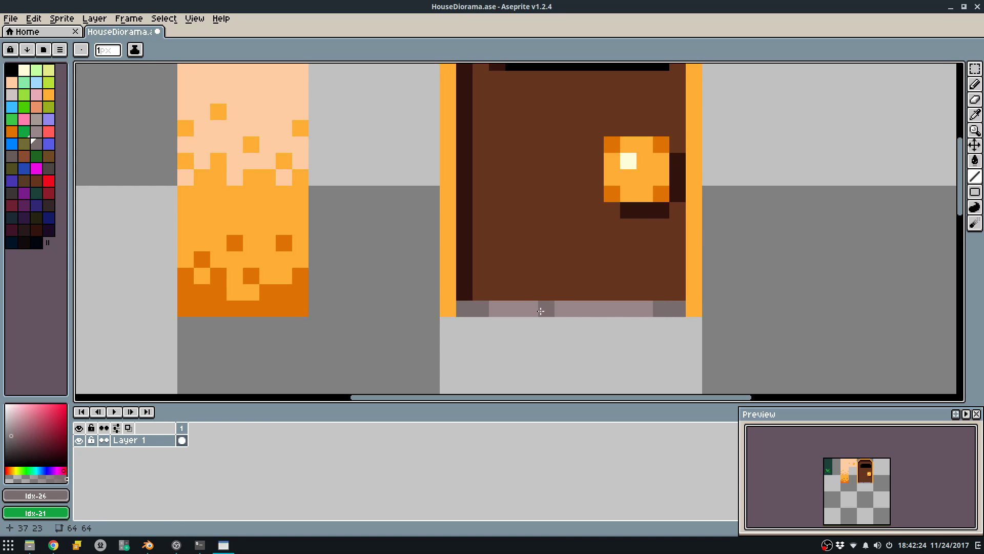
Export the sprite sheet, overwriting HouseDiorama.png.
key(ctrl+e)
click(497, 346)
click(457, 296)
Fill the transparent corners outside the door's arch with dark palette index 47.
scroll(462, 287, up, 2)
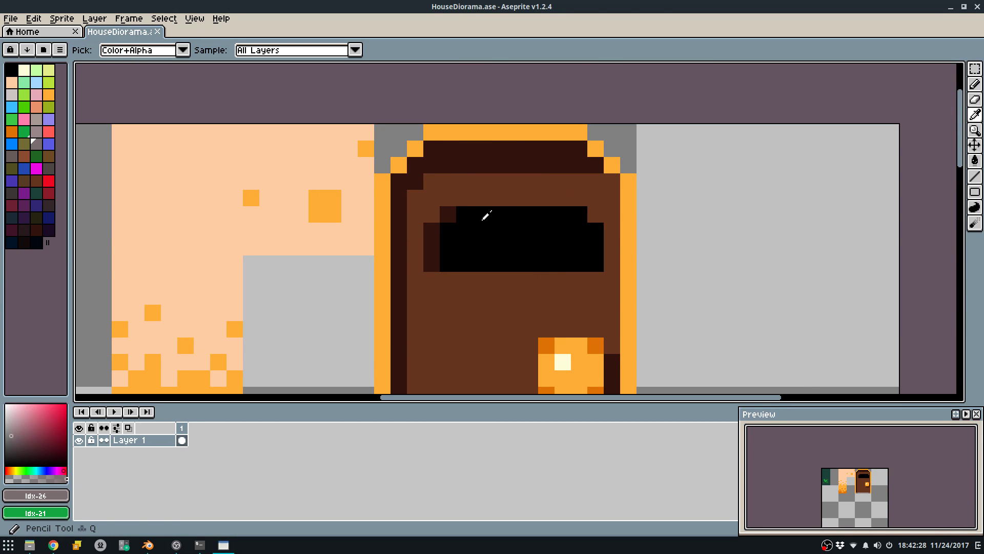
alt+click(447, 214)
mouse_move(382, 169)
mouse_down()
mouse_move(382, 146)
mouse_move(415, 129)
mouse_up()
drag(593, 130, 631, 130)
click(49, 205)
key(g)
click(628, 147)
click(408, 138)
Export the updated sprite sheet over HouseDiorama.png and switch to Blender.
key(ctrl+e)
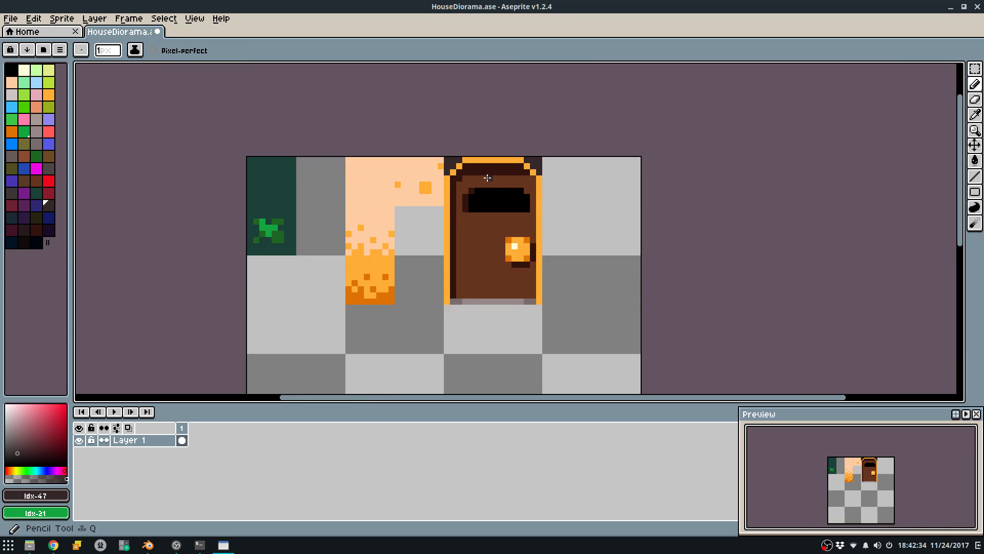
click(505, 346)
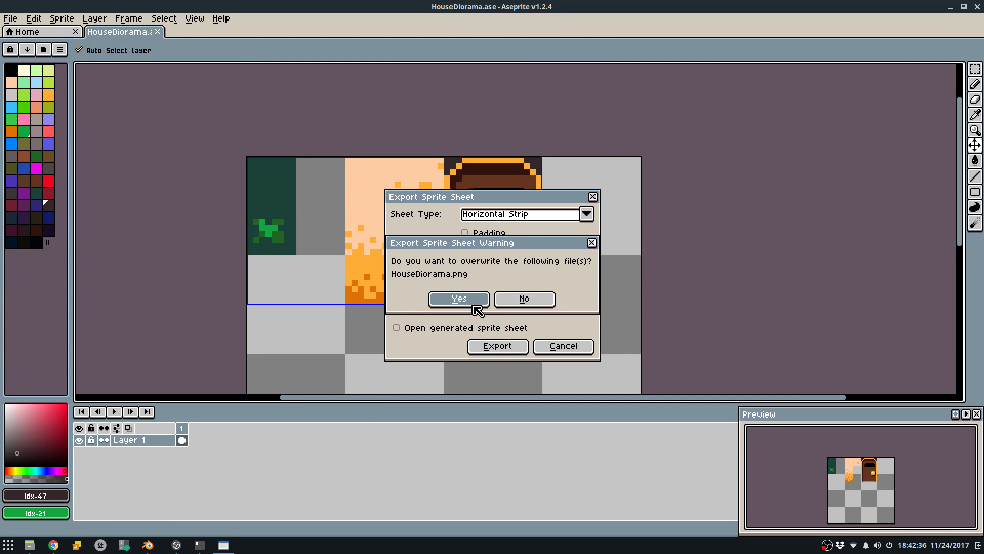
click(470, 299)
key(alt+Tab)
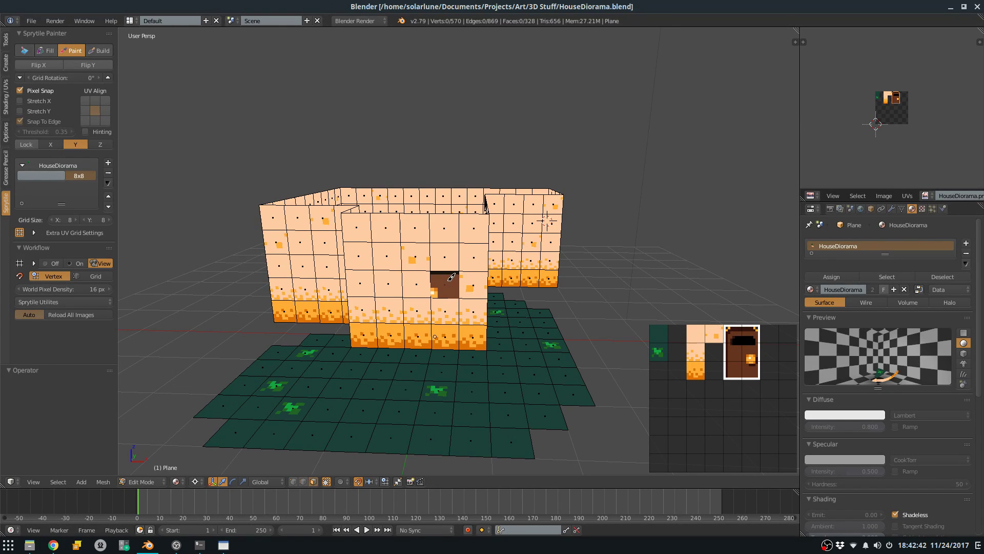
Try to paint selected door tiles onto the front wall's lower faces with Sprytile's Paint mode.
click(730, 371)
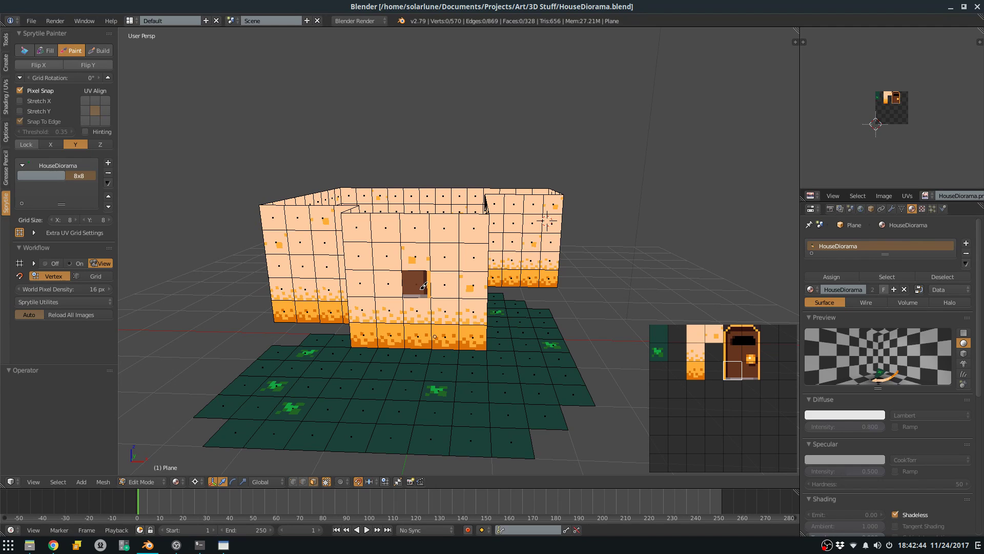
click(422, 336)
middle_drag(462, 407, 544, 389)
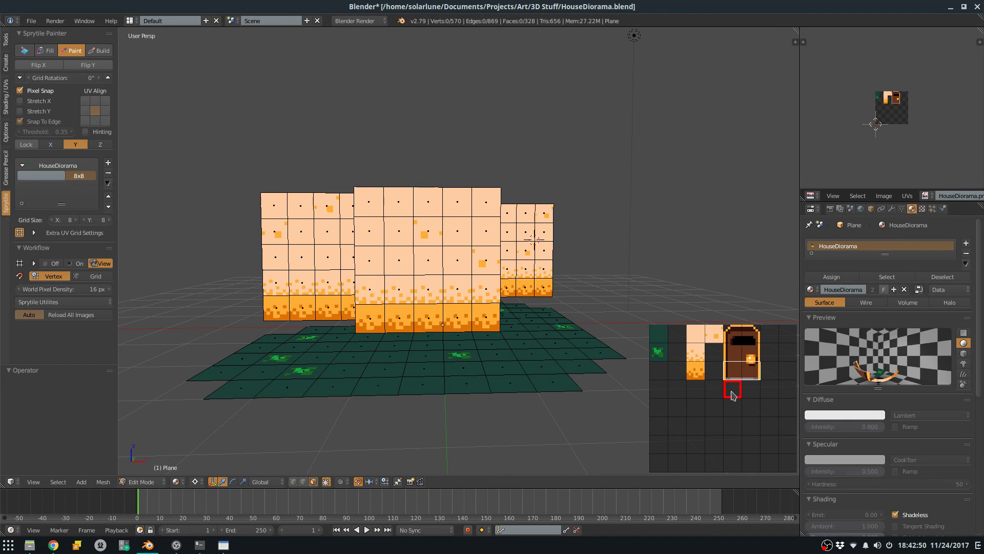
click(736, 368)
key(ctrl+s)
click(458, 287)
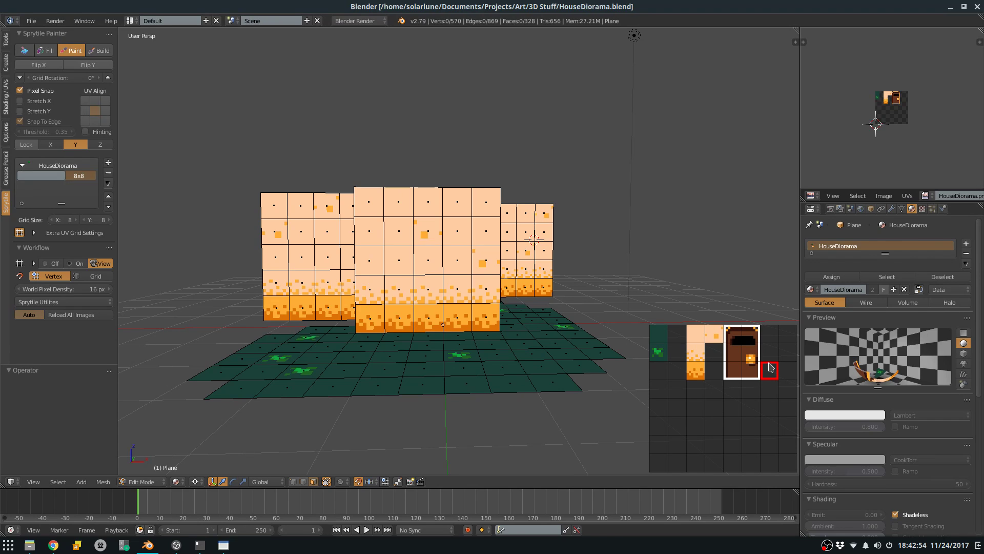
Try to build the whole door over the front wall's lower faces with Sprytile's Build mode and undo it.
click(46, 50)
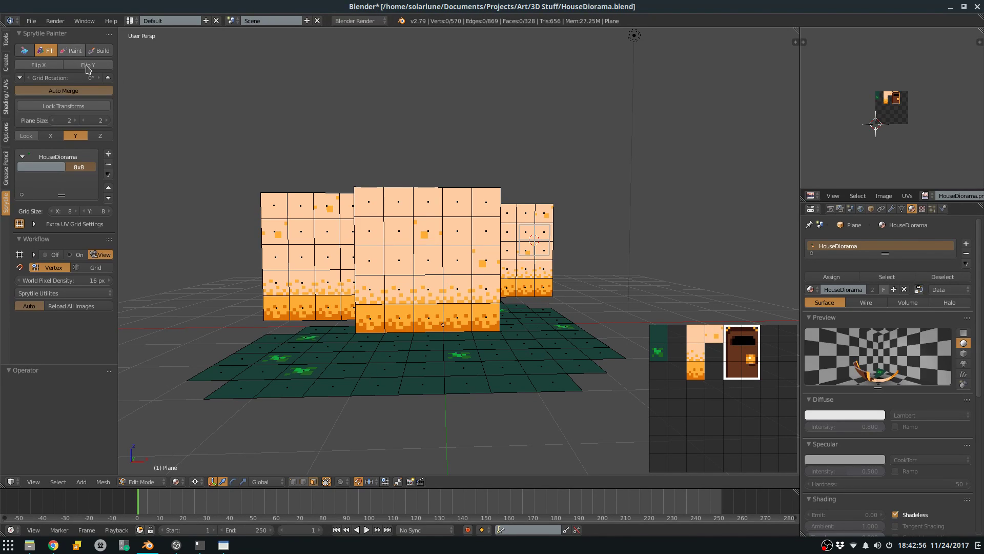
click(99, 51)
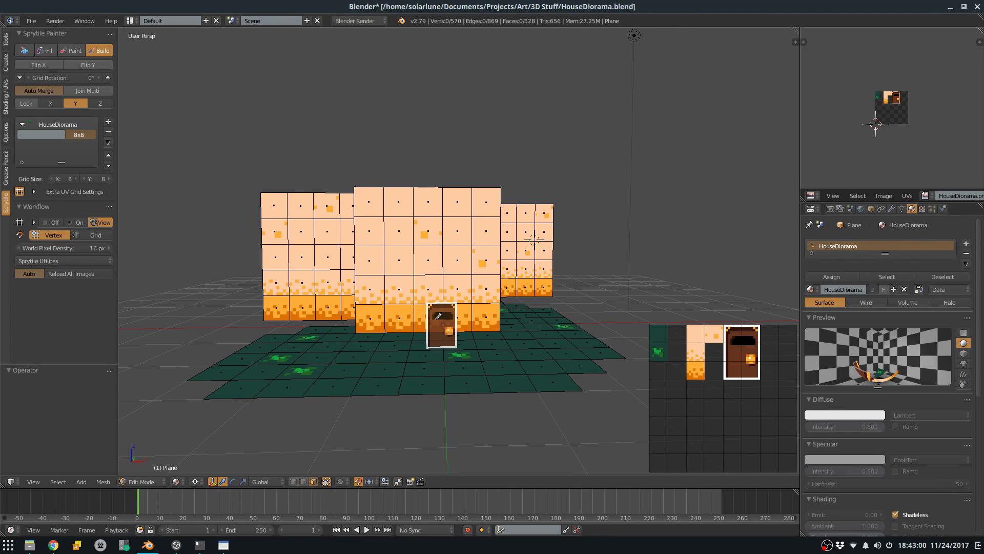
middle_drag(471, 353, 482, 385)
click(420, 301)
key(ctrl+z)
key(ctrl+z)
key(Escape)
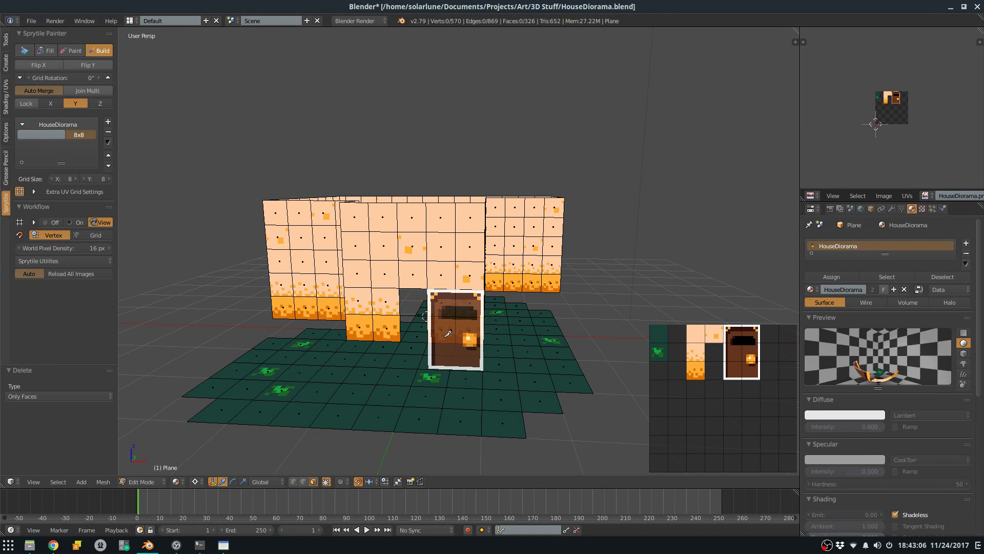
click(97, 52)
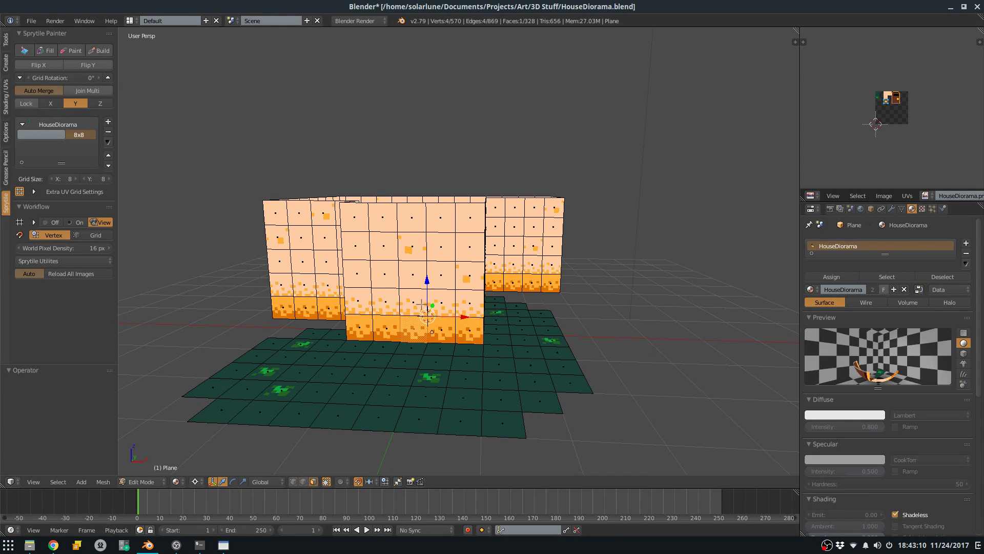
Delete the front wall's faces for a doorway two tiles wide and three high at ground level, using the Faces option.
drag(422, 305, 432, 280)
key(x)
click(444, 327)
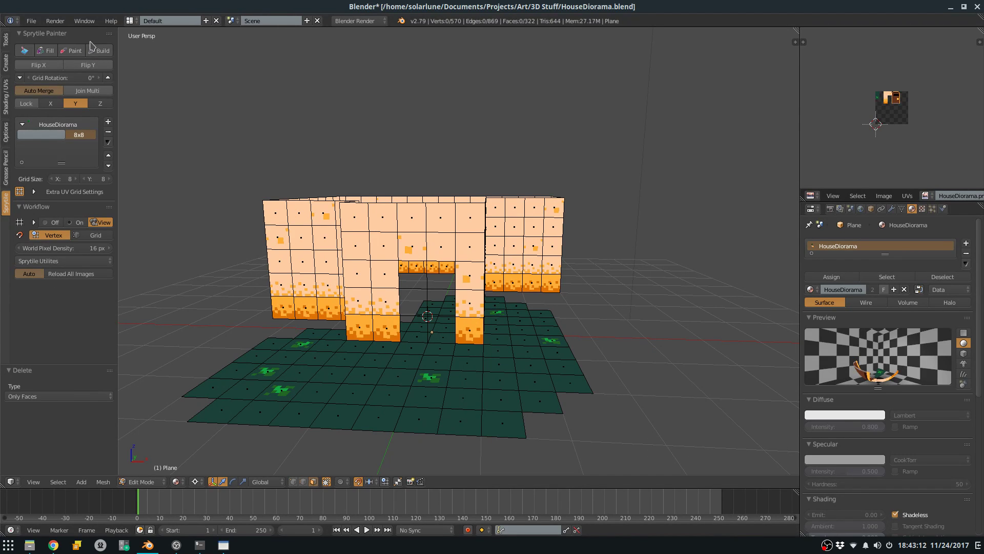
key(ctrl+z)
key(x)
click(383, 232)
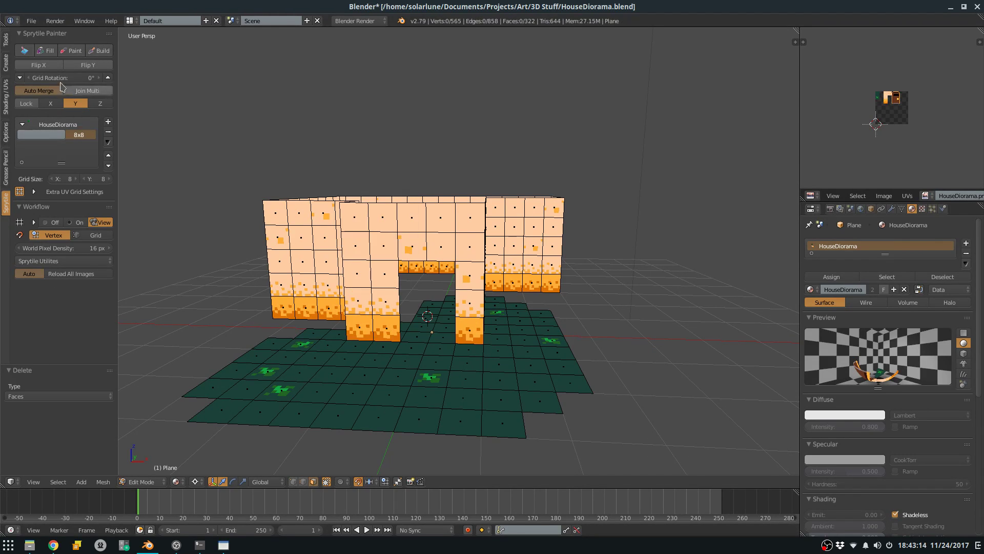
Build the two-by-three-tile door into the doorway opening with Sprytile's Build mode, leaving the mesh deselected.
click(92, 51)
click(427, 302)
key(a)
key(a)
middle_drag(577, 271, 606, 277)
key(ctrl+z)
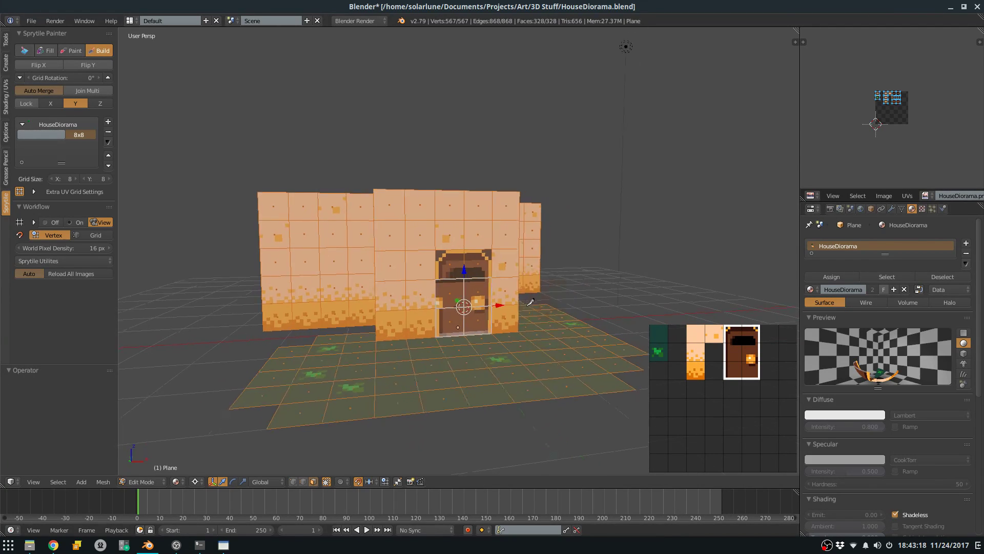
middle_drag(545, 294, 527, 303)
key(ctrl+z)
scroll(528, 305, up, 1)
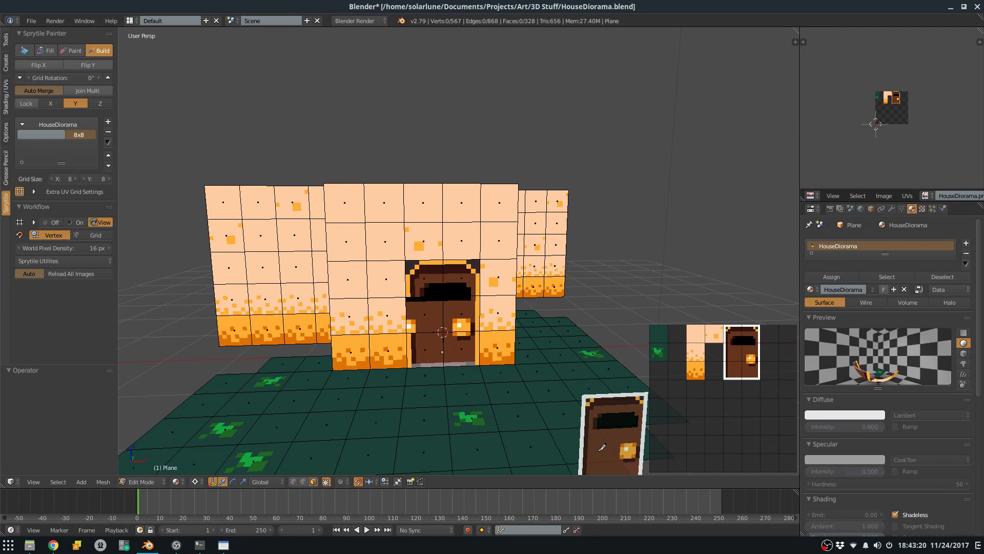
scroll(461, 433, up, 3)
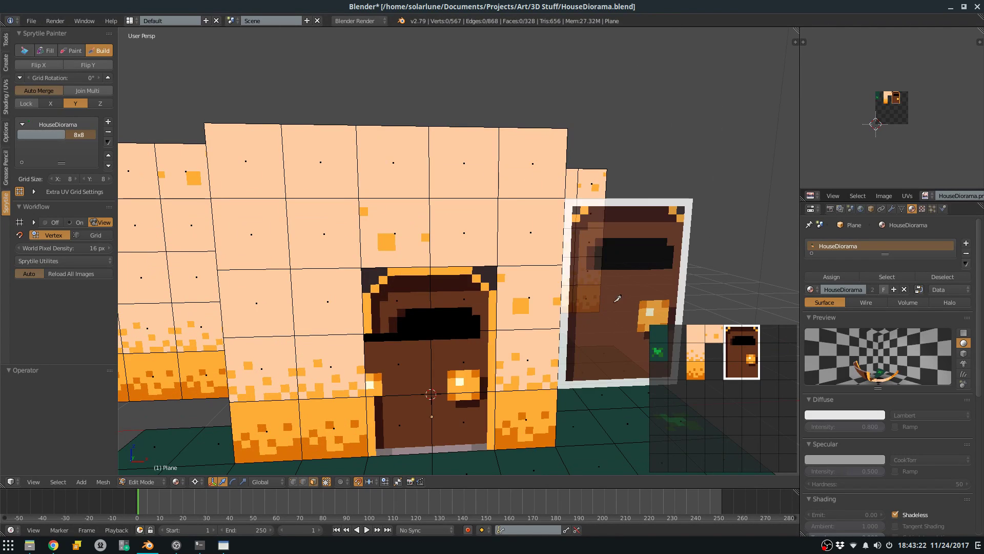
Undo the door built into the front wall's doorway and pick the door's middle-left tile for Sprytile's Build mode.
key(ctrl+z)
click(367, 395)
right_click(418, 363)
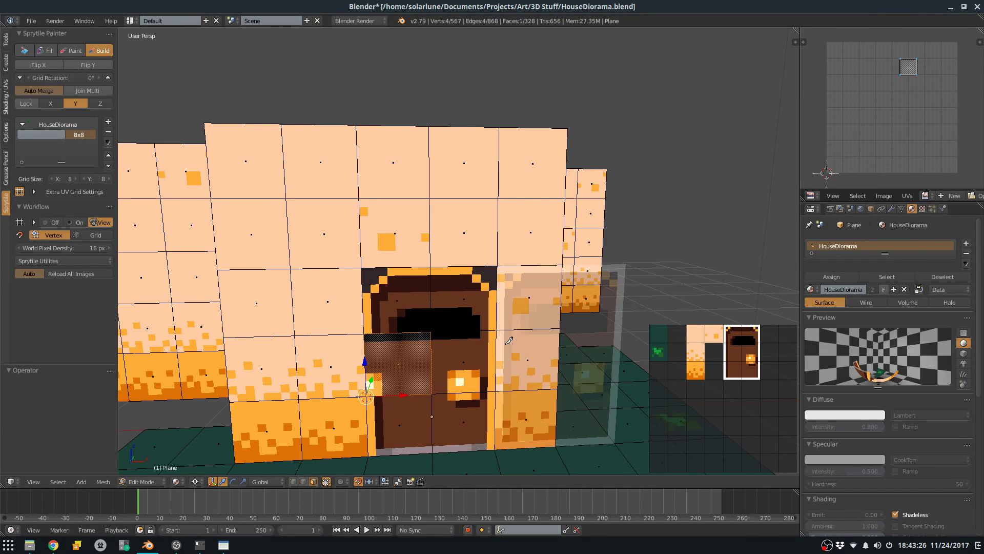
click(733, 352)
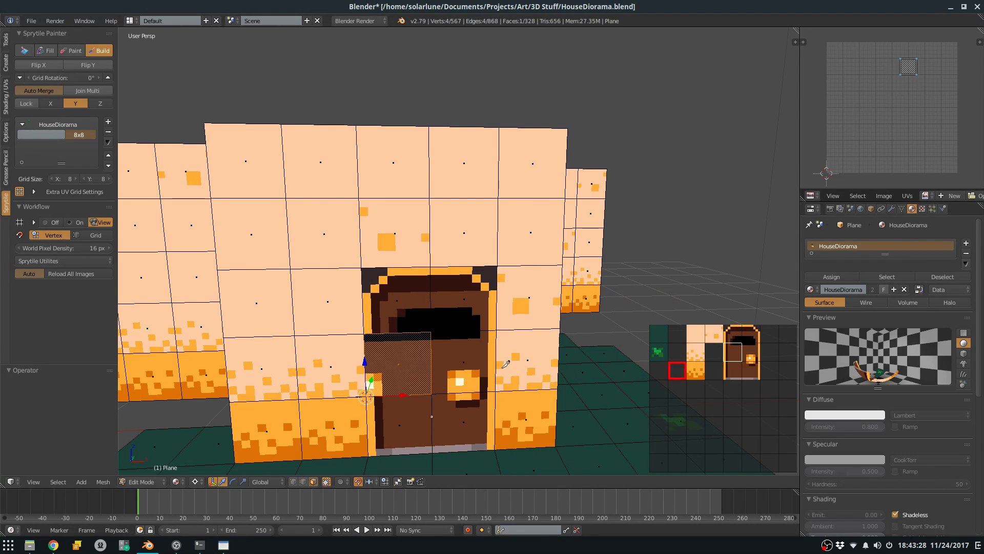
key(a)
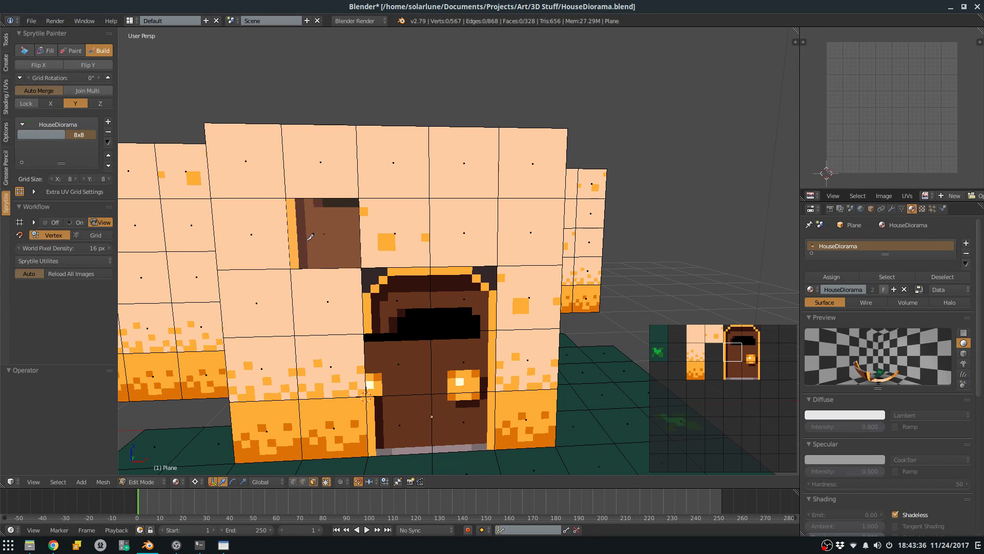
key(ctrl+z)
Rebuild the door in the doorway piece by piece: middle-left tile, middle-right tile, top tiles and bottom pair.
click(425, 390)
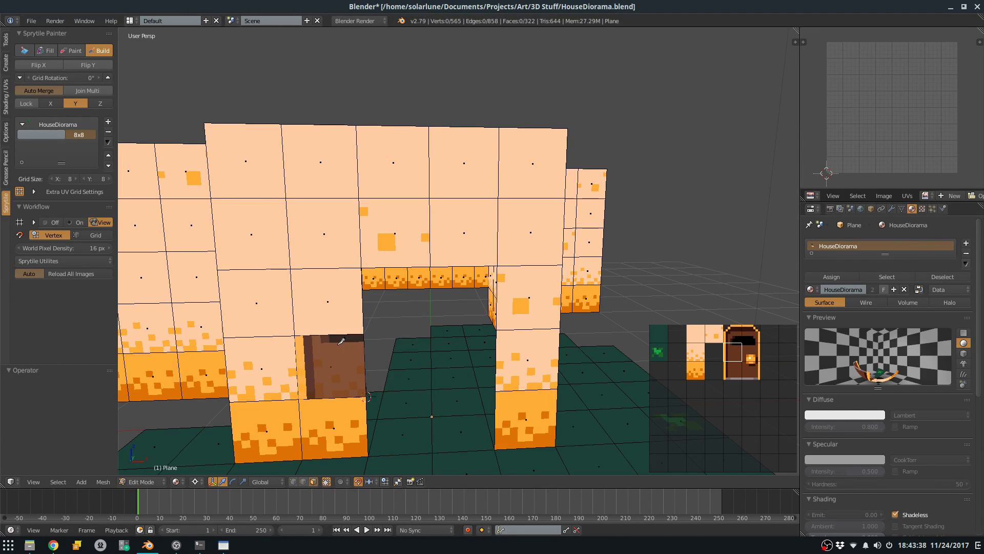
click(751, 354)
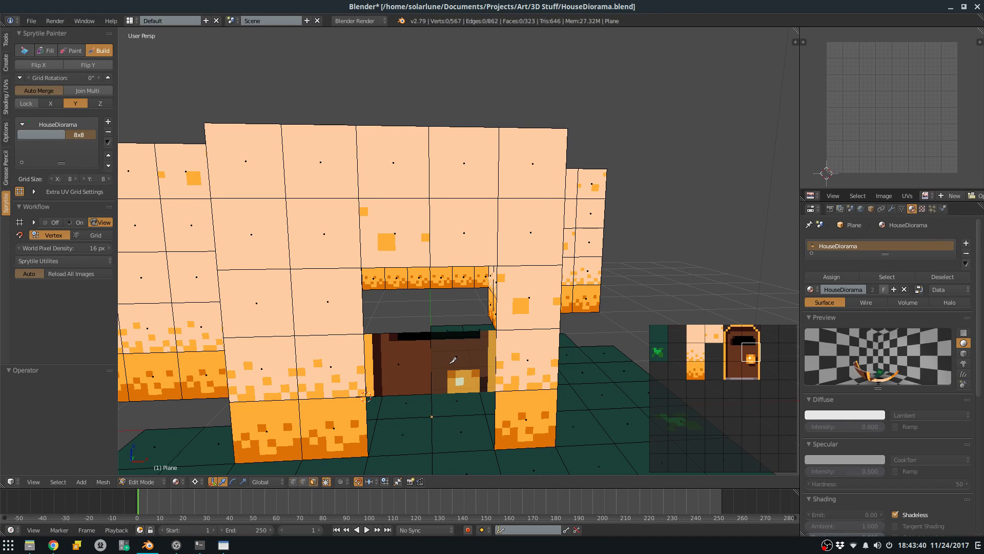
click(463, 361)
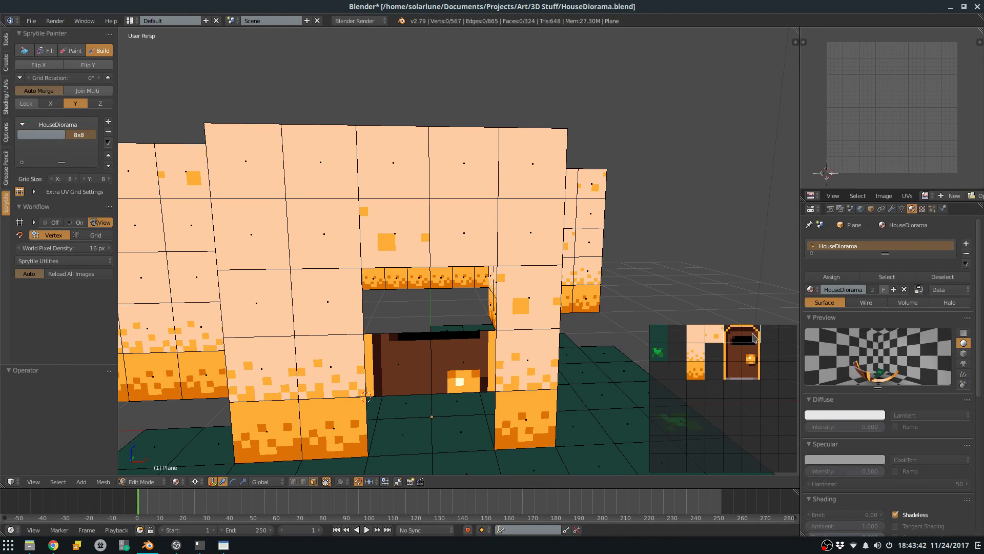
click(430, 300)
drag(730, 371, 750, 372)
click(404, 424)
Save HouseDiorama.blend and leave the whole mesh deselected.
scroll(553, 276, down, 5)
key(a)
key(ctrl+s)
click(554, 278)
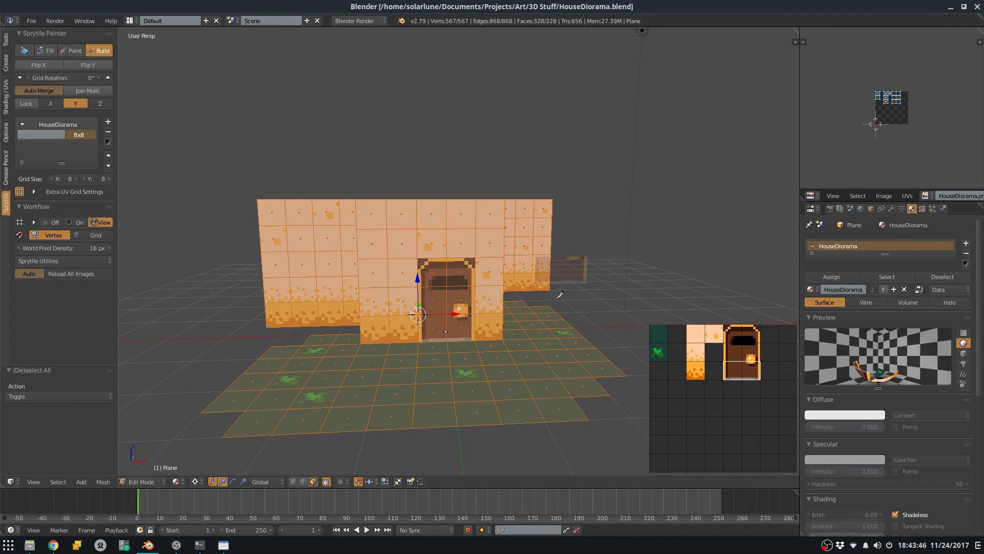
key(a)
scroll(527, 314, up, 2)
Switch to the HouseDiorama texture in Aseprite, showing the grid and turning off Snap to Grid.
key(alt+Tab)
key(m)
middle_drag(512, 231, 460, 233)
key(shift+s)
key(ctrl+apostrophe)
scroll(503, 186, up, 1)
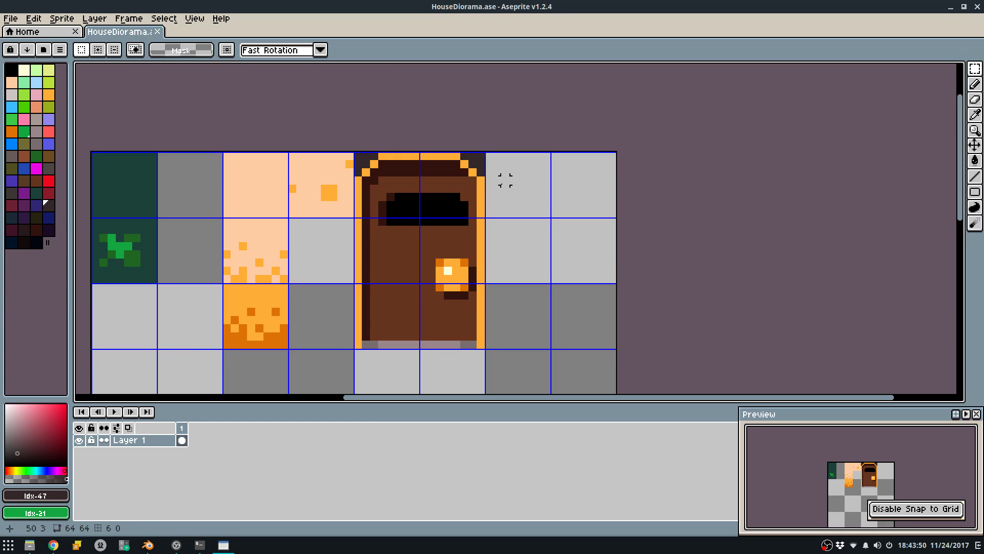
Draw an orange #ffad37 window frame with a two-pixel-high sill in the empty tiles beside the door using the Line tool.
scroll(489, 183, up, 2)
key(b)
alt+click(472, 193)
key(z)
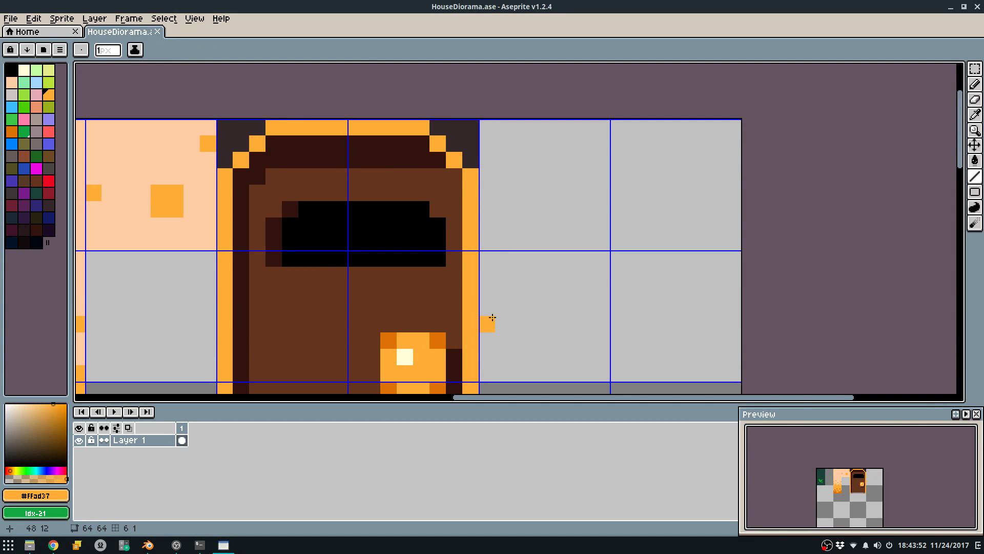
drag(489, 360, 733, 357)
drag(733, 373, 487, 373)
mouse_move(503, 341)
mouse_down()
mouse_move(503, 141)
mouse_move(708, 141)
mouse_move(716, 343)
mouse_up()
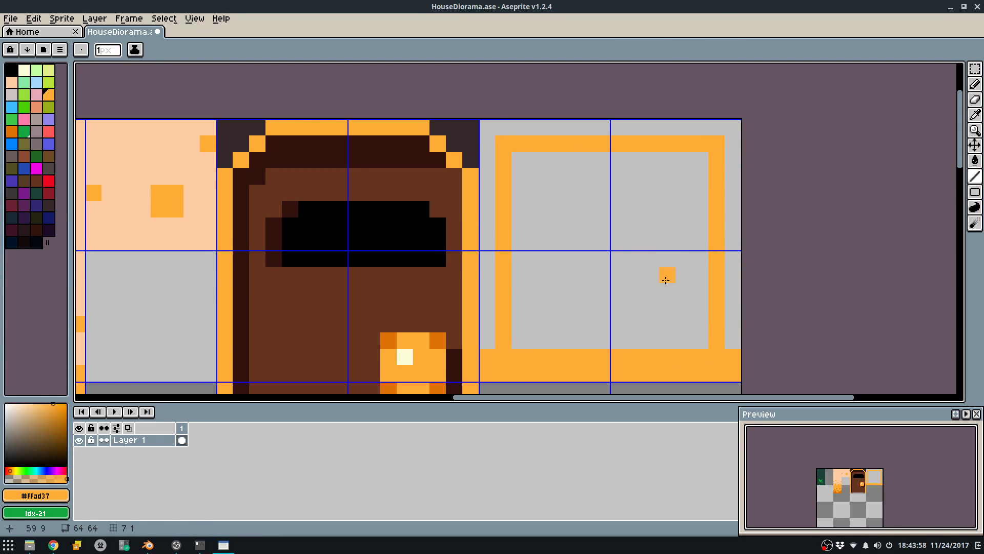
Fill the area around the window frame with dark #33282a and the window opening with black.
alt+click(452, 125)
key(g)
click(487, 323)
key(b)
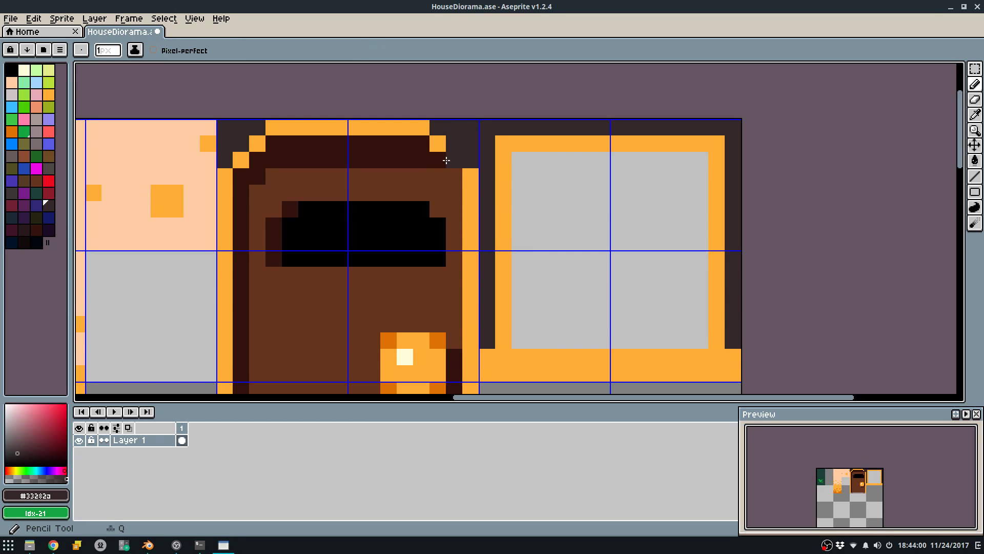
alt+click(421, 231)
key(g)
click(617, 222)
key(b)
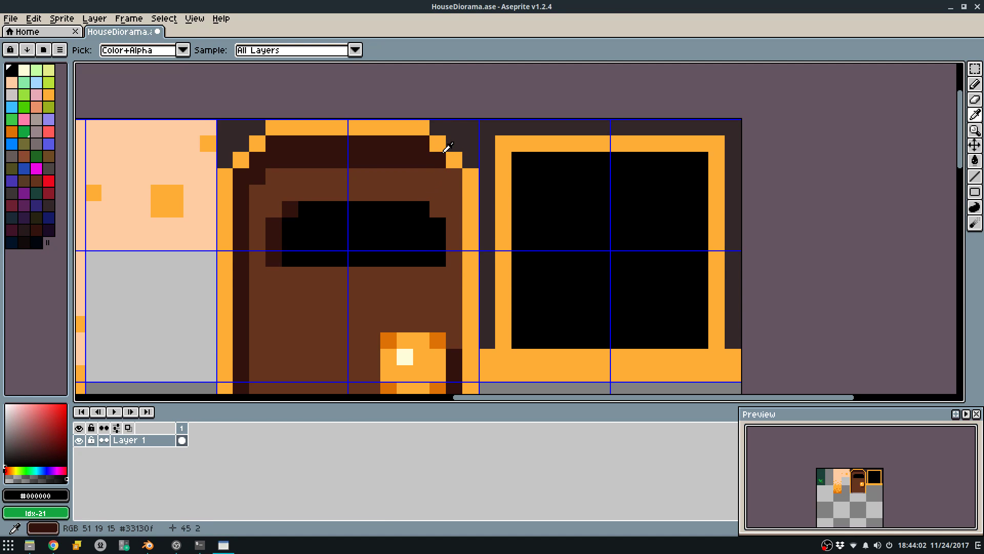
Round the window opening's two upper corners with orange pixels and place one #33282a pixel inside each corner.
alt+click(442, 148)
click(606, 226)
alt+click(507, 132)
alt+click(513, 140)
key(ctrl+z)
click(528, 166)
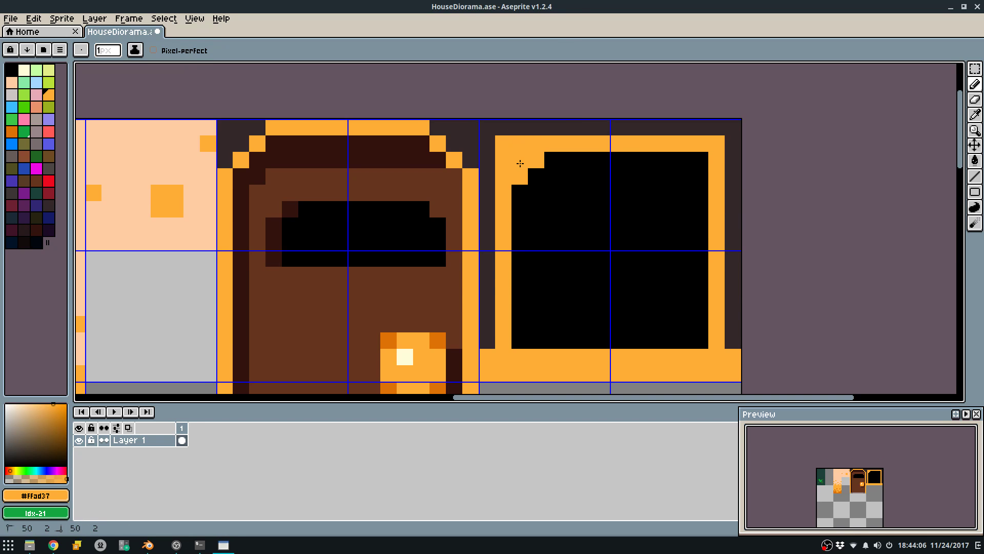
alt+click(501, 126)
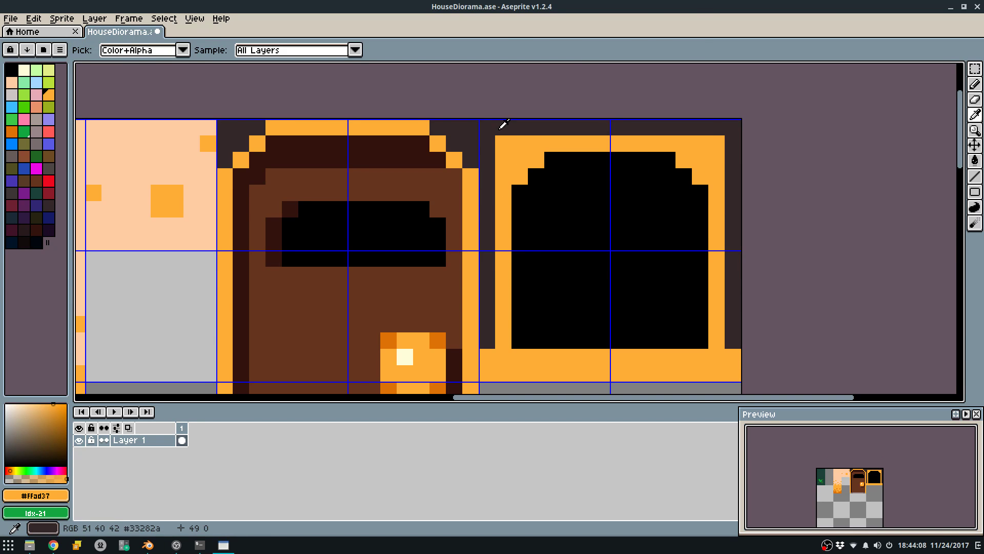
click(521, 145)
click(705, 161)
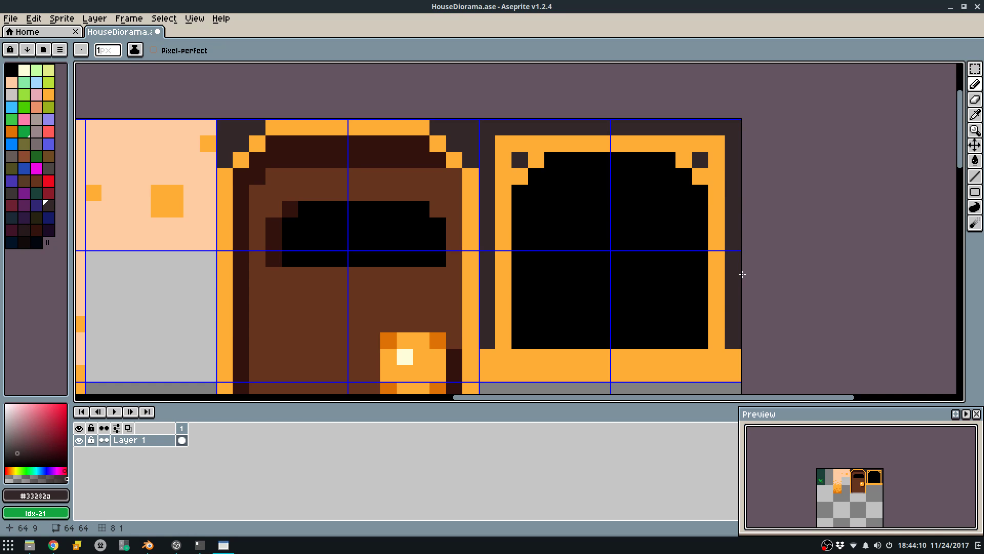
Shade the door frame's upper and lower corners with the darker orange, palette index 20.
middle_drag(741, 271, 721, 257)
alt+click(697, 245)
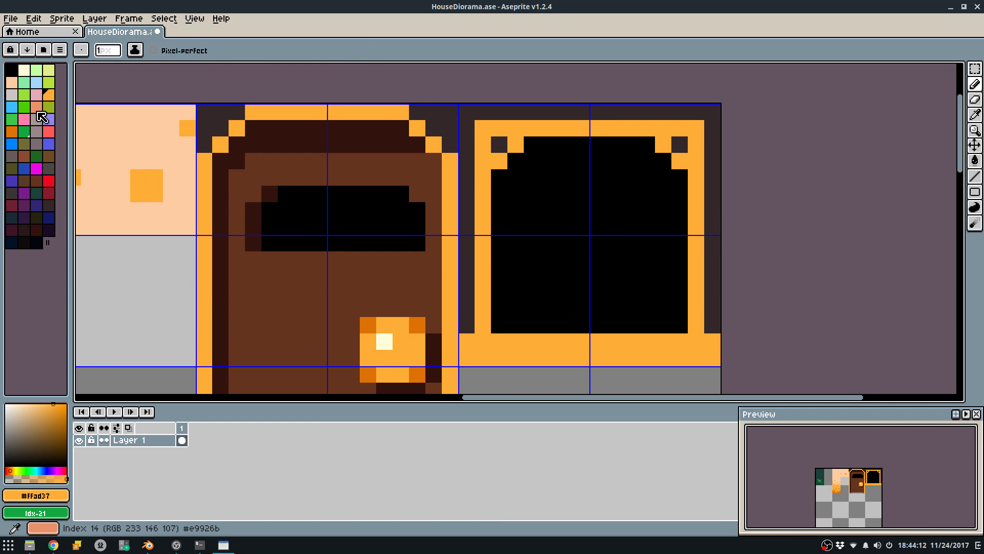
click(13, 132)
click(83, 138)
click(249, 117)
key(ctrl+z)
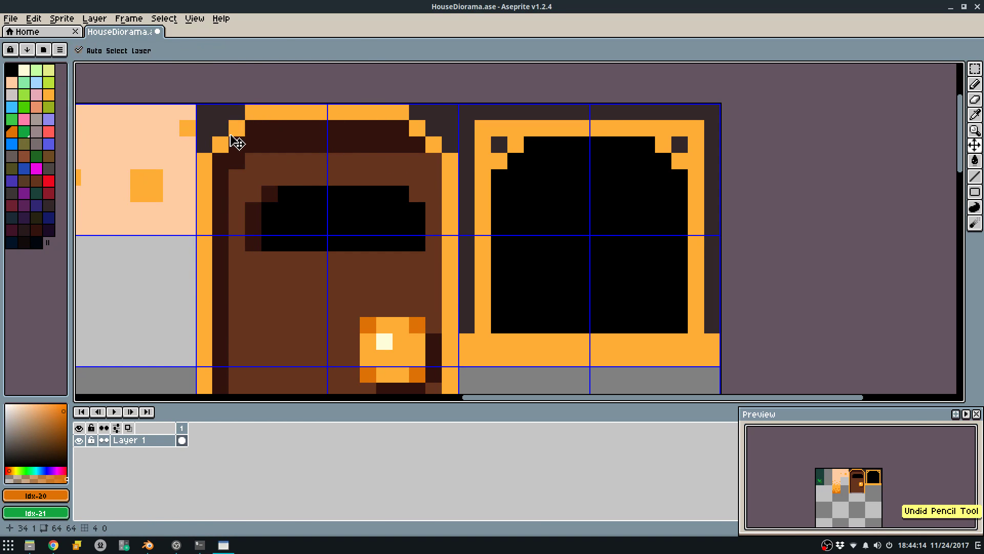
drag(234, 134, 211, 154)
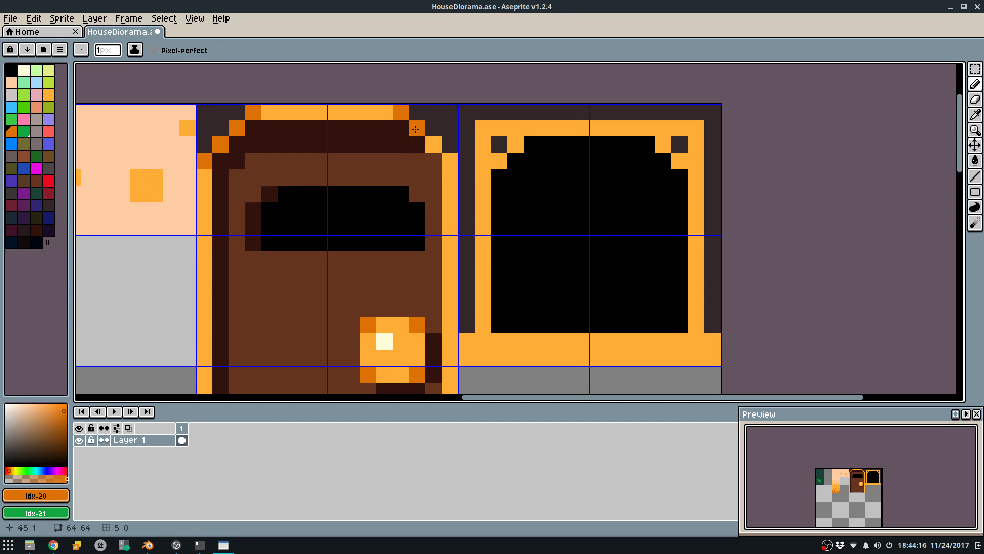
middle_drag(248, 288, 276, 96)
click(236, 284)
key(ctrl+z)
drag(480, 282, 479, 292)
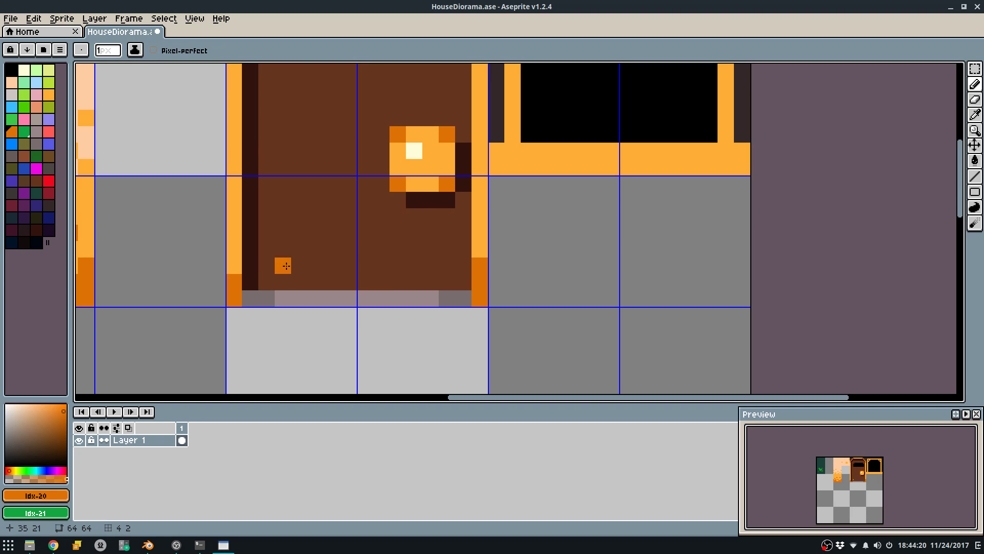
Extend the window's black opening and dark surround down one pixel row to thin the orange sill.
mouse_move(528, 150)
middle_down()
mouse_move(514, 182)
mouse_move(450, 211)
mouse_move(467, 262)
middle_up()
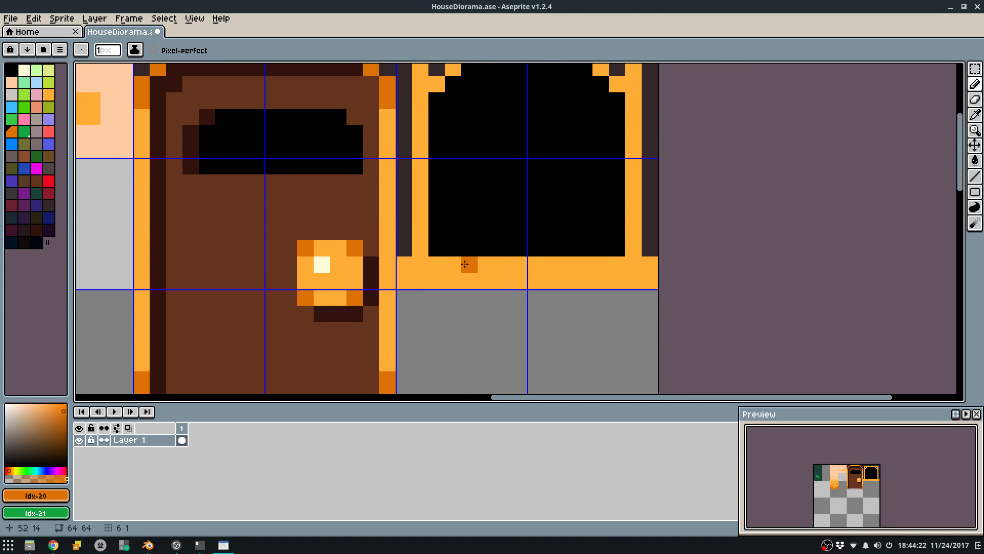
alt+click(408, 230)
click(405, 264)
alt+click(617, 246)
drag(617, 264, 461, 271)
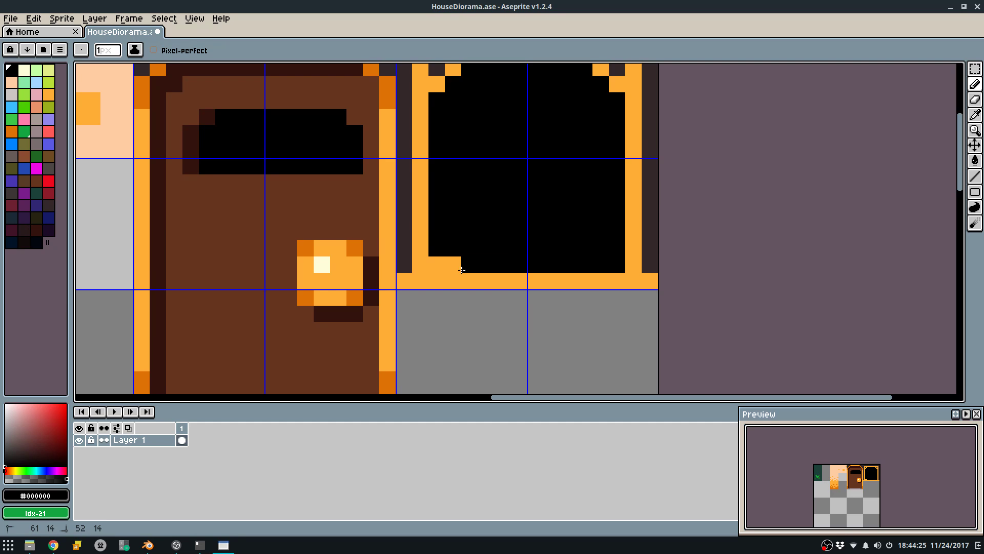
Shade the window frame's corners and the ends of its sill with the darker orange from the door frame.
alt+click(384, 377)
click(438, 264)
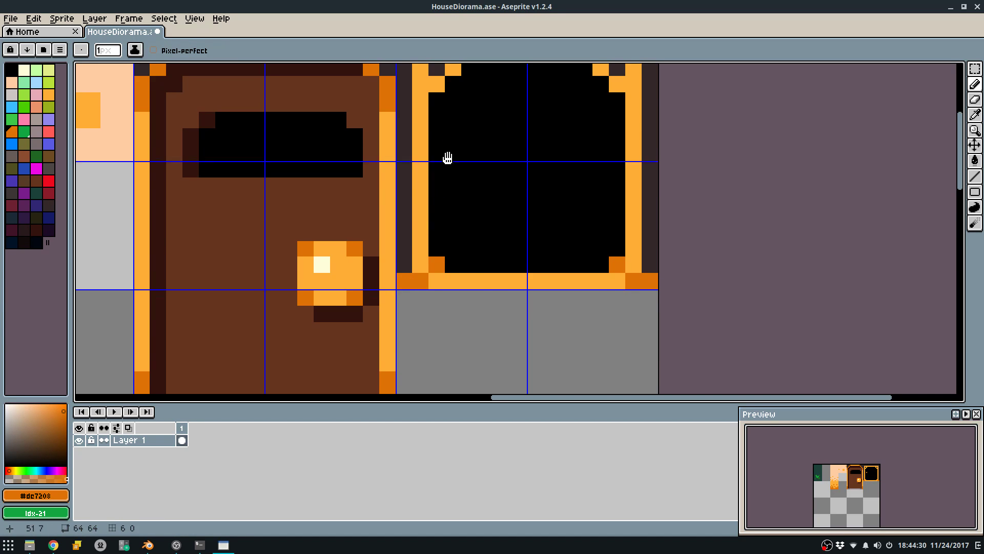
middle_drag(449, 154, 435, 231)
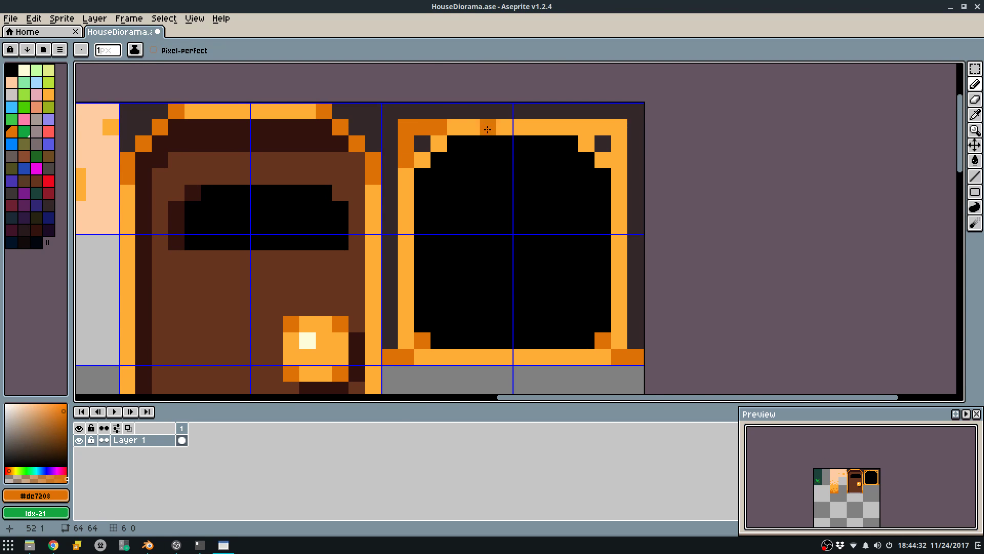
drag(585, 125, 619, 163)
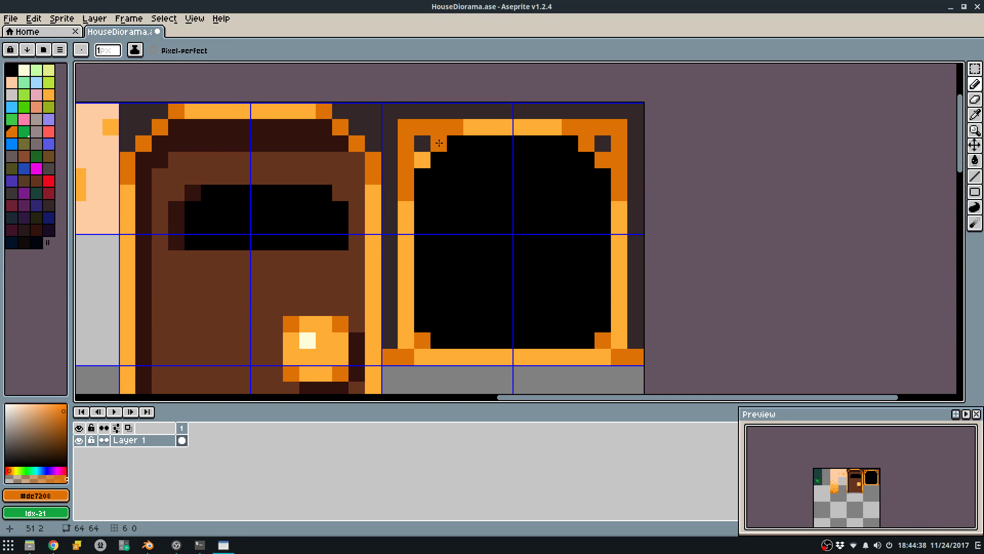
Export the texture with the new window.
scroll(434, 161, down, 1)
key(ctrl+e)
click(495, 346)
click(472, 299)
Move the window's upper part down two pixels to shorten the opening.
key(m)
scroll(408, 121, up, 1)
drag(404, 116, 606, 194)
key(Down)
key(Down)
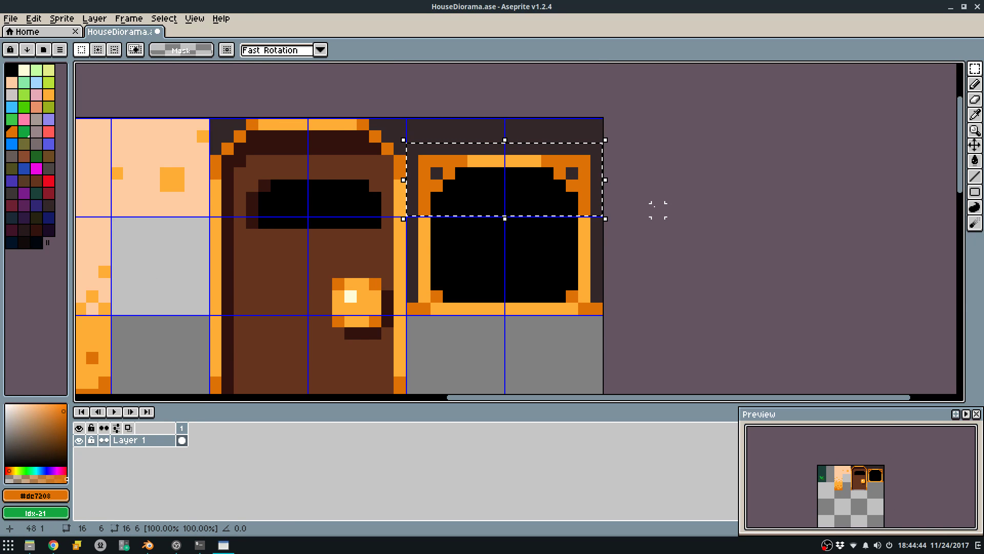
Select the whole shortened window, move it up two pixels and clear the selection.
key(ctrl+d)
drag(399, 148, 677, 323)
key(Up)
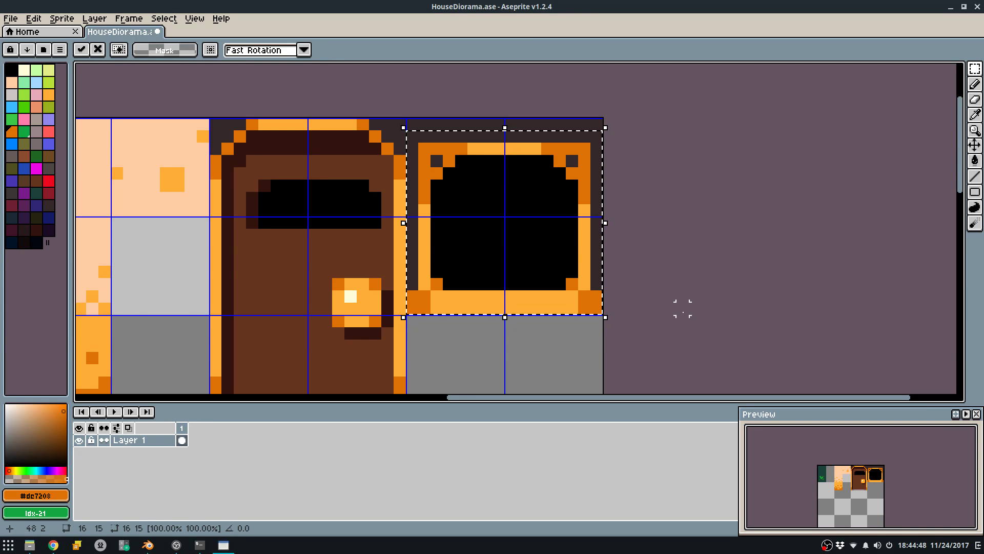
key(Up)
key(ctrl+d)
Fill the pixel row beneath the window sill with a dark colour and extend the darker orange at both sill ends.
key(i)
click(600, 296)
key(b)
mouse_move(601, 296)
mouse_down()
mouse_move(401, 294)
mouse_move(579, 296)
mouse_move(417, 321)
mouse_move(410, 310)
mouse_move(416, 294)
mouse_move(542, 292)
mouse_up()
key(ctrl+z)
key(z)
alt+click(416, 283)
alt+click(437, 284)
alt+click(582, 285)
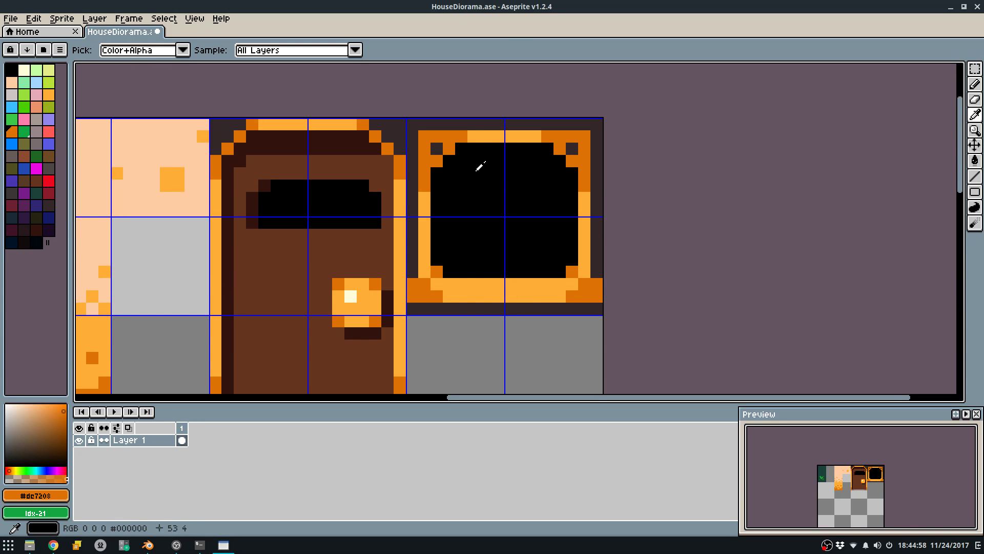
Add dark purple #1b0b26 shadow pixels around the door frame's and window's upper corners and along the row beneath the sill.
alt+click(495, 122)
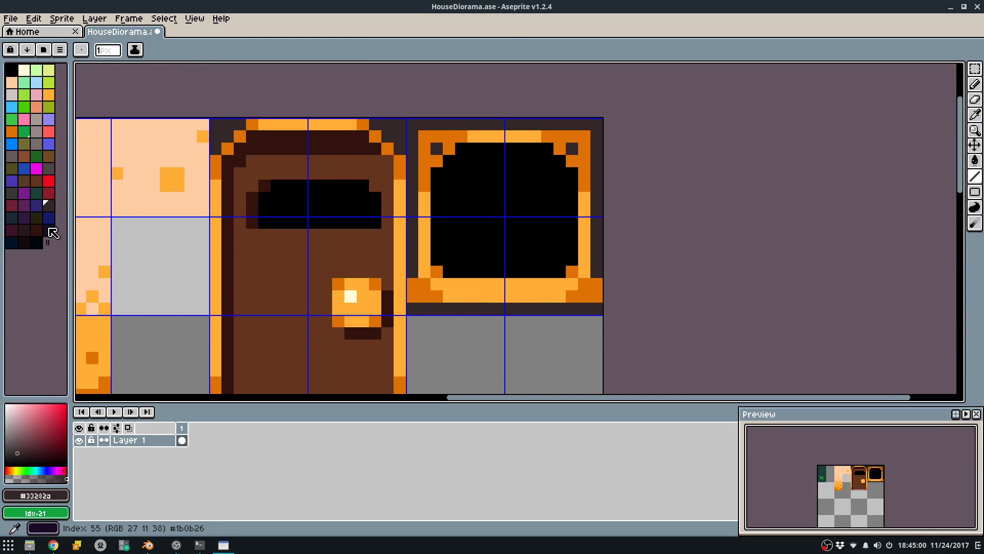
click(49, 232)
click(216, 149)
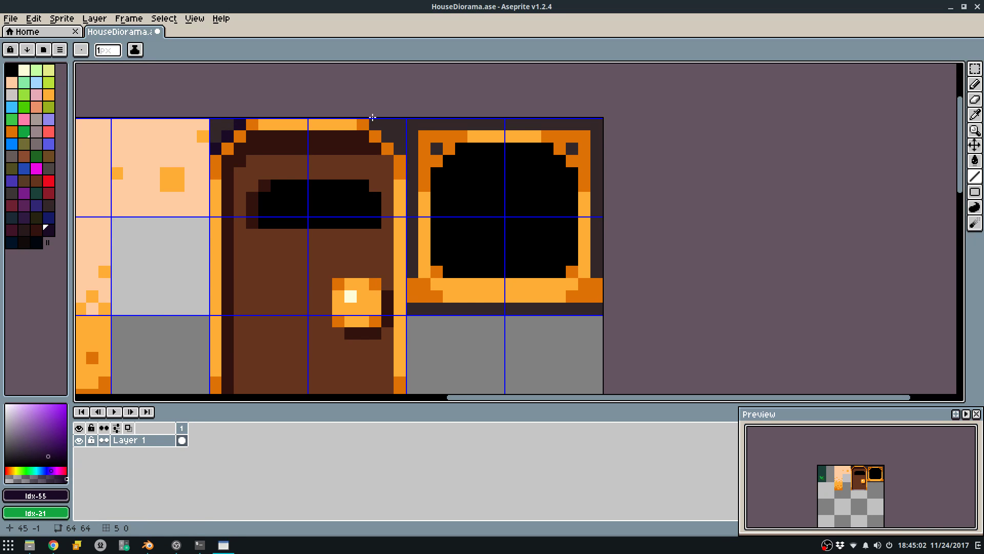
click(388, 137)
click(436, 149)
drag(600, 307, 392, 307)
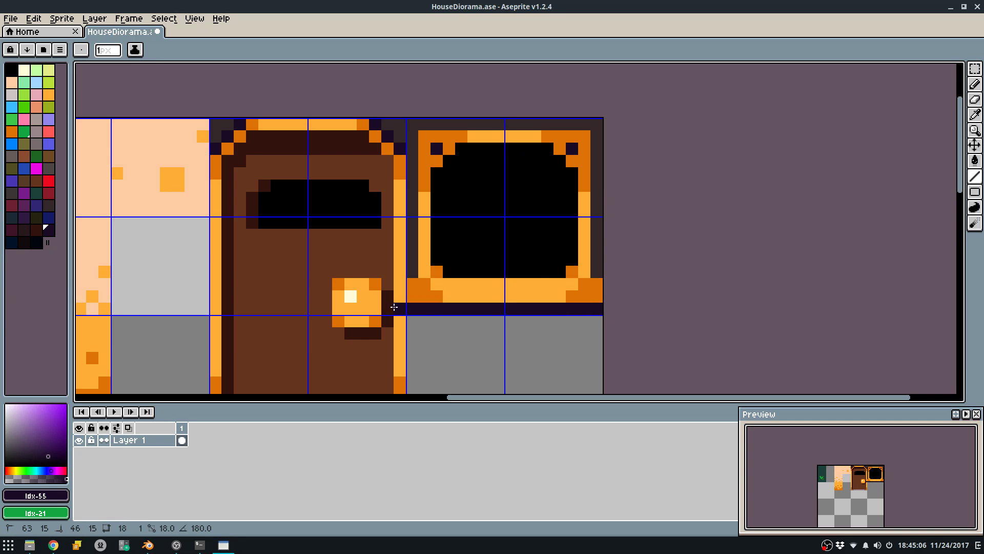
Save HouseDiorama.ase and export the texture with the added shadows.
scroll(508, 251, down, 2)
middle_drag(507, 258, 532, 249)
key(ctrl+s)
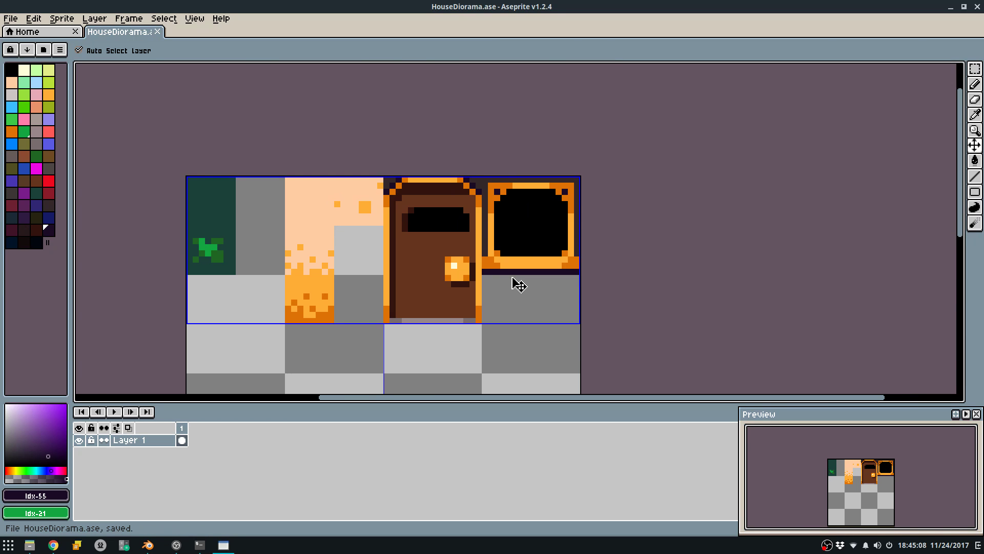
key(ctrl+e)
click(503, 345)
click(473, 300)
Draw a darker orange line along the lower pixel row of the window sill.
scroll(531, 267, up, 2)
alt+click(453, 263)
drag(456, 263, 610, 261)
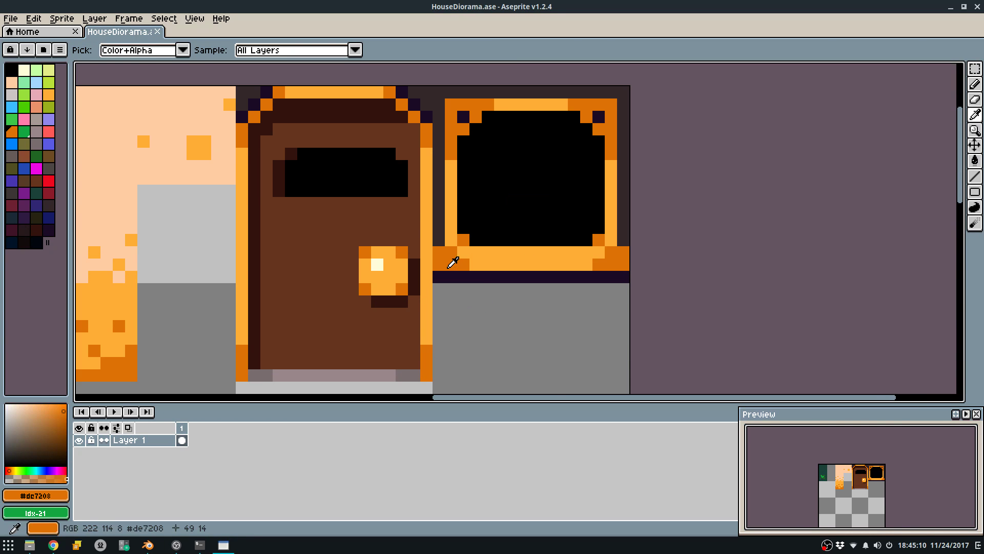
Save the sprite with the darkened sill and export the texture again.
scroll(610, 261, down, 2)
key(ctrl+s)
key(ctrl+e)
key(Return)
key(Return)
Switch back to Blender and set Sprytile to Paint mode for the front wall.
key(alt+Tab)
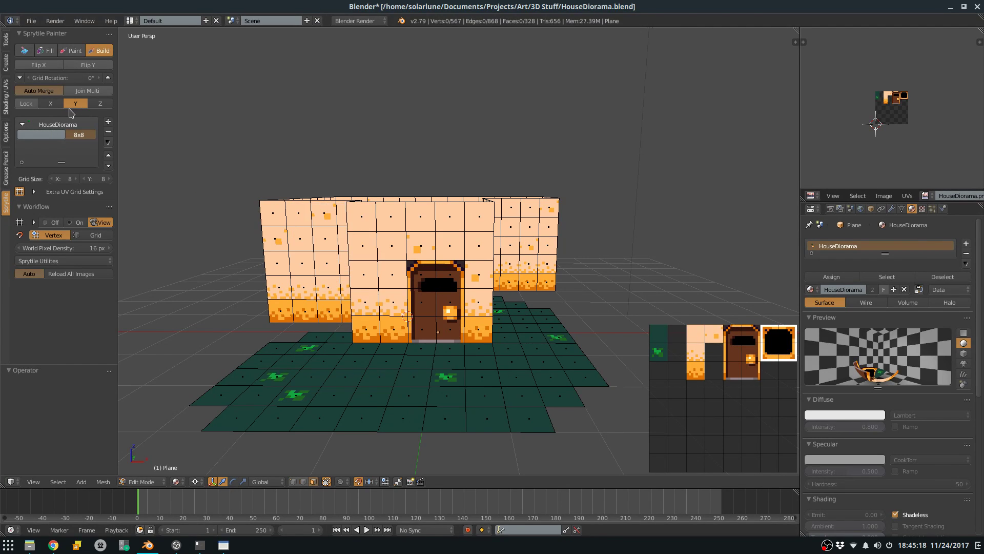
click(71, 50)
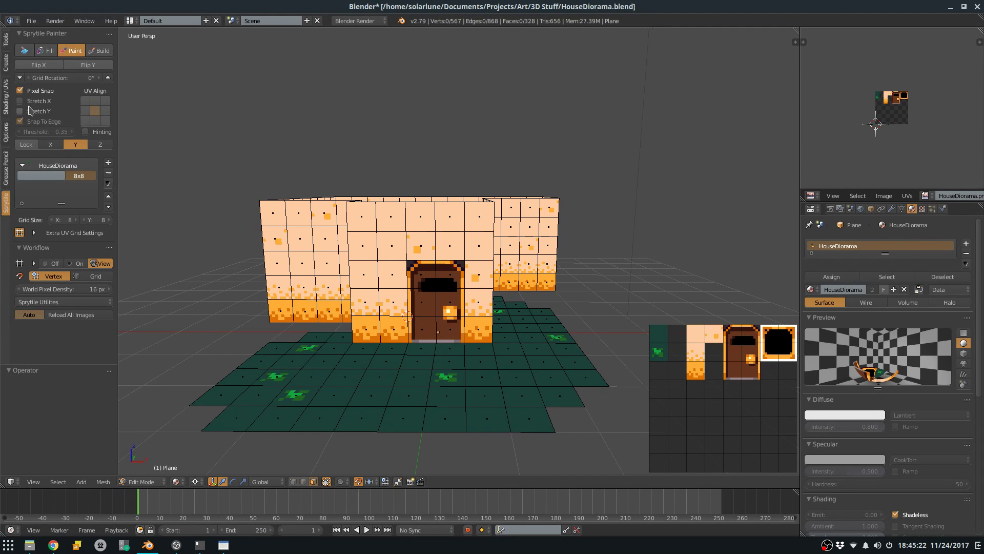
click(33, 92)
scroll(224, 295, up, 2)
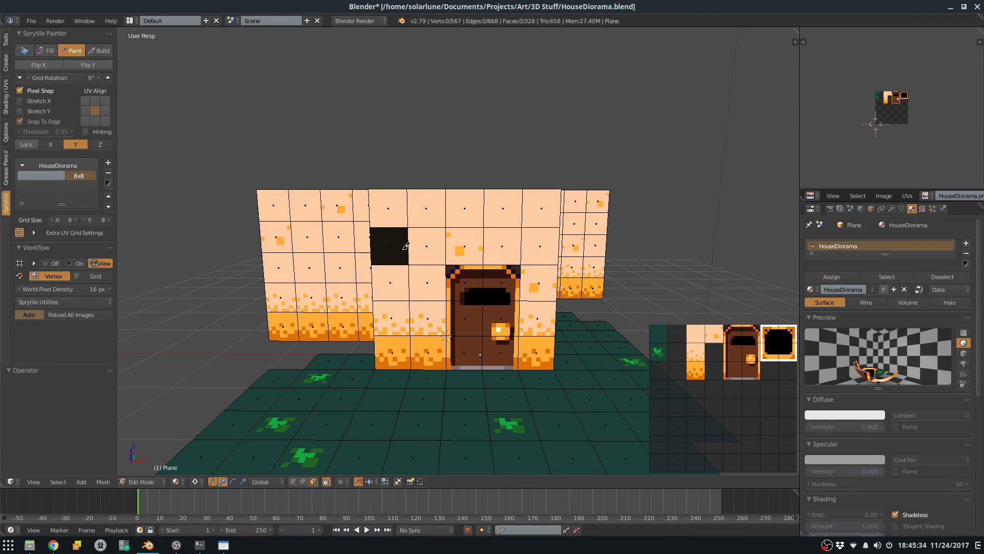
Delete the two-by-two block of front-wall faces beside the door.
right_click(405, 246)
shift+right_click(400, 276)
shift+right_click(451, 278)
right_click(401, 249)
shift+right_click(420, 248)
shift+right_click(401, 276)
shift+right_click(418, 276)
key(x)
click(416, 280)
Set Sprytile to Build mode and place the window tile in the opening beside the door.
click(99, 50)
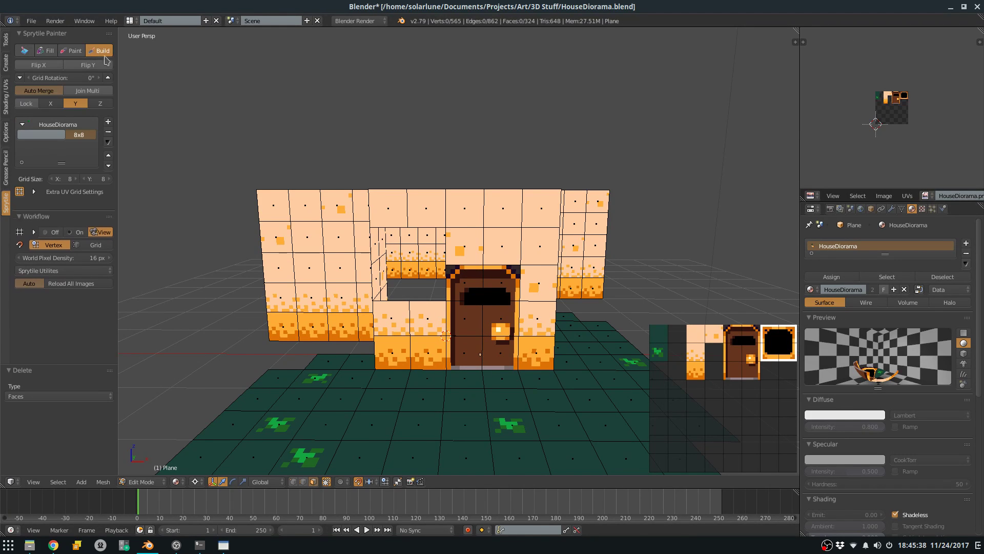
click(434, 291)
middle_drag(418, 354, 449, 385)
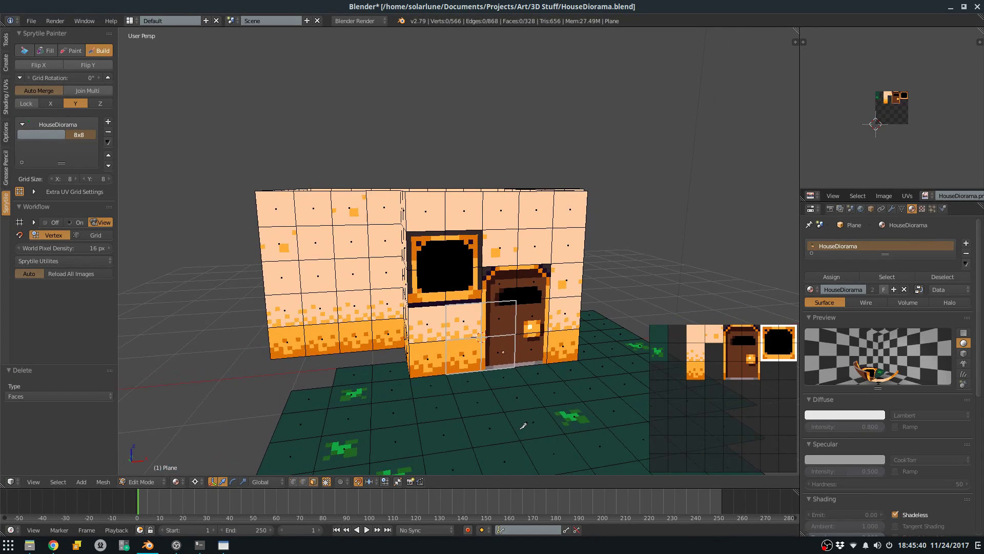
Replace a two-by-two block of faces on the recessed front wall section with the window tile.
right_click(315, 251)
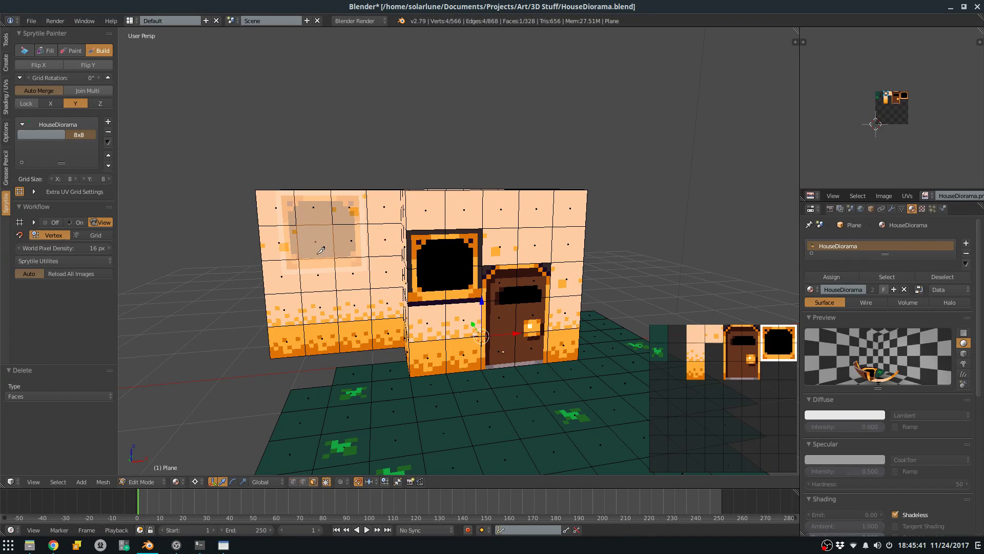
key(x)
click(350, 264)
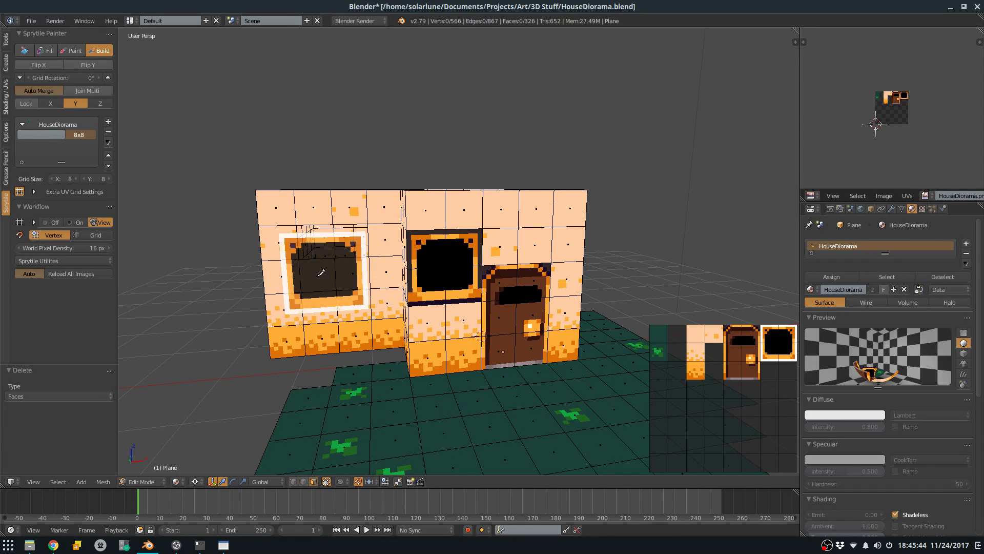
key(x)
click(350, 293)
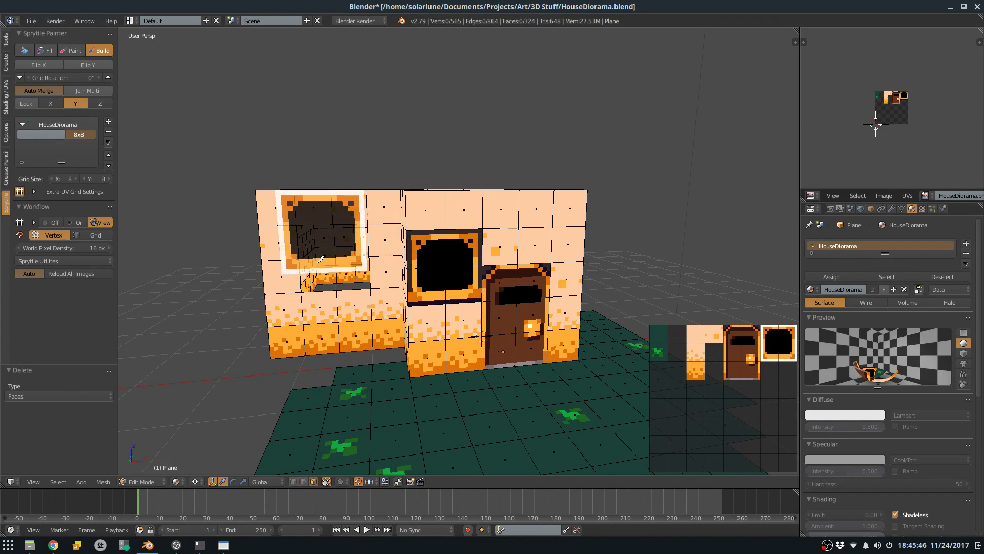
click(317, 272)
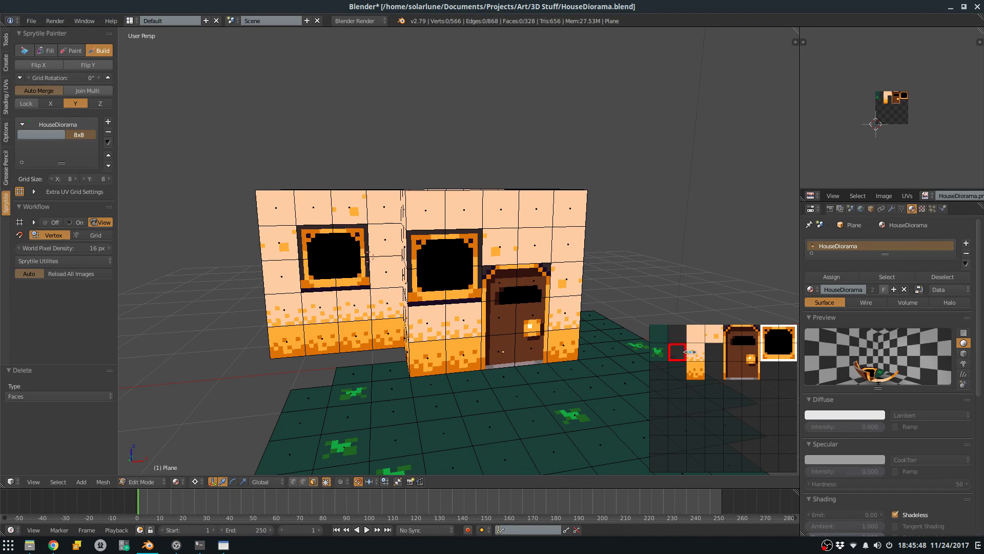
Replace a two-by-two block of faces on the recessed part of the house's side wall with the window tile.
middle_drag(611, 341, 471, 308)
right_click(455, 253)
shift+right_click(456, 280)
shift+right_click(484, 279)
shift+right_click(486, 257)
key(x)
click(486, 260)
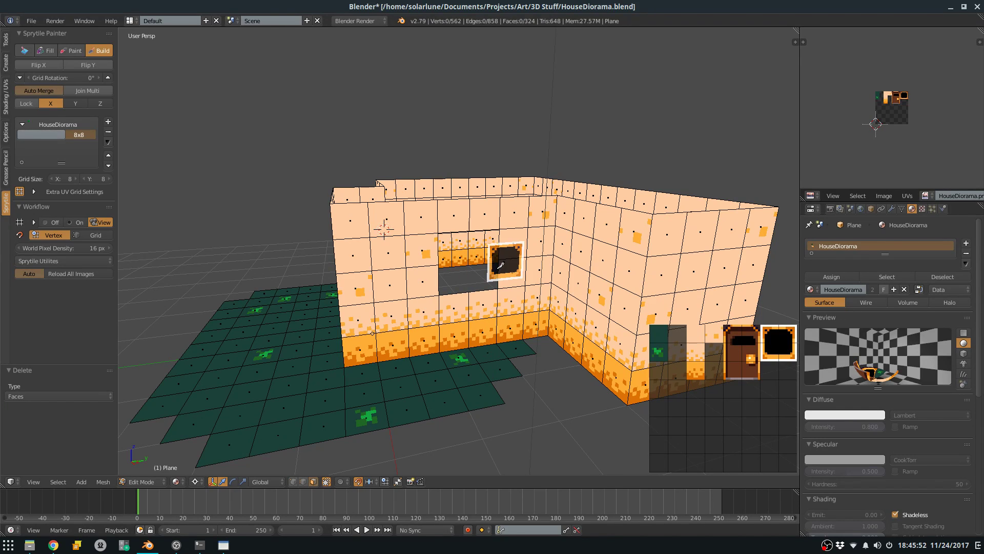
click(485, 262)
Replace a two-by-two block of faces on the projecting rear part of the side wall with the window tile.
middle_drag(549, 328, 575, 268)
key(ctrl+z)
key(ctrl+z)
key(x)
click(575, 260)
click(578, 285)
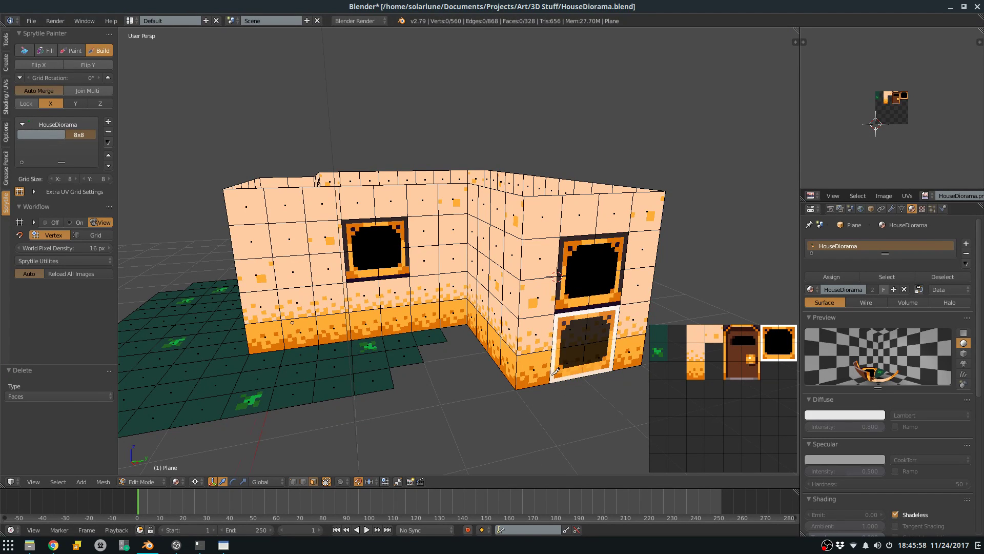
Return to Object Mode and save HouseDiorama.blend over the existing file.
scroll(528, 341, down, 8)
key(Tab)
middle_drag(439, 344, 474, 301)
scroll(464, 338, up, 4)
scroll(448, 259, up, 2)
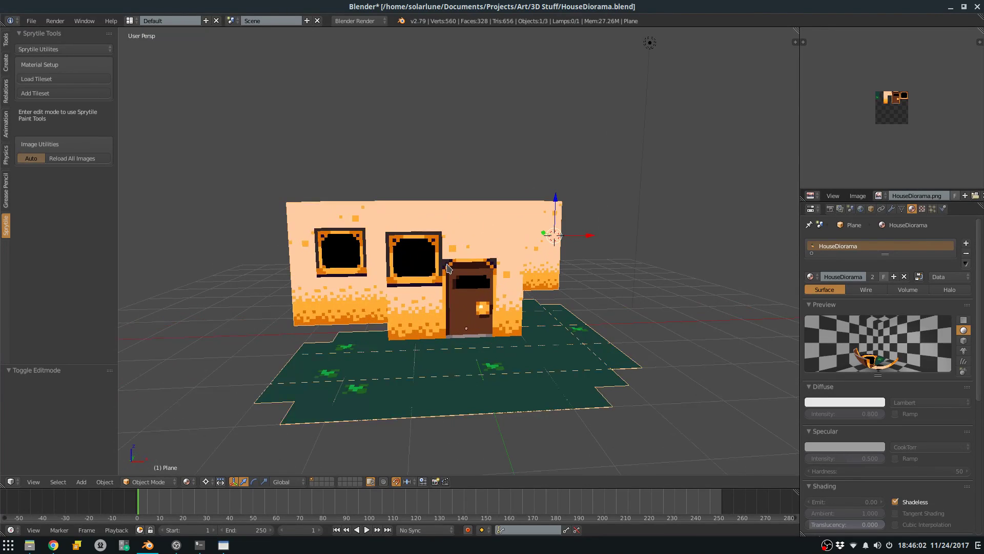
middle_drag(448, 259, 458, 279)
key(ctrl+s)
key(Return)
Switch to Aseprite and pick the peach wall colour #ffcca3 for the Pencil tool.
key(alt+Tab)
key(m)
scroll(591, 218, up, 1)
mouse_move(601, 210)
mouse_down()
mouse_move(623, 253)
mouse_move(635, 326)
mouse_up()
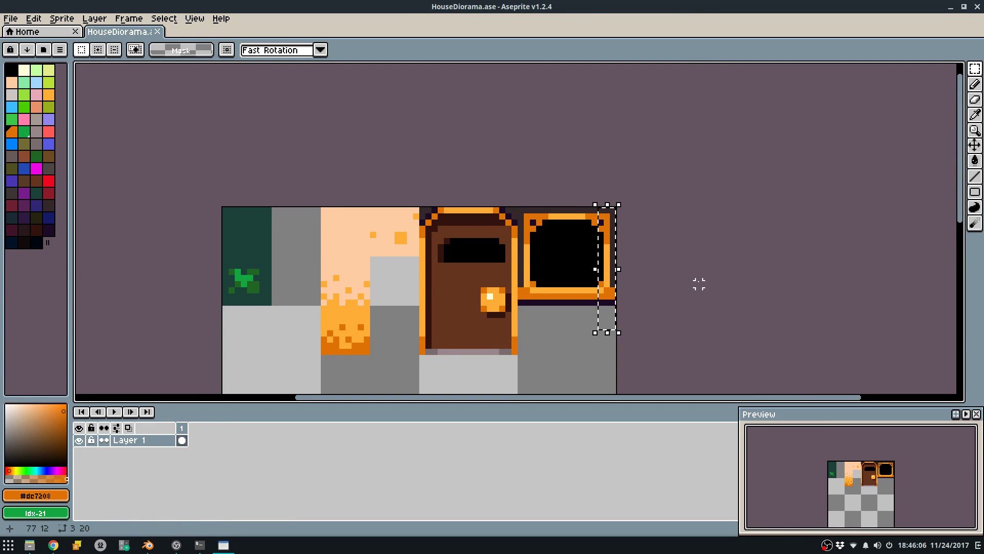
key(ctrl+d)
scroll(491, 259, up, 2)
key(b)
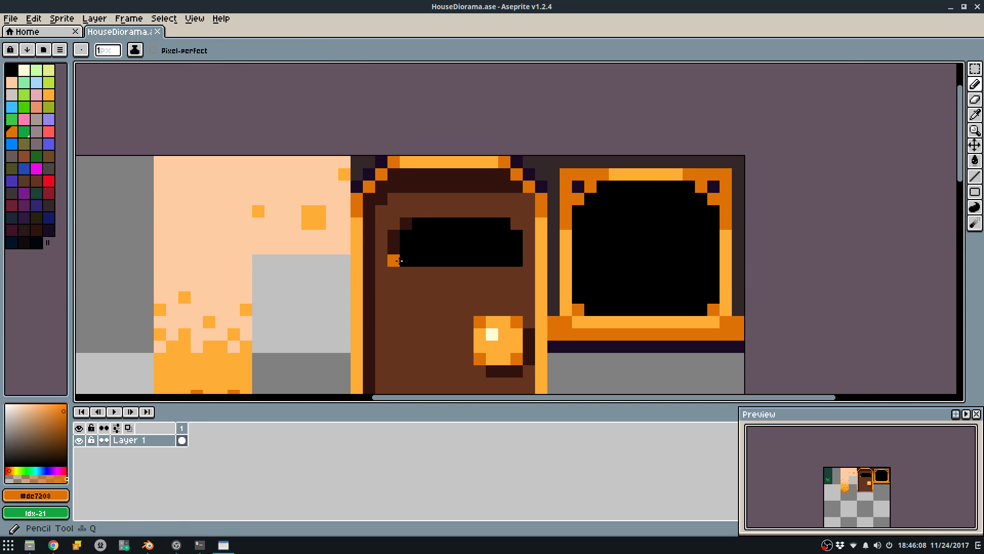
alt+click(336, 239)
key(w)
click(558, 238)
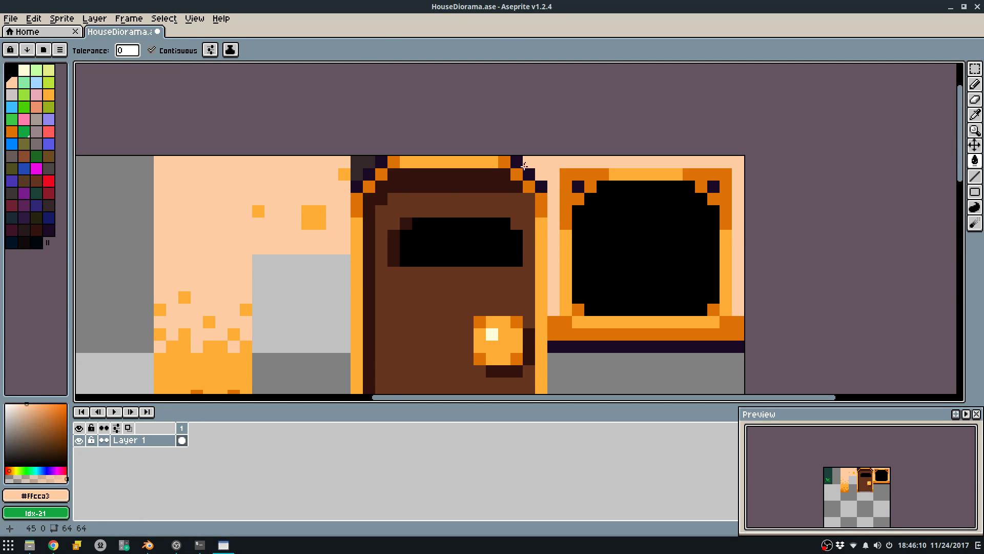
key(ctrl+z)
Draw a peach column between door and window, and fill the rest of the window's dark surround with peach.
key(b)
drag(554, 160, 554, 261)
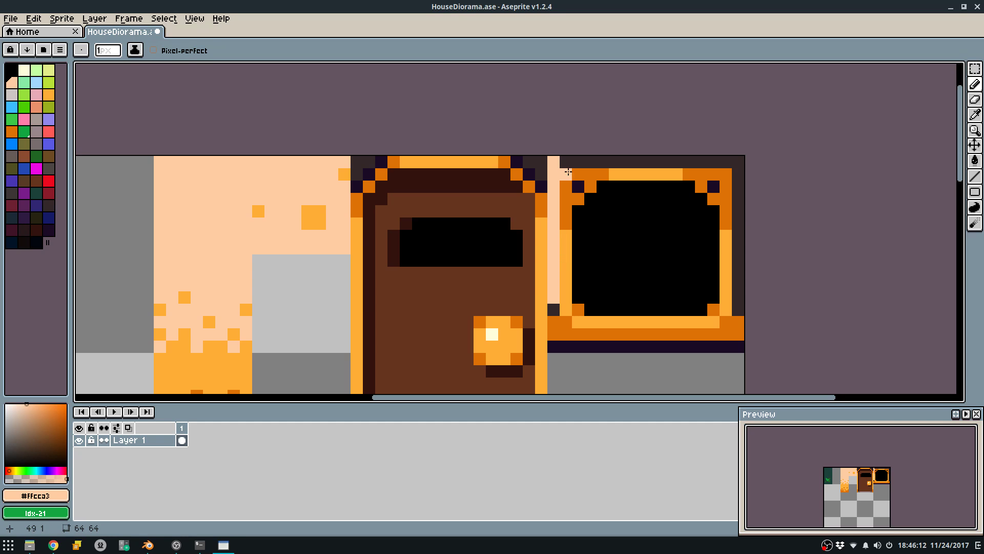
key(w)
click(567, 163)
click(554, 311)
key(b)
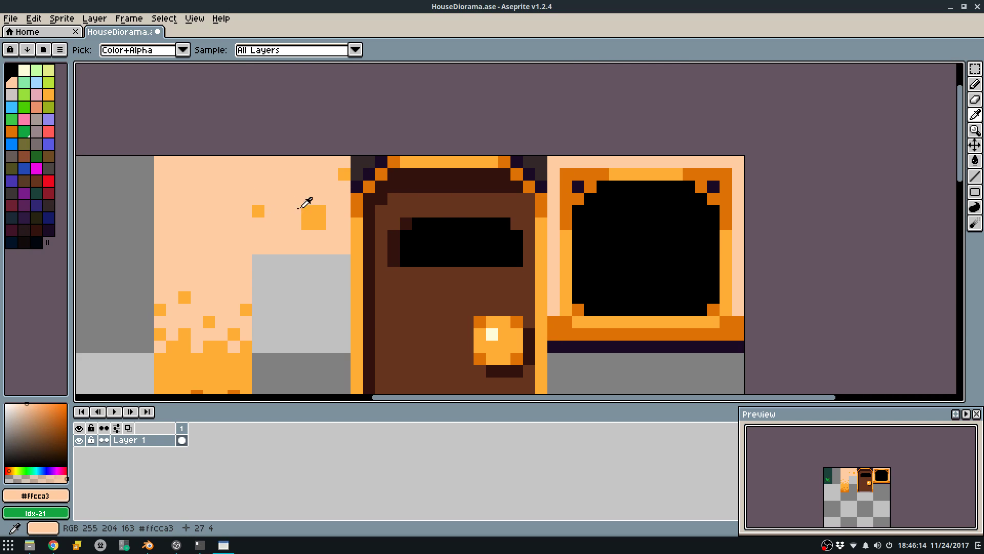
Trim the overhanging ends of the window sill and its shadow with the peach wall colour #ffcca3.
alt+click(320, 212)
click(565, 323)
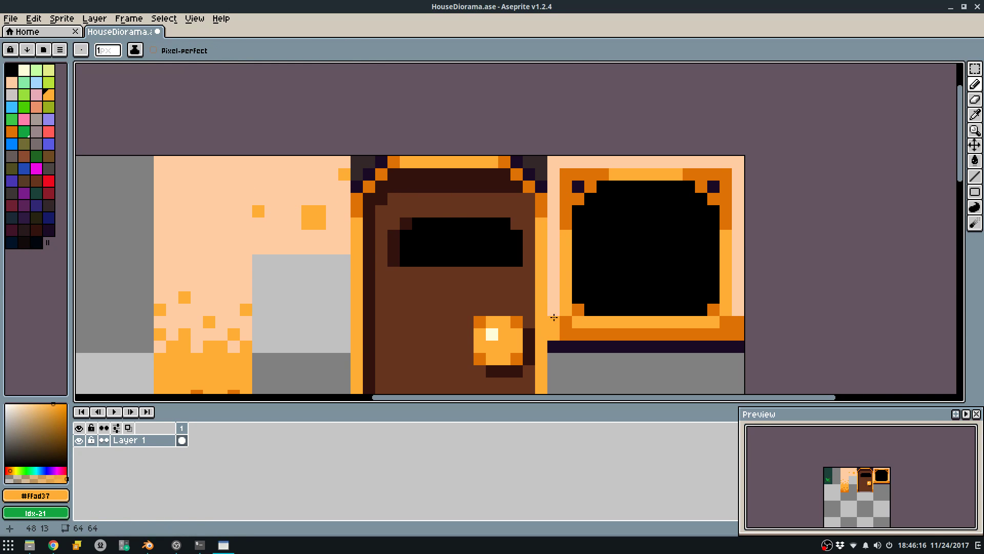
alt+click(554, 311)
drag(555, 322, 554, 334)
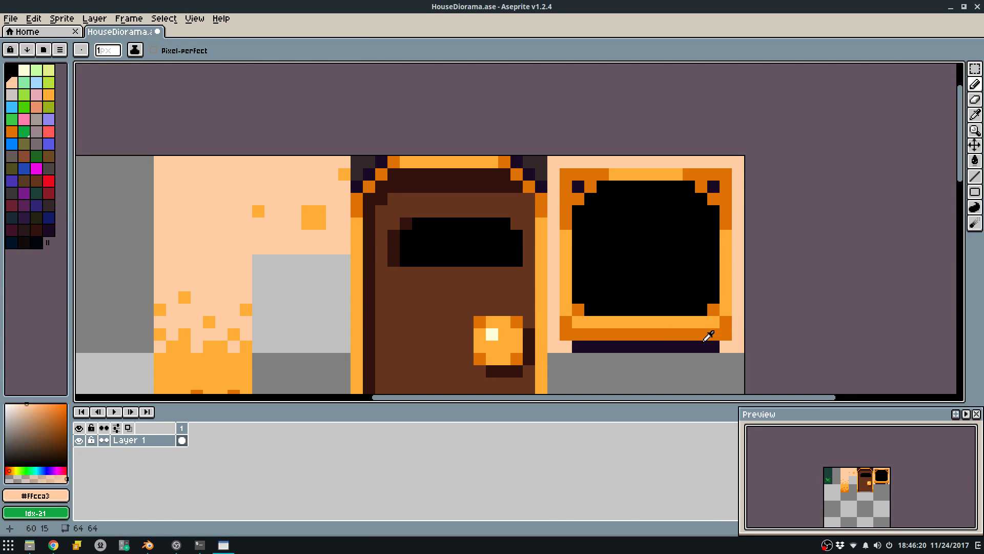
Extend the dark #1b0b26 sill shadow around the window frame's lower right corner.
alt+click(714, 347)
drag(701, 347, 722, 346)
key(alt)
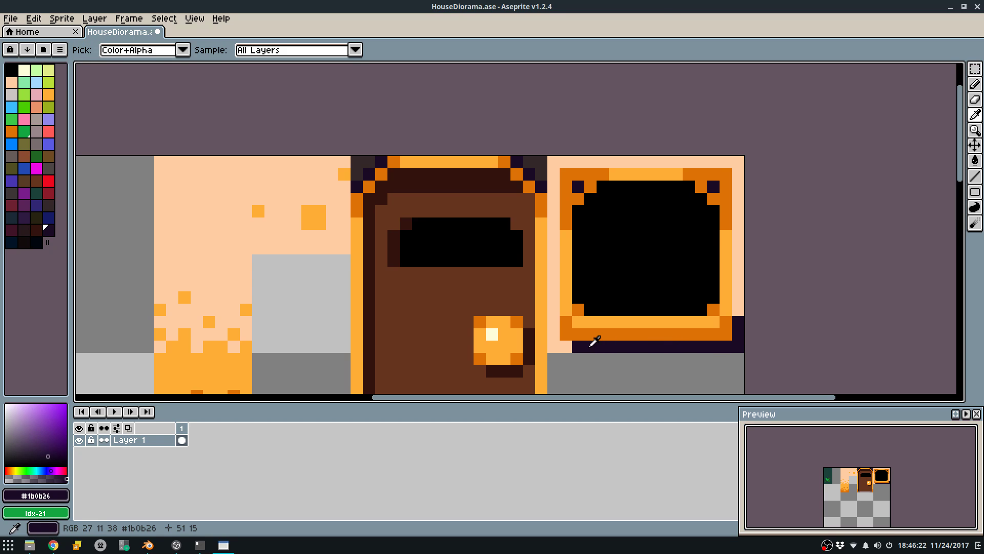
Recolour the sill's shadow strip with the light orange #ffad37.
alt+click(544, 207)
key(g)
click(595, 343)
key(b)
shift+drag(581, 345, 756, 344)
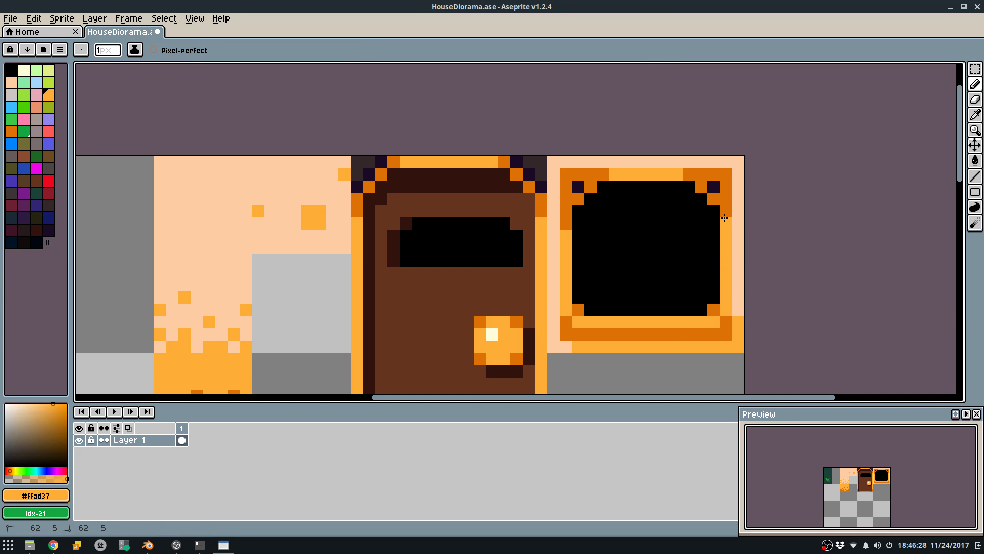
Darken the window frame's lower corners with the orange #de7208 and save the sprite.
alt+click(727, 321)
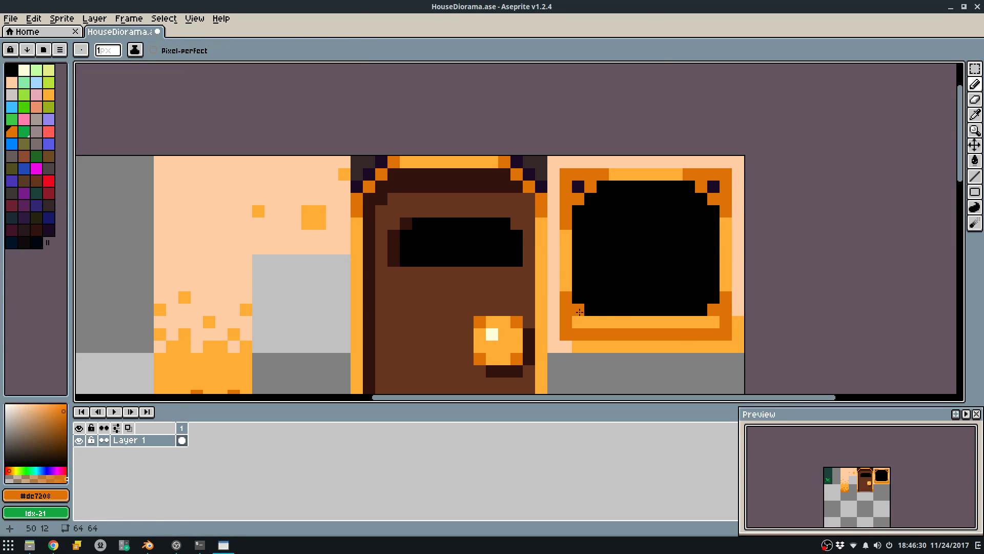
key(ctrl+s)
Redraw the window sill as a light orange #ffad37 band with a peach #ffcca3 row beneath it.
alt+click(555, 323)
click(569, 326)
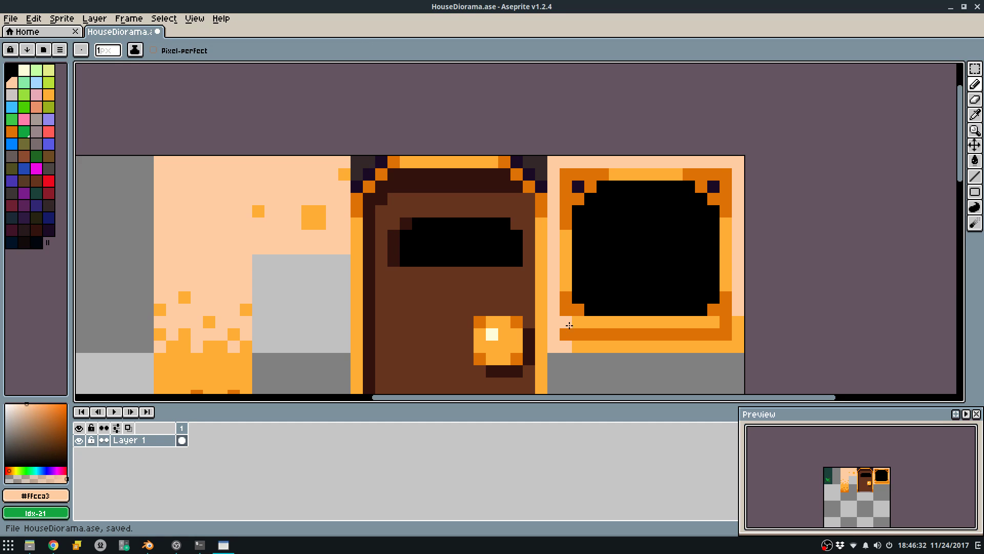
key(ctrl+z)
key(ctrl+y)
mouse_move(551, 334)
mouse_down()
mouse_move(725, 323)
mouse_move(575, 338)
mouse_move(757, 347)
mouse_up()
key(ctrl+z)
alt+click(737, 333)
alt+click(567, 345)
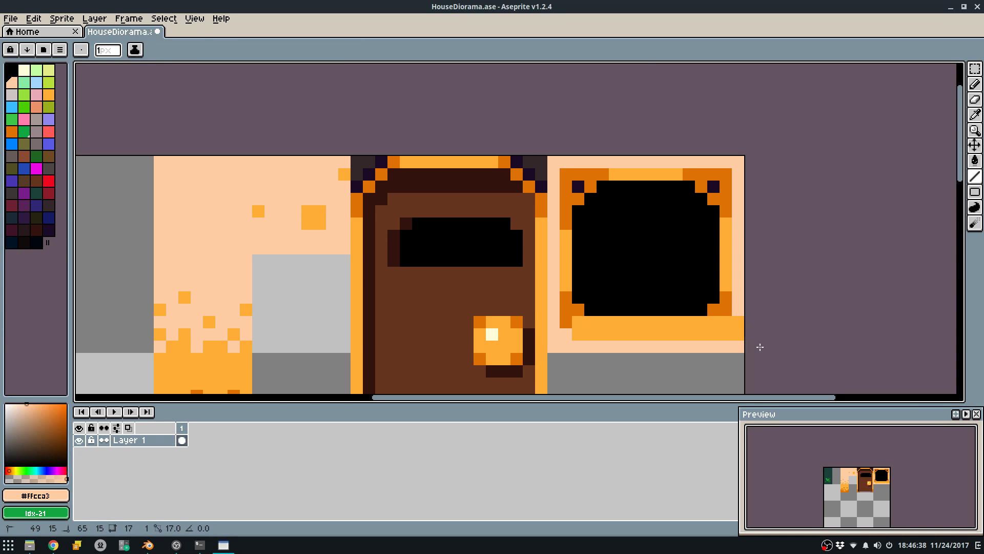
scroll(743, 325, down, 2)
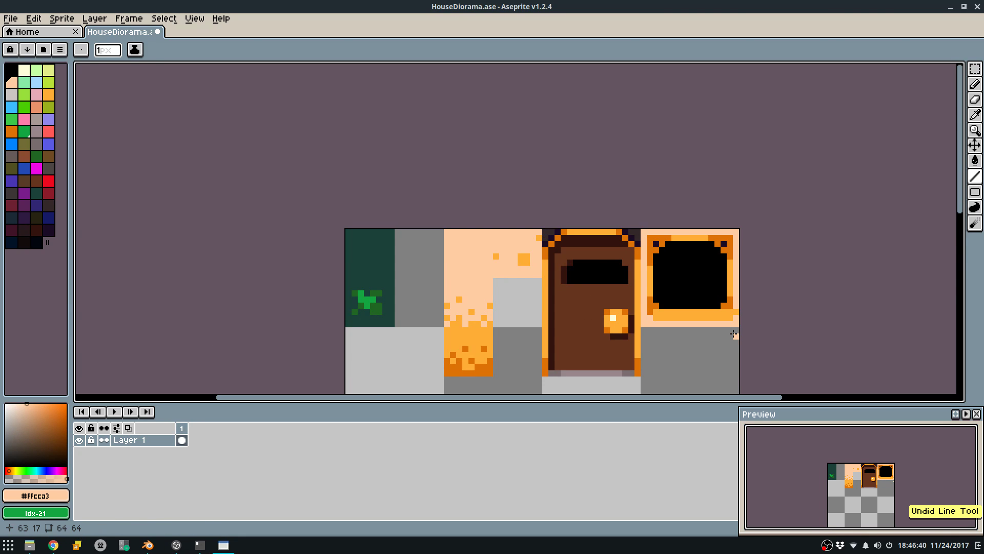
Save the sprite and export it as HouseDiorama.png, overwriting the existing file.
key(v)
key(ctrl+s)
key(ctrl+e)
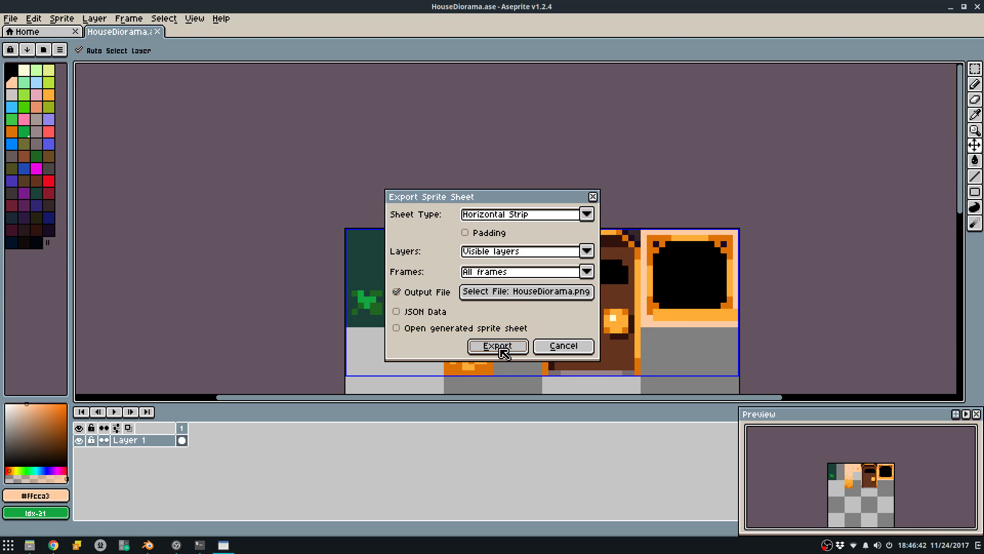
click(502, 349)
click(457, 297)
key(b)
scroll(627, 295, up, 2)
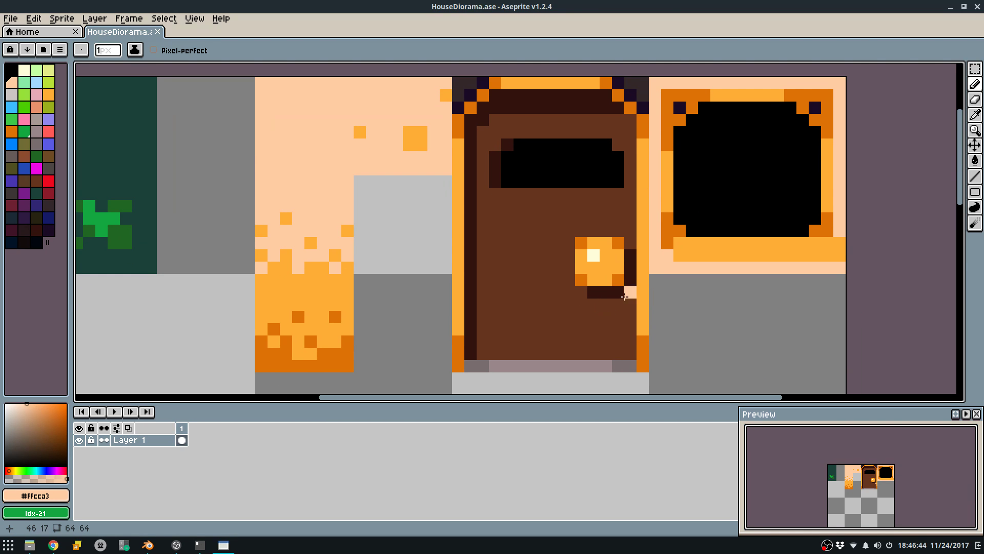
middle_drag(615, 132, 533, 210)
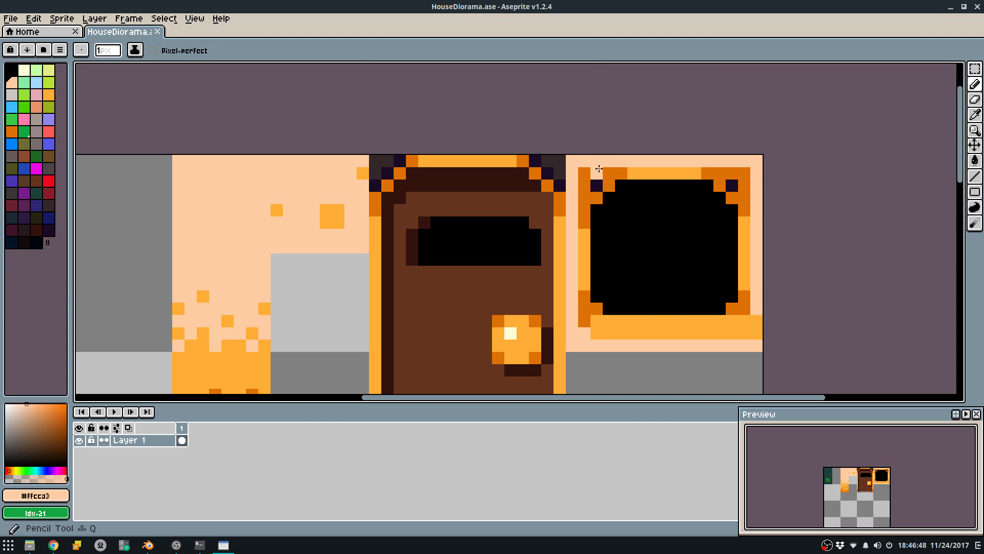
alt+click(602, 168)
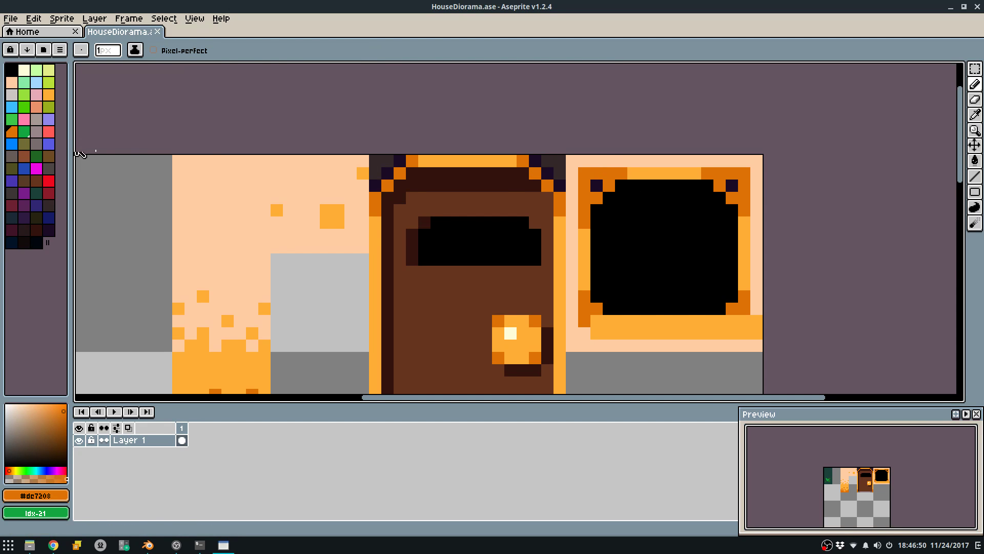
scroll(447, 217, down, 7)
scroll(454, 289, up, 1)
Check the updated window texture on the house in Blender and return to Aseprite.
key(alt+Tab)
scroll(496, 229, down, 3)
scroll(504, 288, up, 1)
middle_drag(505, 292, 423, 302)
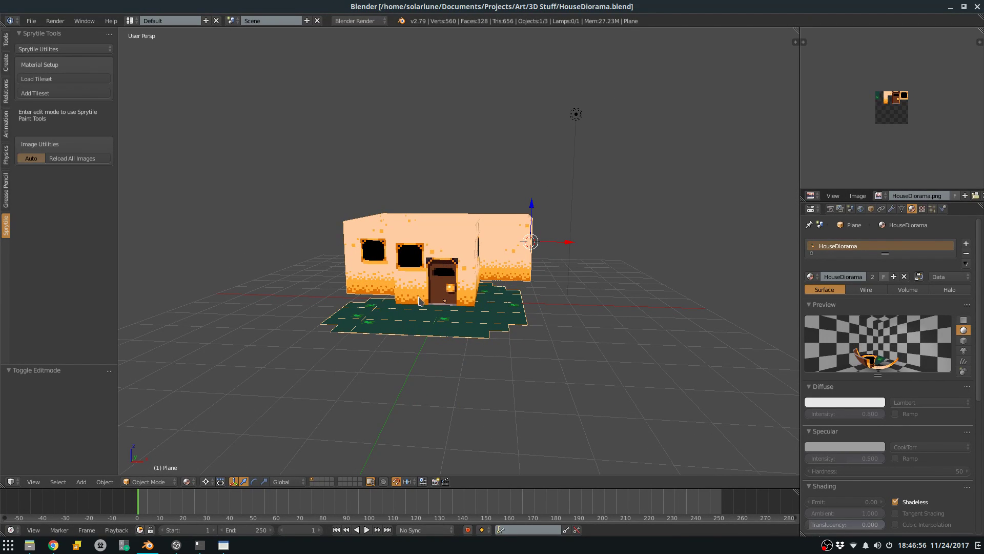
key(alt+Tab)
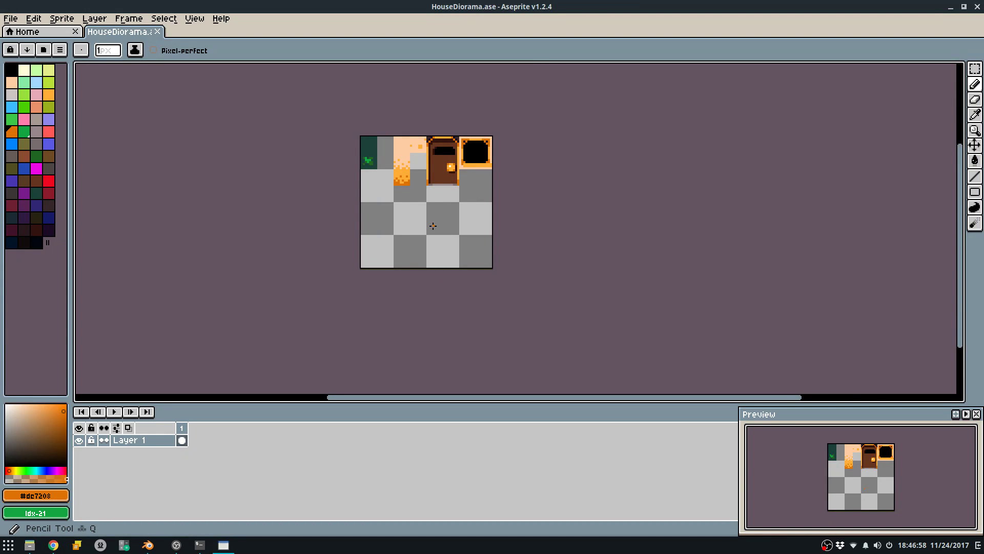
scroll(439, 190, up, 5)
middle_drag(441, 143, 435, 249)
scroll(435, 252, up, 2)
alt+click(403, 262)
middle_drag(371, 244, 374, 316)
key(g)
click(344, 304)
middle_drag(553, 275, 578, 282)
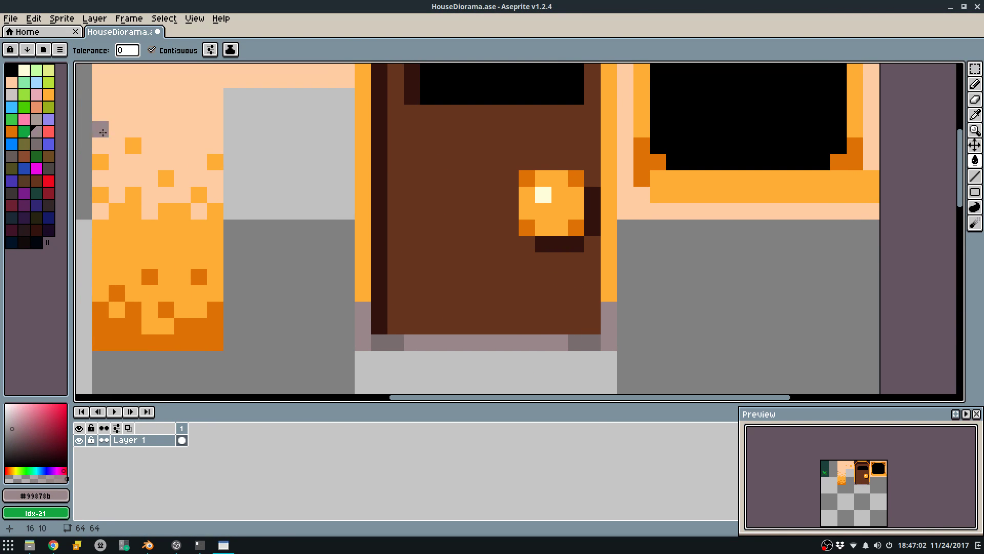
click(39, 122)
click(366, 327)
click(619, 312)
key(ctrl+z)
click(611, 311)
middle_drag(619, 209, 619, 242)
scroll(618, 241, down, 2)
key(q)
key(ctrl+z)
key(ctrl+z)
key(ctrl+z)
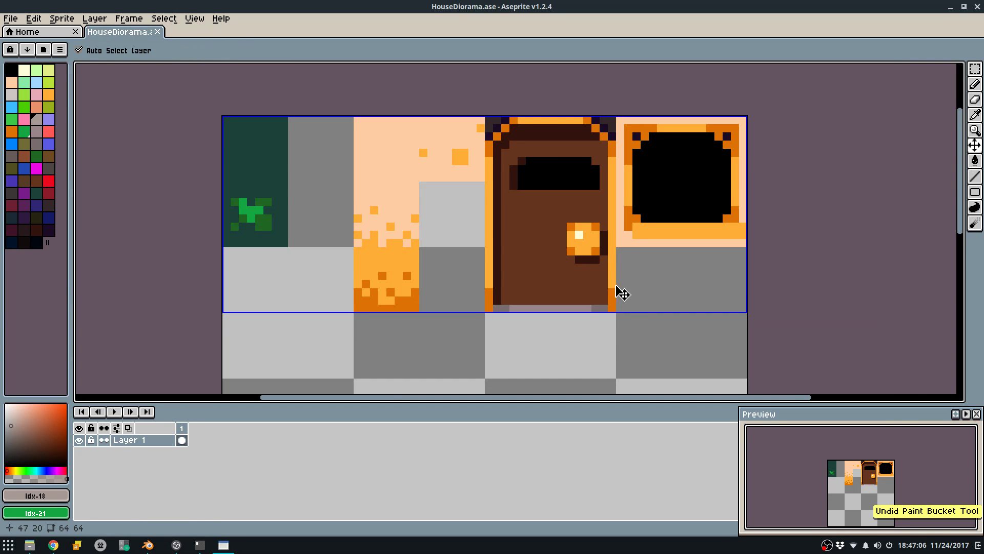
Select the whole 16 by 24 pixel door tile.
key(m)
drag(616, 312, 447, 61)
drag(488, 333, 600, 123)
key(q)
scroll(501, 305, up, 1)
Replace the dark orange #de7208 in the selected door with the grey #99878b, and pick the frame's light orange #ffad37.
key(i)
click(483, 307)
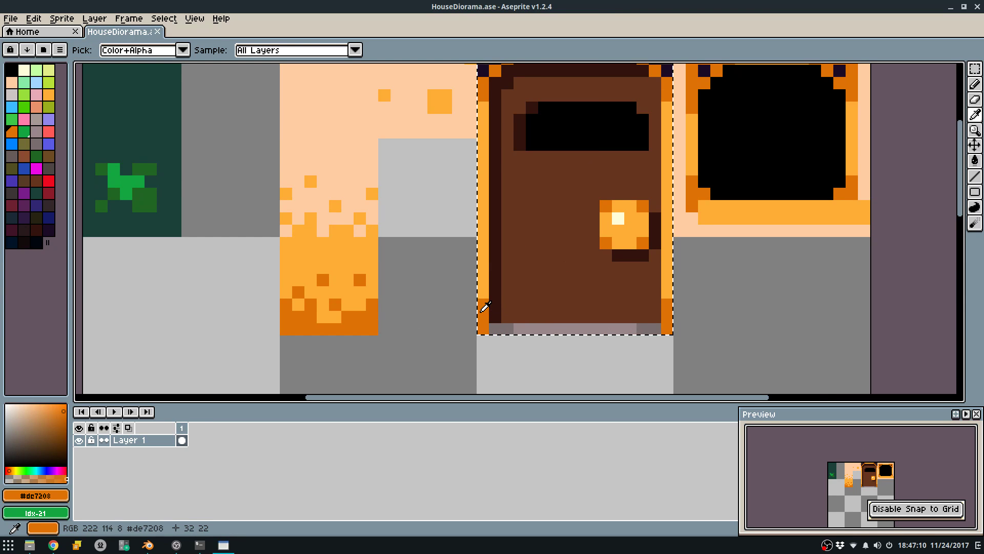
right_click(38, 130)
key(b)
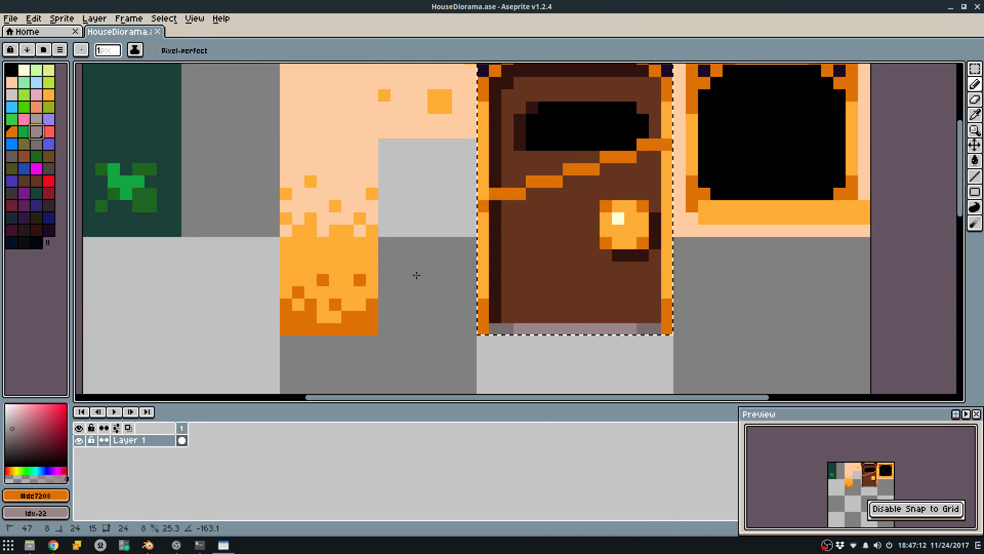
key(shift+r)
click(545, 244)
middle_drag(548, 245, 538, 296)
key(i)
click(476, 193)
key(b)
right_click(41, 120)
key(shift+r)
click(554, 242)
middle_drag(658, 207, 536, 221)
key(f)
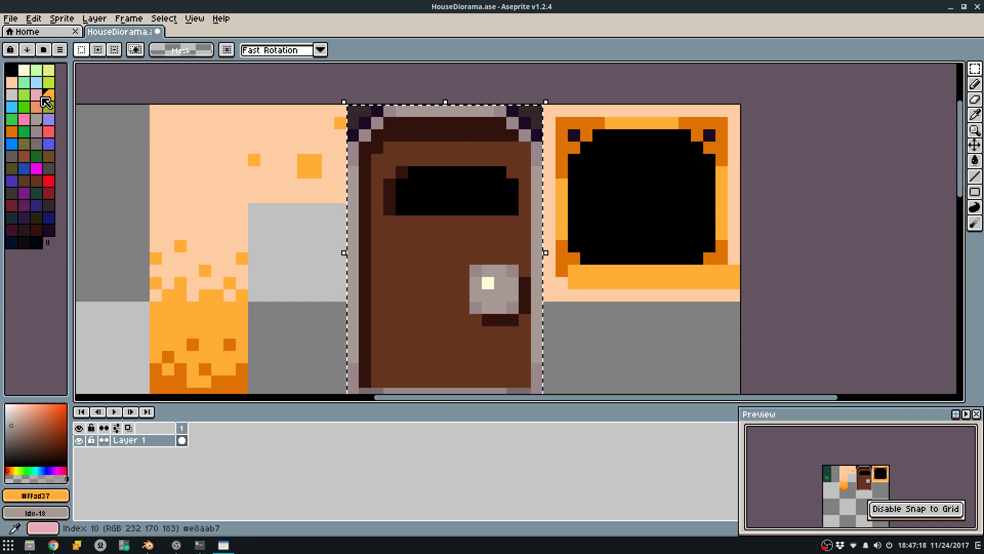
key(ctrl+z)
Replace the light orange #ffad37 in the selected door with the light grey #ccc5c2 and clear the selection.
right_click(12, 94)
key(shift+r)
click(524, 238)
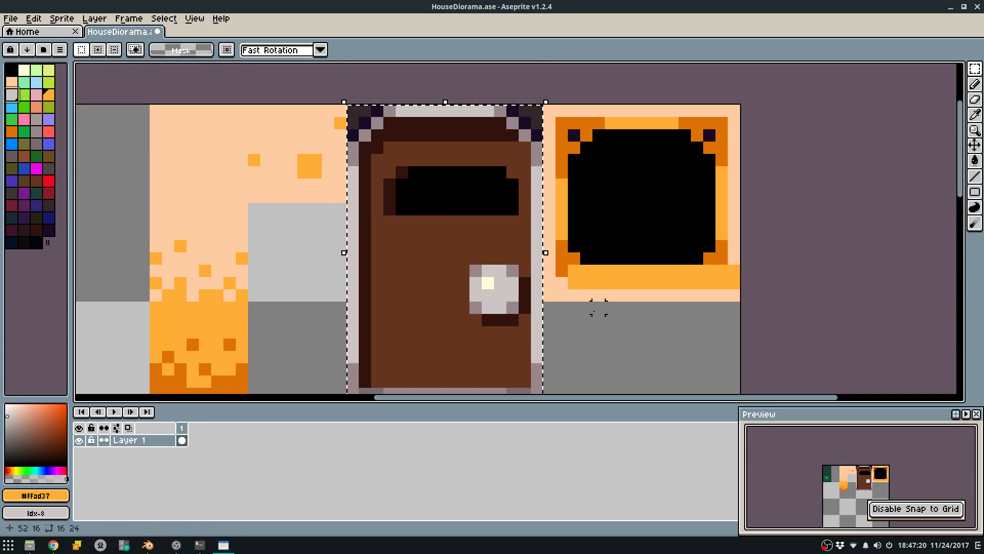
key(ctrl+d)
key(b)
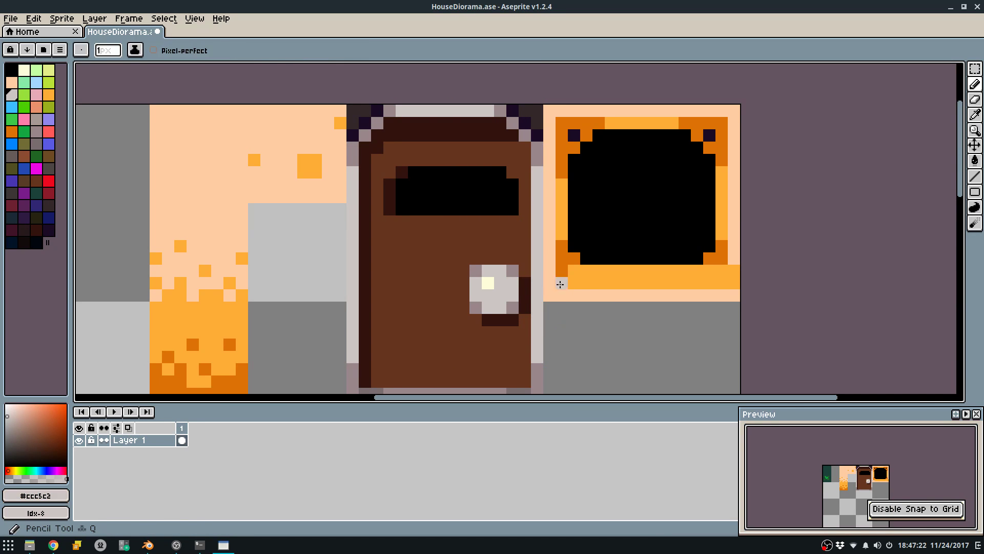
Fill the window frame's light orange areas with light grey #ccc5c2 and its dark orange corners with grey #99878b.
key(g)
click(573, 280)
click(561, 221)
key(q)
alt+click(528, 132)
key(w)
click(580, 121)
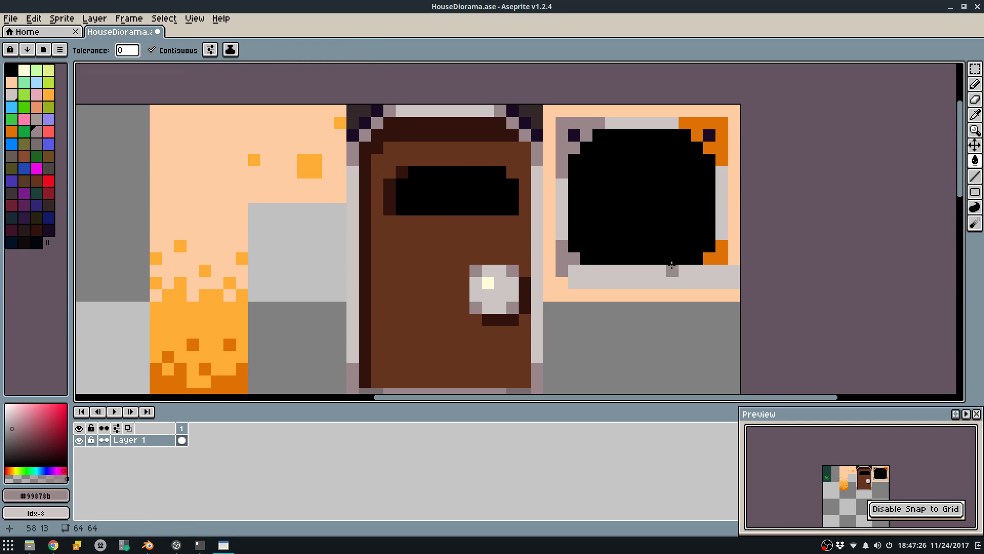
key(q)
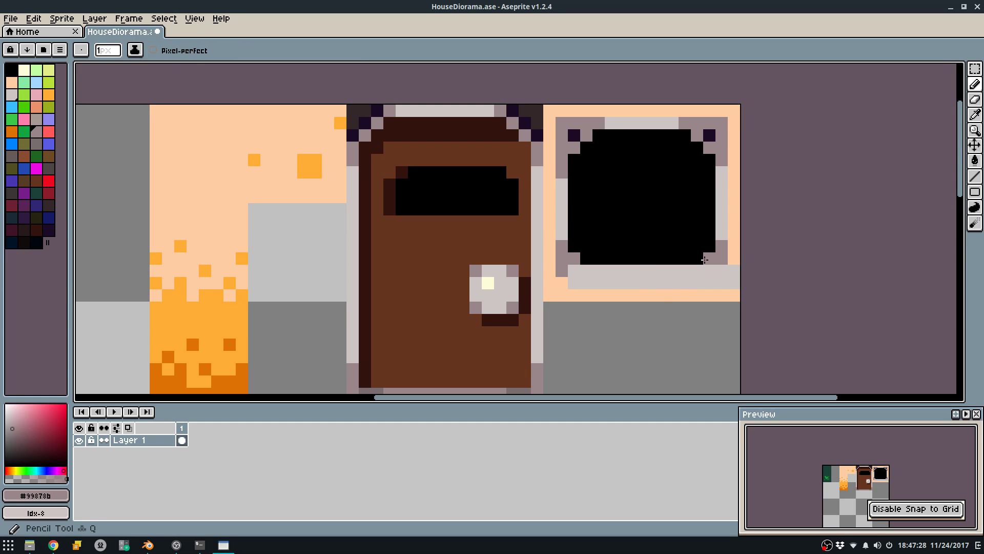
key(ctrl+z)
alt+click(721, 149)
key(ctrl+y)
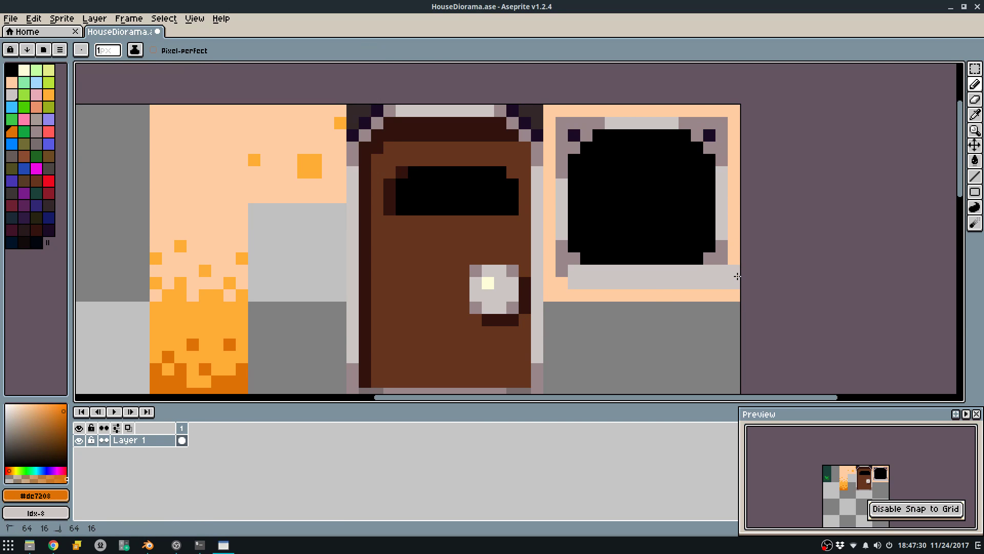
Step back through the window frame fills to sample the original light orange #ffad37, and redo the fills.
key(ctrl+z)
key(ctrl+z)
key(ctrl+z)
key(ctrl+z)
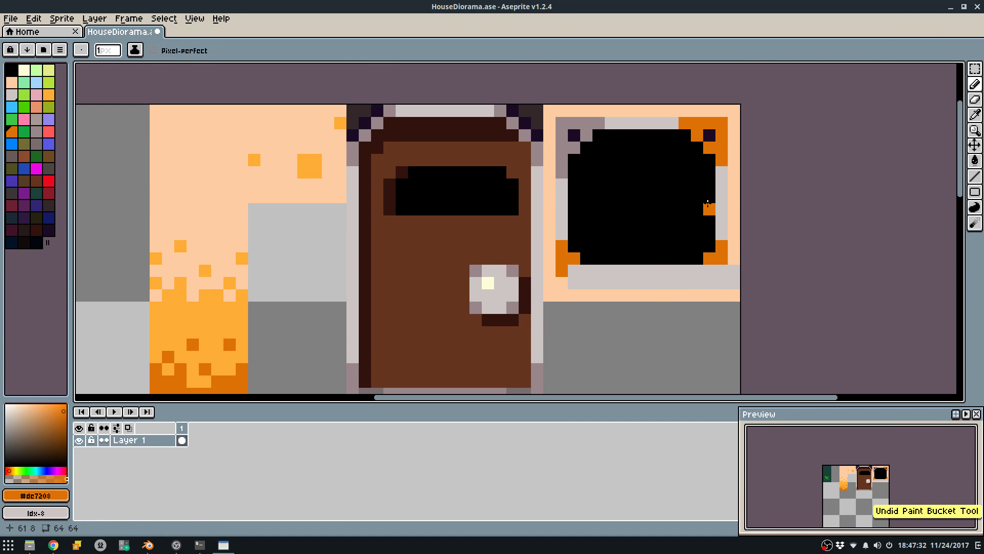
key(ctrl+z)
alt+click(720, 197)
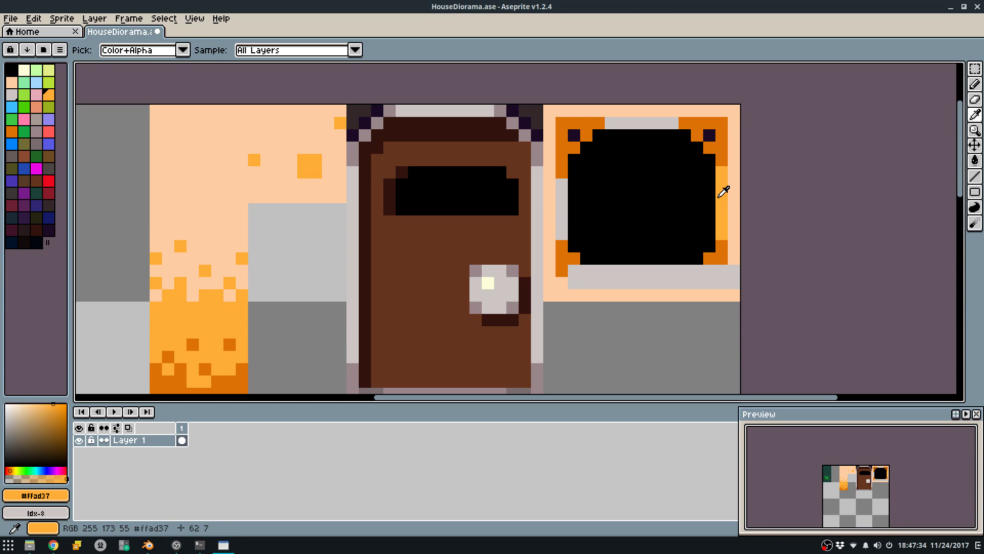
key(ctrl+y)
key(ctrl+y)
key(ctrl+y)
key(ctrl+y)
key(ctrl+y)
Draw the one-pixel shadow line beneath the window frame and around its lower right end in light orange #ffad37.
key(l)
click(735, 270)
drag(734, 281, 603, 281)
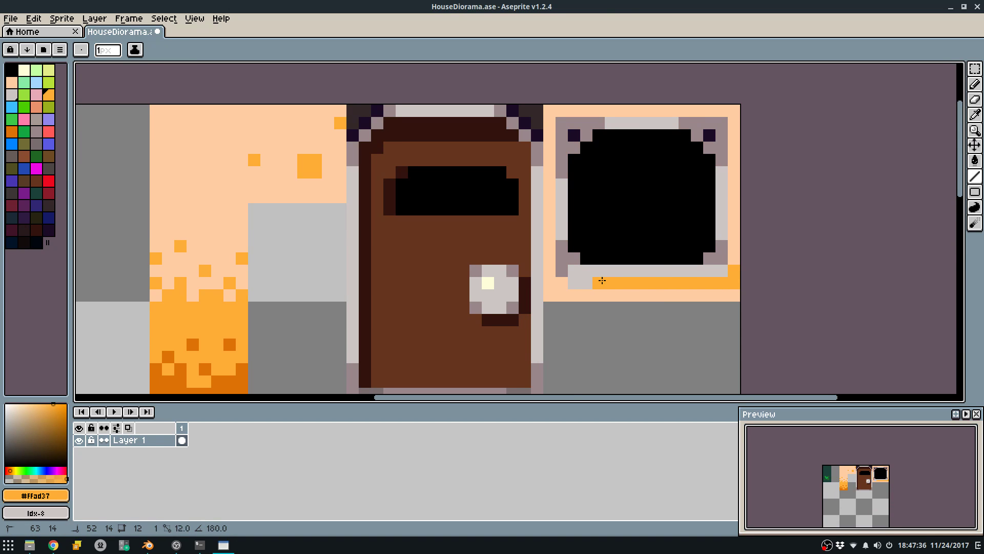
Paint the lower corners of the window frame grey #99878b, retouch the bar between them with #ccc5c2, and save the sprite.
alt+click(573, 272)
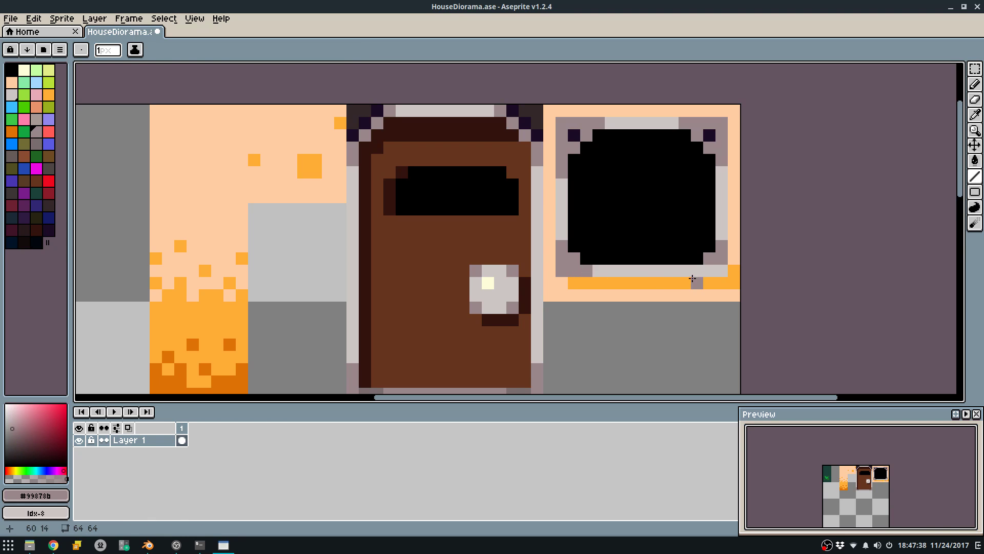
alt+click(685, 269)
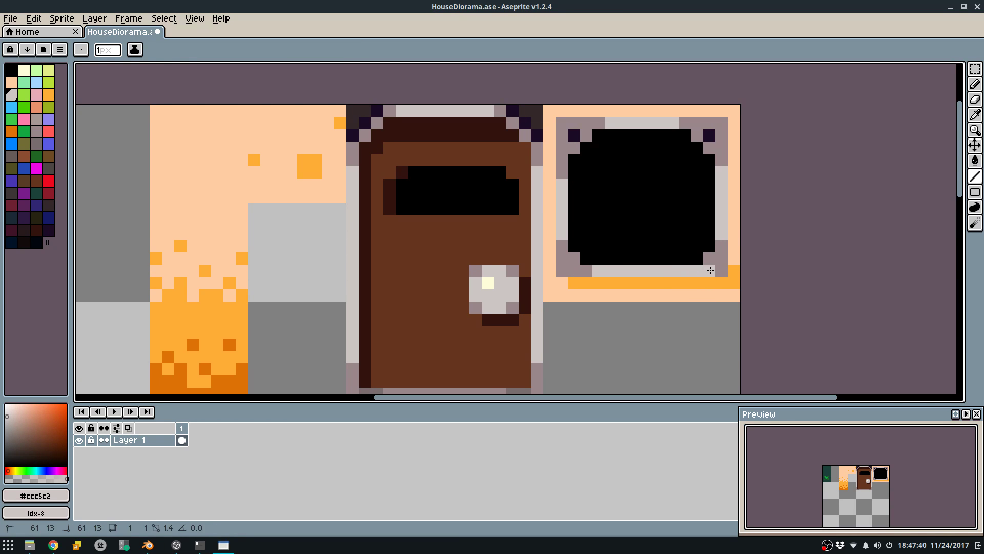
scroll(611, 235, down, 4)
scroll(614, 216, up, 6)
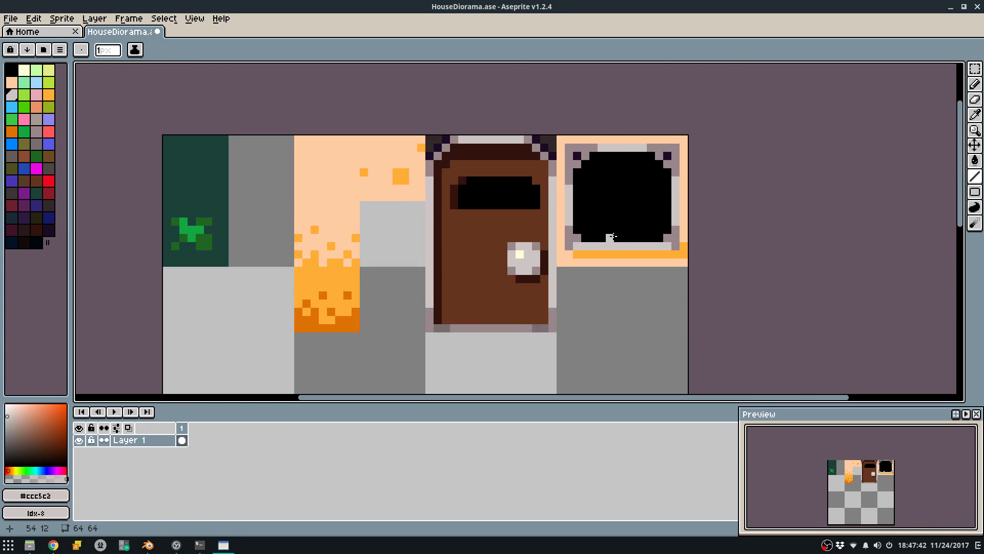
key(ctrl+s)
scroll(698, 259, down, 2)
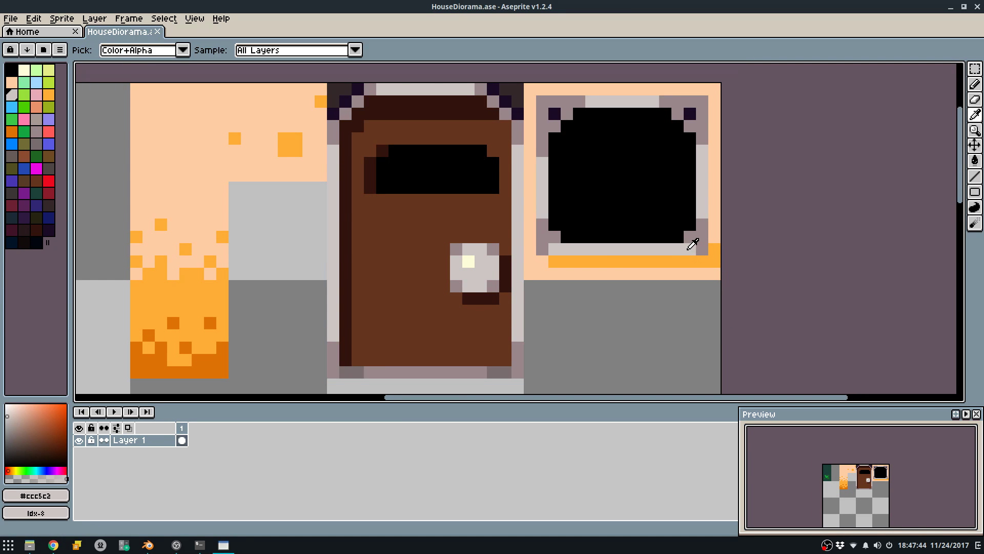
Try replacing the orange shadow beneath the window frame with a grey #99878b line, compare it zoomed out, and undo it.
alt+click(554, 235)
scroll(560, 229, down, 3)
scroll(560, 229, up, 3)
key(ctrl+s)
scroll(560, 229, up, 2)
drag(552, 258, 712, 250)
scroll(534, 255, down, 5)
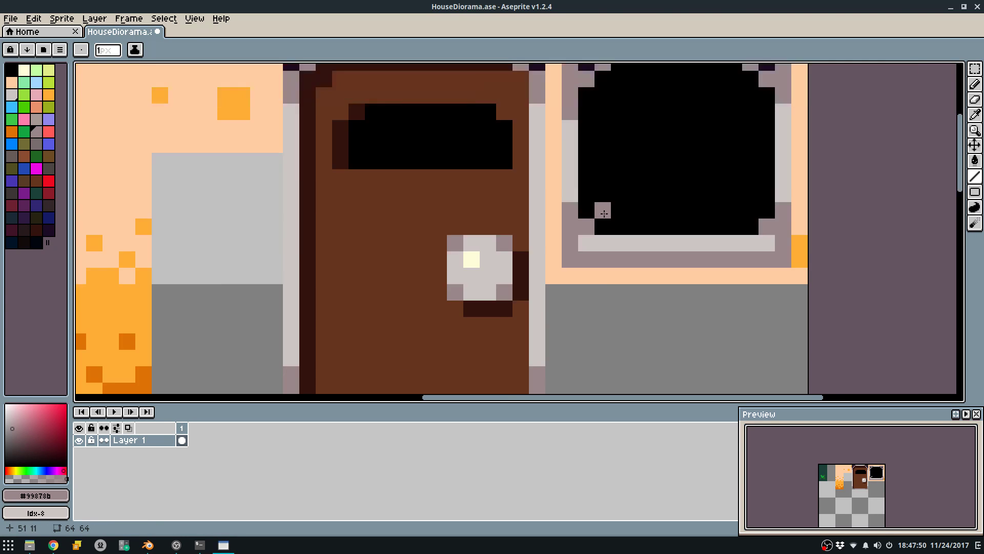
key(ctrl+z)
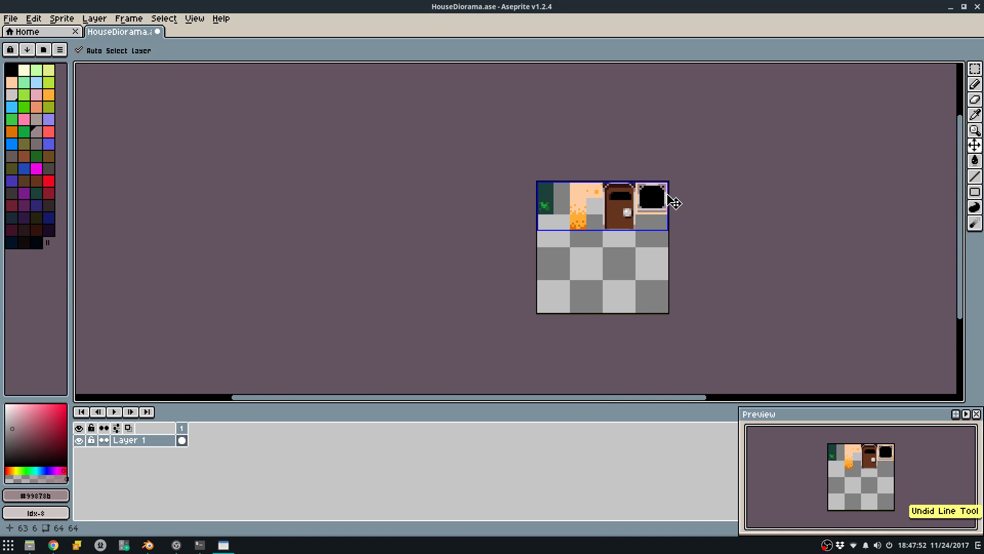
scroll(667, 193, up, 3)
scroll(664, 193, down, 1)
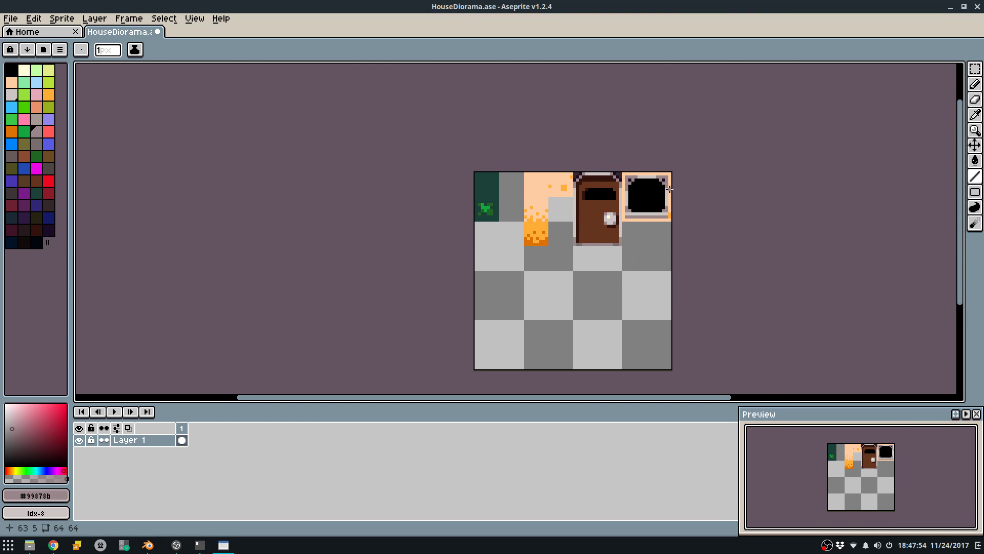
key(ctrl+z)
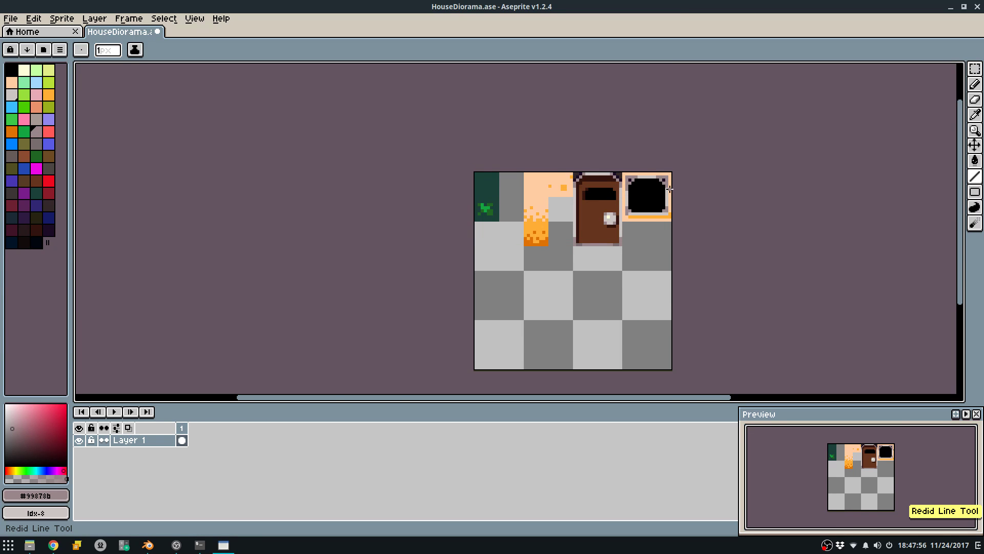
Draw a symmetrical ornamental lattice in grey #99878b across the black window glass.
scroll(661, 195, up, 5)
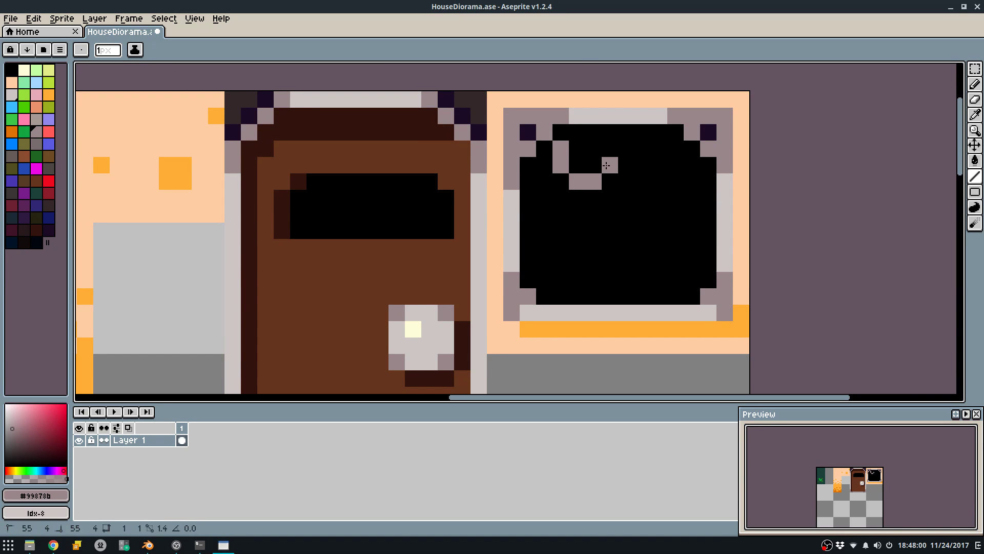
key(ctrl+z)
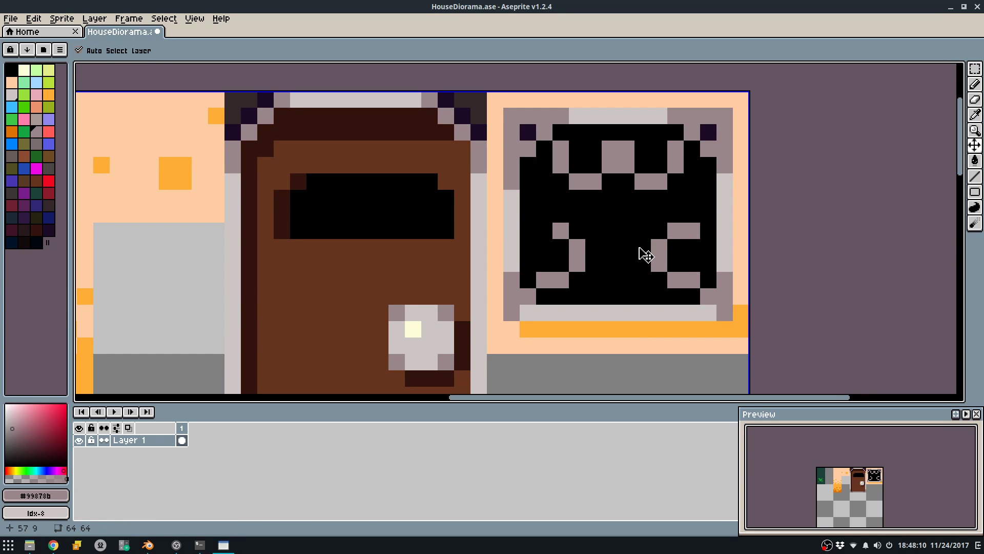
key(ctrl+z)
click(594, 231)
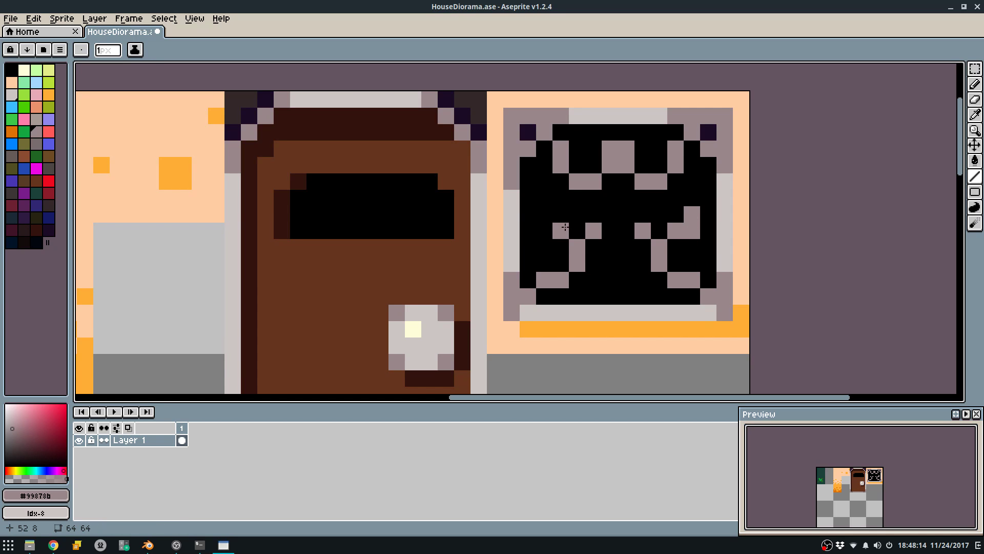
click(561, 197)
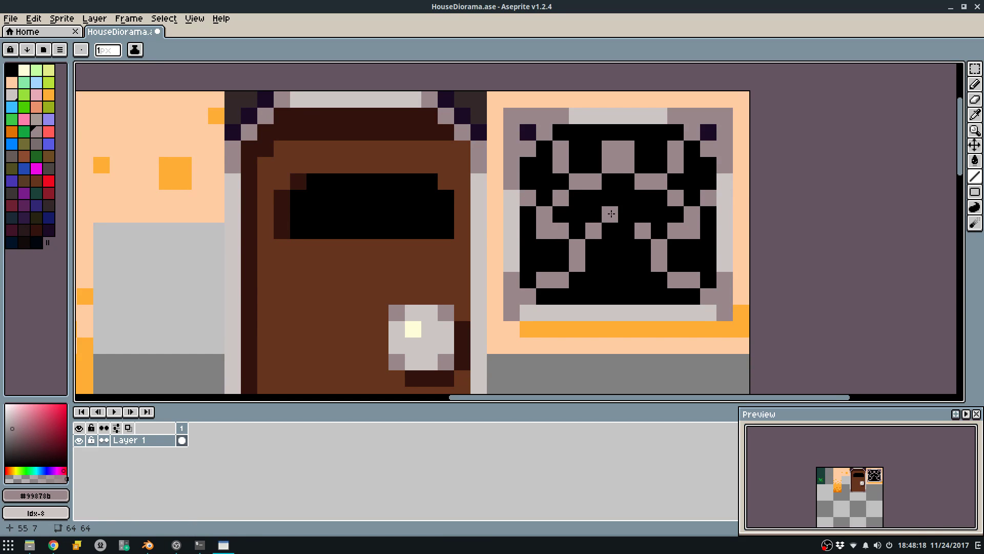
click(593, 198)
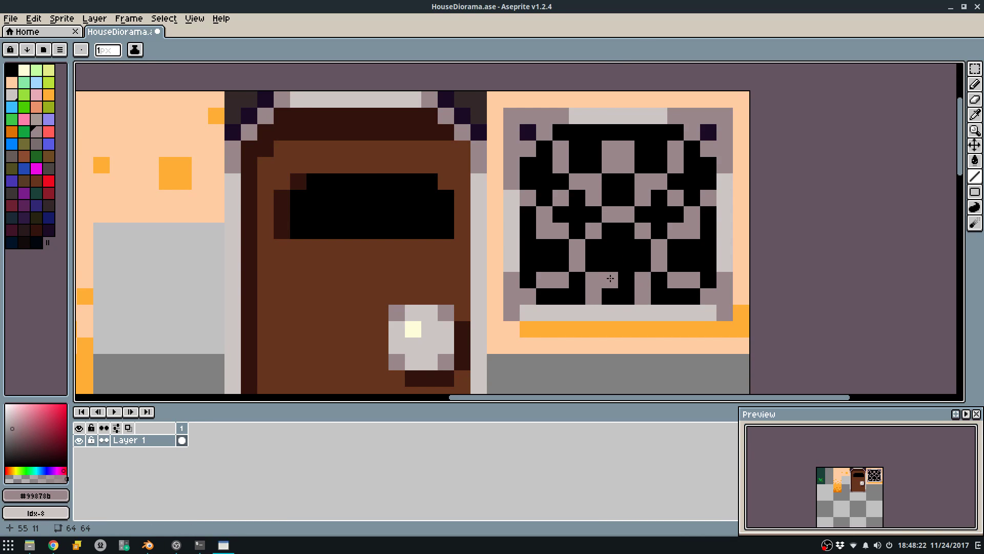
Export the sprite sheet with the window lattice, overwriting HouseDiorama.png.
scroll(633, 283, down, 5)
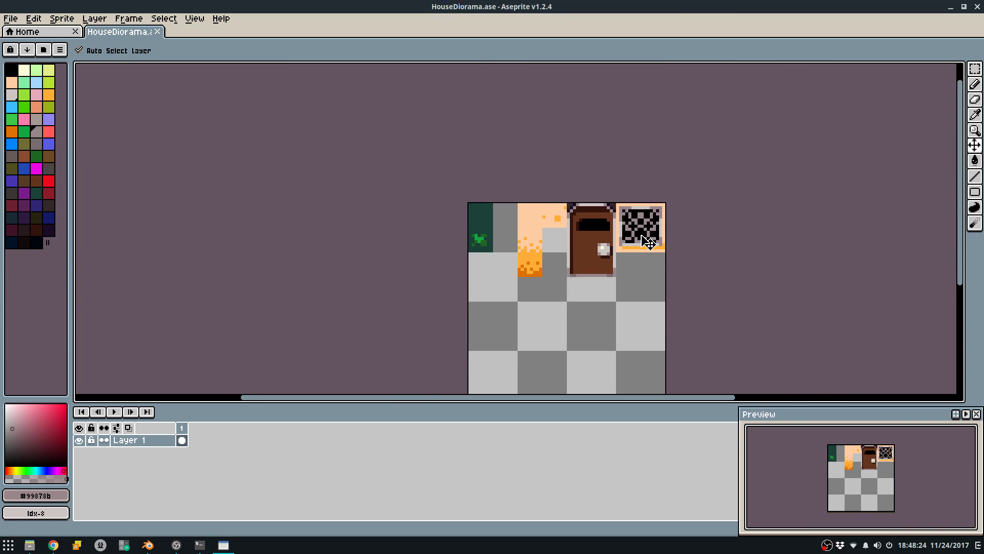
key(ctrl+e)
click(513, 347)
click(459, 298)
Darken the outer lattice pixels in the left half of the window with the dark grey #665b57.
scroll(641, 226, up, 4)
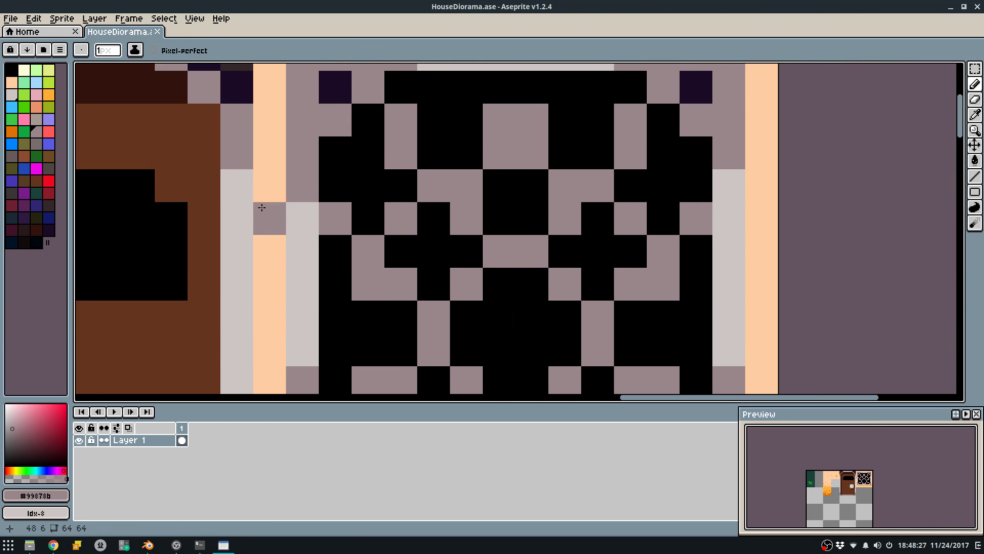
click(11, 156)
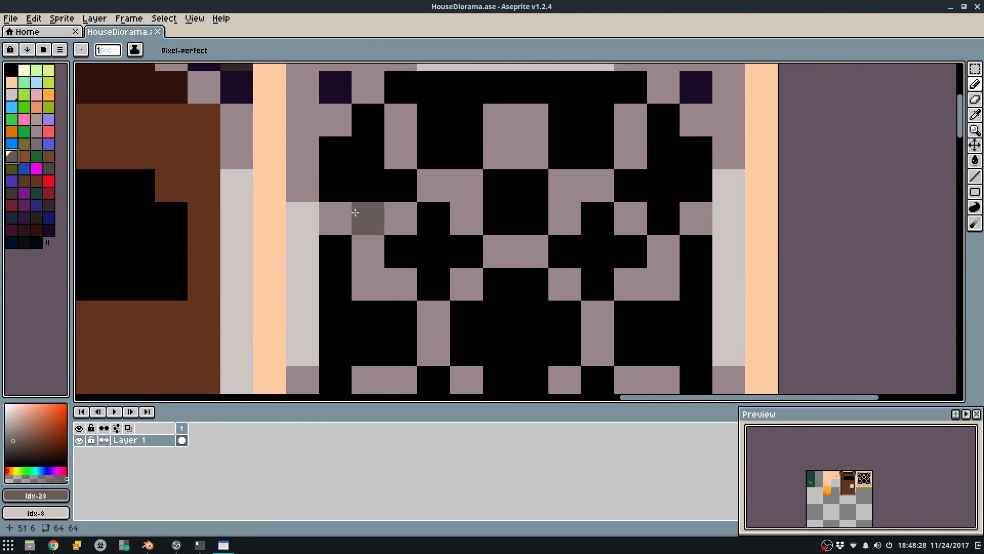
click(336, 218)
click(376, 246)
key(ctrl+z)
click(398, 281)
click(361, 287)
click(374, 251)
click(434, 185)
click(400, 153)
click(401, 120)
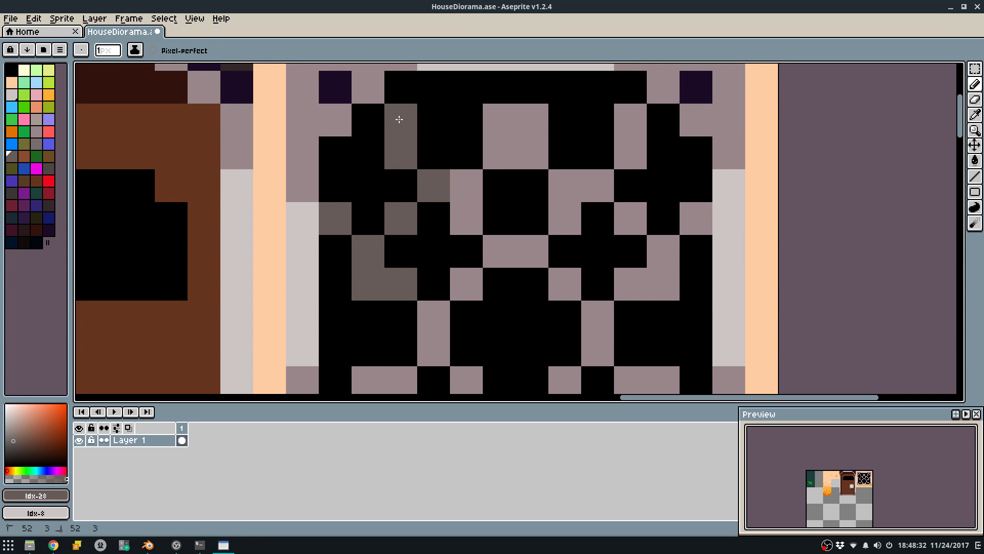
Darken the lattice's upper centre pixels and the outer pixels in its right half with the same dark grey.
scroll(474, 136, down, 3)
scroll(474, 136, up, 2)
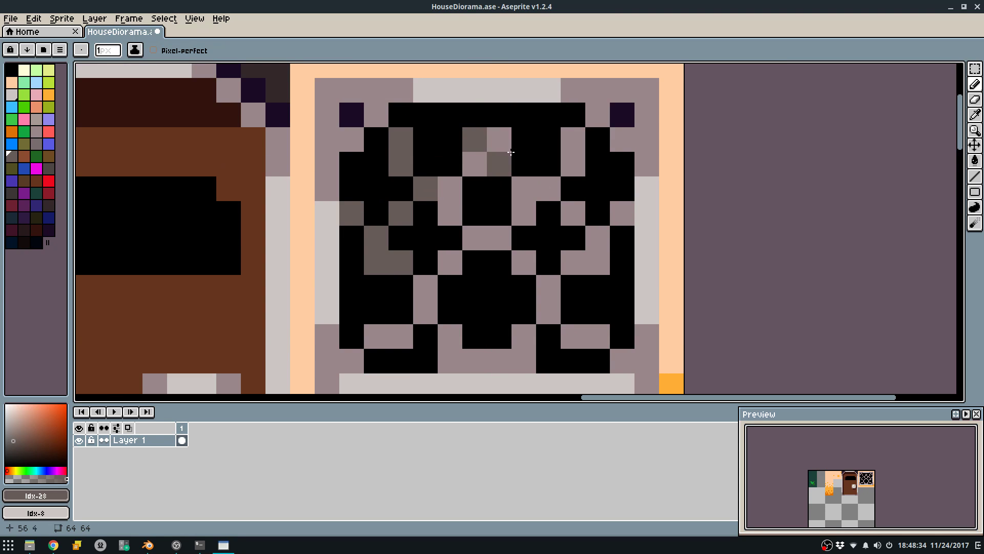
click(499, 140)
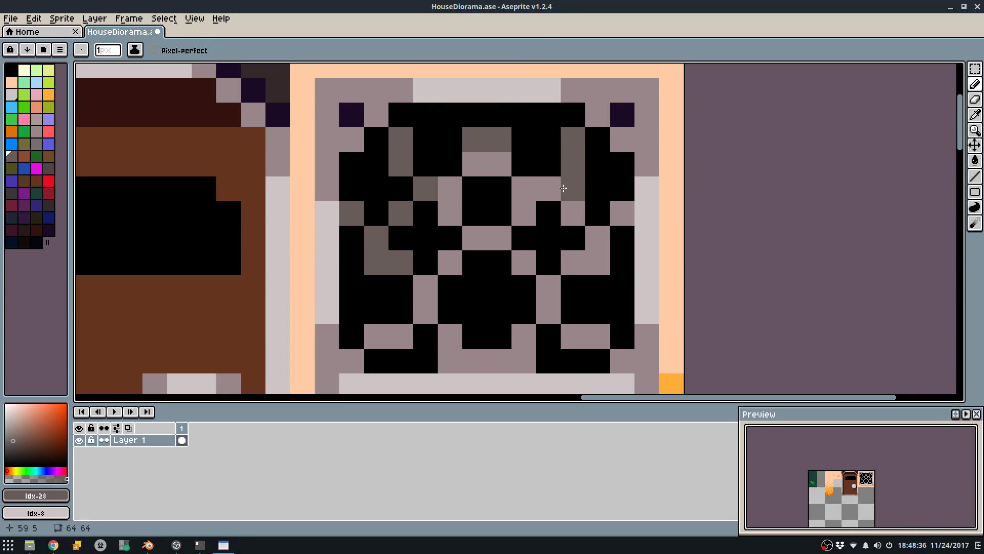
click(573, 213)
mouse_move(590, 271)
mouse_down()
mouse_move(548, 287)
mouse_move(549, 311)
mouse_up()
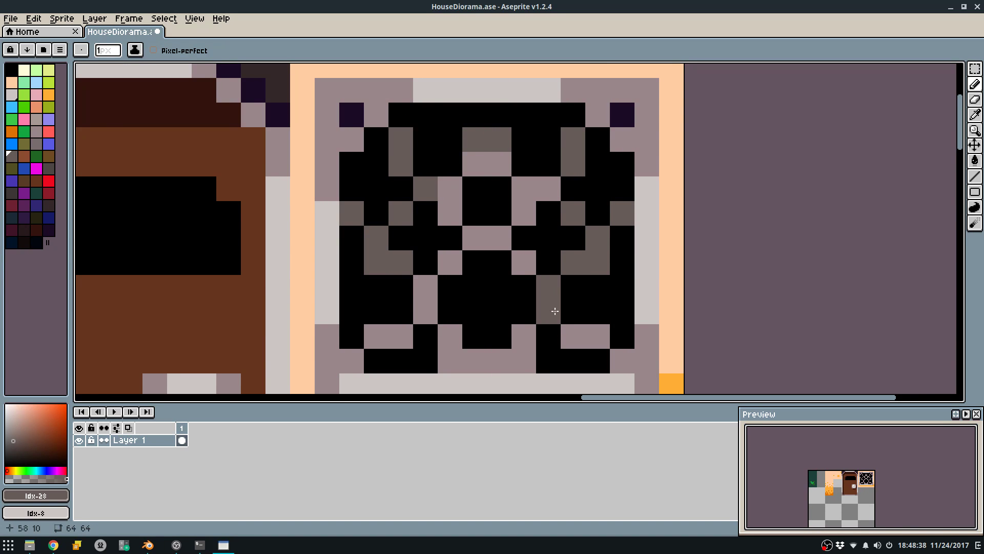
Undo the darkening of the lattice's lower inner bars and darken the pixels along the bottom of the window instead.
key(ctrl+z)
key(ctrl+z)
key(ctrl+z)
key(ctrl+z)
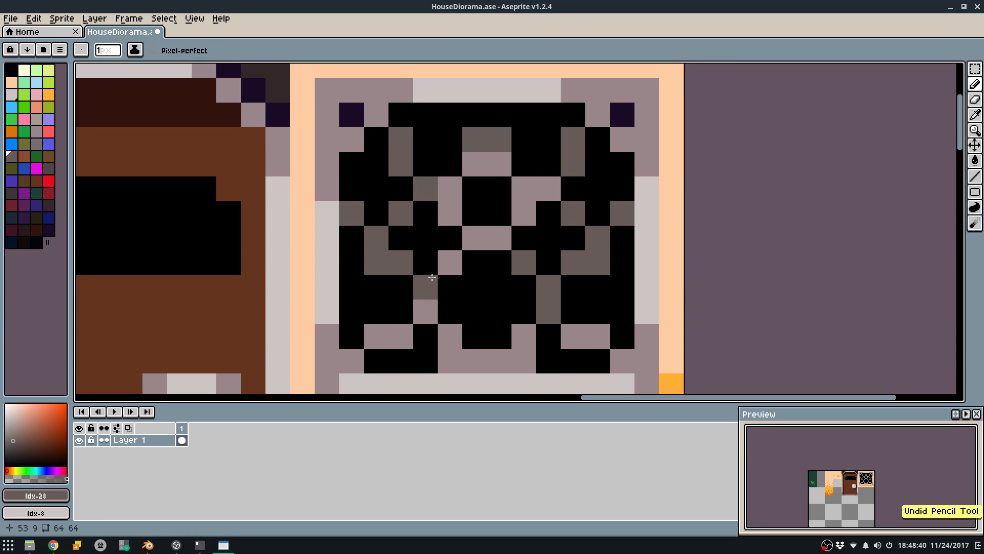
click(450, 361)
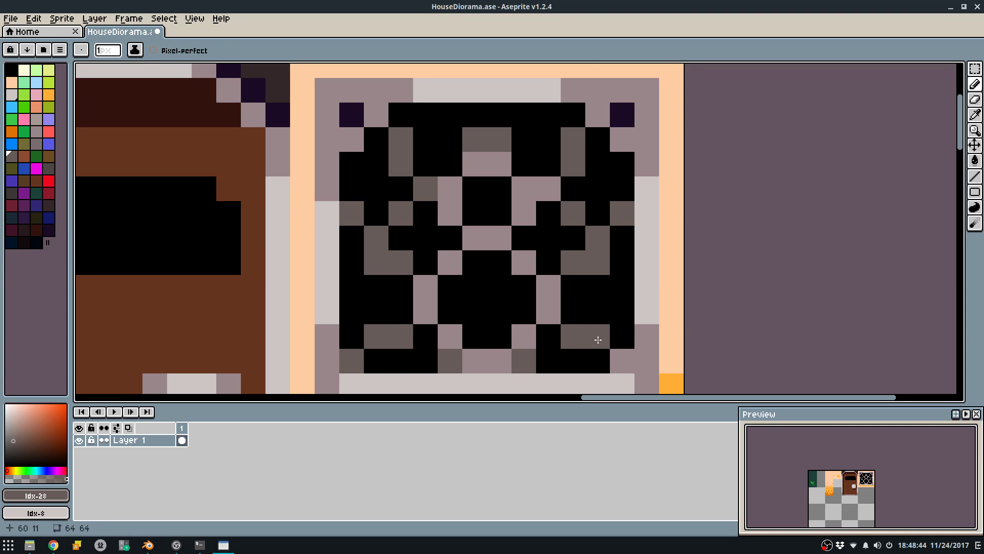
Save the sprite and export the sprite sheet again, overwriting HouseDiorama.png.
scroll(623, 359, down, 5)
key(ctrl+s)
key(ctrl+e)
click(497, 345)
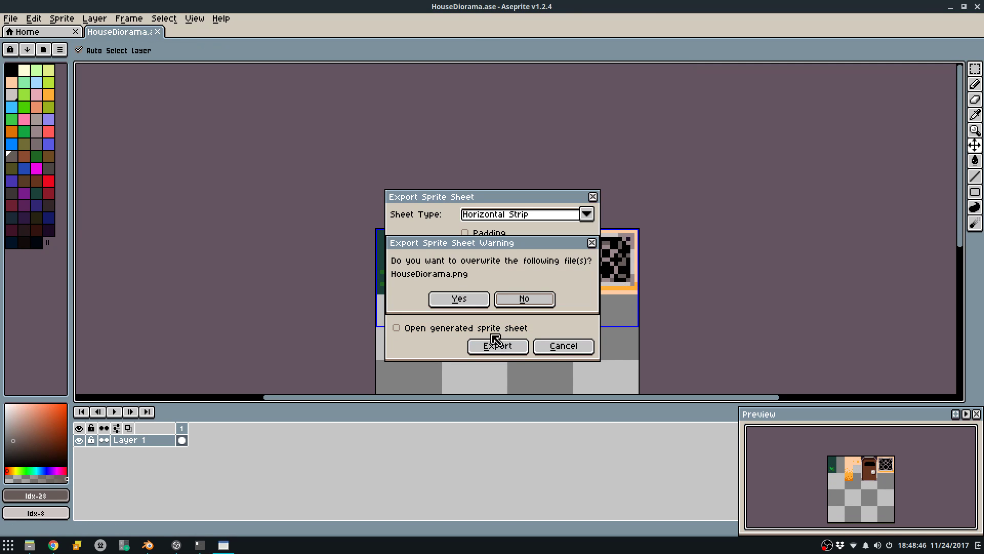
click(469, 294)
Draw dark grey diamond-shaped grille pixels at both ends of the door's black window.
scroll(546, 260, up, 5)
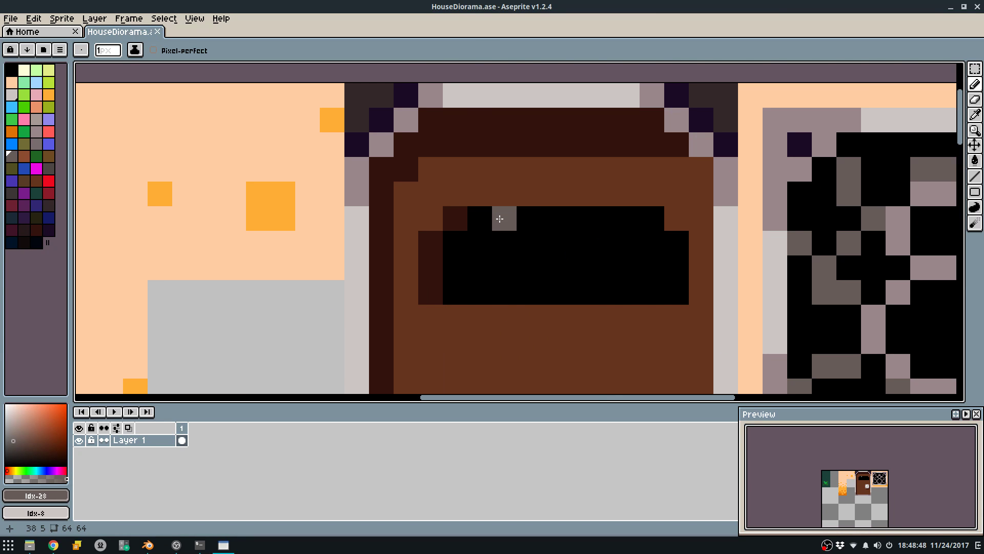
drag(503, 217, 504, 294)
key(ctrl+z)
click(455, 268)
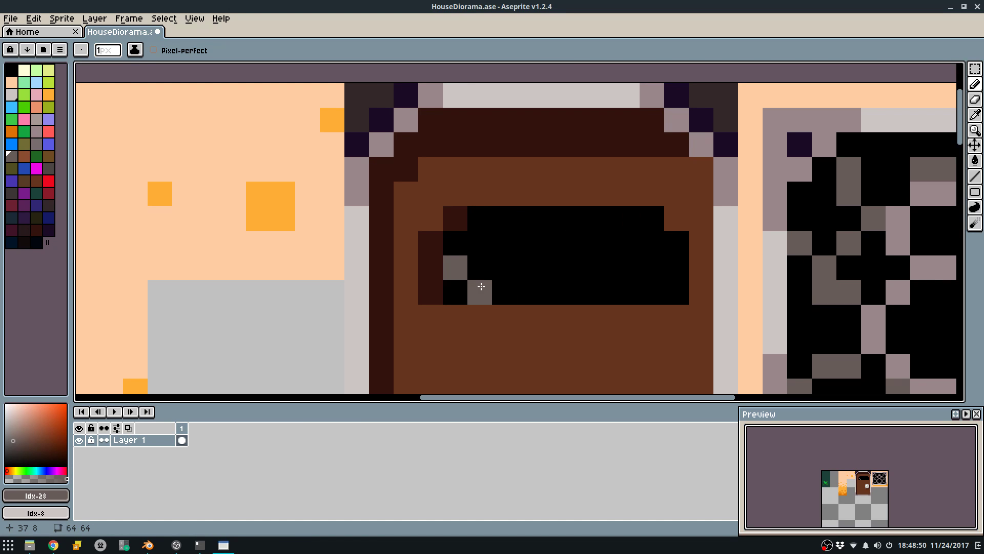
click(480, 244)
click(651, 273)
key(ctrl+z)
click(676, 268)
click(651, 288)
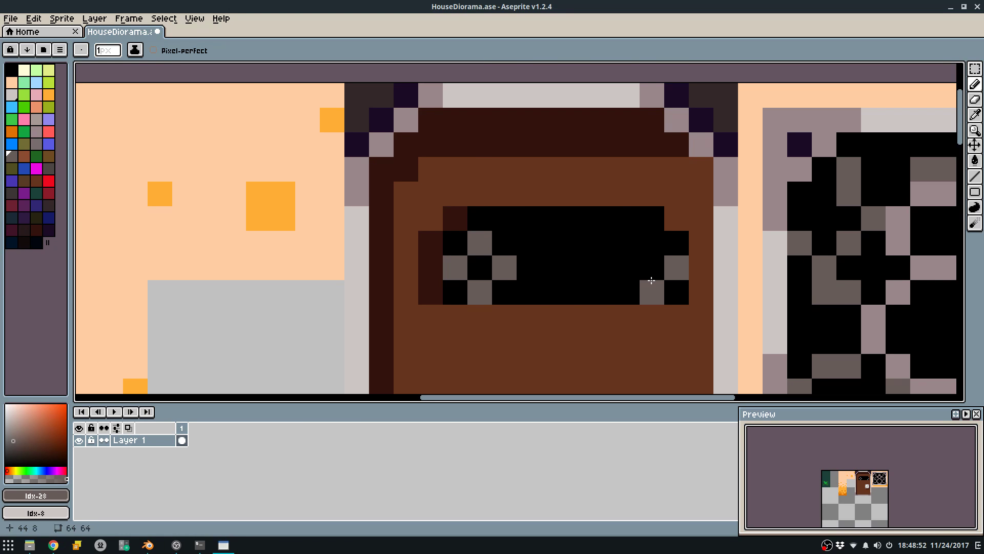
Stretch the door window's grille diamonds to four pixels tall with black centres, and save the sprite.
click(482, 223)
drag(458, 243, 494, 241)
alt+click(483, 262)
click(483, 249)
alt+click(486, 216)
scroll(495, 221, down, 3)
key(ctrl+s)
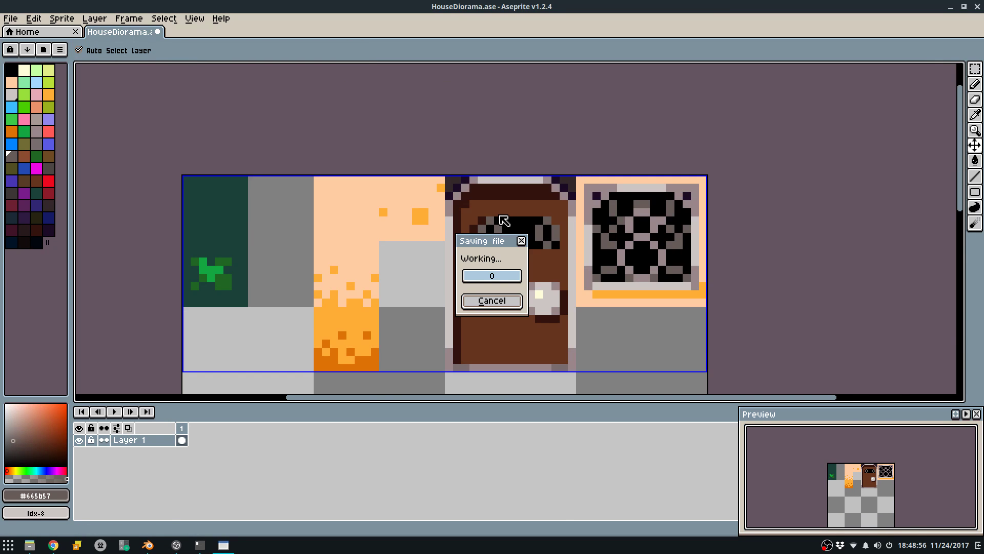
Select the left grille diamond in the door window, move it one pixel to the left, and clear the selection.
scroll(533, 222, up, 3)
key(m)
drag(366, 182, 450, 259)
drag(409, 231, 384, 231)
click(385, 119)
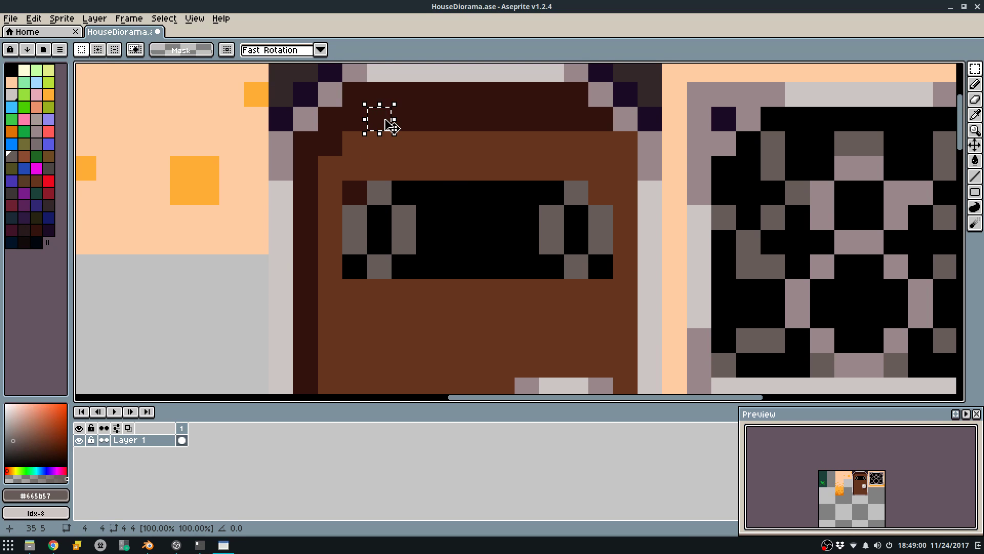
Fill the stray dark brown pixel at the door window's upper-left corner with the door's brown #66341F.
key(q)
key(f)
click(358, 168)
key(q)
alt+click(346, 161)
key(f)
click(324, 177)
key(q)
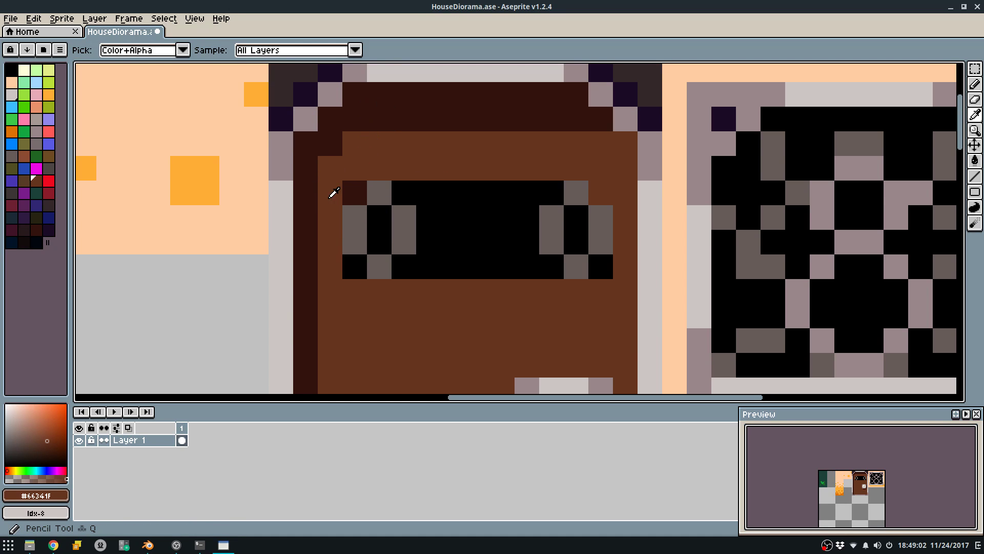
click(353, 194)
Recolour the side and bottom pixels of the door window's grille diamonds with the lighter frame grey #99878b.
key(f)
click(285, 172)
key(q)
drag(353, 224, 355, 241)
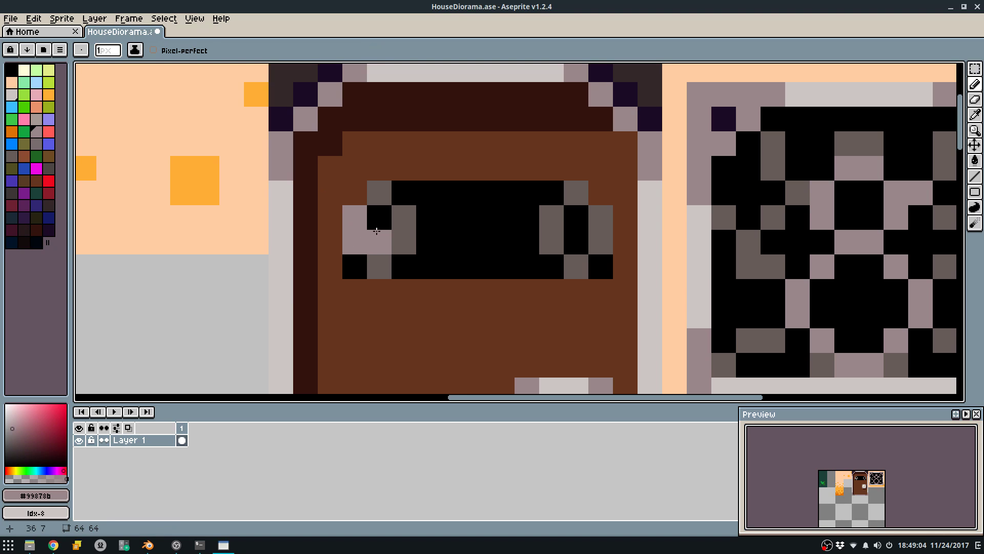
drag(405, 218, 408, 230)
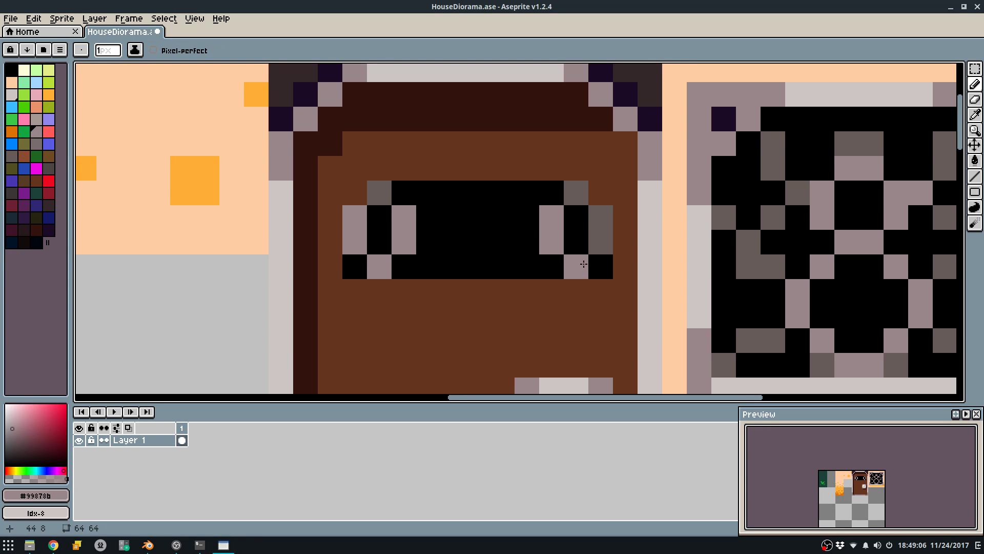
Repaint the upper outer pixel of the door window's left diamond in dark grey #665b57, and save the sprite.
scroll(600, 222, down, 1)
alt+click(604, 222)
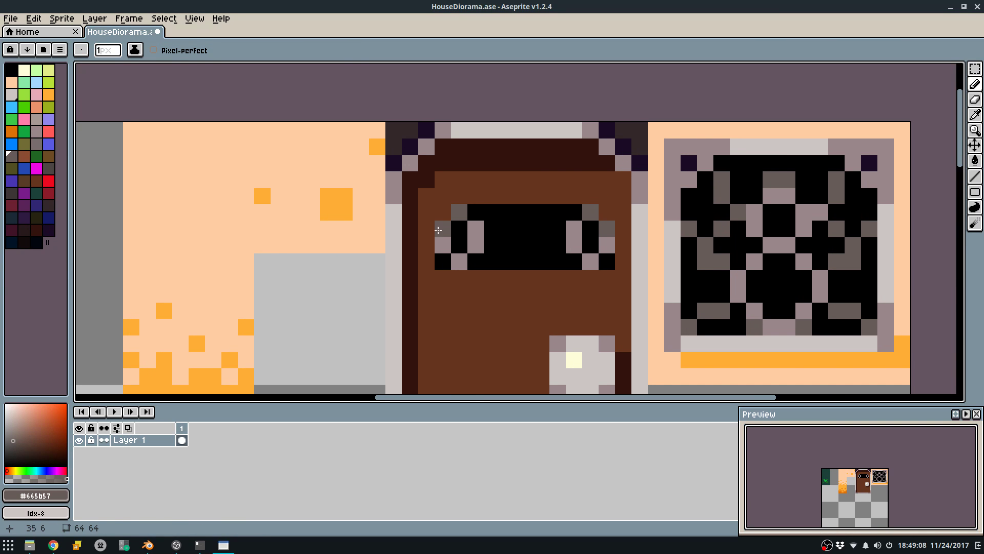
scroll(436, 226, down, 4)
key(ctrl+s)
Extend the door window's grille inward with #99878b pixels along its bottom edge and #665b57 pixels along its top, and save the sprite.
scroll(459, 235, up, 5)
alt+click(459, 234)
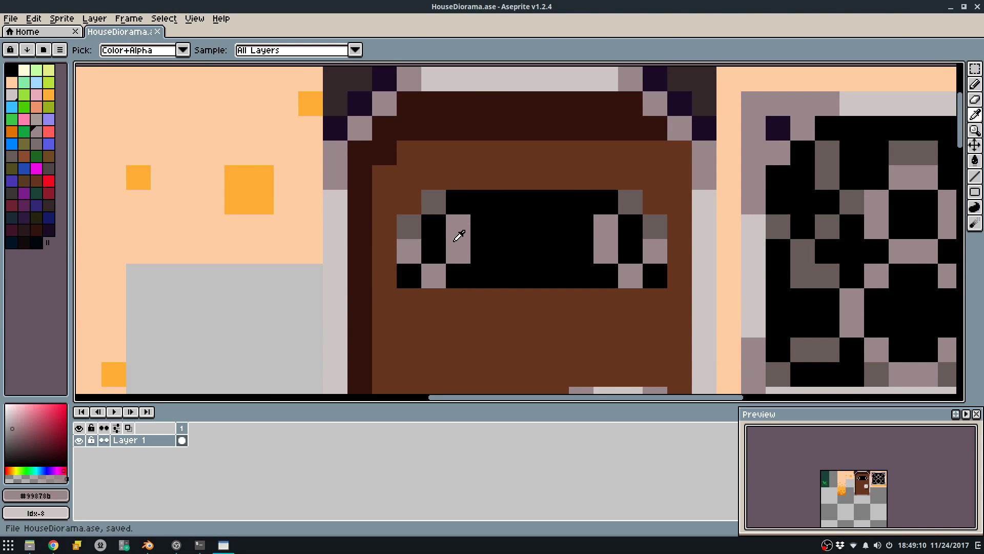
click(483, 276)
click(582, 276)
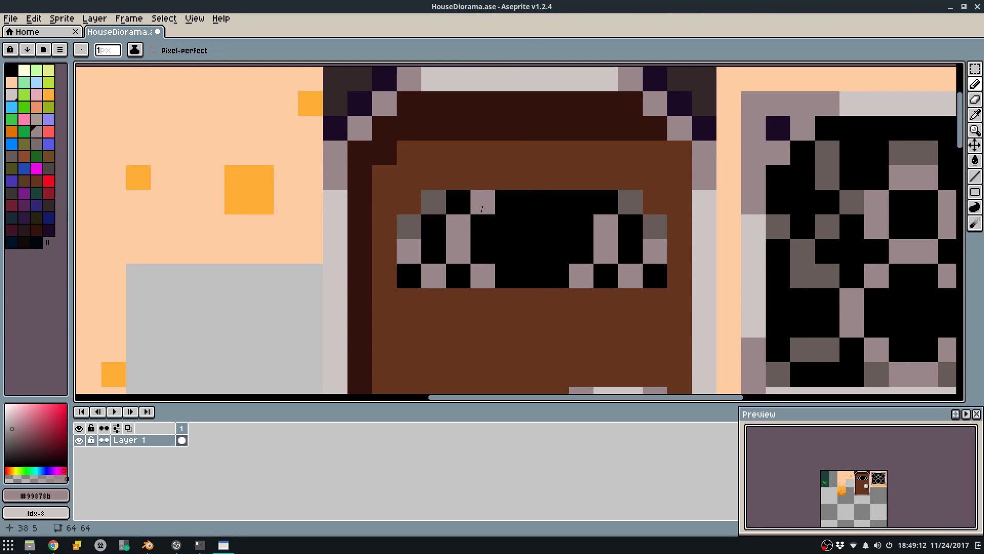
click(508, 202)
alt+click(622, 200)
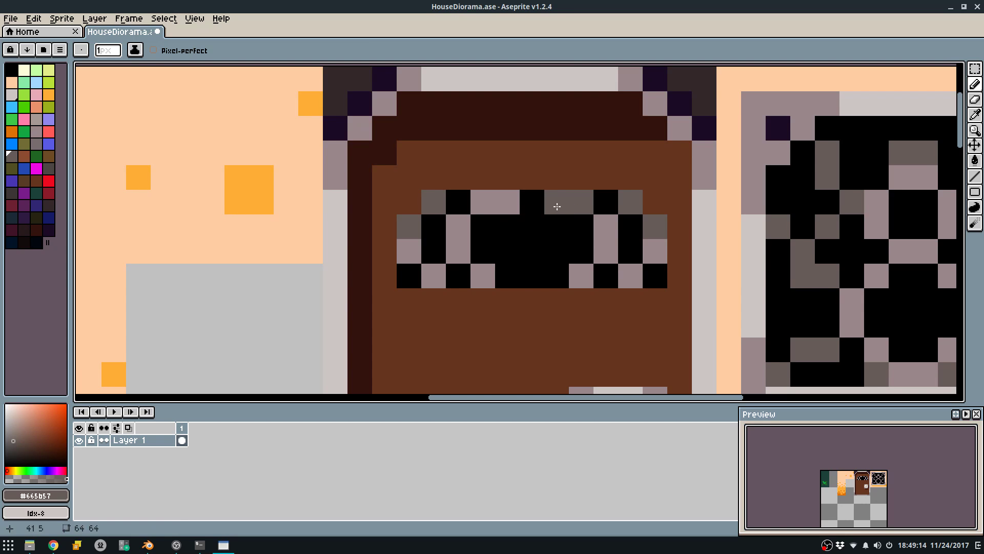
scroll(572, 169, down, 5)
key(ctrl+s)
scroll(529, 192, up, 5)
alt+click(528, 191)
Export the sprite sheet over HouseDiorama.png, and switch to Blender to check the door on the house.
scroll(552, 187, down, 5)
key(ctrl+e)
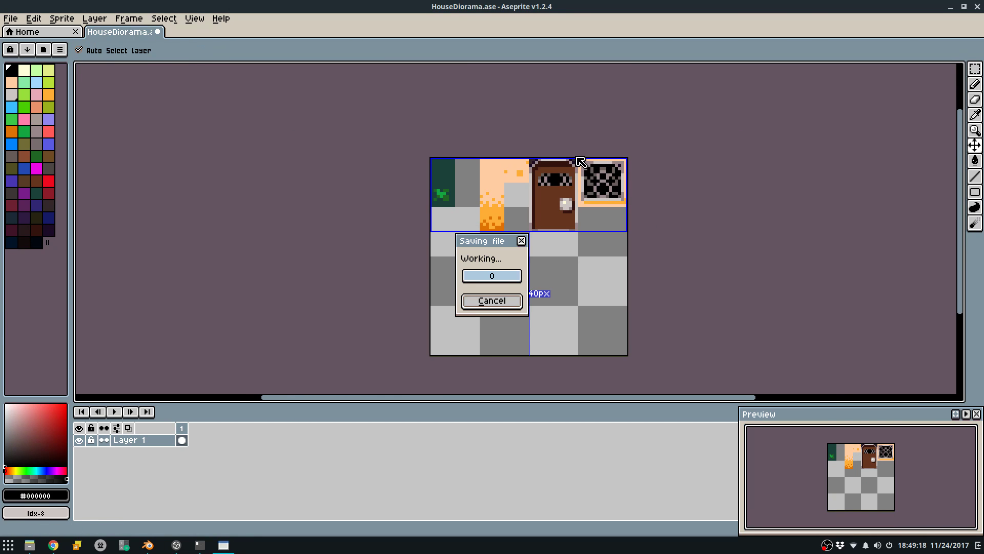
click(519, 348)
key(alt+Tab)
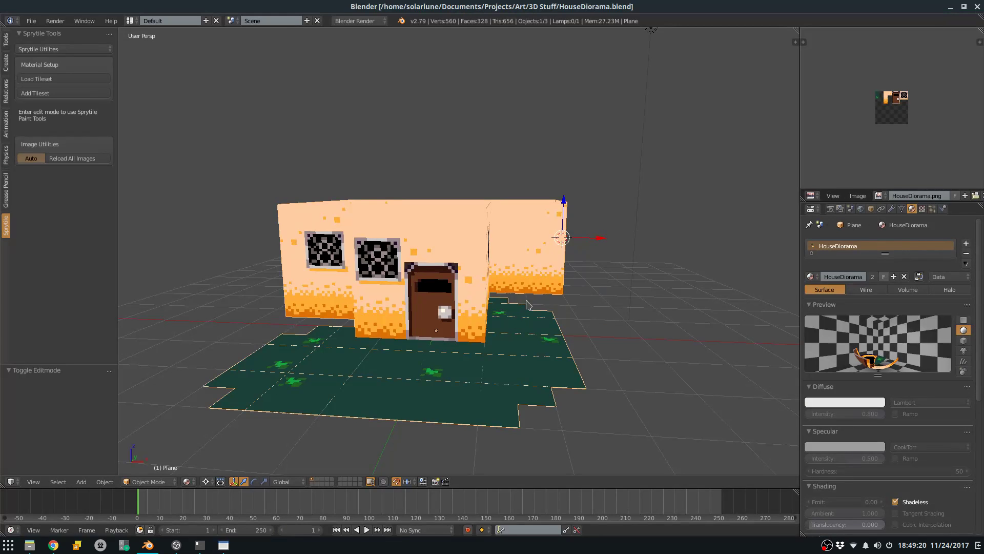
scroll(528, 308, down, 1)
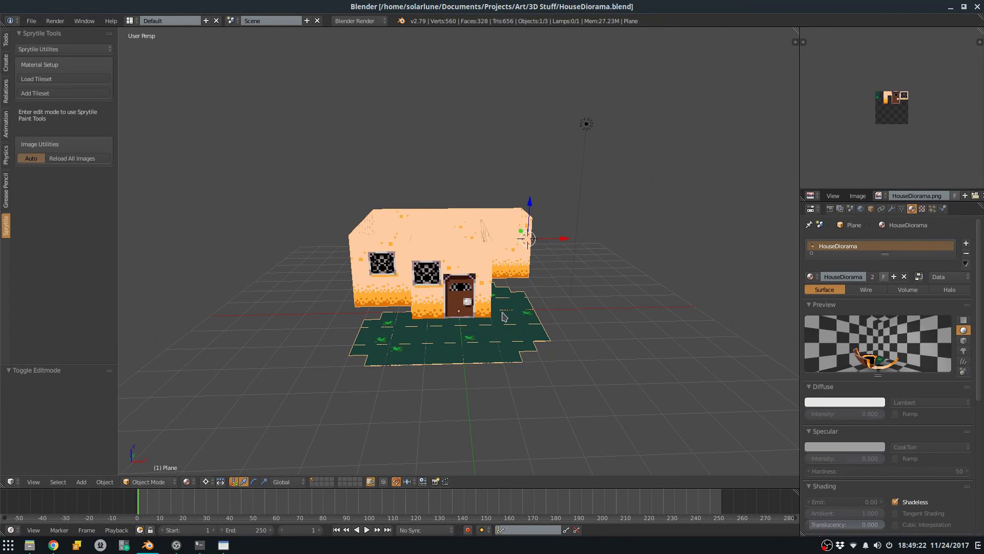
scroll(490, 279, up, 1)
mouse_move(510, 280)
middle_down()
mouse_move(569, 277)
mouse_move(525, 279)
middle_up()
Switch back to Aseprite and paint the orange wall tile's bottom row with the door threshold's grey #7a6d70.
key(alt+Tab)
scroll(515, 255, up, 6)
alt+click(624, 270)
click(490, 270)
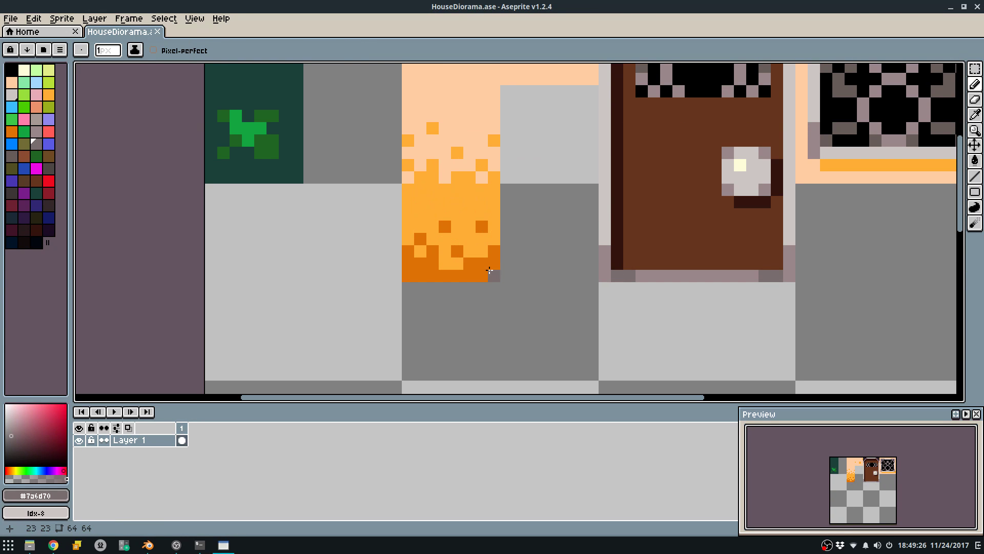
key(alt)
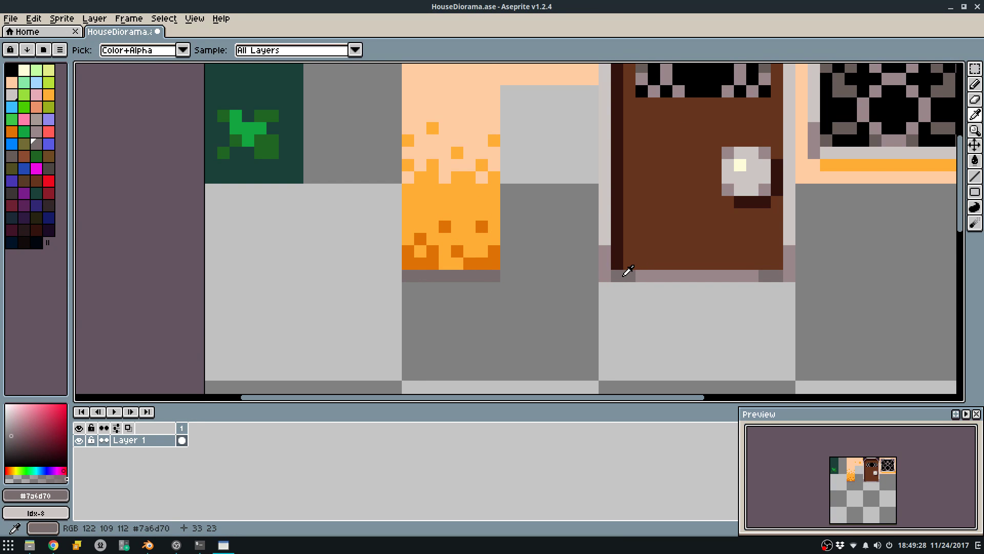
Shift the wall tile's lower orange pattern up one pixel, keeping a full dark orange row above the grey base.
key(ctrl+z)
key(m)
mouse_move(408, 214)
mouse_down()
mouse_move(495, 264)
mouse_move(484, 242)
mouse_move(456, 263)
mouse_up()
click(519, 264)
key(q)
alt+click(479, 251)
scroll(461, 272, up, 2)
Paint both end pixels of the wall tile's grey base row with the darker palette colour Idx-35.
alt+click(433, 277)
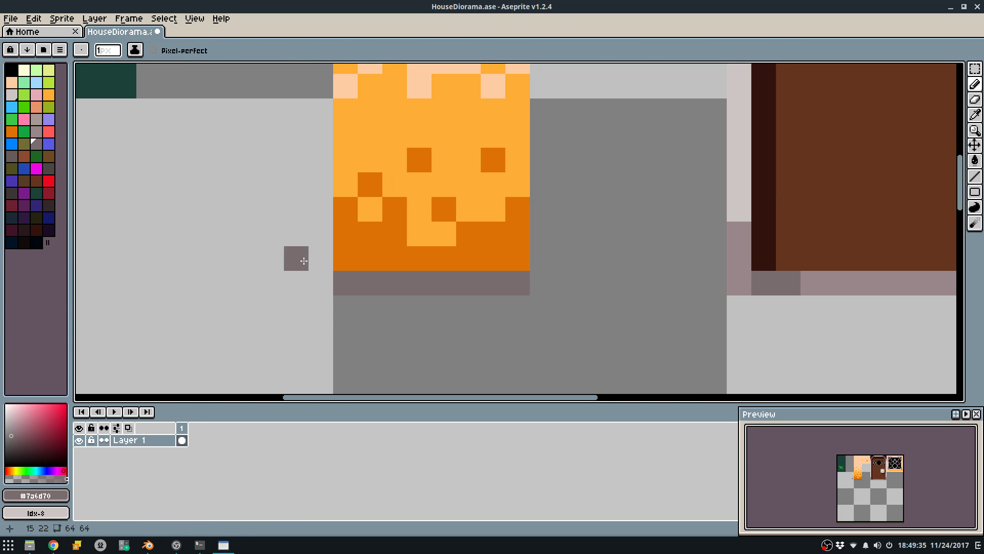
click(52, 166)
click(353, 284)
click(509, 280)
Save the sprite and re-export the sheet over HouseDiorama.png, and switch to Blender to check the wall base.
scroll(514, 269, down, 4)
key(ctrl+s)
key(ctrl+e)
click(518, 342)
click(487, 304)
key(alt+Tab)
middle_drag(534, 322, 495, 299)
In Aseprite, cover the wall tile's scattered dark orange pixels with #ffad37 and reshape the dark orange band's upper edge.
scroll(460, 265, up, 1)
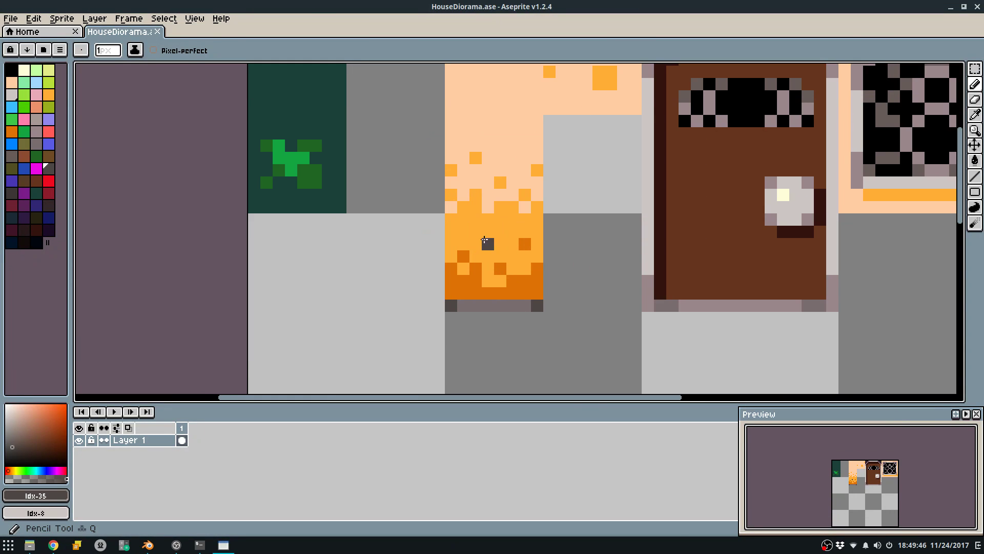
alt+click(487, 240)
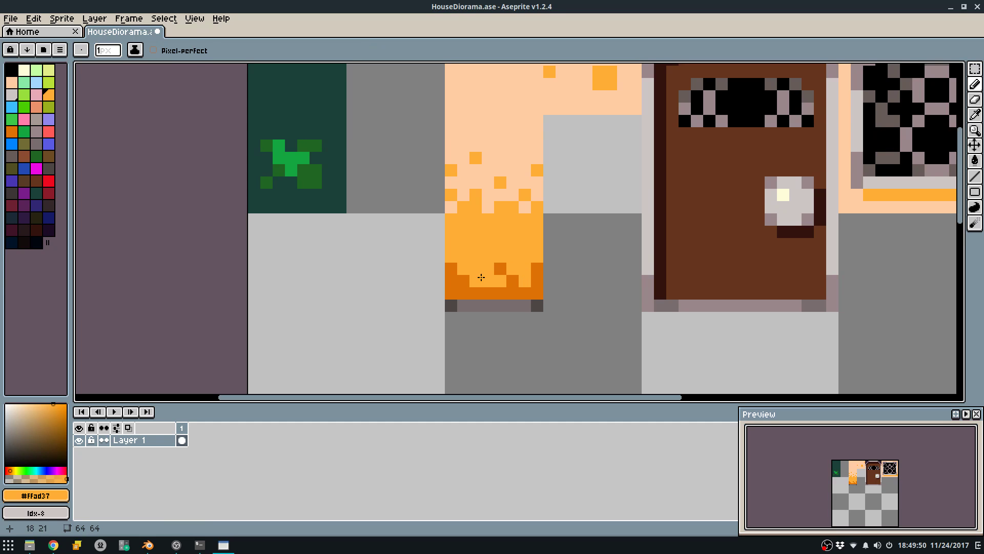
alt+click(453, 272)
click(463, 269)
alt+click(461, 257)
click(451, 267)
Cover the loose orange pixels above the wall's orange band with peach #ffcca3, and reshape the band's upper edge with #ffad37.
alt+click(455, 167)
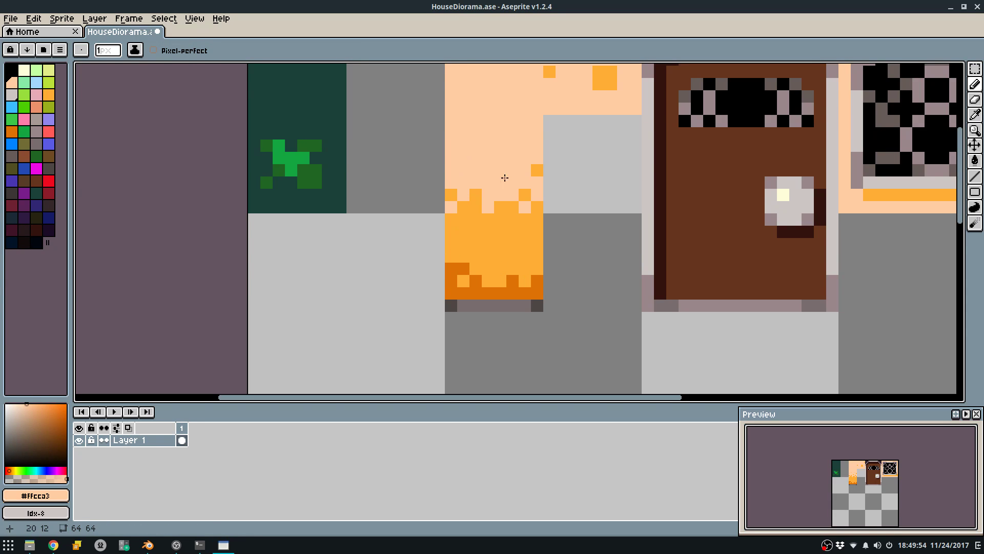
alt+click(505, 204)
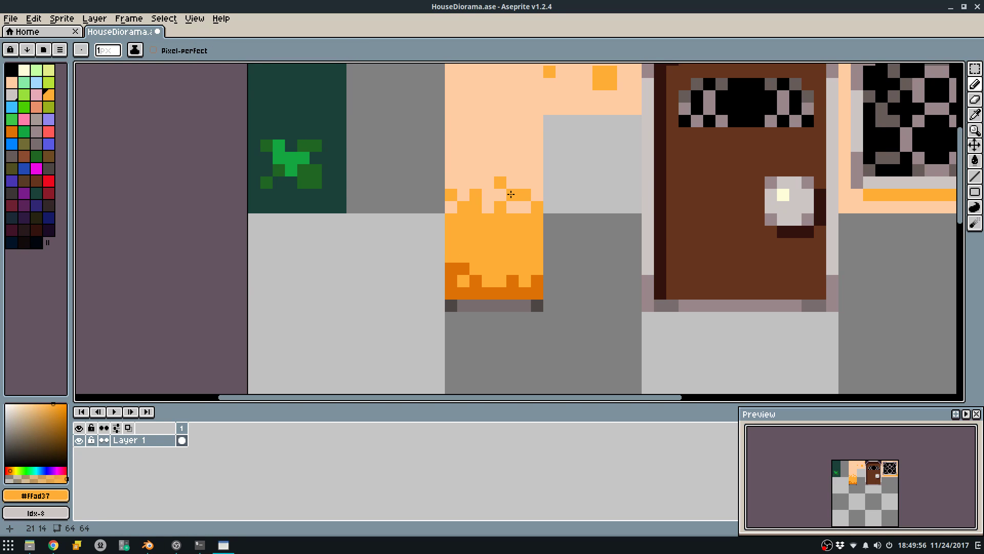
alt+click(497, 196)
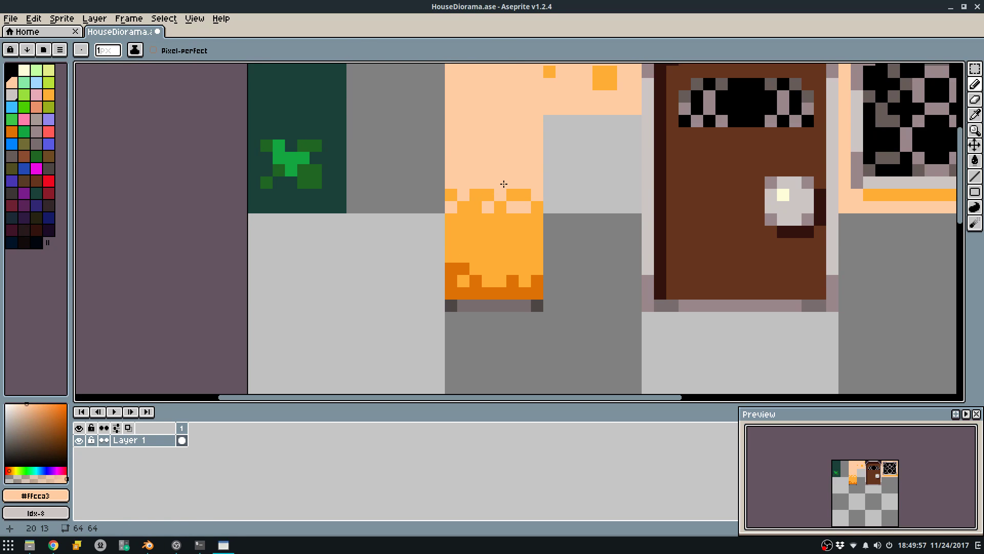
alt+click(475, 194)
alt+click(517, 194)
click(513, 206)
key(ctrl+z)
click(491, 182)
Save the sprite and export the sheet again over HouseDiorama.png, and switch to Blender to check the simplified wall texture.
scroll(518, 214, down, 1)
key(ctrl+s)
key(ctrl+e)
click(498, 345)
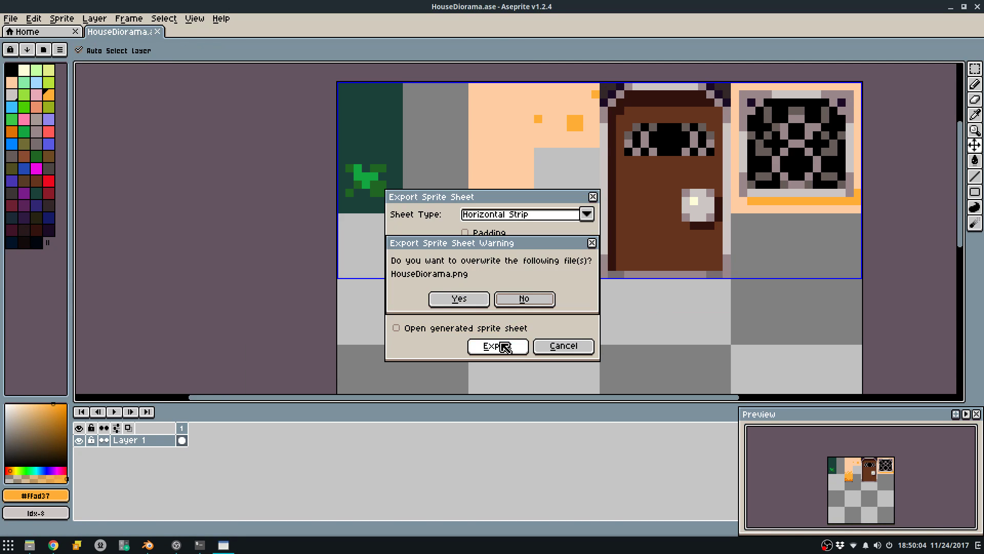
click(484, 303)
key(alt+Tab)
middle_drag(504, 303, 469, 306)
In Aseprite, select the central part of the window grille, flip it vertically, and move it up one pixel.
key(alt+Tab)
scroll(748, 154, up, 4)
key(m)
drag(530, 115, 650, 333)
key(shift+v)
drag(603, 272, 598, 246)
click(751, 281)
Rework the window grille's lowest two rows around the centre with dark grey #665b57 pixels, and save the sprite.
key(b)
alt+click(655, 305)
mouse_move(654, 330)
mouse_down()
mouse_move(526, 328)
mouse_move(554, 331)
mouse_up()
alt+click(506, 312)
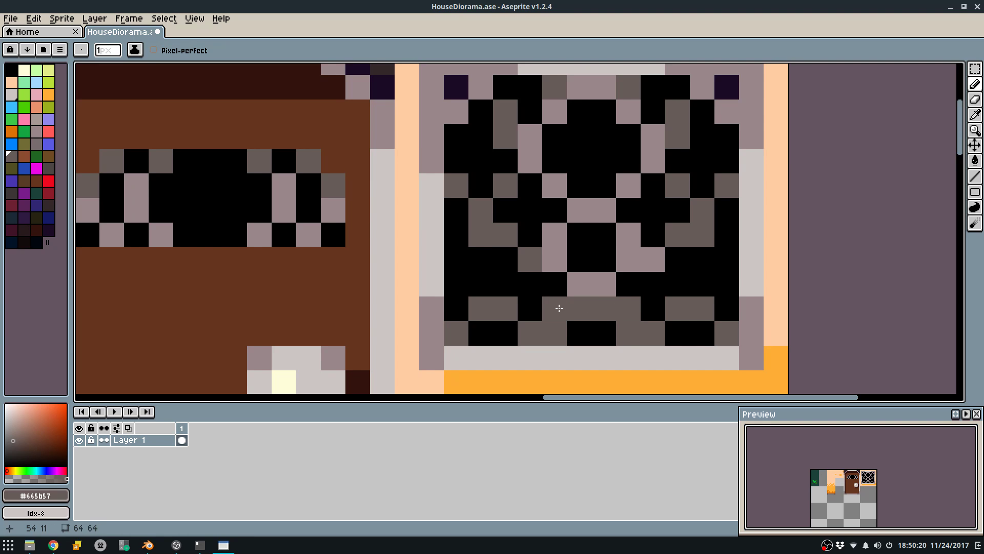
scroll(570, 266, down, 5)
key(ctrl+s)
Paint dark grey #665b57 pixels on both sides of the window grille's lower central diamond.
scroll(586, 266, up, 5)
click(600, 264)
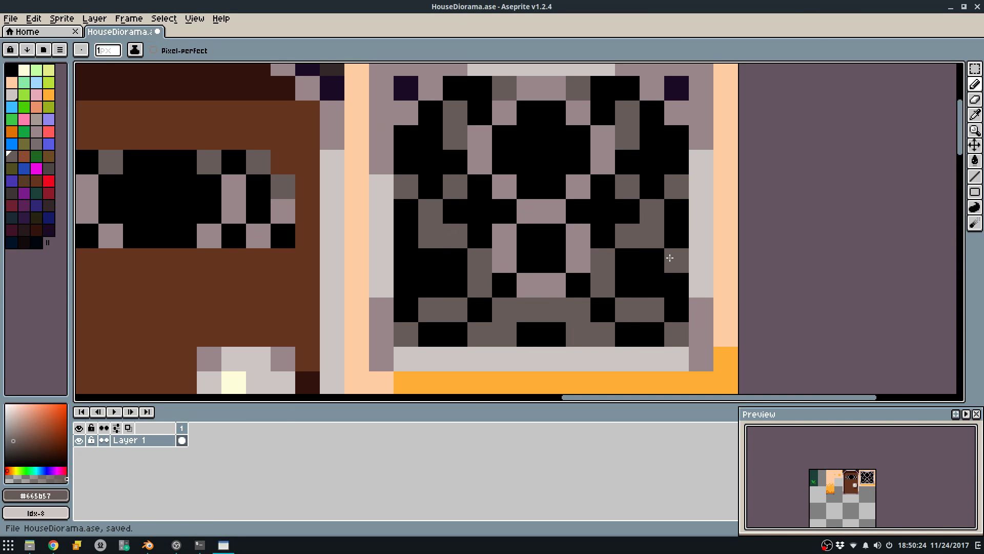
Save HouseDiorama.ase and re-export the tileset image with the finished window tile.
scroll(407, 279, down, 5)
key(ctrl+s)
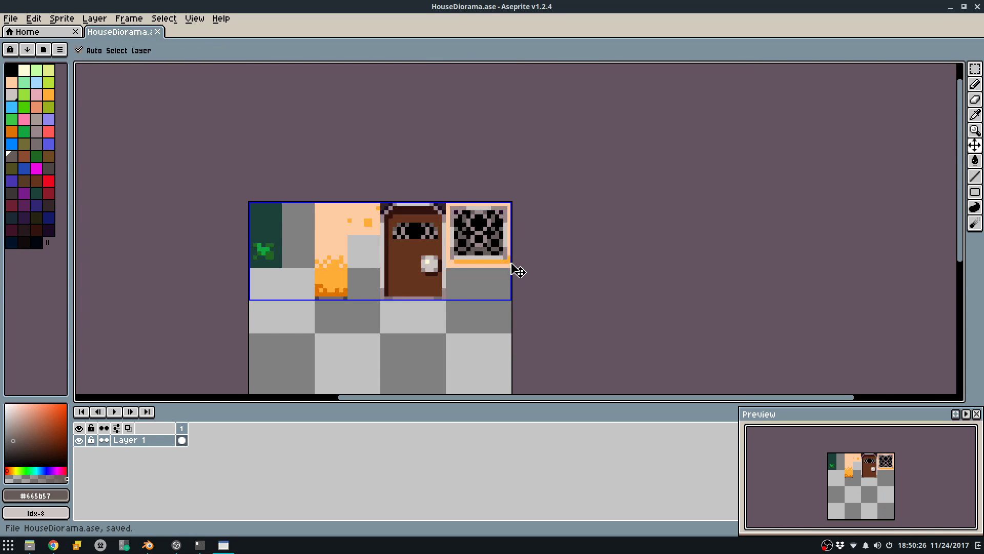
key(ctrl+e)
click(505, 340)
click(473, 303)
Switch to Blender, enter Edit Mode on the house mesh and activate Sprytile's Paint tool facing the windowless outer wall.
key(alt+Tab)
middle_drag(465, 264, 595, 278)
scroll(477, 282, up, 4)
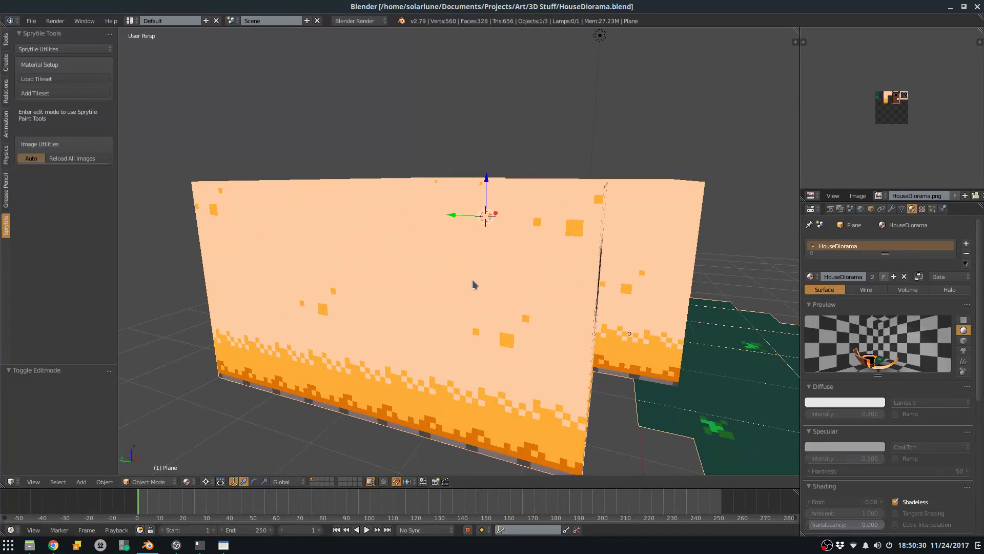
middle_drag(476, 281, 493, 285)
key(Tab)
click(74, 51)
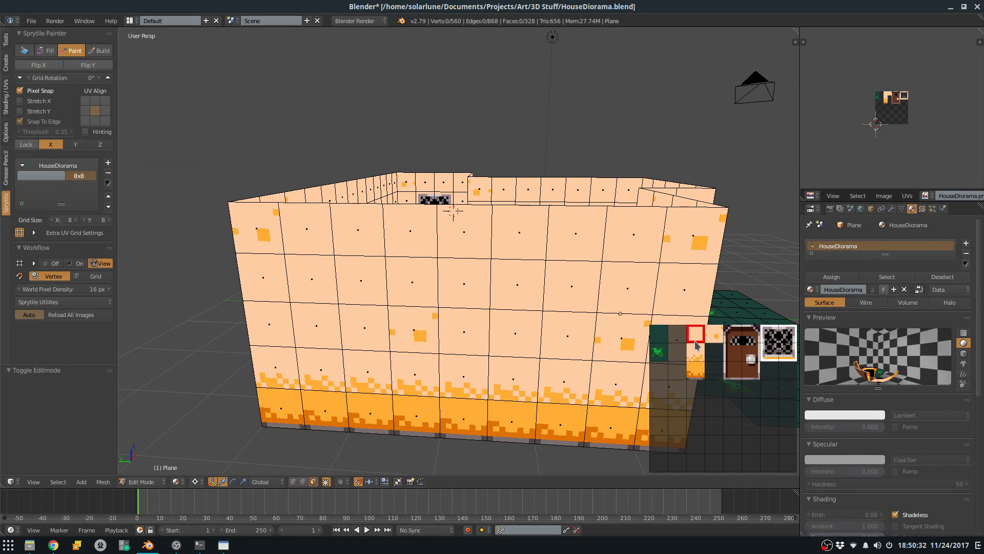
Try to paint window tiles onto the middle of the blank outer wall.
click(465, 285)
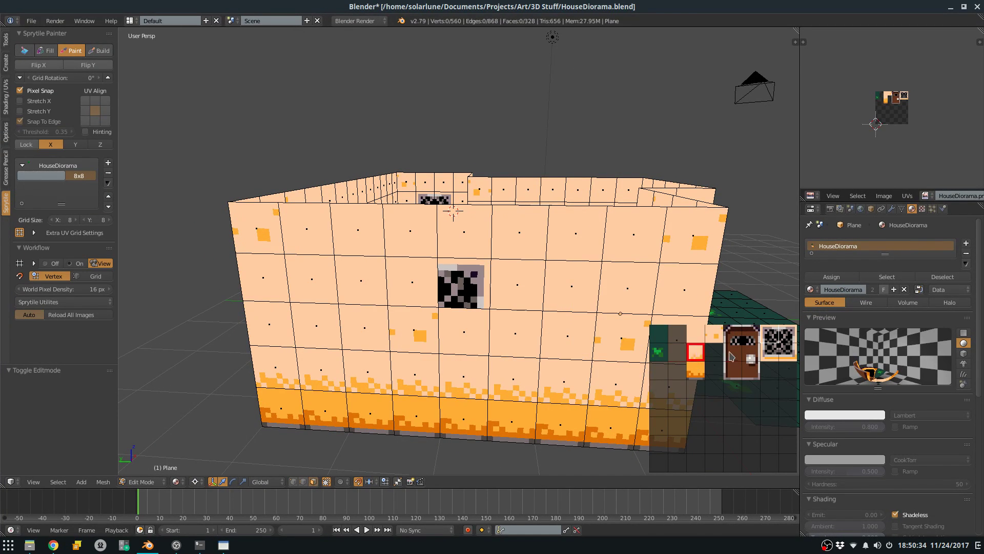
key(ctrl+z)
key(ctrl+s)
click(509, 297)
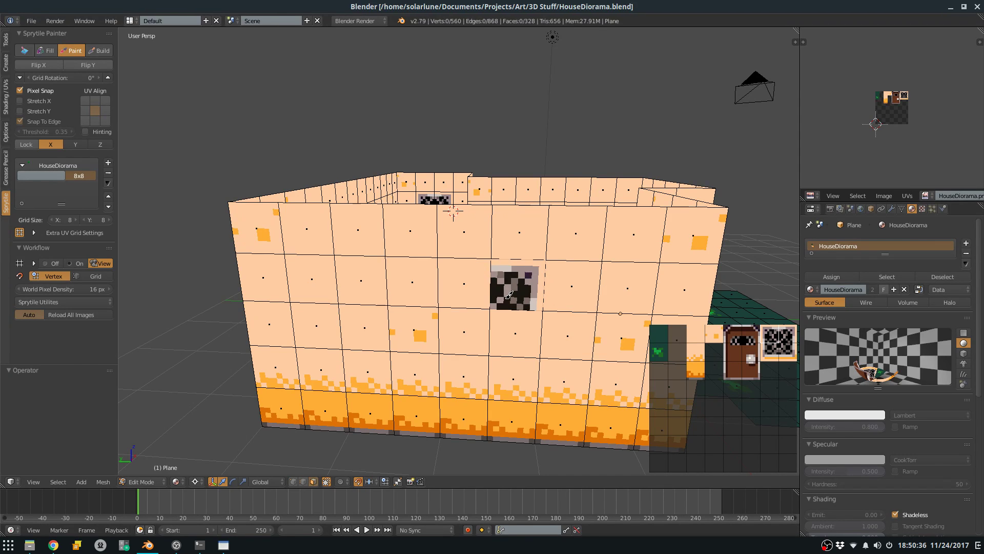
click(464, 294)
key(ctrl+z)
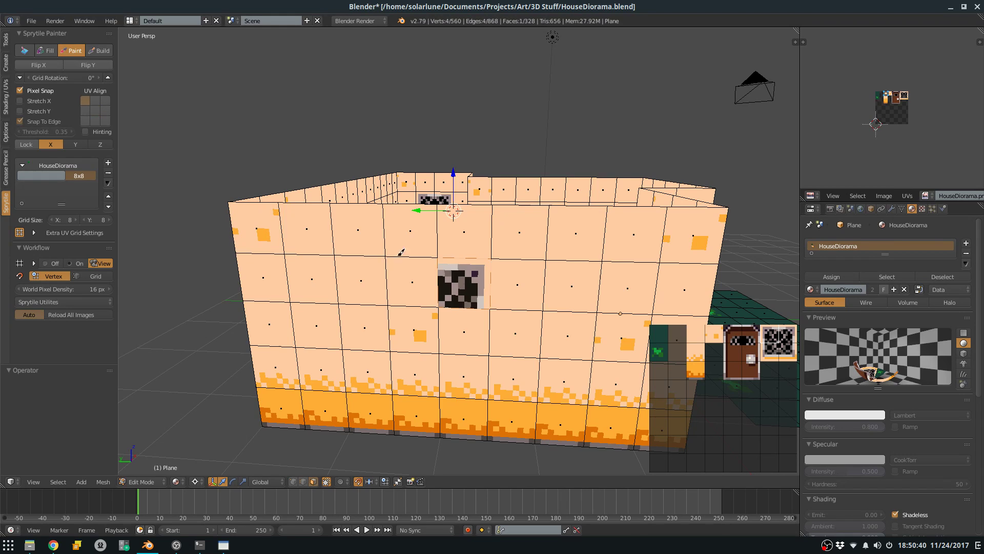
Turn on Flip X for the painted tile and cycle its grid rotation round to 0°.
key(1)
key(1)
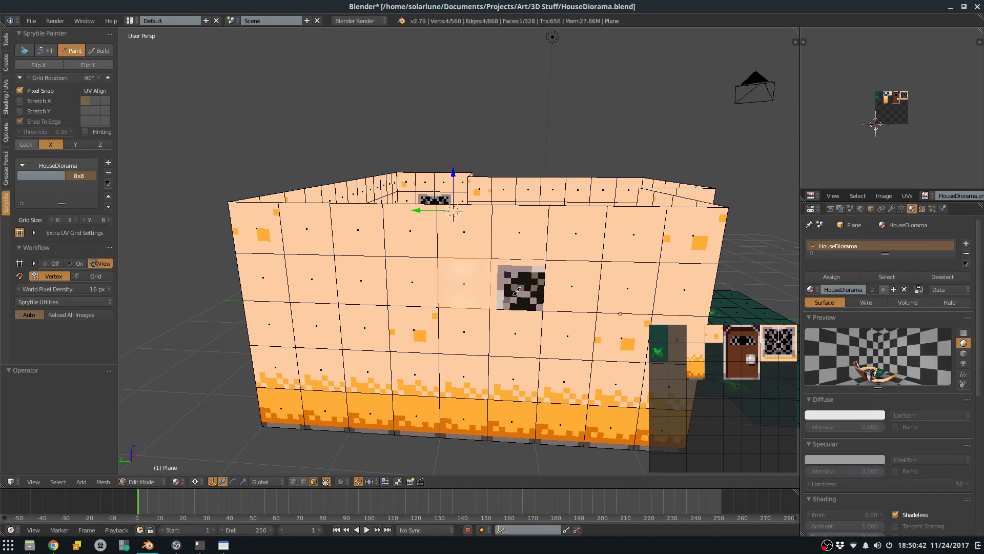
key(3)
key(3)
key(3)
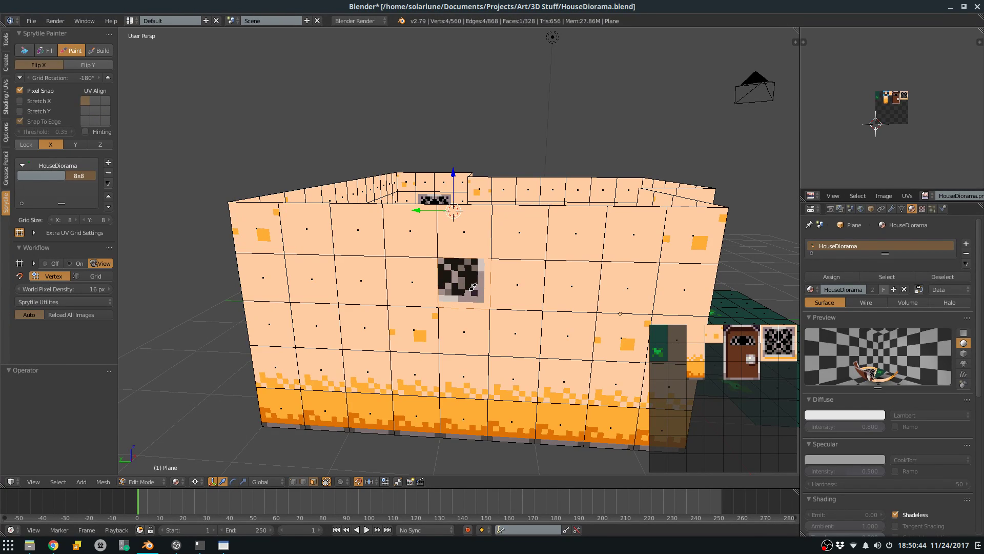
key(1)
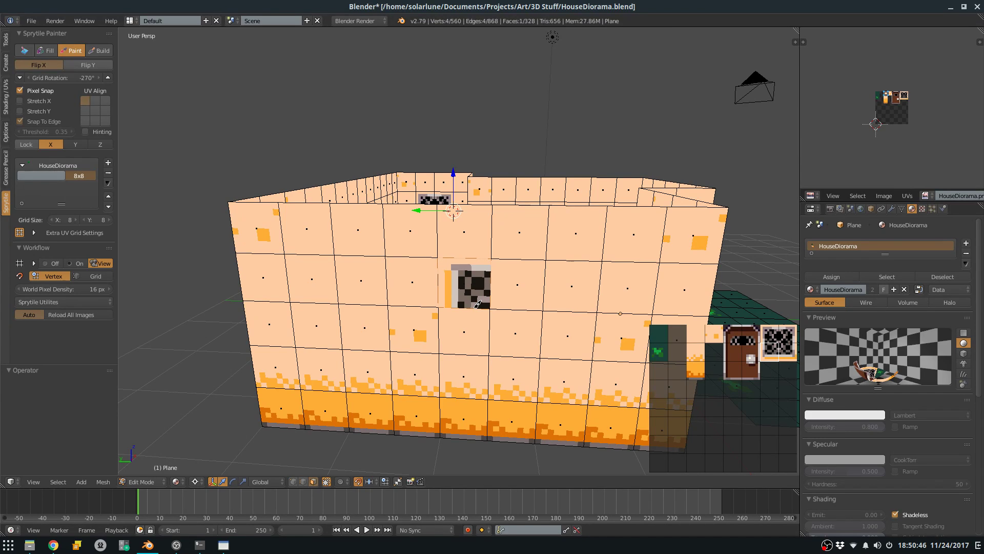
key(1)
Paint the window quarter tiles onto the neighbouring faces in the middle of the outer wall to form a complete window.
click(473, 317)
click(788, 352)
click(500, 328)
click(747, 342)
click(787, 335)
click(507, 285)
Leave Edit Mode and switch to the tileset in Aseprite.
scroll(510, 279, down, 6)
key(Tab)
mouse_move(531, 205)
middle_down()
mouse_move(433, 225)
mouse_move(427, 211)
mouse_move(318, 213)
mouse_move(441, 211)
mouse_move(398, 237)
mouse_move(444, 270)
middle_up()
key(alt+Tab)
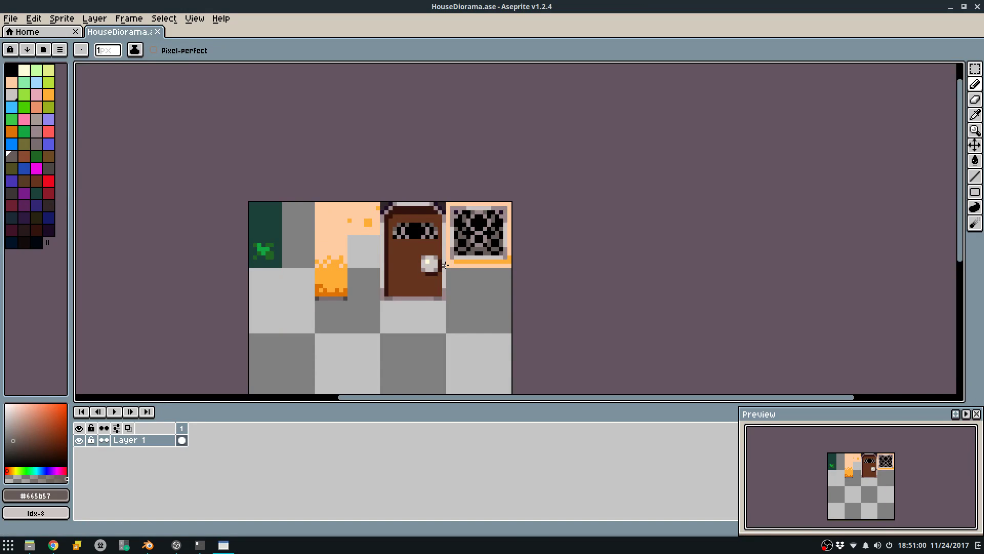
drag(456, 245, 467, 303)
key(ctrl+z)
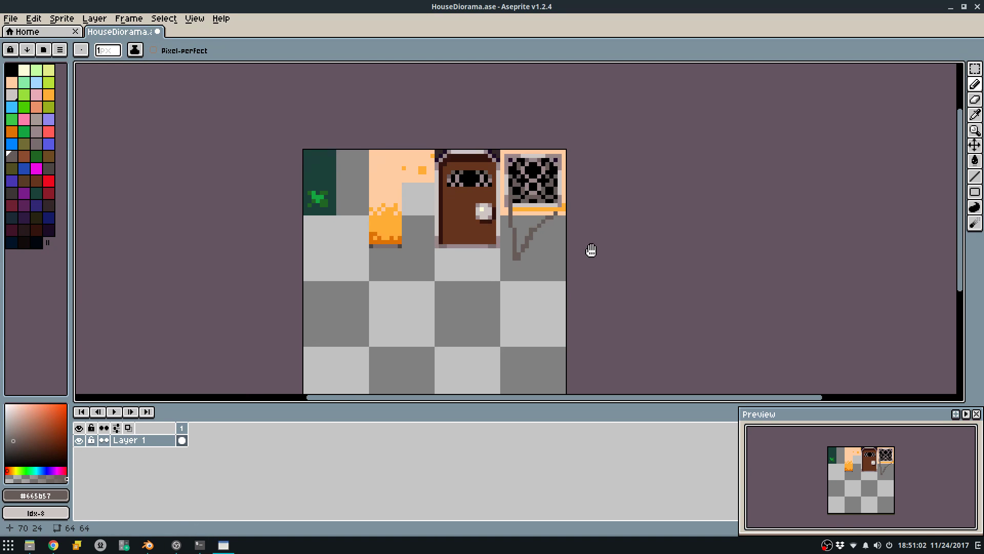
key(ctrl+s)
scroll(525, 224, up, 1)
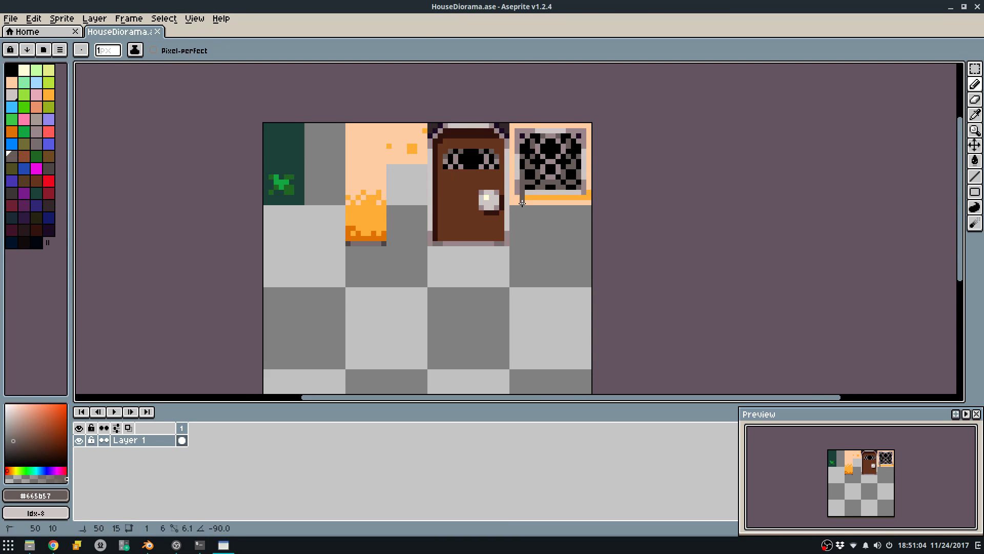
scroll(523, 212, up, 1)
scroll(520, 202, up, 1)
key(alt+Tab)
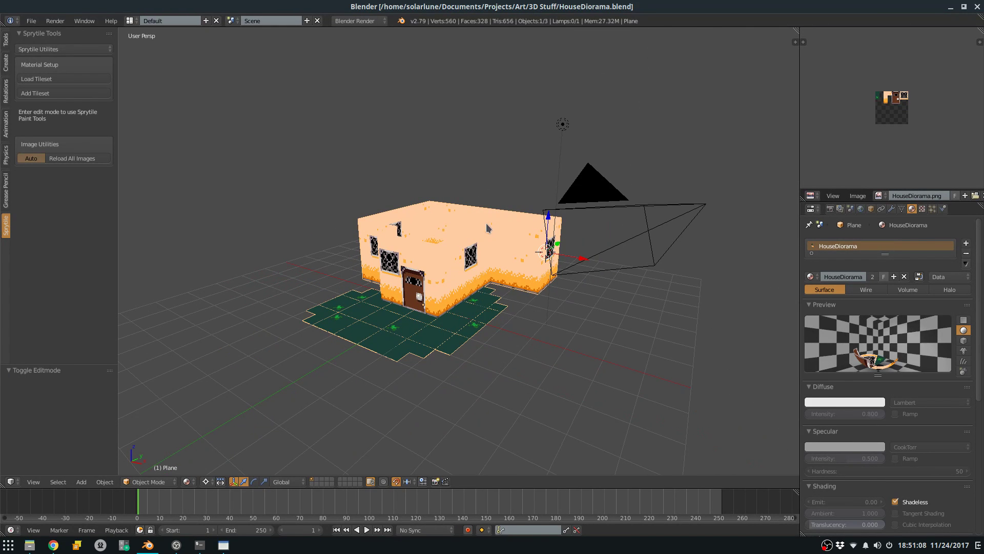
key(alt+Tab)
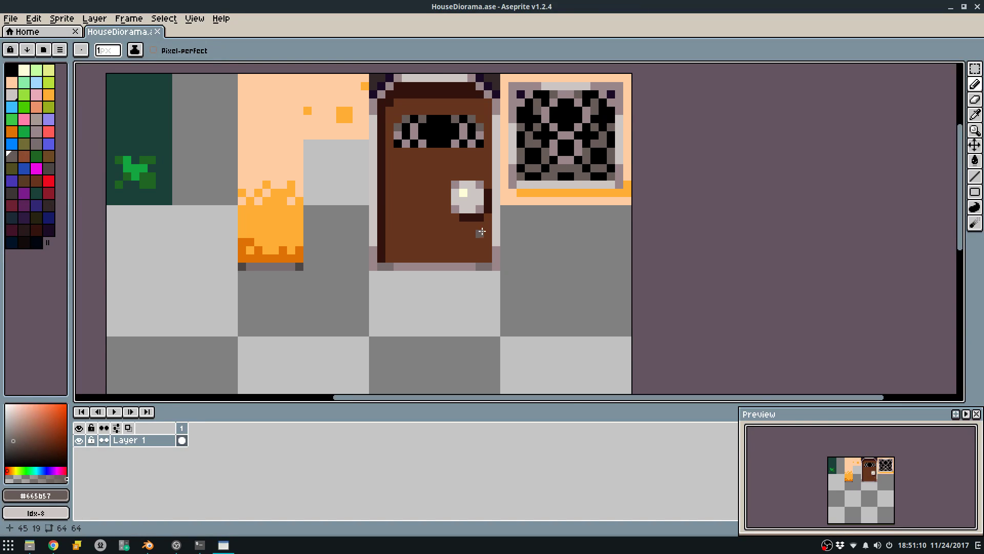
Draw the dark red (index 43) outline of an 8×16 pixel rectangle directly below the window tile, using the Line tool.
scroll(487, 231, down, 1)
click(48, 193)
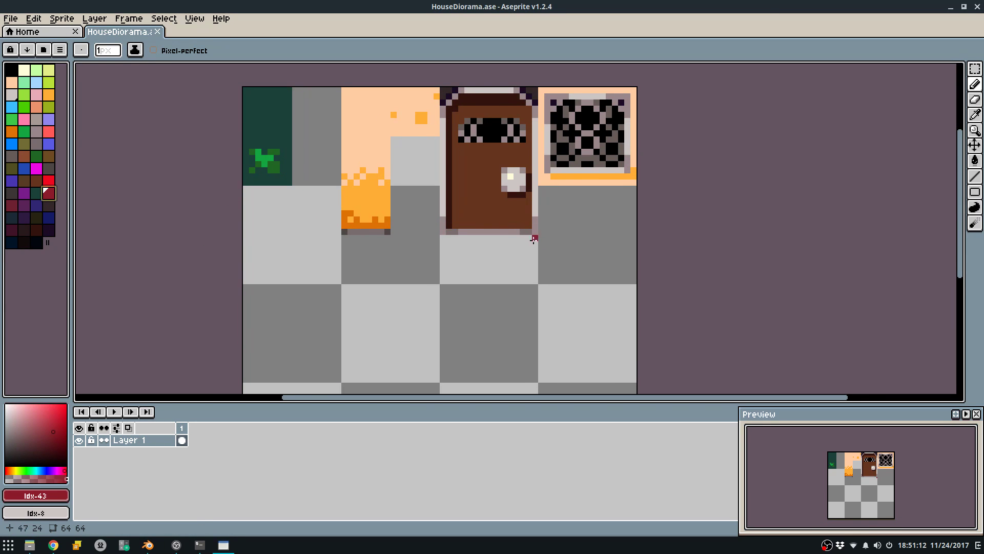
scroll(556, 222, up, 2)
scroll(533, 217, down, 1)
key(l)
drag(516, 240, 602, 228)
key(ctrl+z)
mouse_move(519, 329)
mouse_down()
mouse_move(603, 327)
mouse_move(605, 151)
mouse_up()
drag(515, 151, 517, 328)
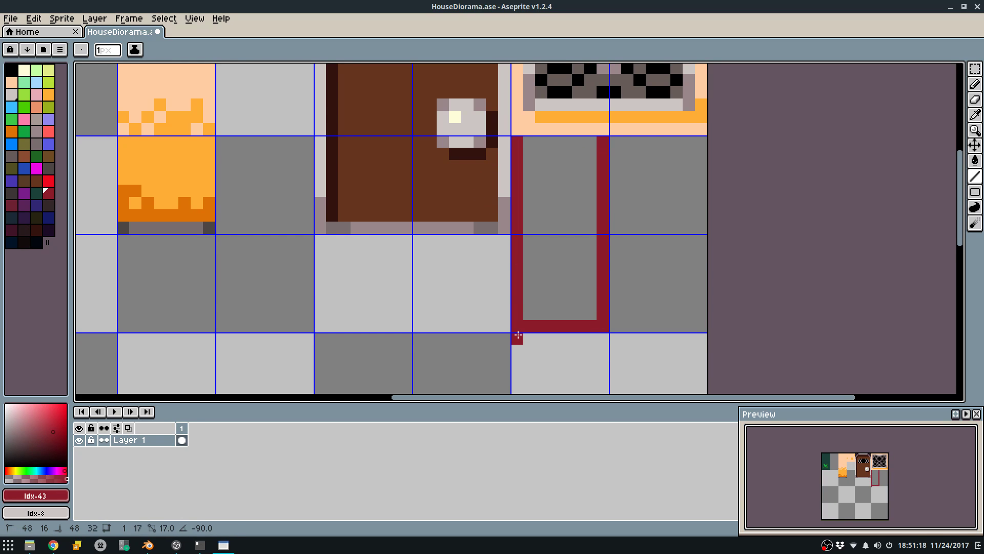
Fill the inside of the outlined rectangle with the same dark red and hide the grid.
key(g)
click(540, 285)
key(b)
middle_drag(524, 277, 498, 299)
key(ctrl+apostrophe)
Recolour the lower 8×8 pixel half of the red rectangle with the darker red #6d2131.
alt+click(507, 286)
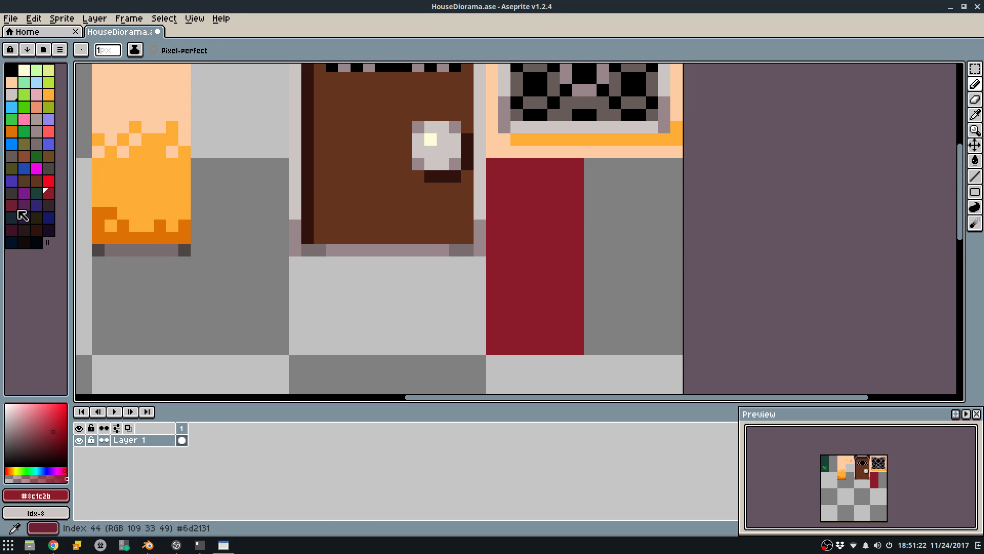
click(15, 208)
key(ctrl+apostrophe)
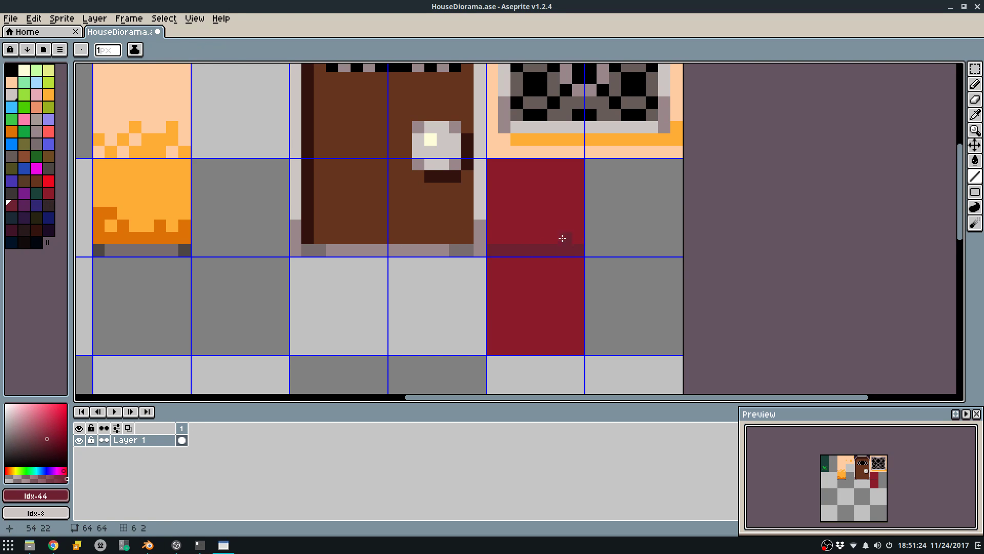
key(g)
click(570, 242)
key(ctrl+apostrophe)
key(ctrl+z)
key(l)
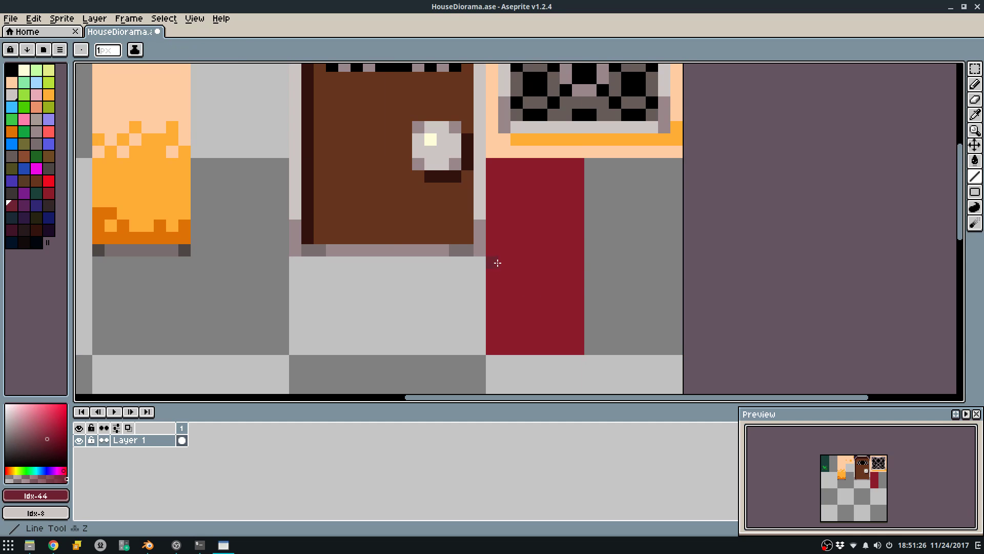
key(ctrl+apostrophe)
click(554, 281)
key(ctrl+apostrophe)
key(b)
Paint a ragged two-pixel-tall band in pink #e8aab7 near the bottom of the darker red tile, with dark notches.
alt+click(545, 282)
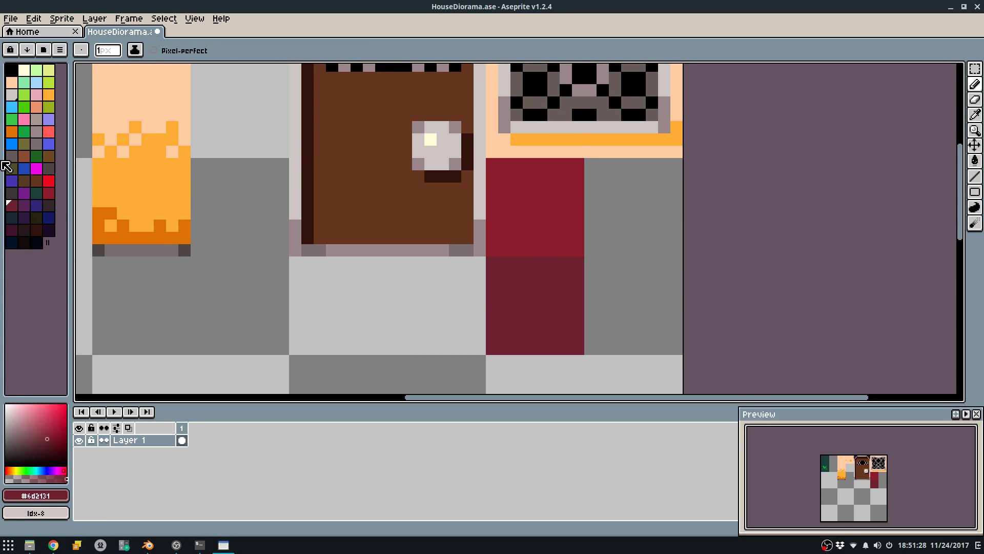
click(44, 104)
mouse_move(489, 323)
shift+mouse_down()
mouse_move(559, 322)
mouse_move(489, 336)
mouse_move(521, 341)
shift+mouse_up()
key(alt)
alt+click(503, 346)
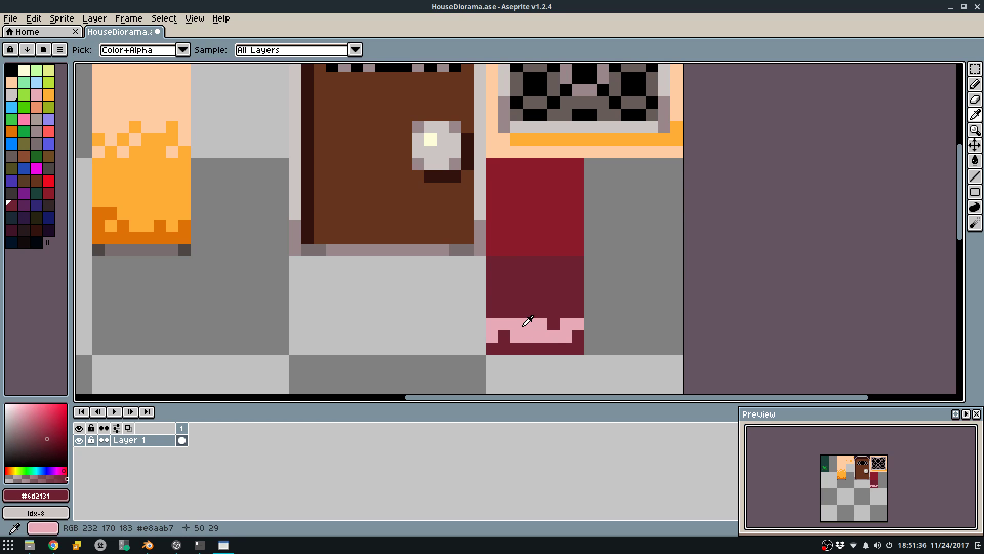
Scatter orange (index 14) pixels in and just above the pink band, and save the sprite.
alt+click(527, 325)
click(36, 107)
click(505, 325)
click(504, 337)
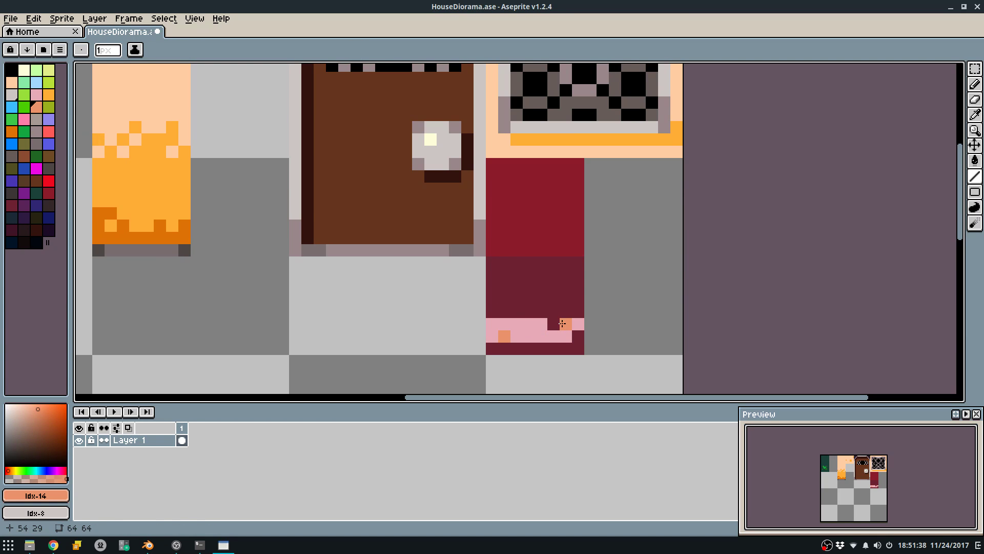
key(ctrl+s)
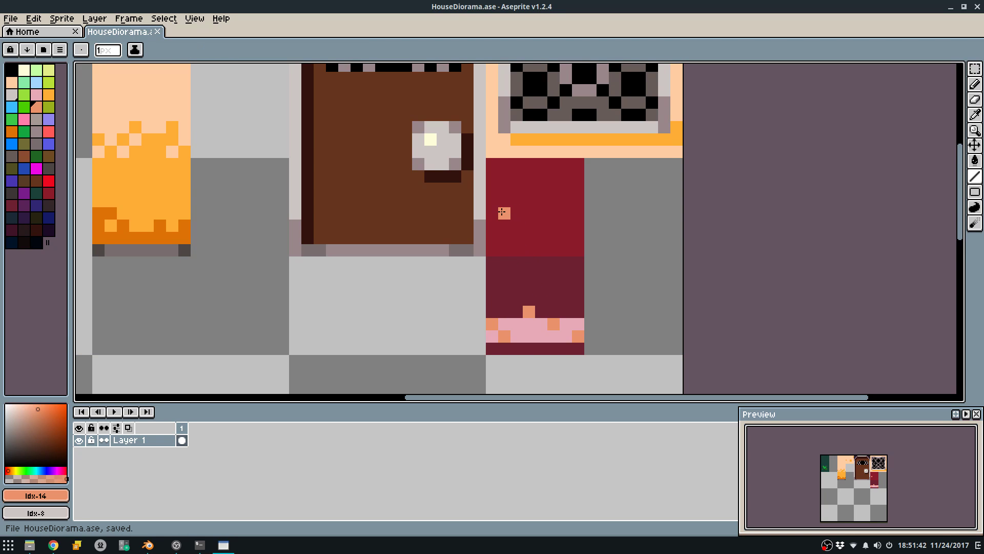
Stamp two cream 2×2 pixel squares side by side in the upper red tile.
alt+click(515, 265)
alt+click(527, 324)
key(plus)
click(24, 69)
click(566, 224)
click(507, 222)
Paint pink #e8aab7 pixels between and around the two cream squares with a one-pixel brush.
alt+click(528, 323)
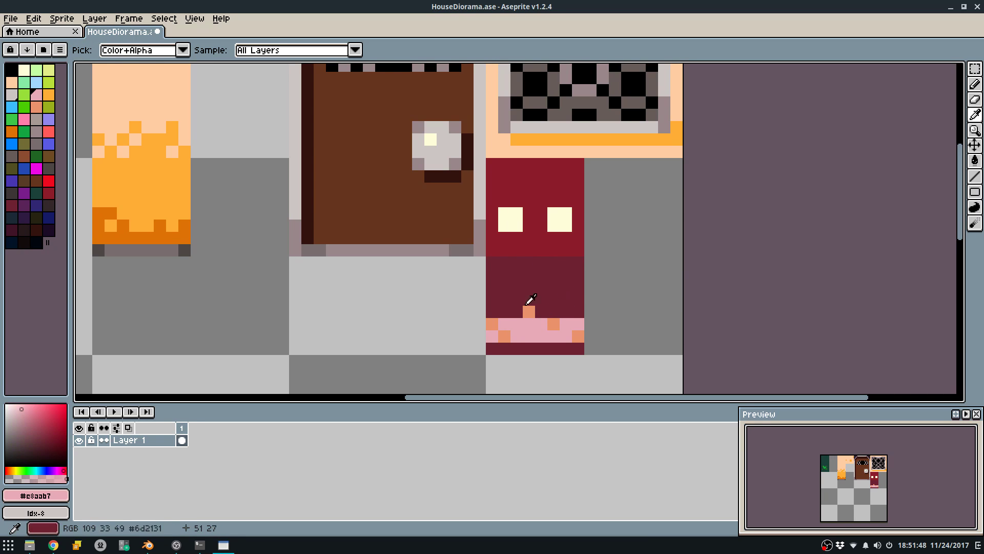
key(minus)
click(524, 199)
drag(541, 213, 541, 226)
click(554, 201)
Select the cream and pink shapes in the upper red tile and move them down one pixel.
mouse_move(554, 176)
mouse_down()
mouse_move(563, 178)
mouse_move(504, 226)
mouse_up()
key(m)
drag(515, 207, 515, 218)
click(587, 187)
Paint two pink 2×2 pixel squares above the cream ones in the upper red tile.
key(b)
alt+click(556, 187)
drag(554, 177, 567, 174)
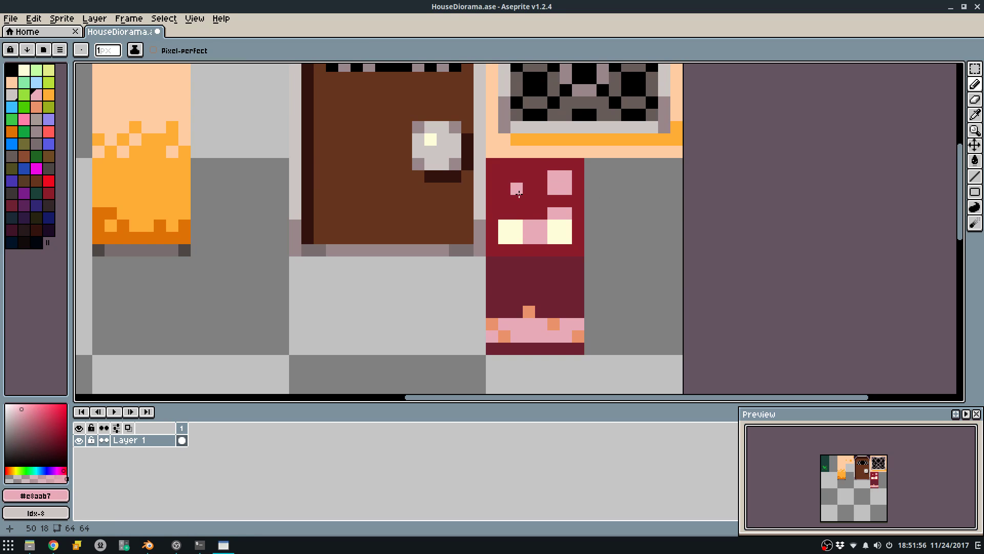
Save the sprite and export the tileset image with the new red tiles.
key(ctrl+s)
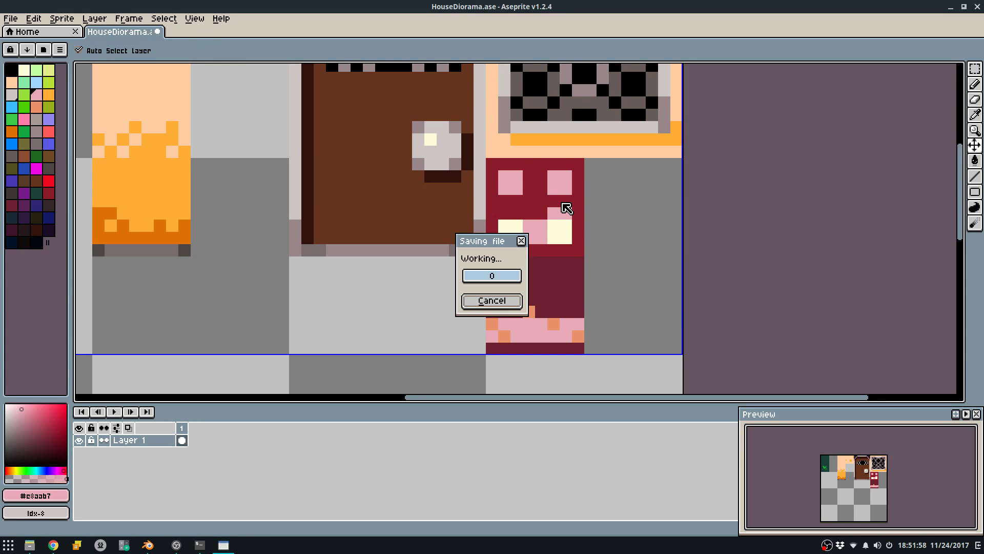
key(ctrl+e)
click(488, 345)
click(481, 303)
Switch to Blender, activate Sprytile's Build tool with the darker red tile and place the cursor on the grass beside the wall.
key(alt+Tab)
key(Tab)
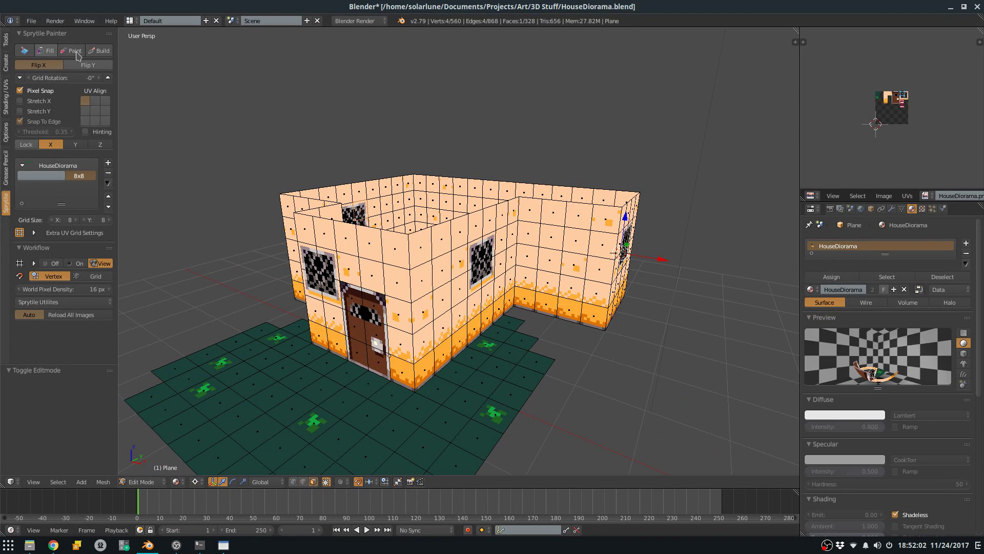
click(99, 50)
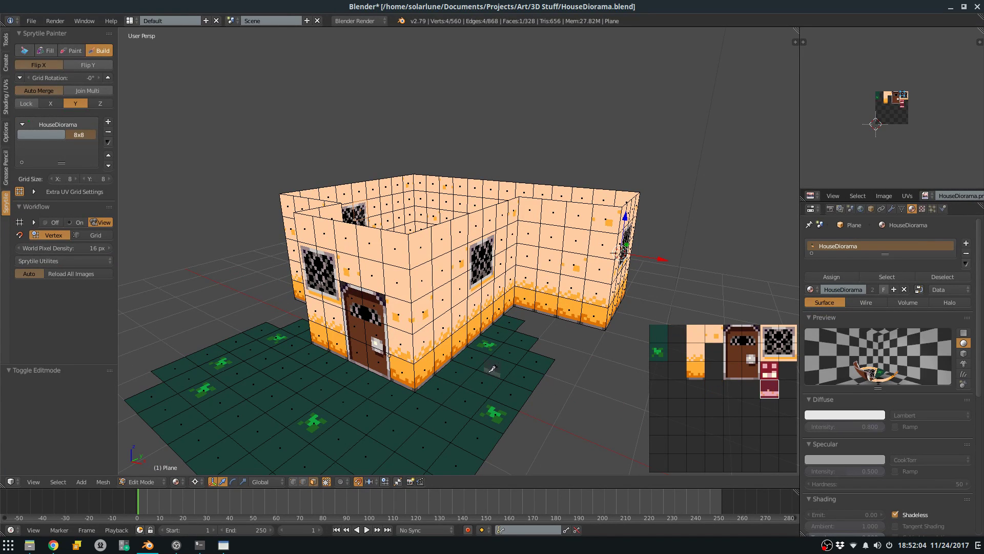
middle_drag(493, 368, 453, 343)
click(453, 341)
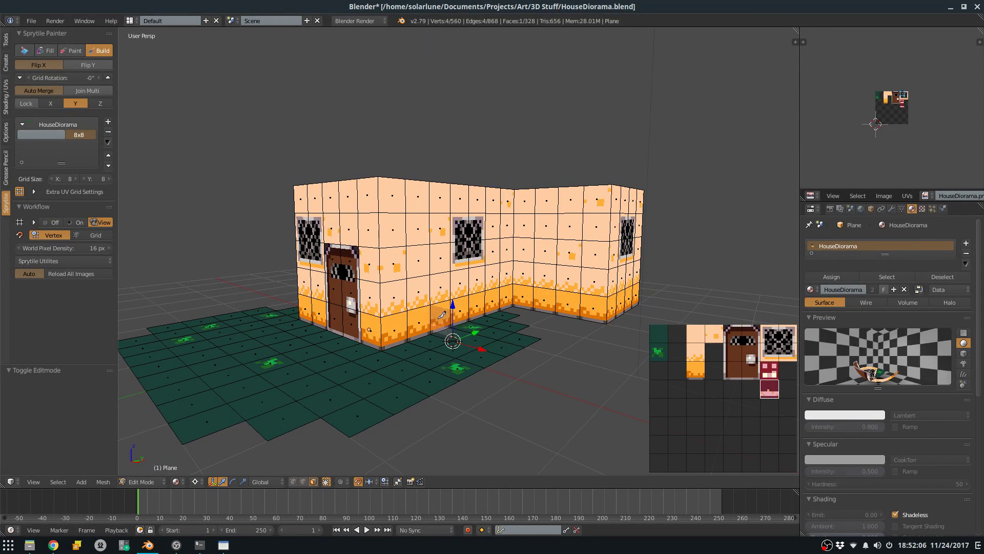
Build a small box of darker red side faces against the side wall and cap it with the tile of coloured squares.
middle_drag(459, 324, 484, 334)
key(s)
scroll(400, 307, up, 5)
scroll(464, 287, up, 2)
click(517, 251)
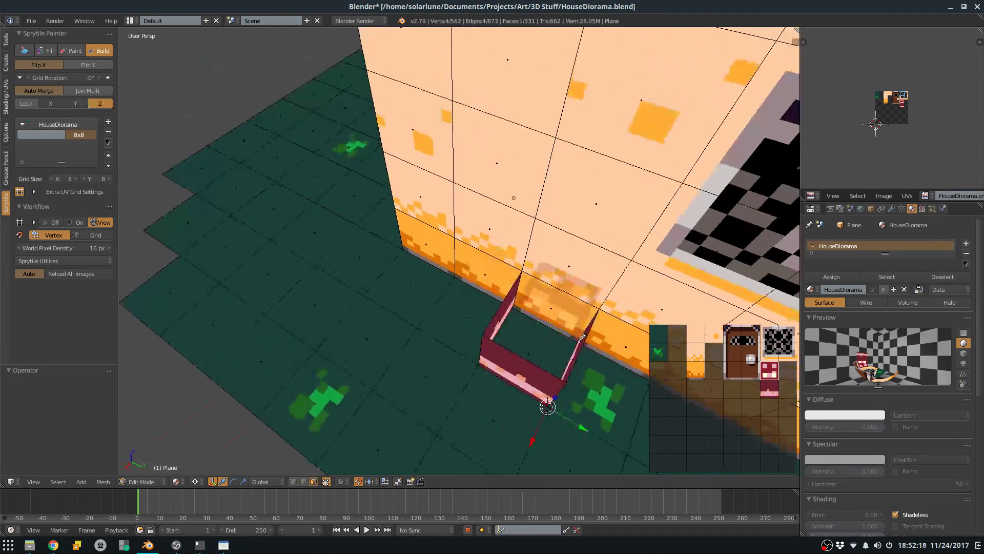
click(529, 326)
Leave Edit Mode and save the Blender scene.
middle_drag(387, 342, 463, 295)
scroll(435, 276, down, 2)
key(Tab)
scroll(480, 234, down, 4)
key(ctrl+s)
click(471, 307)
Examine the house and the new red box in front and perspective view, comparing them with the tileset in Aseprite.
key(alt+Tab)
key(alt+Tab)
scroll(456, 281, down, 2)
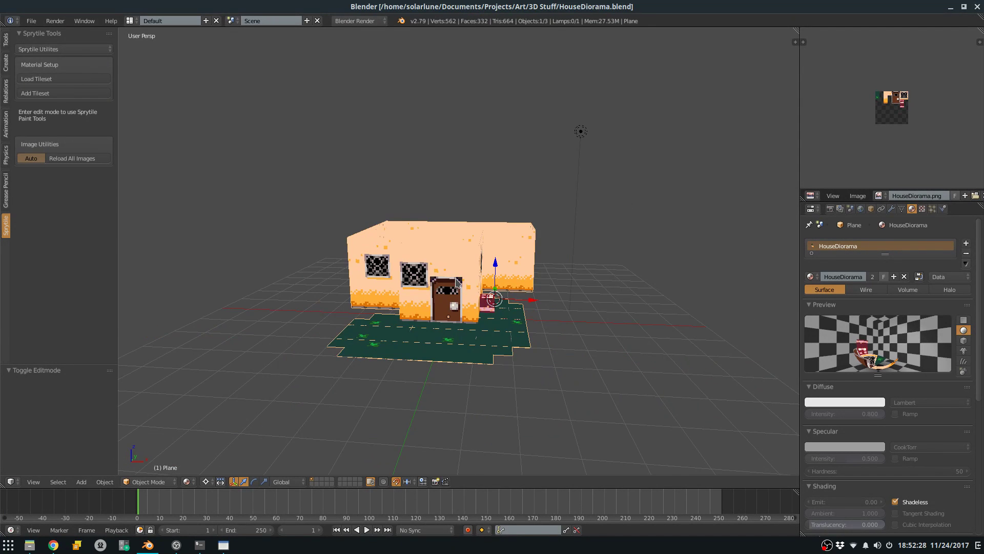
key(KP_1)
scroll(446, 261, up, 3)
key(shift+g)
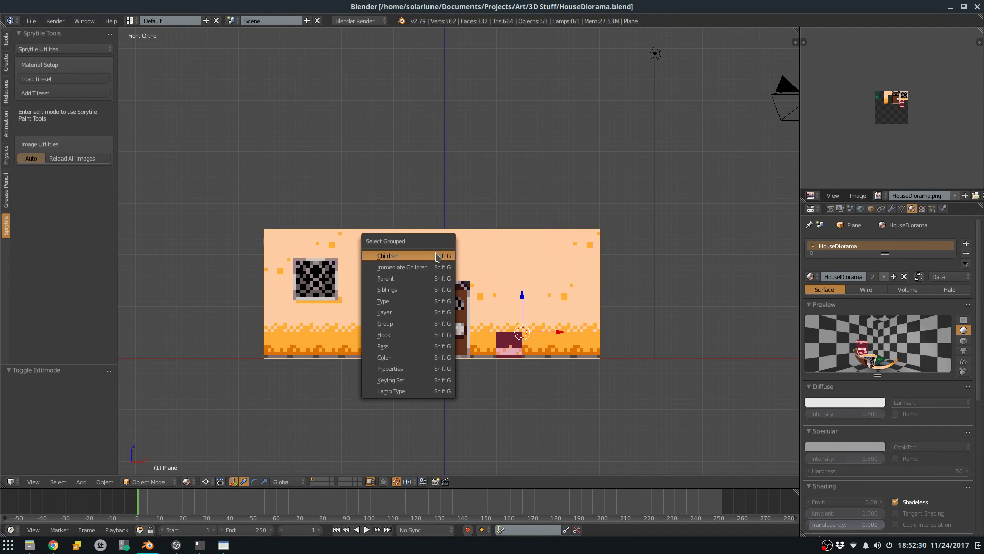
key(Tab)
middle_drag(387, 245, 382, 254)
key(Tab)
key(ctrl+s)
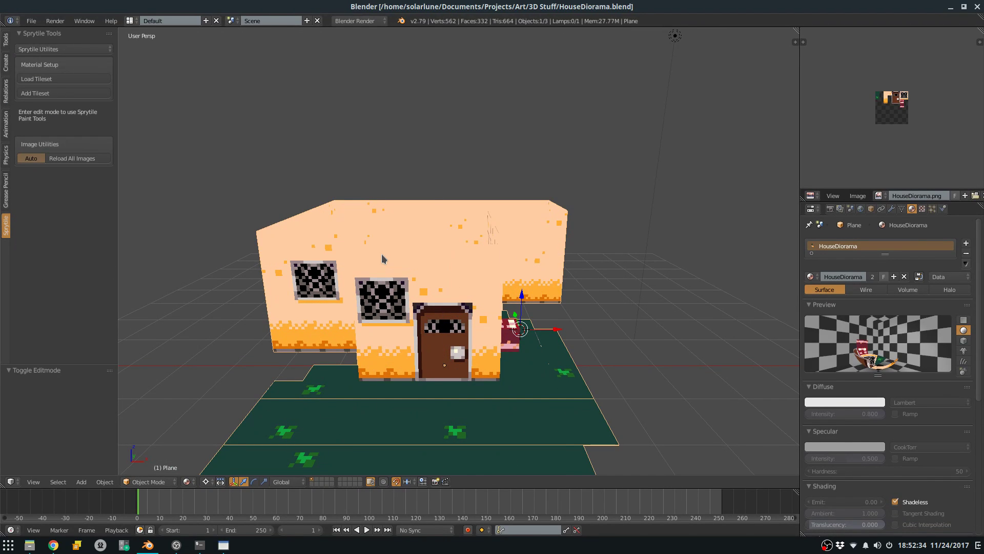
key(alt+Tab)
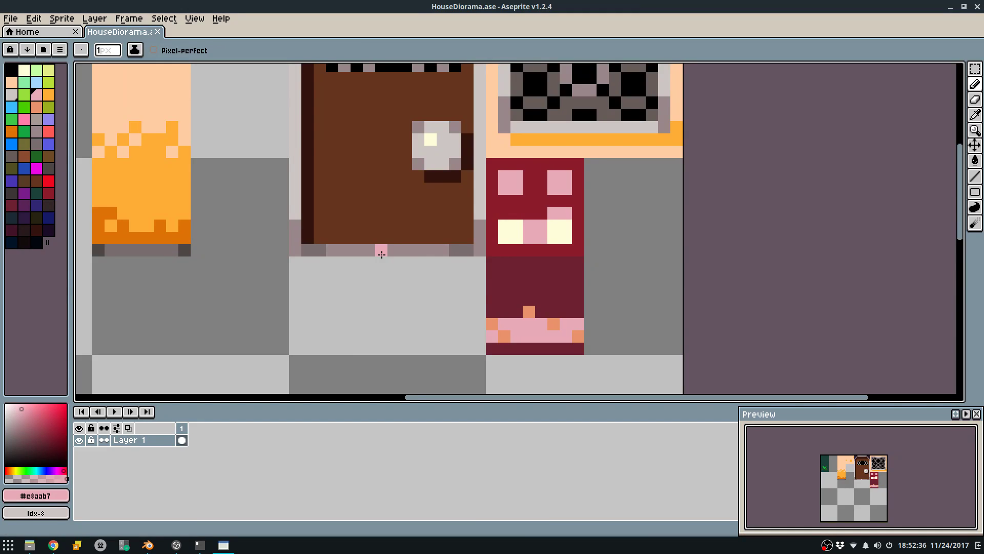
key(alt+Tab)
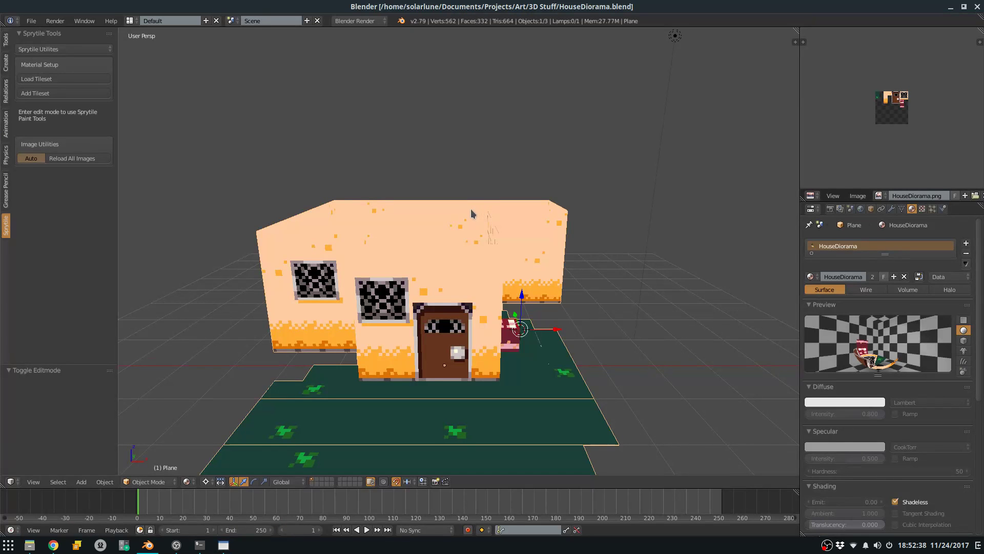
Examine the open tops of the house walls in Edit Mode, from the front and in perspective.
key(Tab)
key(KP_1)
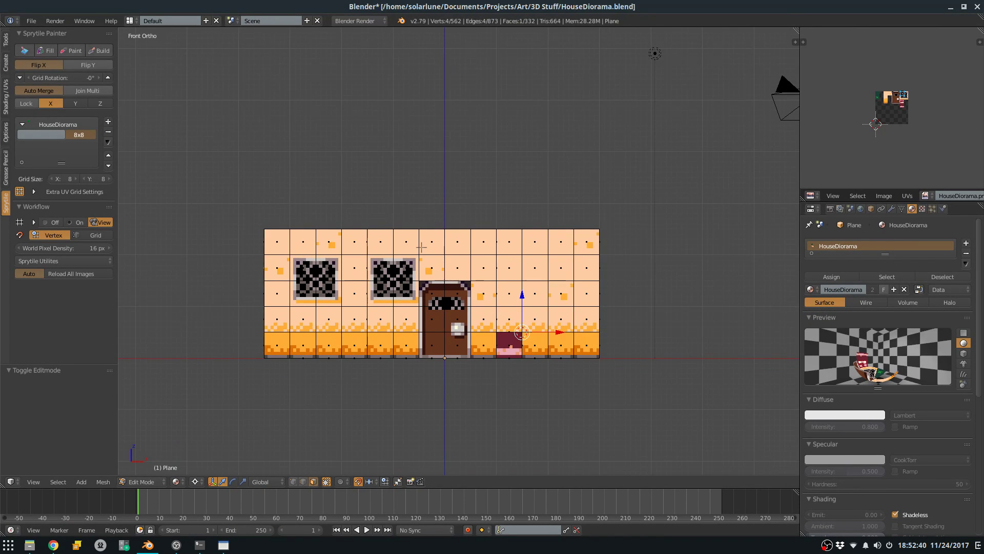
shift+middle_drag(405, 241, 425, 305)
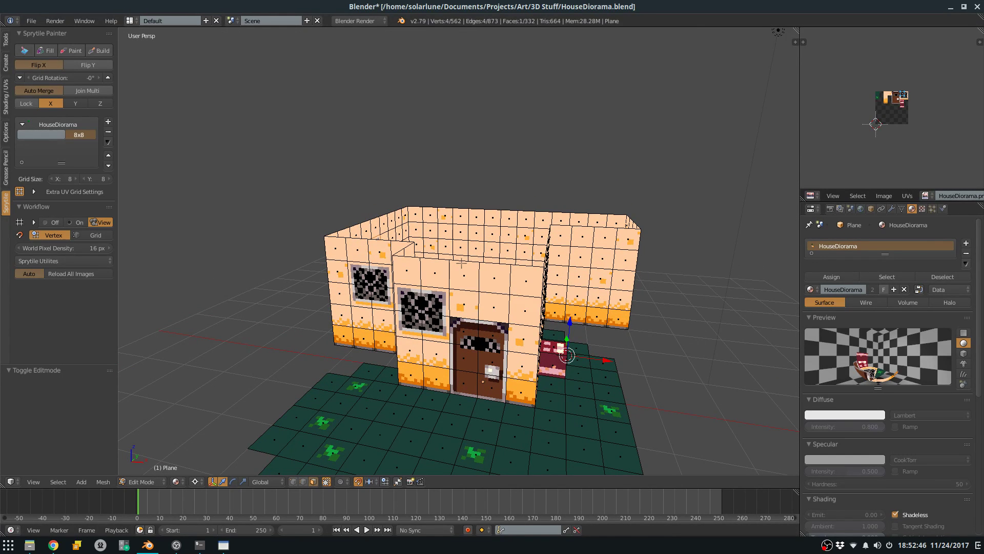
key(KP_1)
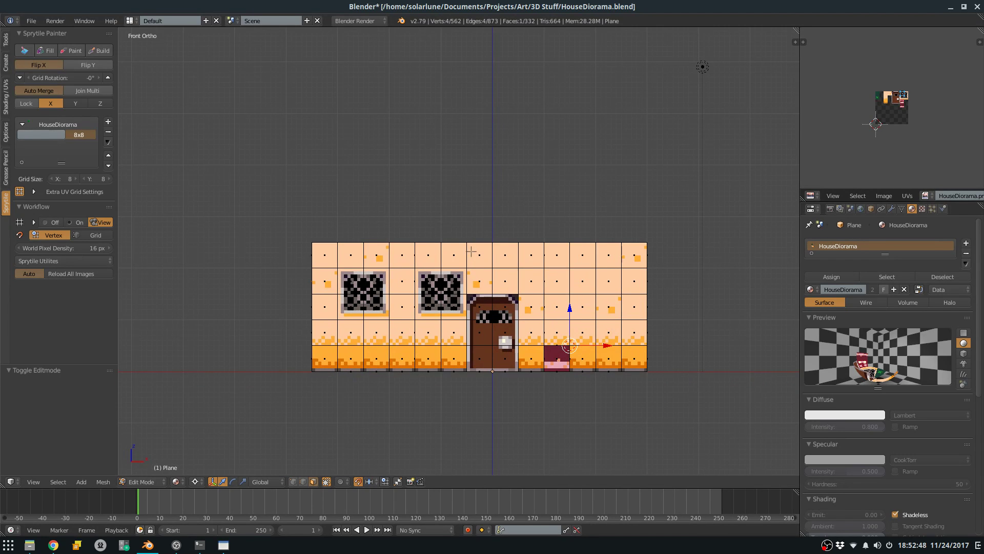
middle_drag(471, 251, 346, 253)
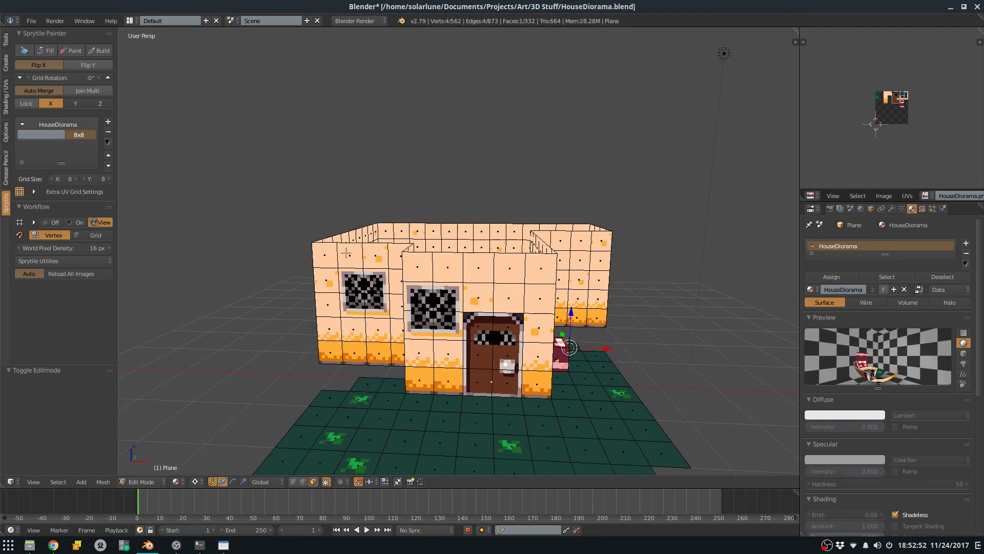
middle_drag(410, 251, 411, 286)
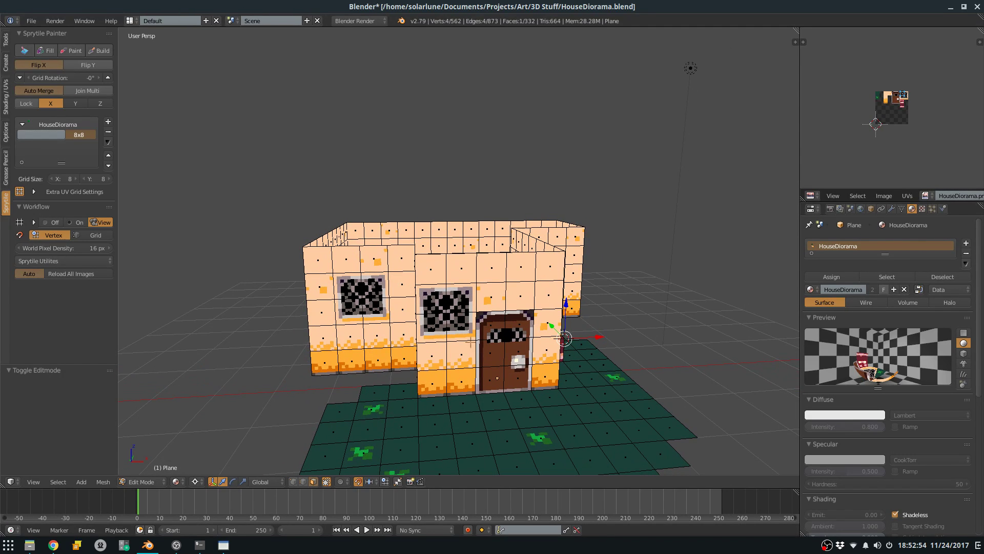
middle_drag(416, 235, 485, 251)
key(KP_1)
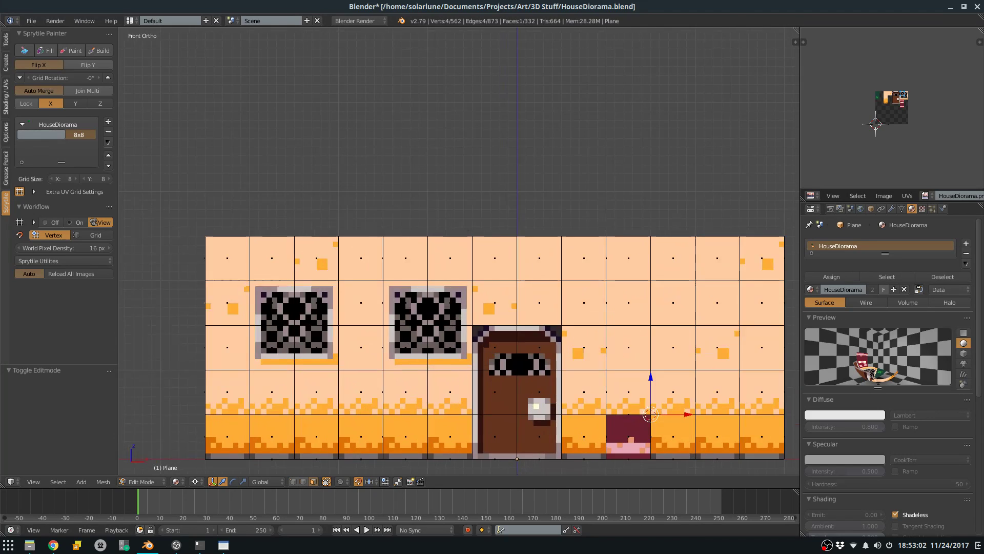
Select the two top faces of the short return wall beside the front window and duplicate them 0.5 upward in Z.
scroll(438, 258, up, 1)
middle_drag(402, 293, 416, 290)
shift+right_click(431, 295)
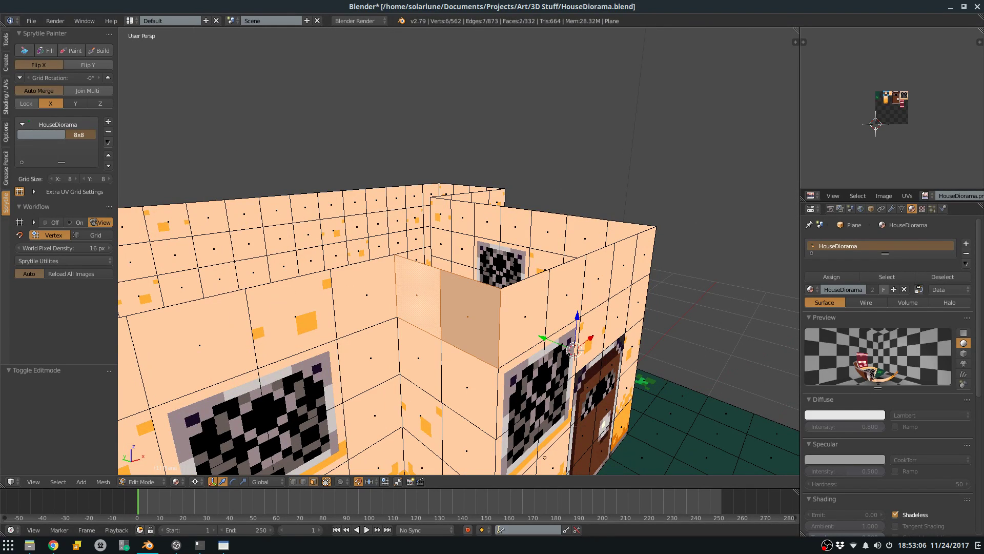
key(KP_1)
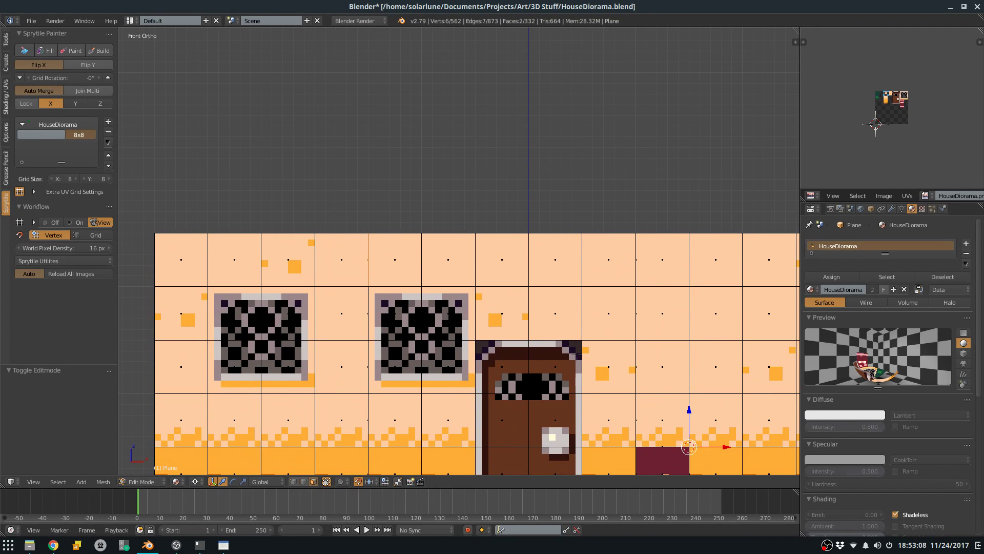
key(e)
click(575, 292)
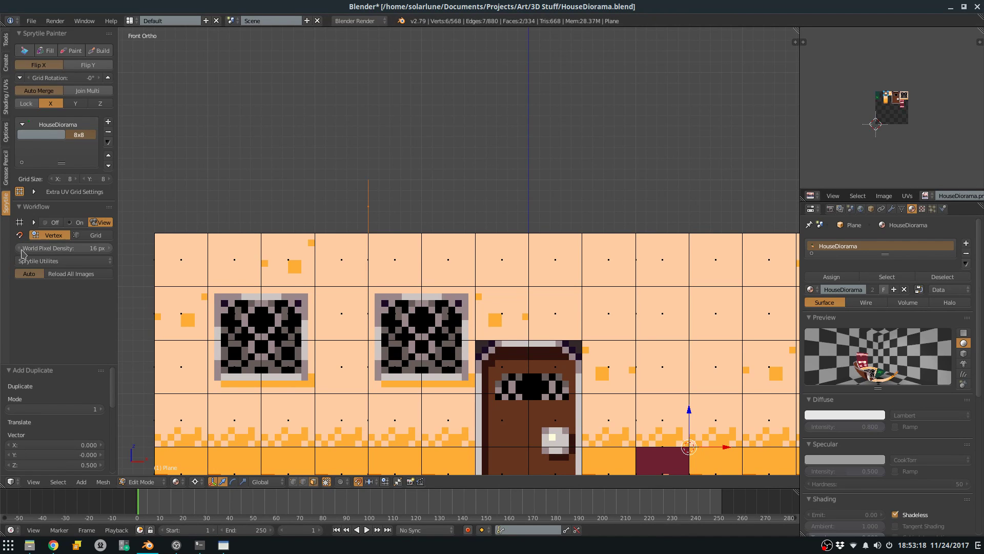
Save the Blender scene with the duplicated wall faces.
click(71, 261)
click(71, 261)
click(72, 263)
click(106, 310)
key(ctrl+s)
click(458, 160)
Snap the 3D cursor to the duplicated faces and rotate them 45 degrees in front view.
middle_drag(458, 159, 490, 174)
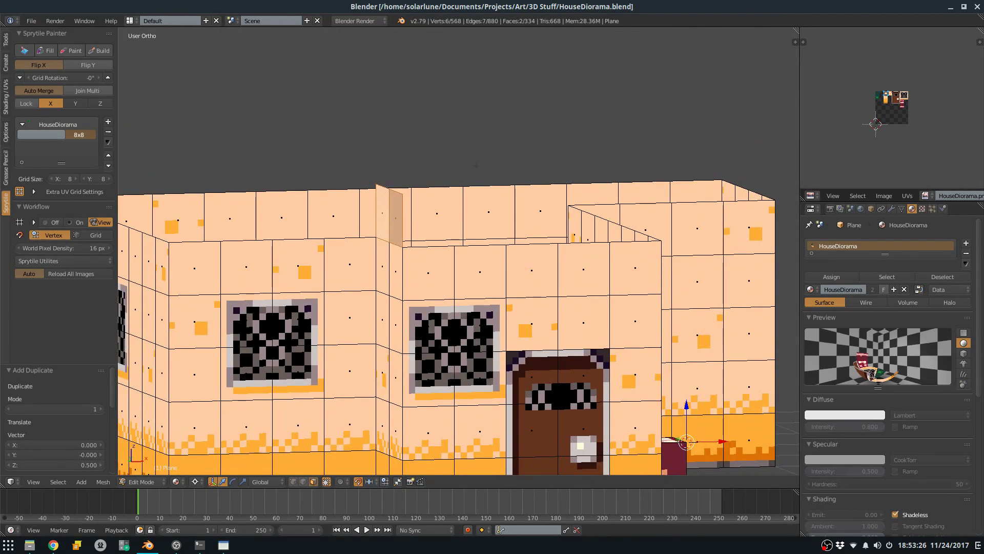
key(KP_1)
key(r)
key(Escape)
key(shift+s)
click(477, 167)
text(r45)
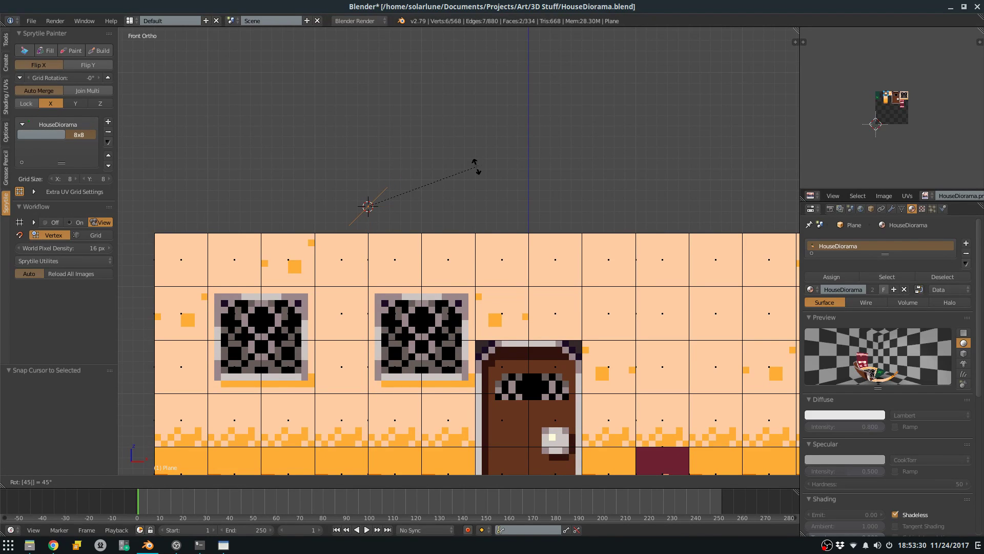
key(Return)
Move the tilted faces onto the wall's top edge and snap the selection to the grid.
key(g)
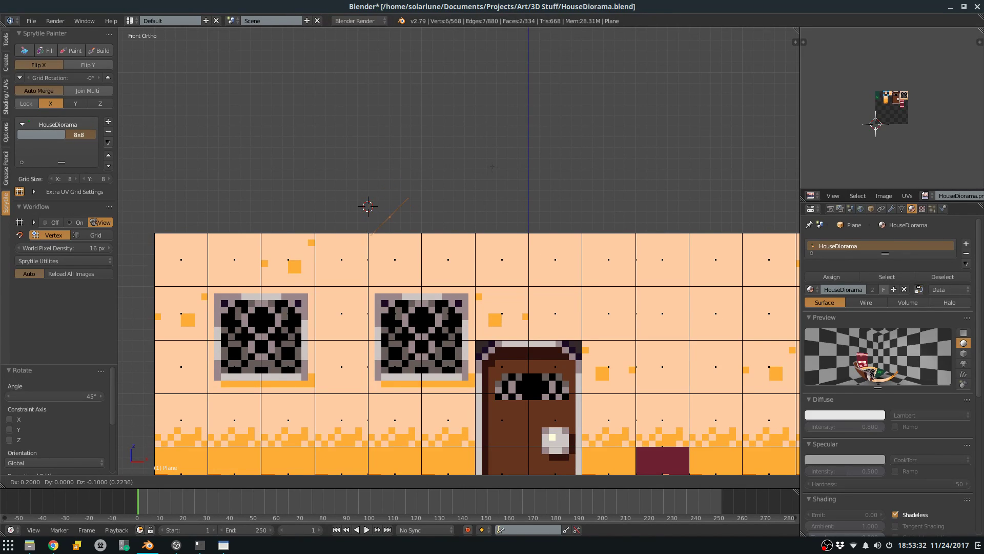
key(Return)
key(shift+s)
click(474, 128)
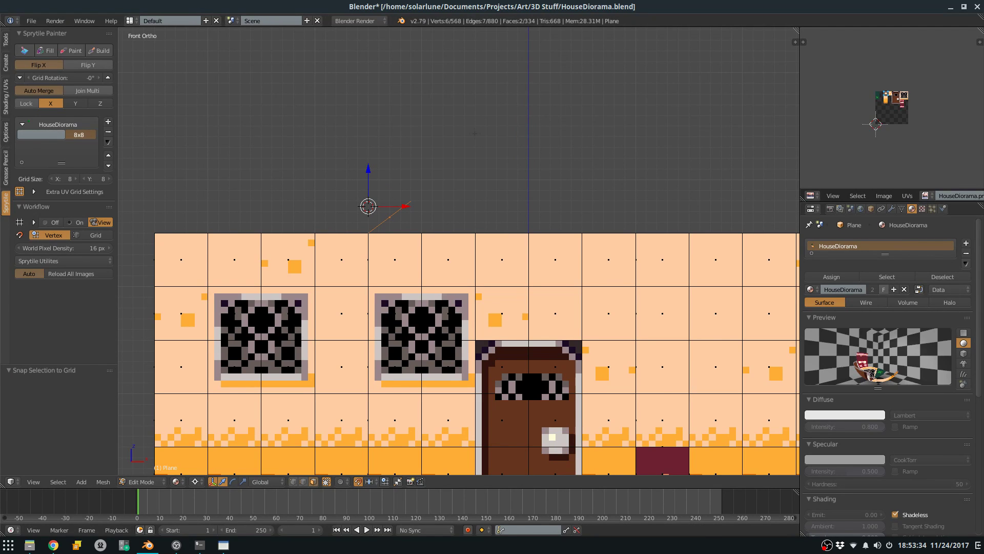
Move the upper vertices of the tilted faces by 0.1 in X and 0.2 in Z.
click(294, 482)
key(z)
key(a)
key(b)
drag(386, 170, 432, 215)
key(g)
click(467, 219)
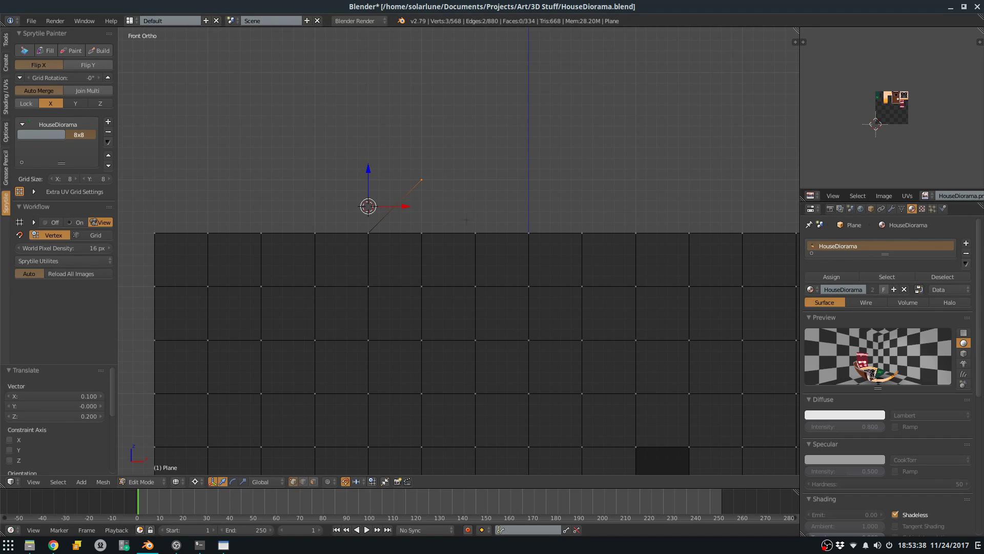
Select the whole sloped roof piece and place a duplicate on the front end of the left side wall in top view.
mouse_move(466, 219)
middle_down()
mouse_move(471, 210)
mouse_move(514, 220)
mouse_move(509, 212)
middle_up()
key(z)
scroll(470, 210, down, 4)
key(Tab)
key(Tab)
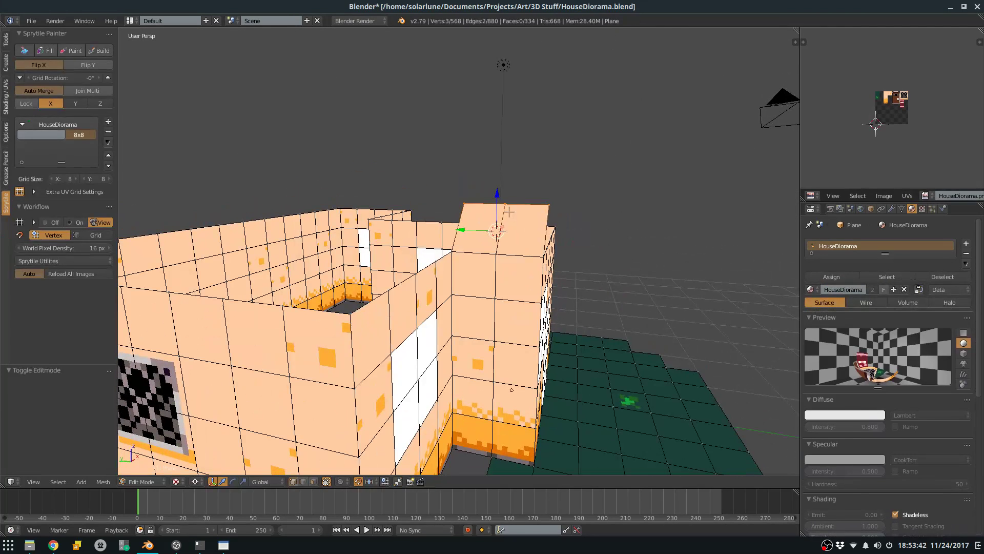
key(KP_1)
key(KP_5)
key(ctrl+KP_Add)
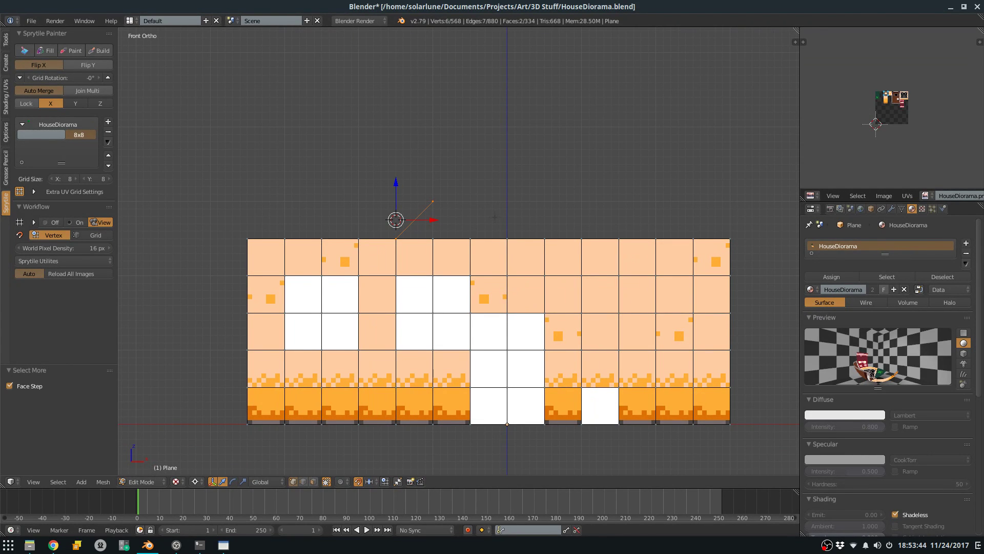
key(KP_7)
key(alt+z)
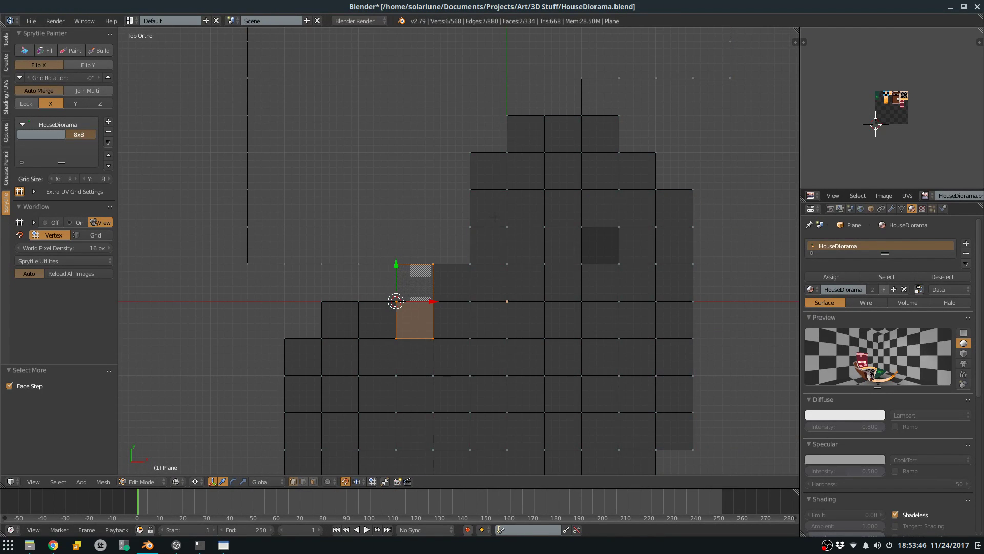
key(shift+d)
scroll(459, 251, down, 6)
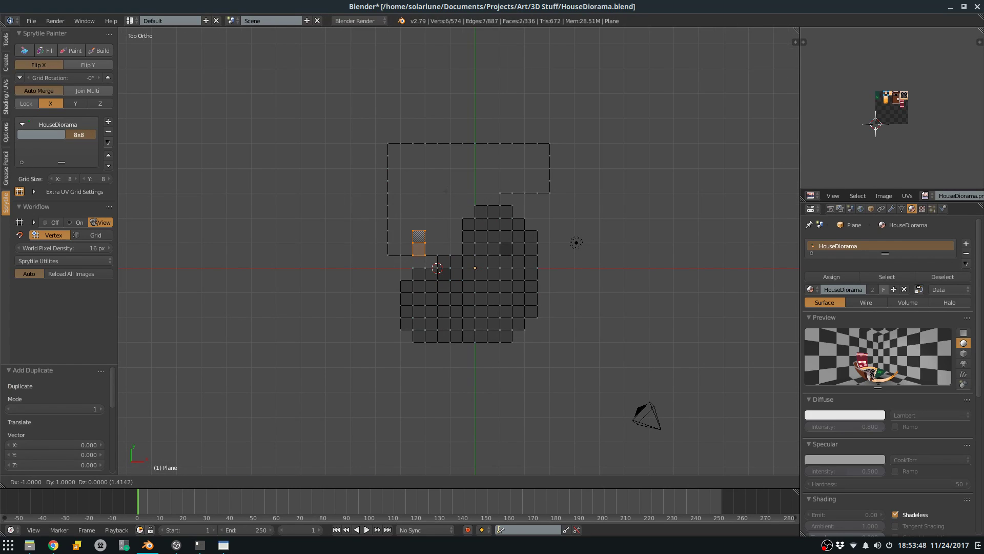
click(425, 199)
Repeat the sloped piece along the left side wall at 1-unit Y spacing and delete the face overhanging the back corner.
key(shift+d)
click(427, 185)
key(shift+d)
click(431, 176)
key(shift+d)
click(434, 167)
key(shift+d)
click(436, 157)
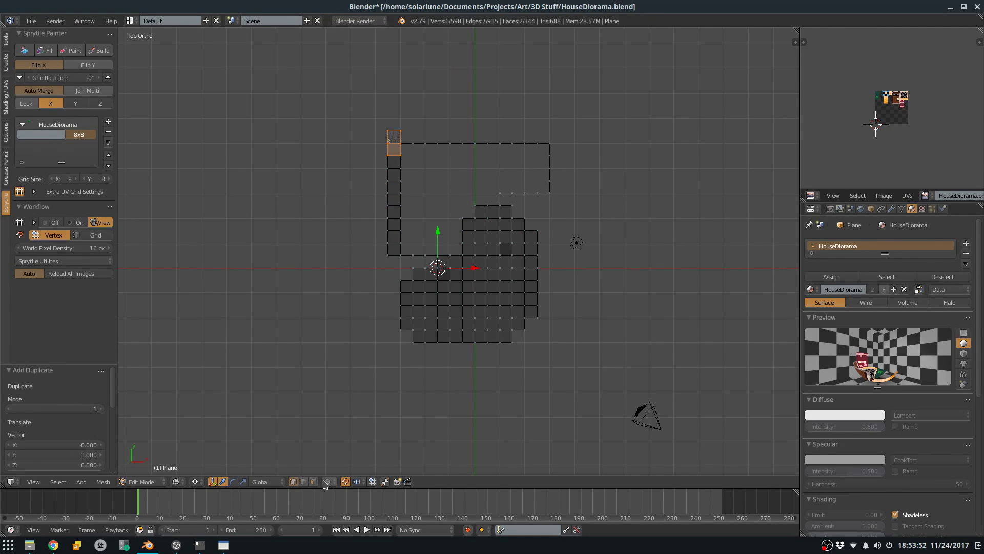
key(x)
click(392, 132)
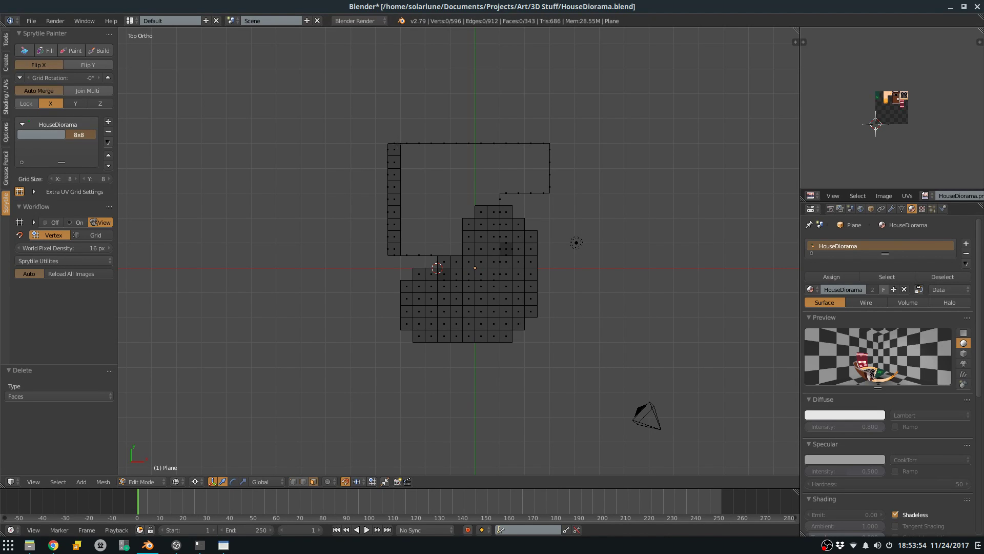
Try to extend the side wall's sloped row into a 45-degree roof with successive duplicates in front view.
drag(393, 150, 406, 249)
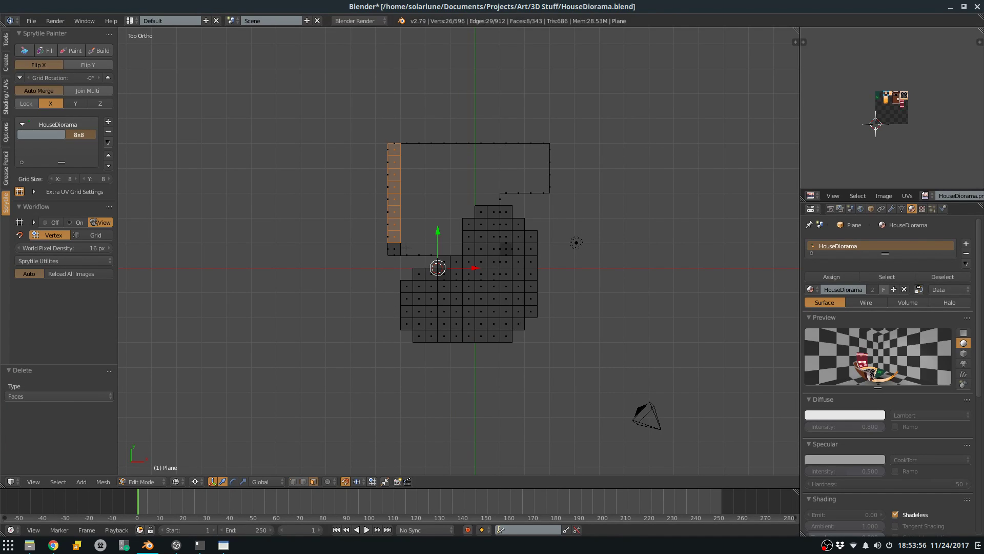
key(KP_1)
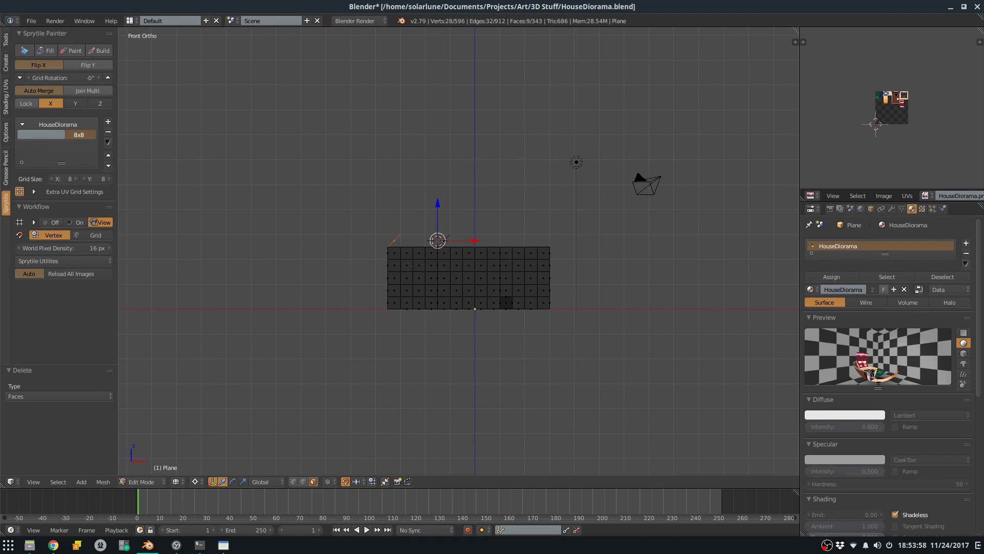
scroll(459, 251, up, 4)
key(shift+d)
click(344, 232)
key(shift+d)
click(399, 198)
key(shift+d)
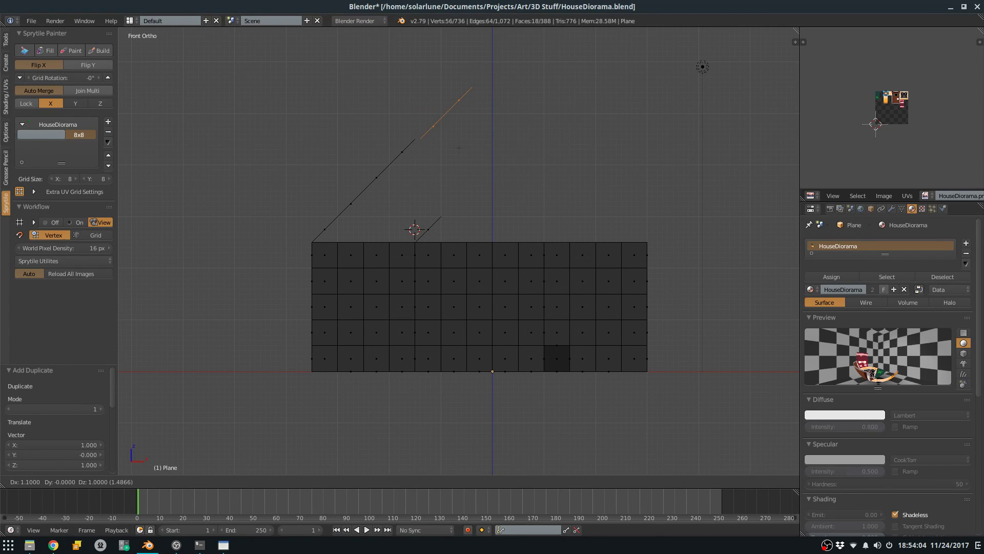
click(457, 149)
Add another duplicate at the top of the steep slope, raise it 0.1 in Z and delete its surplus top row.
key(shift+d)
click(509, 98)
key(g)
click(505, 82)
shift+middle_drag(504, 80, 500, 118)
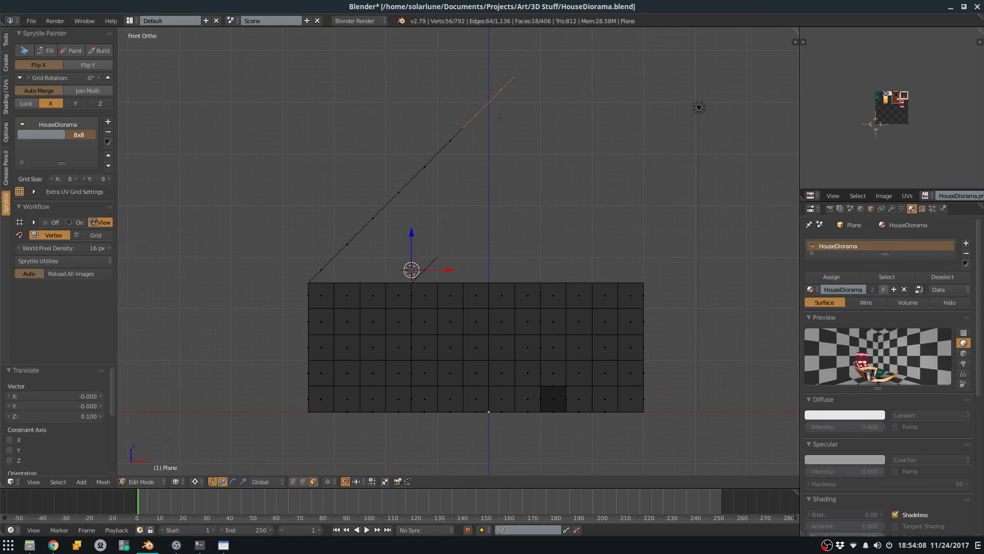
key(x)
click(508, 113)
Examine the steep roof slope from the front and in perspective, in wireframe and textured display.
key(KP_5)
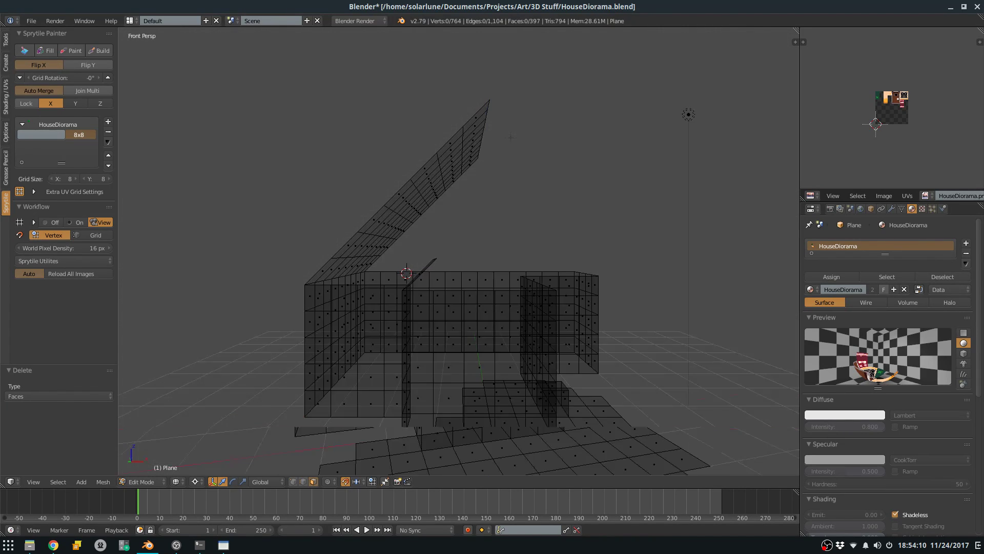
middle_drag(459, 251, 492, 267)
key(KP_1)
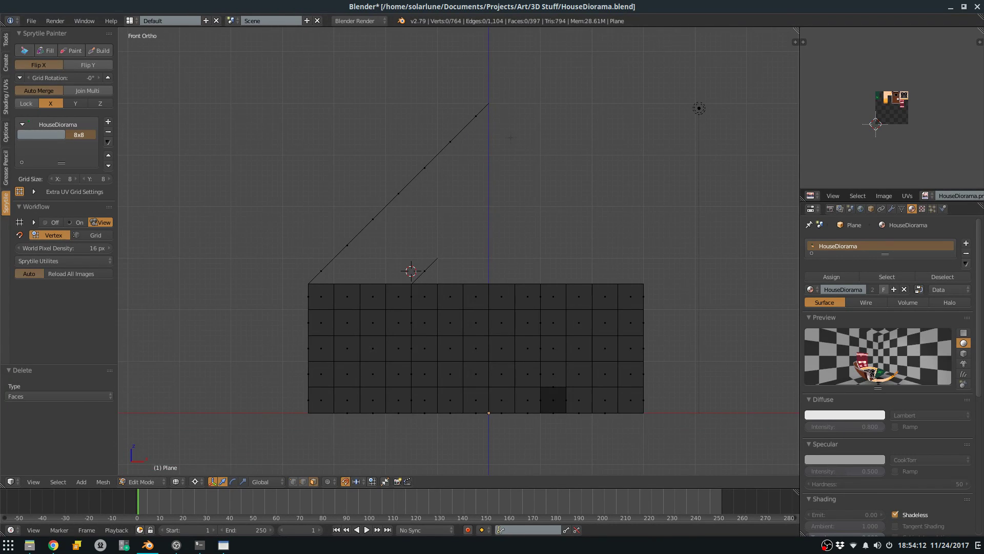
key(z)
key(alt+z)
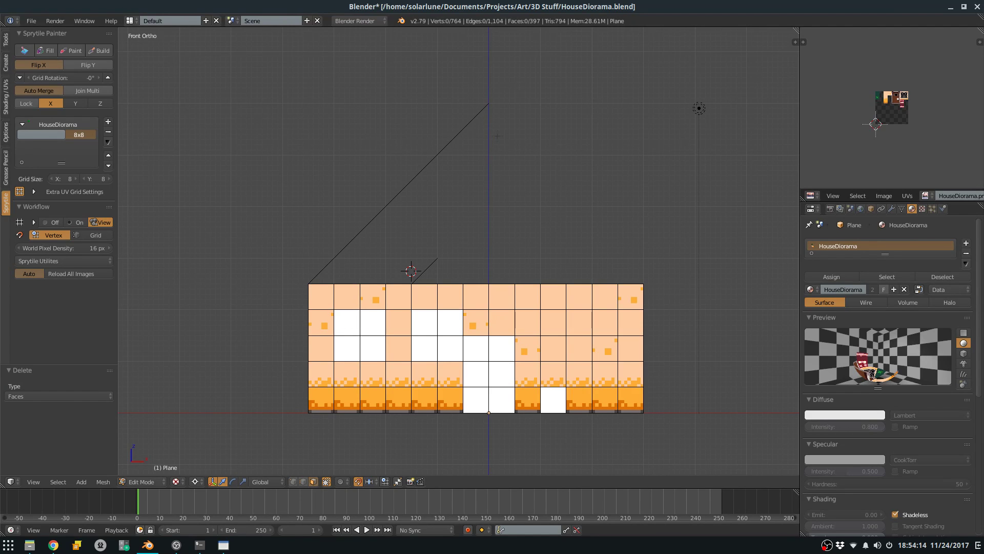
key(KP_8)
key(KP_5)
key(KP_6)
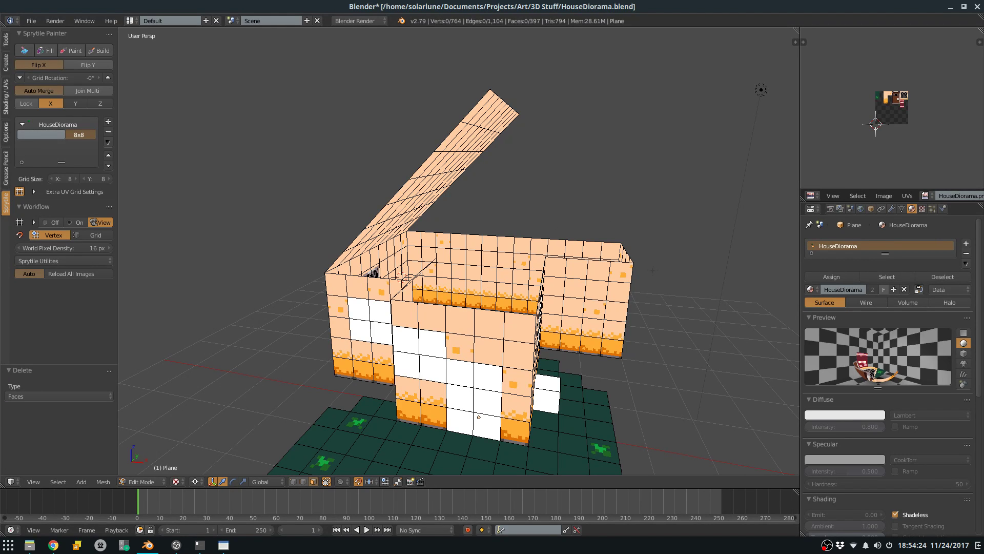
key(KP_1)
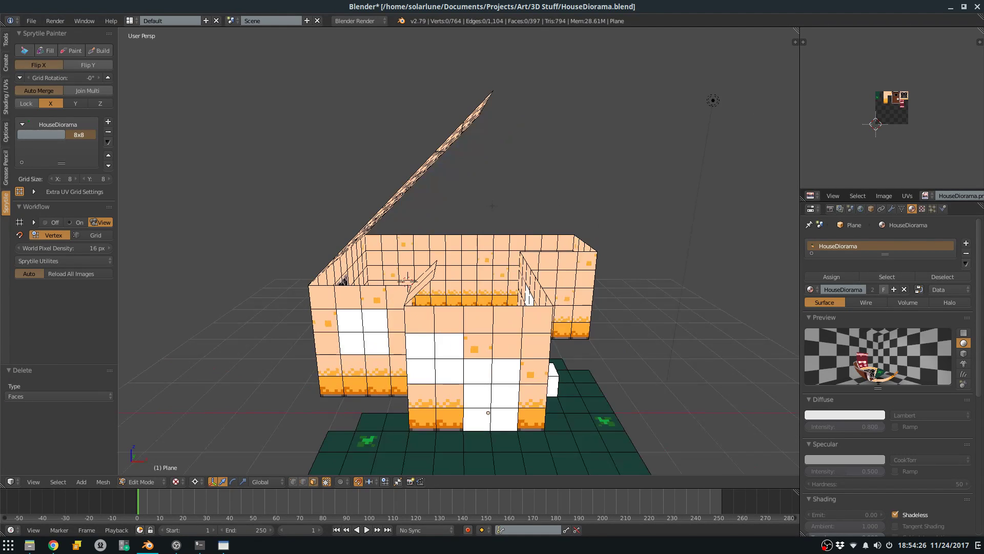
Delete the upper rows of the steep roof, keeping only the lowest row on the side wall.
key(z)
key(a)
key(a)
key(b)
drag(504, 89, 318, 253)
key(x)
click(354, 241)
Select the upper vertices of the remaining sloped row and lower them 0.25 in Z.
scroll(354, 242, up, 1)
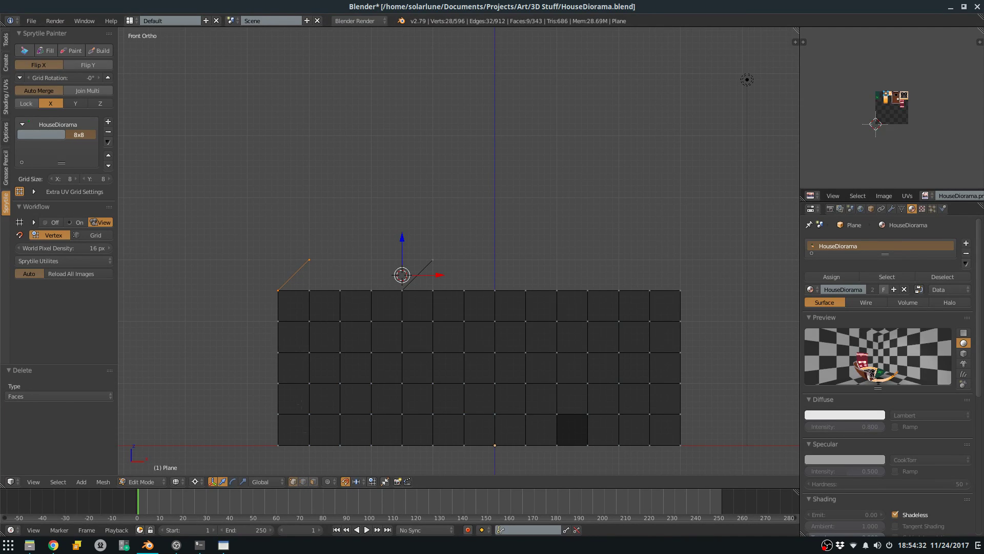
scroll(302, 432, up, 2)
key(a)
key(a)
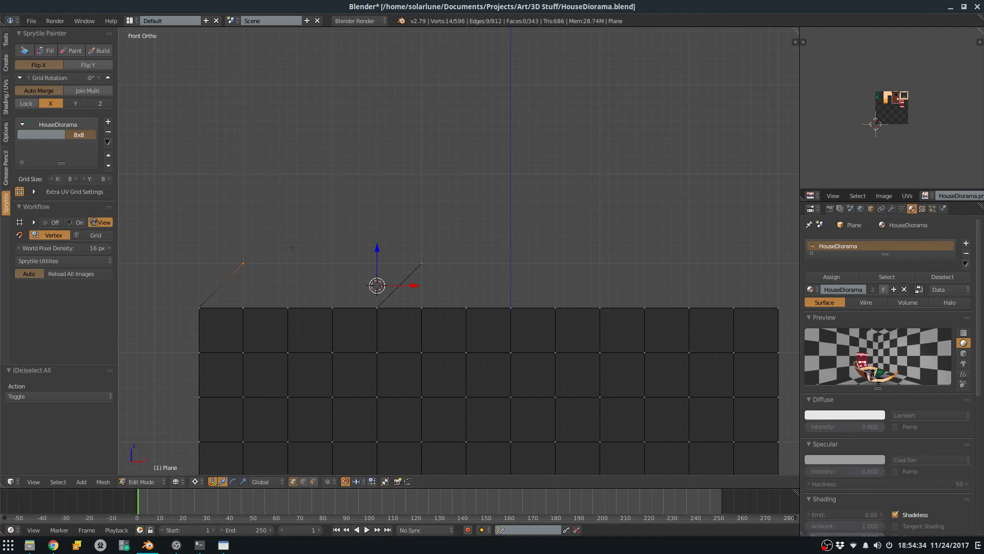
key(g)
key(z)
right_click(291, 247)
text(gz.25-)
key(Return)
Duplicate the flatter roof row 0.5 along X and raise the copy to meet the first row's upper edge.
key(ctrl+KP_Add)
key(shift+d)
key(Return)
text(gz.25-)
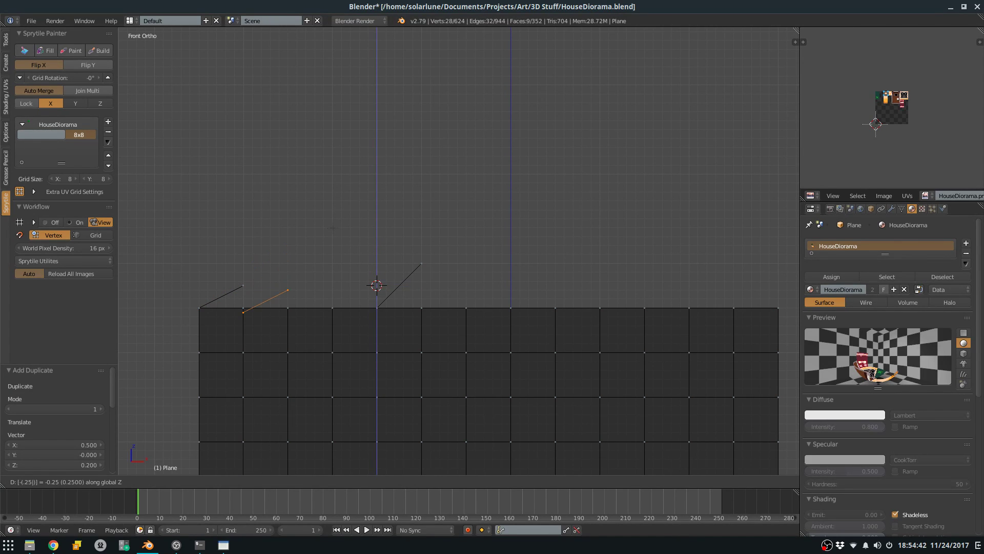
key(Escape)
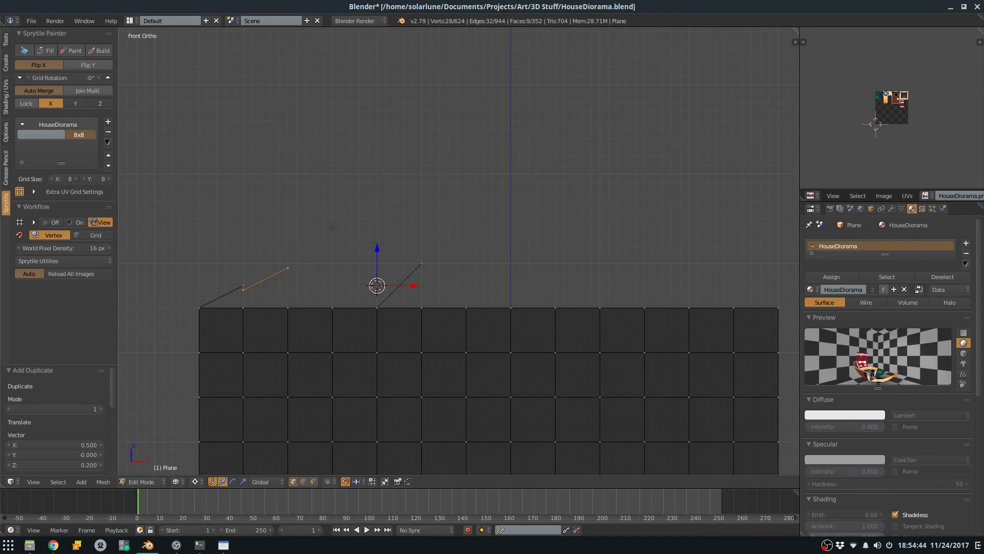
key(g)
key(Return)
text(gz.25)
key(Return)
Select the two flatter roof rows and duplicate them repeatedly, each copy offset 1 along X and 0.5 in Z, extending the long slope.
key(b)
drag(270, 219, 214, 296)
key(ctrl+KP_Add)
key(shift+d)
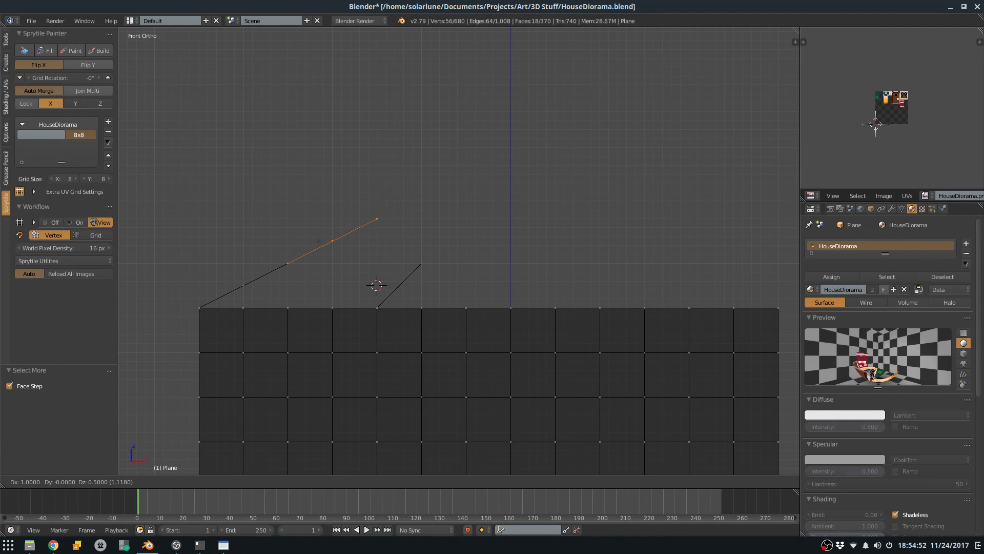
click(411, 260)
key(shift+d)
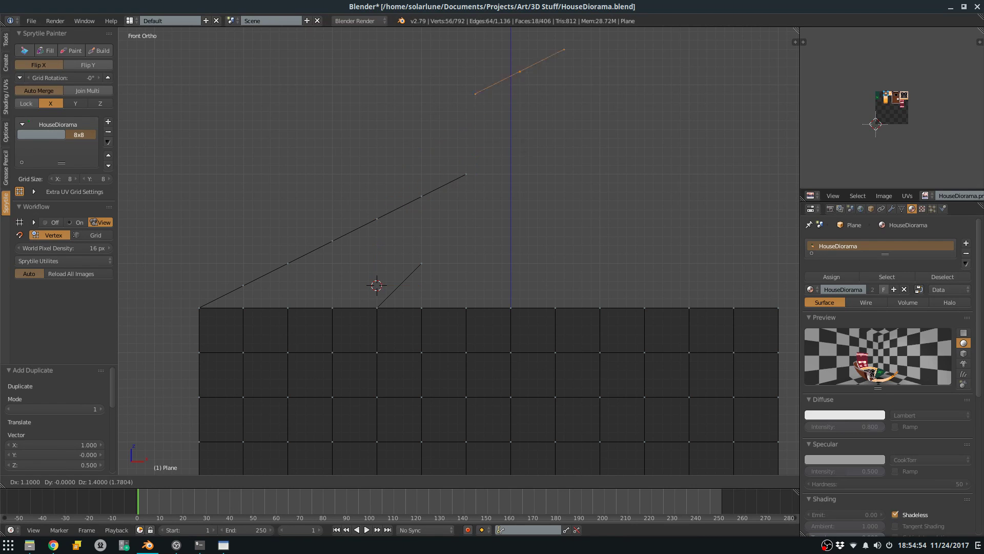
key(Return)
key(shift+d)
click(594, 171)
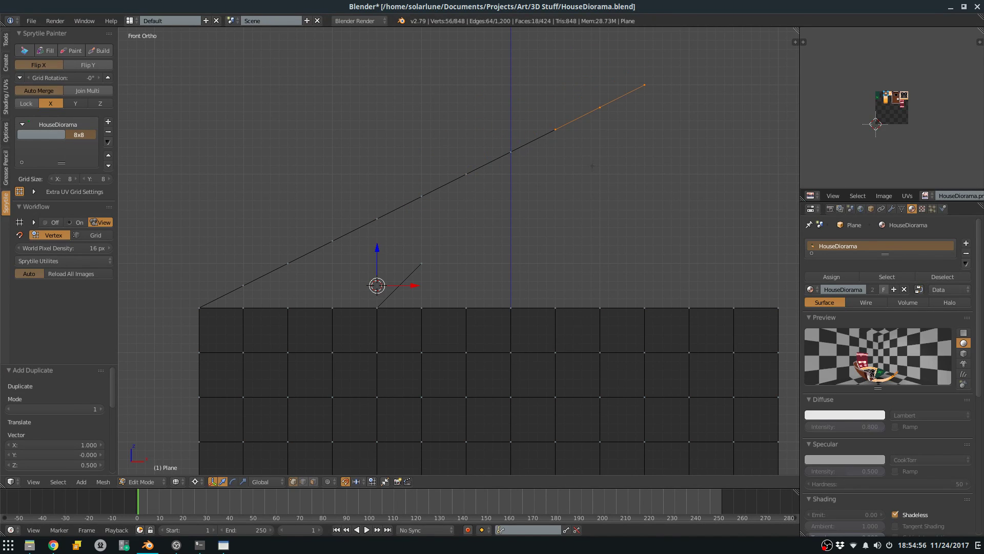
scroll(699, 108, down, 3)
middle_drag(703, 102, 598, 171)
key(KP_1)
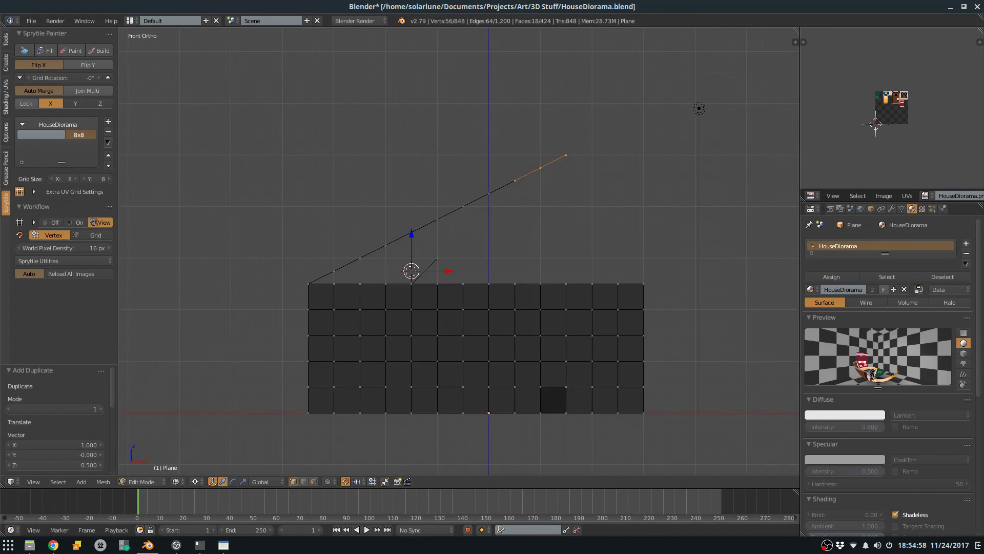
Select only the two faces of the short steep roof row above the front wall and view them in textured display.
scroll(449, 257, up, 2)
key(a)
key(ctrl+KP_Add)
mouse_move(444, 274)
middle_down()
mouse_move(487, 300)
mouse_move(423, 272)
mouse_move(408, 241)
middle_up()
key(alt+z)
key(Tab)
key(Tab)
middle_drag(444, 275, 457, 303)
middle_drag(516, 448, 485, 397)
key(KP_1)
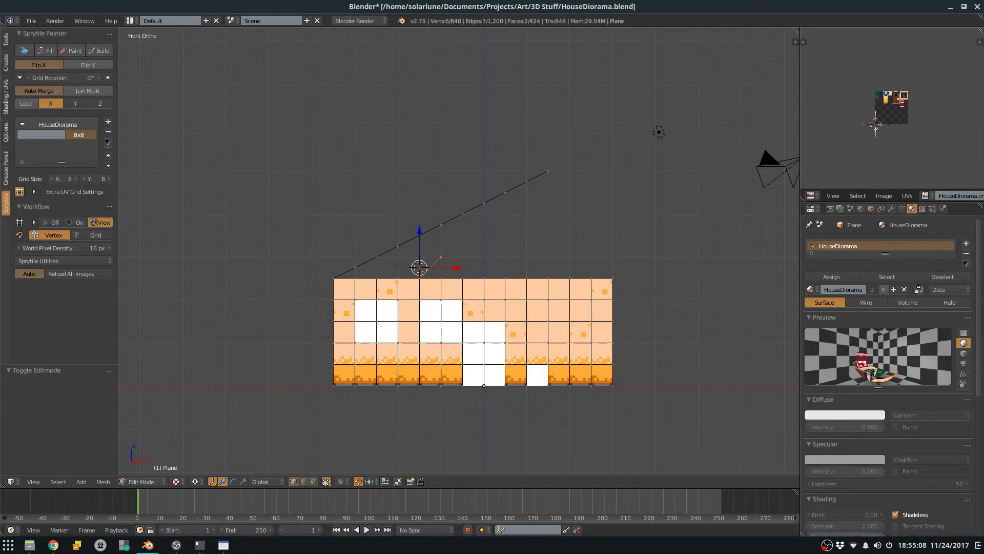
Duplicate the short steep row twice up its slope, offsetting each copy 0.5 along X and 0.5 in Z.
scroll(484, 329, up, 3)
key(shift+d)
click(472, 232)
key(g)
click(465, 232)
key(shift+d)
click(502, 195)
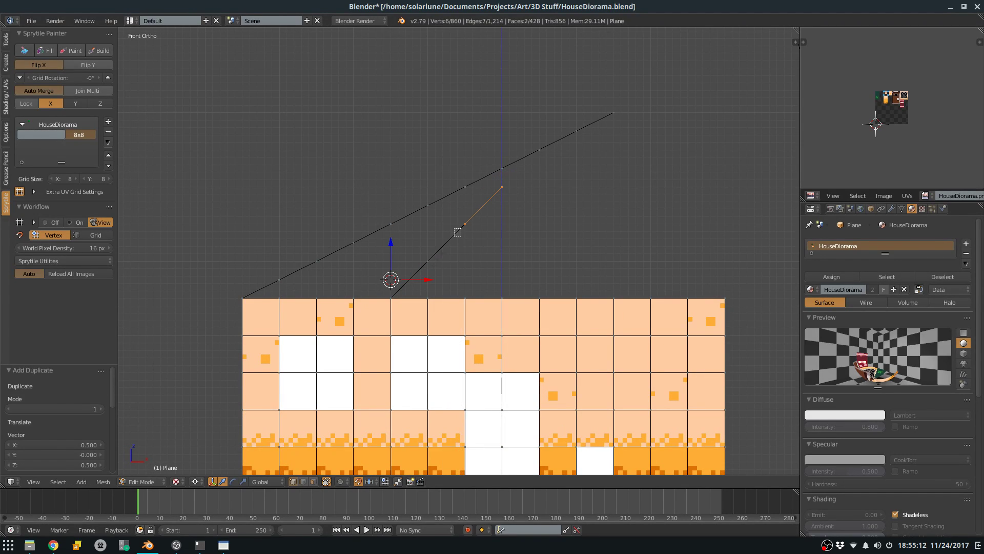
Select all three rows of the short steep slope in wireframe, duplicate them and mirror the copy on the X axis.
key(ctrl+KP_Add)
key(alt+z)
key(ctrl+KP_Add)
key(shift+d)
click(591, 233)
key(ctrl+m)
key(x)
click(591, 232)
Move the mirrored slope along X and Z so it meets the first slope in a peak and rests on the wall.
key(g)
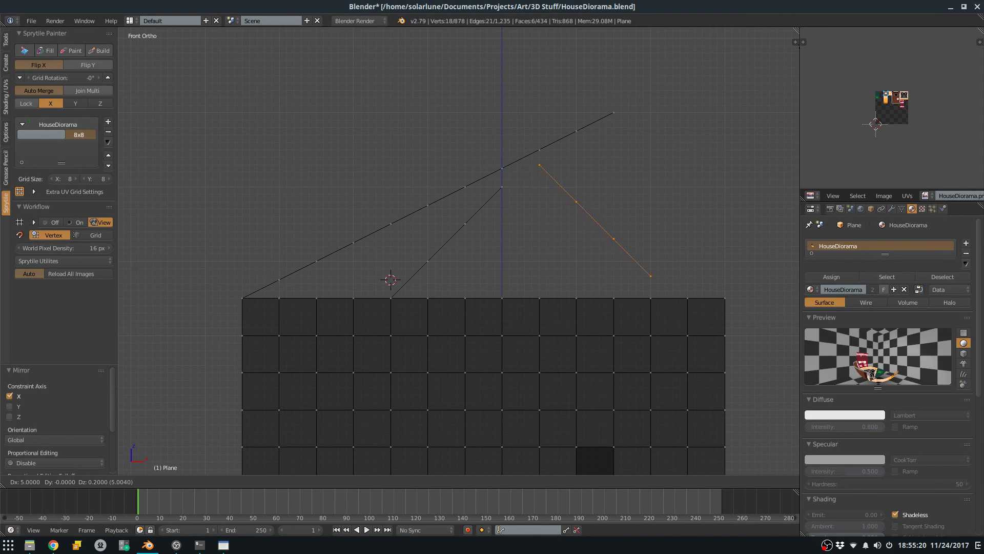
click(727, 254)
scroll(727, 255, down, 3)
key(KP_5)
middle_drag(727, 255, 666, 252)
key(KP_1)
key(KP_5)
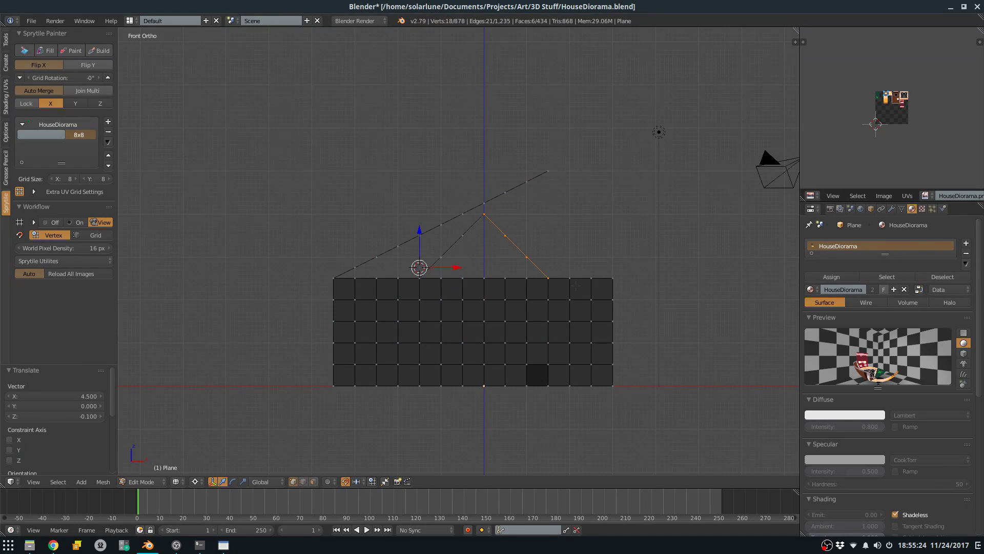
Delete the top row of faces from both sides of the small gable roof.
scroll(507, 190, up, 4)
key(a)
key(b)
drag(482, 167, 632, 291)
key(ctrl+KP_Add)
key(x)
click(520, 191)
Select the remaining mirrored slope, move it -0.5 along X and check it in textured display.
key(b)
key(ctrl+KP_Add)
key(g)
click(573, 289)
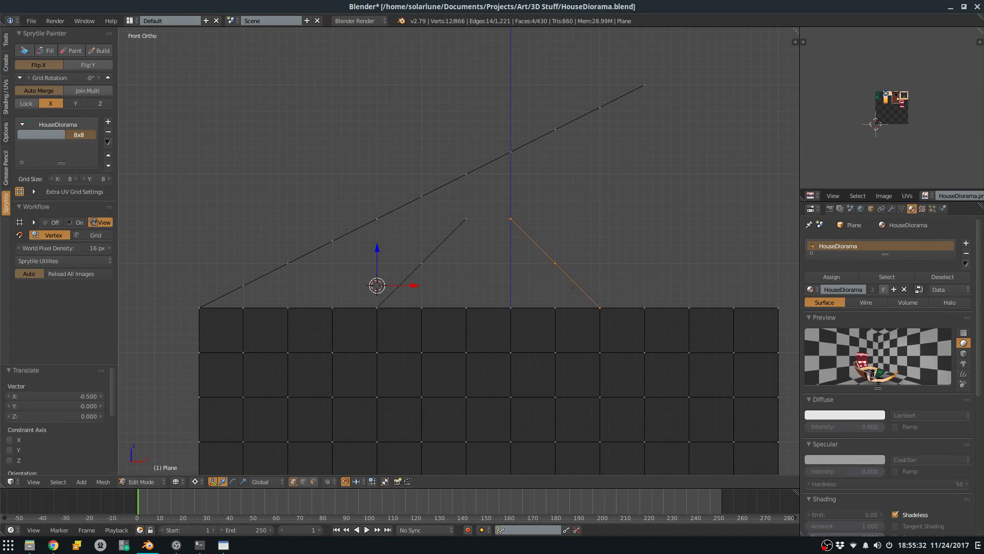
mouse_move(511, 293)
middle_down()
mouse_move(526, 302)
mouse_move(532, 276)
mouse_move(481, 272)
mouse_move(500, 267)
middle_up()
key(alt+z)
key(Tab)
key(Tab)
key(KP_1)
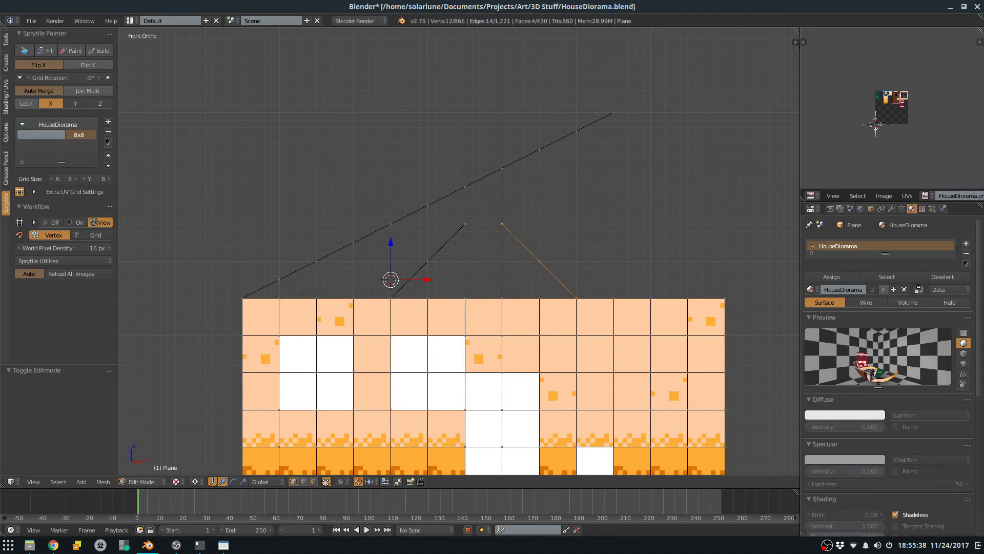
Select the lowest row of faces on the long roof slope in wireframe, using face selection.
key(z)
key(a)
key(b)
drag(305, 292, 264, 297)
click(314, 483)
key(a)
key(a)
key(b)
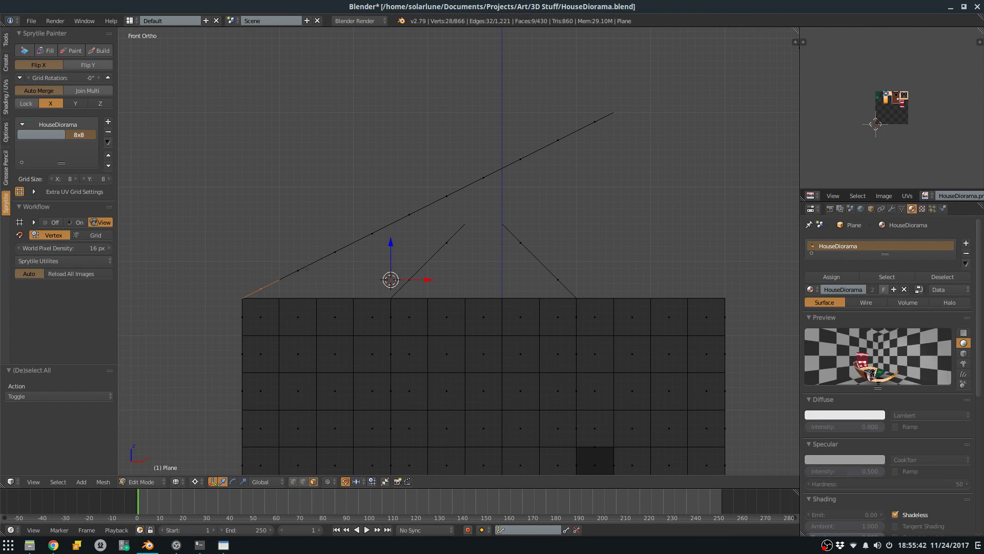
Duplicate the lowest roof row -0.5 along X and adjust its height in Z to continue the slope past the wall.
key(shift+d)
click(265, 296)
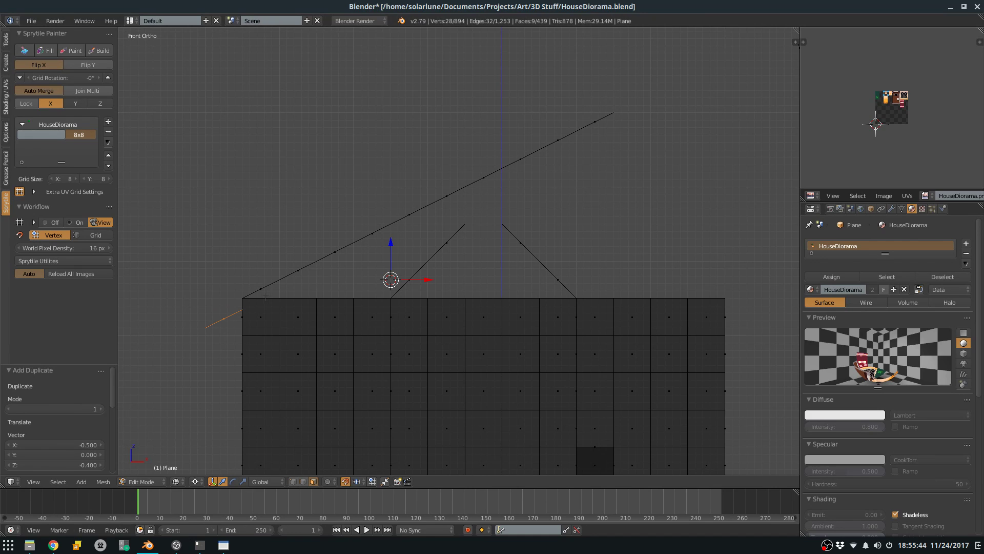
key(g)
key(z)
click(264, 306)
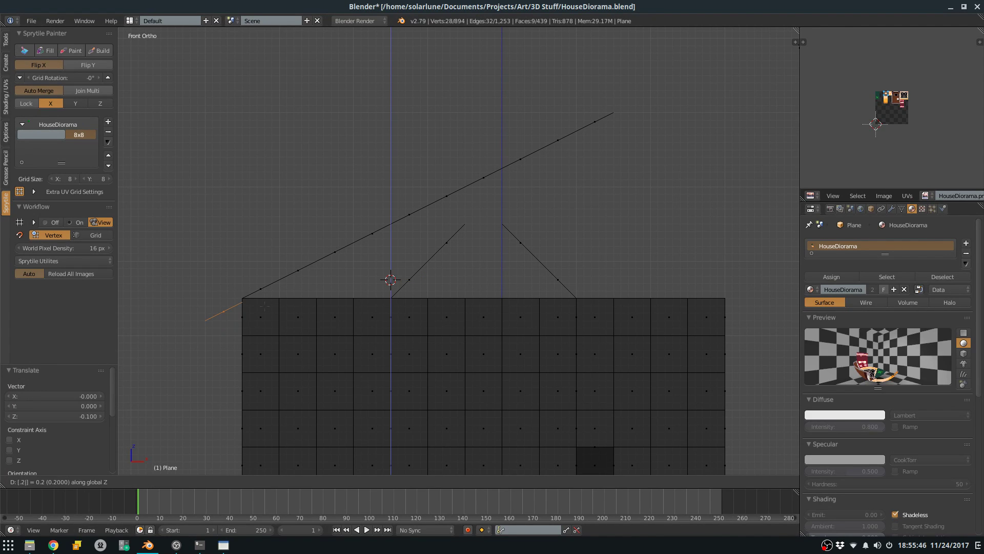
Check the extended roof in object mode from a perspective view in textured display and save HouseDiorama.blend.
key(Tab)
key(KP_8)
key(KP_8)
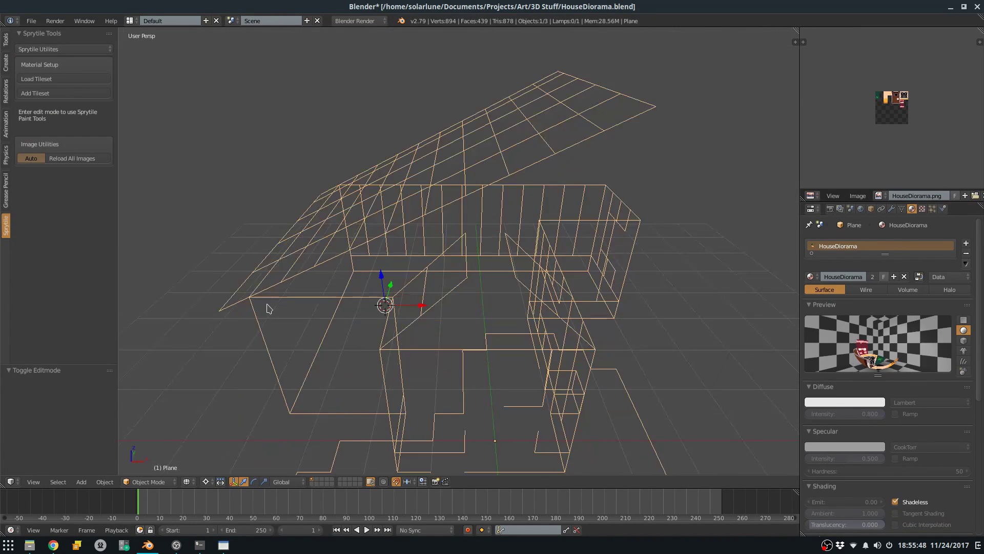
scroll(267, 305, down, 2)
key(alt+z)
mouse_move(337, 277)
middle_down()
mouse_move(347, 277)
mouse_move(313, 251)
mouse_move(305, 280)
mouse_move(319, 273)
middle_up()
key(ctrl+s)
click(346, 276)
Switch to Aseprite and pick dark red, palette index 43, for the empty tile area beside the red face tile.
key(alt+Tab)
middle_drag(417, 189, 480, 160)
click(49, 193)
scroll(509, 213, up, 2)
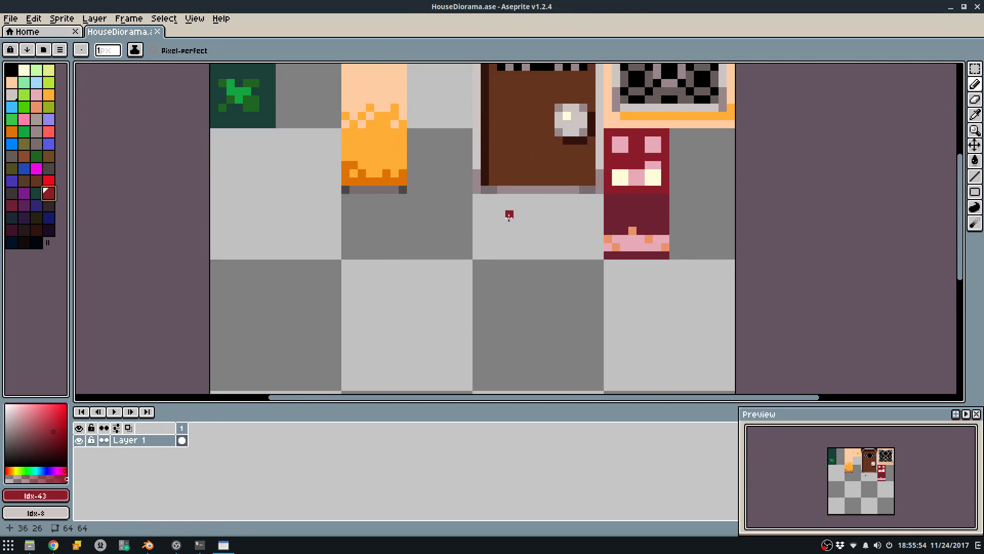
middle_drag(674, 262, 545, 185)
middle_drag(551, 104, 501, 236)
scroll(496, 215, up, 2)
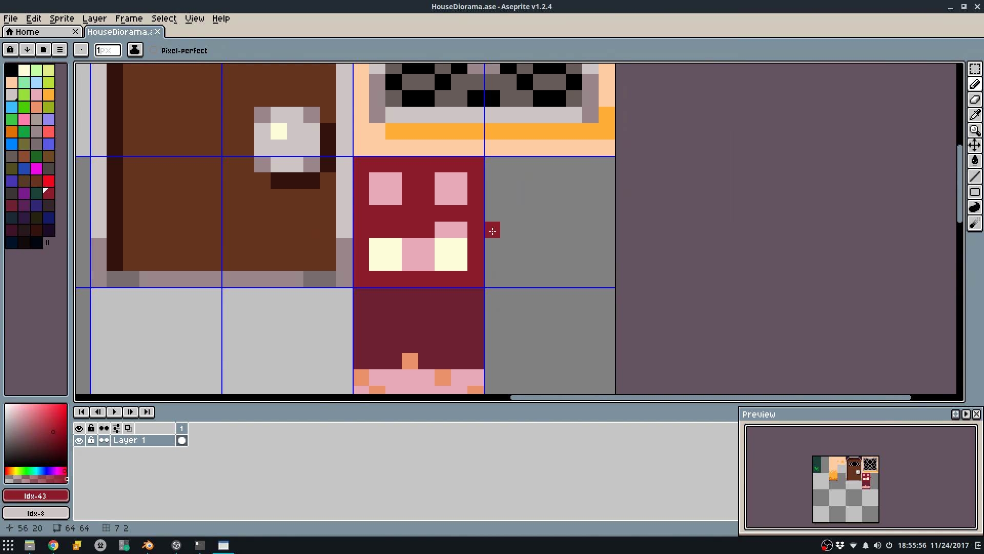
Select the empty 8x8 tile beside the red face tile, fill it with dark red and deselect it.
key(f)
mouse_move(490, 280)
mouse_down()
mouse_move(499, 255)
mouse_move(607, 164)
mouse_up()
key(g)
click(605, 172)
key(f)
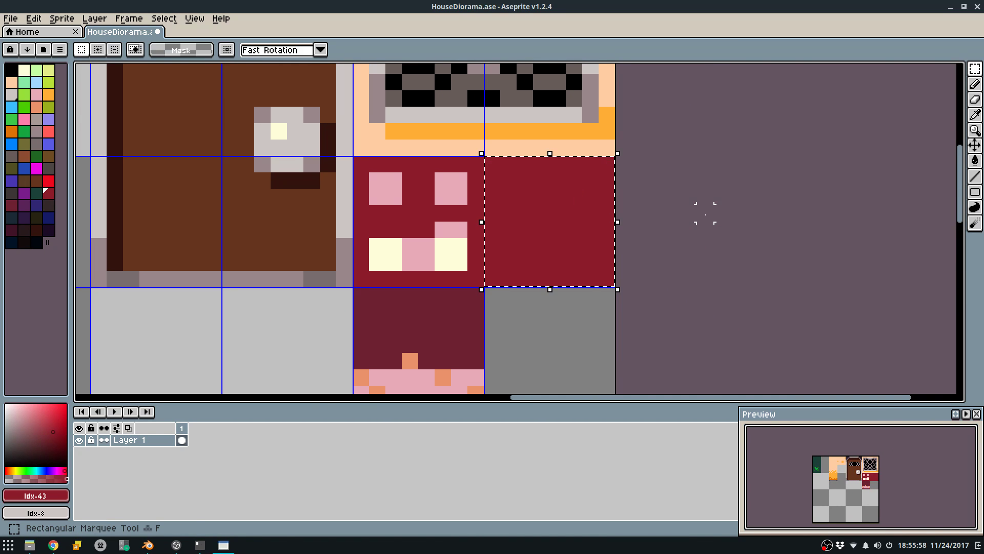
click(705, 213)
key(q)
key(ctrl+z)
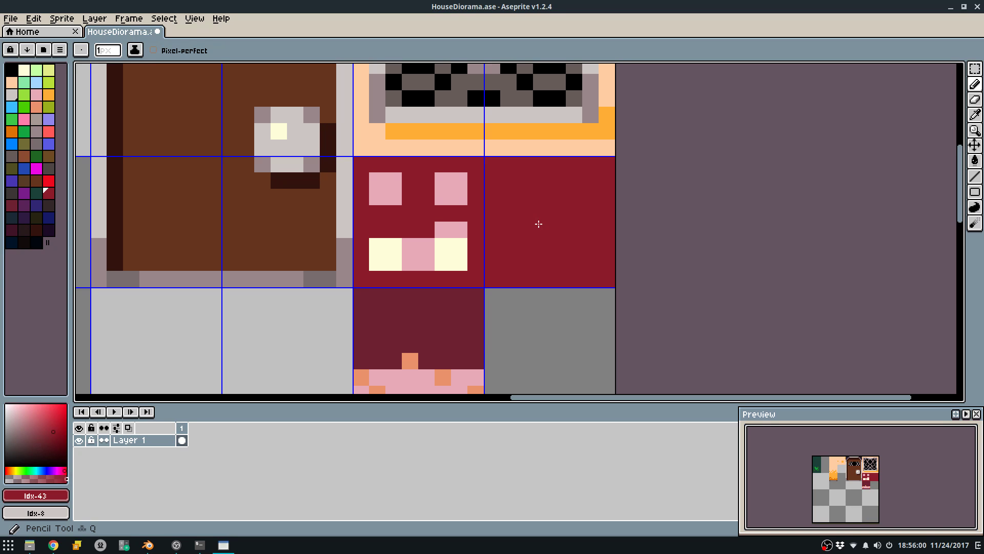
Recolour the dark red tile beside the face tile with dark navy, palette index 56.
click(11, 242)
key(g)
click(358, 242)
key(ctrl+z)
key(e)
mouse_move(492, 279)
mouse_down()
mouse_move(490, 152)
mouse_move(492, 164)
mouse_up()
key(w)
click(549, 181)
key(q)
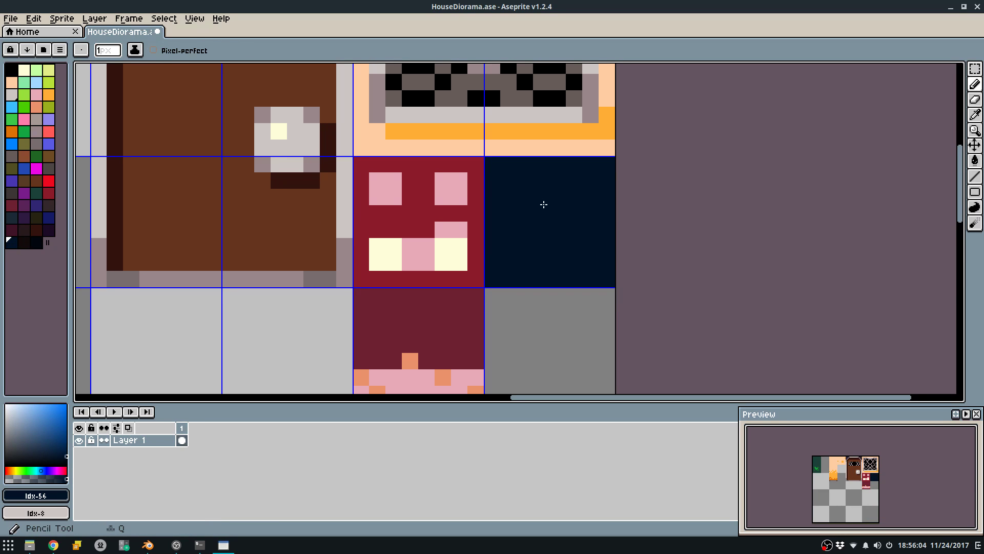
Pick blue, palette index 51, and draw the upper edges of the shingles on the navy tile, undoing stray pixels.
click(51, 221)
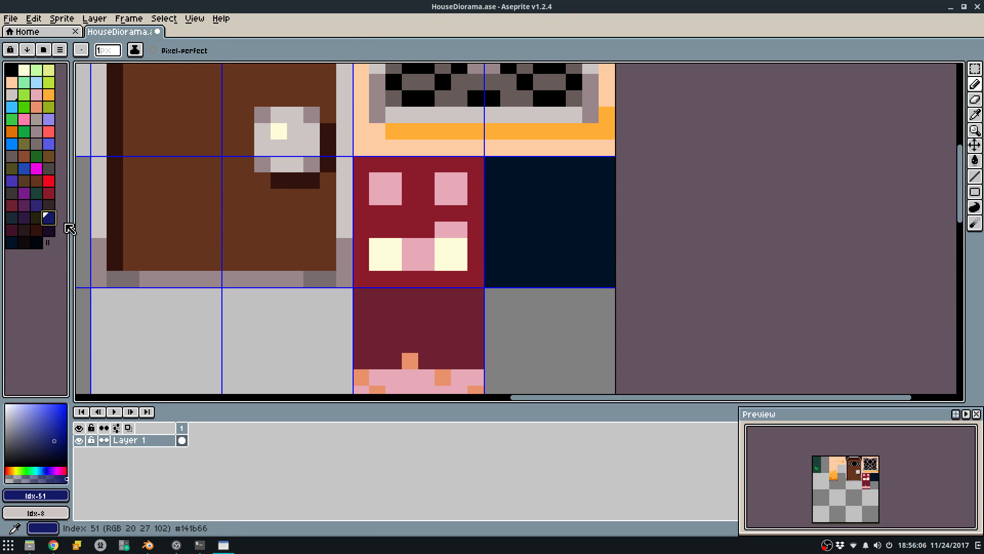
drag(492, 180, 525, 164)
drag(536, 164, 563, 176)
key(ctrl+z)
click(545, 178)
click(573, 179)
click(565, 180)
click(590, 181)
click(525, 180)
Outline and fill the rest of the blue shingles, and pencil the gaps between them in sampled dark navy.
click(493, 196)
shift+click(497, 259)
mouse_move(497, 259)
mouse_down()
mouse_move(514, 250)
mouse_move(573, 263)
mouse_move(600, 249)
mouse_up()
click(607, 263)
key(g)
click(590, 220)
key(b)
key(alt)
alt+click(548, 167)
mouse_move(546, 175)
mouse_down()
mouse_move(544, 255)
mouse_move(602, 194)
mouse_move(602, 169)
mouse_move(596, 226)
mouse_up()
Copy the blue shingle tile into the empty tile directly below it, deselect it and hide the grid.
scroll(602, 169, down, 4)
key(m)
key(ctrl+c)
key(ctrl+v)
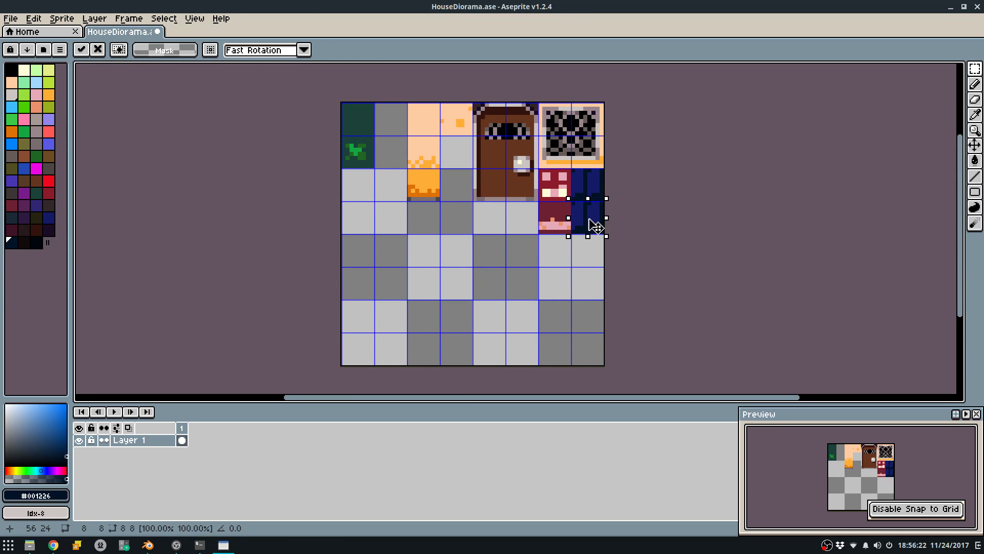
key(ctrl+d)
key(ctrl+')
Pencil dark navy gaps across both shingle columns of the upper roof tile to break them into shorter shingles.
scroll(594, 194, up, 7)
key(b)
middle_drag(490, 137, 485, 208)
mouse_move(458, 180)
mouse_down()
mouse_move(497, 178)
mouse_move(577, 205)
mouse_move(622, 182)
mouse_up()
middle_drag(602, 287, 593, 184)
middle_drag(524, 345, 527, 259)
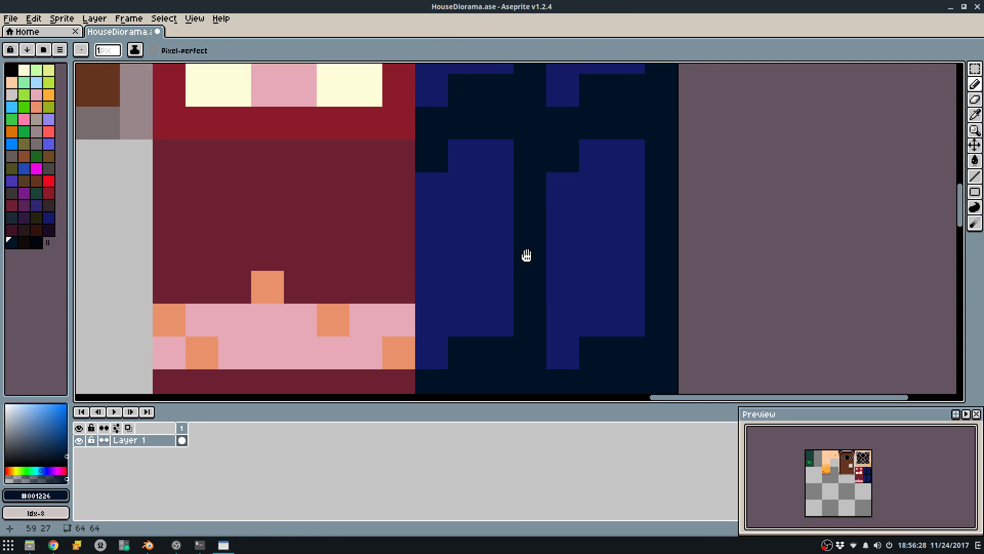
drag(431, 261, 487, 207)
scroll(487, 208, down, 5)
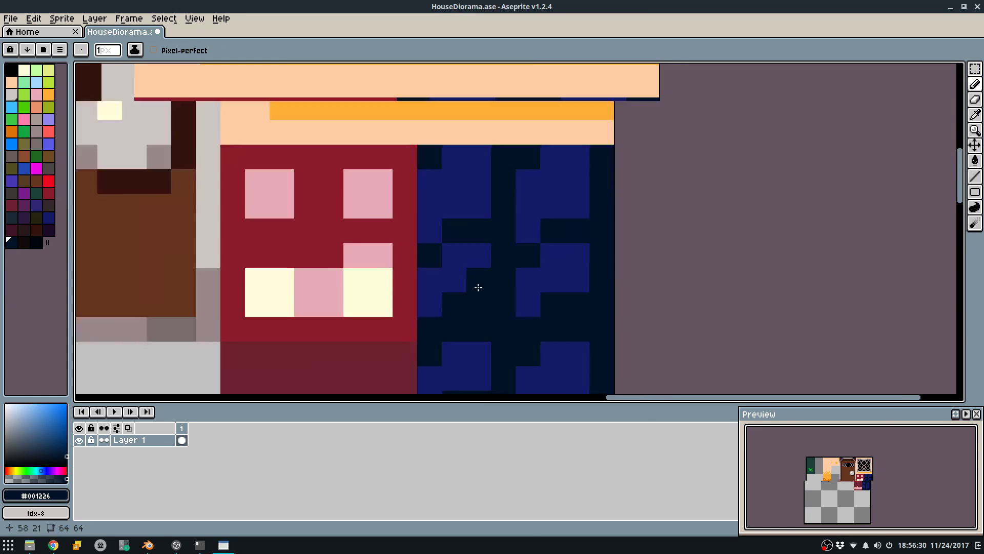
key(ctrl+z)
scroll(490, 269, up, 5)
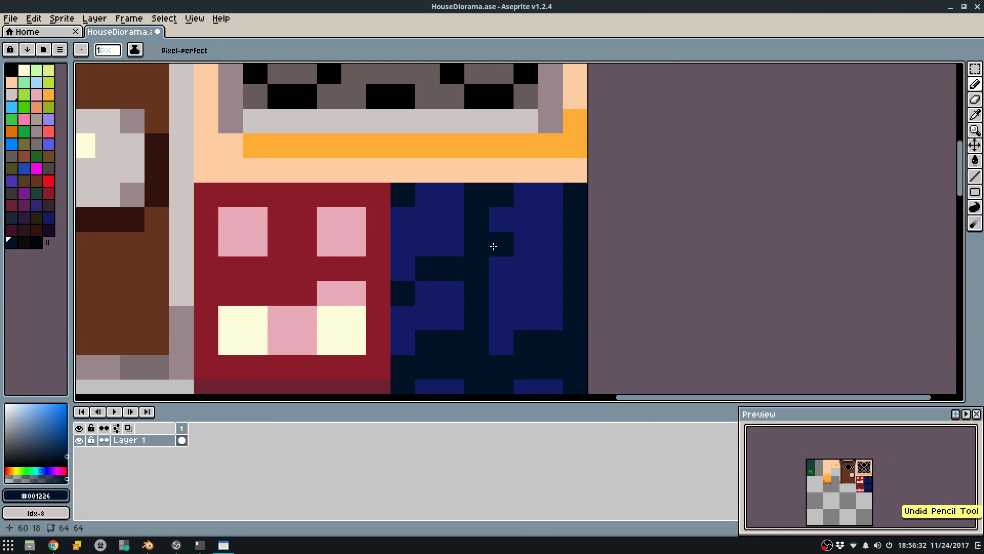
drag(503, 310, 549, 294)
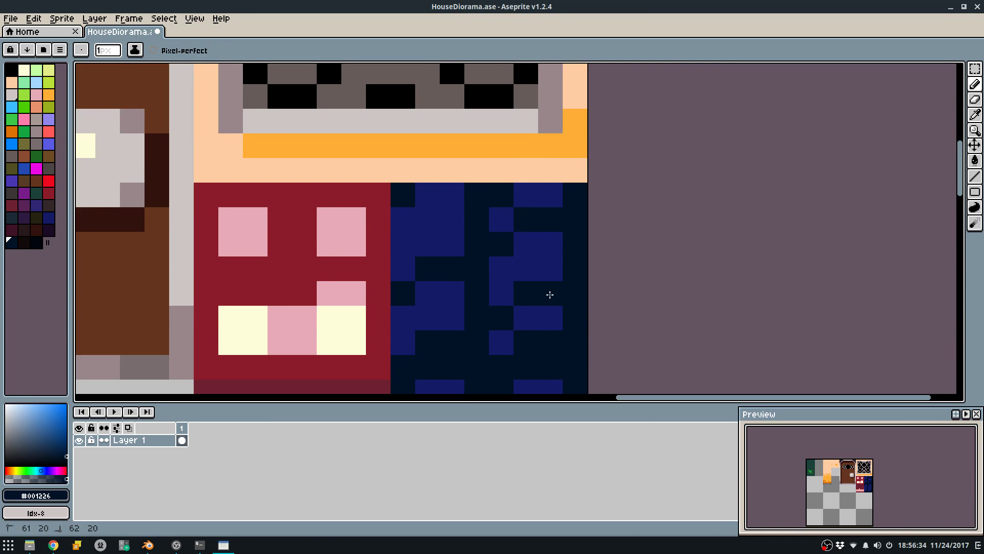
Pencil dark navy gaps into both shingle columns of the lower roof tile in a staggered pattern.
scroll(547, 325, down, 4)
middle_drag(567, 306, 565, 282)
scroll(525, 325, up, 4)
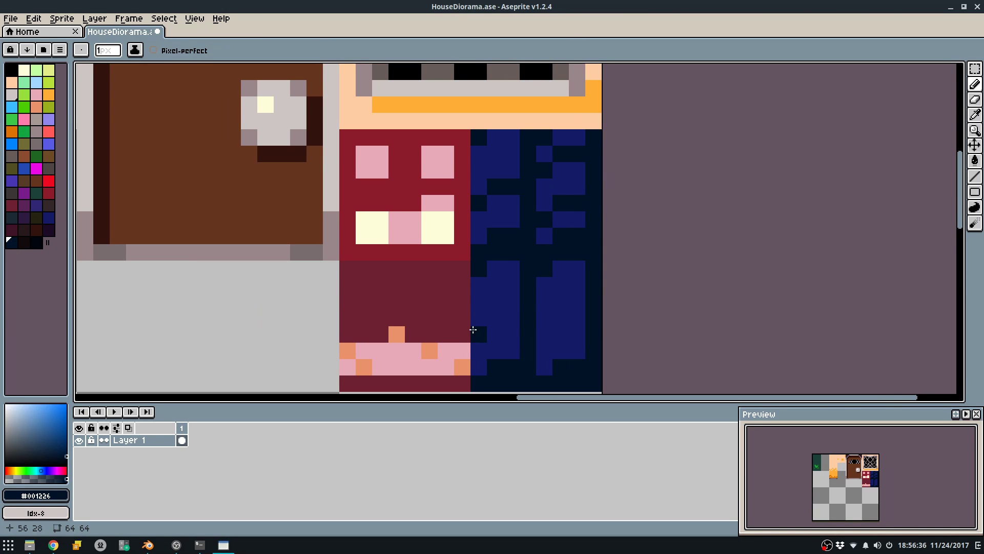
click(542, 300)
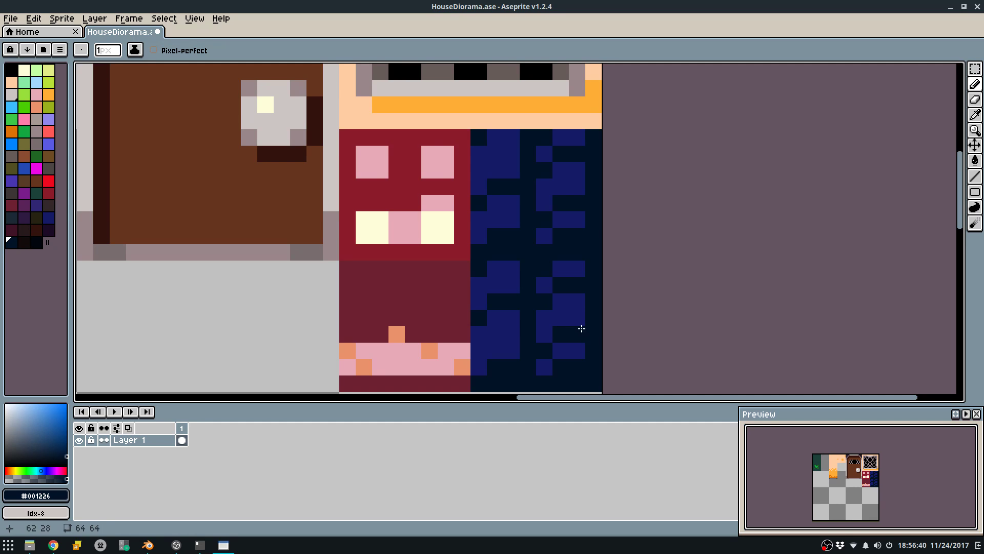
Paint out one shingle in the lower tile's second column with dark navy and shade the hole near-black.
click(554, 315)
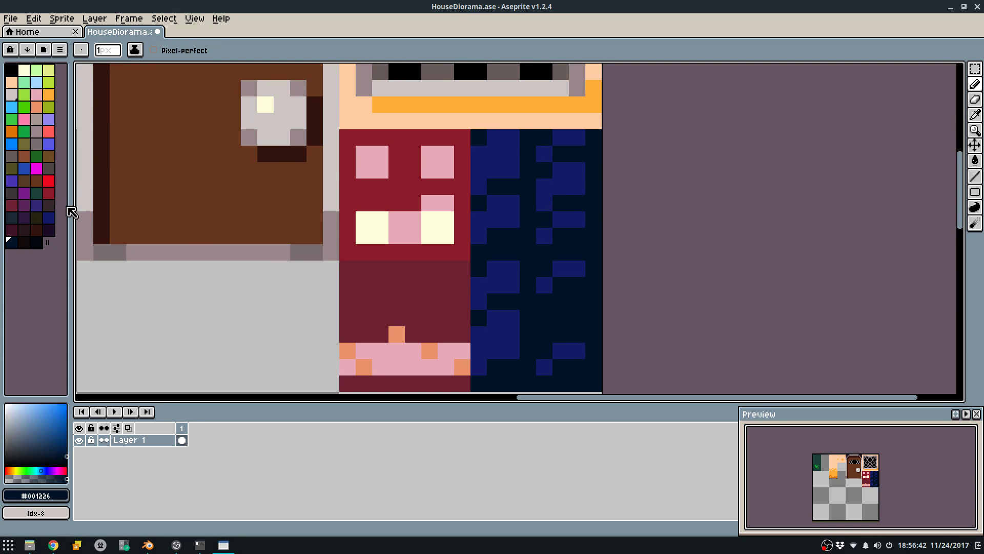
alt+click(592, 354)
mouse_move(548, 329)
mouse_down()
mouse_move(556, 313)
mouse_move(587, 303)
mouse_up()
alt+click(570, 283)
alt+click(588, 314)
click(587, 306)
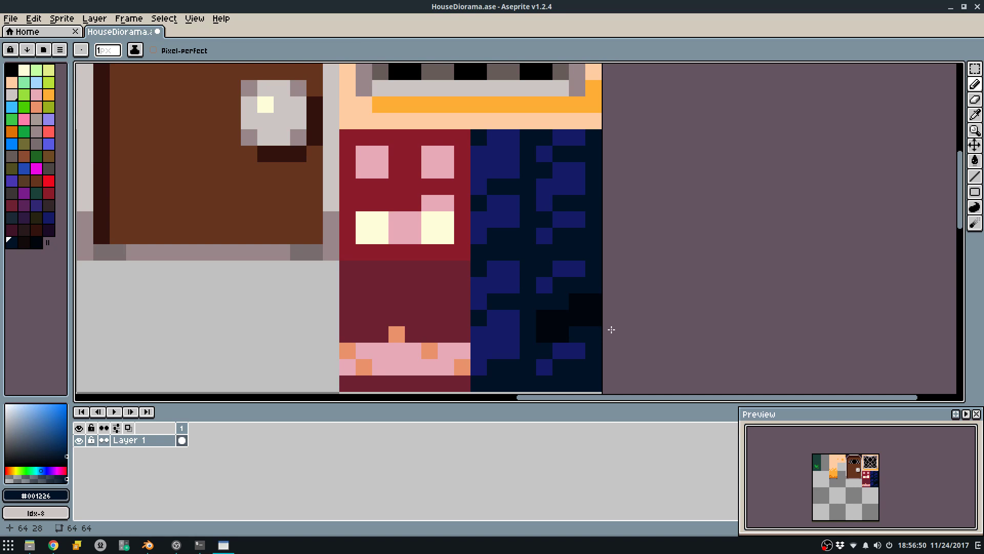
Save the sprite and export it as a horizontal-strip sprite sheet to HouseDiorama.png.
scroll(612, 330, down, 4)
scroll(623, 266, down, 1)
key(ctrl+e)
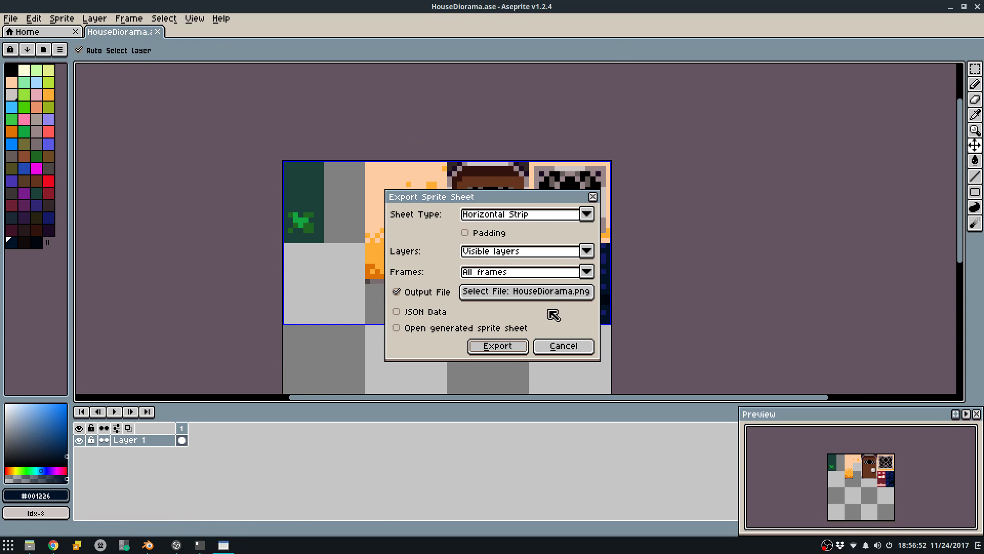
click(508, 346)
click(472, 296)
scroll(591, 309, up, 2)
scroll(590, 309, up, 2)
click(49, 230)
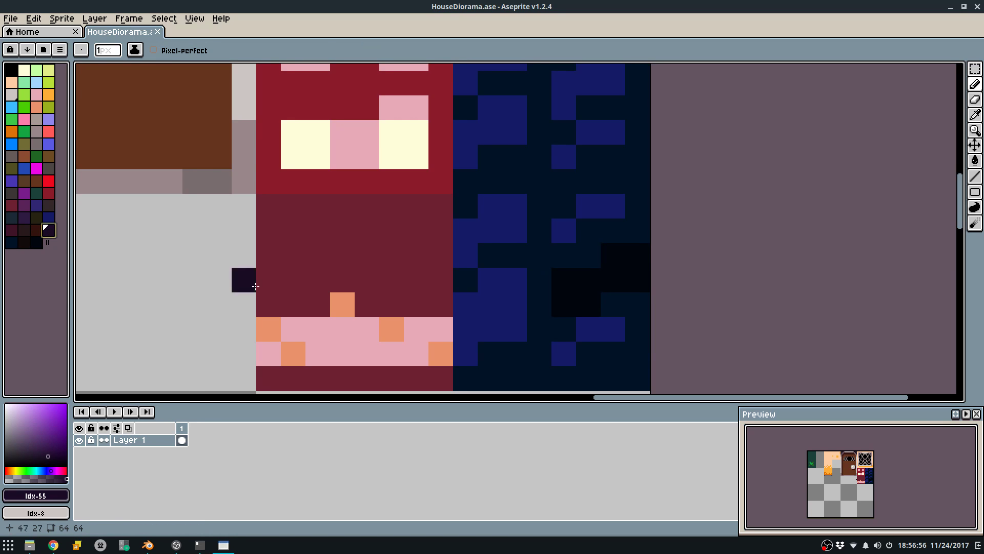
click(530, 271)
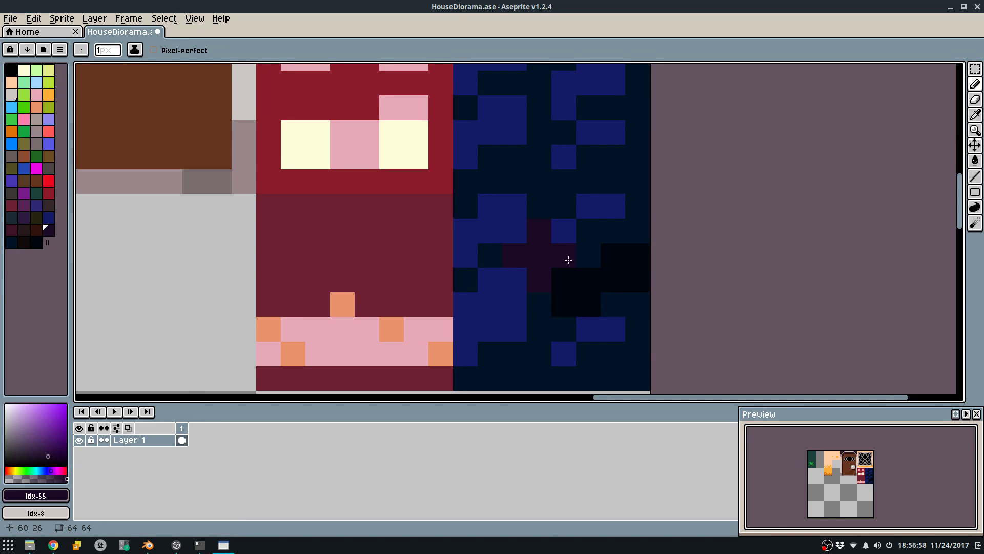
key(ctrl+z)
click(614, 255)
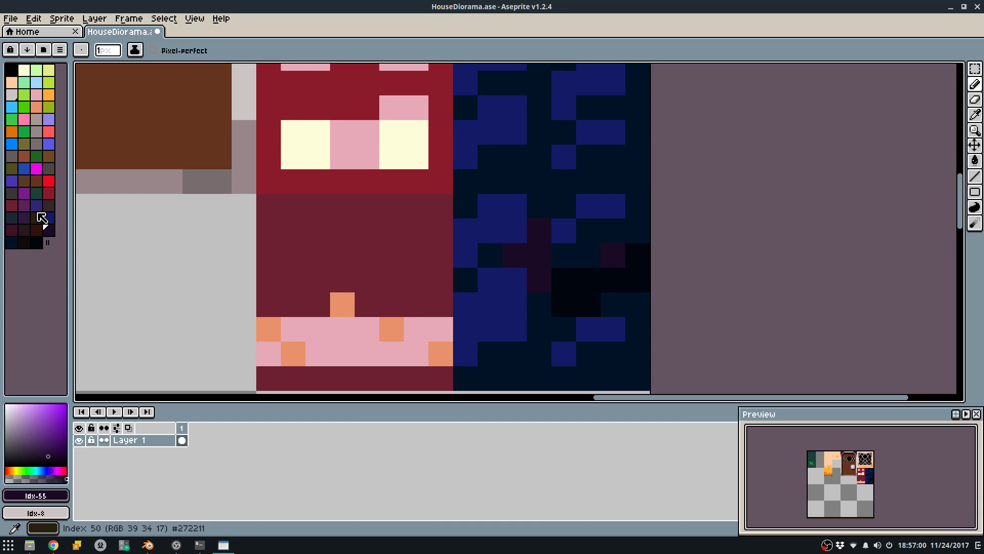
Undo the remaining dark purple pixels and pencil palette colour 46 highlights onto the shingles of the lower roof tile.
click(37, 208)
key(v)
key(ctrl+z)
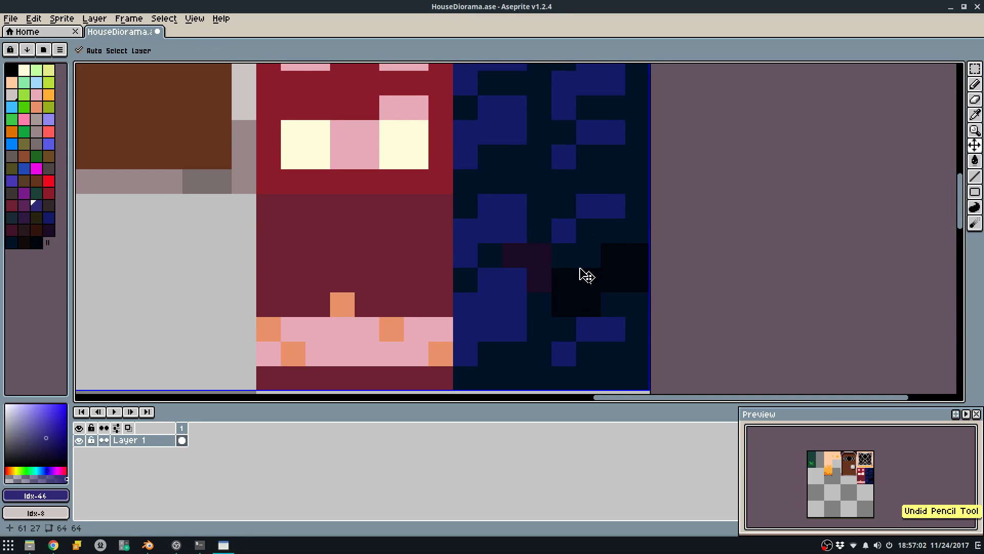
key(b)
drag(490, 206, 476, 234)
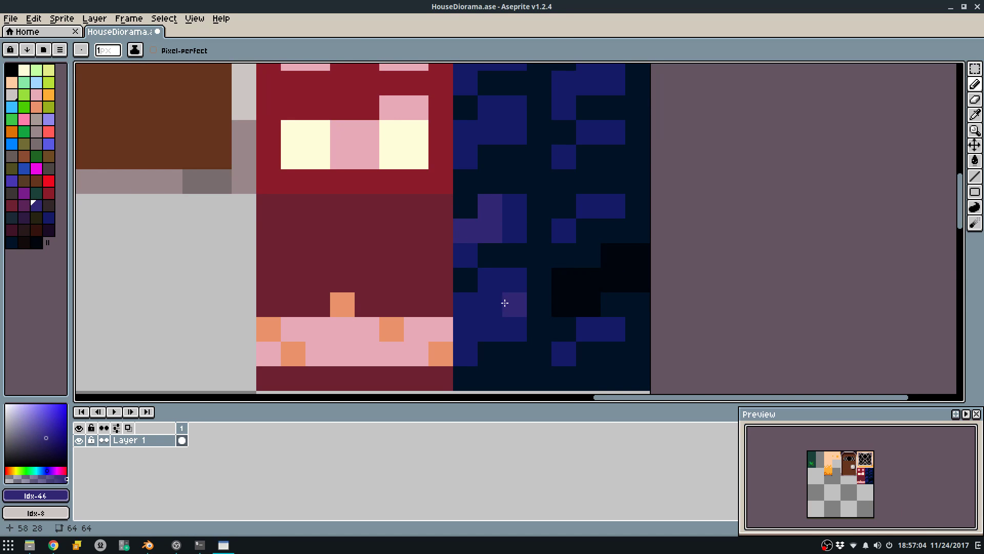
click(470, 313)
key(ctrl+z)
drag(470, 328, 484, 307)
click(582, 329)
click(580, 206)
Pencil purple #302673 highlights onto the second shingle column of the upper roof tile.
middle_drag(579, 125, 580, 233)
click(584, 235)
click(590, 194)
click(597, 168)
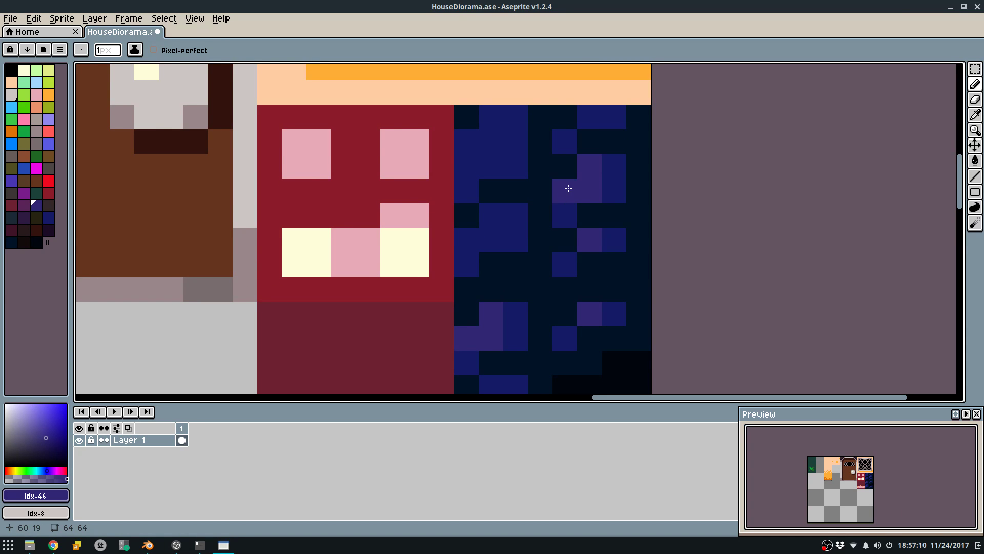
click(589, 113)
alt+click(611, 173)
click(591, 144)
alt+click(598, 170)
click(566, 144)
Shade the upper roof tile's first shingle column with purple #302673 highlights and blue #141b66 pixels.
scroll(609, 176, down, 8)
scroll(602, 158, up, 8)
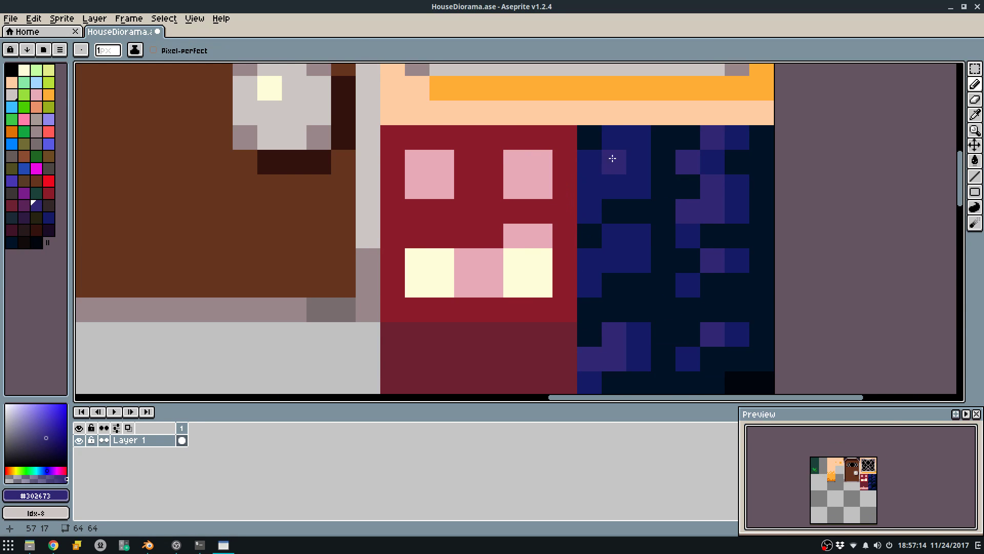
click(596, 178)
alt+click(599, 169)
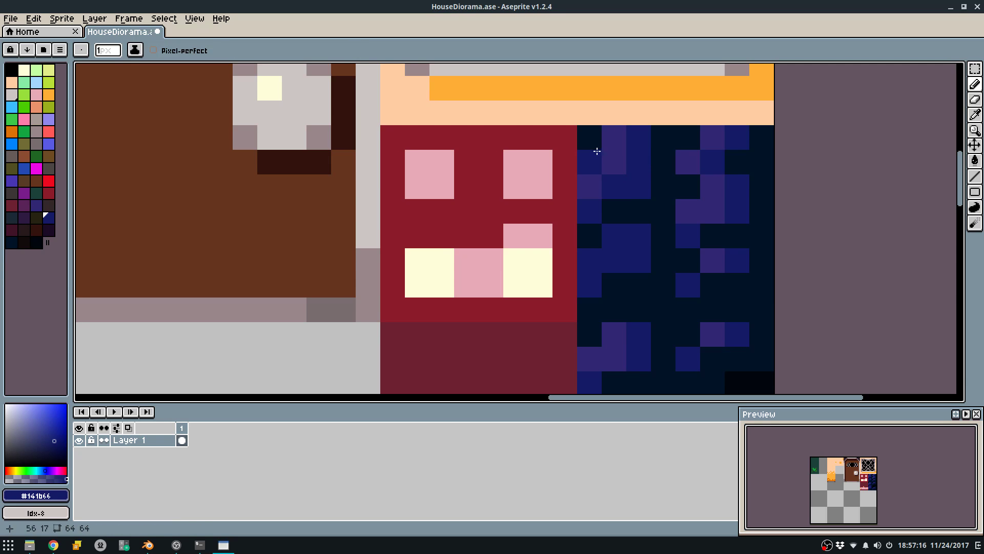
click(597, 145)
alt+click(594, 181)
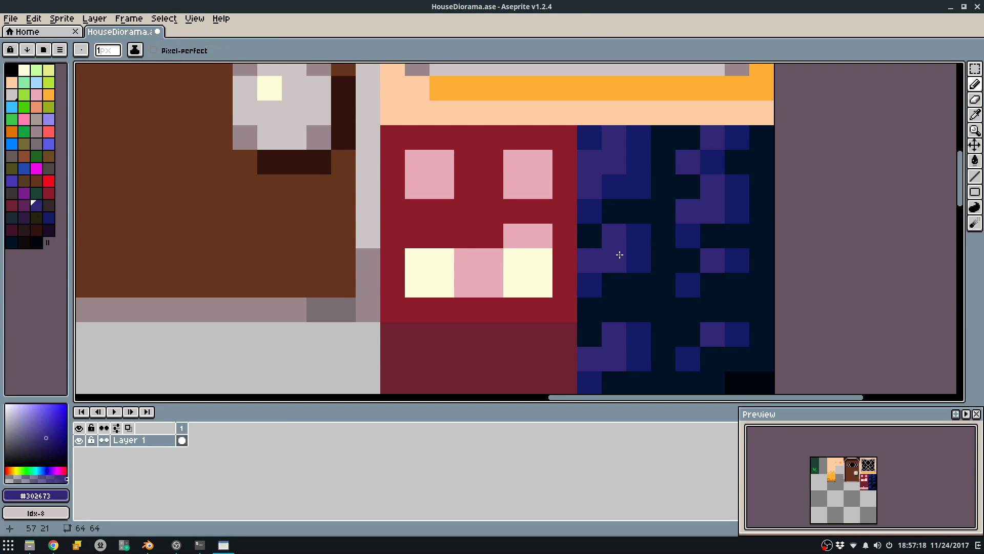
Save the shaded sprite and export it over the existing HouseDiorama.png.
scroll(671, 193, down, 5)
scroll(671, 193, down, 2)
key(ctrl+e)
click(497, 346)
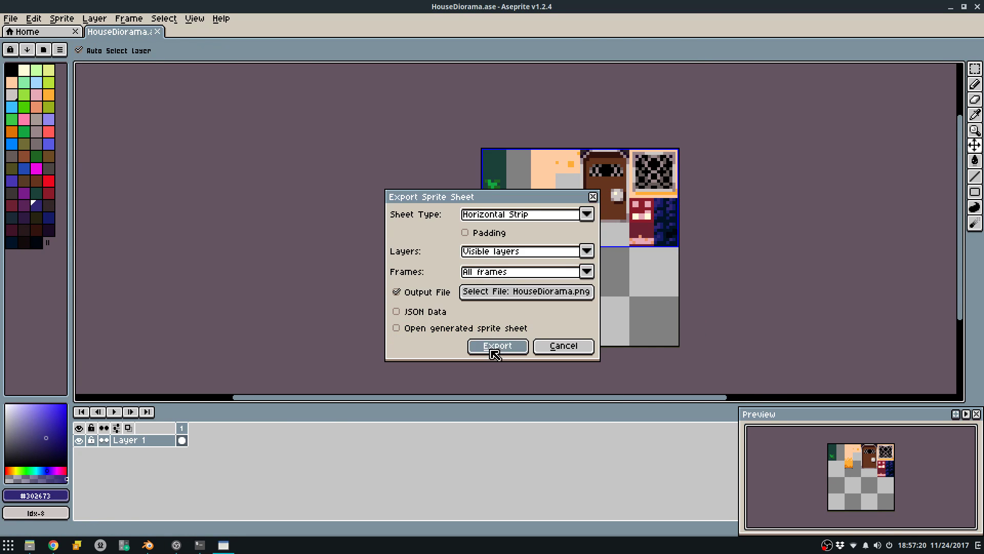
click(479, 306)
Switch to Blender and start editing the house mesh with Sprytile's Paint tool, using the blue shingle tile.
key(alt+Tab)
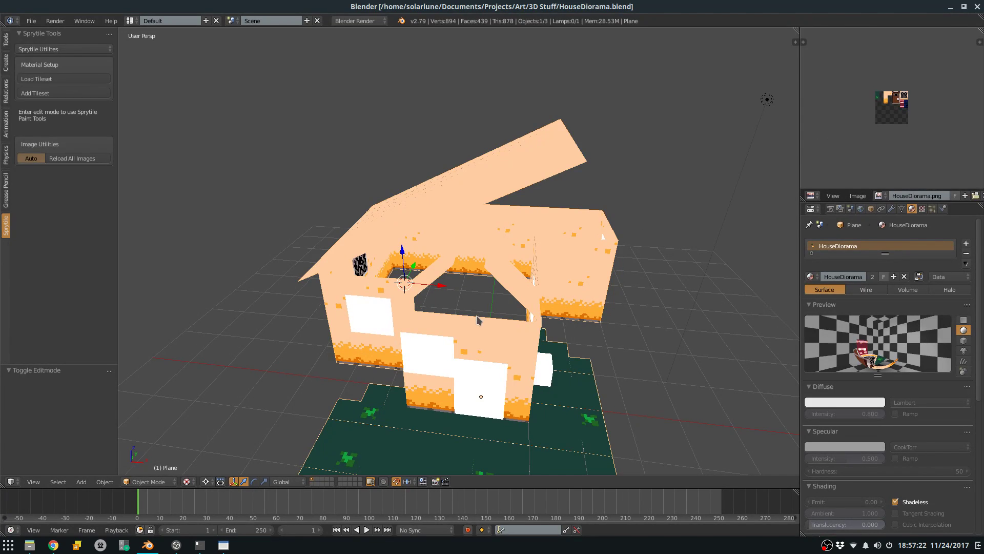
middle_drag(480, 396, 485, 397)
click(82, 52)
mouse_move(354, 164)
middle_down()
mouse_move(523, 202)
mouse_move(564, 190)
middle_up()
click(790, 376)
scroll(355, 338, down, 2)
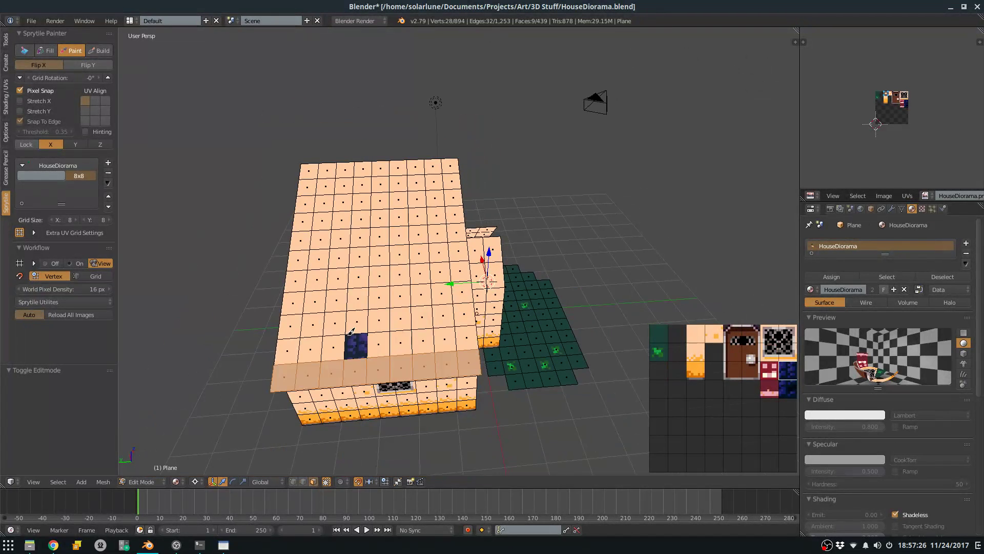
shift+middle_drag(355, 339, 368, 313)
mouse_move(303, 346)
mouse_down()
mouse_move(327, 314)
mouse_move(315, 289)
mouse_up()
key(a)
click(46, 50)
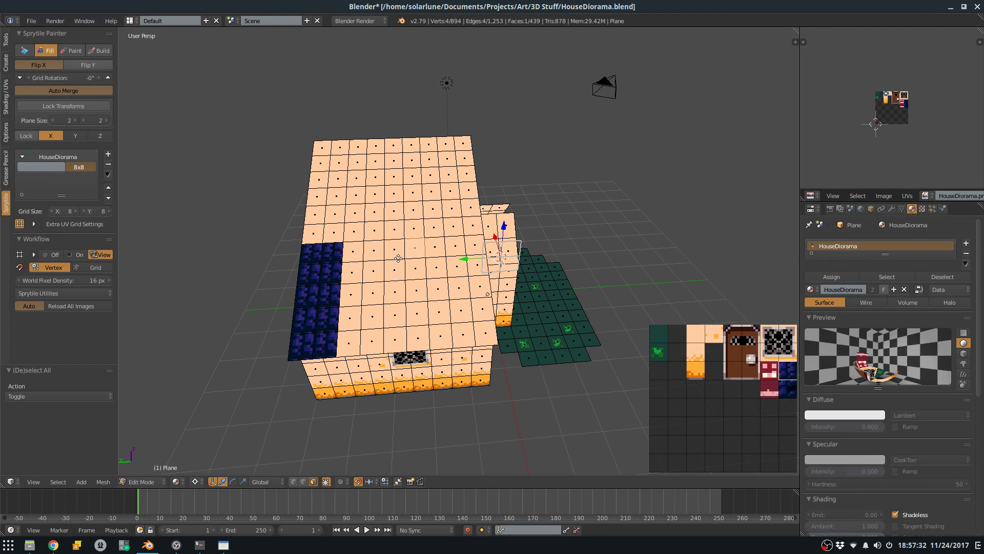
middle_drag(488, 272, 436, 280)
middle_drag(417, 227, 414, 294)
middle_drag(432, 352, 423, 320)
click(415, 322)
click(416, 336)
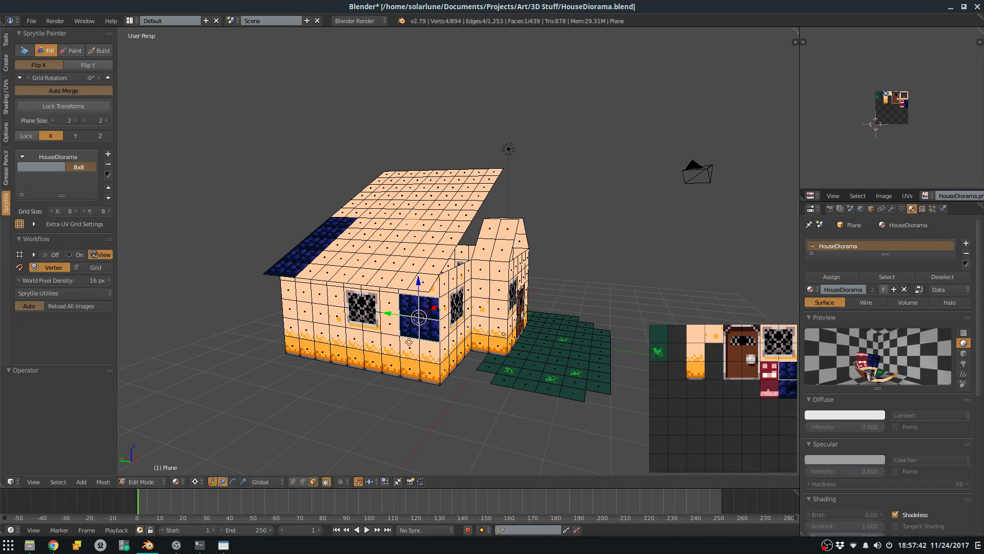
key(s)
click(313, 301)
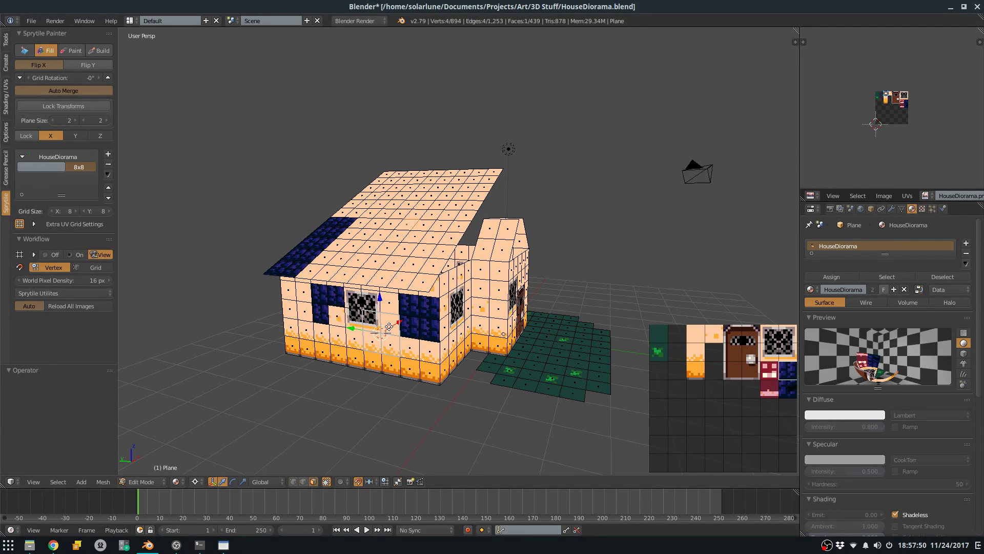
drag(78, 121, 66, 121)
key(ctrl+z)
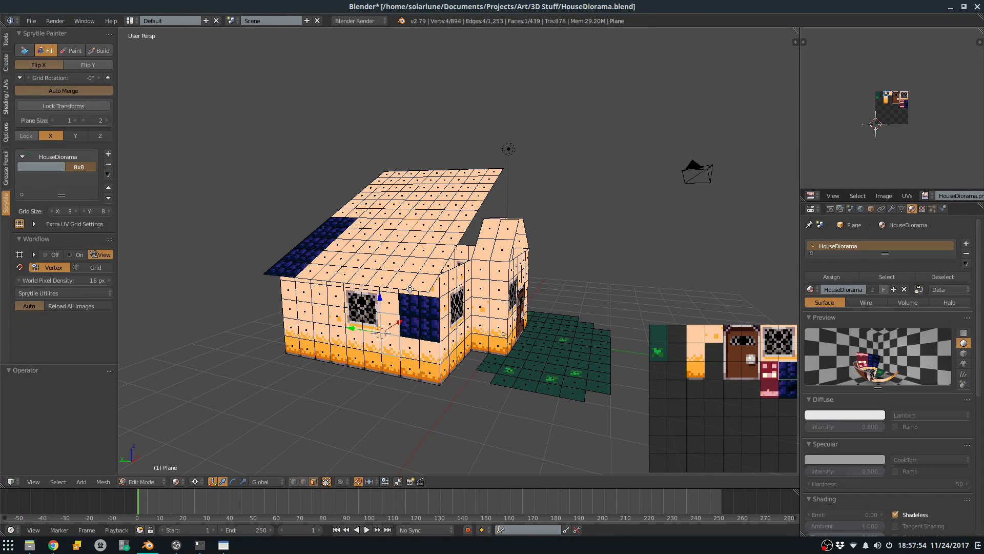
key(ctrl+z)
middle_drag(413, 295, 422, 277)
key(ctrl+z)
key(ctrl+z)
key(ctrl+z)
key(ctrl+z)
key(ctrl+z)
key(ctrl+shift+z)
key(ctrl+shift+z)
key(ctrl+shift+z)
key(ctrl+shift+z)
key(ctrl+shift+z)
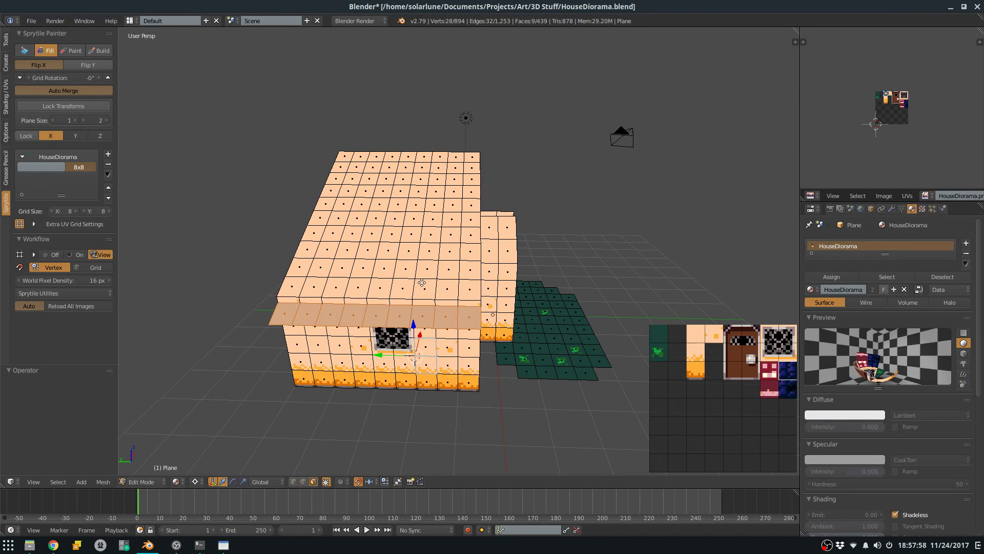
key(ctrl+z)
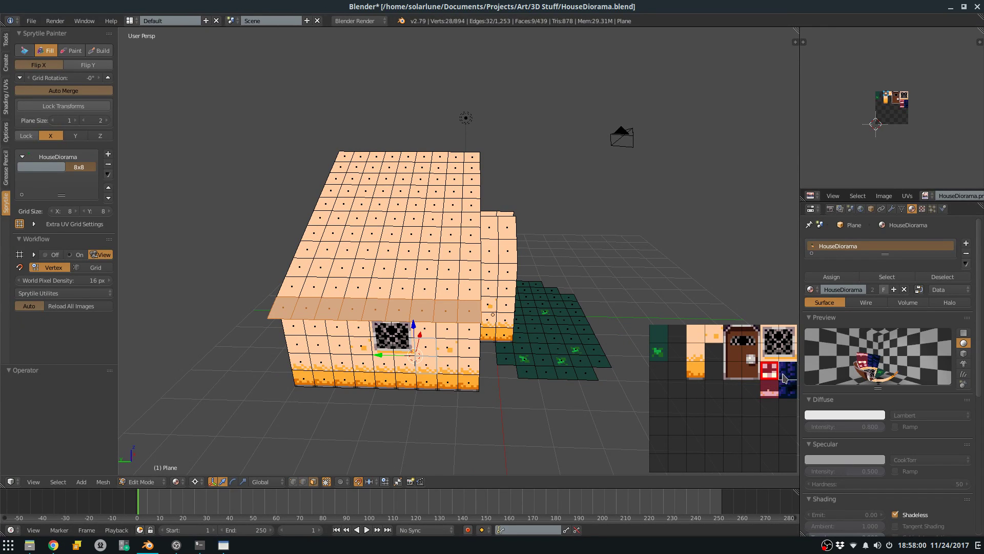
Paint the blue shingle tile across the faces of the large sloped roof and clear the face selection.
click(71, 50)
scroll(380, 269, down, 3)
mouse_move(379, 269)
mouse_down()
mouse_move(392, 205)
mouse_move(398, 245)
mouse_move(474, 274)
mouse_move(459, 206)
mouse_up()
key(ctrl+z)
key(ctrl+z)
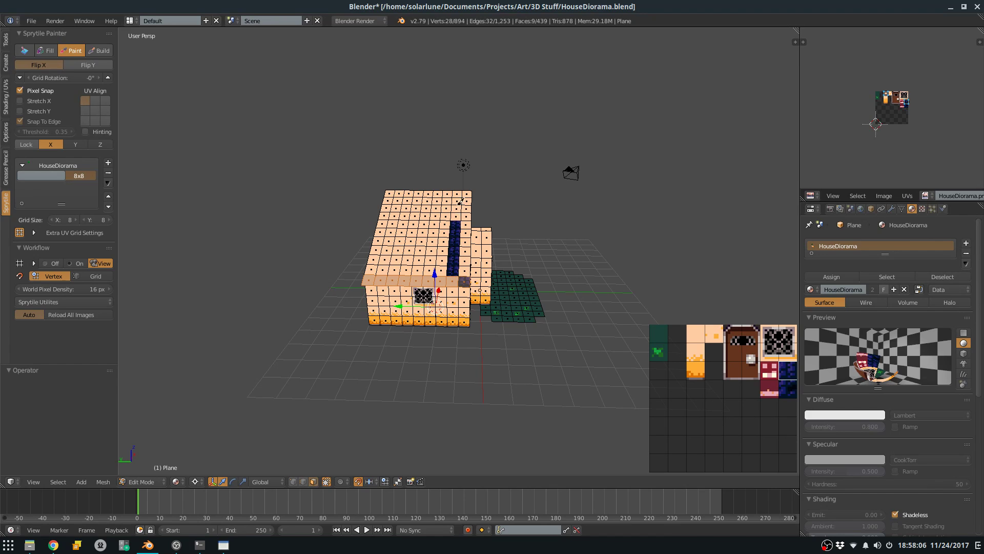
drag(436, 237, 459, 238)
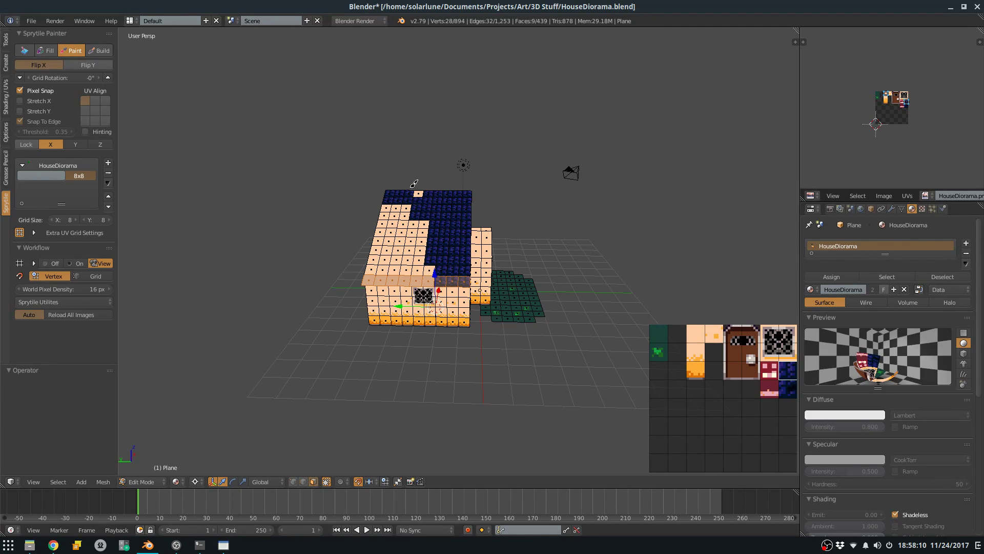
key(a)
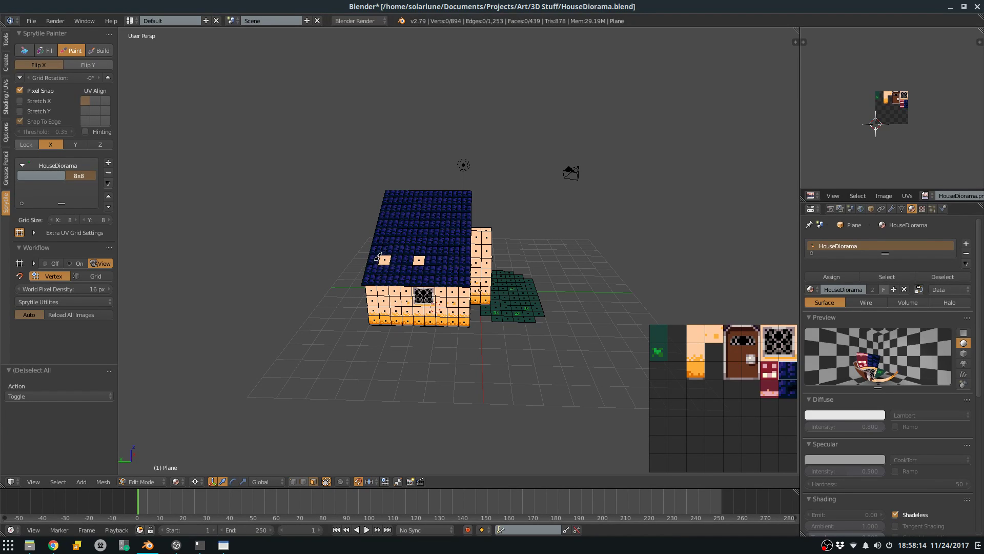
Scatter broken-shingle tiles over the large roof, enabling Stretch X and Stretch Y so the tiles fill their faces.
scroll(416, 253, up, 2)
middle_drag(446, 249, 440, 307)
scroll(391, 236, up, 2)
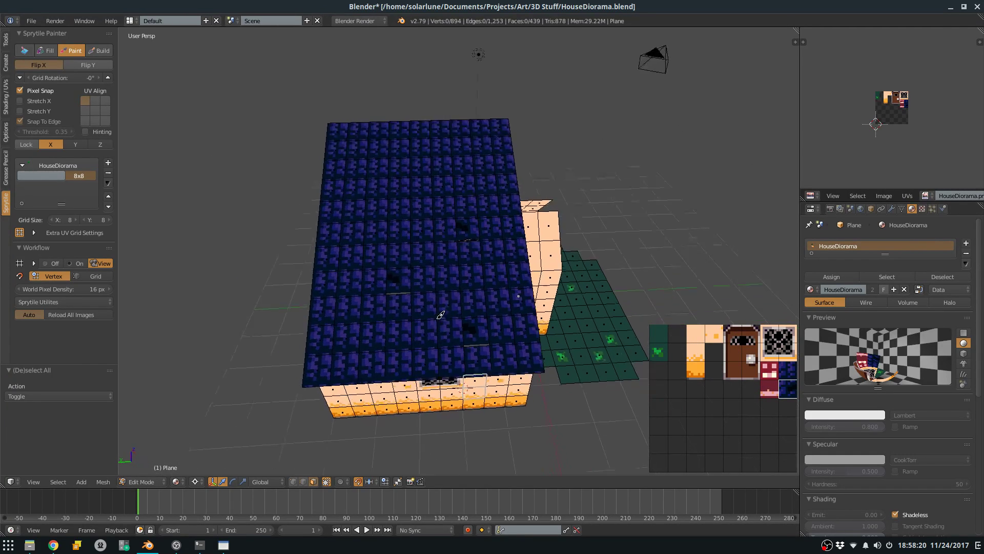
scroll(441, 303, up, 3)
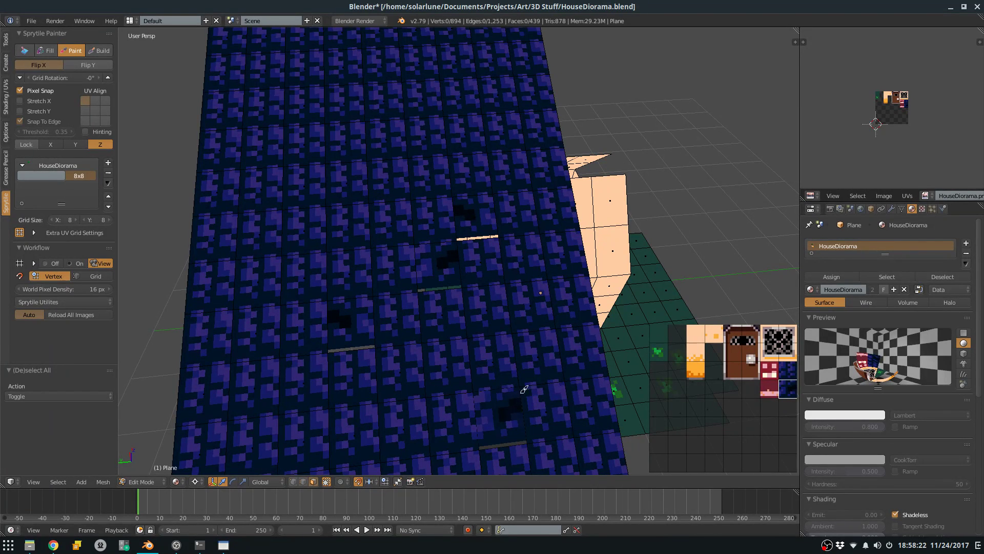
mouse_move(743, 348)
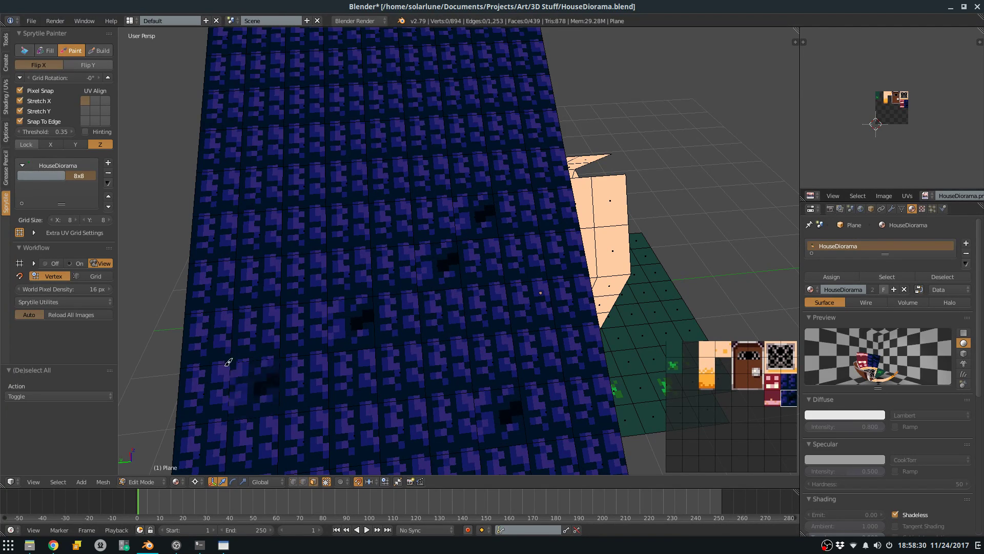
middle_drag(264, 223, 416, 126)
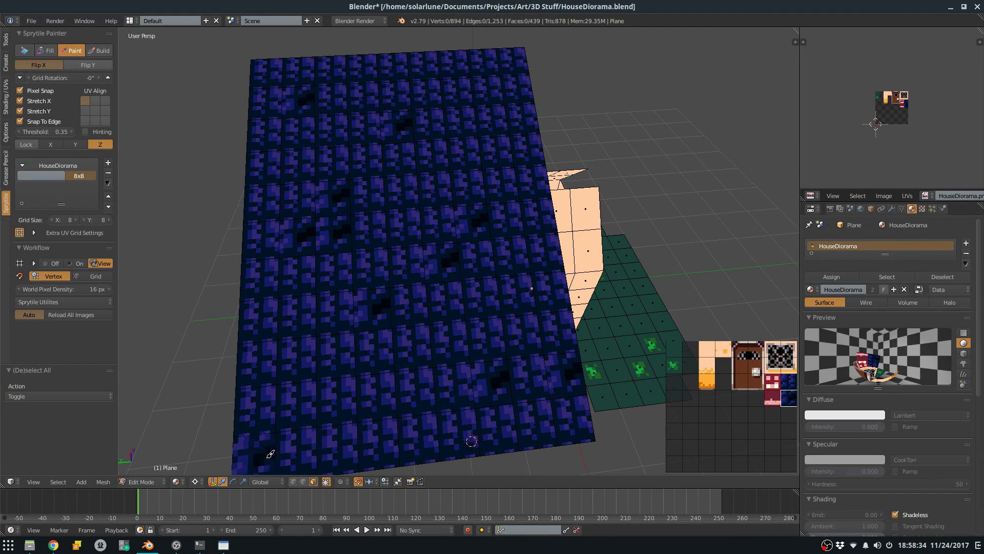
scroll(523, 300, down, 3)
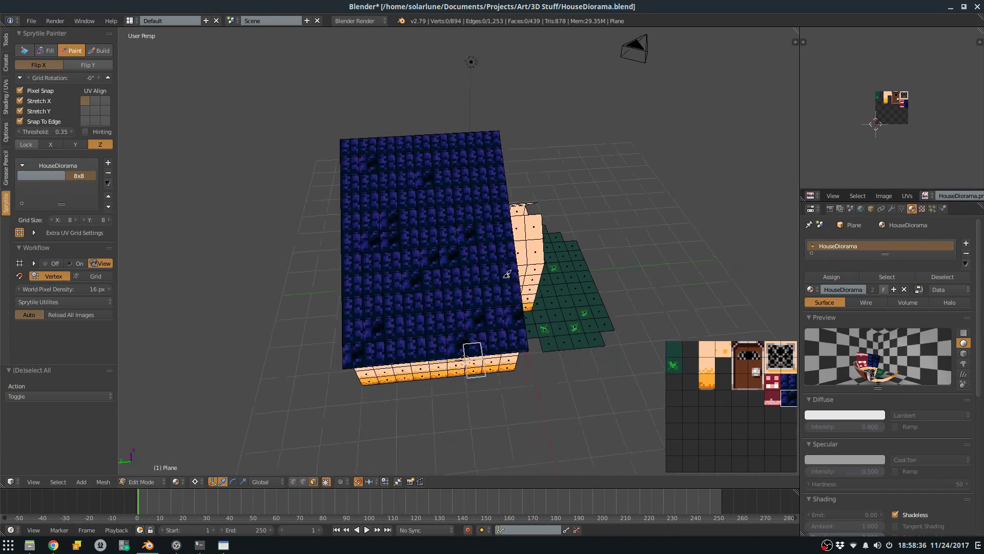
Paint blue shingles over one slope of the small entrance roof, remove the stray wall tile and save the Blender file.
middle_drag(529, 300, 462, 270)
scroll(461, 270, up, 2)
mouse_move(527, 287)
shift+middle_down()
mouse_move(476, 296)
mouse_move(512, 279)
mouse_move(522, 260)
shift+middle_up()
drag(522, 260, 543, 262)
middle_drag(576, 286, 339, 294)
middle_drag(409, 334, 386, 292)
key(ctrl+z)
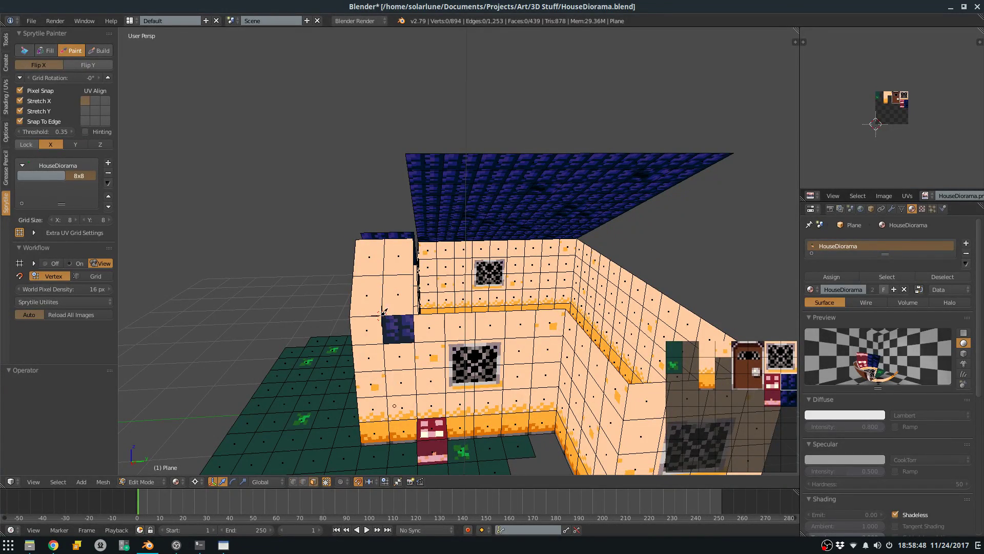
middle_drag(378, 241, 310, 300)
key(ctrl+s)
key(Return)
middle_drag(535, 338, 461, 309)
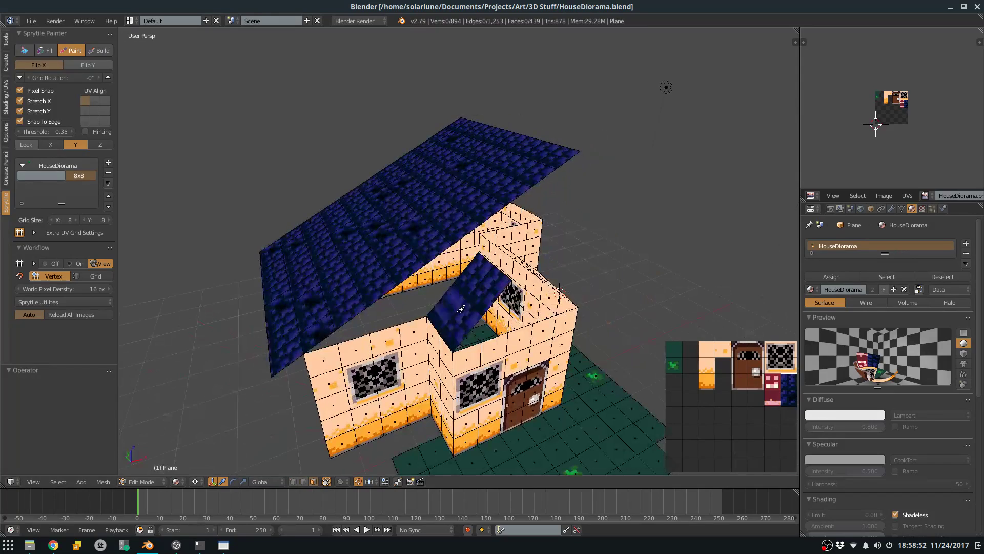
Select the four faces of the small roof's opposite slope and paint them with the blue shingle tile.
middle_drag(527, 260, 359, 293)
key(Tab)
key(Tab)
right_click(402, 296)
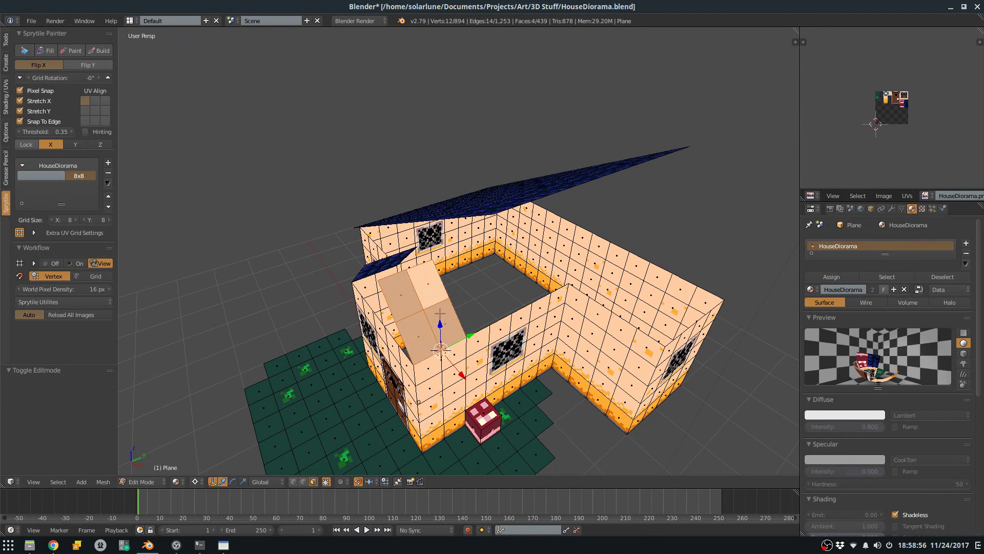
key(Tab)
key(Tab)
click(72, 50)
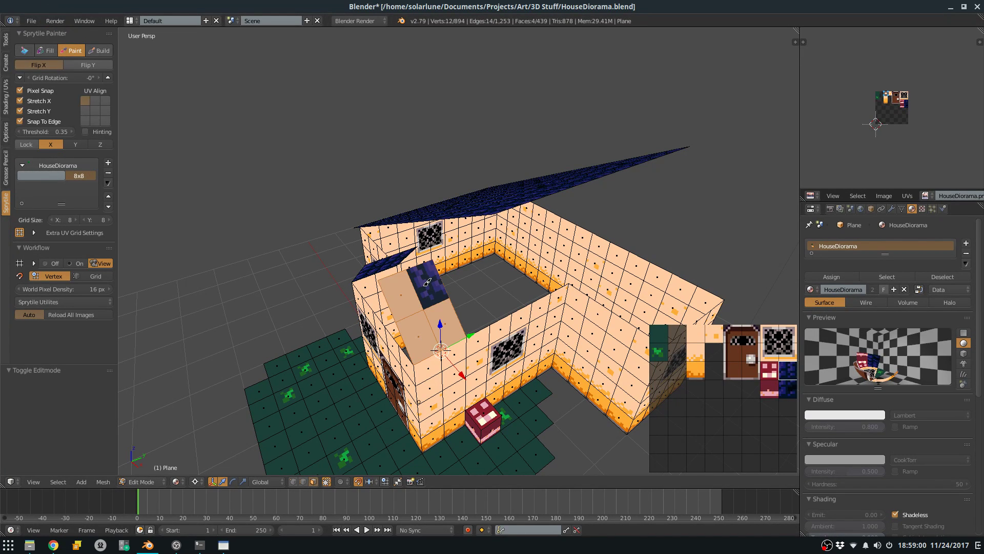
mouse_move(421, 321)
middle_down()
mouse_move(507, 333)
mouse_move(444, 323)
mouse_move(482, 310)
mouse_move(484, 320)
mouse_move(482, 297)
mouse_move(471, 334)
middle_up()
Use Sprytile's Build tool to add shingle tiles to the unfinished part of the small roof, then save the file.
key(Tab)
key(Tab)
click(98, 51)
middle_drag(480, 269, 494, 295)
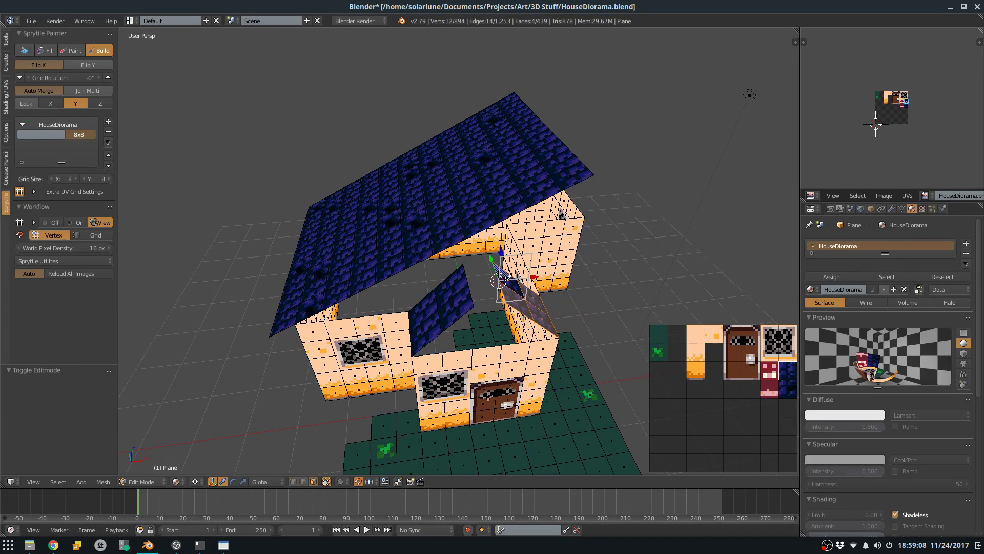
click(782, 375)
middle_drag(554, 308, 359, 237)
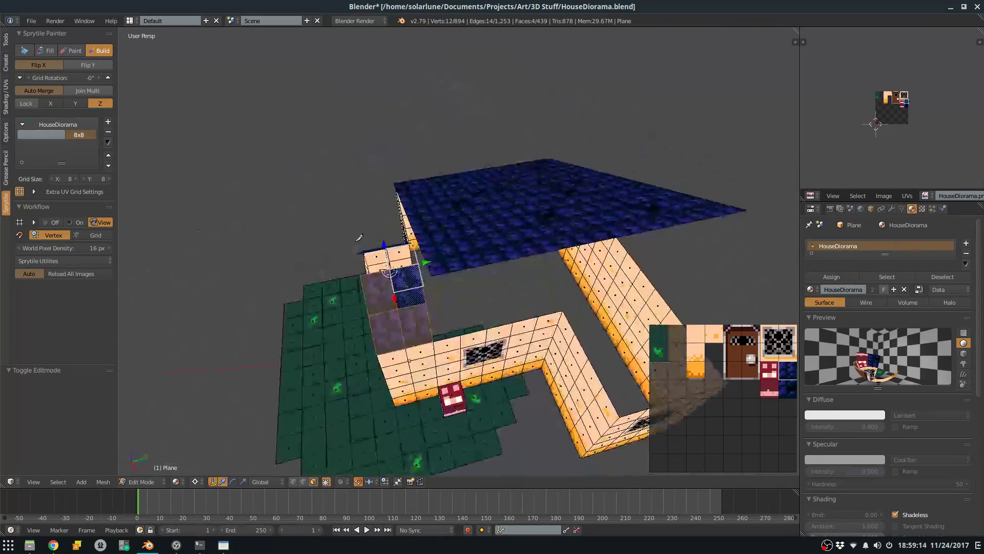
scroll(384, 245, up, 4)
key(a)
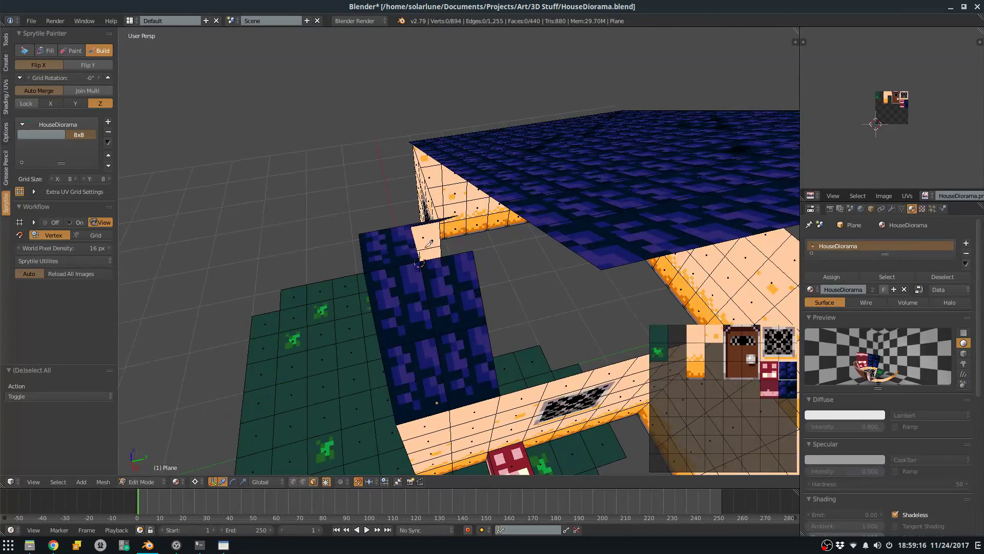
middle_drag(392, 329, 372, 289)
click(464, 248)
key(ctrl+s)
Inspect the shingled roofs of the house and return to the HouseDiorama sprite in Aseprite.
scroll(380, 287, down, 3)
shift+middle_drag(513, 236, 415, 251)
middle_drag(415, 252, 475, 247)
scroll(515, 259, up, 4)
scroll(469, 264, down, 2)
scroll(468, 259, down, 2)
key(alt+Tab)
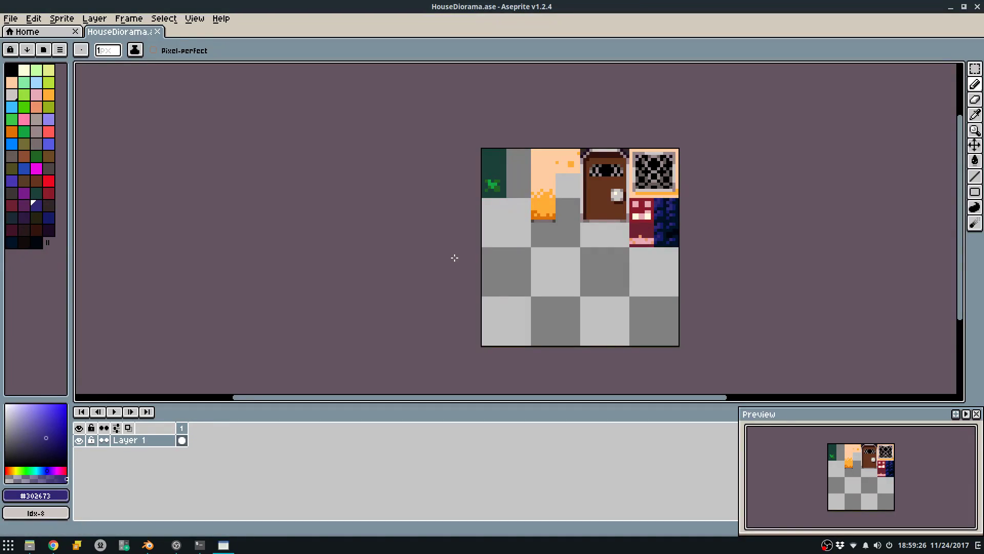
Fill the empty 8x8 tile directly below the blue shingle tiles with a solid dark brown.
scroll(595, 208, up, 4)
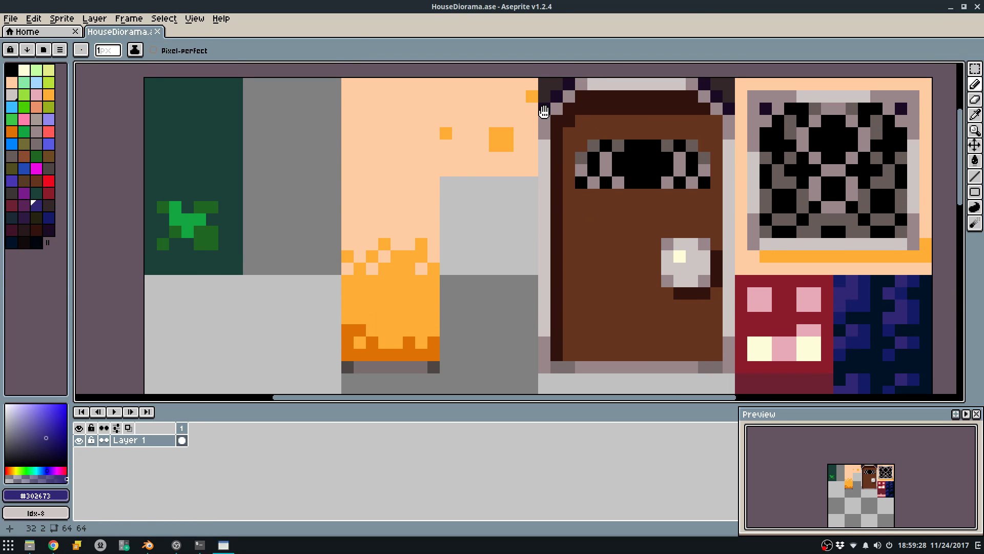
scroll(563, 149, down, 2)
middle_drag(610, 243, 454, 152)
key(f)
key(ctrl+apostrophe)
scroll(503, 230, up, 2)
key(g)
key(f)
key(shift+s)
drag(586, 231, 648, 278)
key(g)
click(649, 277)
key(f)
click(758, 231)
key(shift+s)
key(b)
Save the sprite, export the updated tileset image and switch to Blender.
key(ctrl+s)
key(ctrl+e)
click(501, 345)
key(alt+Tab)
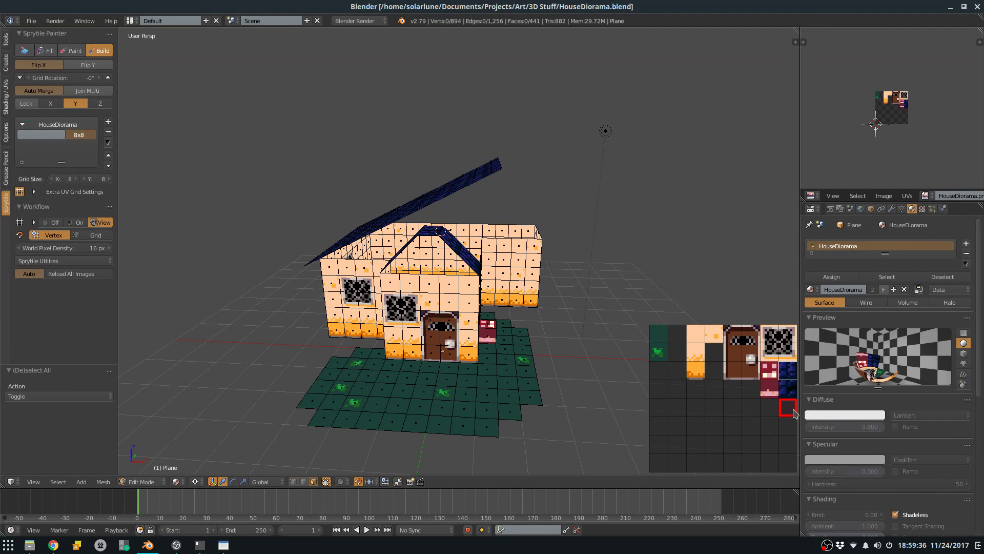
Build dark brown tiles over the open gable above the entrance, a row of five topped by a row of three.
scroll(377, 253, up, 3)
middle_drag(378, 255, 451, 241)
scroll(390, 259, up, 2)
click(453, 196)
click(501, 195)
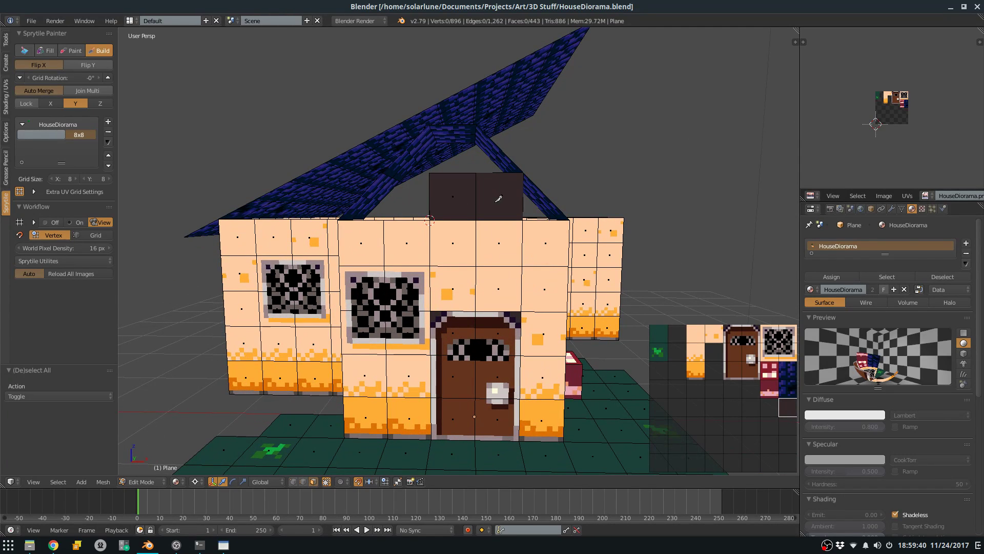
click(486, 152)
click(452, 149)
click(411, 154)
click(409, 193)
click(370, 195)
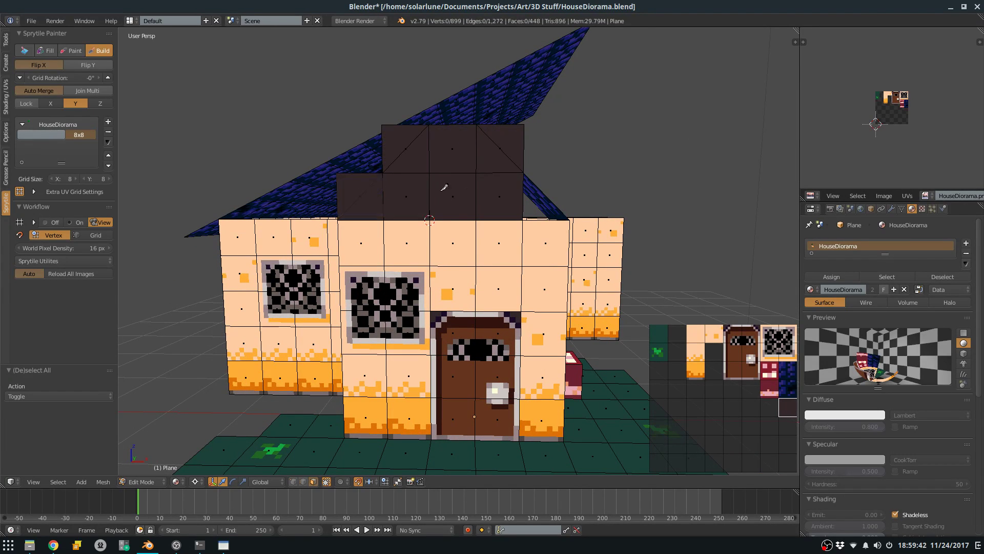
click(519, 197)
middle_drag(519, 197, 515, 187)
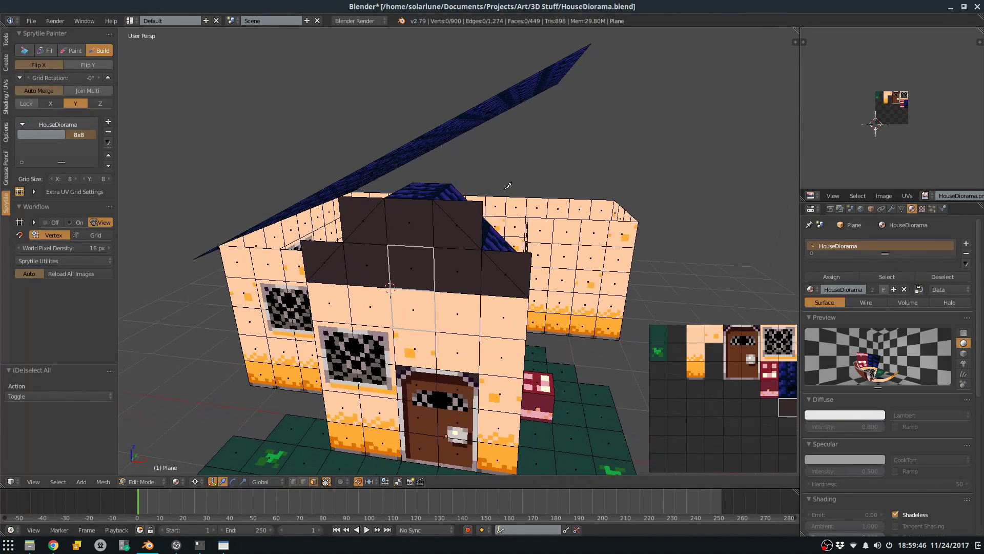
Build dark brown tiles in rising steps under the large roof to close the main house's front gable.
middle_drag(511, 186, 481, 192)
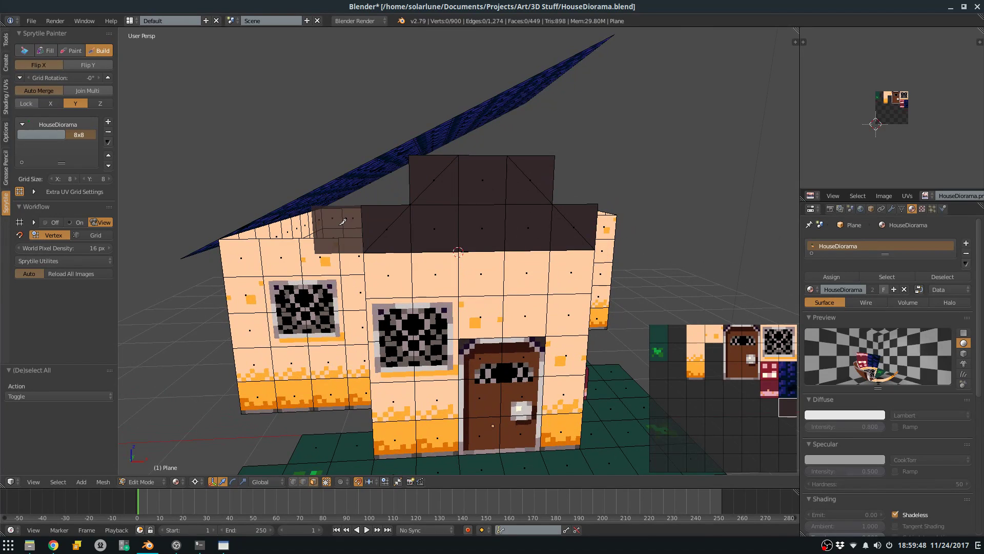
click(253, 224)
mouse_move(259, 225)
middle_down()
mouse_move(437, 223)
mouse_move(509, 275)
mouse_move(458, 269)
mouse_move(424, 220)
middle_up()
mouse_move(446, 205)
mouse_down()
mouse_move(471, 176)
mouse_move(492, 205)
mouse_move(461, 224)
mouse_up()
mouse_move(526, 227)
mouse_down()
mouse_move(559, 157)
mouse_move(590, 153)
mouse_move(598, 165)
mouse_move(655, 148)
mouse_move(621, 82)
mouse_move(662, 208)
mouse_up()
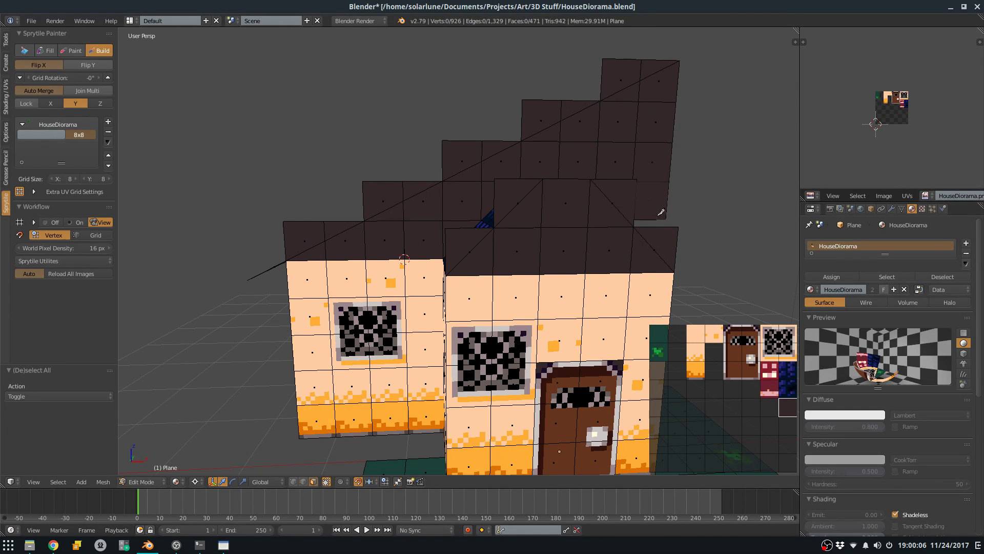
middle_drag(569, 224, 542, 250)
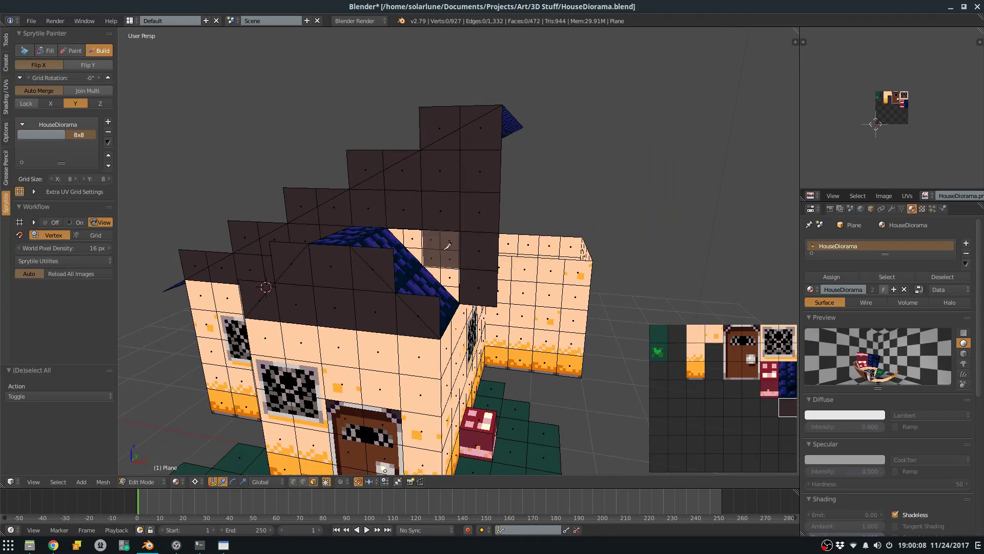
click(414, 267)
Try to build a vertical column of dark tiles facing the X direction at the tall end of the front gable.
middle_drag(582, 156, 372, 266)
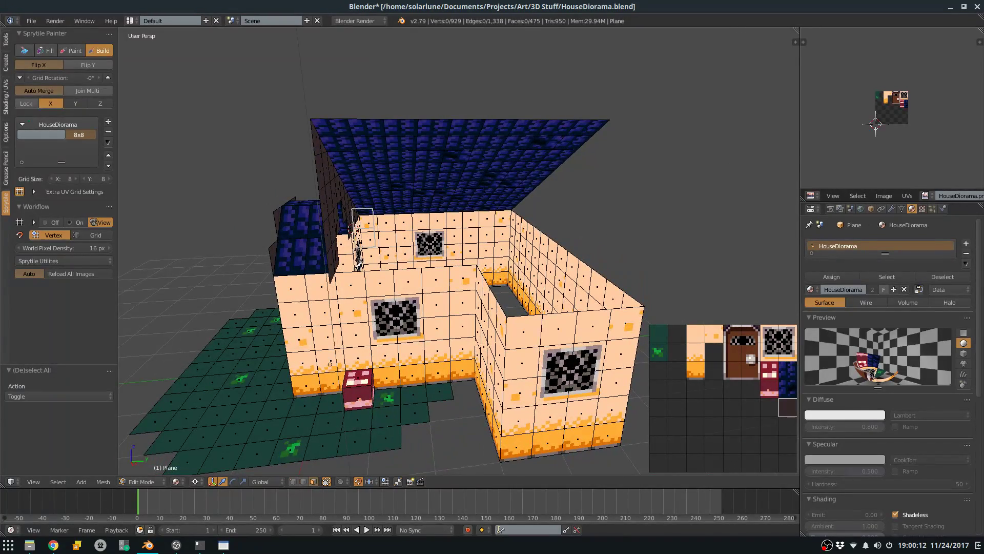
mouse_move(361, 264)
mouse_down()
mouse_move(348, 241)
mouse_move(337, 139)
mouse_up()
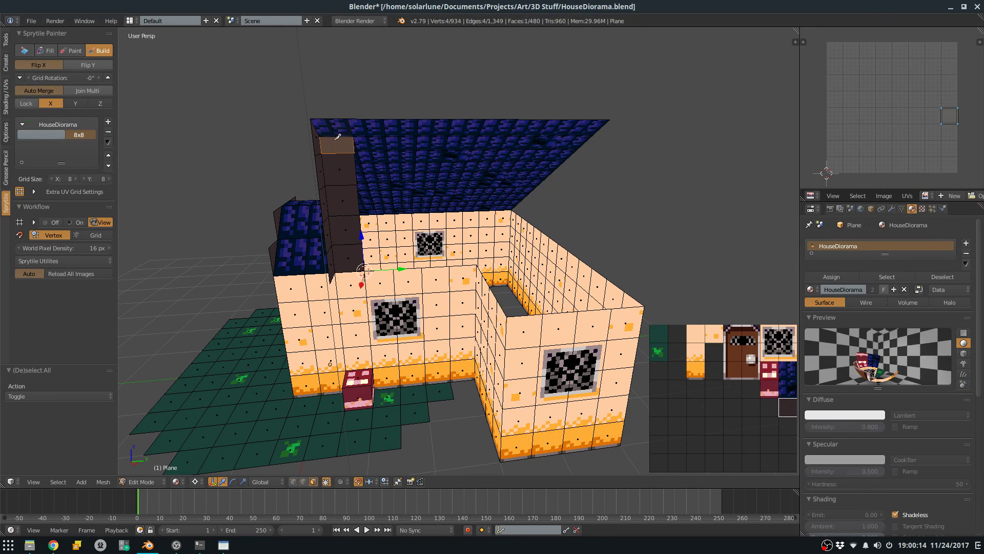
middle_drag(339, 136, 466, 110)
key(ctrl+z)
Isolate the house mesh in front view and delete the outermost column of faces at the tall end of the main gable.
key(Tab)
key(Tab)
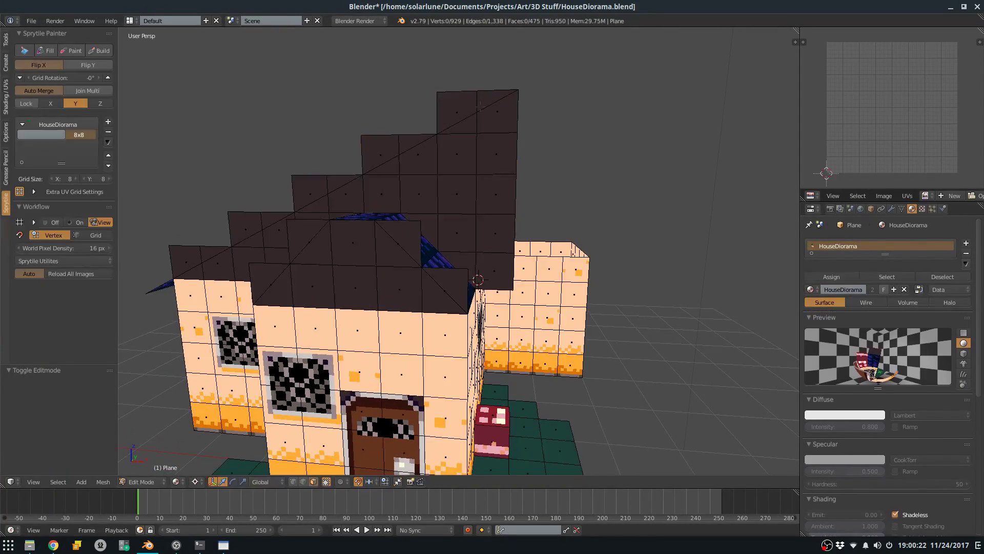
key(KP_Divide)
key(KP_1)
scroll(430, 100, up, 2)
key(z)
key(a)
key(a)
key(b)
drag(555, 97, 586, 244)
key(x)
click(569, 248)
Assign the HouseDiorama.png image to all faces of the mesh and save the Blender file.
key(KP_5)
key(z)
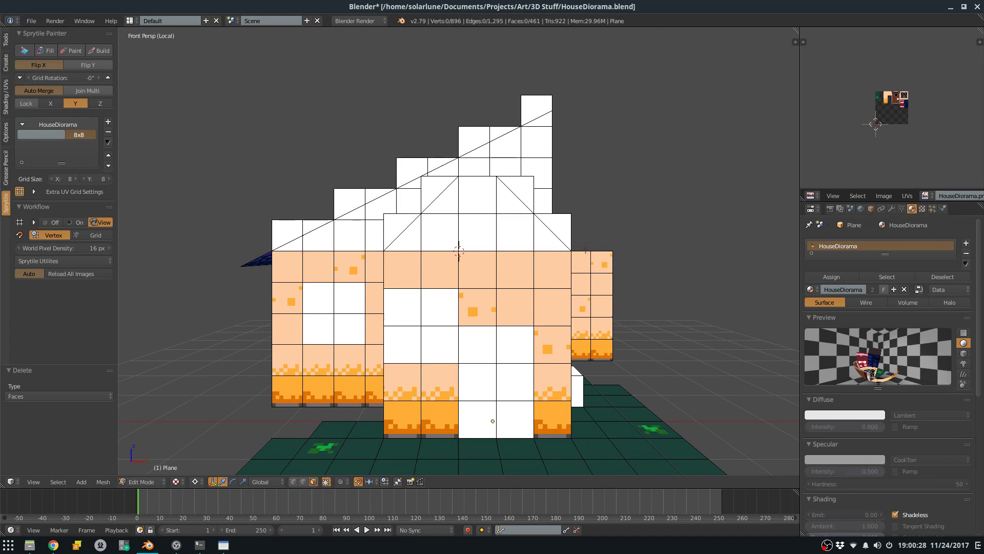
middle_drag(585, 250, 492, 244)
key(KP_1)
key(a)
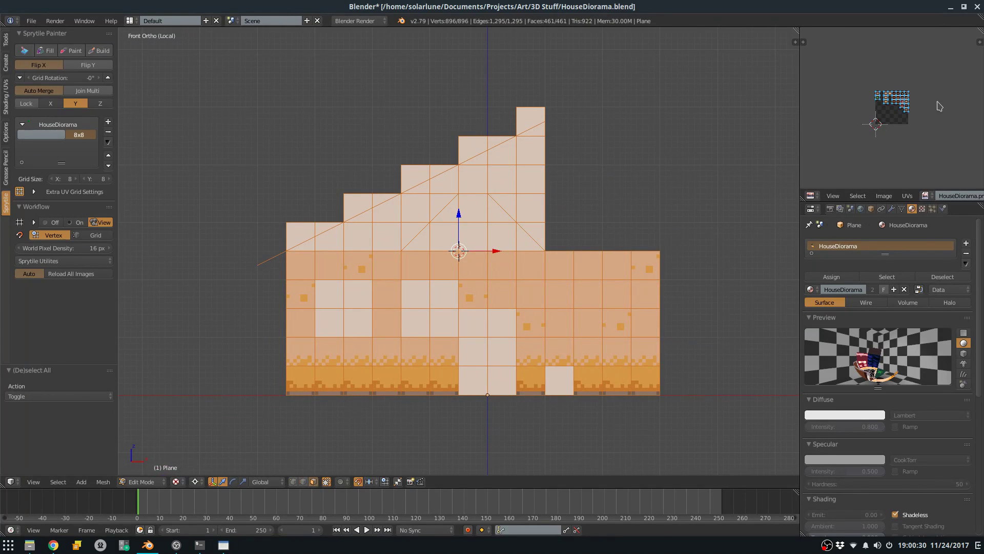
click(926, 195)
click(914, 213)
key(Tab)
key(ctrl+s)
click(567, 200)
Examine the textured house, its new dark gables and the tileset image from several sides.
key(Tab)
scroll(569, 198, down, 3)
middle_drag(584, 179, 436, 200)
key(Tab)
middle_drag(467, 259, 475, 228)
scroll(886, 117, up, 6)
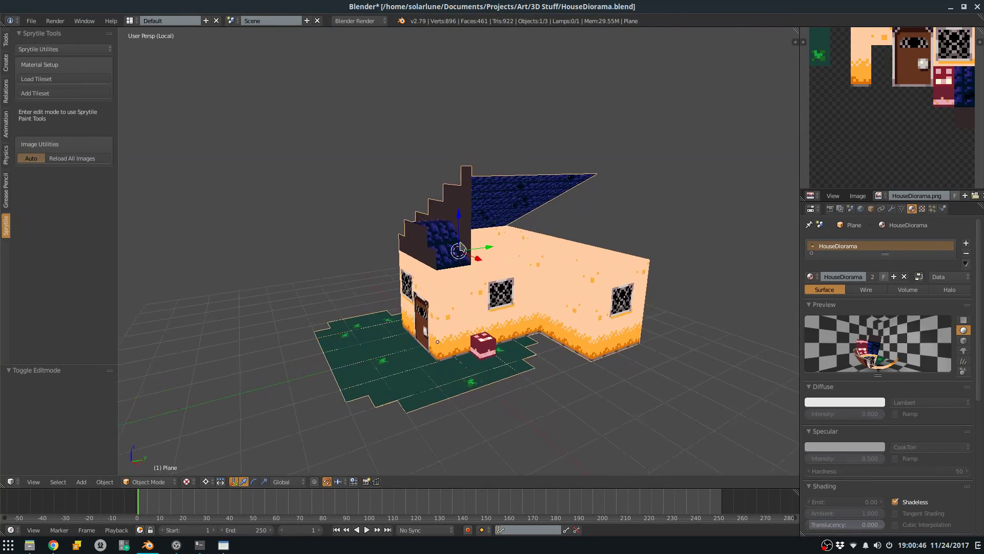
middle_drag(895, 83, 885, 117)
middle_drag(518, 243, 535, 231)
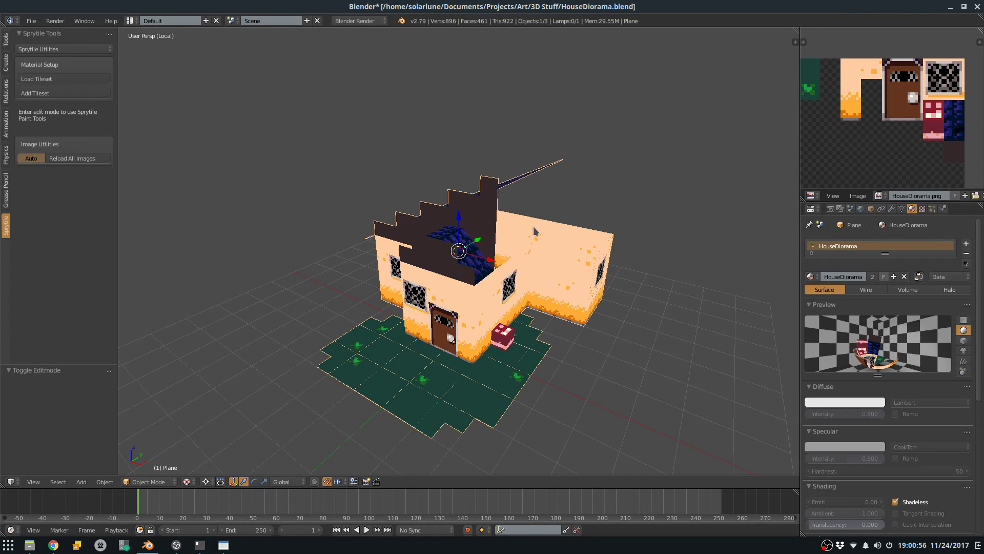
scroll(529, 227, up, 2)
middle_drag(543, 151, 589, 131)
scroll(567, 171, down, 3)
middle_drag(567, 172, 589, 176)
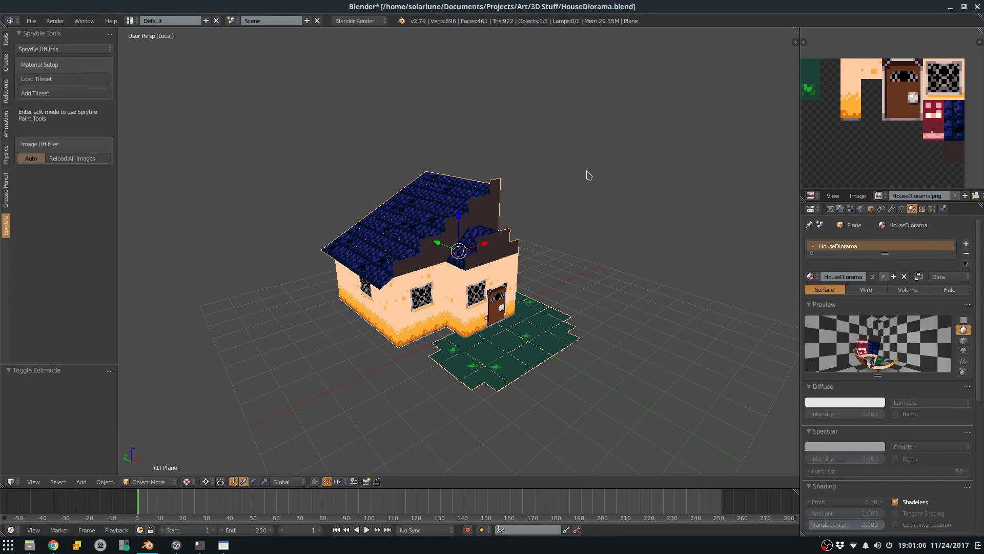
Start a new default Blender file and delete the starting cube.
click(32, 21)
click(41, 33)
click(43, 36)
scroll(453, 276, up, 2)
key(x)
click(454, 269)
scroll(476, 275, down, 2)
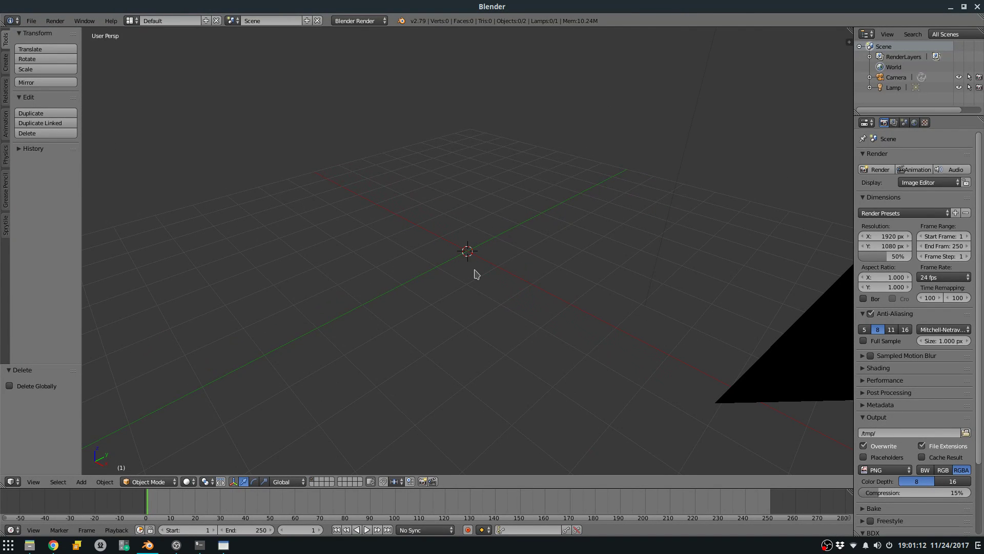
Add a plane at the origin and open it for mesh editing.
key(space)
text(add plane)
key(Return)
key(Tab)
middle_drag(475, 271, 517, 290)
Split the plane into four equal faces with two centred, perpendicular loop cuts.
key(ctrl+r)
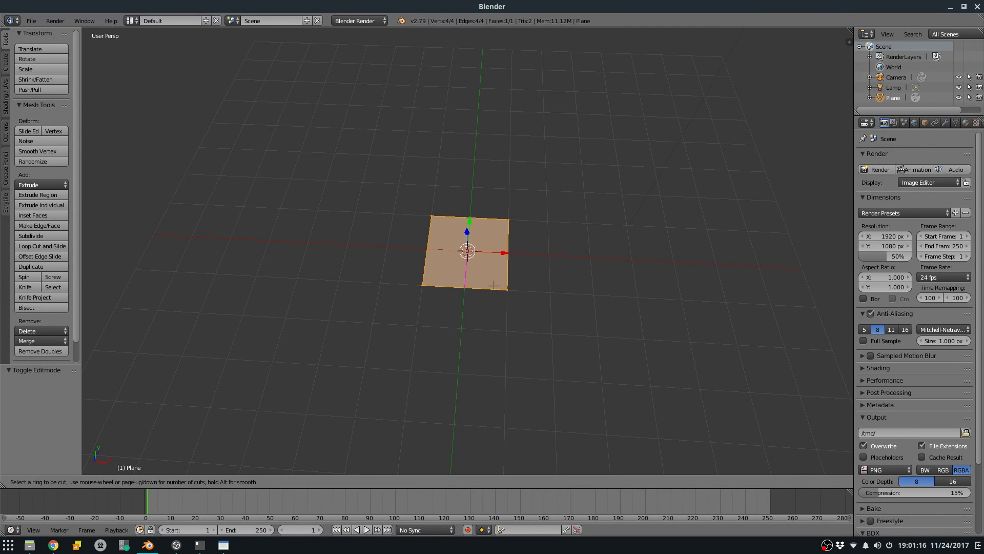
click(472, 285)
right_click(469, 285)
key(ctrl+r)
click(429, 272)
right_click(429, 272)
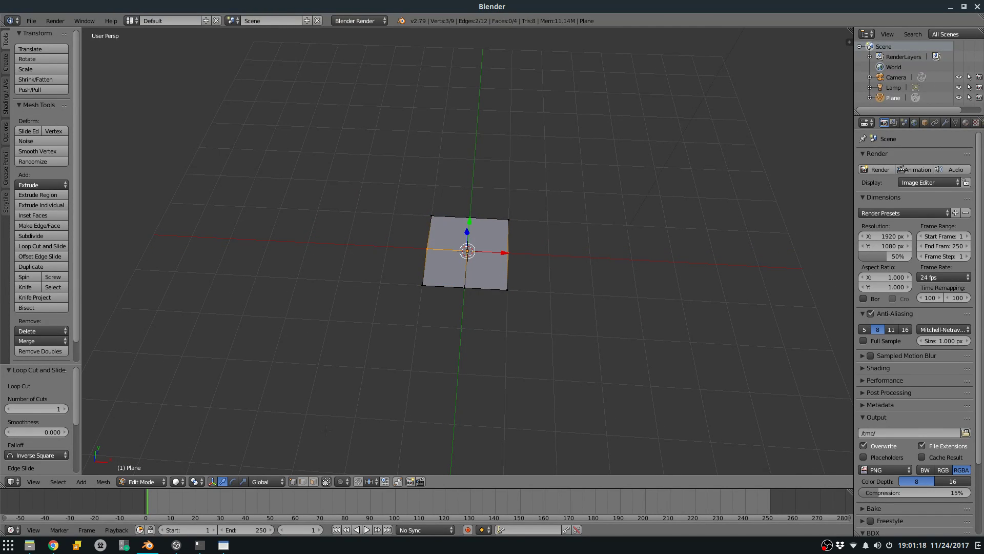
Duplicate one quarter face of the plane in place and set up snapping for grid-aligned moves.
key(a)
key(KP_7)
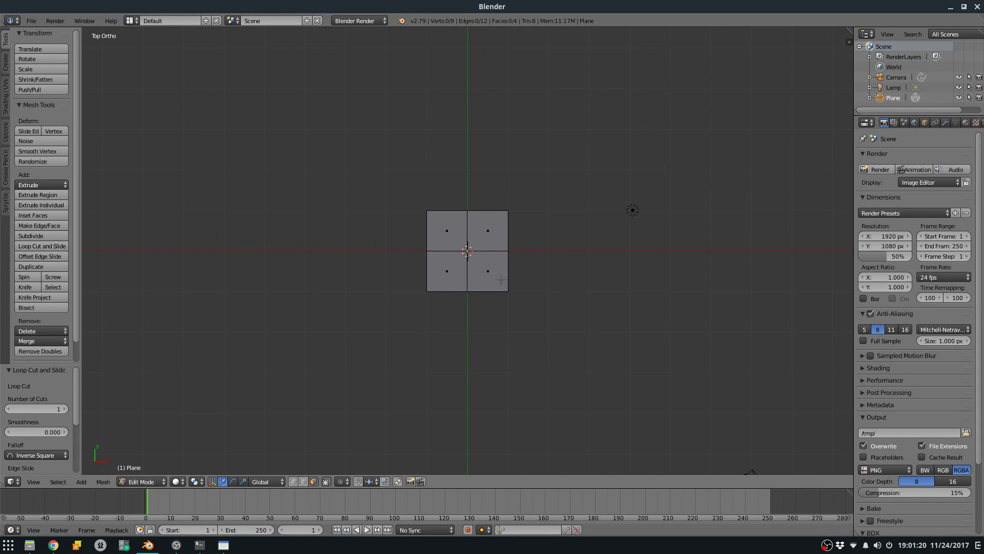
right_click(472, 231)
scroll(471, 279, down, 4)
scroll(459, 302, up, 3)
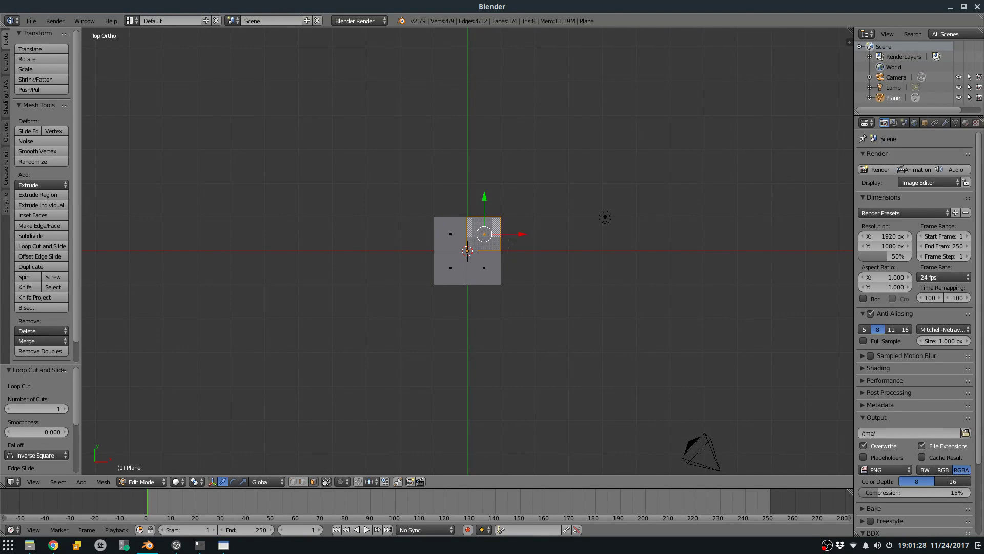
key(shift+d)
key(Escape)
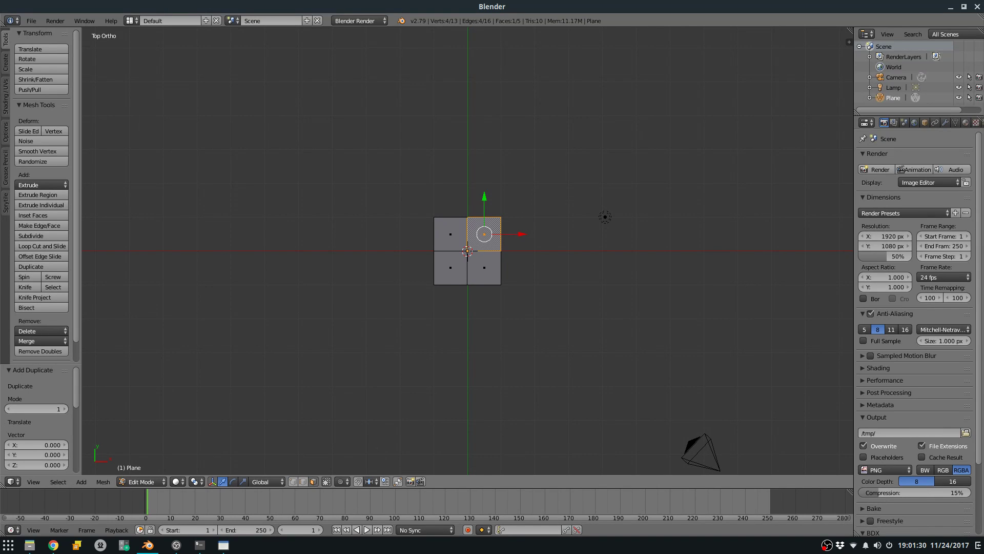
key(g)
key(Escape)
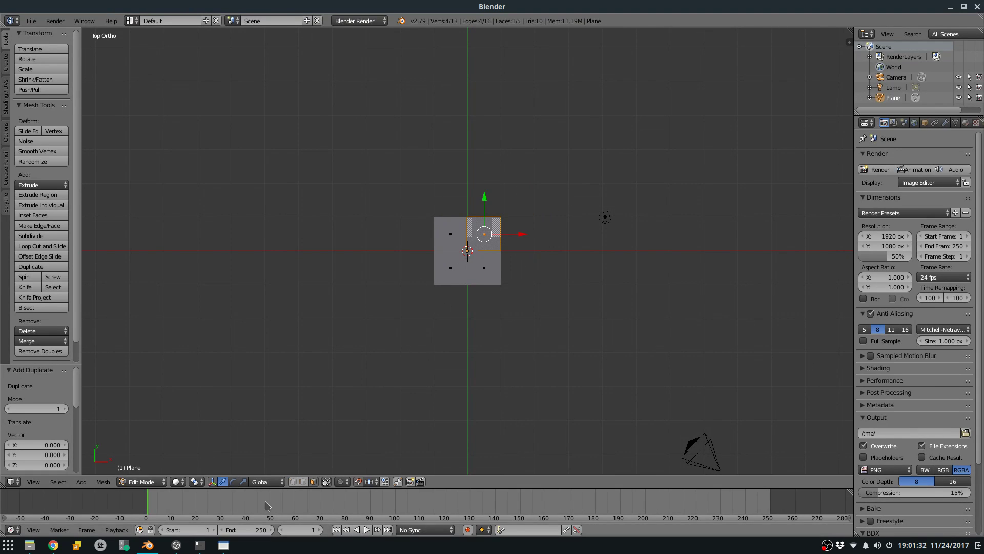
click(371, 482)
click(374, 470)
scroll(339, 271, down, 4)
Place repeated duplicates of the single face around the central block to form a six-by-six square of tiles without its corners.
key(g)
click(354, 270)
key(shift+d)
click(356, 285)
key(shift+d)
click(372, 271)
key(shift+d)
click(375, 286)
key(shift+d)
click(478, 265)
key(shift+d)
click(461, 259)
key(shift+d)
click(460, 270)
key(shift+d)
click(475, 263)
key(shift+d)
click(475, 232)
key(shift+d)
click(490, 237)
click(505, 242)
key(shift+d)
click(520, 250)
key(shift+d)
click(519, 303)
key(shift+d)
click(505, 302)
key(shift+d)
click(489, 301)
key(shift+d)
click(473, 299)
key(shift+d)
click(493, 311)
key(shift+d)
click(510, 309)
key(shift+d)
click(526, 291)
key(shift+d)
click(448, 288)
key(shift+d)
click(449, 237)
key(shift+d)
click(464, 221)
key(shift+d)
click(480, 220)
key(shift+d)
click(508, 226)
key(Tab)
scroll(481, 251, up, 3)
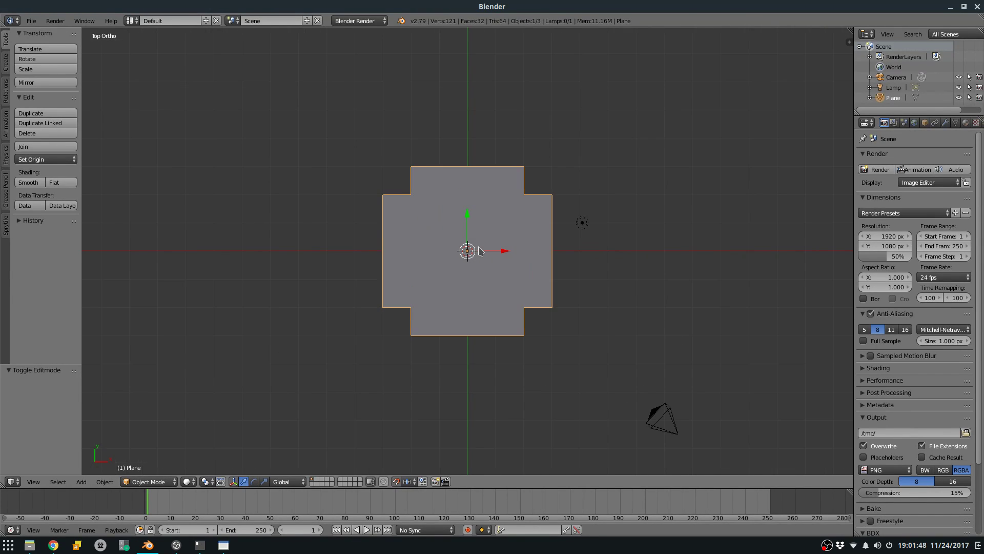
Examine the tile layout in an angled perspective view, switching between textured and wireframe display.
key(KP_5)
key(KP_2)
key(KP_2)
key(KP_2)
key(alt+z)
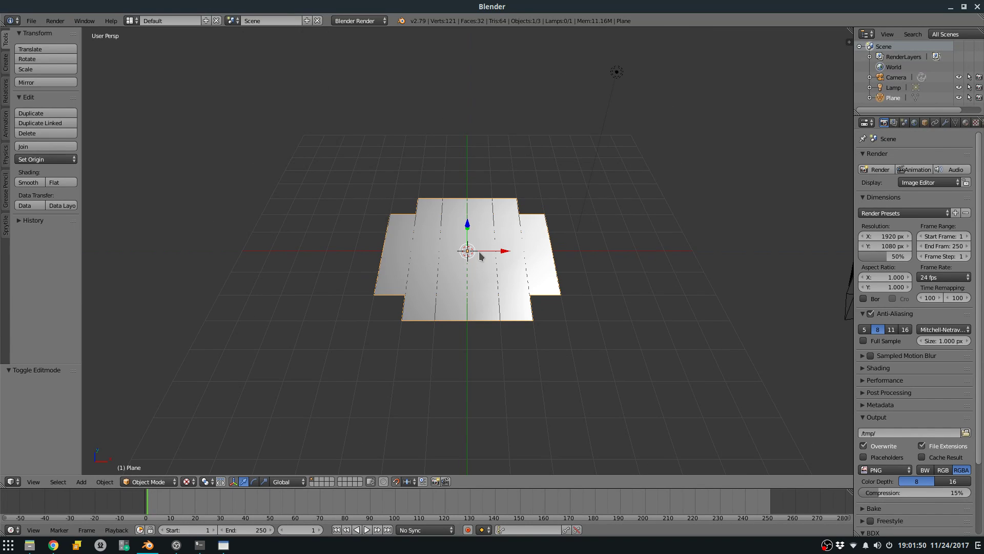
shift+middle_drag(481, 257, 485, 287)
key(Tab)
scroll(452, 285, up, 2)
key(z)
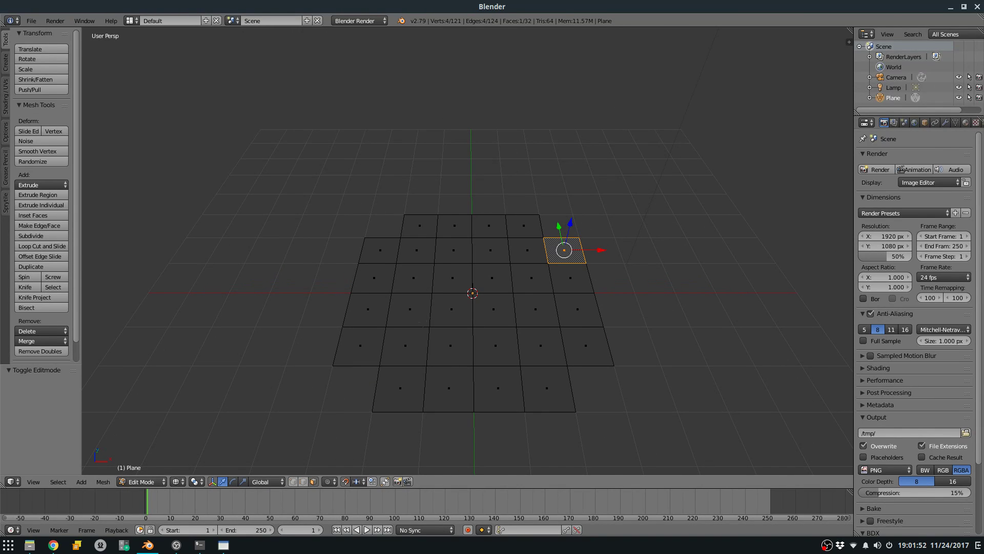
Select only the four central faces of the tile layout.
key(a)
shift+right_click(452, 280)
shift+right_click(451, 309)
shift+right_click(493, 309)
shift+right_click(492, 280)
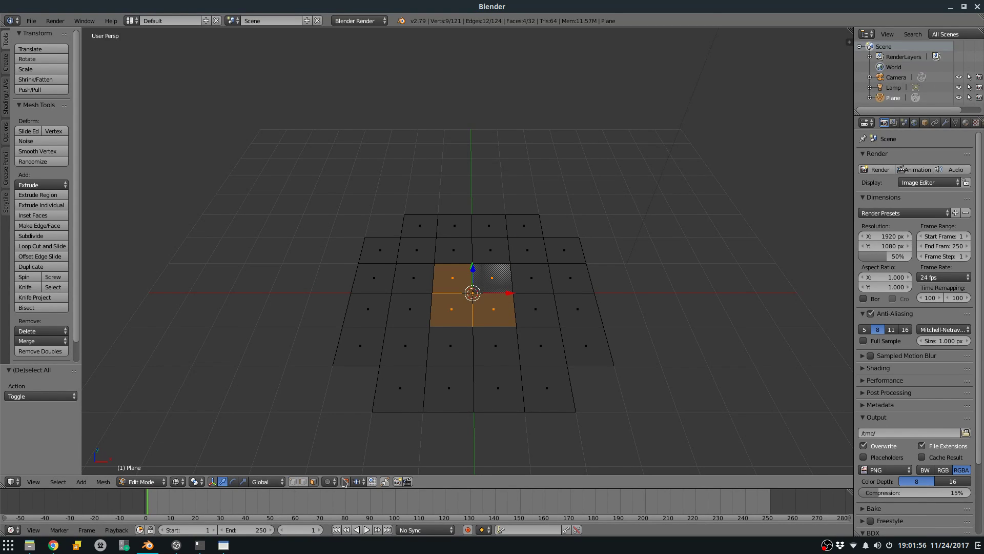
click(344, 482)
key(Tab)
key(Tab)
click(334, 483)
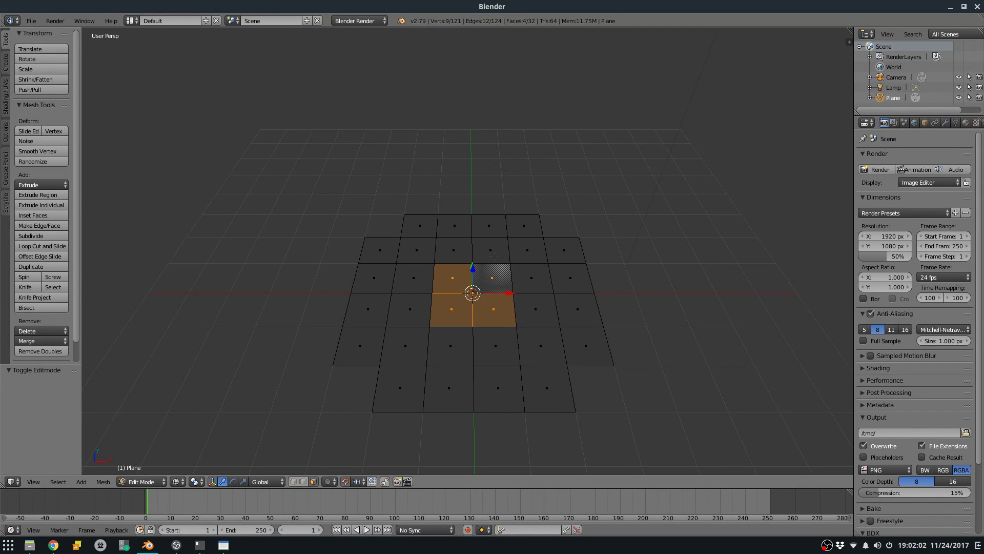
key(Tab)
key(z)
key(z)
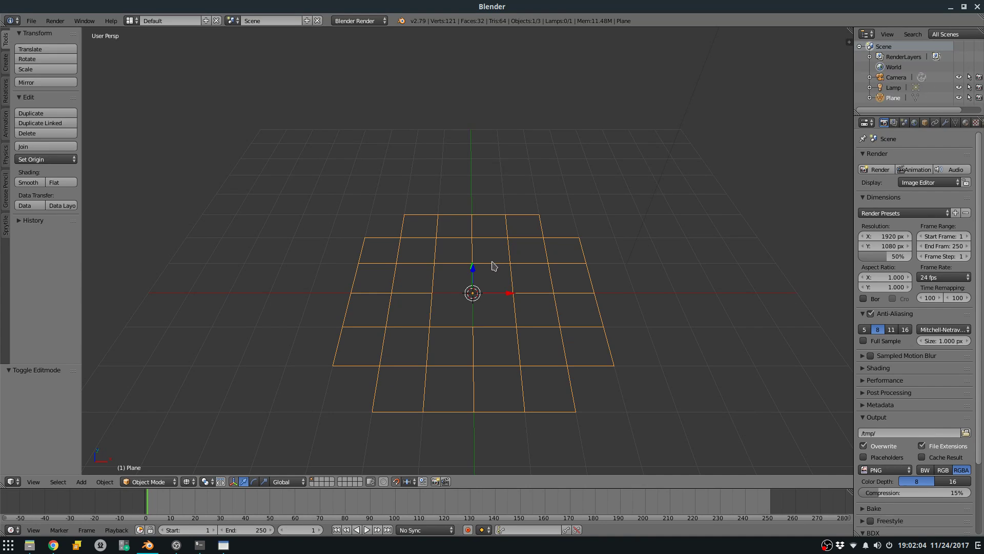
key(Tab)
key(Tab)
Discard the demo for a new file and reopen the recent HouseDiorama.blend project.
click(33, 21)
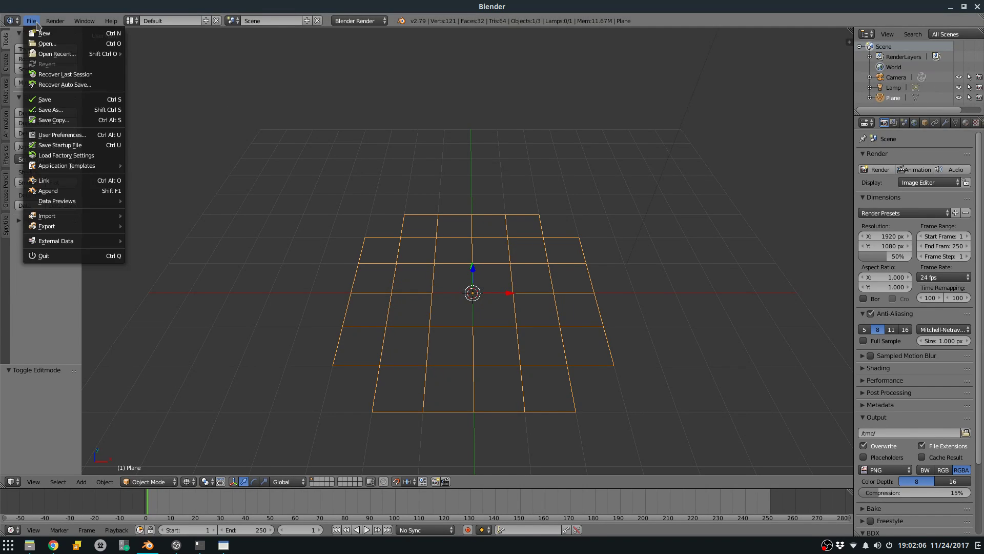
click(38, 29)
click(46, 41)
click(31, 21)
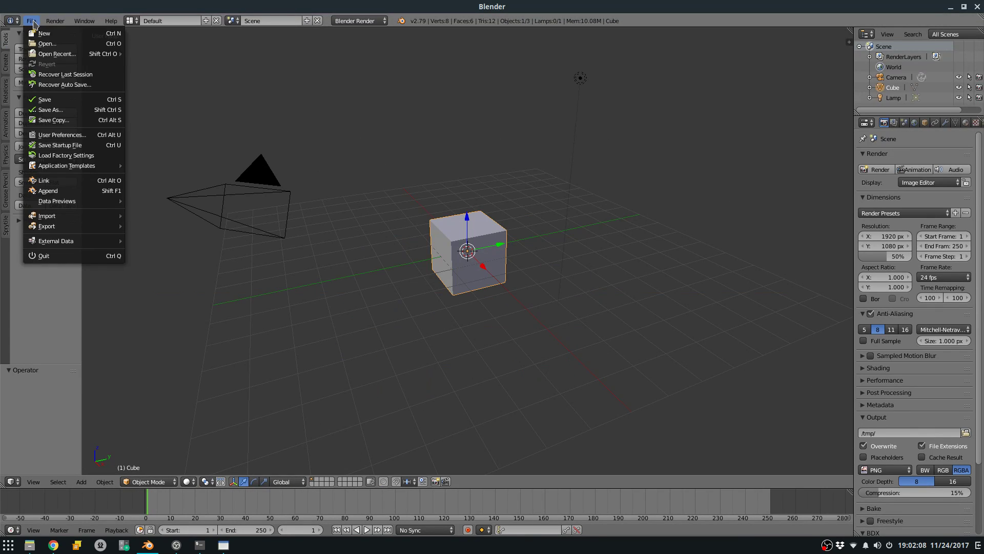
click(32, 21)
mouse_move(52, 55)
click(160, 54)
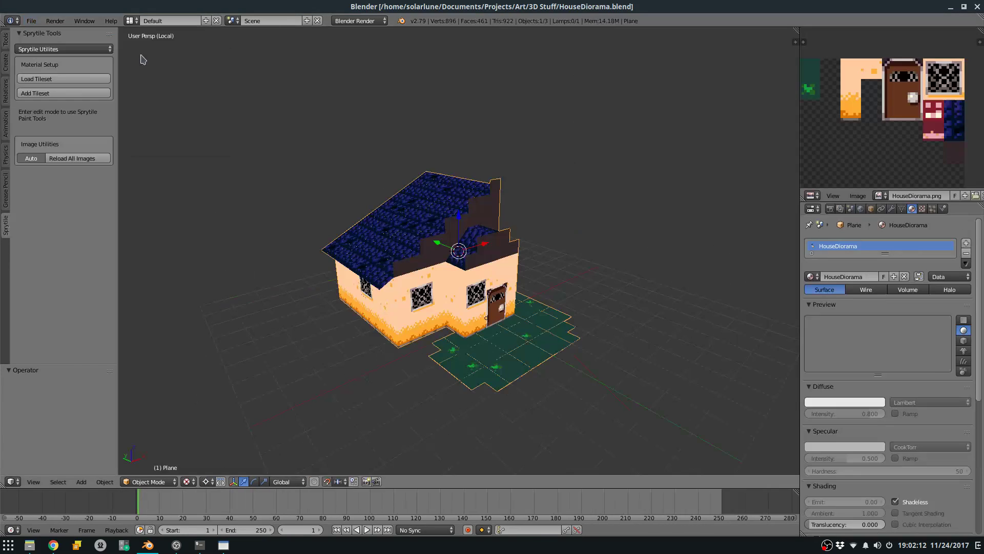
Rename the current scene to OldHouse.
click(261, 19)
text(OldHouse)
key(Return)
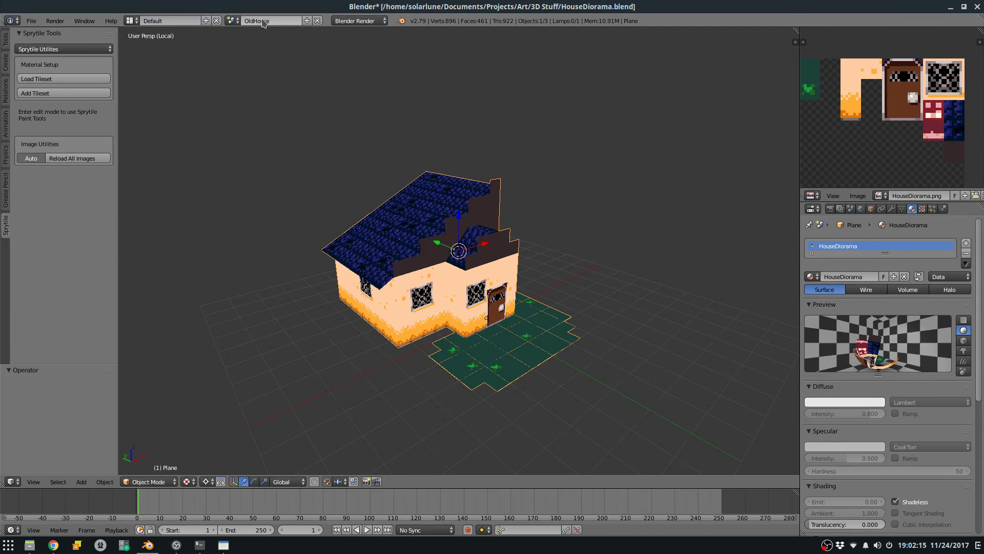
Add a scene with copied settings, name it NewHouse, and save the file.
click(307, 20)
click(303, 51)
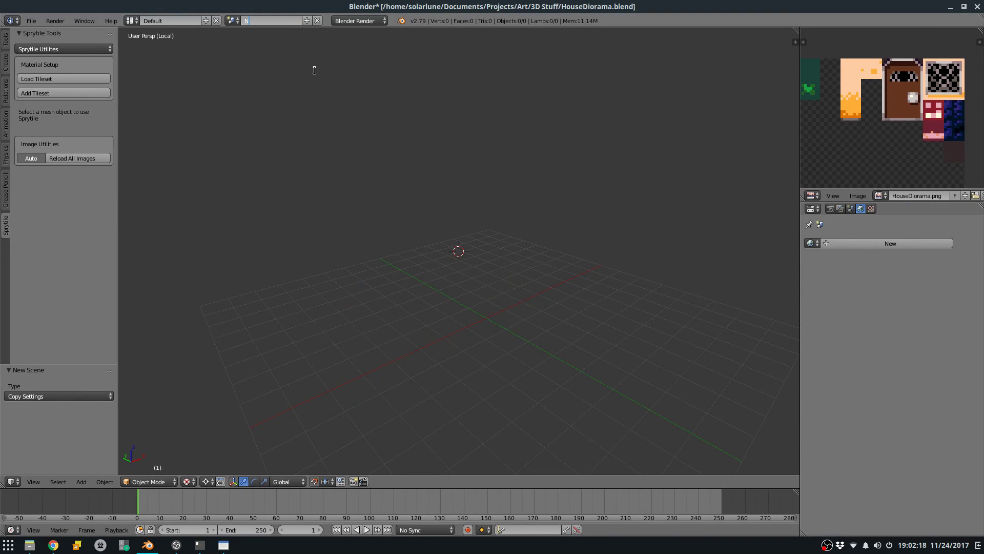
key(Return)
key(ctrl+s)
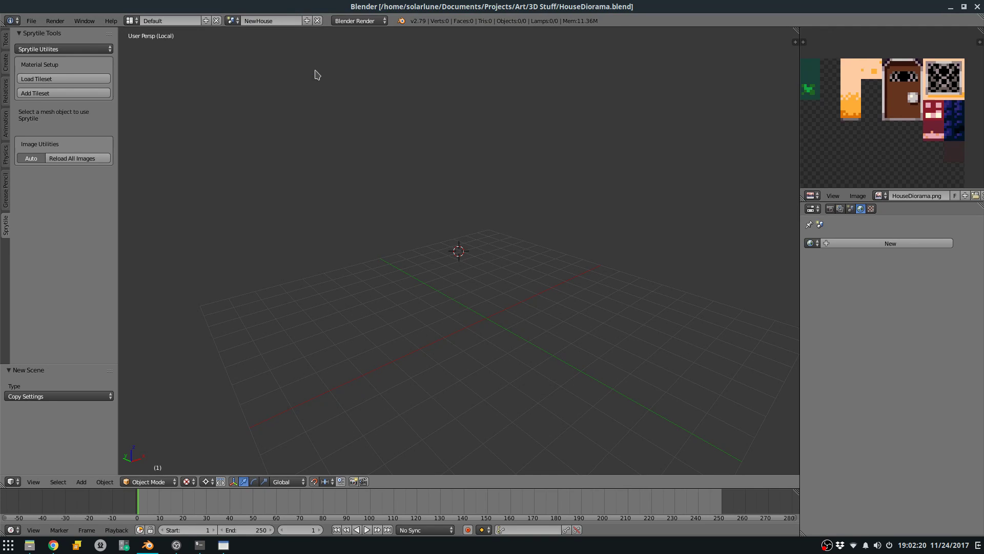
Add a plane to the NewHouse scene and open it for mesh editing.
key(space)
text(plane)
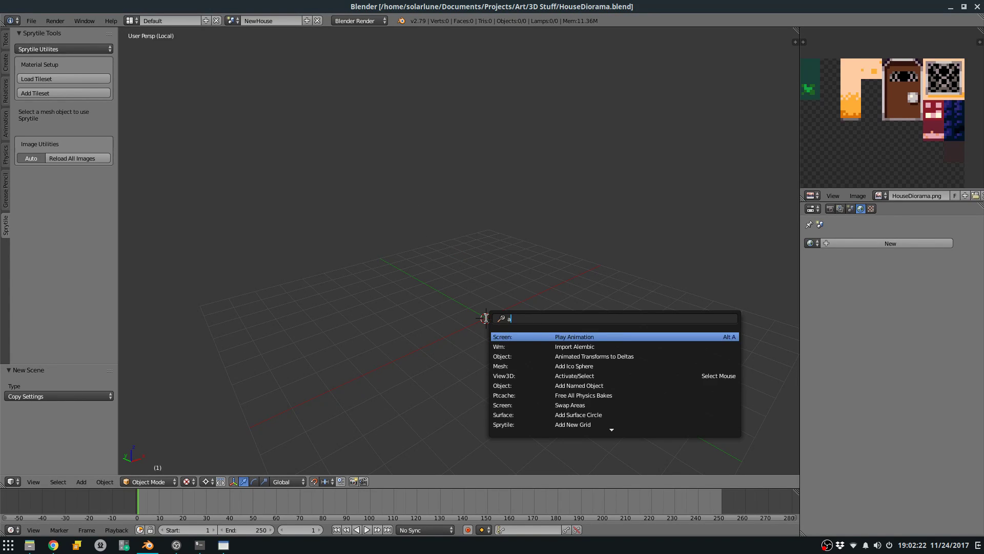
key(Return)
key(Tab)
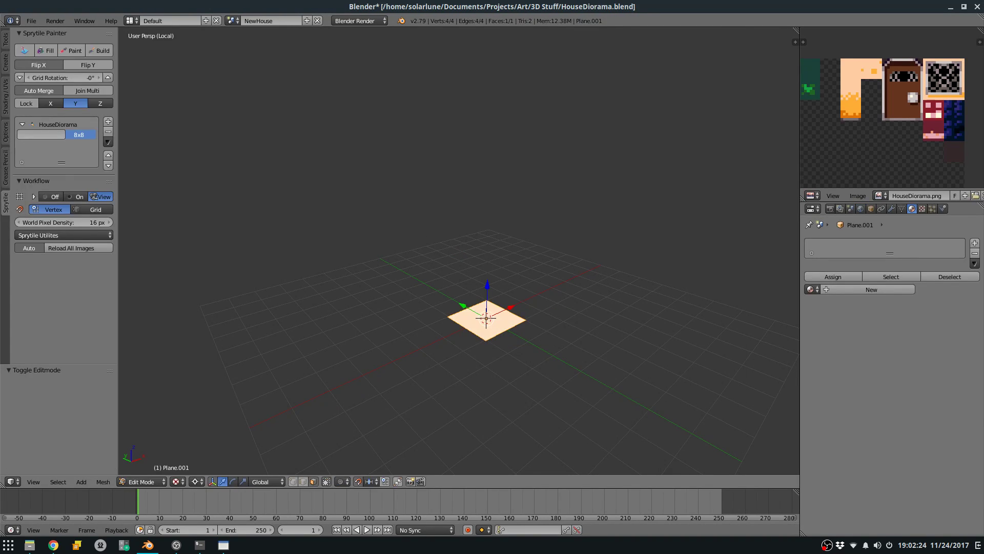
Snap the plane to the grid near the scene origin and reopen its mesh for editing.
middle_drag(487, 297, 531, 318)
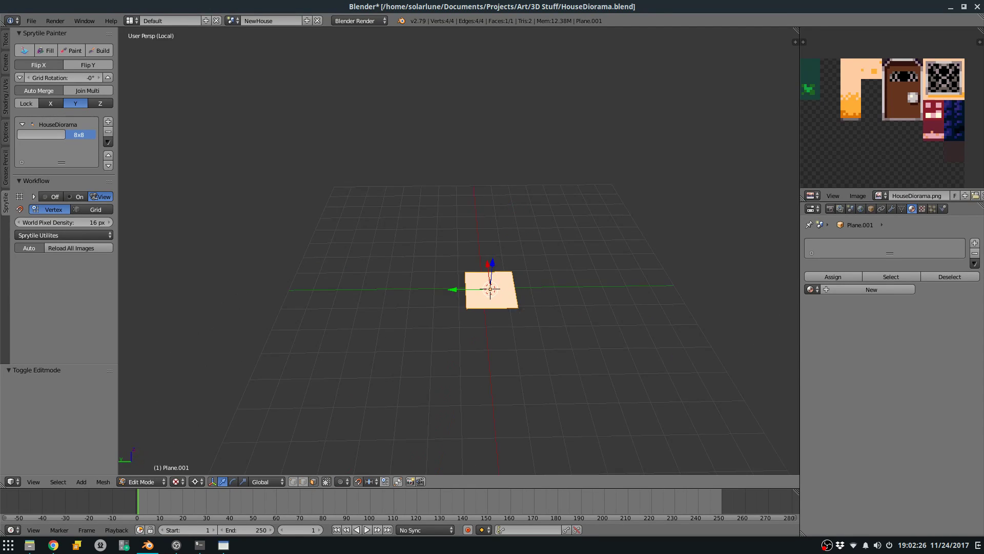
key(KP_7)
key(r)
key(Escape)
key(shift+s)
click(507, 300)
key(KP_1)
key(KP_3)
key(KP_1)
key(KP_7)
key(Tab)
key(shift+s)
click(502, 297)
key(Tab)
key(a)
key(a)
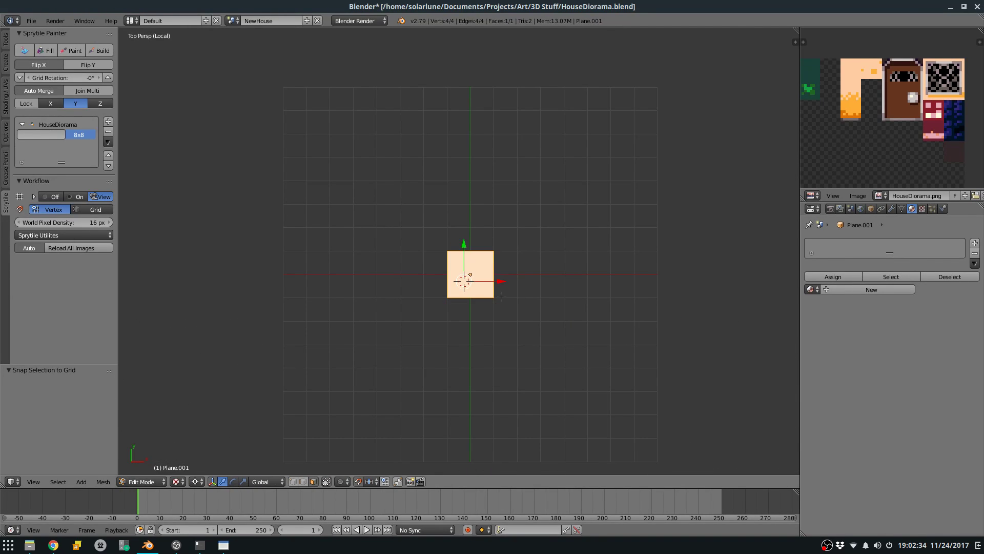
Display the plane in wireframe and frame it in an orthographic top view.
key(Tab)
mouse_move(501, 299)
shift+middle_down()
mouse_move(455, 321)
mouse_move(484, 287)
mouse_move(464, 308)
mouse_move(529, 295)
shift+middle_up()
key(Tab)
scroll(457, 313, up, 2)
key(z)
scroll(461, 316, up, 3)
key(KP_5)
key(KP_2)
key(KP_2)
key(KP_2)
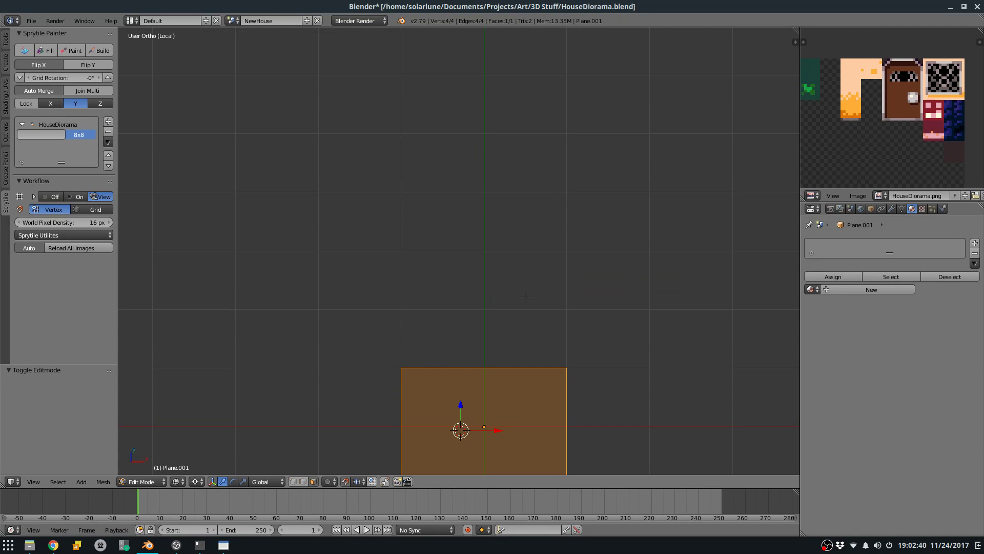
key(KP_Decimal)
key(KP_2)
key(KP_2)
key(KP_5)
scroll(526, 297, down, 3)
middle_drag(536, 297, 568, 324)
key(KP_7)
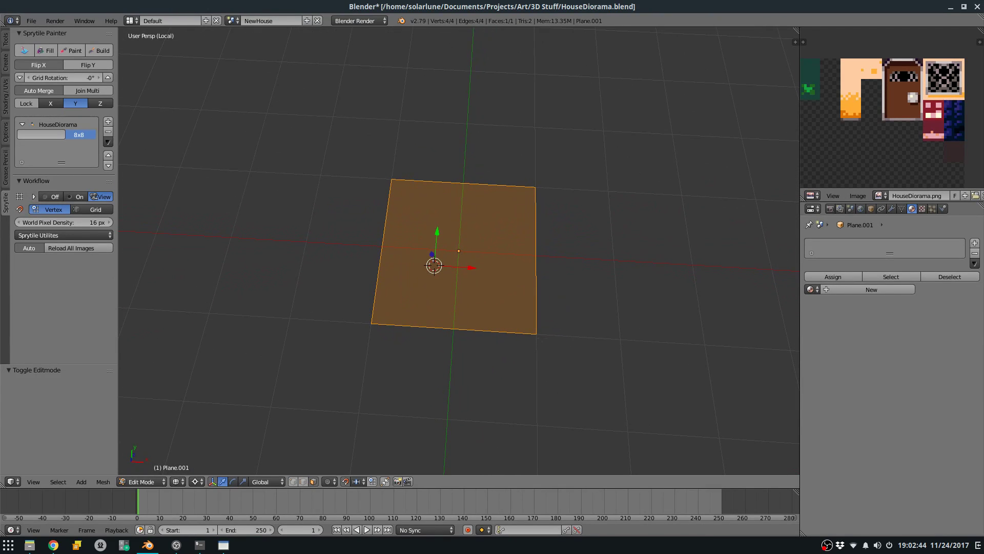
scroll(544, 325, down, 3)
scroll(534, 318, up, 2)
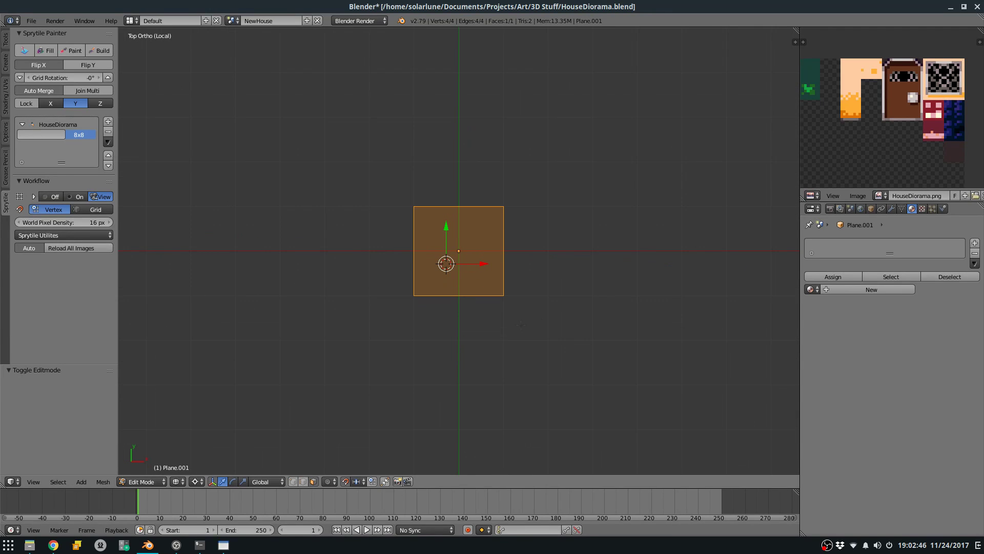
scroll(487, 384, down, 3)
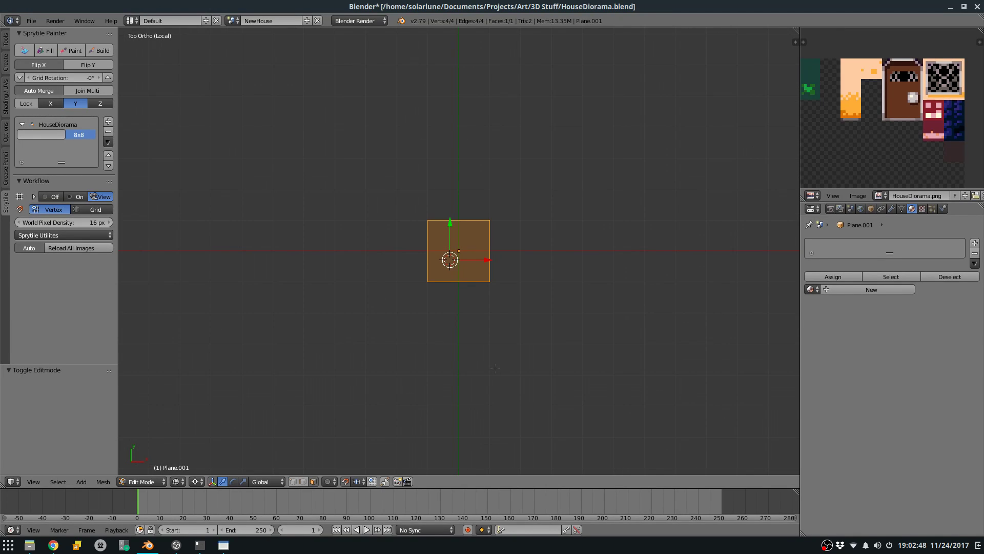
scroll(490, 323, down, 1)
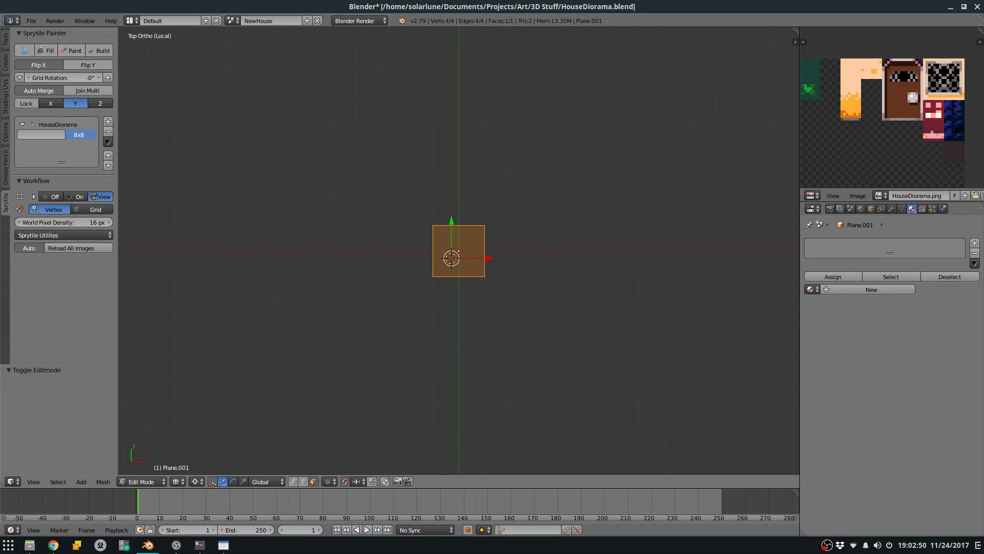
key(Tab)
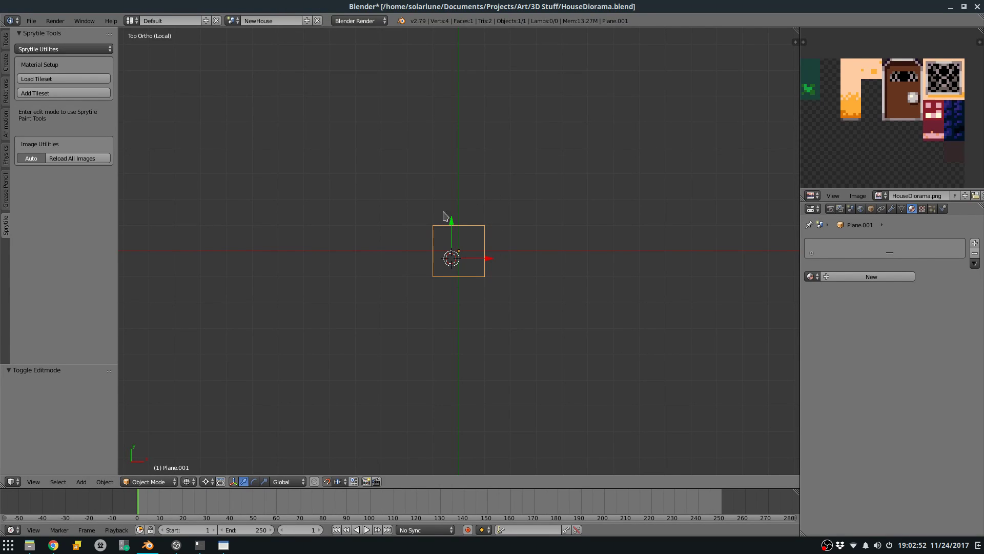
key(Tab)
scroll(486, 276, up, 8)
scroll(487, 246, down, 2)
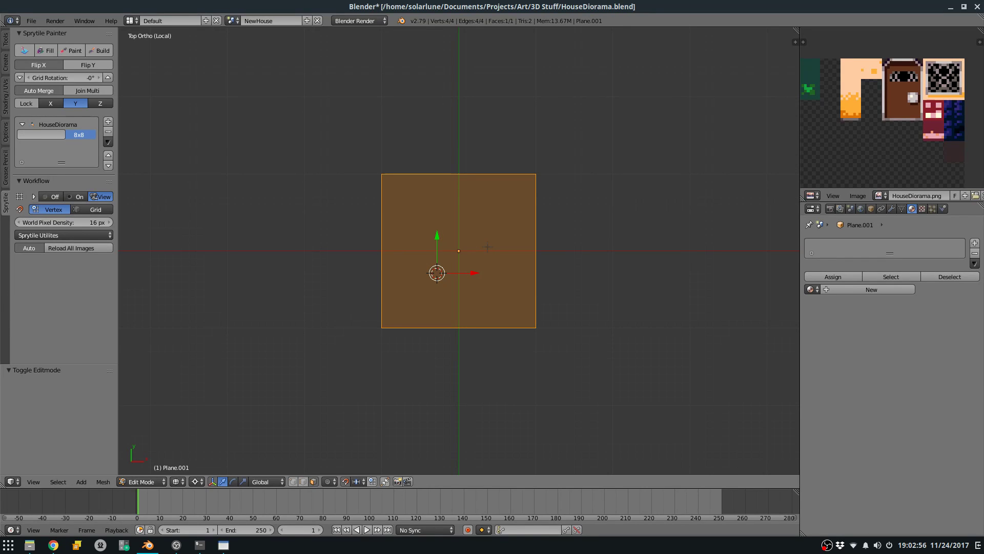
scroll(511, 283, down, 7)
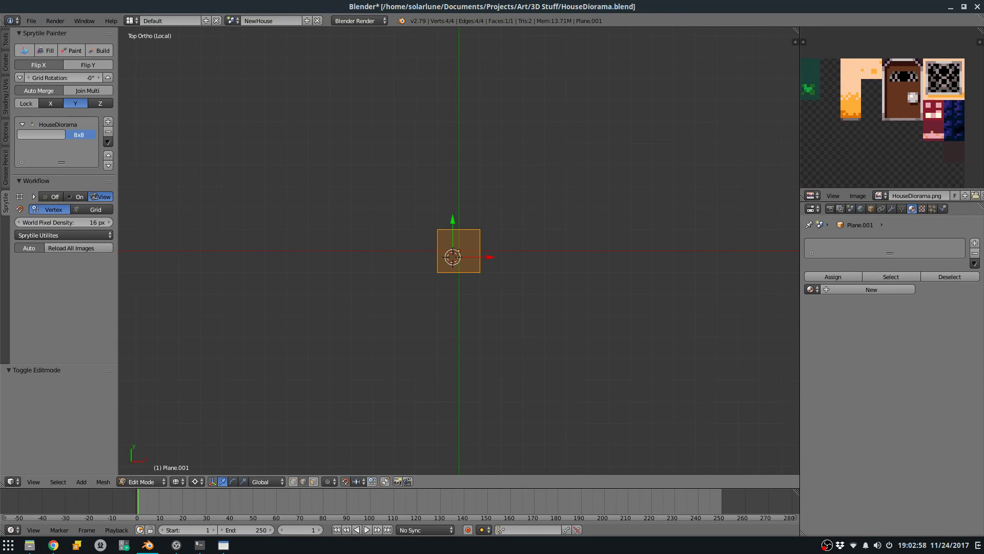
scroll(496, 269, up, 4)
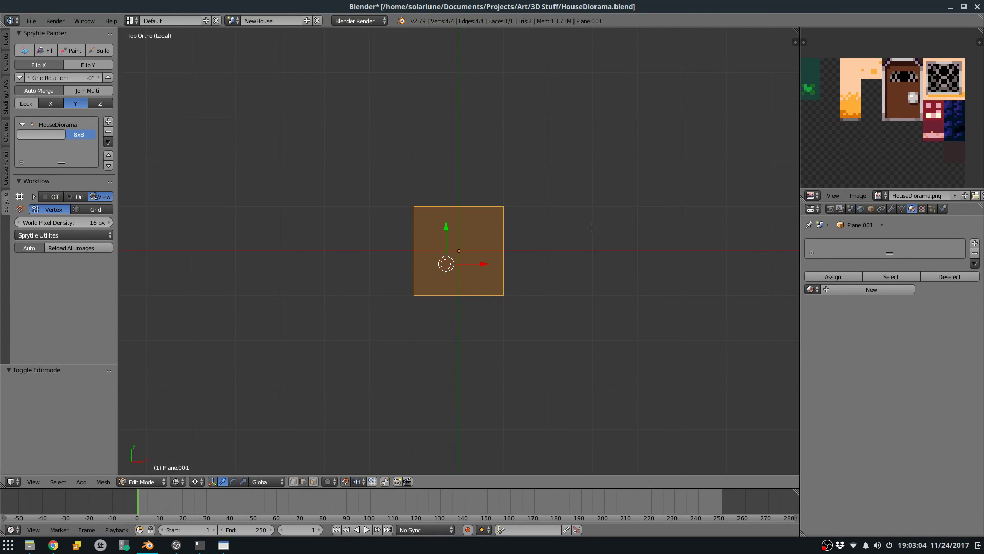
Extrude the plane's two opposite side edges outward by 2 units each along X.
right_click(504, 232)
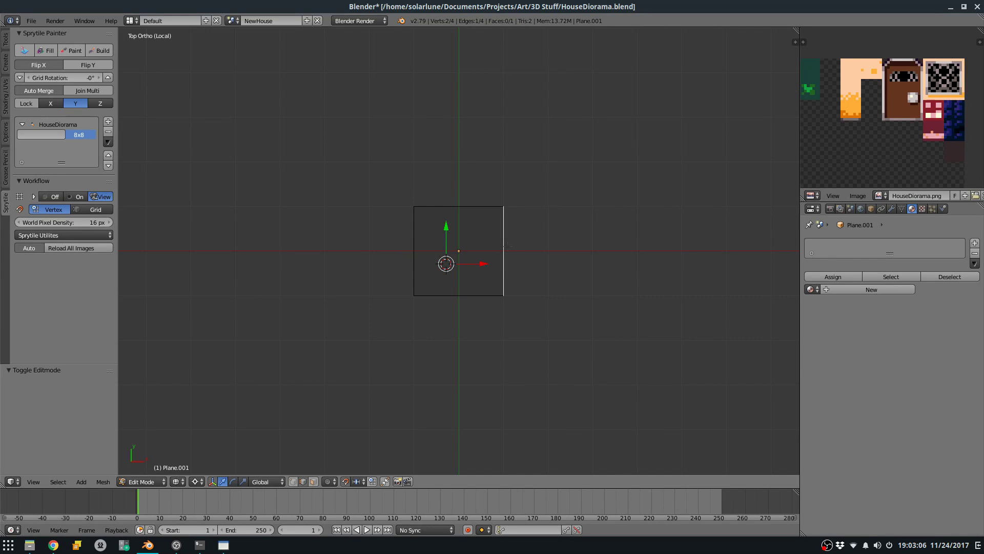
key(e)
click(595, 247)
right_click(415, 256)
key(e)
click(339, 263)
Extrude the central square's two remaining edges outward by 2 units each along Y to form a cross.
right_click(459, 207)
key(g)
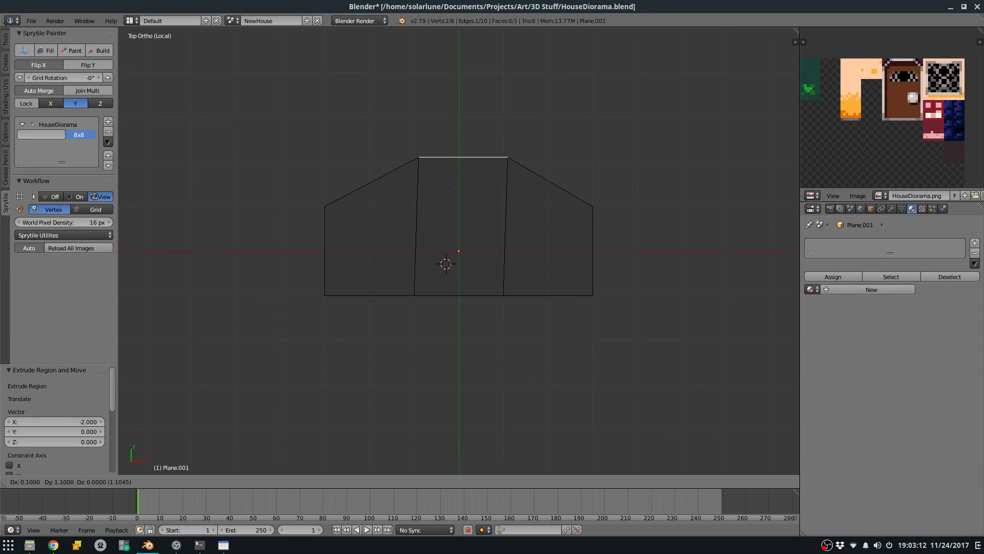
key(Escape)
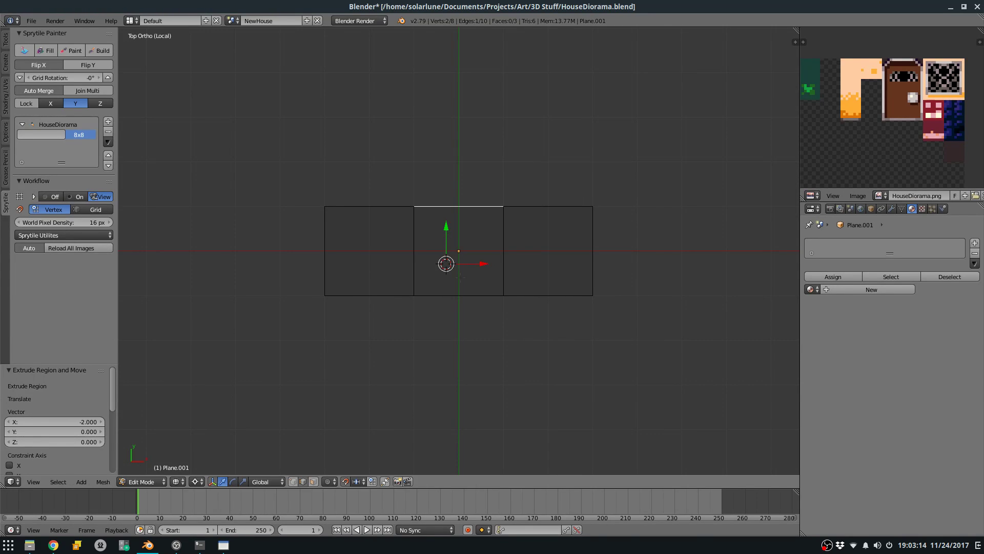
key(e)
click(463, 188)
right_click(466, 296)
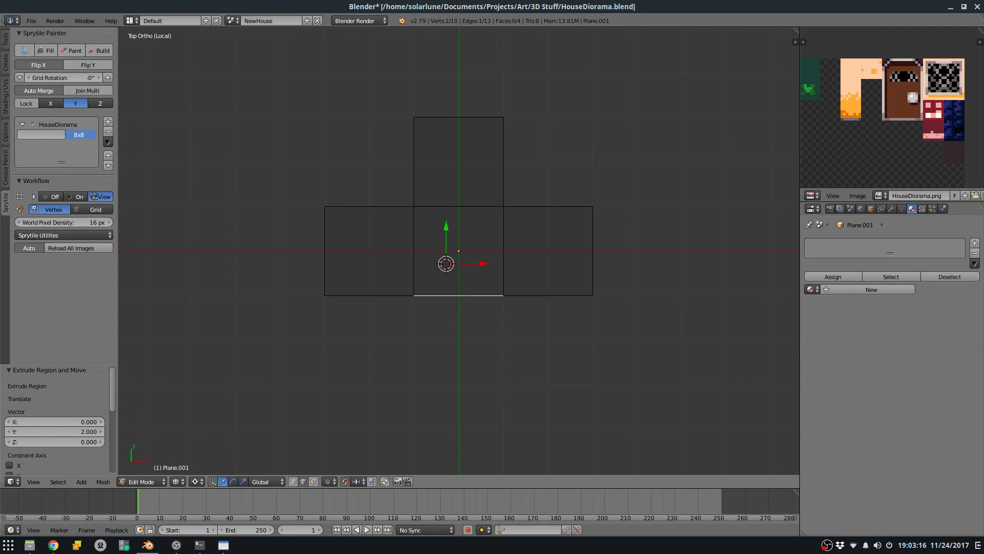
key(e)
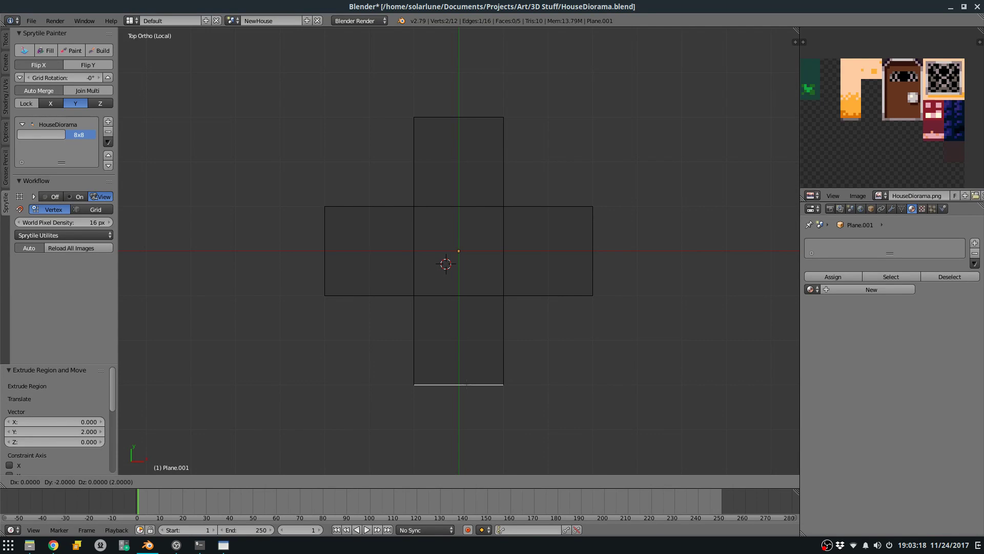
click(467, 382)
Fill the two corner gaps on the cross's negative-Y side with triangular faces, using vertex selection.
click(294, 482)
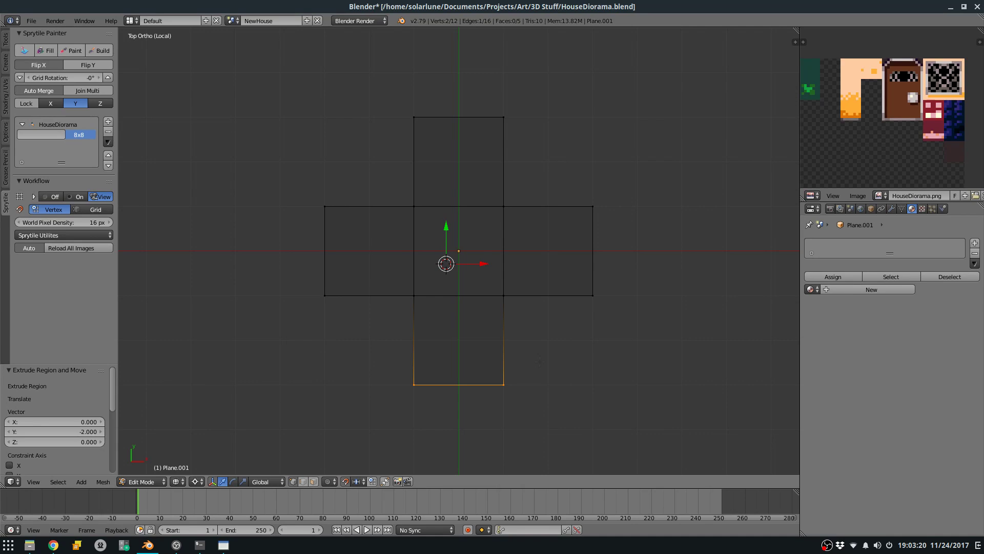
right_click(500, 393)
shift+right_click(505, 300)
shift+right_click(584, 297)
key(f)
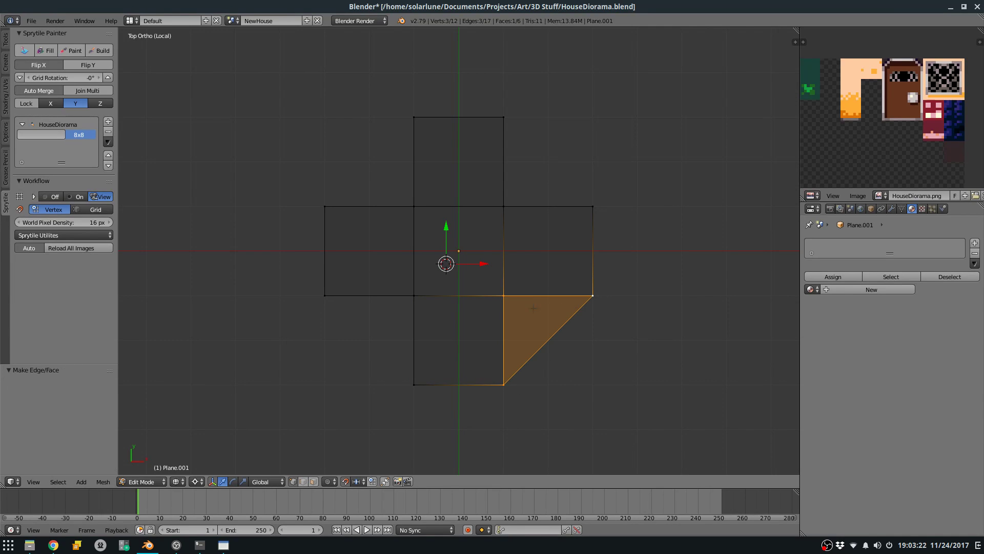
right_click(325, 296)
shift+right_click(413, 296)
shift+right_click(414, 384)
key(f)
Fill the two corner gaps on the cross's positive-Y side with triangular faces.
right_click(414, 207)
shift+right_click(414, 117)
shift+right_click(324, 207)
key(f)
right_click(503, 117)
shift+right_click(503, 206)
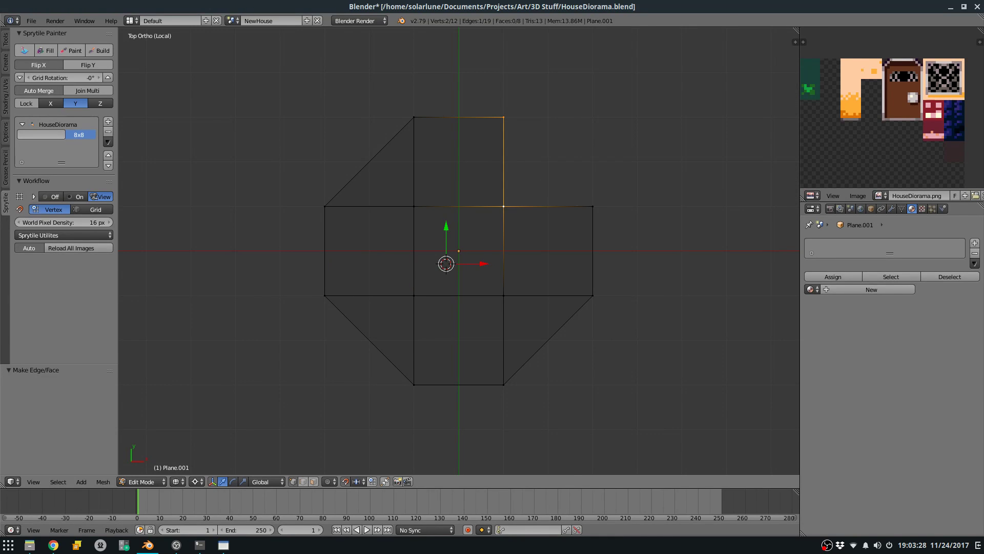
shift+right_click(593, 206)
key(f)
Raise the ground base's central square face 0.2 units along Z.
key(a)
middle_drag(565, 271, 341, 455)
click(313, 482)
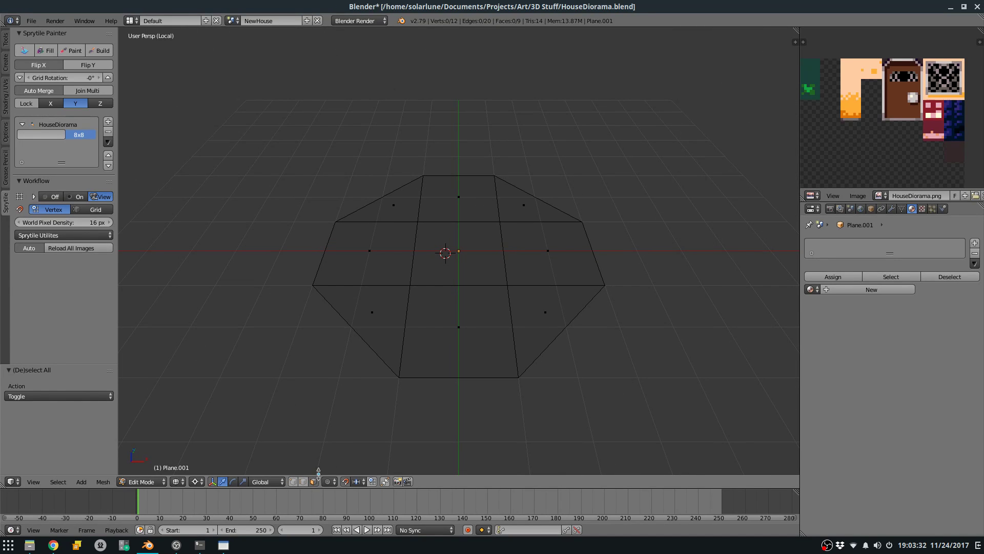
right_click(451, 259)
key(g)
key(z)
key(Escape)
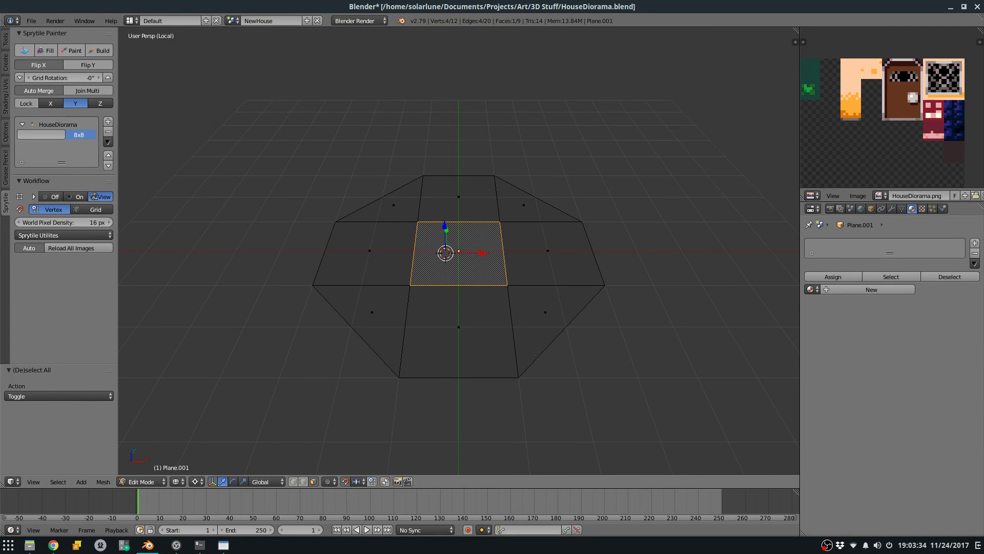
key(KP_1)
key(g)
key(z)
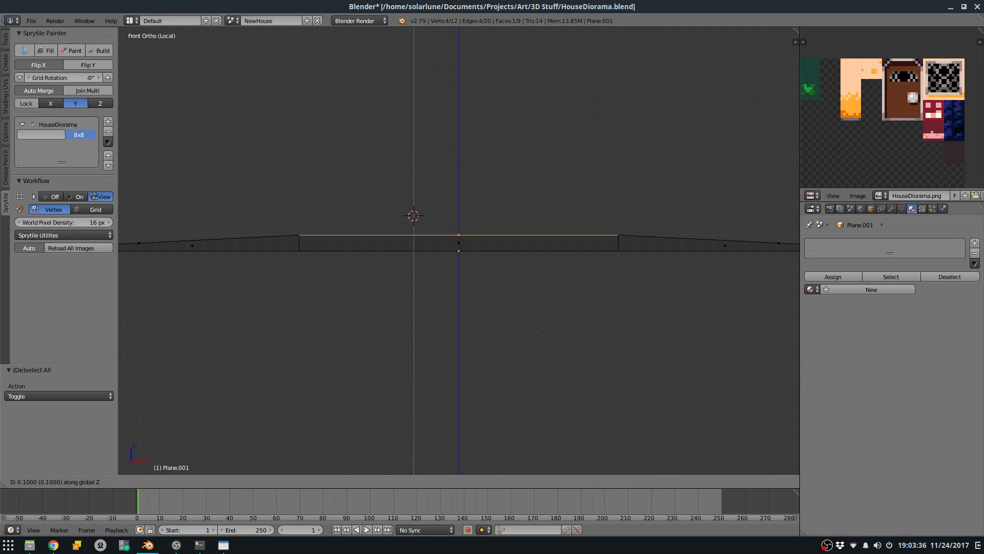
click(543, 322)
scroll(544, 323, down, 6)
Check the raised base in object mode with different viewport shading and save the file.
key(KP_8)
key(KP_8)
key(KP_8)
scroll(544, 322, down, 1)
key(Tab)
mouse_move(542, 322)
middle_down()
mouse_move(516, 311)
mouse_move(533, 306)
middle_up()
key(z)
key(z)
key(z)
key(ctrl+s)
Switch to Aseprite to review the HouseDiorama tiles with the grid hidden, and return to Blender's edit mode.
key(Tab)
key(alt+Tab)
scroll(515, 293, down, 6)
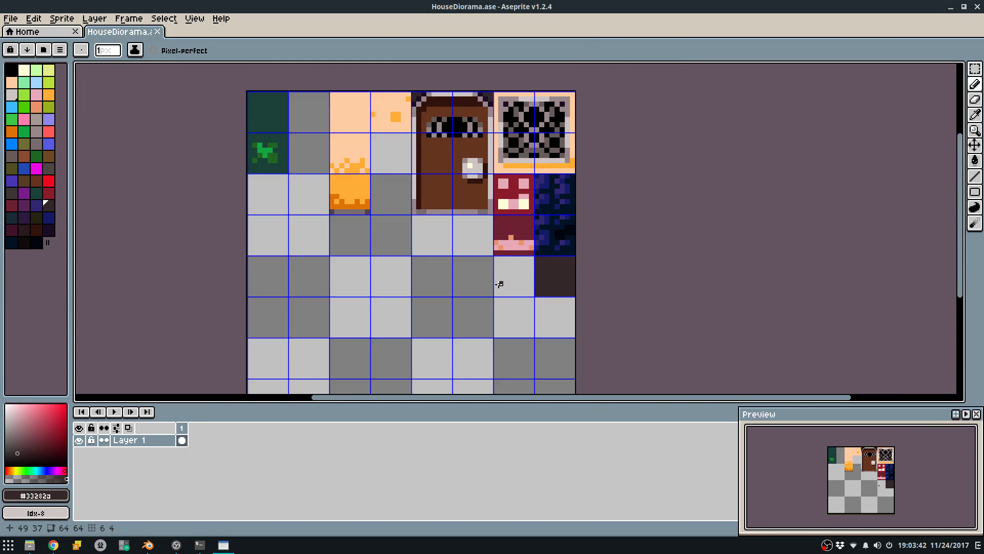
scroll(457, 264, up, 1)
key(Tab)
key(shift+g)
middle_drag(457, 265, 514, 236)
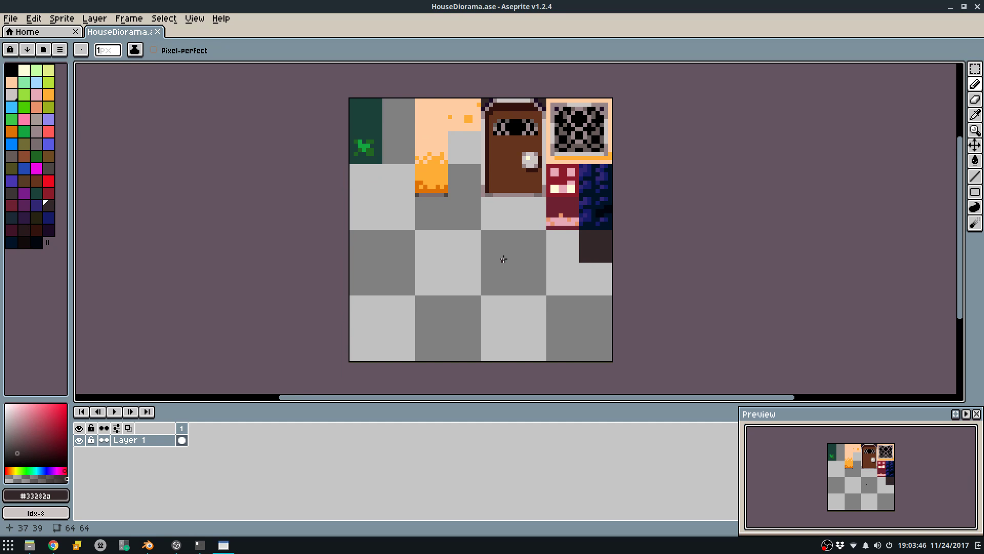
key(alt+Tab)
middle_drag(526, 256, 497, 281)
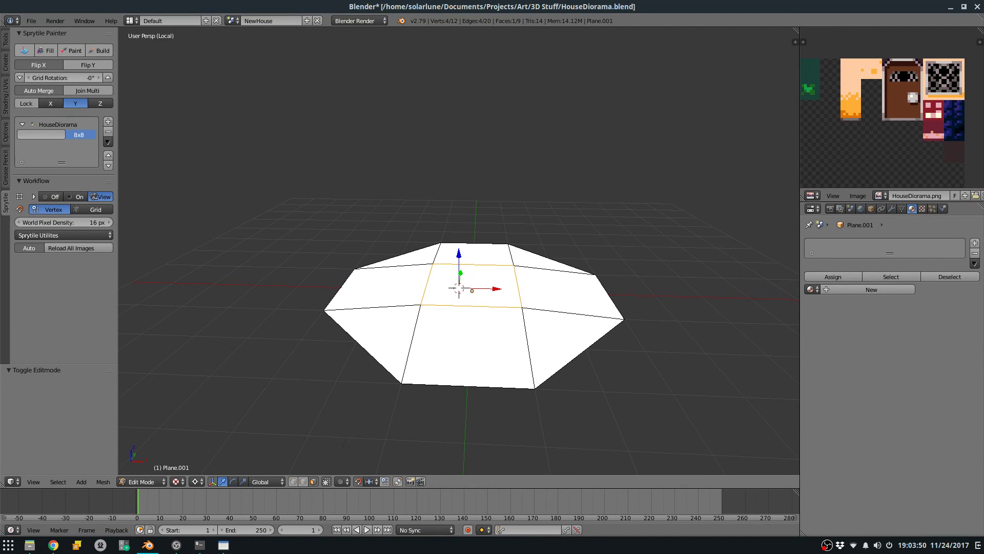
key(shift+s)
click(433, 316)
key(space)
text(add c)
key(Escape)
key(ctrl+z)
Snap the 3D cursor to the selected raised central face.
key(shift+s)
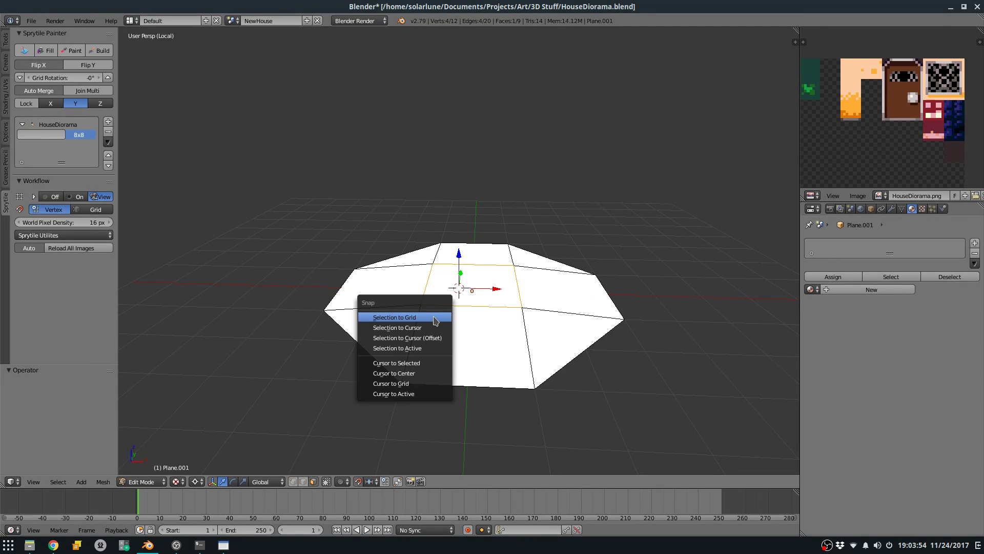
key(Down)
key(Down)
key(Down)
key(Return)
Add a plane at the 3D cursor and rotate it 90 degrees about X so it stands upright.
key(space)
text(add plane)
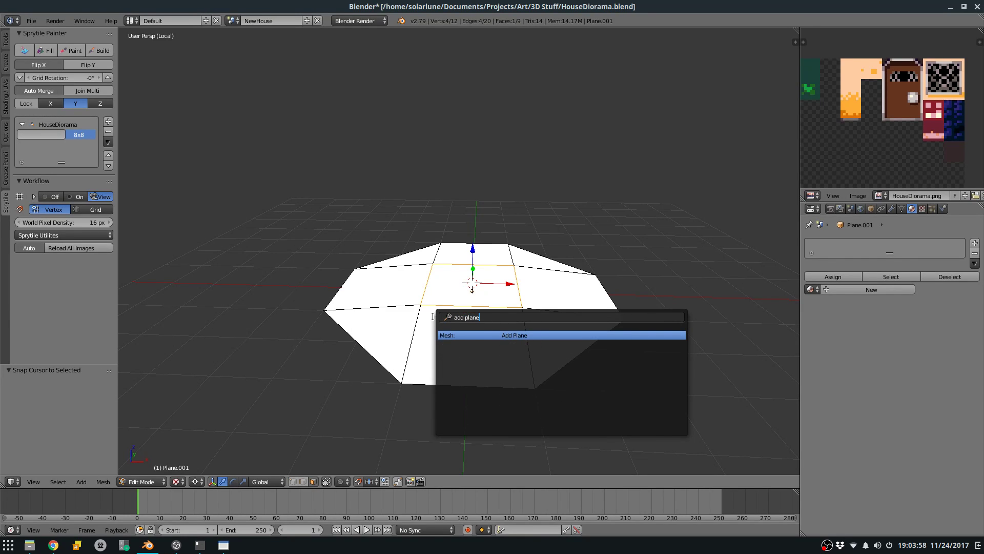
key(Return)
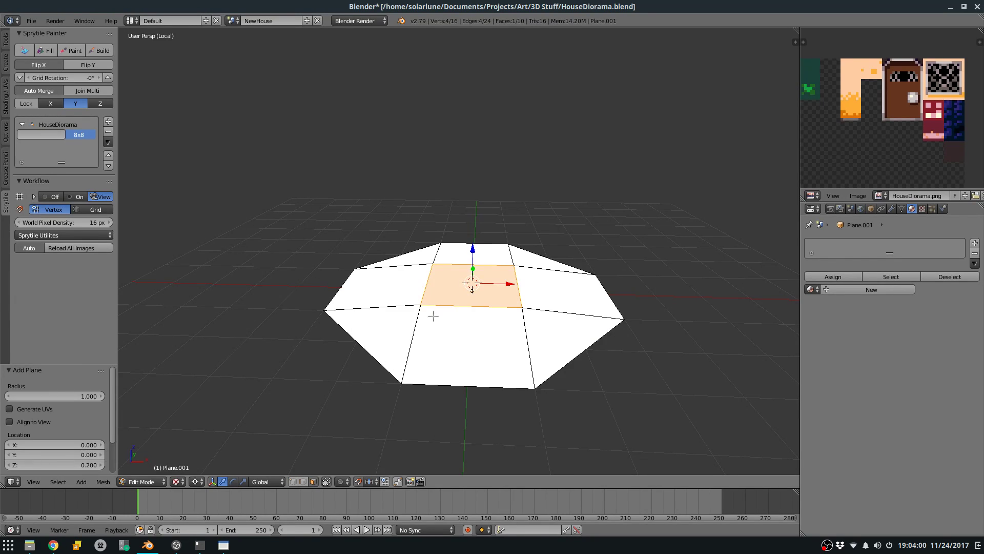
text(rx90)
key(Return)
Move the upright plane -1 unit along Y and 0.8 units along Z to the central square's front edge.
key(g)
key(z)
right_click(432, 314)
key(KP_3)
key(KP_5)
scroll(441, 310, up, 2)
key(g)
key(Return)
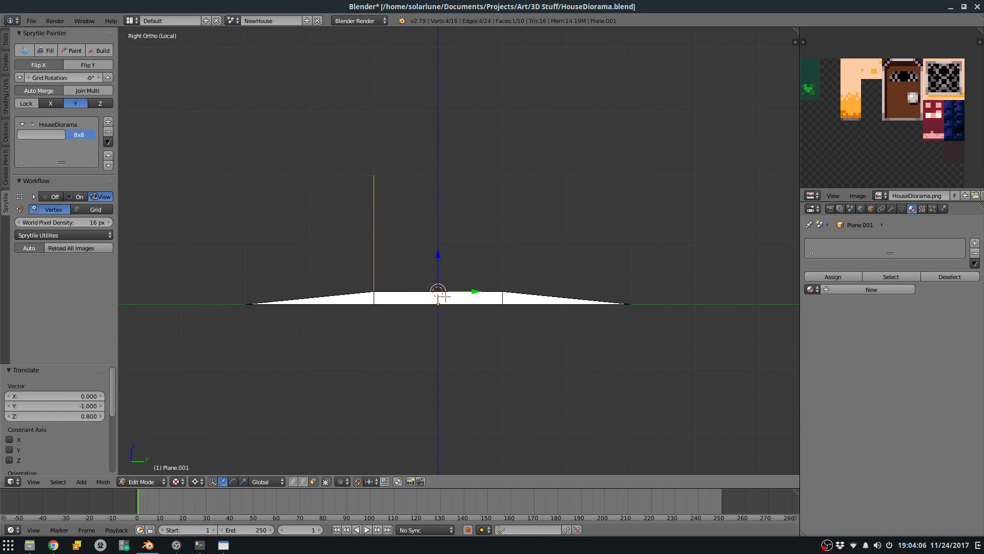
key(KP_1)
key(KP_5)
key(KP_8)
key(KP_8)
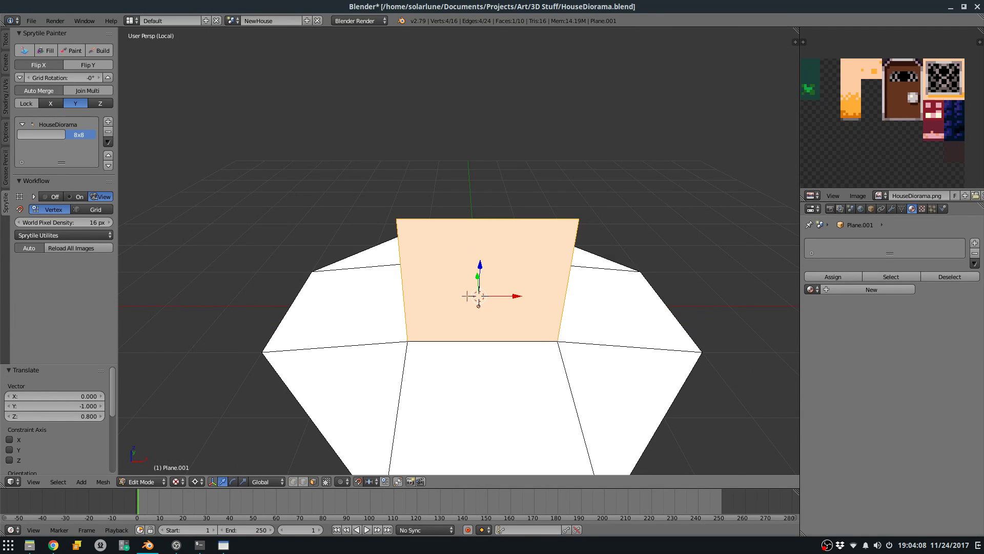
scroll(467, 296, down, 4)
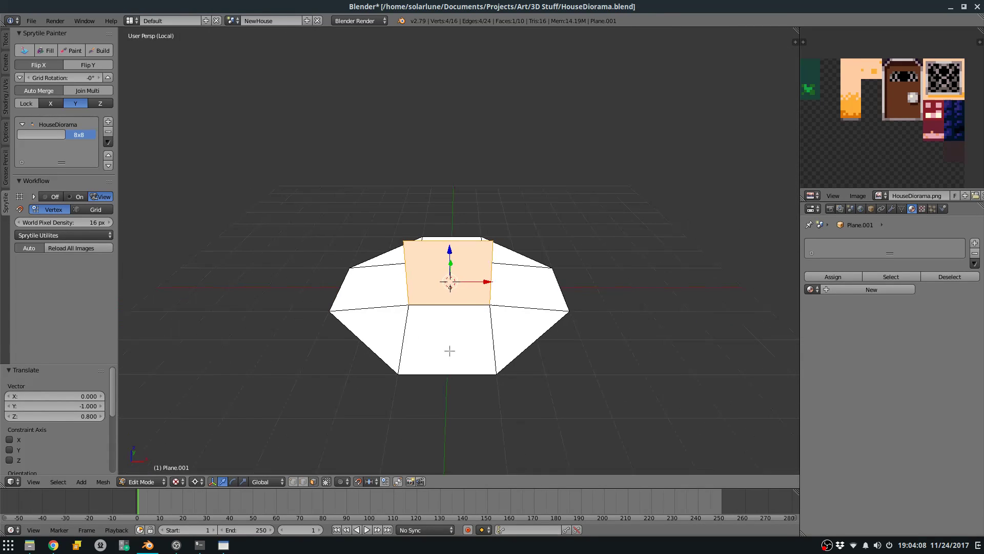
Extrude the wall's positive-X vertical edge 1 unit outward in X and 2 units back in Y.
right_click(486, 287)
key(alt+z)
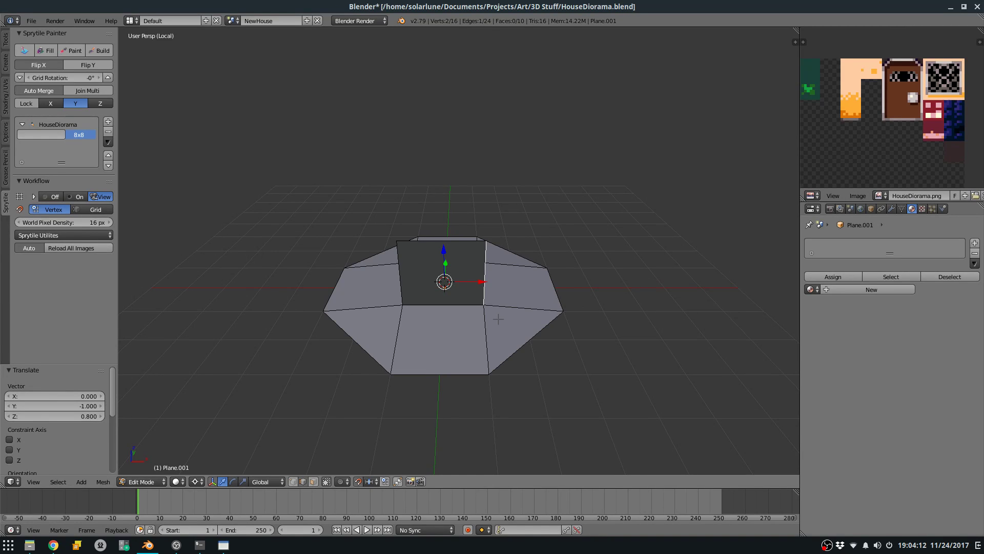
key(KP_7)
key(e)
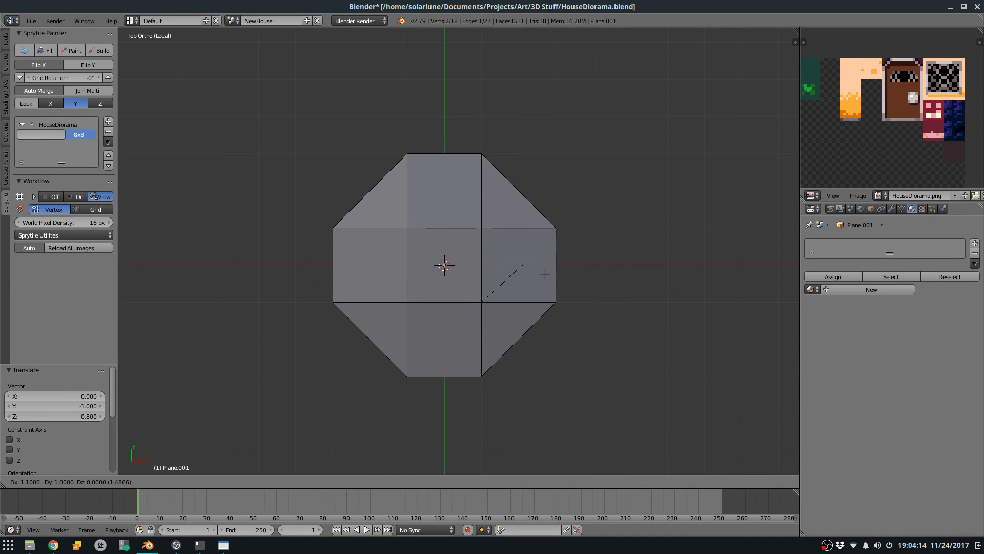
click(545, 276)
key(z)
key(g)
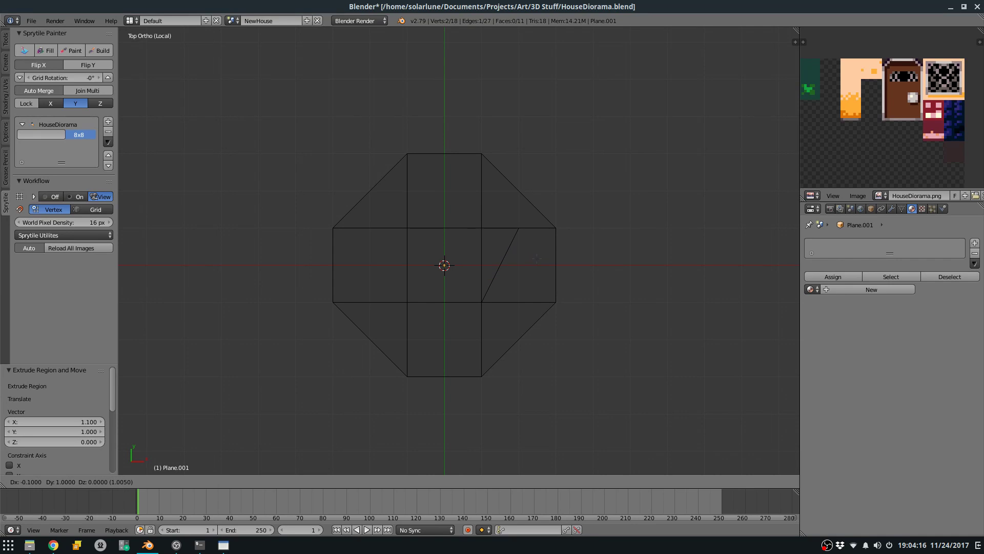
click(537, 258)
Continue extruding the wall edge around the back to the front wall's opposite edge, enclosing a five-sided room.
key(e)
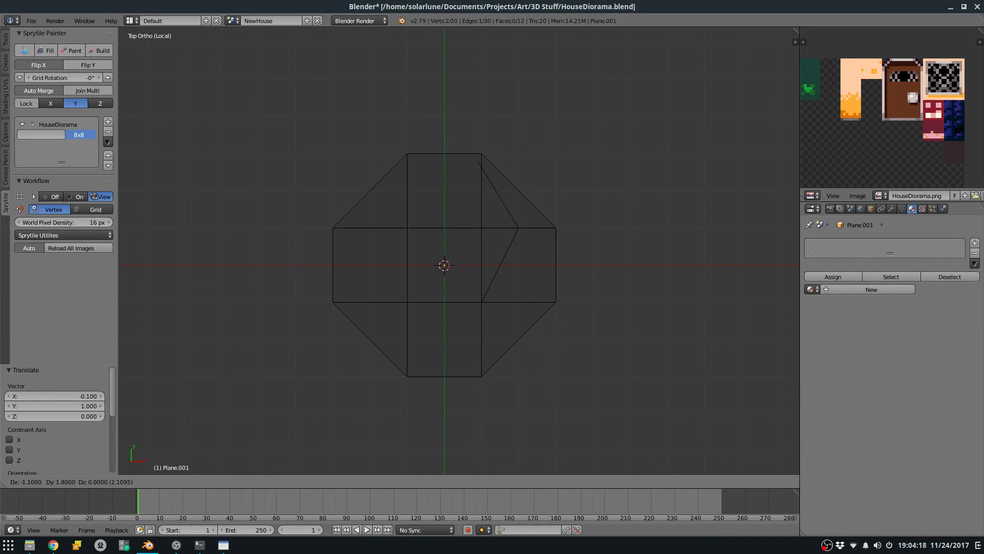
click(477, 200)
key(e)
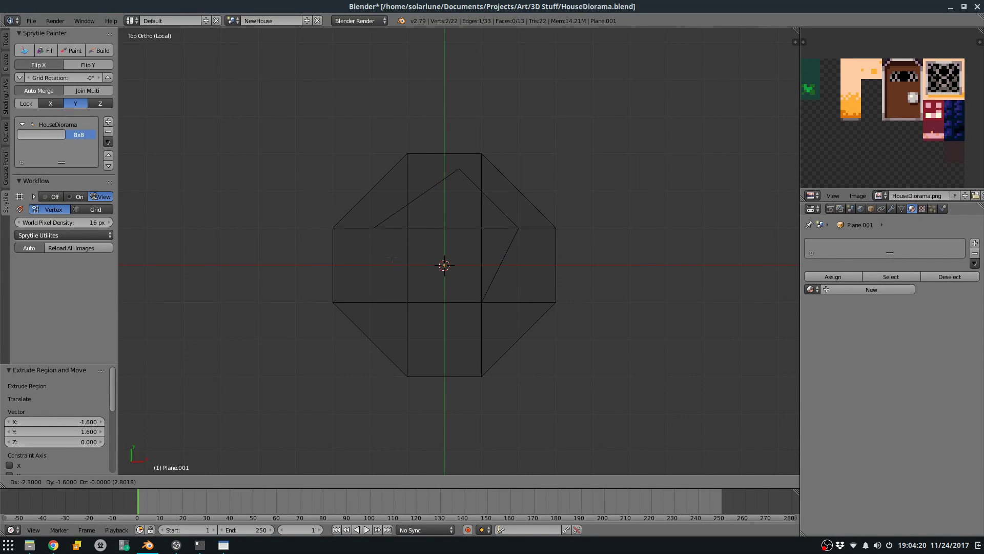
click(423, 338)
scroll(430, 322, up, 3)
mouse_move(430, 318)
middle_down()
mouse_move(445, 292)
mouse_move(445, 263)
middle_up()
key(KP_7)
key(z)
key(g)
click(418, 317)
key(z)
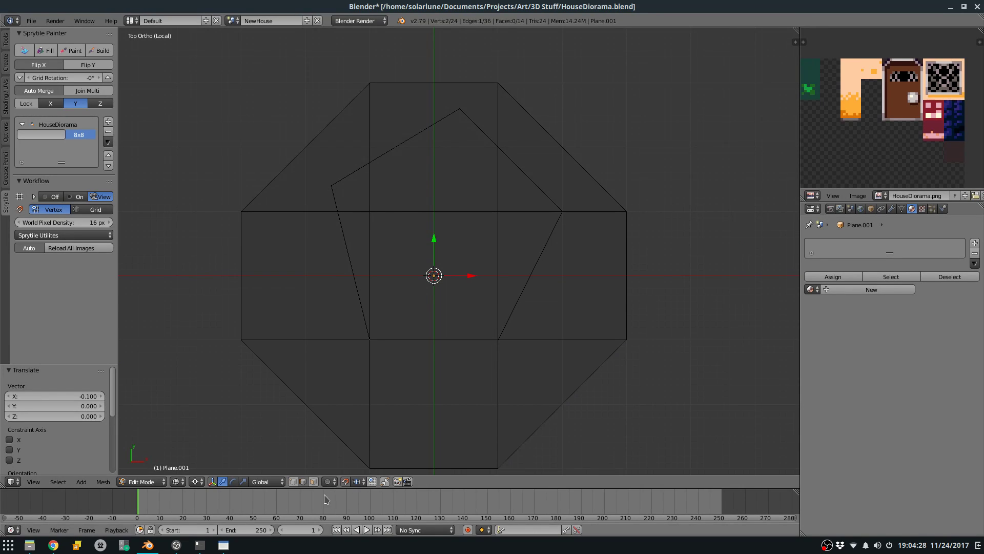
Move the room's negative-X corner vertices about 0.1 units outward in X and 0.5 units forward in Y.
key(a)
key(b)
mouse_move(313, 152)
mouse_down()
mouse_move(379, 226)
mouse_move(311, 162)
mouse_up()
key(g)
right_click(369, 264)
key(a)
key(b)
key(g)
click(305, 193)
Shift the room's rear peak vertices toward the centre line, ending with a move of 0.2 in X and 0.1 in Y.
key(a)
key(b)
drag(442, 91, 491, 139)
key(g)
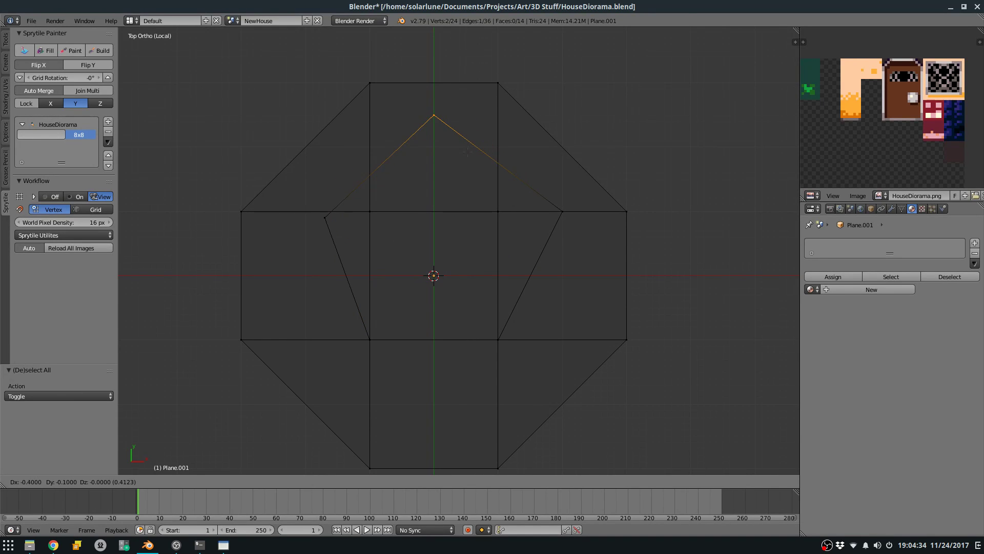
click(468, 154)
key(g)
click(481, 148)
Select all the vertices along the room's top rim and examine the walls in solid shading.
middle_drag(485, 208, 484, 169)
key(KP_1)
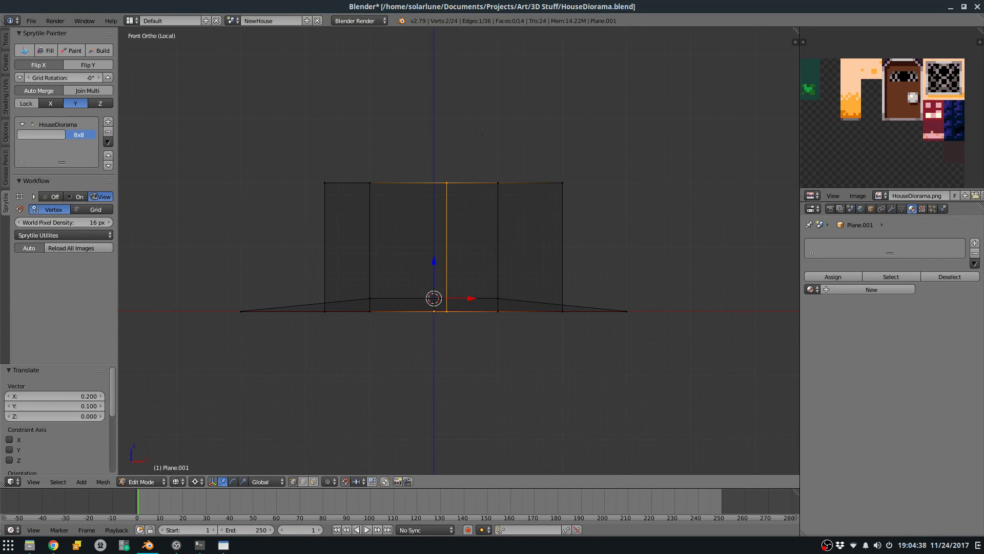
key(a)
key(b)
drag(248, 187, 605, 141)
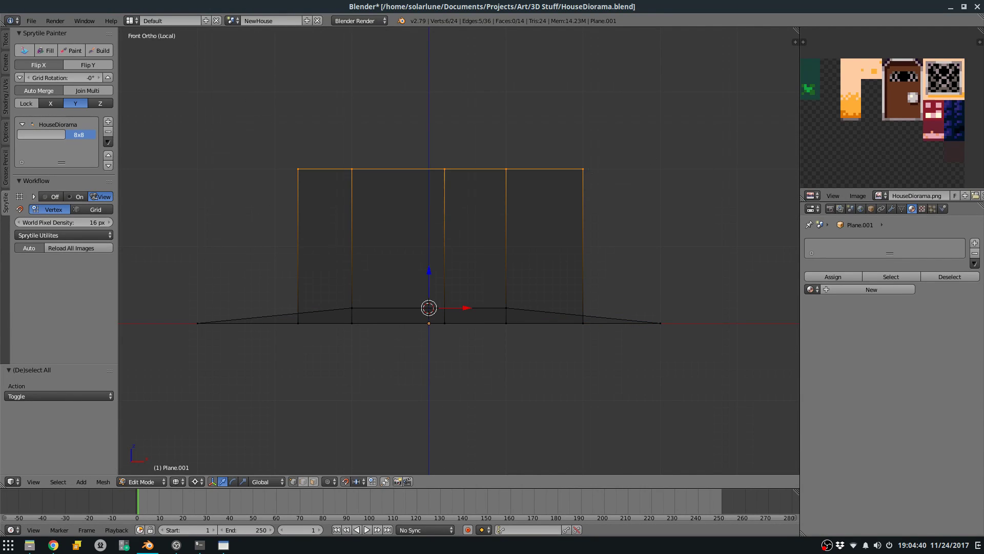
shift+middle_drag(575, 191, 608, 244)
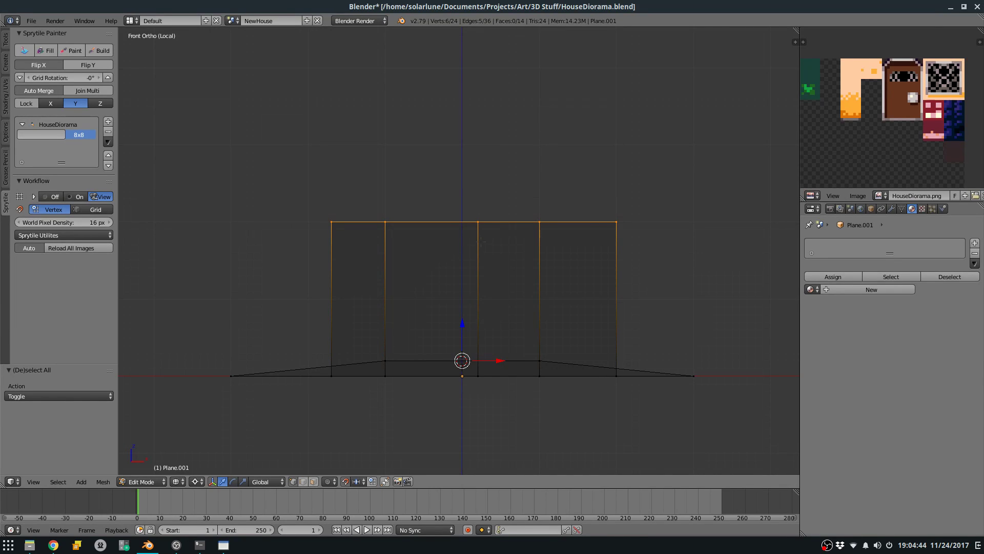
middle_drag(477, 246, 490, 285)
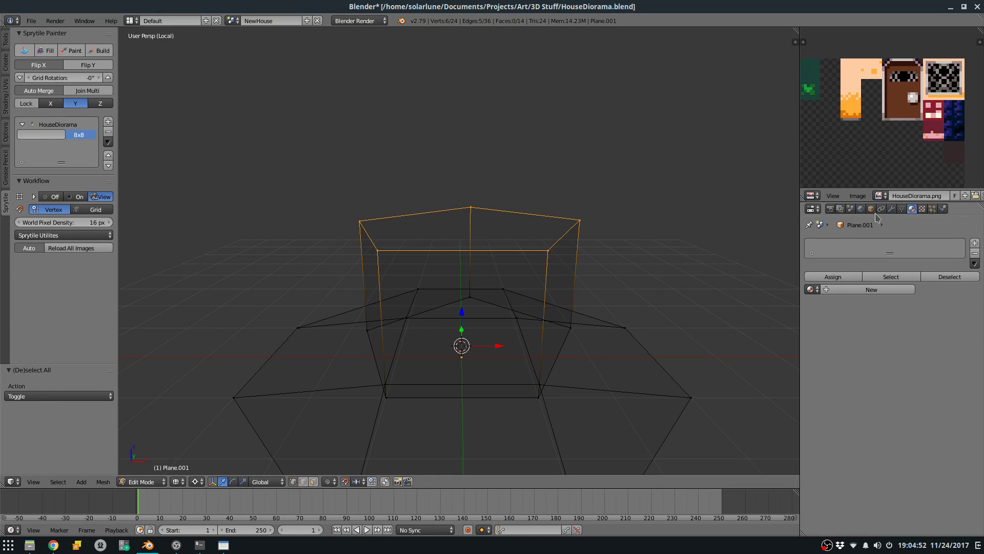
key(z)
mouse_move(625, 263)
middle_down()
mouse_move(597, 270)
mouse_move(577, 255)
middle_up()
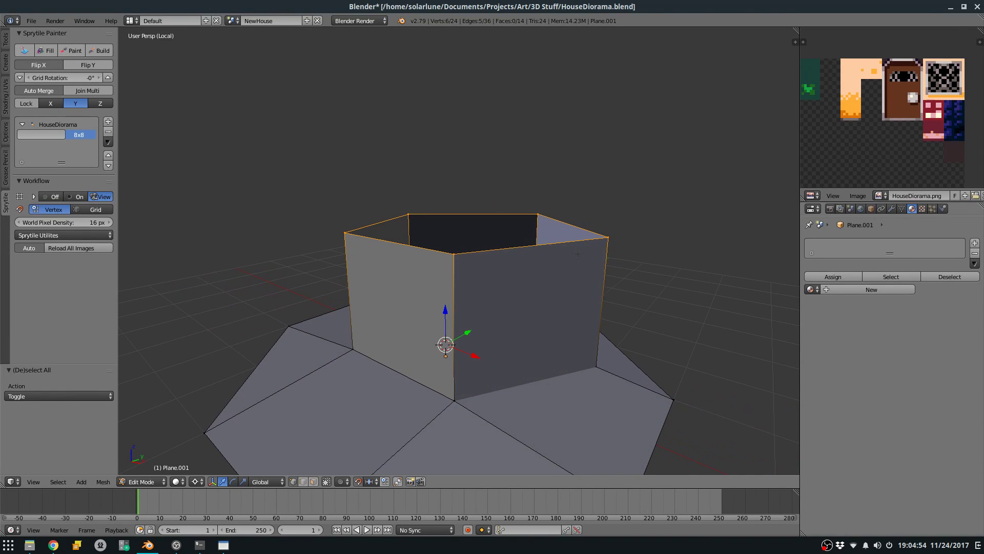
middle_drag(457, 243, 500, 239)
Undo the wall extrusions and the added plane, going back to the bare ground base.
key(ctrl+z)
key(ctrl+z)
key(ctrl+z)
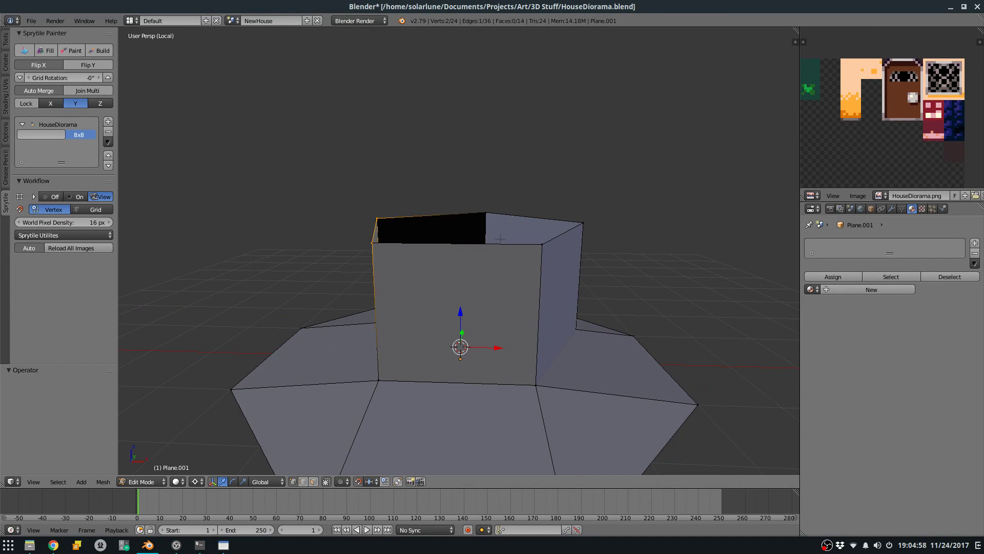
key(ctrl+z)
key(ctrl+z)
key(ctrl+z)
key(ctrl+z)
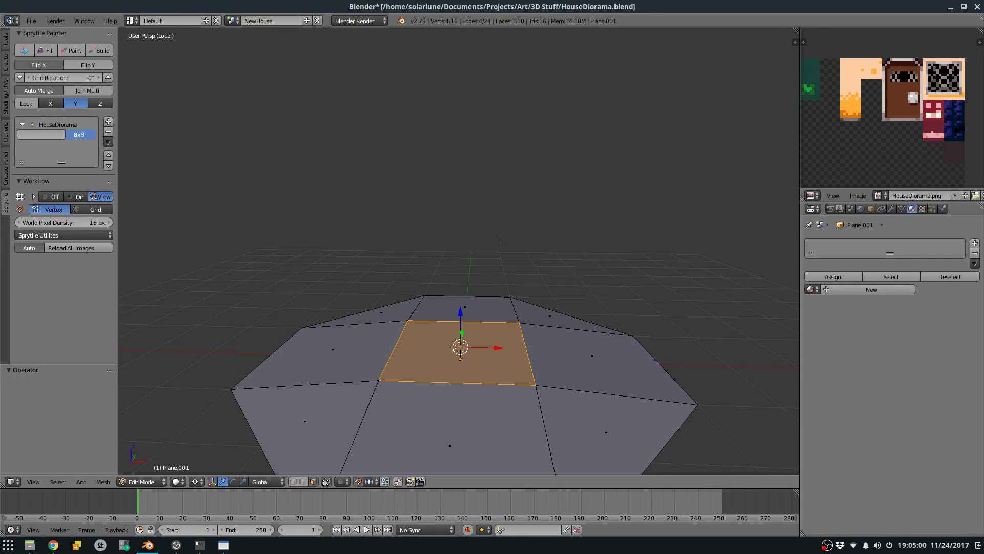
key(ctrl+shift+z)
key(ctrl+z)
key(ctrl+shift+z)
key(ctrl+z)
key(ctrl+z)
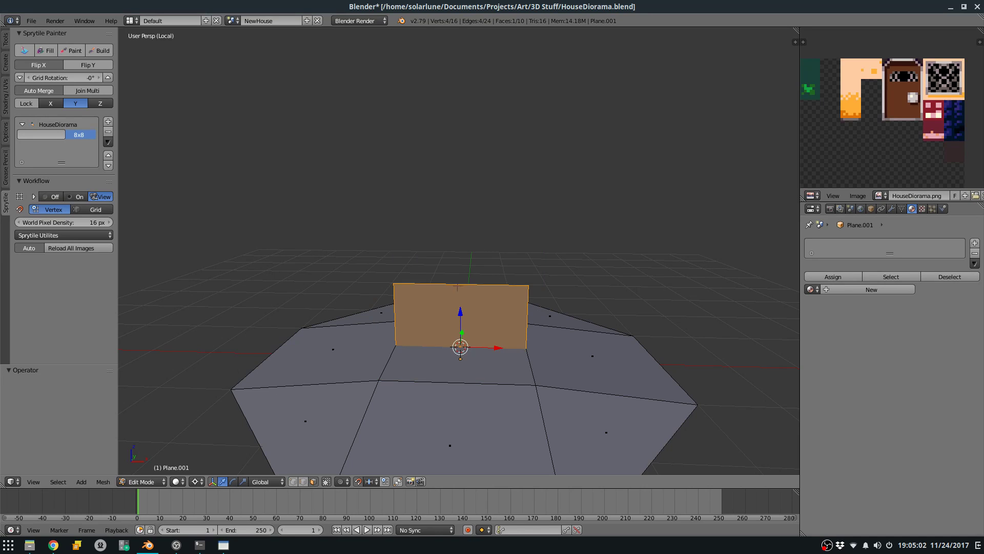
key(ctrl+z)
key(ctrl+z)
key(ctrl+shift+z)
key(ctrl+shift+z)
ctrl+click(406, 376)
key(ctrl+z)
key(a)
ctrl+click(433, 375)
key(z)
key(ctrl+z)
Try to outline a wall with three connected vertices above the ground base, and undo the placement.
ctrl+click(408, 370)
ctrl+click(400, 230)
ctrl+click(561, 227)
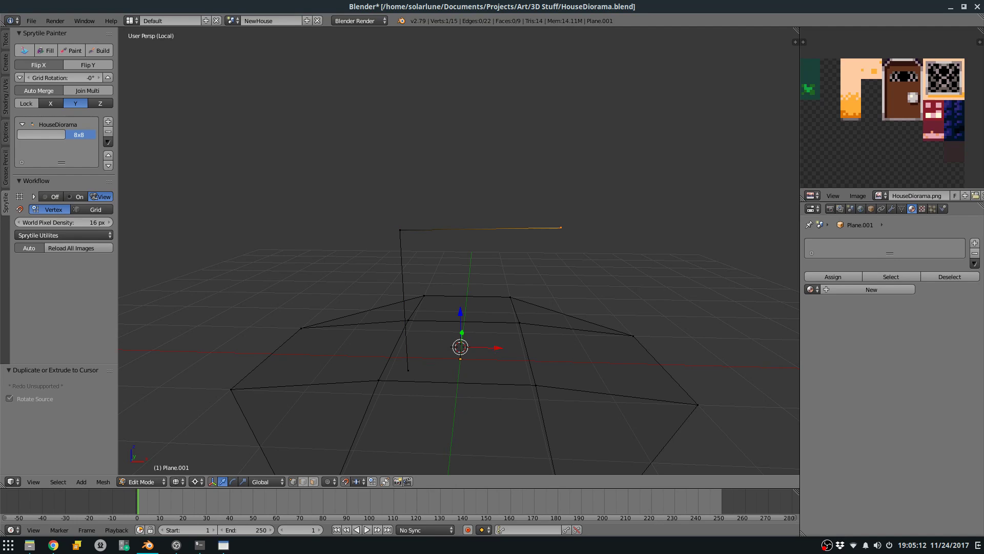
key(ctrl+z)
key(ctrl+z)
key(ctrl+z)
key(ctrl+z)
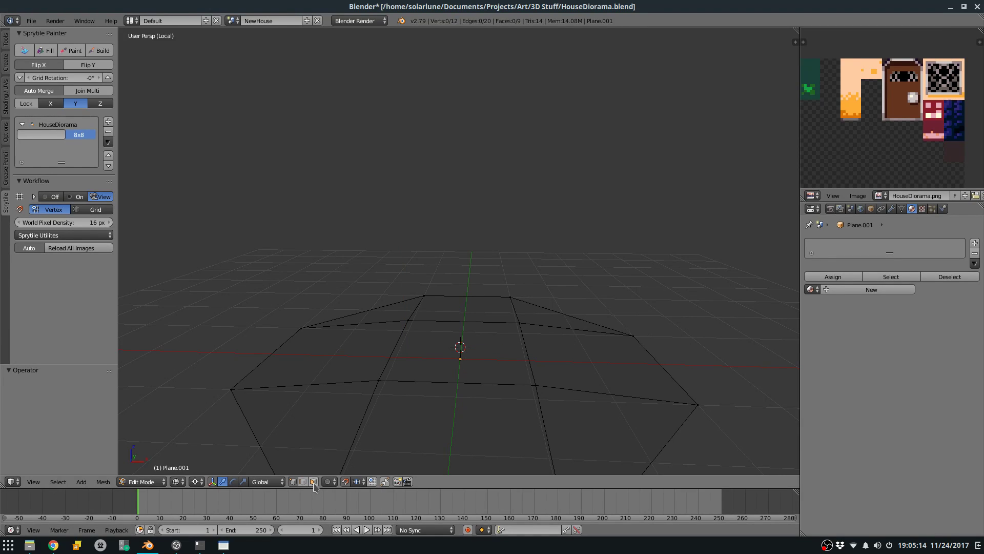
ctrl+click(398, 279)
ctrl+click(410, 307)
ctrl+click(447, 368)
key(ctrl+z)
key(ctrl+z)
key(ctrl+z)
key(ctrl+z)
ctrl+click(402, 223)
ctrl+click(382, 246)
ctrl+click(369, 271)
key(ctrl+z)
key(ctrl+z)
key(ctrl+z)
Place three connected vertices above the base in vertex selection mode and fill them with a triangular face.
click(293, 482)
ctrl+click(444, 350)
ctrl+click(442, 276)
ctrl+click(523, 264)
shift+right_click(444, 350)
shift+right_click(443, 277)
key(f)
Reposition the triangle's three corner vertices in front view to reshape the wall piece.
right_click(521, 266)
key(KP_1)
right_click(450, 343)
key(g)
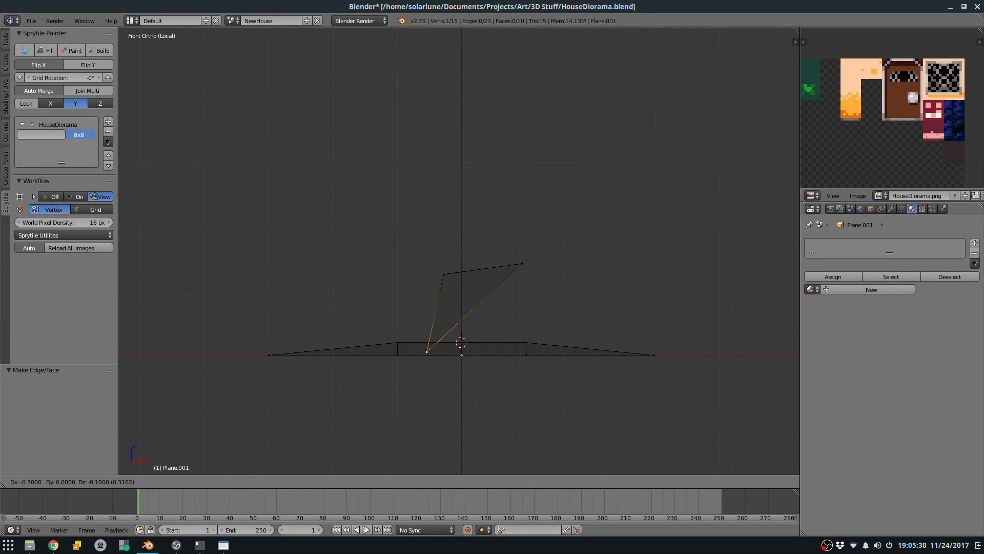
click(421, 357)
right_click(444, 274)
key(g)
click(431, 260)
right_click(528, 261)
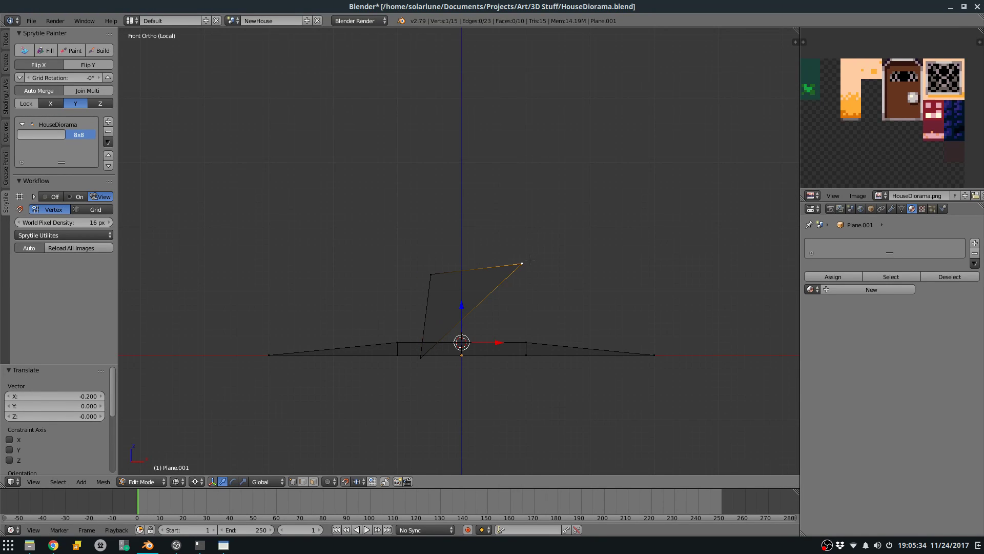
key(g)
click(498, 281)
Try to extrude the triangle's diagonal edge downward from two selected vertices, and undo the extrusion.
shift+right_click(424, 359)
shift+right_click(421, 357)
ctrl+right_click(425, 382)
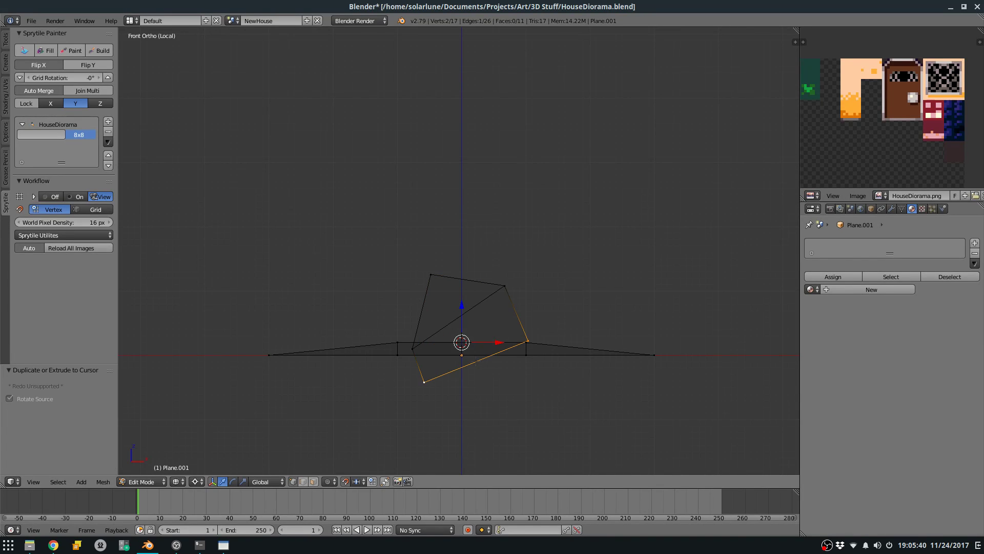
key(ctrl+z)
key(ctrl+z)
ctrl+click(484, 358)
key(ctrl+z)
Try to extrude the whole triangle and its diagonal edge toward the lower right, undoing each extrusion.
right_click(419, 359)
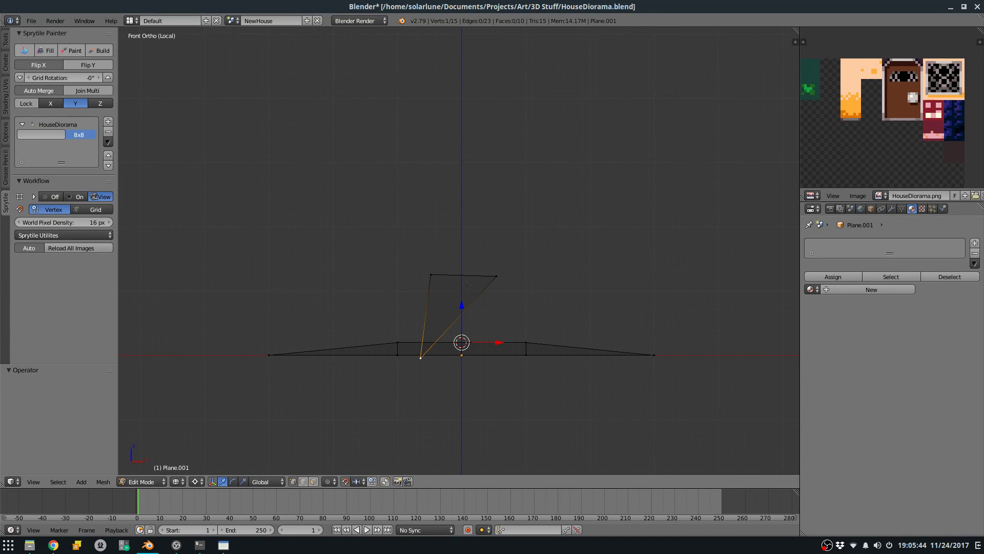
shift+right_click(496, 277)
shift+right_click(431, 275)
ctrl+click(488, 338)
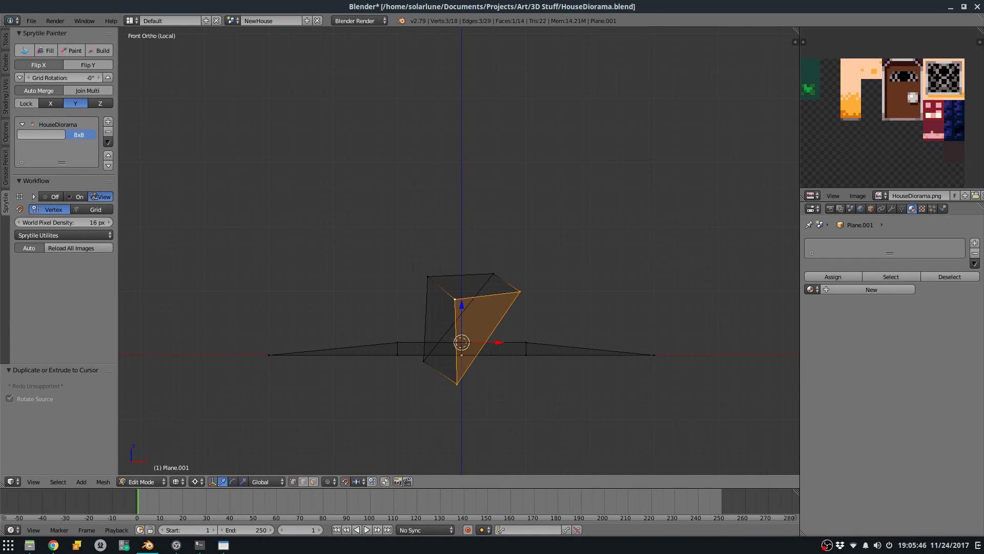
key(ctrl+z)
right_click(497, 277)
shift+right_click(421, 358)
ctrl+click(494, 365)
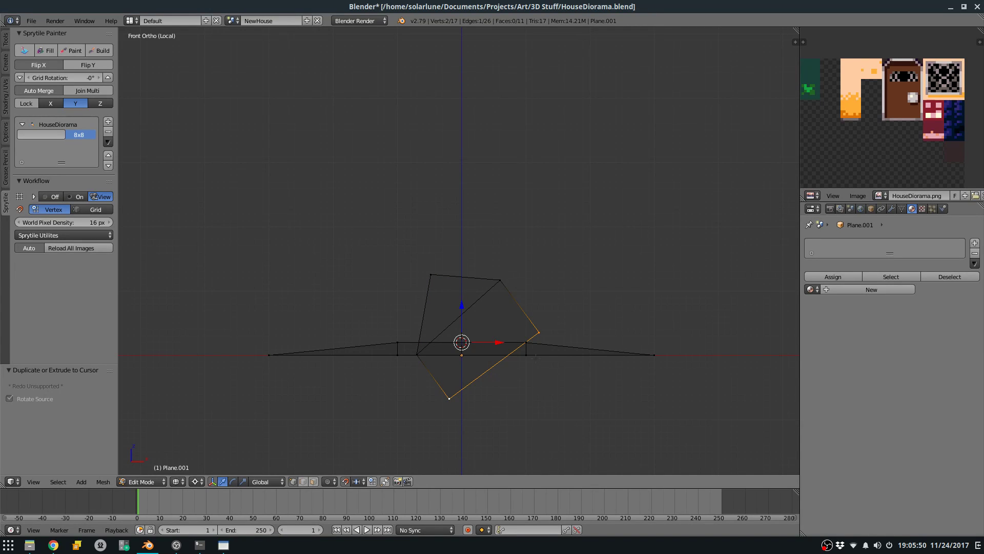
key(ctrl+z)
key(ctrl+z)
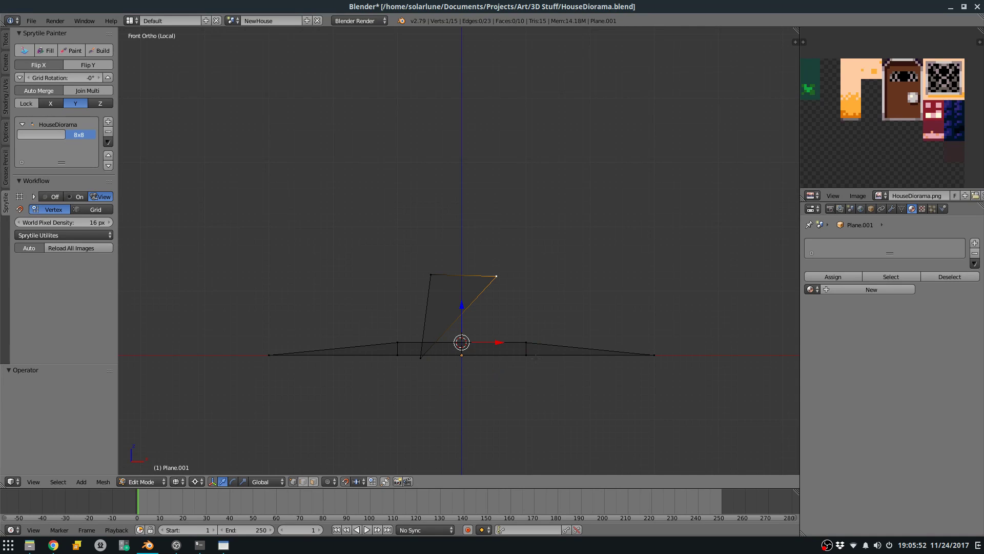
Try to extend the triangle upward by extruding its top edge, undo it, and experiment with extruding single vertices.
shift+right_click(431, 275)
ctrl+click(473, 209)
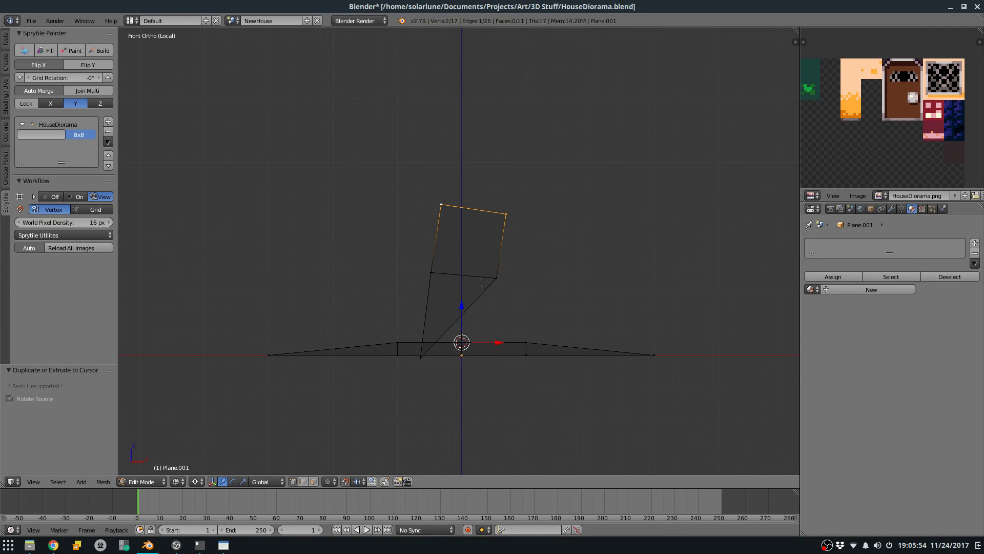
key(ctrl+z)
right_click(444, 266)
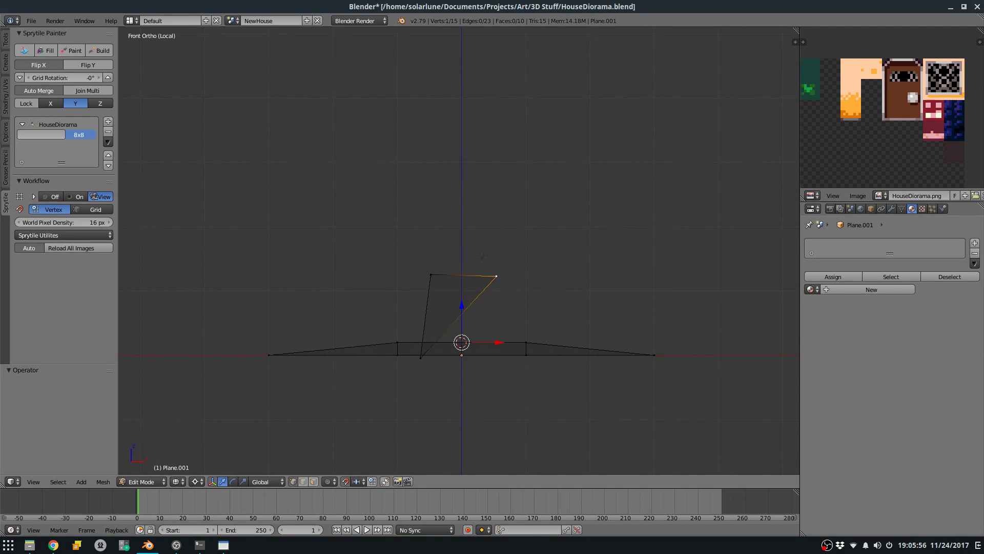
ctrl+click(500, 221)
ctrl+click(496, 275)
key(g)
right_click(508, 245)
right_click(501, 290)
key(a)
key(a)
Undo the vertex experiments and the triangle, going back to the bare ground base.
key(ctrl+z)
key(ctrl+z)
key(ctrl+z)
key(ctrl+z)
key(ctrl+z)
key(ctrl+z)
key(ctrl+z)
key(ctrl+z)
key(ctrl+z)
key(ctrl+z)
key(ctrl+z)
key(ctrl+z)
key(ctrl+z)
key(ctrl+z)
key(ctrl+z)
key(ctrl+z)
key(ctrl+z)
key(ctrl+z)
key(ctrl+z)
key(ctrl+z)
key(ctrl+z)
key(ctrl+z)
Add a plane at the 3D cursor and rotate it 90° about the X axis.
key(space)
text(add pl)
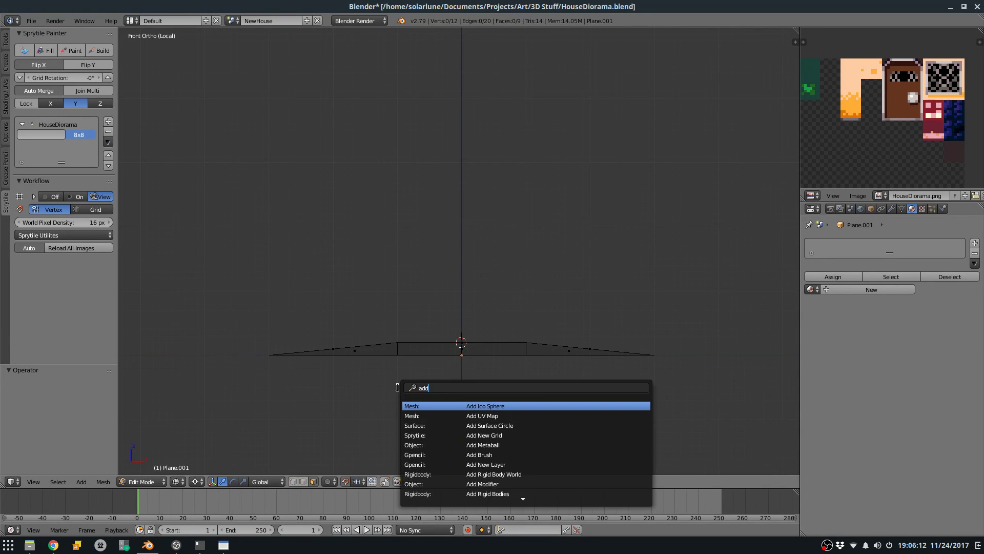
key(Return)
key(r)
key(x)
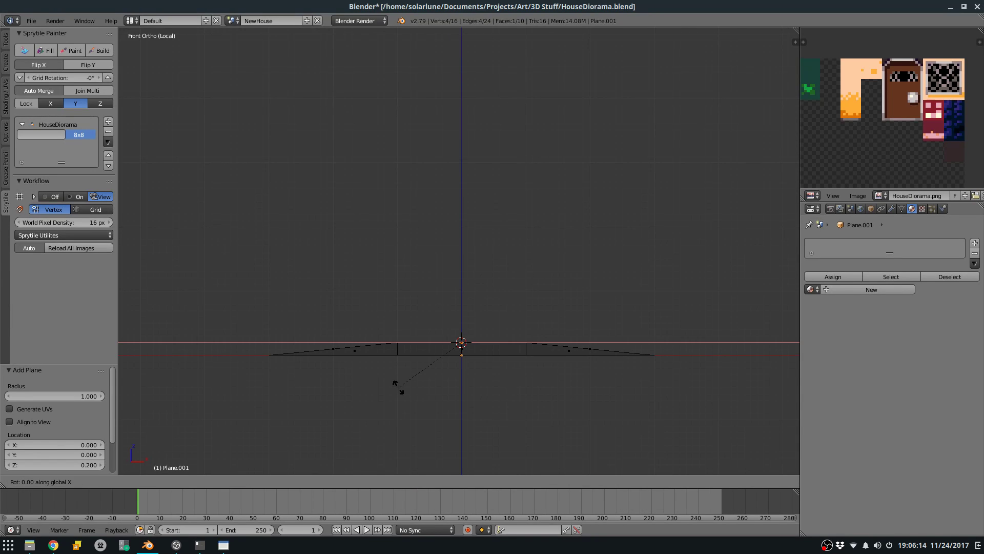
key(9)
key(0)
key(Return)
Triangulate the upright plane and raise its two bottom vertices 0.8 along Z to the base's underside level.
key(ctrl+t)
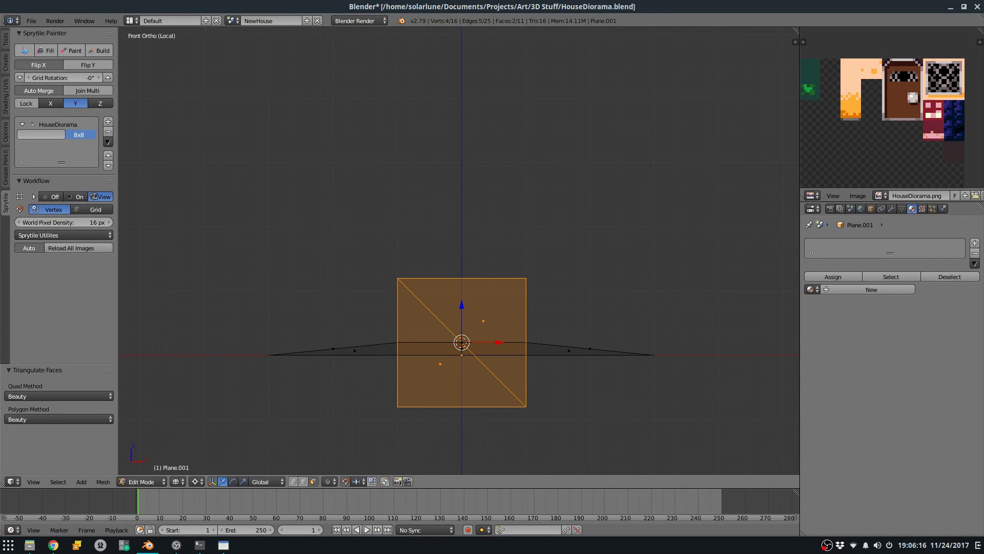
click(303, 481)
click(295, 482)
key(a)
key(b)
drag(333, 382, 667, 473)
key(g)
key(z)
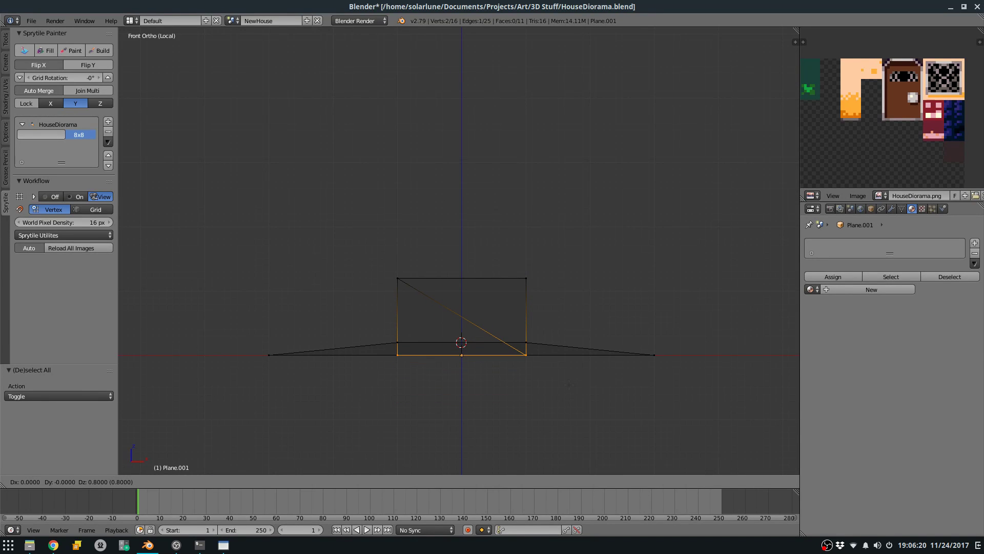
click(436, 281)
Move the wall's two top corner vertices upward and inward to make a taller, tapered front wall.
key(a)
key(b)
drag(378, 264, 418, 297)
key(g)
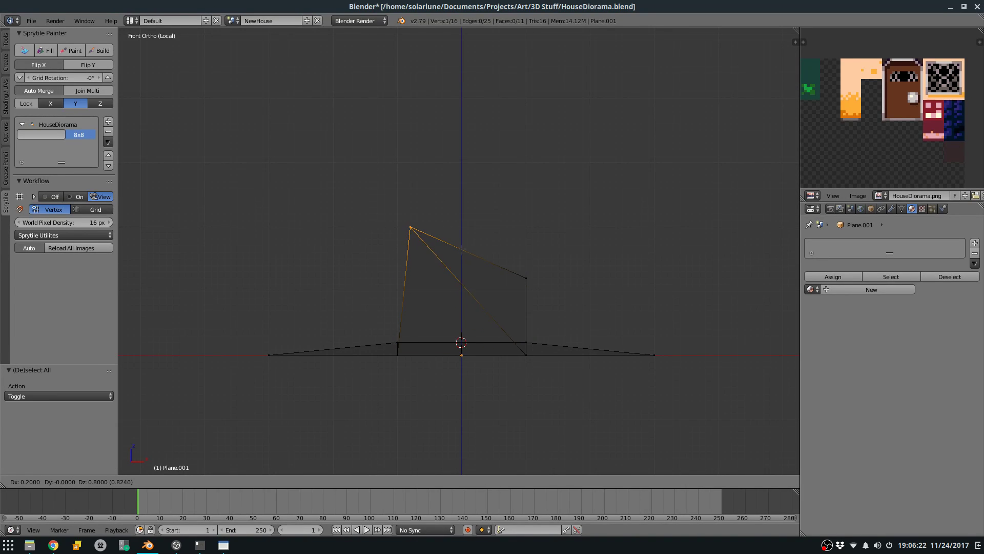
click(437, 246)
key(a)
key(b)
drag(500, 254, 566, 287)
key(g)
click(546, 236)
Tilt the wall by shifting its top edge backward along Y, and move the whole wall -1 in Y.
key(a)
key(b)
drag(382, 197, 580, 260)
key(g)
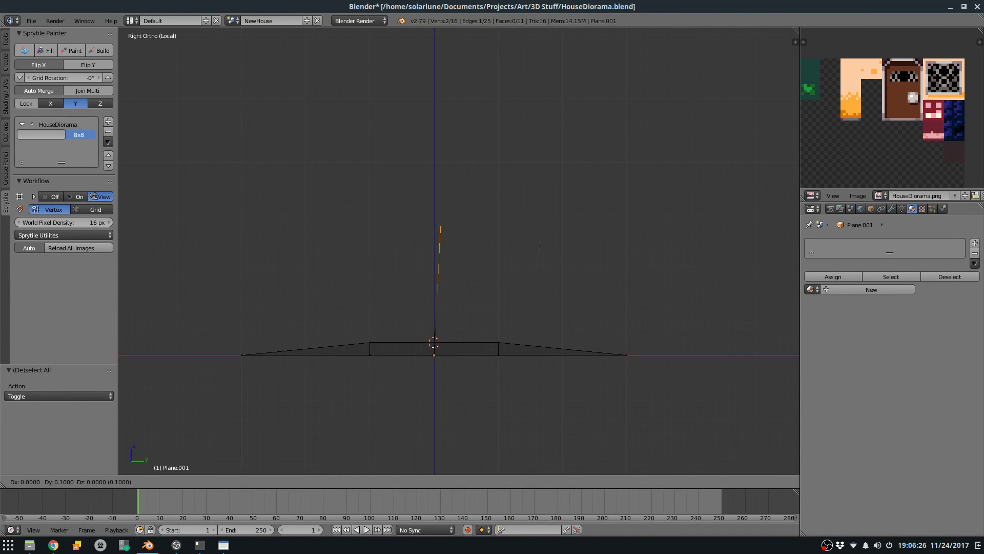
click(555, 259)
key(ctrl+KP_Add)
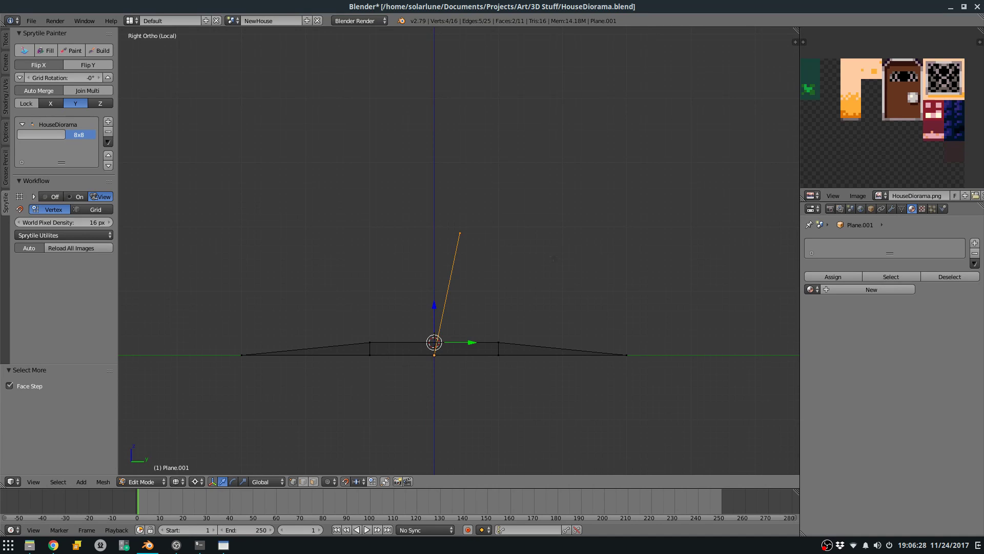
key(g)
click(493, 256)
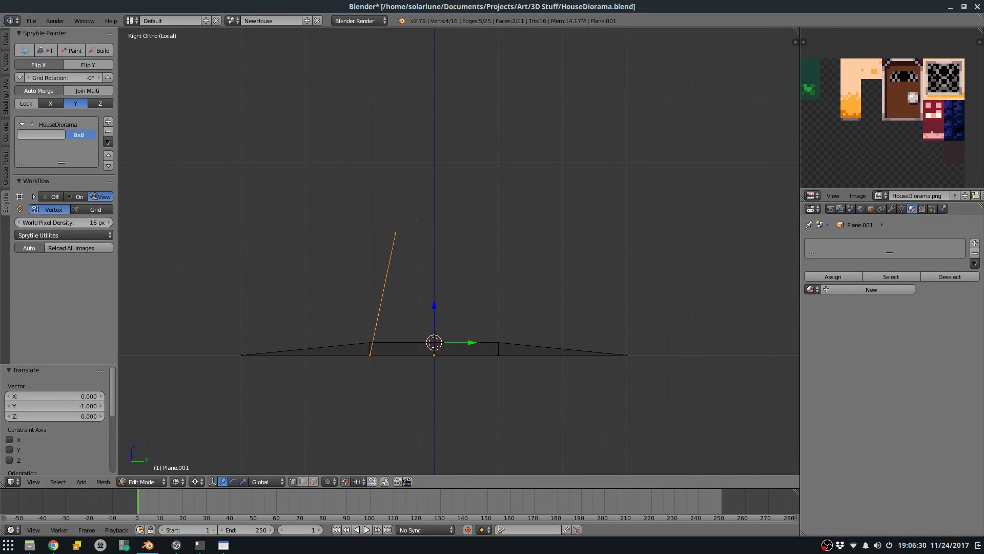
In top view, shift the two vertices at the wall's right end by -0.2 in X and 0.1 in Y.
key(KP_7)
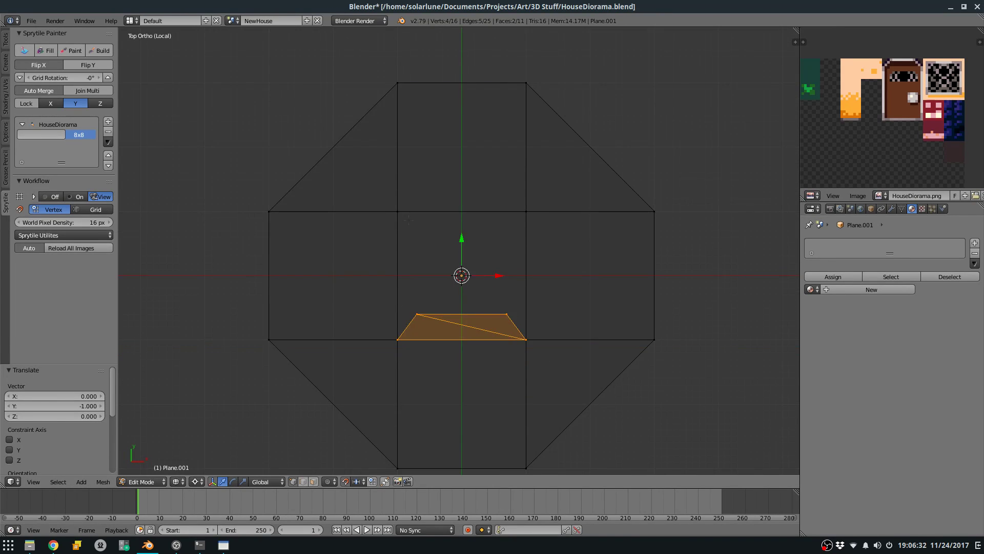
key(a)
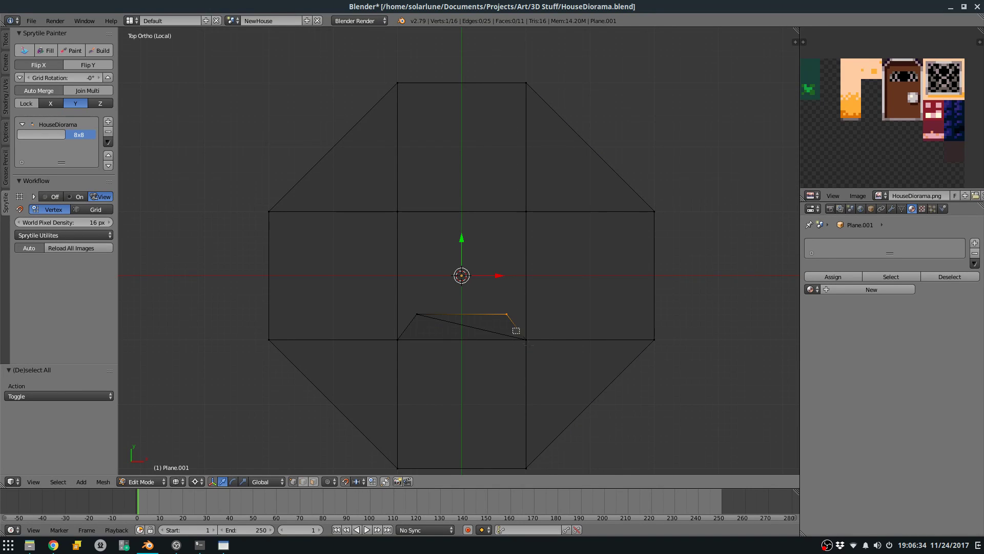
key(ctrl+KP_Add)
key(b)
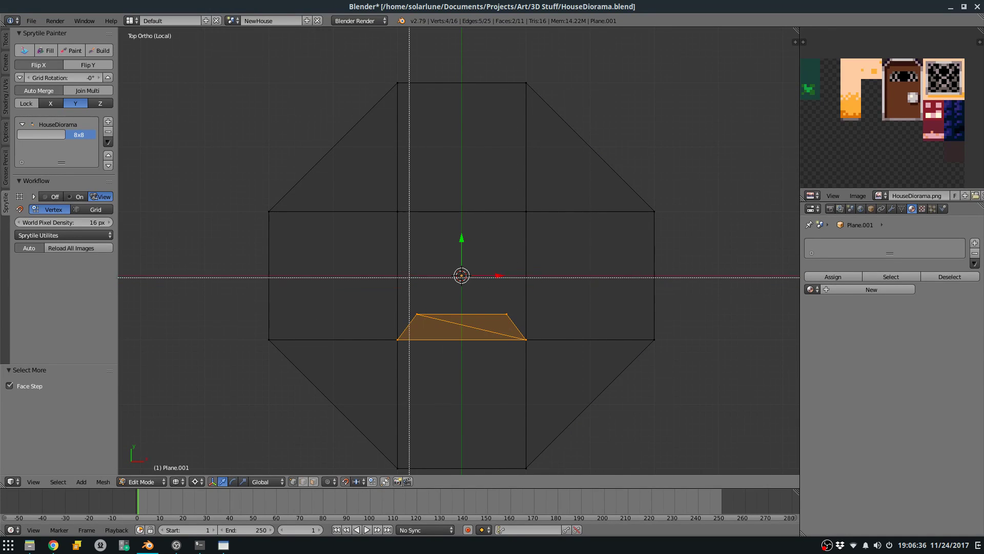
middle_drag(409, 310, 428, 326)
key(g)
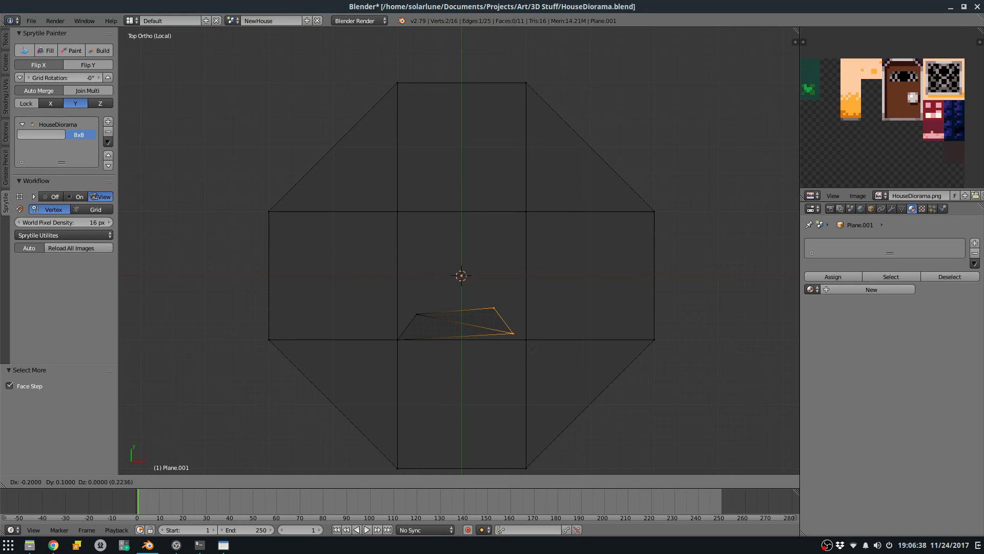
click(532, 334)
Extrude the wall's right end edge repeatedly around the centre to form an irregular ring of house walls.
key(e)
click(539, 284)
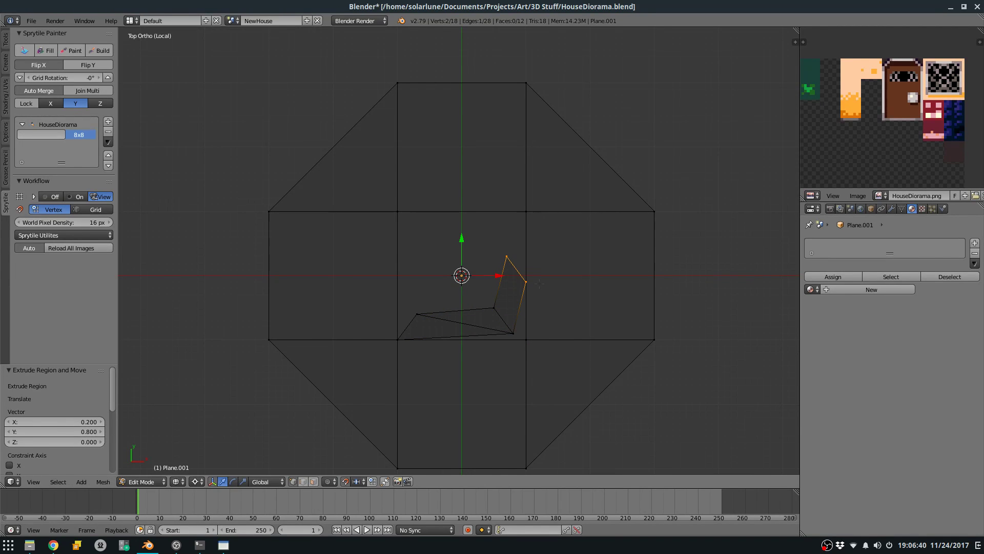
key(e)
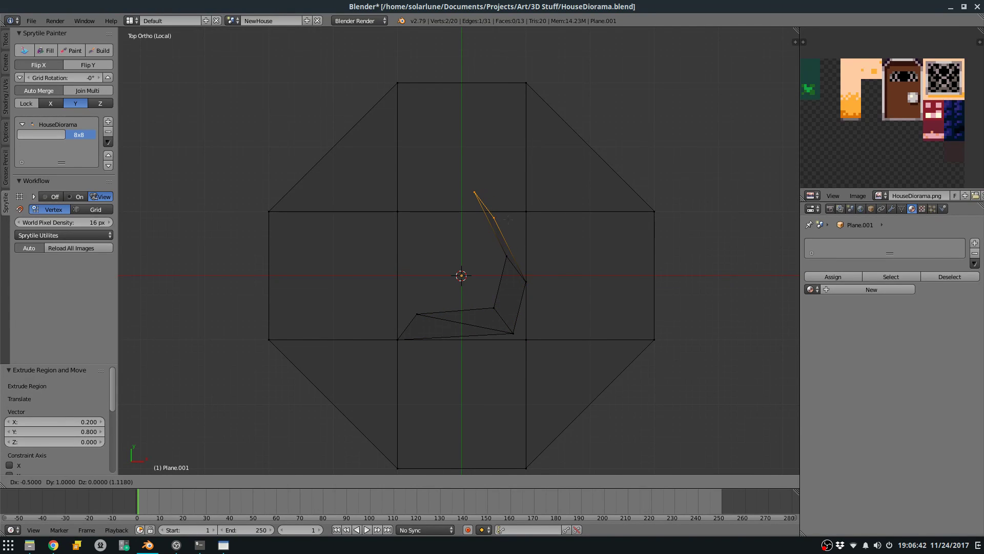
click(432, 246)
key(e)
click(427, 340)
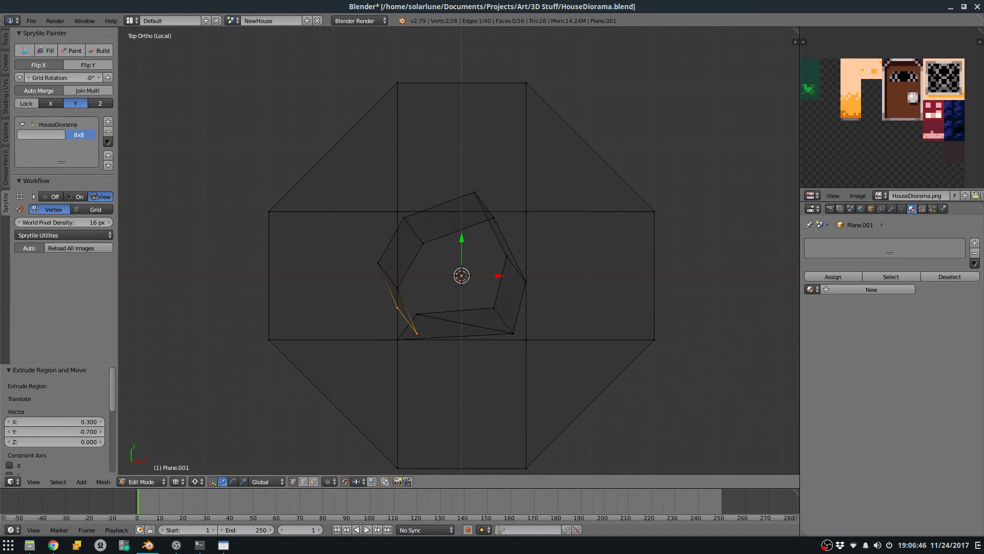
Close the wall ring by merging the bottom and top end vertices onto the first wall's corners with At Last.
middle_drag(429, 330, 449, 287)
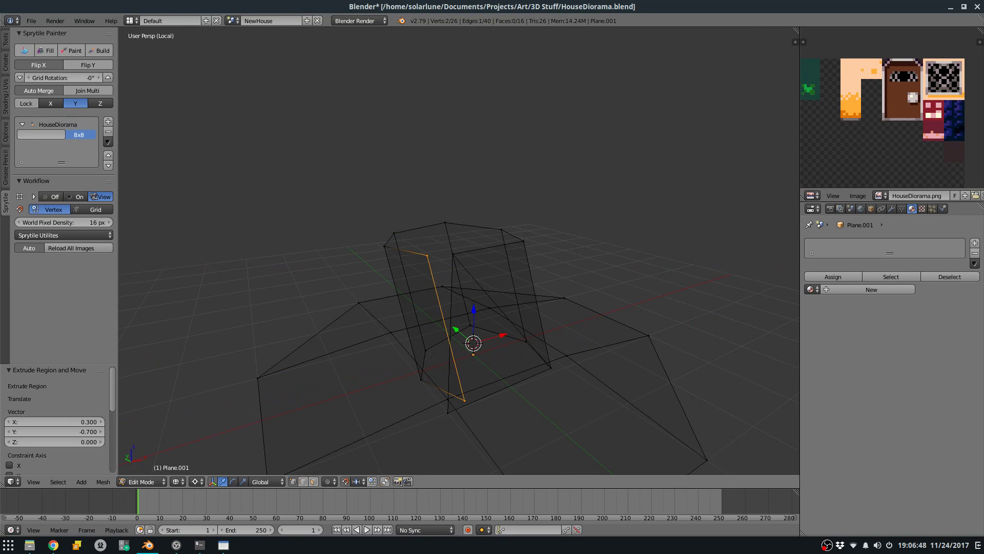
key(alt+m)
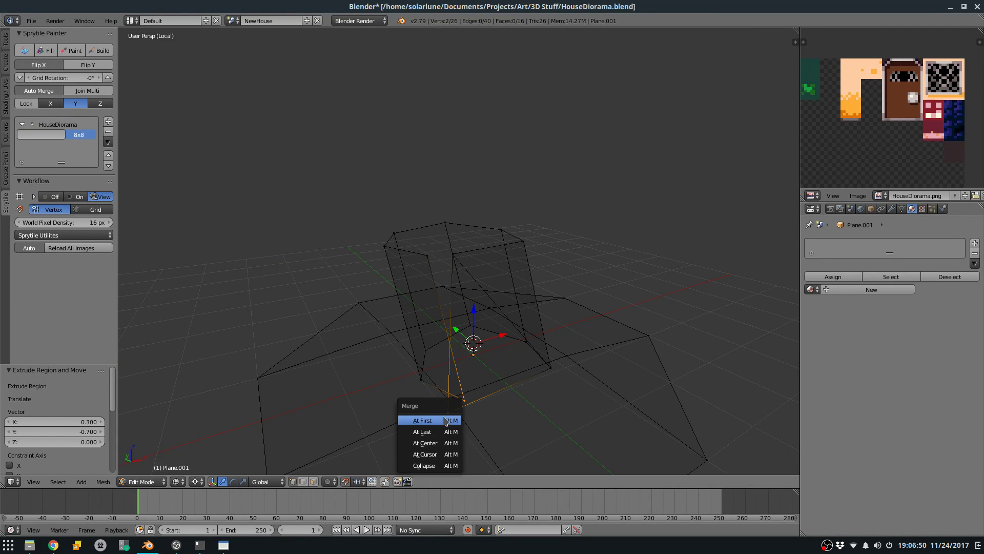
click(450, 433)
right_click(447, 231)
right_click(452, 252)
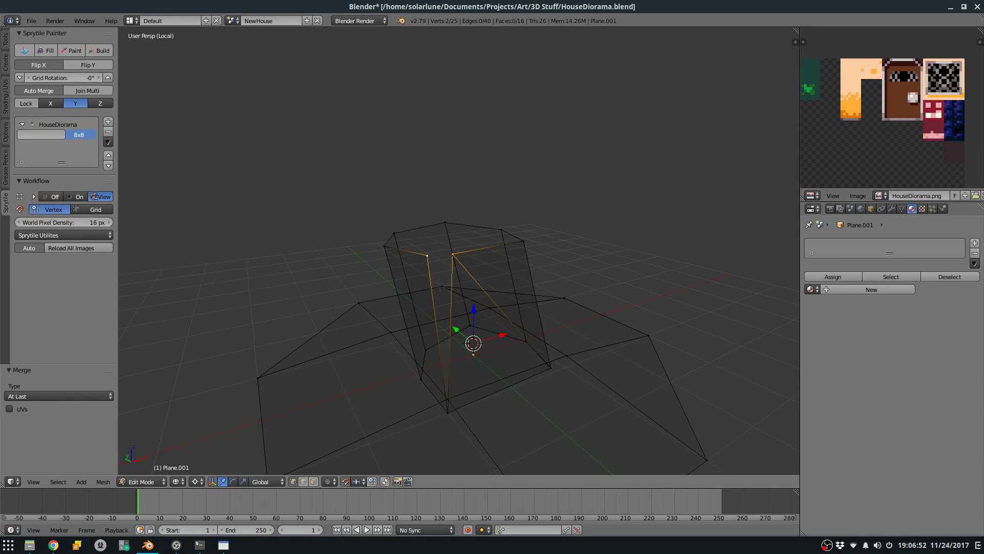
key(alt+m)
click(440, 290)
Select all the top rim vertices in front view and move them 0.1 in X and -0.2 in Z.
key(KP_1)
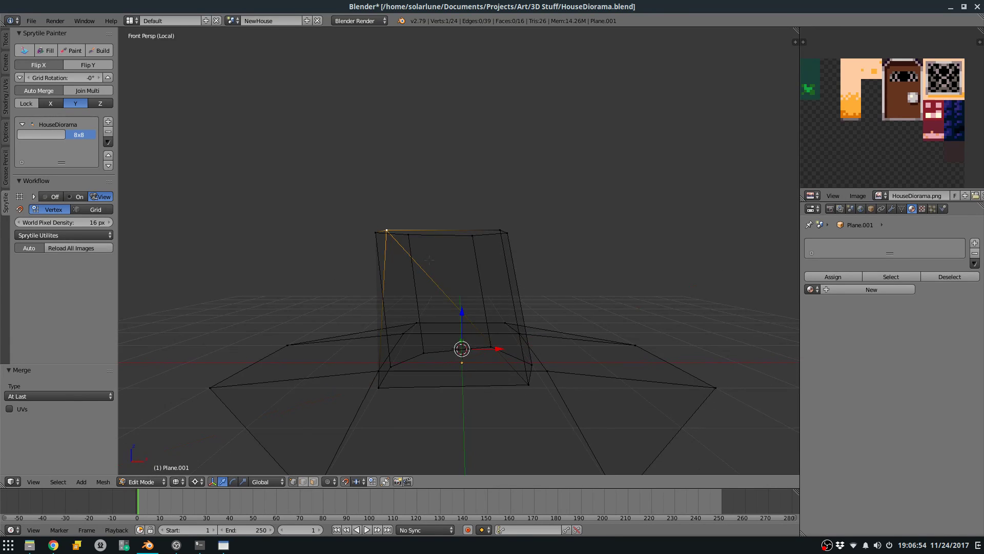
key(a)
key(b)
drag(339, 198, 605, 259)
key(g)
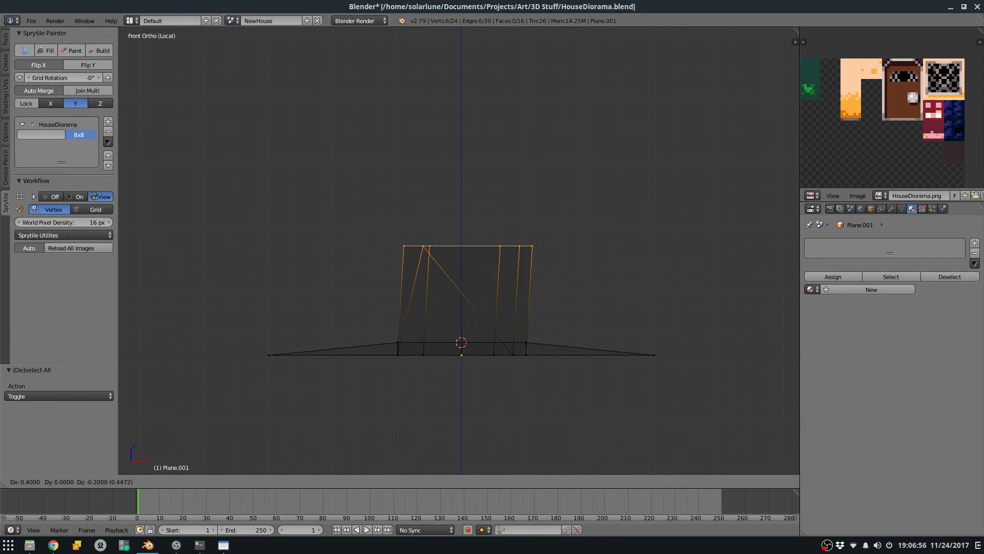
click(473, 259)
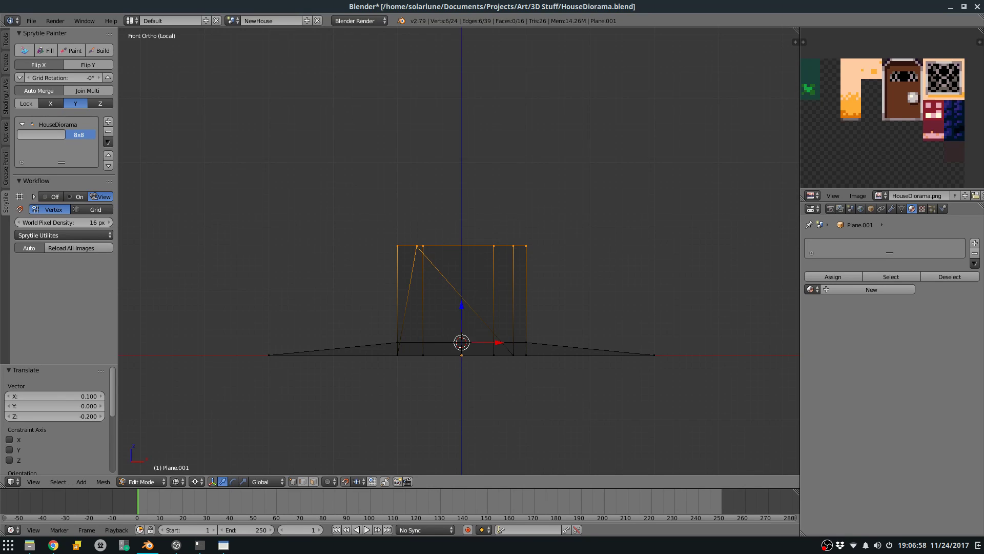
Move the front-right, right and back-right rim vertices inward to taper the house walls.
key(a)
scroll(438, 255, up, 1)
middle_drag(436, 260, 497, 292)
key(g)
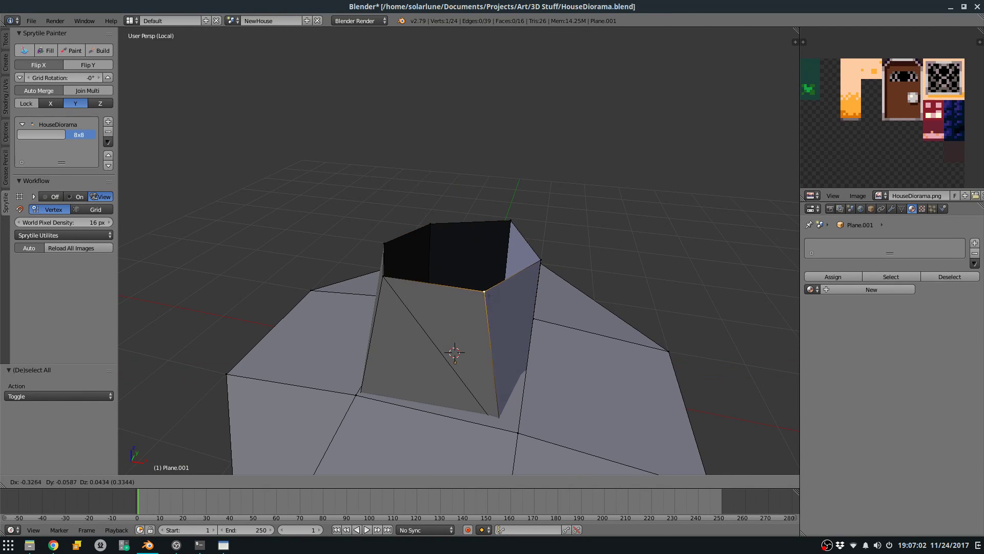
click(473, 293)
right_click(532, 263)
key(g)
click(494, 268)
right_click(511, 219)
key(g)
click(496, 240)
Pull the remaining back and left rim vertices inward to narrow the top opening.
right_click(433, 218)
key(g)
click(451, 236)
right_click(384, 243)
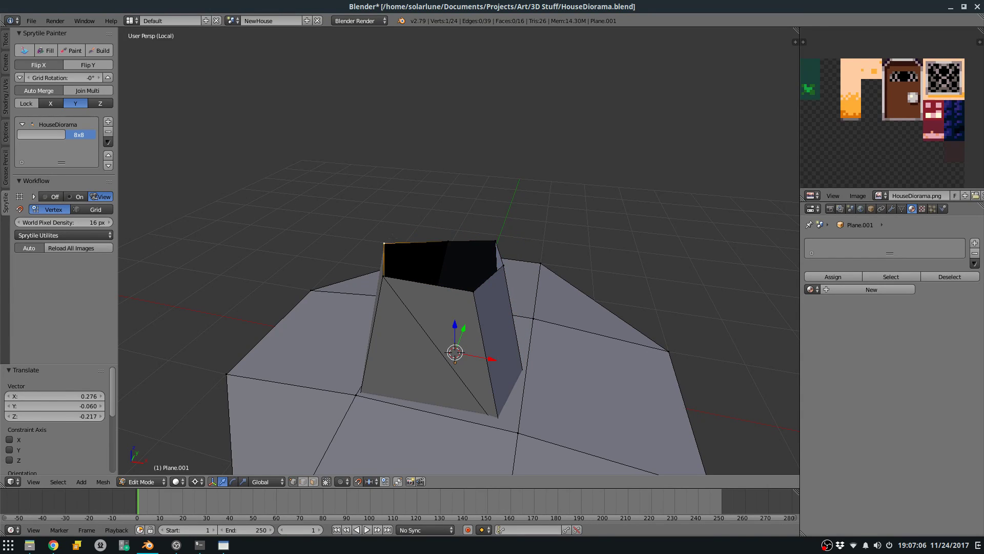
key(g)
click(411, 248)
right_click(384, 285)
key(g)
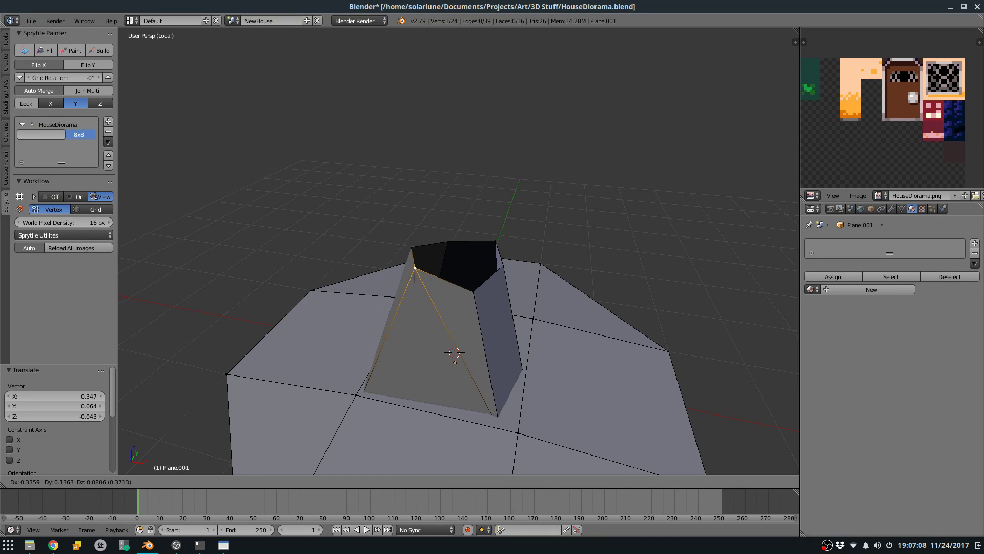
click(415, 283)
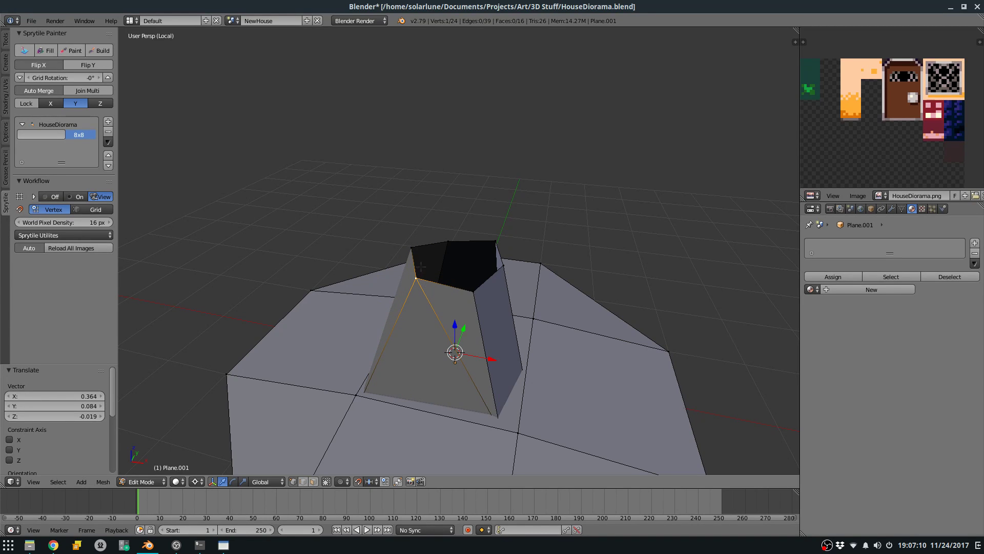
Try to fill a face between the left rim vertices across the top opening.
middle_drag(420, 267, 379, 260)
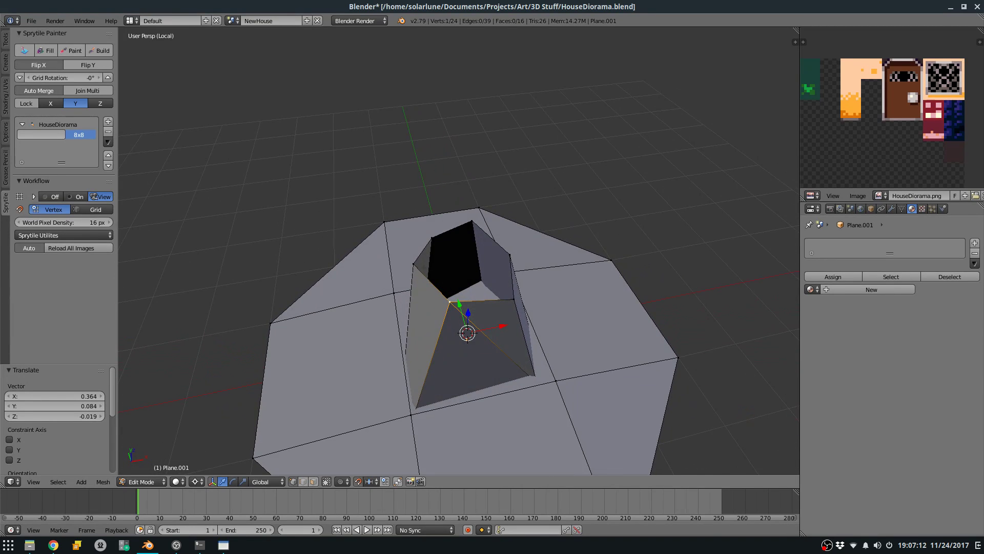
shift+right_click(433, 240)
key(f)
middle_drag(437, 274, 436, 236)
right_click(436, 237)
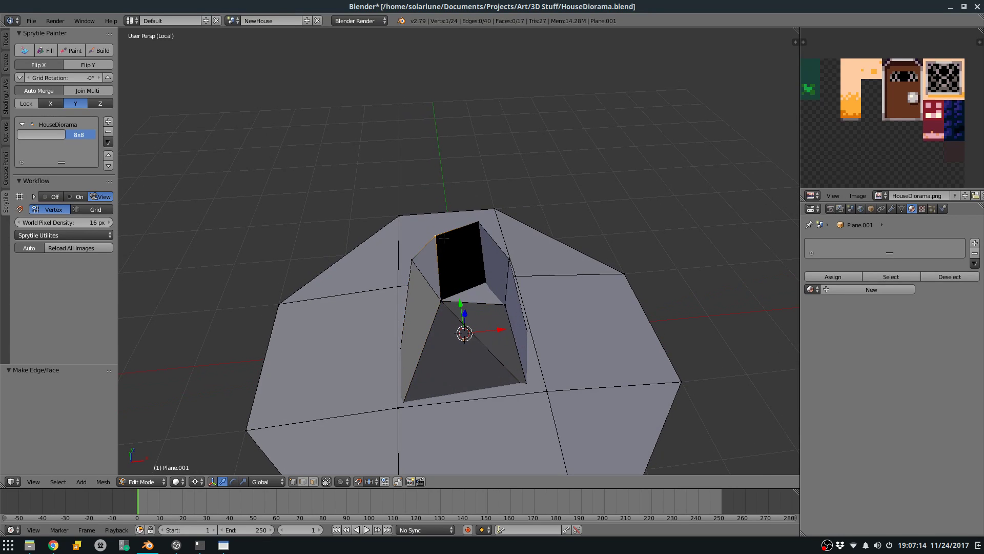
scroll(437, 263, up, 2)
key(ctrl+z)
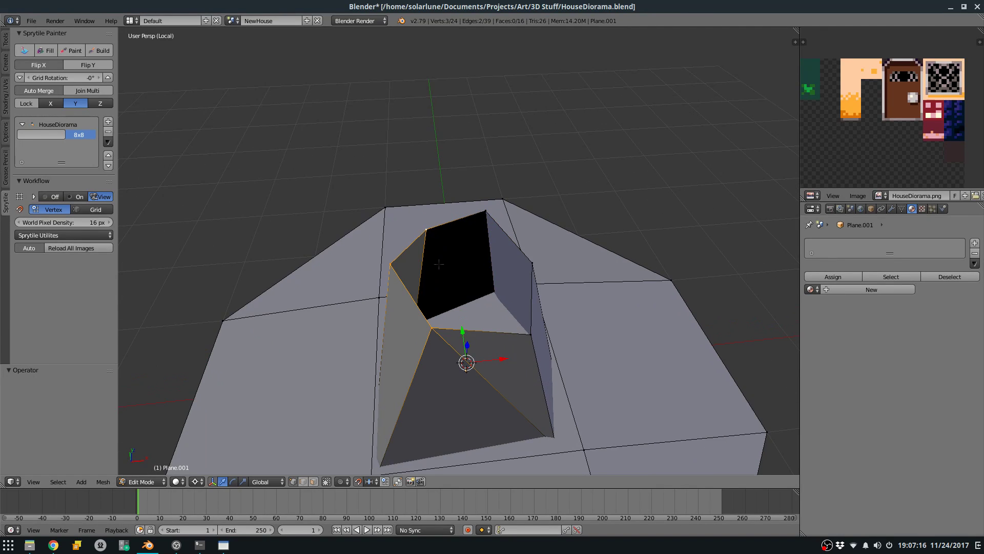
In top view, extrude the left rim vertex to a new vertex at the centre of the opening.
right_click(395, 262)
key(KP_1)
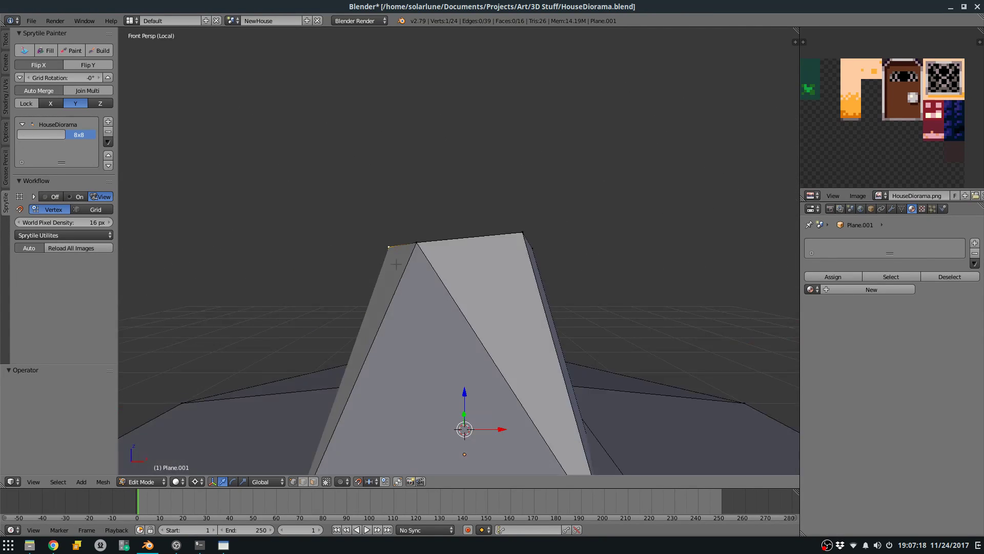
key(KP_7)
key(z)
ctrl+click(466, 269)
key(KP_1)
middle_drag(405, 232, 446, 266)
key(z)
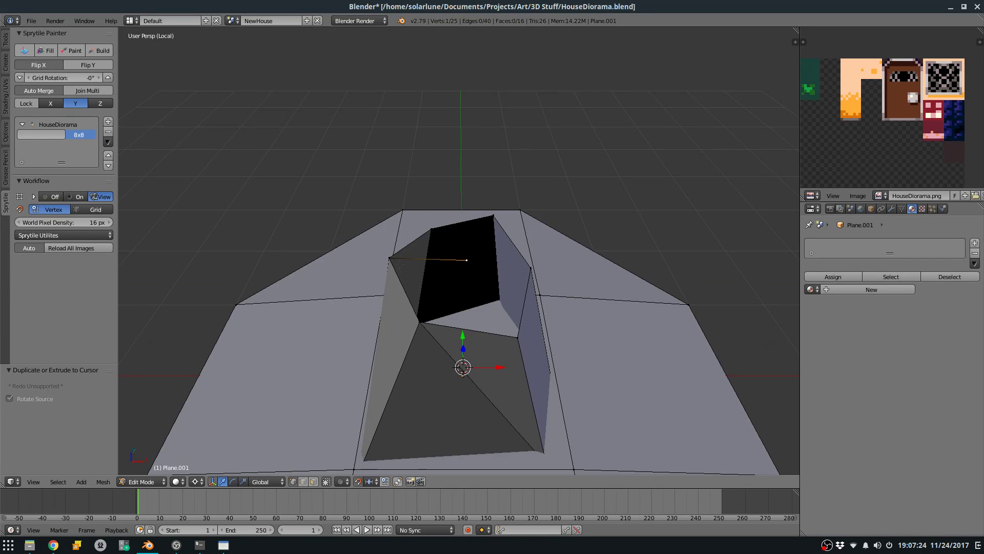
Fill the left, front and right triangles between the rim and the centre vertex.
shift+right_click(420, 320)
key(f)
right_click(465, 261)
shift+right_click(420, 321)
shift+right_click(517, 336)
key(f)
right_click(466, 261)
key(f)
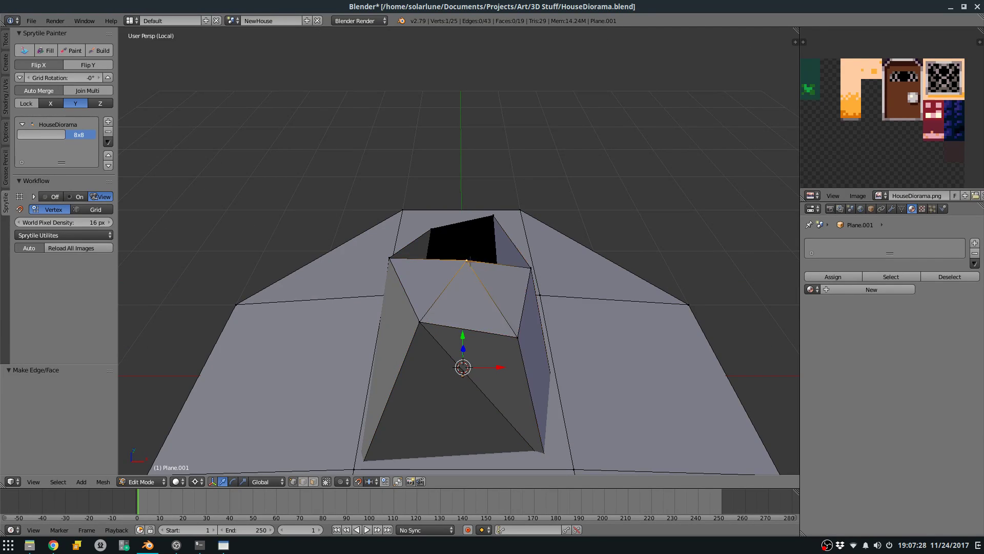
Fill the remaining back triangles around the centre vertex to close the top opening.
shift+right_click(535, 264)
right_click(526, 269)
shift+right_click(492, 217)
shift+right_click(467, 257)
key(f)
right_click(466, 253)
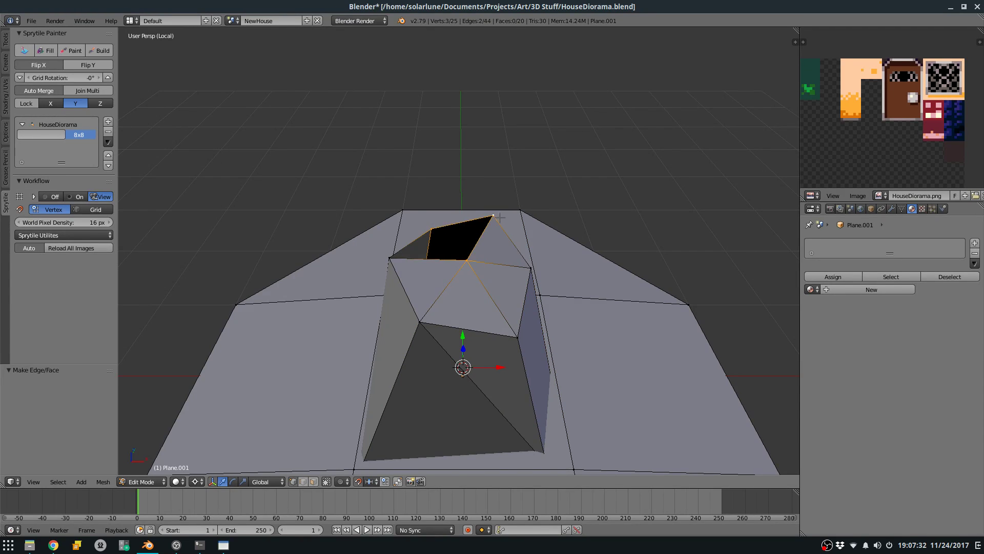
key(f)
right_click(437, 220)
shift+right_click(463, 255)
key(f)
Select the whole top cap in wireframe front view and move it down.
mouse_move(463, 255)
middle_down()
mouse_move(540, 257)
mouse_move(420, 229)
middle_up()
key(a)
key(z)
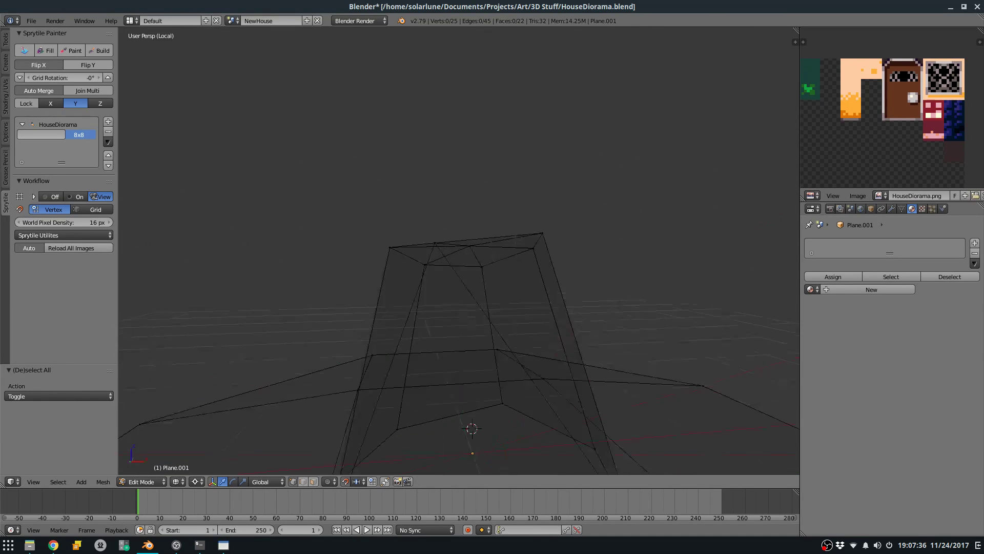
key(KP_1)
key(a)
key(a)
key(b)
drag(354, 203, 611, 327)
key(g)
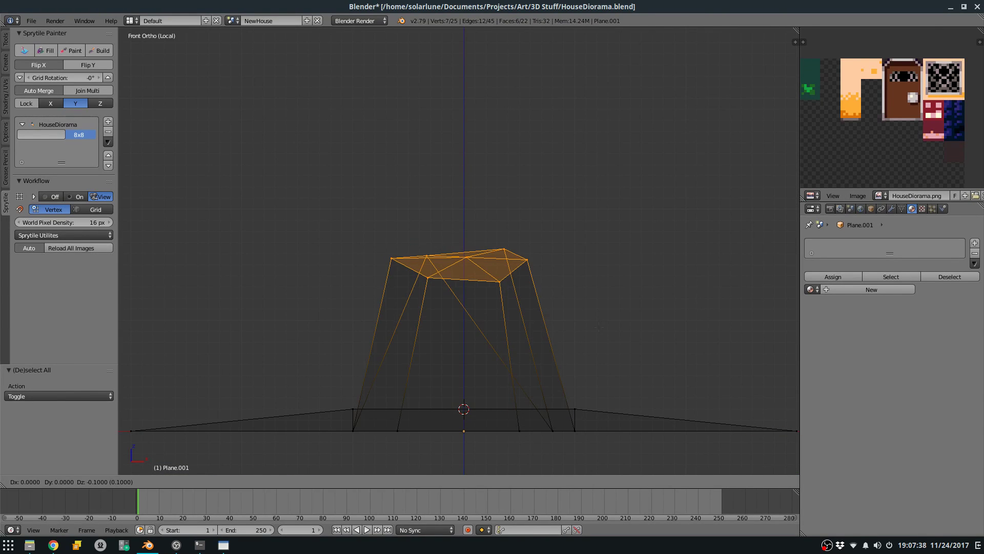
click(617, 360)
Scale the top cap down and raise it above the walls.
key(s)
click(512, 338)
key(g)
click(520, 281)
key(g)
click(532, 271)
Add a horizontal loop cut around the walls and raise and widen it into a shoulder below the cap.
key(ctrl+r)
click(569, 337)
click(569, 337)
key(a)
key(b)
drag(361, 321, 597, 385)
key(g)
click(603, 344)
key(s)
click(738, 345)
Select the top cap in front view and move it up 0.2 in Z.
key(a)
key(b)
drag(504, 266, 357, 165)
key(g)
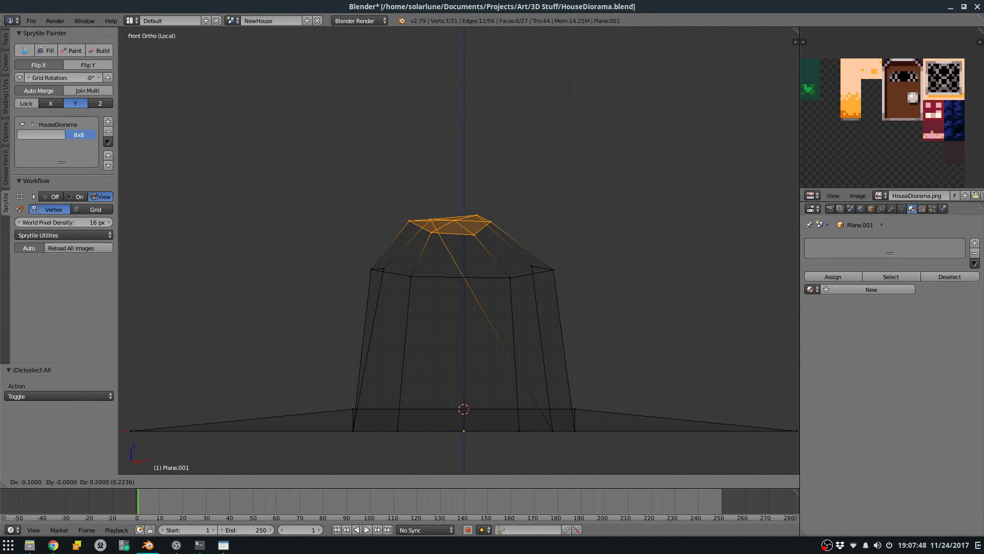
click(344, 139)
key(KP_5)
key(z)
mouse_move(459, 200)
middle_down()
mouse_move(382, 208)
mouse_move(454, 225)
mouse_move(249, 367)
middle_up()
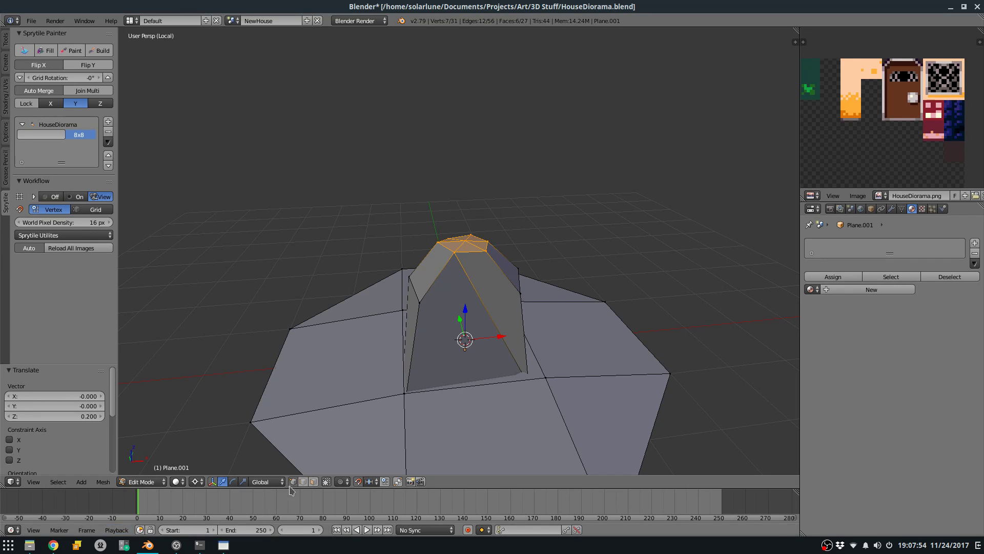
Delete the two irregular faces on the front of the house.
right_click(472, 313)
key(x)
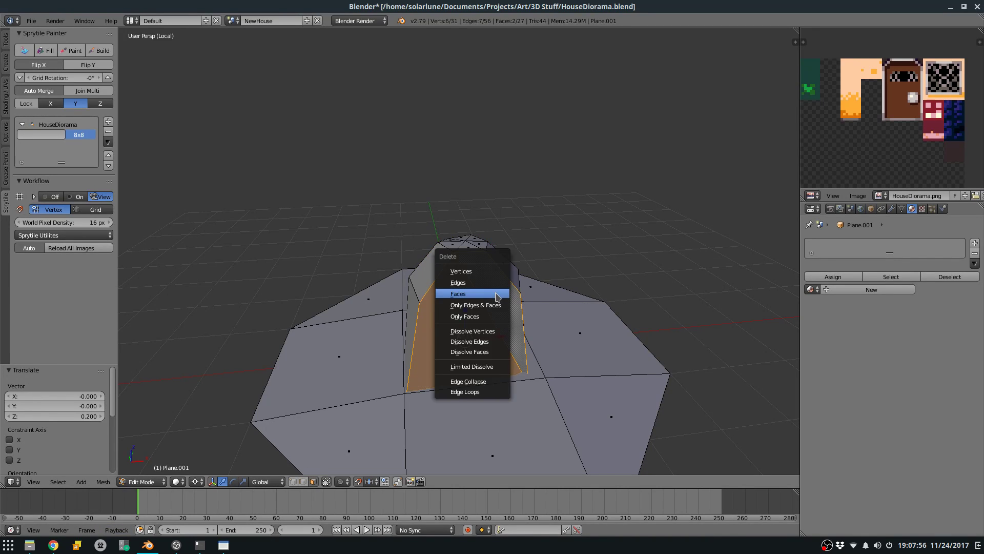
click(474, 292)
scroll(417, 296, up, 1)
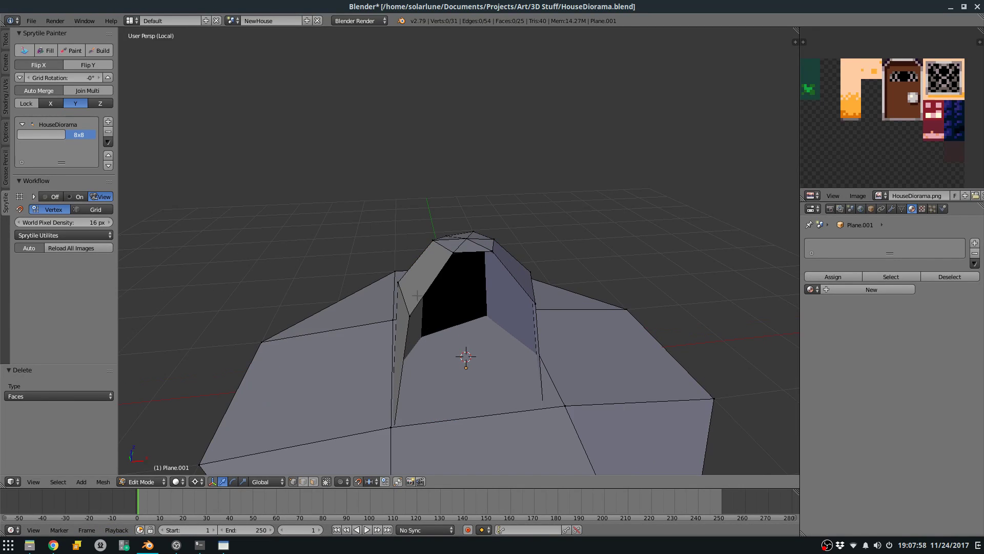
Extrude a vertex from the front-left shoulder corner into the opening and fill the upper front faces.
ctrl+click(474, 324)
mouse_move(474, 323)
middle_down()
mouse_move(497, 385)
mouse_move(482, 341)
middle_up()
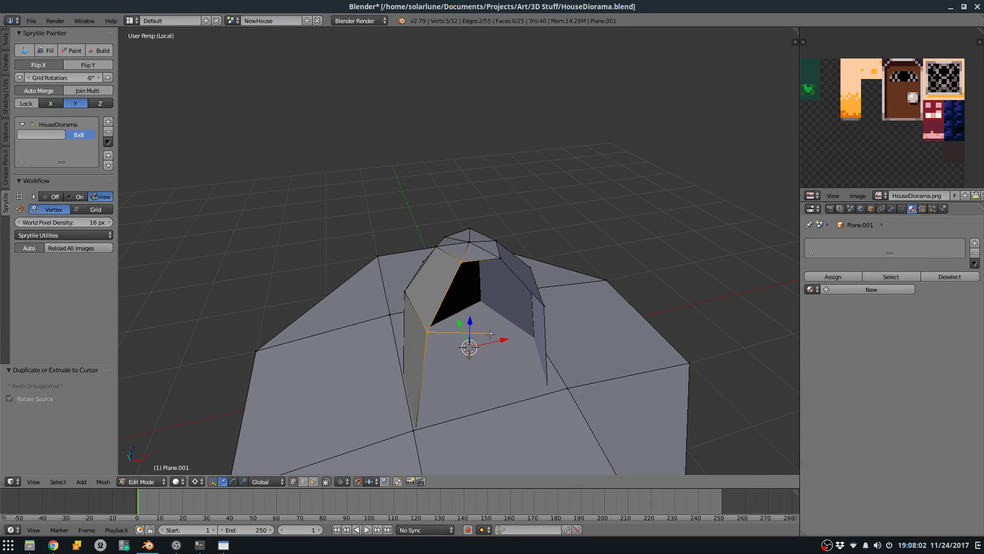
key(f)
middle_drag(504, 301, 477, 304)
key(f)
right_click(492, 265)
key(f)
Extrude the middle shoulder vertex down towards the base and fill the two lower front wall faces.
right_click(474, 337)
key(z)
ctrl+click(478, 425)
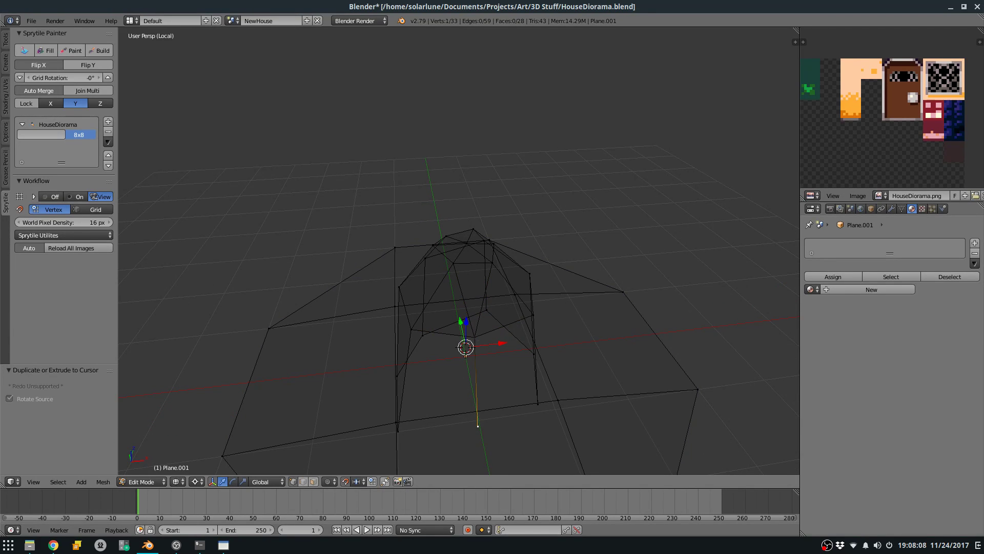
key(ctrl+z)
right_click(410, 331)
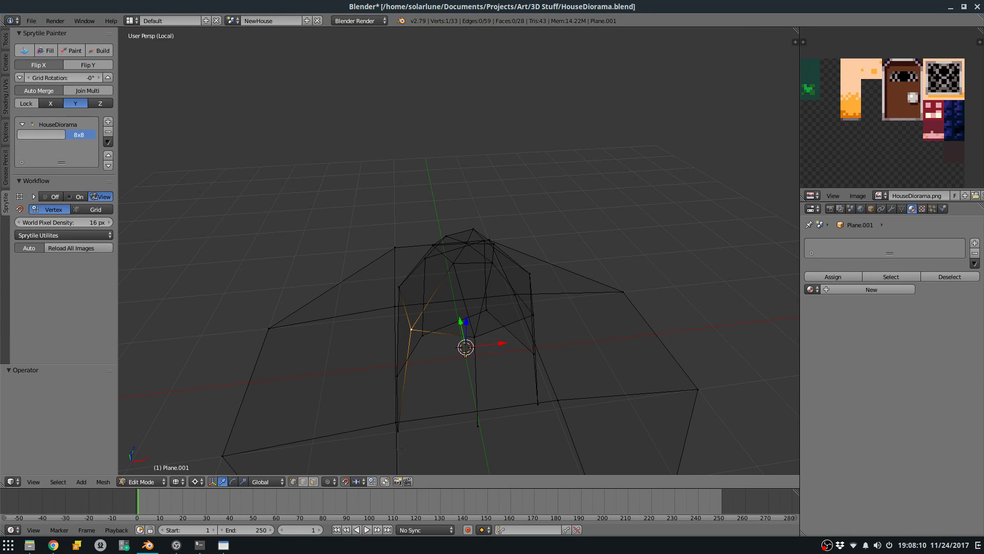
key(f)
right_click(475, 336)
shift+right_click(535, 314)
key(f)
mouse_move(534, 316)
middle_down()
mouse_move(417, 363)
mouse_move(382, 325)
middle_up()
key(z)
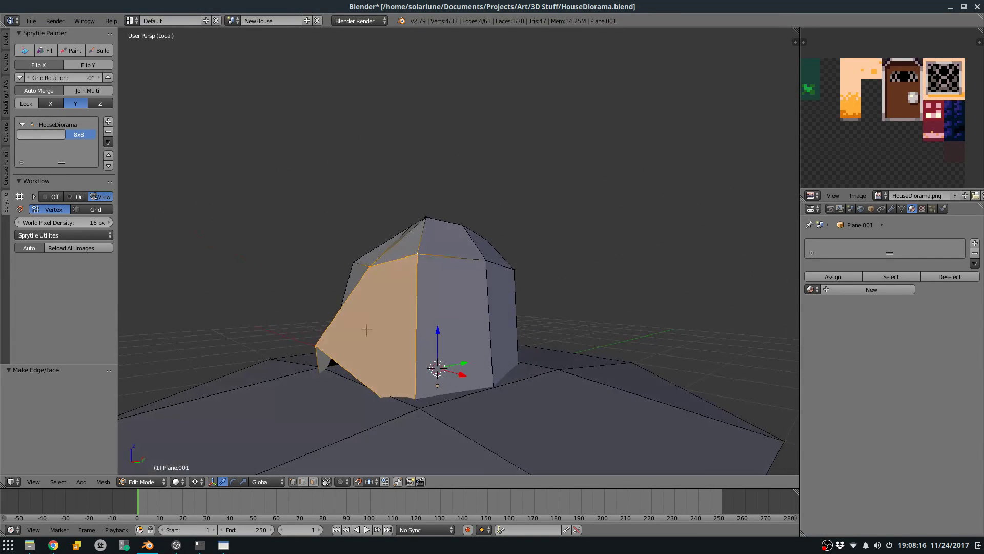
Move the front wall's new bottom vertex down to the base in line with the other corners.
right_click(317, 338)
key(g)
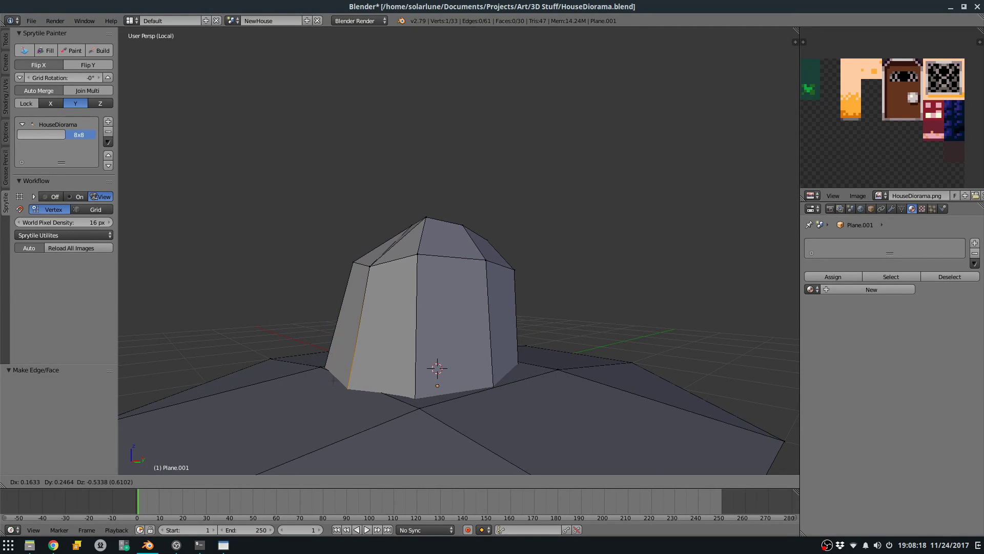
click(333, 381)
key(Tab)
middle_drag(508, 349, 549, 367)
key(Tab)
Nudge the front wall's shoulder vertex from two viewing angles to even out the outline.
right_click(414, 314)
key(g)
click(415, 308)
middle_drag(415, 308, 534, 308)
key(g)
click(504, 339)
key(g)
click(538, 308)
Reposition the front wall's corner vertex in wireframe.
right_click(538, 307)
key(z)
shift+right_click(544, 422)
right_click(547, 435)
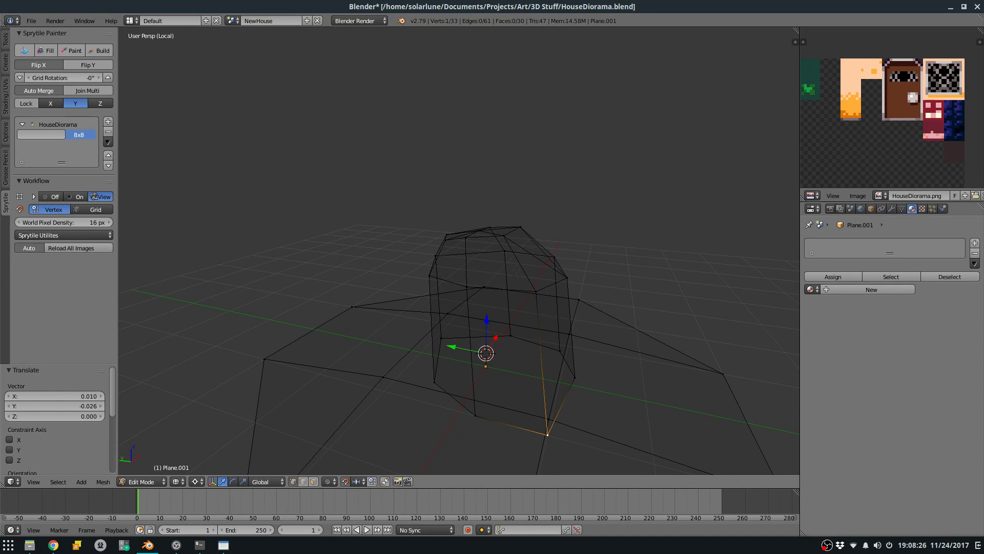
right_click(536, 292)
key(g)
click(568, 415)
right_click(451, 314)
Examine the house shape in object mode from another side and in different shading modes.
key(Tab)
key(z)
mouse_move(571, 322)
middle_down()
mouse_move(368, 319)
mouse_move(480, 317)
middle_up()
key(alt+z)
key(z)
key(z)
scroll(475, 316, down, 1)
scroll(480, 317, down, 1)
key(Tab)
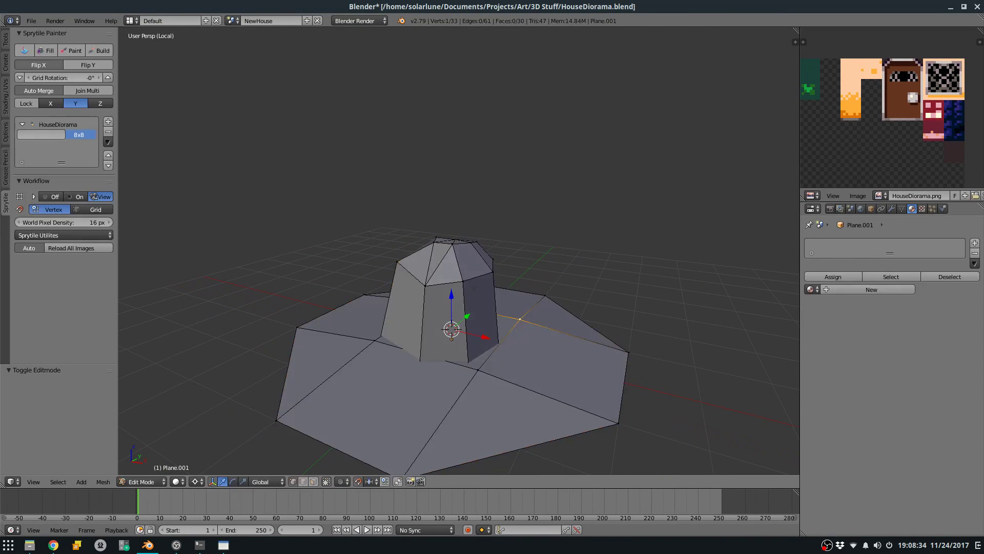
Select the sloped roof face on the front-right side and snap the 3D cursor to it.
key(a)
scroll(475, 293, up, 2)
key(a)
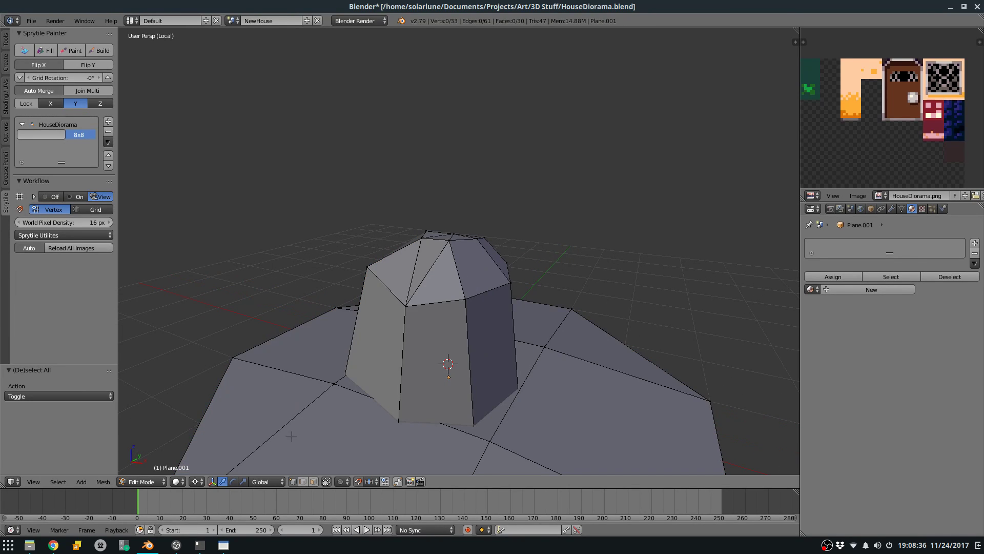
right_click(496, 271)
key(shift+s)
click(495, 272)
Add a cylinder at the 3D cursor and set its vertices to 4.
key(space)
text(ad)
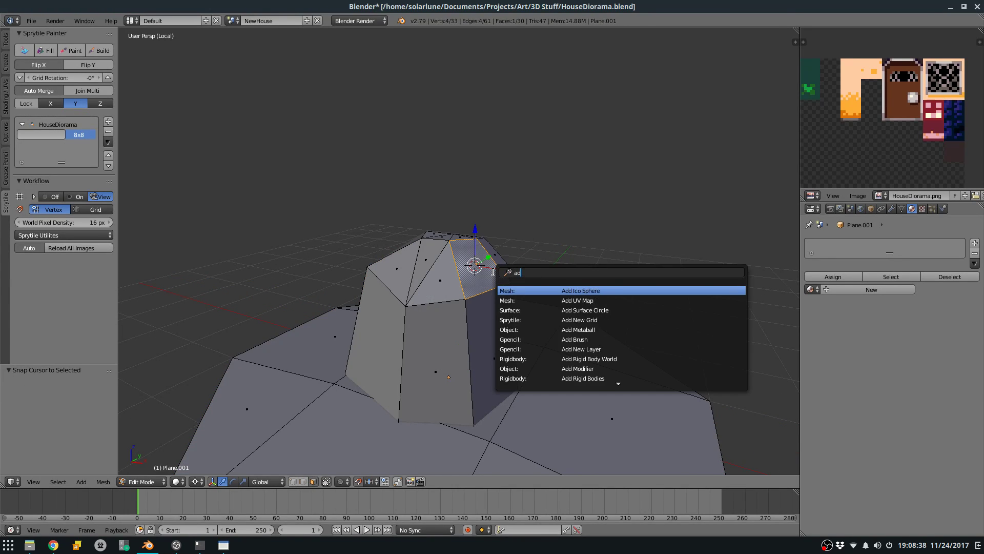
text(d cylndinder)
key(Return)
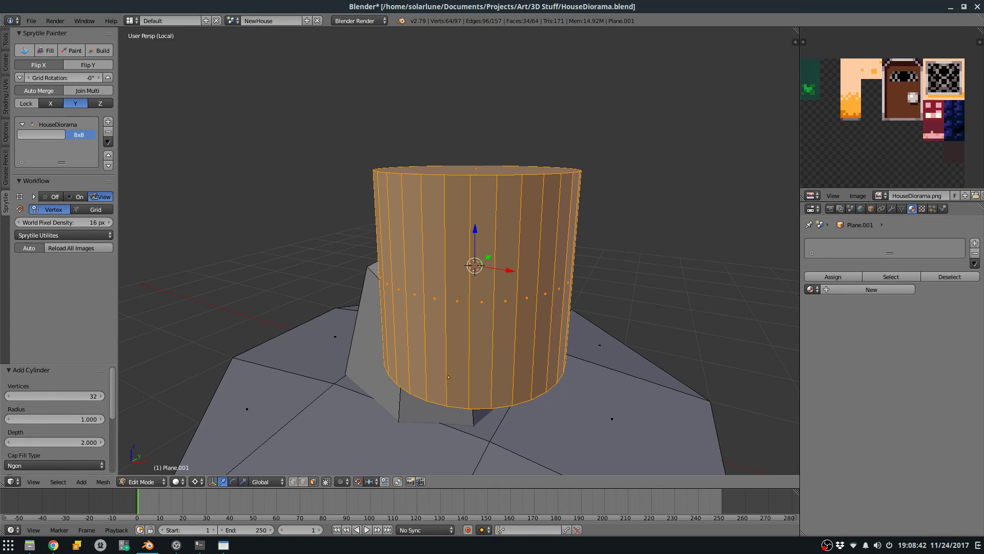
click(45, 396)
text(4)
key(Return)
Scale the four-sided cylinder down by repeated factors of 0.5 and check it in front view.
middle_drag(533, 267, 560, 355)
text(s.5)
key(Return)
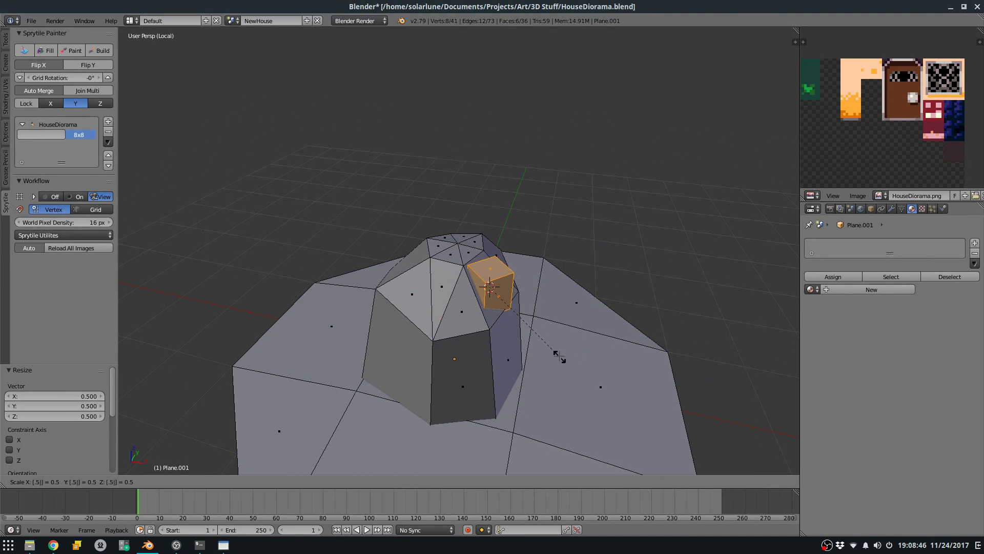
key(KP_1)
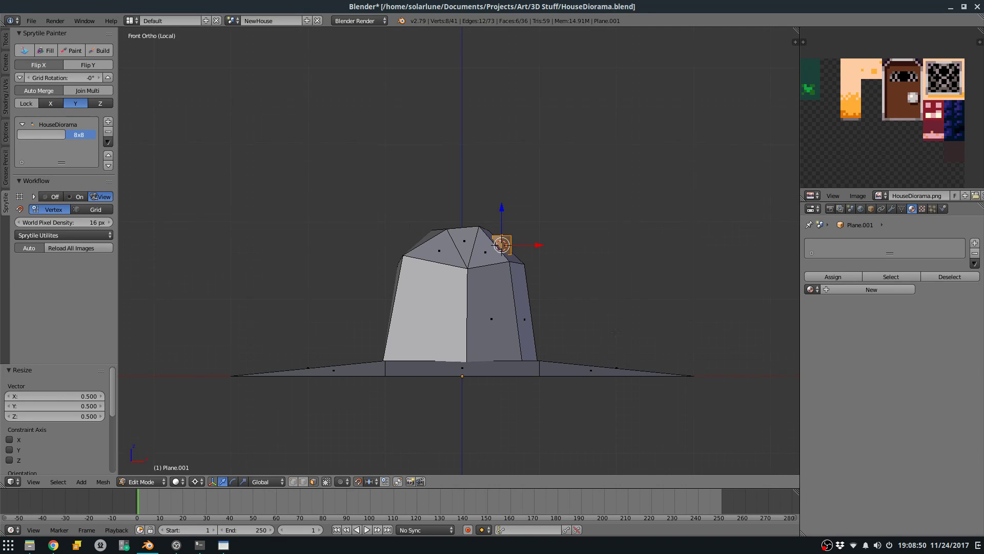
Scale the four-sided cylinder by 1.5 and rotate it 30° in the front view.
key(z)
scroll(616, 321, up, 3)
key(s)
key(Escape)
text(s1.5)
key(Return)
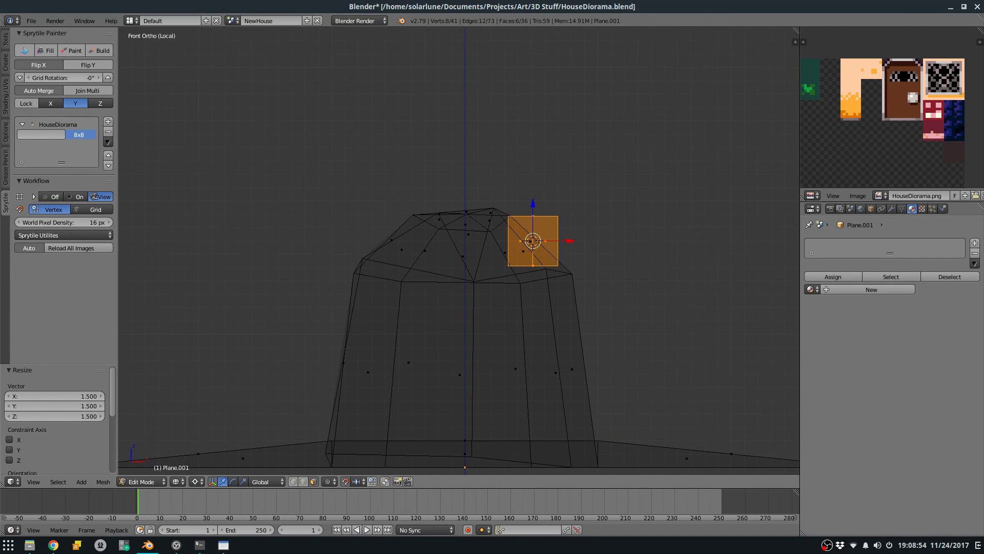
key(r)
click(607, 270)
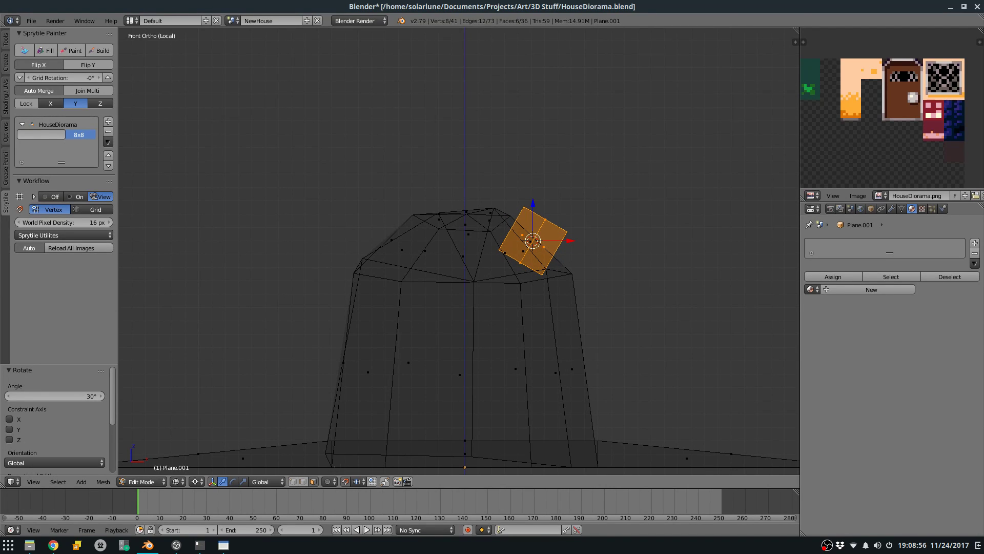
Extrude the box's upper end face 0.3, rotate it about -20°, and move it 0.058 in X and -0.108 in Z.
key(e)
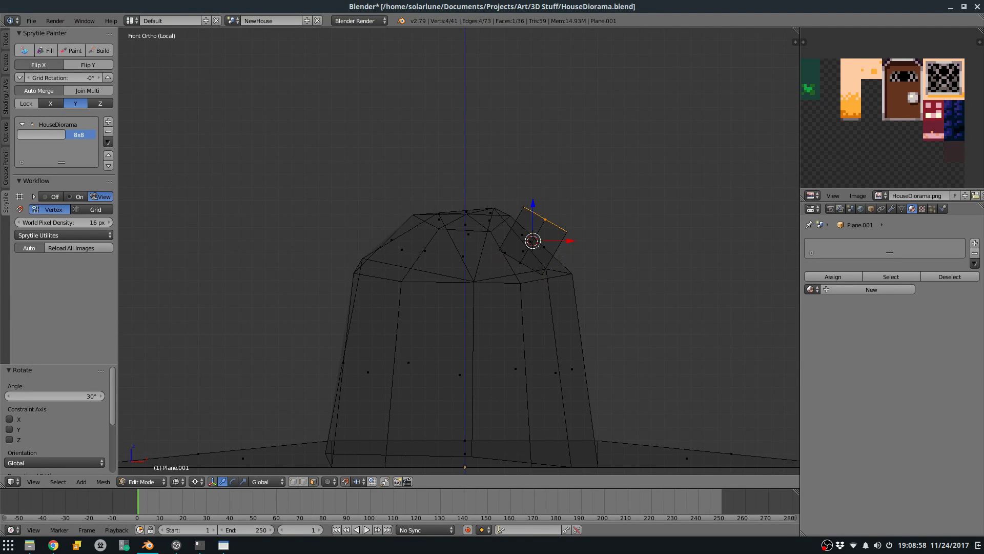
click(604, 221)
key(r)
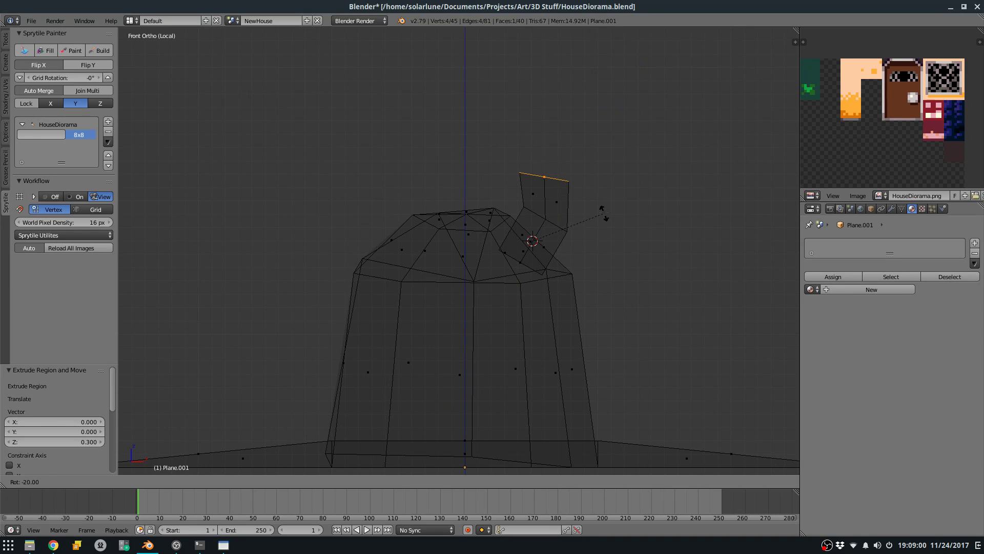
click(606, 216)
key(g)
click(615, 231)
Extrude a second chimney segment from the upper end, rotating its end face 22.8° and moving it outward.
key(e)
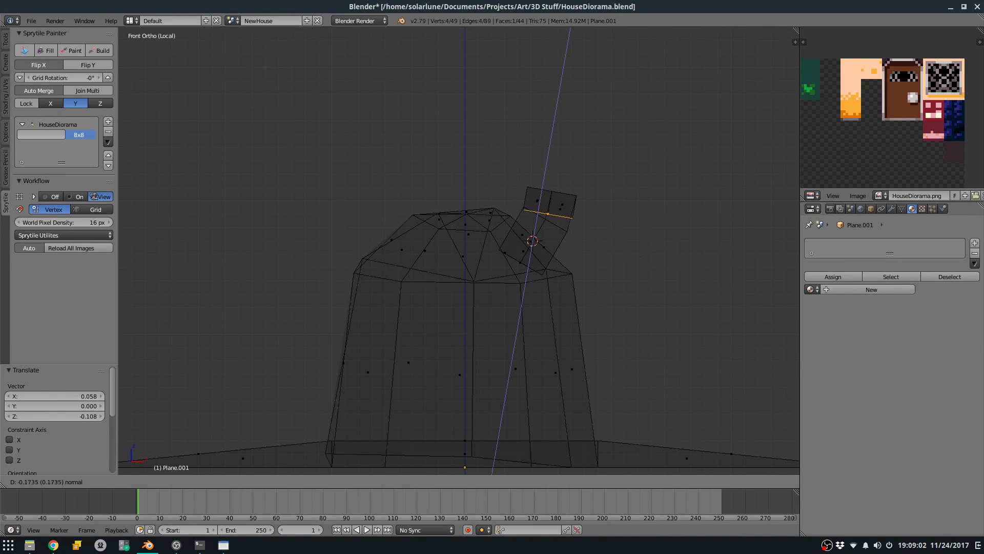
right_click(641, 236)
key(r)
click(650, 258)
key(g)
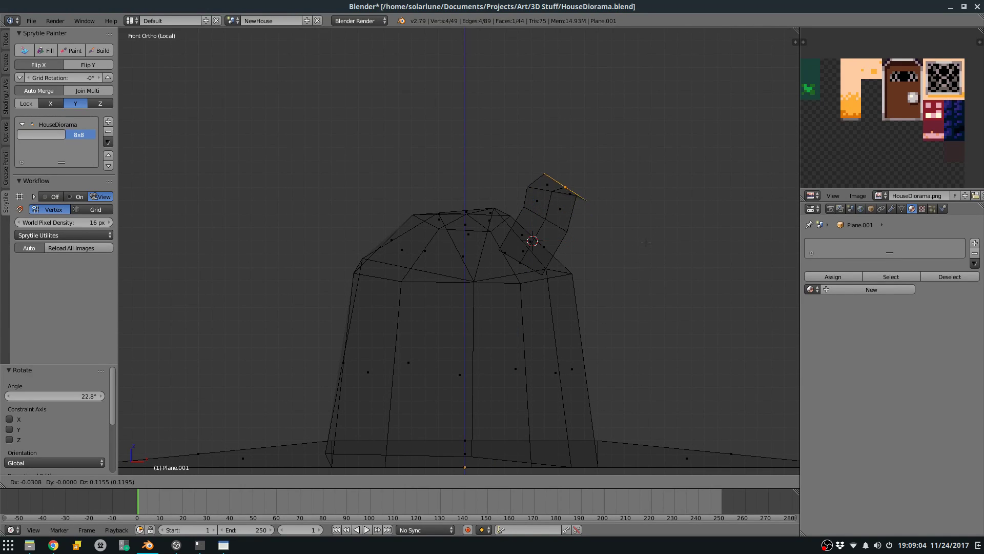
click(644, 228)
Shrink the end face of the second chimney segment and reposition it so the chimney narrows.
key(s)
click(624, 237)
key(g)
click(630, 219)
key(s)
click(613, 219)
key(g)
click(622, 256)
Extrude the narrowed end face 0.313 as the chimney's last segment and delete the face that closes it.
key(e)
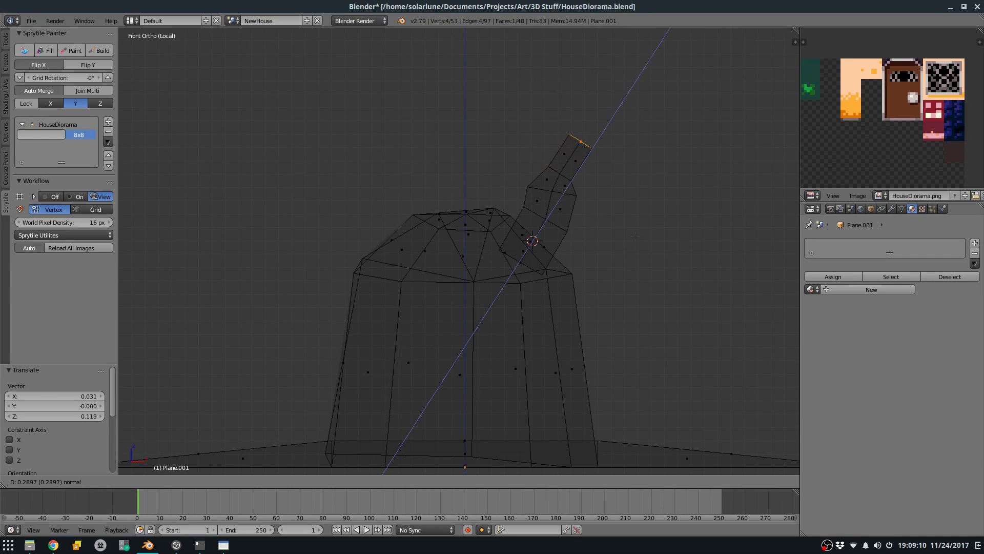
click(636, 233)
key(x)
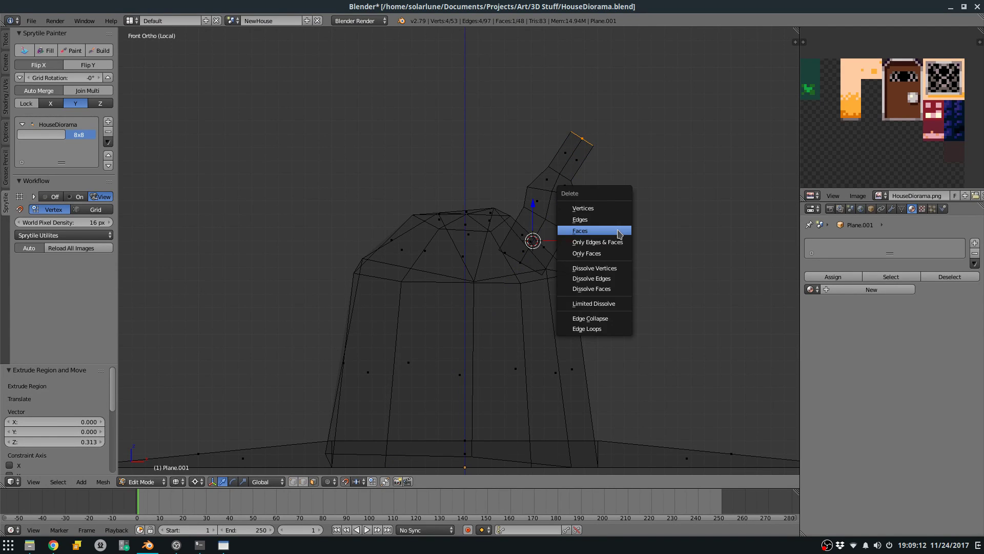
click(620, 234)
Examine the bent chimney on the house in perspective and in different shading modes.
key(Tab)
key(alt+z)
mouse_move(620, 233)
middle_down()
mouse_move(584, 266)
mouse_move(539, 277)
mouse_move(613, 272)
mouse_move(591, 303)
mouse_move(605, 246)
middle_up()
key(KP_5)
scroll(589, 255, down, 2)
key(z)
key(z)
scroll(591, 303, down, 3)
Select all wall and roof faces of the house body and snap the 3D cursor to them.
key(Tab)
scroll(523, 298, up, 3)
right_click(523, 298)
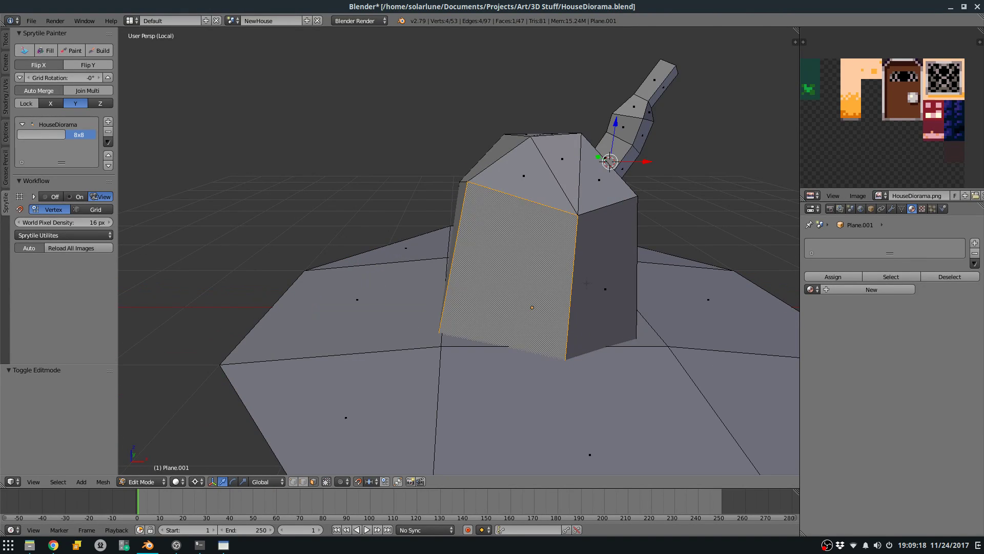
scroll(523, 297, down, 4)
middle_drag(523, 297, 558, 278)
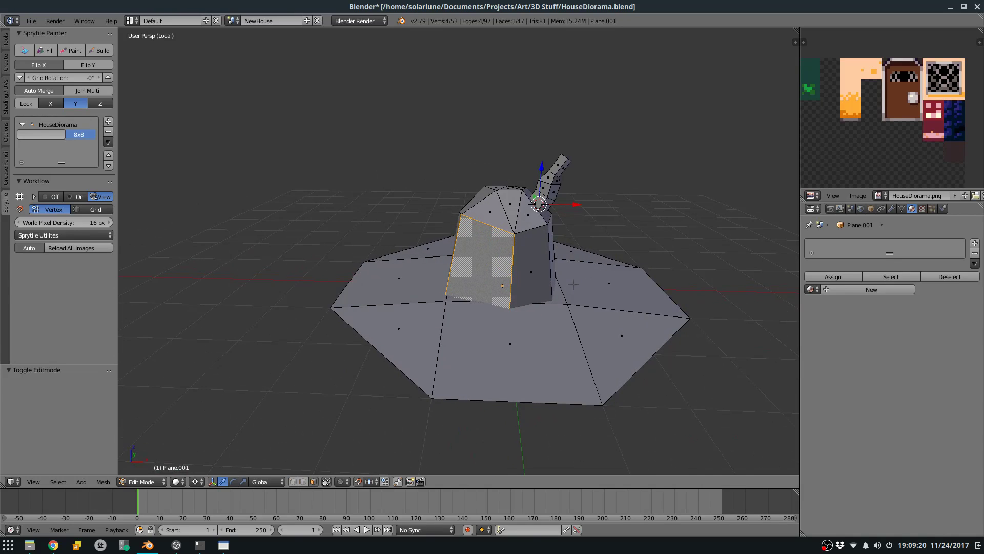
ctrl+right_click(558, 277)
key(ctrl+KP_Add)
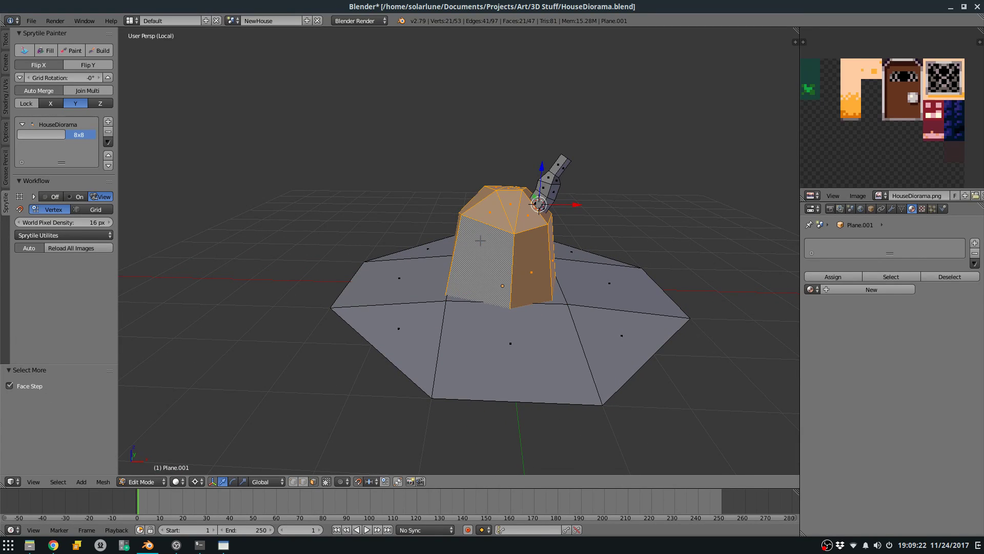
key(shift+s)
click(480, 243)
Enlarge the selected house walls and roof along X, and scale them by 1.25 along Y.
text(s)
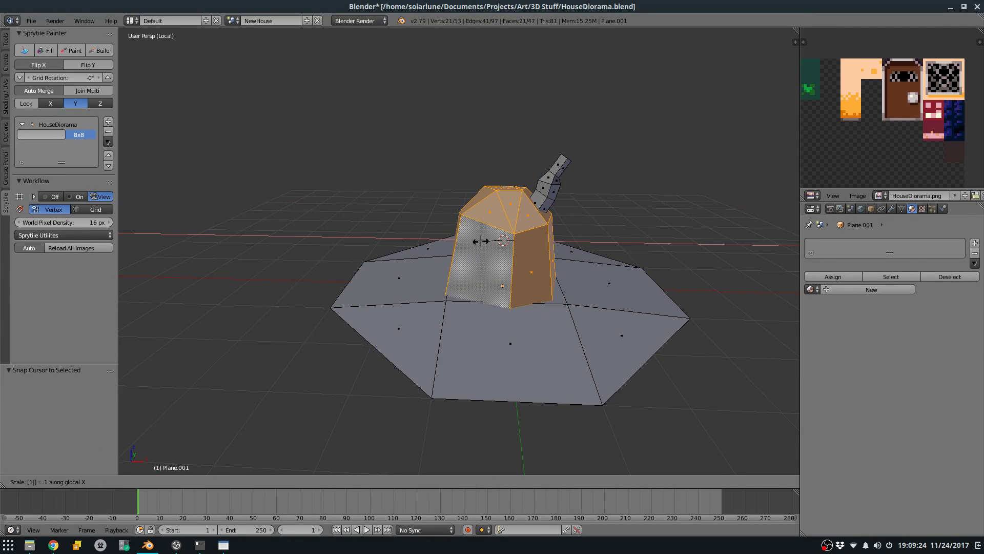
text(x1.2)
key(Return)
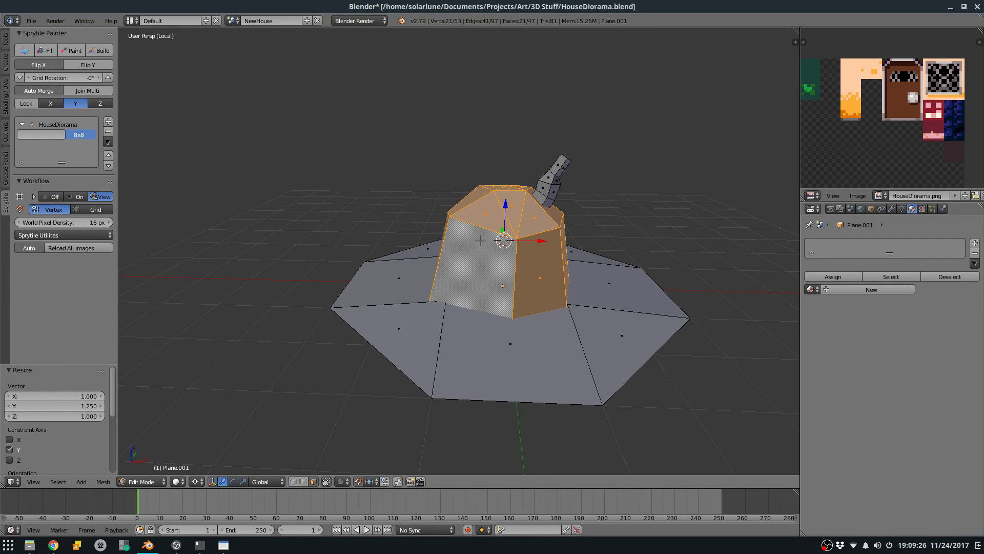
Select the two front wall faces of the house and snap the 3D cursor to them.
key(Tab)
key(KP_1)
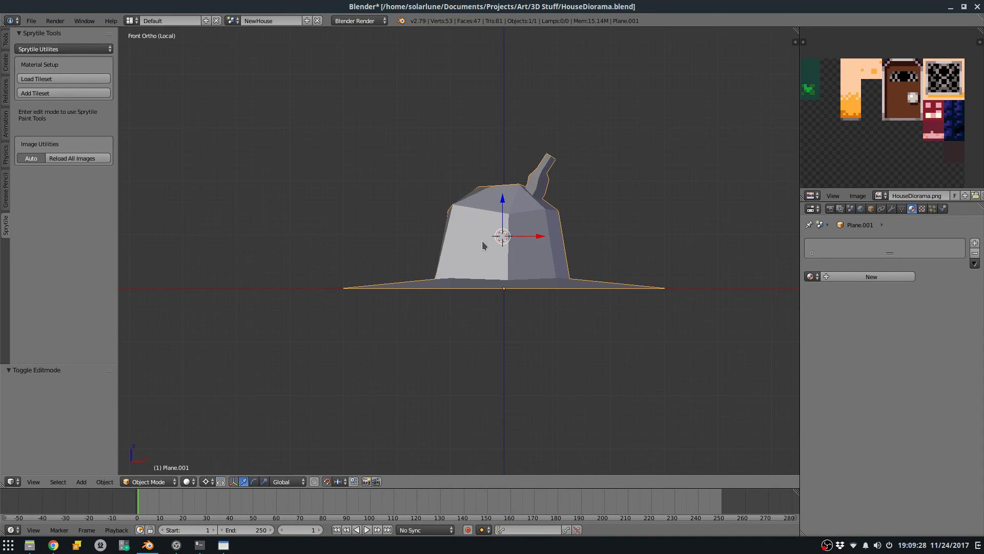
shift+middle_drag(495, 256, 458, 279)
key(Tab)
scroll(463, 279, up, 3)
right_click(464, 283)
key(z)
shift+right_click(506, 296)
key(z)
key(shift+s)
click(468, 298)
Add a cube at the 3D cursor on the front wall and scale it by 0.25.
key(space)
text(add)
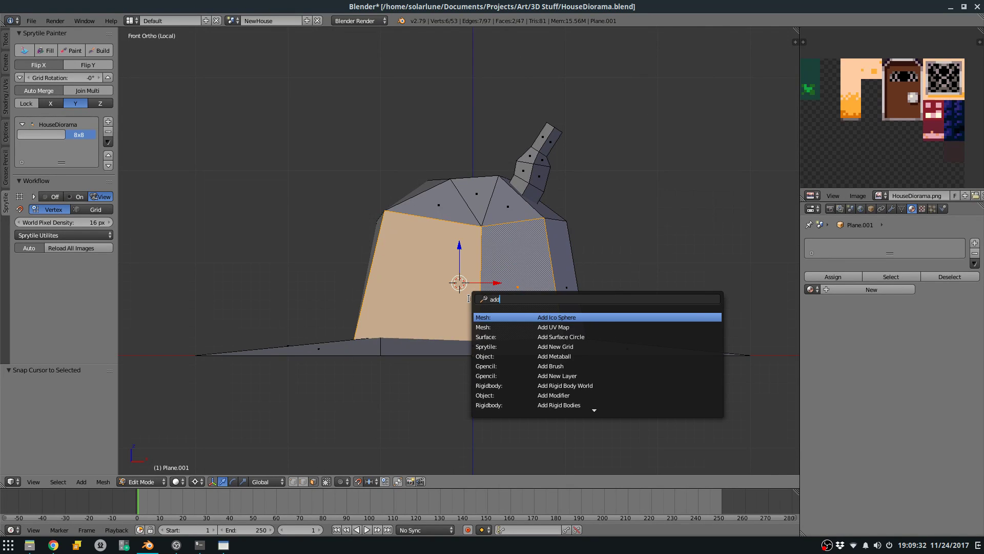
text( cube)
key(Return)
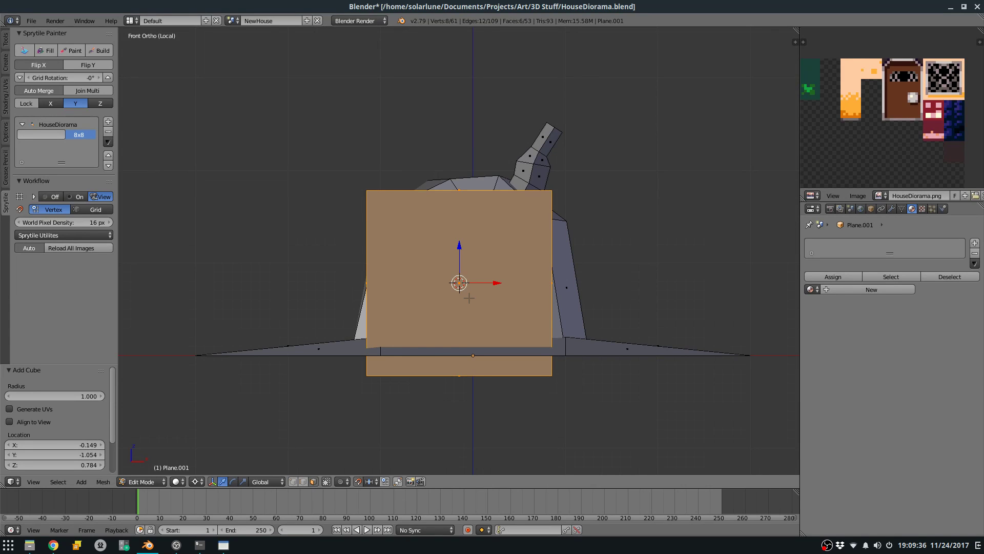
text(s.)
key(Escape)
text(s.25)
key(Return)
key(g)
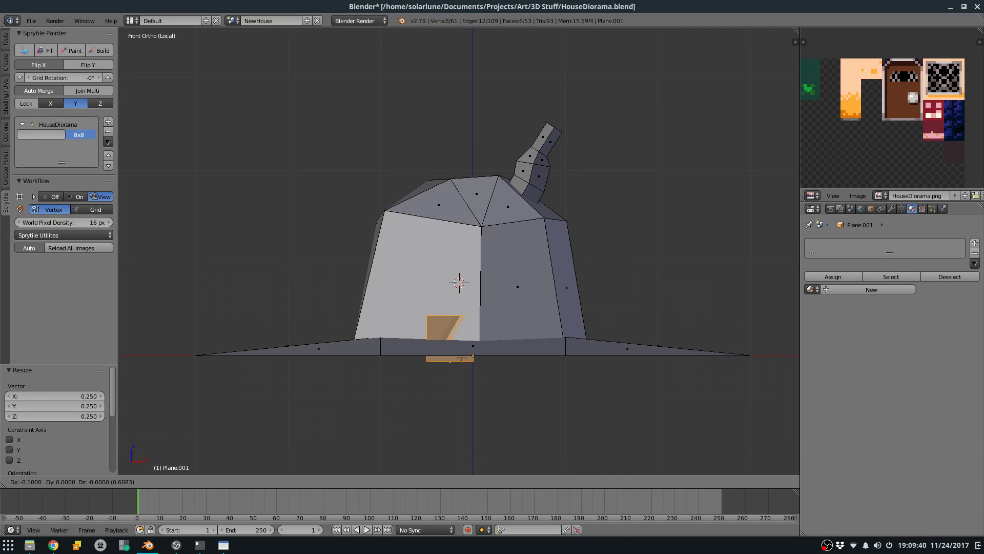
click(470, 356)
key(ctrl+z)
Scale the cube by another 0.5 and move it -0.7 along X and -0.7 along Z, to ground level.
text(s.5)
key(Return)
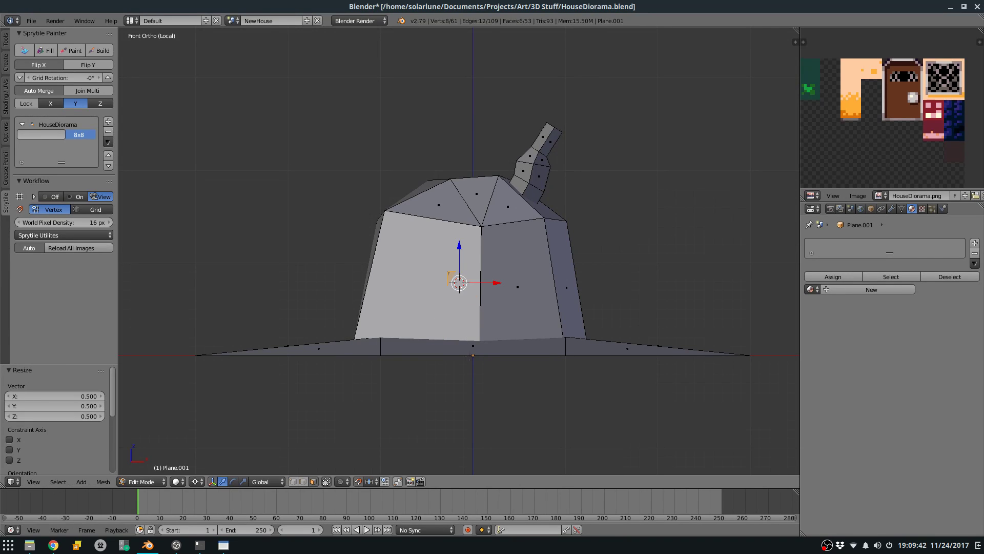
key(z)
key(g)
click(367, 365)
Narrow the small cube along X and snap it to the grid.
key(shift+s)
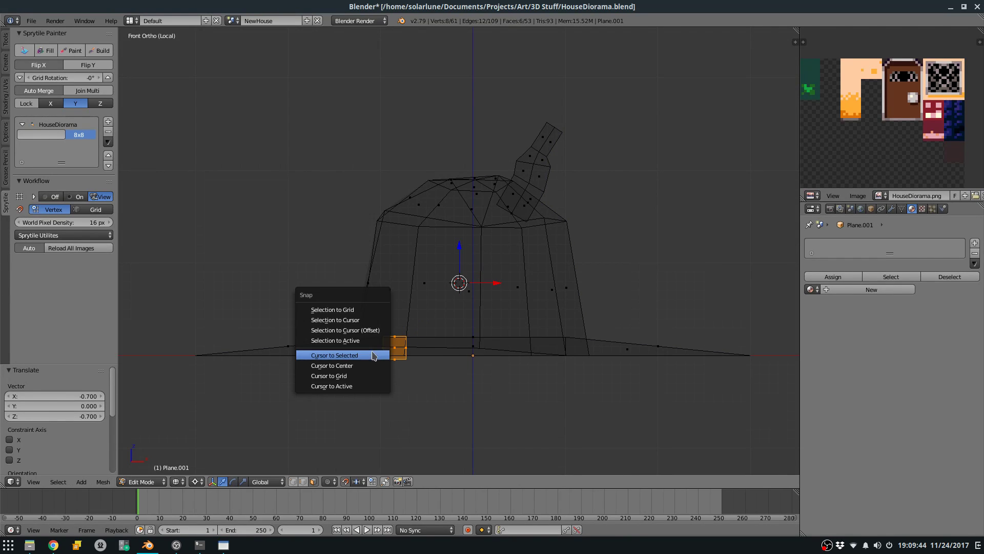
click(328, 315)
text(sx1.5)
key(Escape)
text(sx.)
key(Return)
key(shift+s)
click(395, 342)
Shift the small cube along the front wall and raise its top face 0.8 to form a post.
key(g)
click(438, 338)
key(g)
click(417, 257)
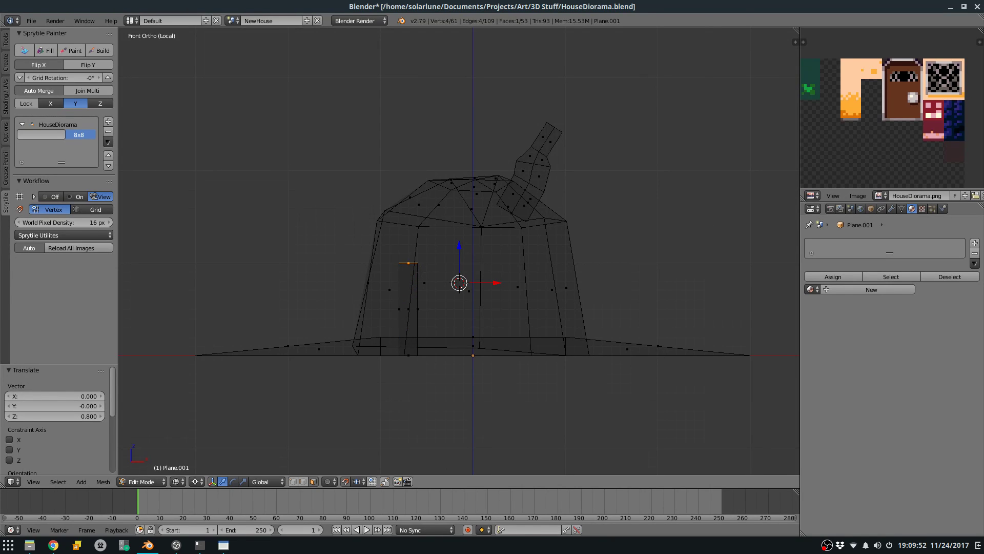
Select the whole post and scale it by 0.5 along both X and Y.
key(ctrl+KP_Add)
key(ctrl+KP_Add)
text(sx.5)
key(Return)
text(sy.5)
key(Return)
Snap the thin post to the grid and move it -0.3 along X.
key(shift+s)
click(392, 272)
key(g)
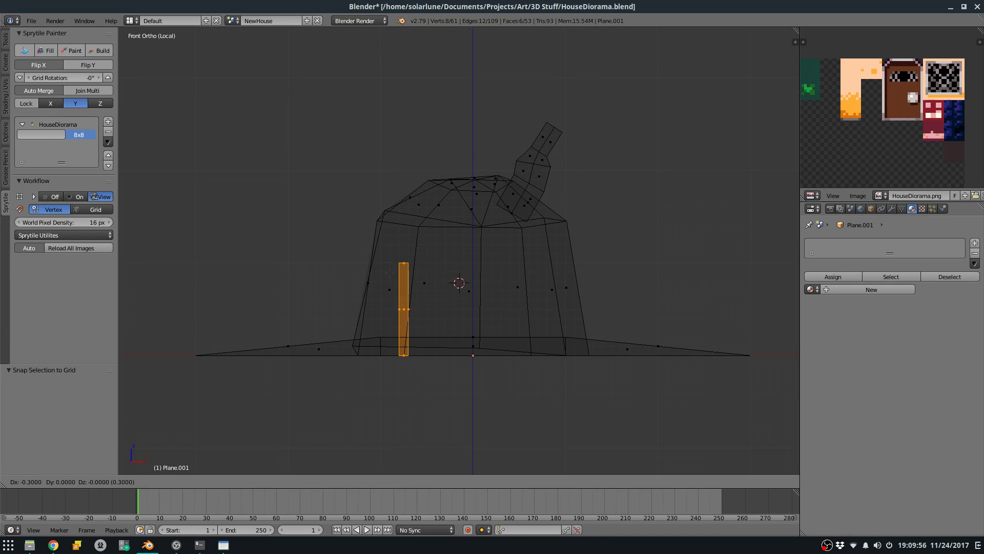
click(389, 273)
Extrude the post's top upward, then its side face across the doorway as a lintel with a 0.1 end block.
right_click(404, 264)
key(e)
click(405, 257)
right_click(414, 260)
key(e)
click(515, 263)
key(e)
click(523, 264)
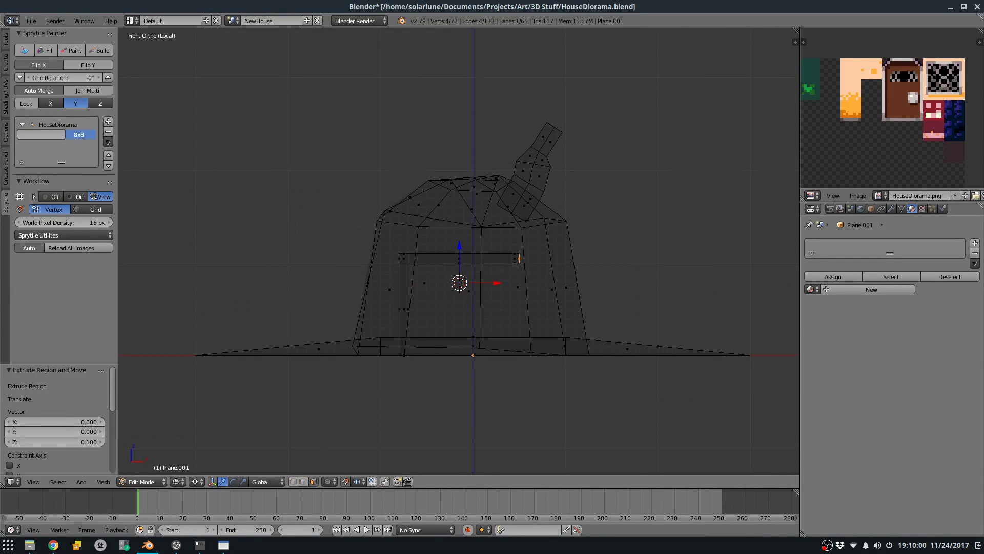
Extrude the underside of the lintel's end block down to the ground as the second door post.
right_click(515, 267)
key(e)
click(513, 364)
Select the entire door frame and move it -0.4 along Y, in front of the house wall.
key(KP_5)
key(ctrl+KP_Add)
key(ctrl+KP_Add)
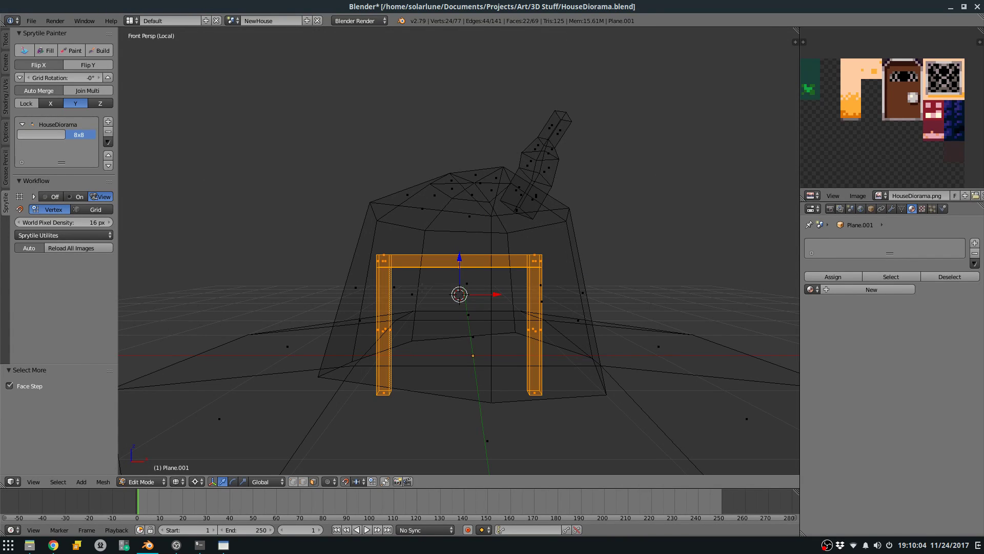
key(KP_3)
key(g)
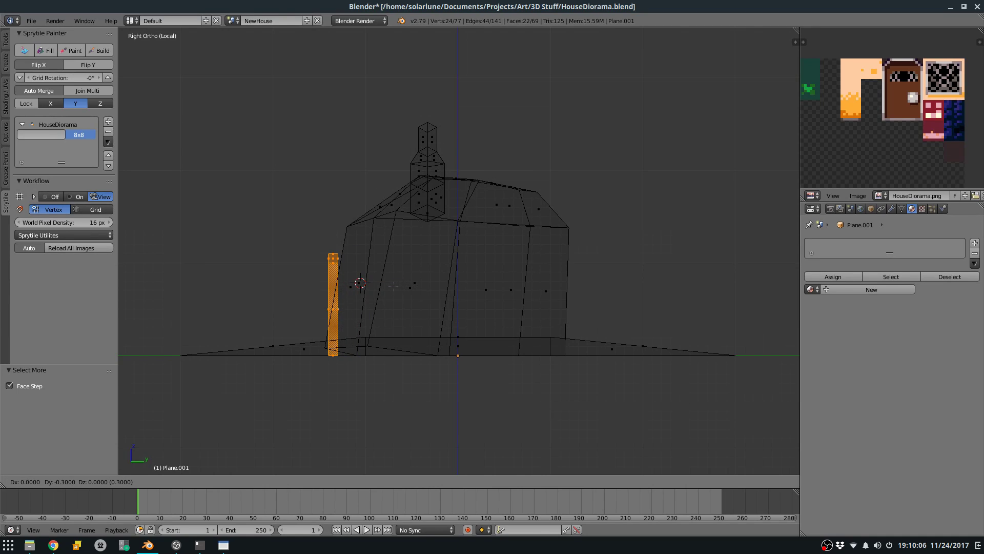
click(377, 235)
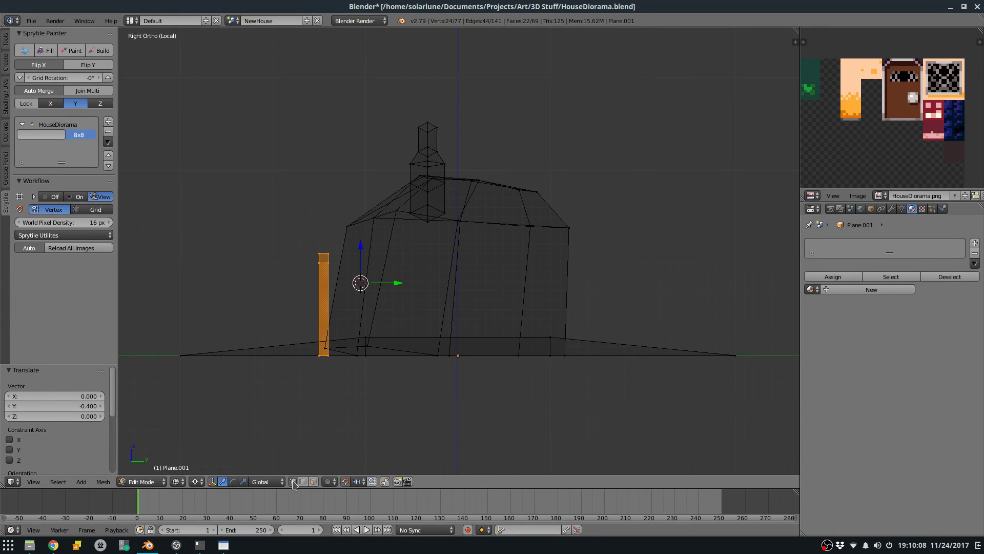
Move the vertex at the upper front corner of the house wall -0.2 along Y, toward the door frame.
key(a)
key(b)
drag(312, 178, 343, 218)
key(g)
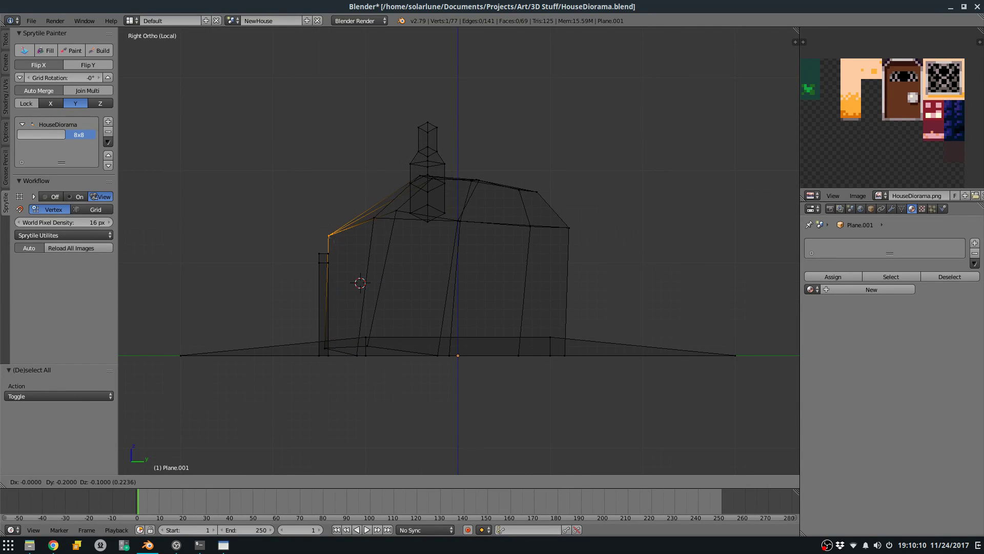
click(343, 256)
key(KP_1)
key(KP_5)
key(z)
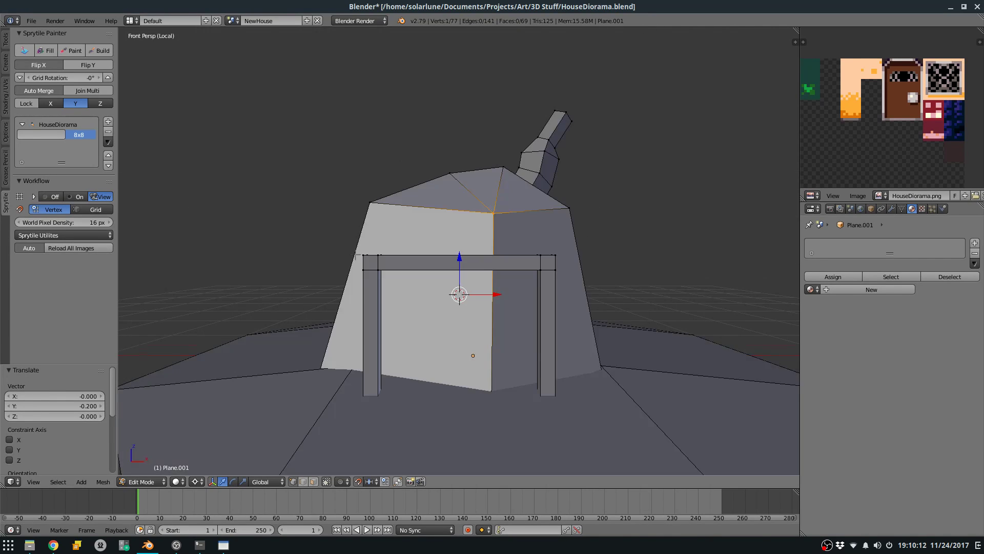
Select the vertices of the door frame's left post and move them inward along X to narrow the doorway.
key(KP_8)
key(z)
key(a)
key(b)
drag(359, 294, 398, 343)
key(b)
drag(361, 408, 395, 441)
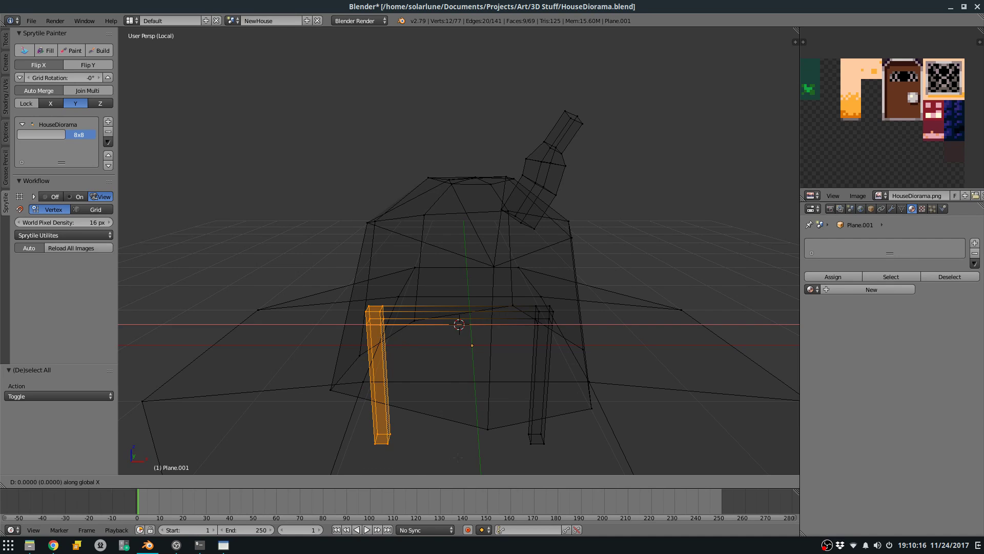
key(KP_1)
scroll(474, 389, up, 2)
key(g)
key(x)
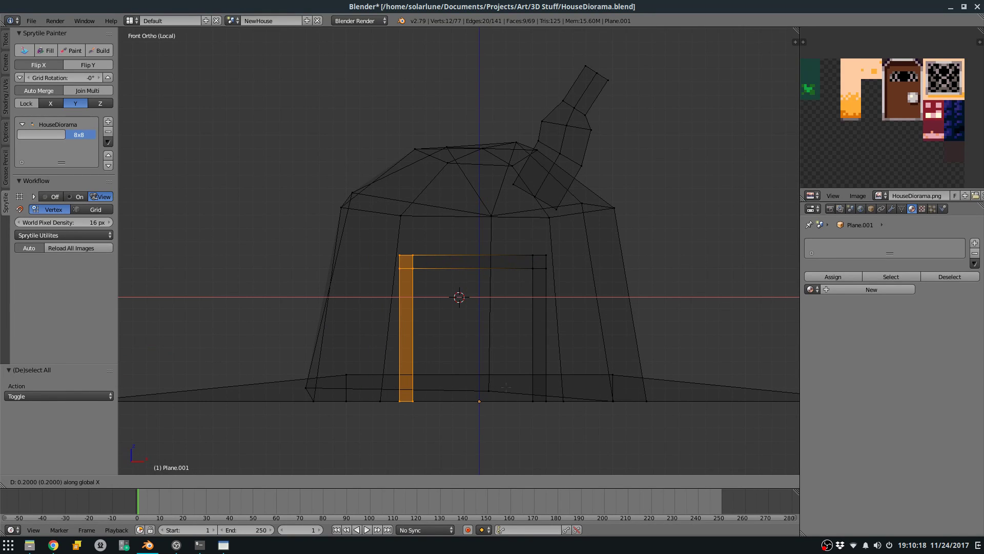
click(515, 389)
Examine the house with its door frame and chimney from several angles in object and edit mode.
key(Tab)
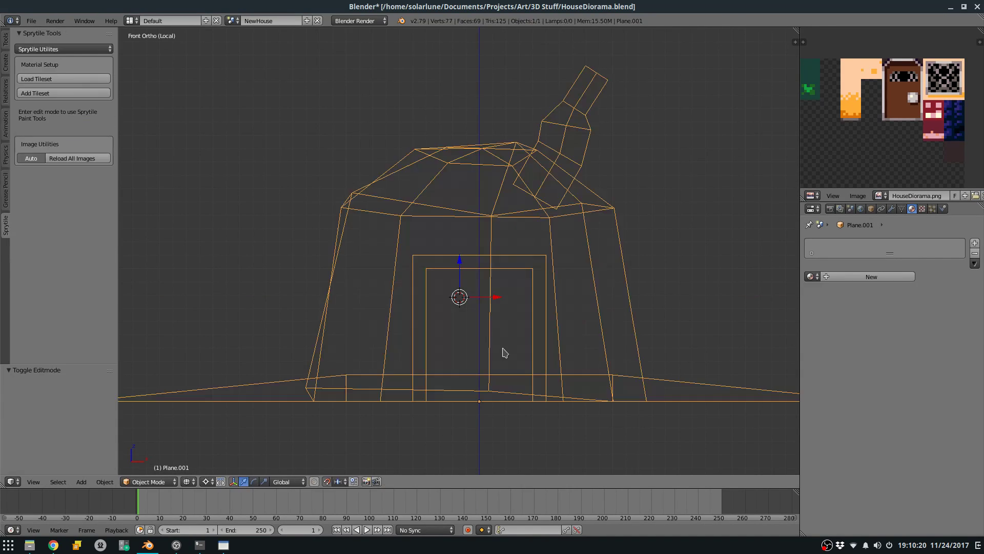
key(z)
scroll(503, 349, down, 4)
middle_drag(503, 319, 474, 339)
key(alt+z)
scroll(467, 329, down, 1)
key(alt+z)
key(a)
key(a)
key(Tab)
key(a)
key(a)
key(a)
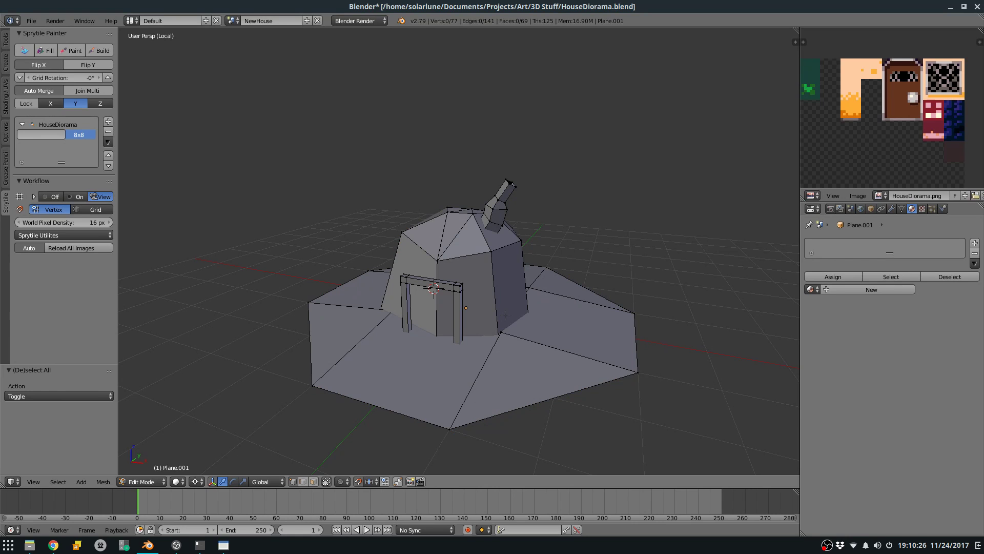
key(Tab)
mouse_move(553, 281)
middle_down()
mouse_move(554, 308)
mouse_move(573, 292)
mouse_move(537, 272)
mouse_move(507, 288)
middle_up()
key(Tab)
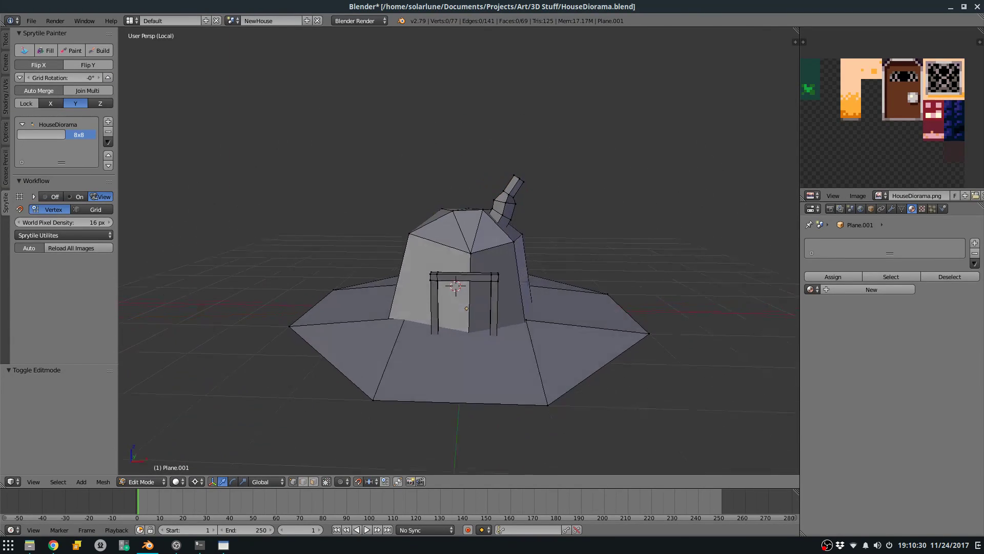
scroll(506, 288, up, 3)
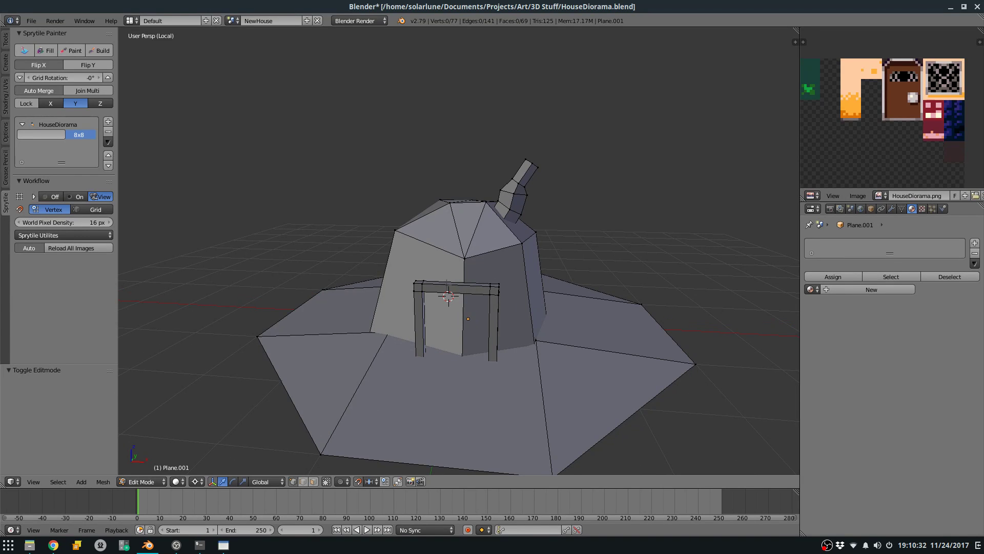
In front wireframe view, move the inner of the two far-left upper wall vertices 0.011 along X and -0.227 along Z.
key(KP_1)
key(z)
key(KP_5)
key(a)
key(g)
right_click(384, 211)
key(g)
click(384, 232)
Readjust the outermost upper-left wall vertex, and move its inner neighbour -0.022 along X and 0.105 along Z to level the wall's upper edge.
right_click(375, 218)
key(g)
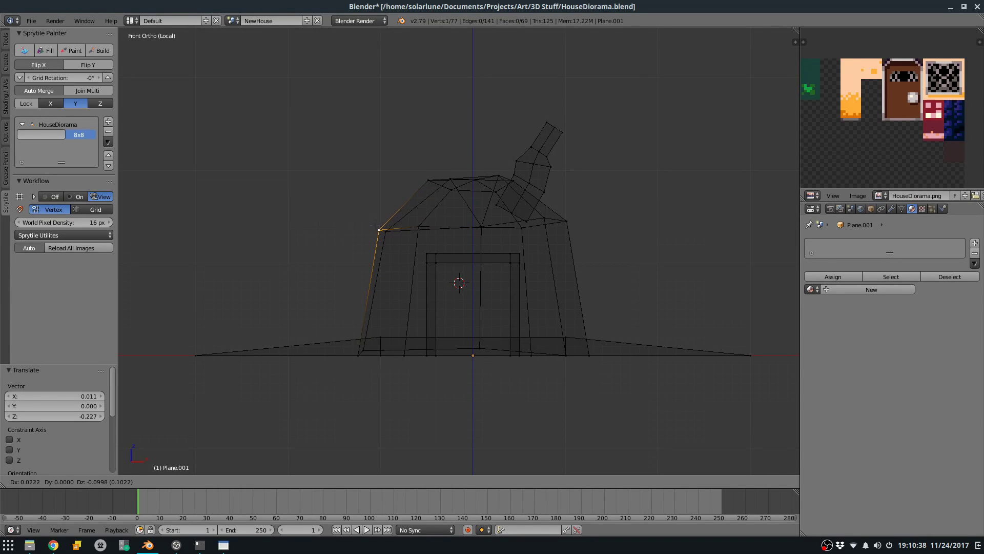
click(376, 225)
key(g)
click(373, 217)
right_click(385, 232)
key(g)
click(385, 223)
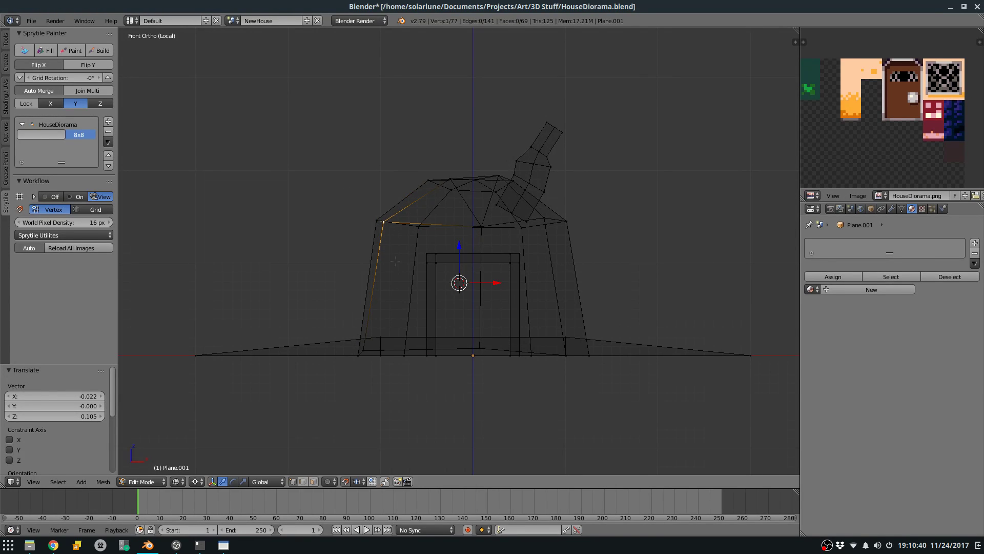
Check the reshaped house in solid shading in object mode and save HouseDiorama.blend.
key(Tab)
key(z)
key(Tab)
key(z)
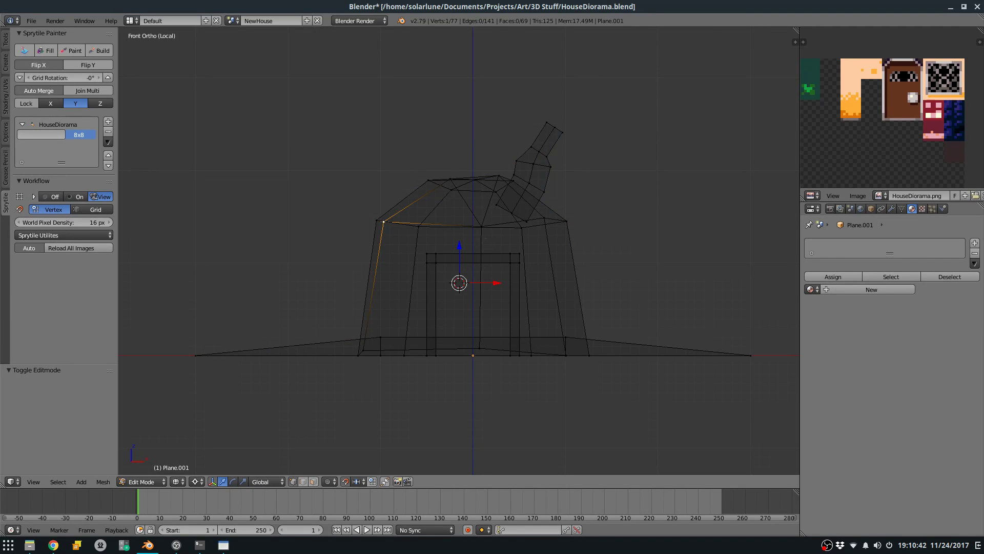
key(Tab)
key(z)
middle_drag(484, 239, 444, 287)
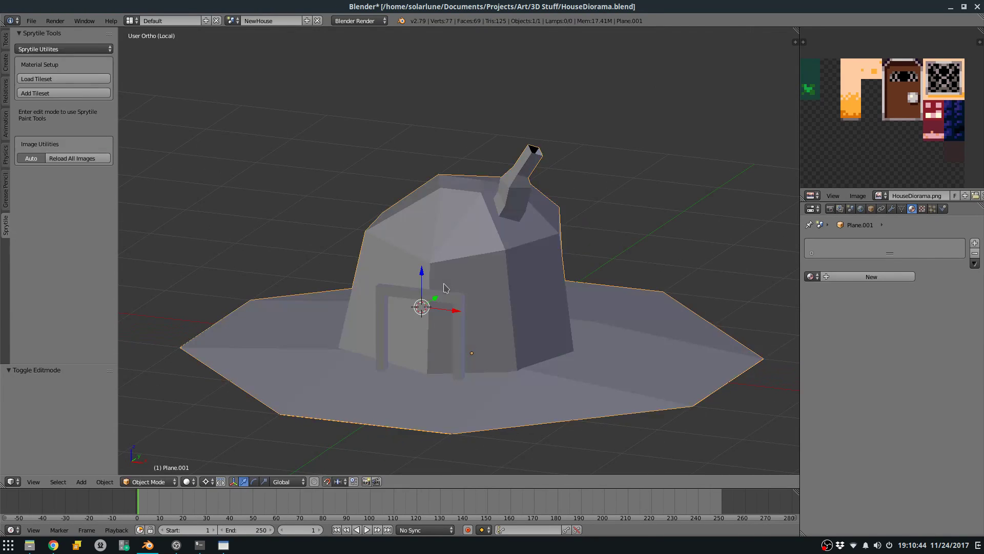
key(ctrl+s)
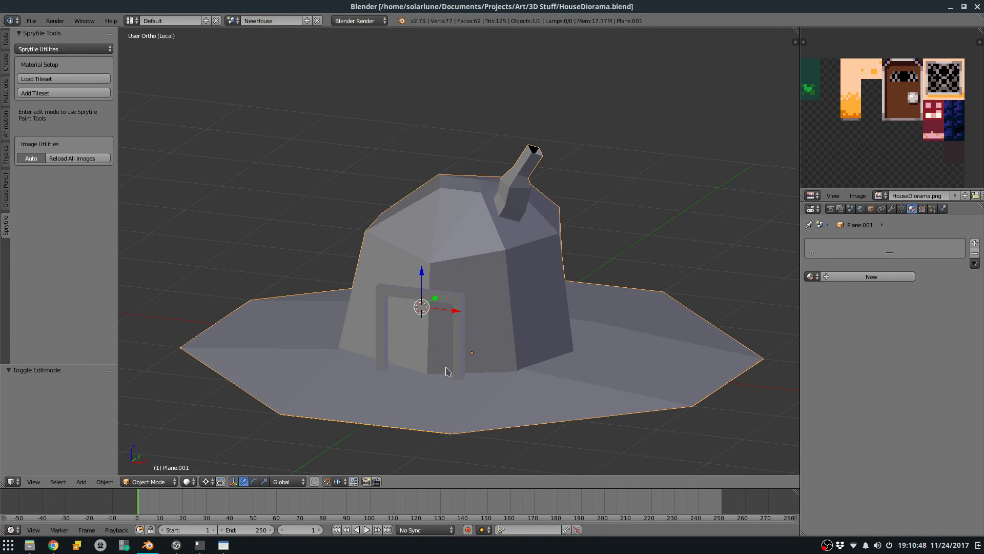
Try to move the whole door frame along Y toward the house wall, and check the wall's front corner in wireframe.
key(Tab)
key(ctrl+KP_Add)
key(ctrl+KP_Add)
key(ctrl+KP_Add)
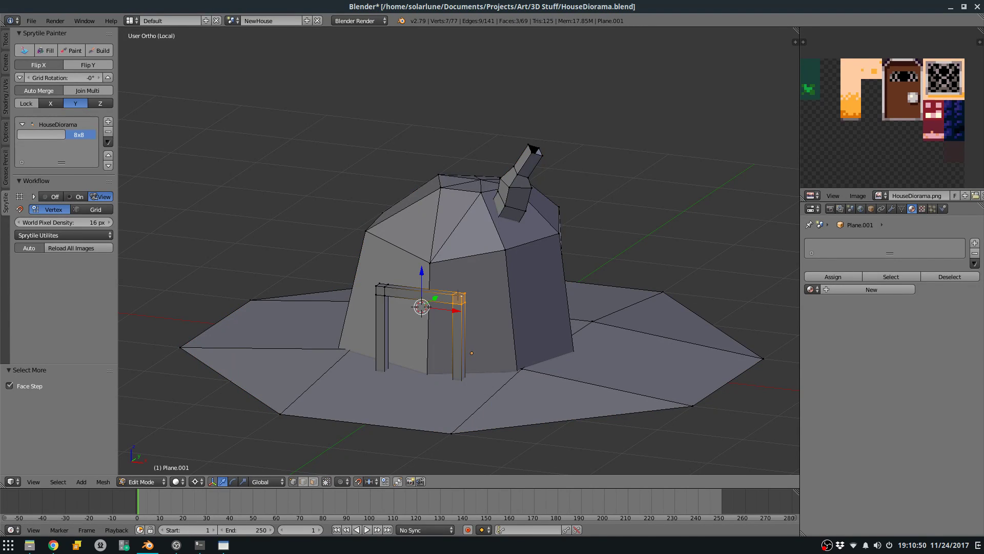
key(g)
key(y)
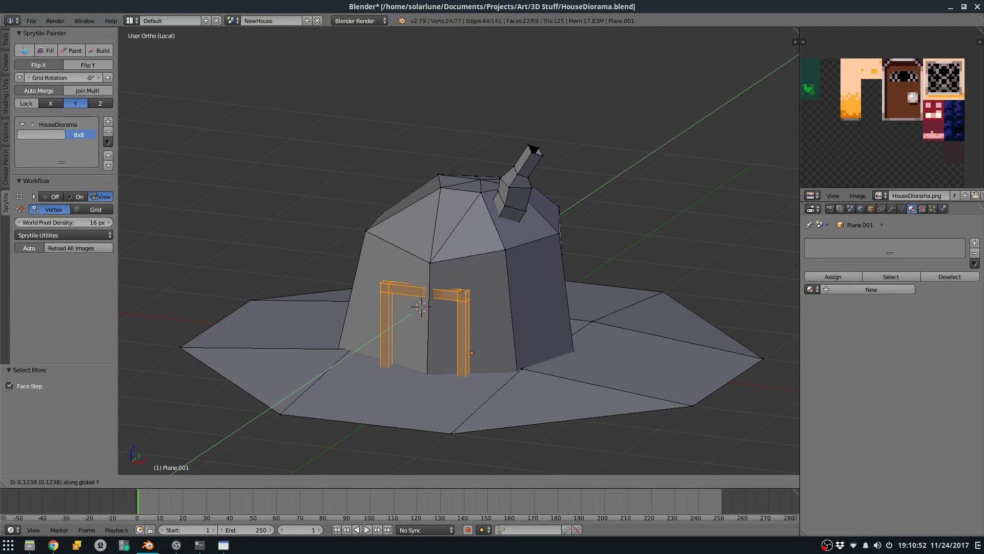
click(459, 296)
key(z)
right_click(427, 380)
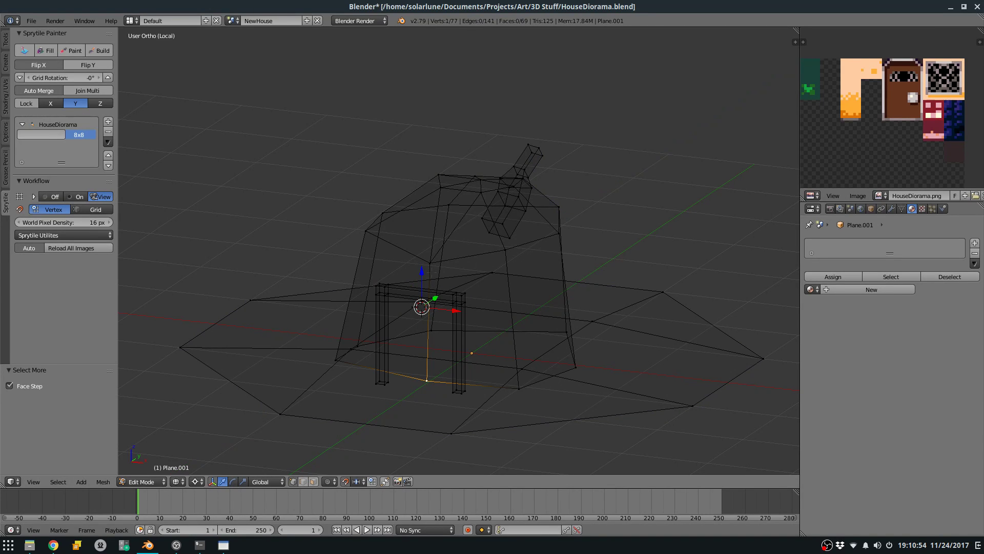
middle_drag(418, 320, 449, 315)
key(z)
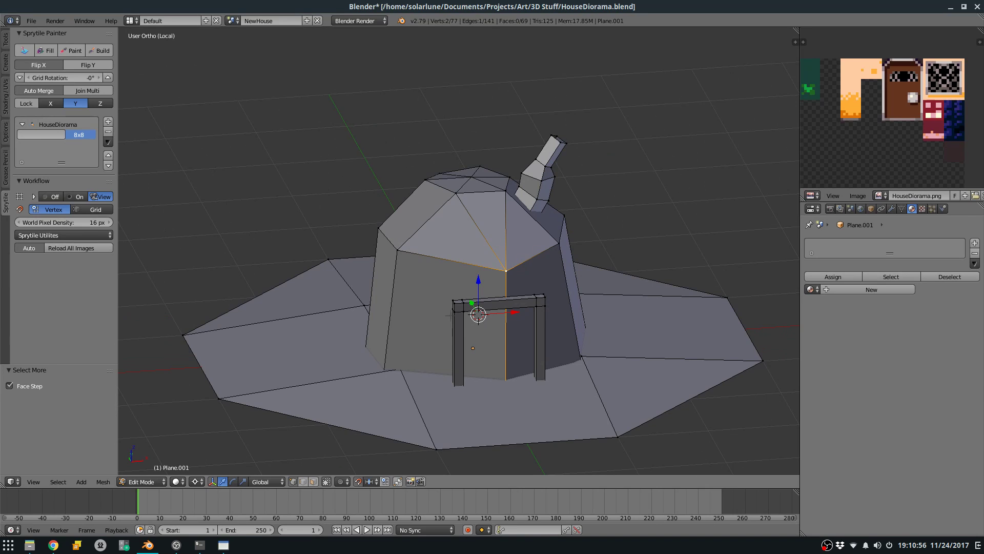
Grow the selection in edit mode until it covers the entire door frame.
key(ctrl+KP_Add)
key(ctrl+KP_Add)
key(ctrl+KP_Add)
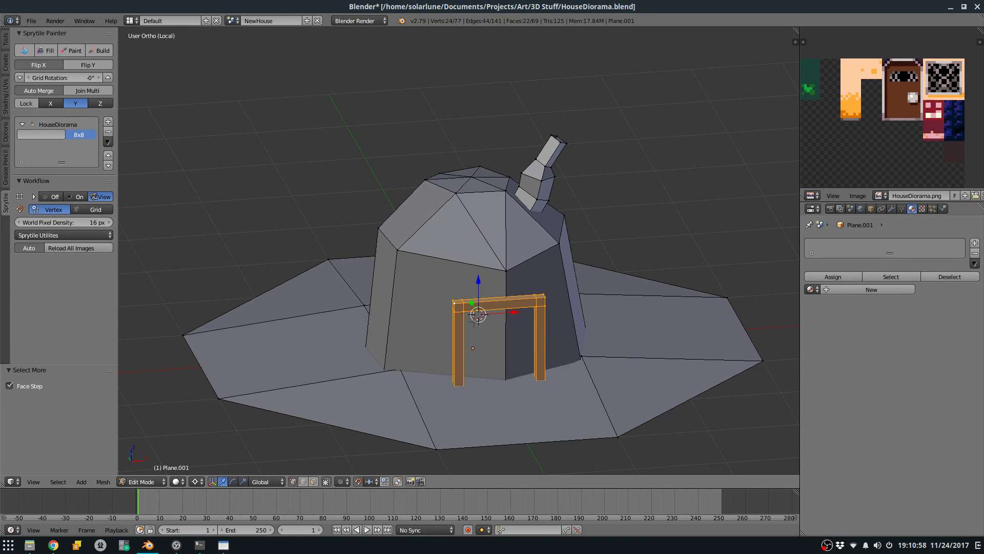
Try to rotate the door frame -45° about the global Z axis.
key(r)
key(z)
key(minus)
key(4)
key(5)
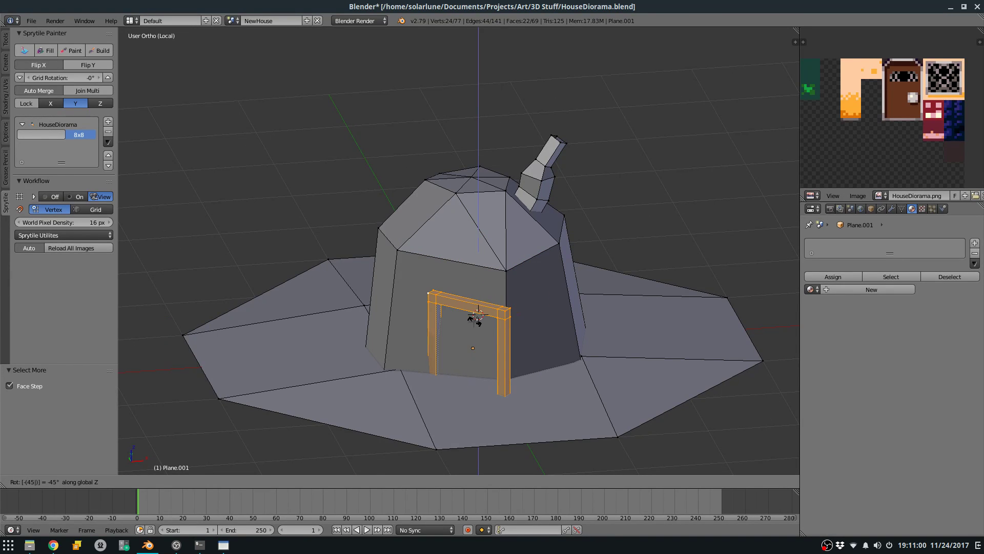
key(Return)
In top wireframe view, move the door frame -0.6 along X and 0.1 along Y, beside the front-left wall.
key(KP_7)
key(KP_5)
key(z)
key(KP_5)
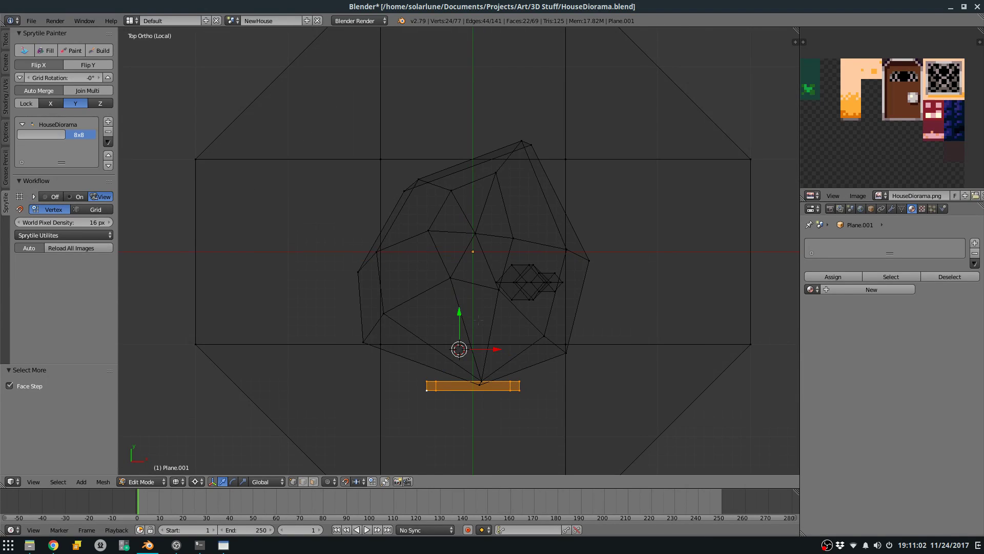
key(g)
key(Return)
Rotate the door frame 20° parallel to the front-left wall and offset it 0.044 along X and -0.150 along Y.
key(r)
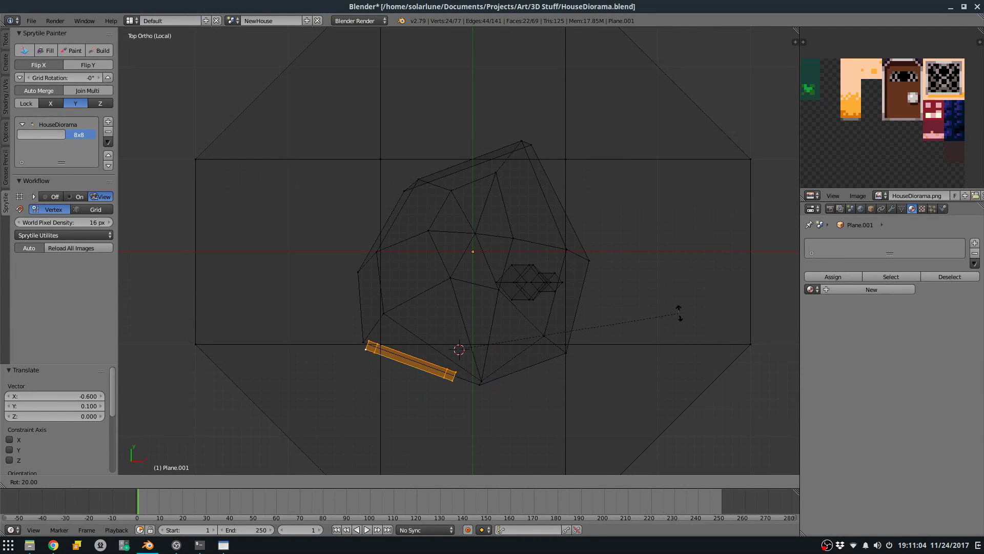
key(Return)
key(g)
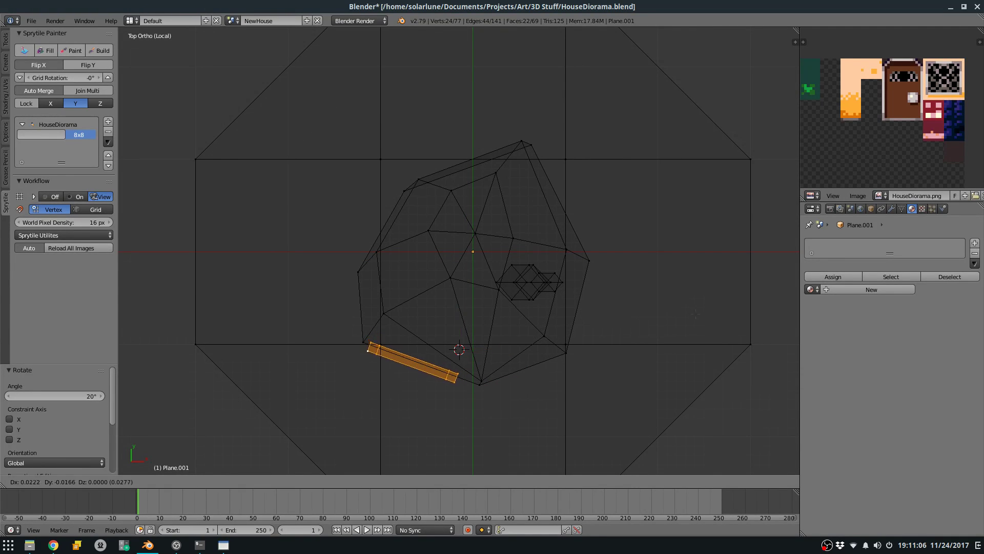
click(697, 326)
Select the inner back edges of the door frame's two posts and fill the doorway with a face.
middle_drag(697, 326, 696, 261)
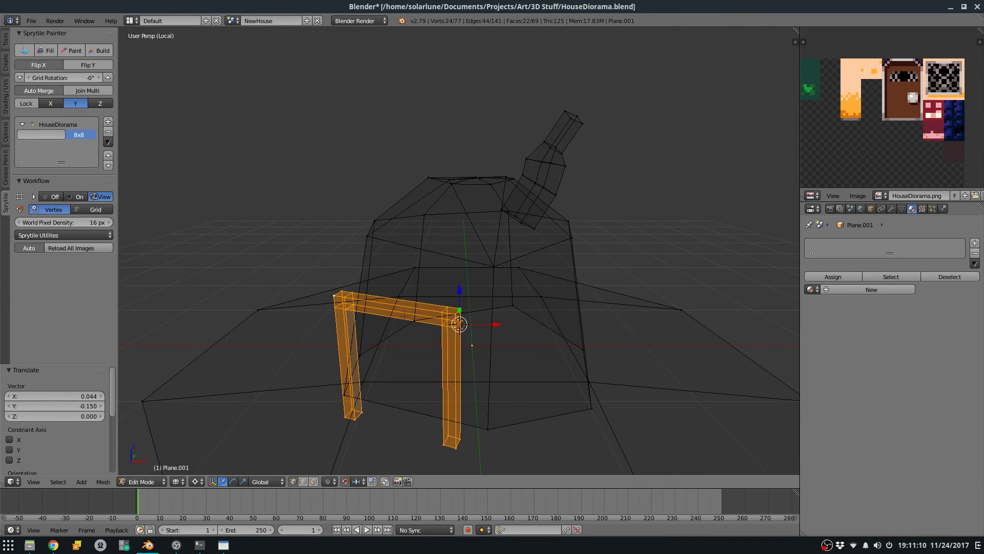
right_click(354, 305)
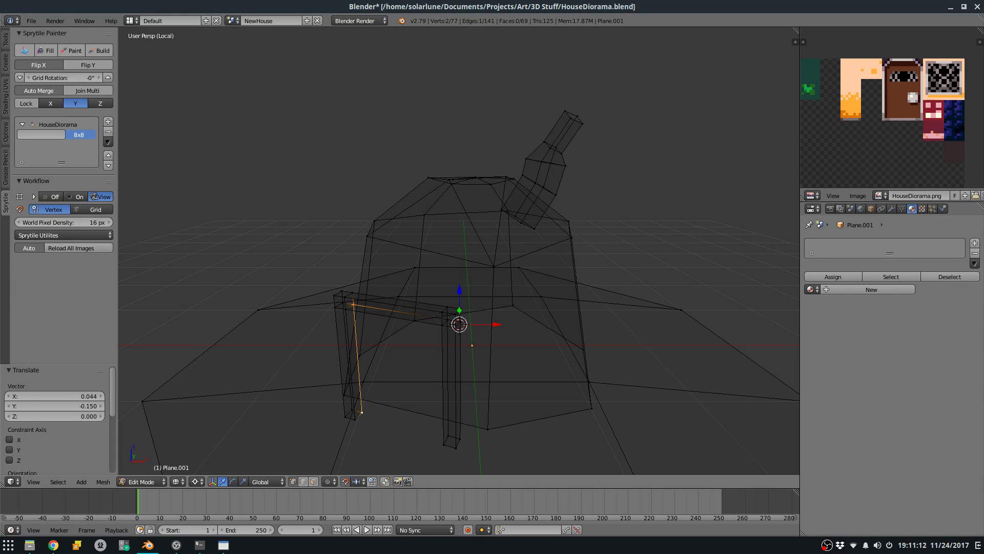
key(f)
Select the whole door frame with its door face and nudge it closer to the wall in top view.
key(ctrl+KP_Add)
key(ctrl+KP_Add)
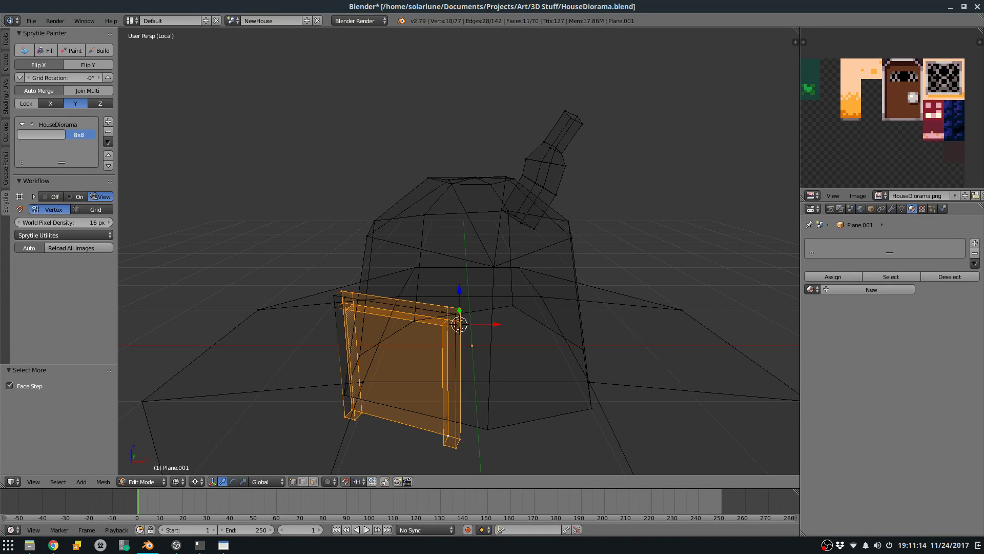
key(KP_7)
key(g)
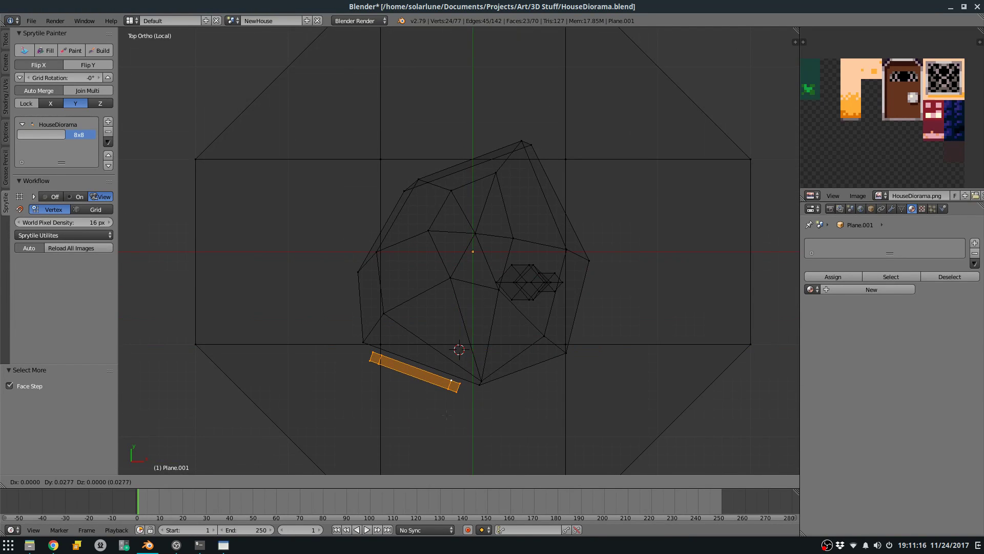
click(450, 412)
Examine the filled doorway and the surrounding house walls from several angles in object and edit mode.
key(Tab)
key(z)
key(KP_5)
key(KP_2)
key(KP_2)
key(KP_2)
key(KP_2)
key(KP_2)
key(KP_2)
scroll(513, 395, down, 8)
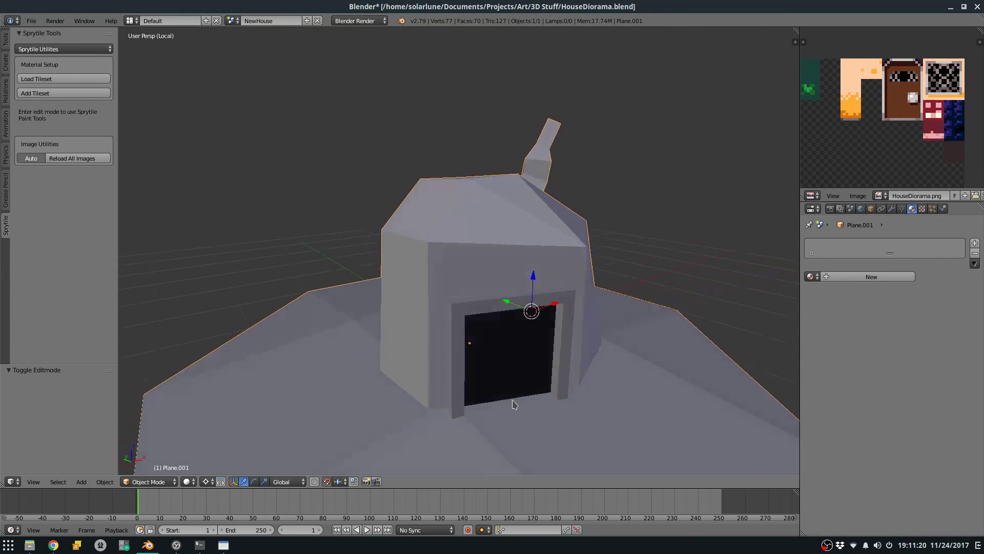
mouse_move(518, 363)
middle_down()
mouse_move(429, 350)
mouse_move(456, 325)
mouse_move(529, 371)
middle_up()
scroll(497, 341, up, 6)
key(Tab)
middle_drag(522, 323, 516, 312)
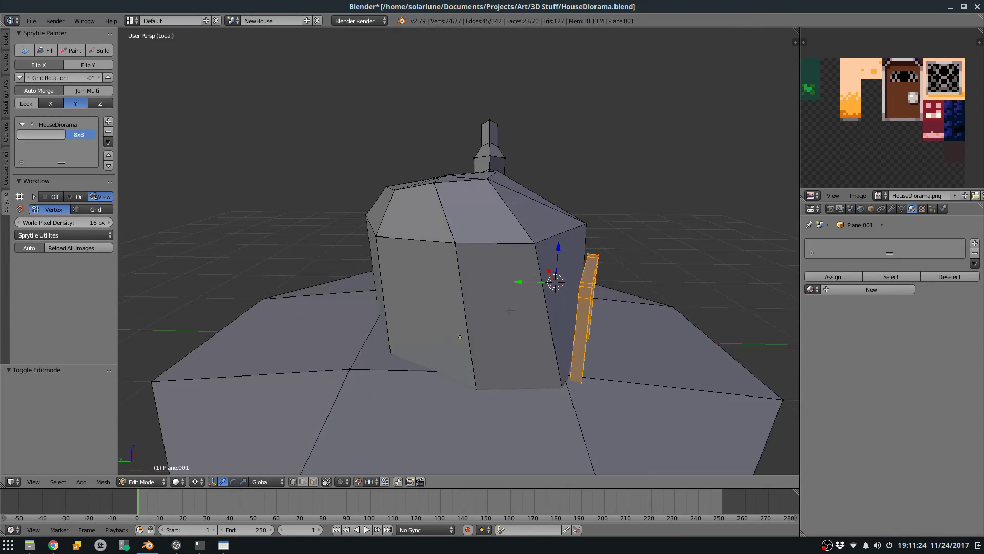
middle_drag(453, 261, 429, 266)
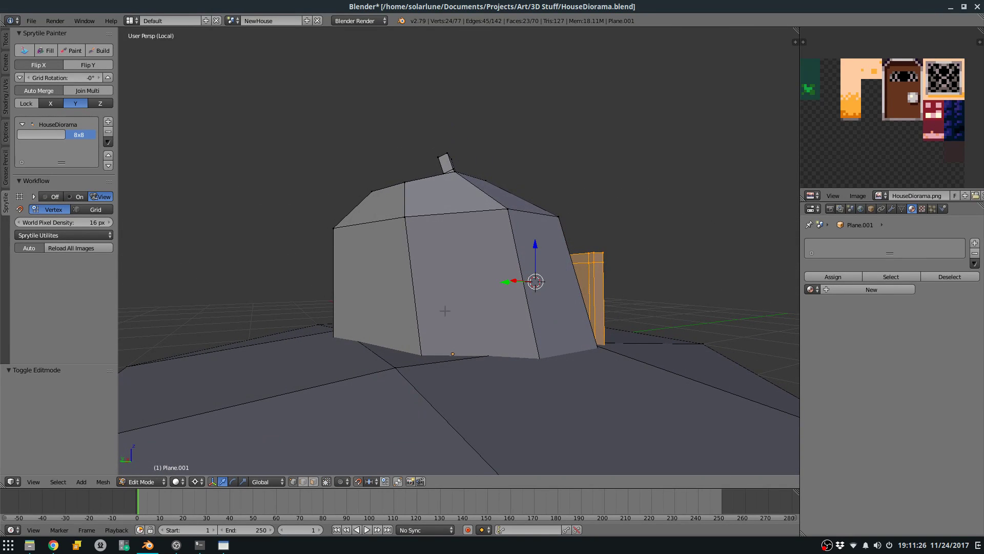
Select the four corner vertices of one side wall face and snap the 3D cursor to the selection.
right_click(415, 224)
key(z)
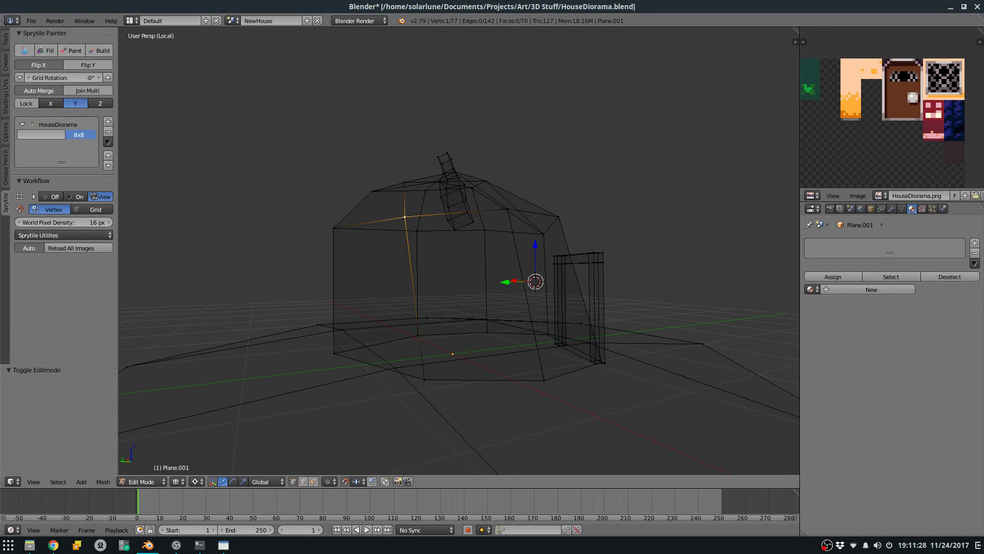
shift+right_click(507, 211)
key(shift+s)
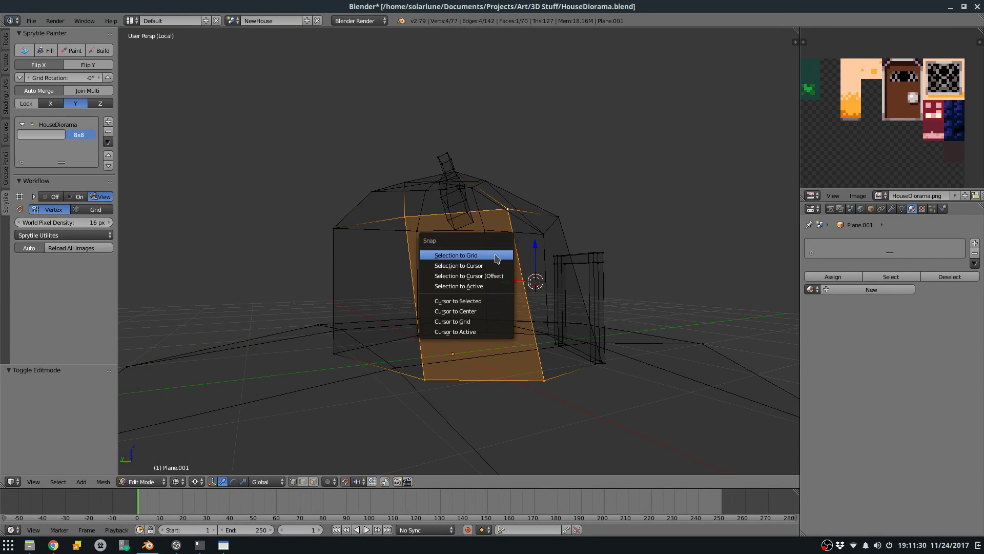
click(496, 301)
Add one centred horizontal loop cut around the house walls in front view.
mouse_move(496, 300)
middle_down()
mouse_move(418, 280)
mouse_move(481, 296)
mouse_move(483, 268)
middle_up()
key(KP_1)
key(z)
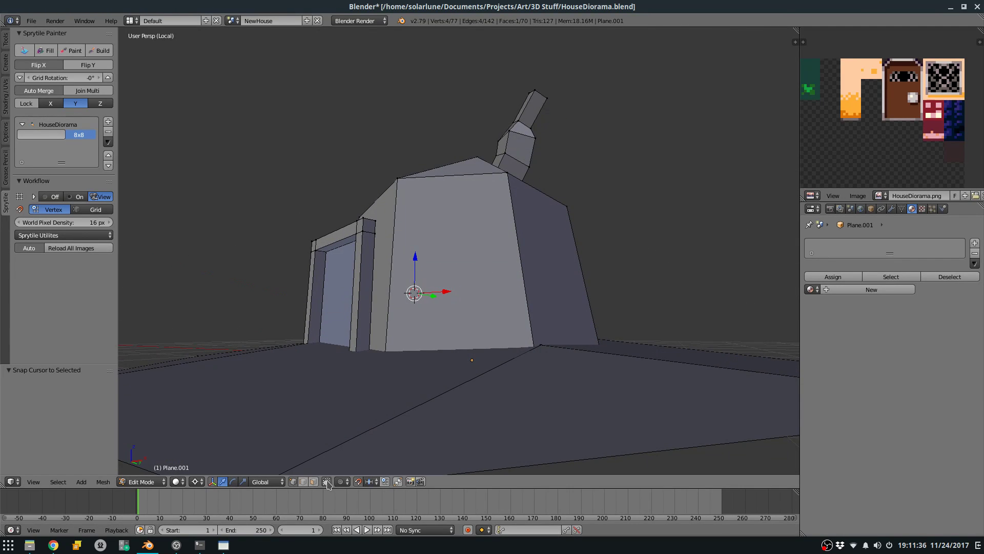
key(KP_1)
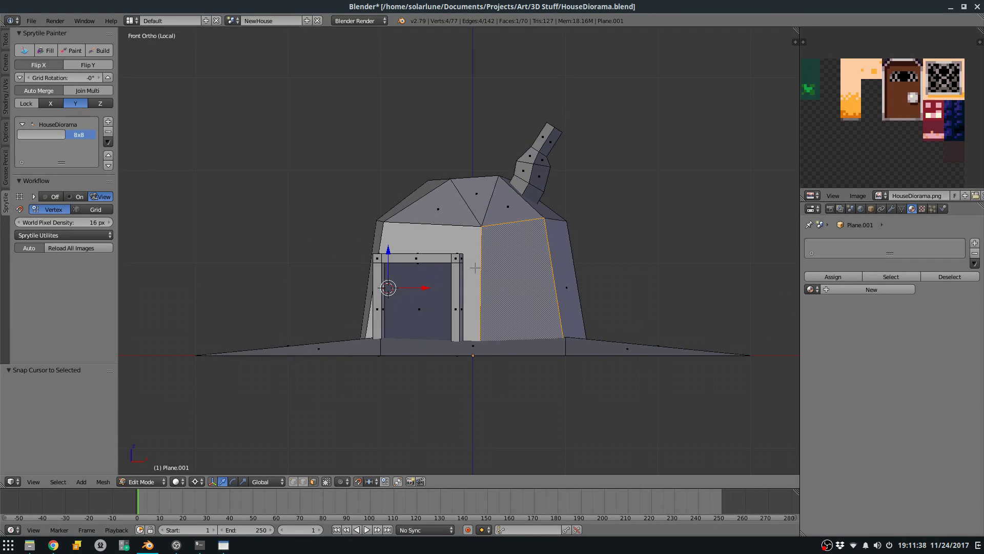
key(ctrl+r)
click(575, 297)
right_click(601, 320)
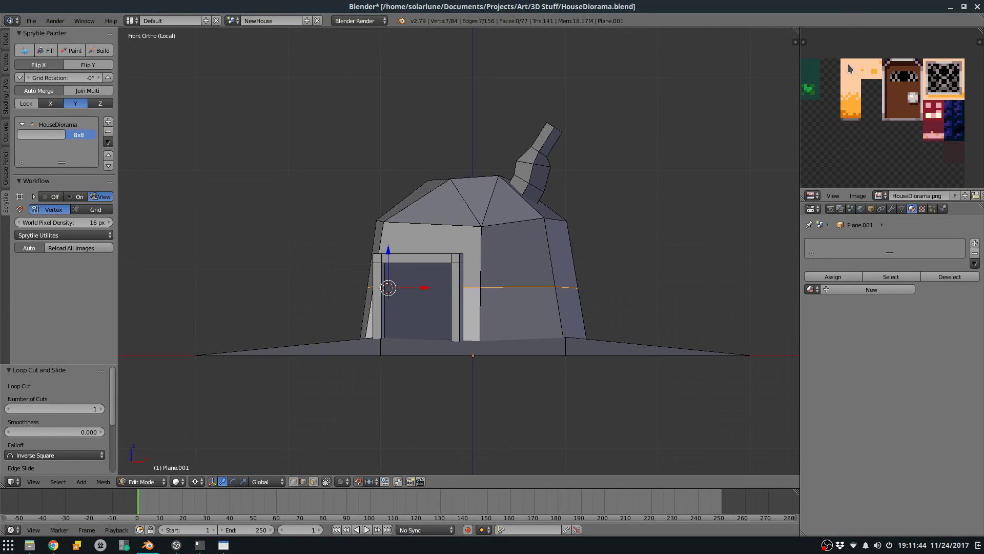
Switch to Aseprite and move the door sprite to the lower-right corner of the HouseDiorama tileset.
key(alt+Tab)
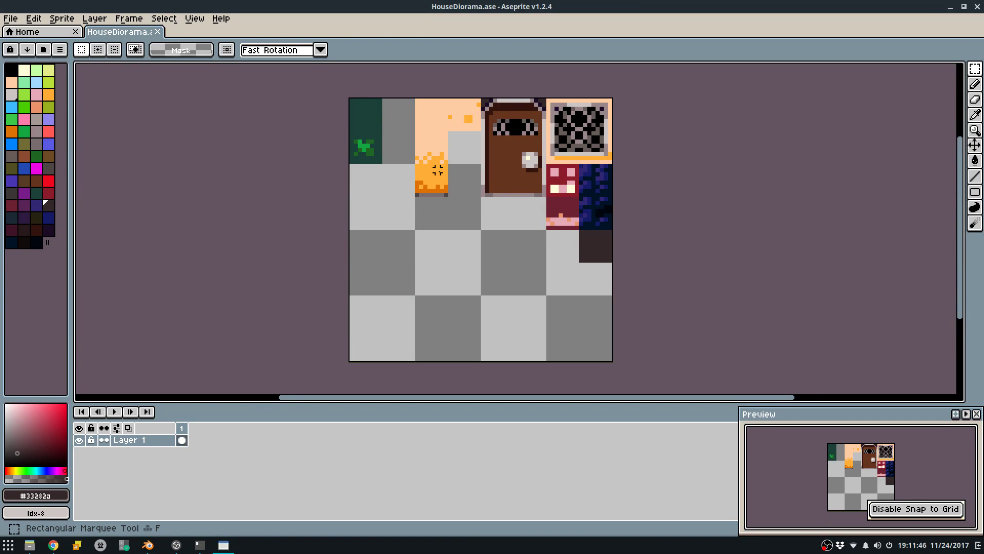
drag(497, 98, 582, 308)
click(515, 224)
Copy the narrow wall tiles alongside themselves to double the wall's width, with the speckled tile shifted to its new edge.
drag(429, 119, 467, 196)
drag(430, 156, 462, 174)
key(ctrl+d)
drag(491, 114, 499, 124)
Try to copy the lower part of the widened wall one tile further down.
drag(433, 147, 461, 213)
key(ctrl+d)
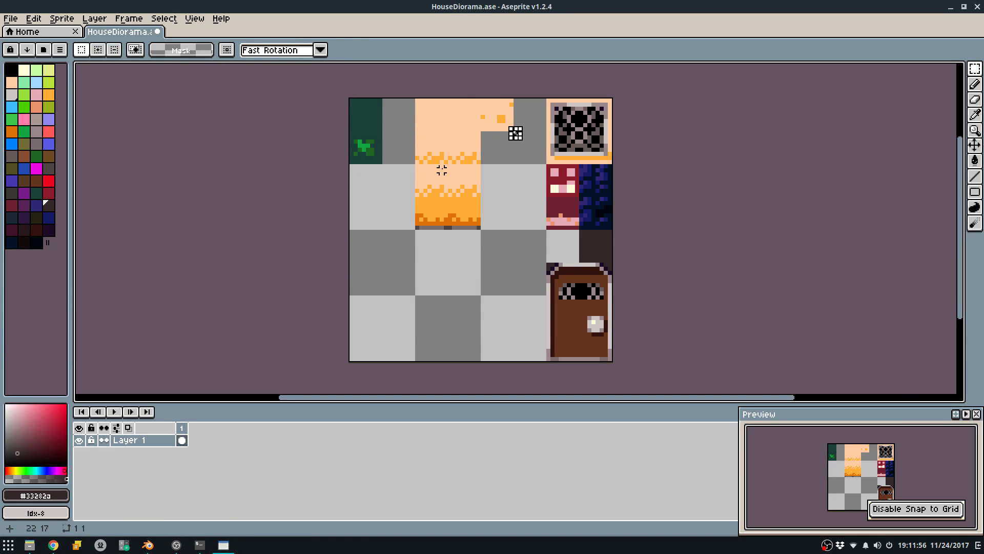
key(ctrl+z)
key(ctrl+z)
Copy the wall's orange base strip one 8-pixel tile further down.
click(508, 239)
drag(472, 165, 445, 213)
key(ctrl+d)
scroll(426, 181, up, 1)
Clear the upper copy of the orange base strip to leave an empty tile row within the wall.
drag(419, 165, 514, 205)
key(Delete)
key(b)
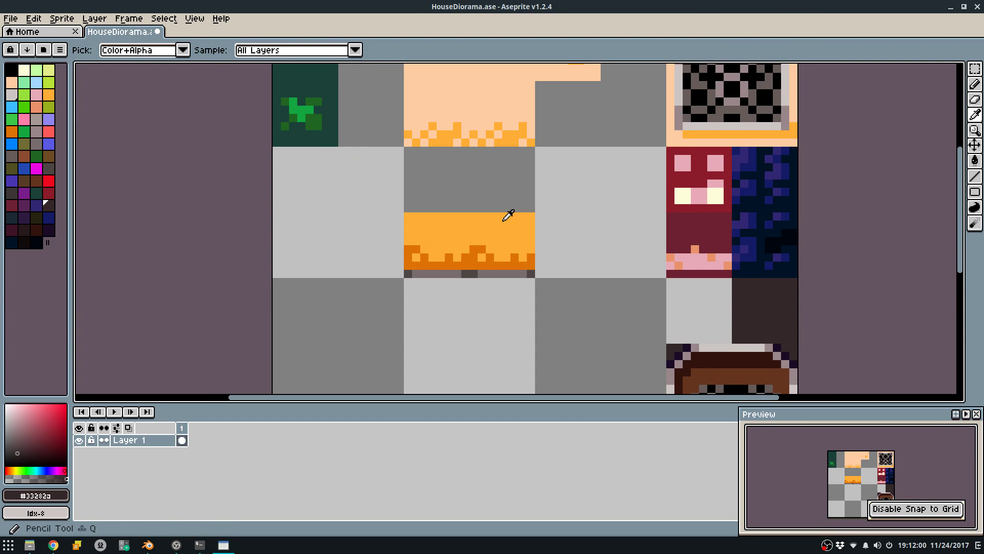
alt+click(508, 215)
key(ctrl+z)
key(x)
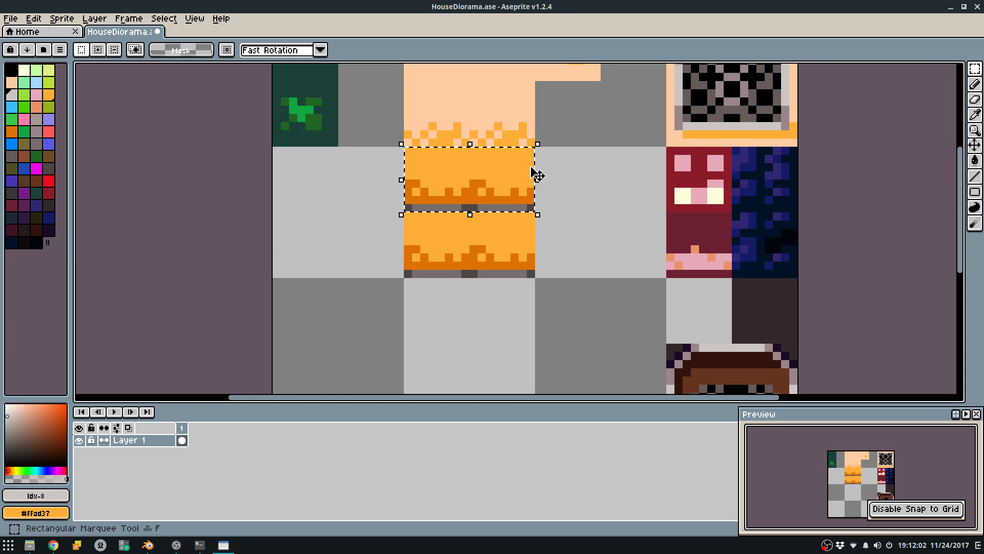
key(ctrl+x)
Sample the orange #ffad37, draw lines along both sides of the cleared wall row and fill it with that colour.
alt+click(526, 146)
click(530, 149)
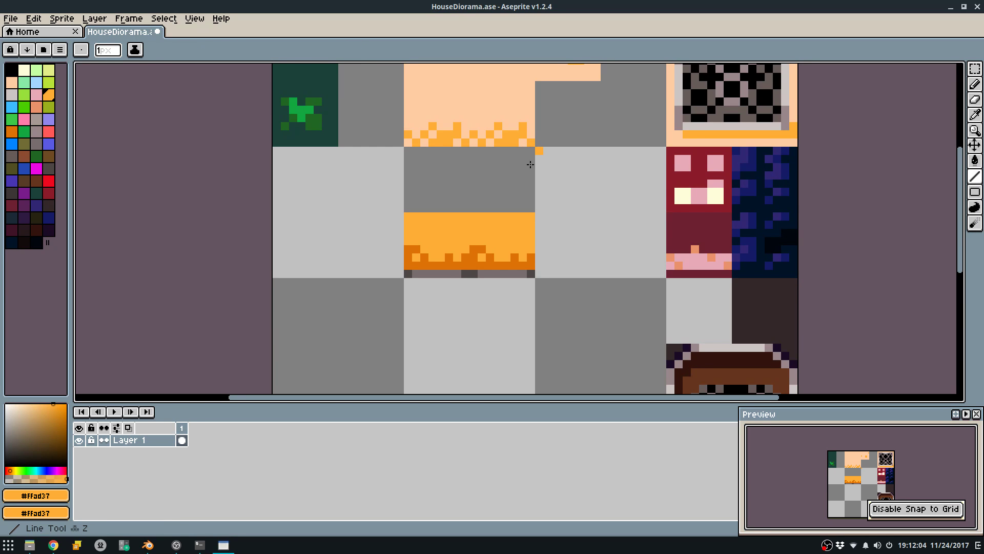
drag(530, 149, 531, 208)
drag(408, 208, 407, 146)
key(g)
click(440, 171)
key(m)
scroll(458, 169, down, 3)
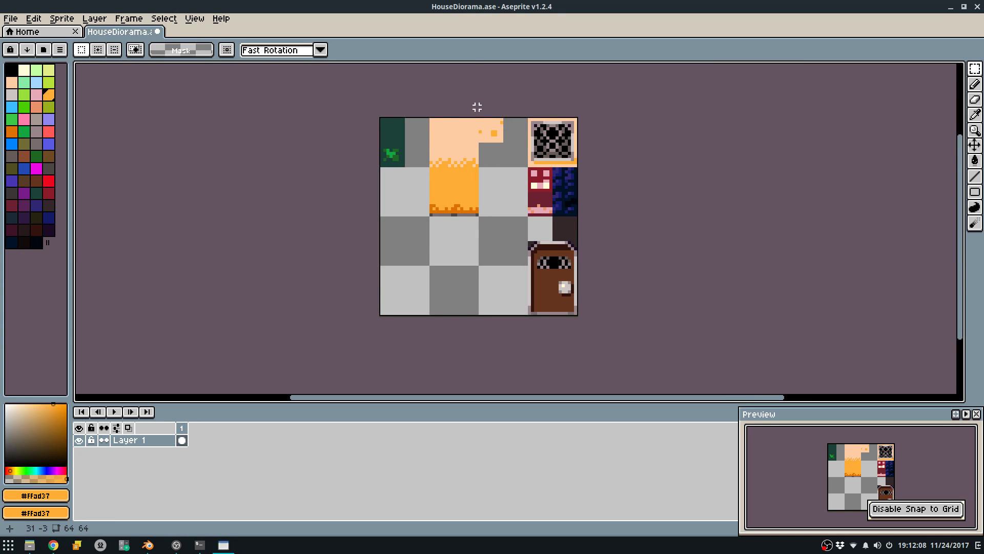
Copy the plain peach wall area into the empty space between the wall and the window tile.
drag(493, 145, 508, 150)
click(508, 150)
click(495, 161)
drag(467, 122, 443, 138)
ctrl+drag(445, 133, 514, 160)
key(ctrl+d)
Try to duplicate the speckled wall tile within the new peach area.
drag(481, 120, 500, 143)
ctrl+drag(495, 136, 513, 149)
click(501, 191)
scroll(507, 136, up, 4)
key(ctrl+z)
key(ctrl+z)
click(509, 180)
Pencil extra orange #ffad37 spots, including a 2-pixel one, onto the new peach wall area and save the tileset.
key(b)
alt+click(474, 131)
key(plus)
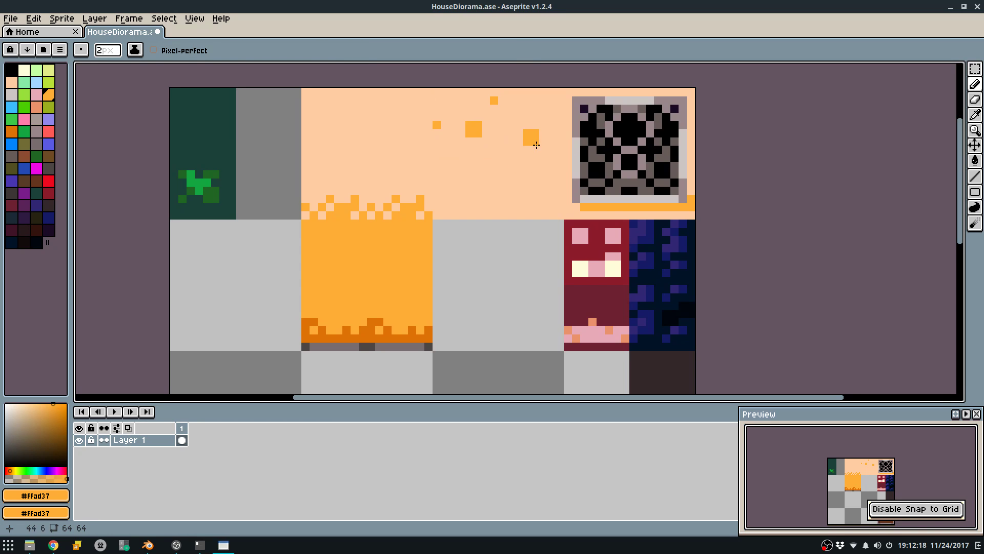
click(541, 161)
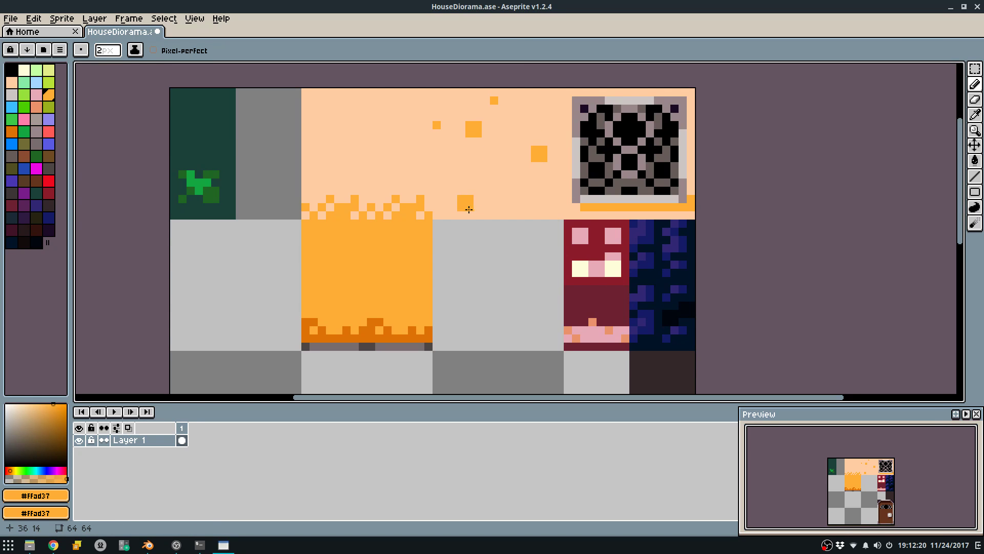
key(ctrl+s)
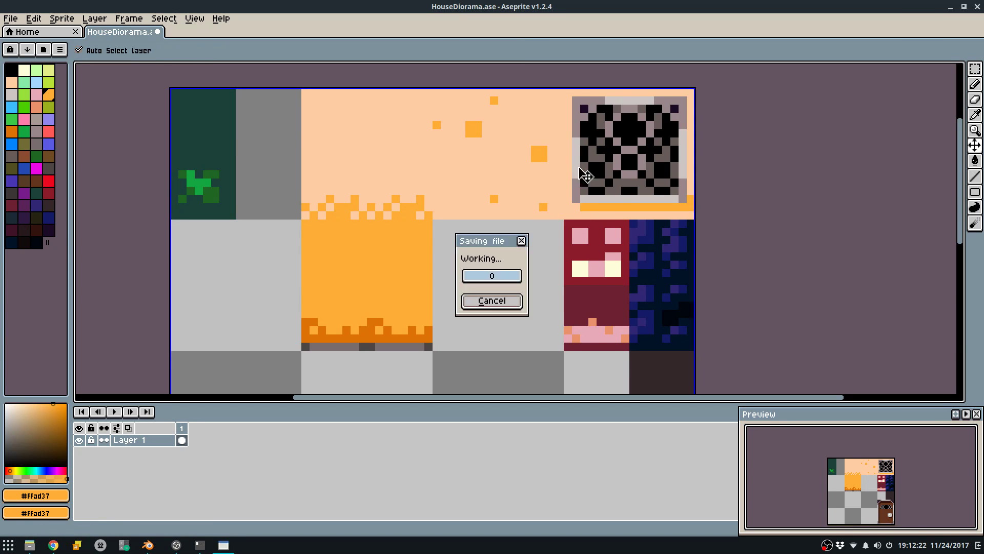
Turn on grid snapping, undo the trial paste of a wall-tile area and save the tileset.
scroll(580, 167, down, 1)
key(m)
key(shift+s)
drag(577, 118, 547, 242)
key(ctrl+c)
key(ctrl+v)
key(ctrl+z)
key(ctrl+d)
key(ctrl+s)
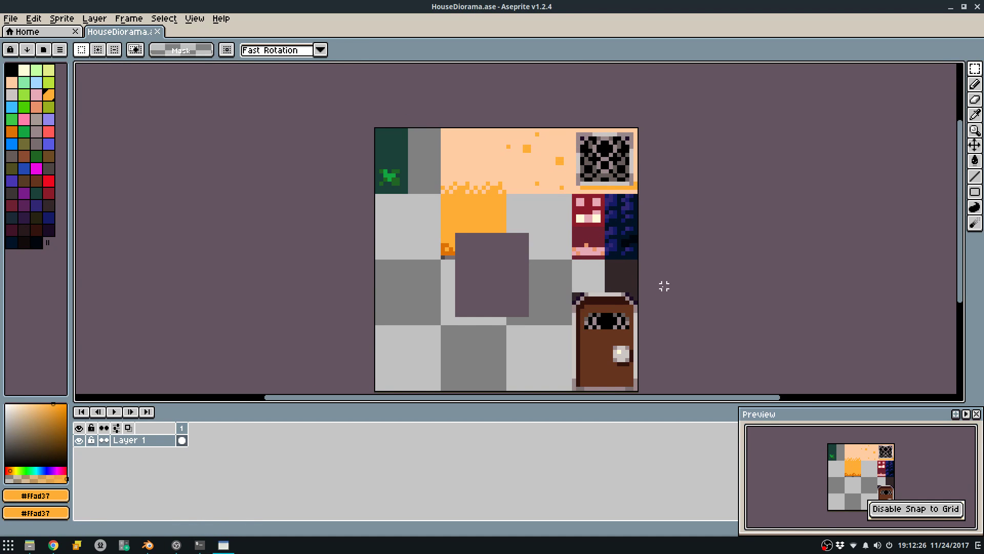
Duplicate plain parts of the dark green tile into the neighbouring empty cells and delete the leaf detail.
mouse_move(426, 180)
mouse_down()
mouse_move(438, 191)
mouse_move(408, 225)
mouse_move(408, 252)
mouse_move(395, 202)
mouse_move(392, 233)
mouse_up()
key(ctrl+c)
key(ctrl+v)
key(Return)
mouse_move(382, 136)
mouse_down()
mouse_move(414, 179)
mouse_move(401, 156)
mouse_up()
mouse_move(398, 151)
alt+mouse_down()
mouse_move(426, 149)
mouse_move(418, 245)
mouse_move(394, 271)
mouse_move(367, 273)
alt+mouse_up()
key(ctrl+d)
scroll(388, 237, up, 3)
key(Delete)
Sample the dark green #1b4039 and fill the 16-pixel-wide block in the sheet's upper-left corner with it.
key(b)
alt+click(429, 194)
key(l)
key(shift+s)
key(g)
click(393, 240)
scroll(454, 248, down, 4)
key(b)
Save the tileset and export it as a sprite sheet.
key(ctrl+s)
key(ctrl+e)
click(497, 346)
key(Return)
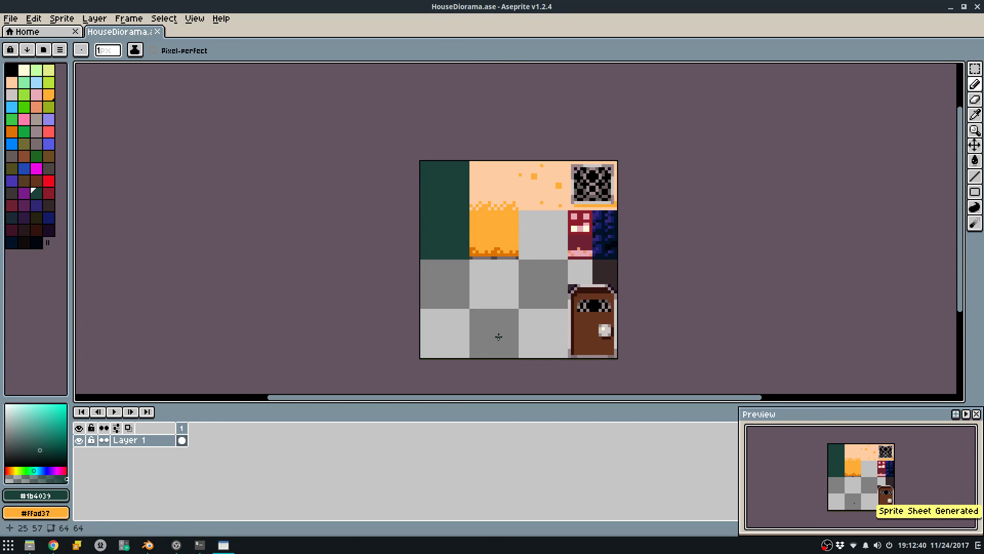
Switch to Blender, reload the images and show the house in Object Mode with textured shading.
key(alt+Tab)
key(alt+r)
scroll(494, 266, down, 2)
mouse_move(494, 266)
middle_down()
mouse_move(512, 283)
mouse_move(500, 294)
middle_up()
key(Tab)
key(alt+z)
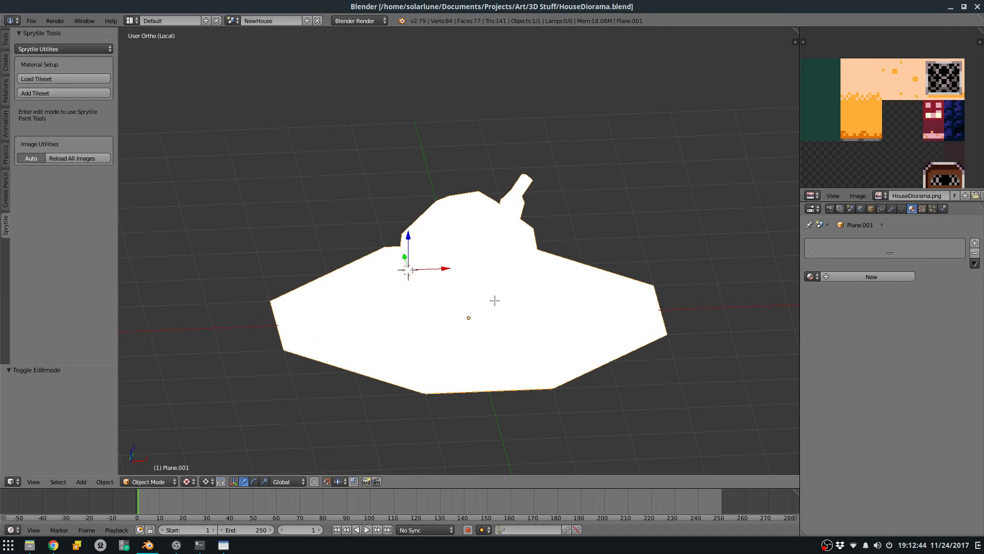
Set the Sprytile grid size to 16 x 16 and assign the HouseDiorama material to the house mesh.
key(Tab)
click(75, 51)
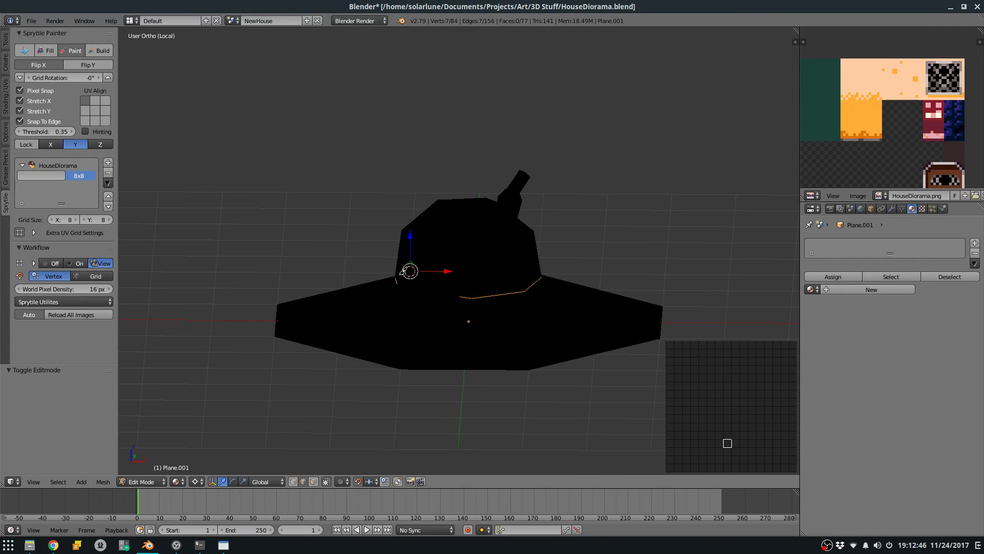
drag(71, 223, 92, 227)
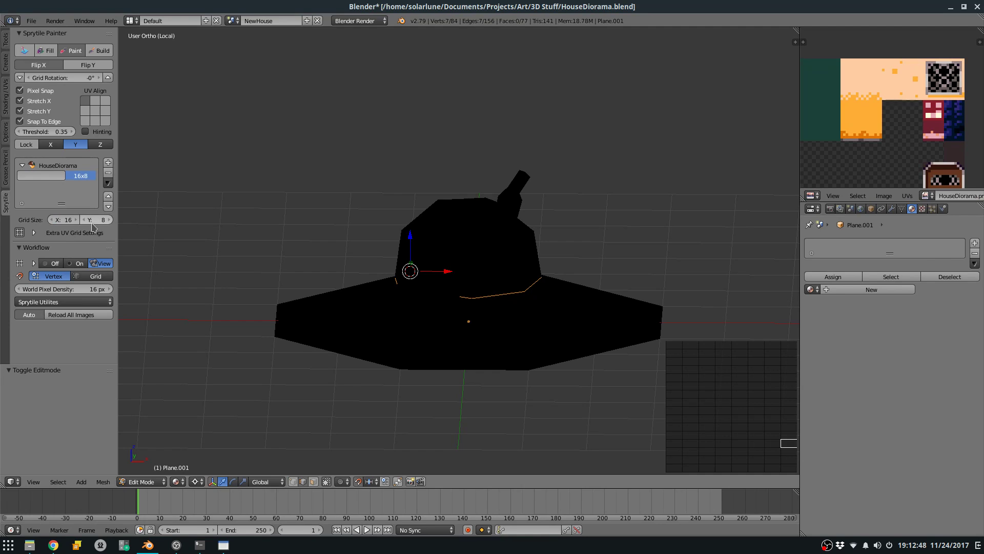
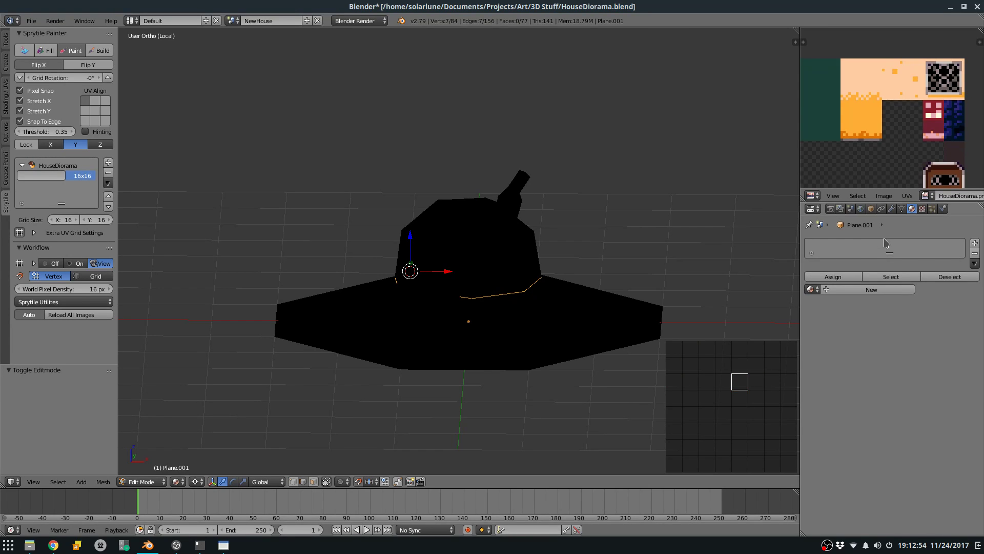
click(820, 289)
click(821, 306)
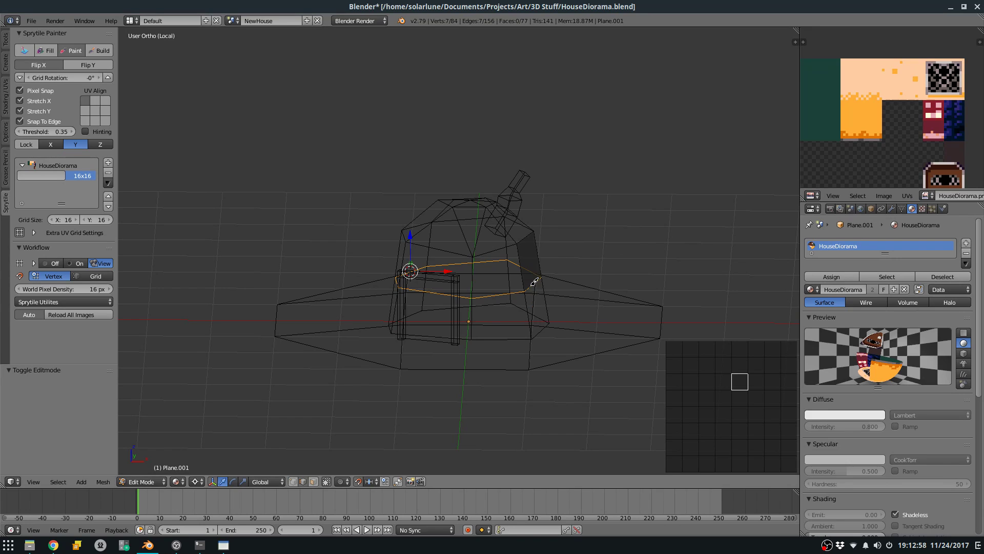
Start Sprytile painting on the textured house and bring its lower wall faces into view with the 16 x 16 orange tile chosen.
key(alt+z)
click(860, 120)
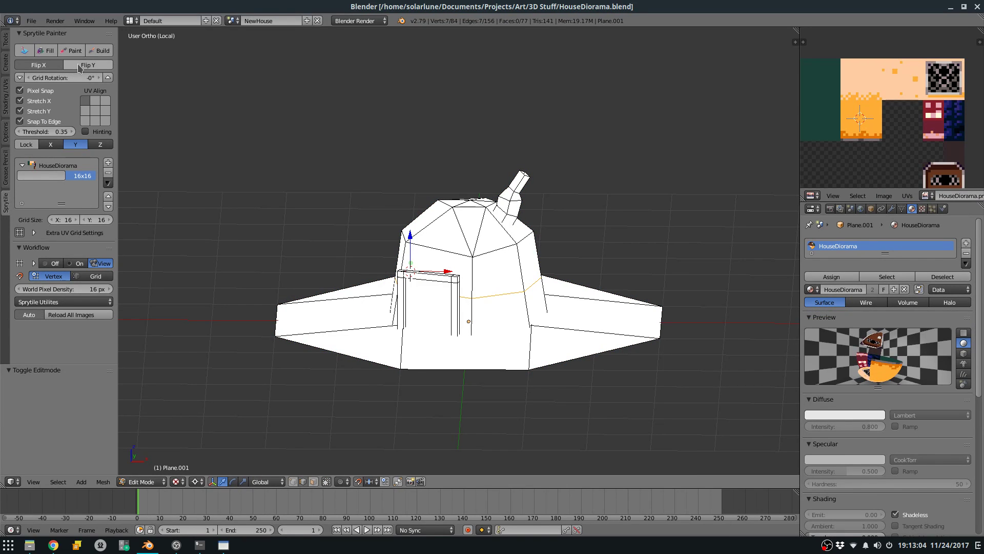
click(55, 54)
click(74, 52)
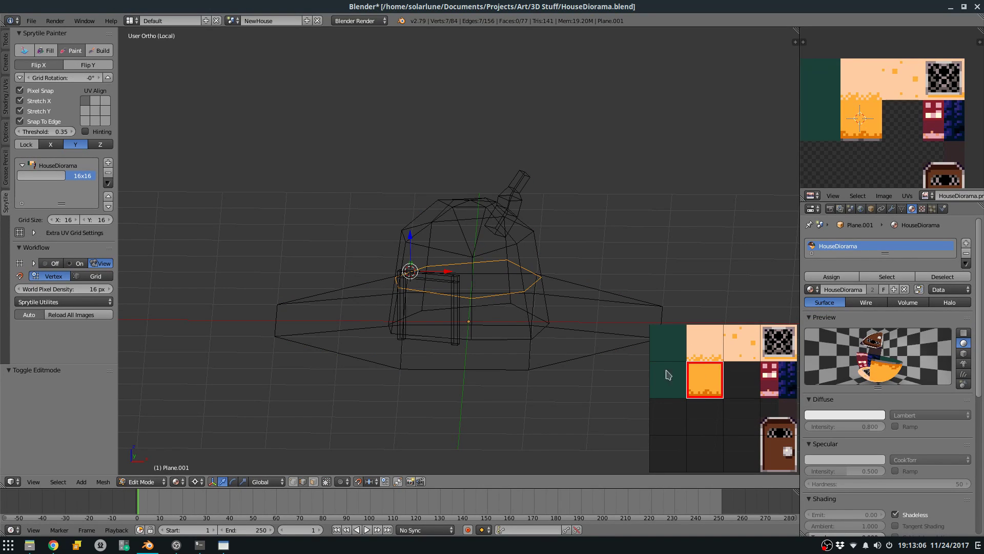
key(alt+z)
middle_drag(505, 313, 424, 304)
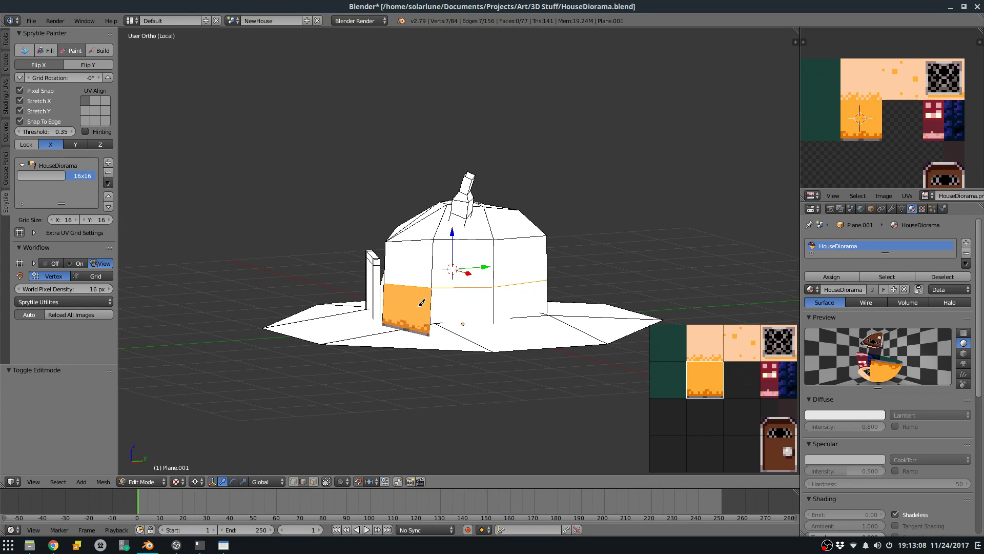
Deselect the whole mesh, choose its tileset image in the UV editor and refresh the textured display of the house.
key(alt+z)
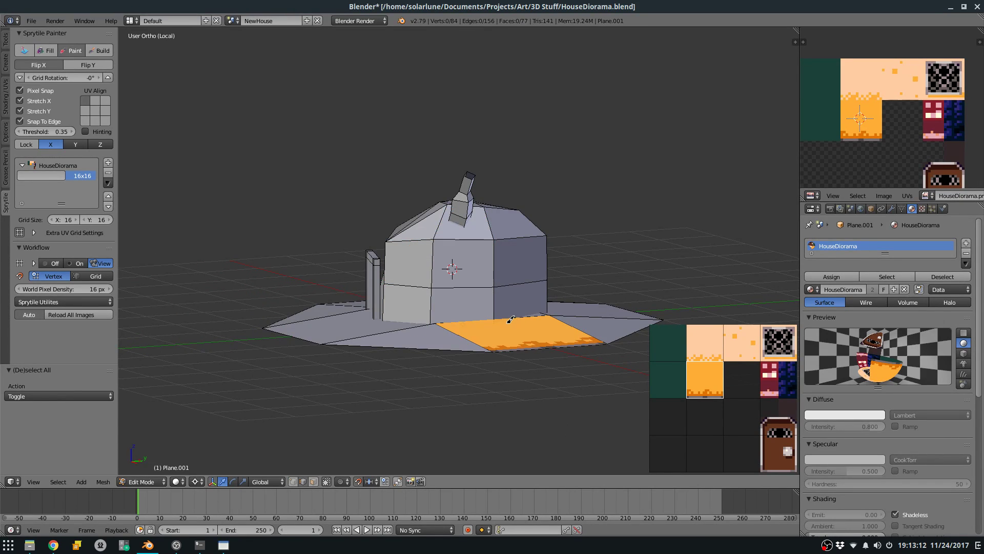
key(alt+z)
key(a)
click(926, 196)
click(915, 211)
key(Tab)
key(Tab)
key(Tab)
key(Tab)
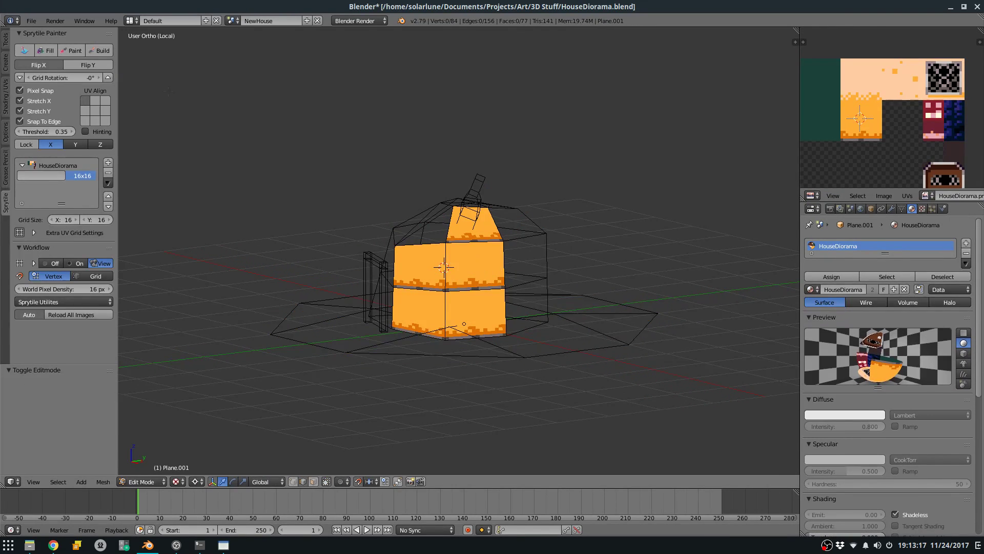
Save the blend file and paint upper wall faces with the peach tile that has an orange lower border.
click(73, 53)
key(ctrl+s)
click(493, 273)
click(717, 347)
click(423, 270)
middle_drag(483, 249, 407, 283)
click(477, 292)
middle_drag(477, 293, 450, 268)
Paint further lower wall faces with the orange tile and further upper faces with the orange-bordered peach tile.
click(692, 382)
click(487, 321)
middle_drag(487, 321, 432, 293)
click(433, 299)
click(710, 350)
click(439, 262)
mouse_move(531, 290)
middle_down()
mouse_move(414, 282)
mouse_move(410, 273)
middle_up()
click(416, 262)
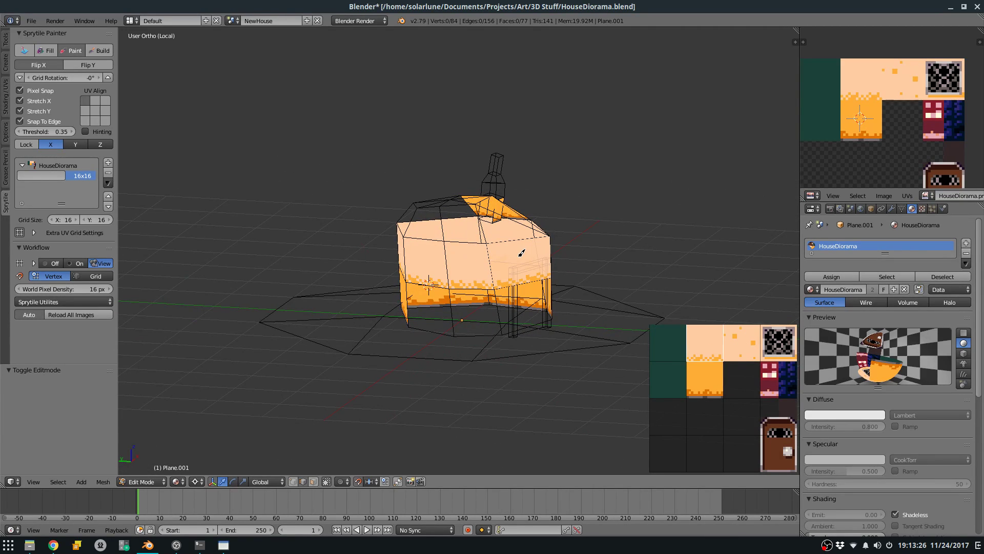
Paint the remaining lower wall faces around the house with the orange tile.
click(706, 382)
click(488, 341)
click(505, 303)
mouse_move(505, 303)
middle_down()
mouse_move(402, 268)
mouse_move(332, 281)
middle_up()
mouse_move(479, 286)
middle_down()
mouse_move(282, 273)
mouse_move(387, 282)
middle_up()
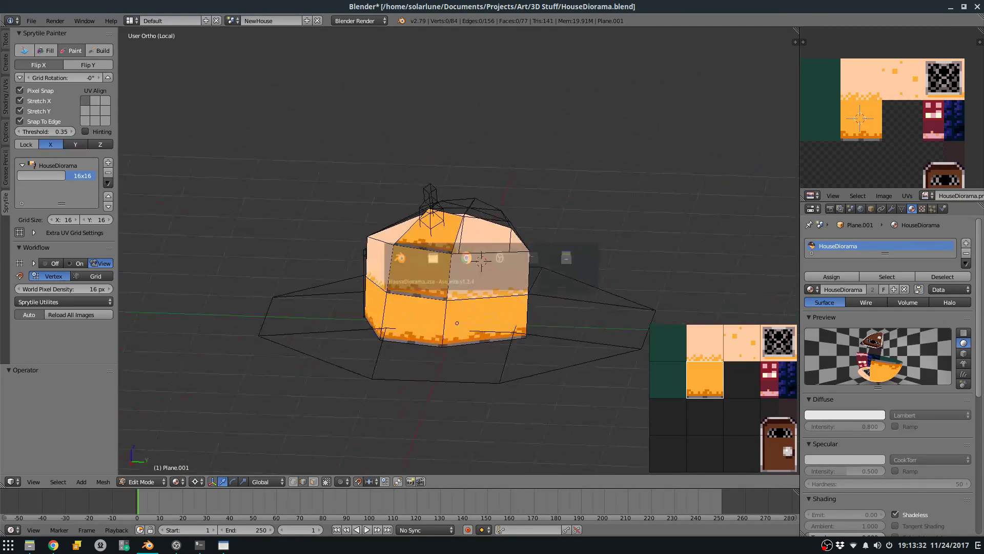
Switch to Aseprite and move the dark red tile block to the empty lower-left corner of the tileset.
key(alt+Tab)
key(m)
drag(582, 223, 580, 246)
drag(578, 243, 436, 349)
click(569, 249)
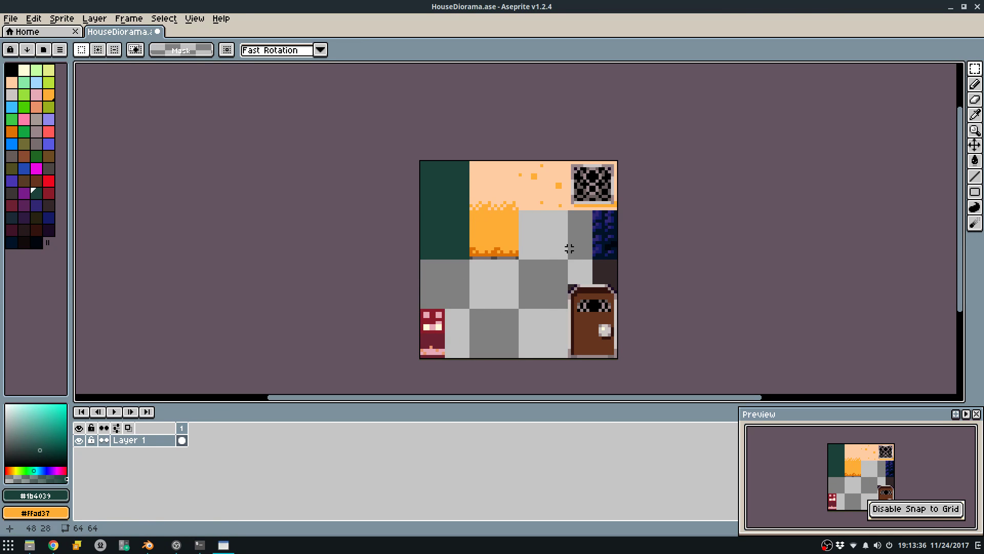
Duplicate the 8 x 16 dark blue roof tile beside itself, then copy the resulting 16 x 16 tile into the empty cell next to it.
scroll(602, 223, up, 2)
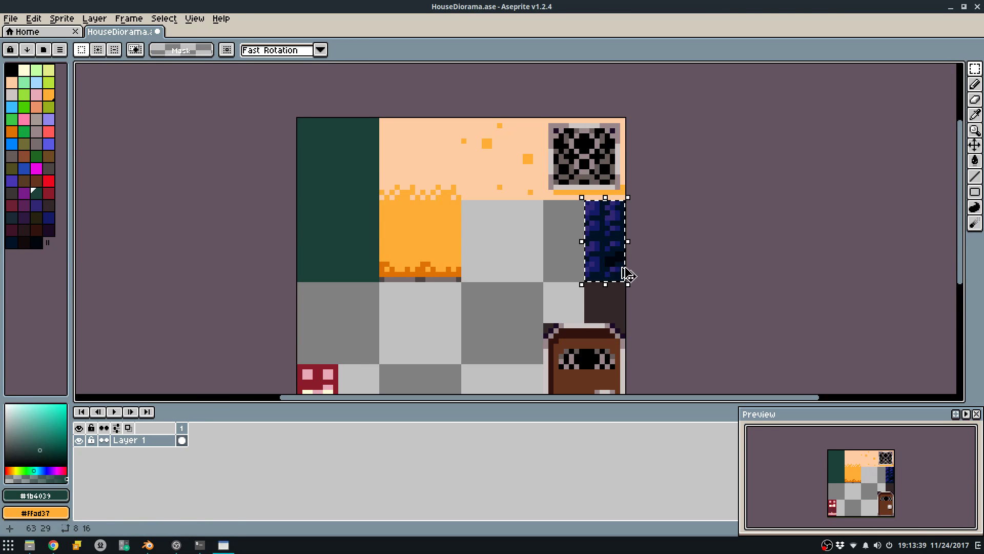
ctrl+drag(625, 272, 568, 263)
scroll(609, 260, up, 2)
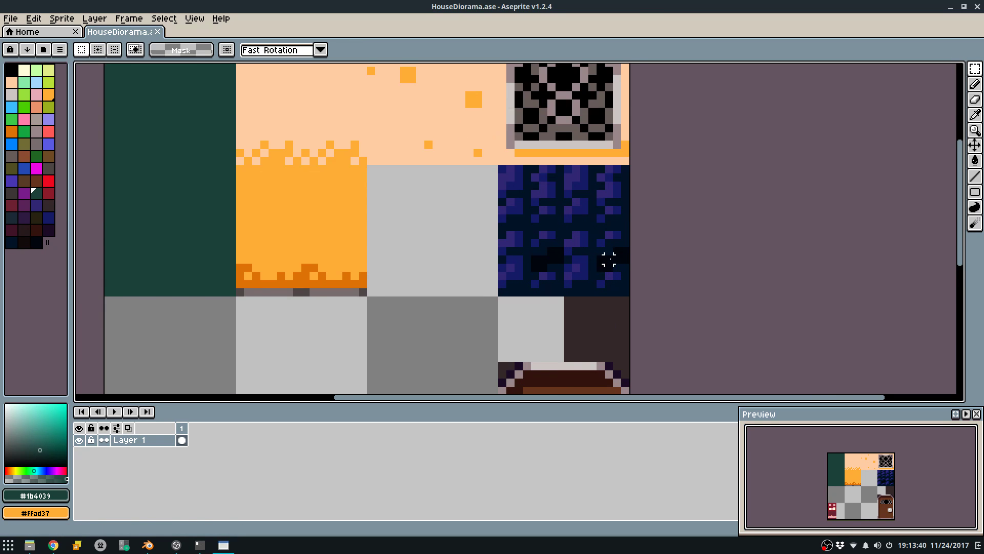
scroll(520, 209, down, 2)
drag(602, 282, 601, 282)
ctrl+drag(554, 238, 485, 243)
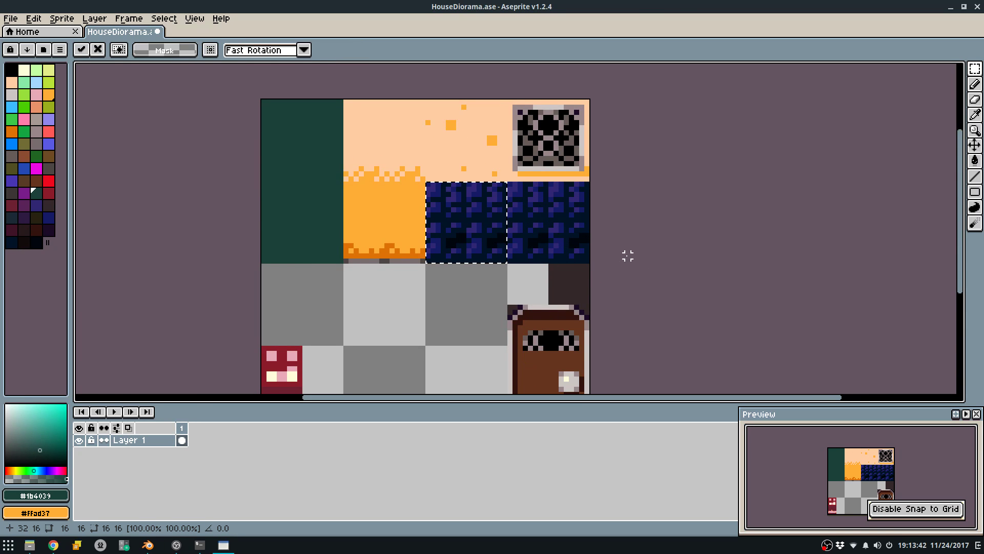
click(628, 255)
Cover the black patches of the new roof tile with plain shingles and vary the patches in the original tile.
drag(429, 185, 480, 241)
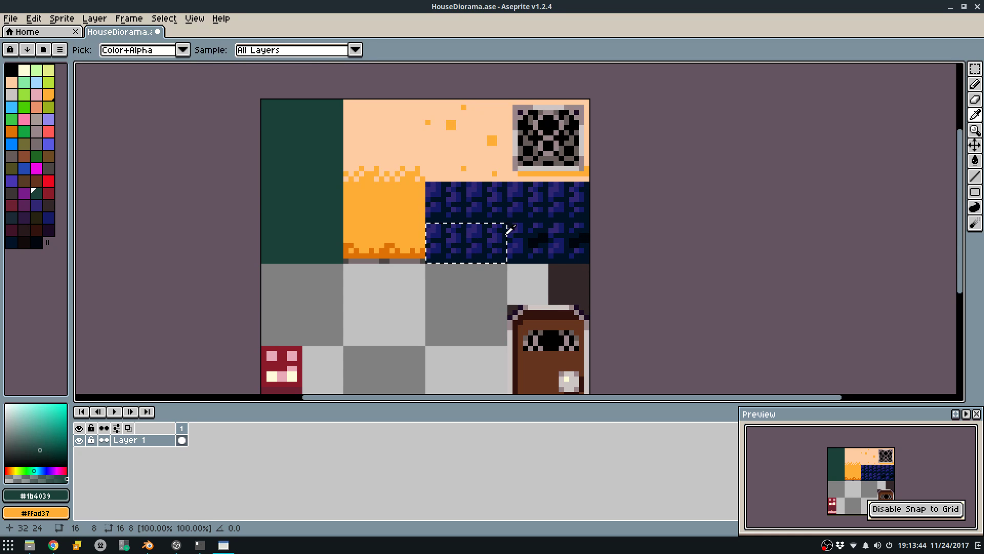
mouse_move(520, 205)
mouse_down()
mouse_move(541, 219)
mouse_move(522, 244)
mouse_move(573, 243)
mouse_move(515, 203)
mouse_up()
click(643, 255)
Save the tileset and export the sprite sheet again with the new roof tiles.
key(ctrl+s)
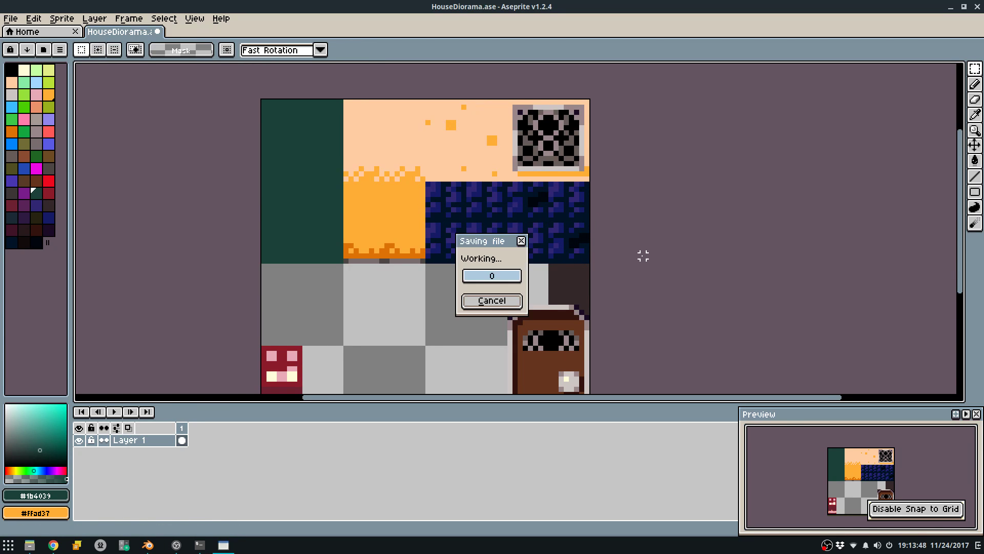
key(ctrl+e)
click(514, 348)
click(485, 307)
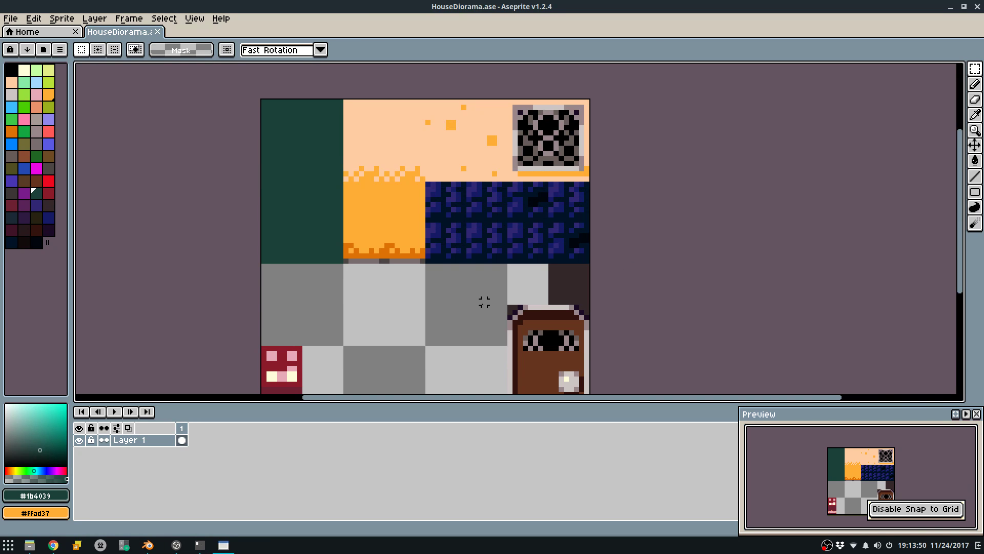
Switch to Blender and paint the first roof faces with the plain 16 x 16 dark blue roof tile.
key(alt+Tab)
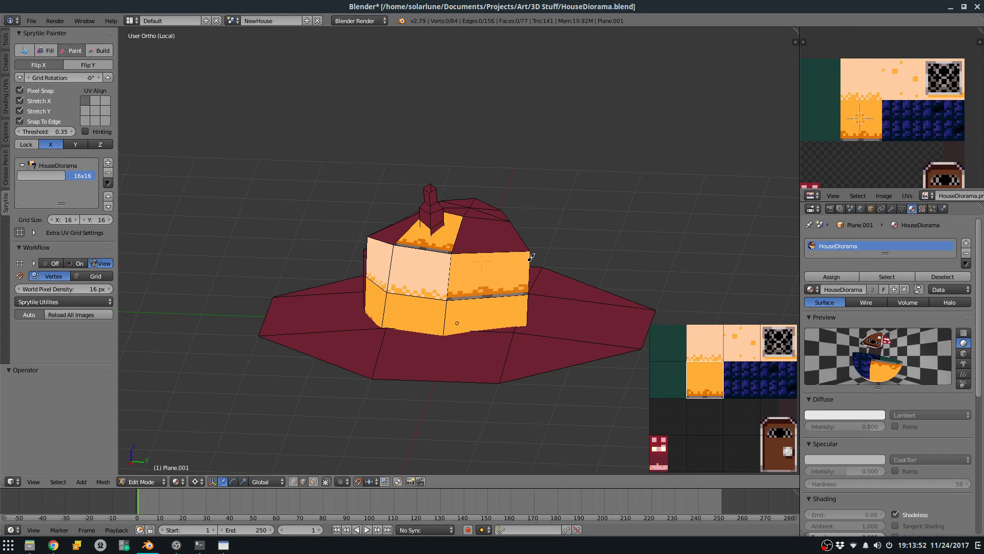
middle_drag(583, 261, 638, 259)
click(742, 379)
click(493, 252)
middle_drag(433, 214, 504, 237)
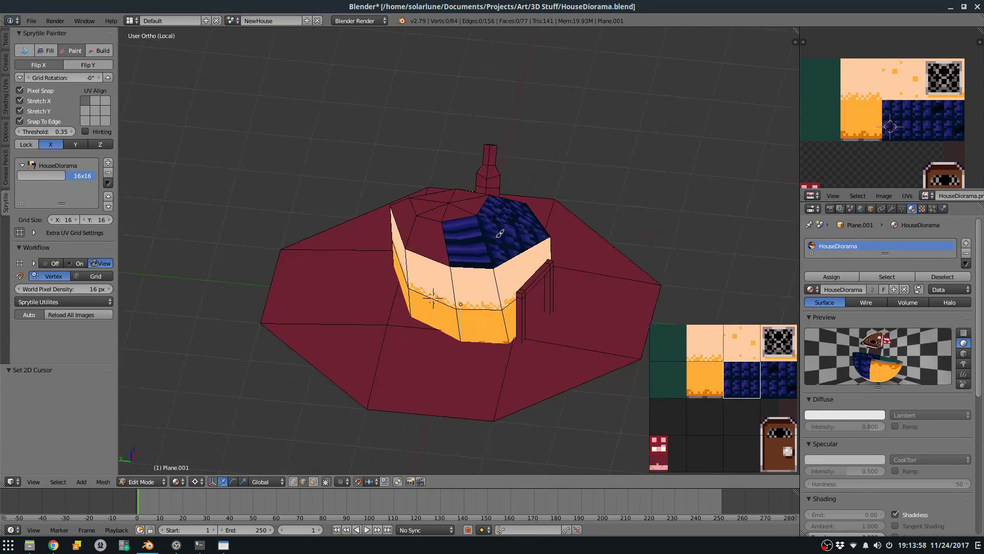
Paint the rest of the domed roof with the dark blue roof tiles, including the one with black patches.
middle_drag(440, 248, 410, 261)
scroll(465, 241, up, 2)
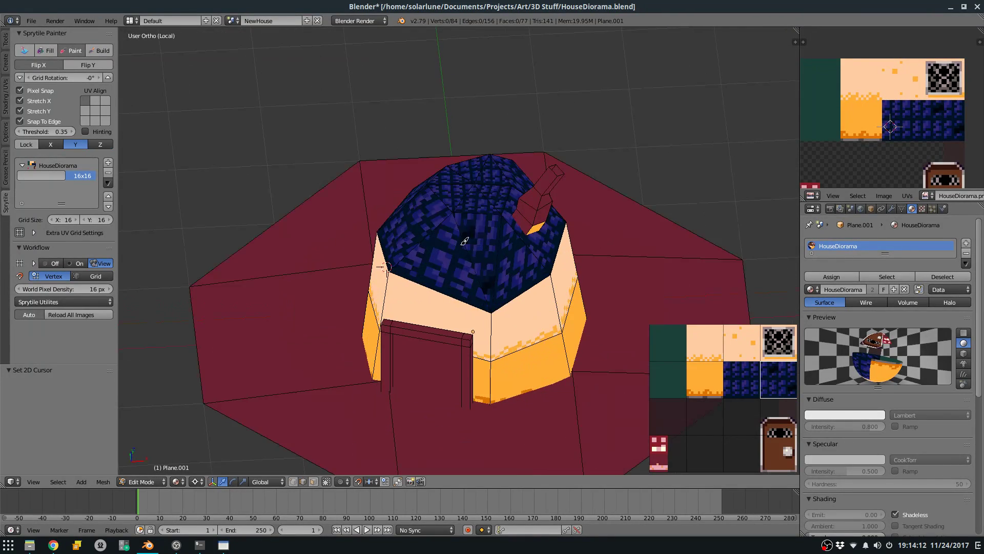
middle_drag(504, 316, 524, 311)
middle_drag(497, 207, 449, 260)
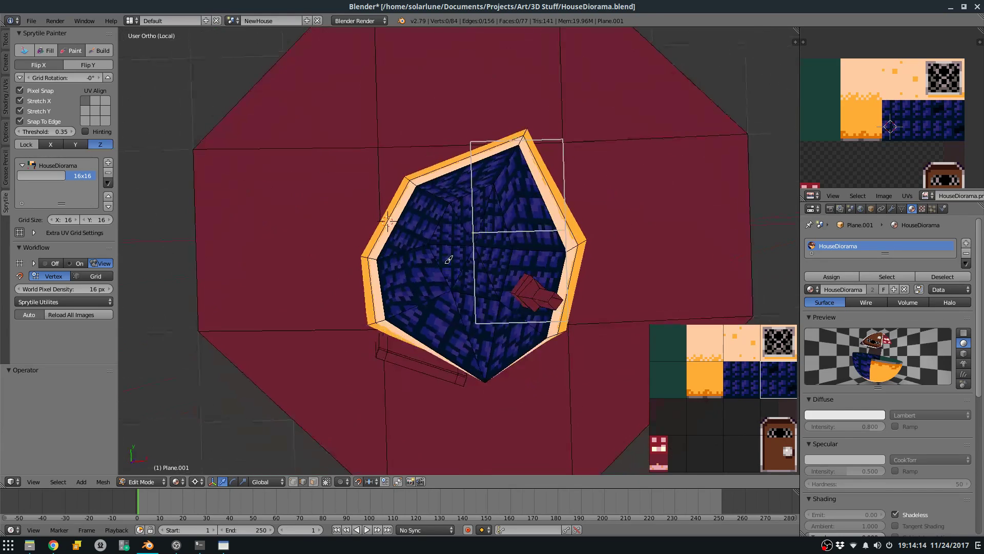
middle_drag(515, 330, 474, 260)
middle_drag(484, 307, 507, 294)
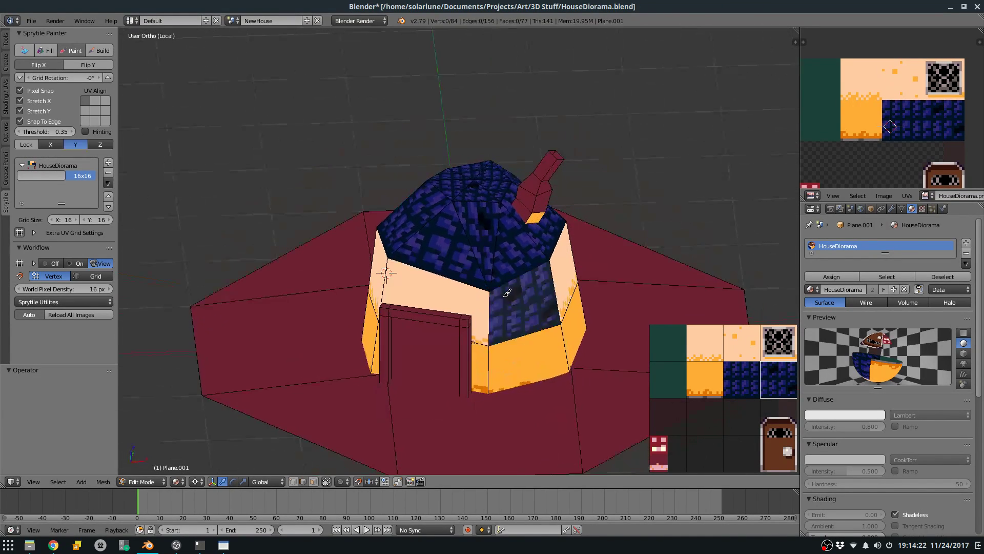
Save the blend file and cover the leftover orange face at the chimney's base with the roof tile.
scroll(519, 336, down, 4)
key(ctrl+s)
mouse_move(550, 320)
middle_down()
mouse_move(547, 300)
mouse_move(534, 323)
middle_up()
scroll(547, 300, up, 3)
key(Tab)
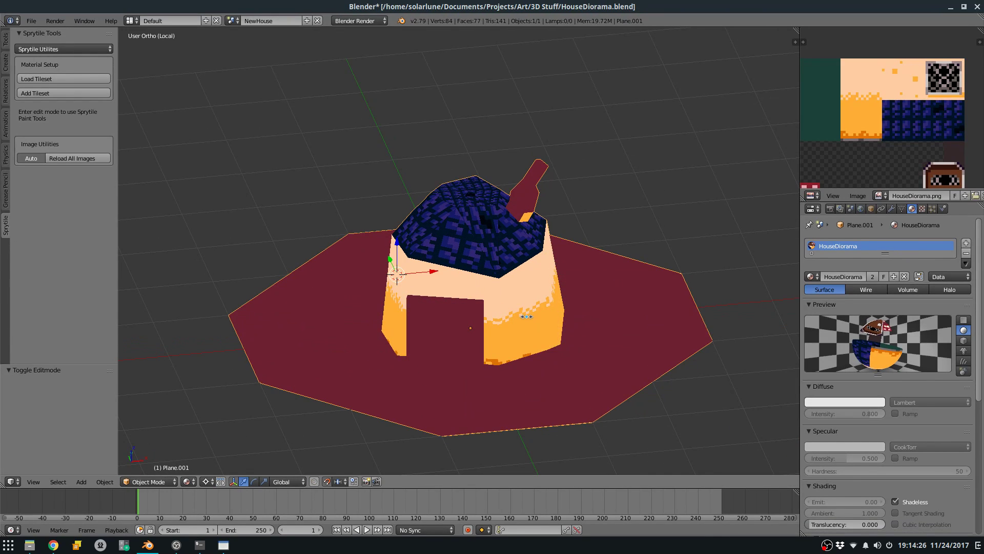
middle_drag(391, 275, 384, 288)
key(Tab)
middle_drag(405, 246, 477, 247)
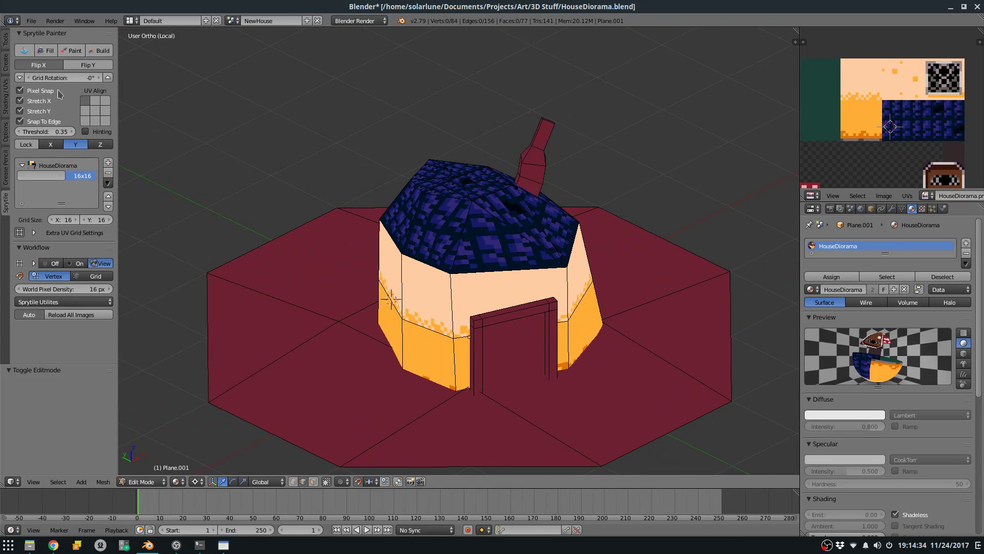
click(97, 52)
click(47, 52)
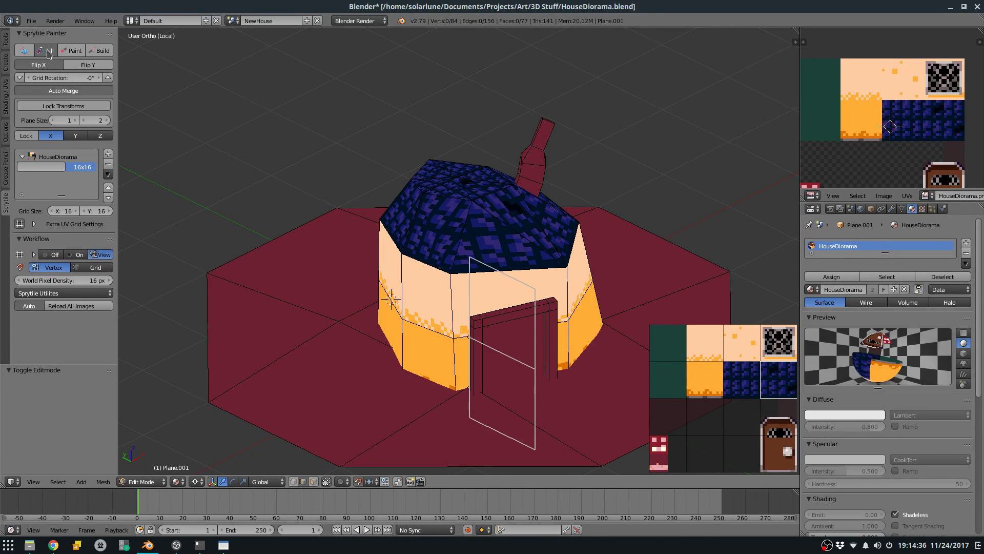
key(Tab)
key(Tab)
click(24, 51)
key(Escape)
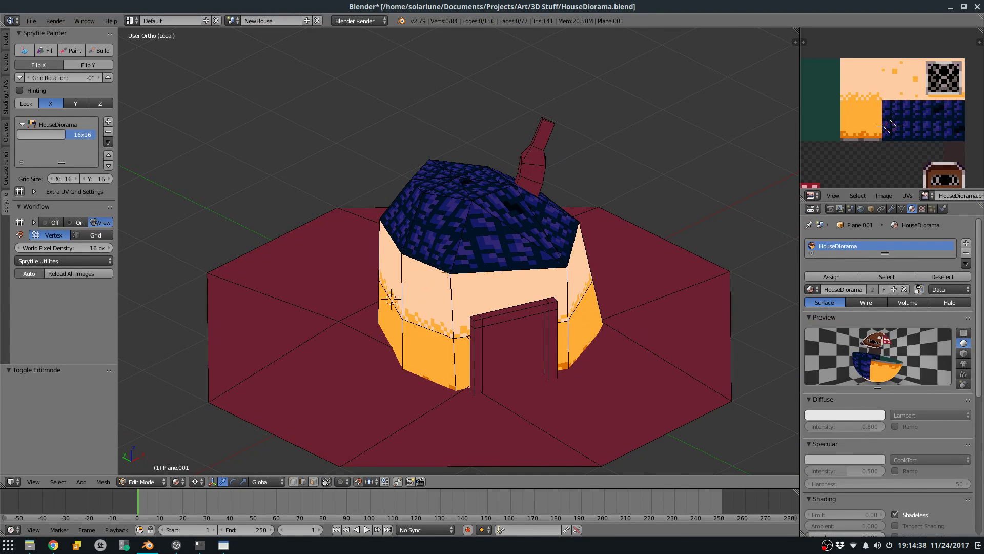
Extrude a lower roof edge beside the doorway and move it -0.4 along X and -0.2 along Z to form an overhang.
key(e)
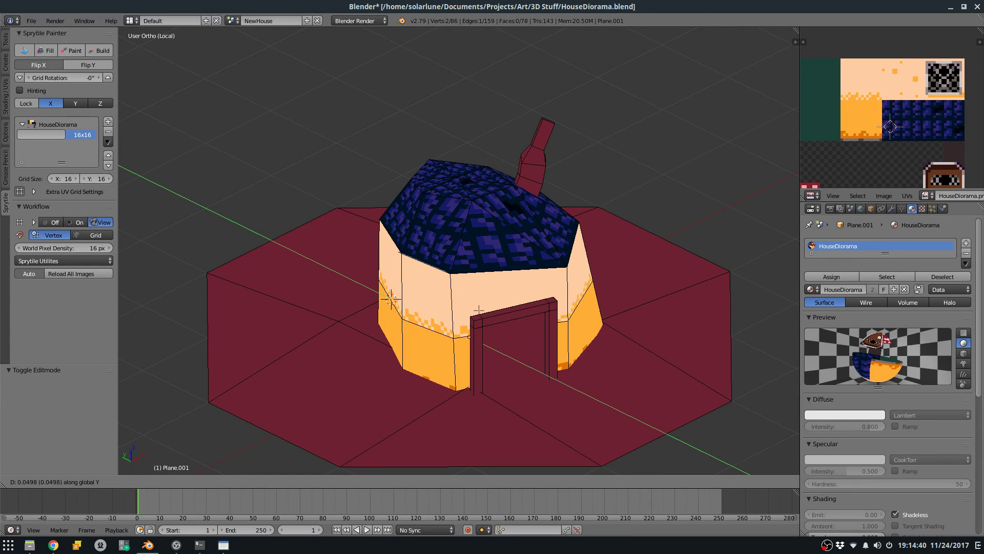
right_click(477, 310)
key(x)
key(g)
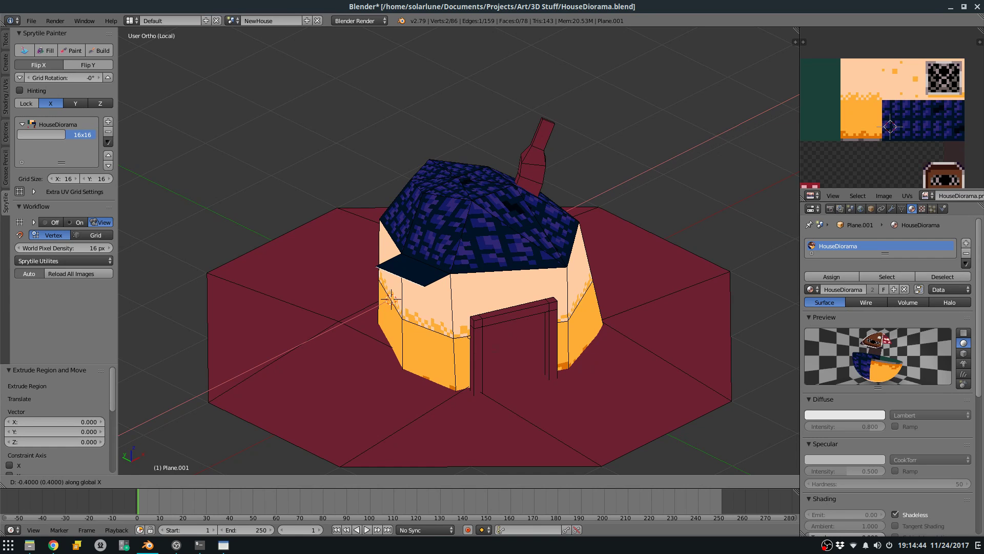
click(391, 299)
key(g)
key(z)
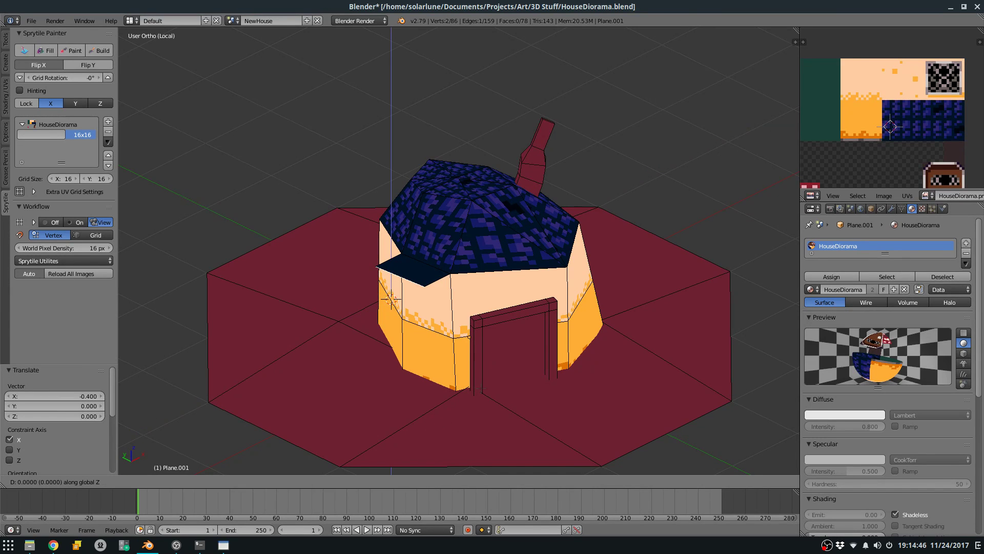
click(480, 416)
Extrude the neighbouring lower roof edge beside the first overhang panel and move it -0.8 along X.
middle_drag(383, 254, 457, 248)
key(e)
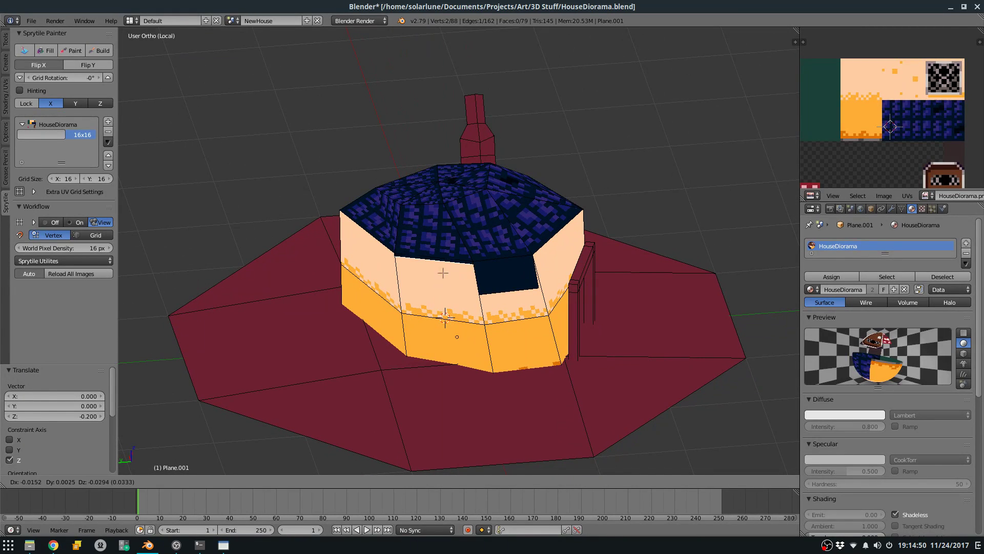
right_click(449, 321)
key(g)
key(y)
key(x)
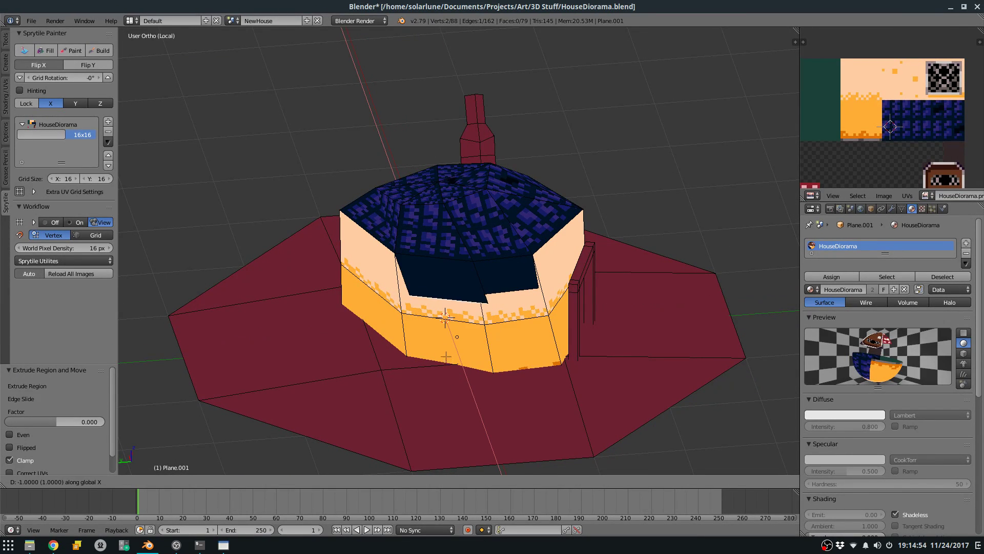
click(437, 293)
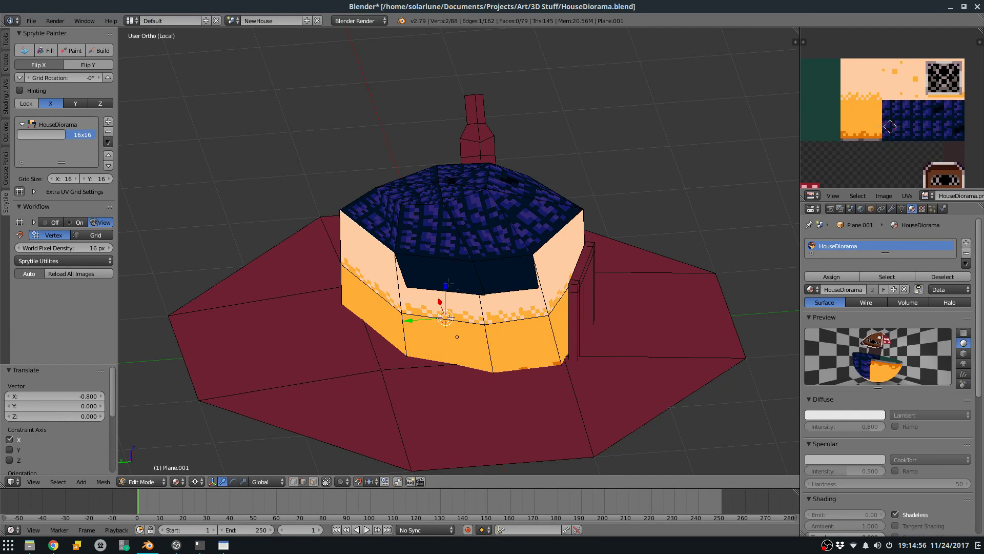
Recalculate the normals of both overhang faces and paint the newer one with the dark blue roof tile.
key(Tab)
key(Tab)
middle_drag(491, 291, 473, 311)
click(79, 53)
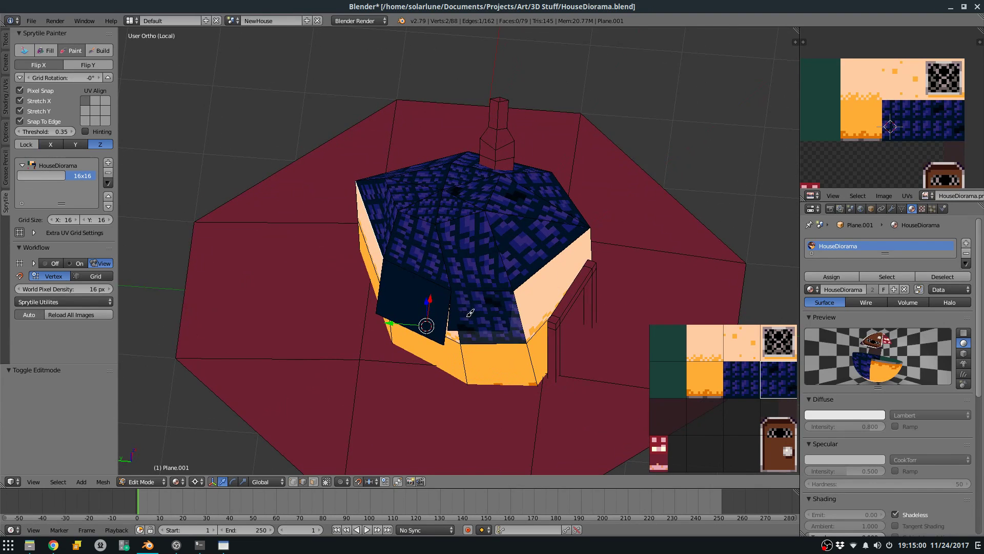
scroll(490, 323, up, 3)
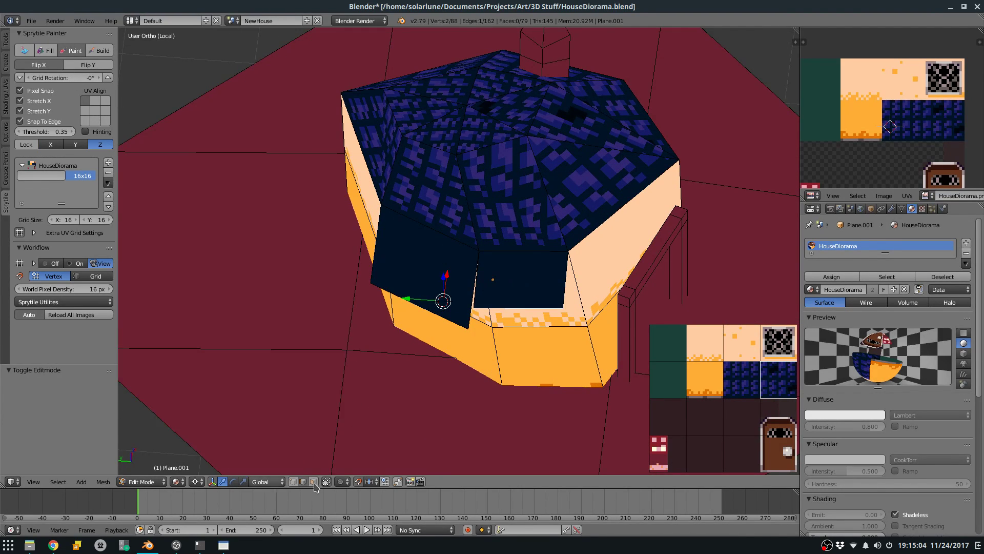
right_click(428, 266)
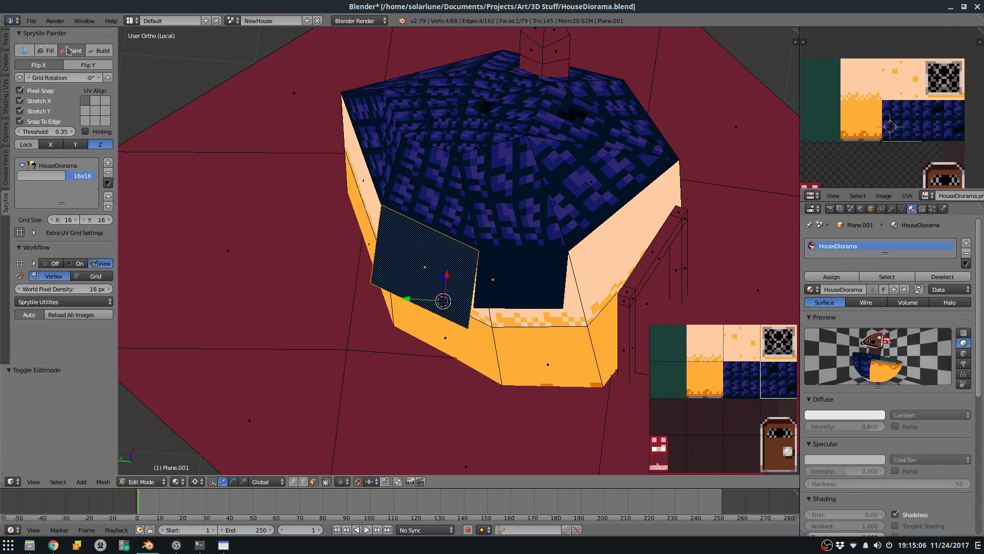
click(65, 51)
shift+right_click(532, 275)
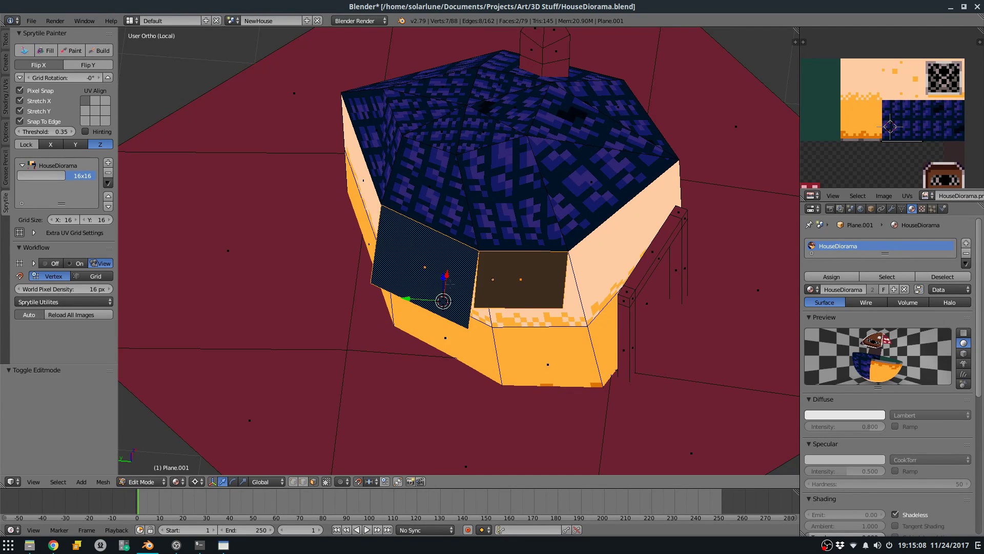
click(72, 50)
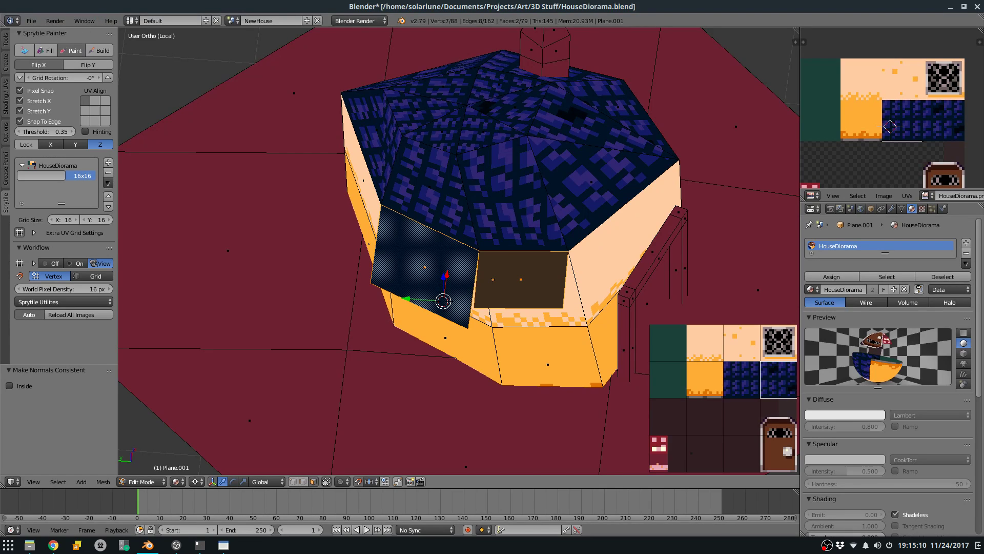
click(466, 274)
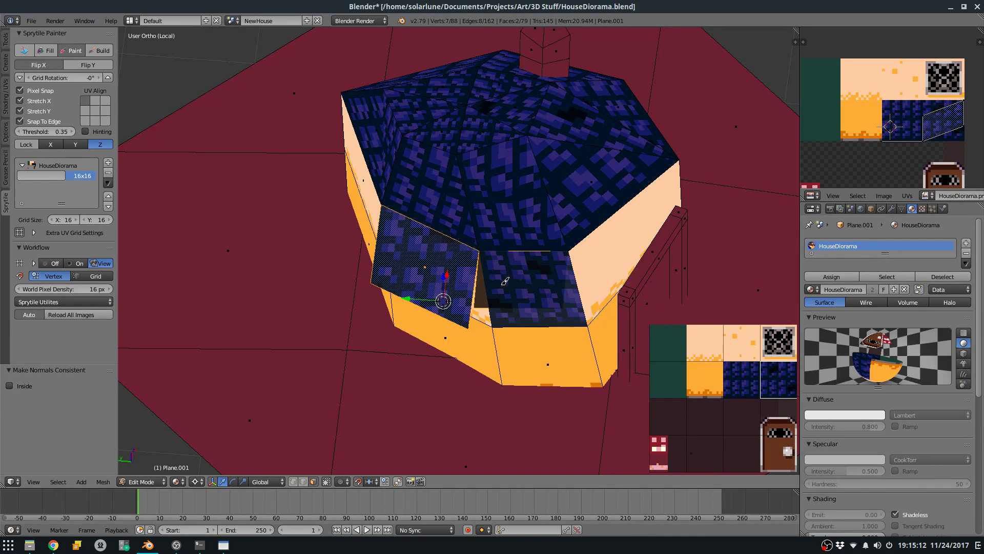
mouse_move(535, 282)
middle_down()
mouse_move(477, 153)
mouse_move(449, 166)
mouse_move(492, 280)
middle_up()
key(Escape)
Raise the outer edge of the overhang panel nearest the doorway by 0.267 along Z and shift it along Y to meet its neighbour.
key(Tab)
key(Tab)
mouse_move(451, 344)
middle_down()
mouse_move(445, 297)
mouse_move(445, 327)
middle_up()
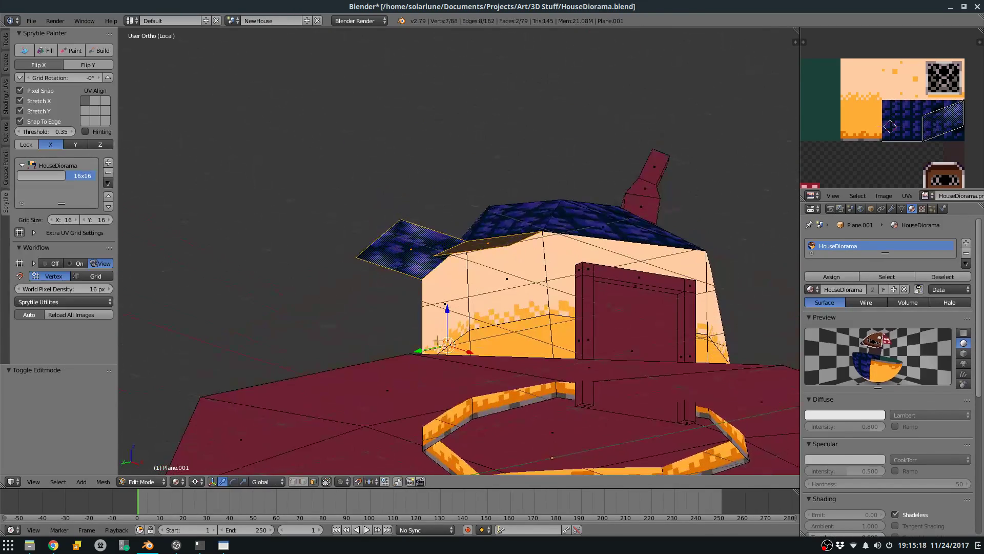
click(303, 482)
right_click(486, 253)
key(g)
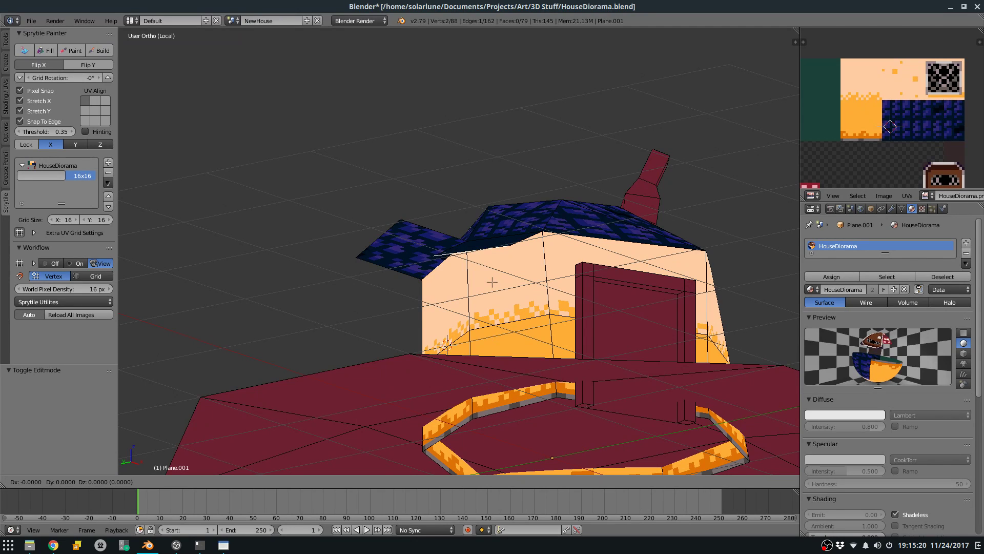
click(491, 249)
middle_drag(491, 248, 513, 358)
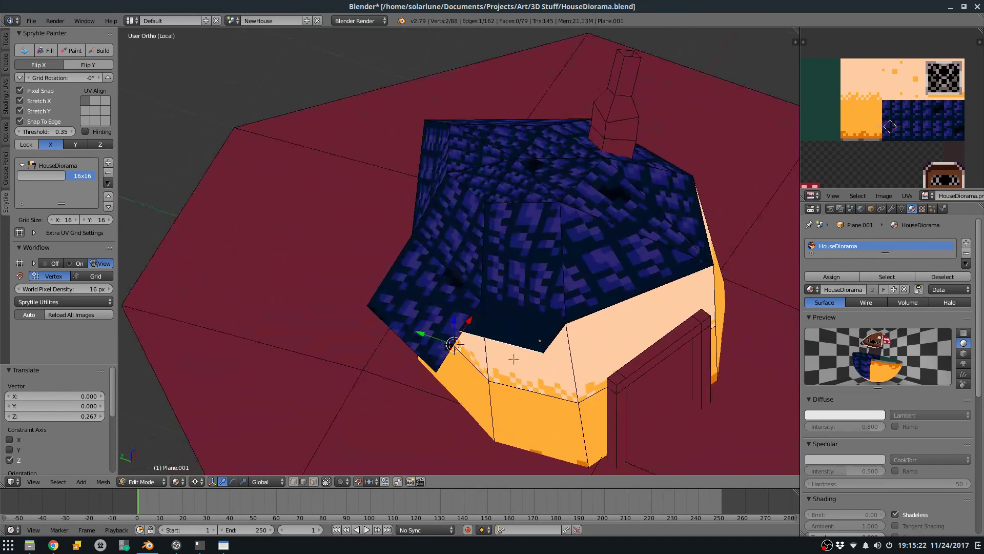
key(g)
key(y)
click(456, 437)
Pull the outer edges of both overhang panels in toward the wall along X.
key(Tab)
middle_drag(464, 421, 530, 328)
key(Tab)
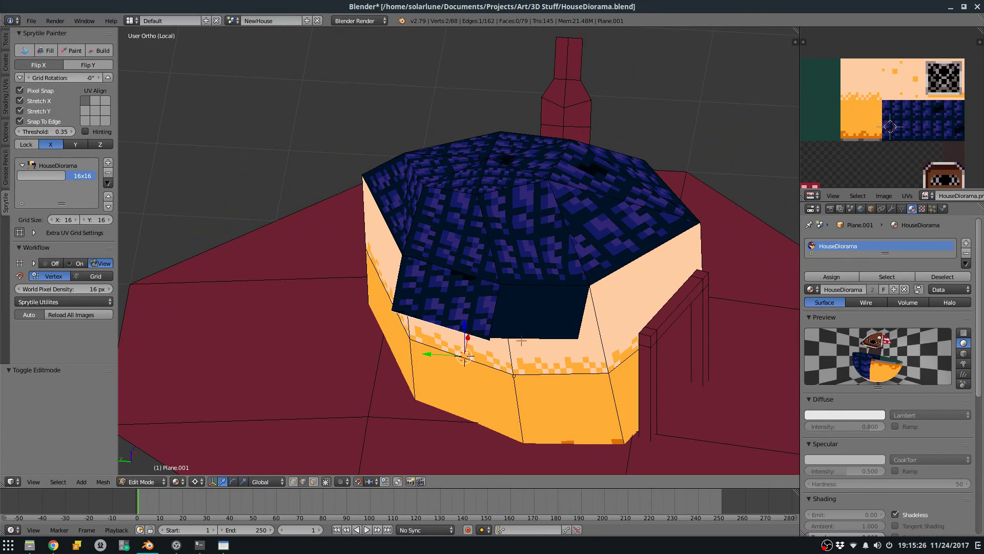
key(g)
key(x)
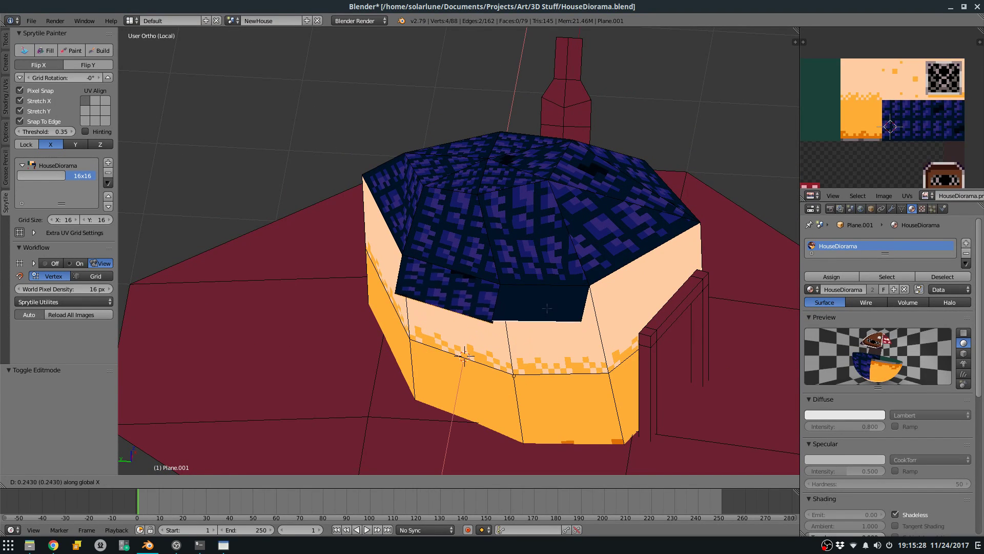
click(548, 303)
Select the remaining plain overhang face nearest the doorway and paint it with the dark blue roof tile.
key(Tab)
key(Tab)
key(Tab)
key(Tab)
click(72, 50)
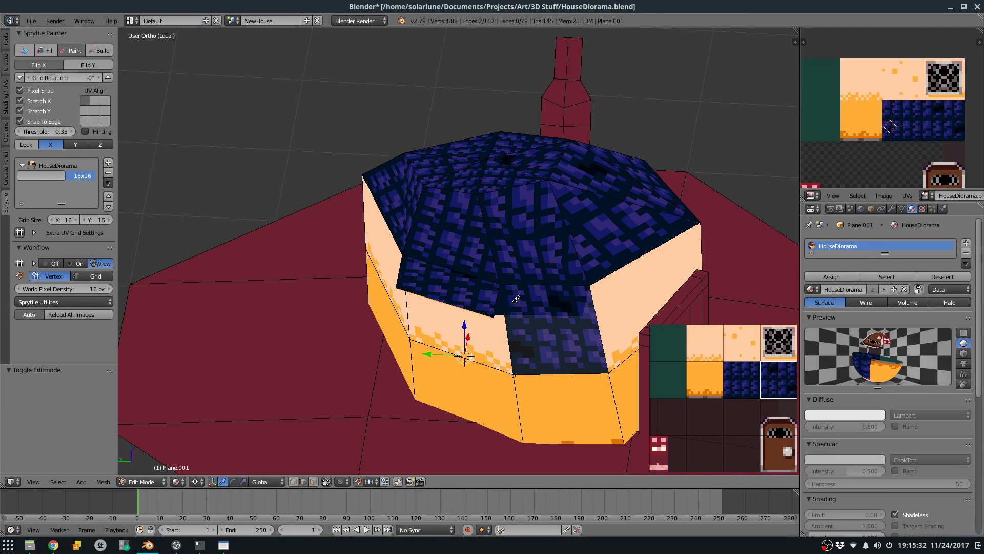
key(Tab)
key(Tab)
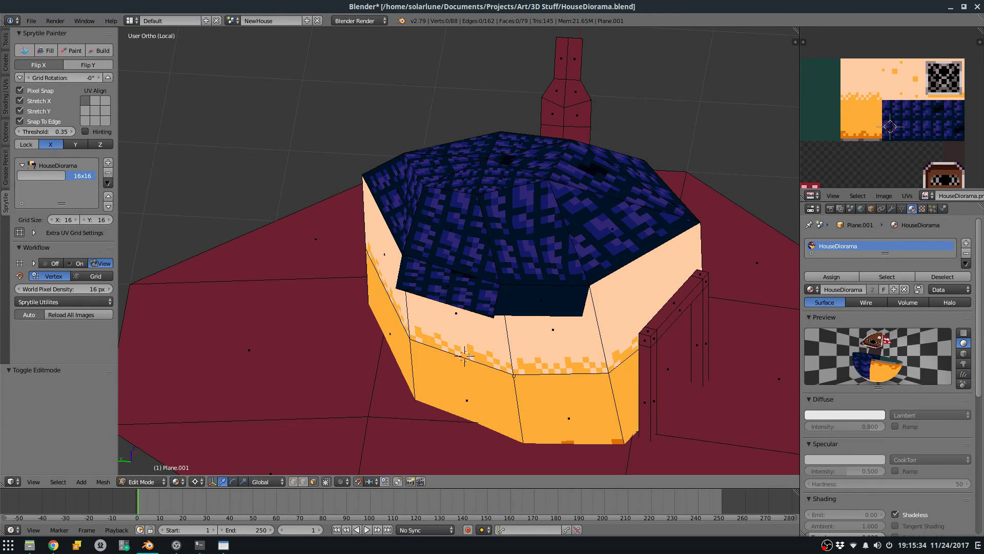
right_click(527, 300)
key(Tab)
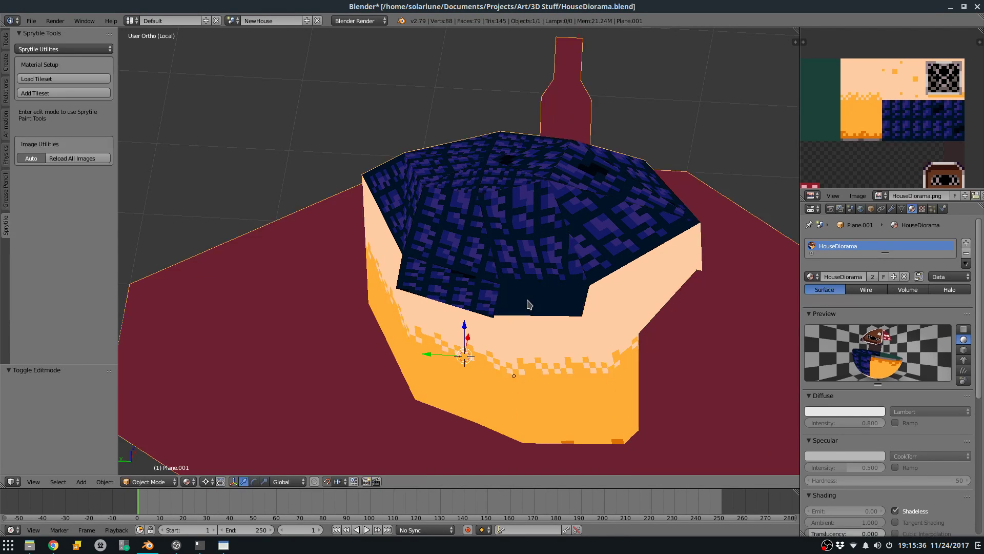
key(Tab)
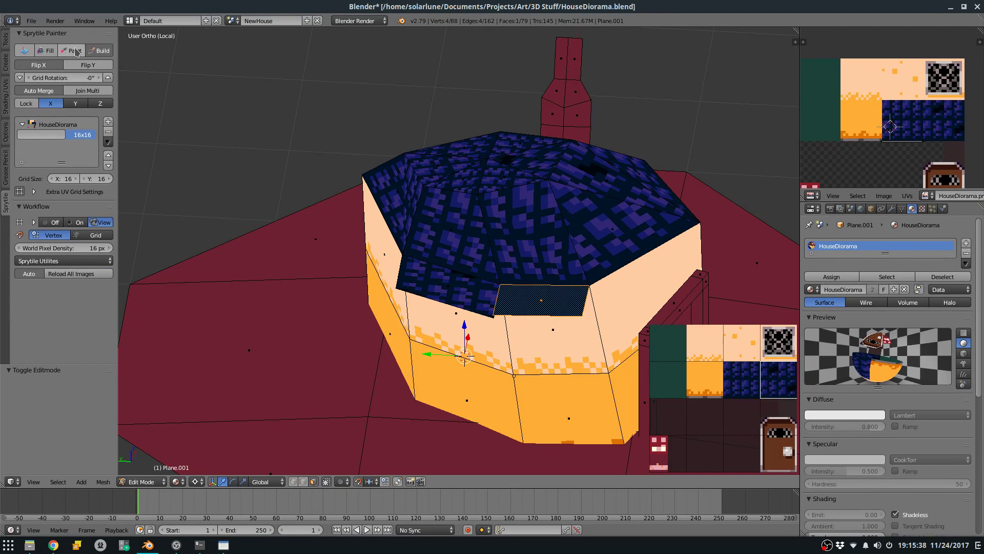
middle_drag(528, 291, 567, 343)
key(a)
Change the view to perspective and move the outer edges of both overhang panels -0.087 along Y.
key(Tab)
key(KP_5)
key(Tab)
scroll(482, 317, up, 4)
middle_drag(481, 316, 488, 341)
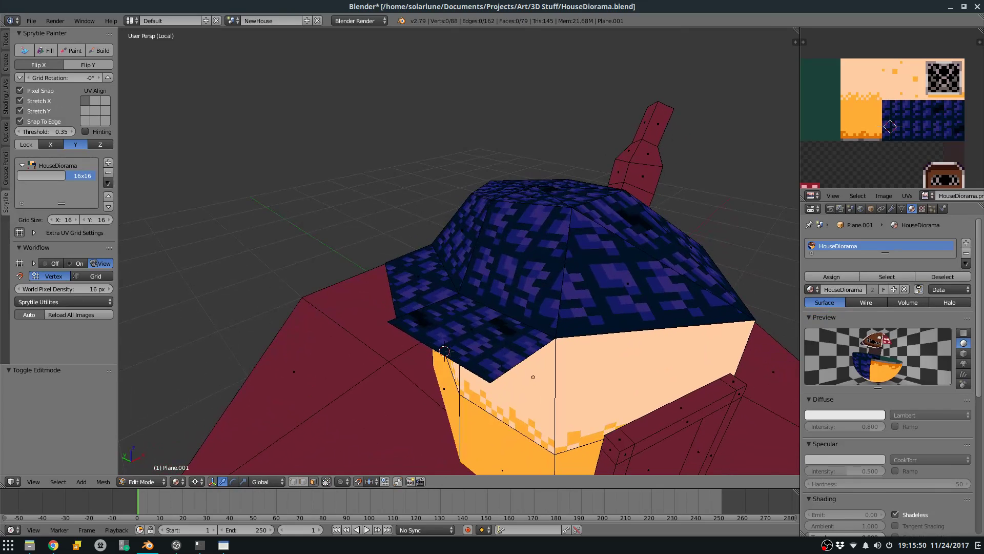
right_click(488, 341)
right_click(405, 318)
key(g)
key(y)
key(Return)
Move the overhang's outer edges slightly toward the wall along X and adjust their height along Z.
key(g)
key(x)
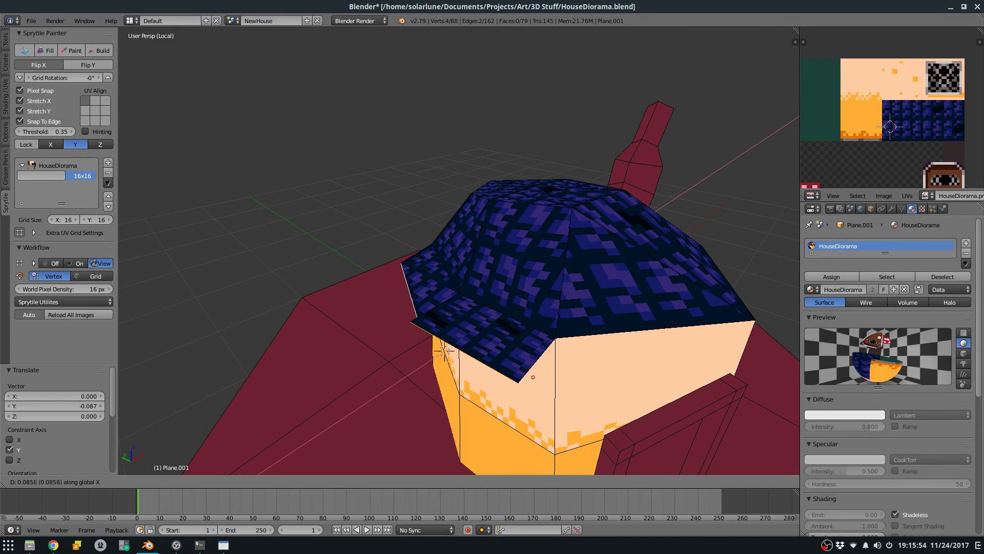
click(422, 322)
key(g)
key(z)
click(506, 339)
Return to Object Mode, save the blend file and switch to the HouseDiorama tileset in Aseprite.
middle_drag(589, 359, 570, 332)
scroll(570, 331, down, 4)
key(Tab)
key(ctrl+s)
scroll(496, 291, up, 4)
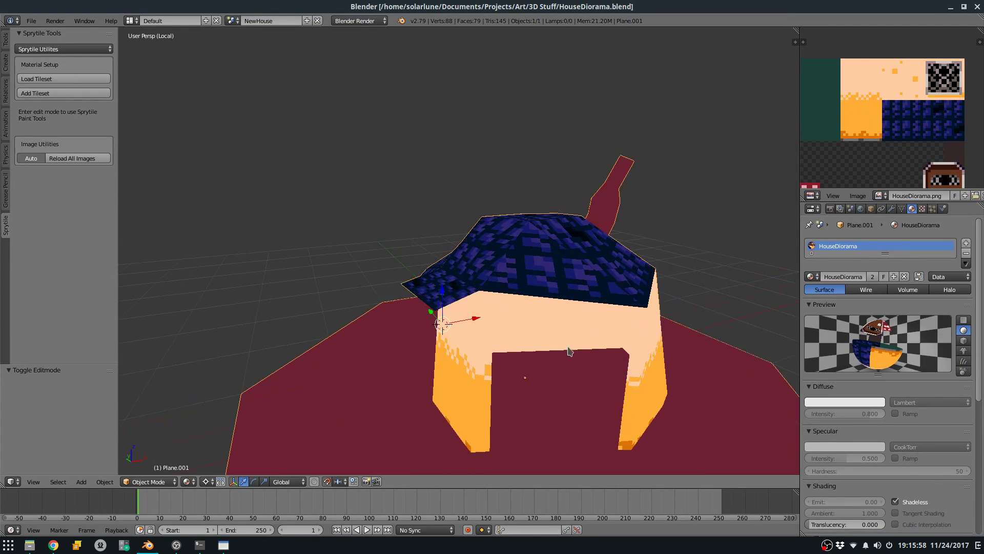
key(alt+Tab)
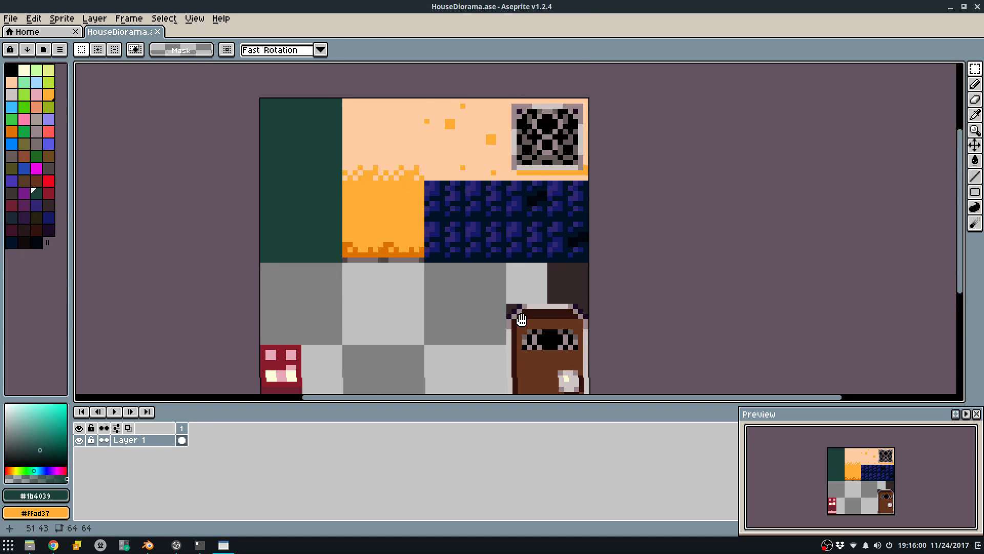
Switch to Blender and show the house mesh in Edit Mode from the front.
middle_drag(522, 320, 520, 223)
key(alt+Tab)
scroll(463, 312, down, 3)
key(Tab)
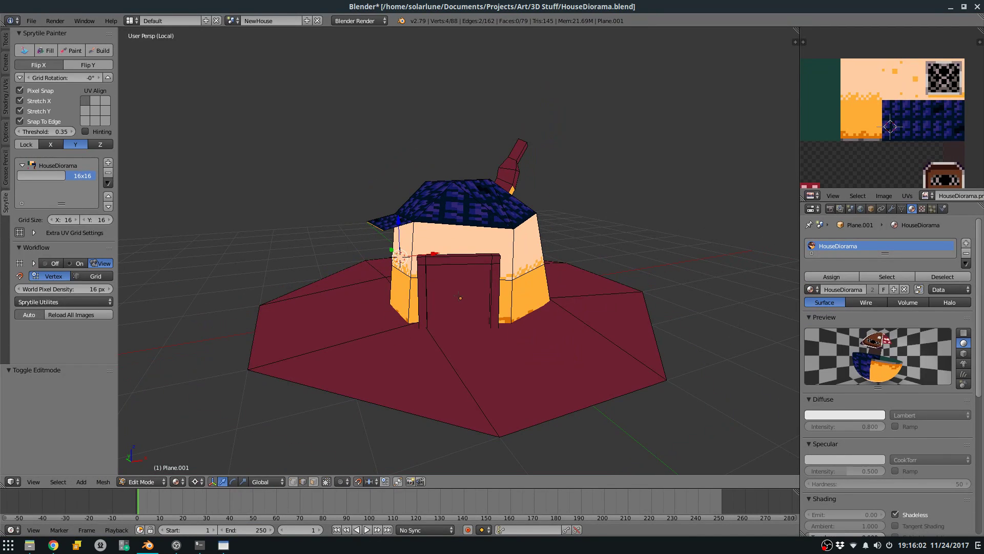
key(KP_1)
scroll(504, 270, up, 4)
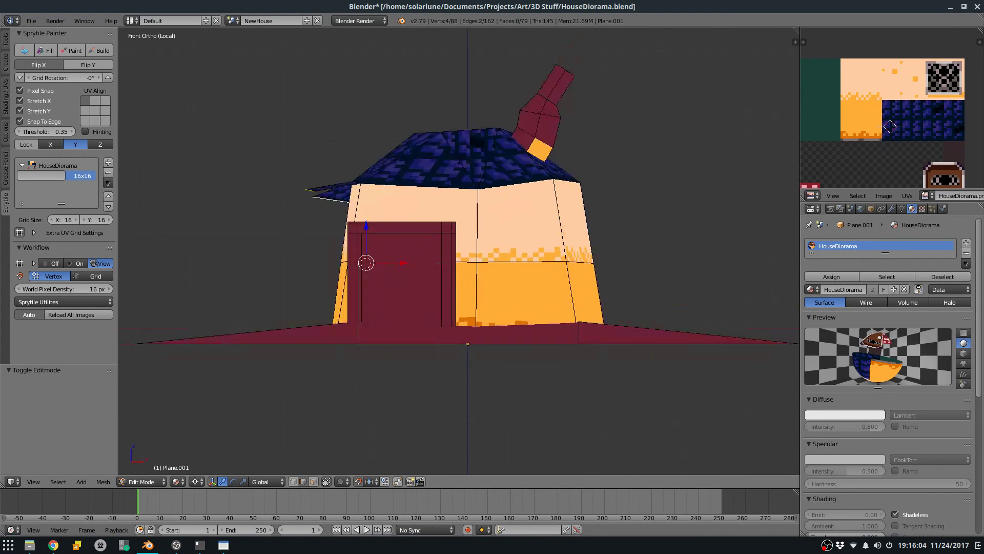
Delete all faces of the old door and its frame from the front of the house.
key(KP_3)
key(ctrl+KP_1)
middle_drag(504, 270, 569, 292)
key(KP_1)
key(l)
key(l)
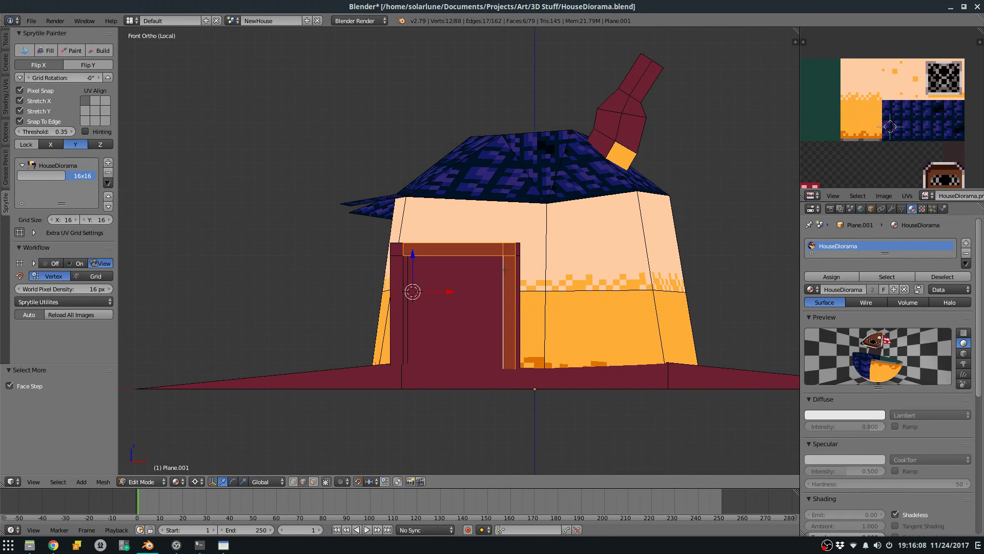
key(x)
click(504, 270)
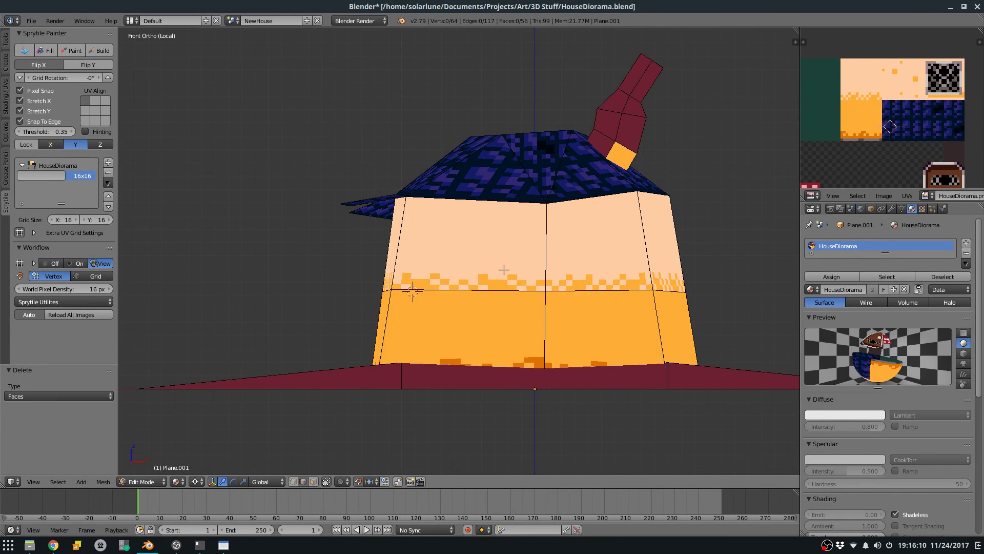
Add a plane to the house mesh and stand it upright by rotating it 90° about the X axis.
middle_drag(894, 163, 893, 103)
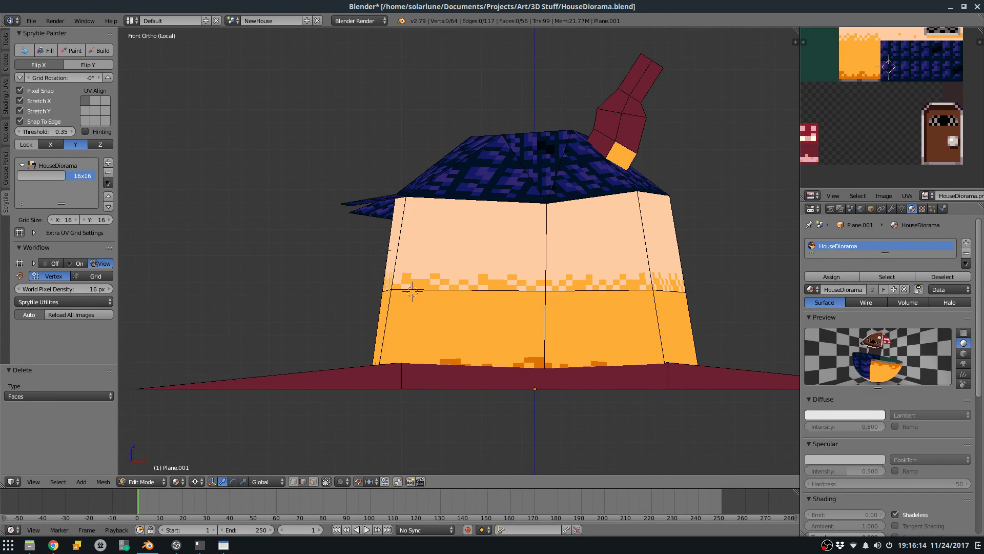
key(space)
text(add plane)
key(Return)
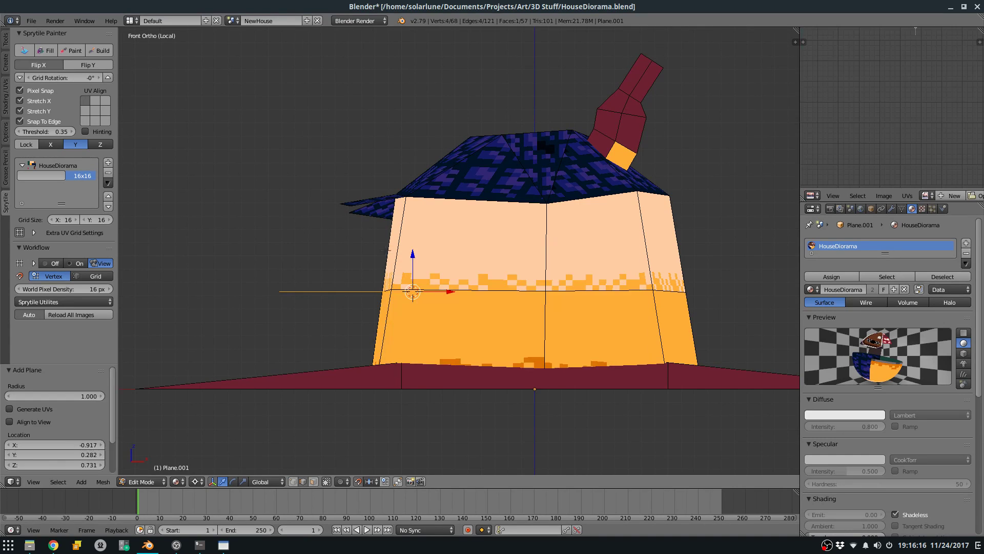
key(r)
key(x)
key(9)
key(0)
key(Return)
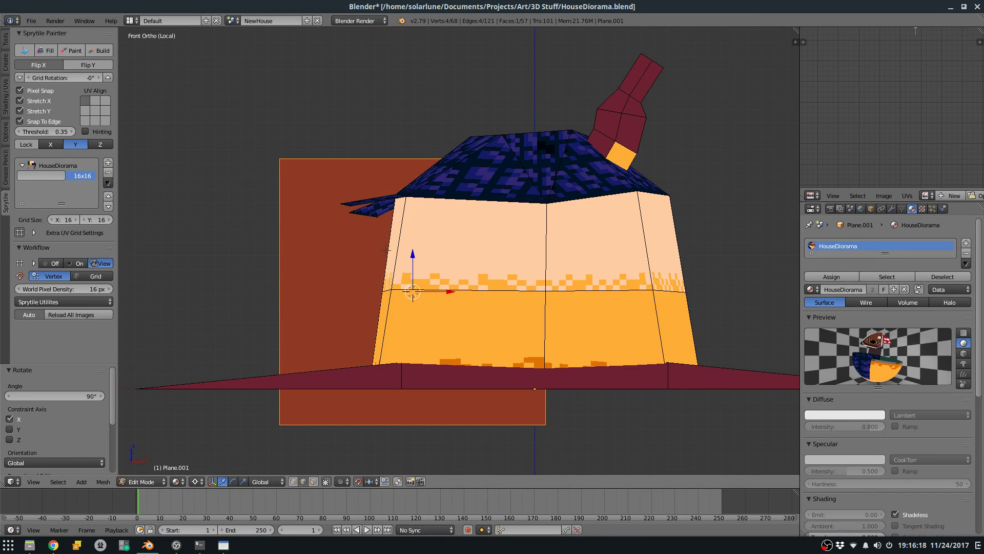
Scale the new upright plane down by a factor of 0.5.
key(s)
key(period)
key(5)
key(Return)
key(g)
right_click(213, 158)
Move the plane clear of the house by -1.6 in X and -0.2 in Z, and again by -1.0 in X and 1.0 in Z.
scroll(467, 217, down, 7)
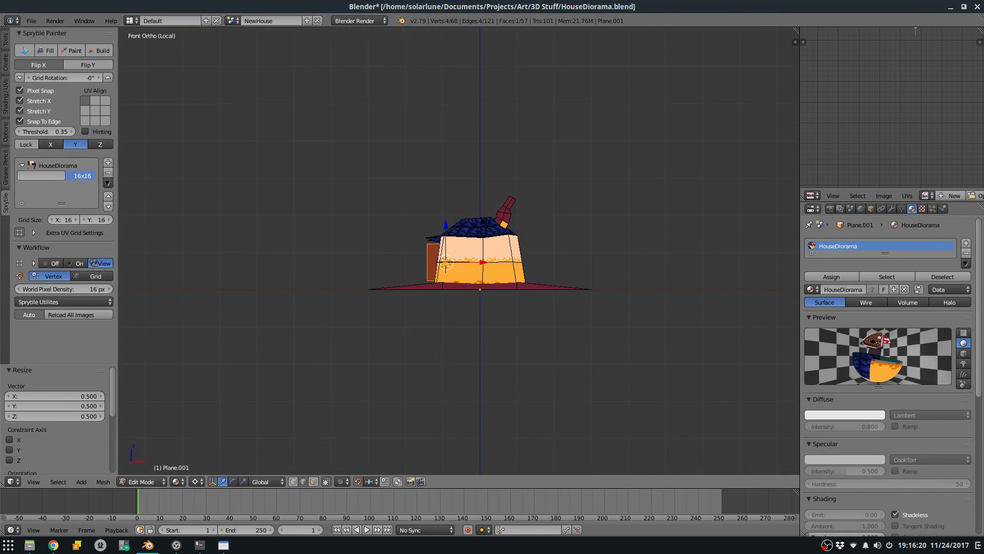
shift+middle_drag(467, 216, 534, 219)
scroll(534, 218, up, 4)
key(g)
click(502, 311)
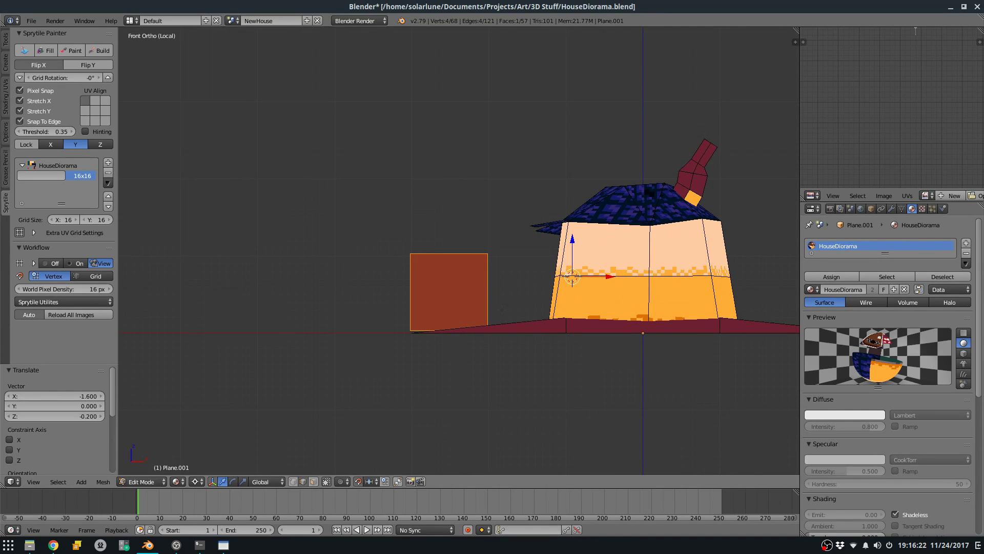
key(g)
click(424, 233)
Snap the plane's vertices to the grid and save the file over HouseDiorama.blend.
key(shift+s)
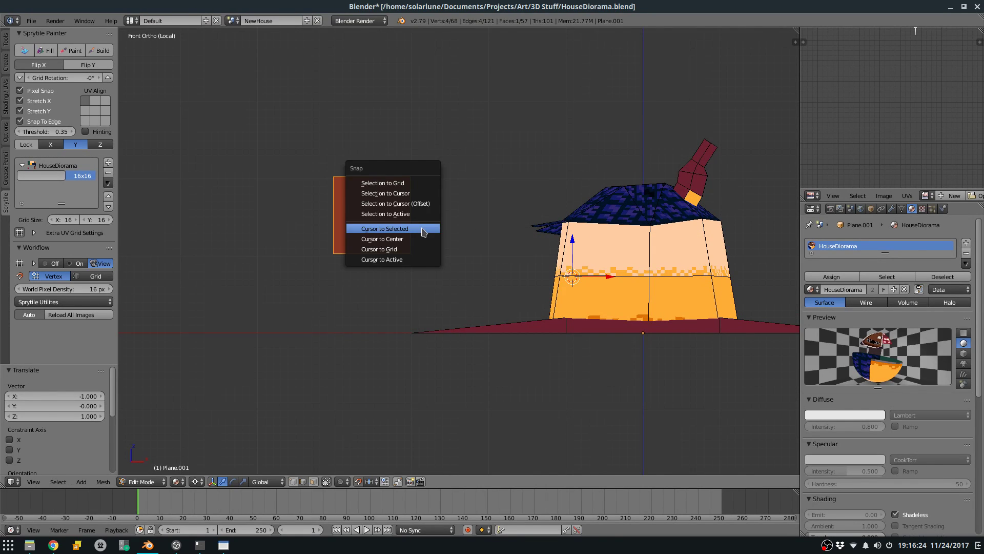
click(383, 183)
key(KP_Decimal)
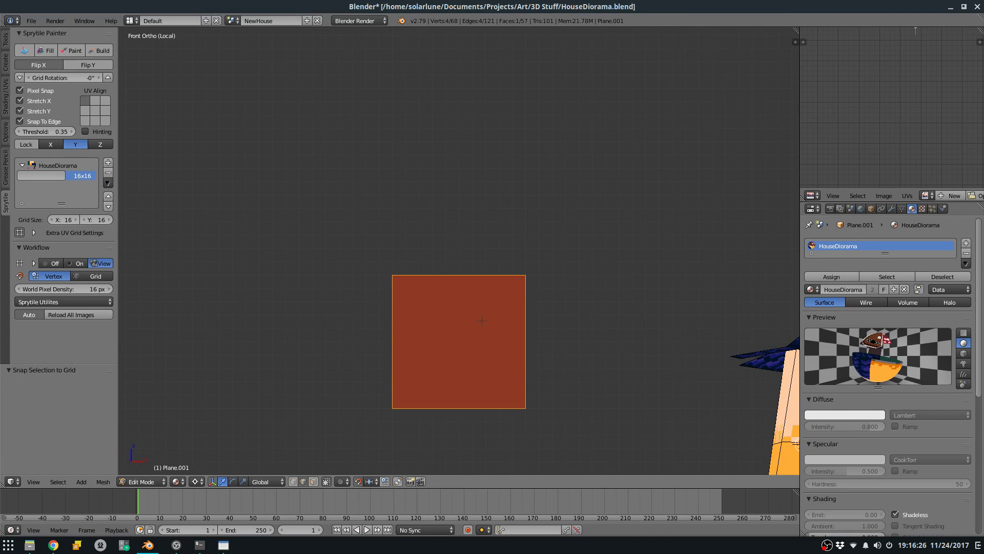
key(ctrl+s)
key(Return)
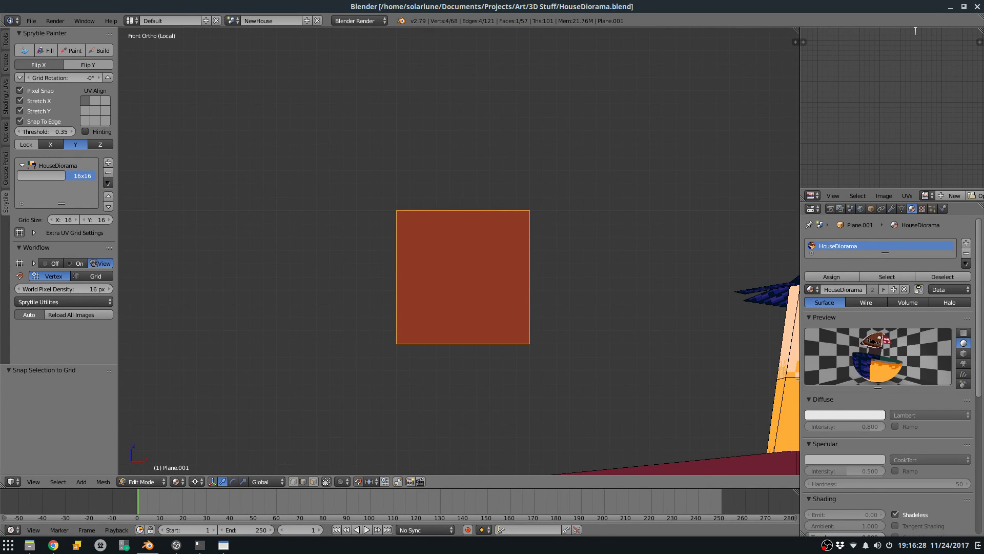
Try raising the plane's top edge by 0.5 along Z, and undo the move.
right_click(477, 210)
key(g)
key(z)
key(period)
text(5)
key(Return)
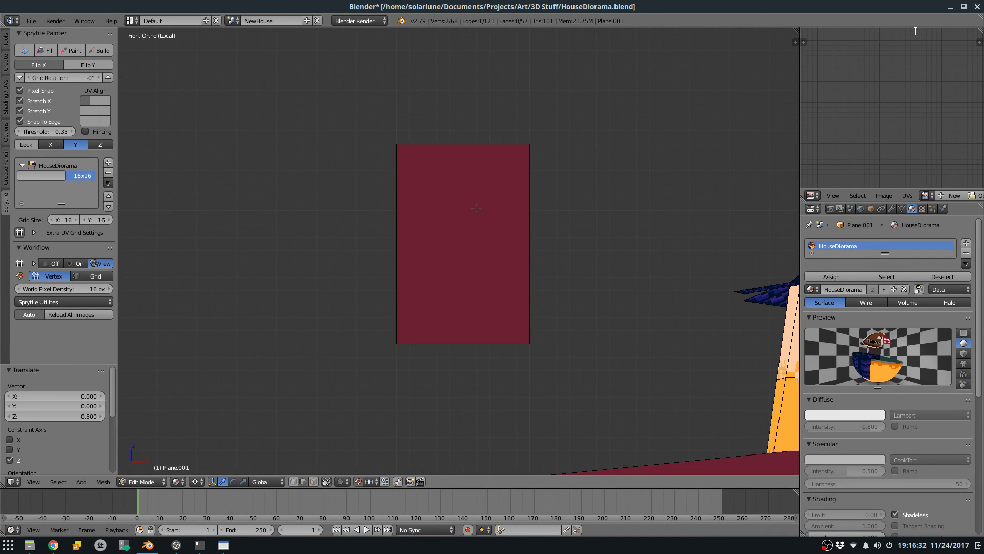
shift+middle_drag(563, 195, 563, 254)
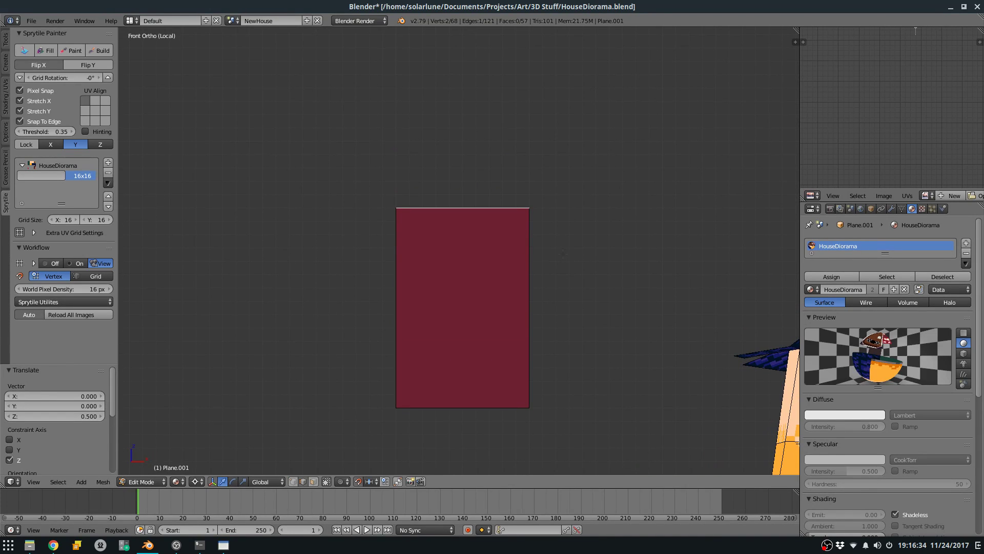
key(ctrl+z)
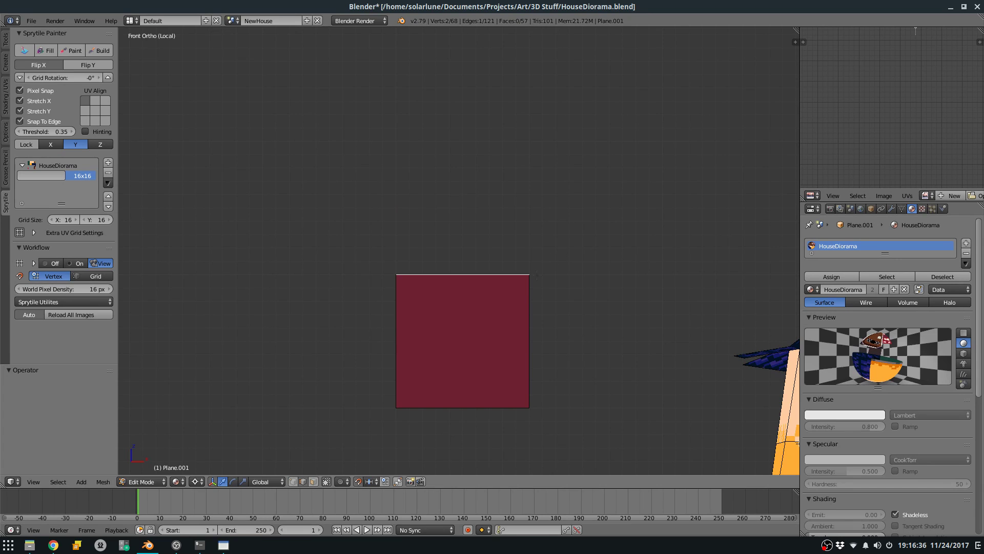
Try splitting the whole plane into triangles with Triangulate Faces.
key(a)
key(a)
key(a)
key(a)
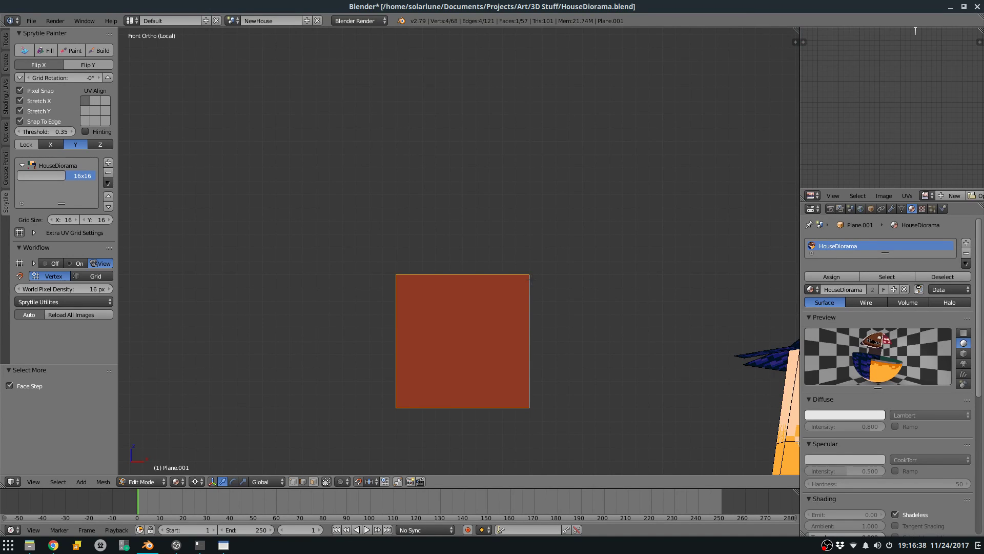
key(ctrl+t)
click(314, 481)
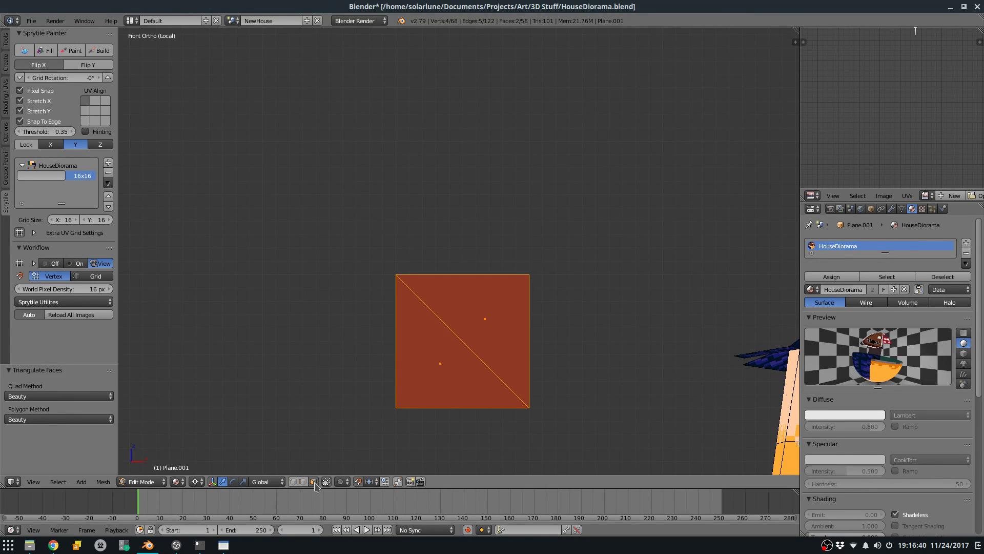
scroll(362, 248, up, 2)
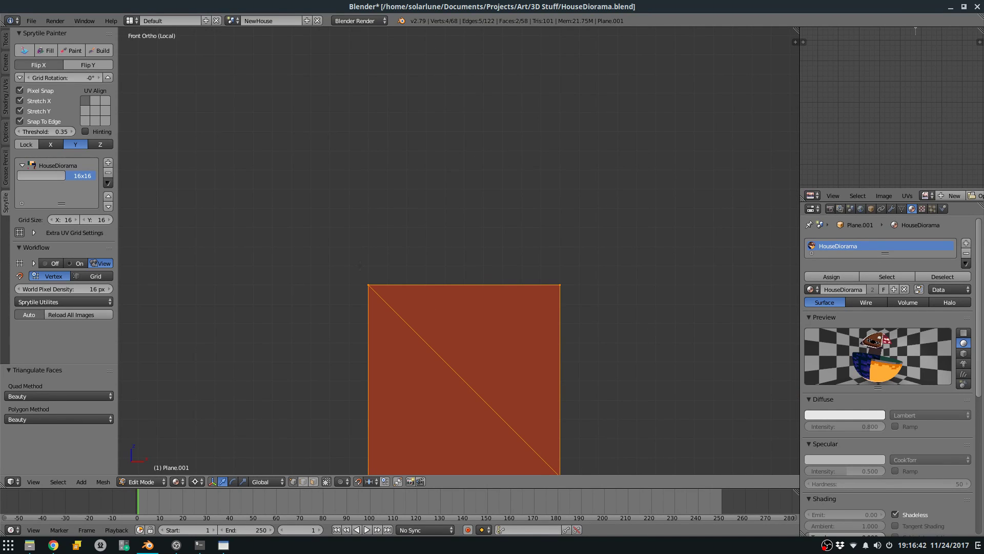
Try moving an upper corner vertex of the triangulated plane, cancel the move and undo the triangulation.
key(a)
scroll(359, 266, down, 2)
right_click(396, 274)
key(g)
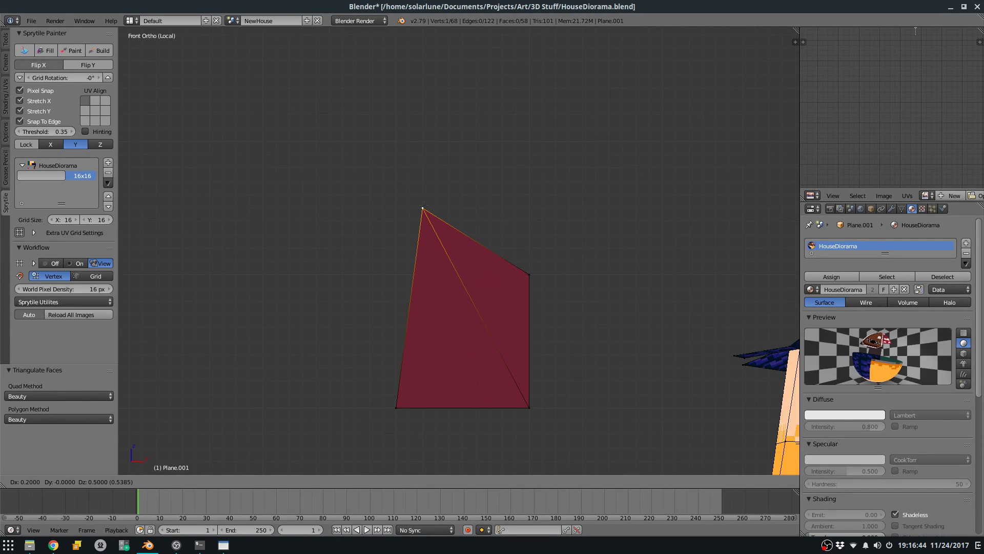
right_click(433, 231)
key(ctrl+z)
Extrude the plane's top edge straight upward to add a second face above it.
key(2)
right_click(408, 275)
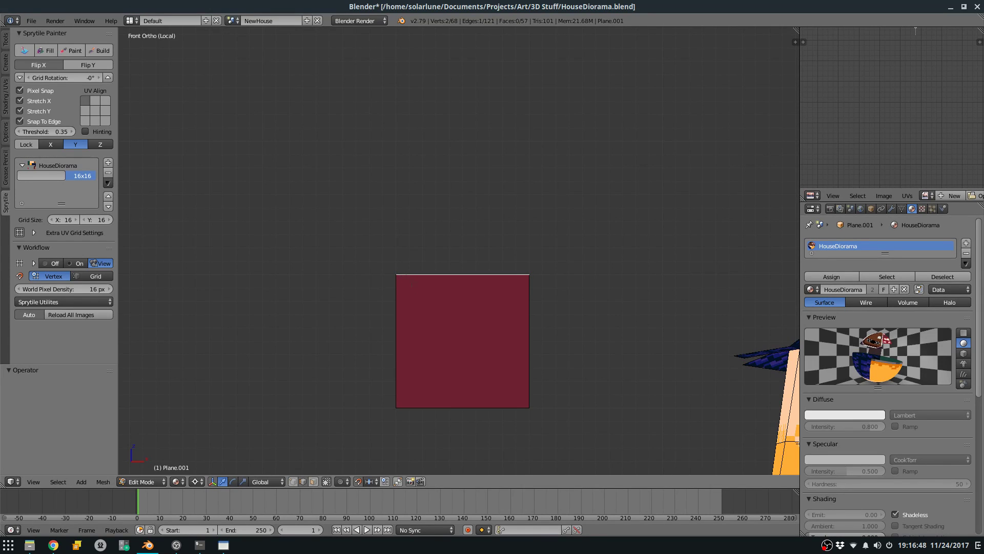
key(e)
click(288, 471)
Taper the upper face into a trapezoid by moving its two top corners inward and lowering its top edge.
click(293, 482)
right_click(397, 222)
key(g)
click(436, 221)
right_click(529, 221)
key(g)
click(476, 222)
key(g)
click(489, 222)
key(g)
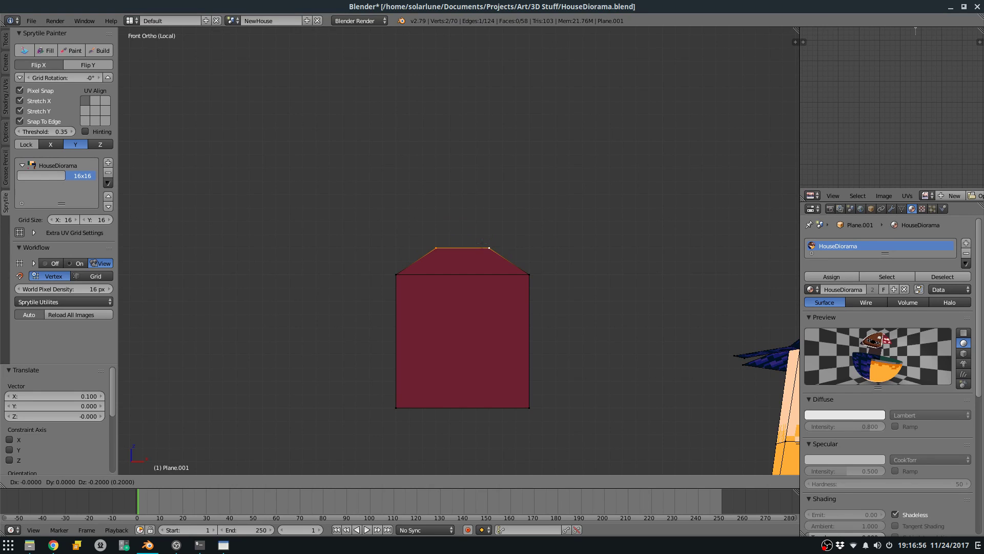
click(480, 241)
Select both door faces and paint the lower one with the 16x16 door-body tile and the tapered one with the door-top tile.
key(ctrl+KP_Add)
key(ctrl+KP_Add)
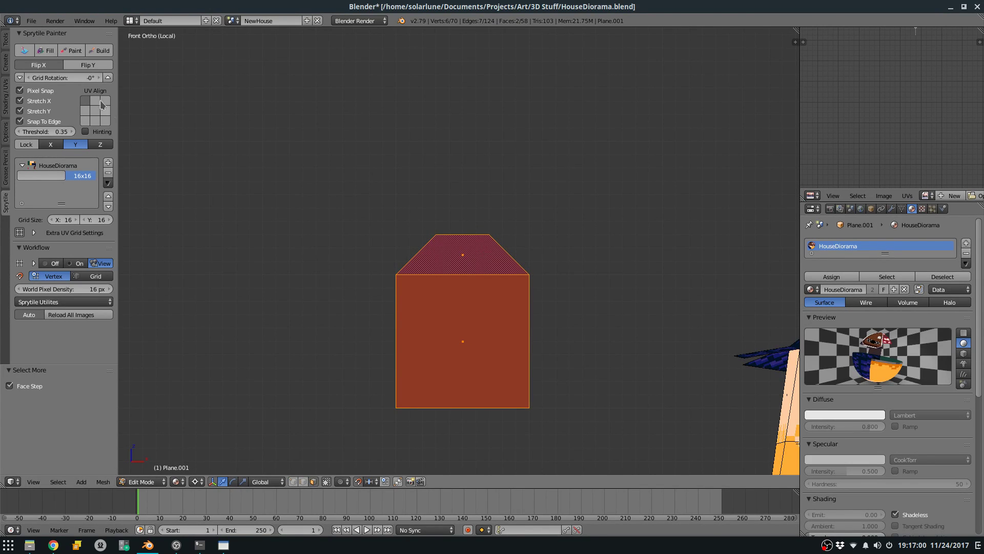
click(64, 50)
click(779, 444)
click(451, 298)
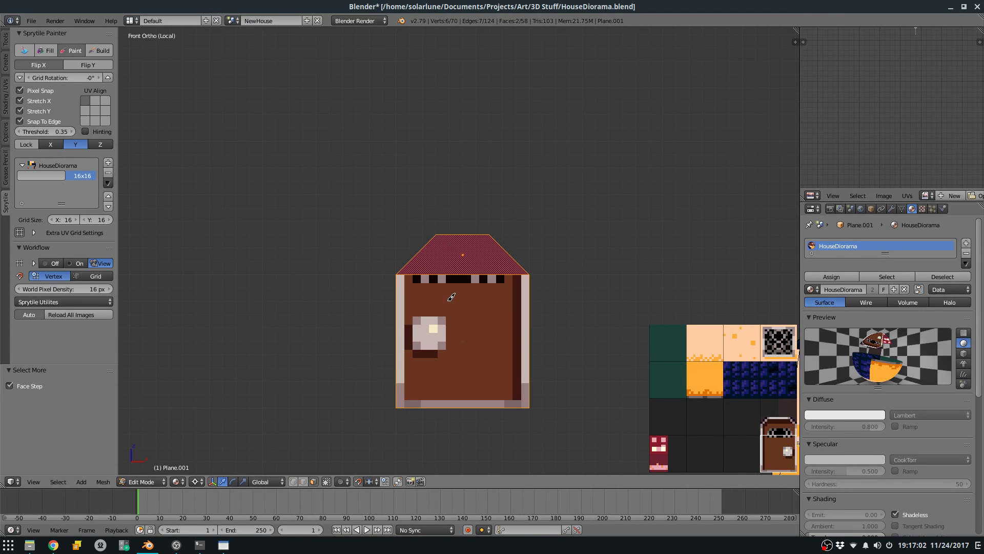
click(776, 424)
click(461, 258)
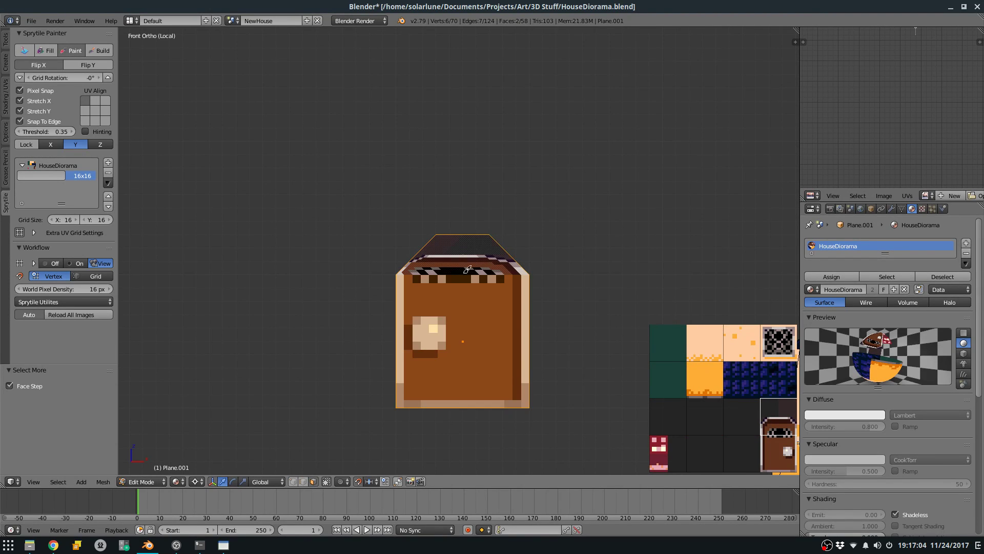
key(Tab)
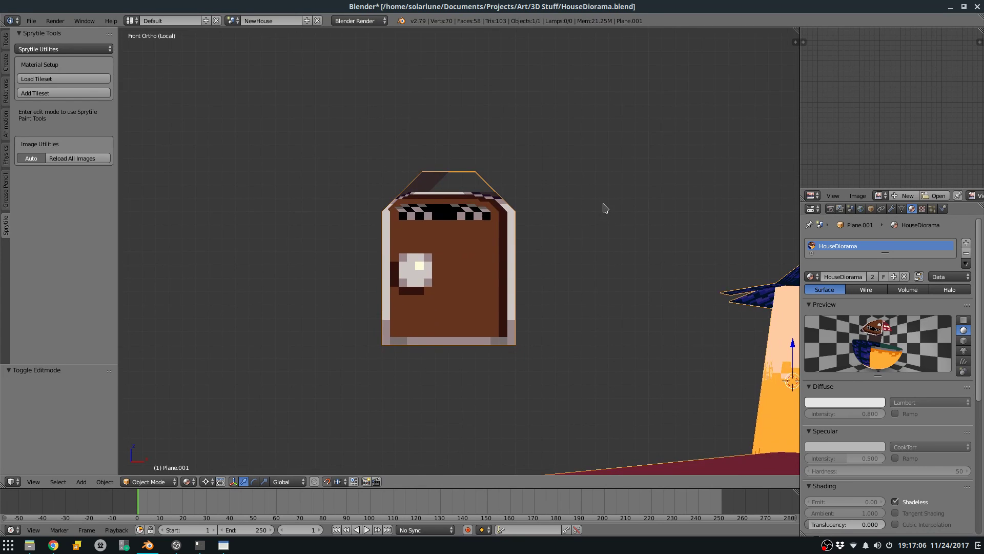
key(Tab)
shift+middle_drag(425, 192, 446, 235)
Set the HouseDiorama tileset's grid size to 8x8 for painting.
key(alt+Tab)
key(alt+Tab)
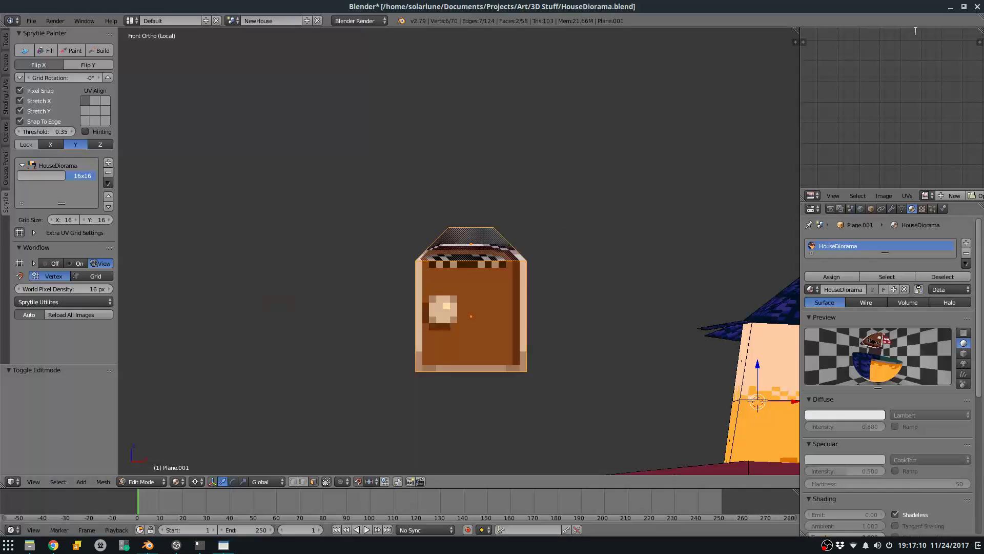
click(73, 50)
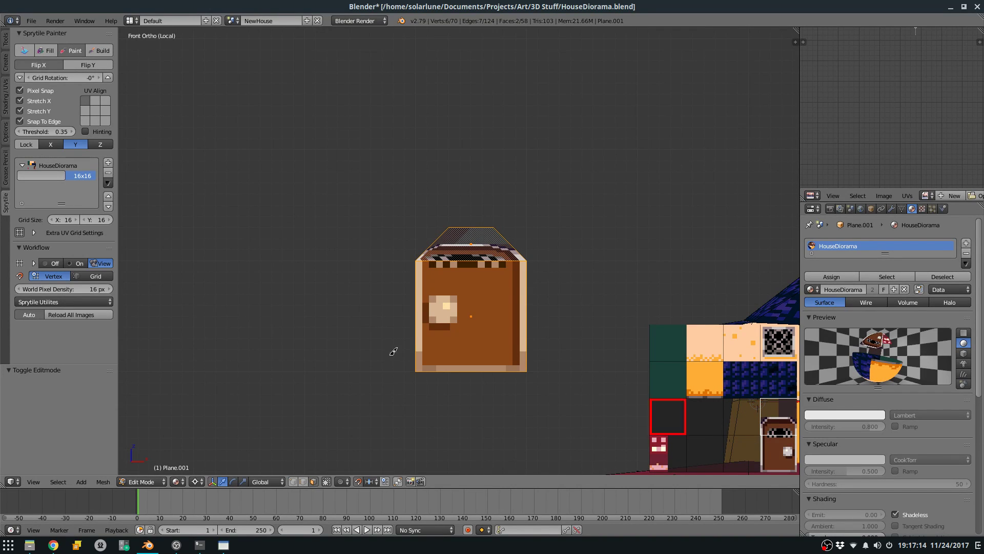
click(63, 220)
text(8)
key(Return)
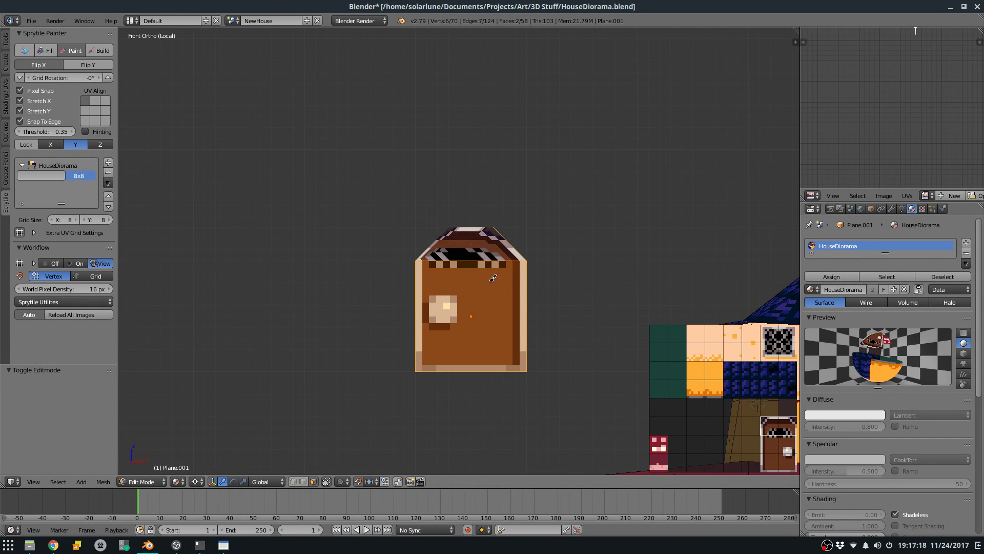
Deselect the mesh, try the door-body tiles on the door faces, and select the entire door block in the tileset.
click(770, 444)
drag(775, 442, 788, 461)
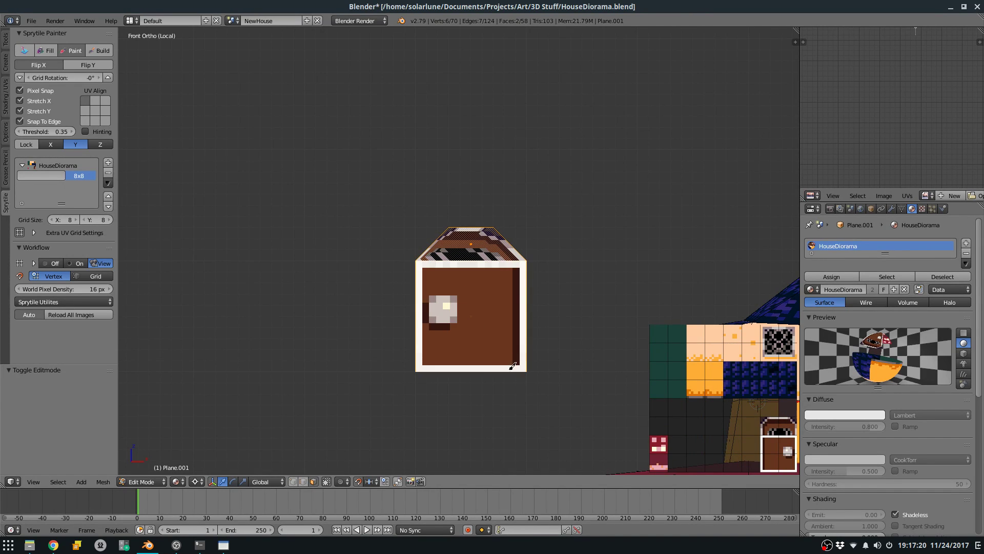
key(a)
scroll(563, 296, up, 3)
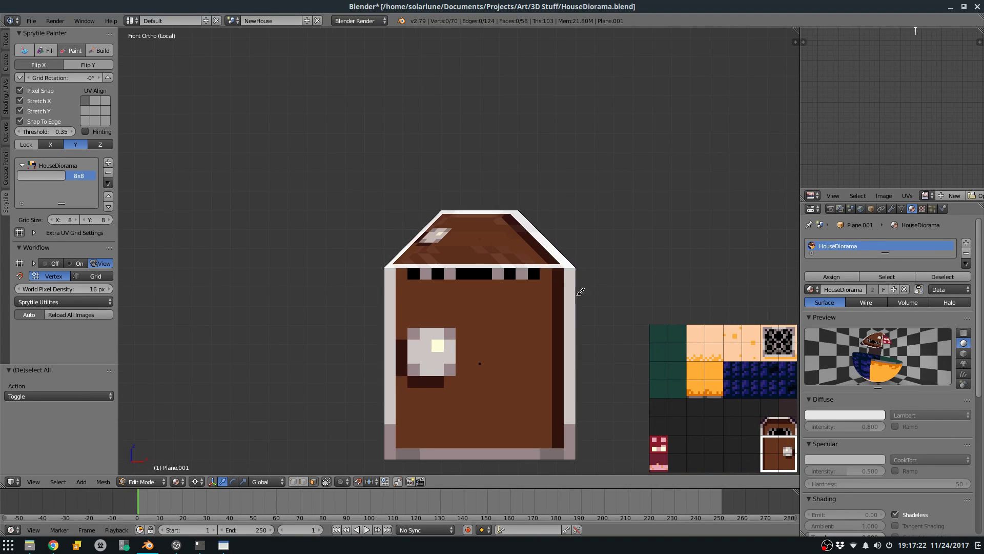
scroll(612, 352, up, 1)
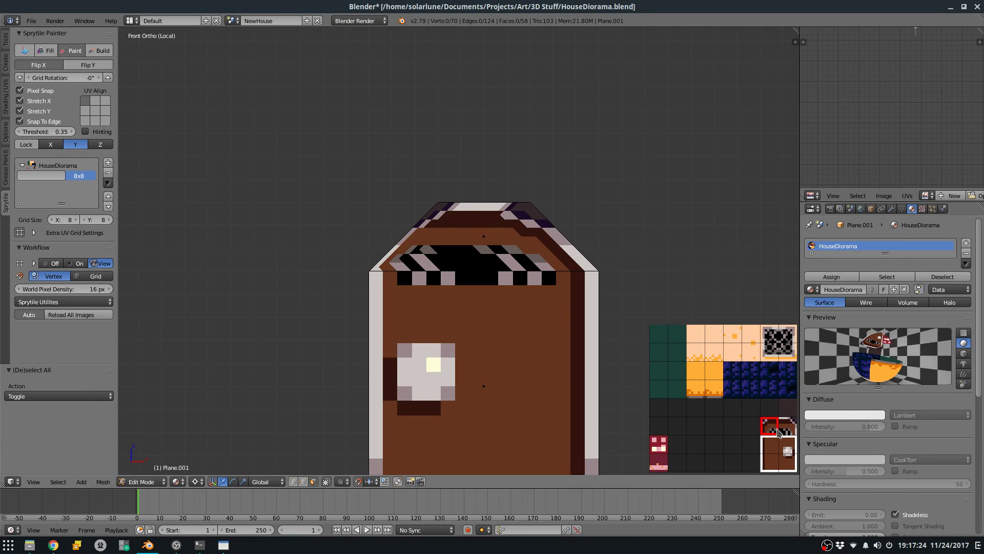
drag(777, 431, 788, 461)
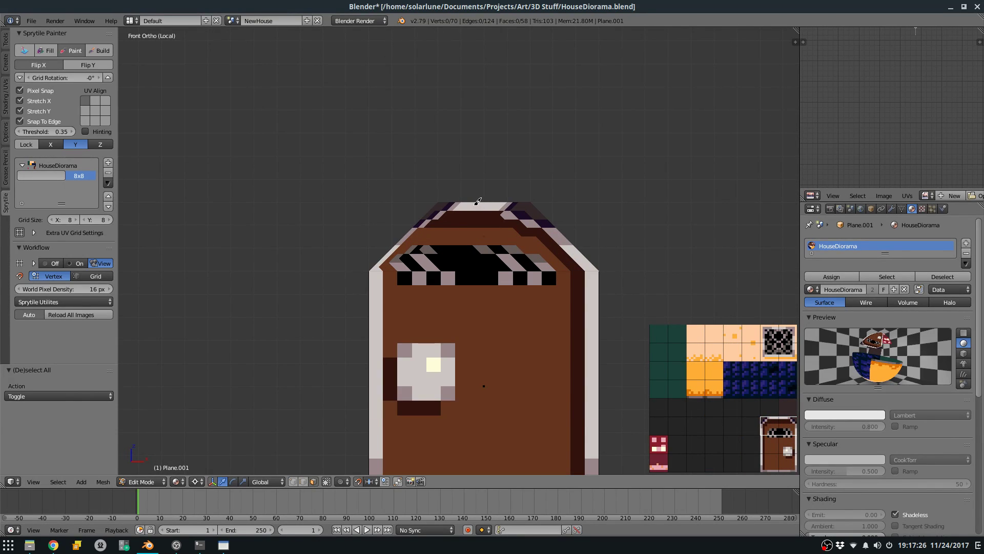
key(Tab)
key(Tab)
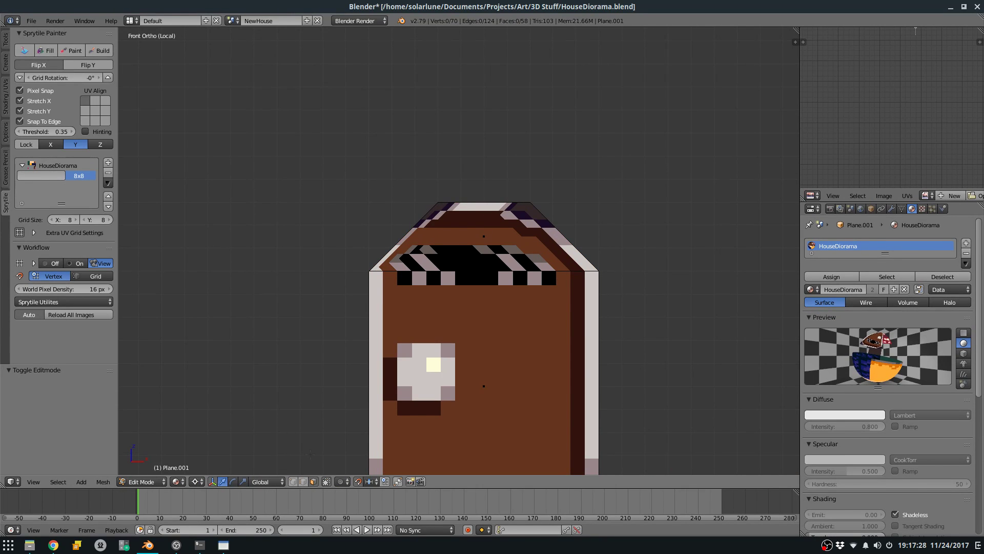
Restart the Paint tool, set its UV alignment to bottom centre, and enable Hinting.
click(293, 482)
click(313, 481)
click(71, 50)
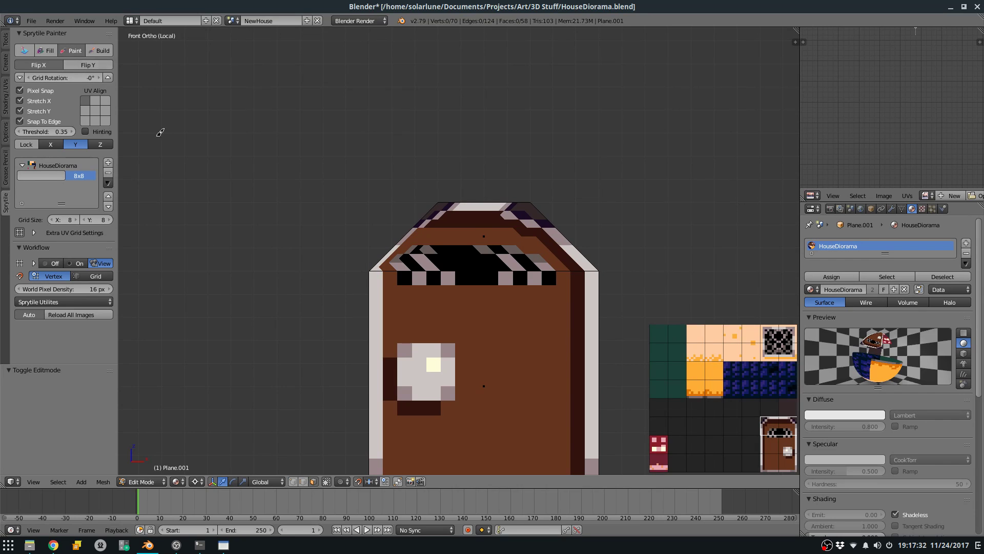
click(49, 111)
click(43, 102)
click(44, 122)
click(95, 101)
click(95, 132)
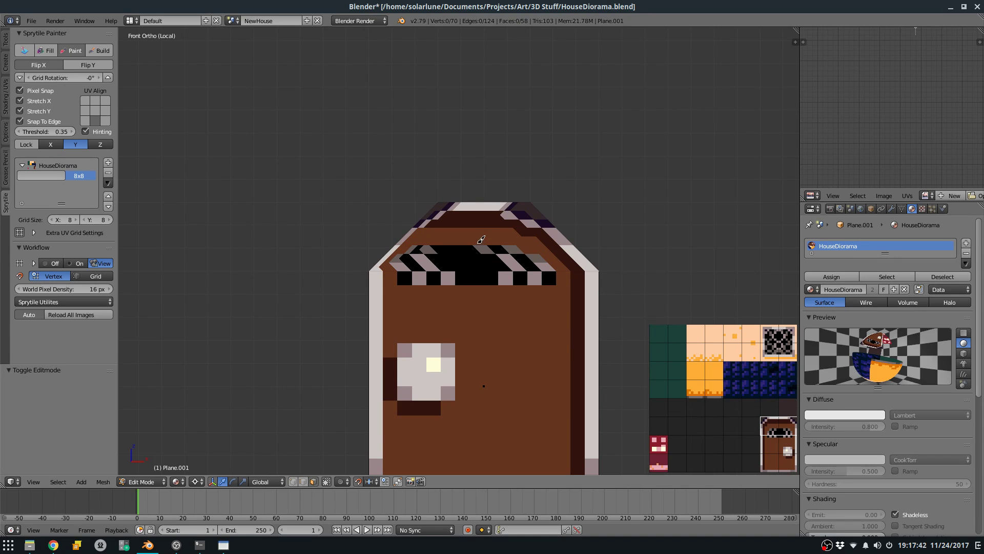
Turn off Stretch X and repaint the tapered top of the door with the selected tile.
click(477, 281)
key(ctrl+z)
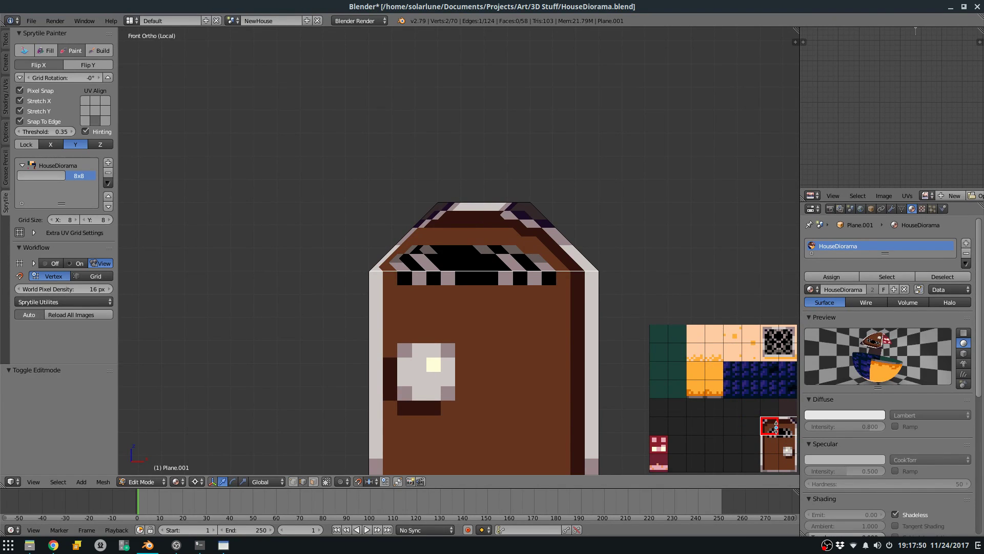
click(38, 101)
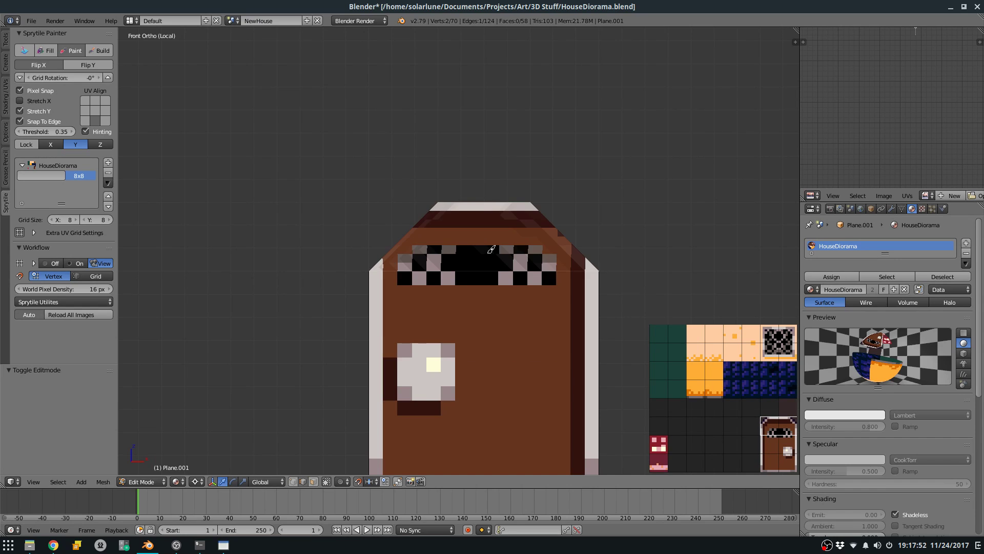
scroll(667, 230, down, 5)
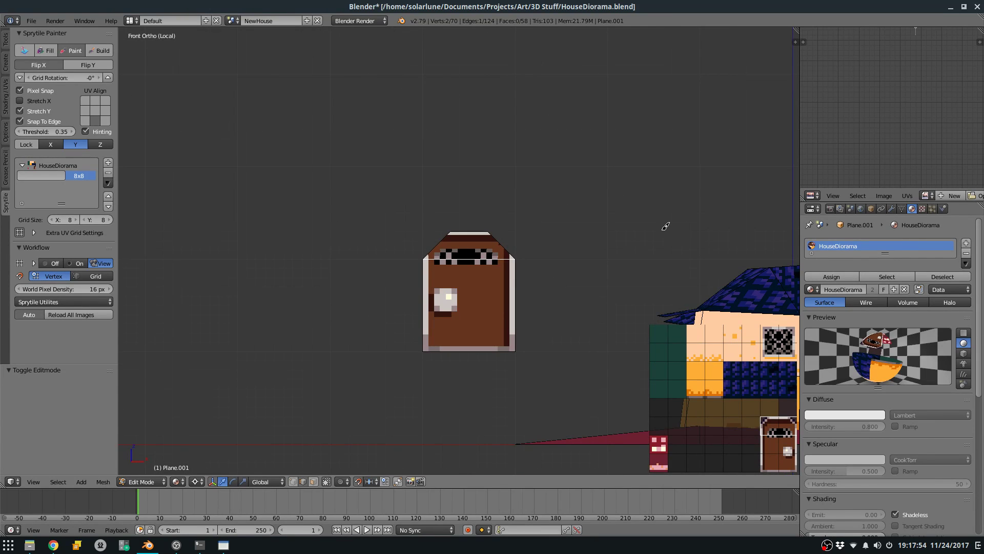
scroll(558, 214, up, 2)
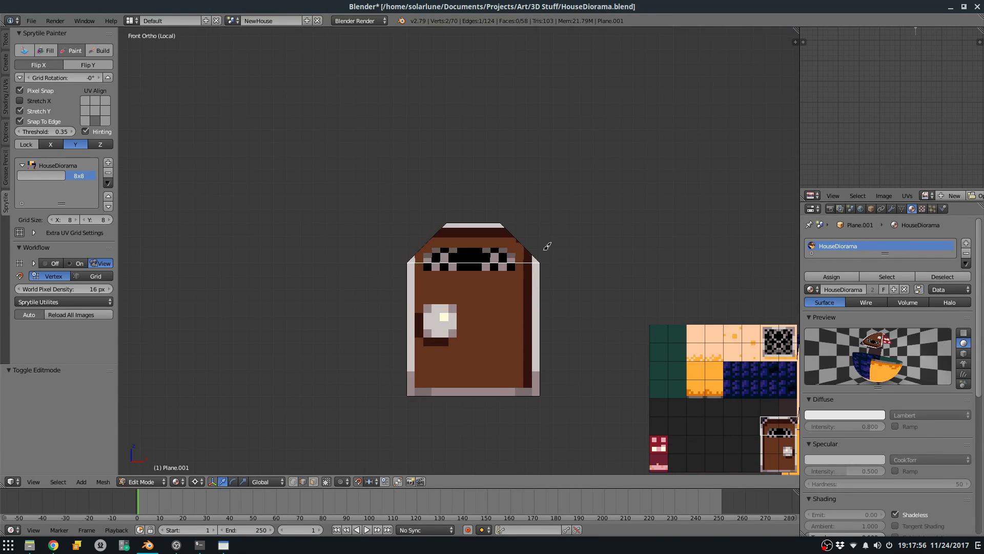
key(Tab)
scroll(511, 235, up, 2)
key(Tab)
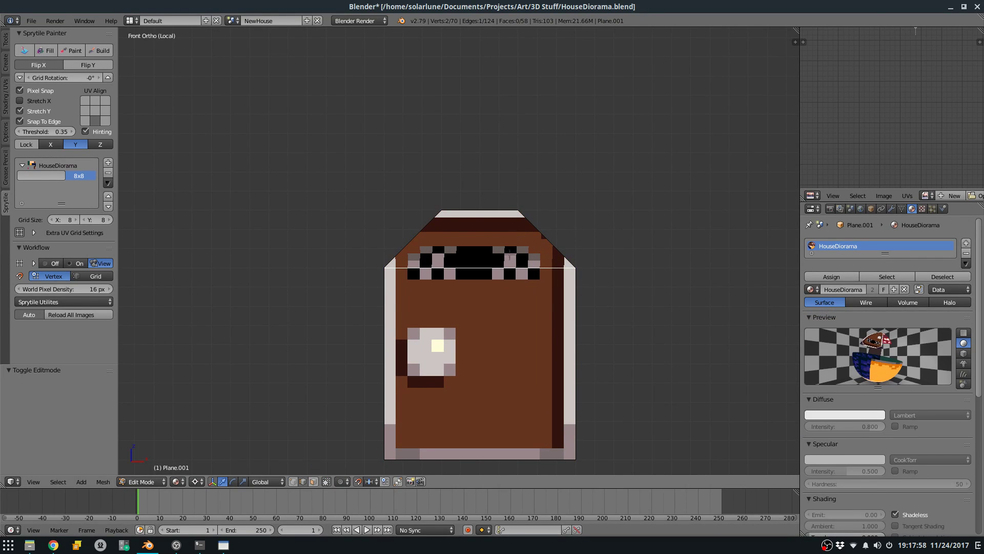
Move each of the door's two top corner vertices 0.1 outward to widen the top edge.
right_click(518, 211)
key(g)
click(538, 216)
right_click(443, 211)
key(g)
click(423, 213)
Try raising the side vertices of the door's middle edge by 0.1.
right_click(387, 264)
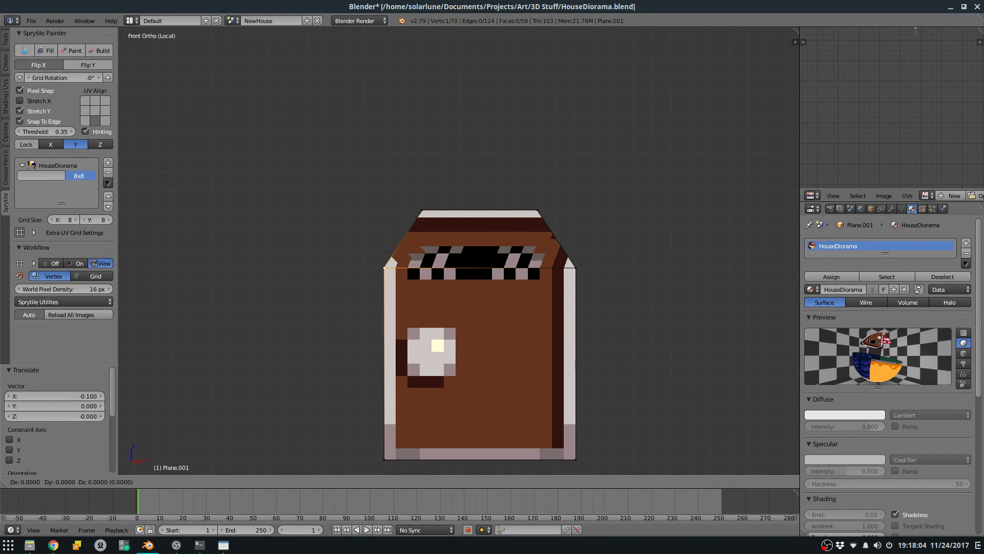
key(g)
click(389, 245)
right_click(578, 260)
key(g)
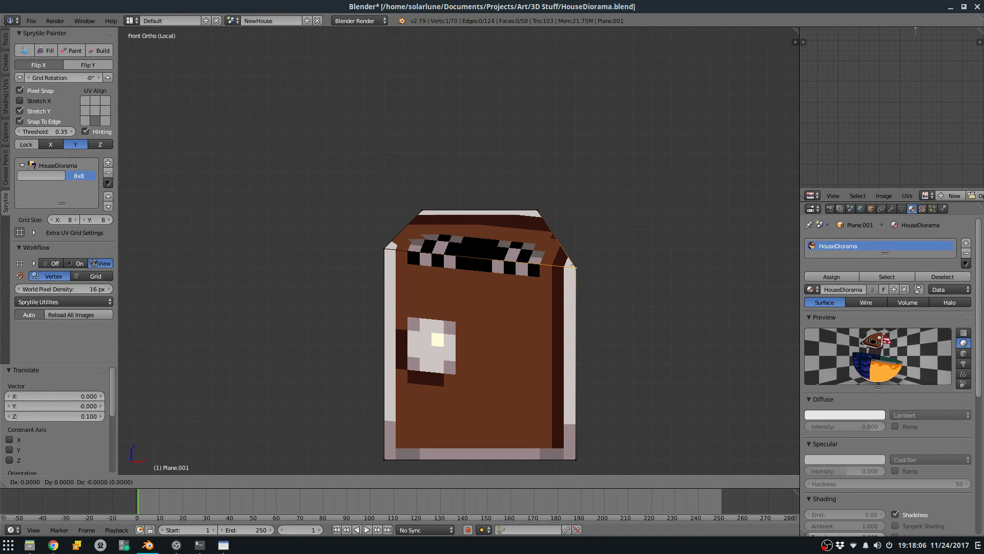
click(578, 257)
right_click(385, 246)
key(g)
click(385, 264)
Move both top corner vertices outward in line with the door's sides and repaint the squared top face.
right_click(416, 203)
key(g)
click(374, 200)
right_click(537, 208)
key(g)
click(575, 209)
key(Tab)
key(Tab)
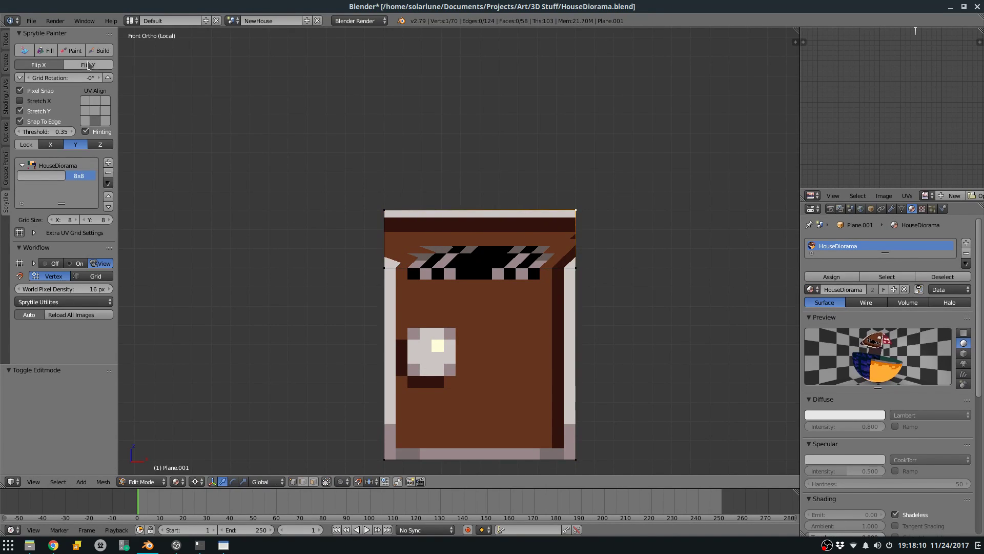
key(Tab)
key(Tab)
Select both top corner vertices and raise the door's top edge by 0.2.
right_click(392, 210)
shift+right_click(576, 209)
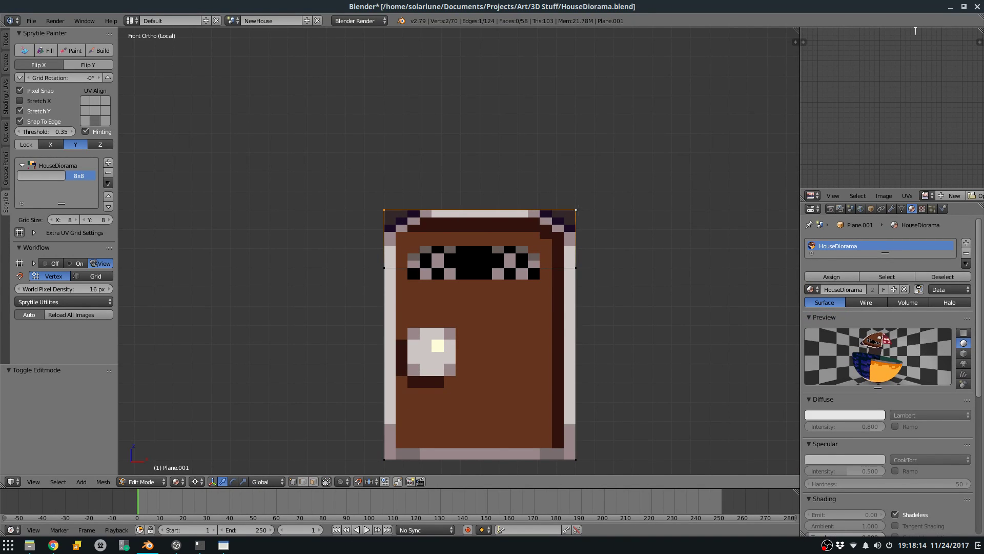
key(g)
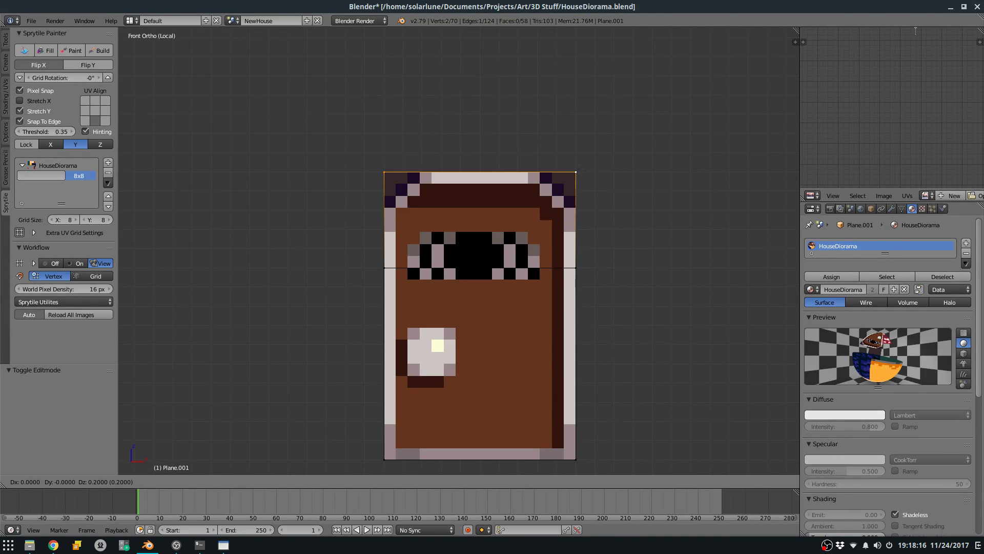
click(579, 166)
Select both door faces and leave the local view.
scroll(579, 166, down, 6)
key(a)
scroll(495, 214, up, 1)
right_click(493, 215)
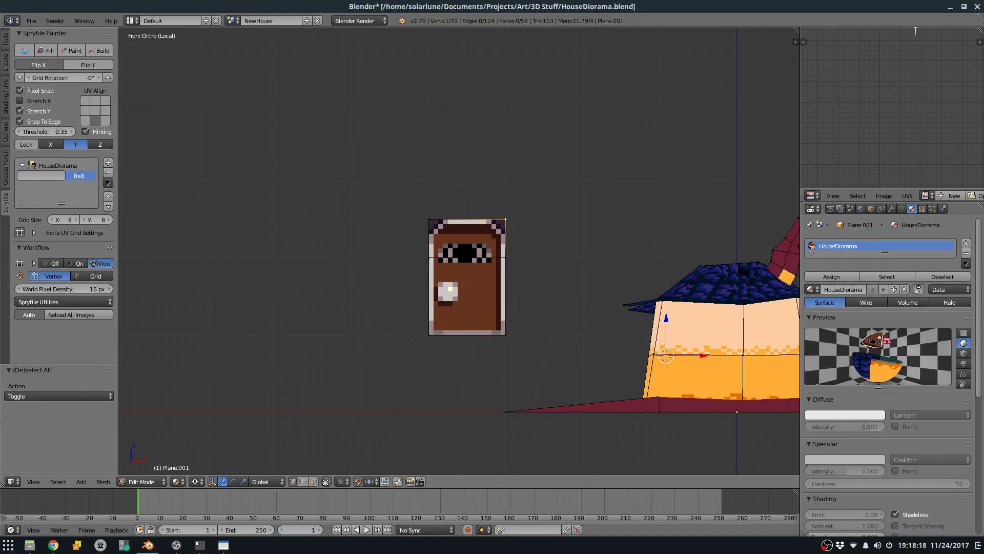
key(ctrl+KP_Add)
key(KP_5)
key(KP_5)
key(r)
key(Escape)
key(KP_5)
key(KP_Divide)
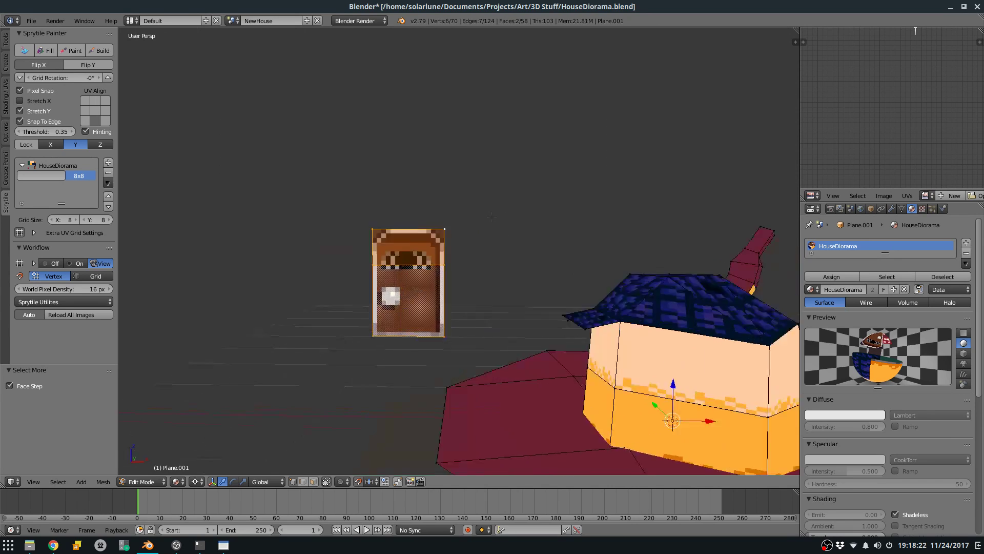
Try extruding the door faces by -0.1 along Y.
key(KP_5)
key(KP_5)
key(KP_Decimal)
middle_drag(620, 189, 575, 219)
scroll(575, 219, down, 2)
key(e)
key(y)
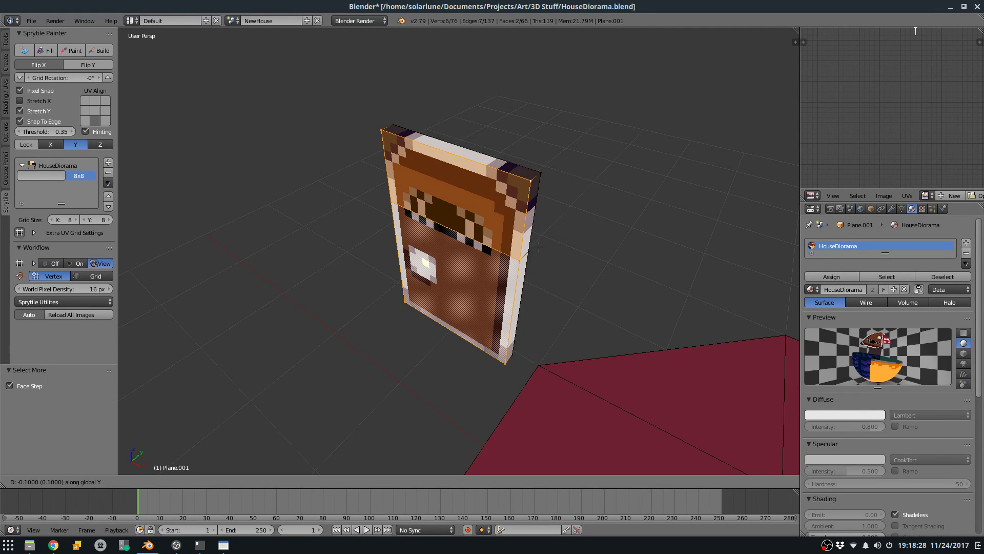
key(Return)
key(KP_1)
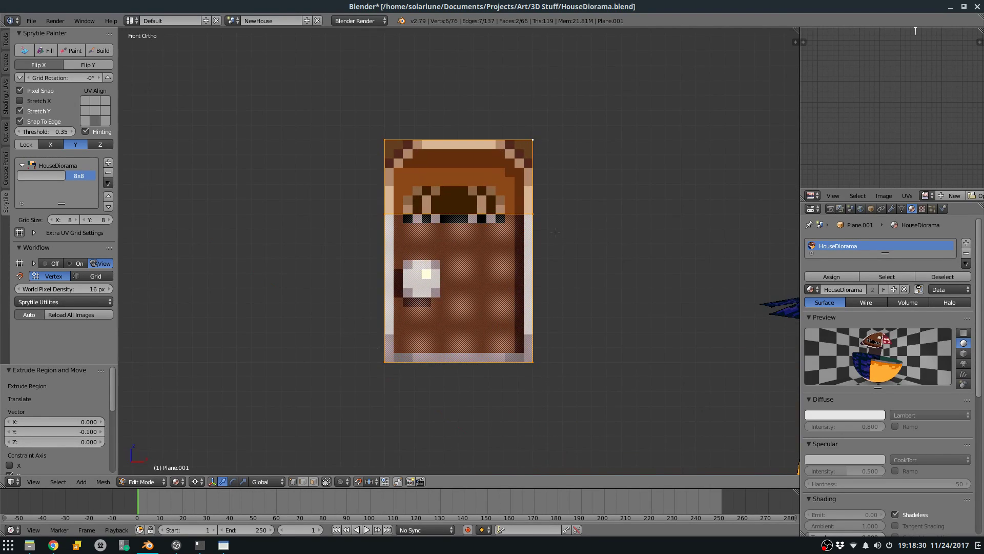
key(ctrl+z)
mouse_move(546, 212)
middle_down()
mouse_move(528, 204)
mouse_move(545, 211)
middle_up()
key(KP_1)
shift+middle_drag(520, 139, 537, 249)
scroll(537, 250, up, 2)
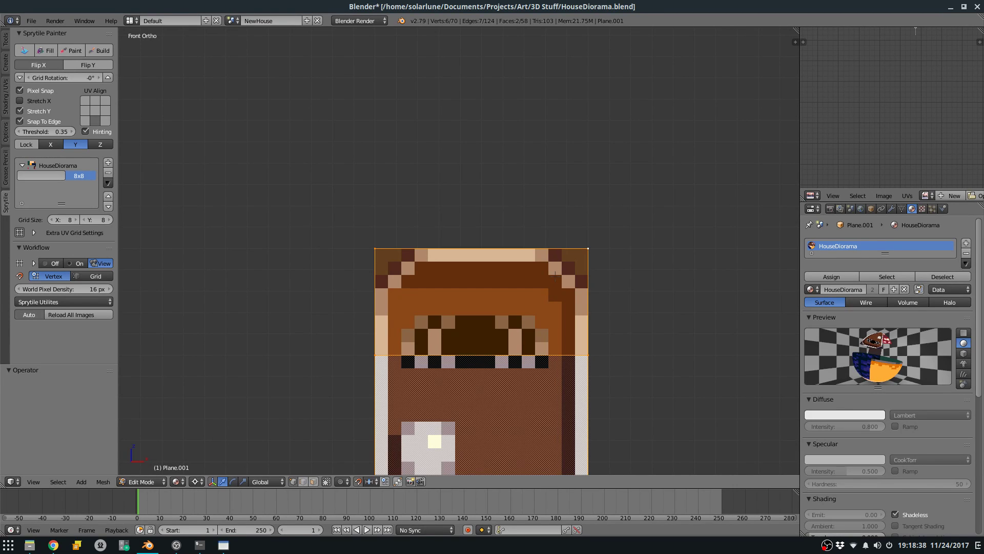
scroll(554, 275, down, 3)
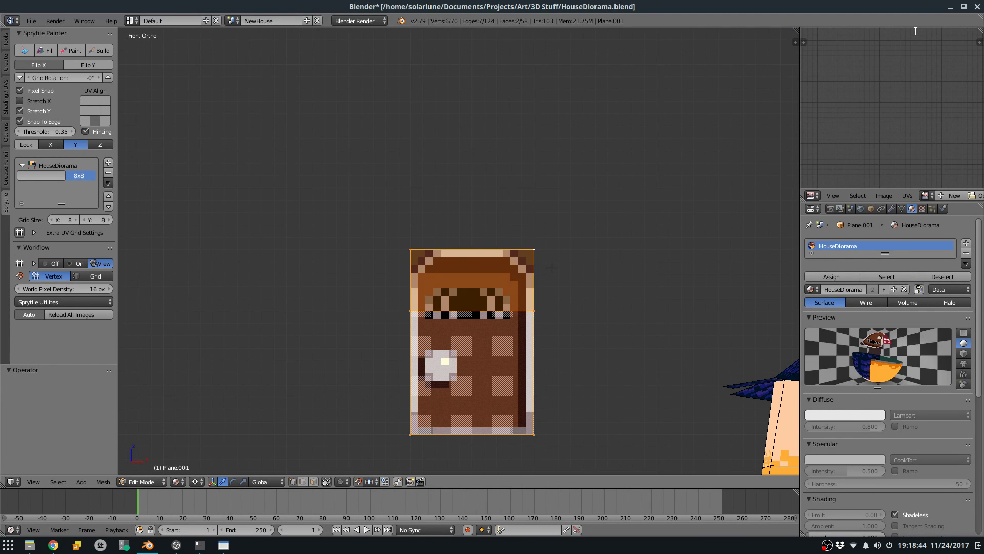
Reselect both door faces and extrude them 0.1 along Y to give the door thickness.
key(a)
scroll(552, 268, down, 2)
shift+middle_drag(552, 267, 486, 220)
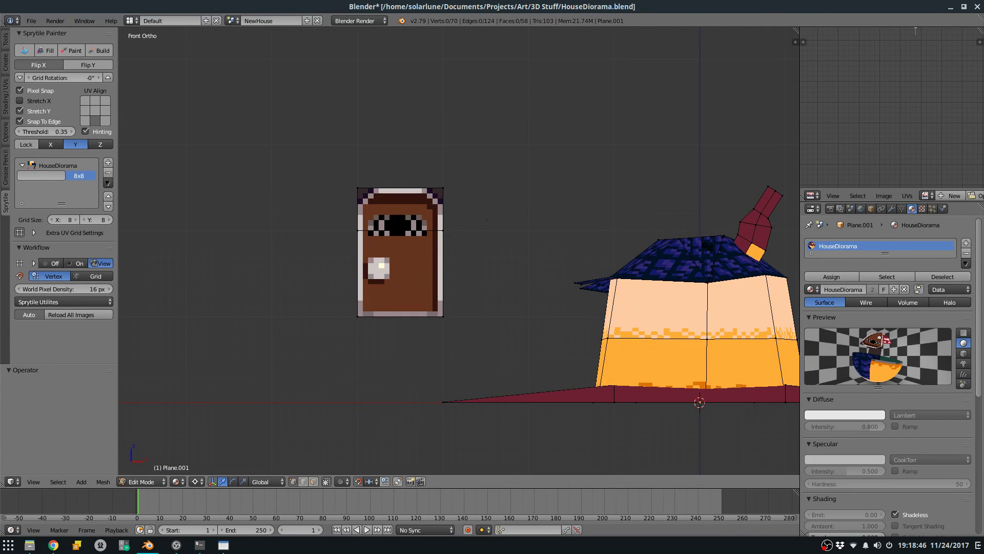
right_click(456, 181)
key(ctrl+KP_Add)
key(ctrl+KP_Add)
key(KP_6)
key(KP_8)
key(KP_6)
key(KP_8)
key(e)
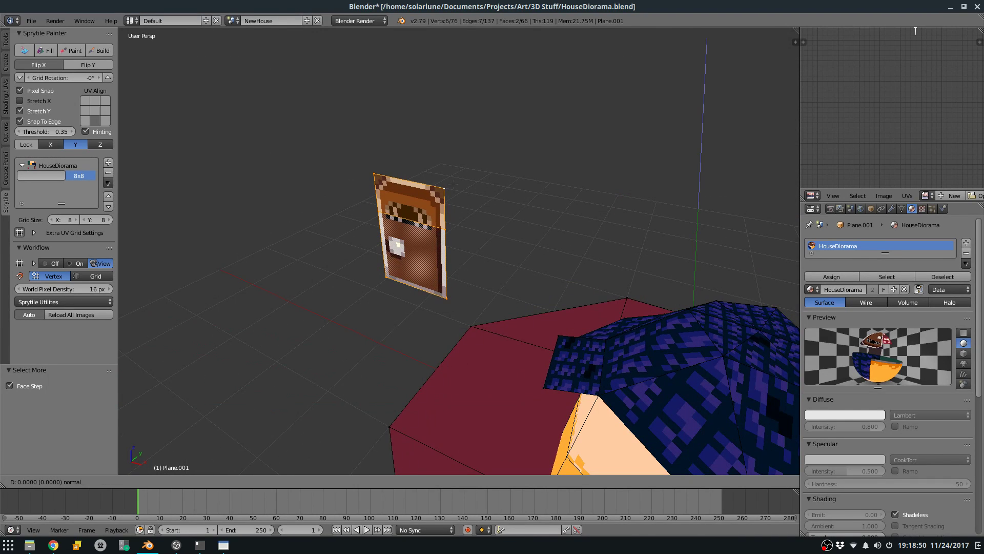
text(y.)
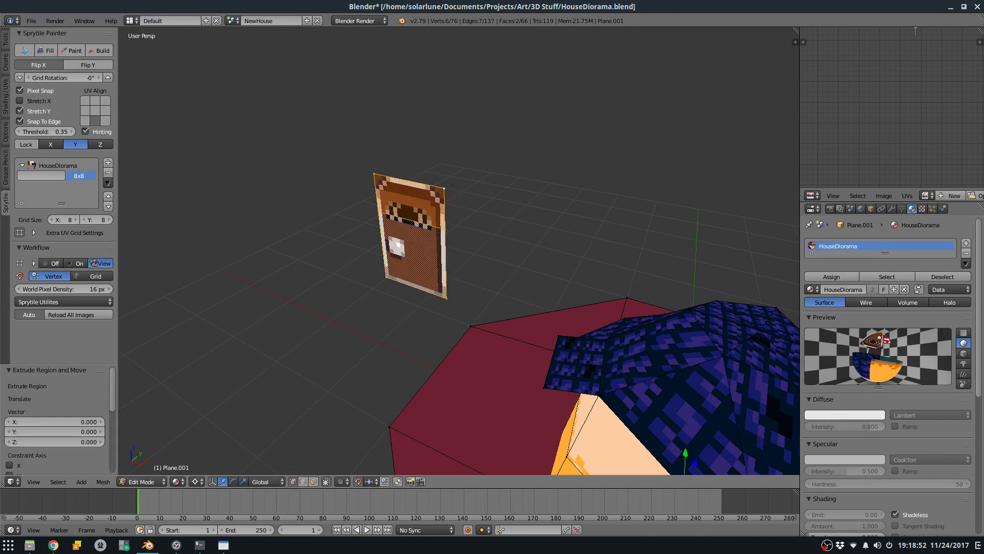
text(1)
key(Return)
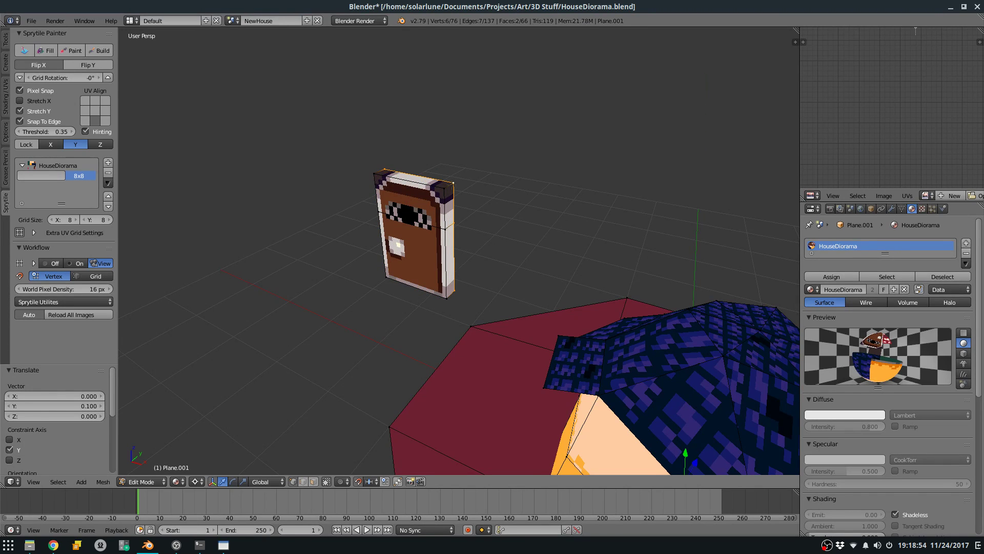
Select the whole door and, seen from above, move and rotate it to run parallel with the house's angled front wall.
key(ctrl+KP_Add)
key(KP_7)
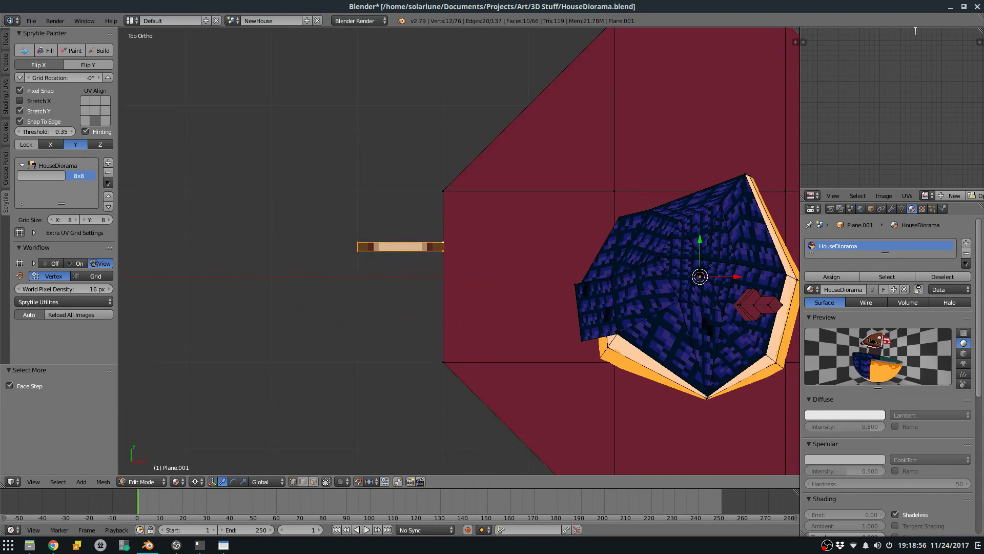
key(g)
click(718, 343)
key(r)
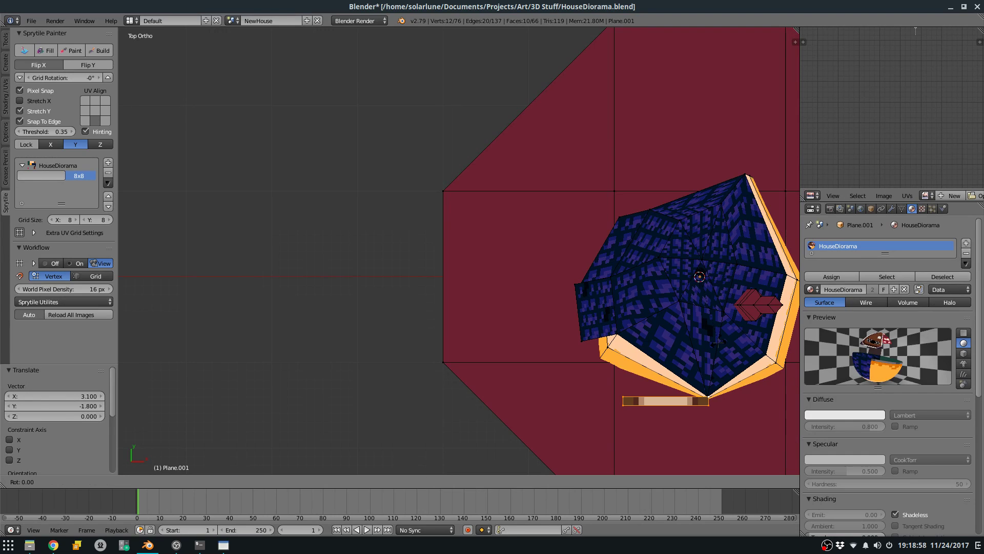
click(714, 441)
key(r)
click(750, 373)
key(g)
click(764, 366)
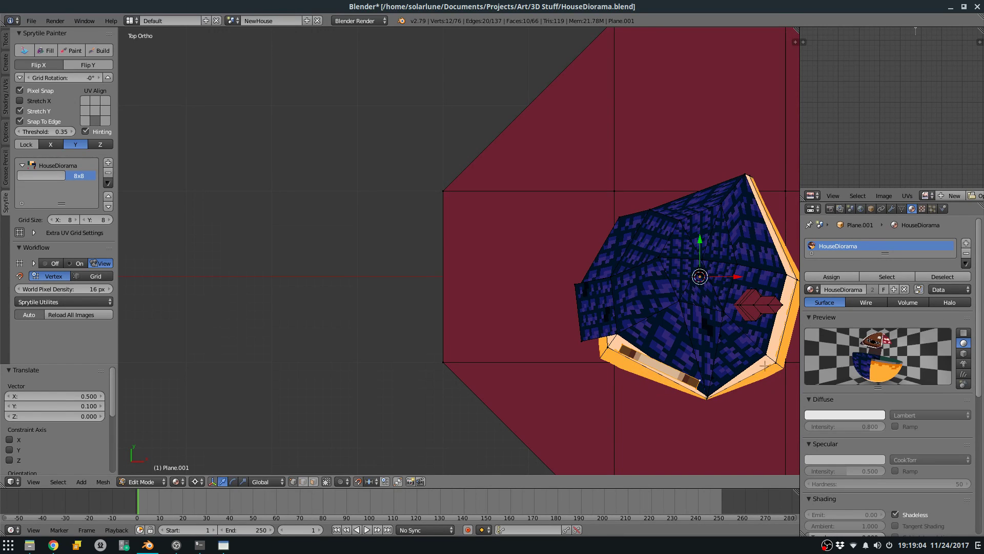
Move the door by -1 along Z to bring it down to the ground.
key(KP_1)
key(g)
key(z)
key(minus)
key(1)
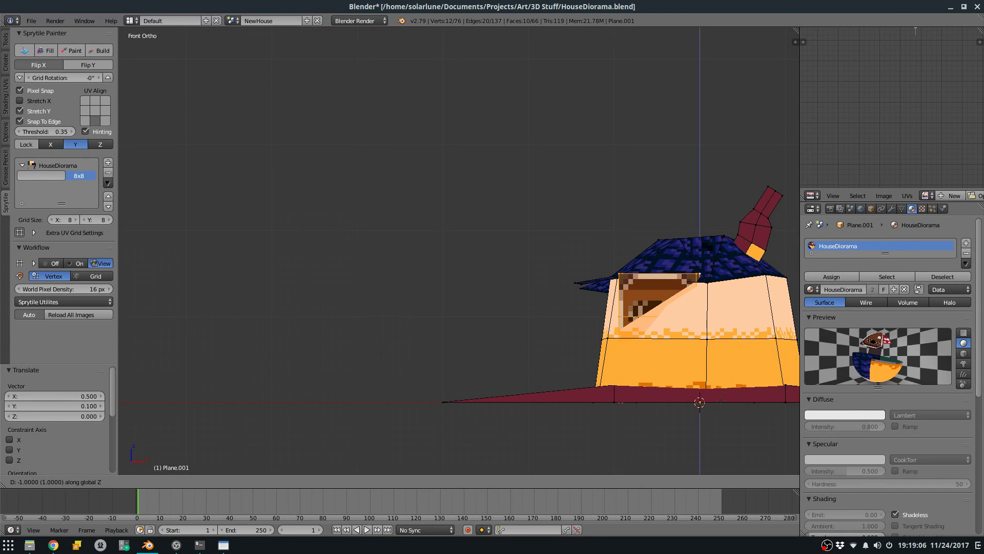
key(Return)
key(KP_7)
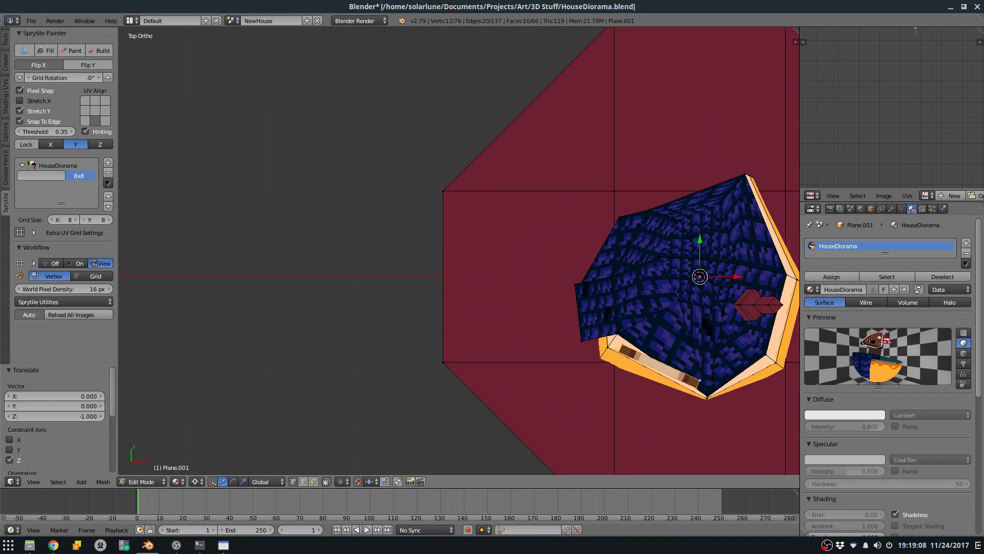
key(KP_5)
key(KP_1)
middle_drag(498, 328, 580, 314)
key(g)
key(y)
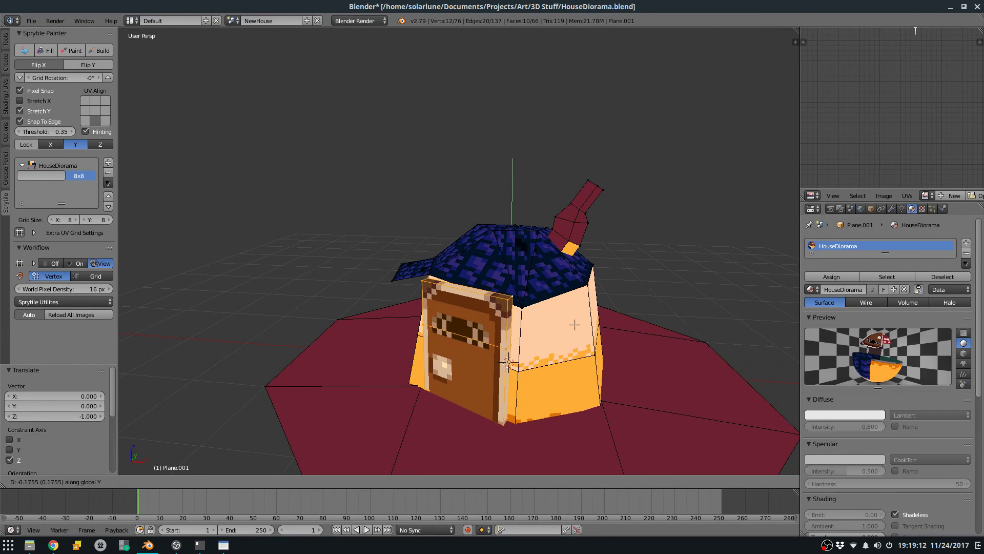
right_click(577, 326)
key(r)
key(x)
key(x)
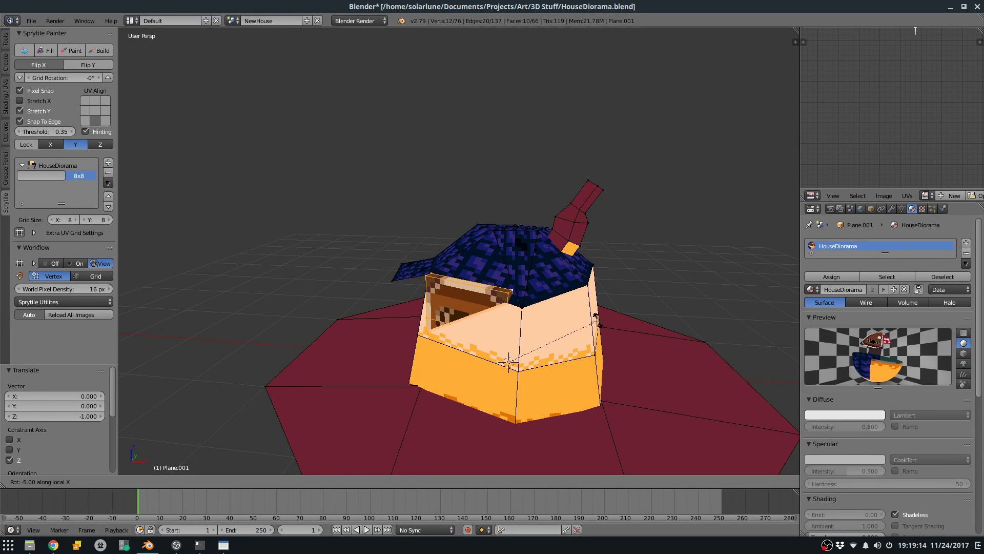
right_click(589, 343)
Set the transform orientation to Normal and tilt the door about its Y axis to follow the wall's slope.
click(283, 482)
click(272, 444)
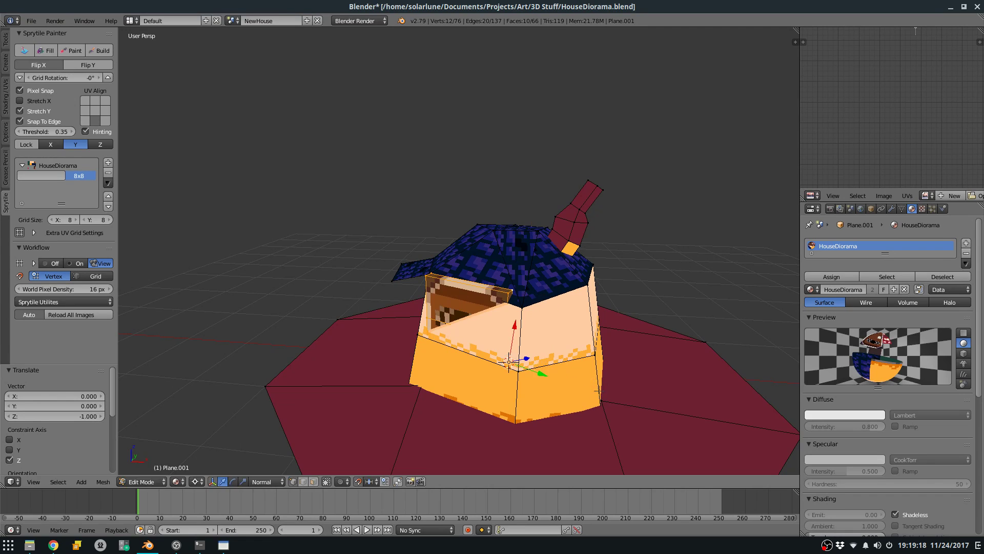
key(r)
key(y)
key(y)
key(Return)
Move the door -0.263 along Y out of the wall and adjust its height along Z.
key(g)
key(y)
key(y)
key(Return)
key(g)
key(z)
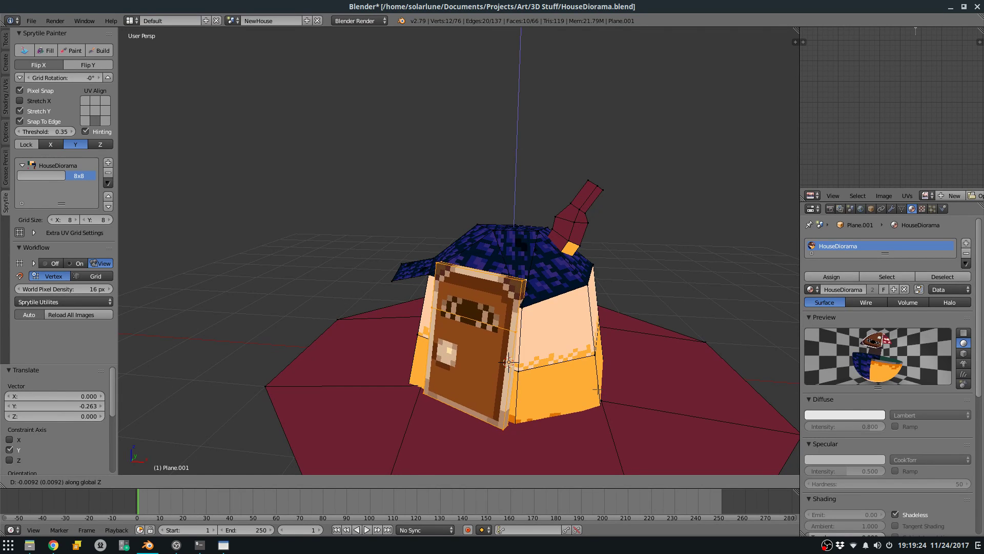
click(607, 401)
Scale the door to about 0.843 and reposition it so it stands in front of the wall.
key(s)
click(616, 392)
key(g)
key(y)
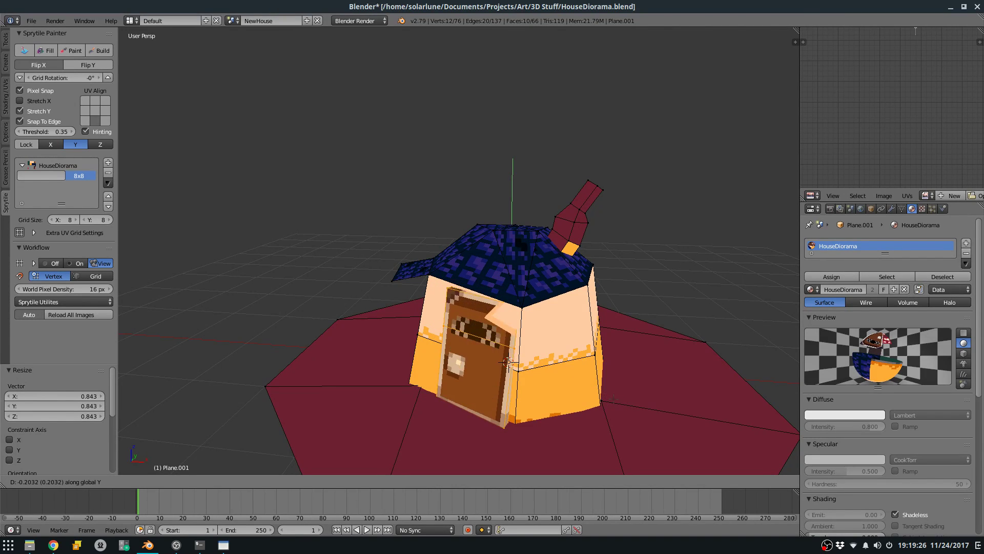
key(x)
key(Return)
Return to Object Mode, inspect the placed door, and save the Blender file.
scroll(572, 365, down, 4)
key(Tab)
middle_drag(573, 366, 505, 365)
scroll(552, 354, up, 4)
scroll(503, 365, up, 2)
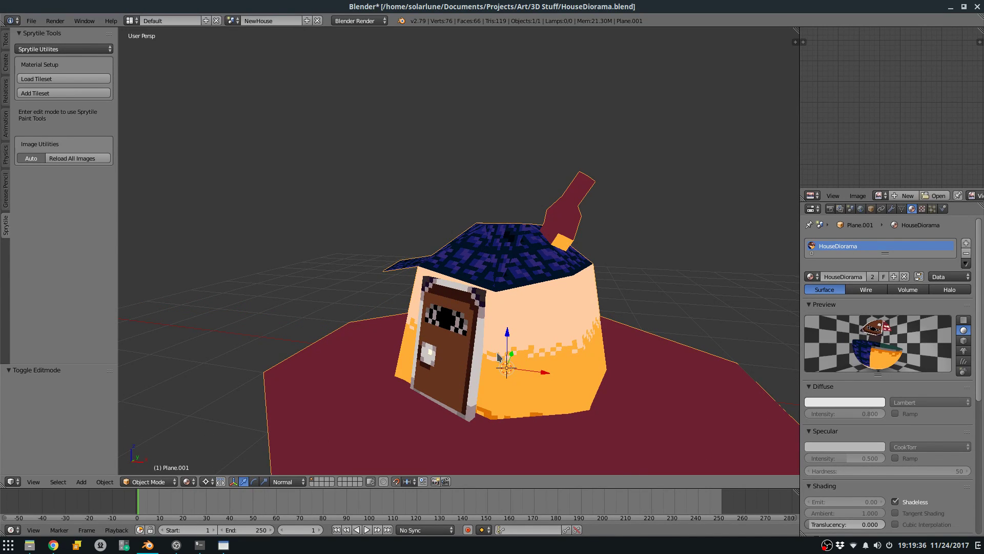
key(ctrl+s)
mouse_move(505, 326)
middle_down()
mouse_move(545, 325)
mouse_move(531, 336)
mouse_move(487, 333)
middle_up()
scroll(544, 325, down, 3)
scroll(488, 333, up, 3)
Switch to the HouseDiorama.ase tileset in Aseprite.
key(alt+Tab)
key(b)
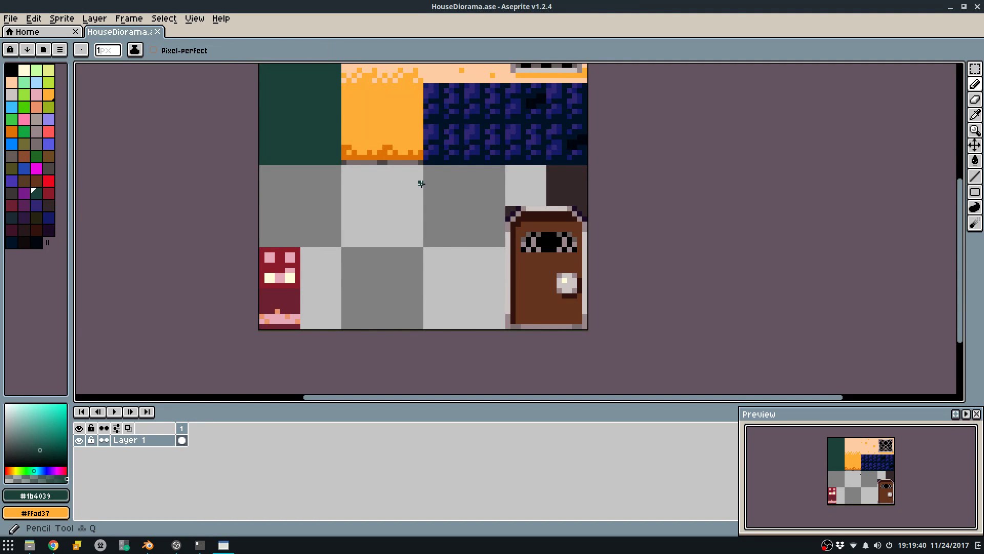
middle_drag(479, 181, 499, 205)
scroll(586, 199, up, 2)
key(f)
scroll(523, 202, up, 3)
Move the dark brown 8x8 tile from above the door to the canvas's bottom edge, directly beside the door.
drag(451, 279, 865, 159)
key(Delete)
scroll(689, 201, down, 5)
drag(689, 202, 604, 319)
double_click(603, 316)
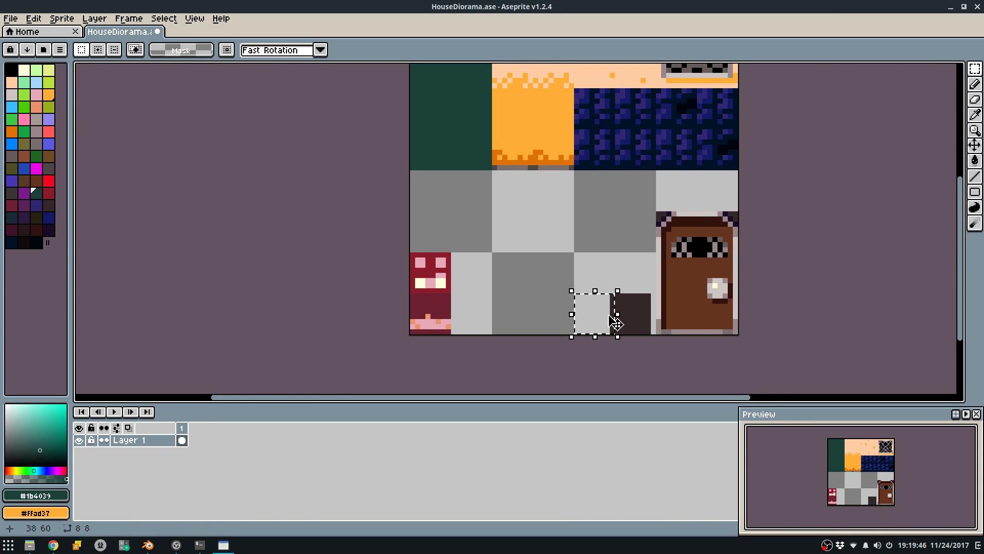
key(ctrl+z)
click(640, 329)
drag(641, 329, 646, 329)
click(677, 345)
Sample the moved tile's dark brown #33282a as the Pencil colour and save the tileset.
key(b)
scroll(652, 330, up, 6)
alt+click(605, 291)
scroll(561, 262, down, 4)
scroll(486, 242, up, 2)
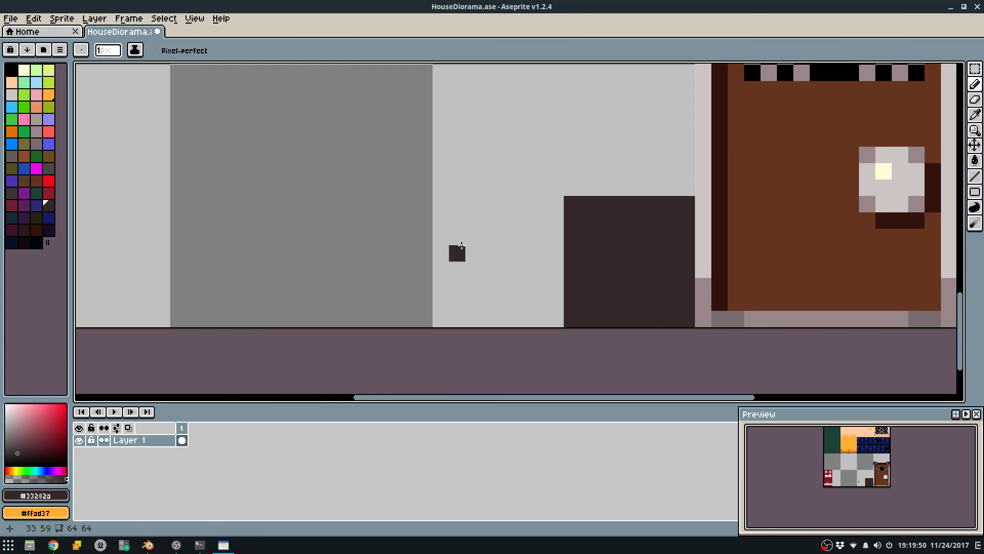
click(37, 218)
middle_drag(594, 242, 542, 280)
alt+click(542, 280)
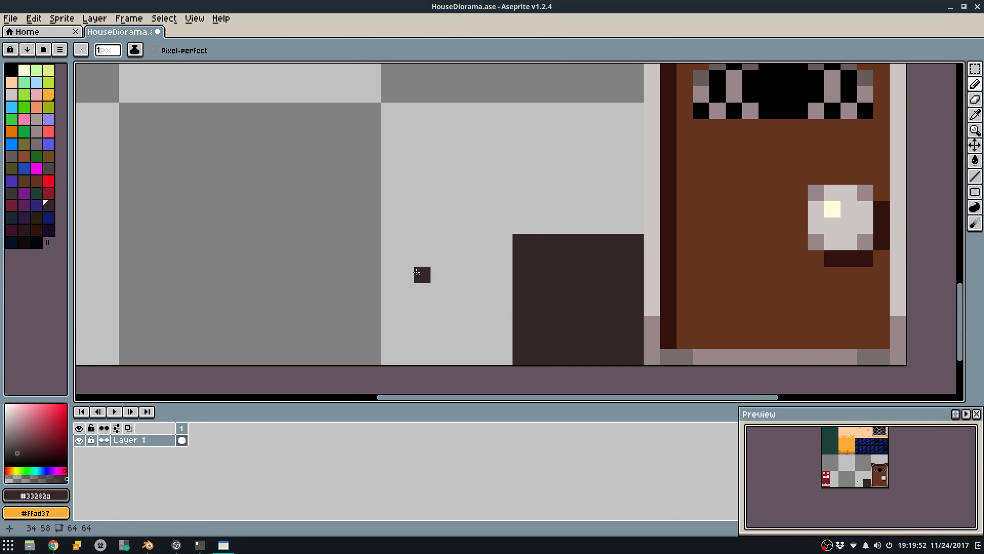
key(ctrl+s)
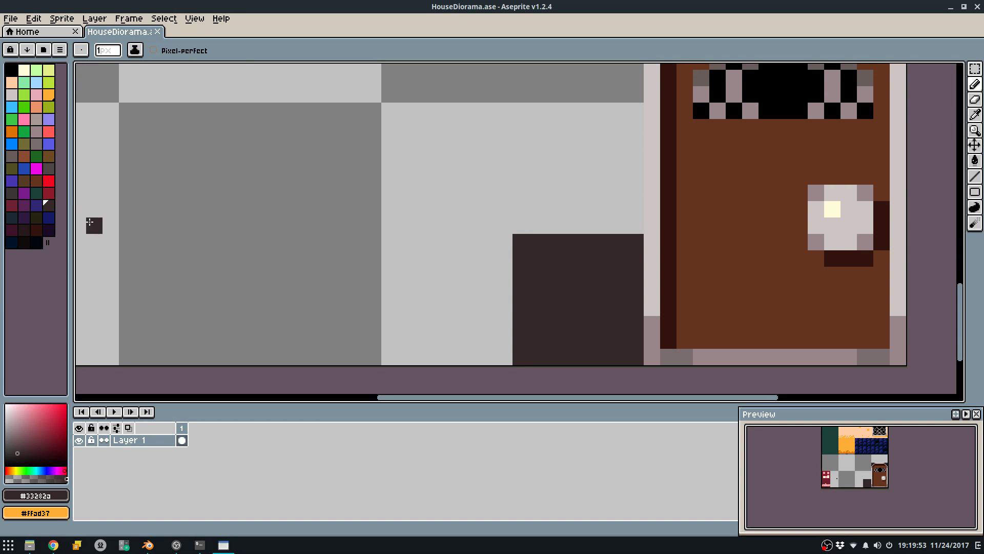
Add a near-black strip at the base of the dark brown tile, extend the tile to 8x16 pixels, and save the tileset.
click(23, 242)
mouse_move(521, 360)
mouse_down()
mouse_move(637, 352)
mouse_move(521, 343)
mouse_move(537, 324)
mouse_up()
alt+click(552, 285)
click(539, 324)
mouse_move(523, 247)
mouse_down()
mouse_move(527, 109)
mouse_move(641, 105)
mouse_move(639, 254)
mouse_up()
key(w)
click(584, 183)
middle_drag(584, 183, 555, 244)
scroll(555, 244, down, 2)
key(ctrl+s)
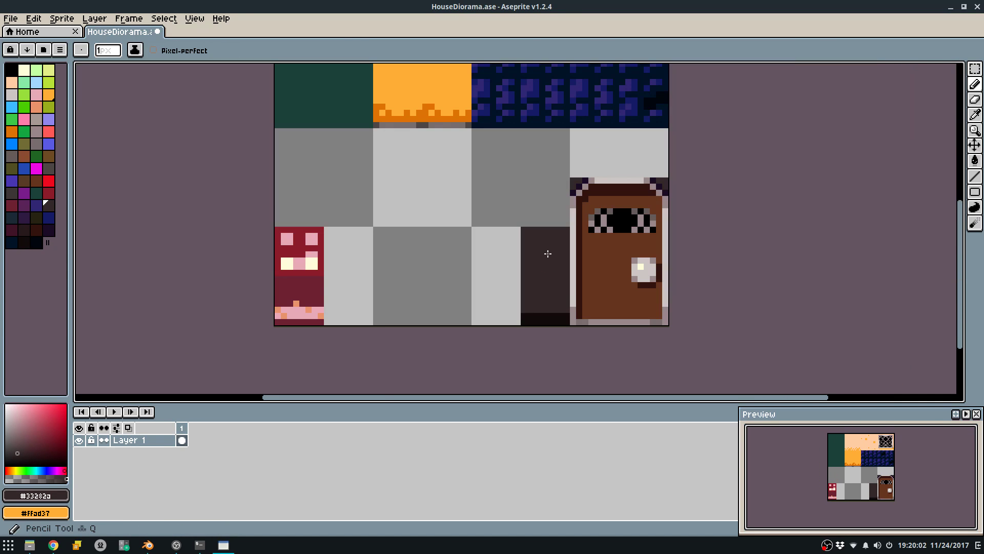
Export the tileset as a sprite sheet, overwriting HouseDiorama.png, and switch to Blender.
key(ctrl+e)
click(501, 347)
click(477, 303)
key(alt+Tab)
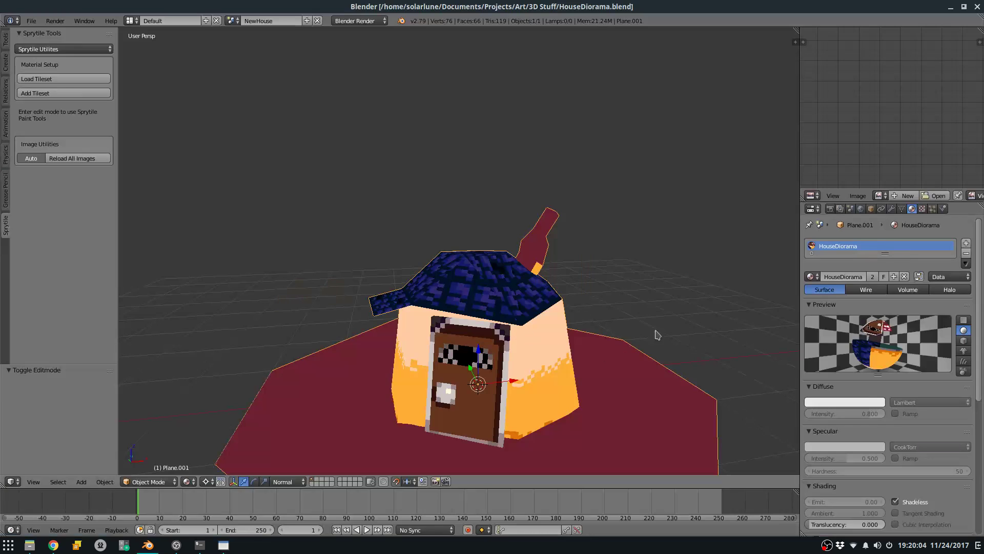
Put the house mesh in Edit Mode, start Sprytile's Paint tool, and save the Blender file.
middle_drag(526, 340, 515, 335)
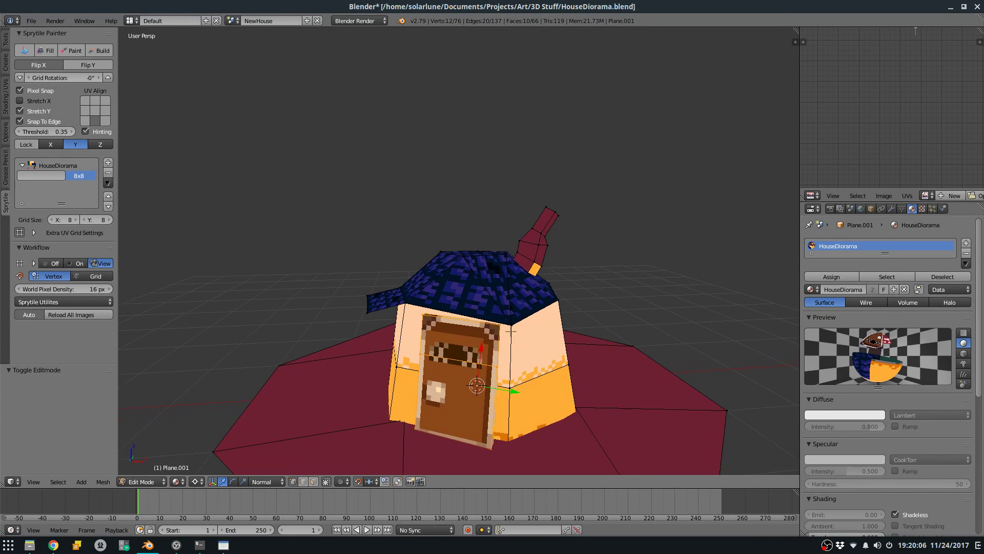
click(76, 51)
click(756, 457)
click(755, 426)
key(ctrl+s)
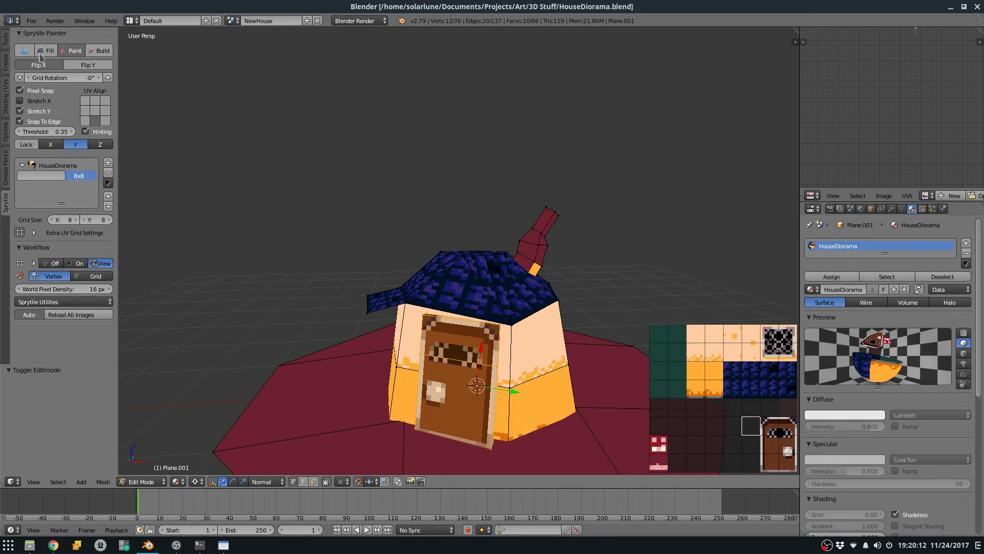
Show HouseDiorama.png in the image editor, re-export the sprite sheet over that file from Aseprite, and return to Blender.
click(929, 197)
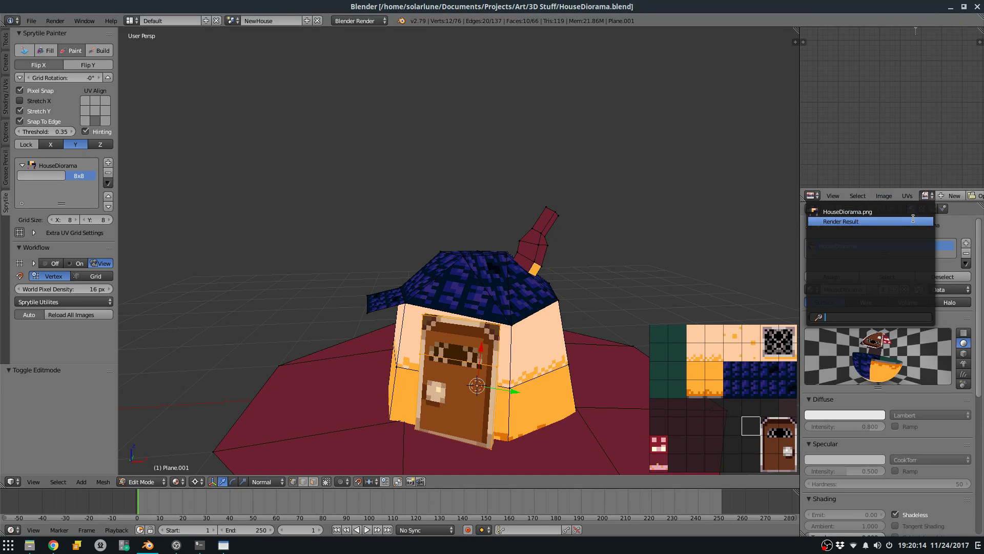
click(867, 221)
key(alt+Tab)
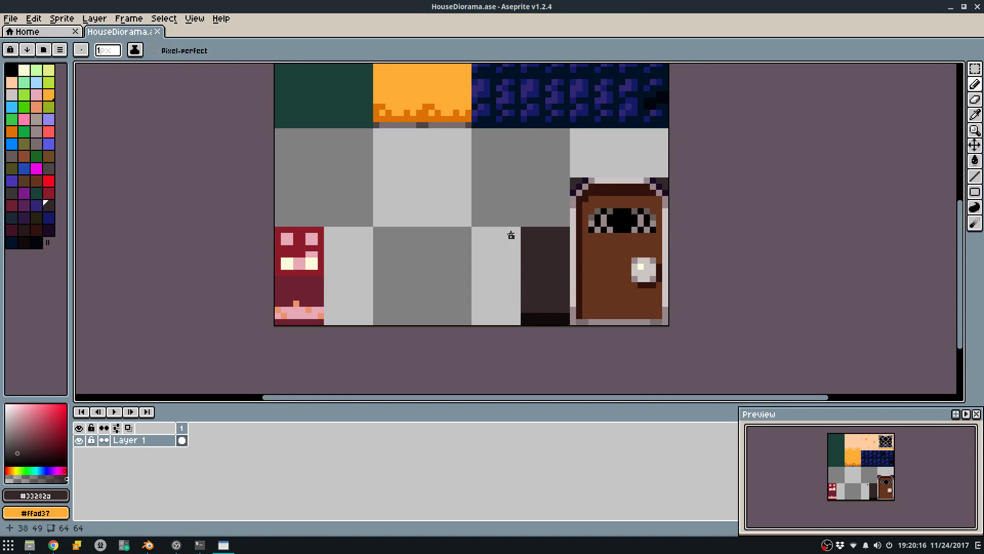
key(ctrl+e)
click(497, 344)
click(459, 297)
key(alt+Tab)
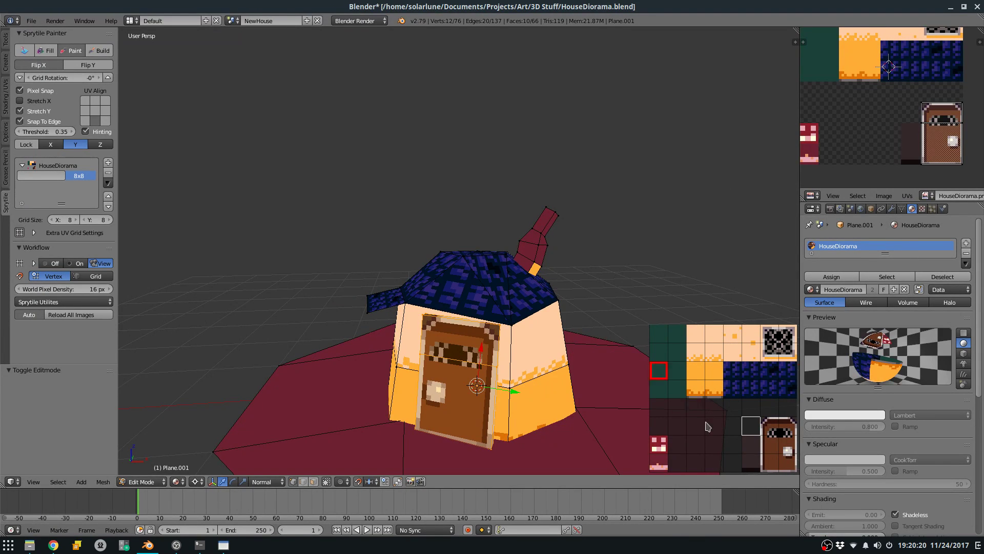
Paint the chimney's base faces with the lower dark brown tile that has the near-black strip.
click(753, 463)
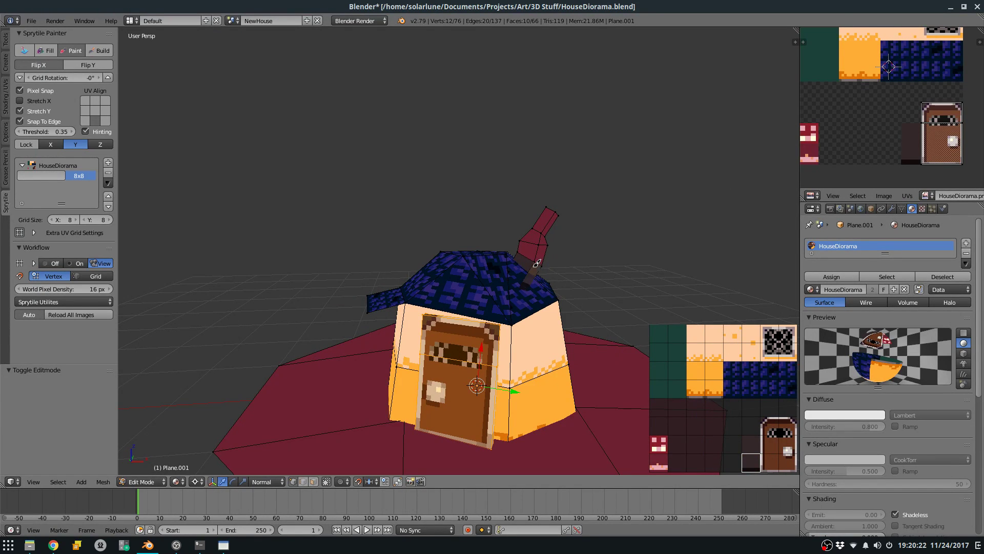
middle_drag(552, 251, 462, 204)
In Aseprite, raise the near-black strip of the dark brown tile, give it a jagged upper edge, and save the tileset.
key(alt+Tab)
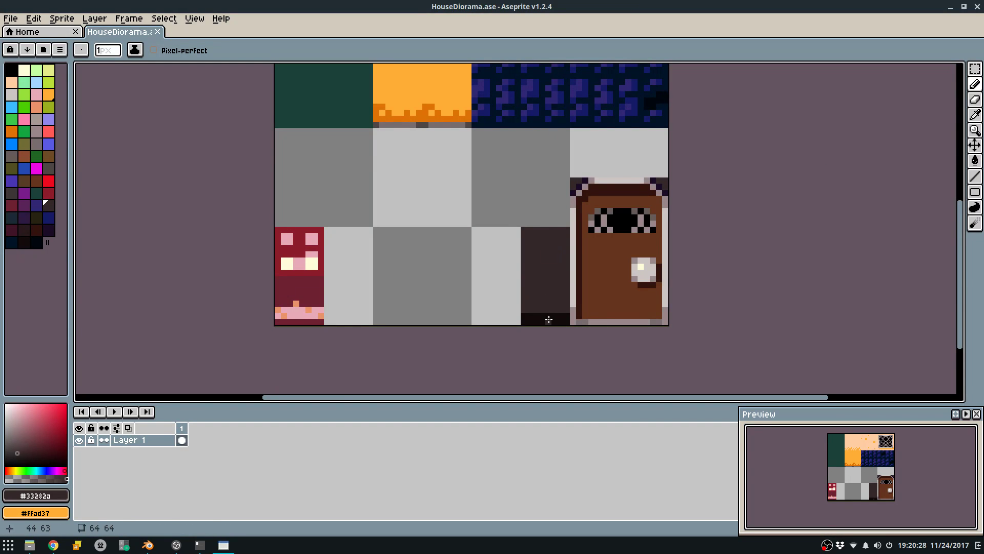
scroll(549, 320, up, 3)
alt+click(516, 322)
mouse_move(509, 316)
mouse_down()
mouse_move(510, 279)
mouse_move(530, 278)
mouse_move(521, 270)
mouse_move(536, 302)
mouse_move(578, 274)
mouse_move(601, 275)
mouse_move(565, 287)
mouse_move(589, 312)
mouse_move(577, 312)
mouse_move(595, 311)
mouse_up()
click(593, 261)
click(583, 250)
click(559, 250)
key(ctrl+s)
Export the updated dark brown tile to HouseDiorama.png and go back to Blender.
key(ctrl+e)
click(511, 347)
key(alt+Tab)
Paint the chimney's upper faces on all sides with the plain dark brown tile.
middle_drag(522, 308, 564, 400)
click(567, 404)
key(ctrl+z)
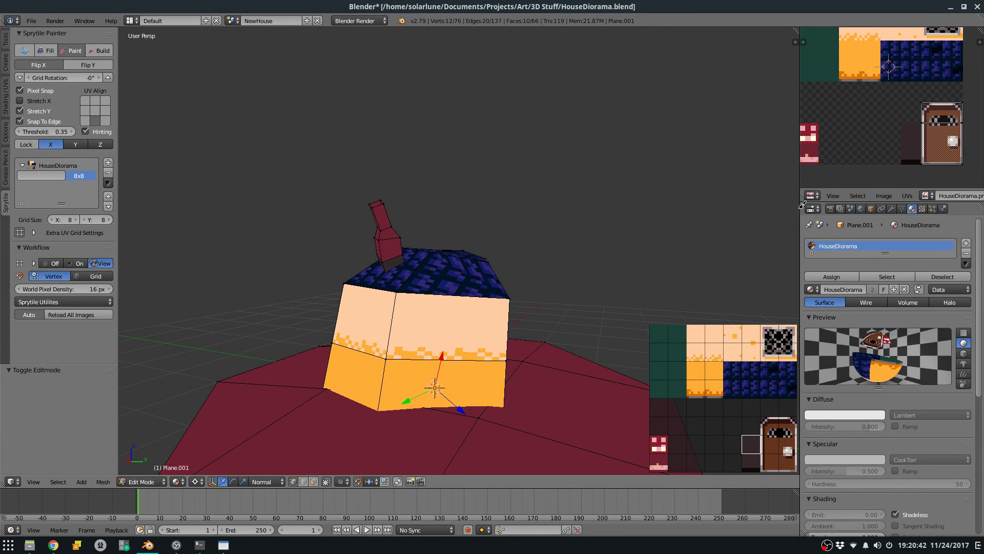
click(394, 242)
middle_drag(380, 241, 330, 235)
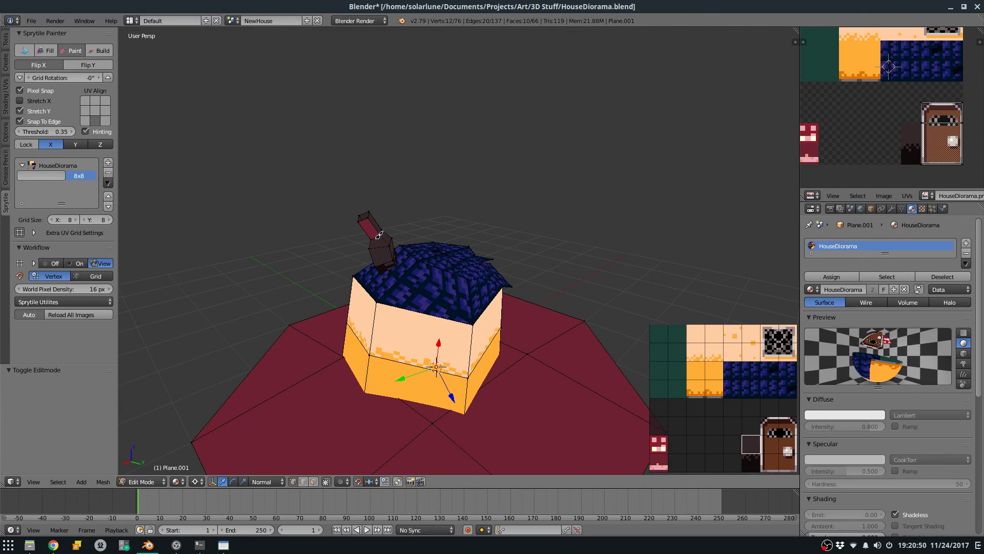
Return to Object Mode, save the Blender file, and inspect the painted chimney.
key(Tab)
middle_drag(528, 279, 459, 259)
key(ctrl+s)
scroll(473, 269, down, 3)
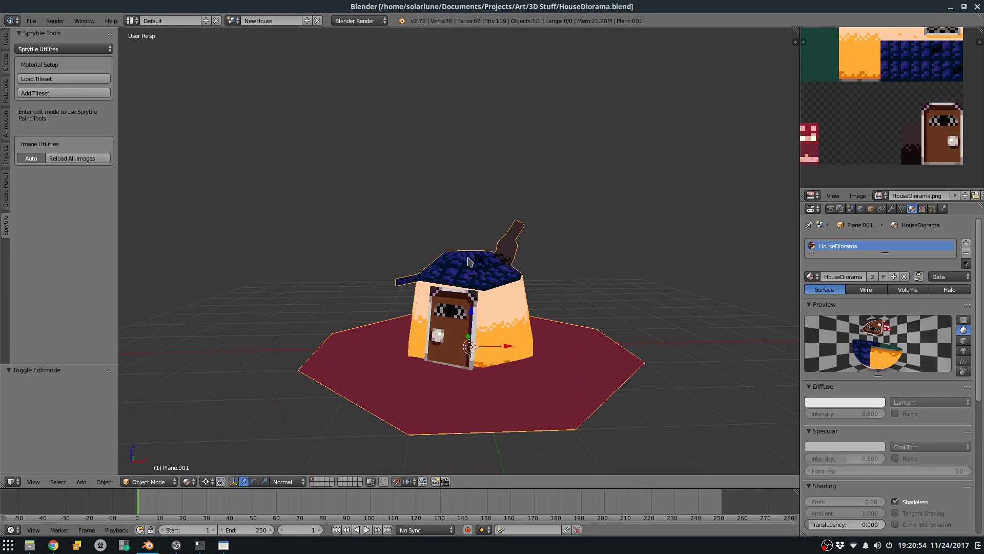
scroll(473, 278, up, 2)
scroll(436, 356, up, 2)
key(Tab)
key(Tab)
scroll(400, 349, down, 1)
scroll(403, 354, down, 2)
Start Sprytile's Paint tool in Edit Mode, switch to Aseprite, and sample the tileset's dark green #1b4039 for the Pencil.
key(Tab)
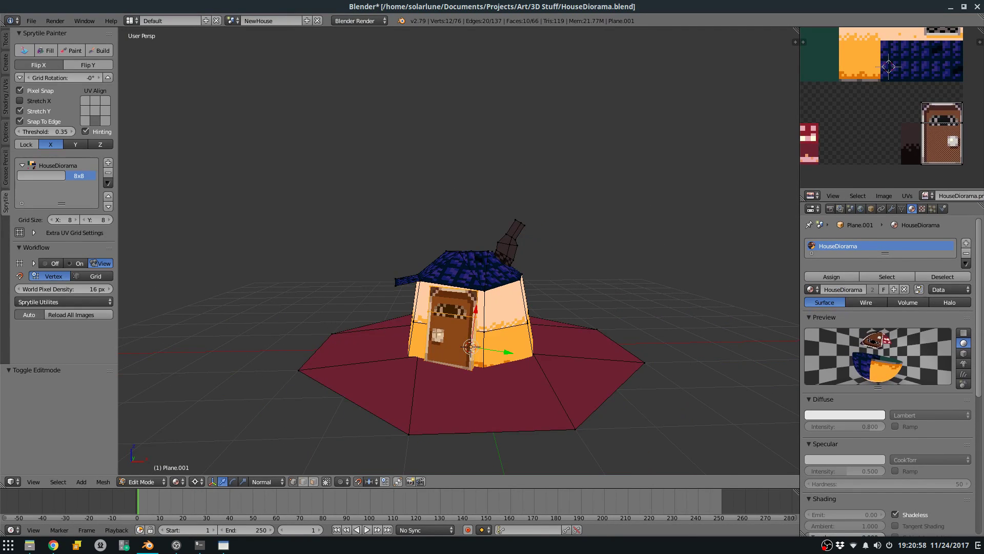
click(73, 52)
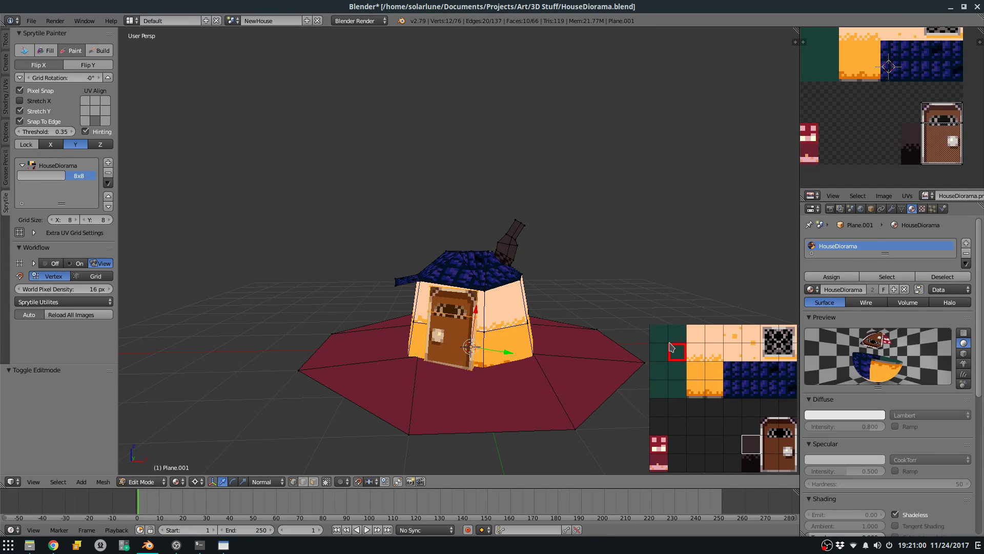
key(alt+Tab)
middle_drag(295, 171, 667, 418)
middle_drag(474, 201, 480, 417)
key(i)
alt+click(490, 179)
scroll(465, 220, down, 2)
key(m)
key(b)
scroll(455, 230, up, 2)
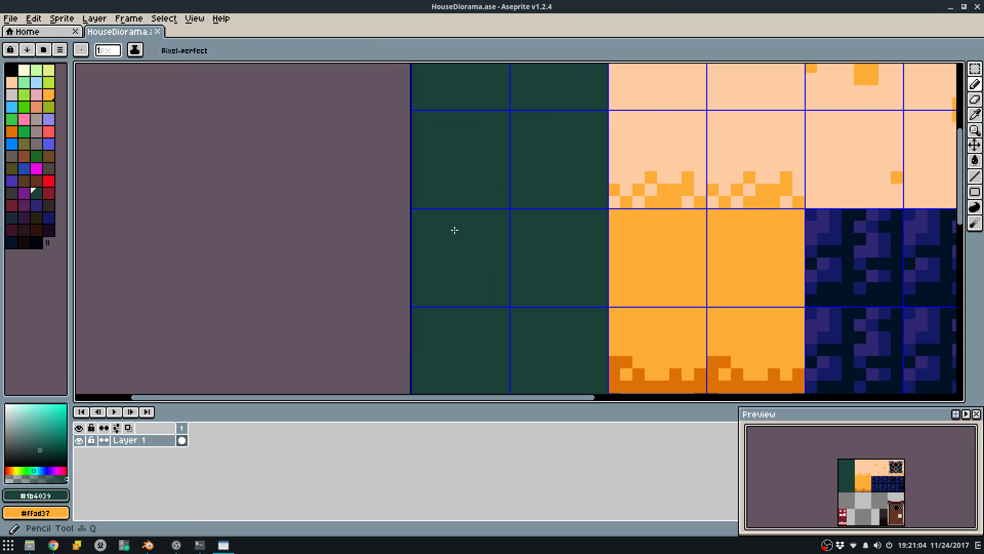
Draw a small dark navy #001226 tuft in the second-row tile at the outer edge of the dark green area.
click(11, 240)
middle_drag(402, 150, 392, 205)
mouse_move(444, 273)
mouse_down()
mouse_move(419, 249)
mouse_move(480, 248)
mouse_move(427, 285)
mouse_up()
click(420, 281)
click(458, 252)
alt+click(465, 272)
click(425, 280)
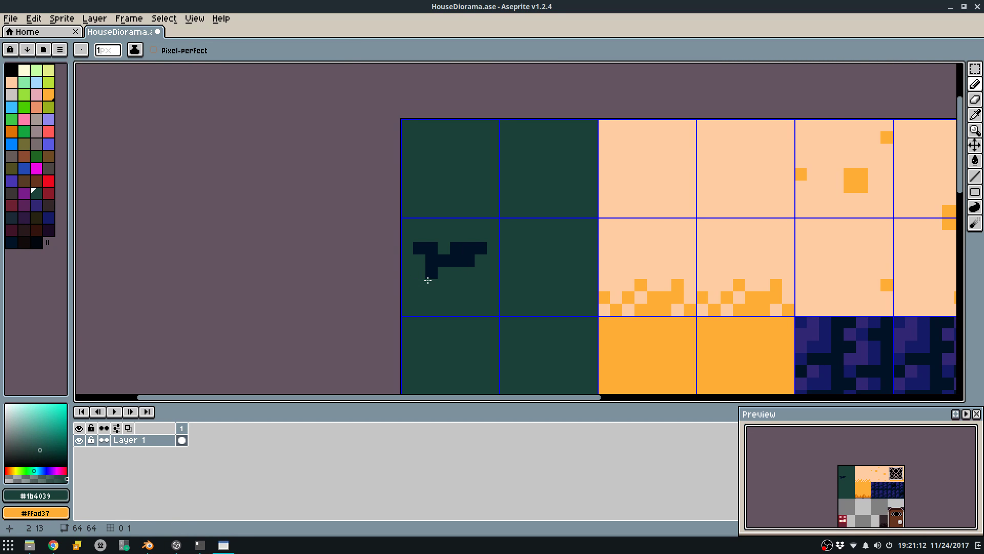
alt+click(432, 270)
click(453, 272)
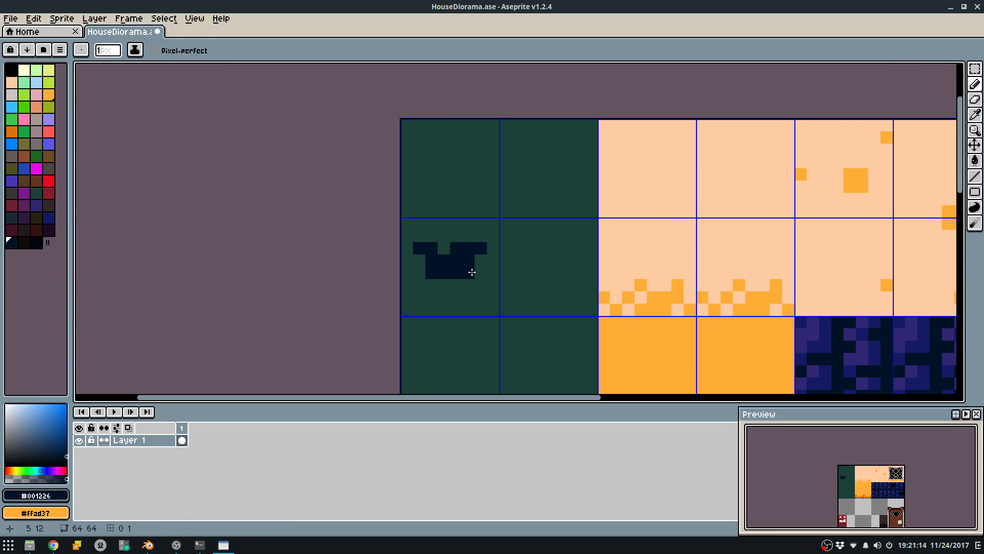
Delete the lower 16x16 block of the dark green area and save the tileset.
scroll(464, 269, down, 3)
key(m)
drag(443, 287, 514, 355)
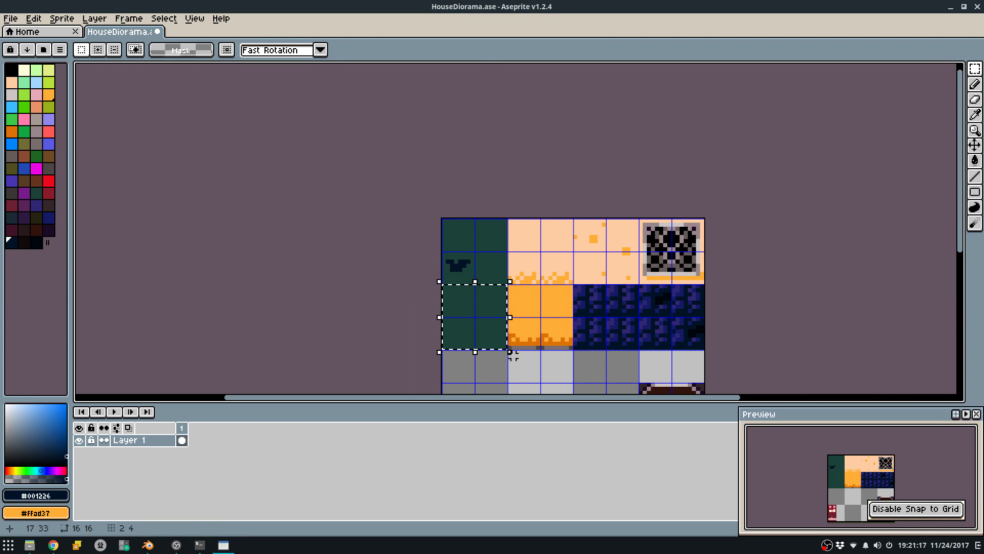
key(Delete)
click(538, 294)
key(ctrl+s)
Export the trimmed green tileset over HouseDiorama.png and switch to Blender.
key(ctrl+e)
click(505, 345)
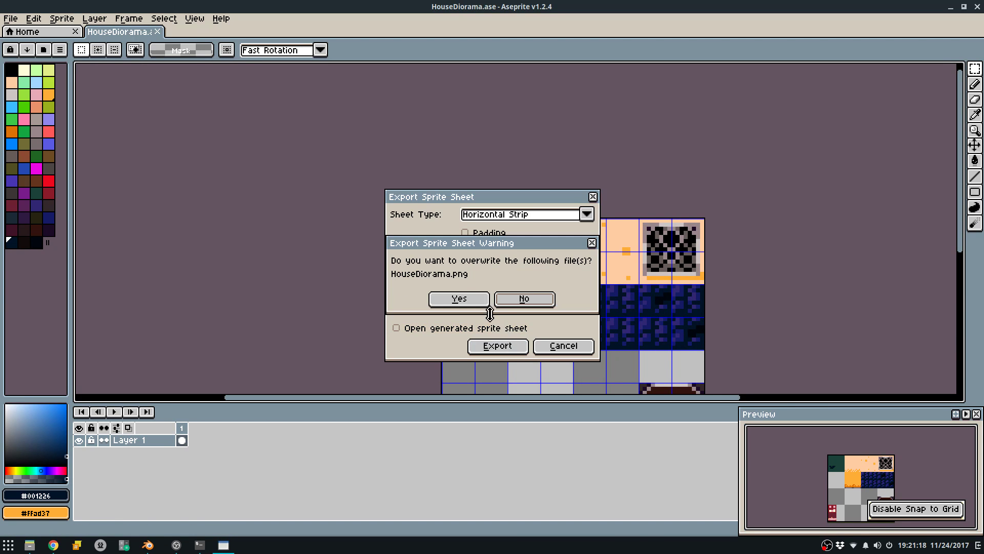
click(458, 298)
key(alt+Tab)
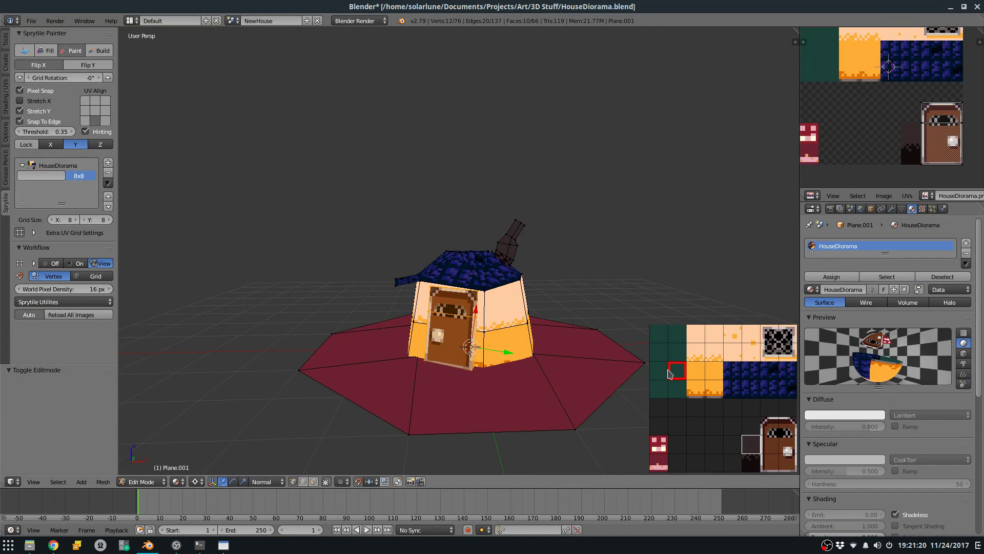
Deselect the mesh and paint the octagonal ground's faces with the second-row dark green tile, with Stretch X enabled.
click(660, 341)
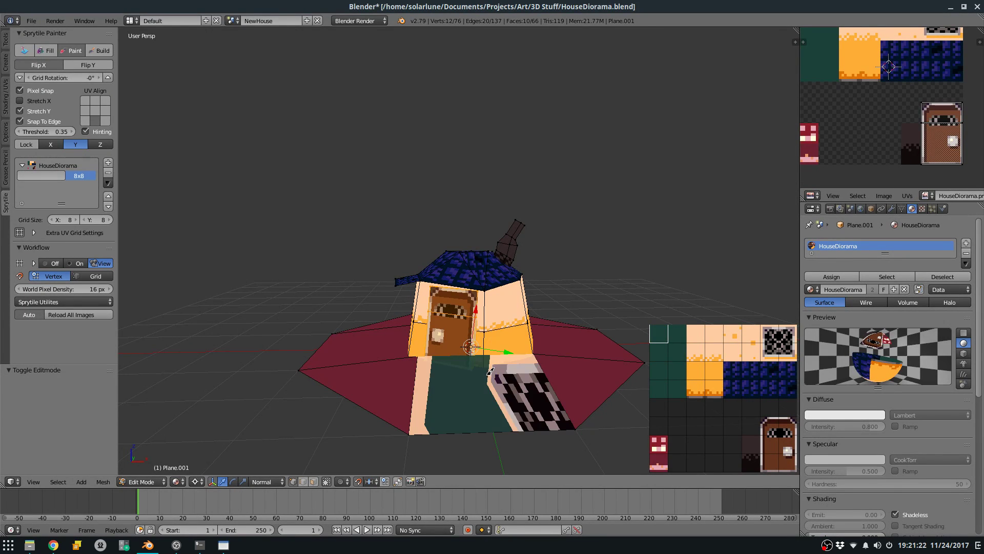
click(660, 353)
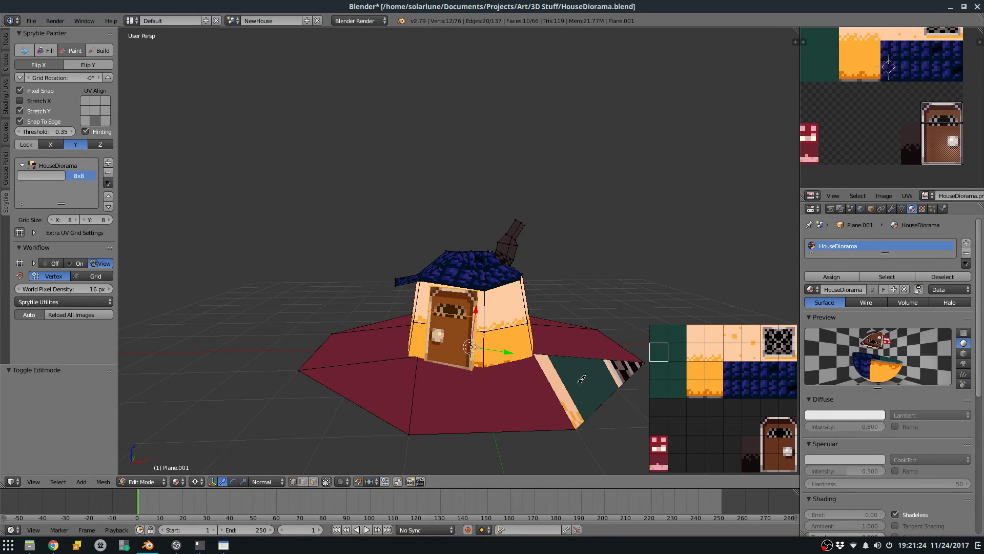
key(a)
click(510, 390)
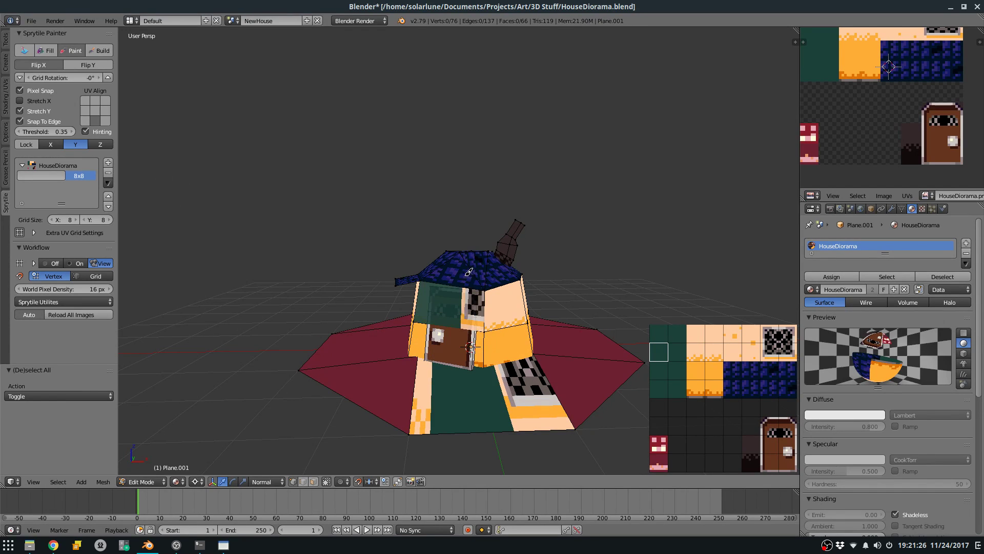
key(ctrl+z)
click(477, 393)
click(583, 358)
click(579, 344)
click(561, 319)
mouse_move(410, 321)
middle_down()
mouse_move(456, 366)
mouse_move(409, 301)
middle_up()
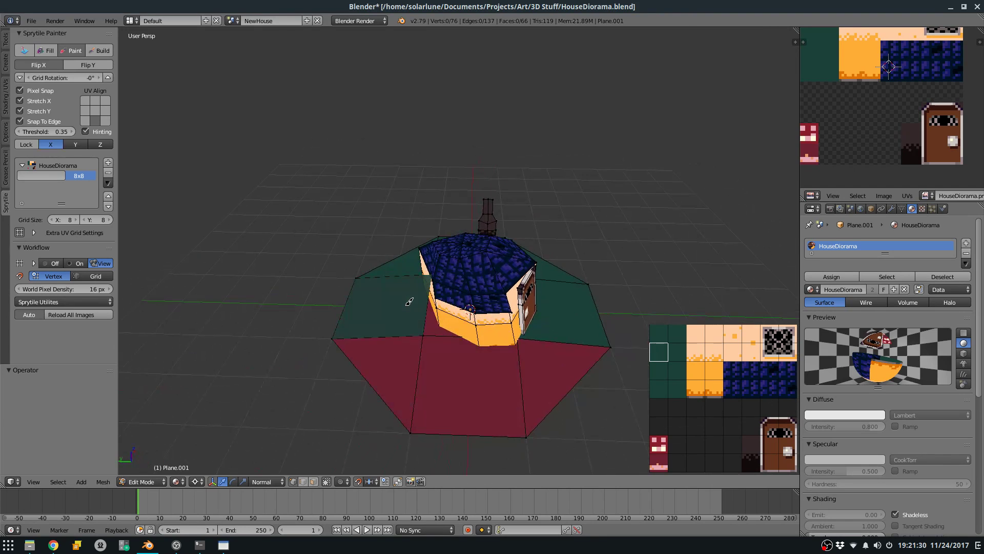
Return to Object Mode, save the Blender file, and check the repainted ground.
key(Tab)
middle_drag(558, 343, 488, 370)
key(ctrl+s)
scroll(503, 332, down, 2)
scroll(484, 328, up, 2)
middle_drag(484, 327, 547, 322)
scroll(473, 325, down, 1)
key(alt+Tab)
key(alt+Tab)
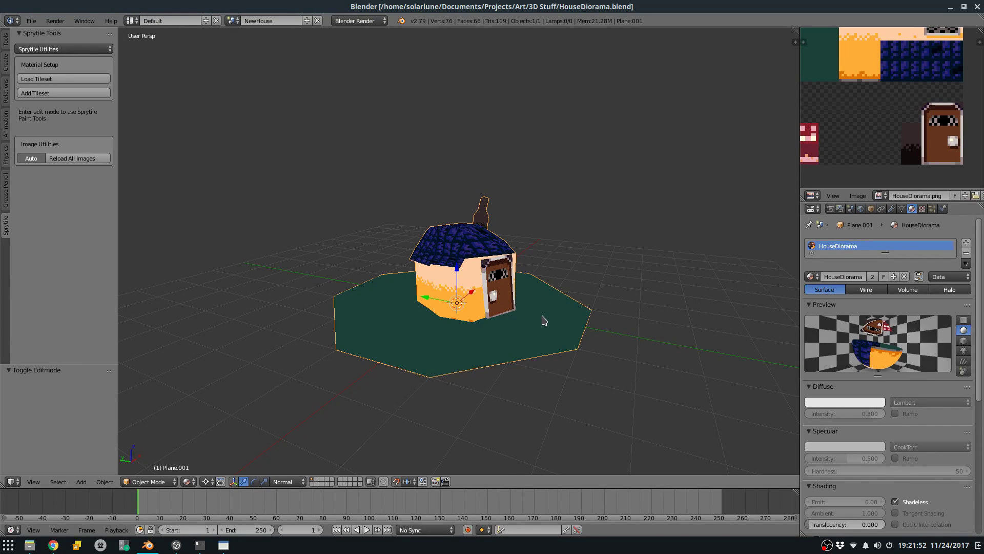
Examine the textured house diorama from several sides, from above, and at close and far distances.
middle_drag(421, 321, 372, 310)
scroll(385, 311, up, 3)
shift+middle_drag(460, 322, 534, 284)
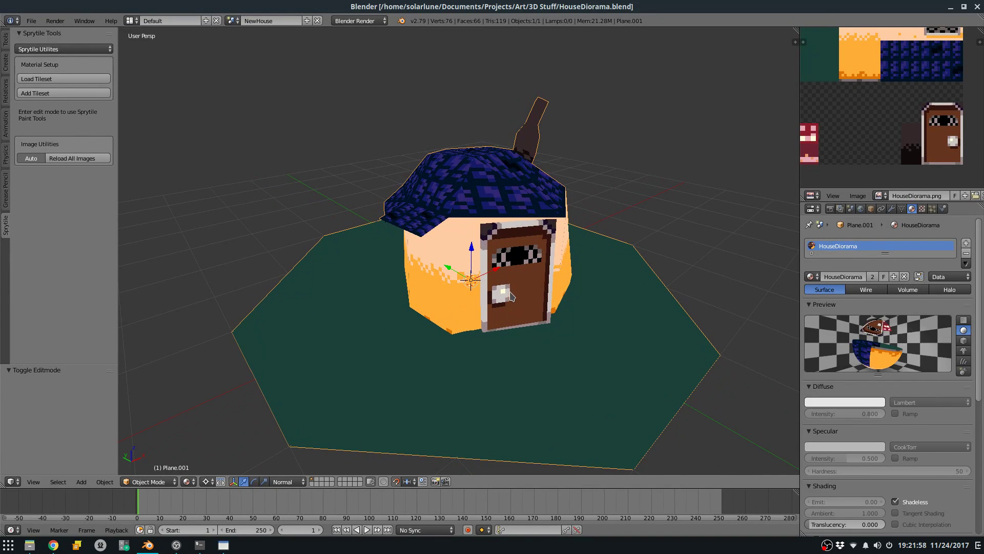
middle_drag(520, 296, 672, 281)
scroll(635, 267, down, 8)
middle_drag(598, 255, 616, 304)
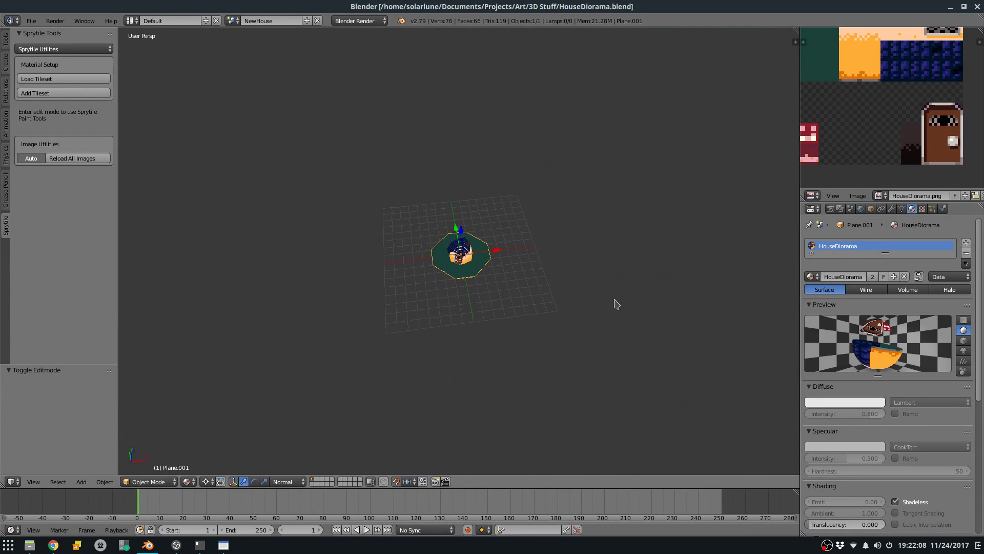
scroll(562, 272, up, 9)
middle_drag(596, 272, 585, 240)
middle_drag(417, 235, 470, 233)
middle_drag(454, 280, 380, 246)
middle_drag(444, 247, 613, 237)
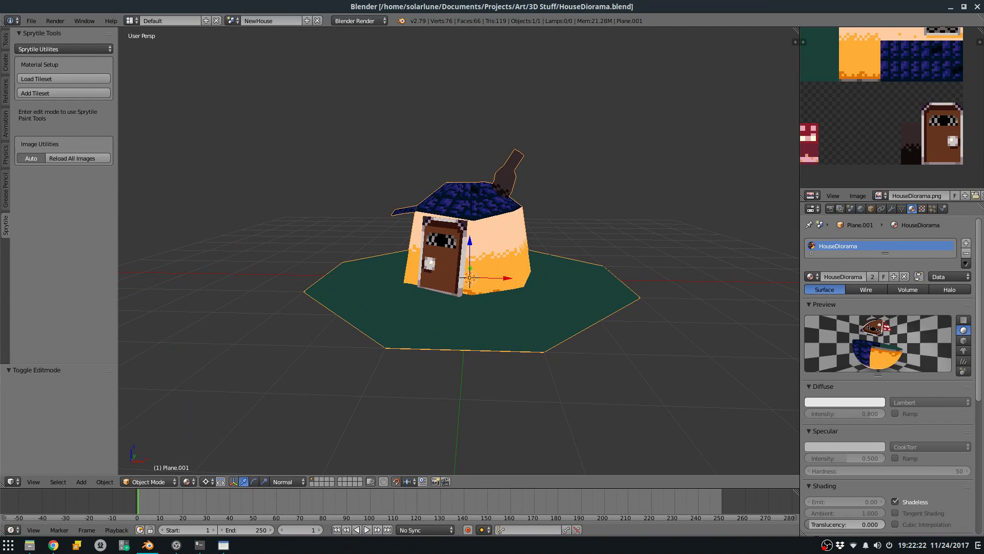
key(alt+Tab)
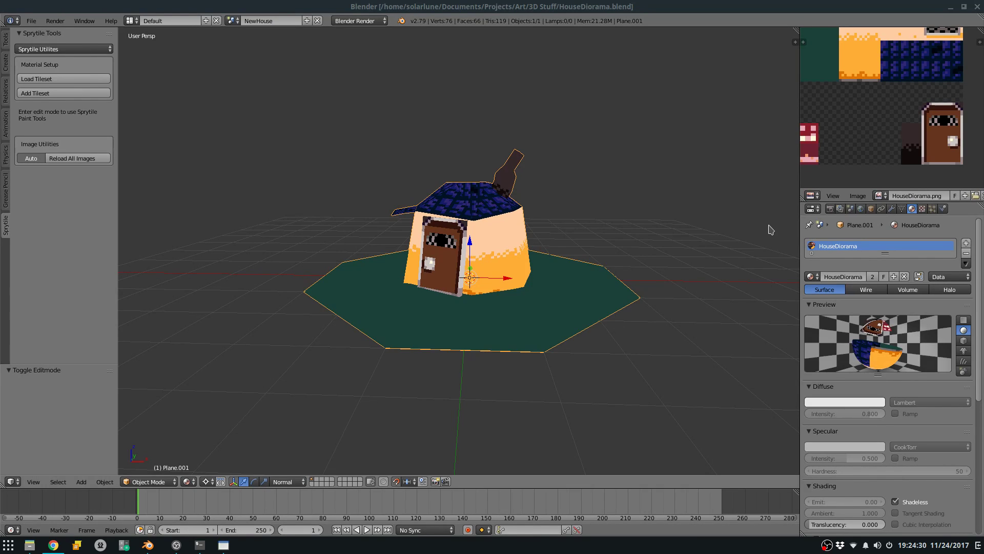
middle_drag(549, 213, 508, 218)
scroll(497, 211, down, 7)
middle_drag(380, 200, 433, 222)
scroll(461, 205, up, 6)
middle_drag(487, 167, 585, 220)
scroll(510, 220, up, 6)
scroll(496, 244, down, 4)
scroll(496, 242, up, 5)
scroll(574, 213, up, 3)
scroll(575, 213, down, 3)
scroll(569, 231, down, 6)
scroll(567, 229, down, 5)
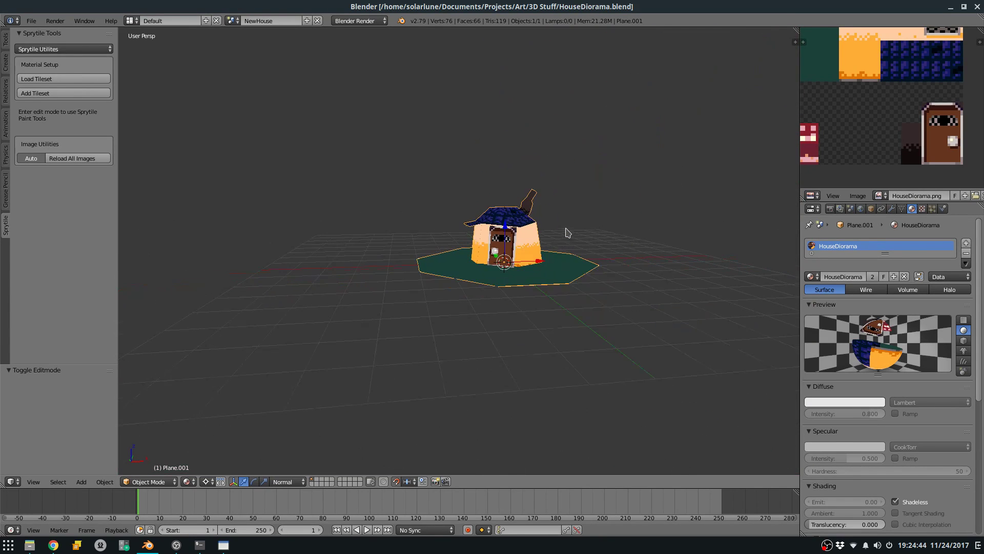
Create a new scene with copied settings, name it NewHouse2, and save the Blender file.
click(306, 21)
click(296, 57)
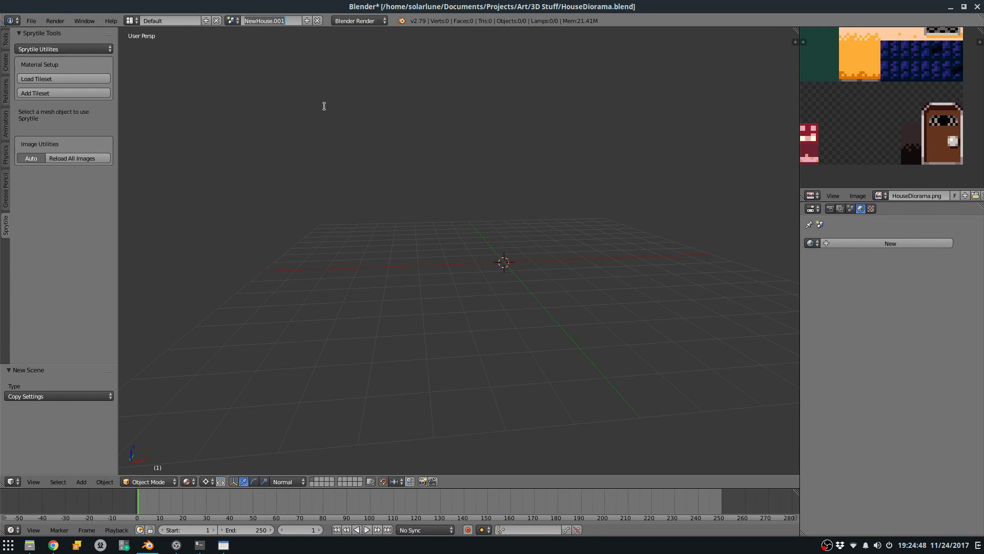
key(ctrl+a)
text(NewHouse2)
key(Return)
key(ctrl+s)
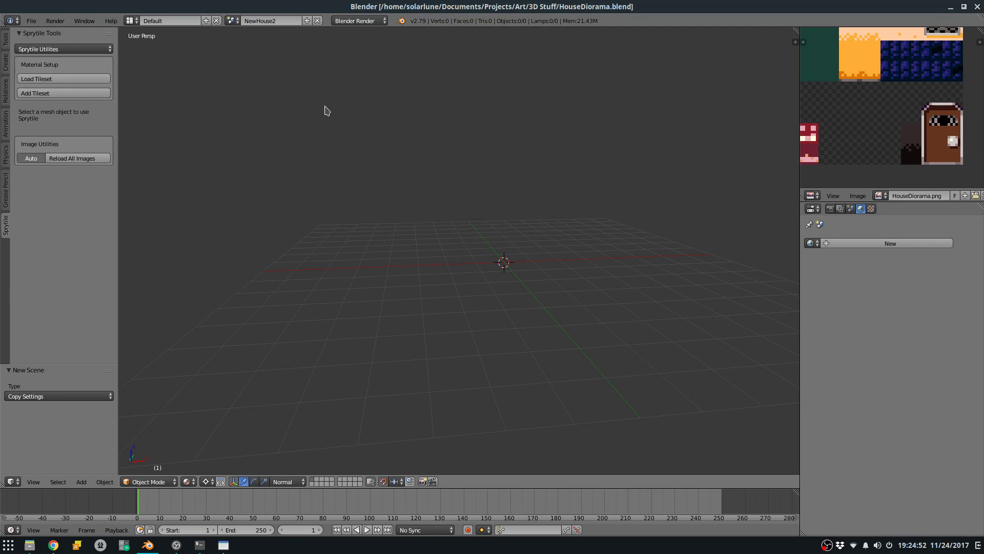
Switch to Aseprite, create a new 64 by 64 px transparent RGBA sprite, and close the HouseDiorama sprite.
key(alt+Tab)
key(alt+Tab)
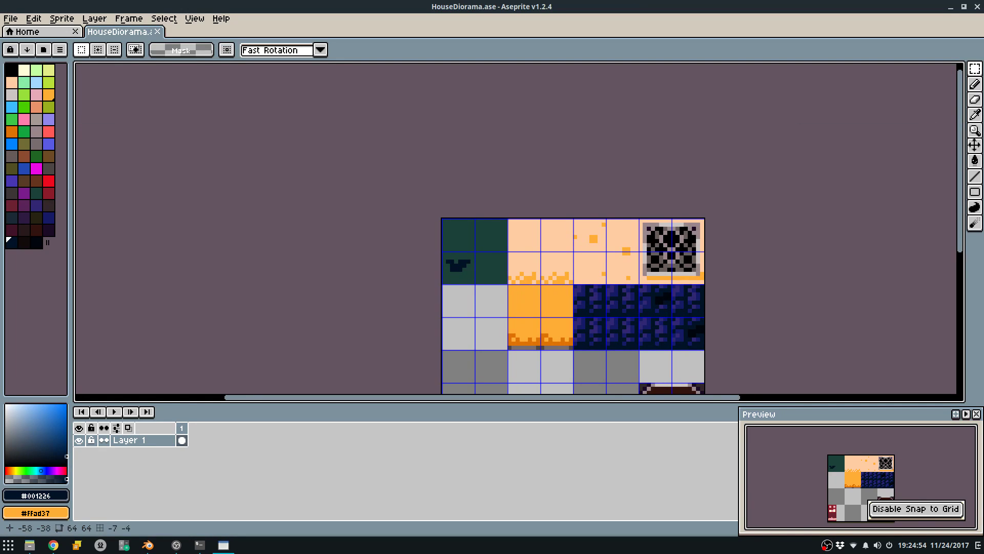
key(alt+f)
key(Return)
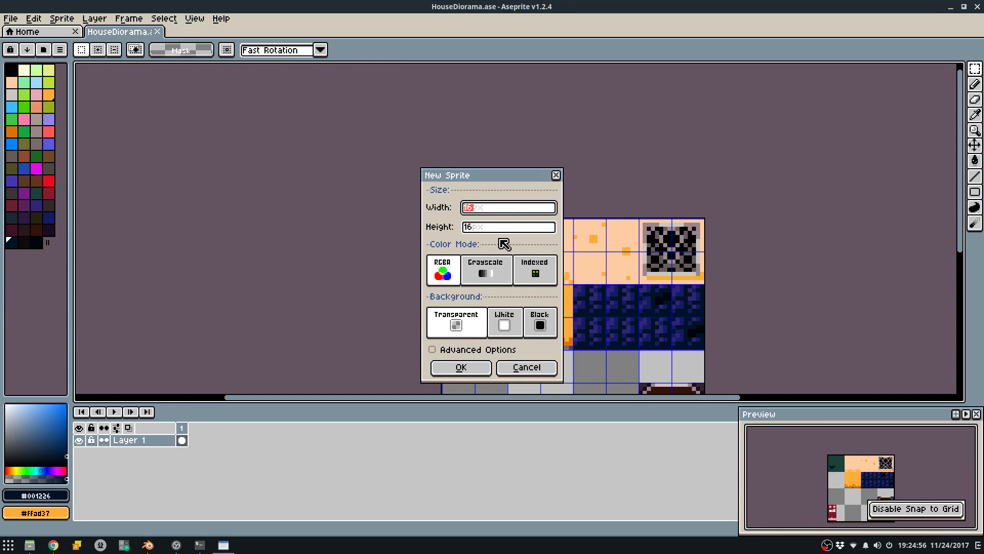
text(64)
key(Tab)
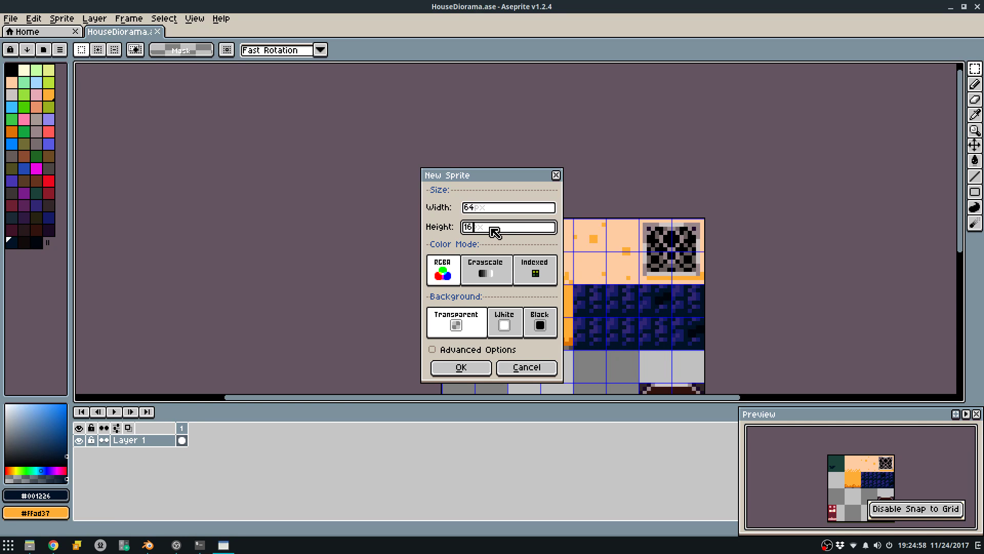
text(64)
key(Return)
scroll(412, 212, up, 4)
key(b)
mouse_move(453, 183)
middle_down()
mouse_move(368, 253)
mouse_move(303, 213)
middle_up()
click(158, 31)
Switch to Blender, add a plane to the new scene, and delete its faces in Edit Mode.
key(alt+Tab)
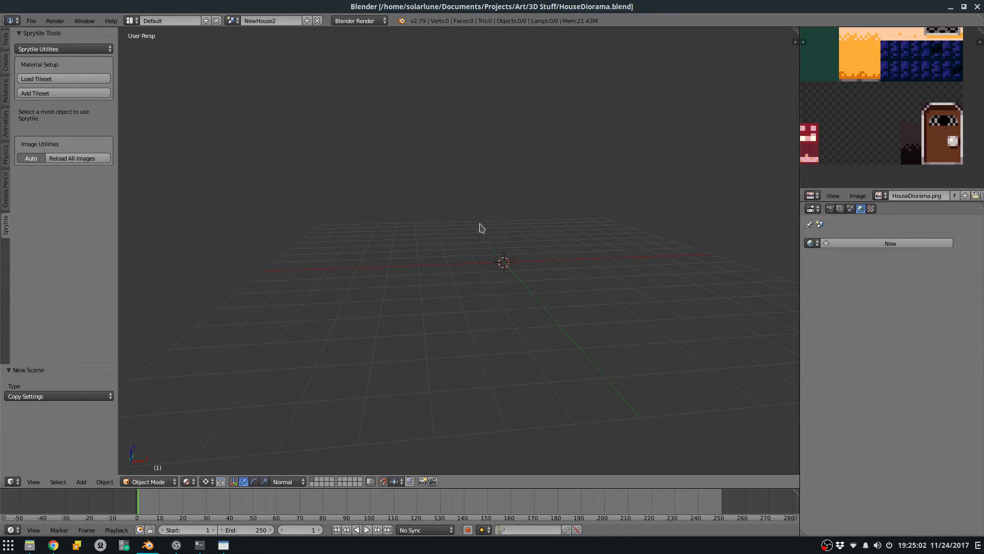
key(space)
text(add p)
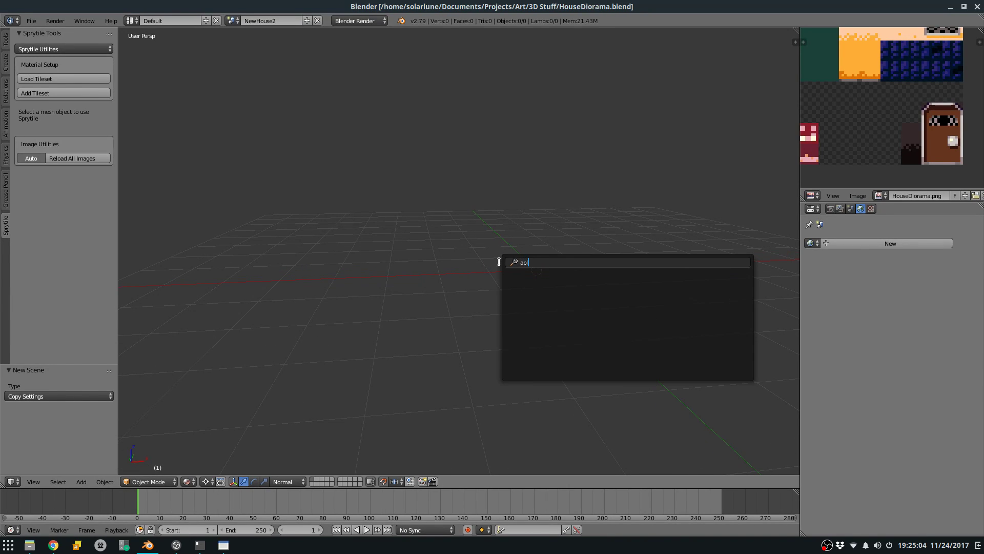
text(lane)
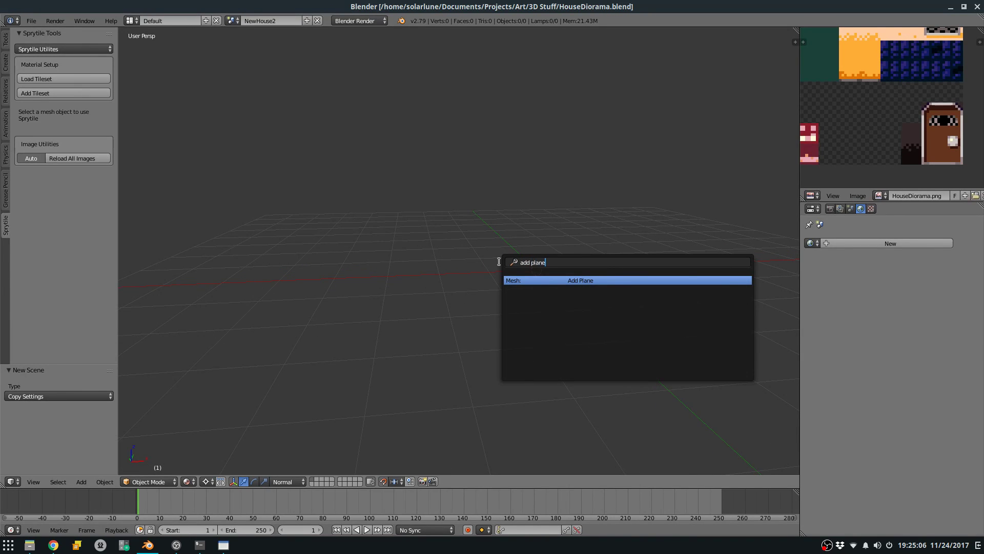
key(Return)
key(Tab)
key(x)
click(499, 261)
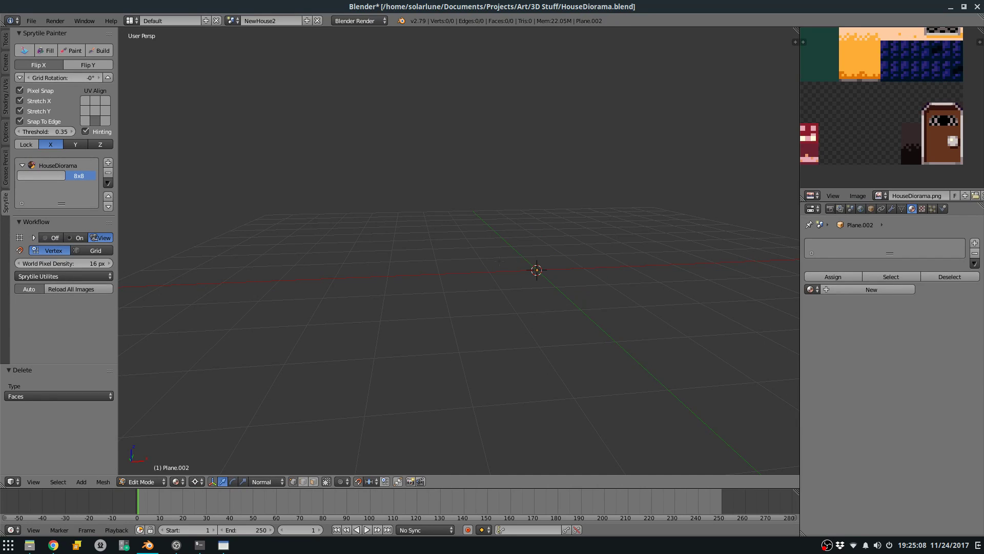
Switch to Aseprite and fill the new sprite's upper-left 16 by 16 px tile with dark grey-brown palette color 35, leaving nothing selected.
key(alt+Tab)
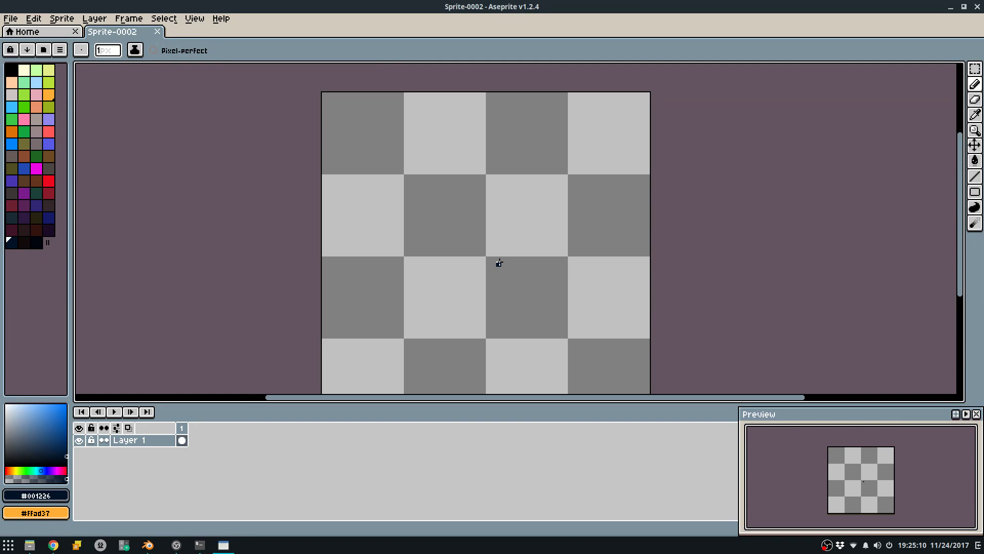
middle_drag(223, 132, 245, 176)
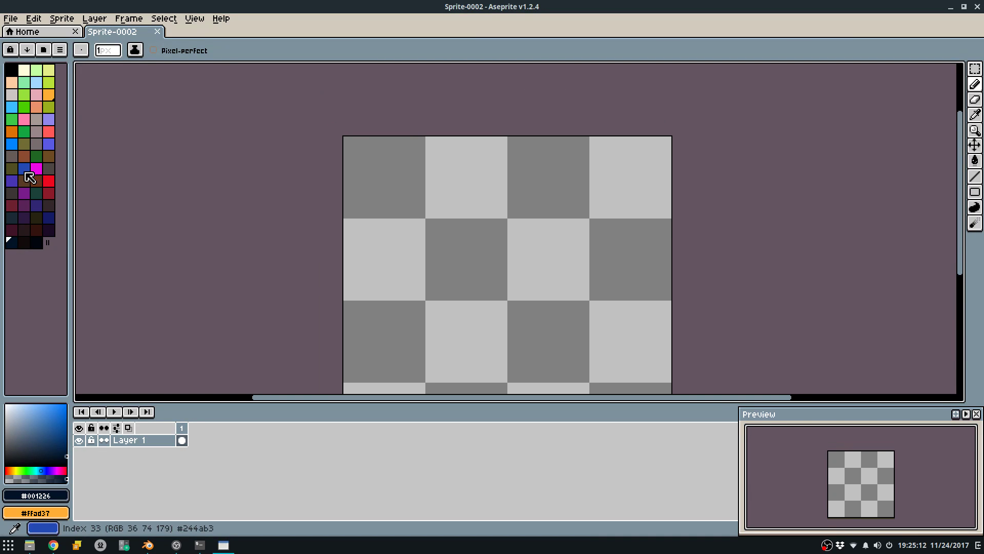
click(11, 194)
scroll(369, 172, up, 1)
key(m)
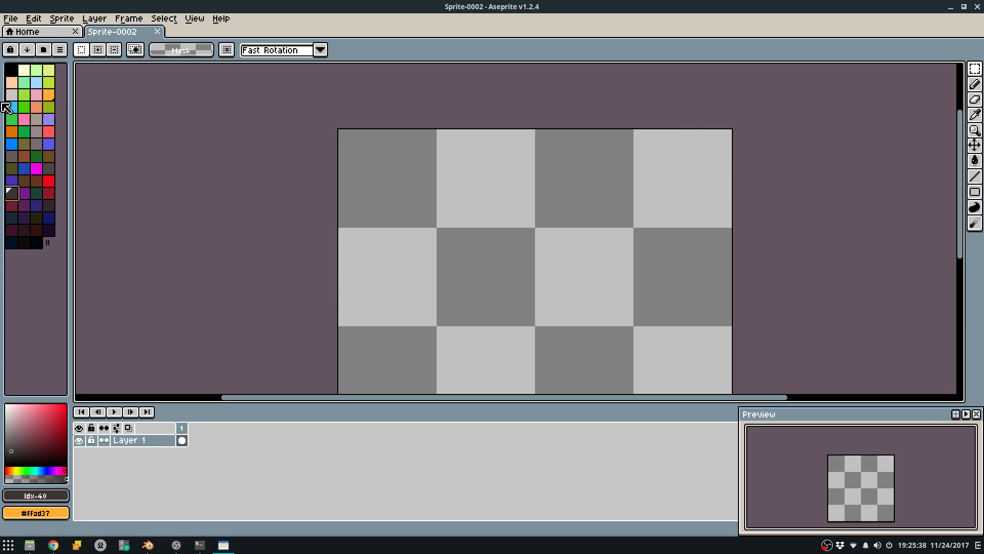
click(45, 169)
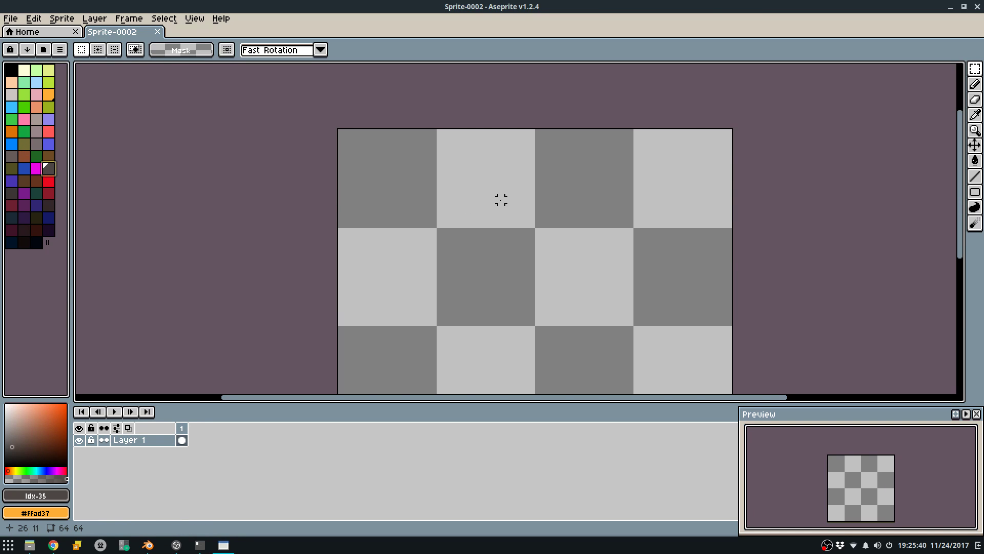
middle_drag(507, 192, 517, 178)
key(q)
middle_drag(379, 144, 505, 154)
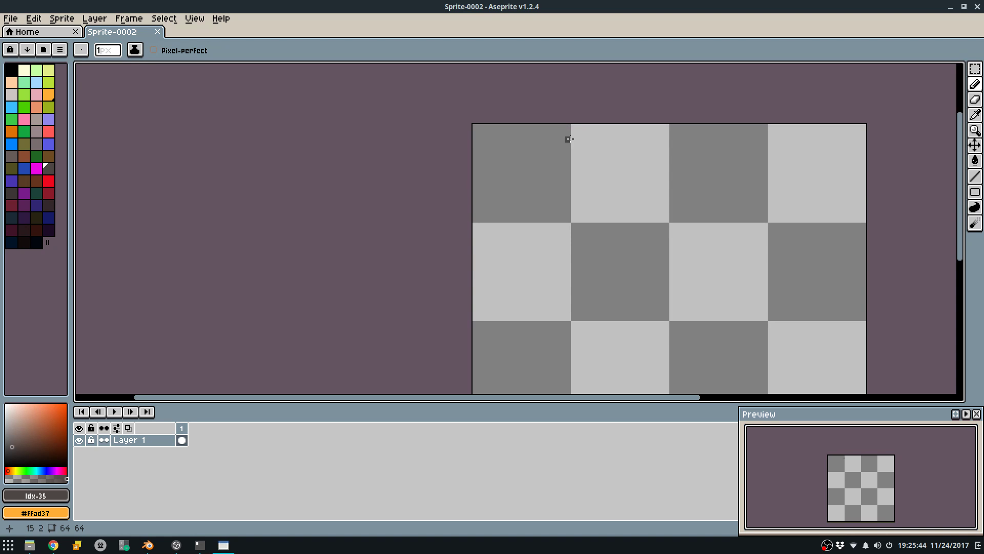
mouse_move(524, 164)
middle_down()
mouse_move(470, 164)
mouse_move(455, 178)
middle_up()
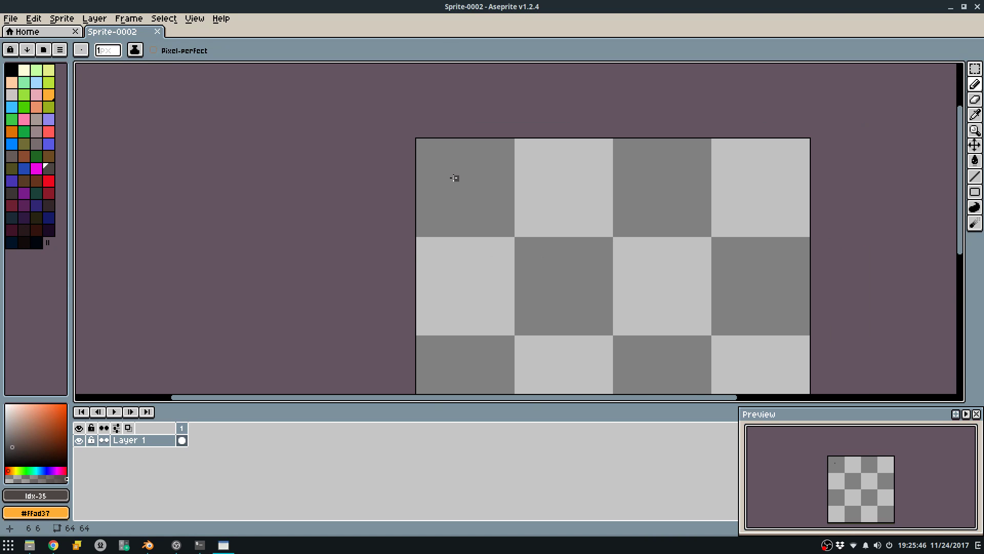
scroll(455, 178, up, 1)
key(m)
mouse_move(392, 101)
mouse_down()
mouse_move(593, 282)
mouse_move(591, 85)
mouse_up()
key(g)
click(529, 246)
key(b)
key(ctrl+d)
Dot the grey-brown tile with two 2 px and three 1 px speckles in darker palette color 40.
key(e)
key(b)
scroll(523, 203, down, 3)
scroll(523, 203, up, 2)
alt+click(522, 207)
click(12, 193)
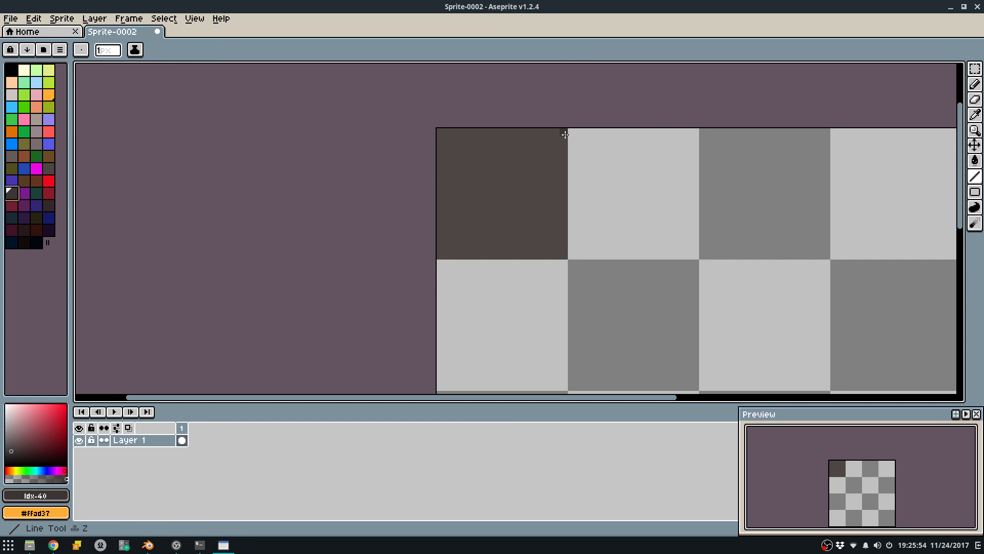
mouse_move(563, 132)
shift+mouse_down()
mouse_move(562, 268)
mouse_move(563, 256)
shift+mouse_up()
key(ctrl+z)
key(plus)
click(547, 173)
click(449, 239)
key(ctrl+z)
click(475, 207)
key(minus)
click(522, 233)
click(490, 141)
click(447, 167)
Save the sprite as StorefrontDiorama in the 3D Stuff folder and export its image.
key(ctrl+s)
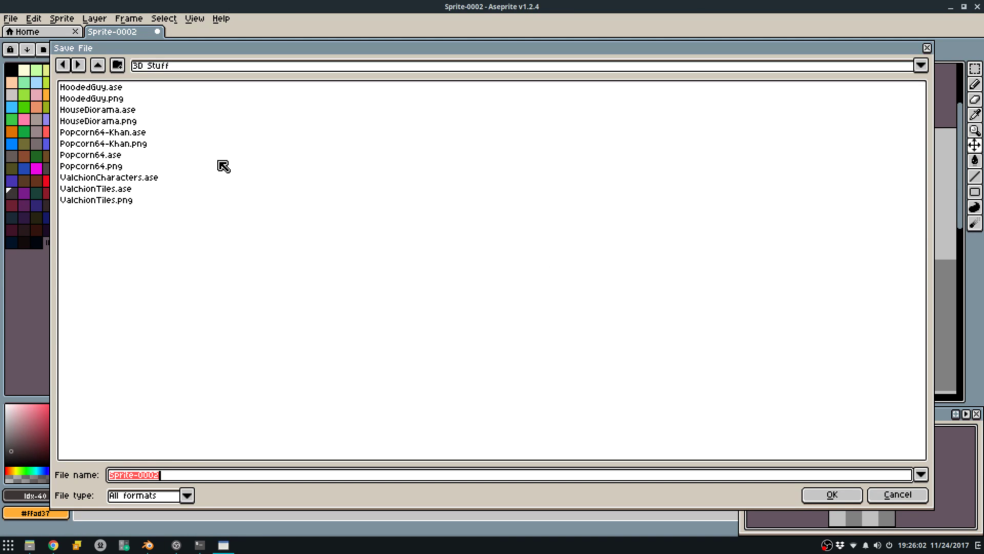
text(StorefrontDiorama)
key(Return)
key(alt+Tab)
key(alt+Tab)
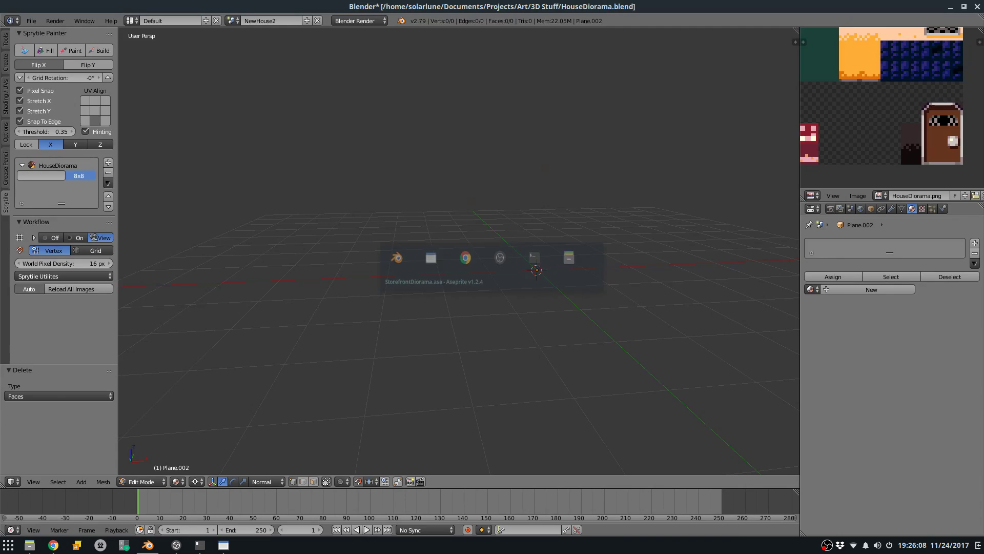
key(ctrl+e)
click(507, 345)
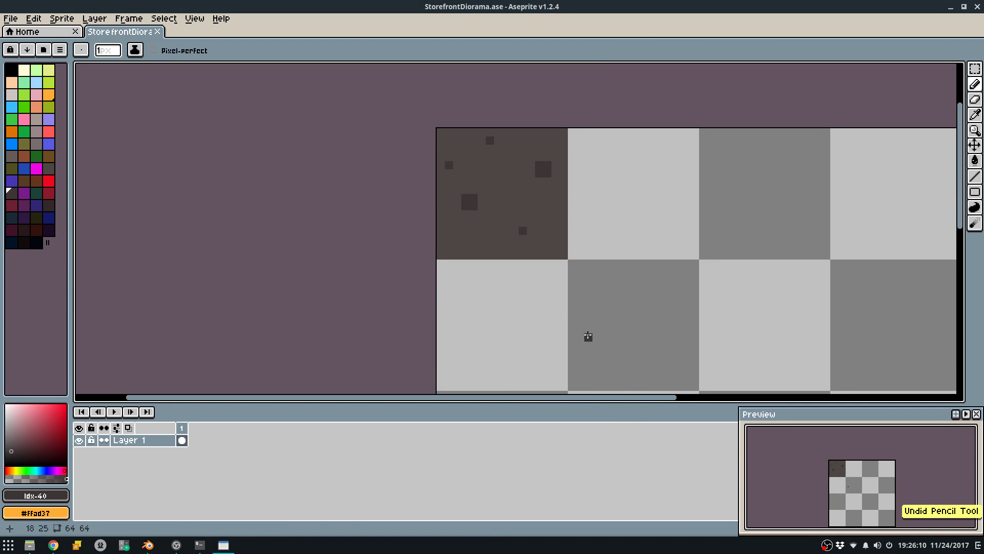
In Blender, activate Sprytile's Build mode and set the tile grid size to 16 by 16 to match the Aseprite tile.
key(alt+Tab)
click(99, 50)
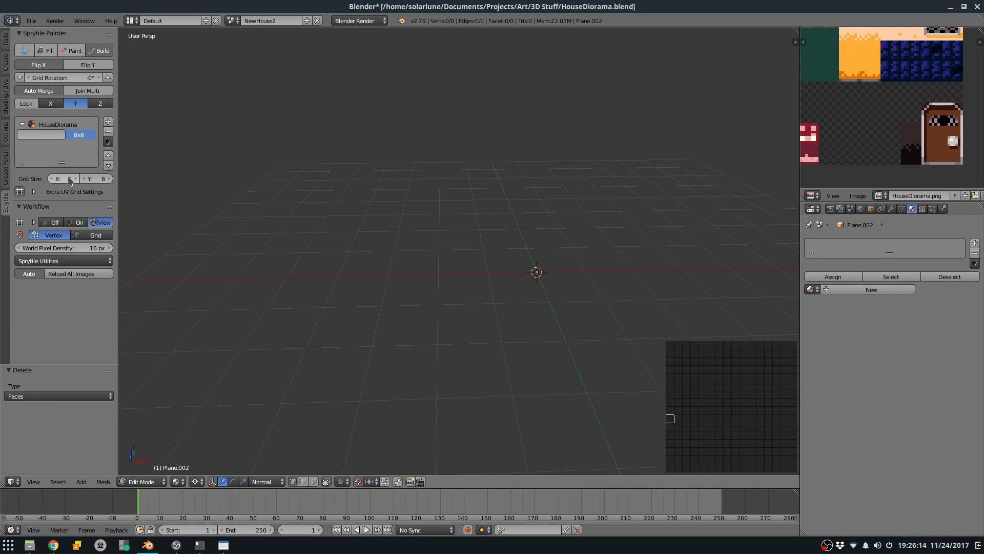
key(alt+Tab)
key(m)
drag(448, 147, 558, 266)
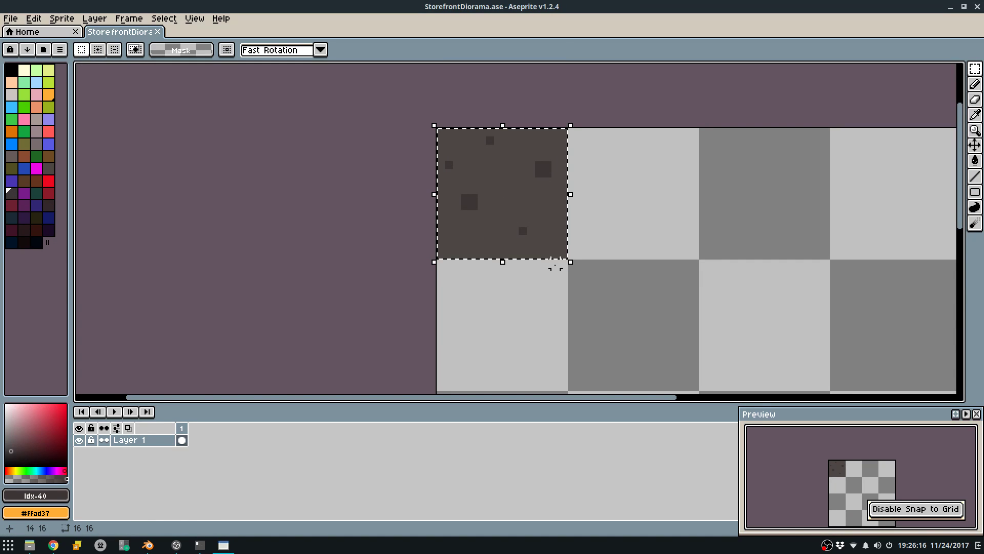
key(ctrl+d)
key(alt+Tab)
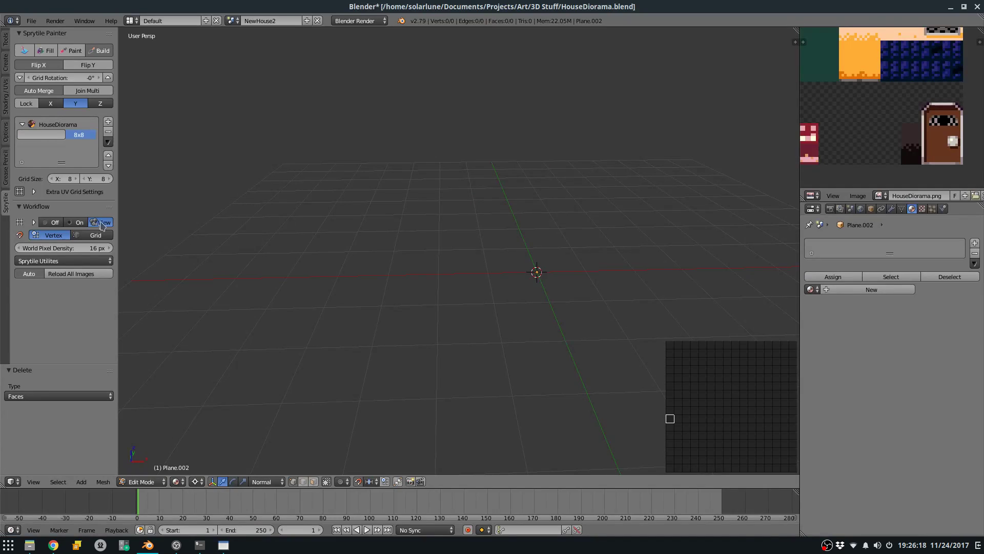
click(67, 179)
text(16)
key(Return)
click(97, 178)
text(16)
key(Return)
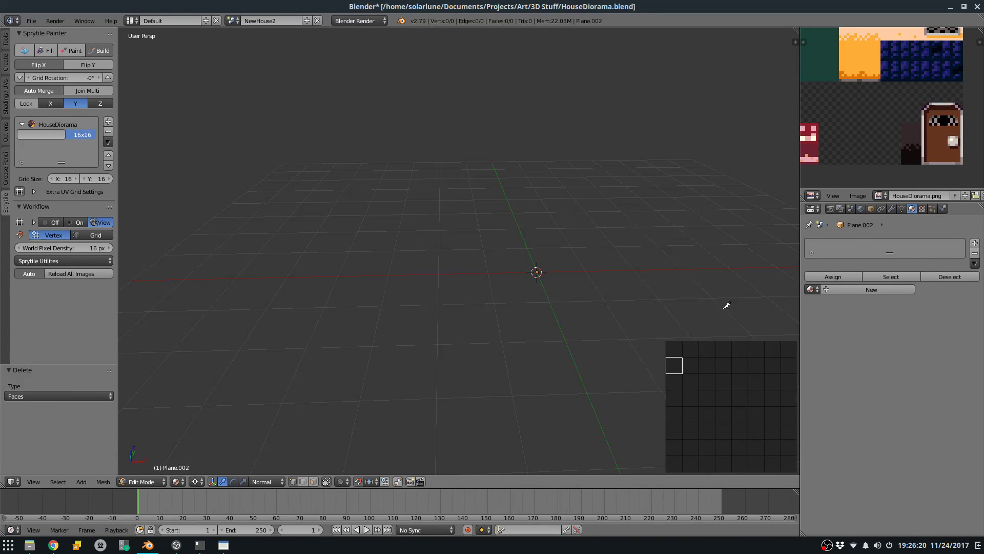
Assign the HouseDiorama material to the plane, make it a separate copy, and rename the copy StorefrontDiorama.
click(811, 289)
click(820, 304)
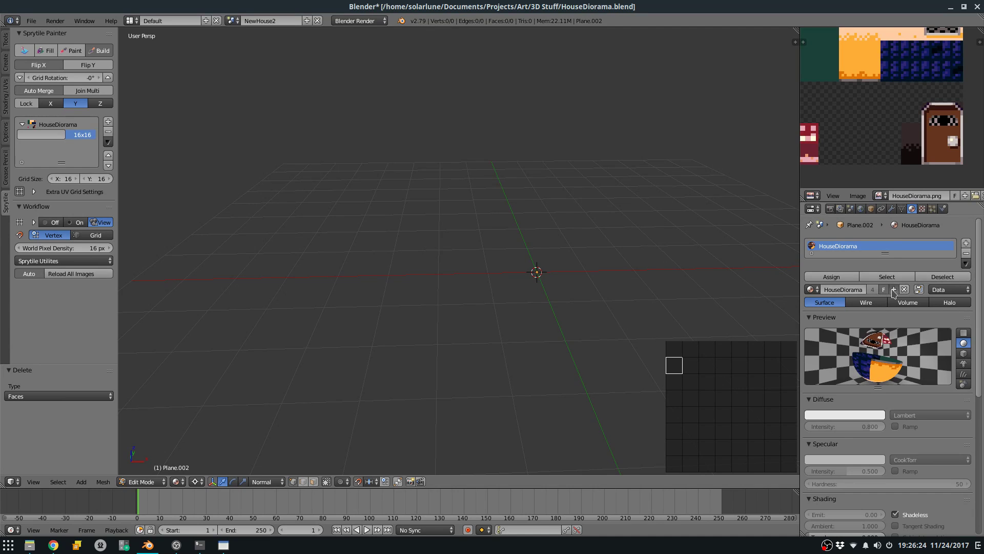
click(882, 290)
click(840, 305)
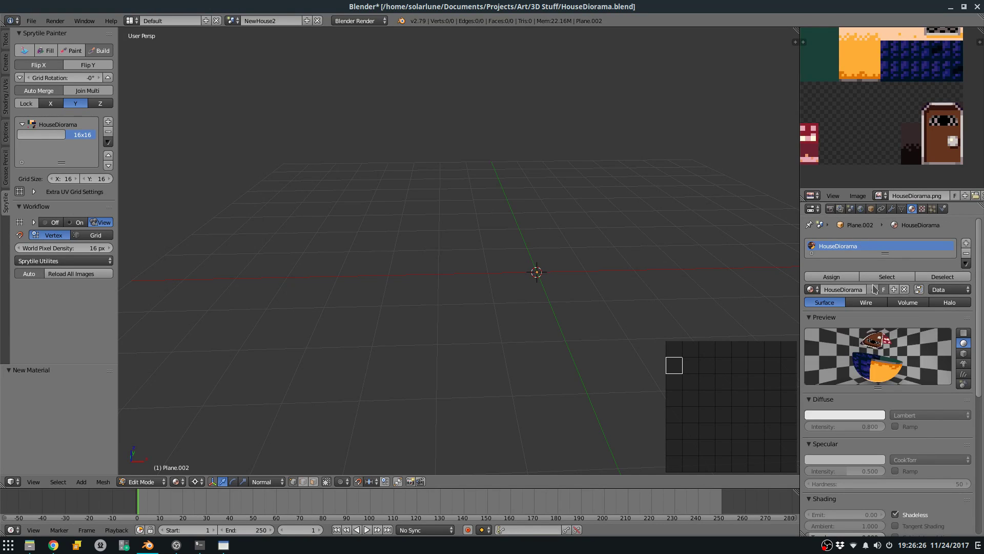
click(811, 289)
click(841, 312)
double_click(852, 289)
text(Storefront)
key(ctrl+a)
key(ctrl+c)
key(Return)
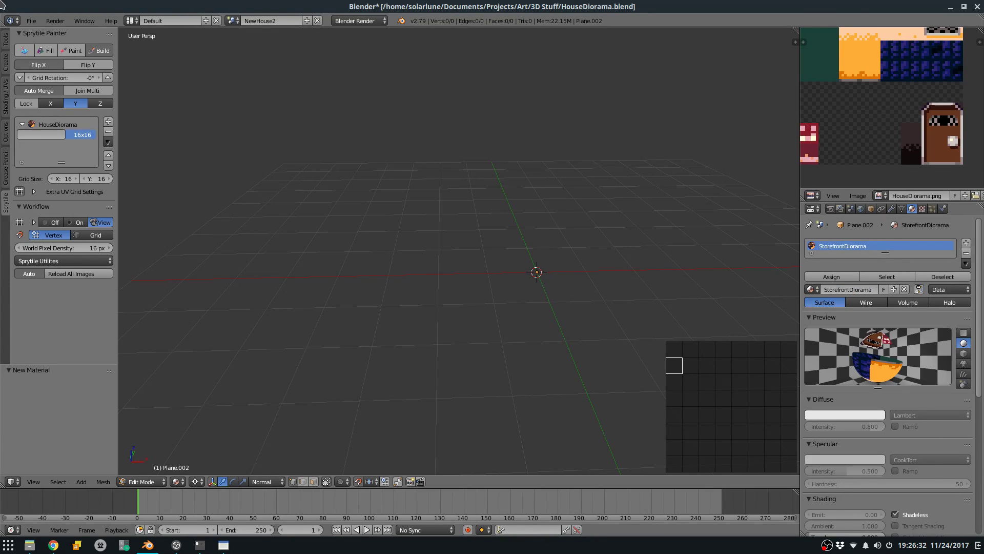
Rename the scene StorefrontDiorama using the copied material name and save the Blender file.
click(288, 21)
key(ctrl+v)
key(Return)
key(ctrl+s)
Open the exported StorefrontDiorama image in the image editor and bring the whole tileset into view.
shift+middle_drag(497, 266, 453, 277)
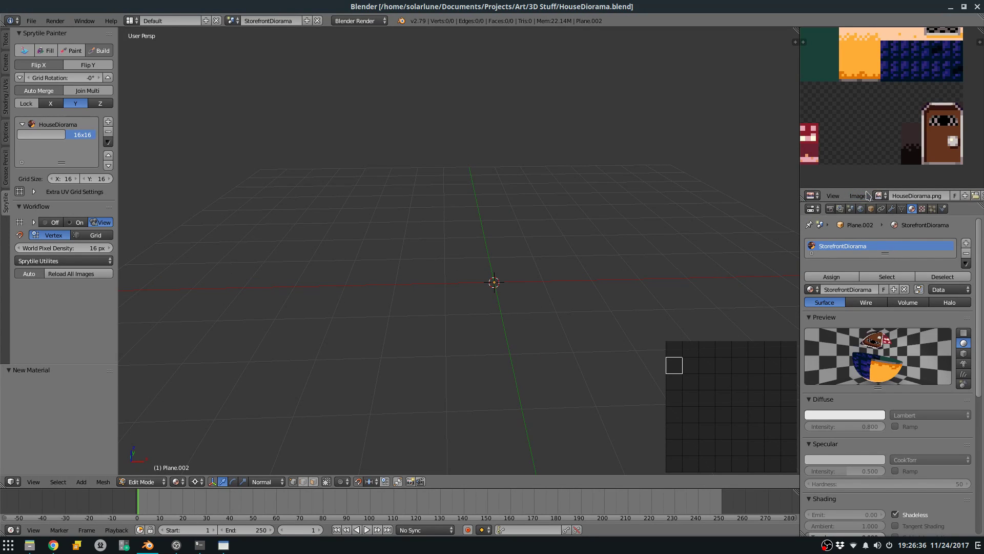
click(882, 196)
click(864, 196)
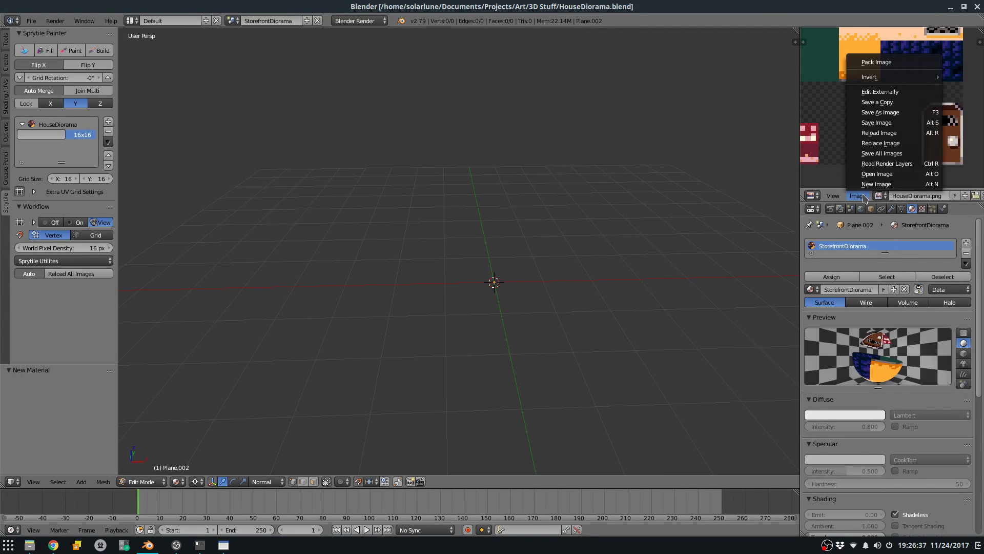
click(877, 174)
double_click(172, 125)
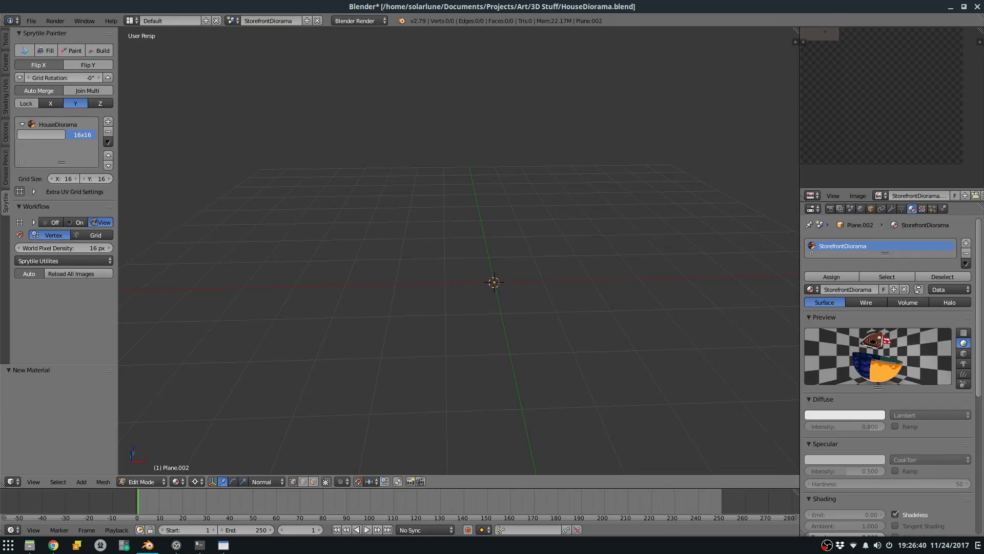
mouse_move(902, 142)
middle_down()
mouse_move(913, 159)
mouse_move(888, 140)
middle_up()
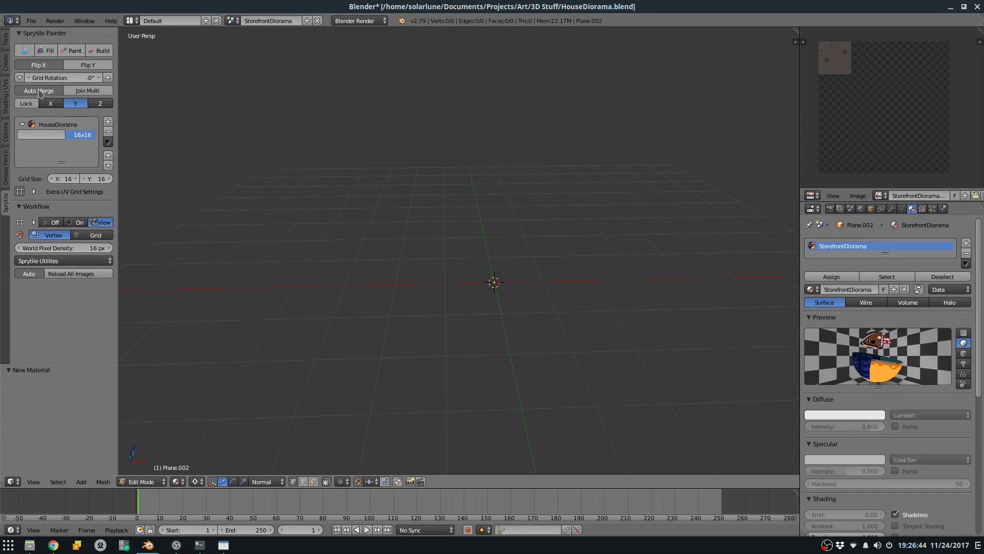
Restart Sprytile's Build mode, select the StorefrontDiorama tile grid, and set its grid size to 16 by 6.
click(100, 51)
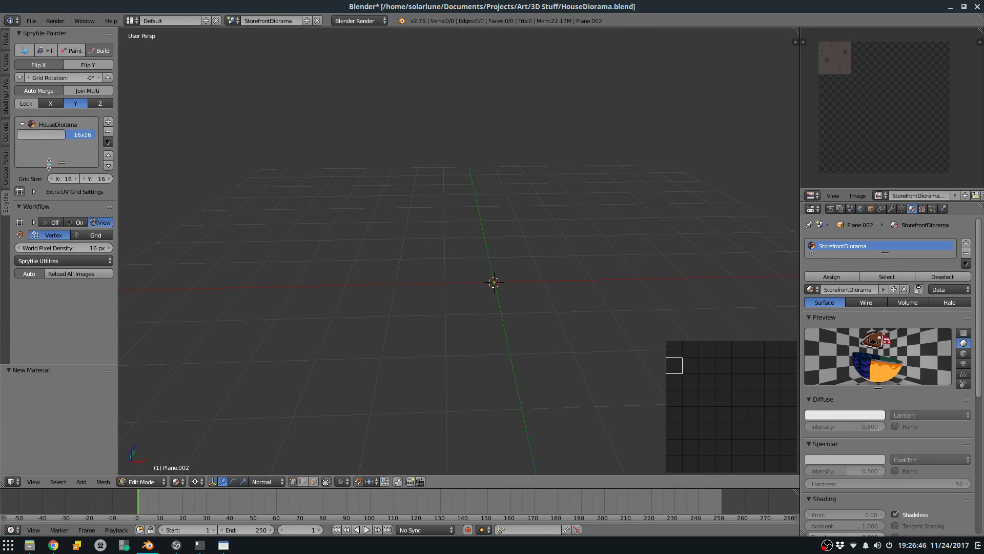
double_click(68, 125)
click(76, 137)
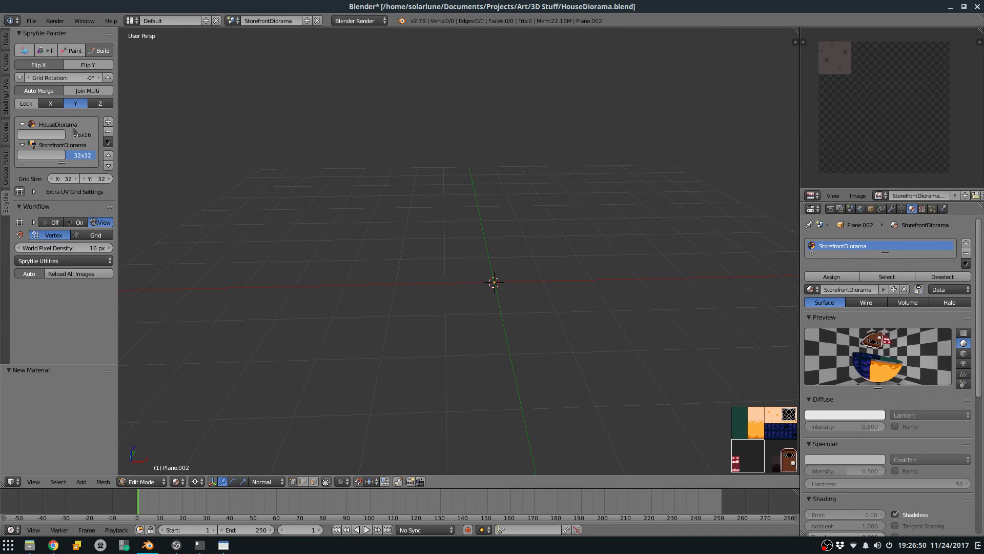
click(74, 130)
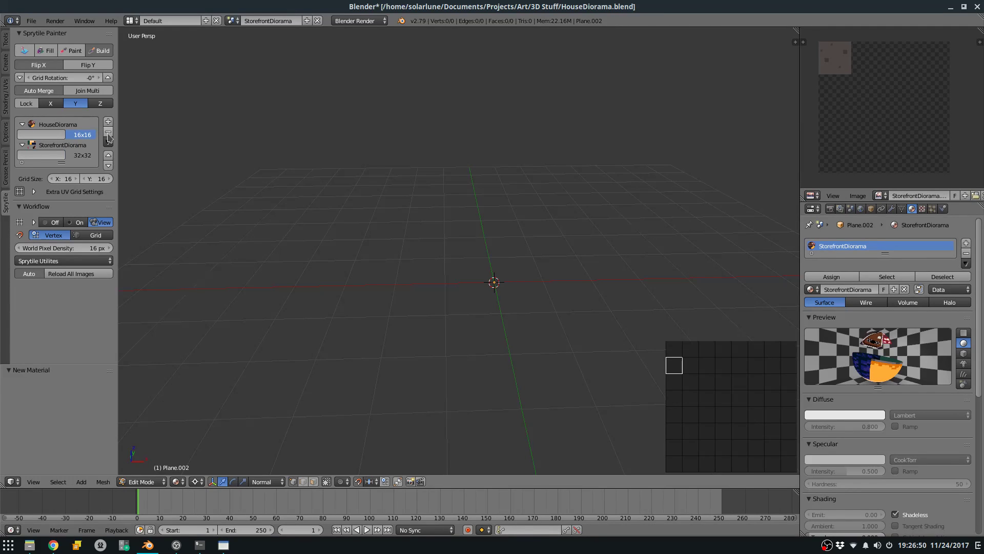
click(82, 150)
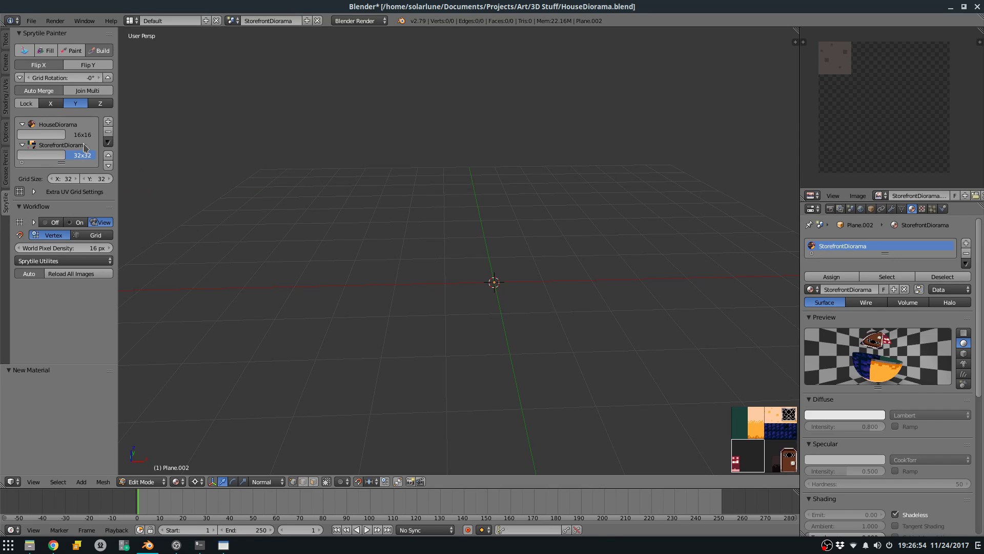
click(80, 123)
click(78, 147)
key(Return)
click(91, 179)
text(6)
key(Return)
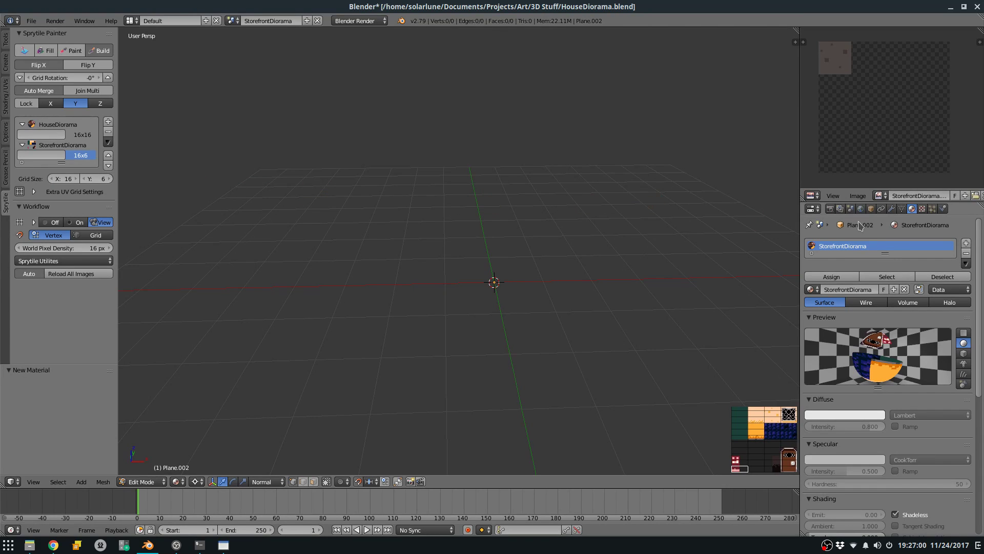
Unlink the StorefrontDiorama material from the plane and return to Object Mode.
click(905, 289)
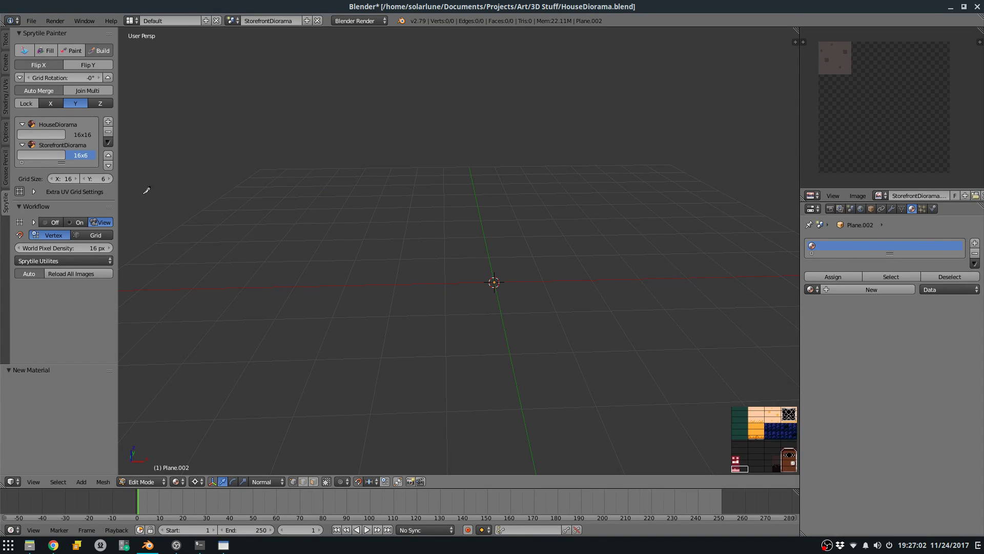
key(Tab)
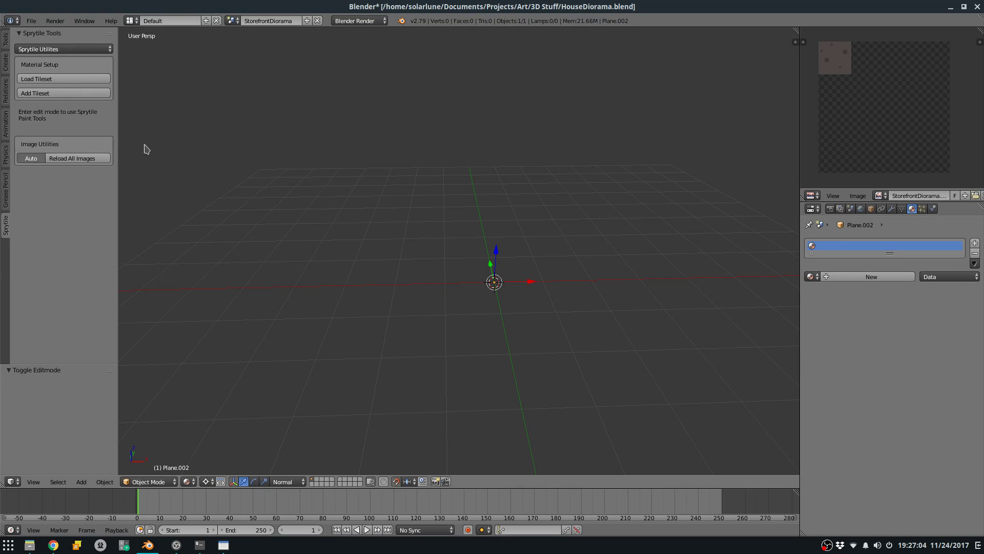
Try to load StorefrontDiorama.png as the Sprytile tileset on the plane that has no material.
click(77, 79)
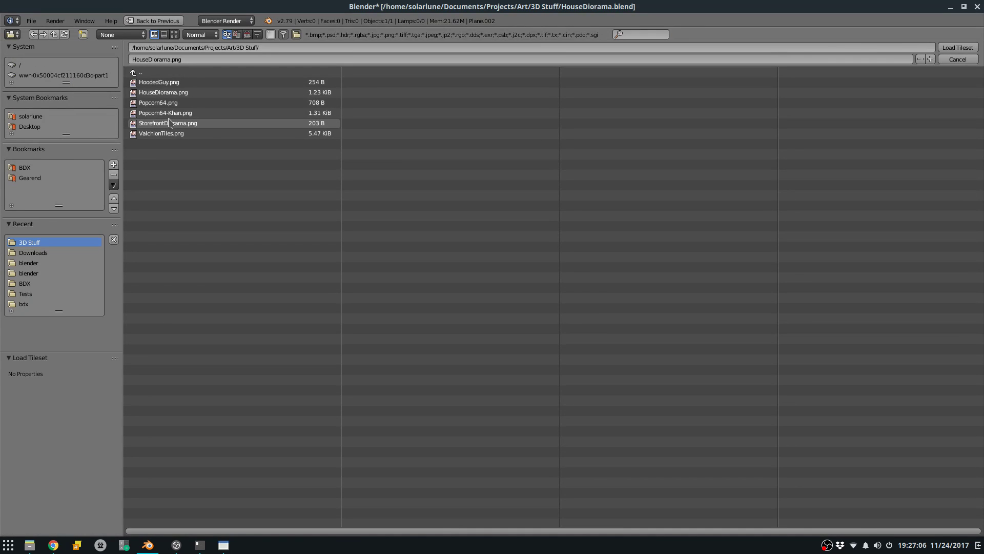
double_click(168, 124)
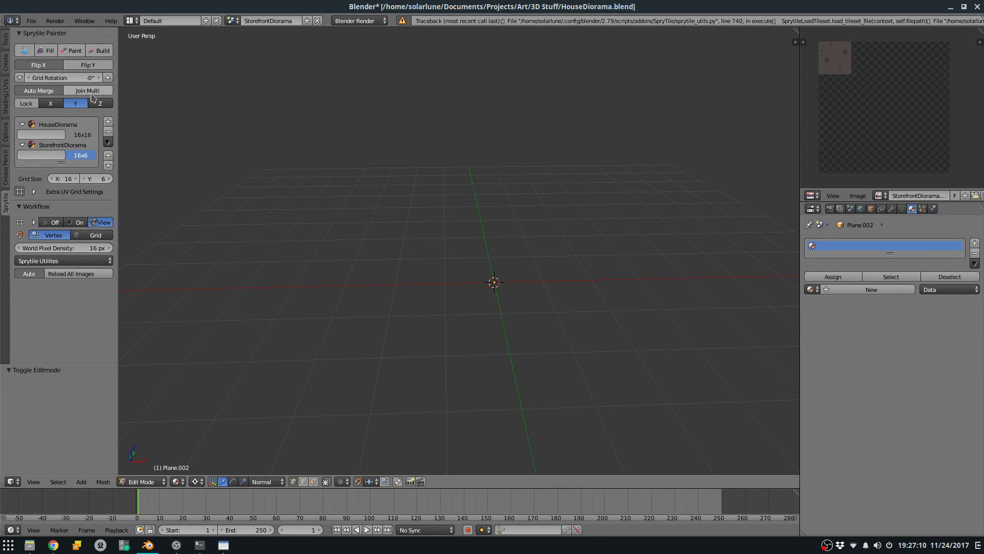
key(Tab)
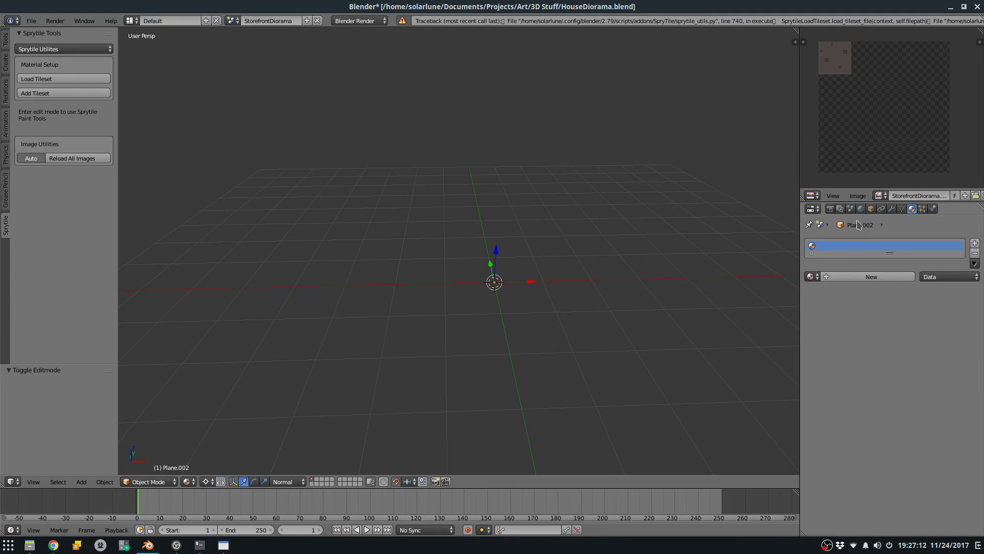
Assign the StorefrontDiorama material to the plane, load StorefrontDiorama.png as its tileset, and save the file in Edit Mode.
click(811, 277)
click(845, 302)
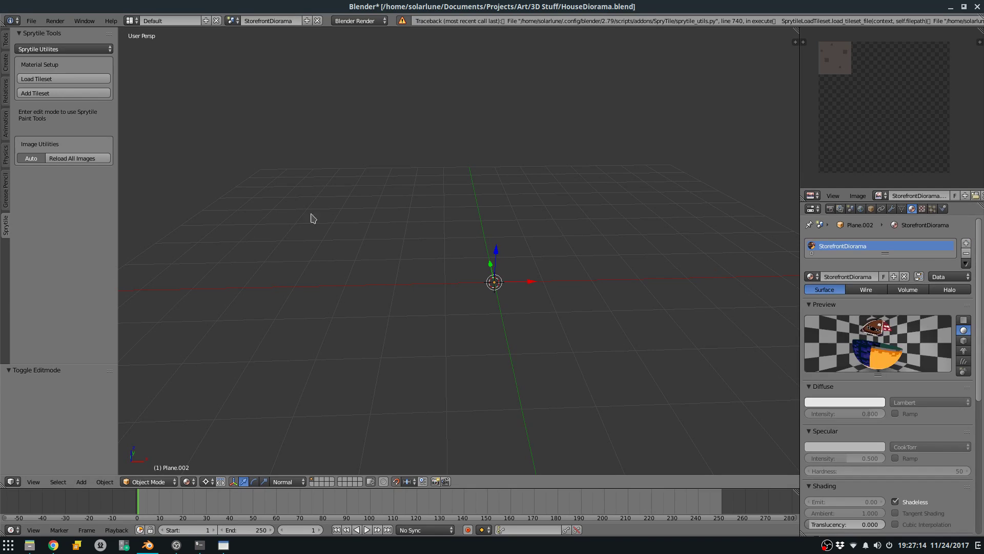
click(76, 82)
double_click(155, 125)
key(Tab)
key(ctrl+s)
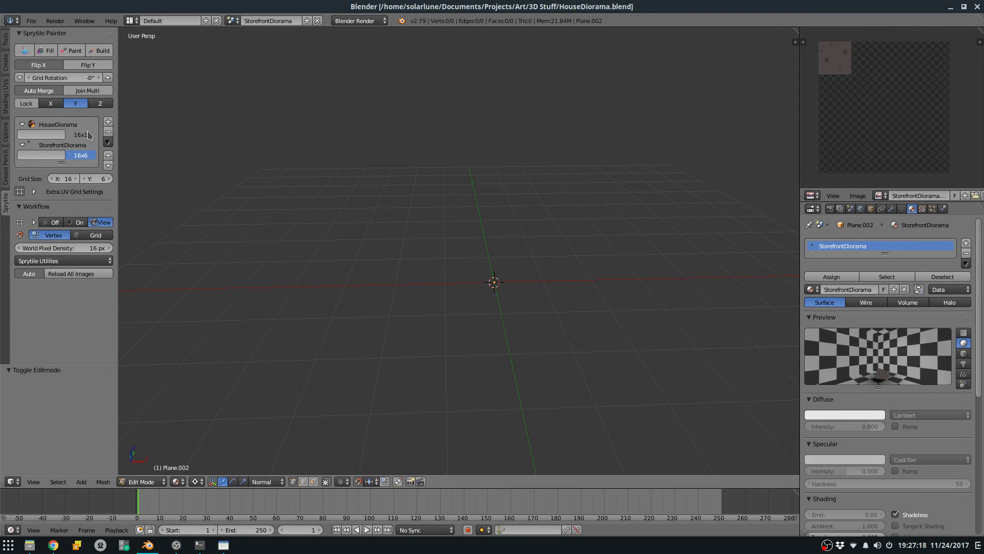
Select the HouseDiorama 16x16 tile grid and collapse both material entries in Sprytile's tile grid list.
click(108, 142)
click(82, 134)
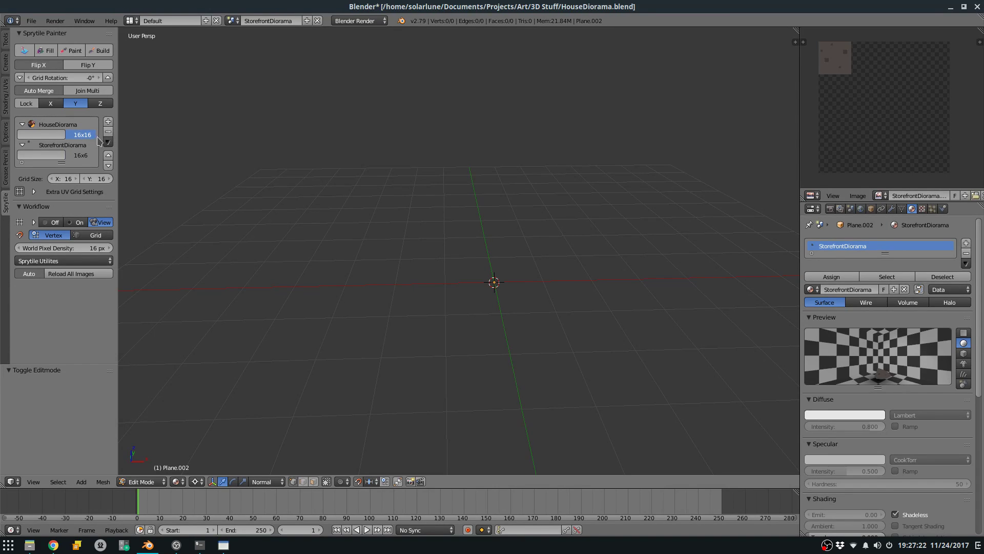
click(22, 145)
click(22, 125)
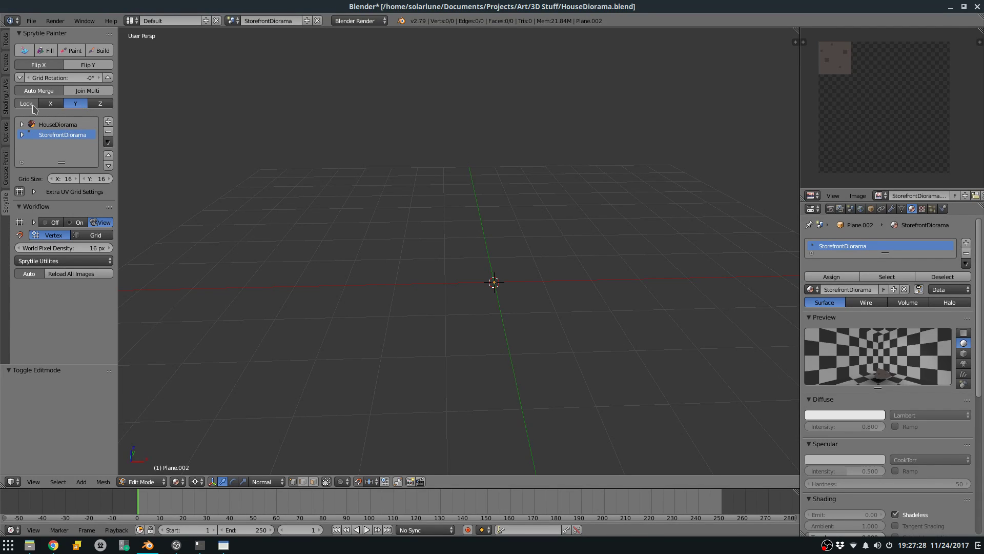
Try Sprytile's X and Z work plane axes with the axis lock, finishing on the X axis.
click(51, 104)
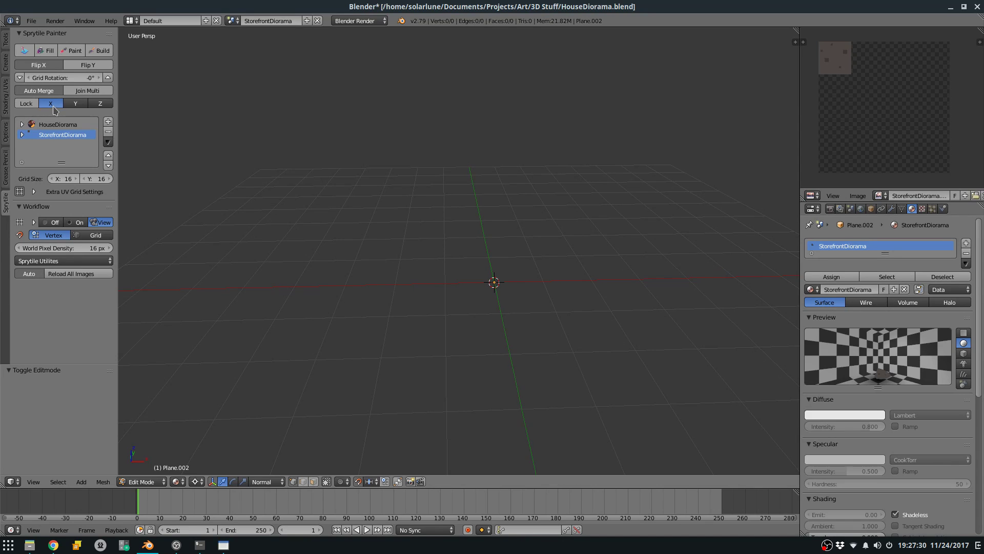
click(29, 106)
middle_drag(430, 216, 366, 246)
middle_drag(273, 194, 316, 217)
click(98, 105)
click(30, 105)
middle_drag(276, 177, 192, 191)
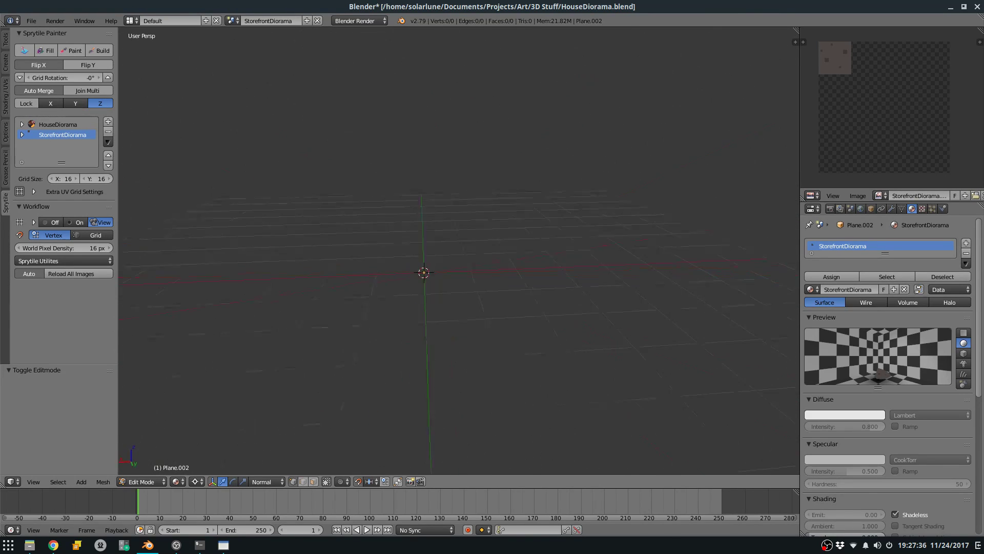
click(44, 104)
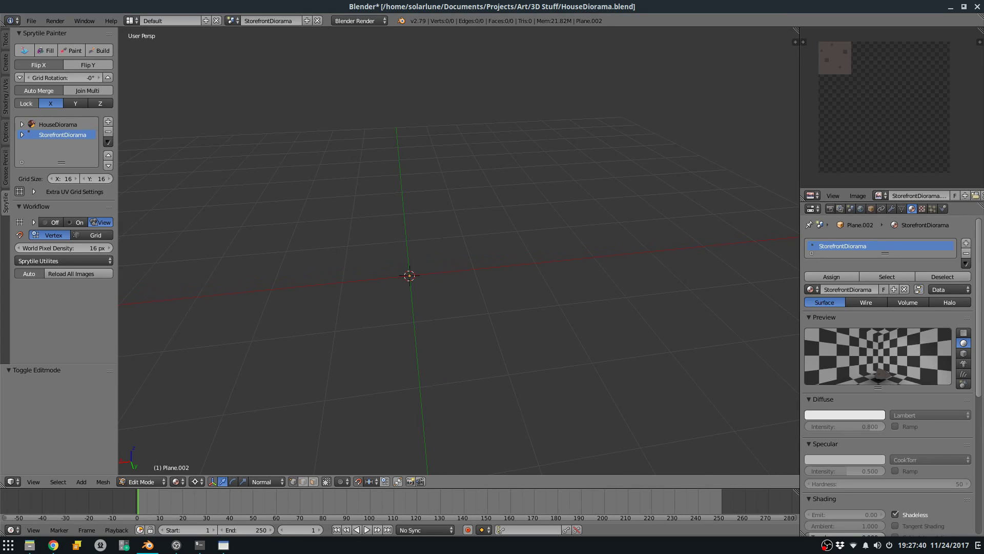
Delete the empty plane object, add a new plane mesh, and select all of it in Edit Mode.
middle_drag(447, 288, 411, 302)
key(Tab)
key(x)
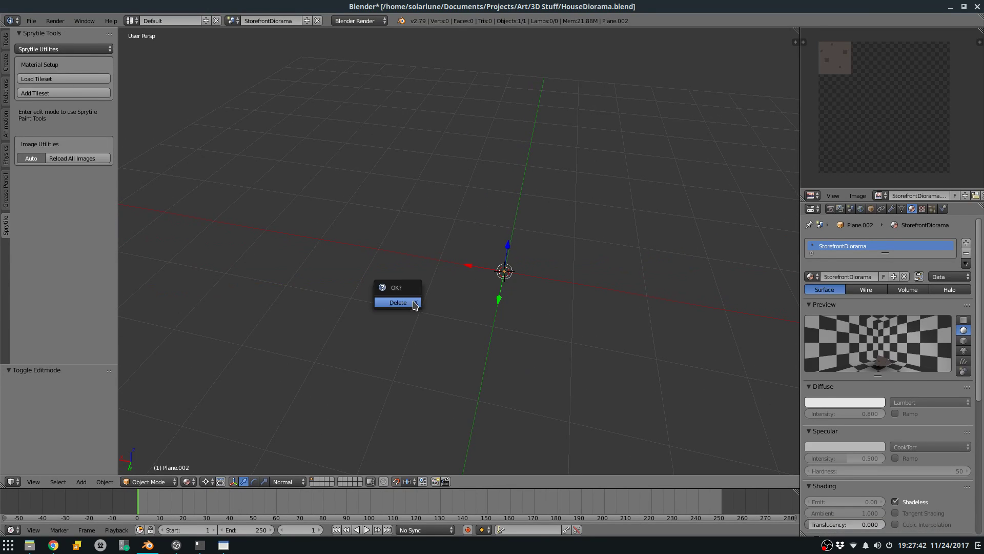
click(412, 302)
key(space)
text(add pla)
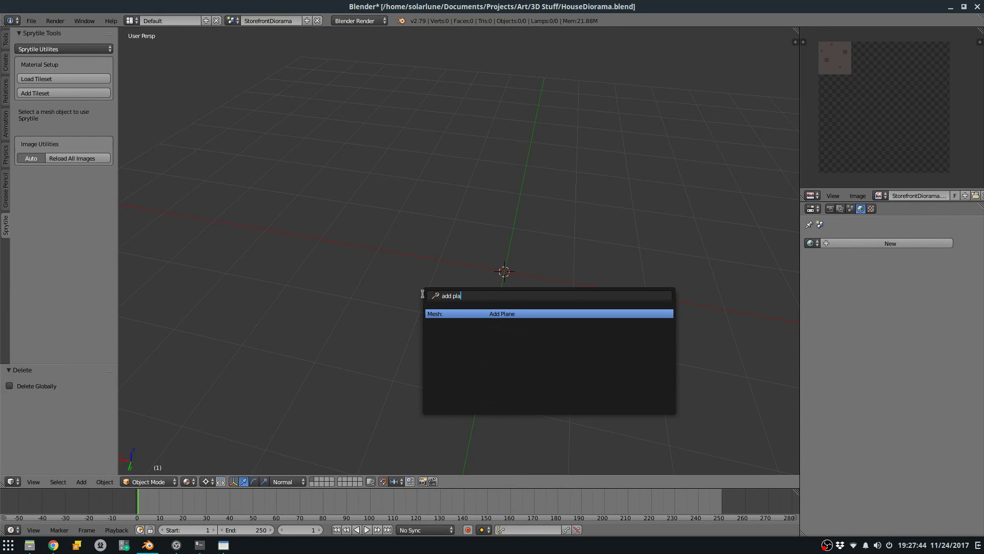
key(Return)
key(Tab)
key(a)
key(a)
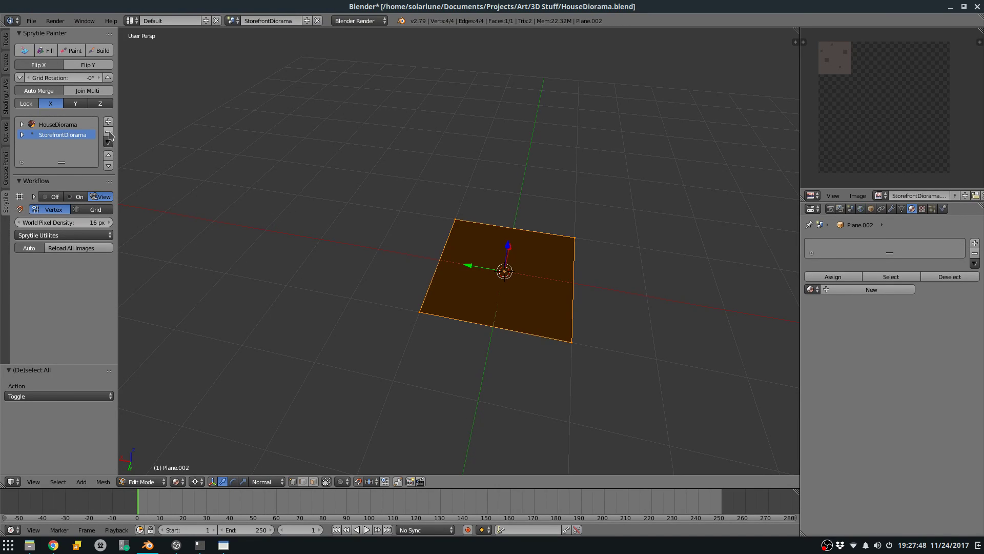
Try Sprytile's Fill, Paint and Build modes on the new plane and show HouseDiorama.png in the image editor.
click(41, 134)
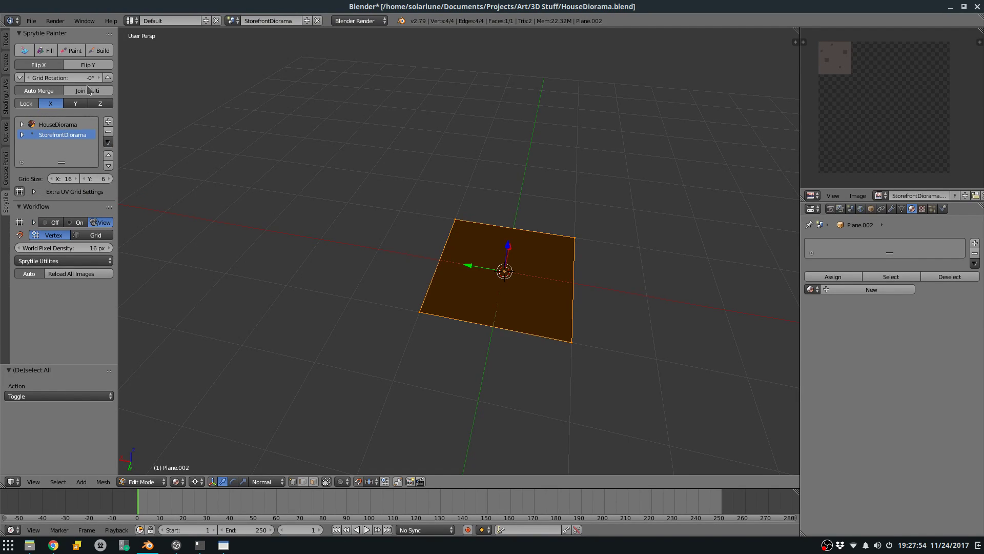
click(74, 48)
click(47, 50)
click(73, 50)
click(98, 51)
click(76, 53)
click(927, 195)
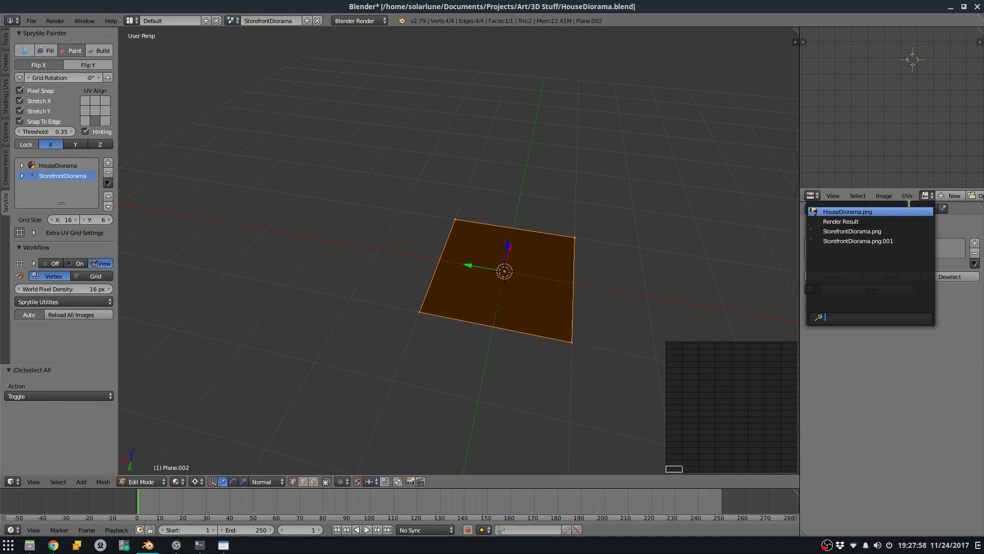
click(898, 212)
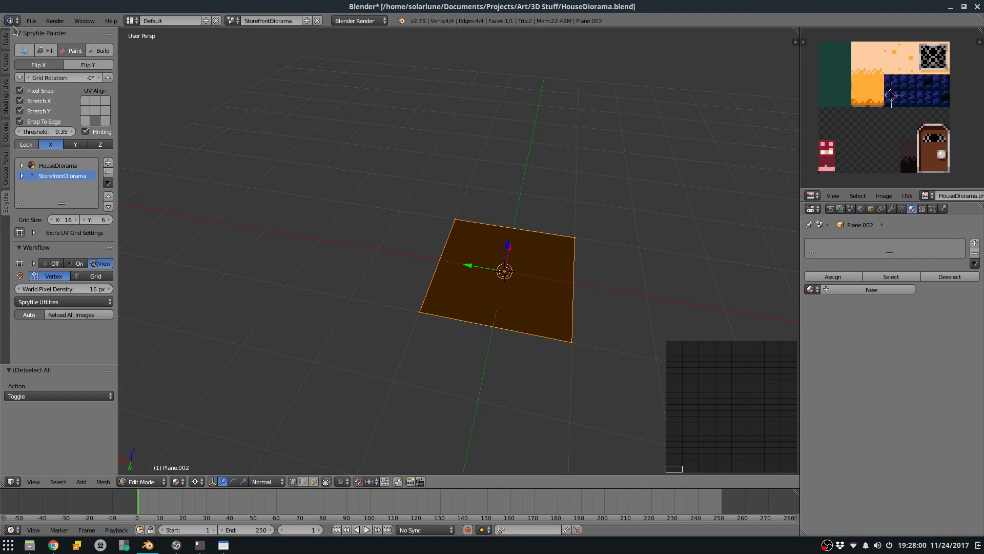
Revert the Blender file to its last saved version.
click(31, 20)
mouse_move(51, 54)
click(169, 51)
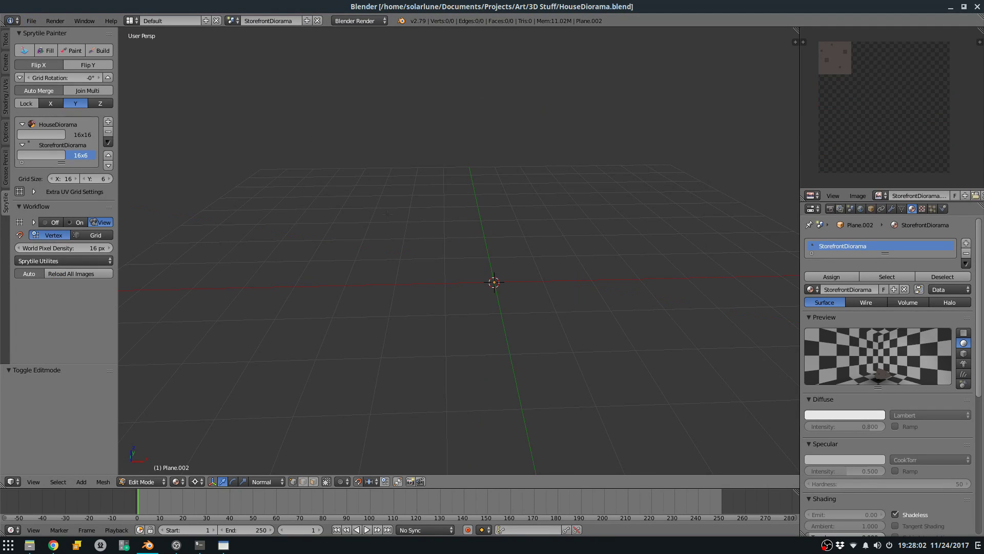
Load the StorefrontDiorama.png tileset on the plane from Object Mode and return to Edit Mode.
key(Tab)
key(Tab)
key(Tab)
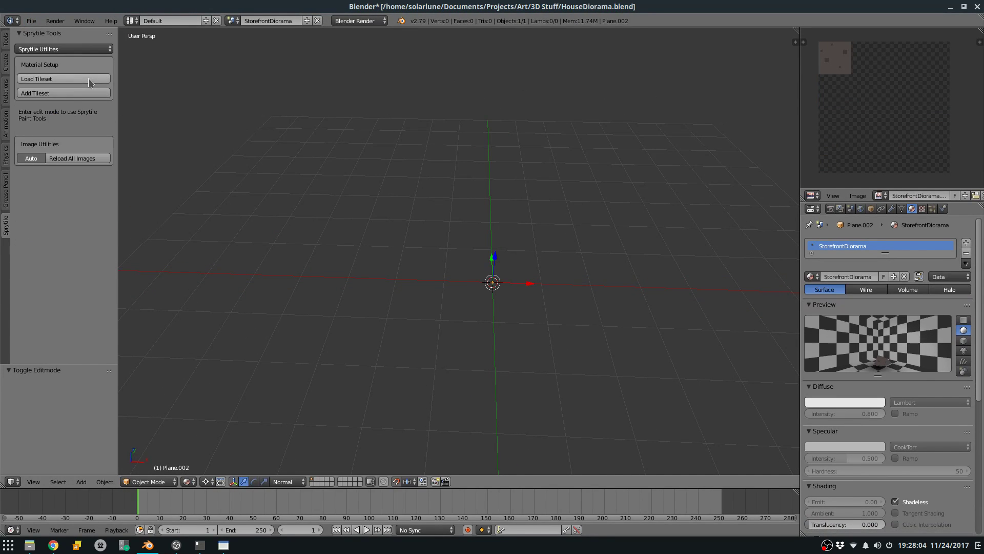
click(90, 80)
double_click(220, 119)
key(Tab)
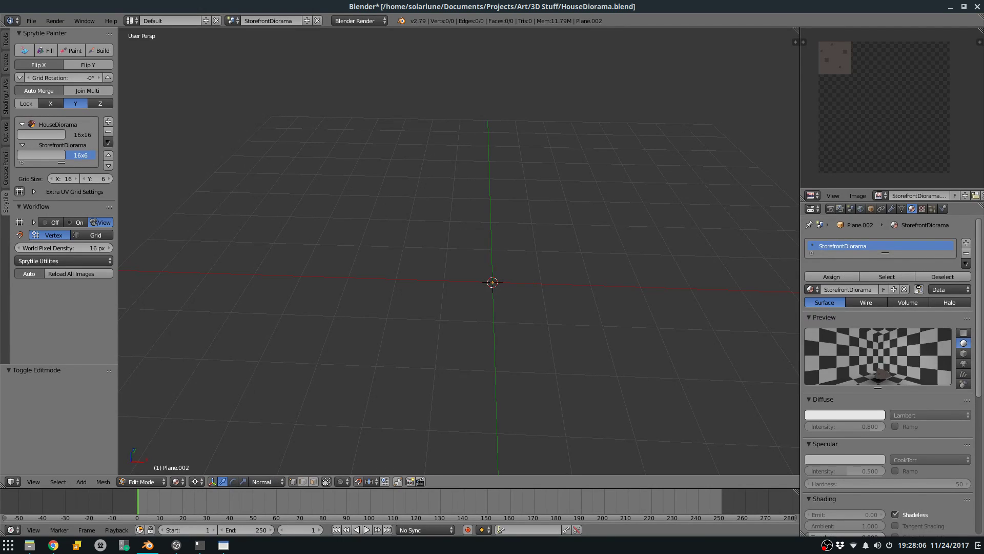
Start Sprytile's Build mode and set the StorefrontDiorama tile grid's Y size to 16.
key(a)
middle_drag(539, 313, 168, 163)
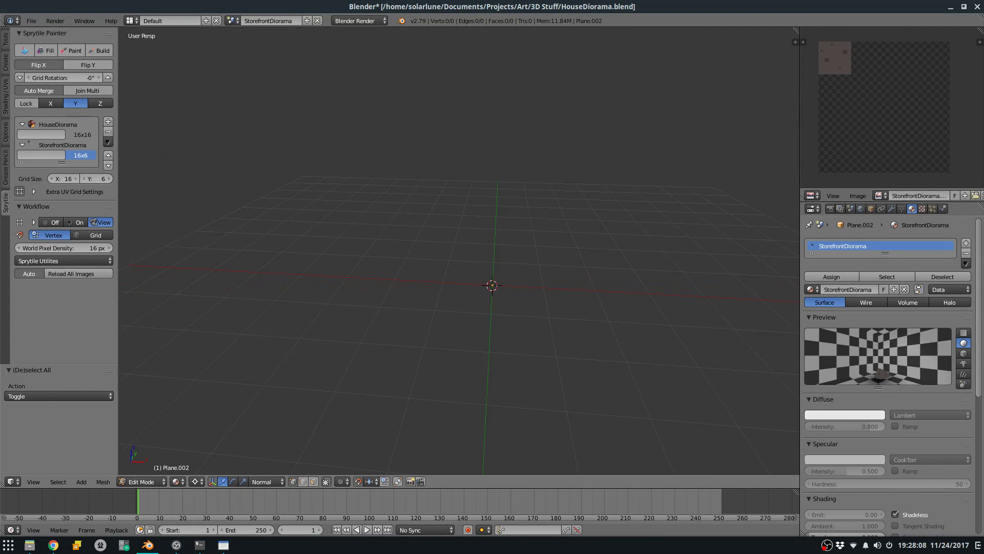
click(103, 52)
middle_drag(494, 272, 507, 285)
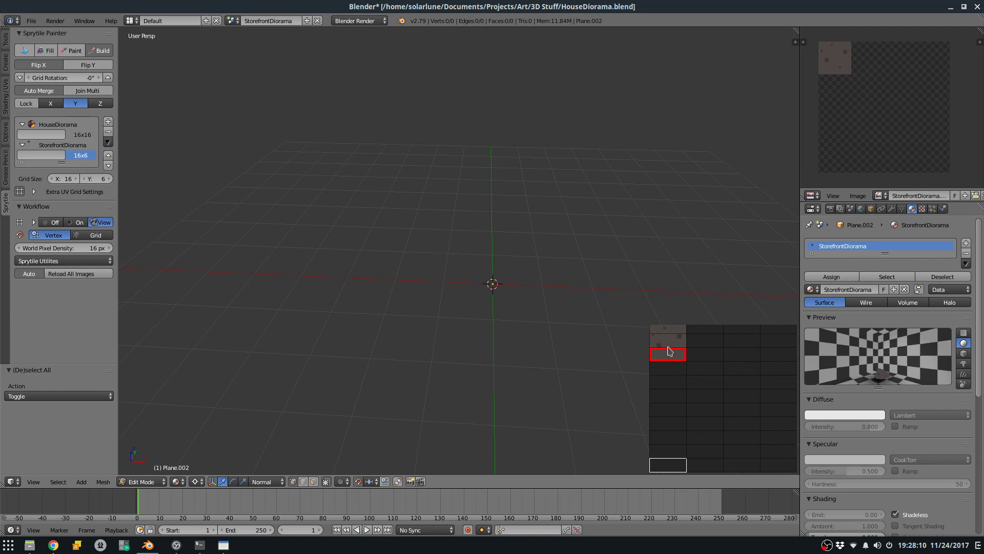
click(98, 179)
text(16)
key(Return)
Pick the speckled floor tile, build a 4 by 4 tile floor around the origin, and save the file.
click(671, 347)
middle_drag(488, 270, 499, 328)
mouse_move(478, 265)
mouse_down()
mouse_move(507, 249)
mouse_move(507, 287)
mouse_up()
shift+middle_drag(506, 291, 460, 293)
mouse_move(400, 304)
mouse_down()
mouse_move(392, 306)
mouse_move(493, 222)
mouse_move(409, 309)
mouse_move(356, 325)
mouse_move(467, 334)
mouse_move(365, 341)
mouse_move(416, 314)
mouse_up()
key(ctrl+s)
mouse_move(416, 313)
shift+middle_down()
mouse_move(433, 329)
mouse_move(433, 318)
shift+middle_up()
scroll(433, 331, up, 2)
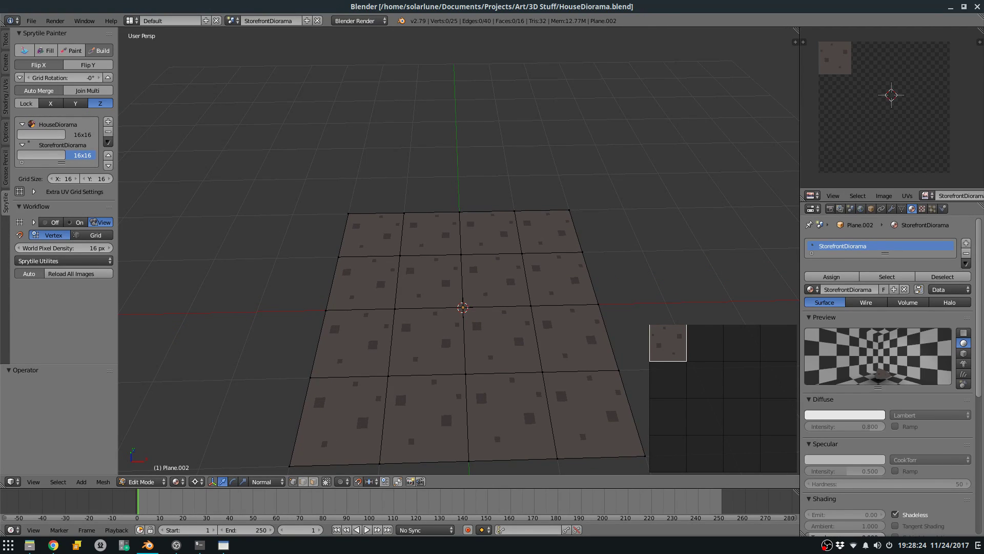
Extend the tiled floor away from the front to 4 by 10 tiles and save the file.
key(alt+Tab)
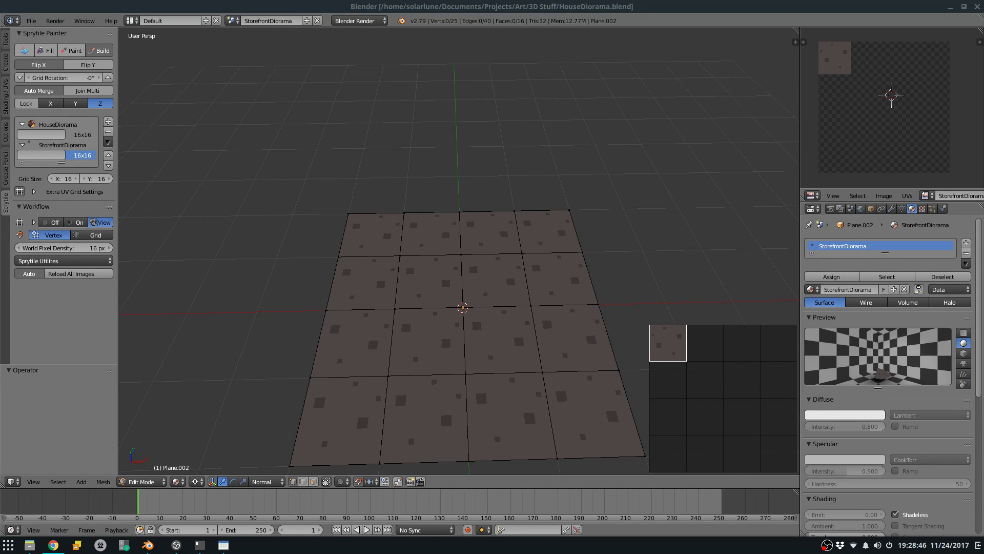
mouse_move(552, 257)
middle_down()
mouse_move(496, 229)
mouse_move(491, 198)
mouse_move(482, 333)
middle_up()
scroll(535, 242, down, 4)
scroll(491, 205, up, 4)
mouse_move(359, 185)
mouse_down()
mouse_move(352, 176)
mouse_move(473, 169)
mouse_move(400, 154)
mouse_move(406, 136)
mouse_move(487, 180)
mouse_move(380, 90)
mouse_move(445, 82)
mouse_move(378, 59)
mouse_move(387, 79)
mouse_move(380, 59)
mouse_move(515, 61)
mouse_move(395, 59)
mouse_up()
key(ctrl+z)
key(ctrl+s)
click(457, 137)
shift+middle_drag(457, 137, 458, 214)
middle_drag(458, 214, 472, 165)
shift+middle_drag(460, 329, 461, 251)
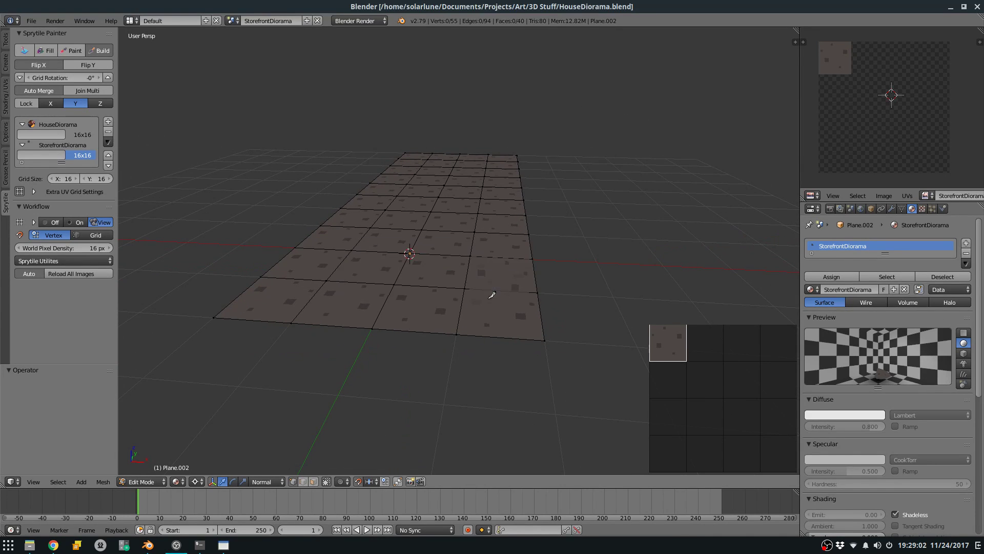
middle_drag(488, 282, 512, 306)
key(Tab)
key(x)
key(Escape)
key(Tab)
key(a)
key(a)
key(a)
key(a)
Snap the 3D cursor to the floor vertex one tile in from the front and side edges.
right_click(508, 283)
right_click(518, 320)
key(shift+s)
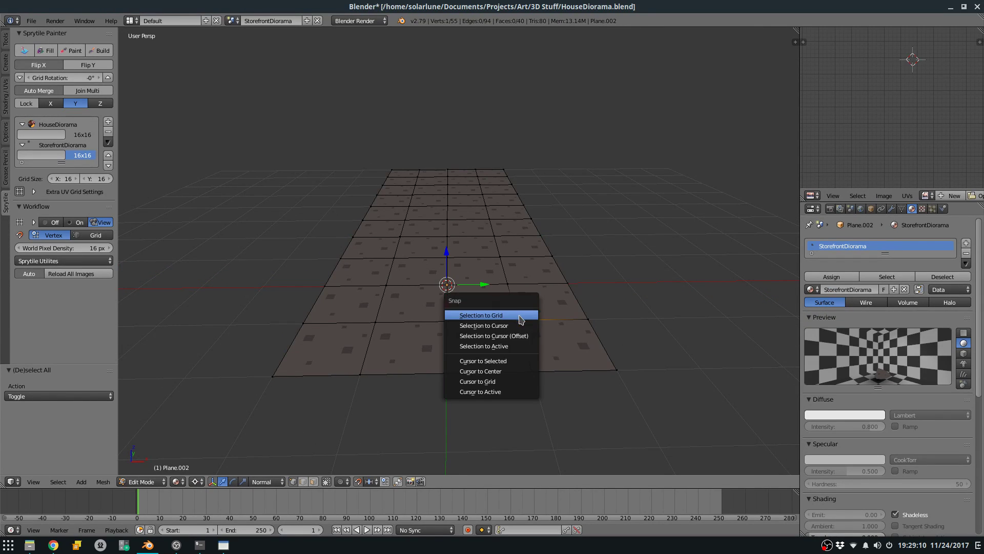
click(503, 360)
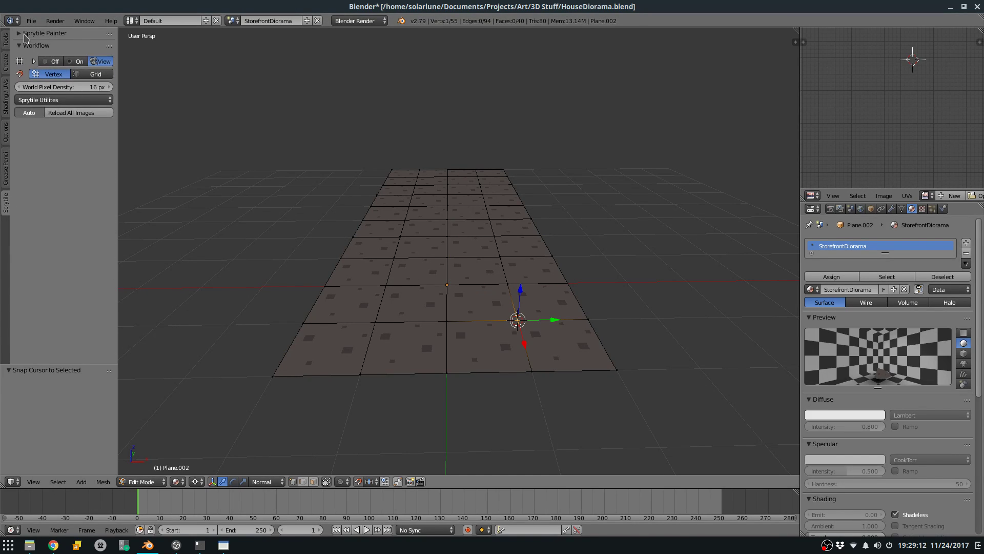
Add a cylinder at the 3D cursor with 4 vertices and its cap fill type set to Nothing.
click(26, 53)
key(space)
text(add cylinder)
key(Return)
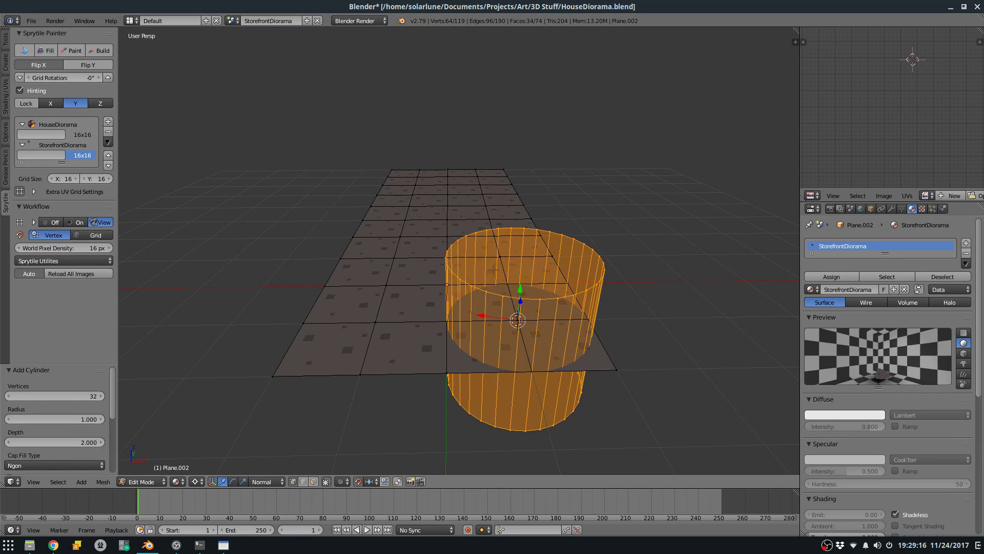
click(74, 397)
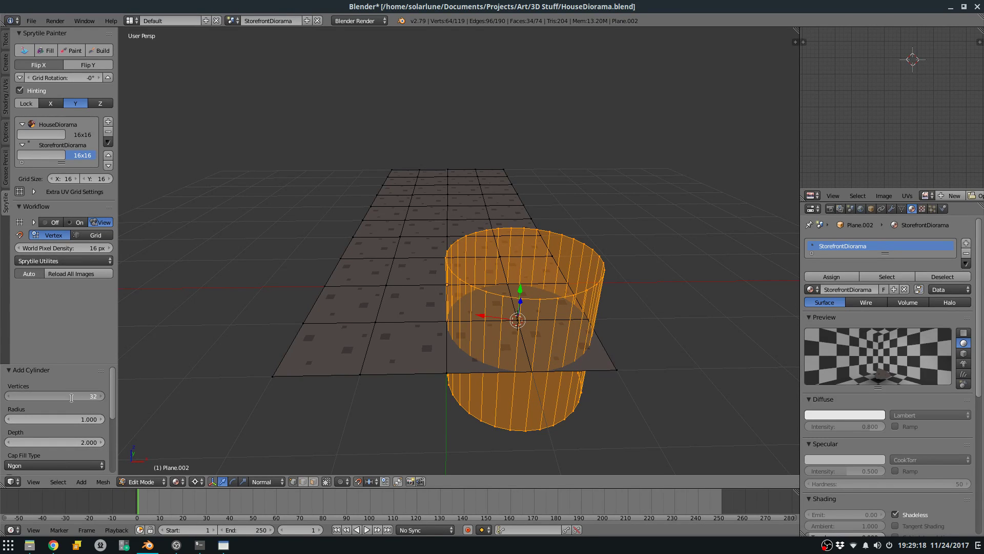
text(4)
key(Return)
scroll(72, 407, down, 3)
click(72, 404)
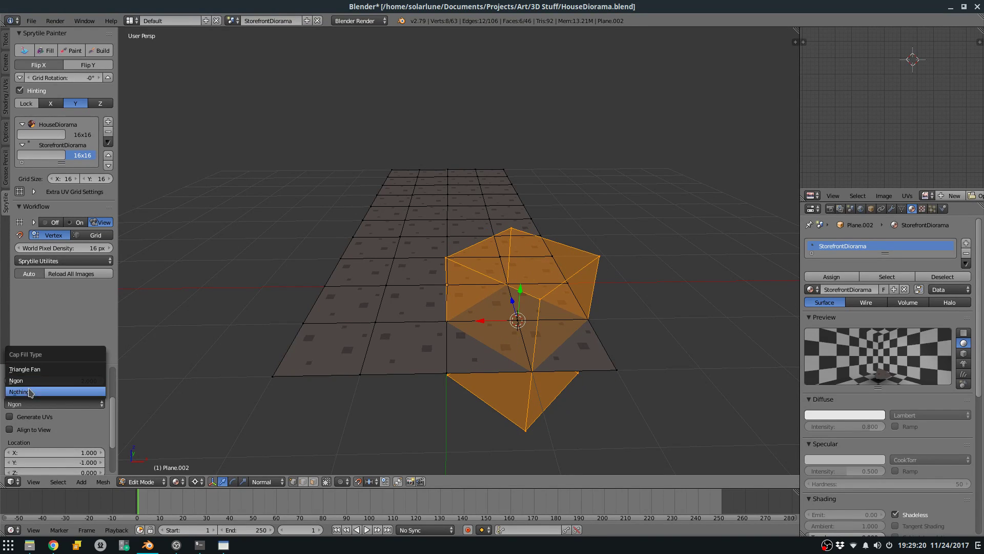
click(51, 391)
Scale the cylinder by 0.5 twice along both X and Y to make a thin post.
text(sx)
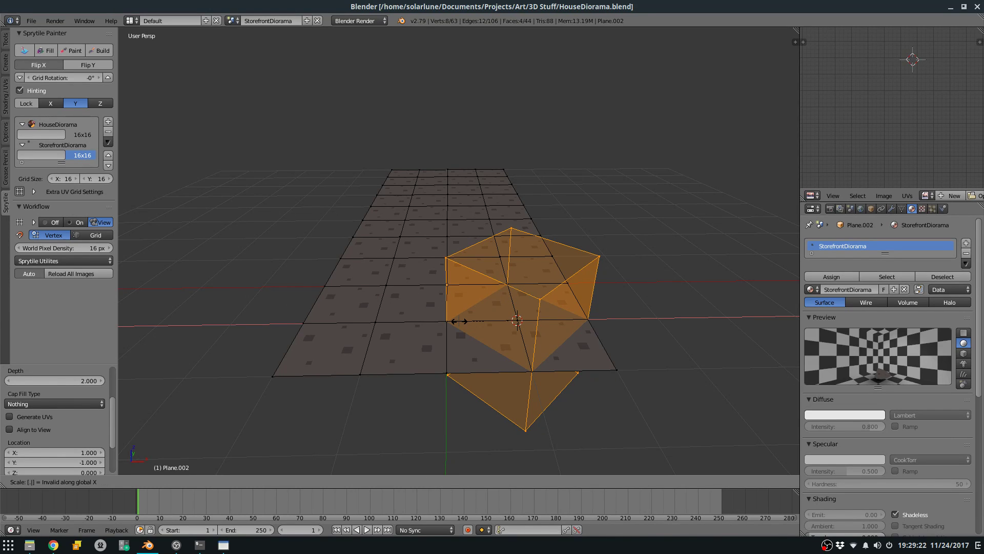
text(.5)
key(Return)
text(sy)
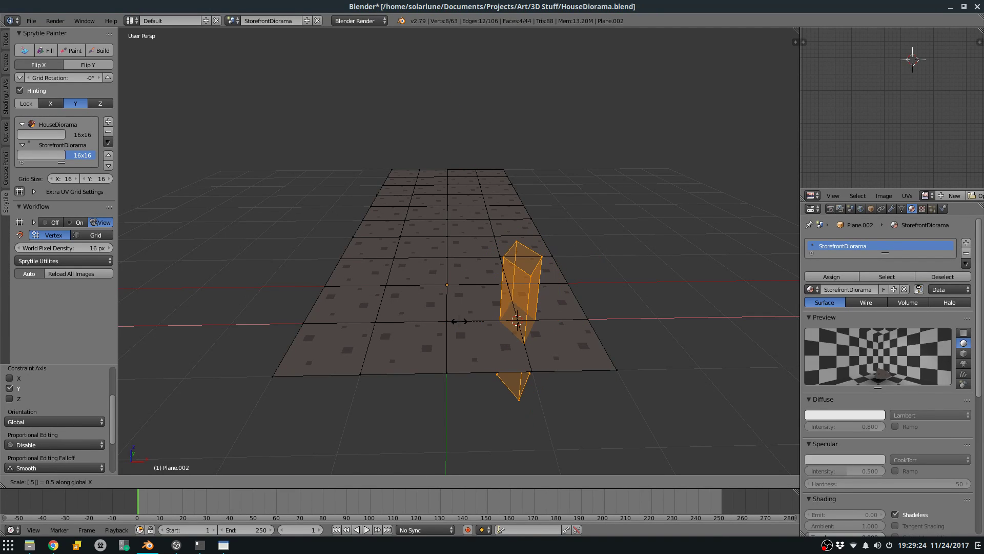
text(.5)
key(Return)
text(sx.5)
key(Return)
text(sy.5)
key(Return)
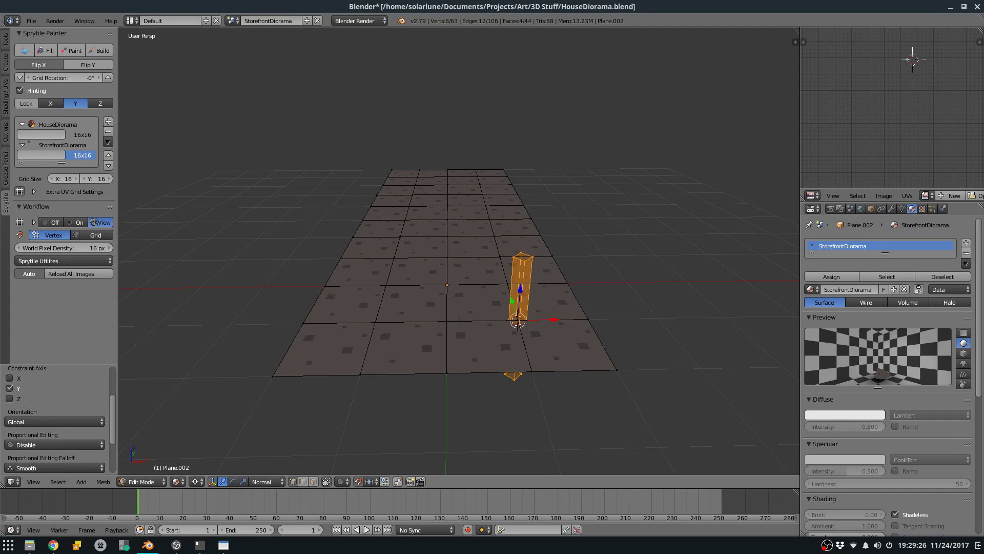
In front view, move the post up along Z until its base rests on the floor.
middle_drag(459, 322, 459, 320)
key(KP_1)
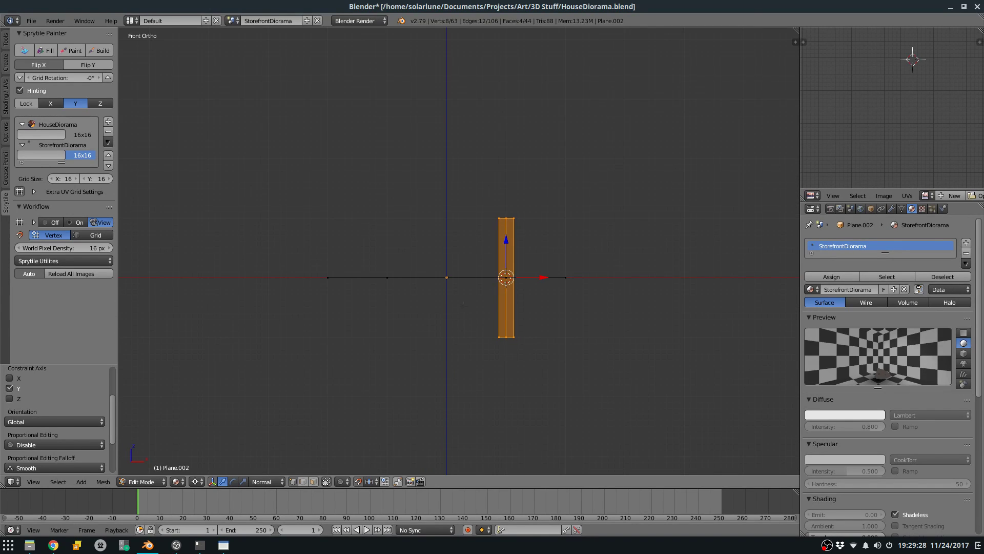
key(g)
key(z)
click(475, 243)
In wireframe, lower the post's top vertices to half its height and extrude them 1 unit upward.
key(z)
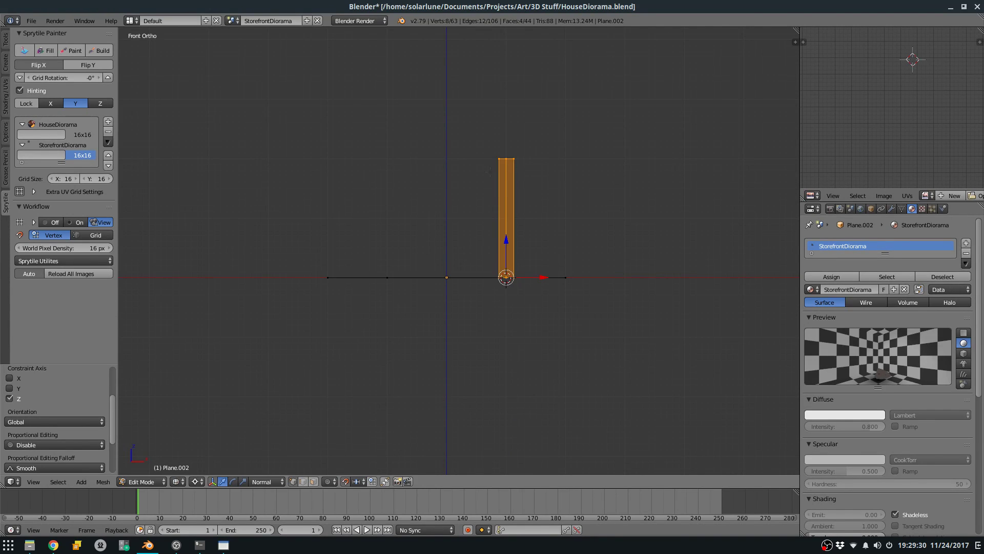
key(a)
key(b)
drag(487, 173, 561, 114)
key(g)
click(561, 174)
key(e)
click(556, 190)
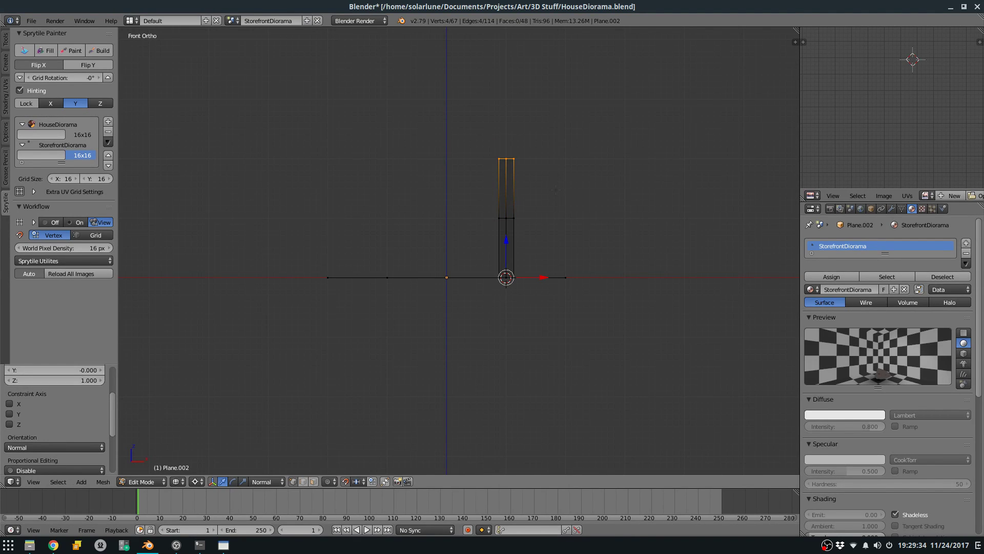
Box-select the post's upper section in front view and shift it slightly along positive X.
key(a)
key(b)
drag(475, 223, 528, 120)
key(g)
click(517, 165)
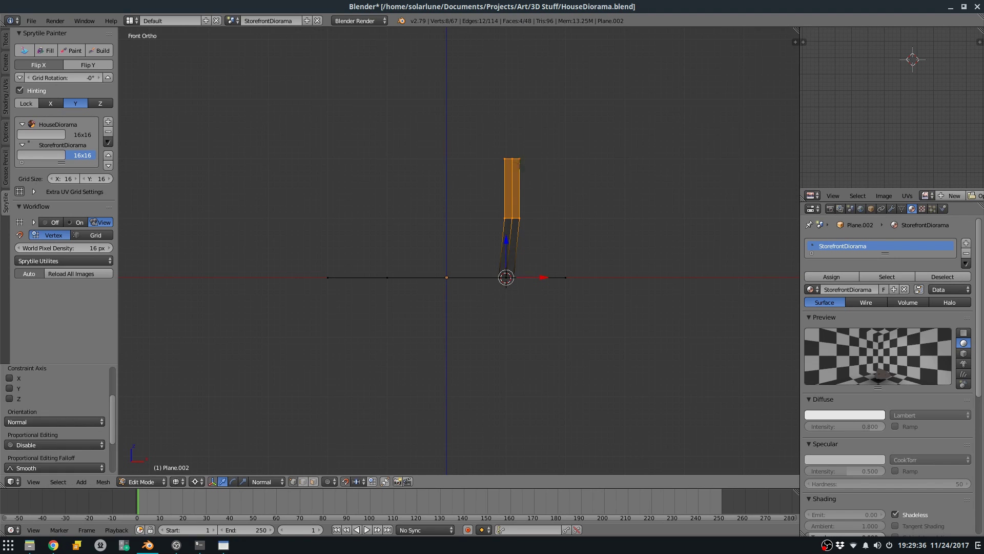
Shift only the post's top vertices further along positive X so the post leans evenly.
key(a)
key(b)
drag(491, 148, 532, 178)
key(g)
click(544, 178)
key(g)
click(537, 178)
Select the whole leaning post and, in top view, duplicate it twice along Y, spacing the copies 2 units apart.
key(a)
key(b)
drag(539, 139, 456, 269)
key(KP_7)
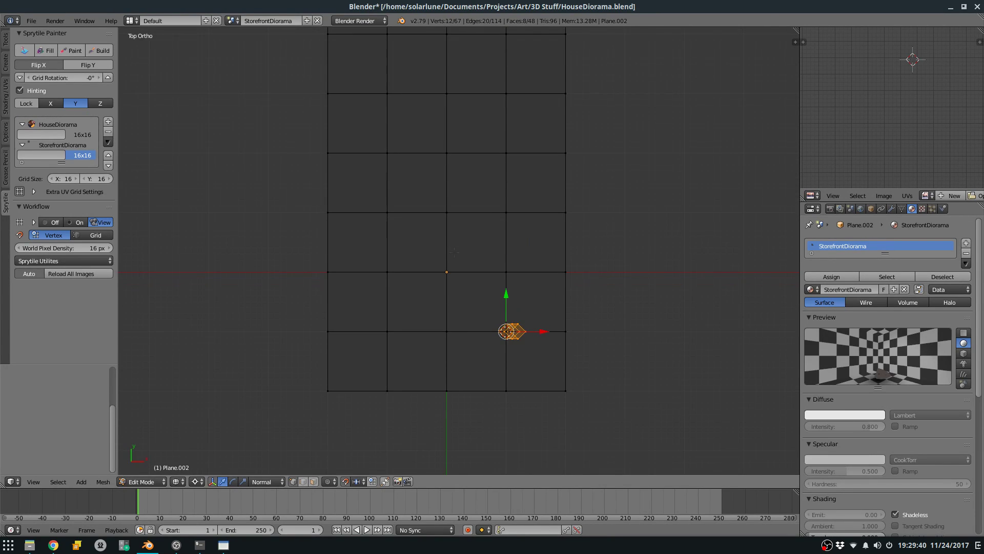
key(shift+d)
key(y)
click(519, 244)
key(shift+d)
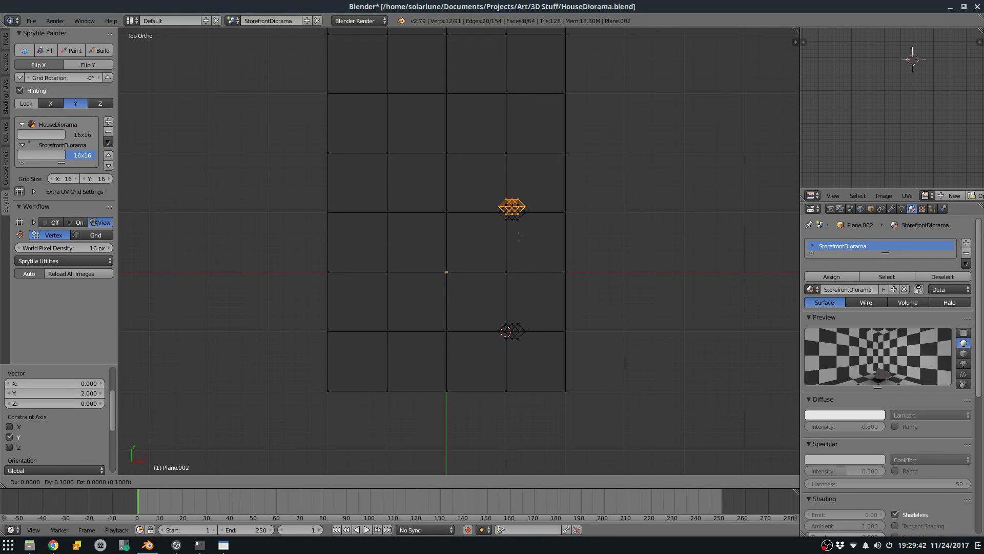
click(519, 126)
Select the two front posts with their linked geometry and move them along negative X onto the floor's centre line.
scroll(474, 164, down, 2)
key(b)
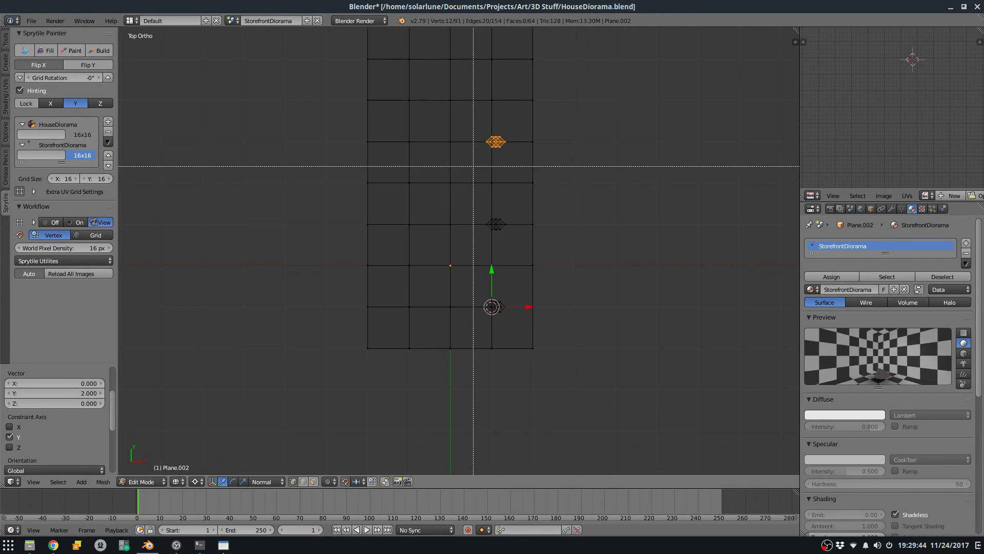
right_click(498, 210)
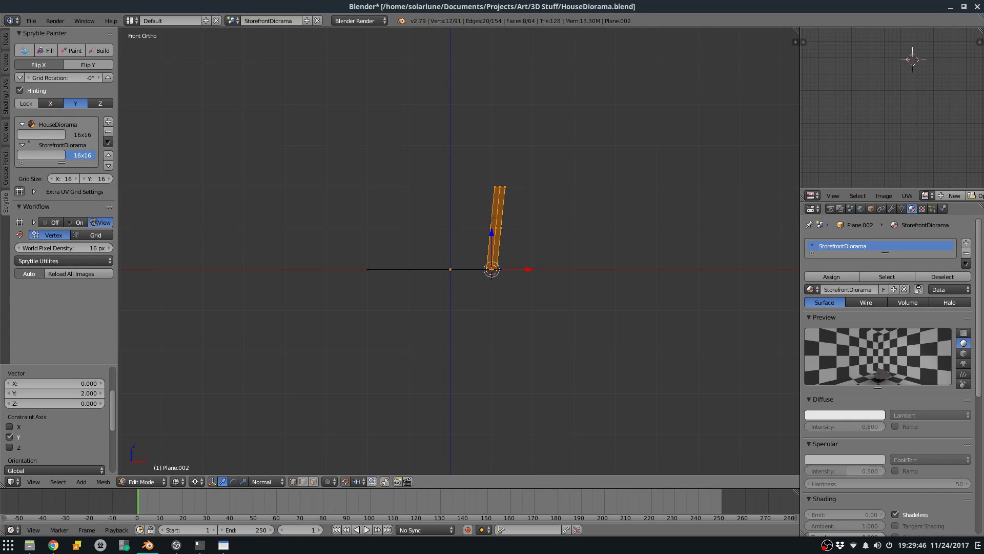
key(KP_7)
right_click(499, 218)
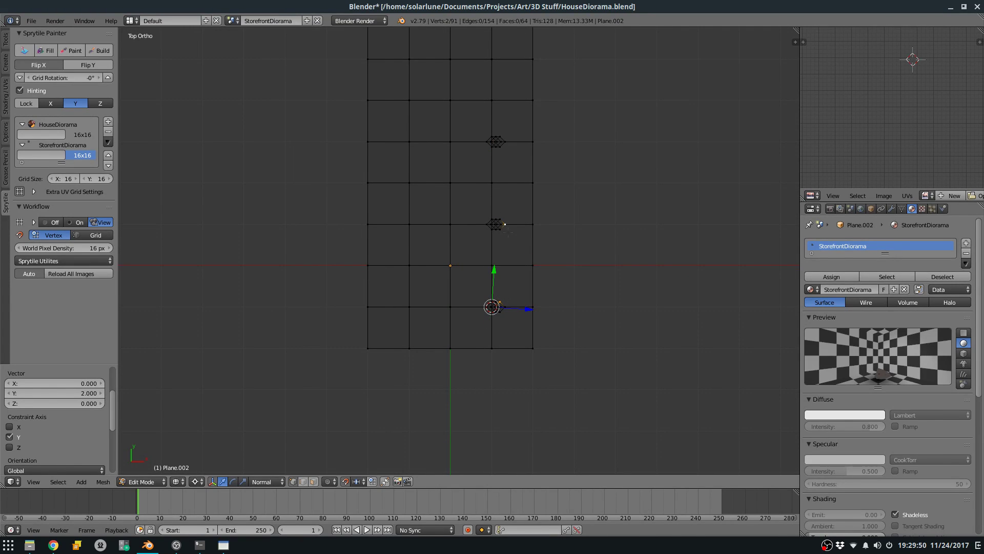
key(ctrl+l)
key(g)
click(455, 224)
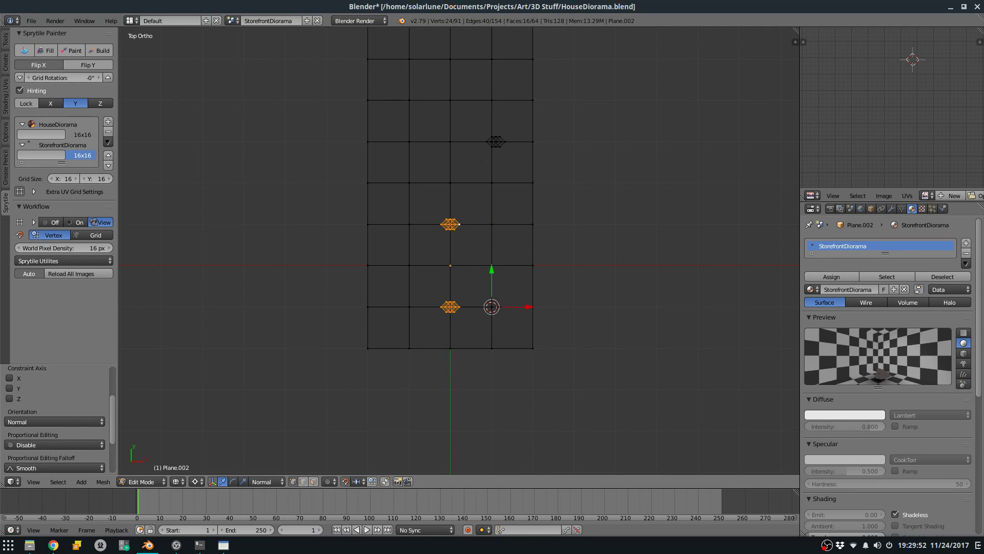
Return to object mode, show the model in a solid-shaded perspective view, and save the file.
key(a)
key(Tab)
key(KP_5)
key(z)
key(KP_2)
key(KP_2)
key(KP_2)
key(KP_2)
key(ctrl+s)
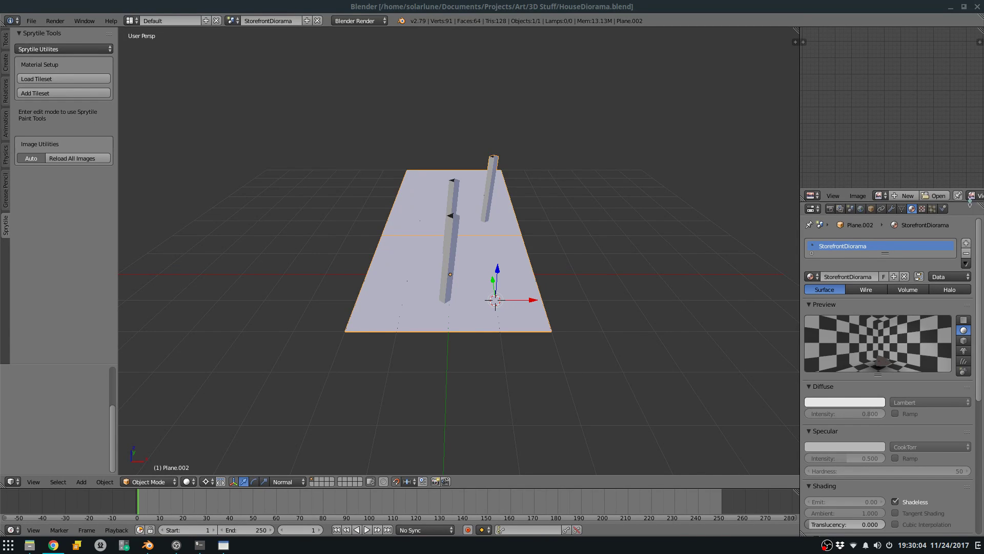
key(Tab)
scroll(545, 205, up, 3)
middle_drag(533, 219, 542, 196)
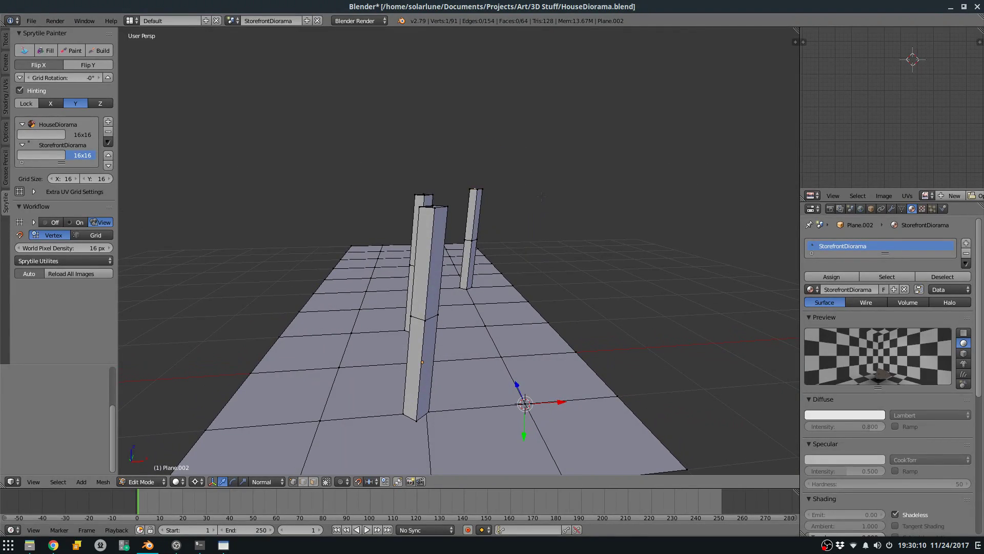
scroll(389, 207, down, 5)
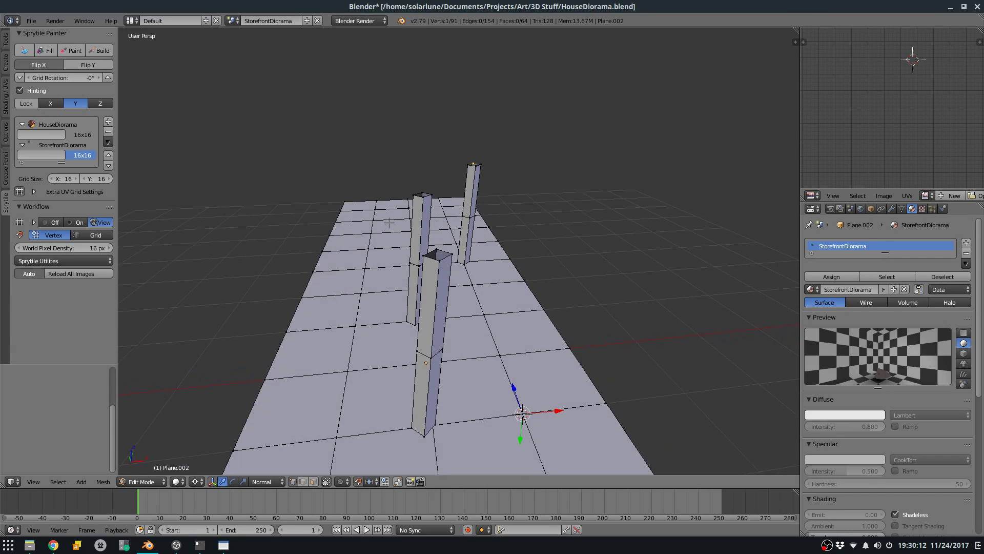
key(Tab)
Switch to Aseprite and choose the dark blue palette colour with index 48 (#1c2934) for the pencil.
key(alt+Tab)
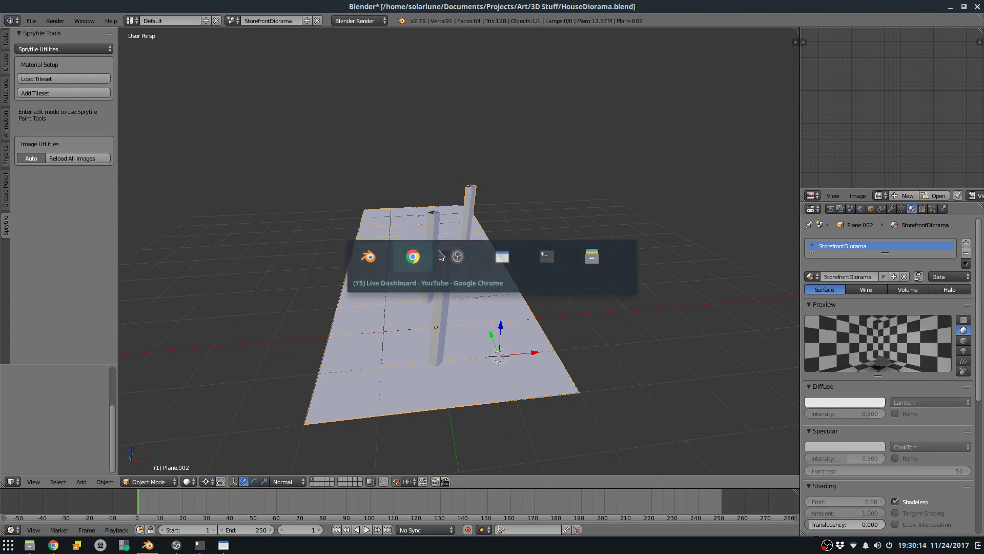
key(alt+Tab)
key(b)
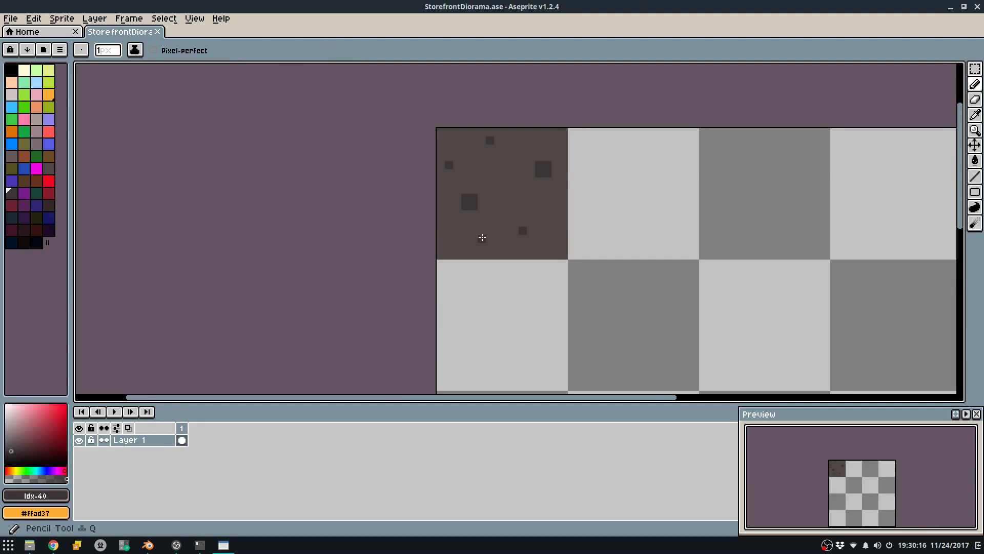
middle_drag(482, 238, 419, 164)
click(37, 196)
scroll(240, 240, down, 1)
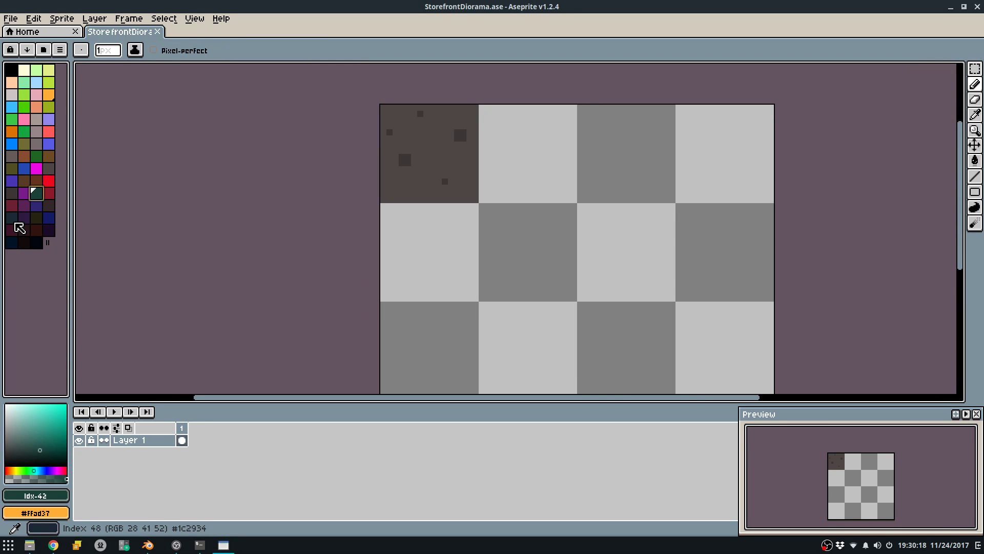
click(11, 218)
Marquee-select the tile directly below the speckled floor tile and fill it with the dark blue colour.
key(m)
drag(384, 209, 321, 205)
key(ctrl+d)
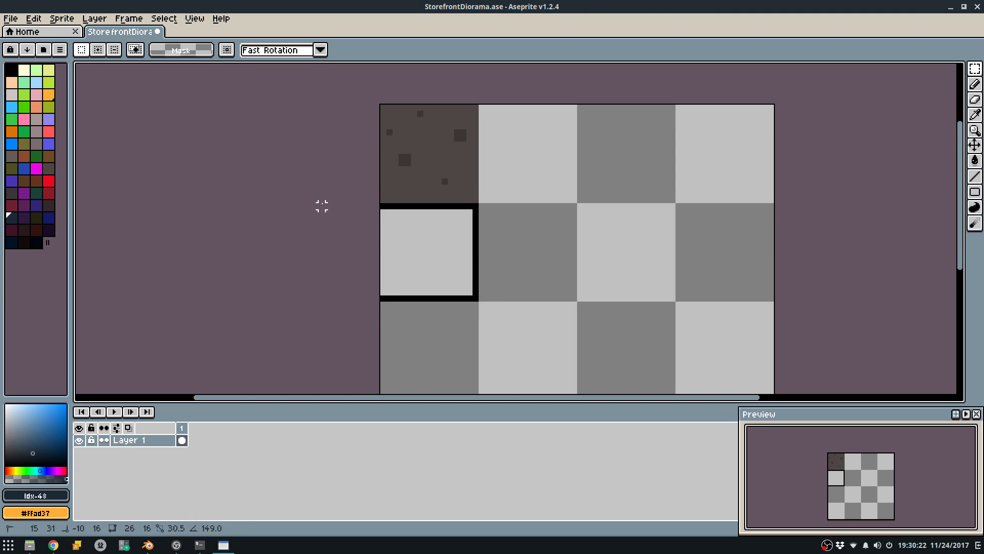
key(g)
click(431, 237)
key(ctrl+d)
Save the sprite, export the tileset image, and switch back to Blender.
key(v)
key(ctrl+s)
key(ctrl+e)
click(517, 347)
click(482, 301)
key(alt+Tab)
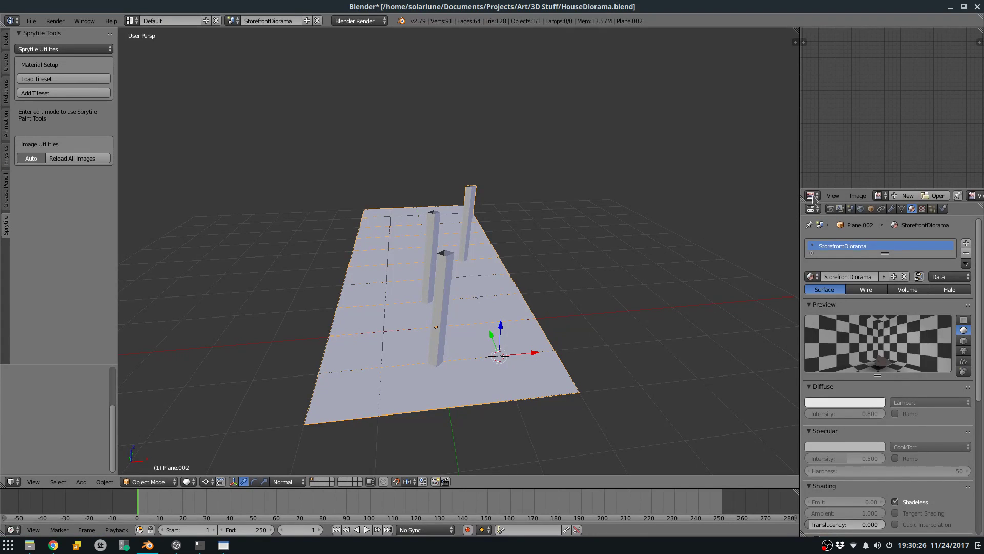
Try to pick the new tile below the floor tile with Sprytile's Build tool in edit mode.
key(Tab)
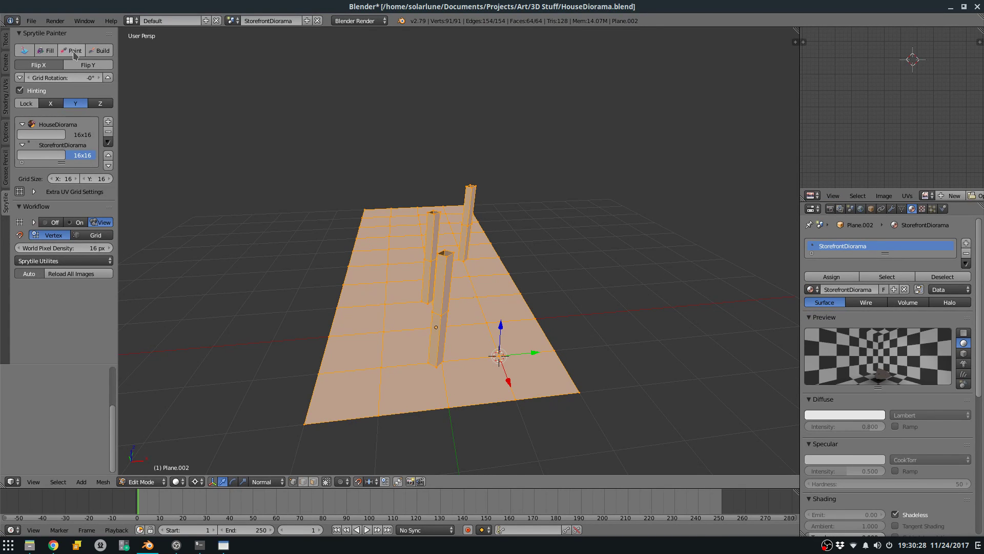
click(74, 52)
click(99, 51)
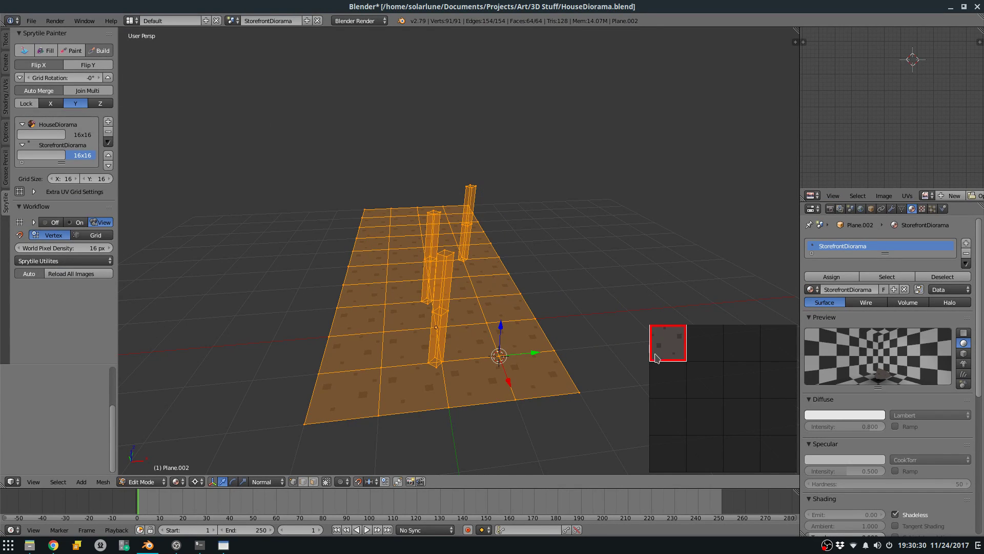
key(Tab)
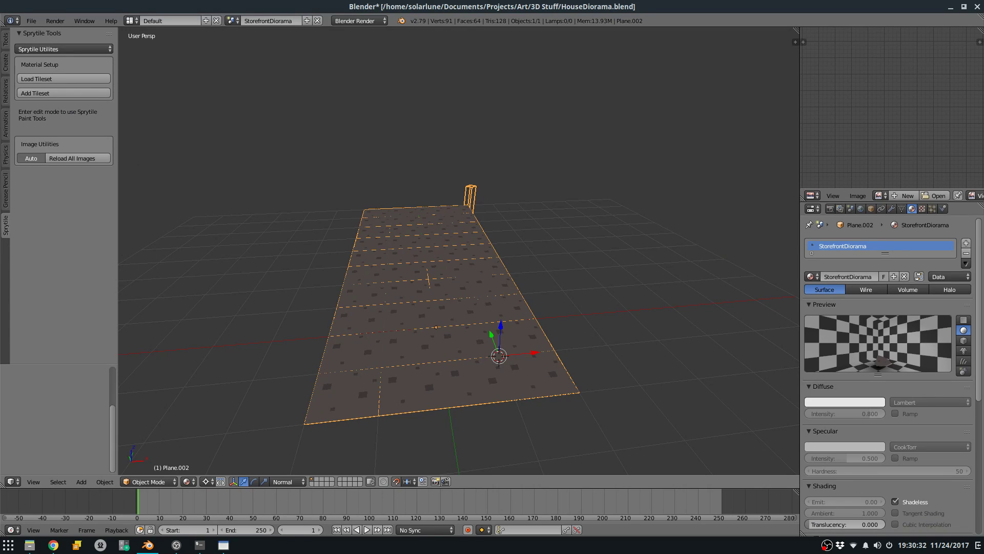
key(Tab)
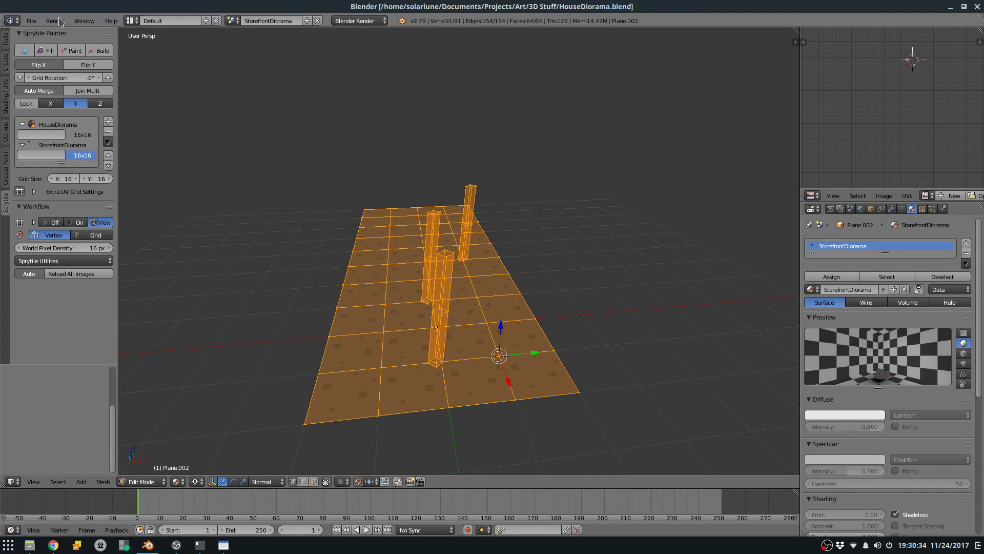
click(97, 47)
click(680, 367)
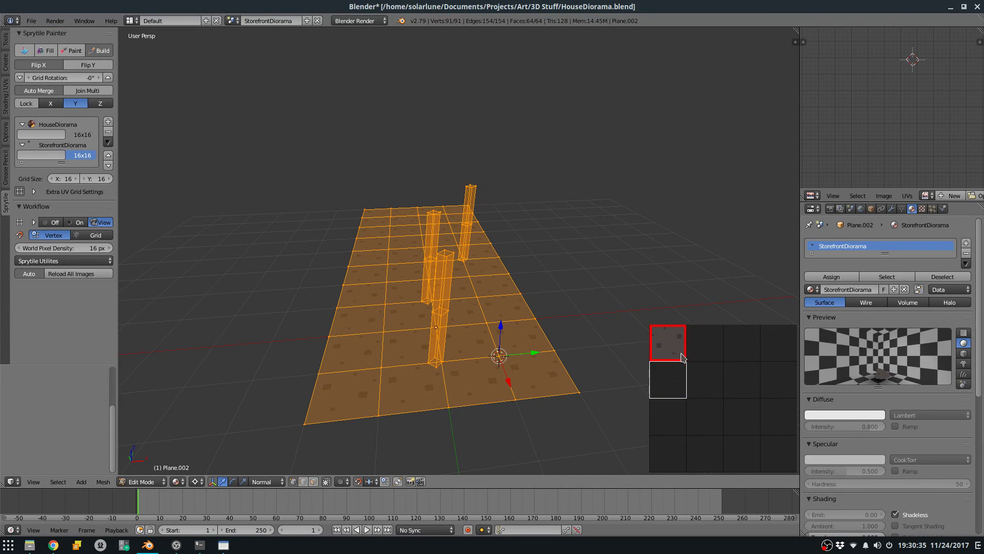
Display the StorefrontDiorama tileset in the image editor, save the file, and check the Sprytile palette for the new tile.
click(925, 195)
click(871, 231)
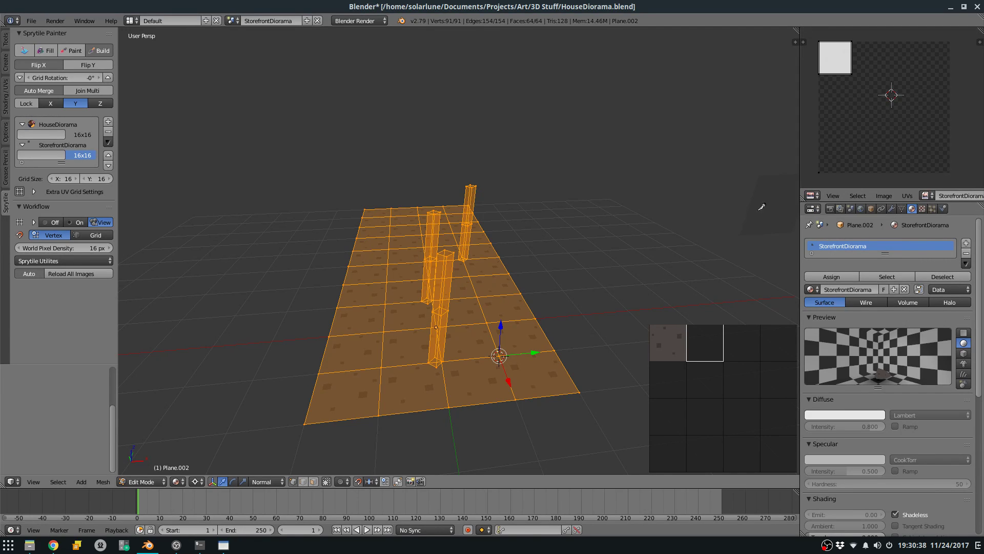
key(ctrl+s)
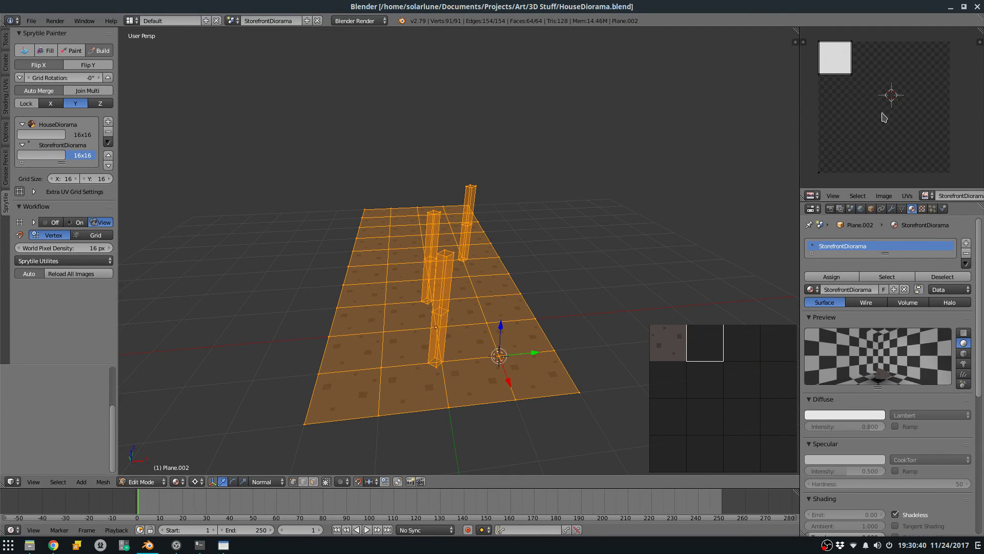
click(682, 354)
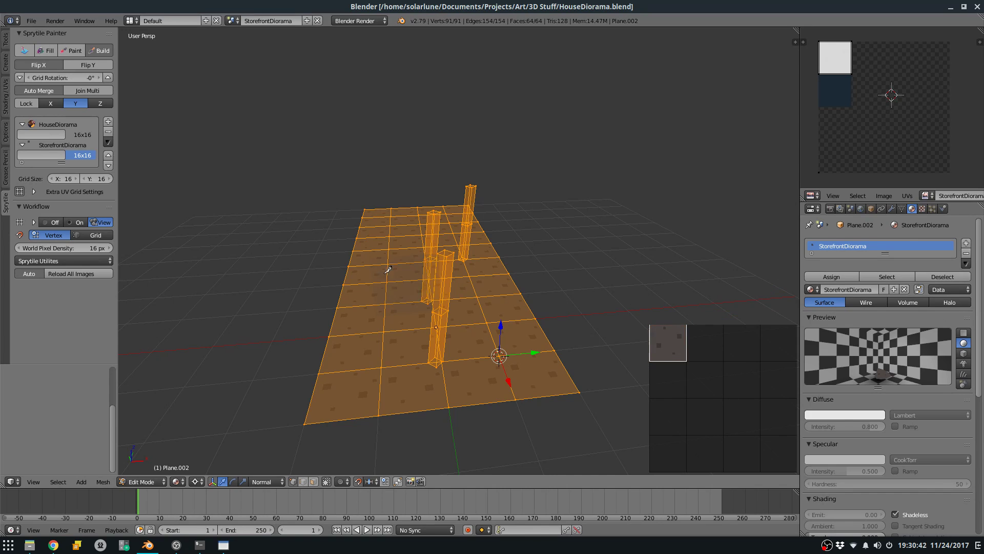
Clear the users of the duplicate images StorefrontDiorama.png.001 and StorefrontDiorama.png.002, and display StorefrontDiorama.png in the image editor.
click(926, 196)
click(880, 239)
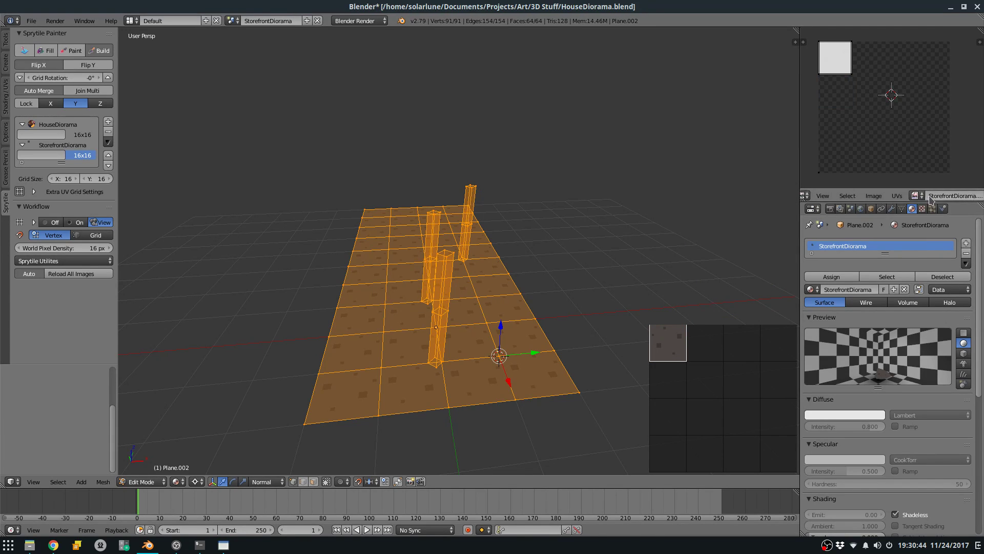
click(971, 195)
click(869, 196)
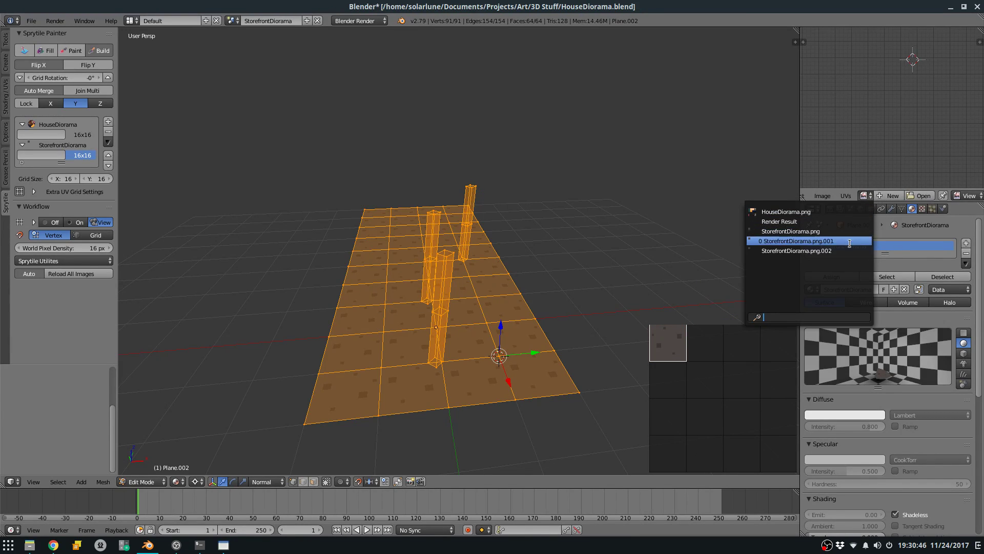
click(872, 241)
click(971, 195)
click(864, 196)
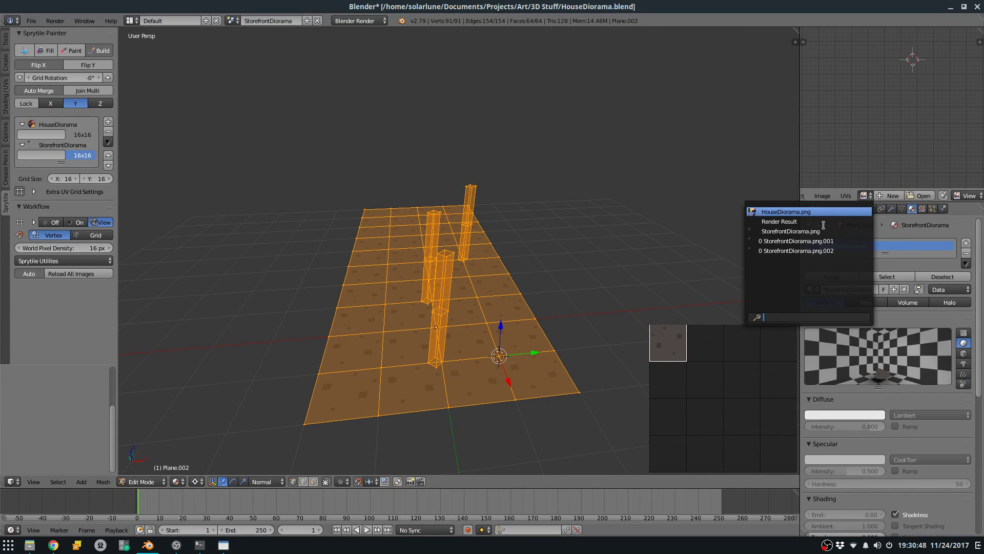
click(872, 239)
Save the file, reopen it from the recent files, and start Sprytile's Build tool on the mesh.
key(ctrl+s)
click(32, 20)
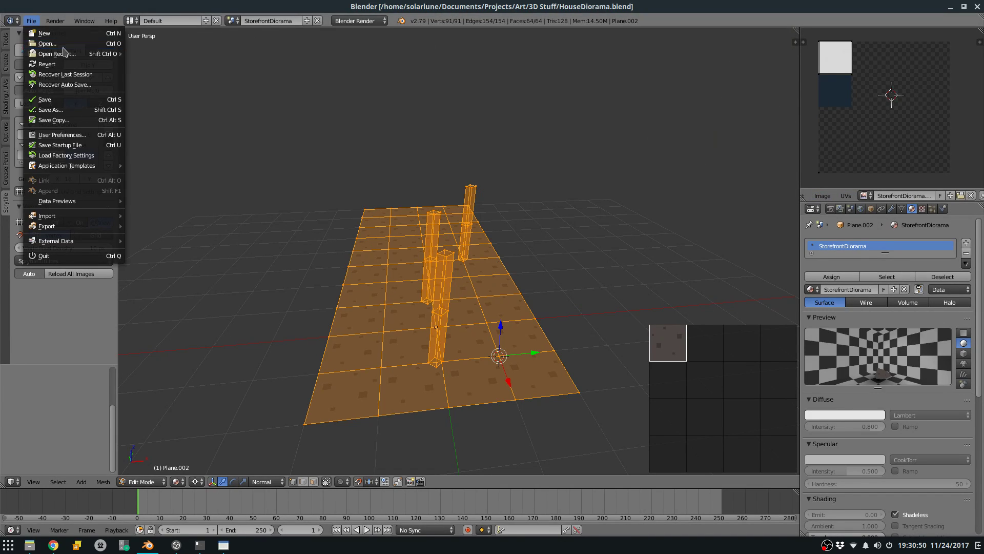
mouse_move(56, 54)
click(202, 62)
click(32, 21)
click(157, 63)
key(Tab)
key(Tab)
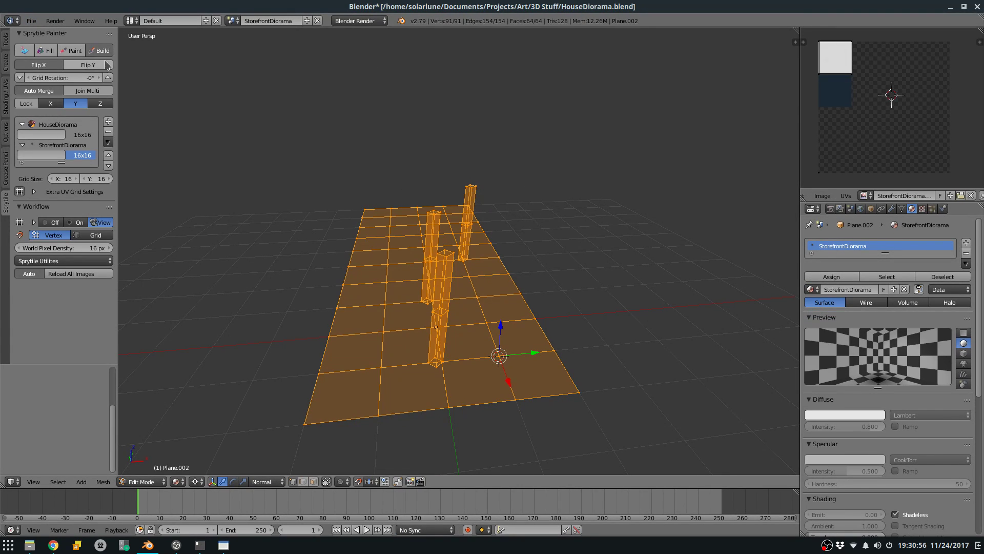
click(101, 51)
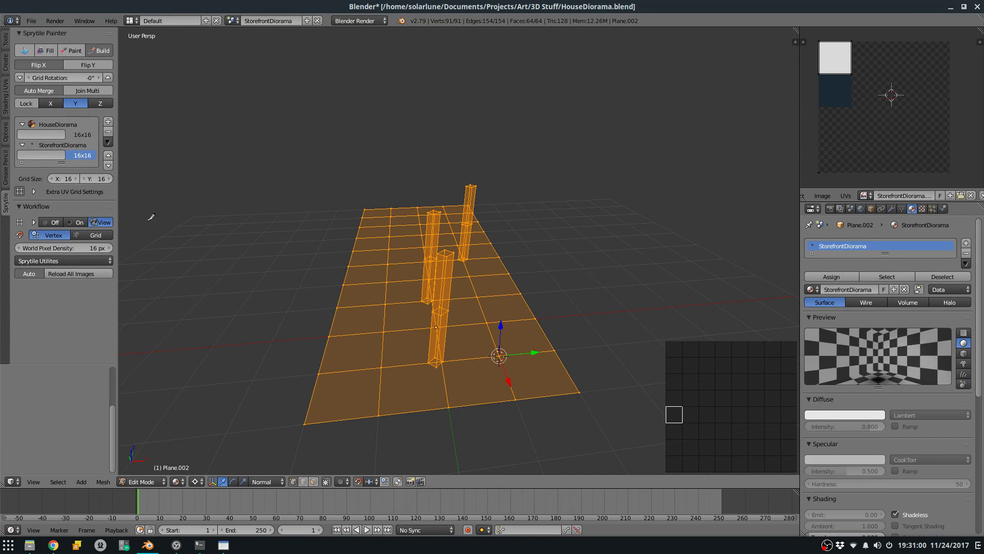
Rename the StorefrontDiorama material's texture to StorefrontDiorama.png.
click(931, 210)
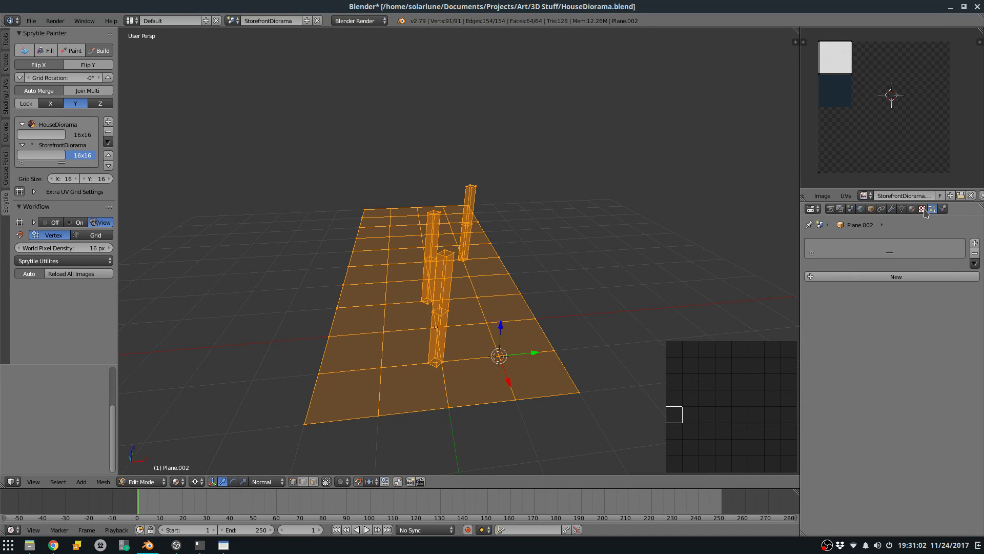
click(923, 209)
click(810, 321)
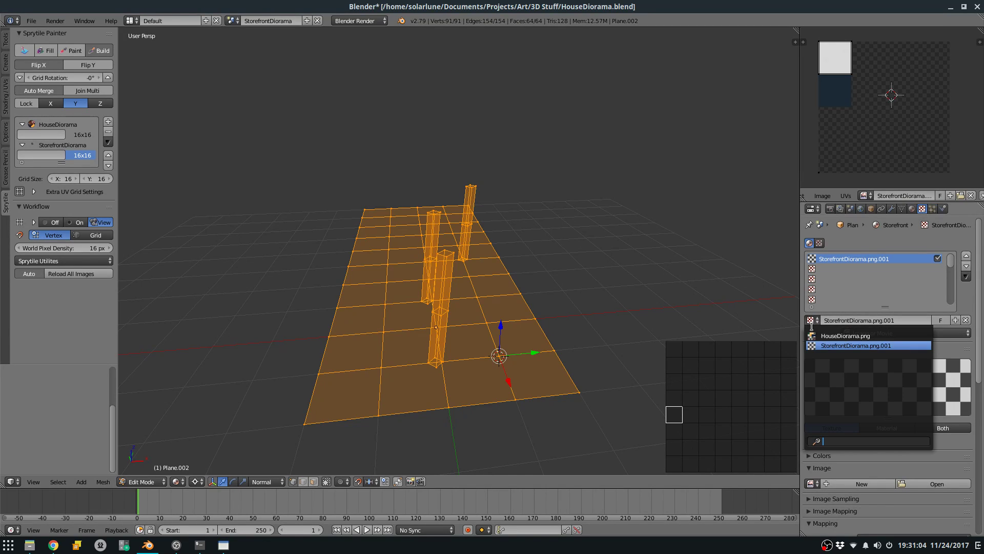
click(857, 345)
double_click(927, 321)
key(BackSpace)
key(BackSpace)
key(BackSpace)
key(BackSpace)
key(Return)
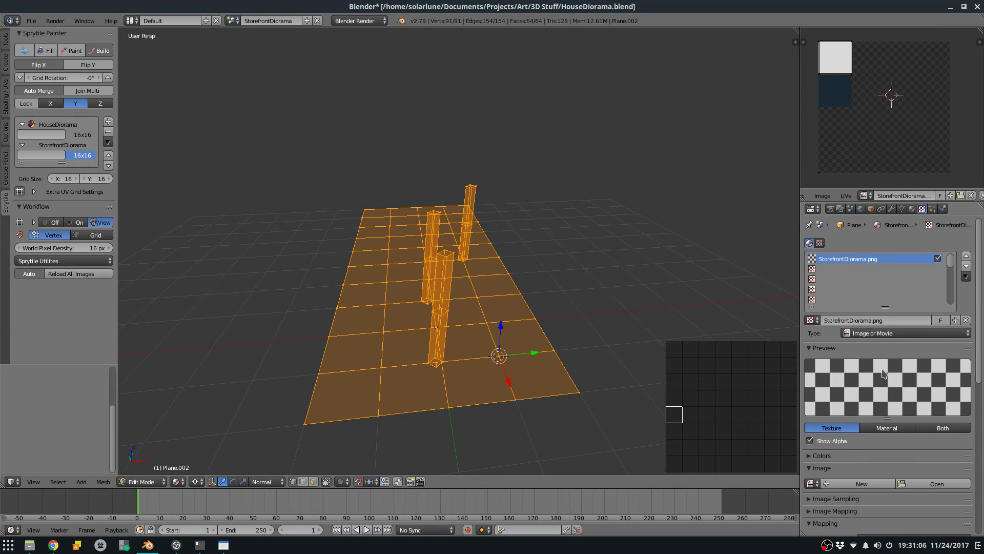
Assign the StorefrontDiorama.png image to the texture and save the file.
click(811, 483)
click(851, 400)
key(Tab)
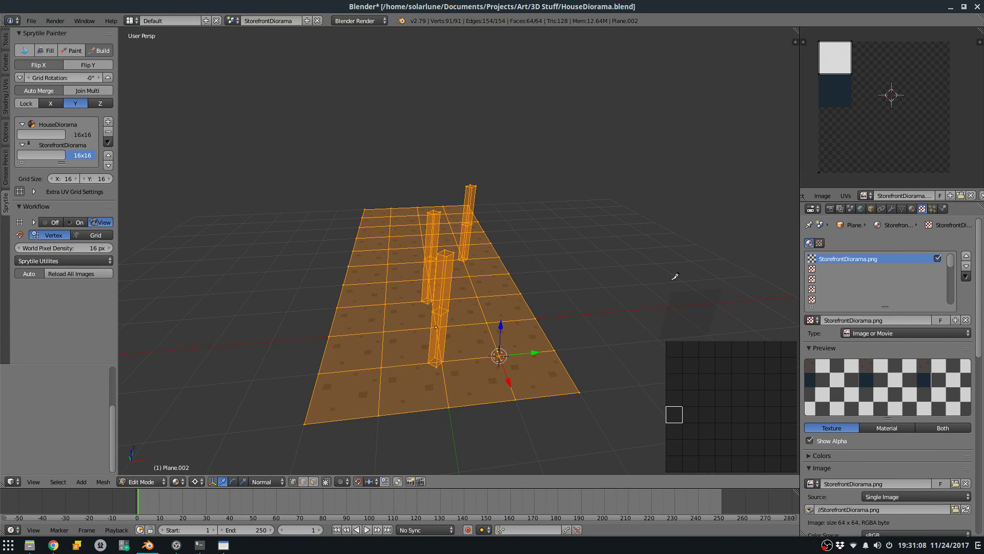
key(Tab)
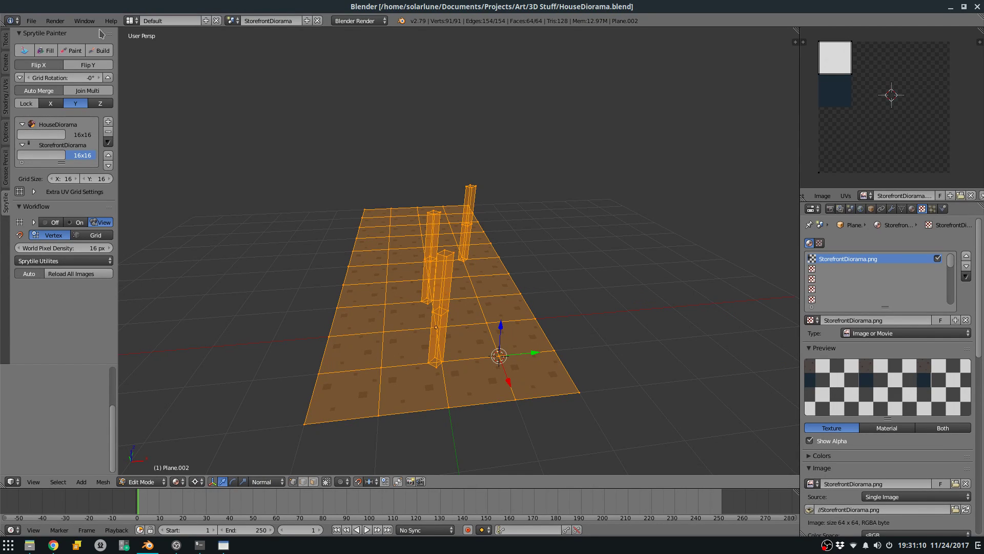
Pick the dark blue tile in Sprytile's Build tool and snap the 3D cursor to the middle post.
click(101, 51)
click(666, 378)
mouse_move(451, 214)
middle_down()
mouse_move(438, 208)
mouse_move(451, 229)
middle_up()
key(s)
key(s)
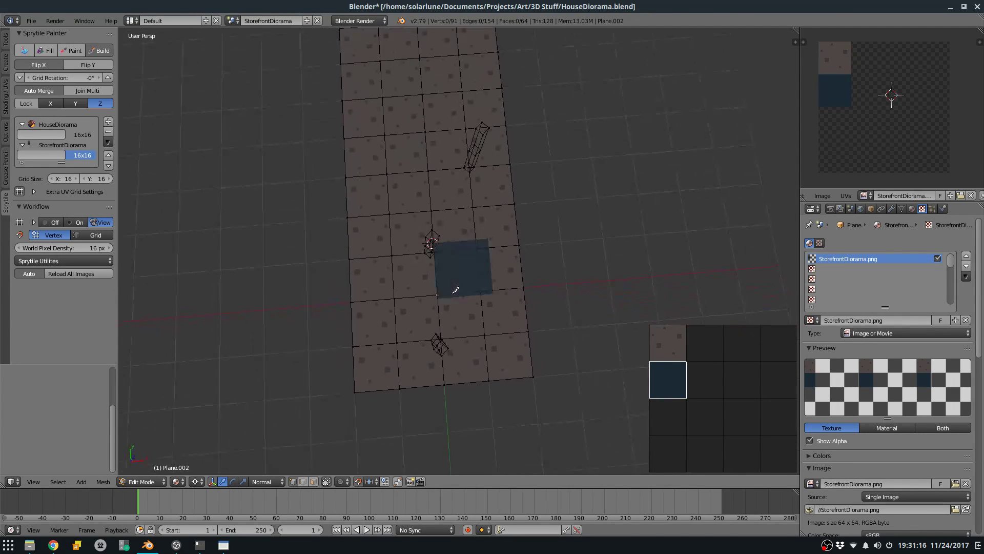
Build a roof of dark blue tiles above all three posts with Sprytile, and exit mesh editing.
mouse_move(452, 227)
mouse_down()
mouse_move(468, 256)
mouse_move(515, 204)
mouse_move(503, 157)
mouse_move(475, 123)
mouse_move(453, 171)
mouse_up()
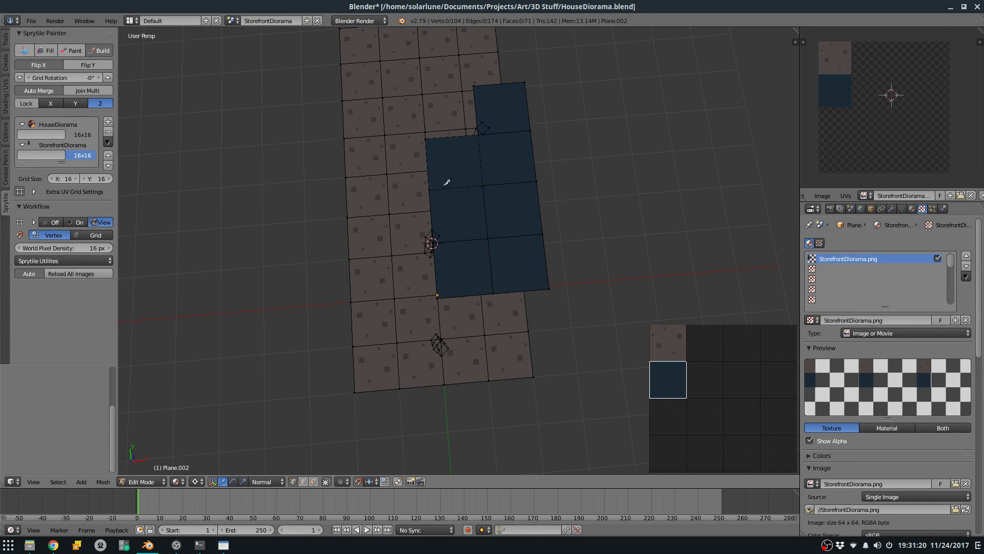
mouse_move(430, 235)
mouse_down()
mouse_move(432, 358)
mouse_move(509, 353)
mouse_move(543, 382)
mouse_up()
mouse_move(419, 391)
mouse_down()
mouse_move(369, 343)
mouse_move(589, 356)
mouse_move(585, 139)
mouse_move(638, 115)
mouse_move(622, 140)
mouse_move(695, 241)
mouse_move(623, 293)
mouse_move(700, 310)
mouse_move(738, 287)
mouse_up()
key(Tab)
middle_drag(567, 266, 550, 167)
middle_drag(484, 225, 479, 237)
Switch to Aseprite and fill a strip 5 px wide and 16 px tall with dark green Idx-42 along the second tile's left edge.
key(alt+Tab)
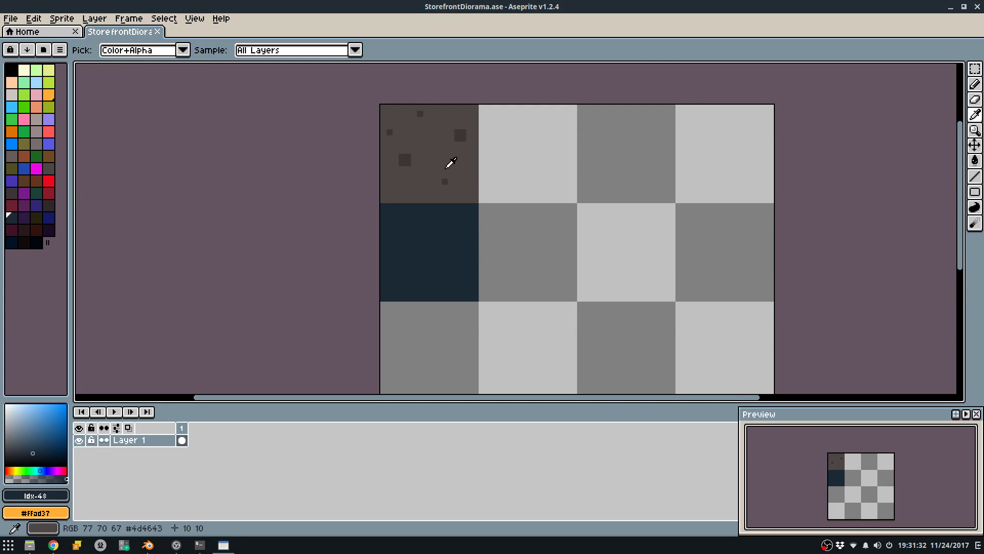
click(37, 193)
key(m)
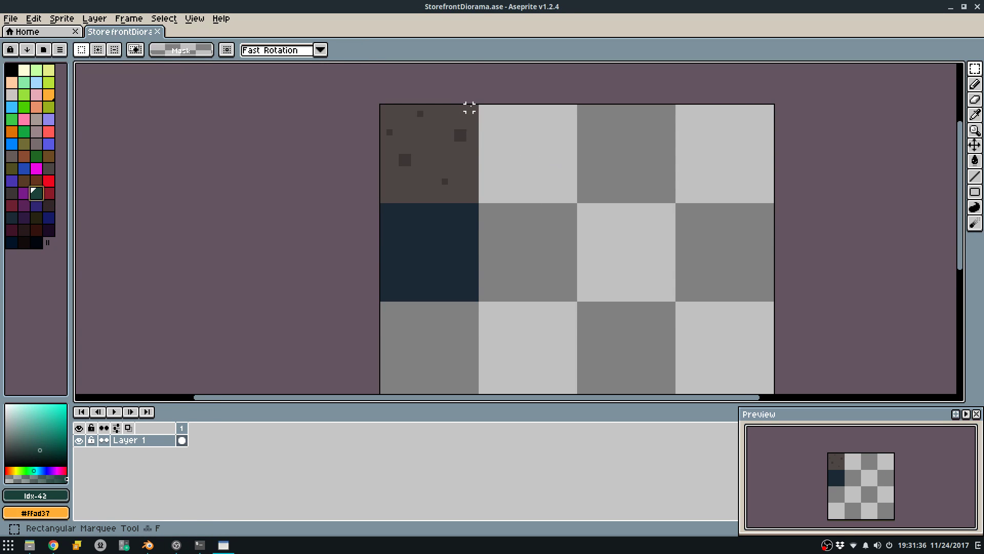
scroll(485, 105, up, 2)
key(q)
mouse_move(478, 100)
mouse_down()
mouse_move(522, 99)
mouse_move(523, 254)
mouse_move(495, 283)
mouse_move(488, 272)
mouse_up()
key(g)
click(502, 234)
key(q)
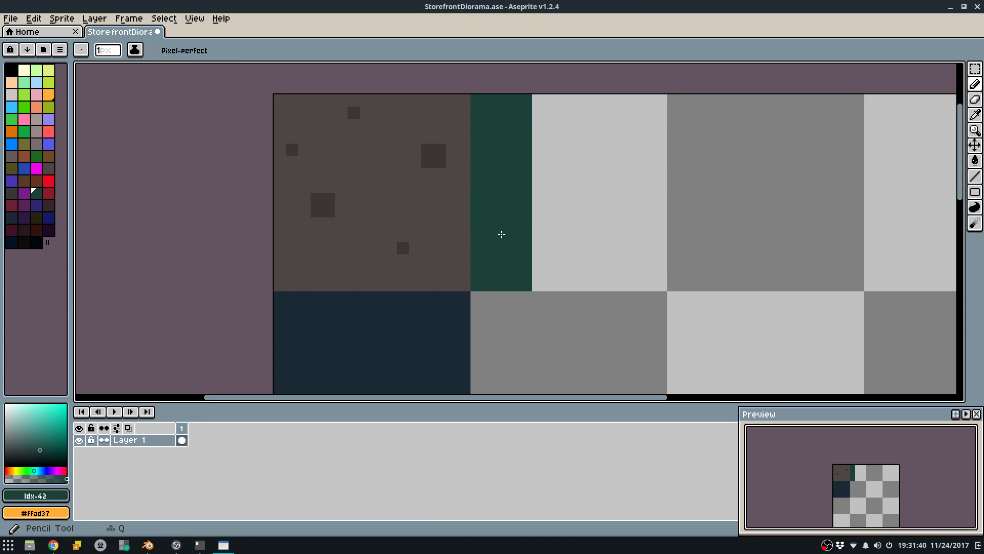
key(alt+Tab)
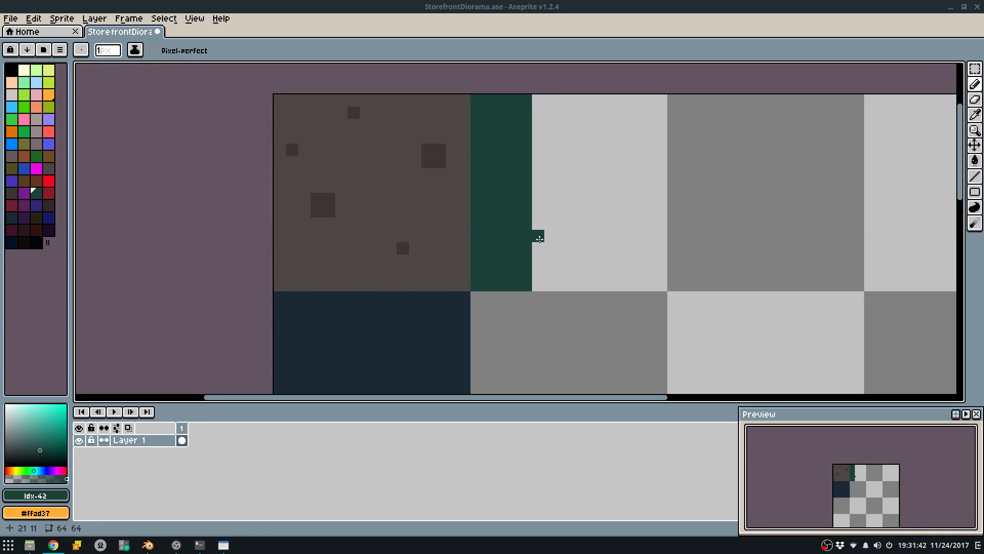
Select the dark blue colour Idx-48 and try pencil and line strokes across the middle of the green strip.
click(12, 218)
click(543, 210)
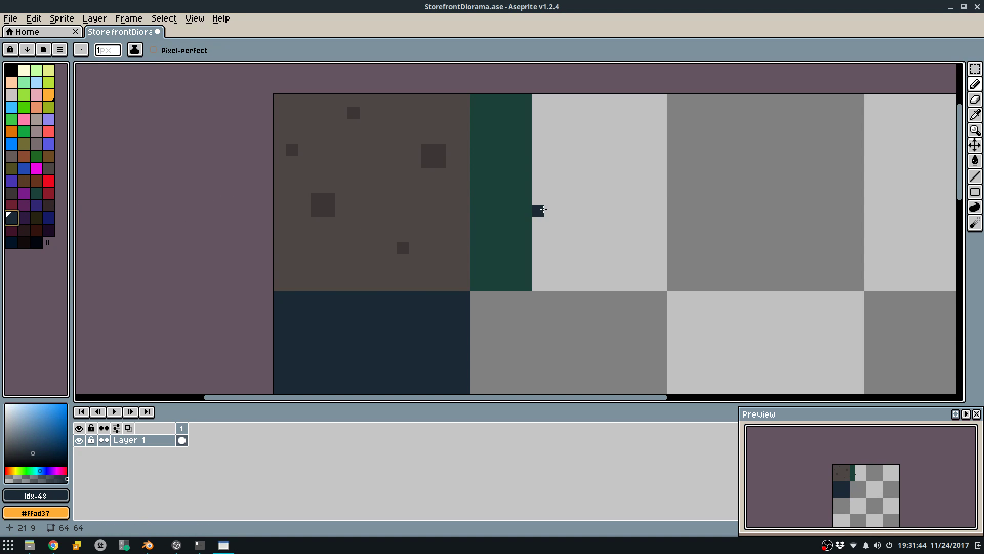
mouse_move(477, 182)
mouse_down()
mouse_move(525, 180)
mouse_move(490, 191)
mouse_move(537, 184)
mouse_move(485, 187)
mouse_move(534, 177)
mouse_move(526, 198)
mouse_up()
key(ctrl+z)
key(l)
key(ctrl+z)
key(minus)
key(ctrl+z)
key(ctrl+z)
Draw a dark blue band with flared ends across the middle of the green strip.
key(f)
mouse_move(477, 150)
mouse_down()
mouse_move(538, 211)
mouse_move(539, 223)
mouse_move(521, 211)
mouse_up()
click(574, 212)
key(q)
alt+click(524, 189)
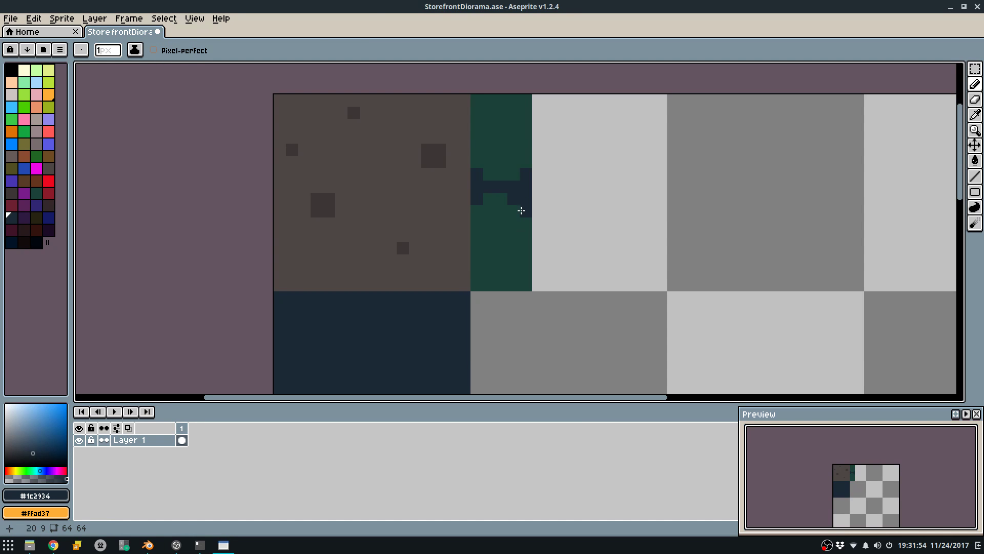
shift+click(500, 194)
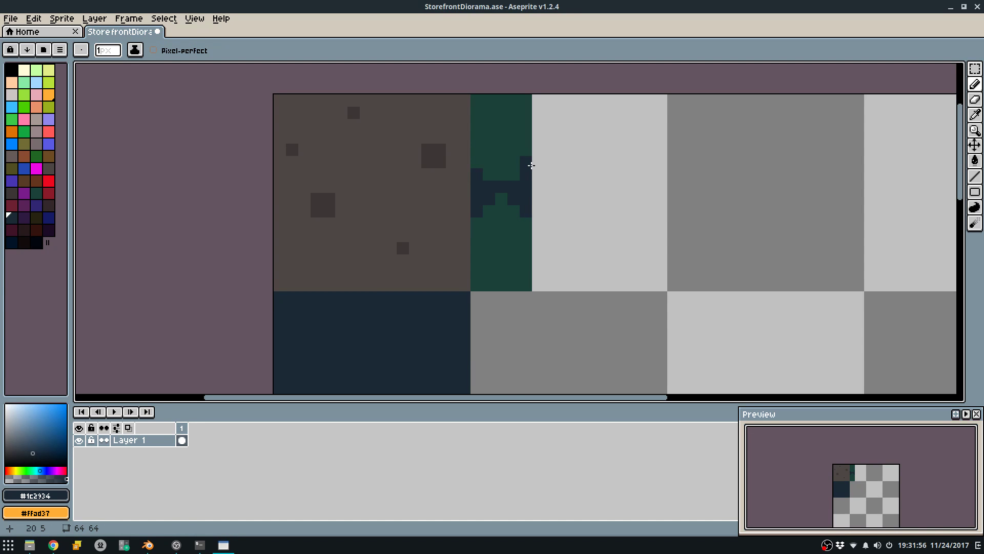
alt+click(500, 163)
click(502, 175)
alt+click(514, 182)
Shade both ends of the band with the darker navy colour Idx-56 and save the sprite.
click(4, 242)
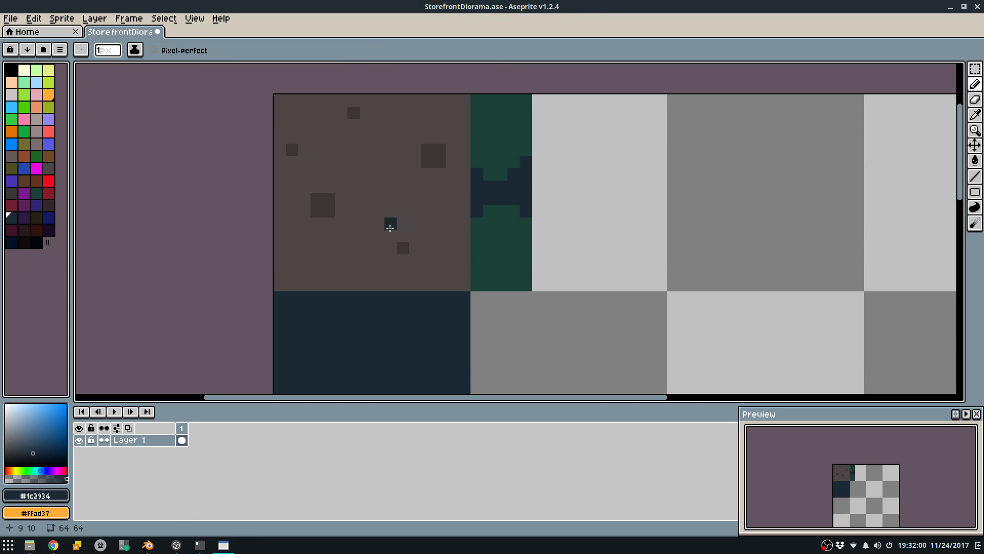
click(12, 244)
click(480, 191)
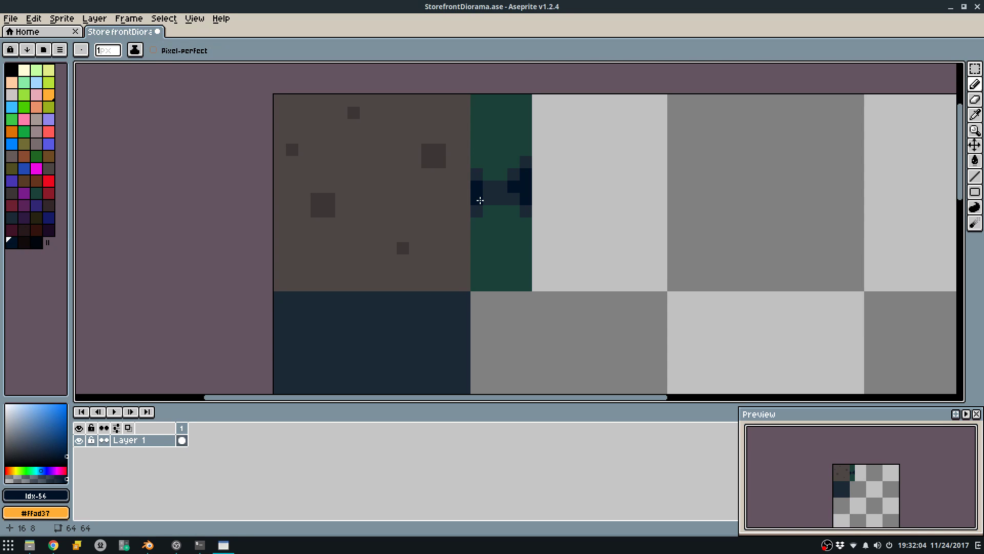
click(490, 190)
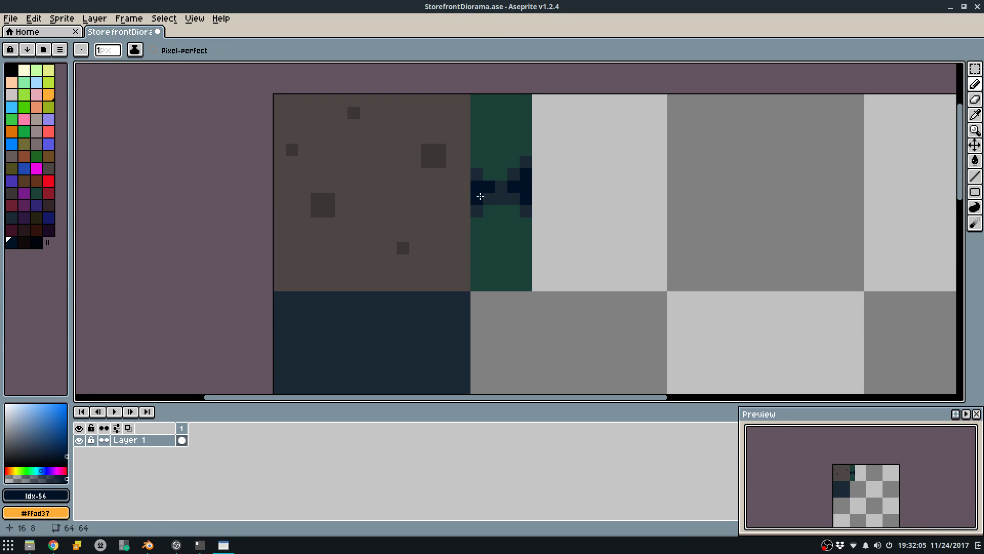
scroll(532, 192, down, 2)
key(ctrl+s)
Sample the dark blue #1c2934 and paint notches in the upper and lower left corners of the green strip.
scroll(522, 182, up, 3)
alt+click(524, 180)
click(472, 81)
click(474, 333)
click(473, 316)
Paint dark blue vertical streaks above and below the band and notches in the strip's right corners.
drag(511, 266, 507, 299)
key(ctrl+z)
mouse_move(492, 234)
mouse_down()
mouse_move(494, 251)
mouse_move(532, 277)
mouse_move(524, 300)
mouse_up()
key(ctrl+z)
key(ctrl+z)
drag(523, 249, 523, 287)
click(523, 235)
drag(538, 332, 538, 315)
drag(539, 103, 539, 85)
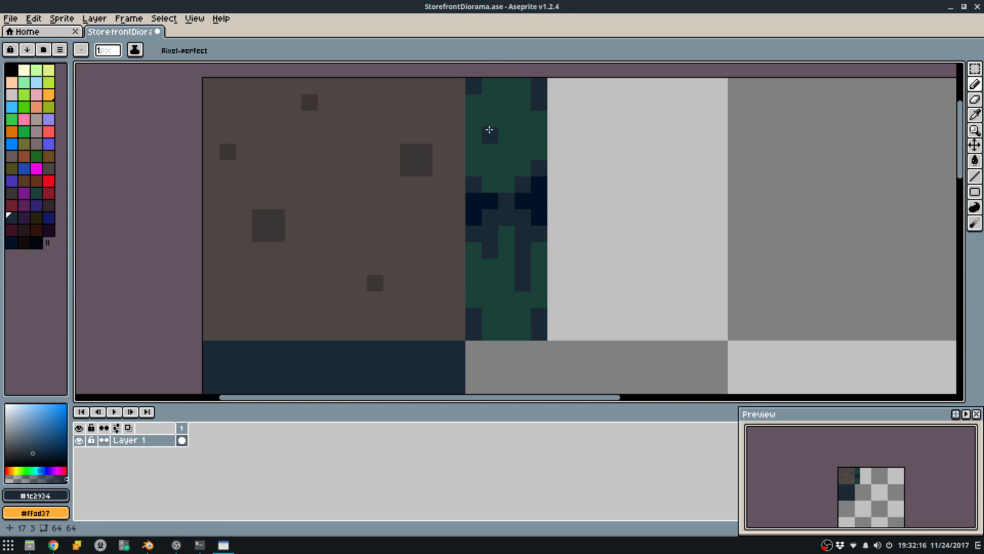
drag(491, 152, 490, 185)
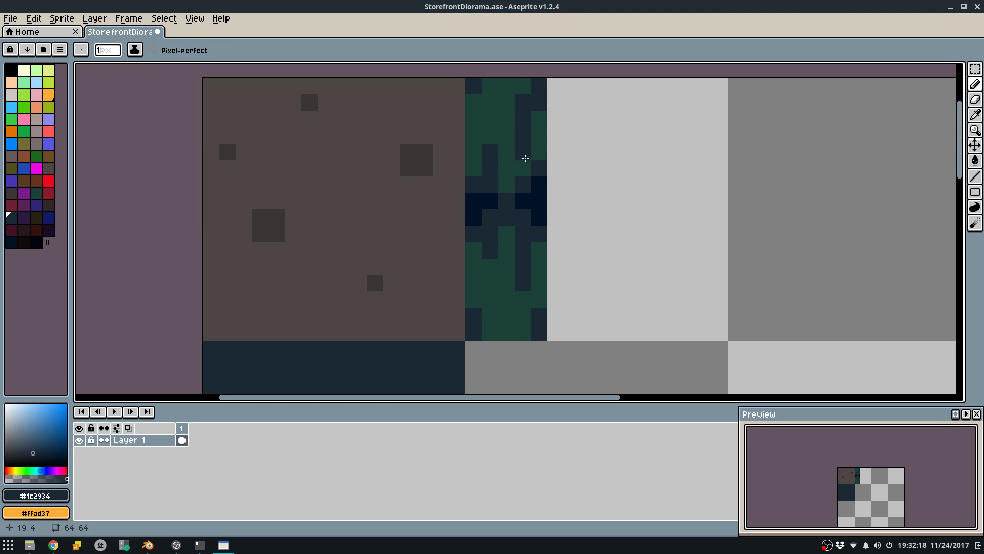
Export the sprite sheet, overwriting StorefrontDiorama.png.
key(v)
key(ctrl+e)
click(507, 345)
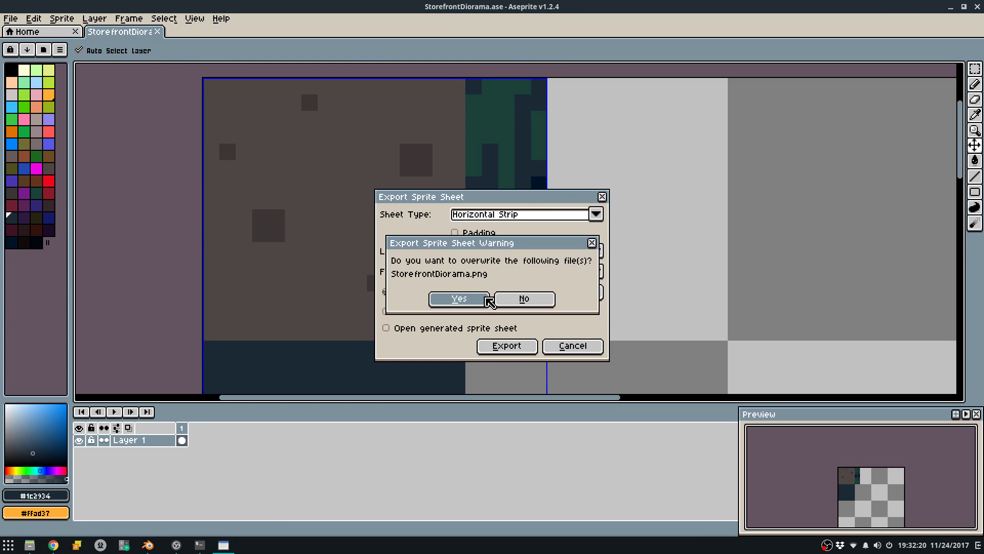
click(487, 298)
Switch to Blender, start Sprytile's Paint tool on the mesh, save the file and choose the new green strip tile.
key(alt+Tab)
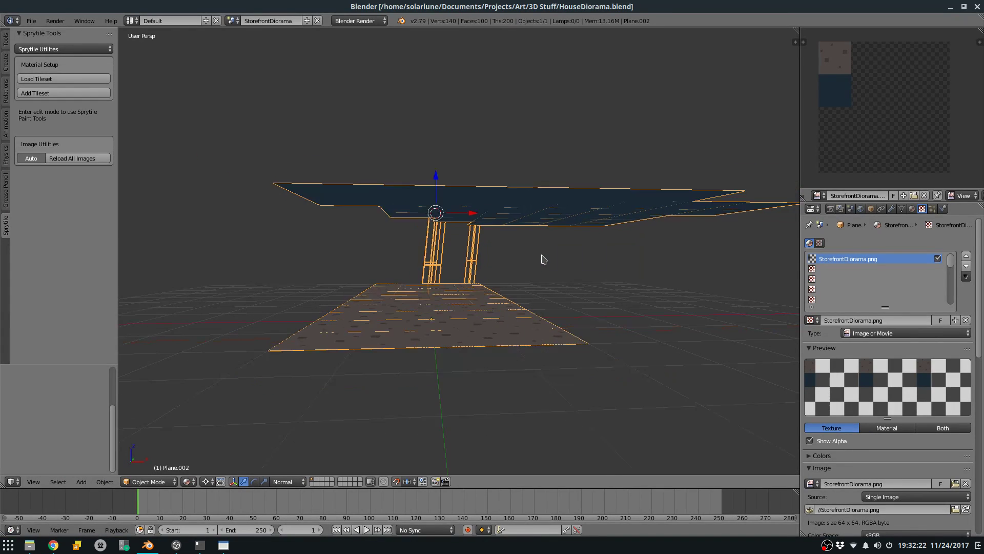
key(alt+Tab)
scroll(537, 256, down, 4)
middle_drag(543, 252, 519, 208)
key(alt+Tab)
scroll(489, 242, up, 3)
scroll(482, 250, down, 2)
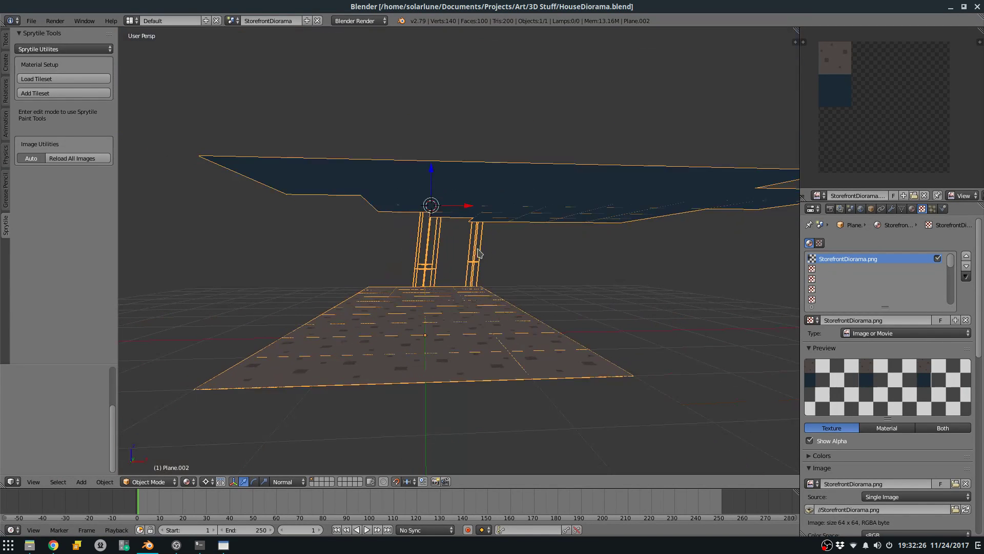
key(Tab)
click(72, 50)
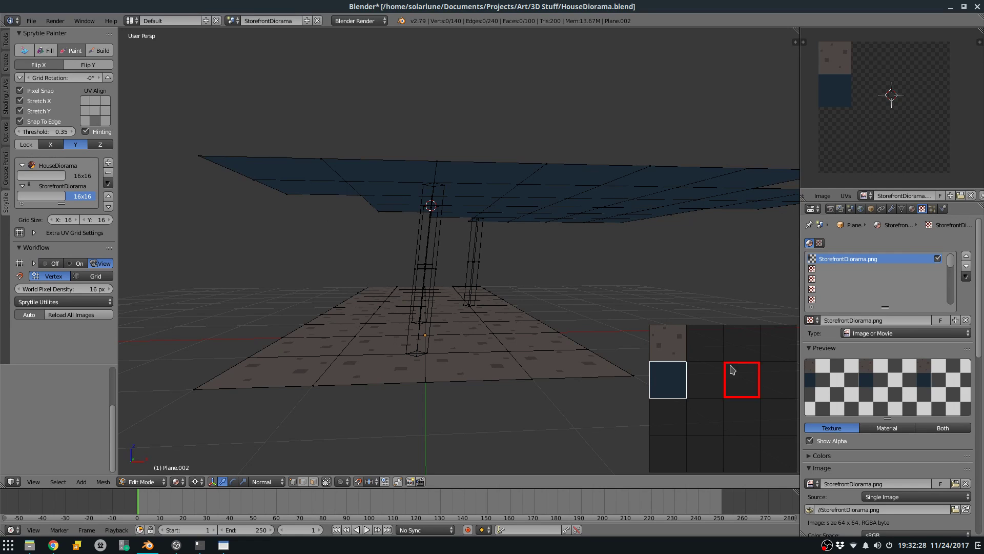
key(ctrl+s)
click(705, 342)
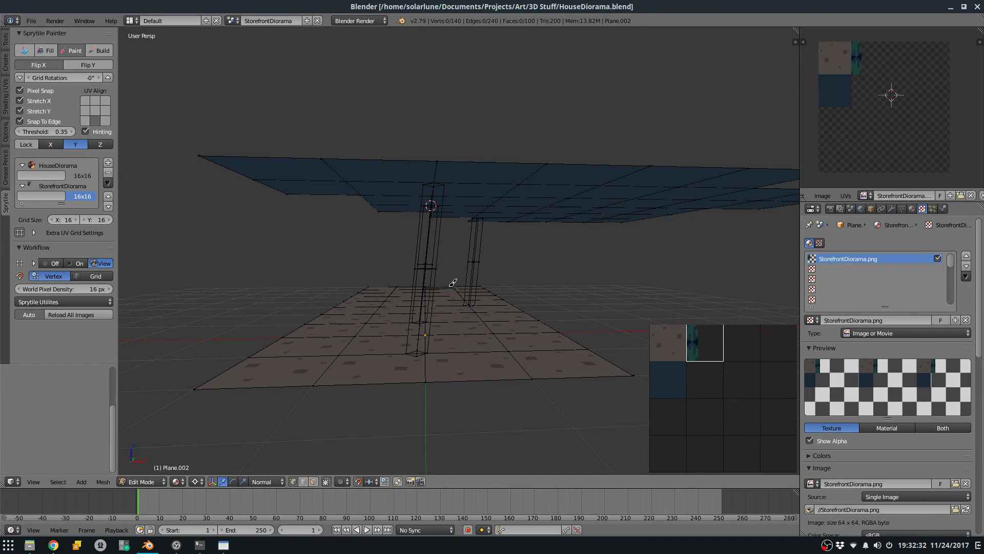
Set Sprytile's UV alignment to the middle left and switch the mesh to edge selection.
middle_drag(432, 233, 468, 228)
scroll(479, 229, up, 1)
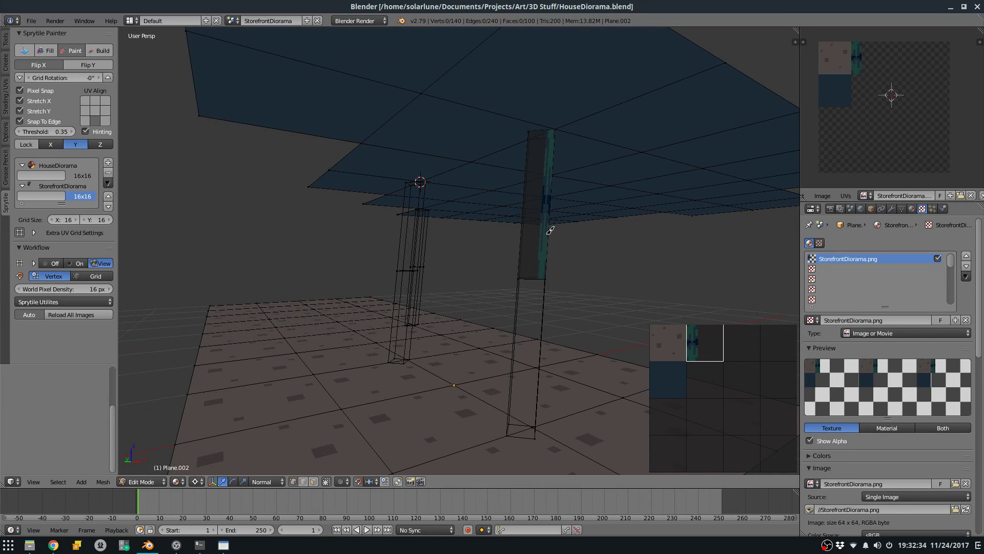
click(94, 115)
right_click(523, 188)
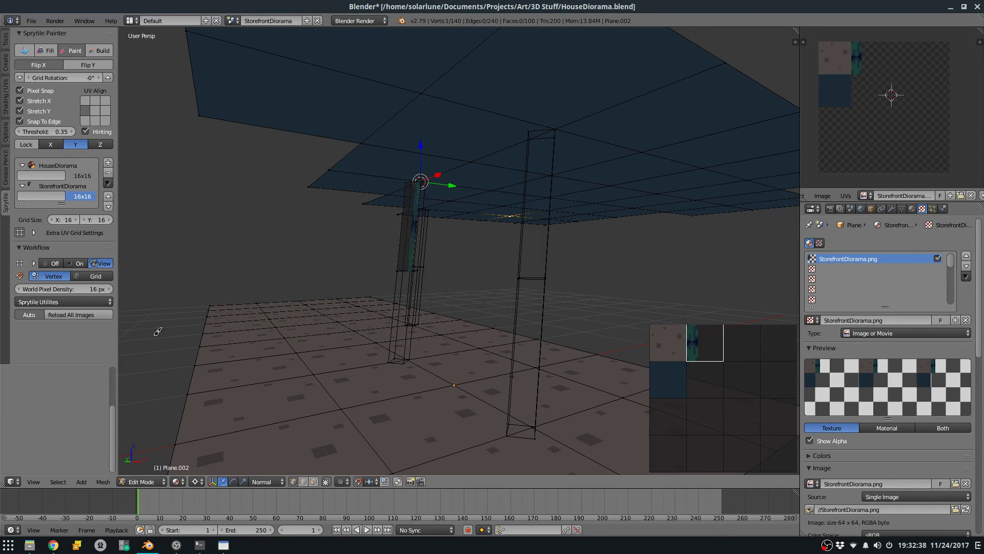
click(307, 483)
Select the nearest post's upper left vertical edge as the paint guide and rotate the tile grid to -90°.
right_click(529, 166)
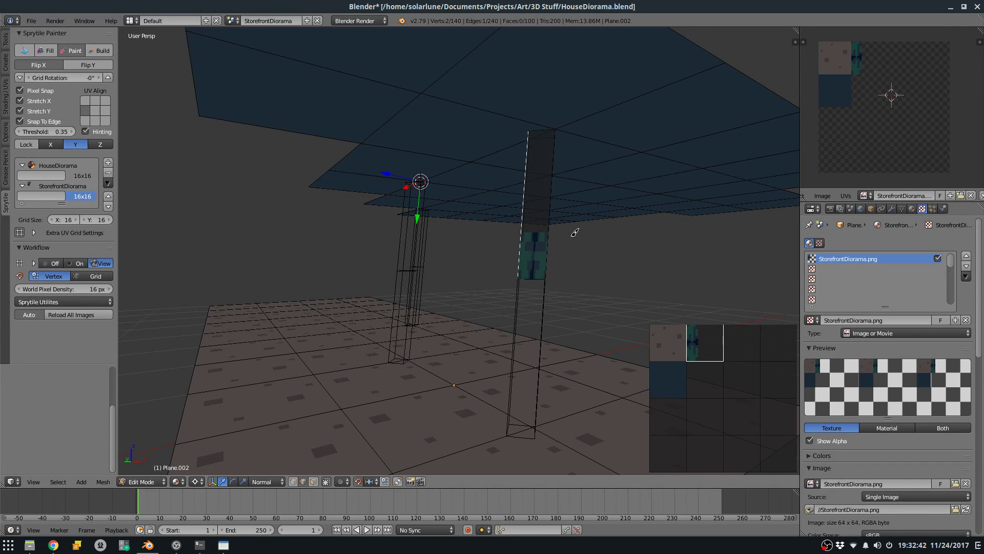
right_click(550, 207)
right_click(535, 265)
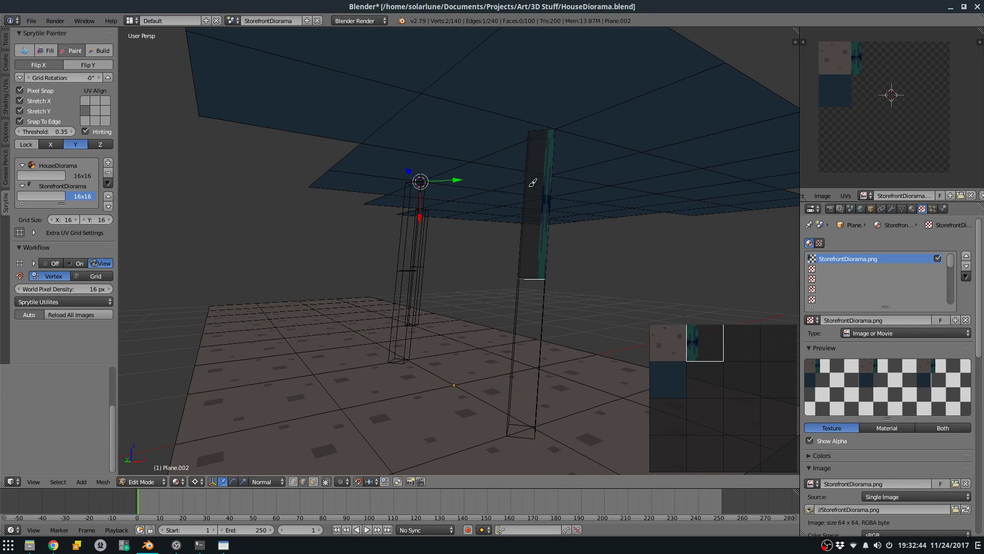
right_click(527, 208)
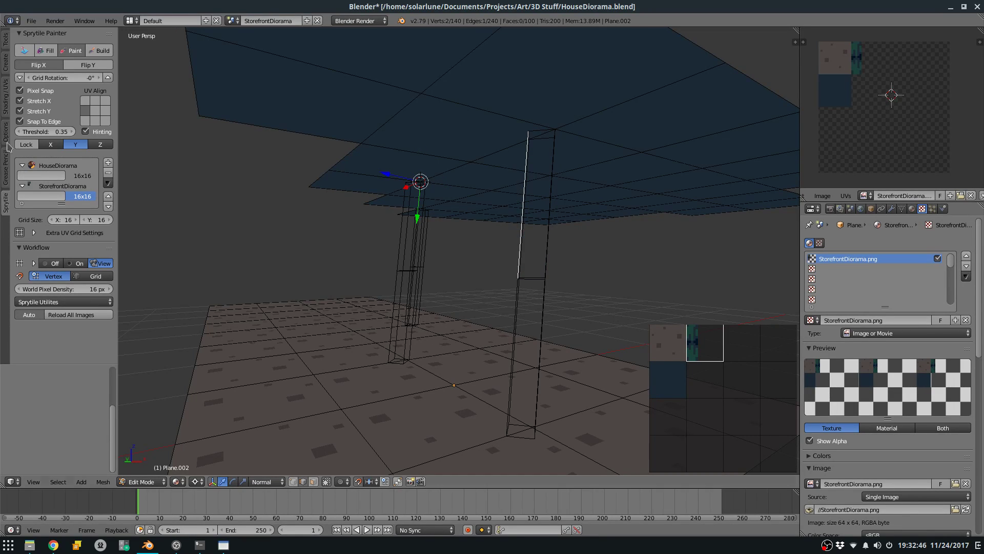
key(1)
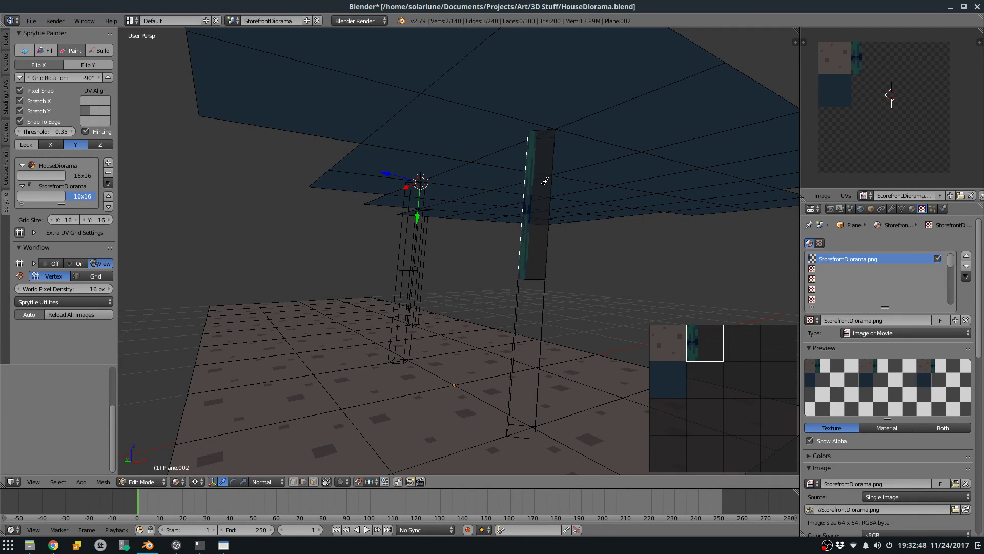
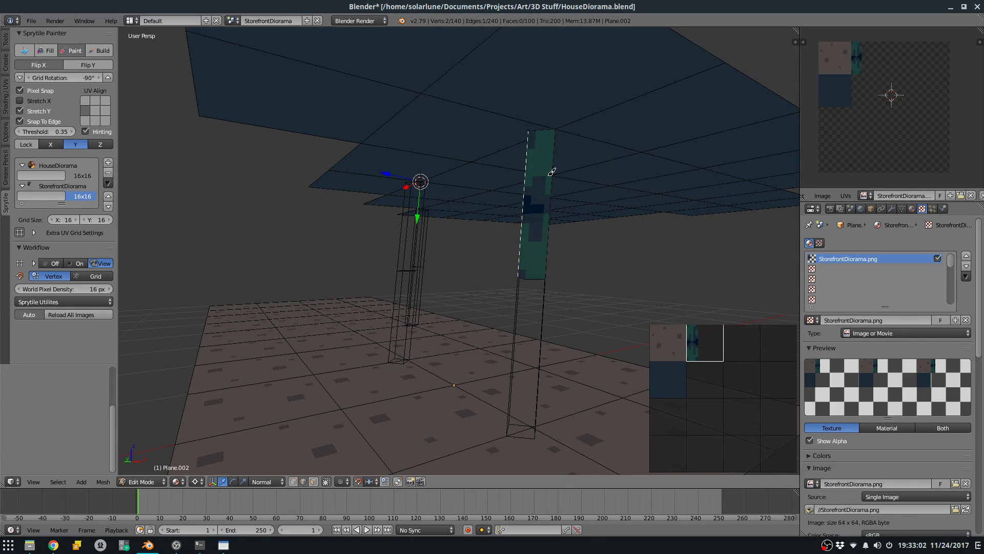
Paint the green strip tile onto the upper and lower faces around the nearest post, using its vertical edges as guides.
right_click(554, 171)
click(527, 313)
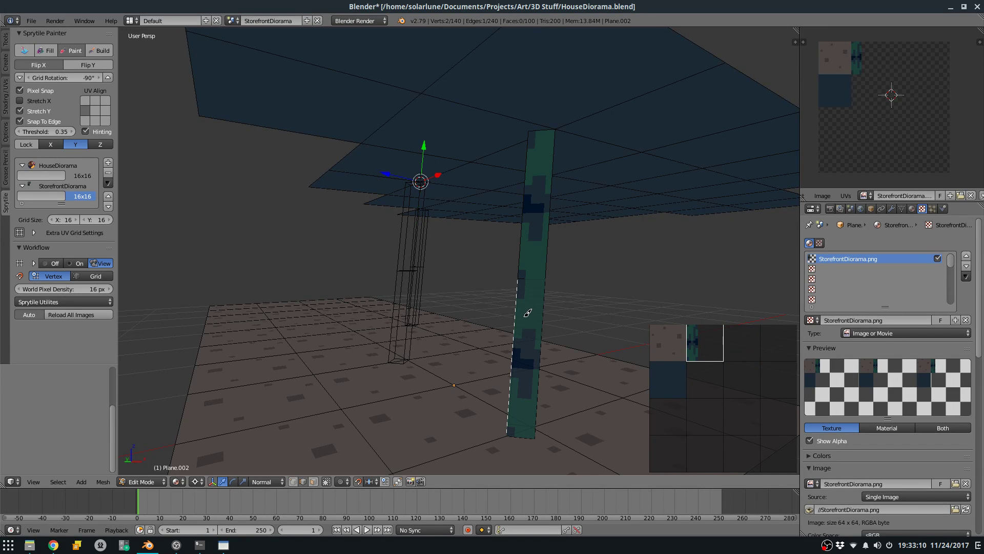
middle_drag(547, 297, 359, 257)
click(303, 240)
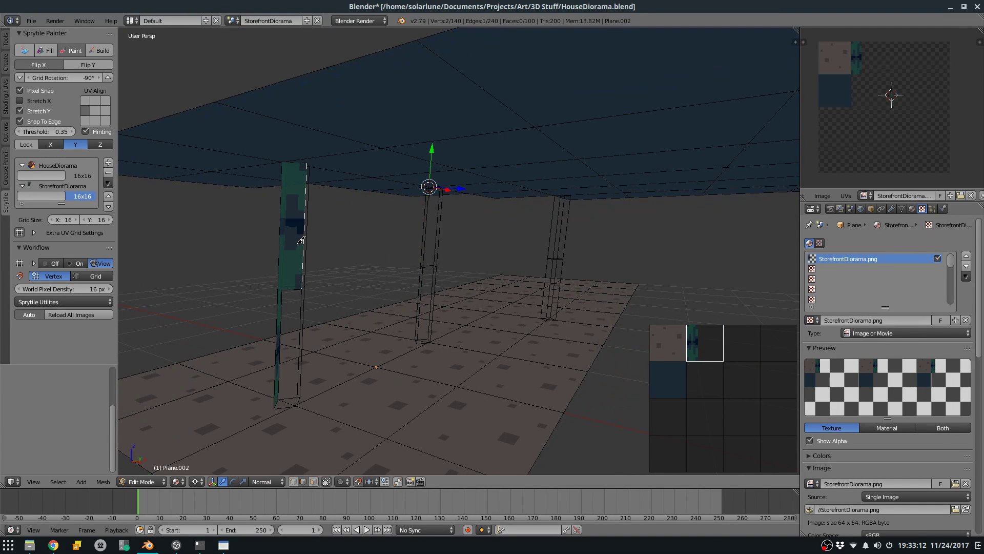
click(302, 310)
mouse_move(302, 310)
middle_down()
mouse_move(510, 277)
mouse_move(611, 231)
middle_up()
click(613, 233)
click(625, 286)
middle_drag(625, 285, 339, 244)
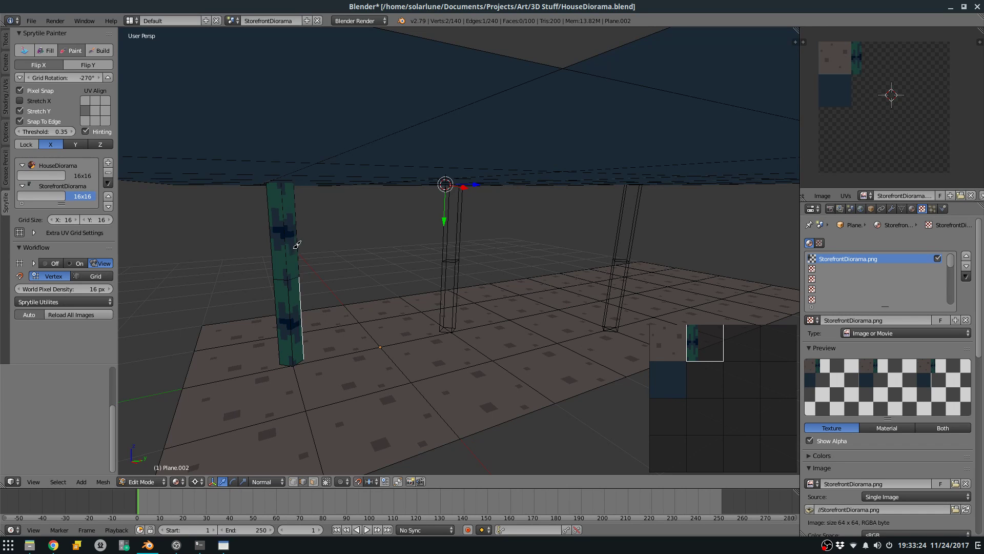
Set the grid rotation back to -90°, finish painting the nearest post and check it in Object Mode.
middle_drag(298, 237, 506, 220)
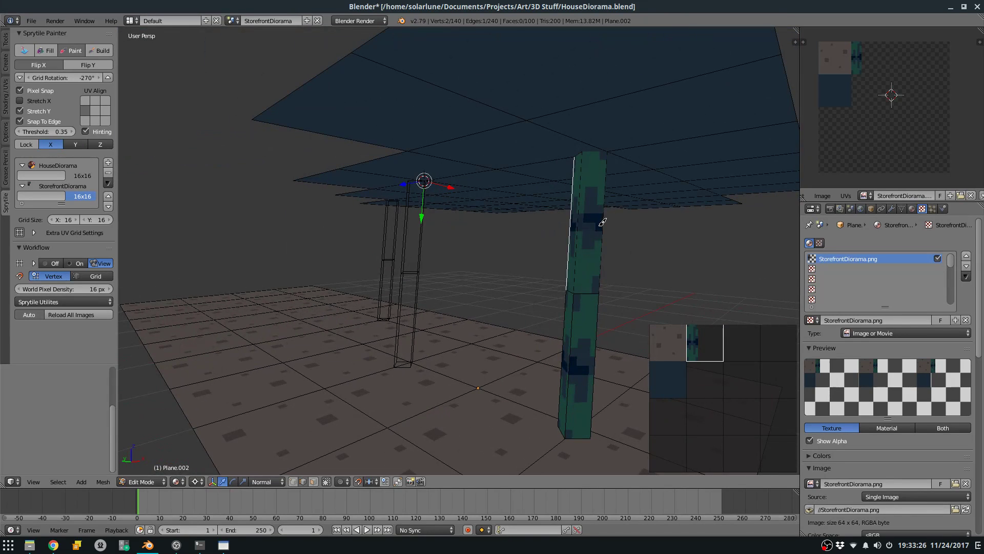
key(1)
key(1)
key(1)
mouse_move(609, 221)
middle_down()
mouse_move(645, 224)
mouse_move(618, 225)
middle_up()
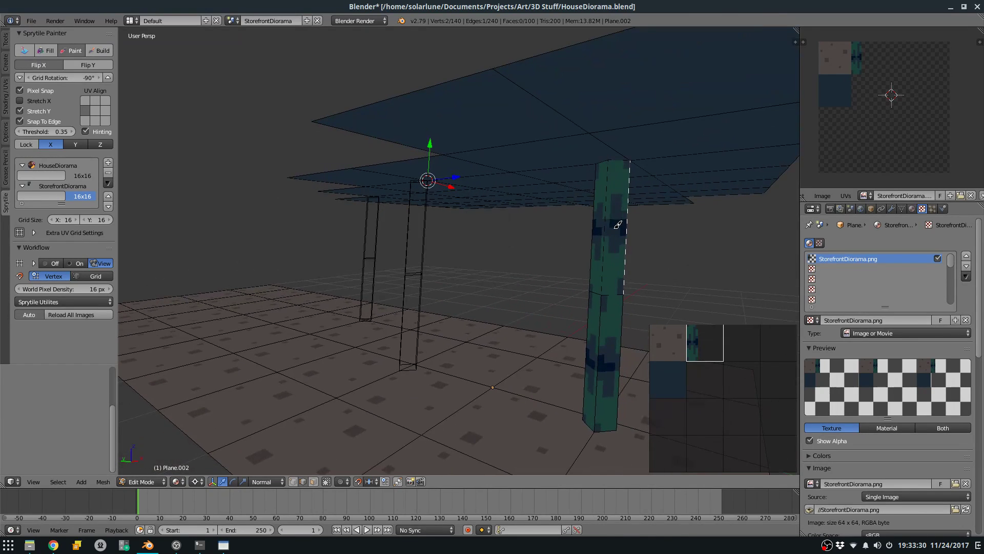
middle_drag(625, 288, 443, 263)
scroll(443, 263, down, 4)
key(Tab)
middle_drag(499, 280, 547, 252)
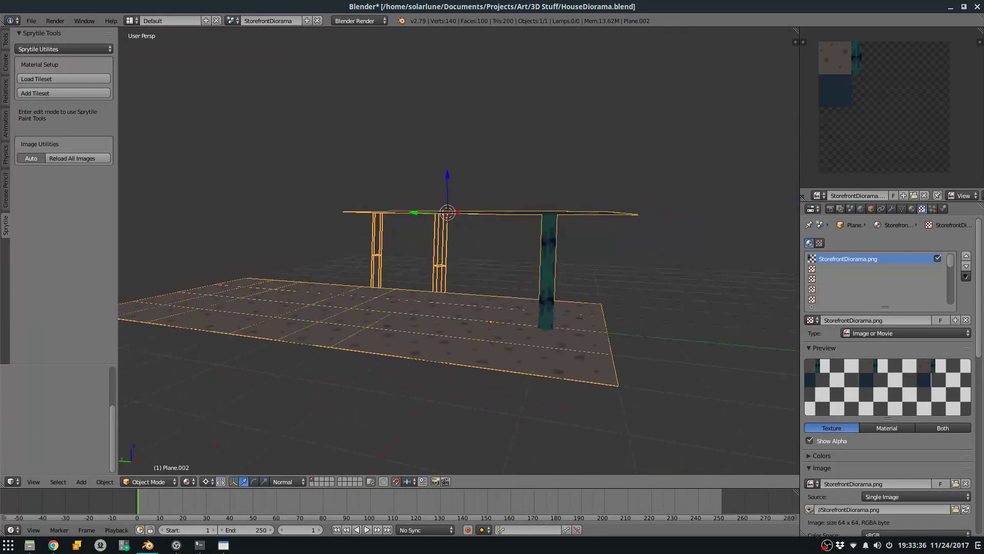
key(Tab)
key(ctrl+KP_Add)
key(ctrl+KP_Add)
key(ctrl+KP_Add)
key(ctrl+KP_Add)
key(ctrl+KP_Add)
key(ctrl+KP_Add)
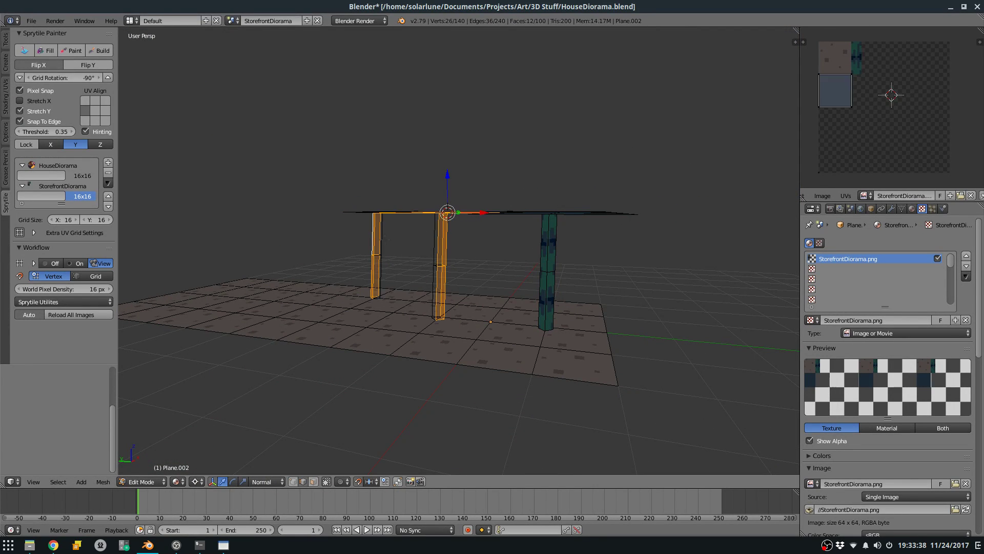
key(a)
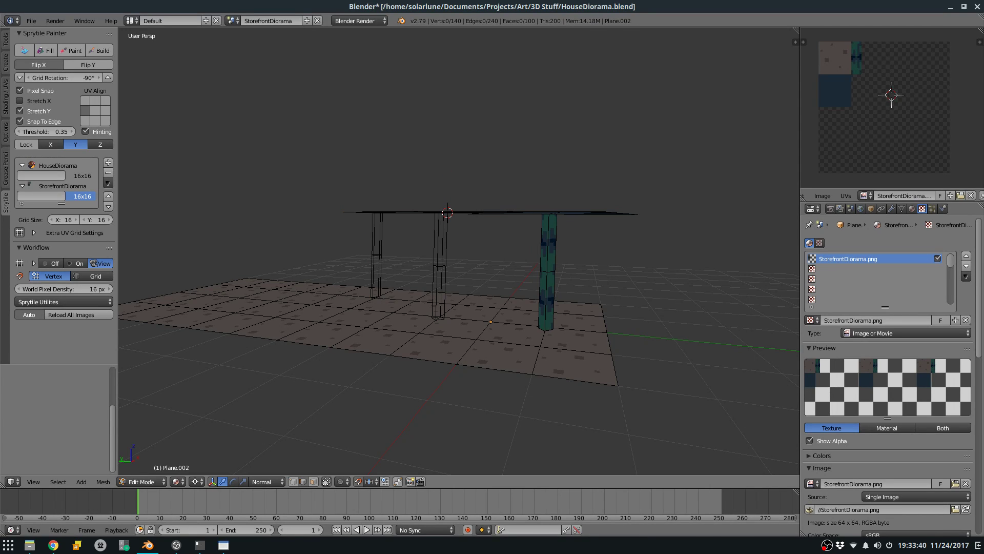
Select all faces of the two untextured posts in wireframe display and delete them.
click(313, 481)
key(b)
drag(363, 214, 484, 286)
middle_drag(483, 285, 492, 241)
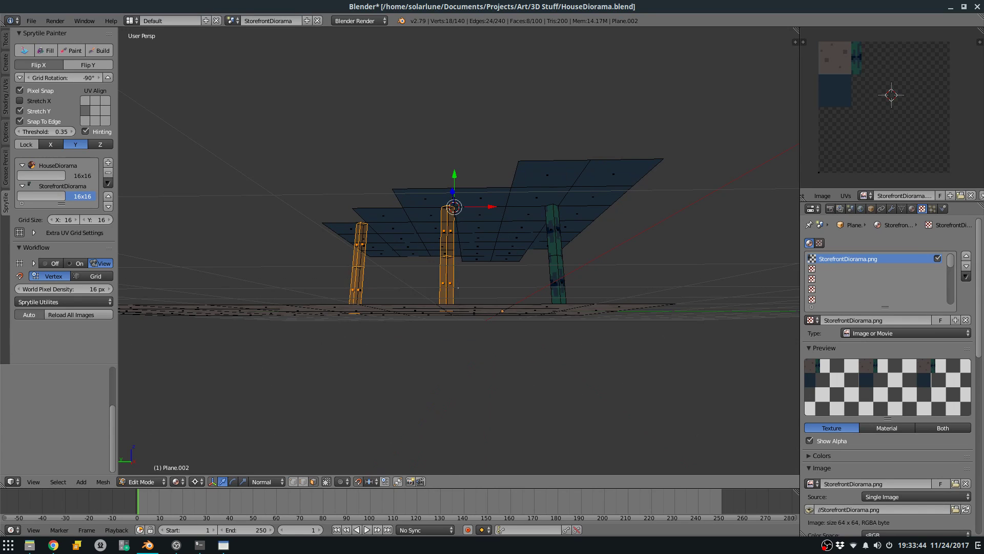
key(z)
key(b)
drag(286, 268, 468, 292)
middle_drag(468, 292, 471, 339)
key(b)
drag(301, 229, 470, 268)
key(x)
click(486, 271)
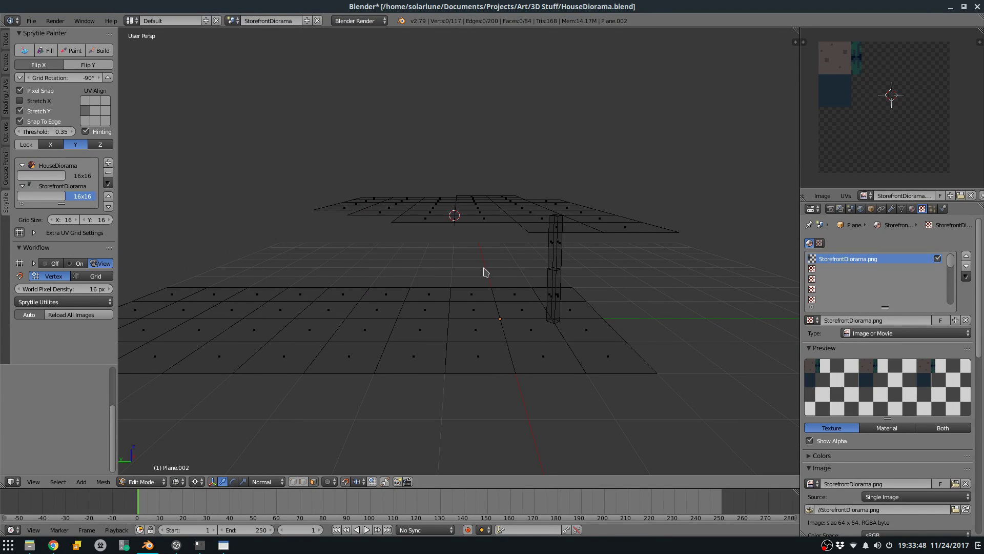
Switch the viewport back to textured display and save the Blender file.
key(Tab)
key(alt+z)
mouse_move(452, 251)
middle_down()
mouse_move(362, 252)
mouse_move(418, 234)
mouse_move(406, 251)
mouse_move(378, 254)
mouse_move(415, 246)
mouse_move(445, 259)
middle_up()
scroll(418, 238, up, 4)
key(Tab)
key(ctrl+s)
click(445, 259)
middle_drag(471, 307, 479, 331)
Switch to Aseprite and fill the tile directly beside the dark blue one with dark green #206623.
key(alt+Tab)
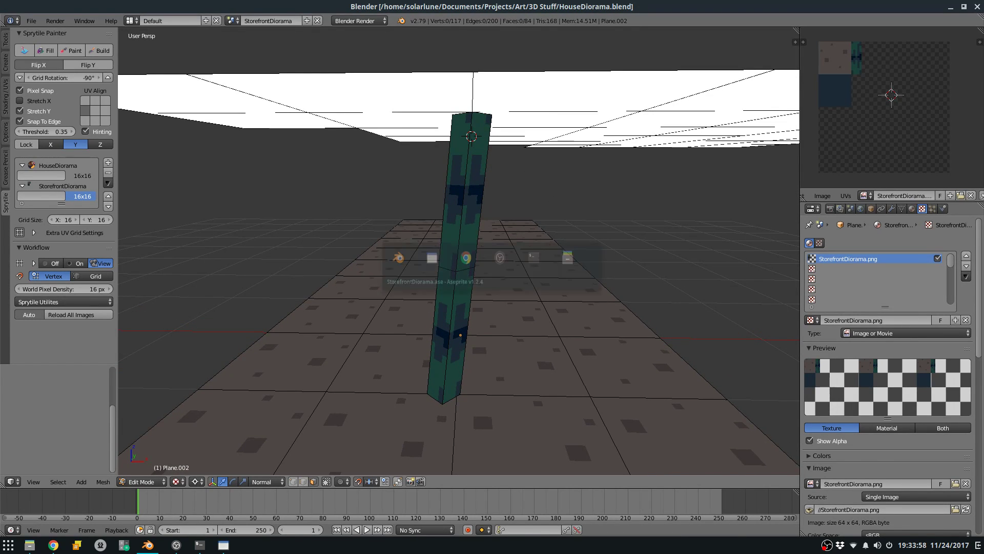
scroll(510, 259, up, 1)
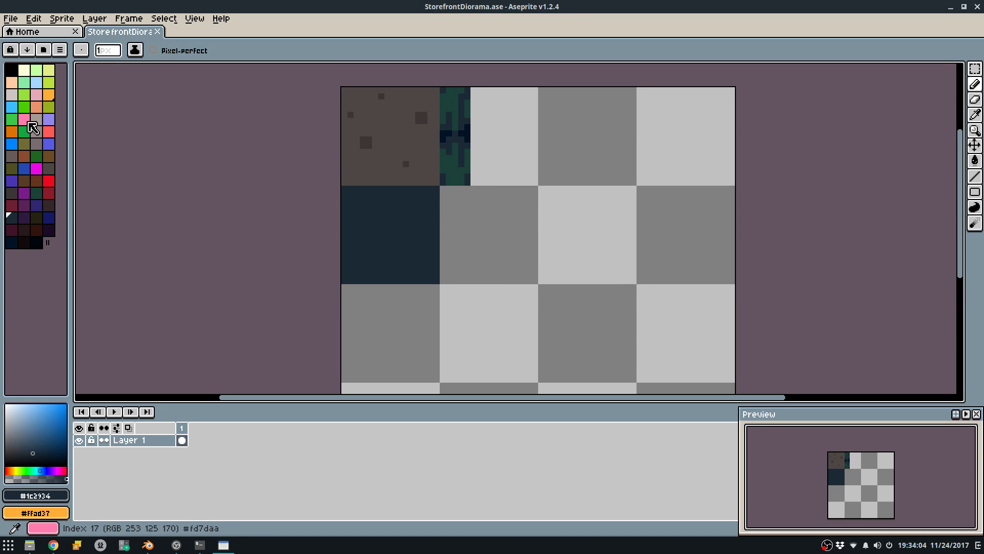
click(36, 156)
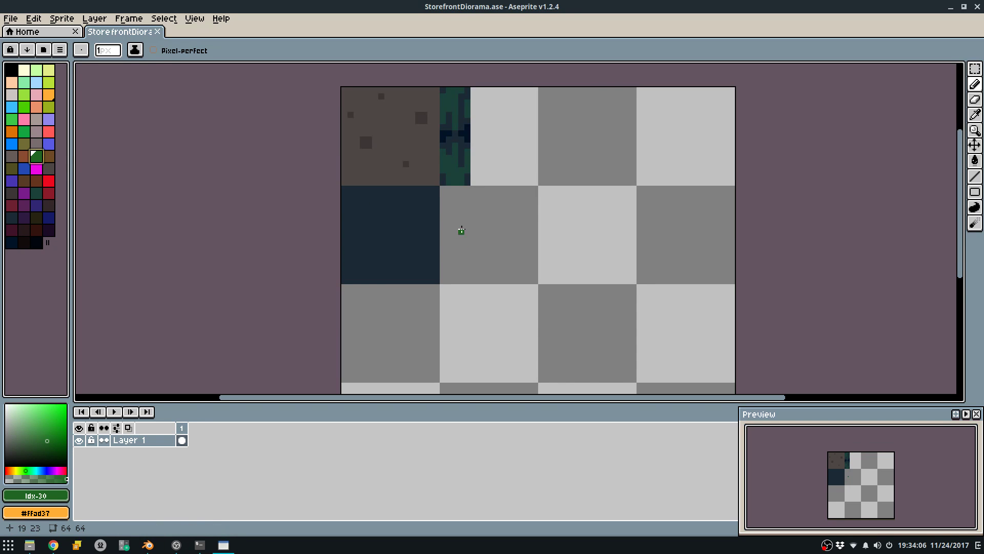
key(m)
drag(443, 194, 521, 248)
key(g)
click(497, 244)
key(b)
key(ctrl+d)
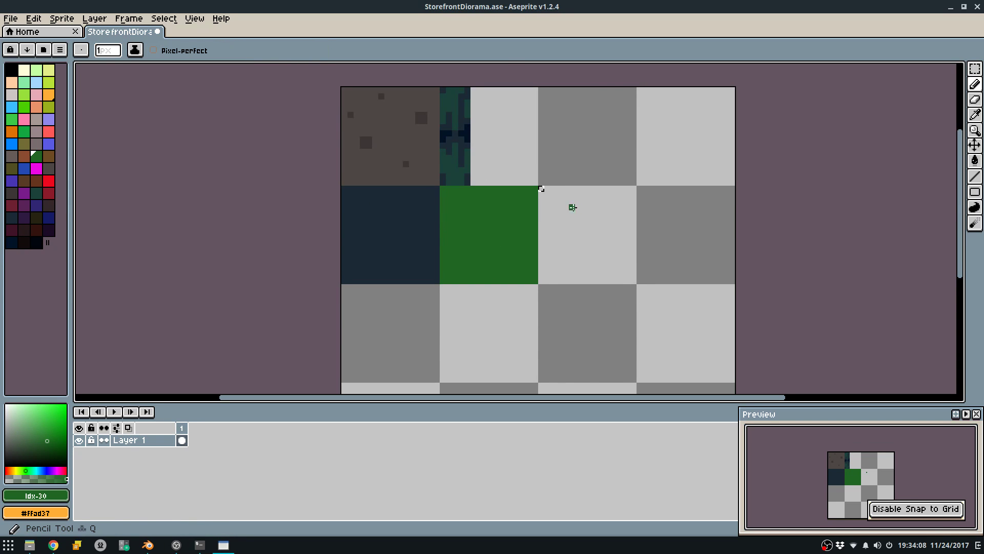
Draw a one-pixel lime green frame spanning the green tile and the empty tile beside it, one pixel inside their edges.
scroll(493, 224, up, 4)
scroll(494, 225, down, 2)
click(310, 173)
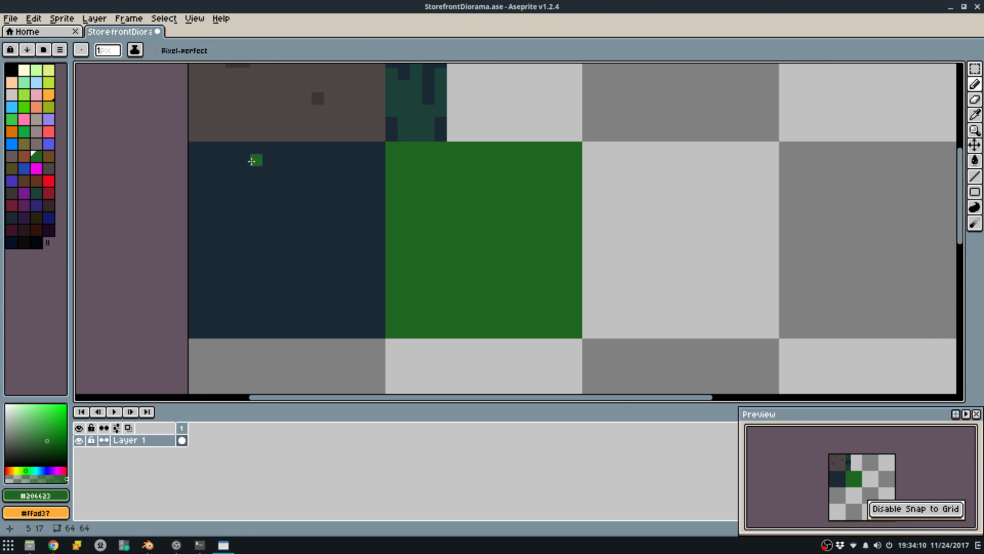
click(48, 82)
key(l)
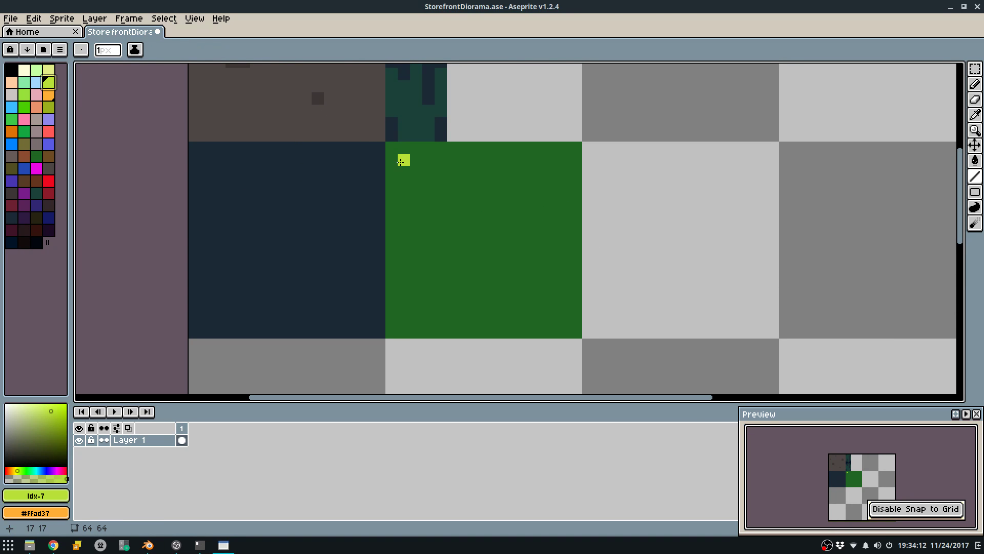
mouse_move(403, 161)
mouse_down()
mouse_move(415, 320)
mouse_move(402, 319)
mouse_move(587, 319)
mouse_up()
key(ctrl+z)
drag(769, 320, 540, 321)
drag(404, 160, 764, 159)
Extend the dark green #206623 border around the second tile and straighten the lime frame's right edge.
alt+click(579, 309)
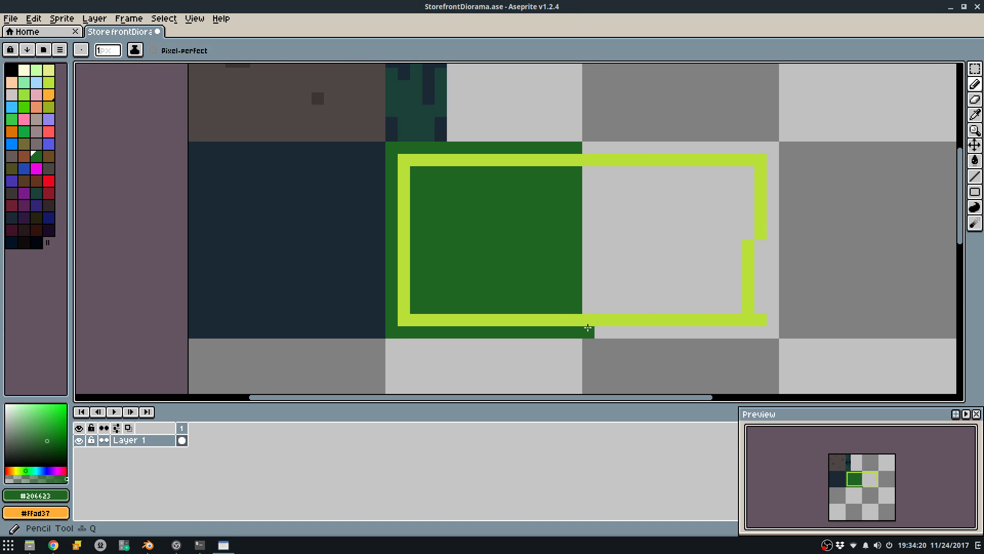
drag(589, 332, 754, 331)
alt+click(749, 291)
mouse_move(759, 247)
mouse_down()
mouse_move(761, 309)
mouse_move(749, 306)
mouse_move(773, 208)
mouse_move(774, 149)
mouse_up()
alt+click(746, 232)
alt+click(775, 331)
key(l)
drag(773, 148, 546, 152)
Fill the inside of the two-tile frame with lime green #b7e137.
alt+click(567, 158)
key(g)
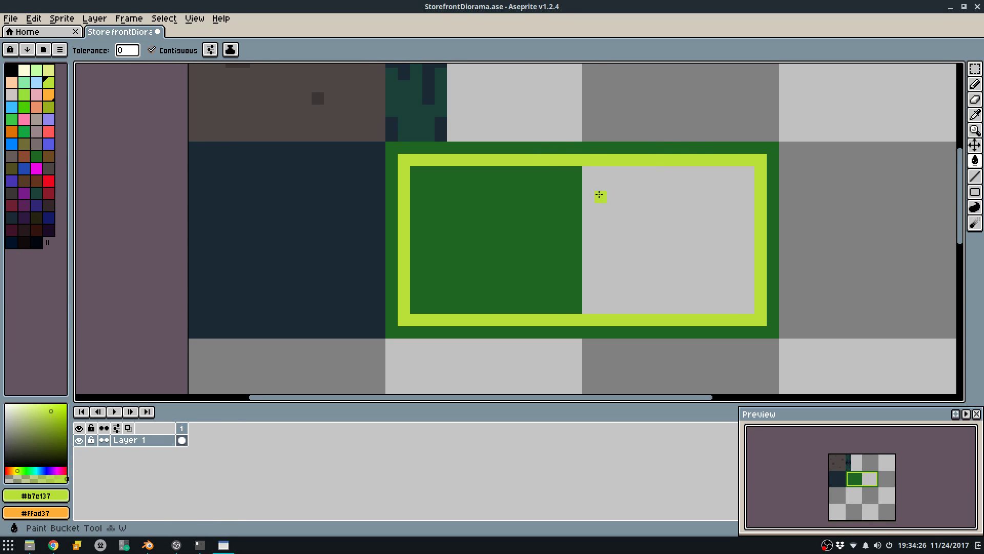
click(564, 188)
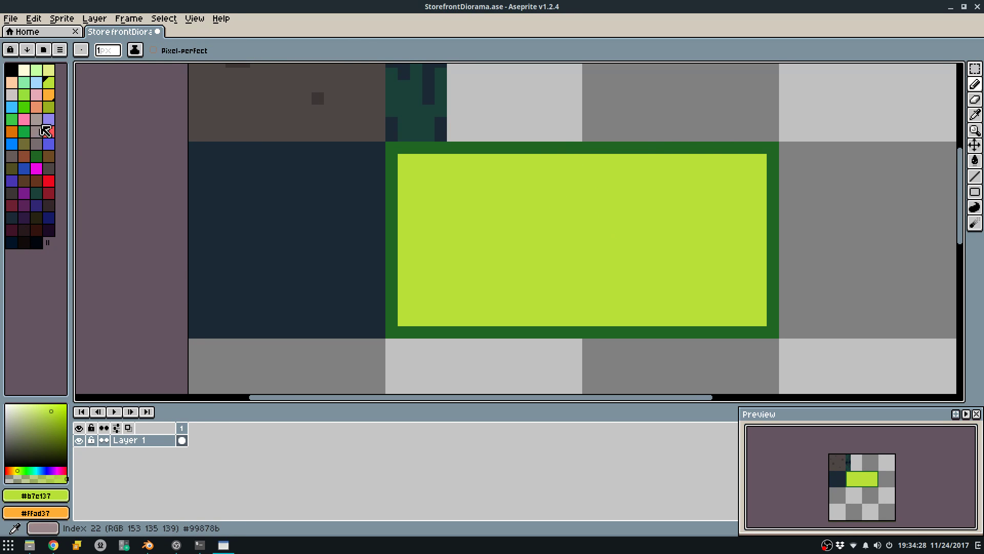
Draw an olive green line across the panel's middle and an olive shading band along its right edge.
click(50, 106)
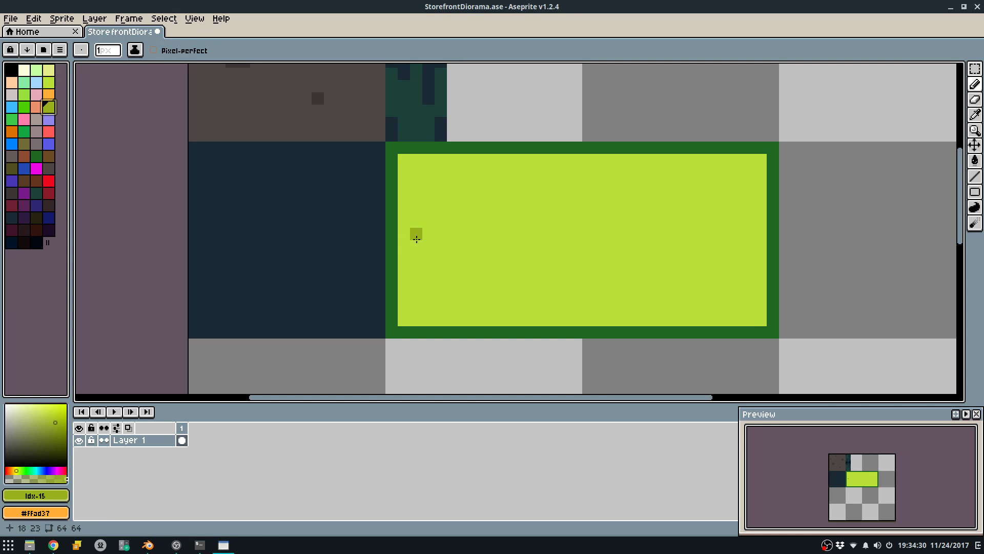
mouse_move(404, 233)
shift+mouse_down()
mouse_move(746, 229)
mouse_move(763, 174)
shift+mouse_up()
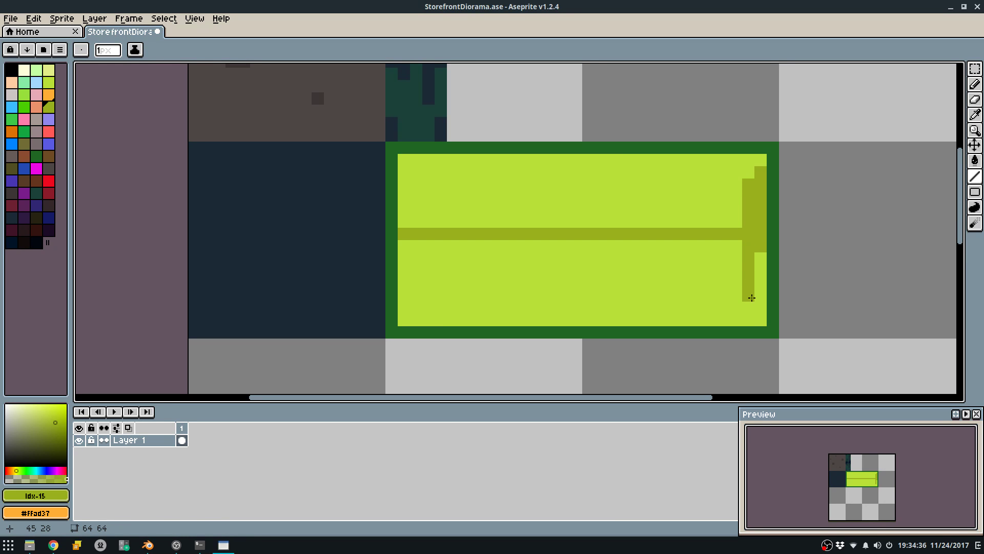
shift+drag(759, 320, 761, 256)
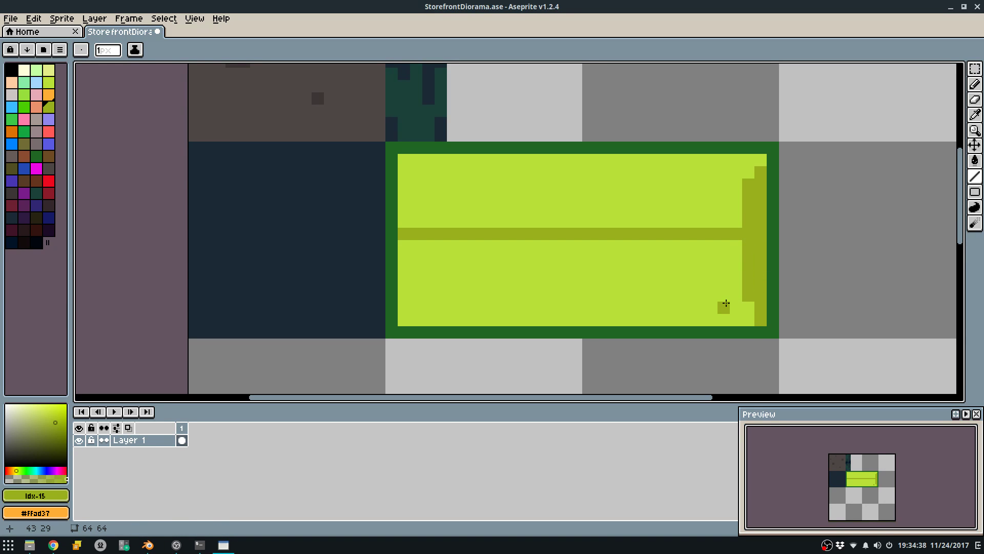
Leave lime diagonal pixels in the panel's lower right corner and shade its bottom edge with a two-pixel olive band.
click(749, 317)
alt+click(749, 306)
click(761, 319)
alt+click(739, 309)
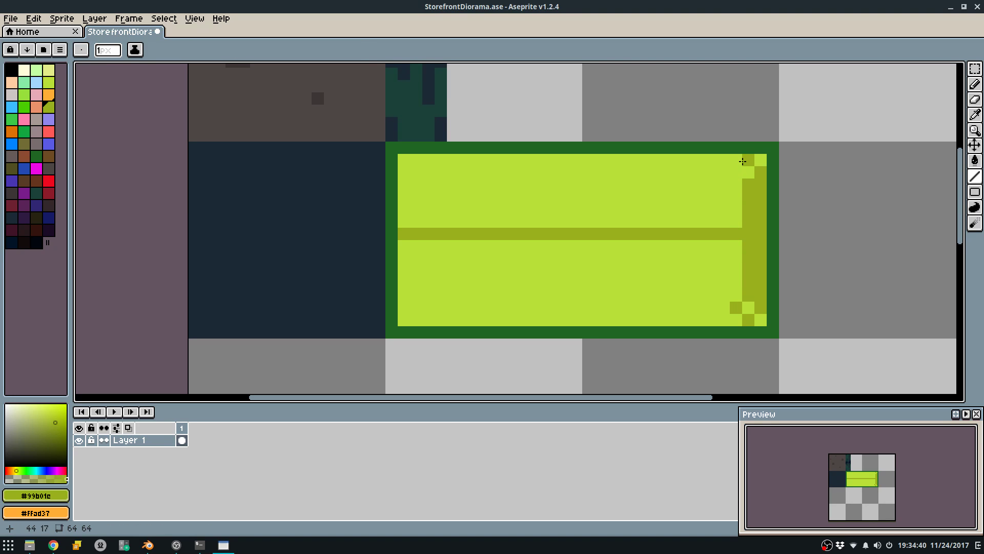
key(ctrl+z)
click(748, 171)
mouse_move(739, 308)
shift+mouse_down()
mouse_move(416, 309)
mouse_move(733, 317)
shift+mouse_up()
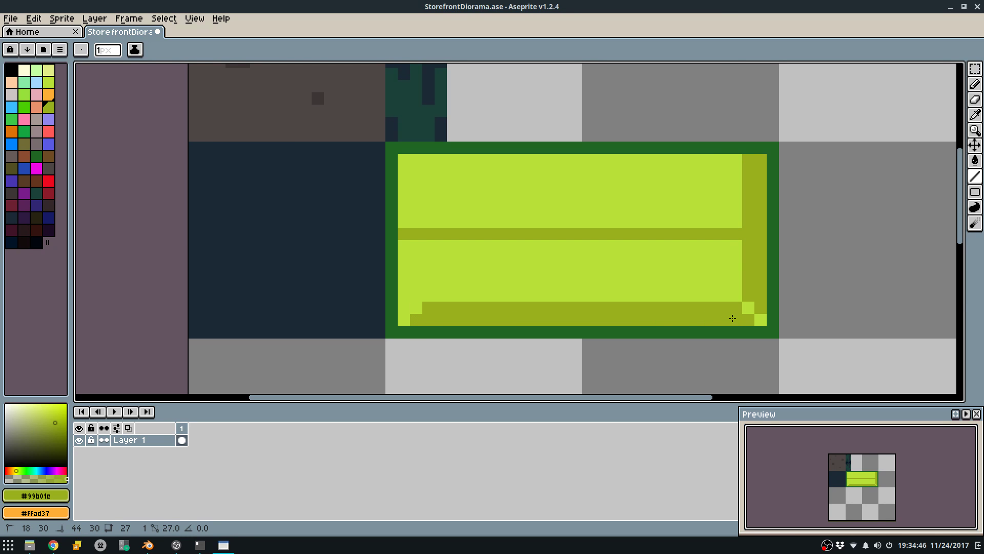
Shade the panel's left edge in olive to match the right one and thicken the middle band to two pixels.
shift+drag(404, 308, 404, 241)
mouse_move(417, 299)
mouse_down()
mouse_move(414, 171)
mouse_move(405, 222)
mouse_move(740, 246)
mouse_up()
click(414, 159)
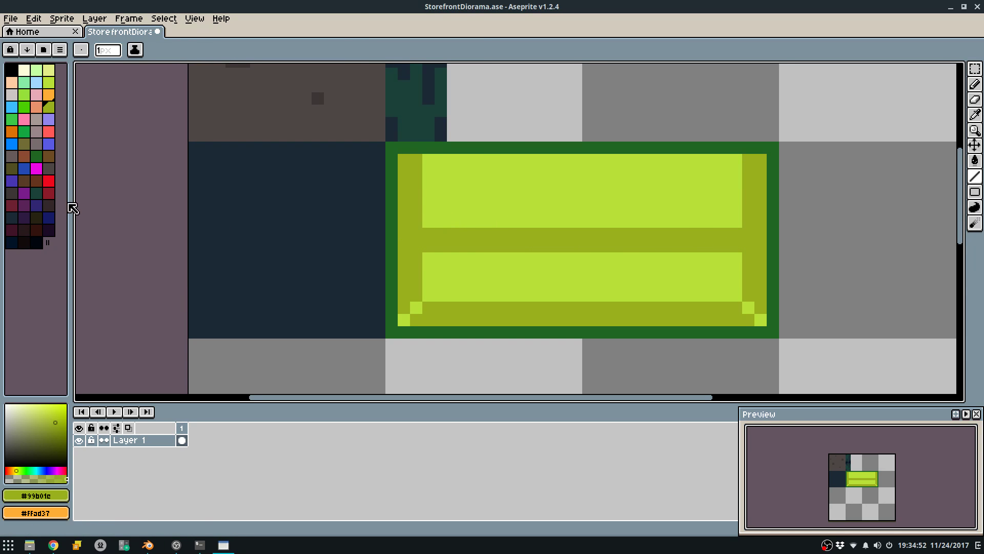
Try to add lime green pixels to the left part of the panel's bottom olive band.
click(49, 83)
mouse_move(445, 310)
mouse_down()
mouse_move(442, 321)
mouse_move(449, 310)
mouse_move(453, 317)
mouse_up()
key(ctrl+z)
key(q)
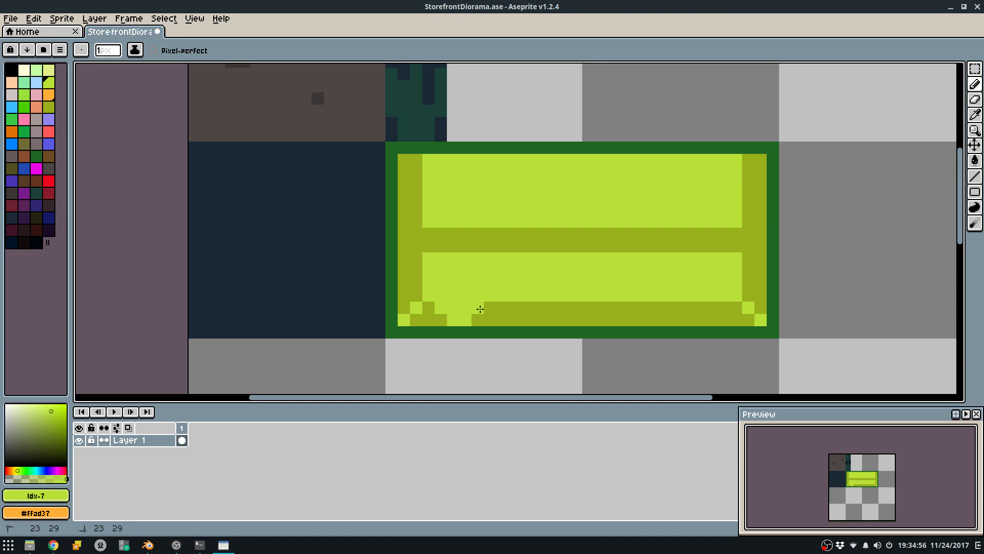
key(ctrl+z)
key(ctrl+z)
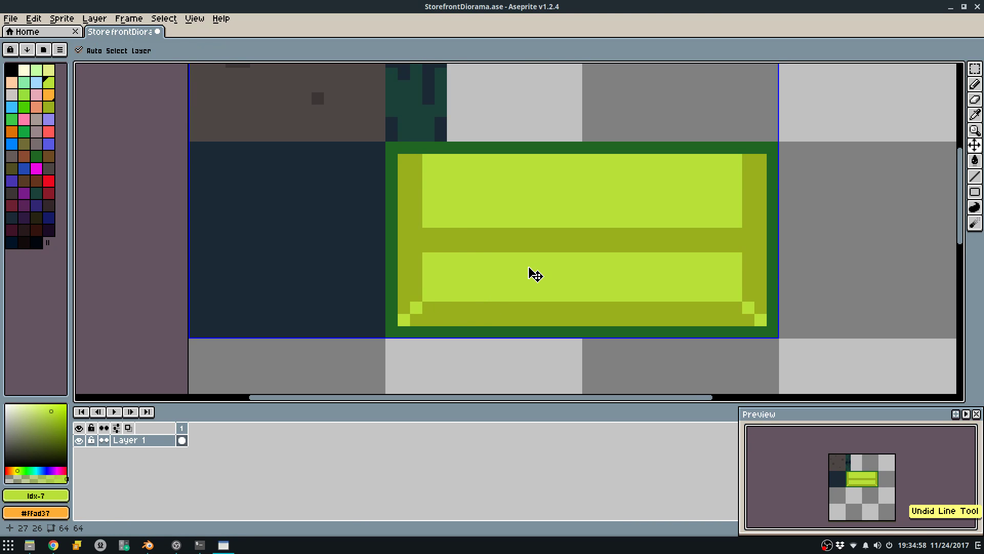
Save the sprite, export it over the StorefrontDiorama.png tileset and return to Blender.
key(ctrl+s)
scroll(543, 295, down, 3)
key(alt+Tab)
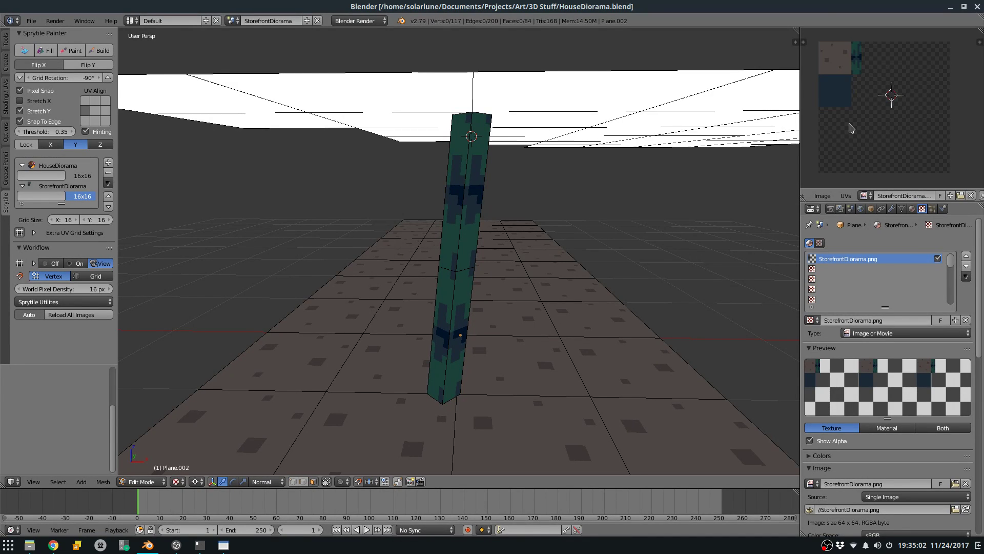
key(alt+Tab)
key(ctrl+e)
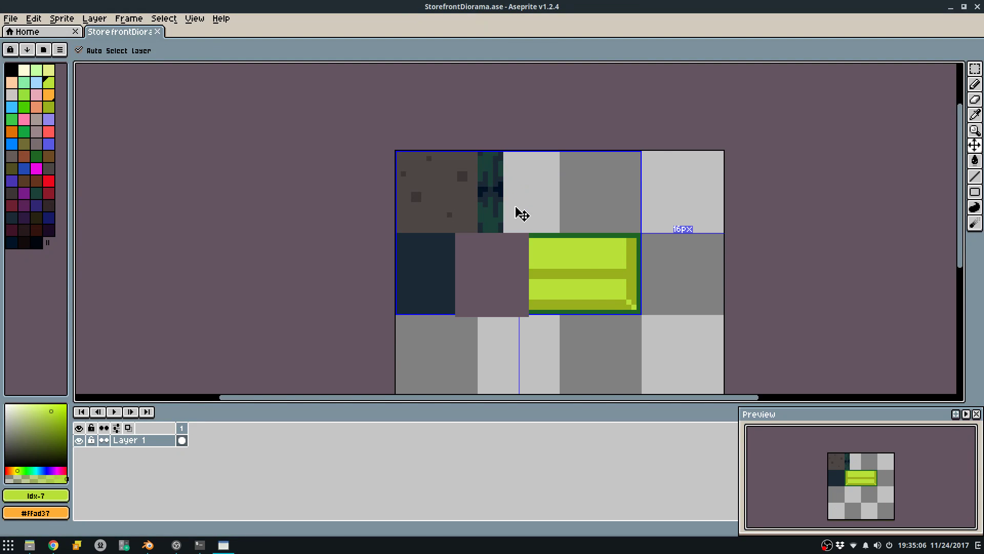
click(503, 345)
key(Return)
key(alt+Tab)
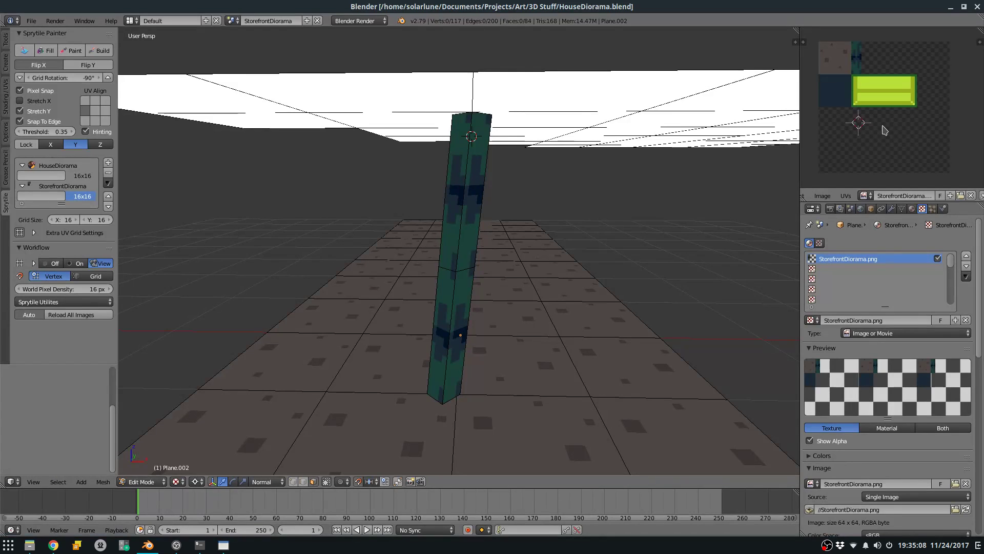
Activate the Sprytile Build tool and choose the two-tile lime green panel as the tile.
middle_drag(359, 246, 395, 245)
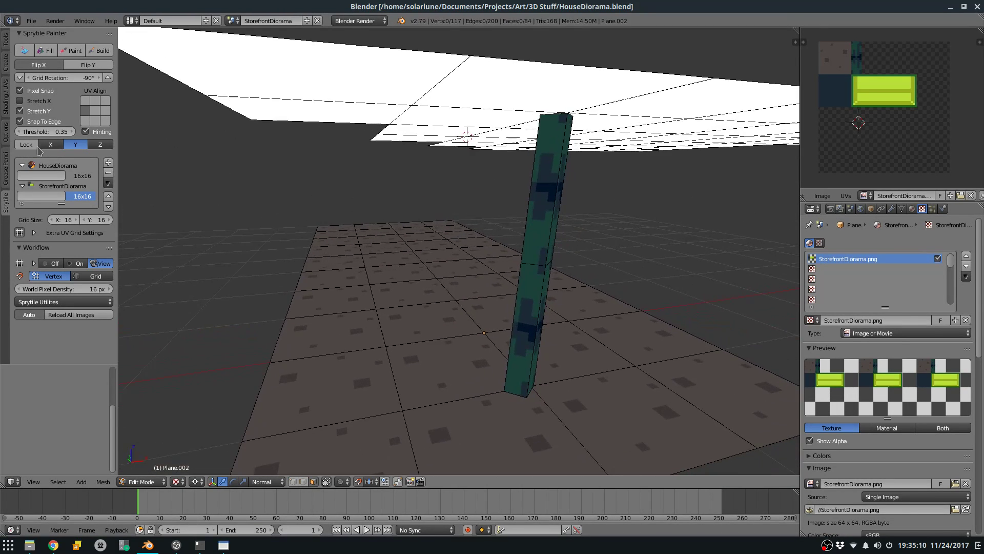
click(91, 50)
drag(708, 376, 734, 377)
middle_drag(414, 296, 528, 303)
key(s)
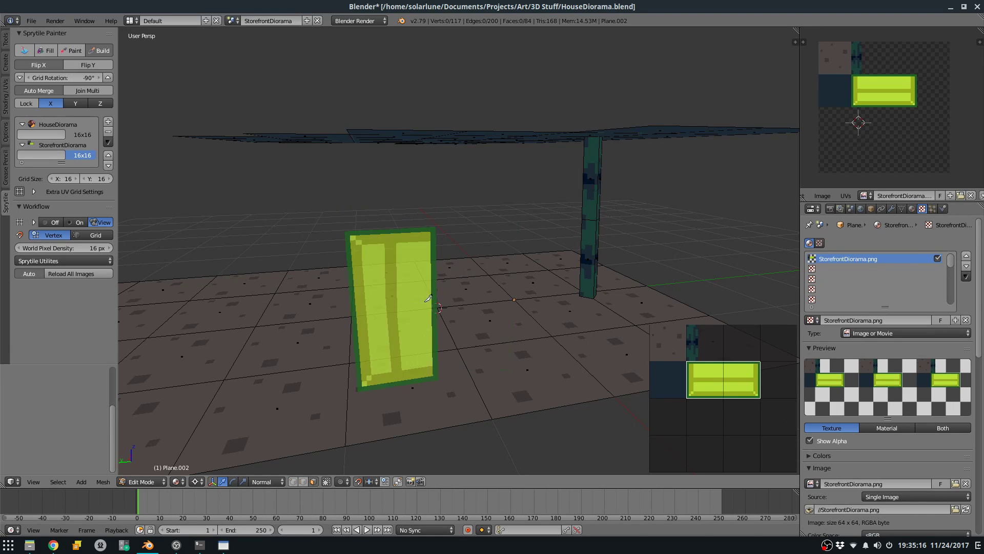
Rotate the tile grid to -180° and build the two-tile lime panel upright on the floor.
click(705, 379)
key(1)
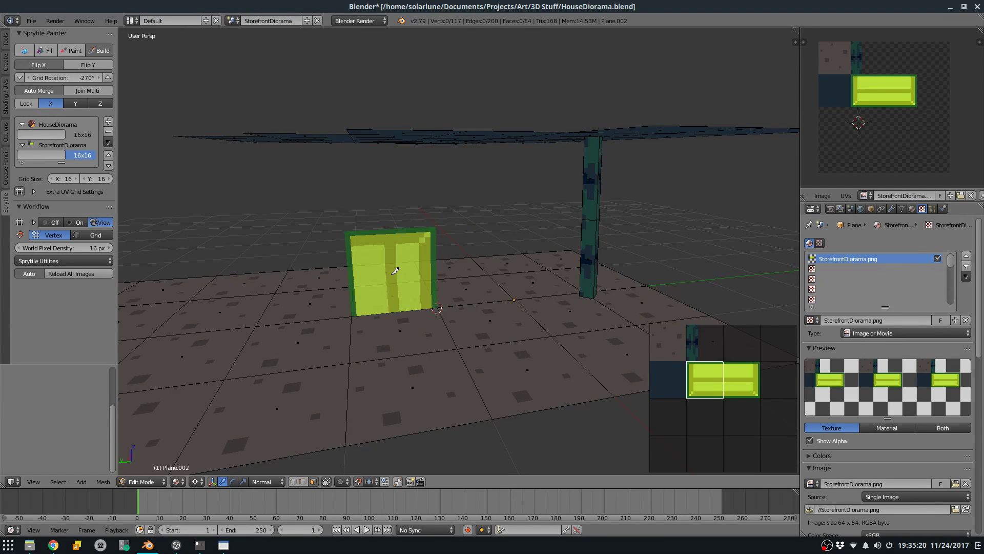
click(741, 384)
drag(689, 382, 724, 392)
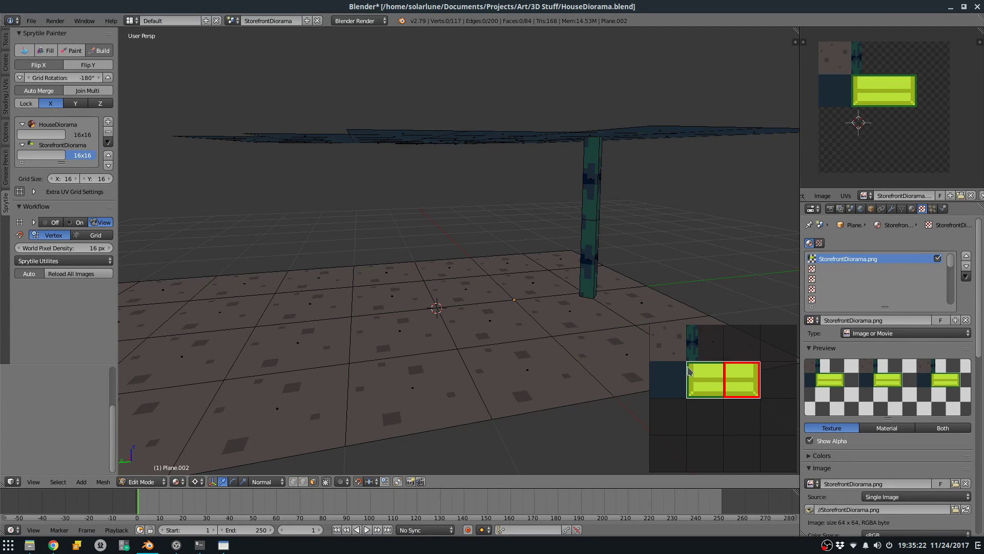
click(451, 259)
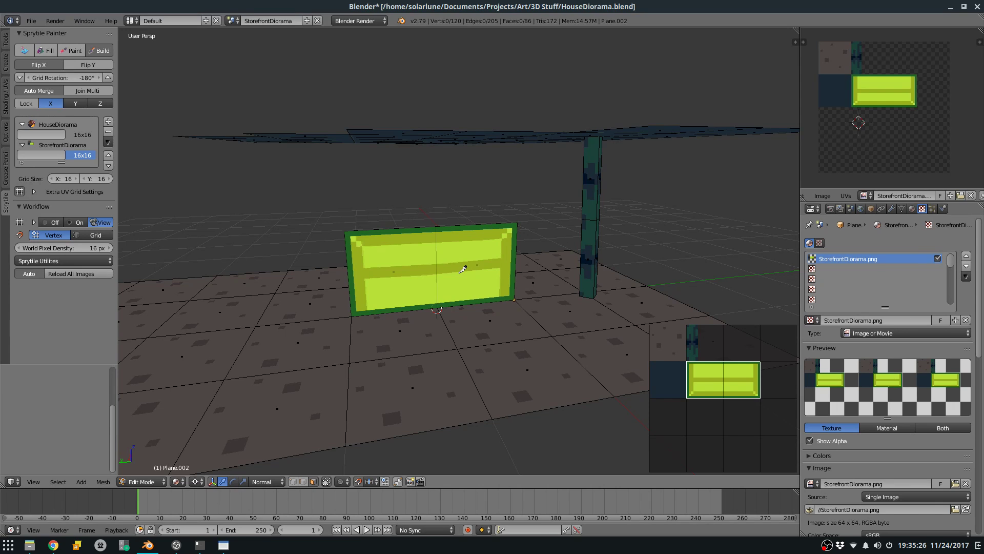
Rotate the tile grid to 0° and build a second lime panel section in line with the first.
key(1)
key(1)
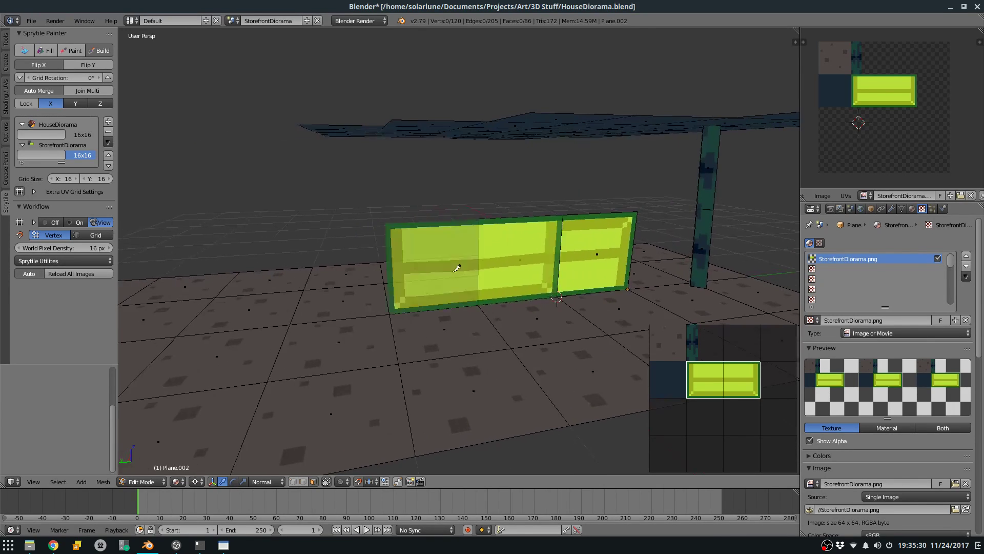
drag(305, 279, 305, 279)
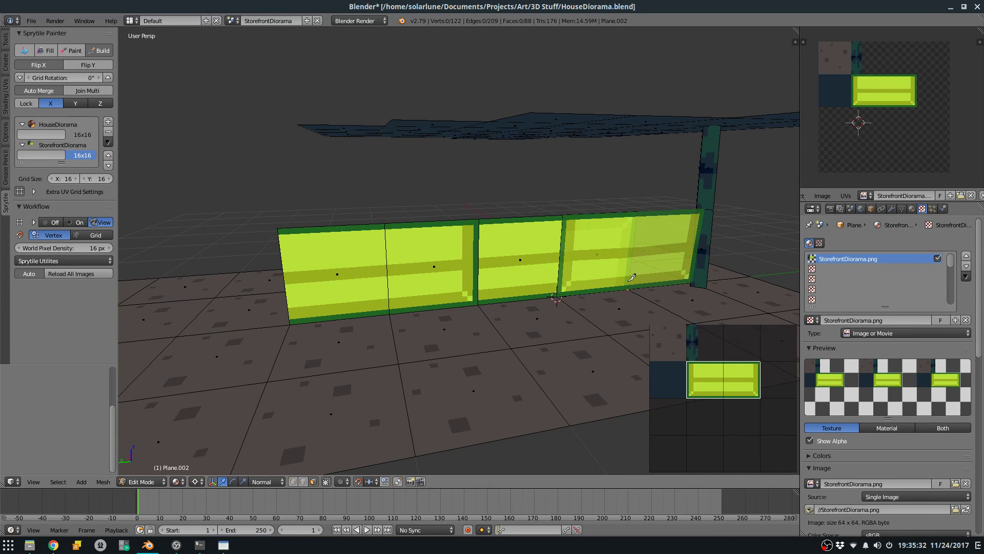
middle_drag(549, 269, 545, 276)
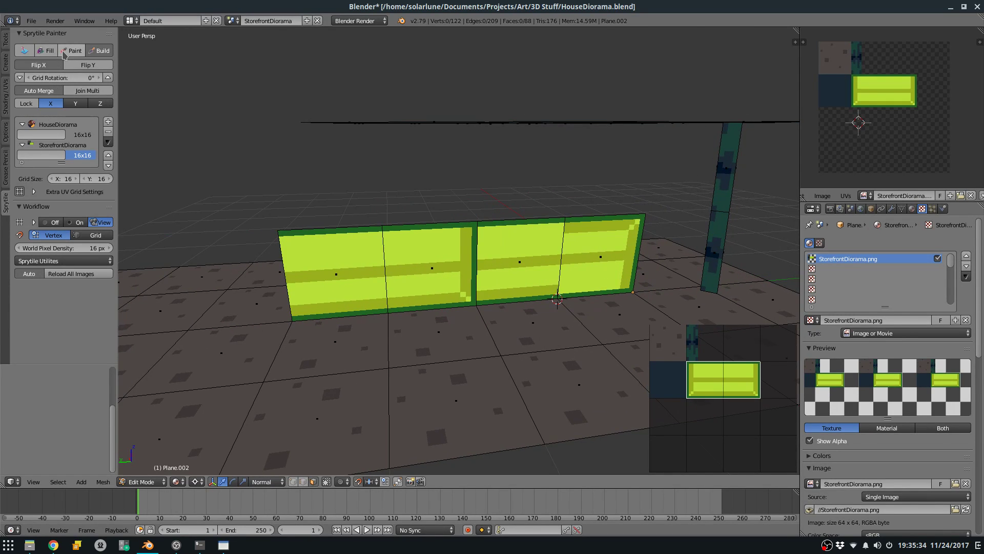
Retile the panel nearest the post with the left half tile on one face and the right half tile on the other.
right_click(545, 258)
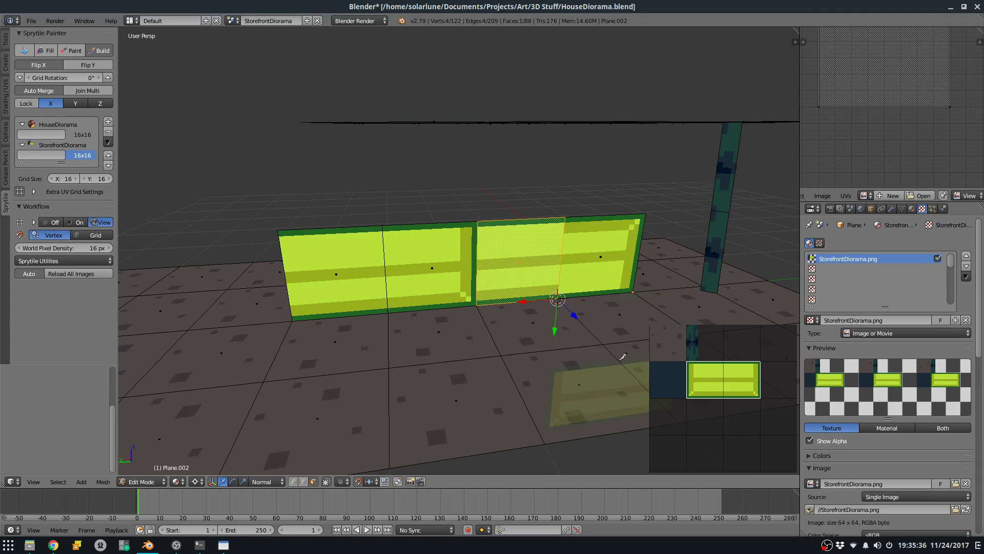
click(713, 387)
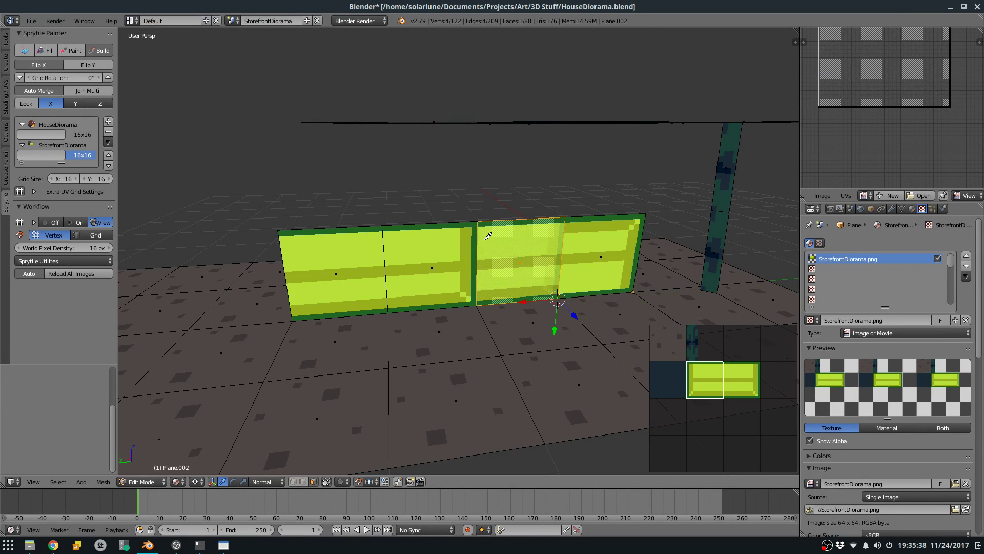
click(486, 237)
click(736, 395)
click(575, 240)
Retile the panel farther from the post with the matching left and right half tiles of the lime panel.
click(707, 388)
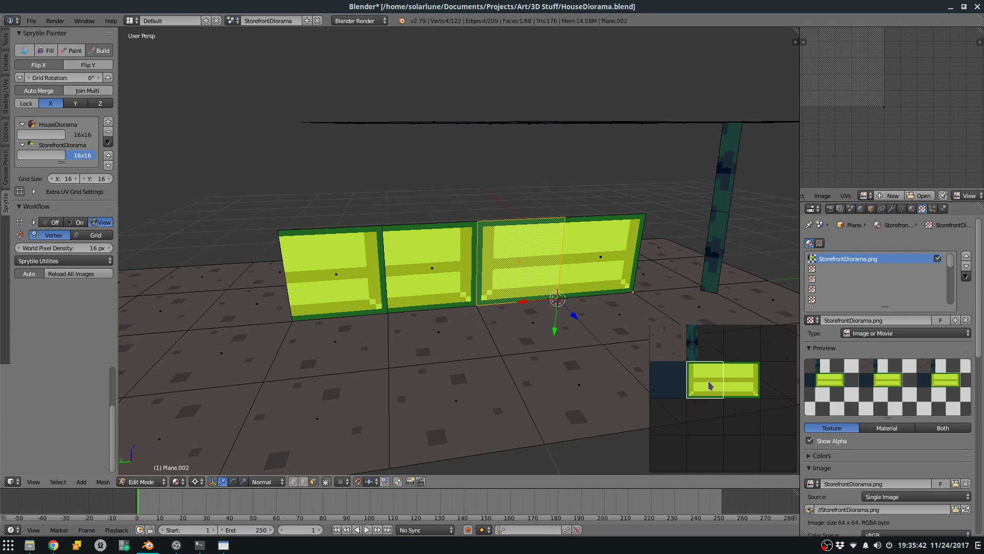
key(2)
key(1)
click(344, 270)
key(3)
click(346, 270)
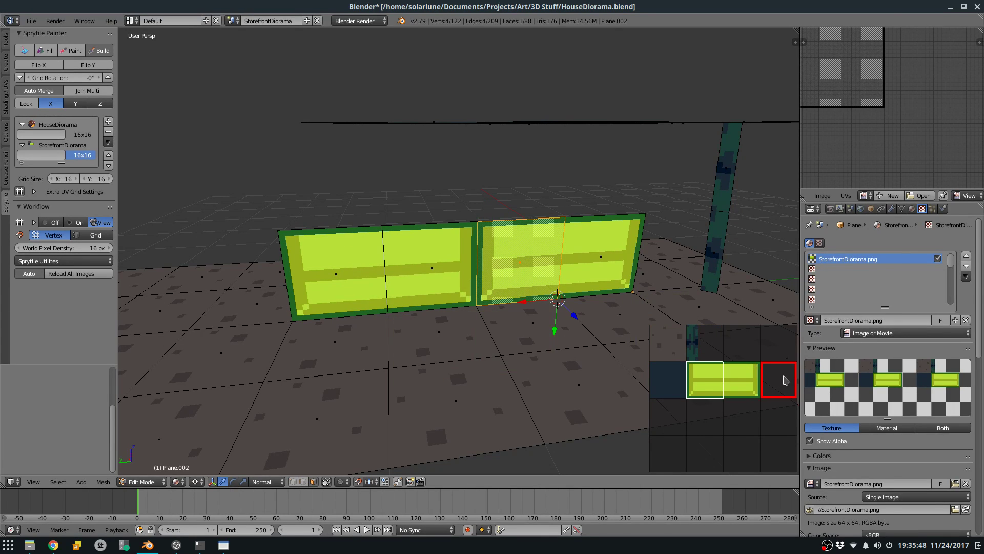
click(476, 286)
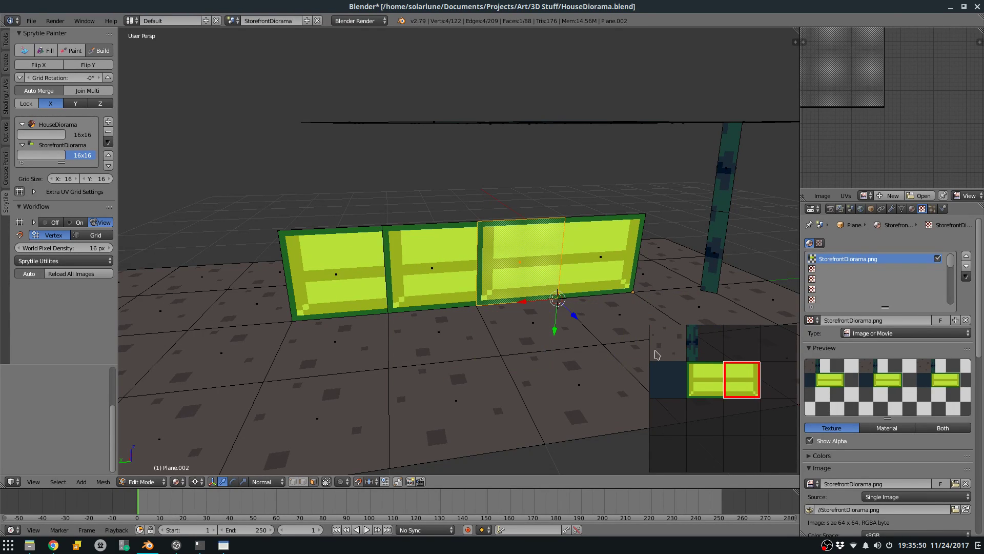
click(434, 274)
Check the lime panels in Object Mode, save the Blender file and return to Edit Mode.
scroll(476, 342, down, 4)
key(Tab)
middle_drag(503, 336, 456, 360)
key(ctrl+s)
scroll(456, 354, up, 3)
key(Tab)
middle_drag(584, 264, 540, 275)
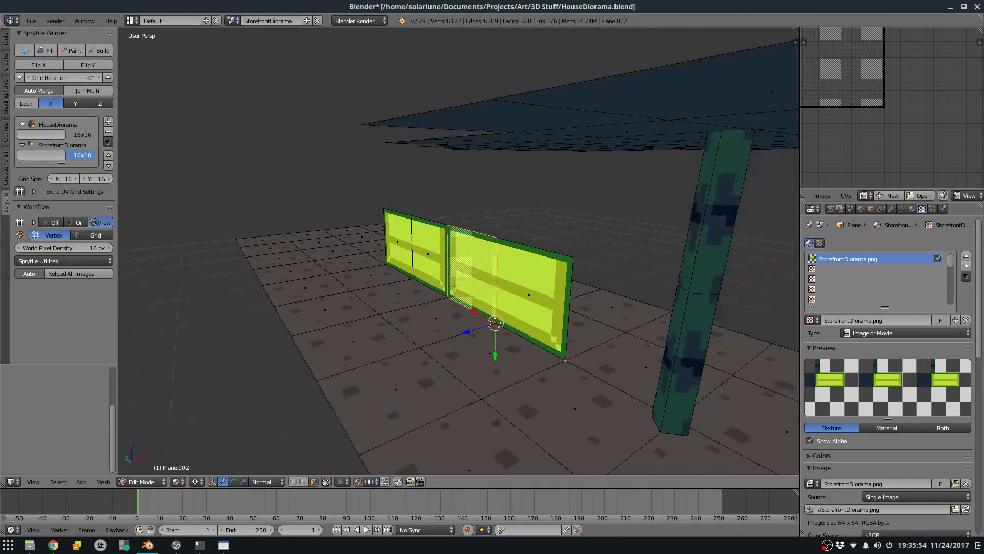
Switch to Aseprite and select the two-tile lime panel with grid snapping.
key(alt+Tab)
key(m)
key(shift+s)
drag(483, 237, 655, 328)
Try to duplicate the selected lime panel one tile to the right.
ctrl+drag(548, 287, 624, 291)
key(ctrl+d)
key(b)
key(ctrl+z)
key(ctrl+z)
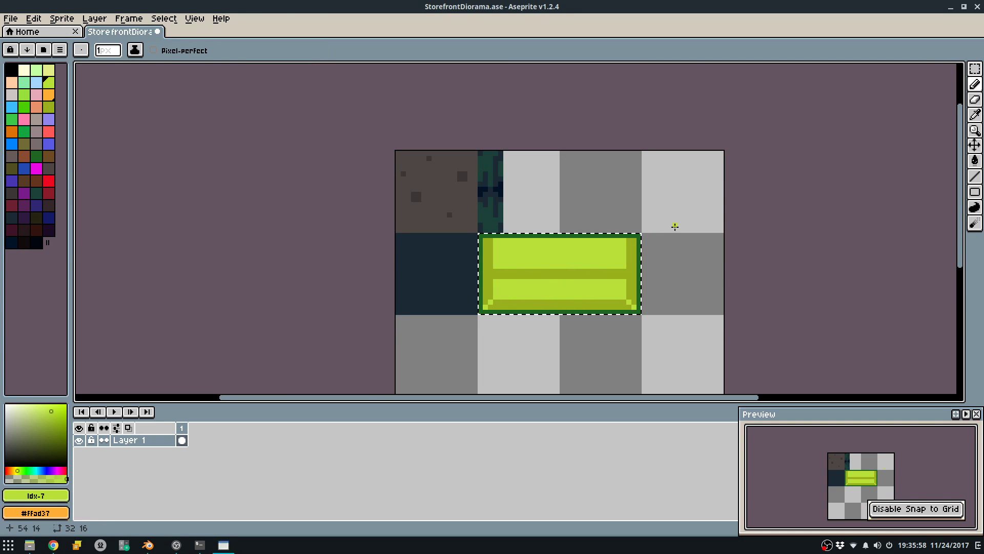
Clear the selection and fill the empty tile next to the lime panel with solid dark green #206623.
key(ctrl+d)
scroll(701, 260, up, 1)
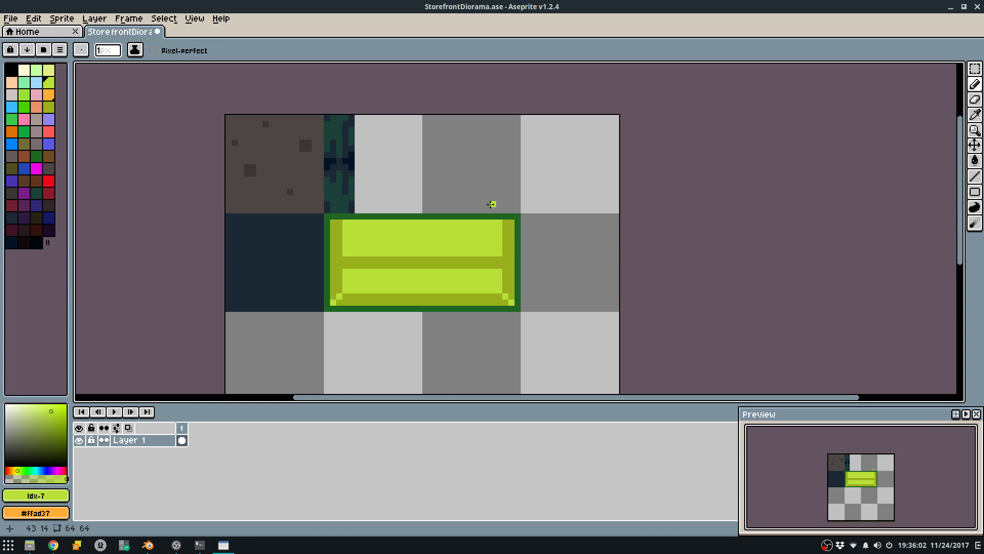
key(b)
alt+click(518, 216)
scroll(524, 213, up, 1)
key(z)
drag(523, 217, 661, 215)
drag(522, 341, 654, 339)
key(w)
click(613, 307)
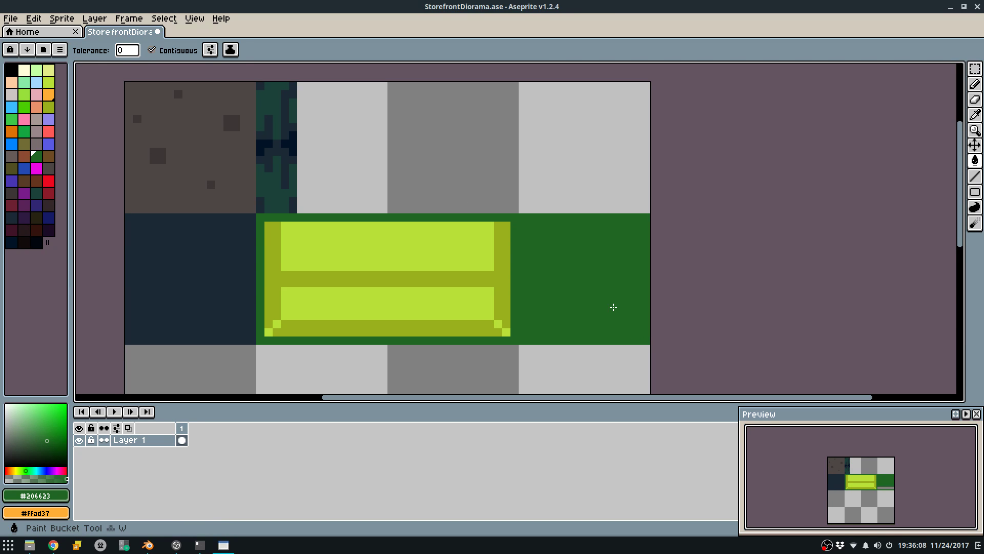
Save the sprite and export it as a horizontal strip sprite sheet, overwriting StorefrontDiorama.png.
key(ctrl+s)
key(ctrl+e)
click(510, 346)
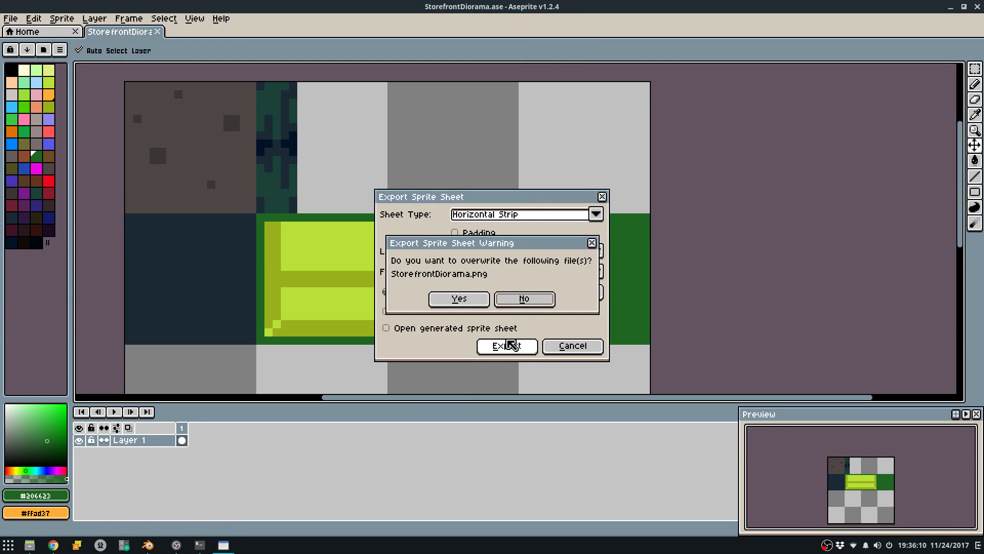
click(459, 299)
Paint the lime panel's dark green upper border row with the panel's olive shade, leaving the outermost pixels green.
scroll(514, 244, up, 2)
key(b)
alt+click(521, 214)
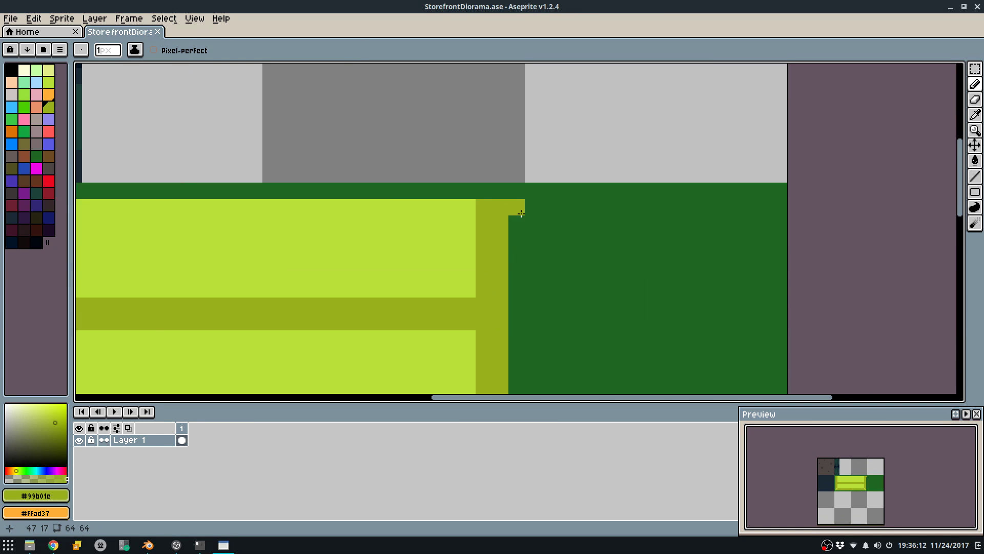
scroll(521, 214, down, 1)
click(514, 222)
key(ctrl+z)
click(501, 199)
drag(491, 195, 187, 200)
Try to draw an olive line along the lime panel's lower border with the Line tool.
middle_drag(234, 343, 226, 299)
key(l)
drag(156, 337, 485, 336)
key(ctrl+z)
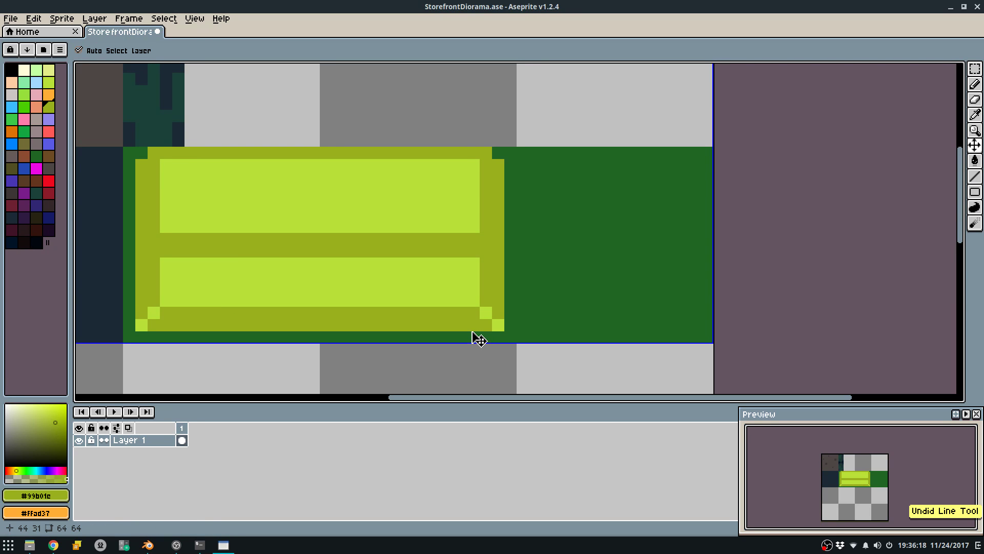
Save the sprite and repaint the ends of the panel's olive upper border row in dark green #206623.
key(ctrl+s)
alt+click(135, 154)
drag(153, 154, 168, 157)
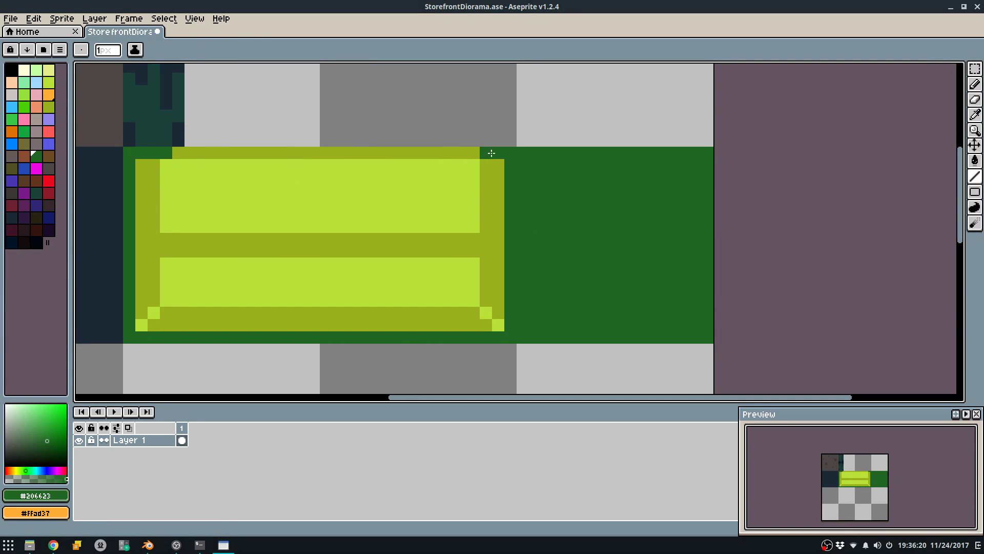
Draw an olive outline with cut corners just inside the dark green tile, reaching its upper edge.
alt+click(414, 154)
click(547, 153)
click(523, 165)
key(ctrl+z)
mouse_move(539, 164)
mouse_down()
mouse_move(523, 181)
mouse_move(527, 315)
mouse_up()
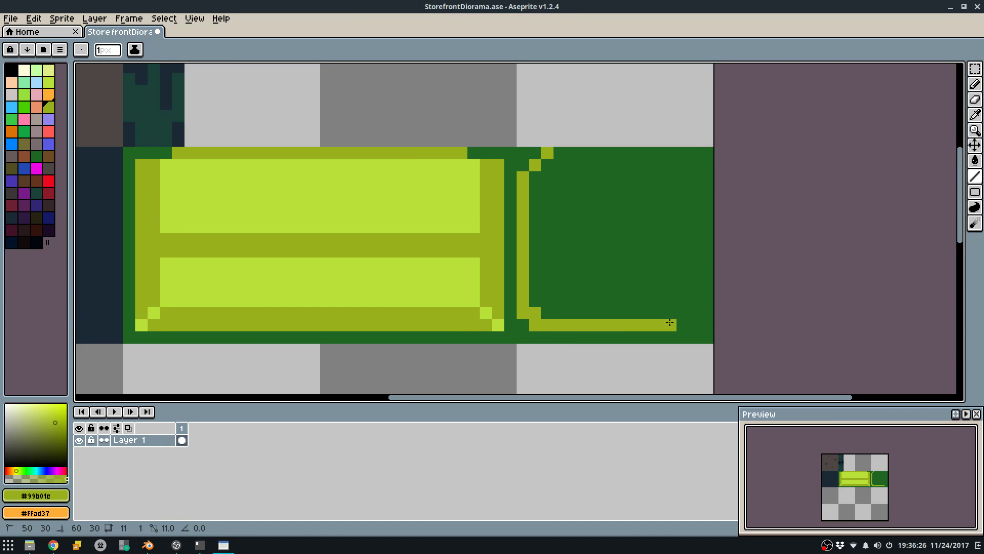
drag(690, 197, 688, 180)
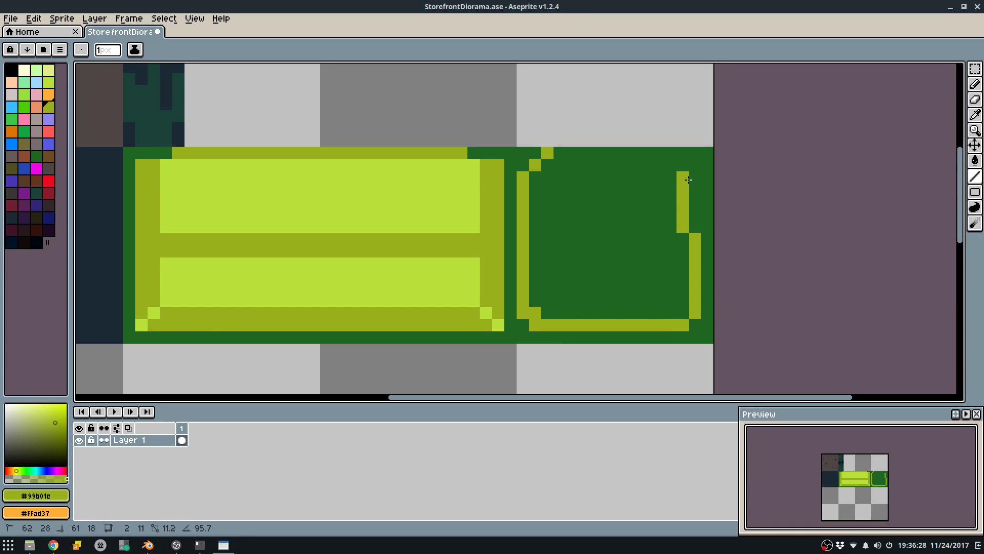
drag(572, 154, 559, 154)
Shorten the outline's upper edge at both ends with dark green #206623, close the gaps and fill the tile's interior with olive.
alt+click(536, 148)
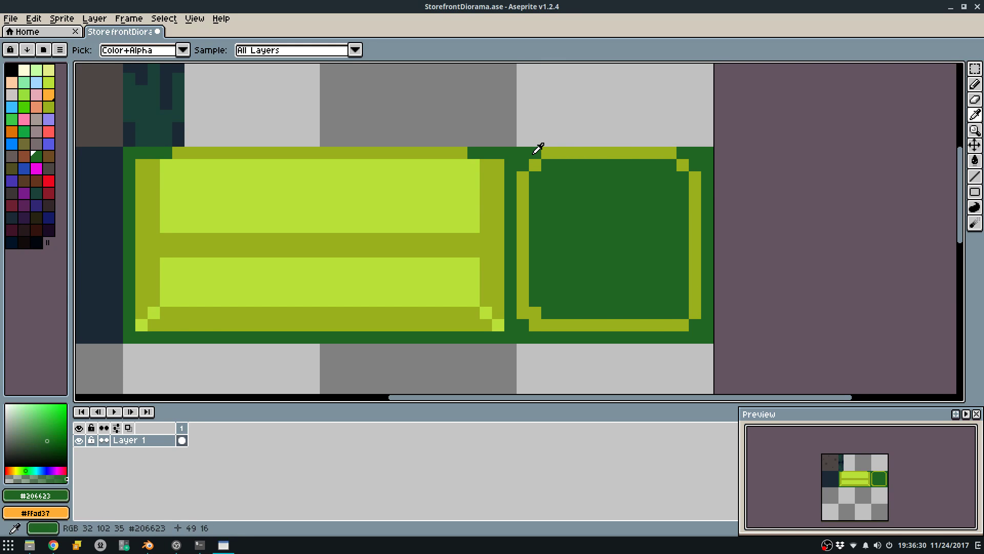
alt+click(634, 153)
click(650, 154)
click(550, 168)
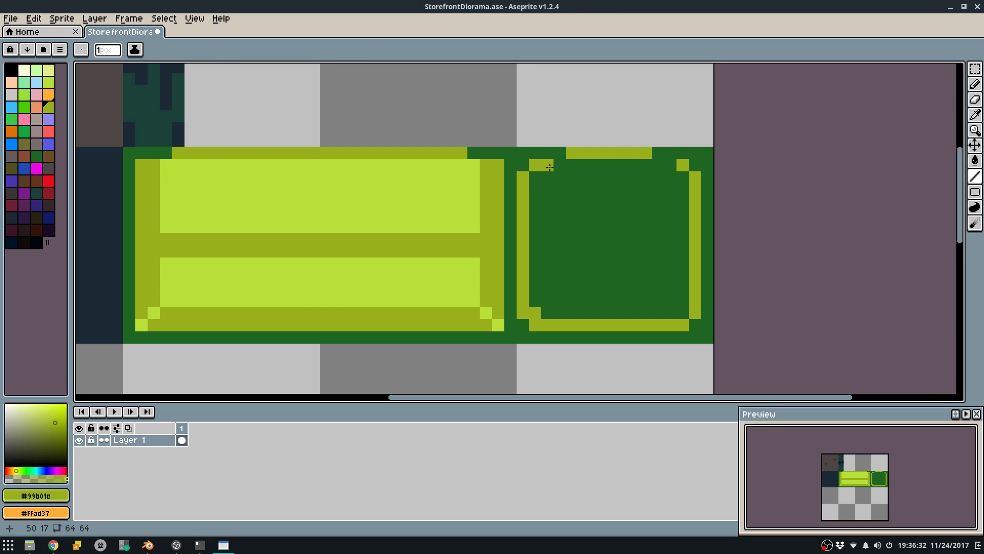
key(g)
click(622, 222)
Save the sprite, export the sprite sheet over StorefrontDiorama.png and switch to Blender.
key(ctrl+s)
key(ctrl+e)
click(508, 347)
click(465, 301)
key(alt+Tab)
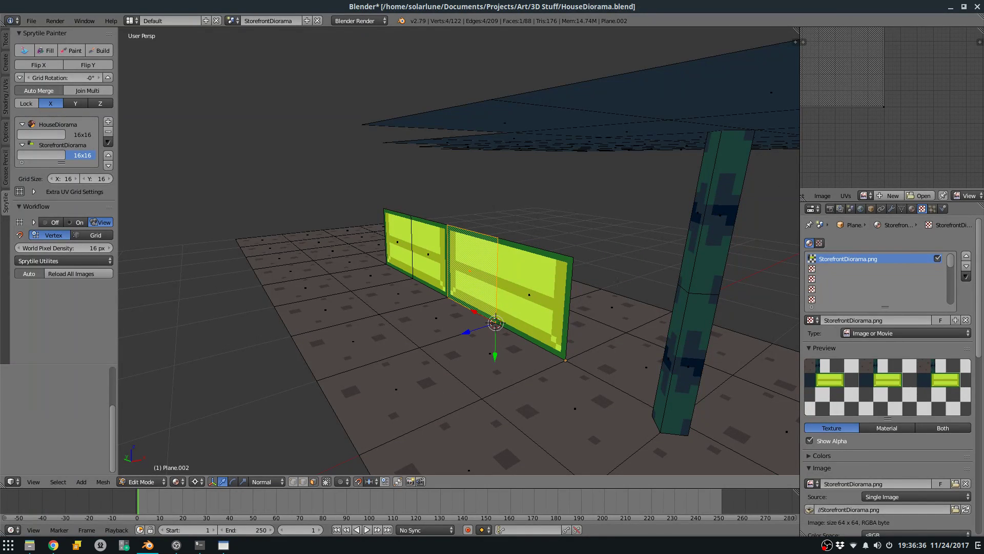
Show StorefrontDiorama.png in the image editor, save the Blender file and return to Edit Mode.
key(Tab)
click(865, 196)
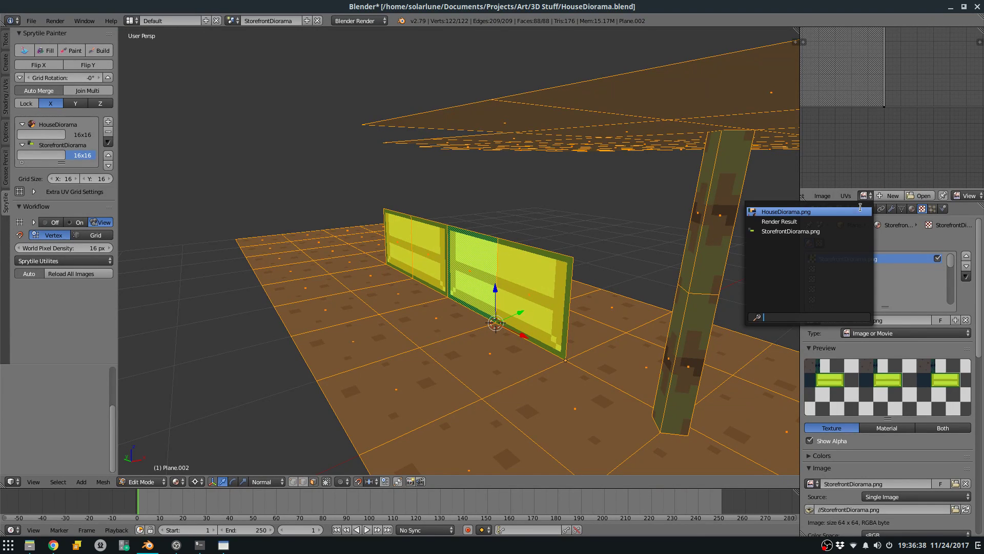
click(841, 232)
key(Tab)
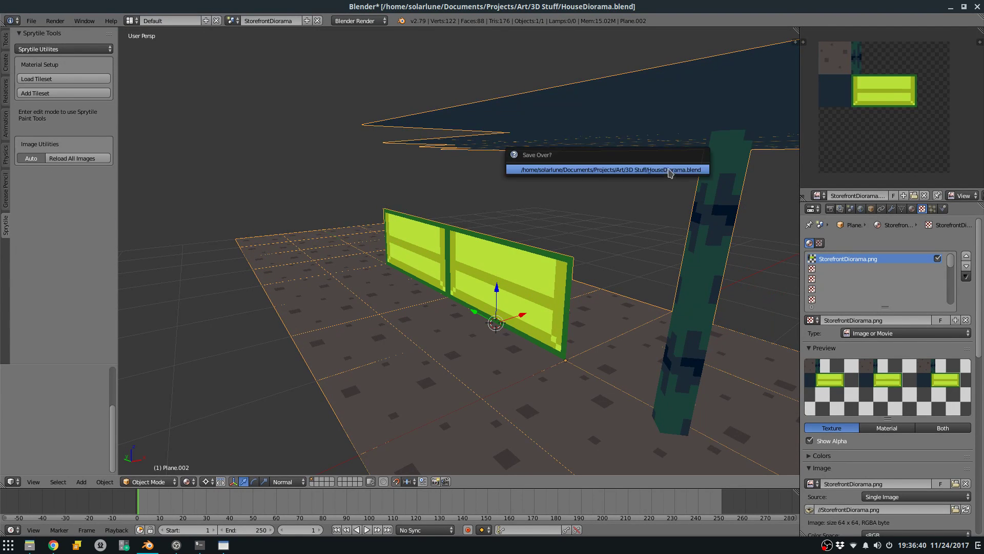
key(Tab)
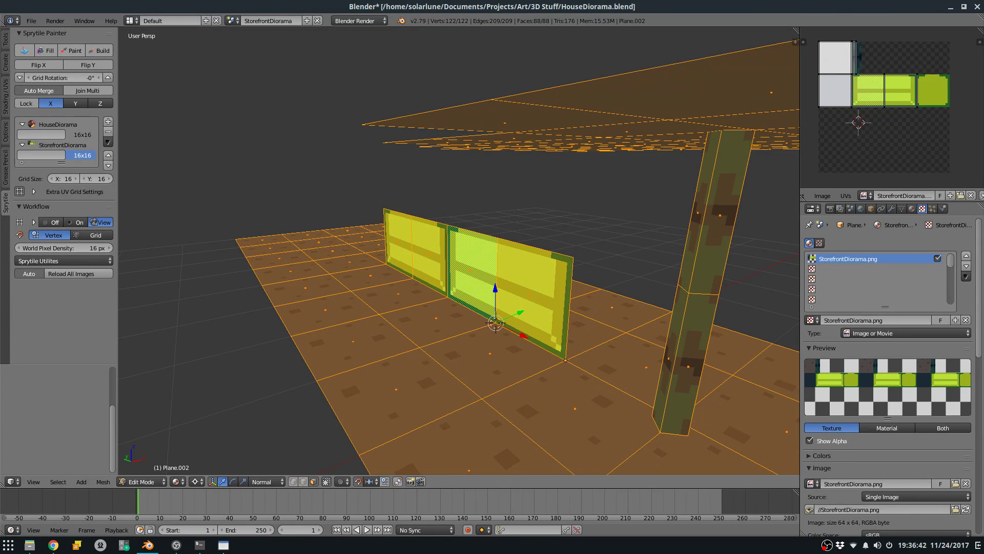
Deselect everything and build a plain olive side tile at each end of the counter with Sprytile's Build tool.
key(a)
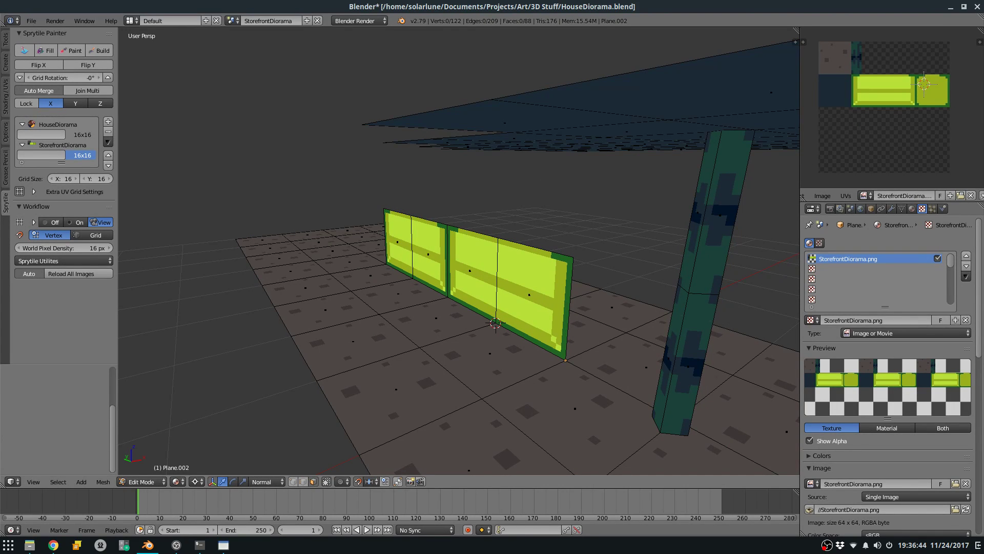
click(101, 50)
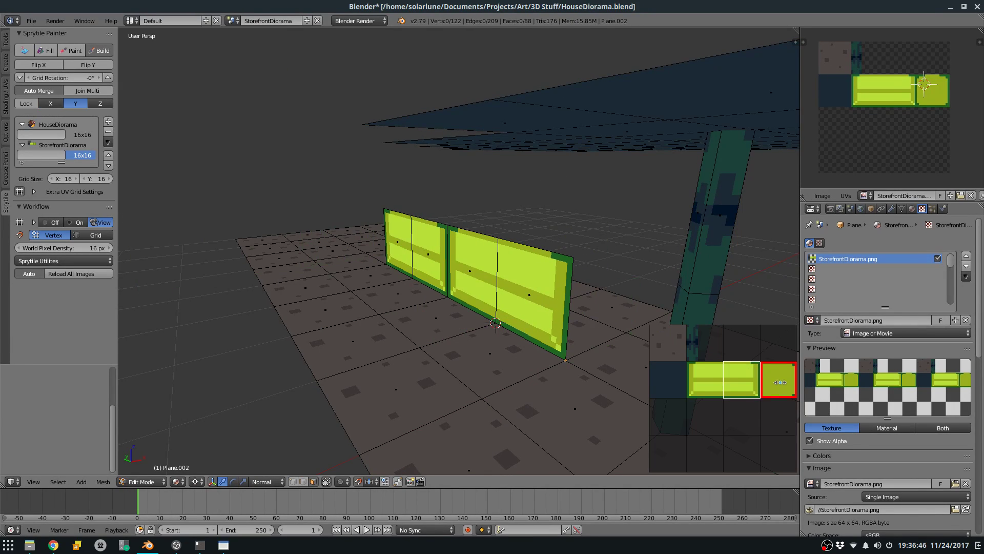
middle_drag(569, 328, 561, 299)
click(512, 328)
middle_drag(513, 328, 518, 286)
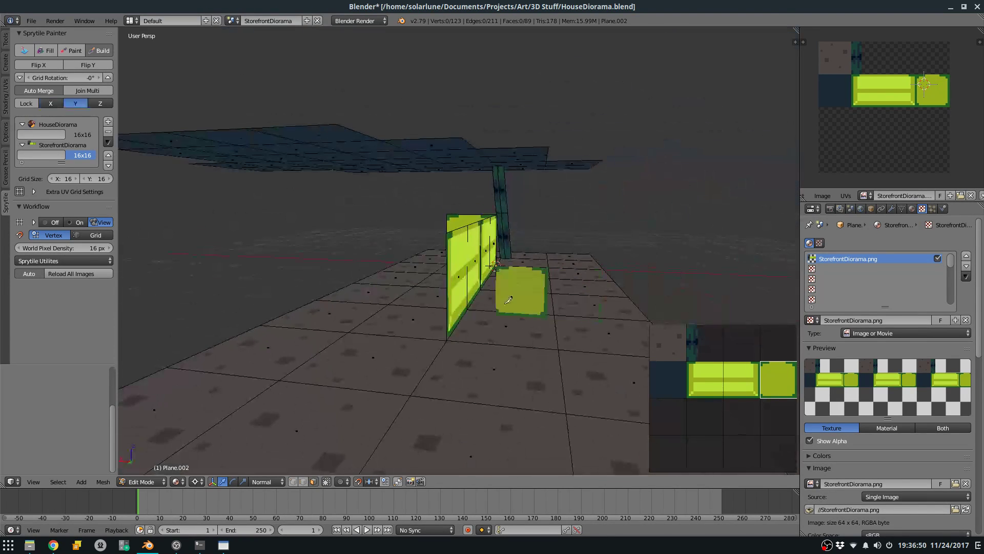
click(405, 310)
click(412, 300)
Build a row of four olive tiles along the counter's back, return to Object Mode and save the Blender file.
middle_drag(412, 300, 608, 306)
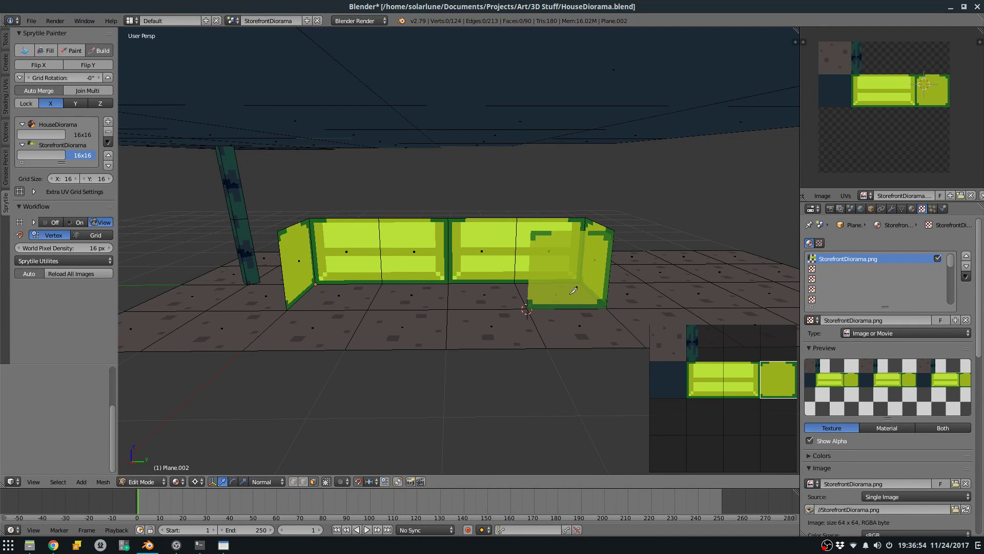
drag(574, 288, 329, 282)
mouse_move(450, 306)
middle_down()
mouse_move(590, 308)
mouse_move(618, 289)
mouse_move(567, 314)
mouse_move(553, 300)
middle_up()
key(Tab)
key(ctrl+s)
click(618, 286)
Examine the counter, post and roof from several angles and distances.
scroll(593, 307, down, 3)
scroll(566, 313, up, 6)
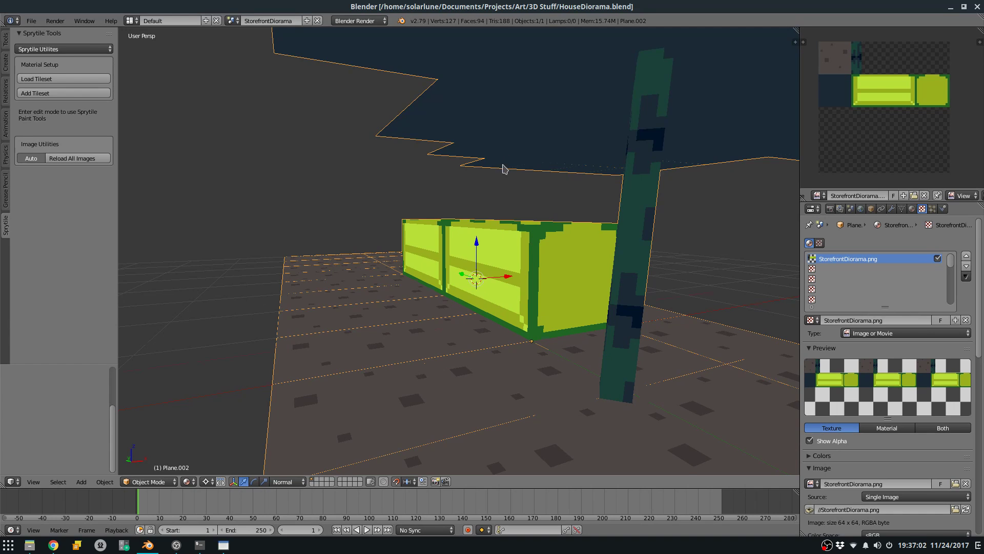
scroll(505, 169, down, 3)
middle_drag(505, 169, 523, 207)
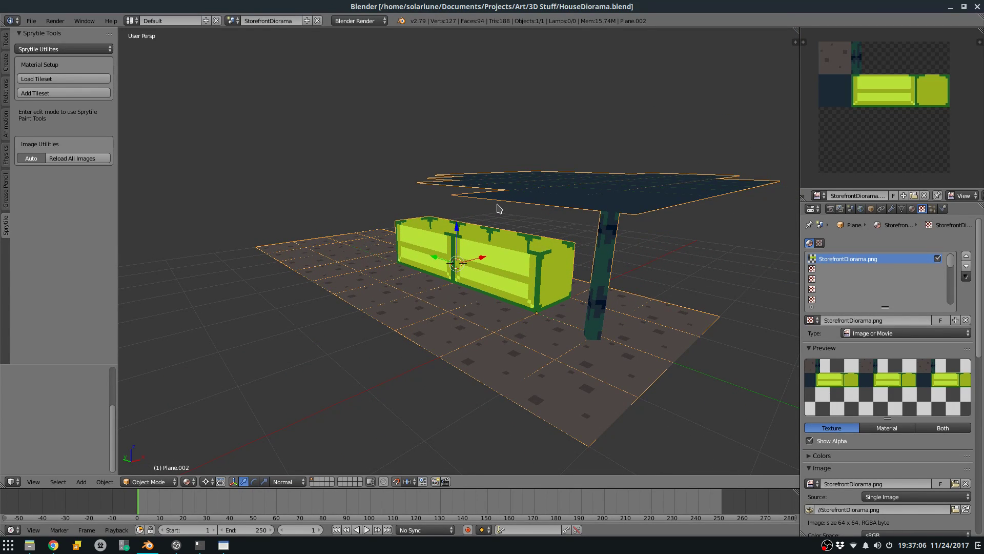
middle_drag(553, 197, 483, 251)
scroll(509, 253, down, 3)
middle_drag(496, 215, 487, 220)
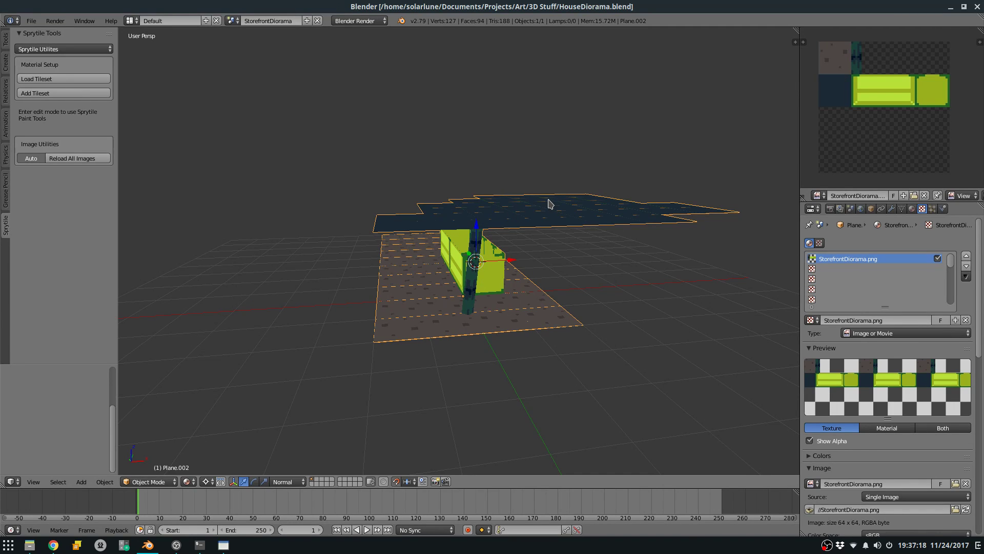
scroll(549, 203, down, 1)
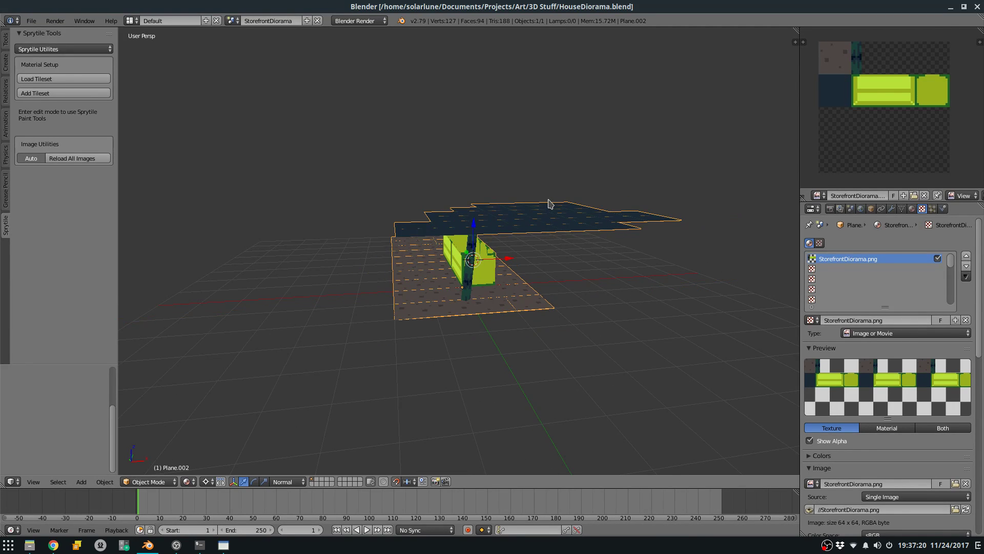
scroll(548, 204, up, 1)
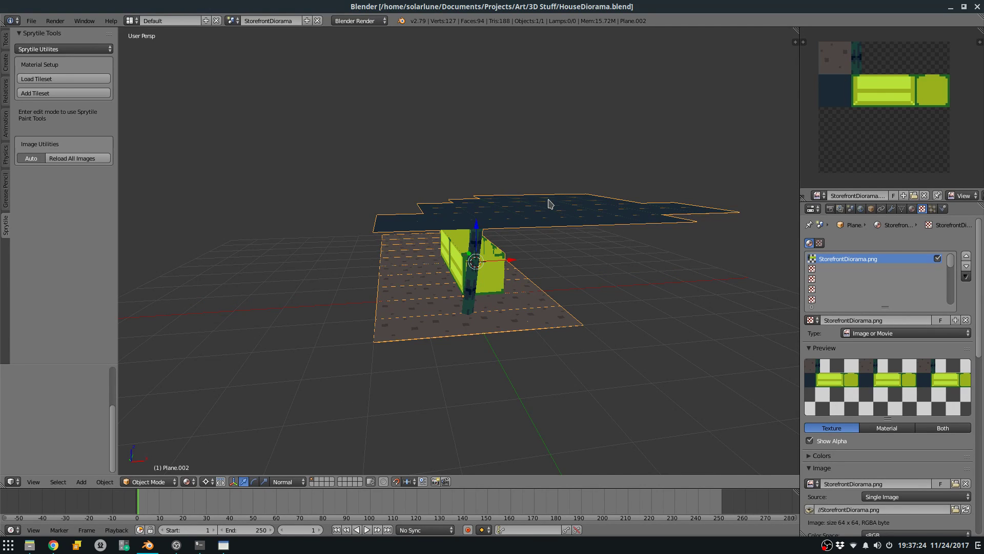
scroll(544, 209, up, 5)
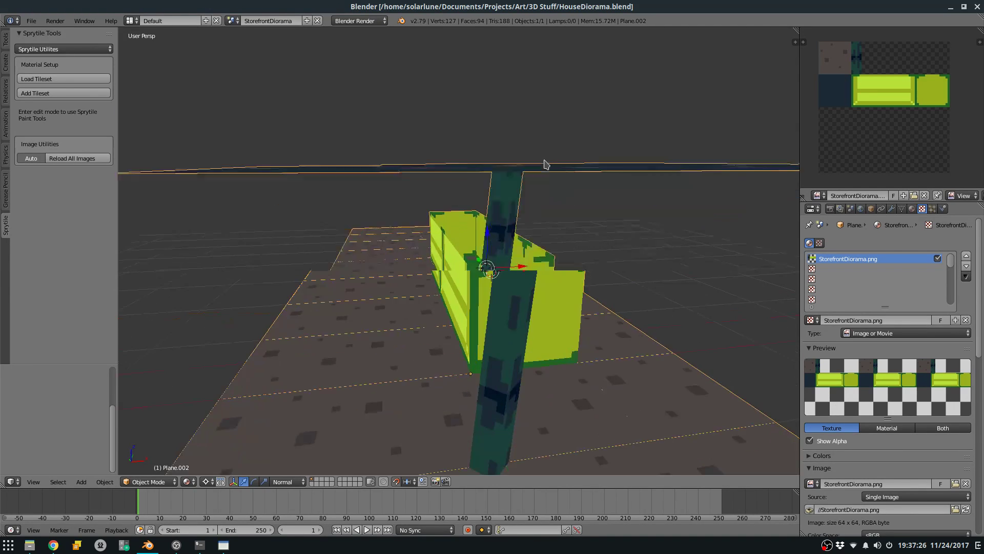
scroll(565, 172, down, 7)
scroll(566, 180, up, 10)
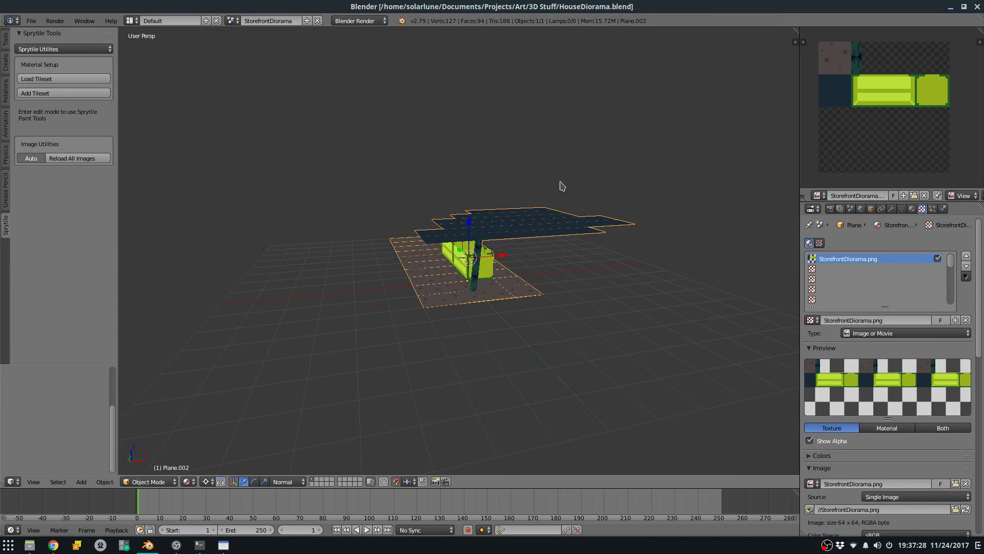
middle_drag(481, 239, 452, 193)
Save the Blender file over HouseDiorama.blend.
key(ctrl+s)
click(511, 239)
scroll(506, 215, down, 3)
scroll(494, 202, up, 3)
Switch to Aseprite, refill the roof tile with the post's darkest navy #001226 and save the sprite.
key(alt+Tab)
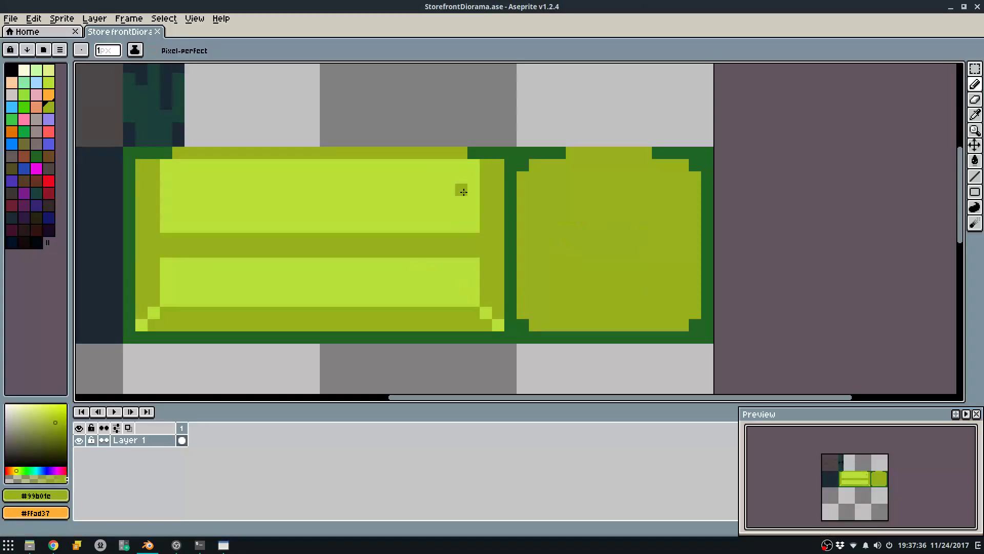
scroll(332, 198, down, 3)
scroll(337, 191, up, 2)
alt+click(336, 125)
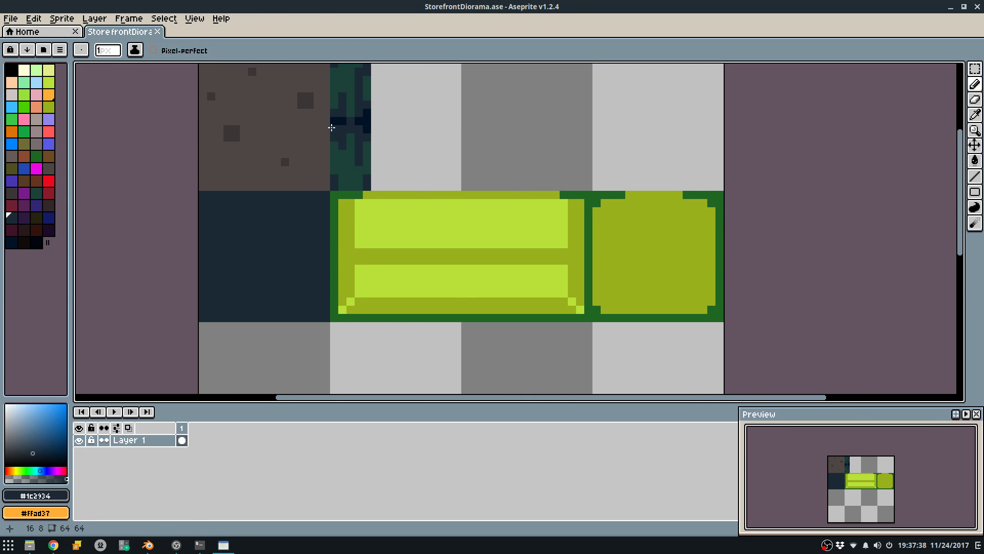
alt+click(344, 119)
click(288, 238)
key(ctrl+s)
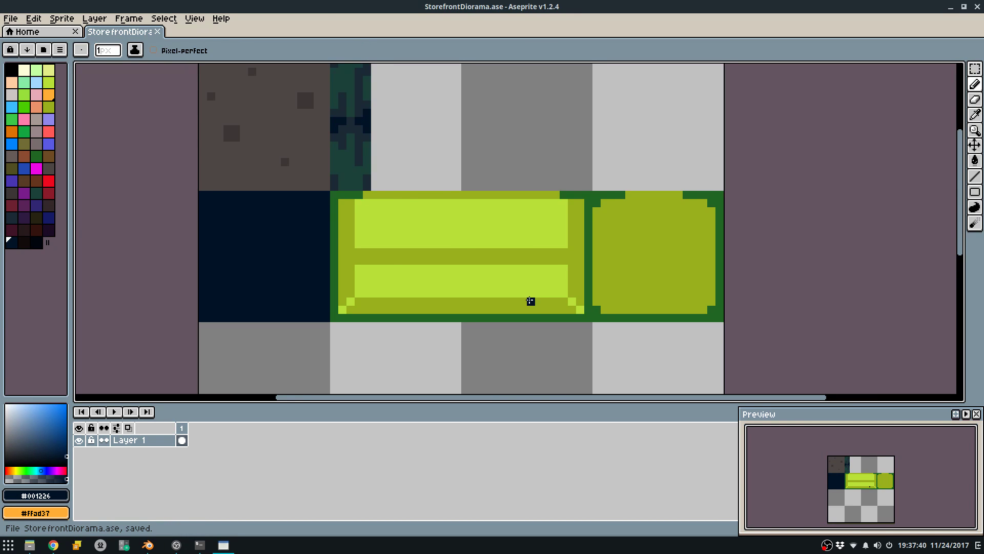
Export the recolored sprite sheet over StorefrontDiorama.png and return to Blender.
key(ctrl+e)
click(523, 344)
click(477, 299)
key(alt+Tab)
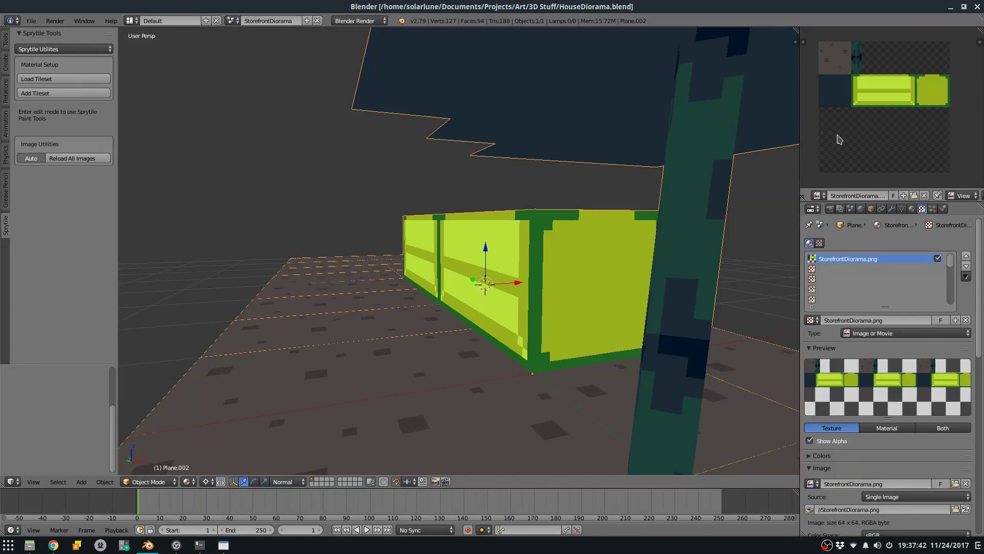
Enter Edit Mode, examine the roof color and the counter's open top, and start the Build tool.
middle_drag(546, 161, 559, 178)
key(Tab)
middle_drag(491, 219, 523, 230)
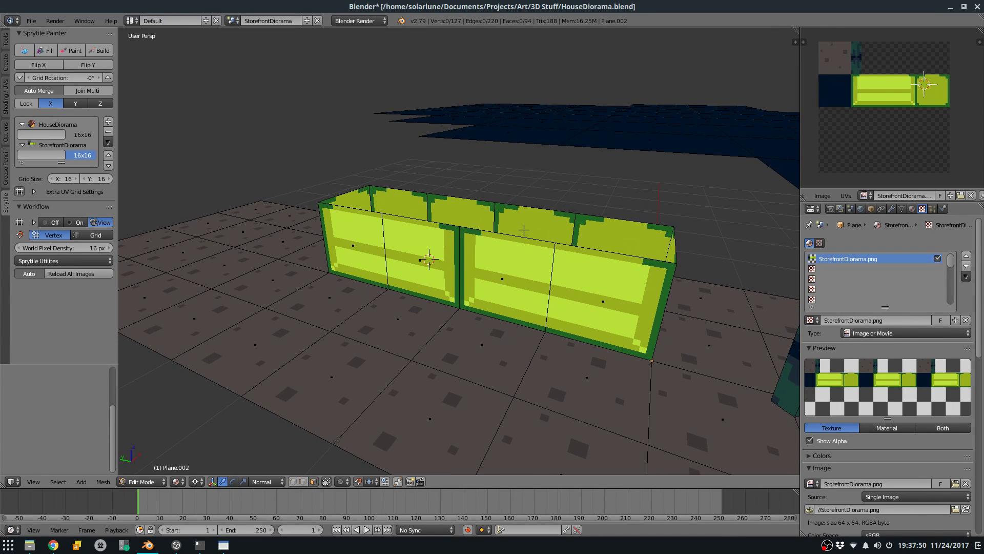
click(95, 50)
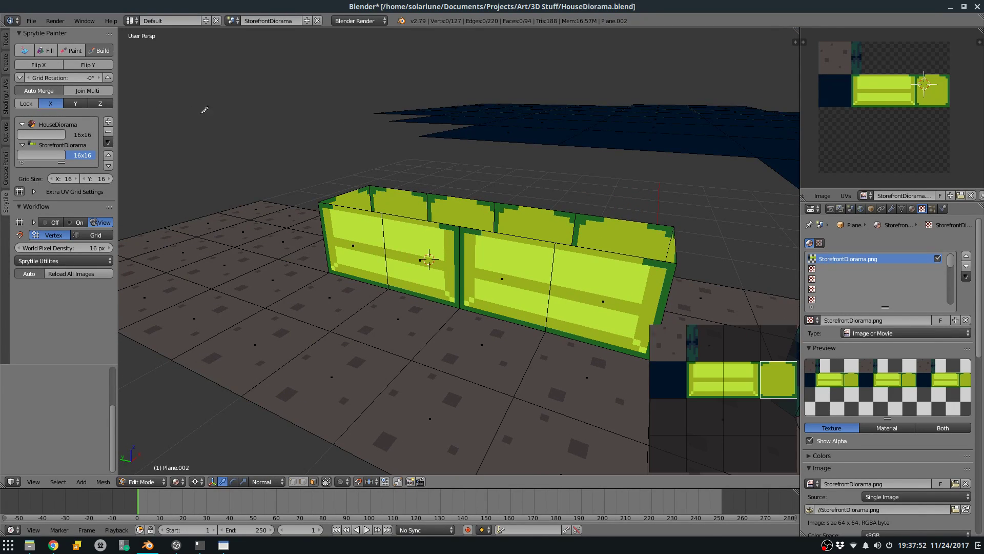
middle_drag(503, 284, 519, 298)
Switch to Aseprite, move the lime panel and olive side tile down one tile row, deselect and activate the Pencil tool.
key(alt+Tab)
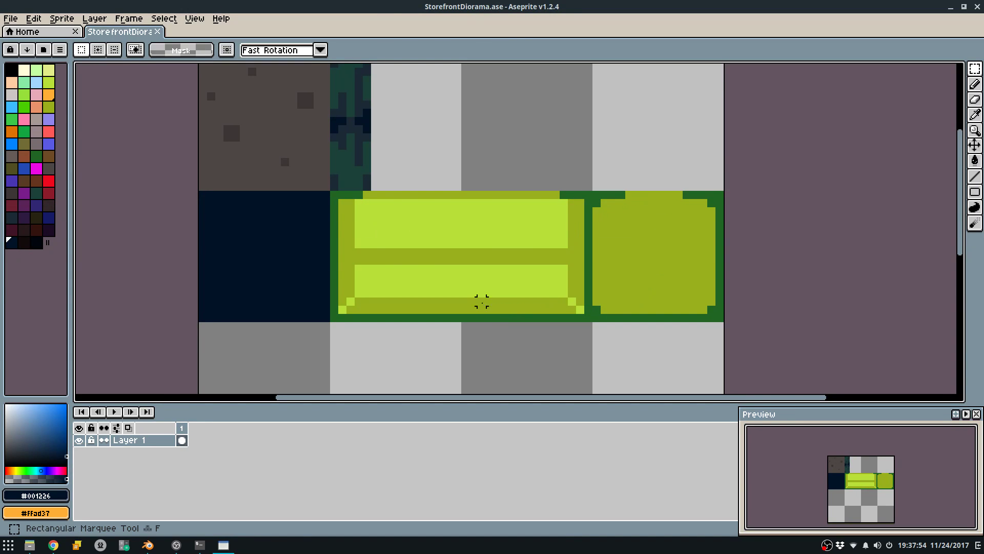
drag(340, 213, 686, 318)
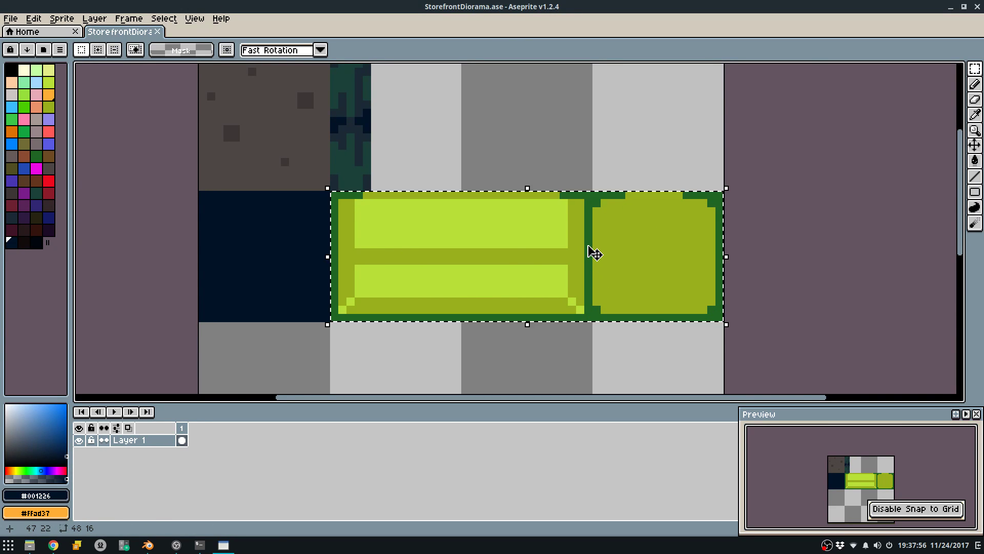
scroll(593, 253, down, 2)
drag(568, 198, 576, 286)
key(ctrl+d)
key(b)
scroll(478, 269, up, 1)
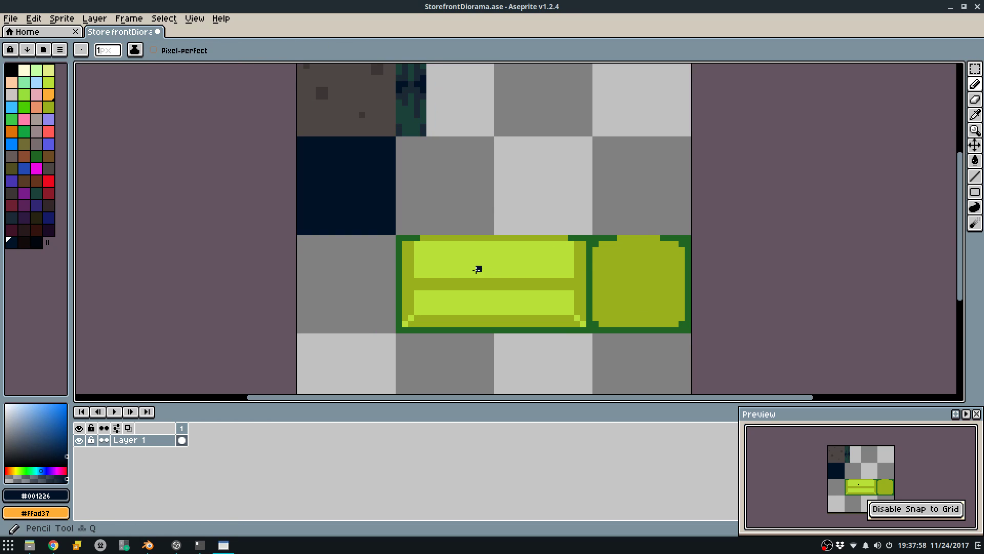
scroll(397, 244, up, 1)
scroll(369, 237, down, 1)
scroll(369, 238, up, 1)
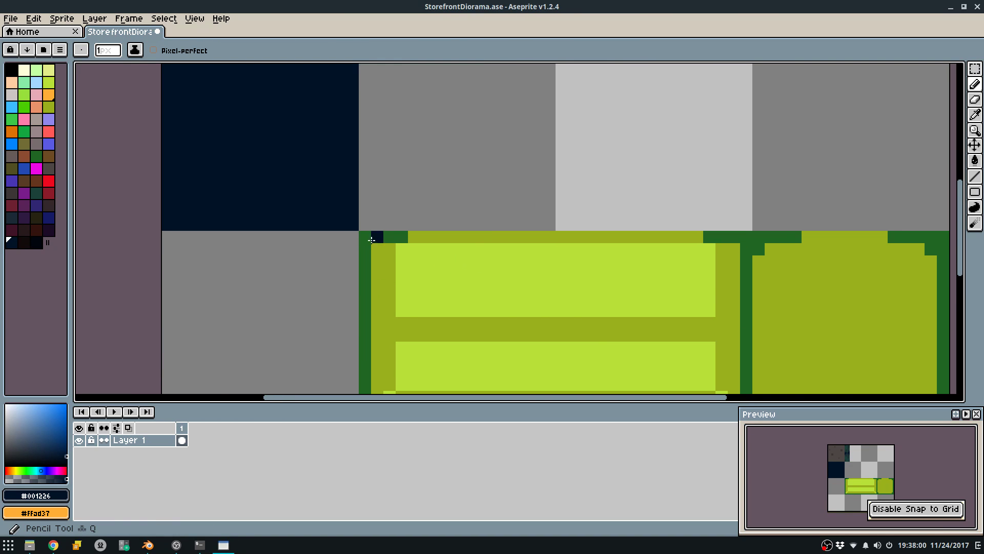
Outline a two-tile rectangle above the lime panel in the panel's olive color and fill it solid.
alt+click(384, 253)
drag(367, 224, 367, 34)
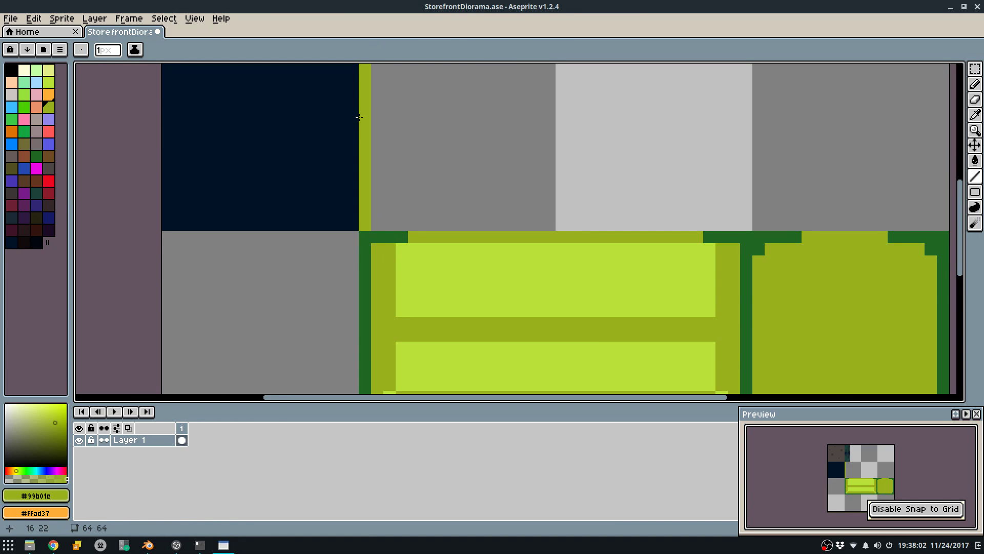
scroll(367, 127, down, 4)
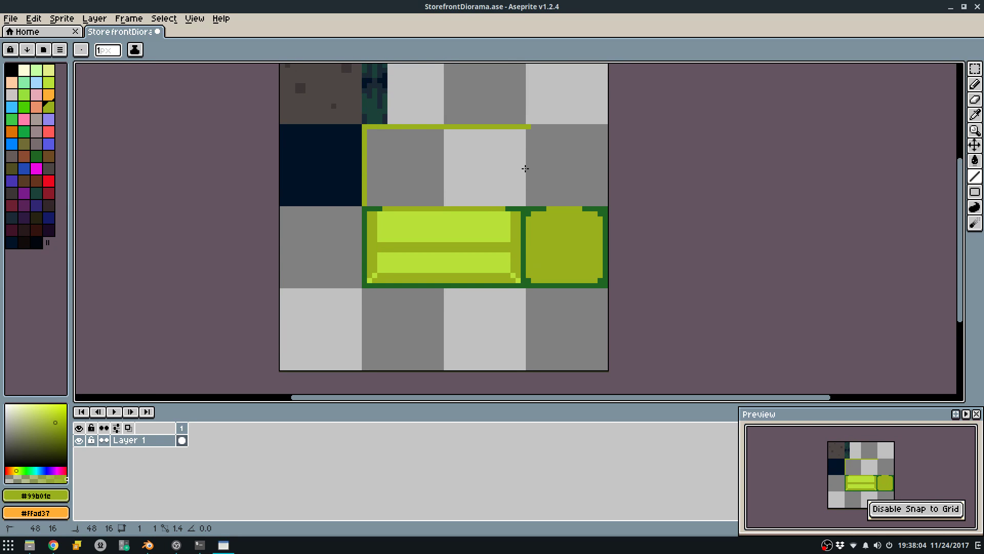
scroll(528, 191, up, 2)
key(ctrl+z)
drag(522, 208, 520, 171)
key(w)
drag(521, 130, 529, 177)
click(497, 154)
key(ctrl+z)
key(b)
key(w)
click(507, 148)
Border the new olive rectangle with dark green #206623, notch its inner corners, and save the sprite.
key(b)
key(e)
key(b)
middle_drag(508, 185, 557, 219)
alt+click(558, 255)
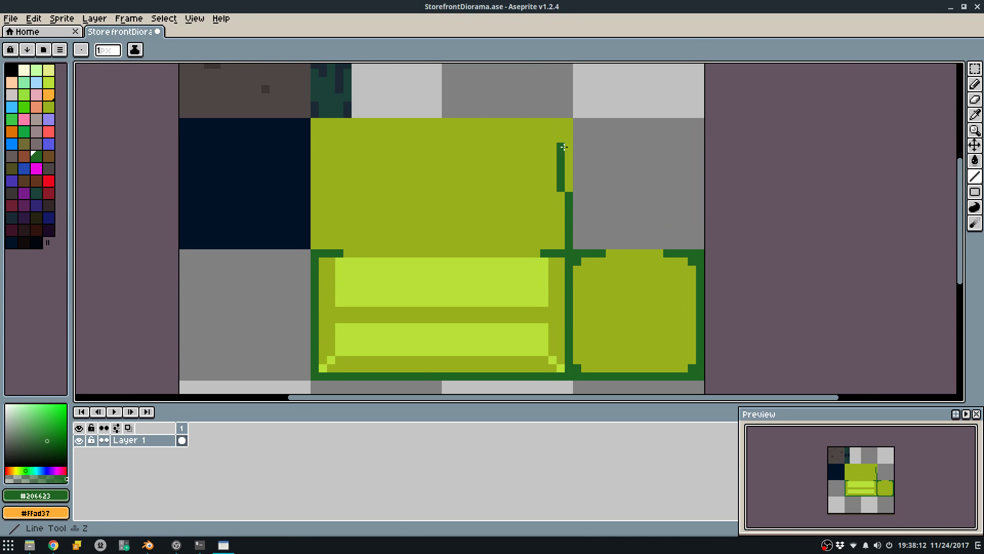
drag(476, 121, 315, 123)
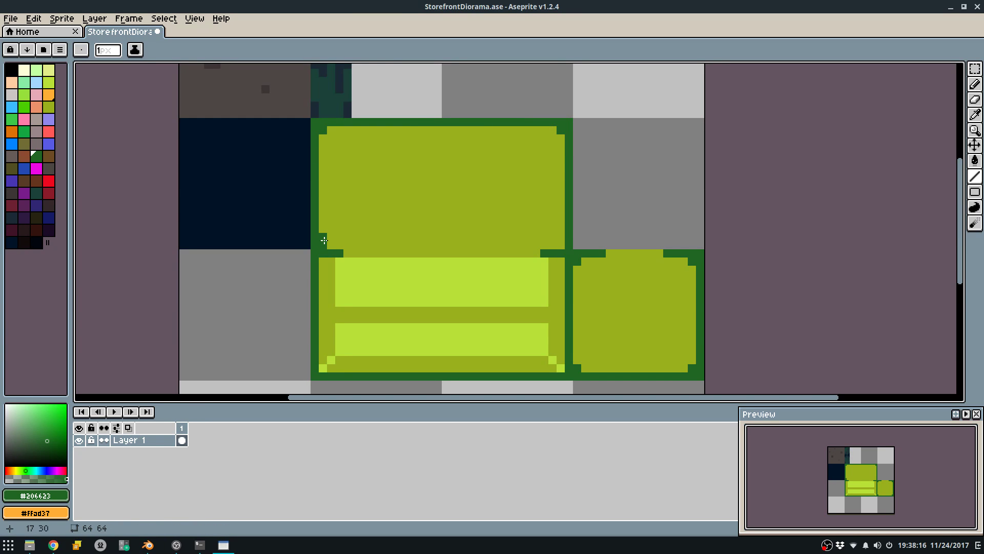
drag(324, 241, 503, 248)
key(ctrl+s)
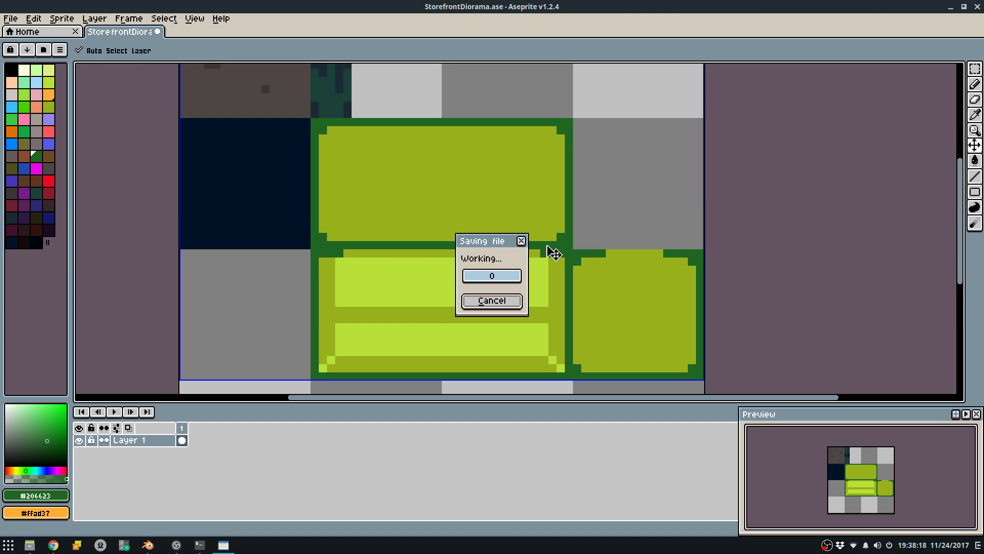
Export the updated sprite sheet over the existing image and switch back to Blender.
key(ctrl+e)
click(507, 346)
key(alt+Tab)
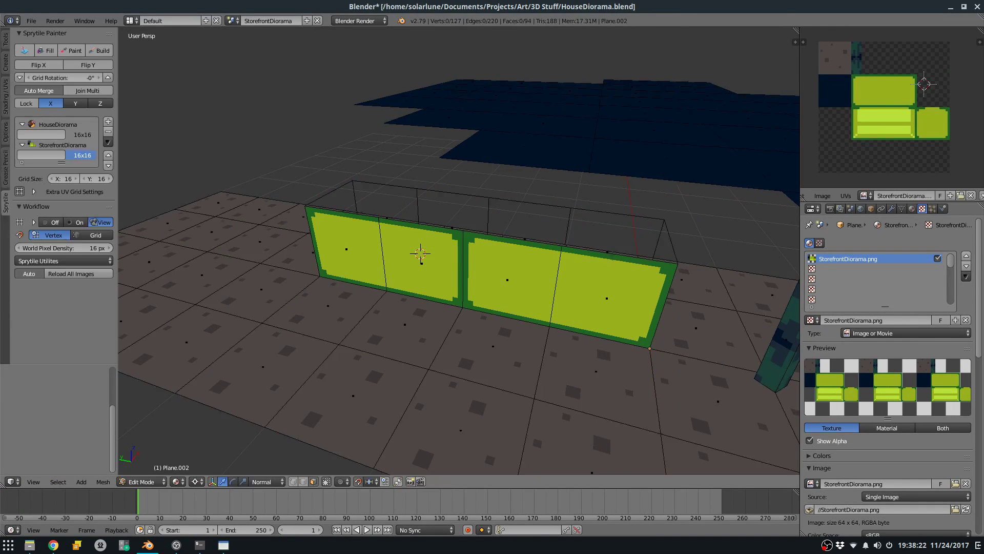
Move the counter faces' UVs down one tile row onto the relocated lime and olive tiles and clear the selection.
key(a)
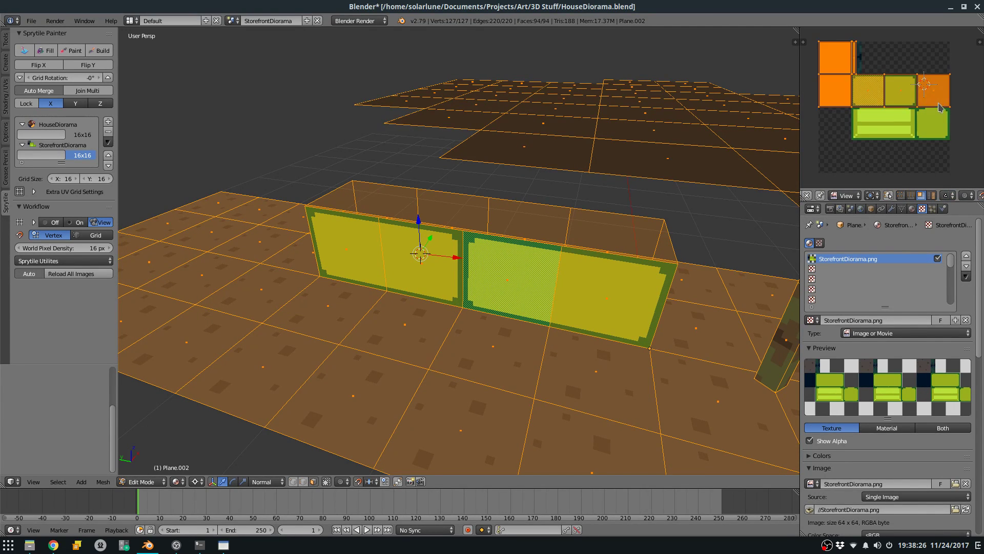
key(Tab)
key(Tab)
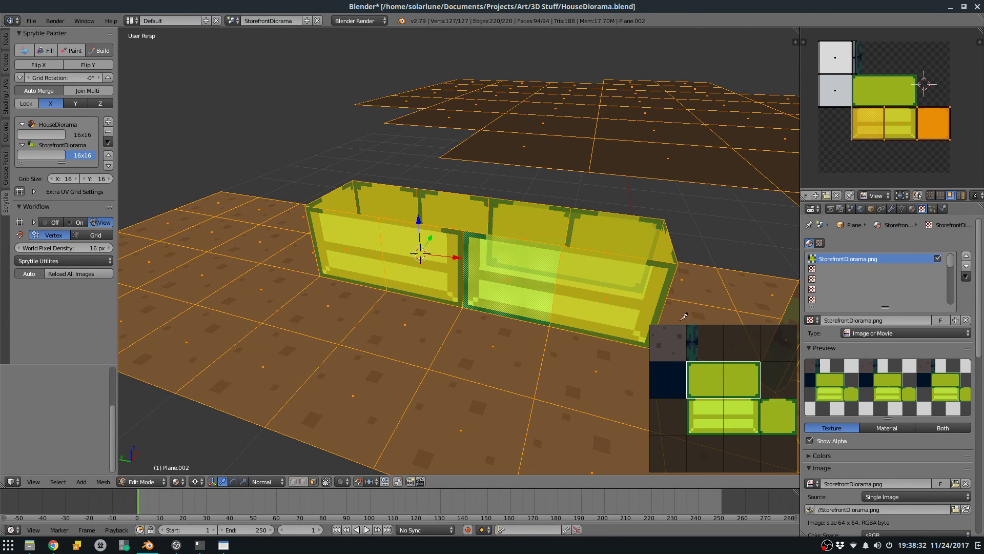
key(a)
Try the two-tile olive top at -90° grid rotation over the counter and reset the rotation to 0°.
middle_drag(538, 251, 559, 237)
key(s)
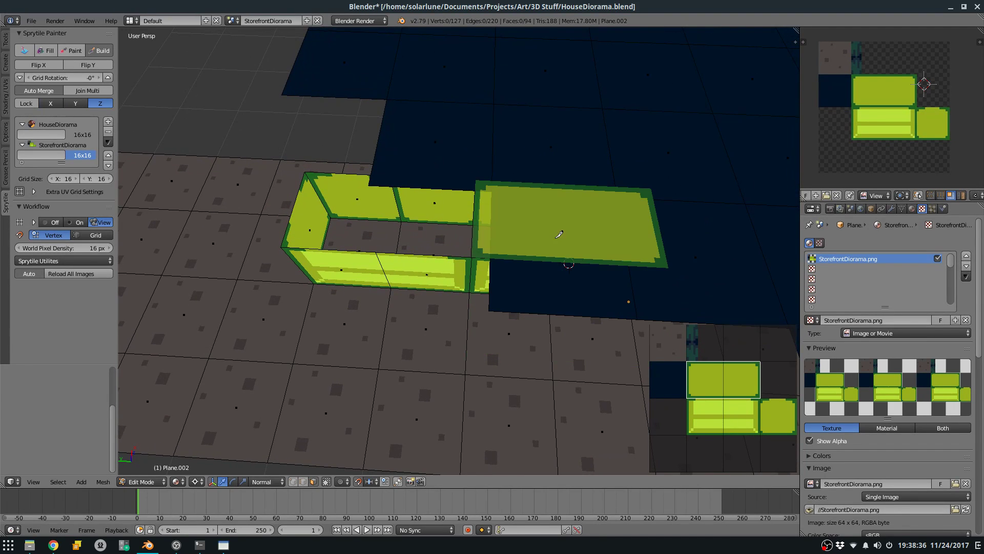
key(1)
key(3)
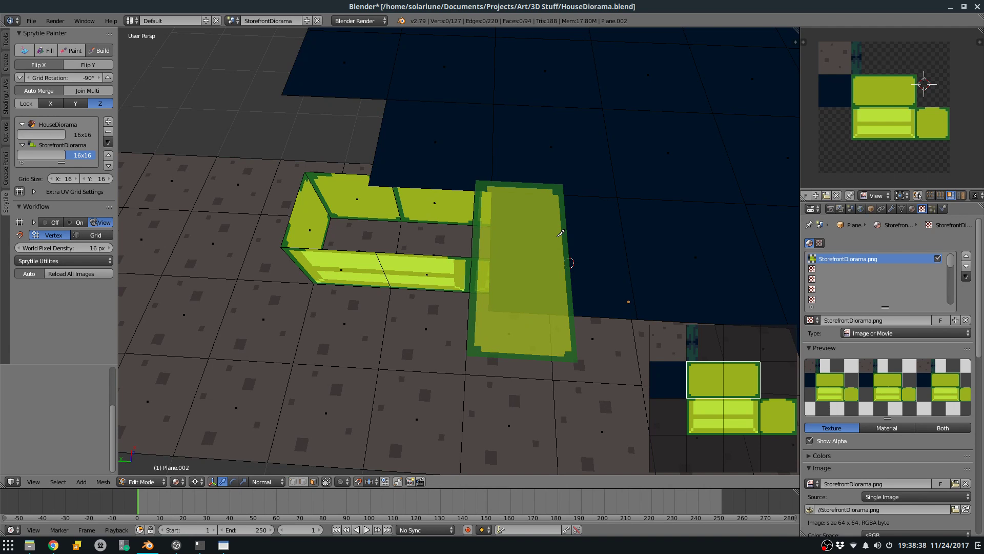
key(1)
key(1)
key(1)
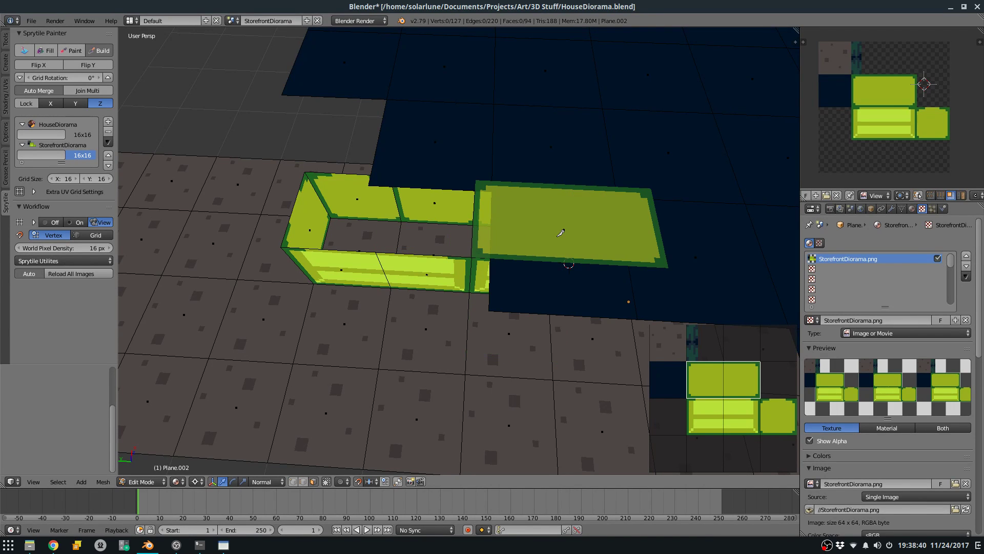
Try to build the whole two-tile olive top over the counter's left cabinet and undo the placements.
mouse_move(503, 289)
middle_down()
mouse_move(513, 223)
mouse_move(532, 263)
mouse_move(560, 248)
mouse_move(523, 263)
middle_up()
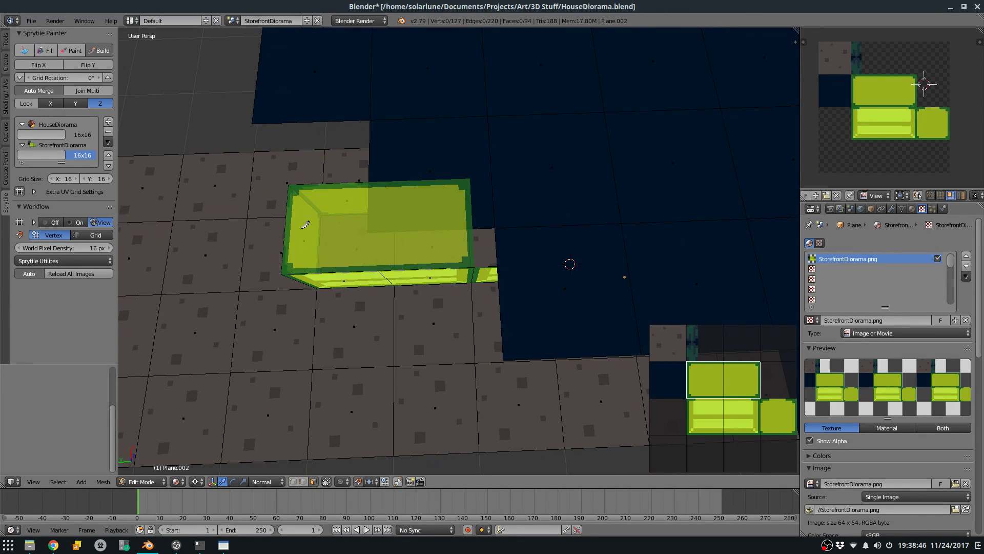
mouse_move(338, 233)
mouse_down()
mouse_move(435, 233)
mouse_move(240, 339)
mouse_up()
key(ctrl+z)
click(328, 234)
shift+middle_drag(301, 353, 476, 283)
scroll(394, 268, up, 2)
key(ctrl+z)
Build the left cabinet's top from the left and right halves of the olive rectangle tile.
click(712, 395)
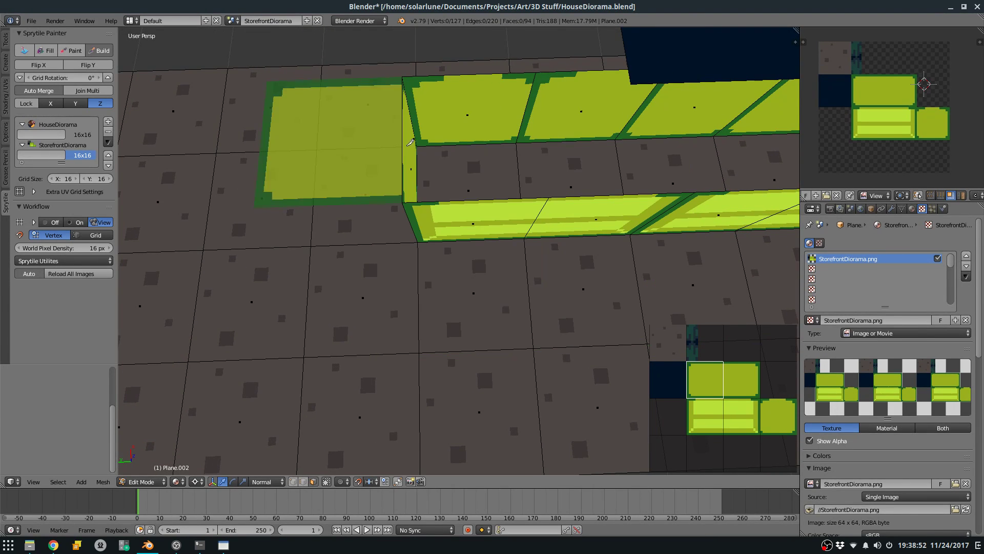
click(475, 134)
key(ctrl+z)
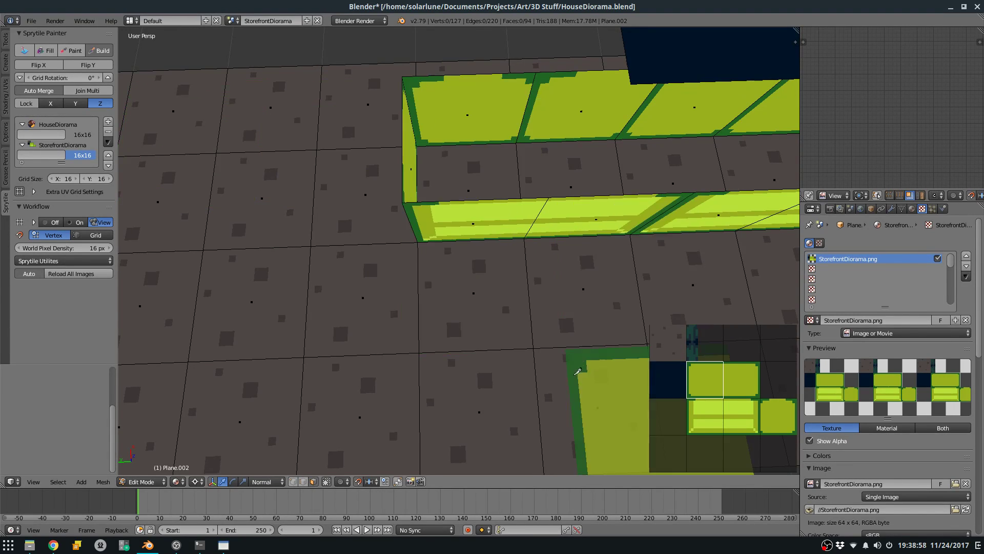
scroll(483, 189, down, 2)
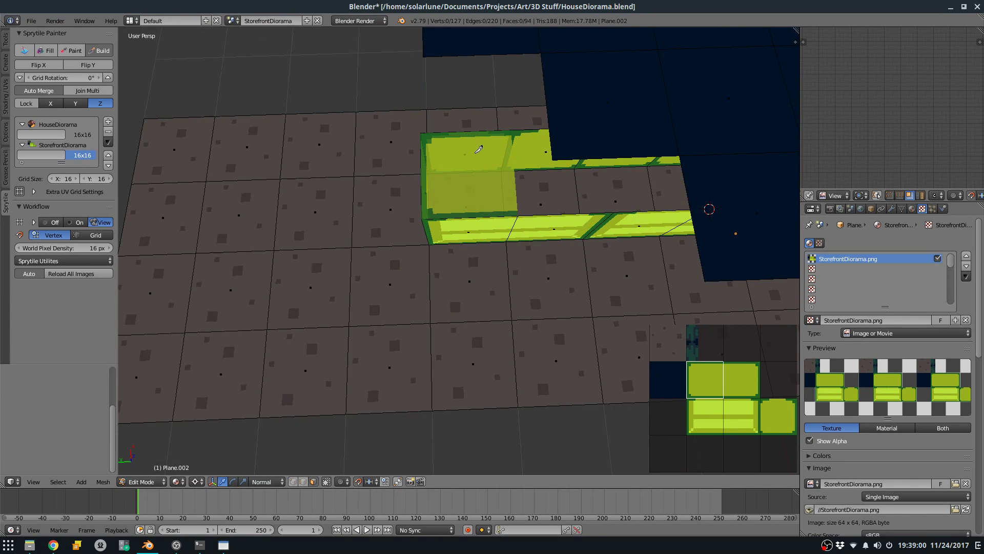
click(447, 209)
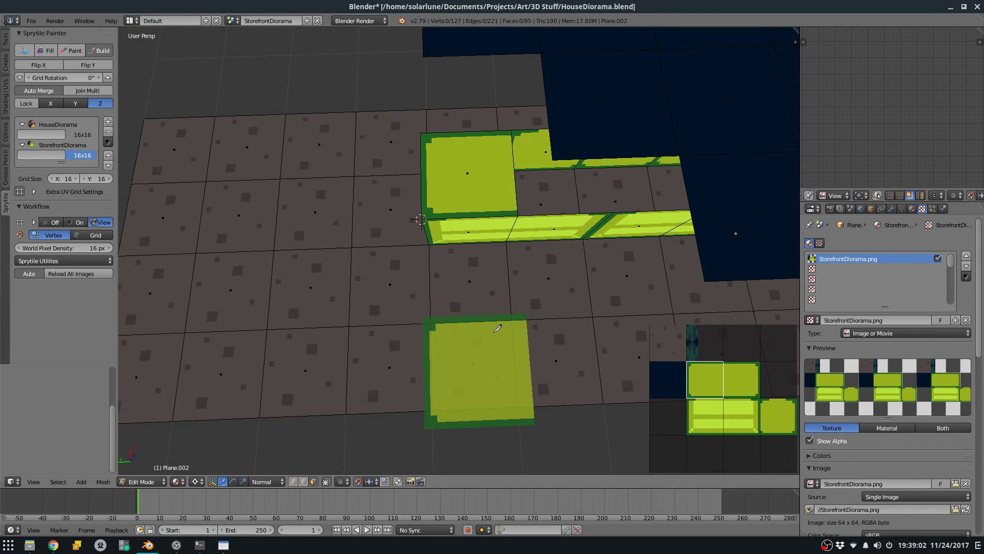
click(742, 380)
click(546, 179)
Build the left half of the right cabinet's top with the left olive tile, beneath the roof.
shift+middle_drag(584, 359, 482, 259)
middle_drag(545, 204, 488, 259)
scroll(477, 238, up, 5)
scroll(487, 229, up, 3)
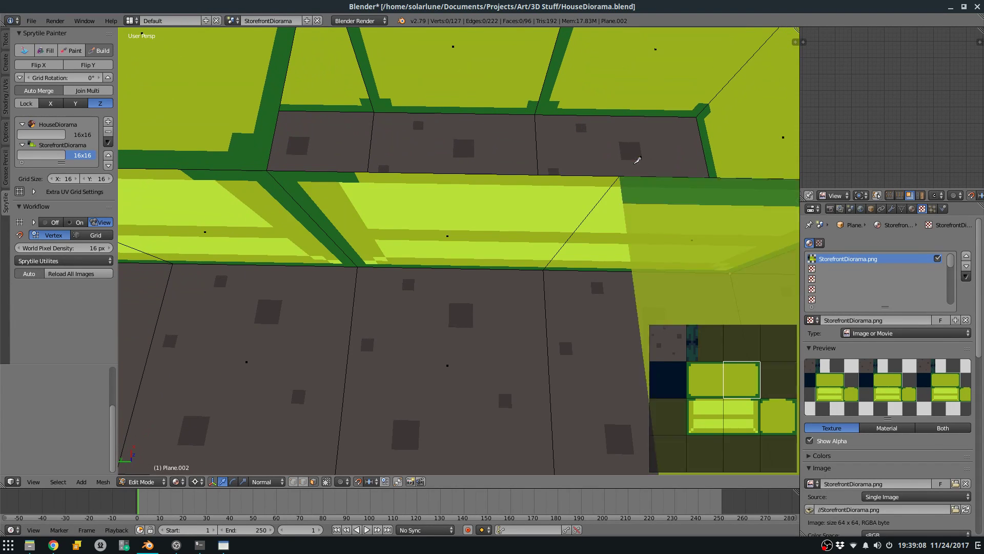
middle_drag(632, 164, 611, 251)
click(705, 380)
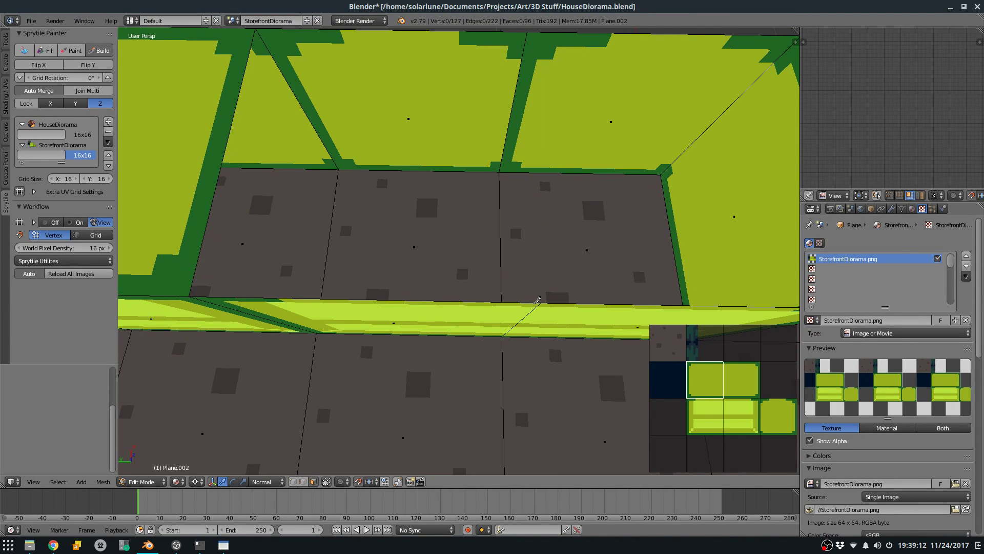
middle_drag(539, 301, 542, 226)
key(s)
middle_drag(523, 288, 514, 384)
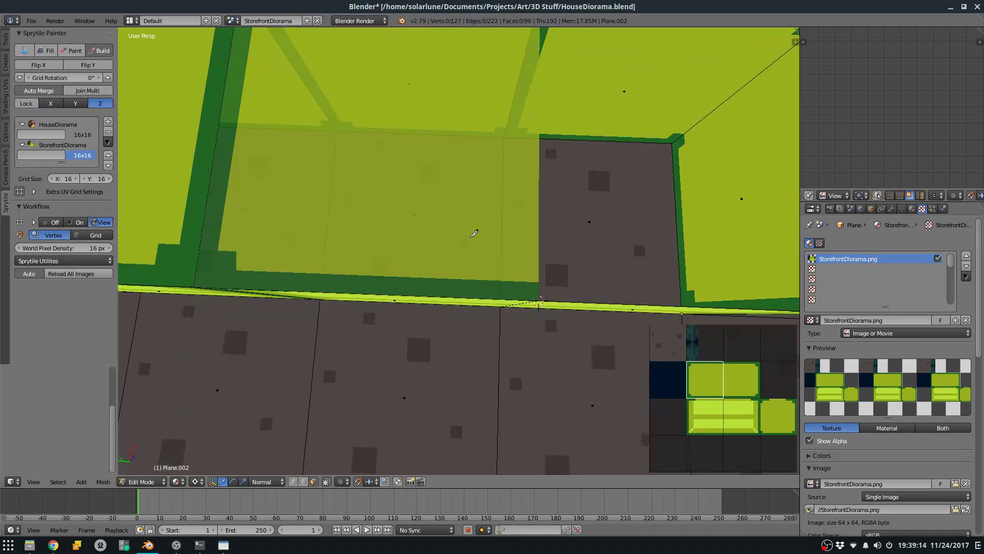
scroll(465, 238, down, 2)
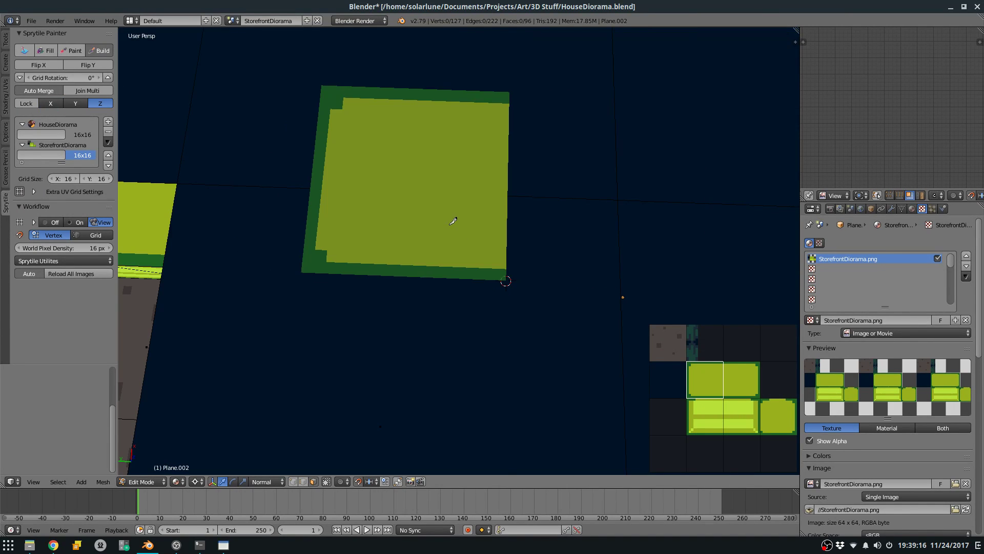
middle_drag(490, 267, 440, 295)
middle_drag(451, 417, 590, 426)
middle_drag(408, 245, 493, 258)
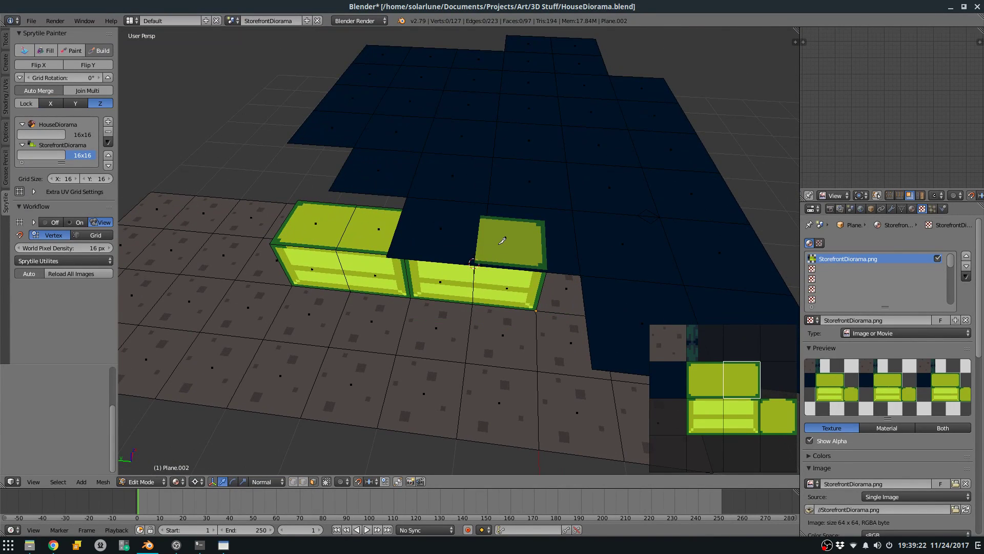
Border-select the roof faces covering the counter and hide them to expose the counter's open top.
middle_drag(514, 334, 508, 307)
middle_drag(507, 242, 518, 212)
key(Tab)
scroll(459, 240, down, 4)
key(Tab)
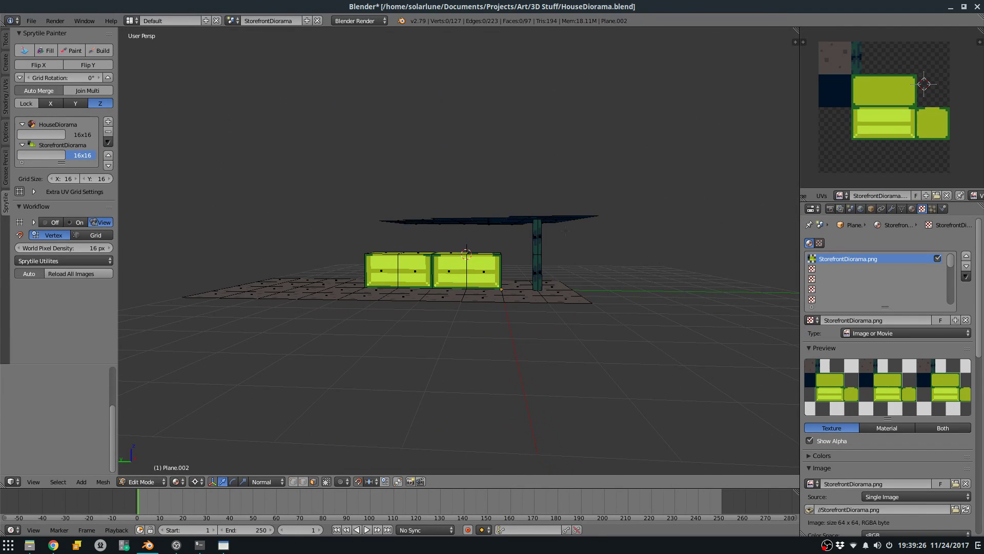
drag(595, 245, 289, 134)
key(h)
middle_drag(458, 154, 476, 251)
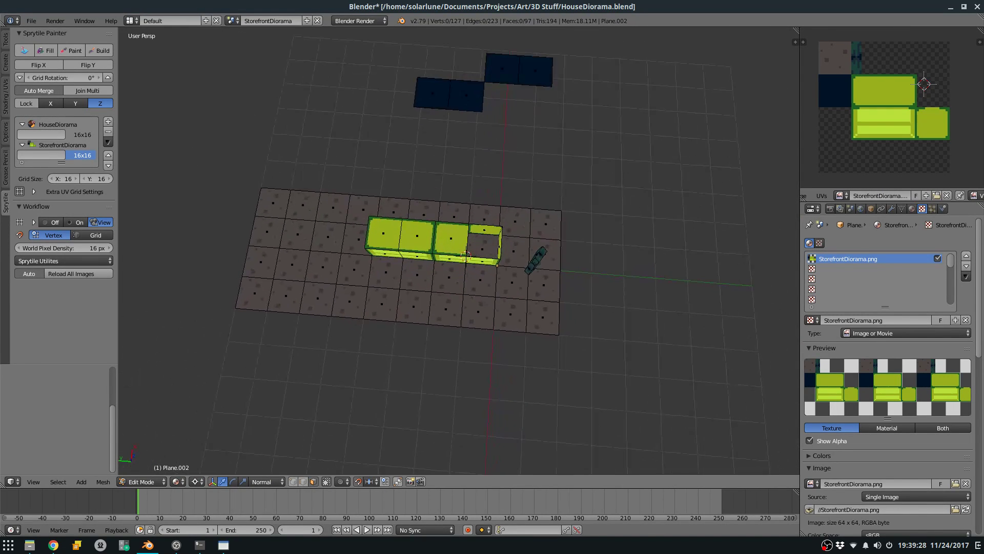
Restart the Build tool and try to place the right olive tile over the remaining opening of the right cabinet.
key(Tab)
scroll(475, 251, up, 3)
key(Tab)
scroll(473, 251, down, 3)
click(113, 51)
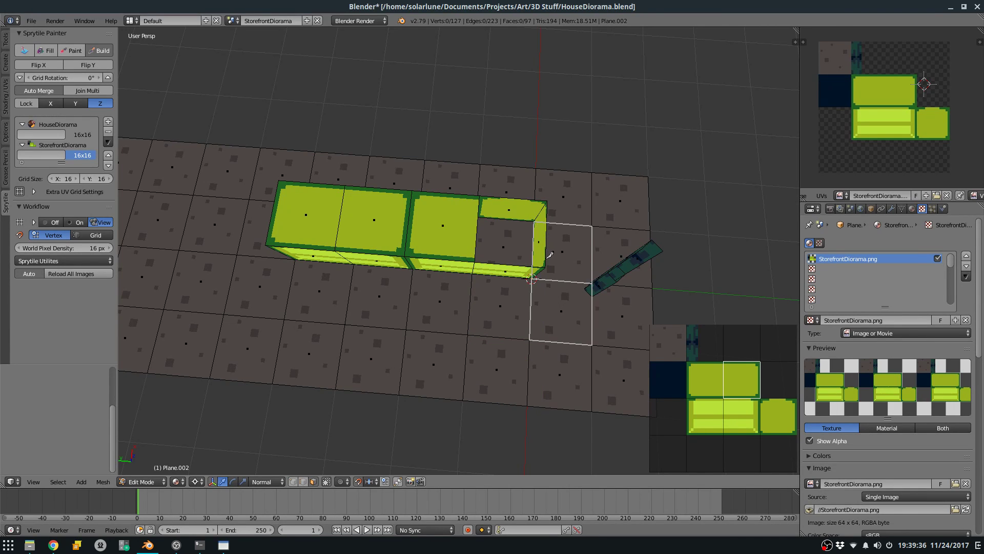
middle_drag(551, 194, 556, 233)
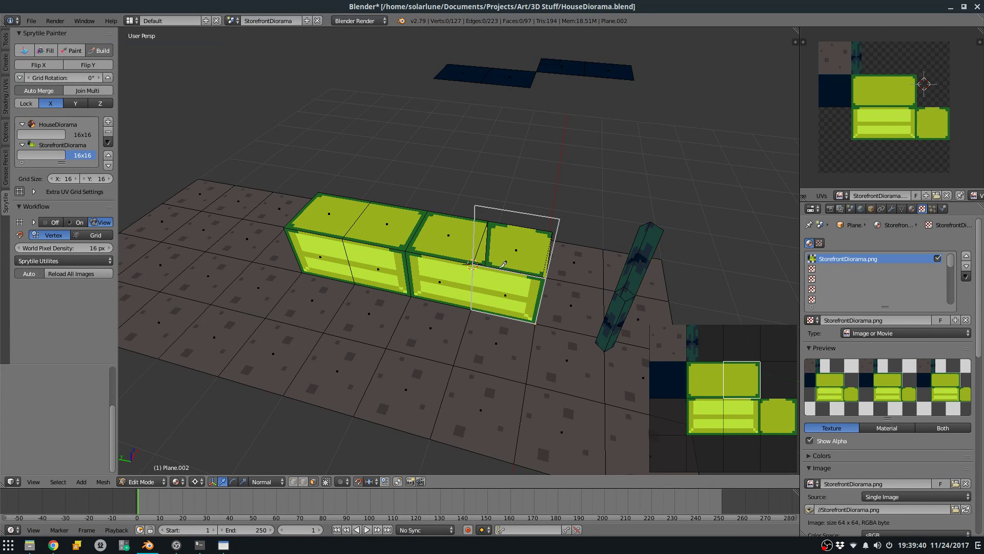
mouse_move(544, 274)
middle_down()
mouse_move(553, 325)
mouse_move(541, 276)
middle_up()
click(508, 232)
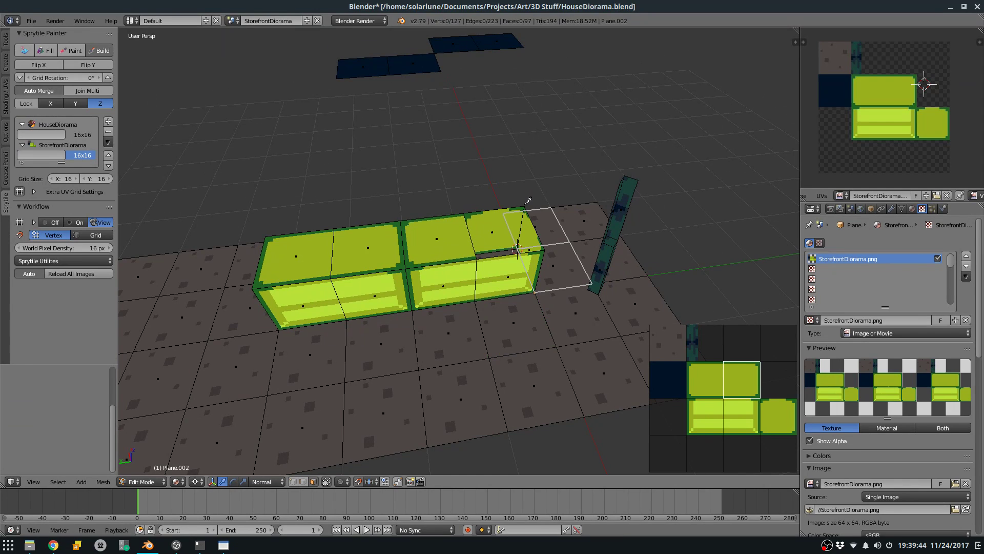
middle_drag(528, 207, 510, 274)
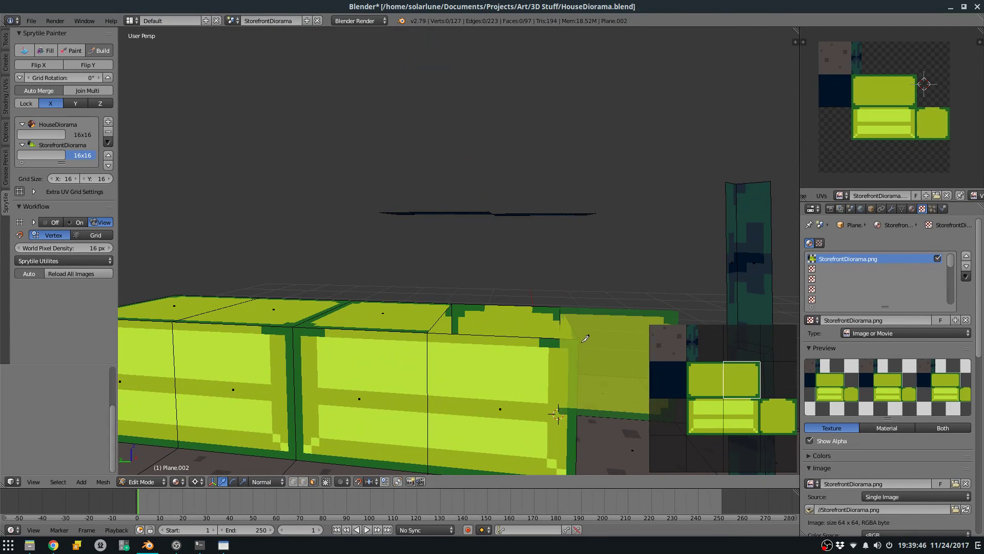
middle_drag(503, 244, 557, 394)
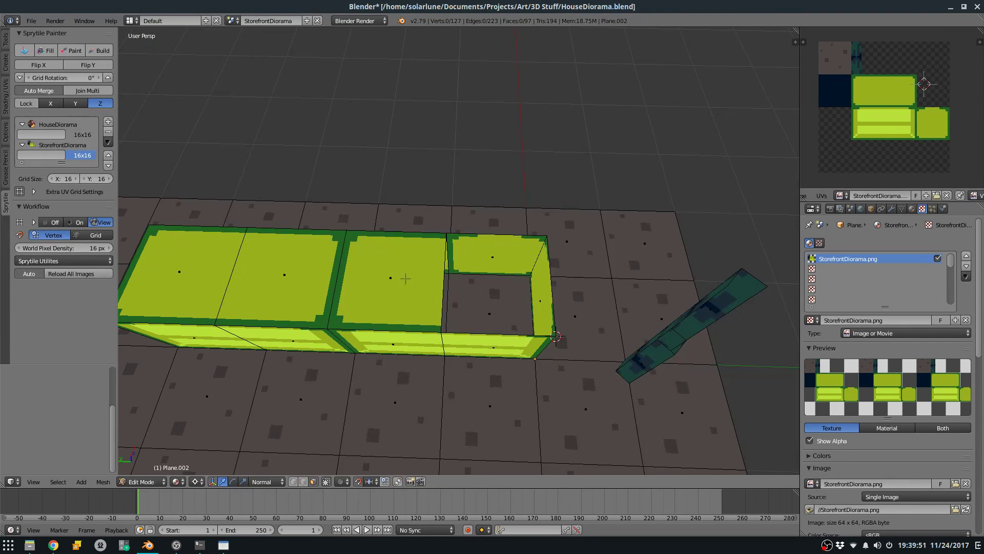
Delete the single top face on the right cabinet.
right_click(406, 278)
key(x)
click(397, 329)
Duplicate the left cabinet's two top faces along Y onto the right cabinet, leave Edit Mode and save the file.
right_click(285, 275)
shift+right_click(213, 315)
key(shift+d)
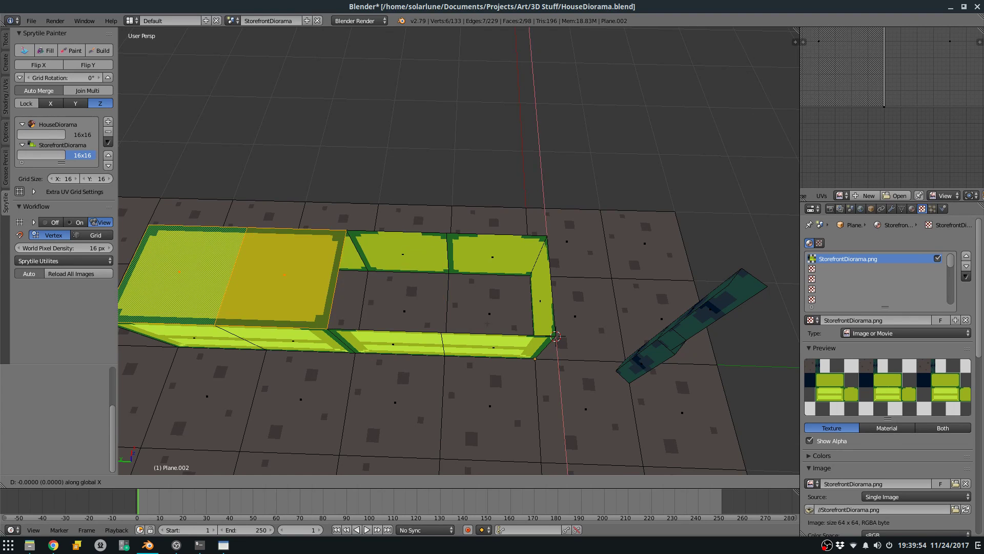
key(y)
click(469, 308)
key(Tab)
scroll(505, 324, down, 5)
key(ctrl+s)
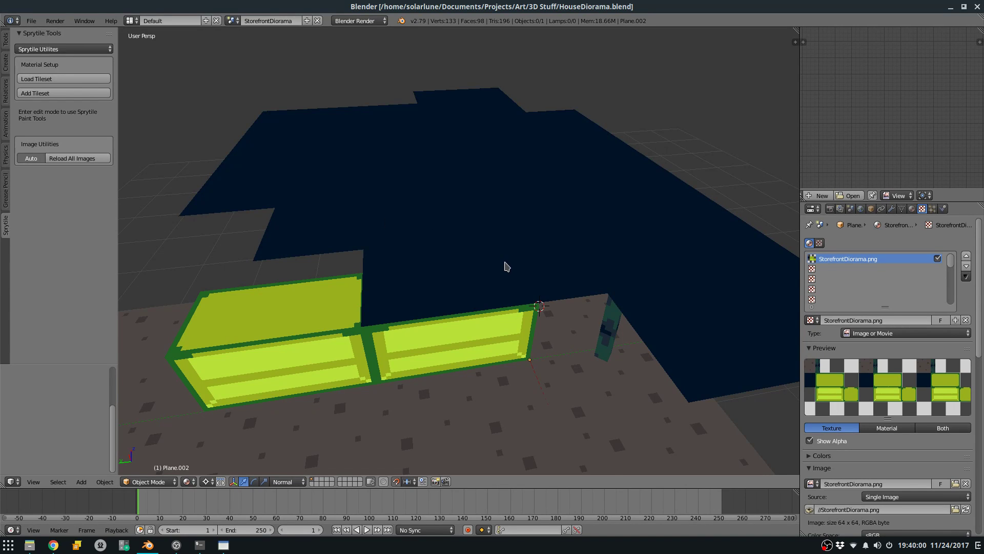
Return to Edit Mode, reveal the hidden roof faces and clear the selection.
middle_drag(507, 266, 491, 259)
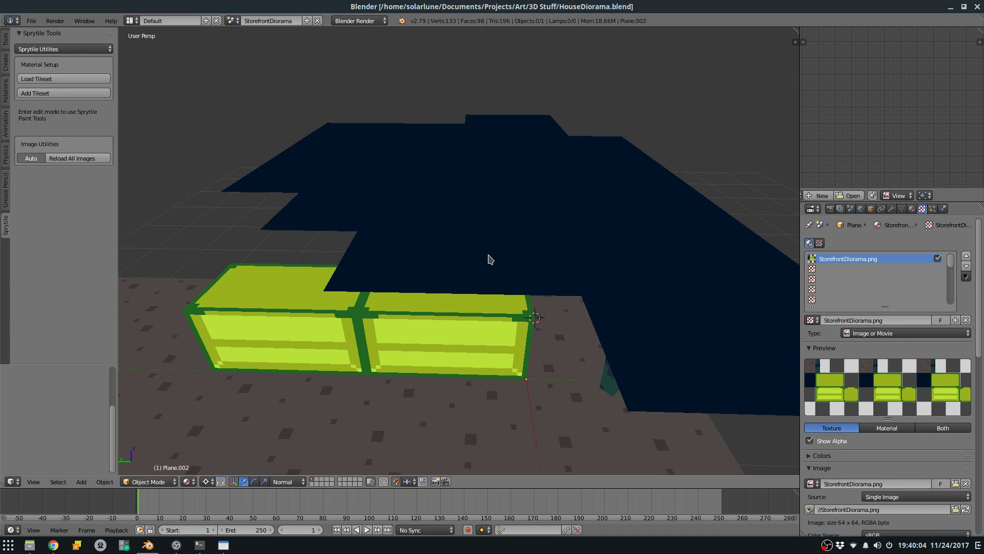
middle_drag(489, 259, 488, 269)
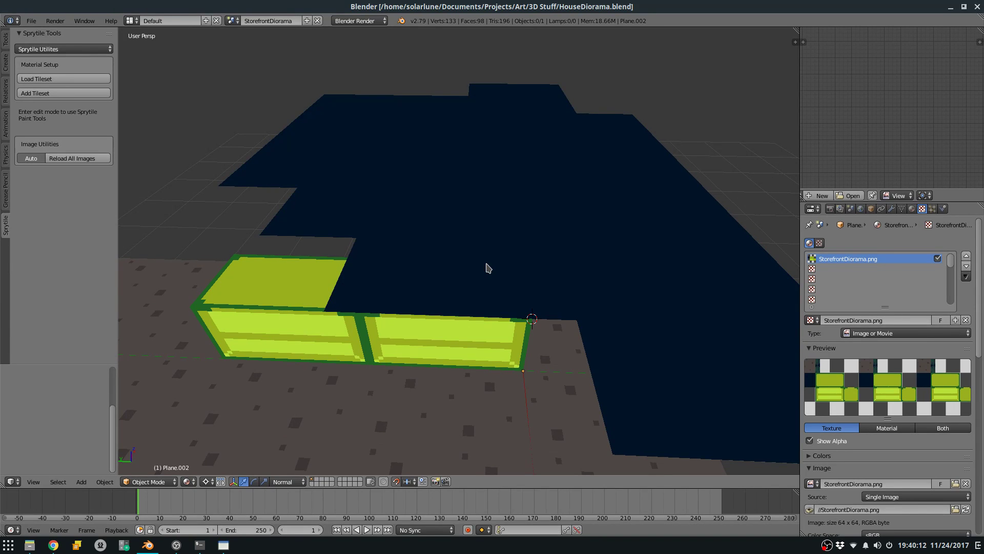
middle_drag(510, 265, 485, 273)
key(Tab)
key(Tab)
key(Tab)
key(alt+h)
key(a)
Select the navy roof faces covering the counter one after another, hide them and save the file.
right_click(496, 232)
right_click(485, 274)
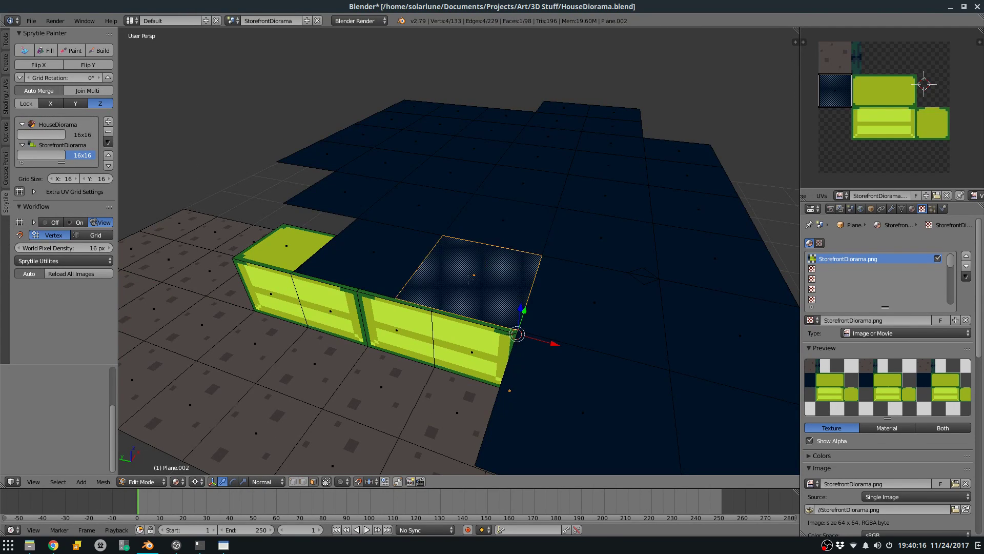
scroll(489, 278, down, 5)
drag(520, 286, 379, 169)
key(a)
right_click(443, 233)
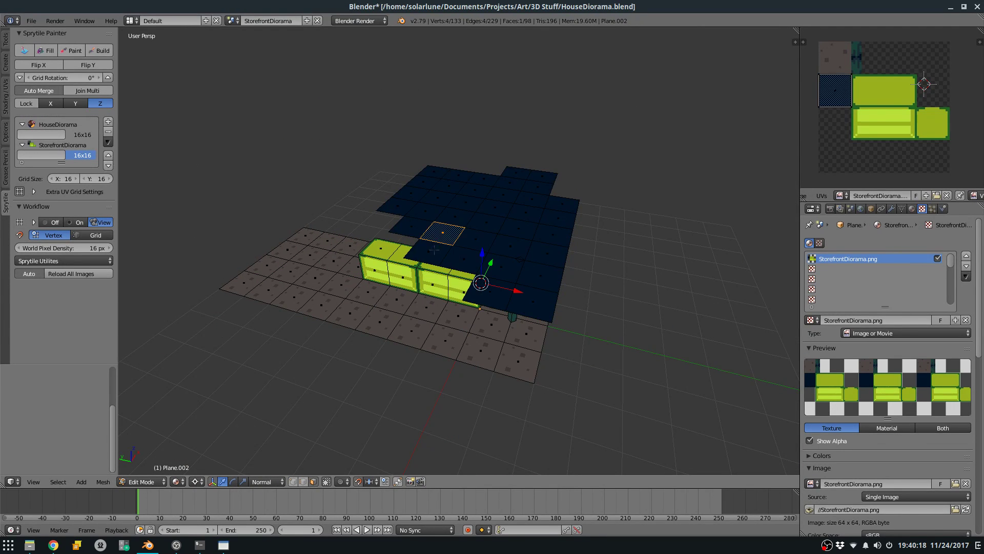
right_click(429, 251)
shift+right_click(464, 259)
shift+right_click(475, 240)
shift+right_click(443, 233)
shift+right_click(510, 246)
shift+right_click(501, 267)
shift+right_click(492, 292)
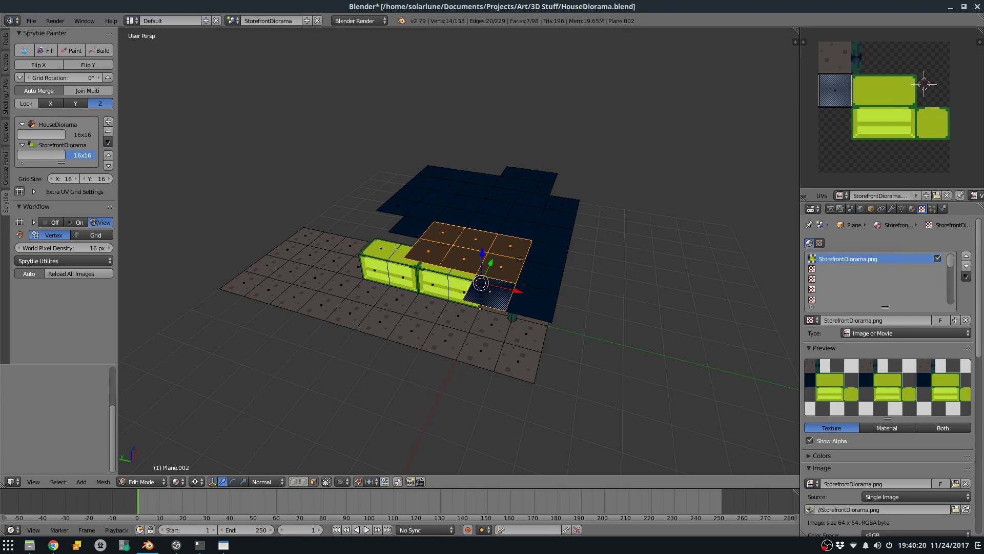
shift+right_click(534, 302)
shift+right_click(541, 276)
shift+right_click(548, 253)
shift+right_click(410, 226)
shift+right_click(397, 206)
shift+right_click(425, 210)
shift+right_click(455, 216)
shift+right_click(487, 221)
shift+right_click(518, 228)
shift+right_click(551, 235)
shift+right_click(536, 211)
shift+right_click(527, 212)
shift+right_click(494, 207)
shift+right_click(438, 198)
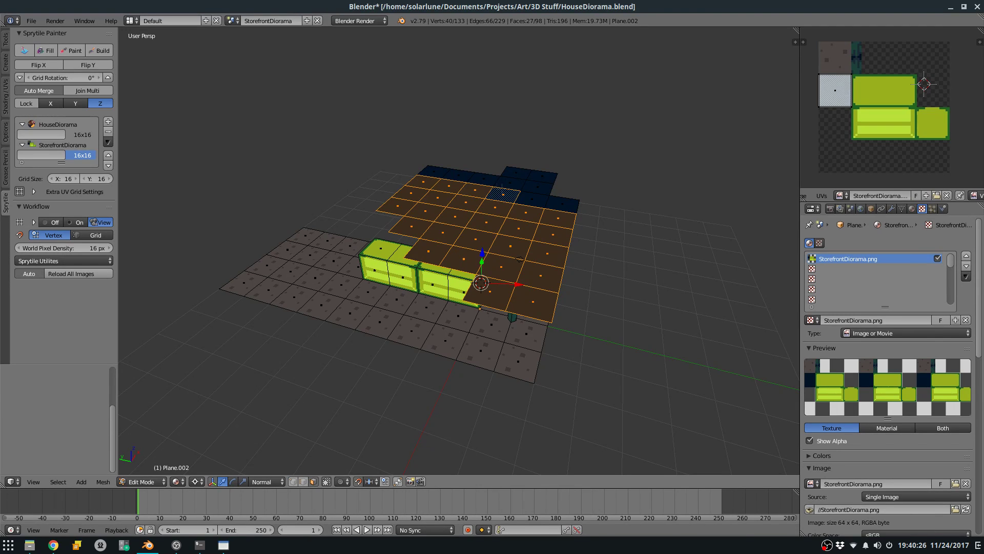
key(h)
mouse_move(537, 264)
middle_down()
mouse_move(469, 248)
mouse_move(513, 267)
mouse_move(505, 221)
middle_up()
scroll(515, 260, up, 2)
key(ctrl+s)
Reveal the hidden roof faces, select the whole roof with its green post in wireframe, and move both along X away from the counter.
key(alt+h)
key(g)
right_click(508, 258)
key(l)
key(z)
key(b)
drag(501, 227, 522, 305)
middle_drag(522, 306, 521, 357)
scroll(507, 282, down, 2)
key(g)
key(y)
right_click(546, 299)
key(g)
key(x)
click(595, 233)
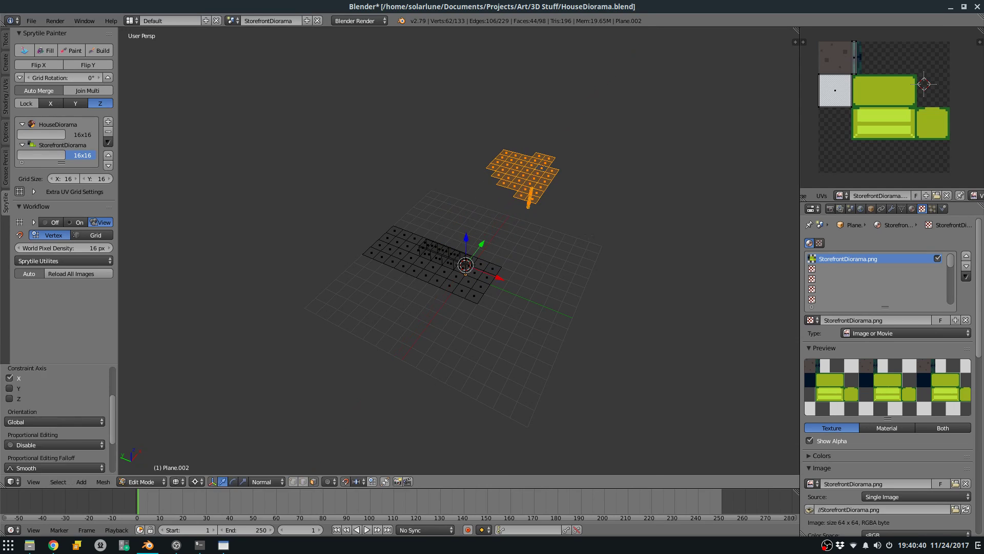
Save the file from Object Mode, restore textured viewport shading and return to Edit Mode.
key(Tab)
scroll(554, 253, up, 3)
key(ctrl+s)
key(alt+z)
scroll(543, 259, up, 4)
key(Tab)
middle_drag(480, 302, 493, 300)
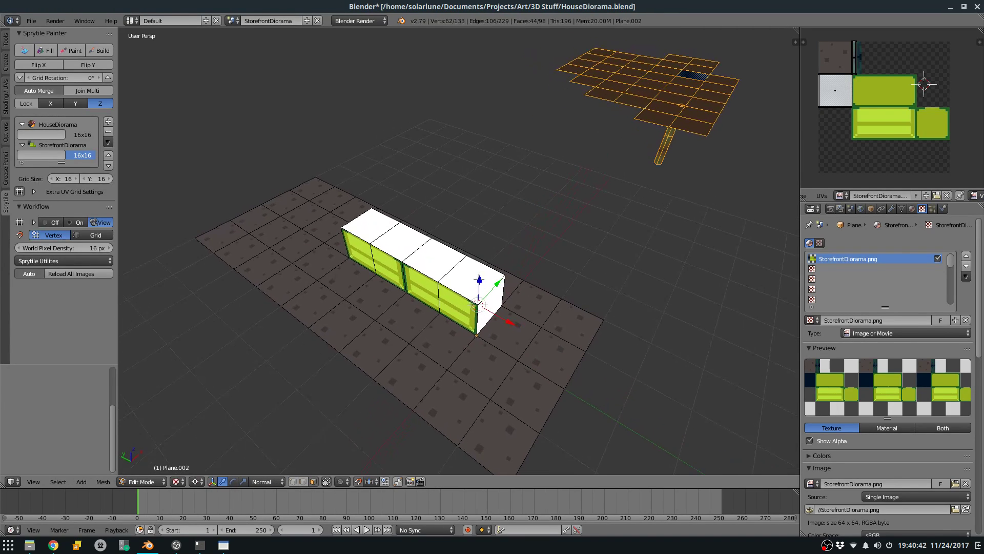
Select all faces and assign the StorefrontDiorama image to them in the UV editor, leave Edit Mode and save the file.
key(a)
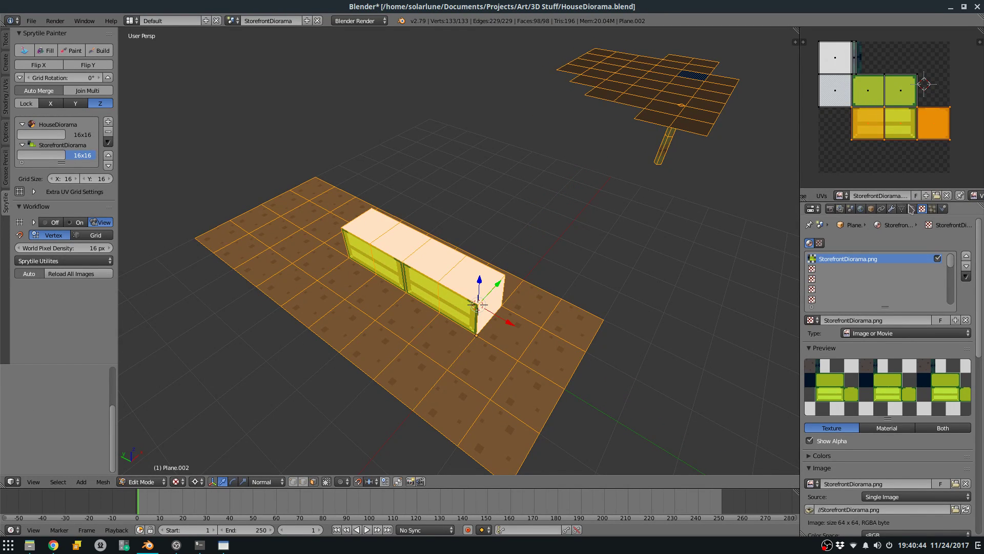
click(842, 196)
click(868, 231)
key(Tab)
key(ctrl+s)
With the Build tool and the speckled brown ground tile, extend the ground in front of the counter and around beyond its far end.
click(573, 235)
mouse_move(570, 233)
shift+middle_down()
mouse_move(633, 194)
mouse_move(543, 187)
mouse_move(533, 246)
shift+middle_up()
key(Tab)
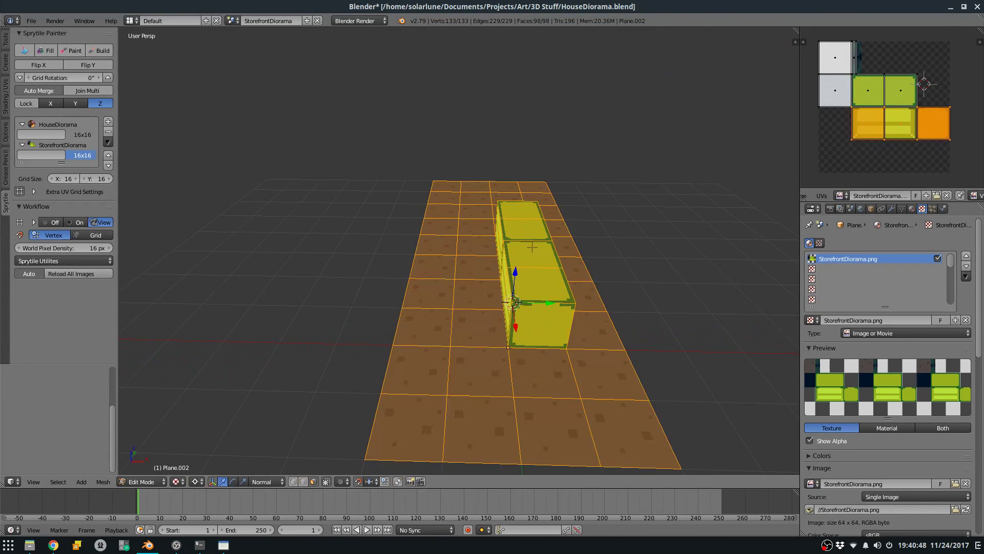
key(KP_7)
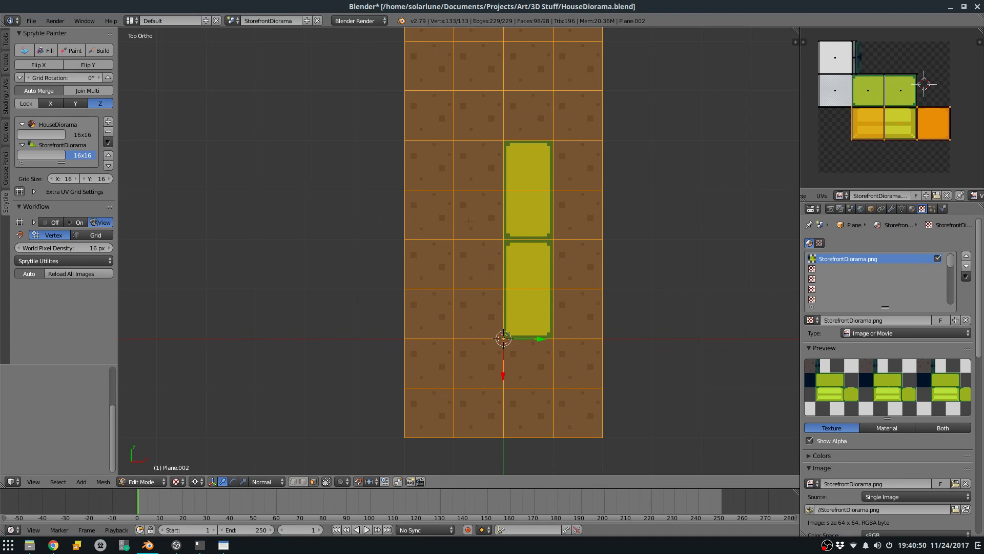
middle_drag(533, 246, 534, 186)
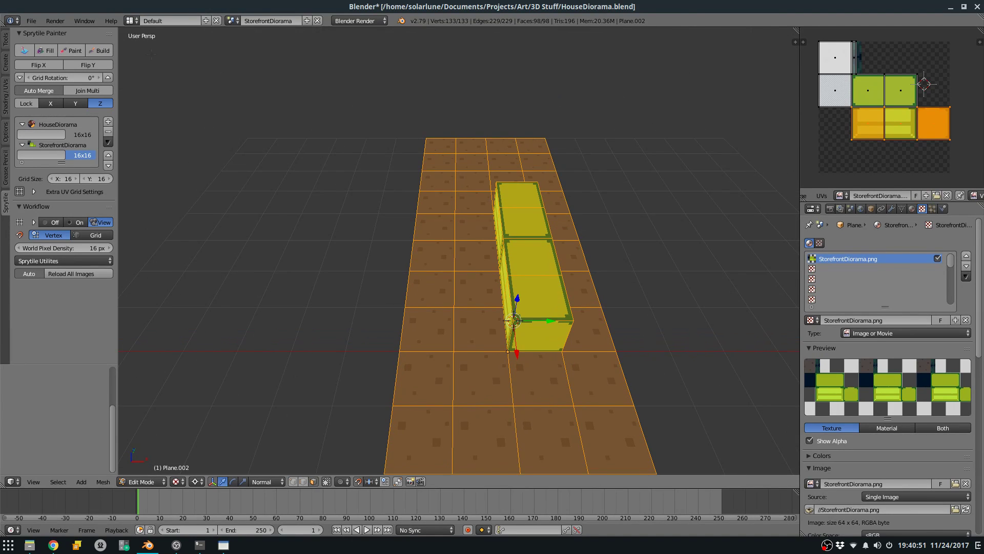
click(98, 49)
click(673, 355)
drag(353, 380, 381, 301)
key(ctrl+z)
key(s)
mouse_move(360, 432)
mouse_down()
mouse_move(371, 309)
mouse_move(372, 404)
mouse_up()
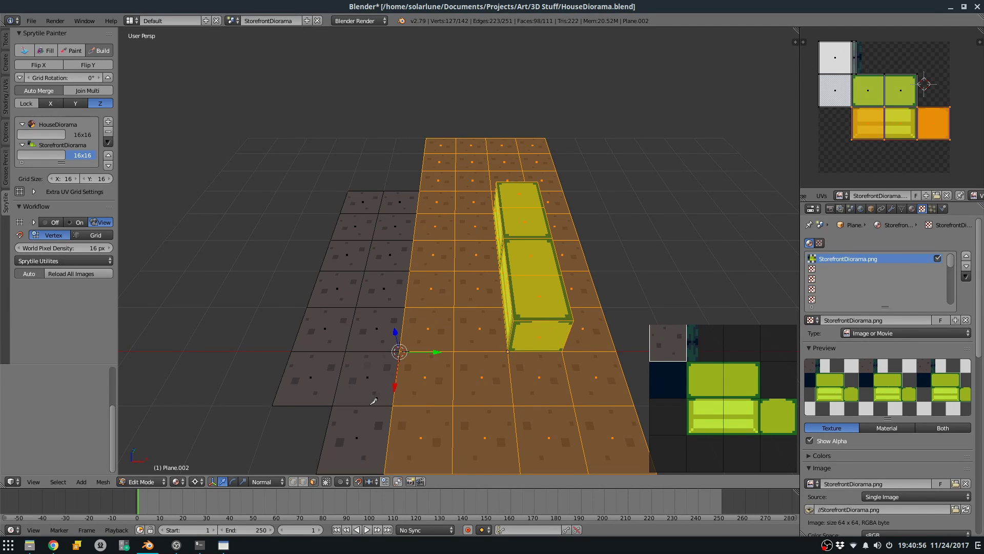
mouse_move(414, 192)
mouse_down()
mouse_move(405, 152)
mouse_move(464, 117)
mouse_move(478, 93)
mouse_move(515, 105)
mouse_move(582, 103)
mouse_move(607, 149)
mouse_move(646, 110)
mouse_move(674, 143)
mouse_move(772, 146)
mouse_up()
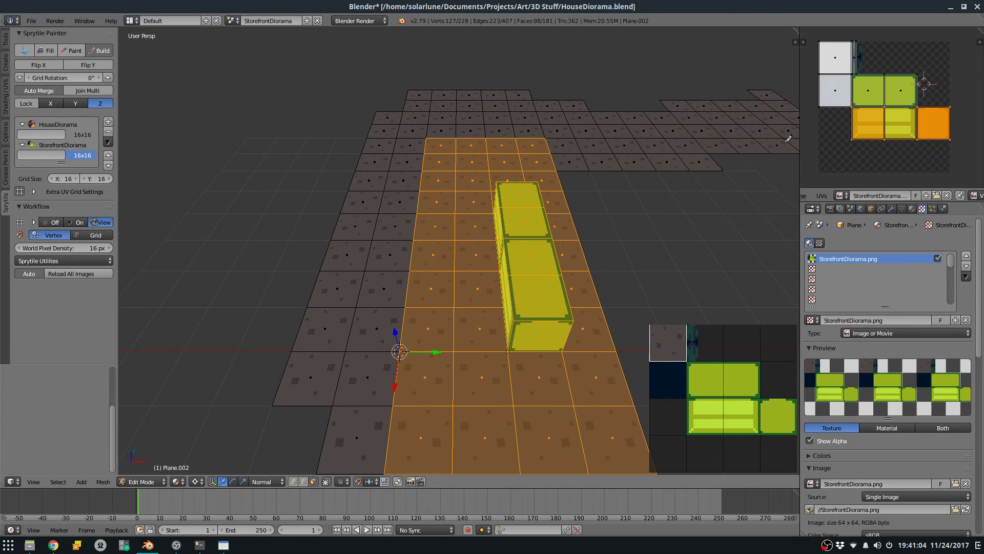
Delete the stray ground face at the far edge, save the file in Object Mode and return to Edit Mode.
right_click(764, 95)
key(x)
click(769, 94)
key(Tab)
key(ctrl+s)
click(511, 281)
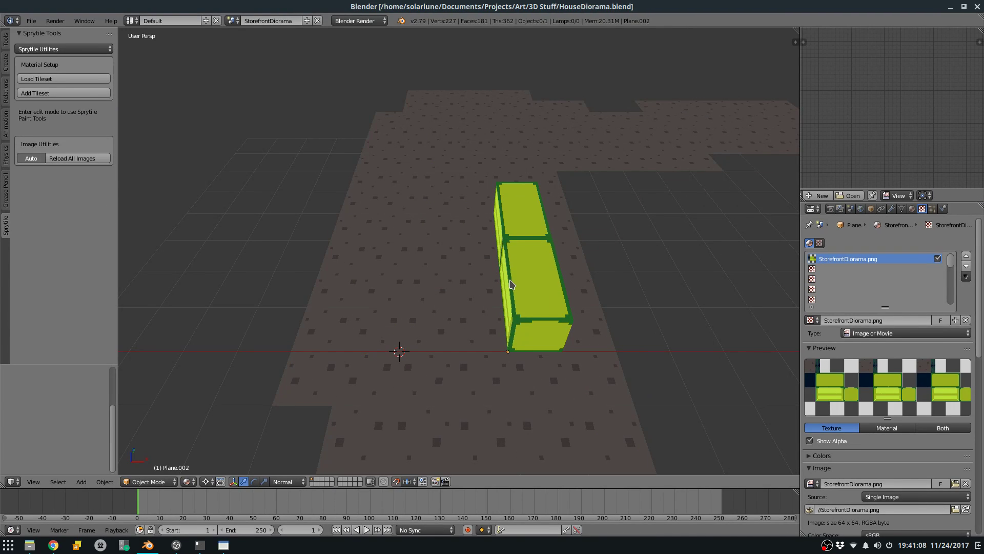
middle_drag(516, 283, 516, 260)
key(Tab)
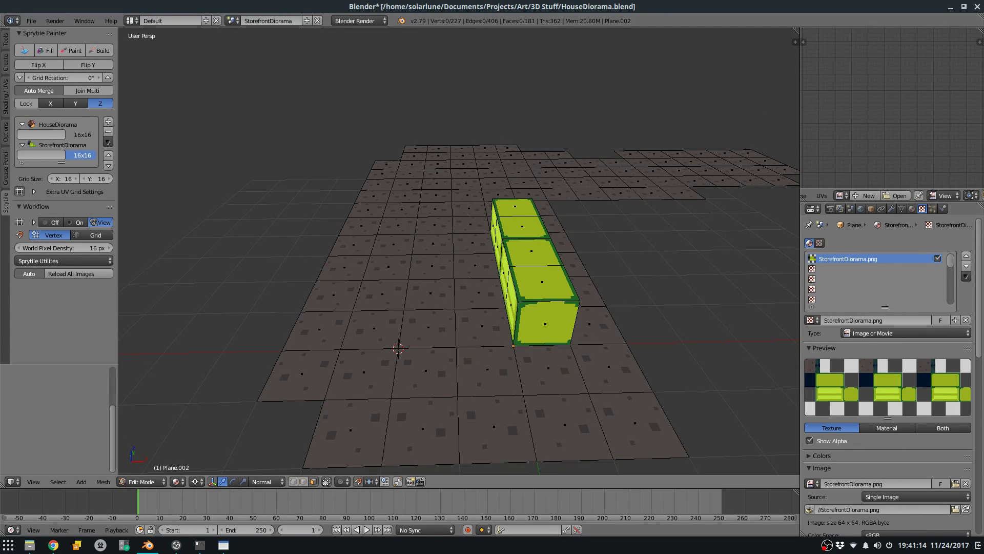
middle_drag(589, 235, 593, 219)
scroll(593, 219, up, 2)
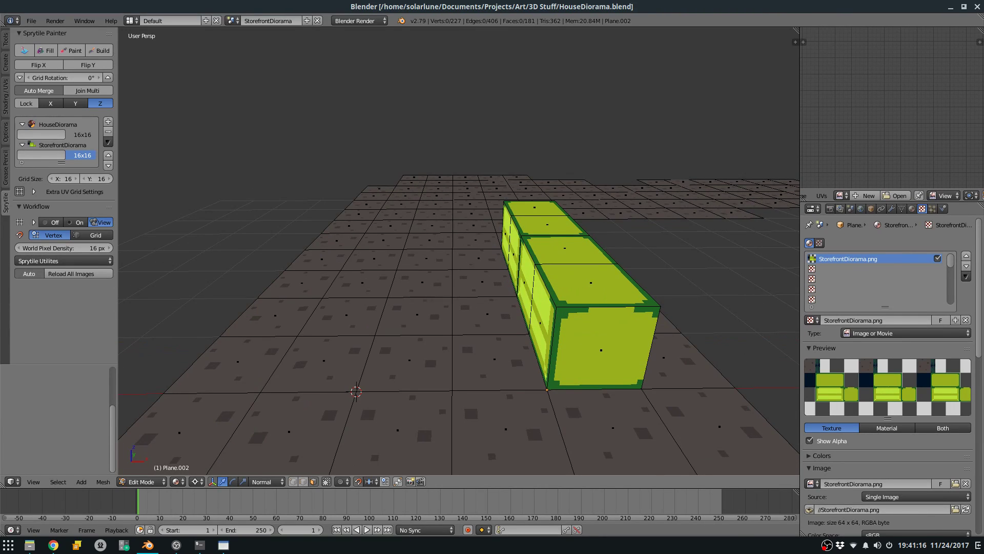
key(alt+Tab)
scroll(439, 182, down, 4)
key(m)
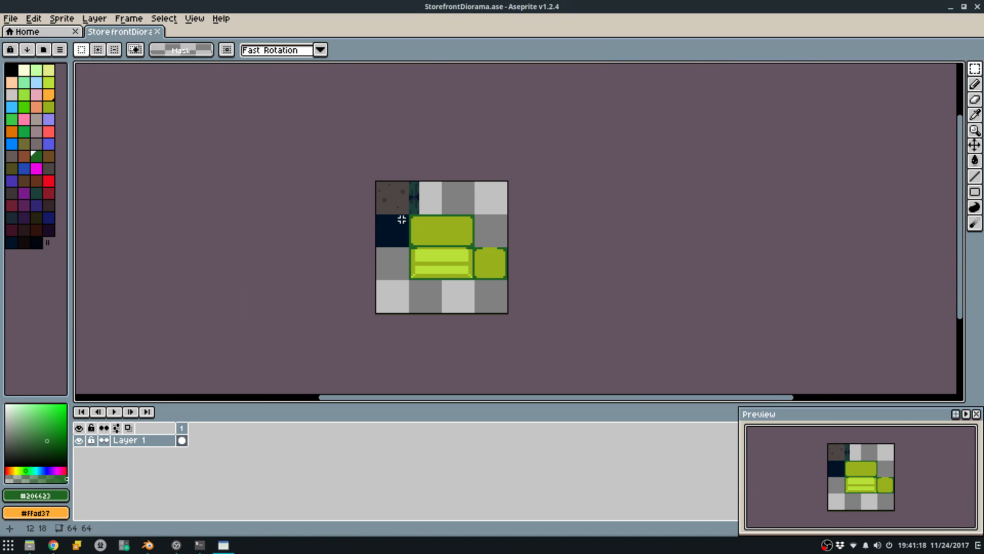
scroll(386, 213, up, 2)
click(94, 18)
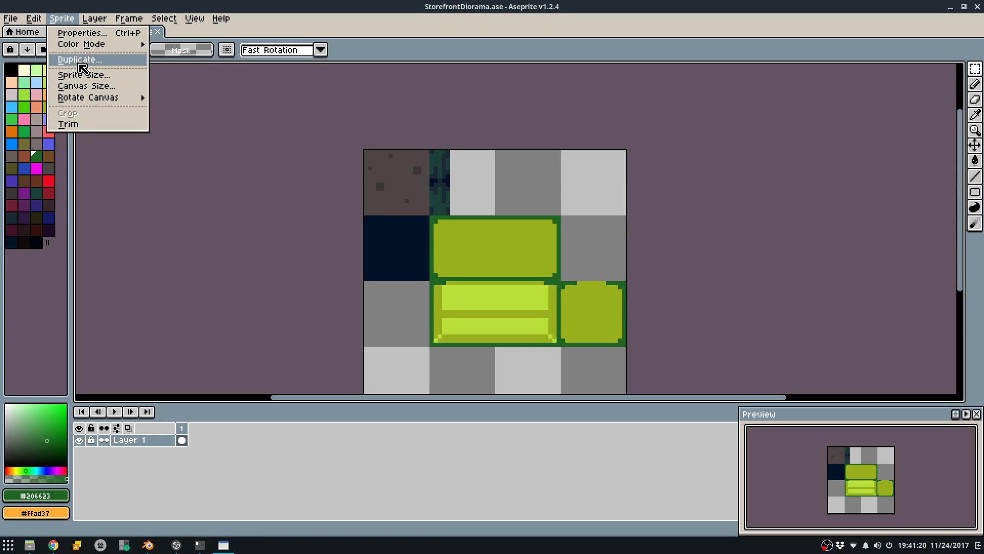
click(78, 92)
key(Escape)
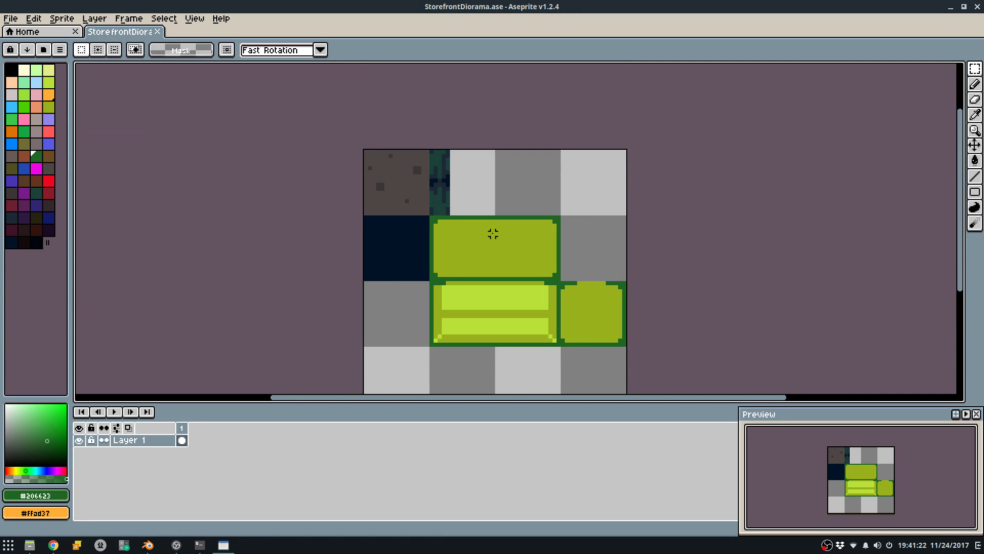
middle_drag(492, 231, 475, 204)
Switch back to Blender and examine the counter, the extended ground and the moved roof from several angles.
key(alt+Tab)
middle_drag(551, 291, 523, 259)
scroll(554, 276, down, 3)
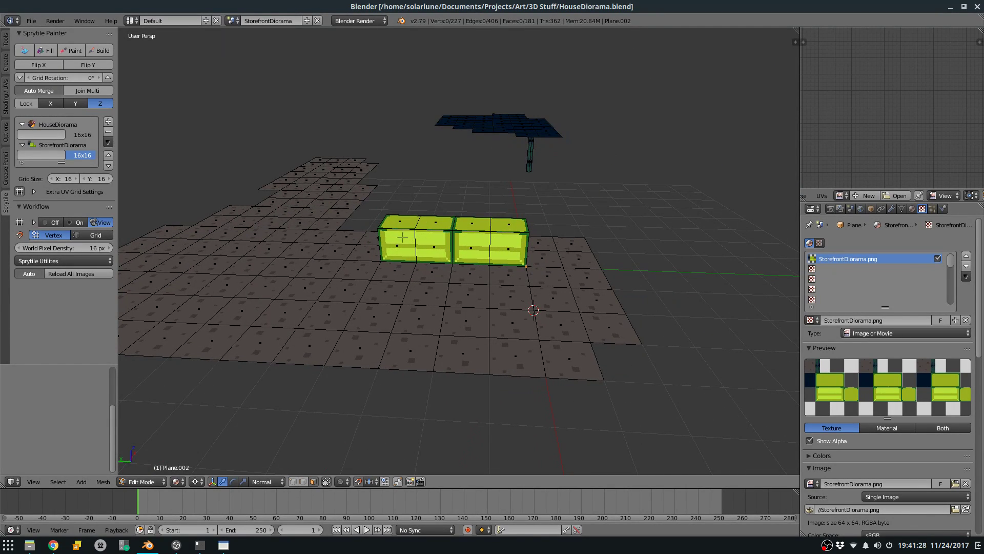
middle_drag(467, 243, 463, 249)
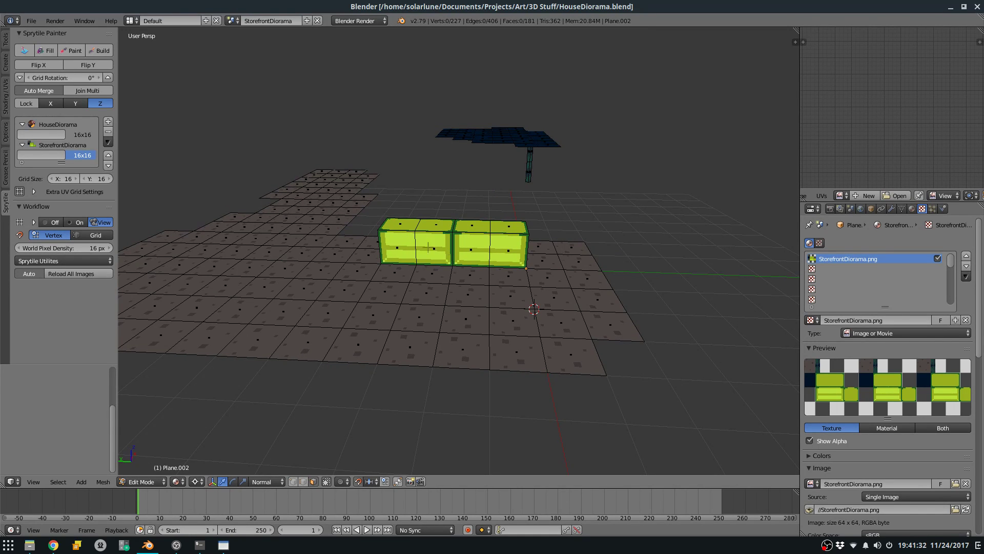
middle_drag(462, 248, 589, 277)
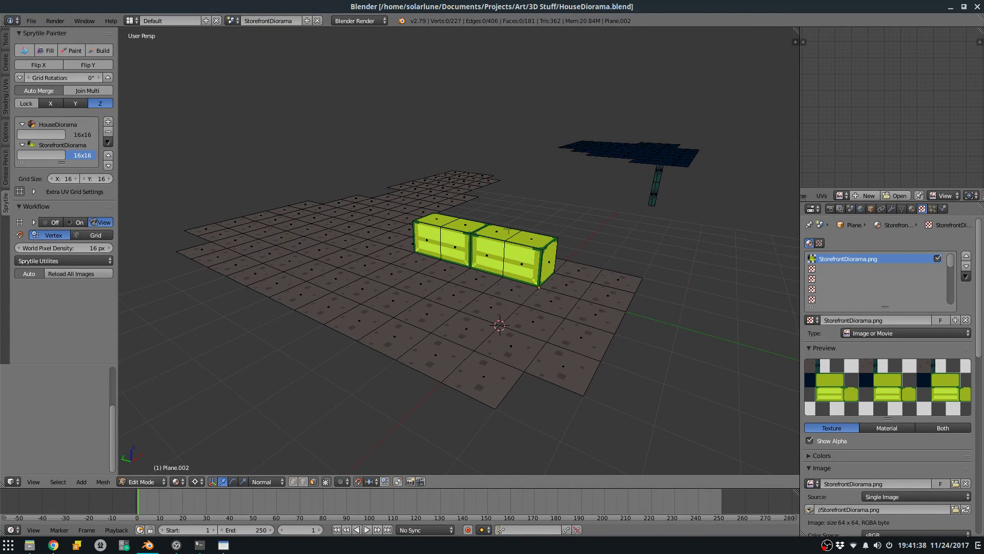
scroll(539, 300, up, 3)
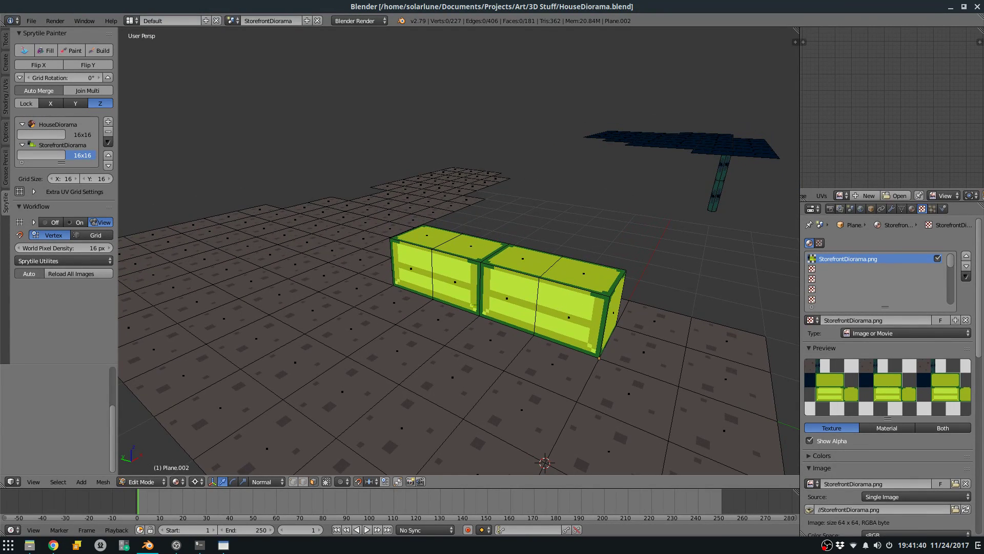
middle_drag(539, 301, 406, 316)
middle_drag(361, 282, 459, 246)
middle_drag(459, 246, 454, 248)
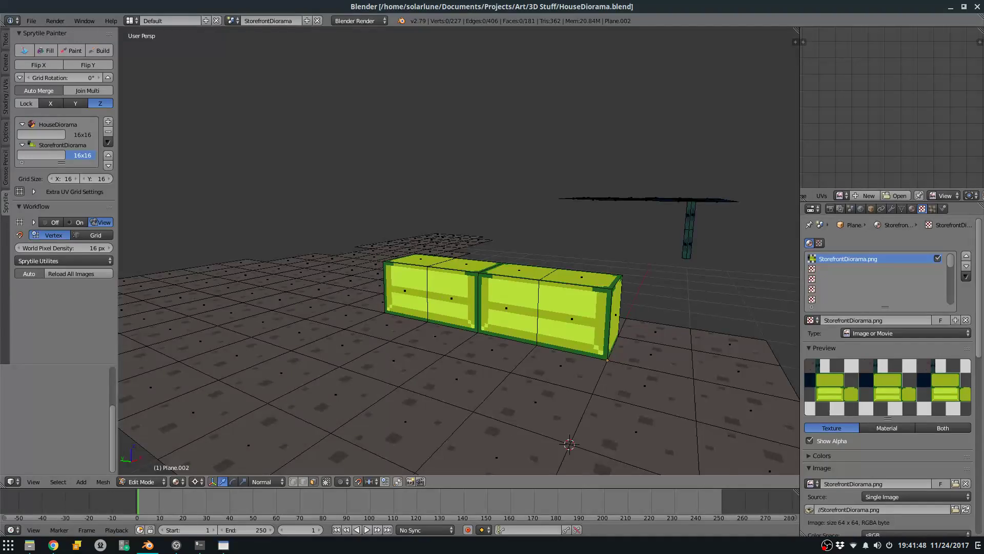
middle_drag(453, 249, 436, 257)
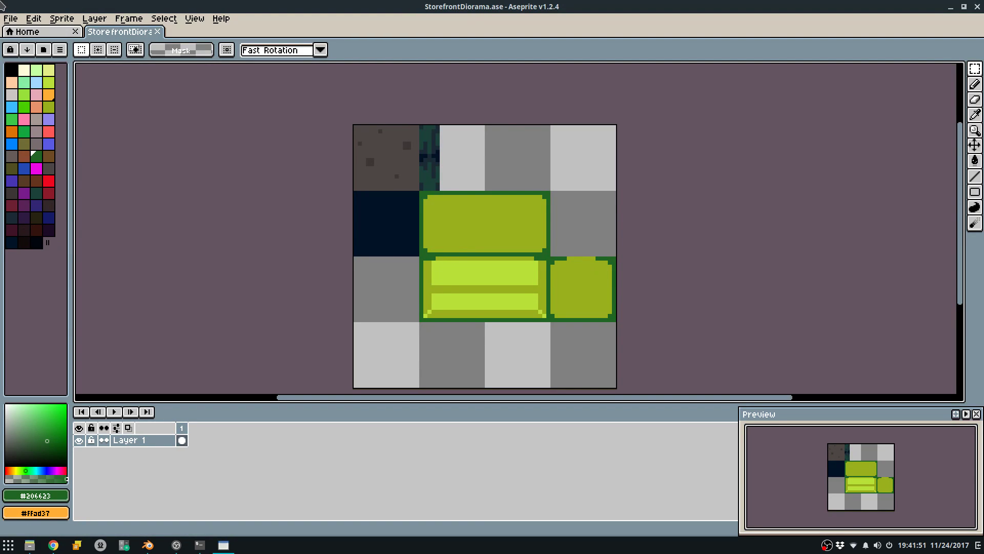
click(10, 18)
click(16, 29)
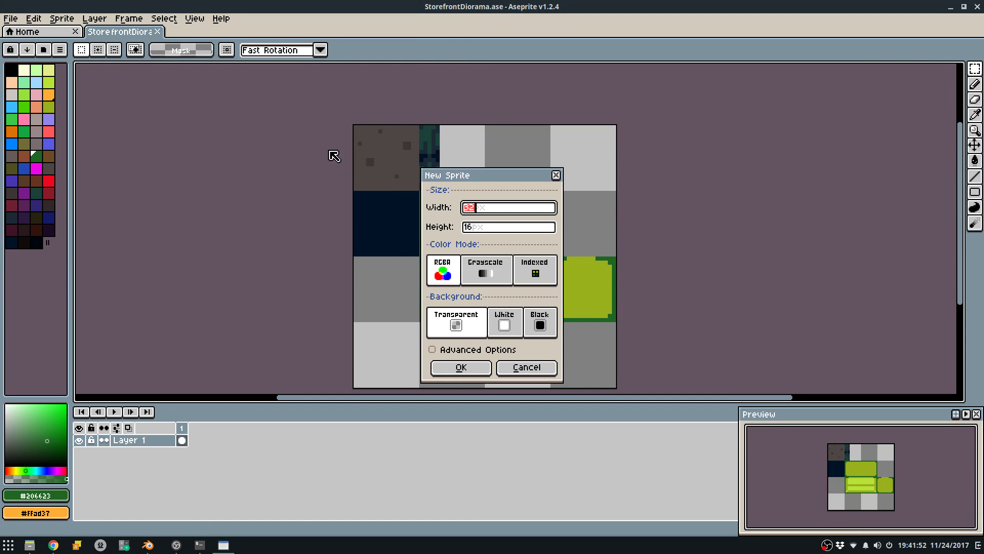
drag(484, 183, 690, 195)
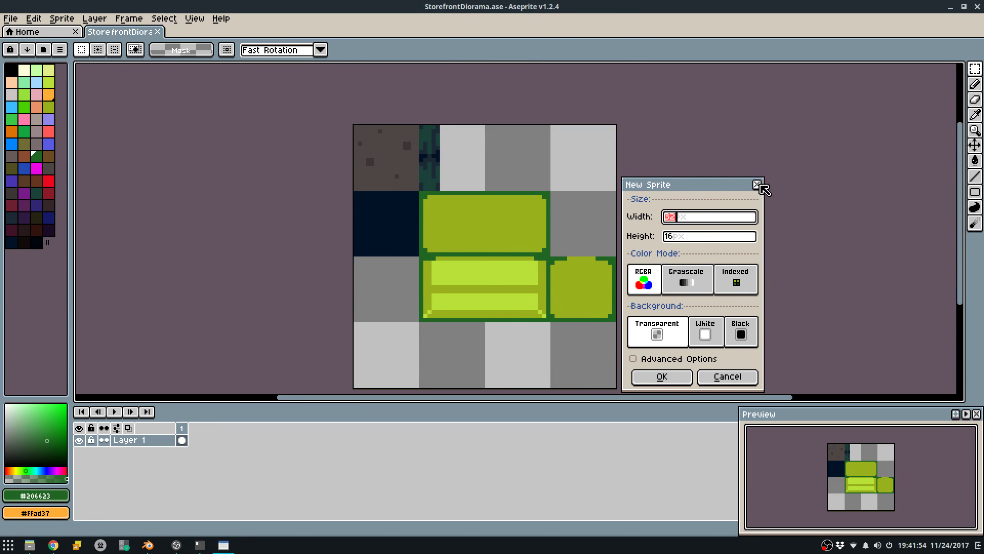
click(757, 184)
key(alt+Tab)
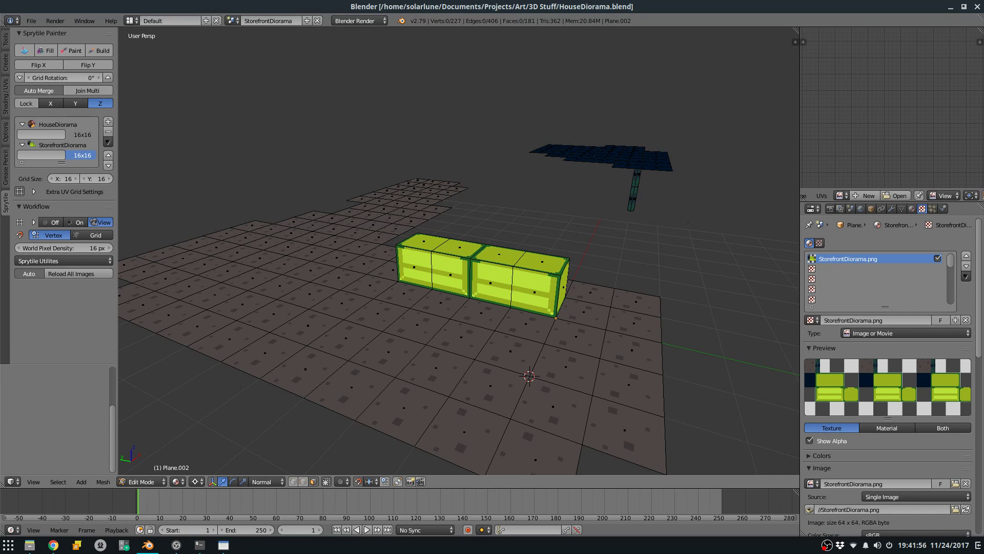
Duplicate three ground faces from the column behind the counter along X to widen the ground, leave Edit Mode and save the file.
middle_drag(688, 221, 546, 272)
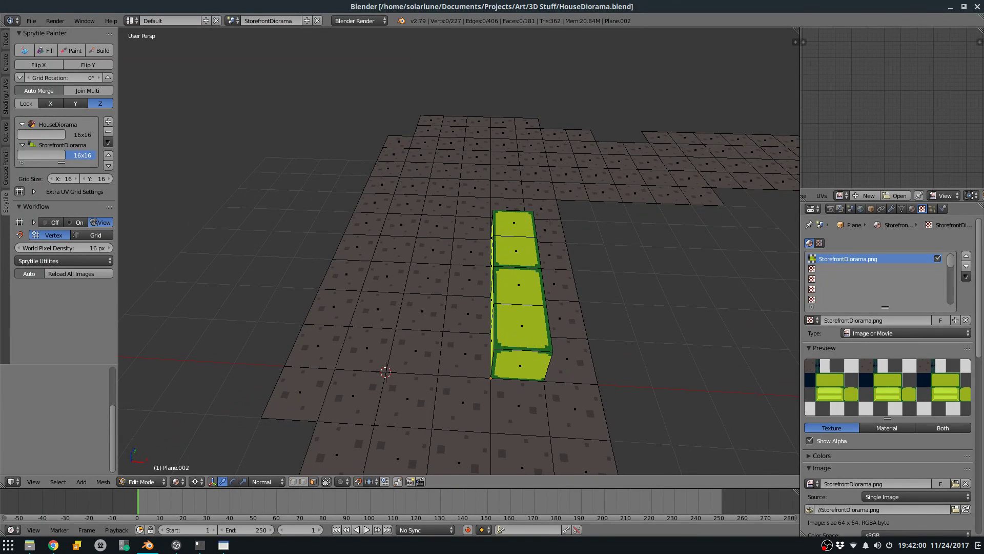
right_click(551, 232)
shift+right_click(554, 256)
shift+right_click(555, 256)
right_click(555, 256)
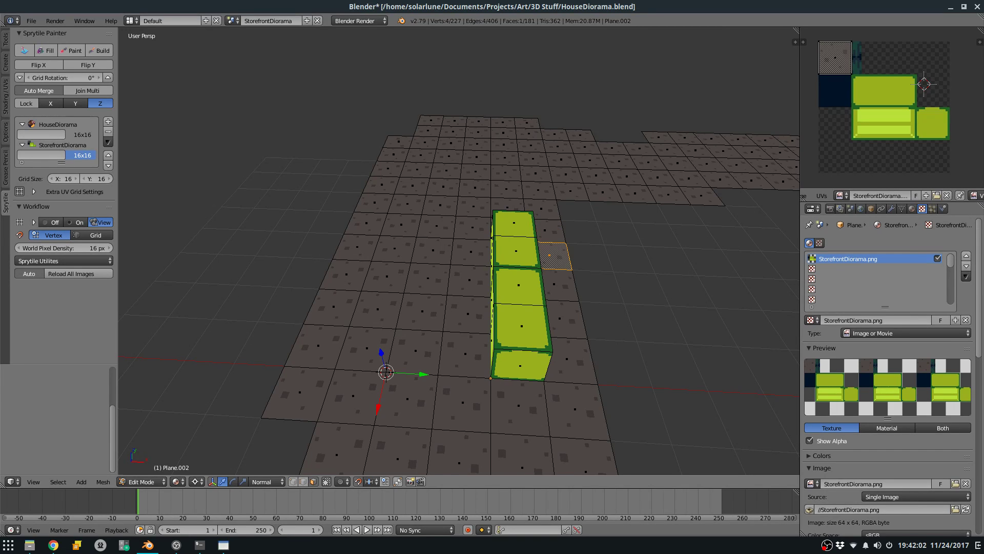
scroll(505, 362, down, 2)
shift+middle_drag(505, 361, 468, 331)
right_click(506, 325)
shift+right_click(505, 297)
shift+right_click(504, 271)
key(shift+d)
key(x)
click(552, 272)
key(Tab)
key(ctrl+s)
click(551, 272)
Duplicate one ground face behind the counter's far end along Y to extend the ground edge, leave Edit Mode and save the file.
key(Tab)
right_click(521, 182)
key(shift+d)
key(y)
click(519, 199)
key(Tab)
key(ctrl+s)
click(515, 207)
Switch to Aseprite and copy the speckled ground tile into the empty cell below the navy tile.
key(alt+Tab)
drag(348, 137, 398, 310)
click(446, 156)
drag(411, 133, 394, 142)
key(m)
Sample the ground's base brown #4d4643 and paint over the specks in the original ground tile with an enlarged pencil.
scroll(394, 143, up, 2)
key(q)
alt+click(404, 135)
key(plus)
key(plus)
key(plus)
mouse_move(351, 193)
mouse_down()
mouse_move(379, 128)
mouse_move(384, 149)
mouse_move(374, 176)
mouse_up()
key(plus)
key(plus)
click(486, 155)
Clear the selection and reduce the pencil size to 1 px for detail work on the ground tile.
key(m)
click(505, 147)
key(q)
key(minus)
key(minus)
key(minus)
scroll(400, 187, up, 3)
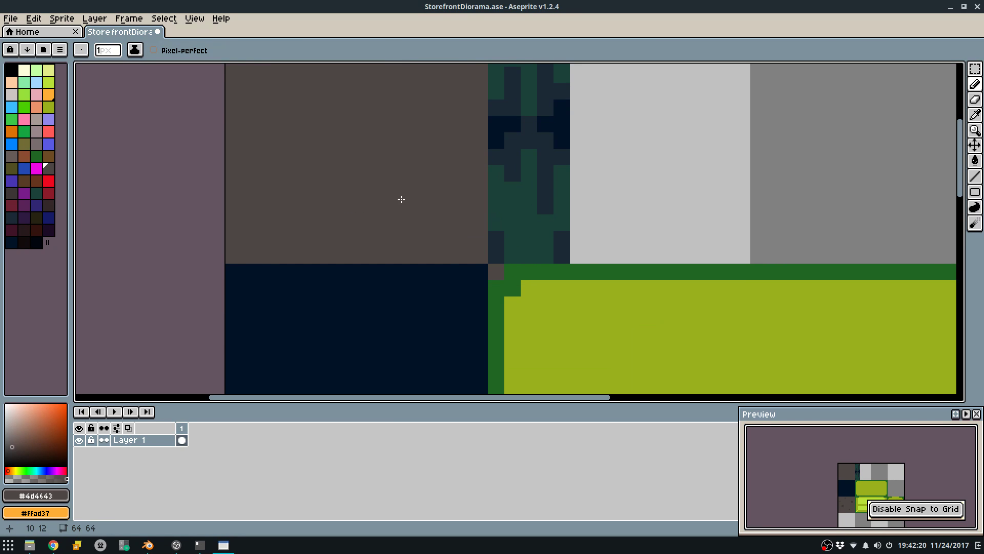
Save the reworked tileset, export its sprite sheet again over the existing image, and switch to Blender.
scroll(461, 190, down, 5)
key(ctrl+s)
key(ctrl+e)
click(519, 352)
key(Return)
key(alt+Tab)
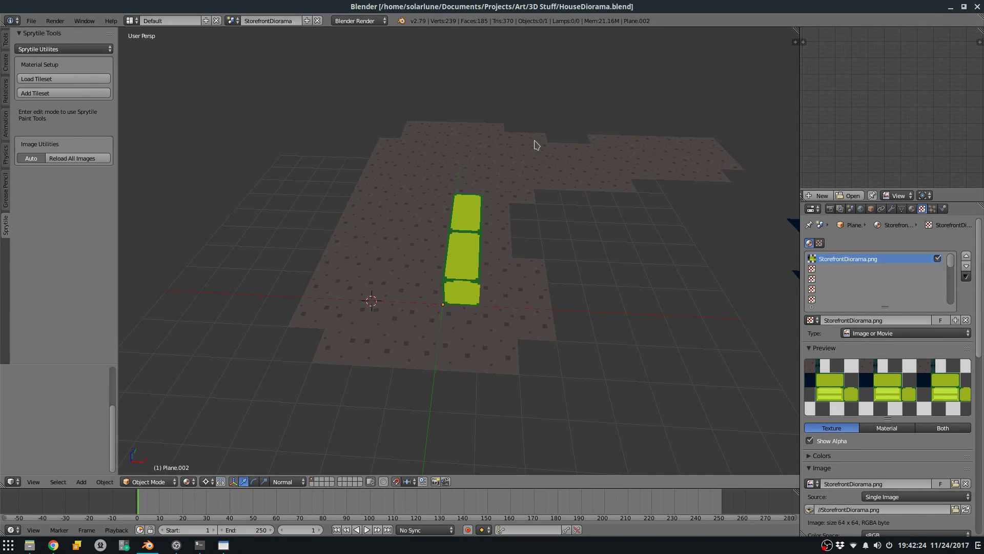
Enter Edit Mode, deselect all faces, display StorefrontDiorama.png in the image editor, and return to Object Mode.
key(Tab)
click(839, 195)
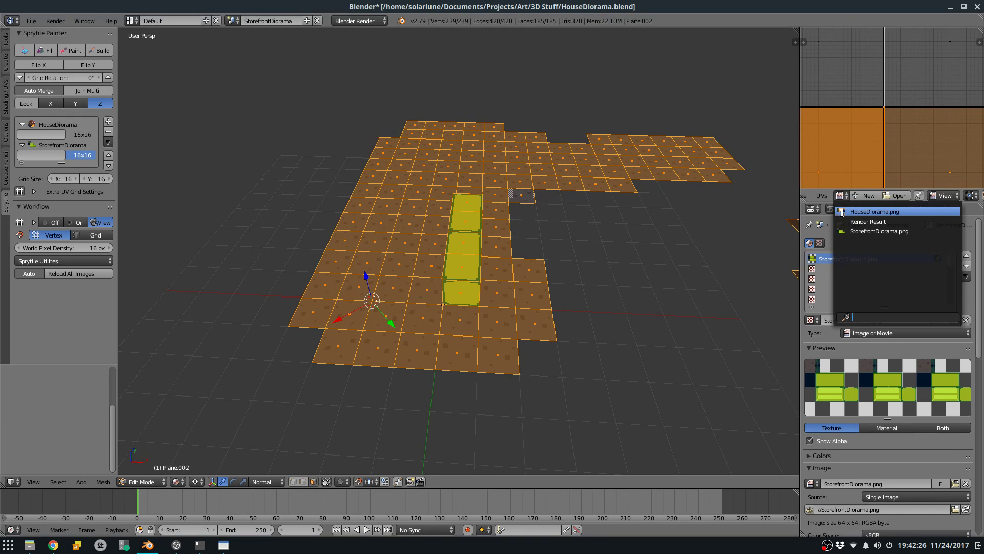
click(839, 210)
key(a)
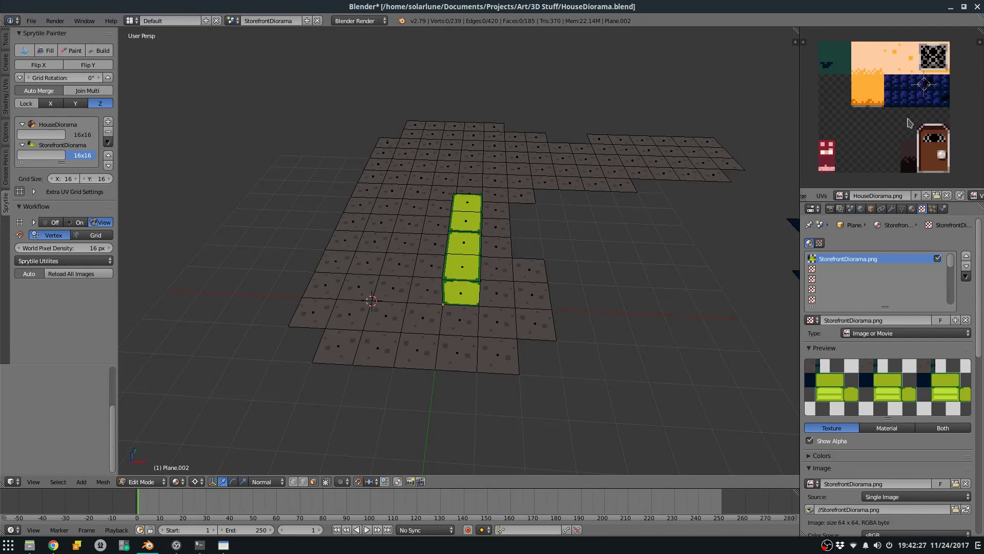
click(842, 196)
click(877, 227)
key(Tab)
Save the Blender file and inspect the counter on the reworked ground from the front and back.
middle_drag(647, 188, 671, 156)
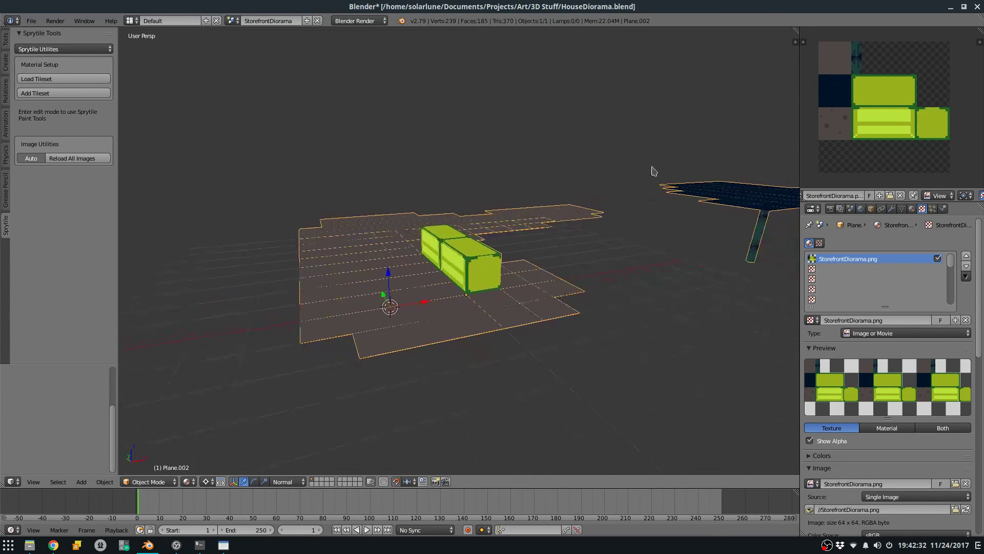
scroll(559, 221, up, 4)
middle_drag(569, 220, 655, 195)
shift+middle_drag(656, 196, 600, 278)
scroll(590, 280, up, 3)
key(ctrl+s)
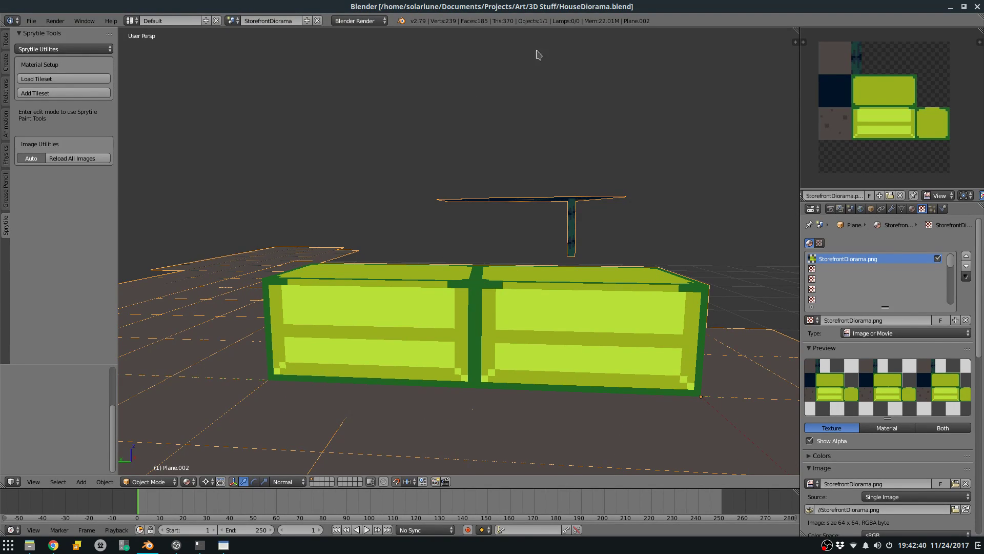
middle_drag(532, 214, 402, 268)
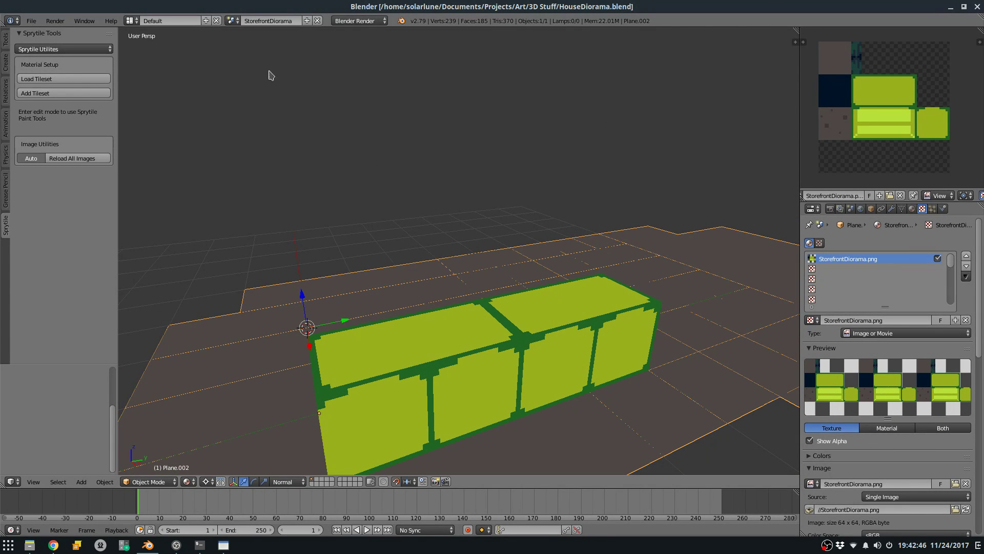
middle_drag(669, 135, 634, 248)
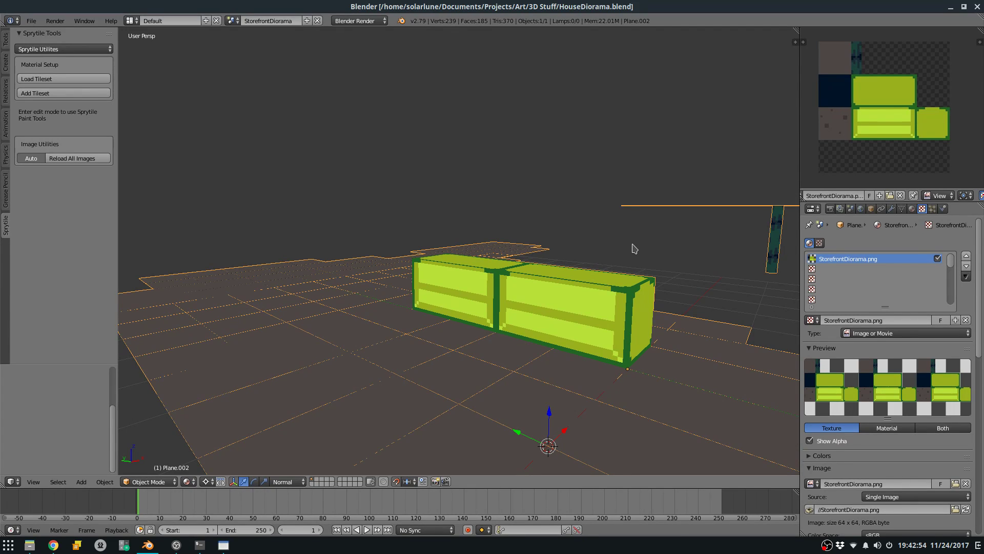
Switch to Aseprite and create a new 32 by 32 px sprite.
key(alt+Tab)
click(11, 18)
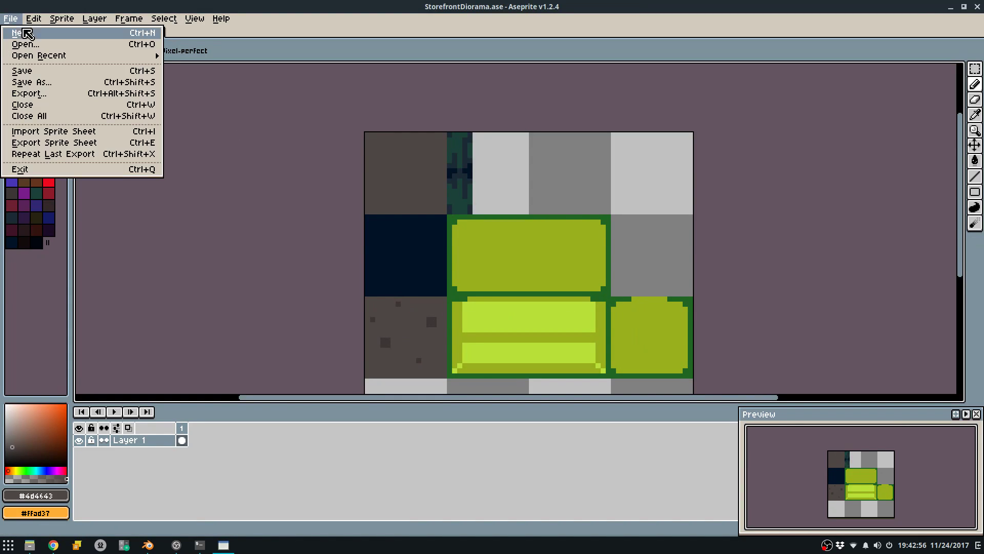
click(25, 31)
text(32)
click(501, 229)
text(32)
key(Return)
Examine the counter from its front in Blender and return to the blank sprite in Aseprite.
key(alt+Tab)
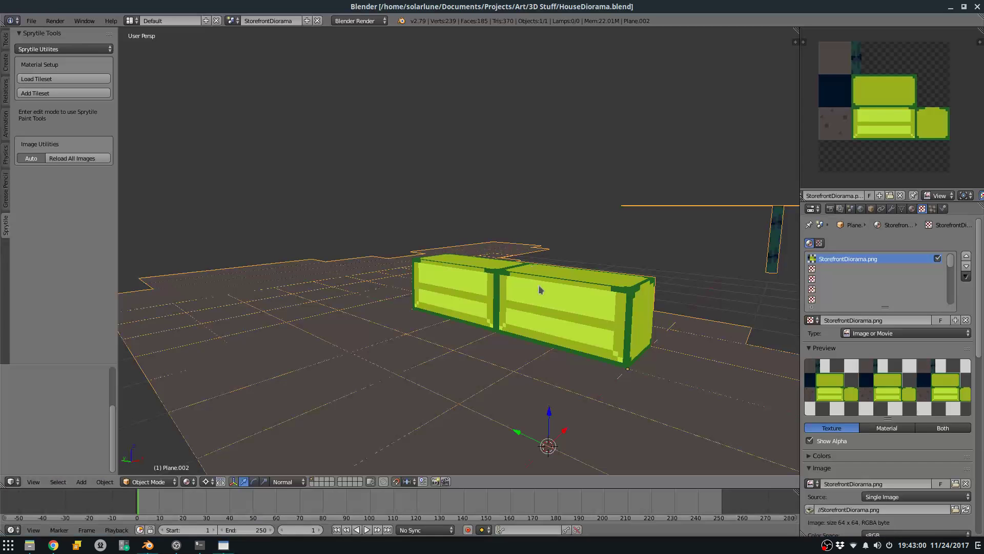
middle_drag(548, 273, 452, 296)
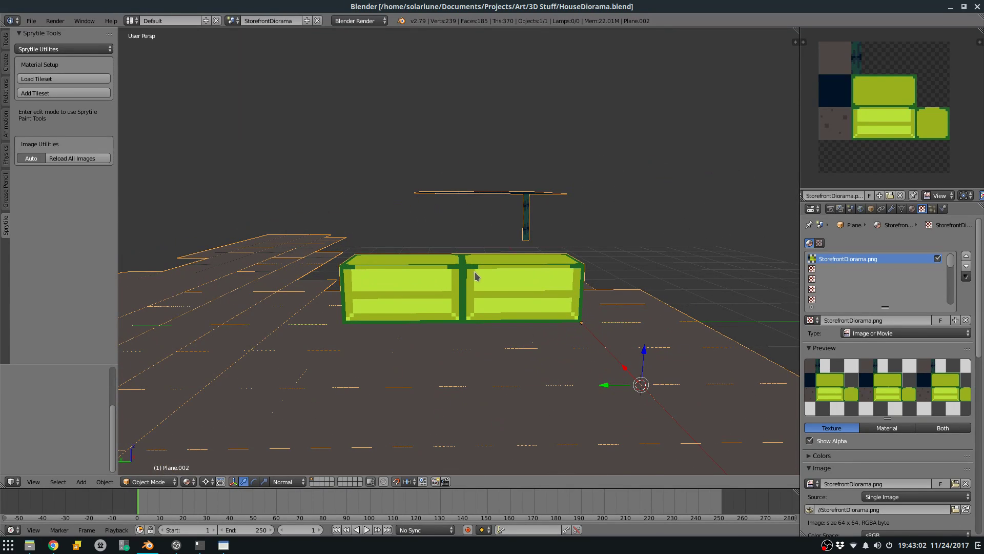
key(alt+Tab)
Draw the rounded upper outline of a character silhouette in the dark olive palette colour Idx-50 with the 1 px pencil.
scroll(500, 236, up, 5)
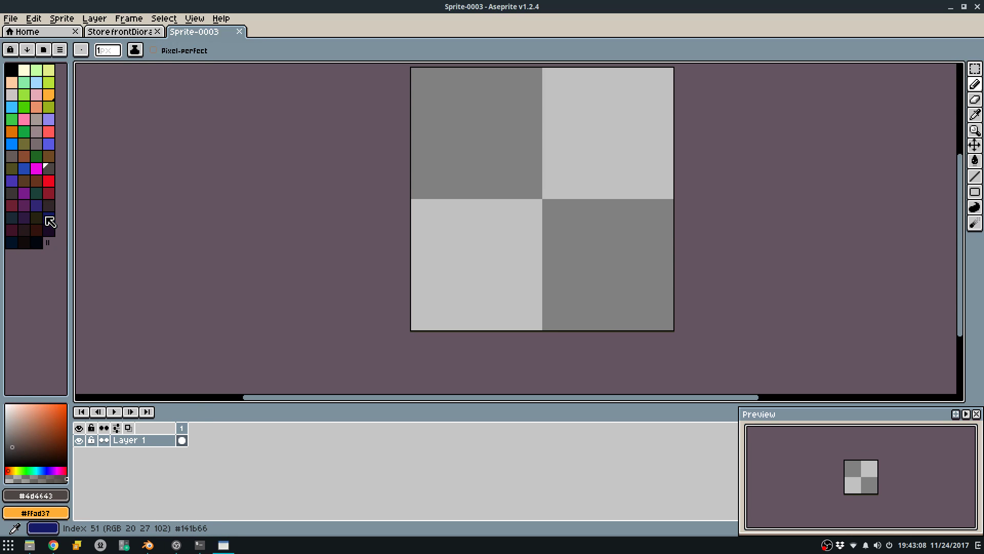
click(35, 215)
scroll(411, 205, up, 2)
middle_drag(459, 197, 458, 165)
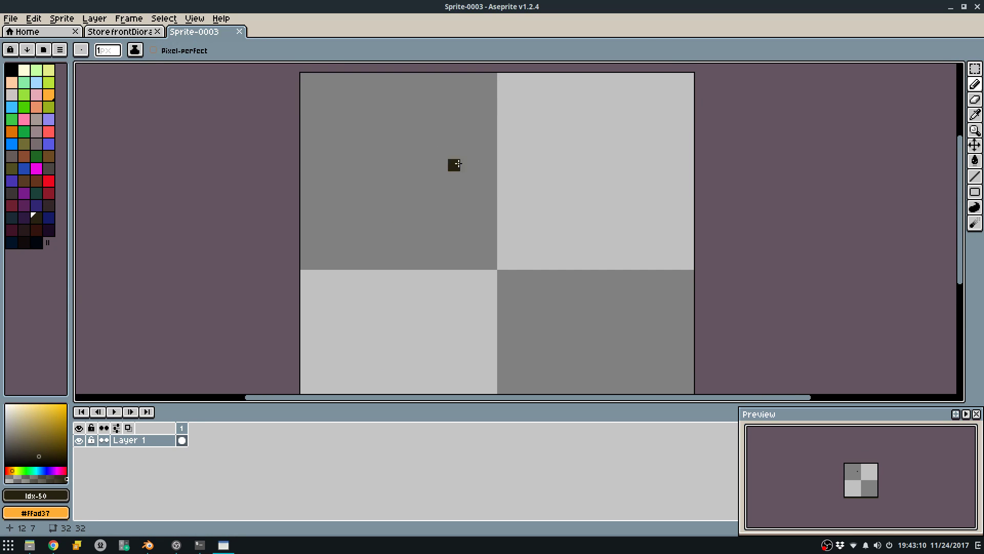
mouse_move(528, 140)
mouse_down()
mouse_move(578, 251)
mouse_move(578, 278)
mouse_move(554, 325)
mouse_up()
mouse_move(515, 128)
mouse_down()
mouse_move(474, 132)
mouse_move(451, 152)
mouse_move(405, 236)
mouse_move(441, 338)
mouse_up()
scroll(440, 338, up, 2)
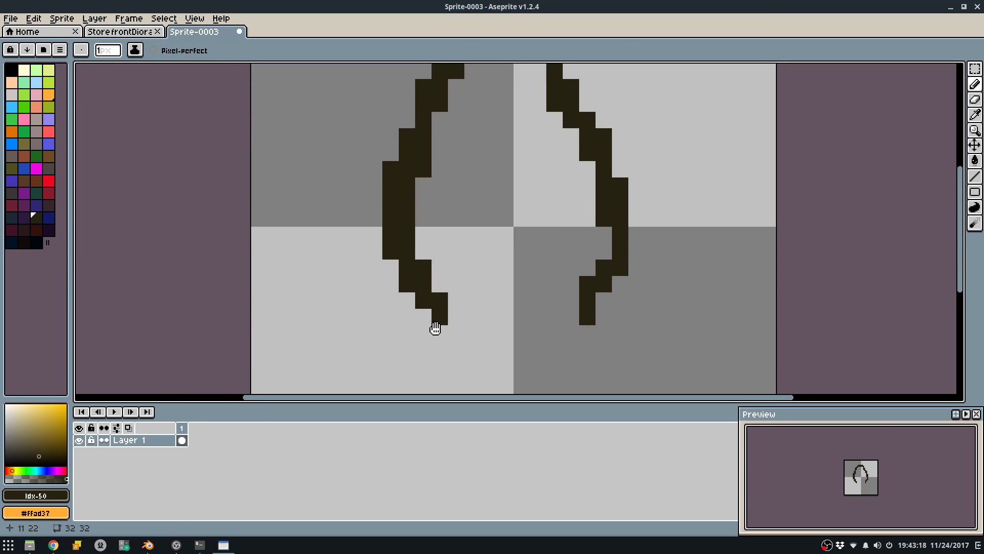
Extend both sides of the silhouette outline down from the waist and close it along the canvas's lower edge.
scroll(430, 273, down, 4)
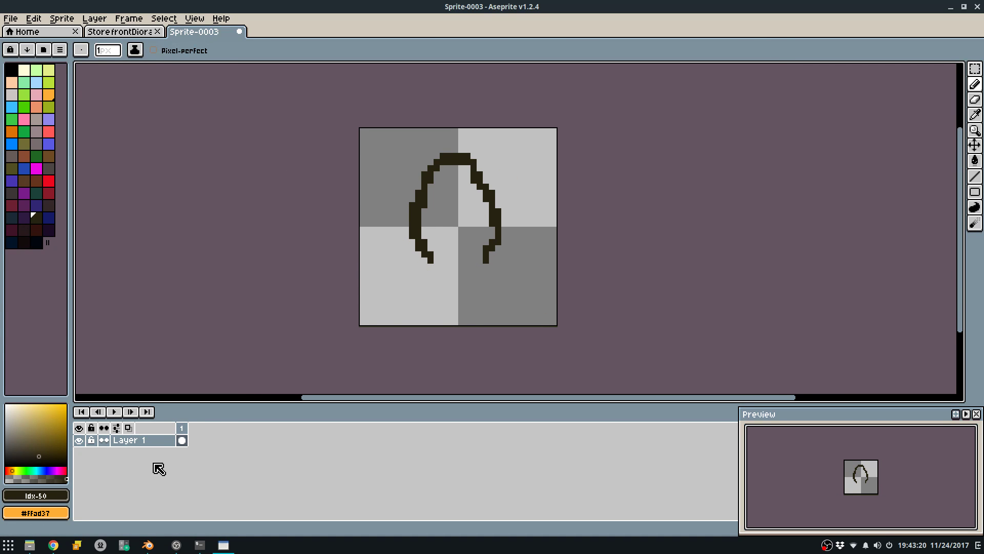
scroll(439, 257, up, 3)
drag(418, 279, 416, 317)
middle_drag(410, 300, 431, 225)
mouse_move(422, 258)
mouse_down()
mouse_move(432, 336)
mouse_move(451, 356)
mouse_up()
mouse_move(584, 209)
mouse_down()
mouse_move(620, 352)
mouse_move(543, 359)
mouse_up()
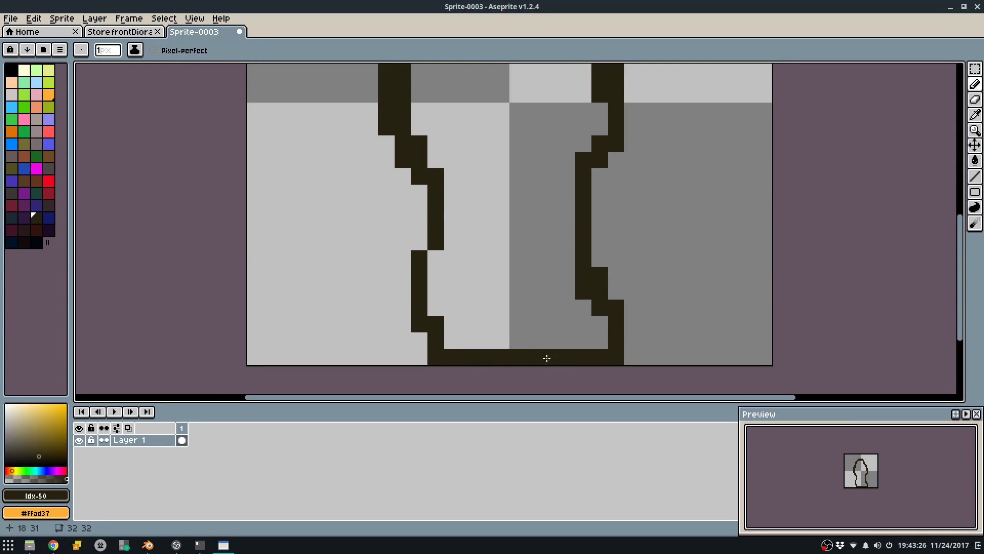
Fill the silhouette with the dark olive outline colour and pencil a blocky head on top, about 5 px wide.
key(g)
click(519, 215)
scroll(510, 266, down, 5)
scroll(508, 178, up, 5)
key(b)
scroll(442, 174, up, 2)
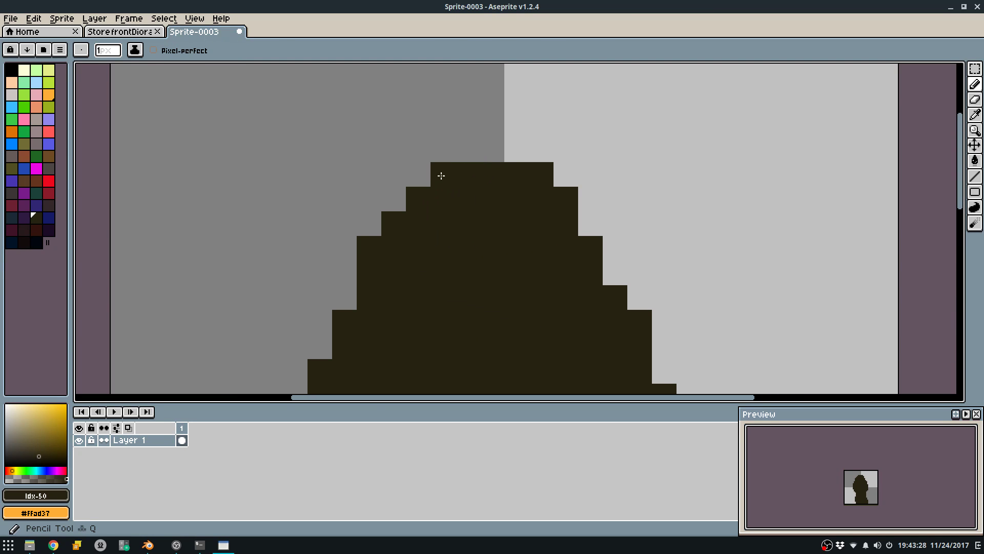
drag(441, 174, 530, 110)
click(452, 106)
drag(453, 106, 563, 123)
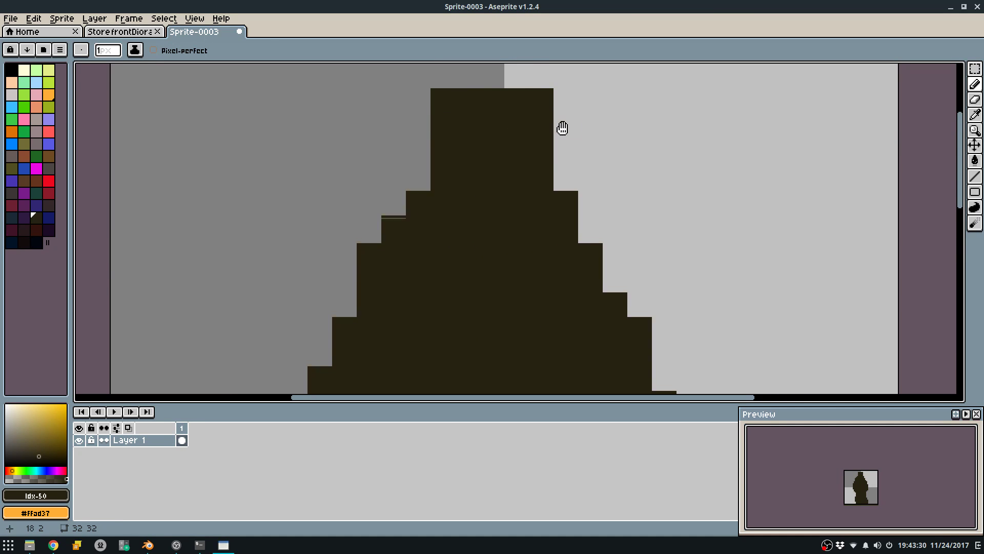
Widen the head by one pixel column on its right side and round off its upper corners.
middle_drag(563, 122, 567, 169)
drag(568, 151, 569, 227)
key(e)
click(458, 139)
mouse_move(570, 146)
mouse_down()
mouse_move(571, 217)
mouse_move(573, 178)
mouse_up()
click(556, 145)
key(b)
scroll(571, 199, down, 4)
scroll(568, 205, up, 2)
drag(573, 179, 573, 205)
click(549, 153)
key(ctrl+z)
click(562, 164)
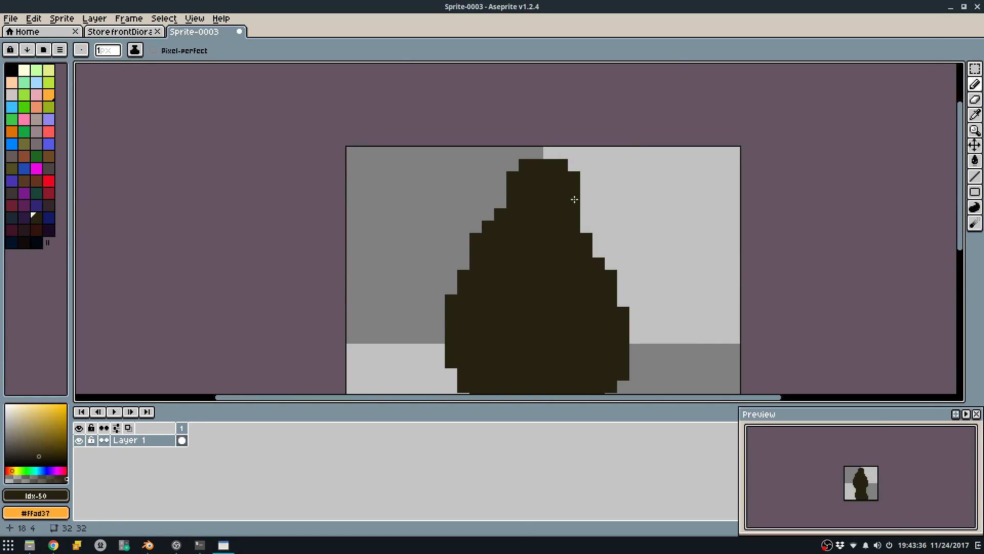
Save the new sprite in the 3D Stuff folder as StorefrontCharacters.
key(ctrl+s)
text(C)
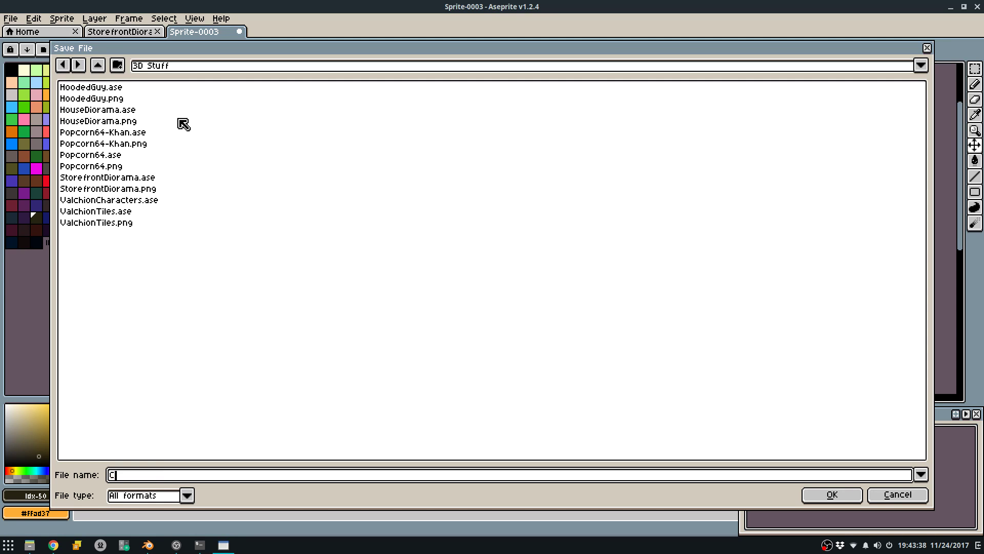
text(StorefrontCharacters)
key(Return)
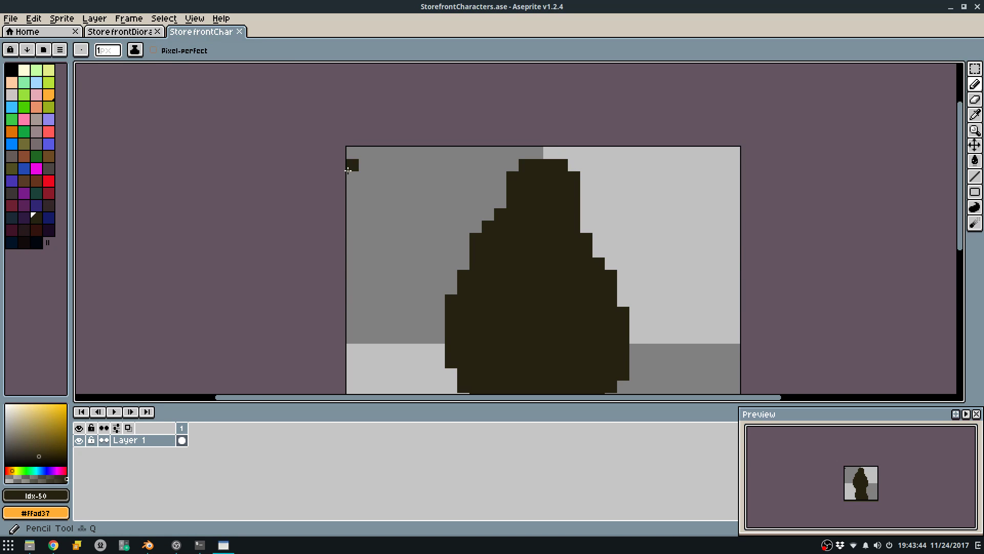
Erase the outermost pixels along the silhouette's left shoulder, arm and lower side to slim it by about 1 px.
scroll(378, 153, down, 3)
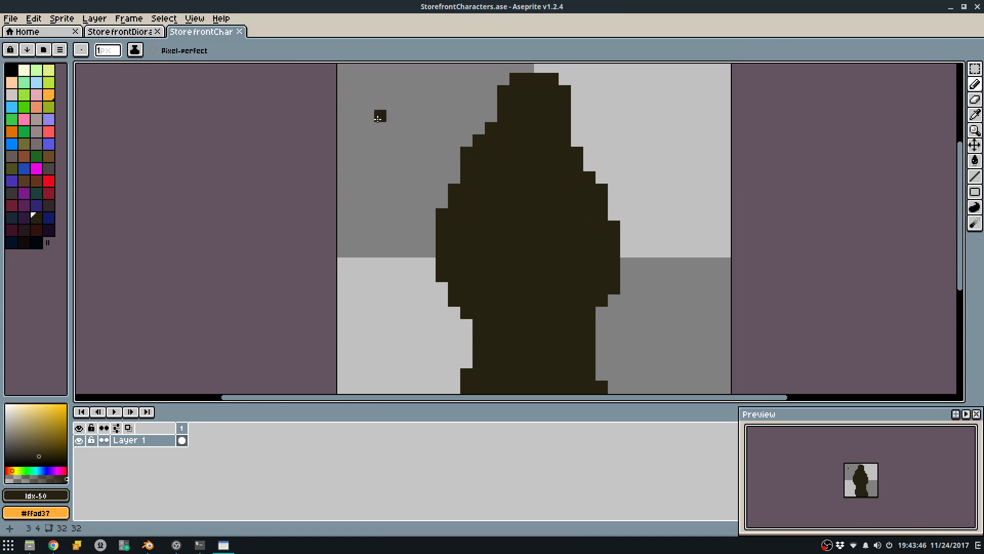
scroll(378, 117, down, 2)
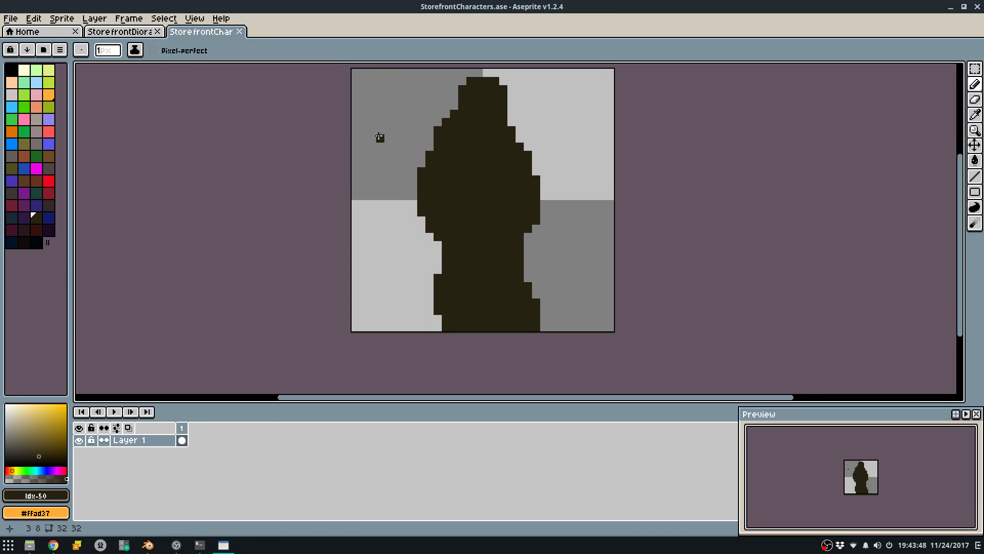
scroll(454, 119, up, 2)
key(e)
click(450, 114)
click(438, 125)
click(422, 141)
click(415, 163)
click(406, 190)
mouse_move(389, 220)
mouse_down()
mouse_move(388, 306)
mouse_move(405, 223)
mouse_up()
click(405, 339)
click(422, 354)
middle_drag(449, 309, 398, 224)
scroll(535, 251, down, 3)
scroll(552, 245, up, 3)
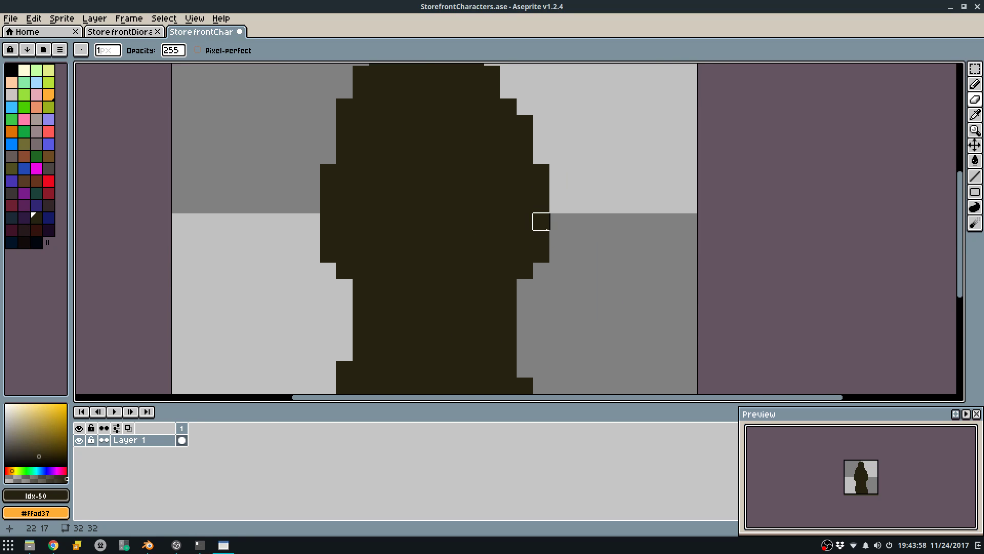
scroll(540, 235, down, 4)
key(m)
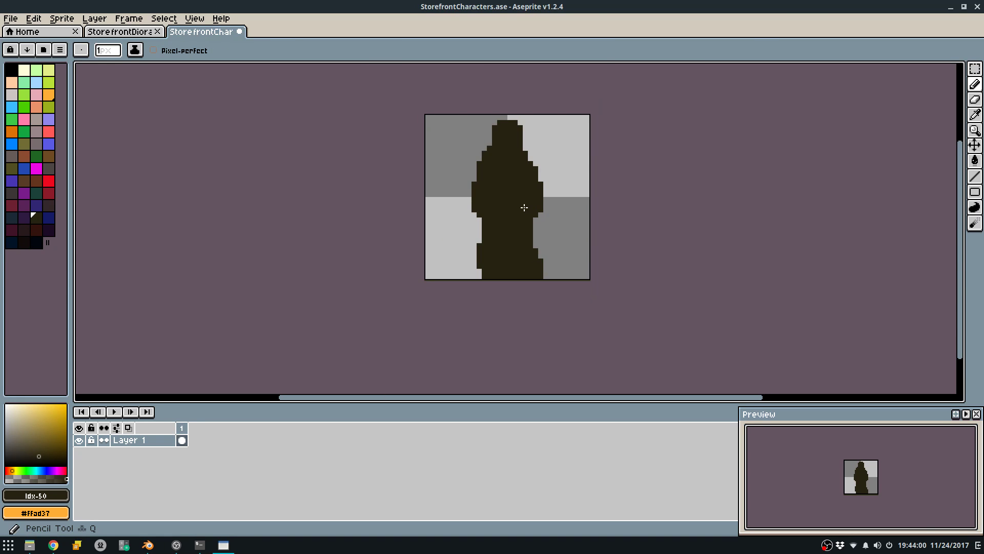
Erase the outer pixels along both upper arms so the silhouette tapers toward the shoulders.
scroll(521, 204, up, 2)
mouse_move(436, 160)
mouse_down()
mouse_move(576, 227)
mouse_move(540, 219)
mouse_up()
key(ctrl+d)
key(e)
drag(553, 178, 552, 173)
scroll(551, 170, up, 2)
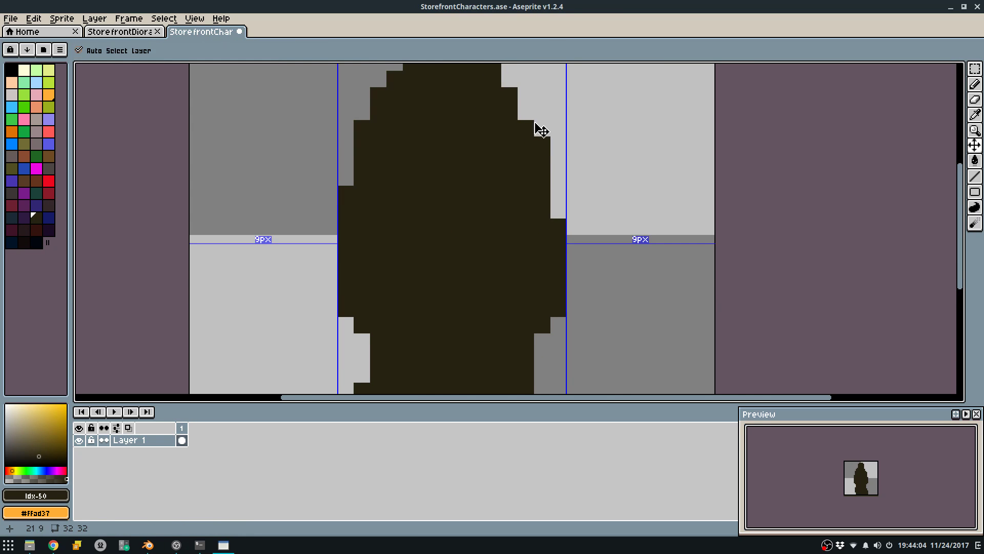
click(559, 193)
click(348, 195)
middle_drag(356, 158, 356, 233)
Trim single pixels from the silhouette's shoulders and neck, undo the last erasure, and save the file.
click(362, 202)
click(377, 171)
click(393, 154)
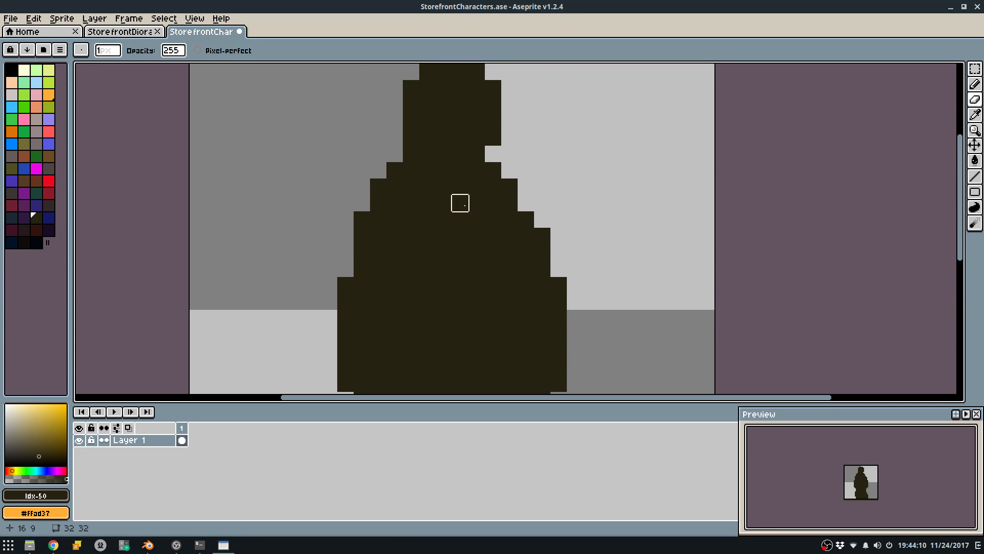
click(494, 170)
click(411, 154)
scroll(498, 105, down, 5)
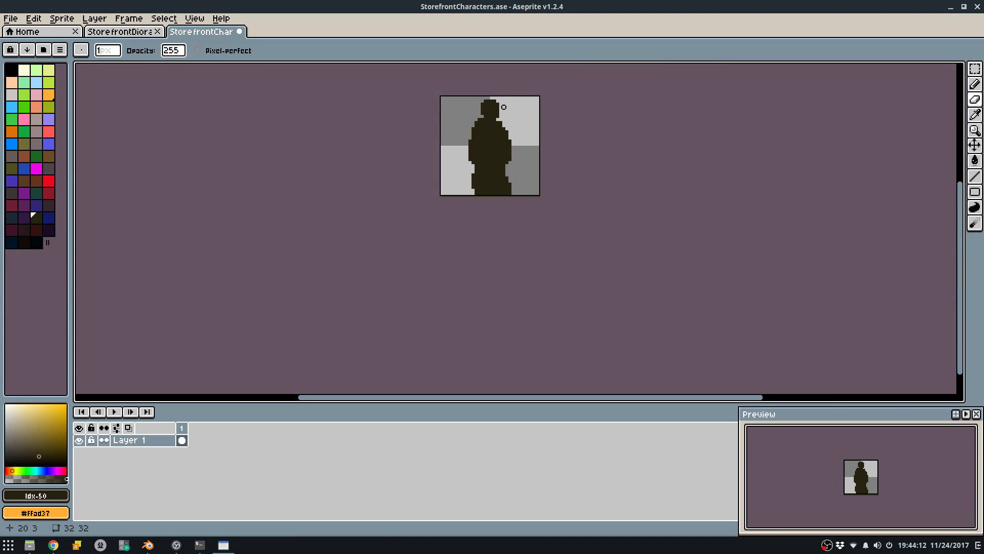
key(ctrl+z)
key(ctrl+s)
Erase the flared pixels along the outer edge of the silhouette's lower right leg and save the file.
scroll(500, 164, up, 5)
key(b)
key(e)
drag(541, 251, 541, 291)
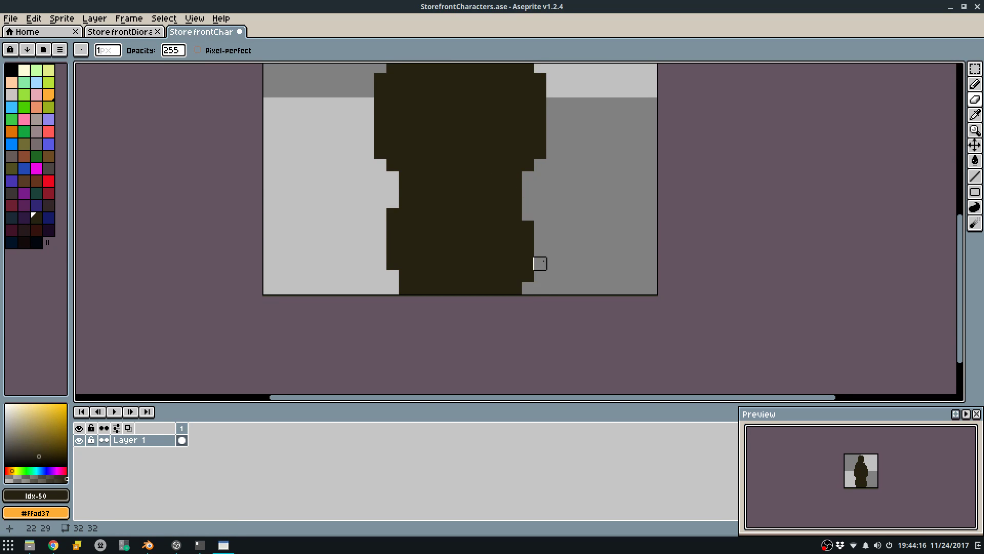
scroll(539, 215, down, 4)
key(b)
key(ctrl+s)
Erase the outer edge of the left leg and add a foot pixel at its base.
scroll(528, 204, up, 5)
key(e)
mouse_move(442, 216)
mouse_down()
mouse_move(456, 230)
mouse_move(457, 314)
mouse_up()
key(b)
click(463, 327)
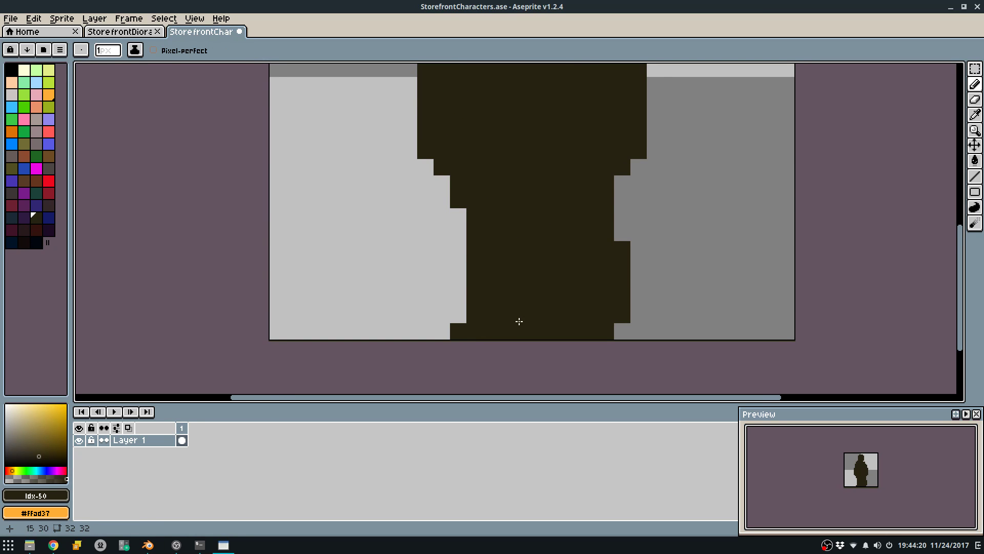
Erase two pixel columns from the outer edge of the right leg and remove the left foot pixel.
key(e)
drag(623, 249, 622, 297)
drag(606, 232, 606, 299)
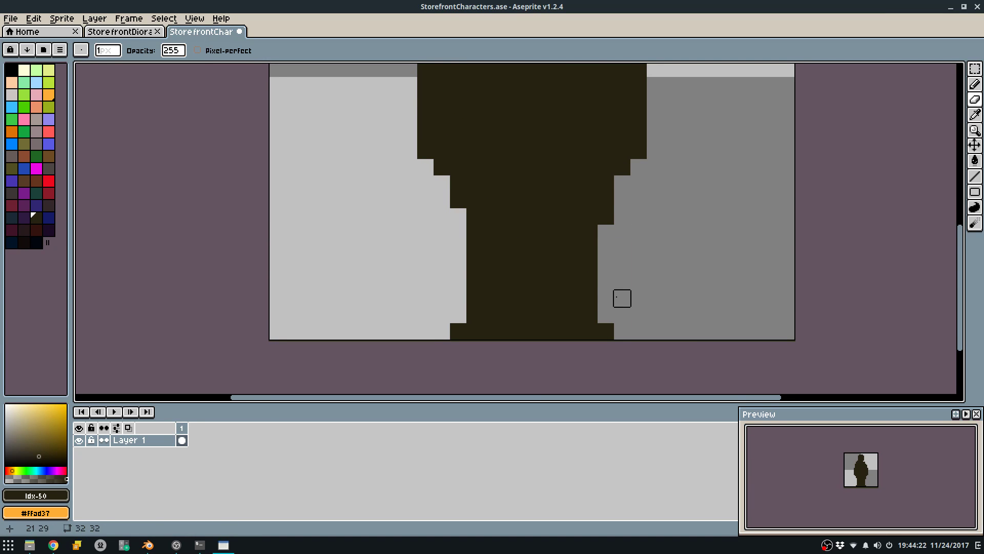
click(458, 330)
scroll(555, 257, down, 4)
scroll(564, 229, up, 1)
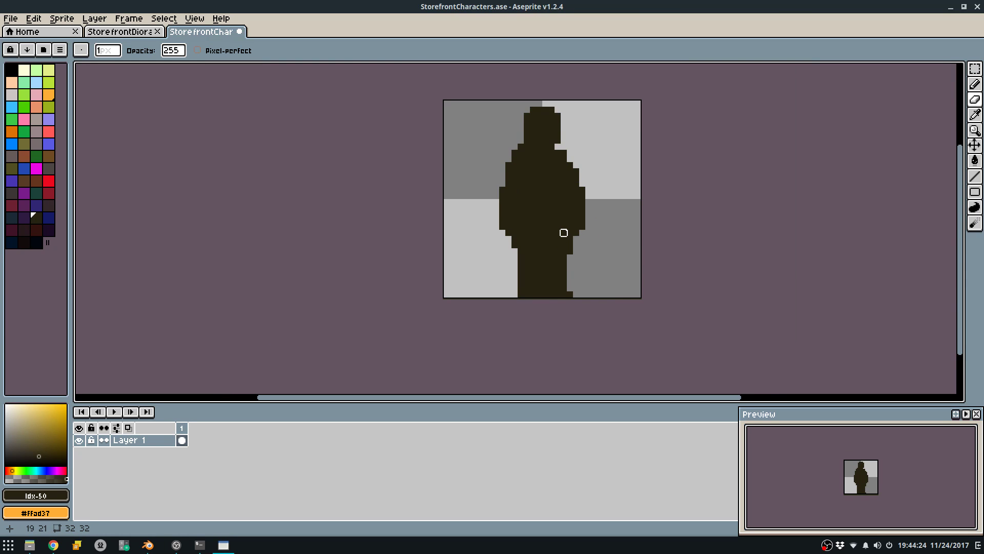
Erase the outermost pixel column of both arms to slim the silhouette's torso.
drag(582, 177, 582, 214)
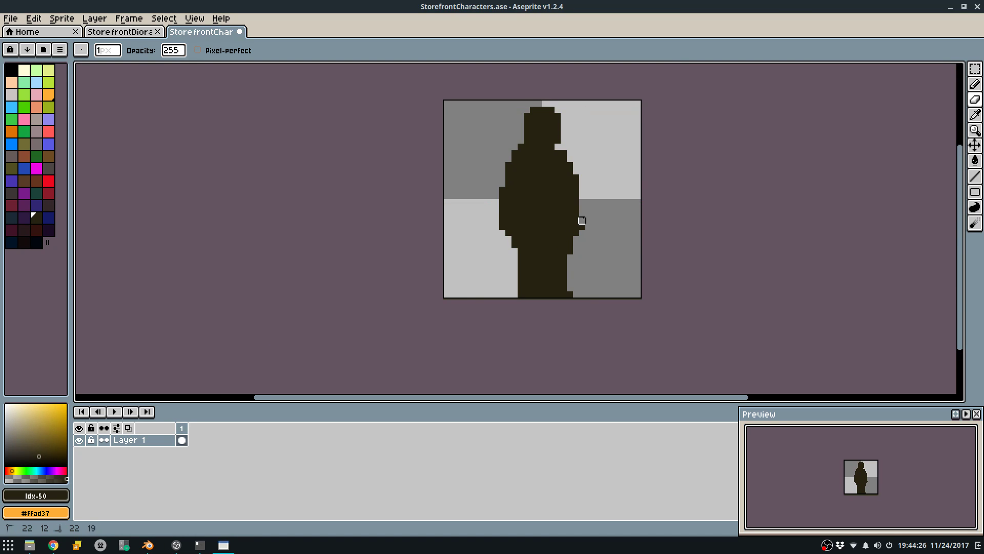
scroll(539, 140, up, 2)
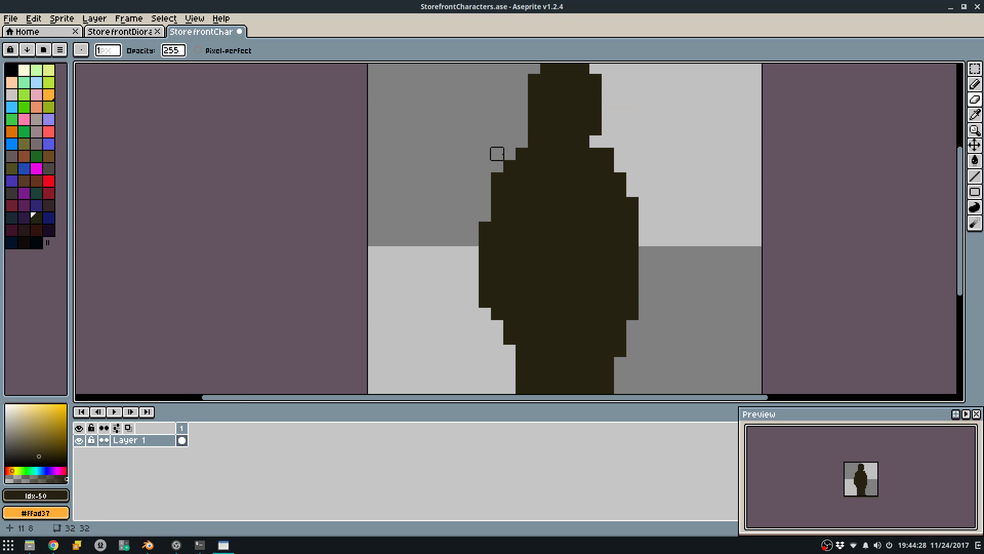
drag(484, 228, 485, 326)
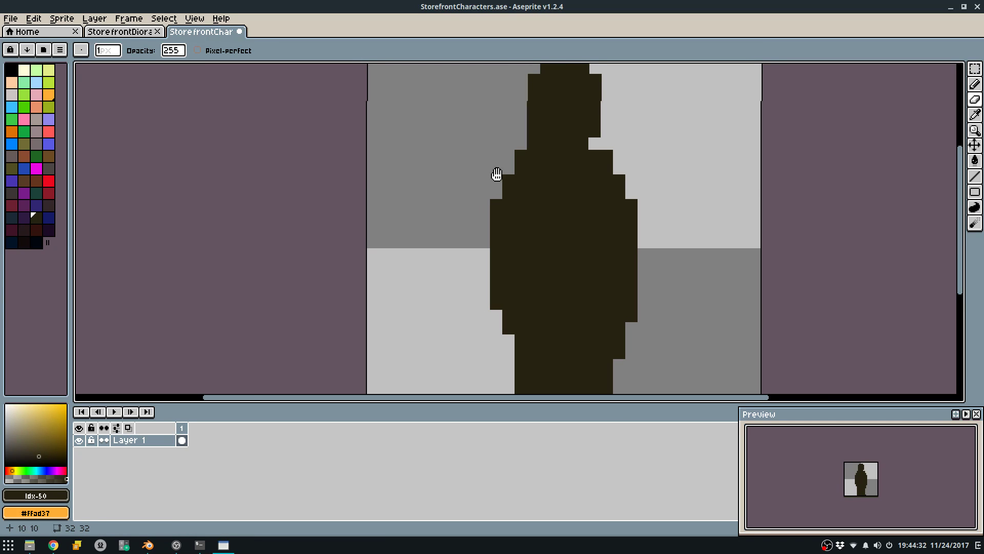
Fill the notch at the right of the neck with the silhouette colour #272211 and save the file.
middle_drag(591, 132, 505, 205)
key(q)
key(ctrl+s)
scroll(487, 200, up, 1)
alt+click(511, 211)
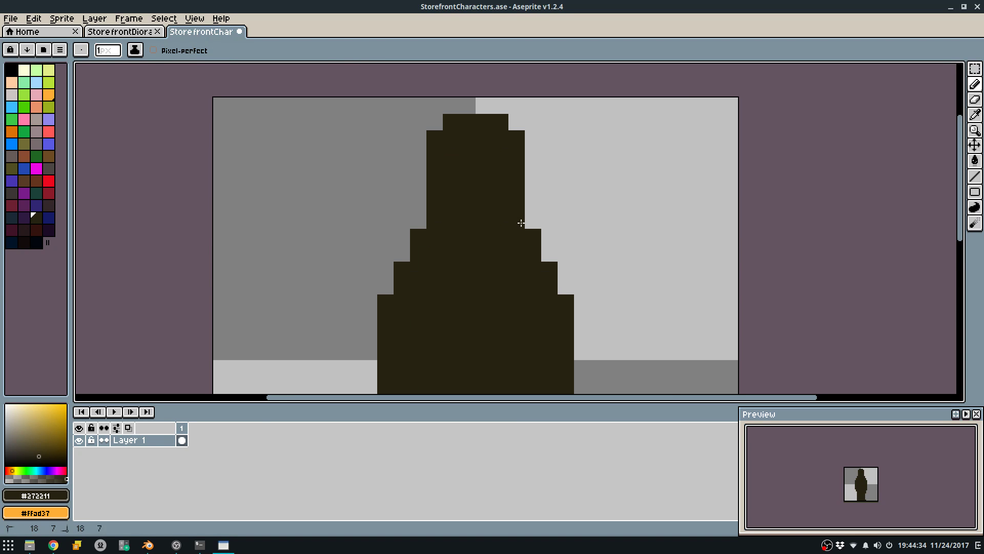
Recolour the whole silhouette dark purple #1b0b26 with the Paint Bucket.
click(49, 229)
key(g)
click(453, 145)
key(q)
Outline the face area on the head in orange #ffad37 and fill it with the same colour.
click(49, 94)
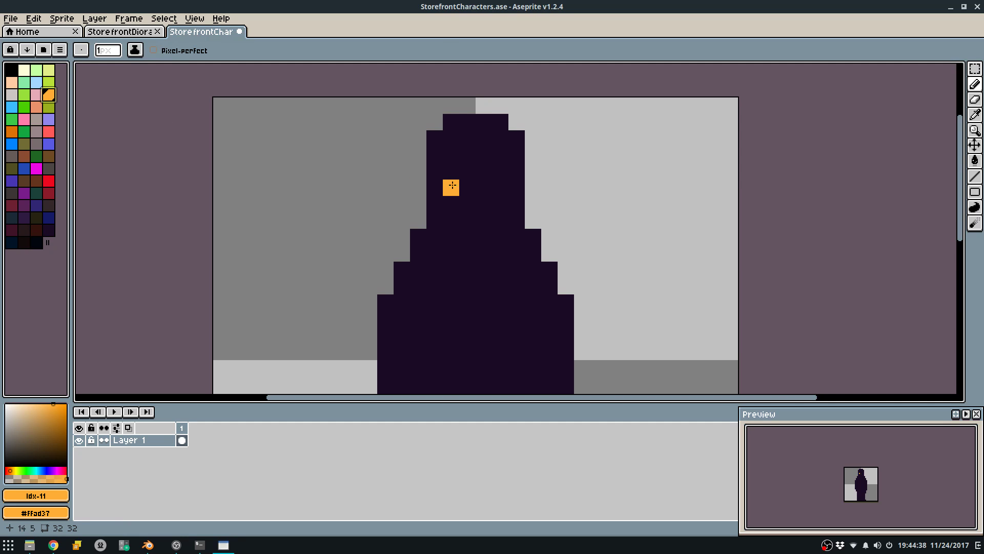
mouse_move(434, 171)
mouse_down()
mouse_move(485, 188)
mouse_move(517, 171)
mouse_up()
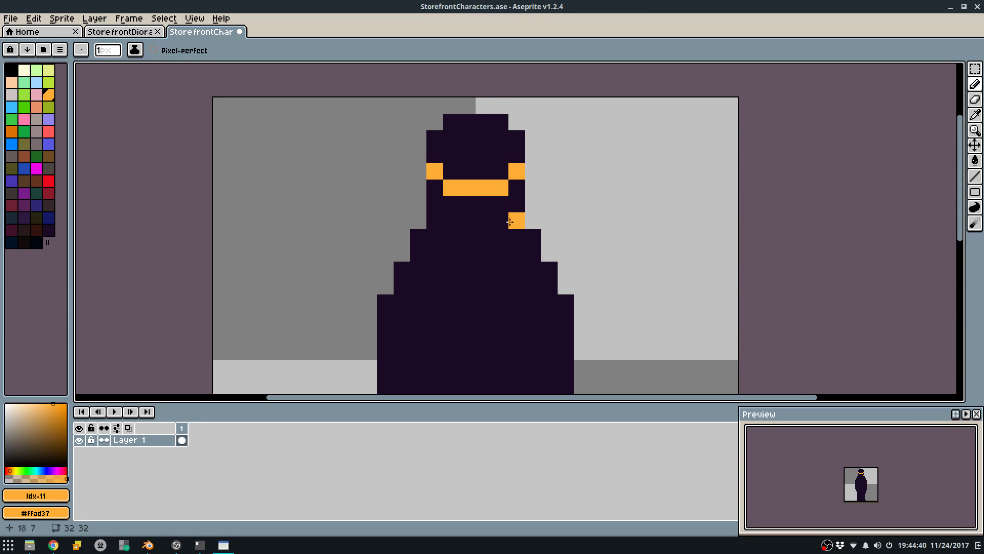
mouse_move(504, 228)
mouse_down()
mouse_move(435, 211)
mouse_move(501, 215)
mouse_up()
key(ctrl+z)
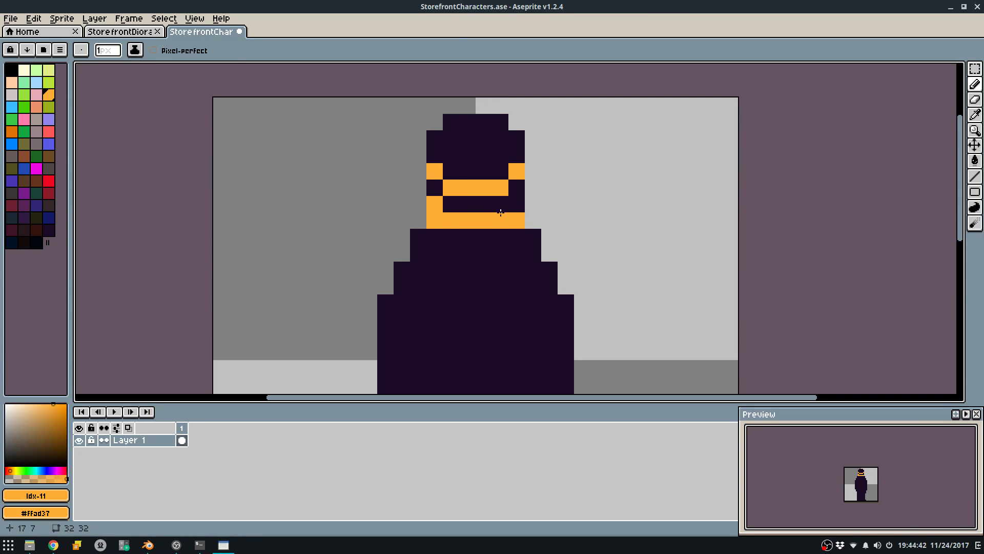
key(g)
click(484, 205)
key(q)
click(436, 189)
Paint a raised coat collar in dark purple #1b0b26 around both sides of the lower face, undoing the stray stroke.
alt+click(446, 242)
click(433, 223)
drag(429, 204, 421, 225)
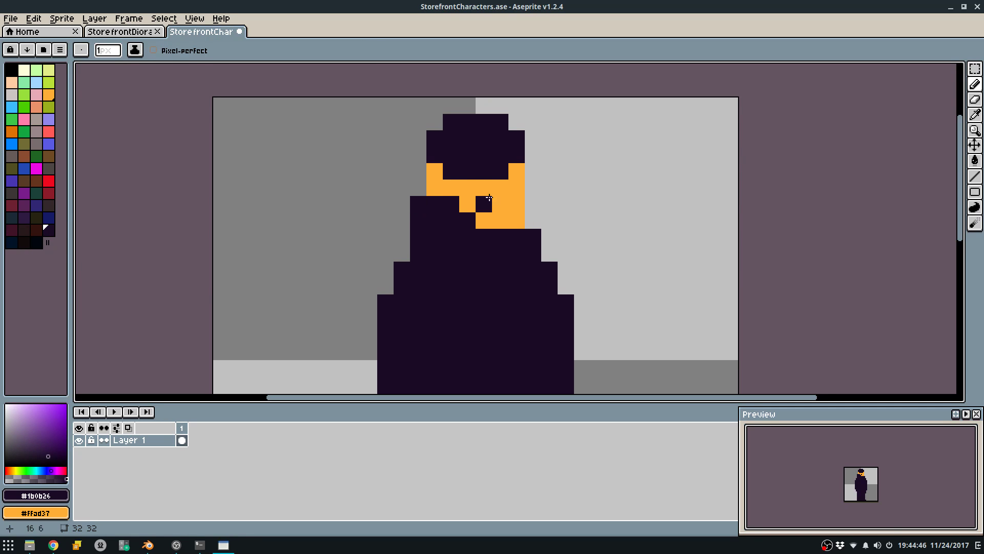
drag(533, 203, 527, 217)
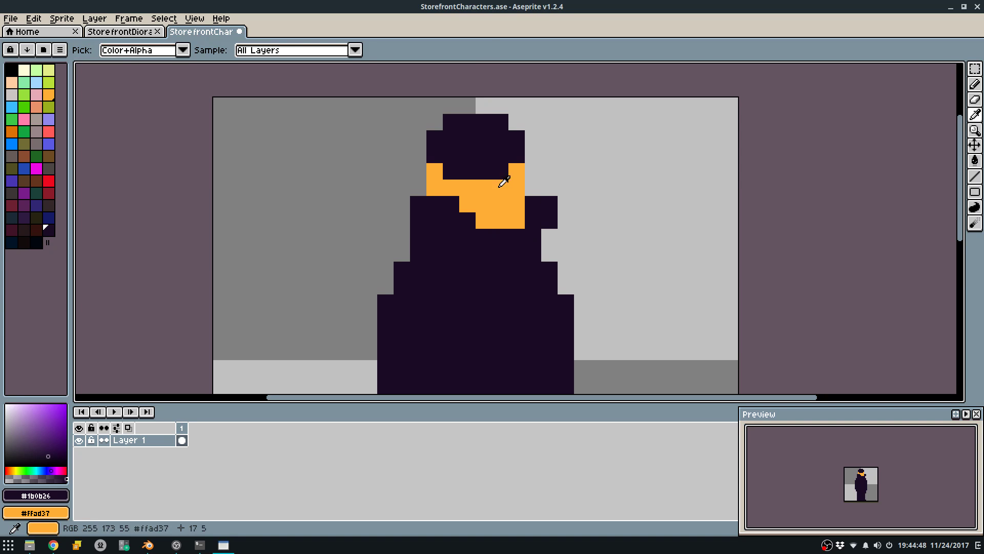
drag(439, 170, 440, 185)
key(ctrl+z)
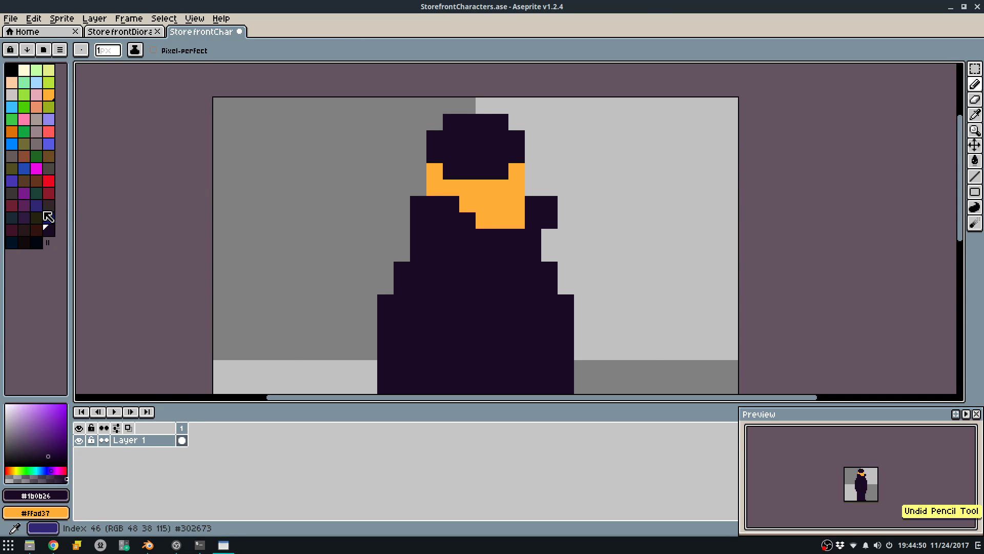
Paint the hair in dark olive, palette index 50, over the top and sides of the head, undoing unwanted pixels.
click(37, 216)
click(455, 176)
click(510, 174)
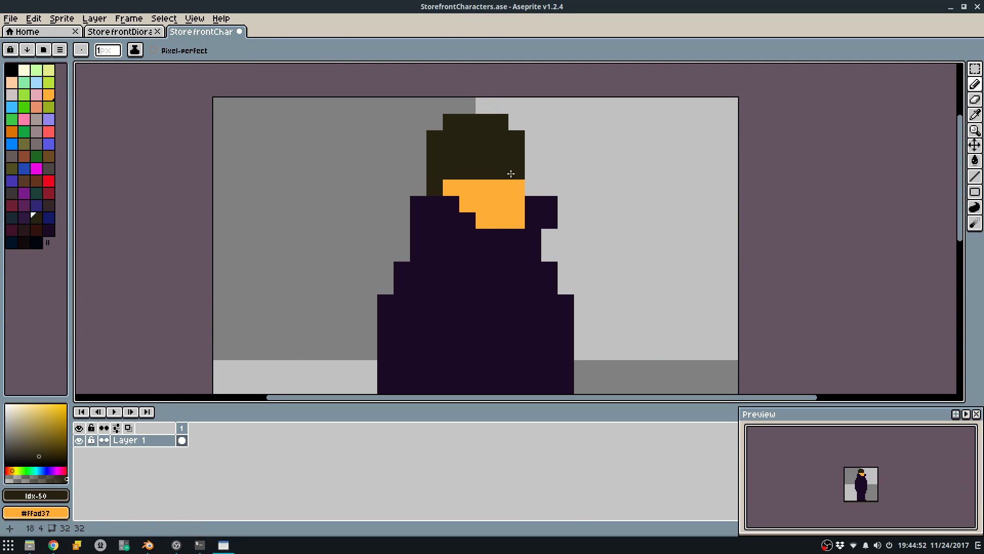
click(528, 157)
key(ctrl+z)
click(534, 144)
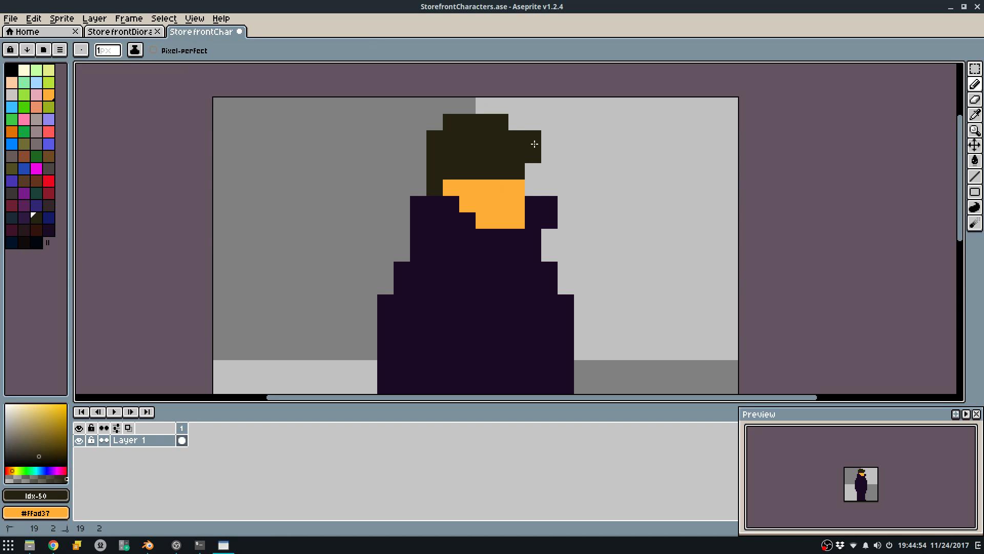
key(ctrl+z)
key(ctrl+z)
drag(535, 174, 534, 180)
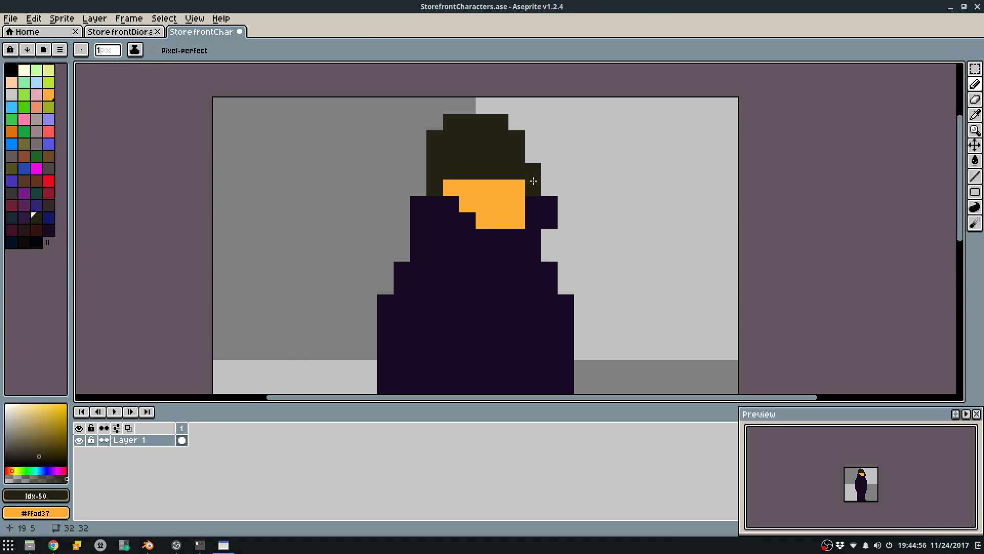
Reshape the hairline with orange #ffad37 forehead pixels and extra dark hair #272211 on the right side of the head.
alt+click(479, 200)
click(470, 201)
click(447, 175)
alt+click(472, 171)
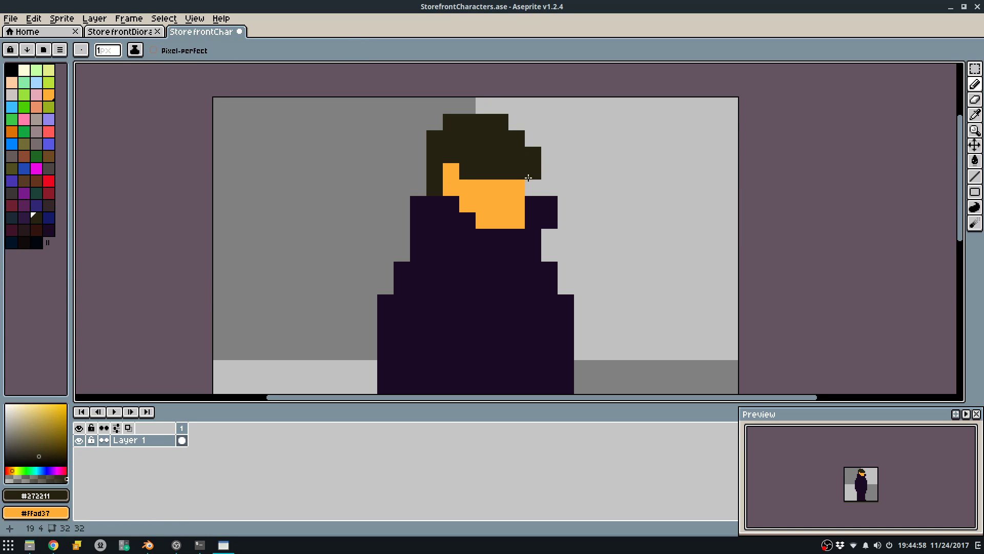
alt+click(484, 221)
click(499, 220)
click(468, 172)
click(516, 187)
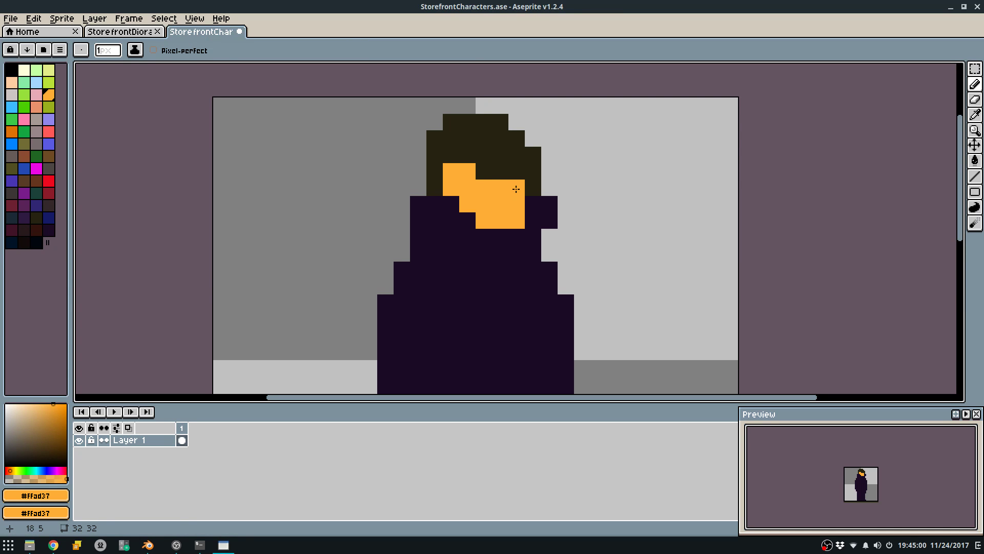
Extend the skin below the chin with a row of orange #ffad37 neck pixels.
alt+click(532, 188)
alt+click(508, 220)
click(495, 234)
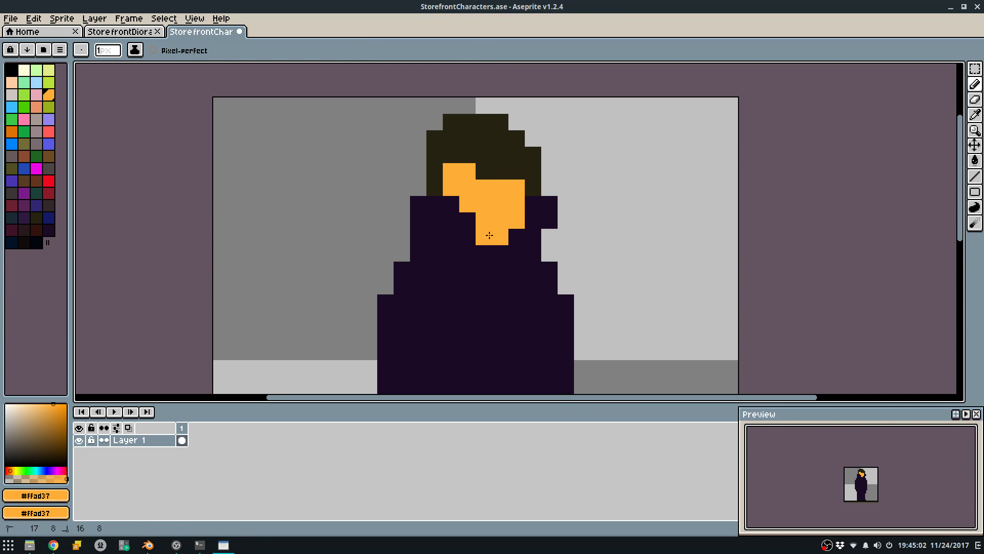
scroll(508, 233, down, 3)
click(495, 211)
scroll(476, 225, up, 2)
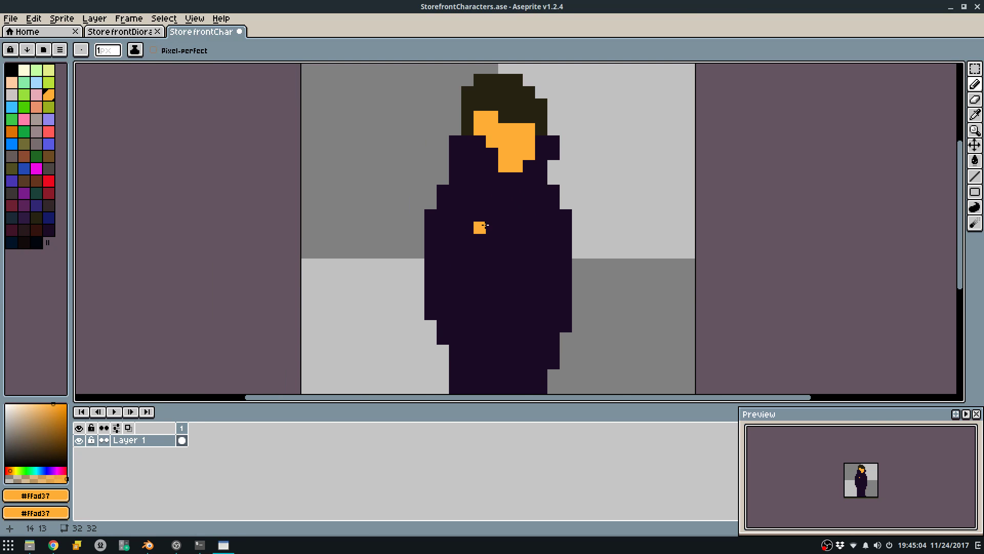
Paint a small diagonal orange #ffad37 hand at the end of the left sleeve.
alt+click(501, 95)
mouse_move(441, 302)
mouse_down()
mouse_move(457, 283)
mouse_move(438, 290)
mouse_up()
alt+click(447, 269)
alt+click(461, 279)
Select the left leg, shift it one pixel outward, and patch the crotch in #1b0b26, leaving a narrow gap between the legs.
middle_drag(466, 314, 476, 262)
key(m)
mouse_move(448, 276)
mouse_down()
mouse_move(485, 352)
mouse_move(462, 327)
mouse_move(459, 316)
mouse_move(497, 338)
mouse_move(485, 301)
mouse_move(498, 340)
mouse_up()
key(ctrl+d)
key(e)
key(i)
click(503, 291)
key(b)
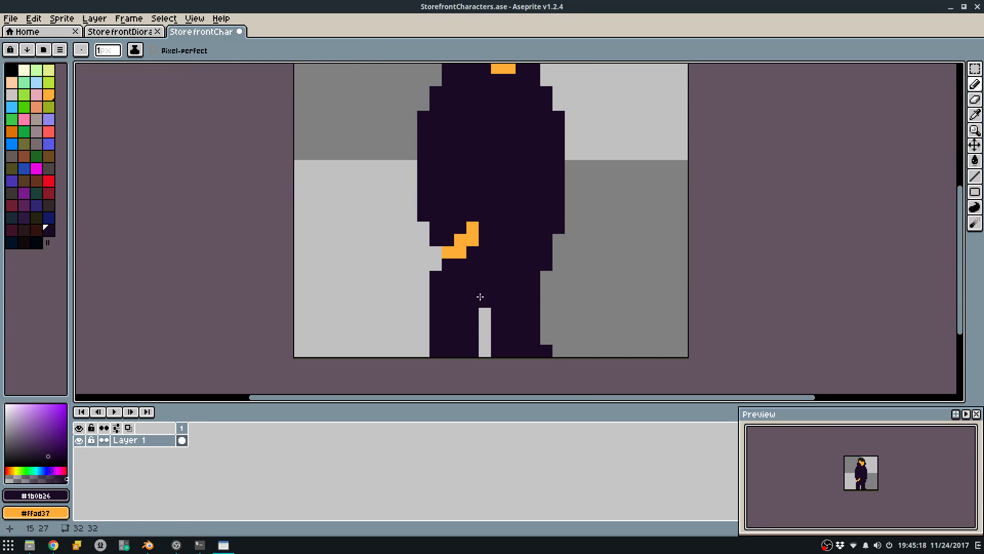
Erase the upper outer pixels of the left thigh and undo the foot pixel tried at the leg's base.
key(e)
drag(435, 278, 436, 291)
key(b)
alt+click(467, 339)
scroll(480, 279, down, 1)
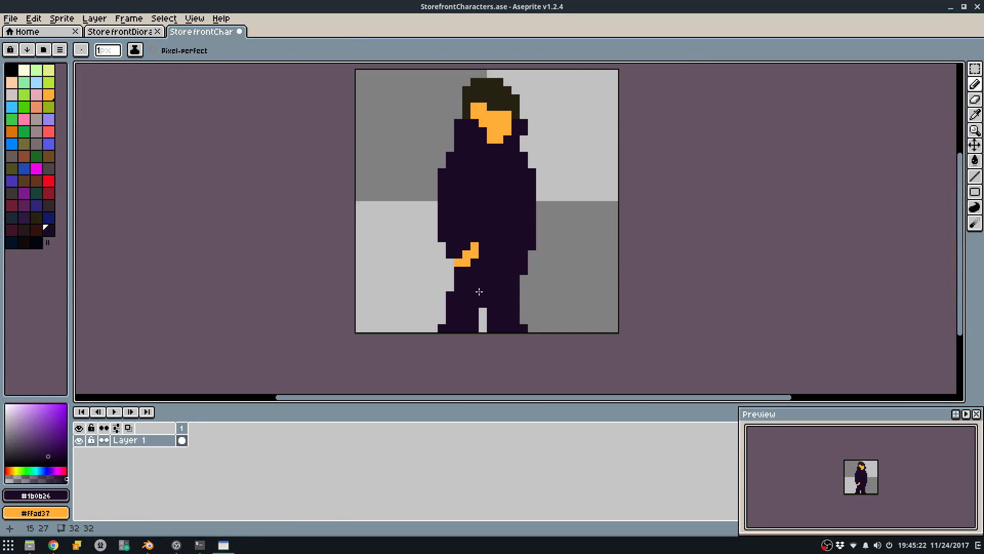
key(ctrl+z)
scroll(491, 278, down, 1)
scroll(494, 269, up, 2)
key(b)
middle_drag(469, 207, 467, 295)
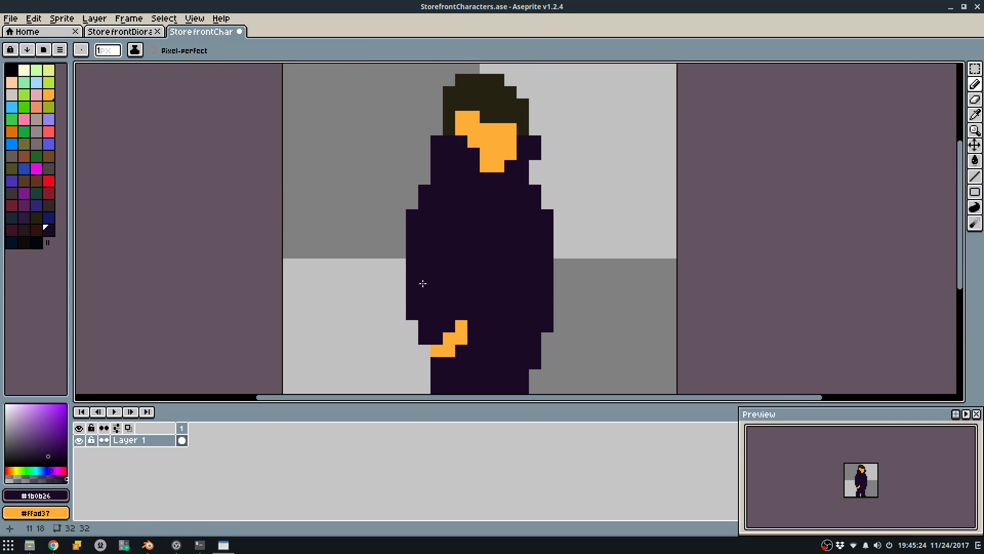
Try filling the coat and legs with dark red, palette index 43, and plum, palette index 45.
click(48, 193)
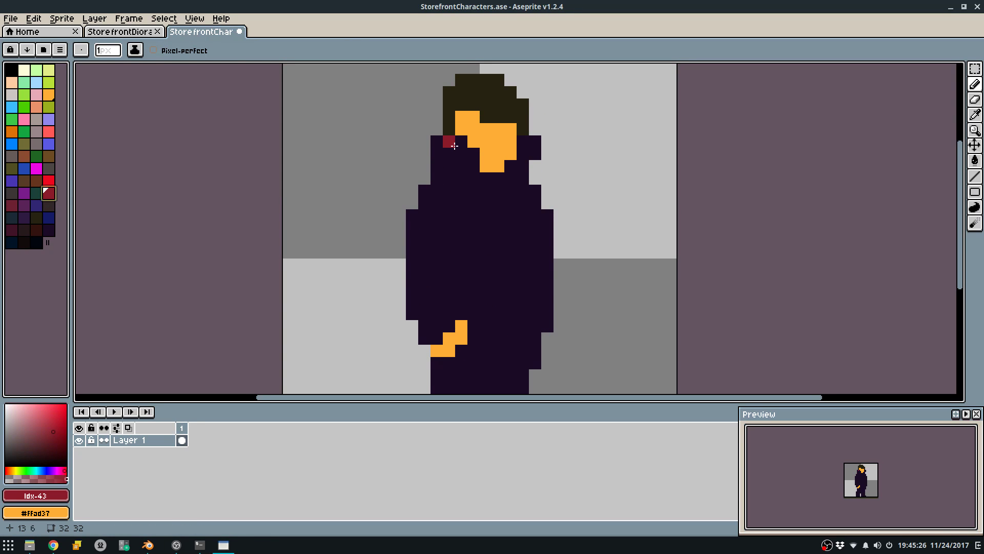
key(g)
click(463, 217)
key(b)
middle_drag(463, 217, 471, 187)
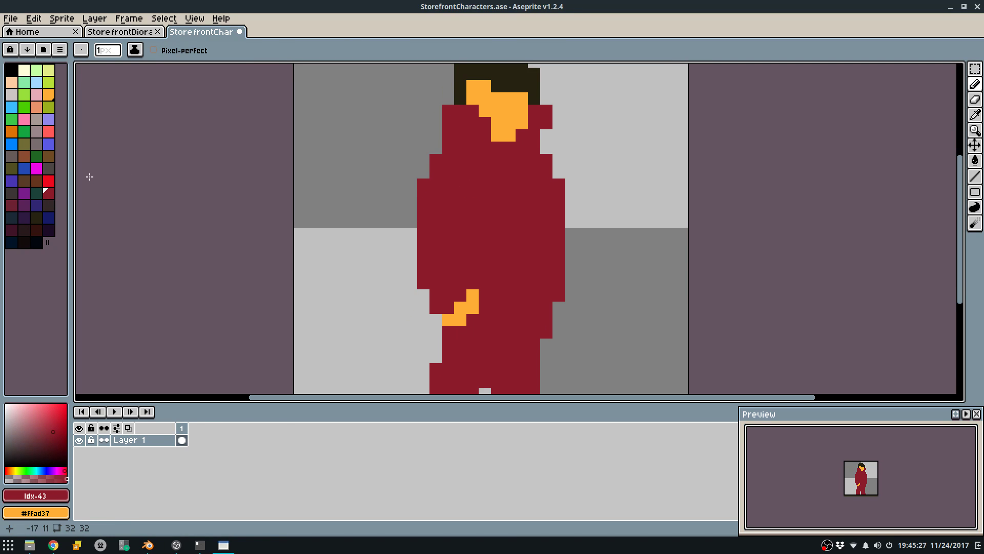
click(24, 206)
key(g)
key(ctrl+z)
Fill the coat and legs with dark grey #3d3637.
click(12, 193)
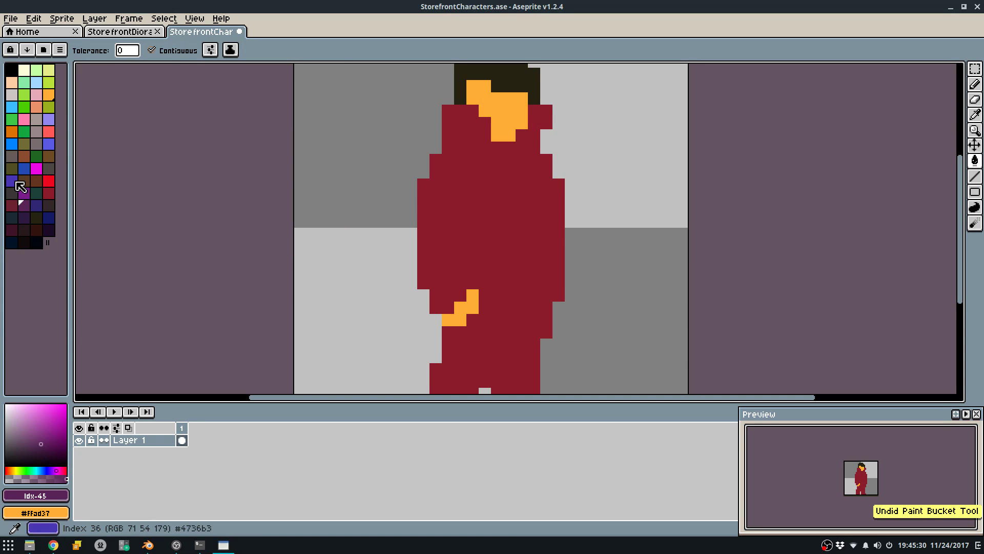
click(470, 182)
key(b)
Paint the shirt showing through the open coat front in dark brown, palette index 47.
middle_drag(457, 188, 452, 216)
click(49, 206)
mouse_move(487, 173)
mouse_down()
mouse_move(504, 237)
mouse_move(480, 273)
mouse_move(500, 295)
mouse_move(486, 308)
mouse_up()
mouse_move(517, 225)
mouse_down()
mouse_move(508, 271)
mouse_move(528, 310)
mouse_up()
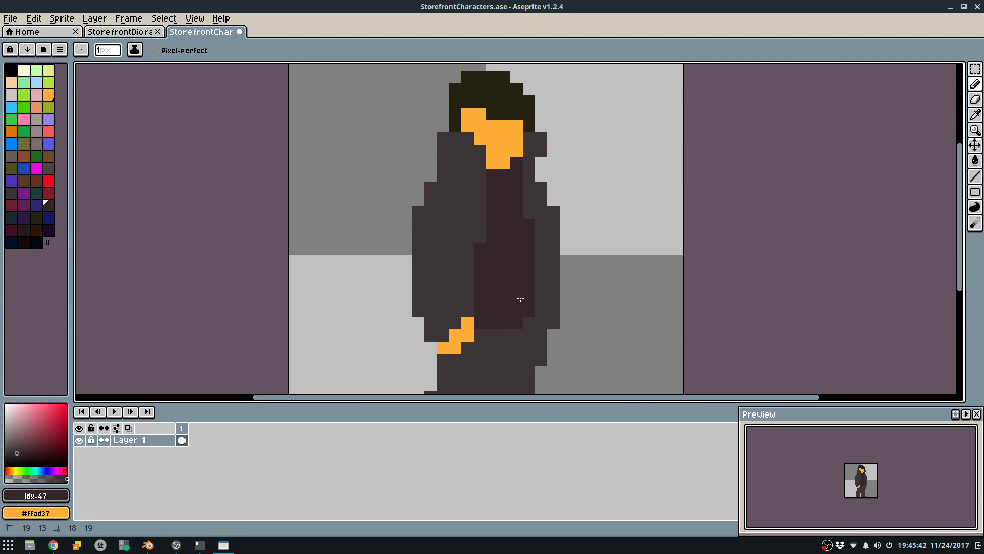
Paint the right hand in orange #ffad37 just below the right sleeve, undoing stray pixels.
alt+click(468, 324)
click(549, 338)
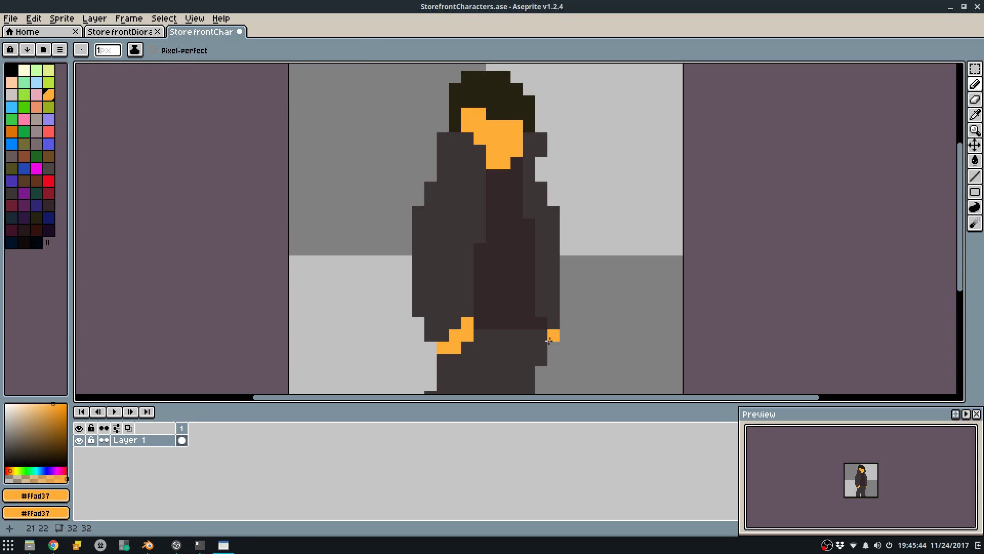
mouse_move(558, 343)
mouse_down()
mouse_move(567, 331)
mouse_move(557, 343)
mouse_up()
key(ctrl+z)
middle_drag(570, 318, 542, 209)
key(ctrl+z)
Select the right leg and shift it one pixel outward to widen the gap between the legs.
alt+click(479, 250)
key(m)
drag(480, 247, 579, 314)
mouse_move(504, 285)
ctrl+mouse_down()
mouse_move(516, 281)
mouse_move(485, 311)
mouse_move(479, 275)
mouse_move(467, 308)
mouse_move(467, 271)
ctrl+mouse_up()
key(ctrl+d)
key(e)
key(b)
alt+click(468, 260)
key(ctrl+z)
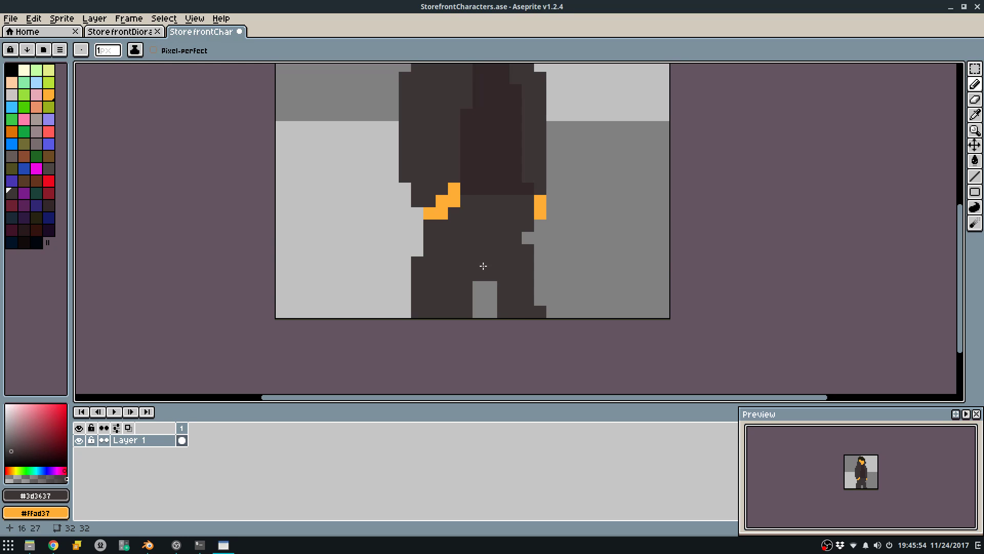
Widen the right leg's outer edge and foot in #3d3637, and erase its inner pixels to extend the leg gap upward.
drag(528, 238, 540, 287)
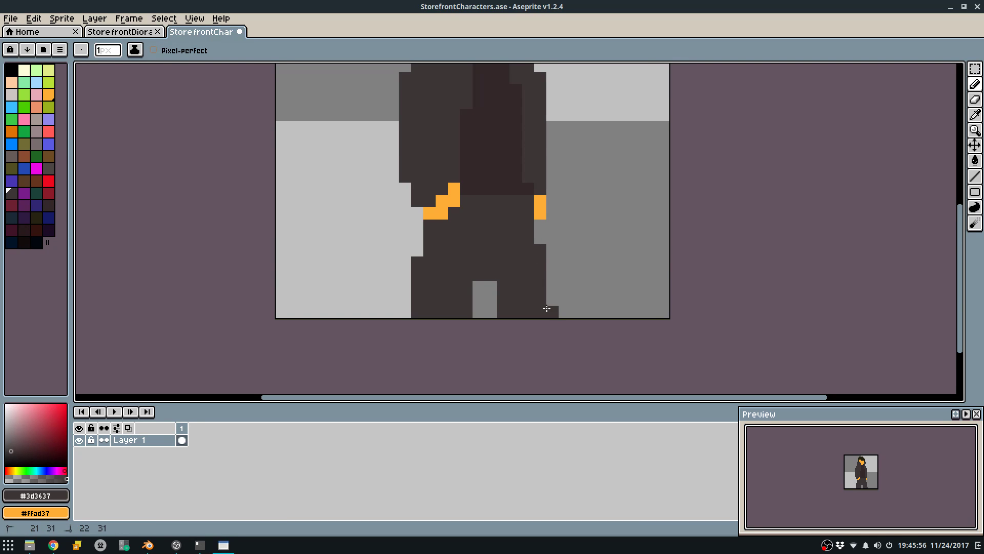
scroll(528, 242, down, 3)
scroll(507, 263, up, 3)
key(e)
drag(487, 276, 487, 239)
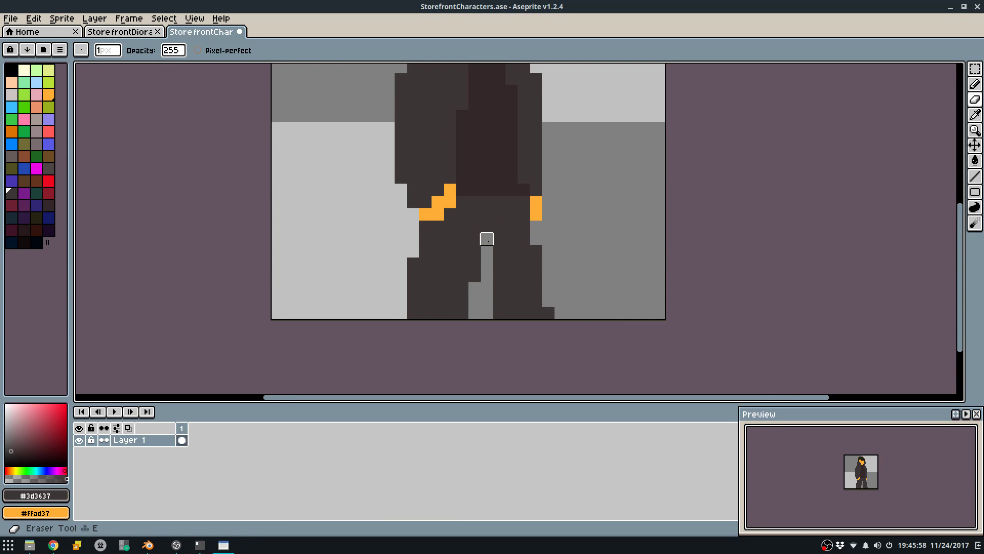
Outline the right leg's inner edge in #33282a and fill the whole leg with that colour.
key(b)
alt+click(494, 189)
drag(496, 202, 491, 228)
key(g)
click(494, 245)
key(b)
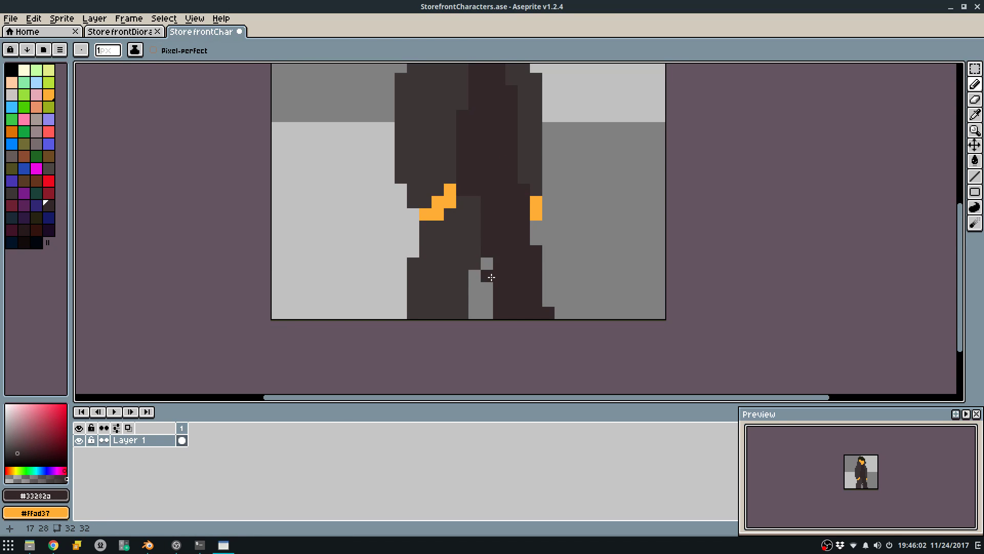
Shade the left leg's knee area and inner edge in #33282a, and erase pixels between the legs to open the gap.
drag(468, 260, 460, 321)
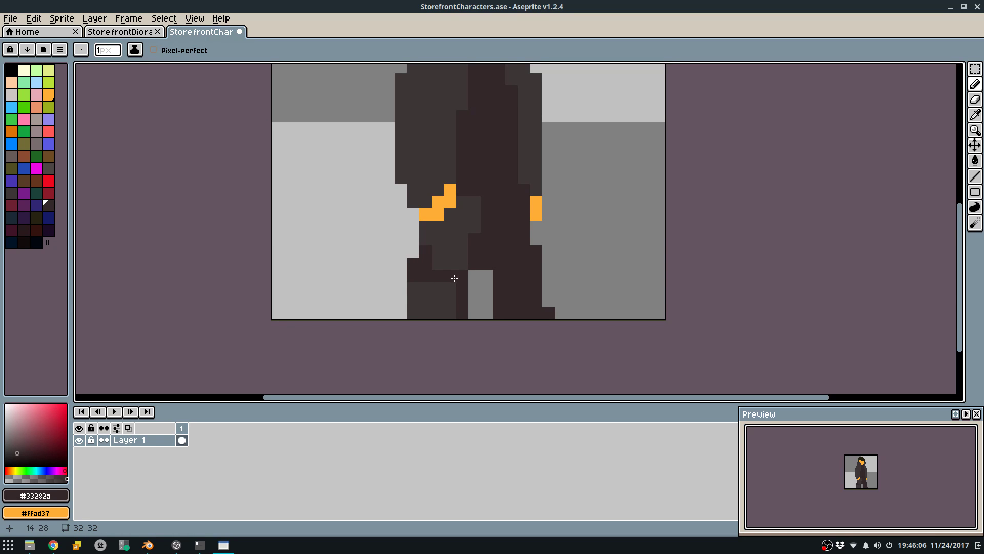
key(e)
drag(413, 264, 413, 276)
key(b)
key(e)
drag(475, 262, 487, 238)
scroll(495, 274, down, 3)
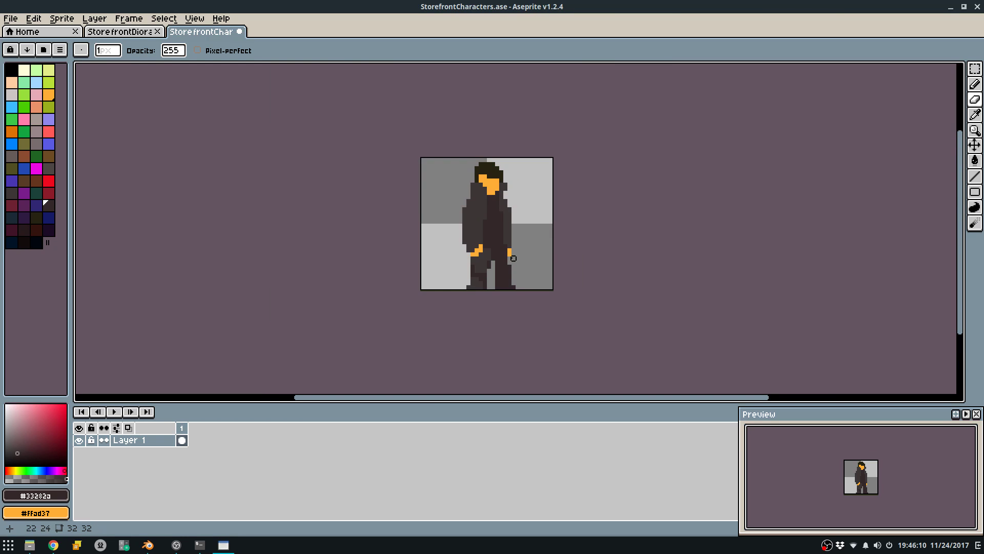
scroll(509, 258, up, 4)
mouse_move(501, 301)
mouse_down()
mouse_move(486, 367)
mouse_move(471, 367)
mouse_up()
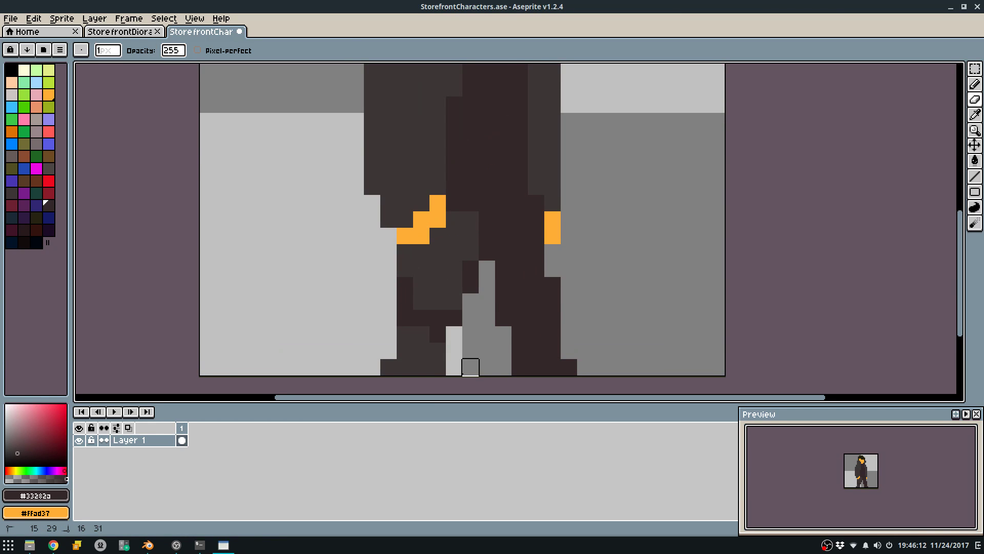
Paint the left lower leg in #33282a and erase the protruding foot pixel and the outer thigh pixels below the hand.
key(q)
mouse_move(454, 335)
mouse_down()
mouse_move(455, 367)
mouse_move(422, 334)
mouse_up()
key(e)
click(389, 368)
key(q)
key(e)
drag(405, 251, 405, 268)
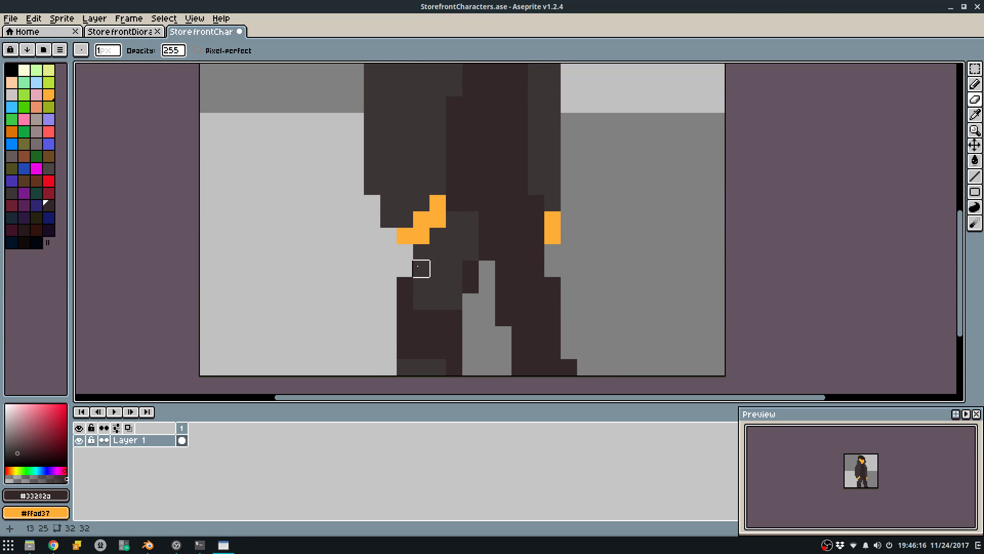
Repaint the right leg's inner pixels in #33282a to close the upper part of the leg gap.
scroll(473, 260, down, 4)
scroll(488, 239, up, 5)
key(q)
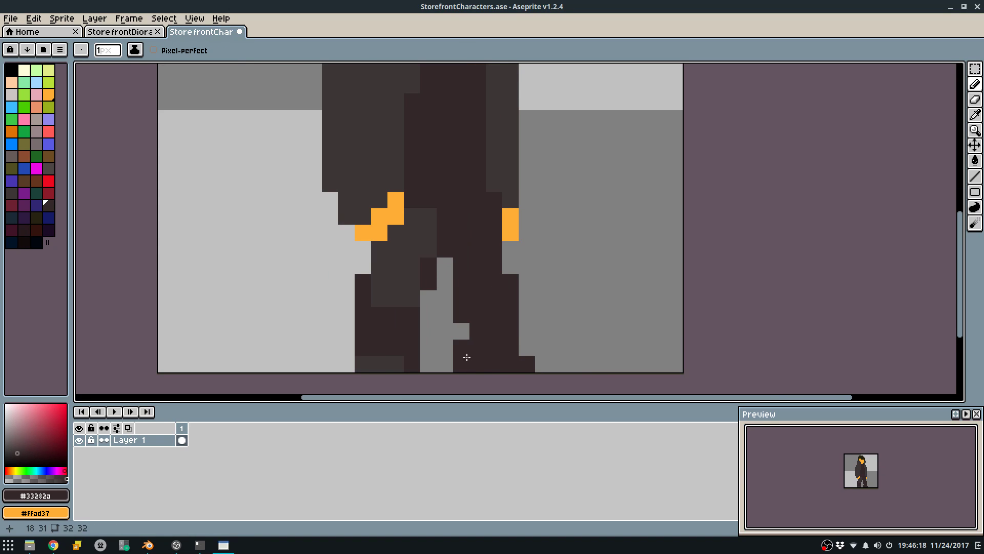
drag(448, 280, 447, 315)
Erase the right leg's outer edge and foot tip, and thicken its lower inner edge in #33282a.
key(e)
click(511, 282)
key(q)
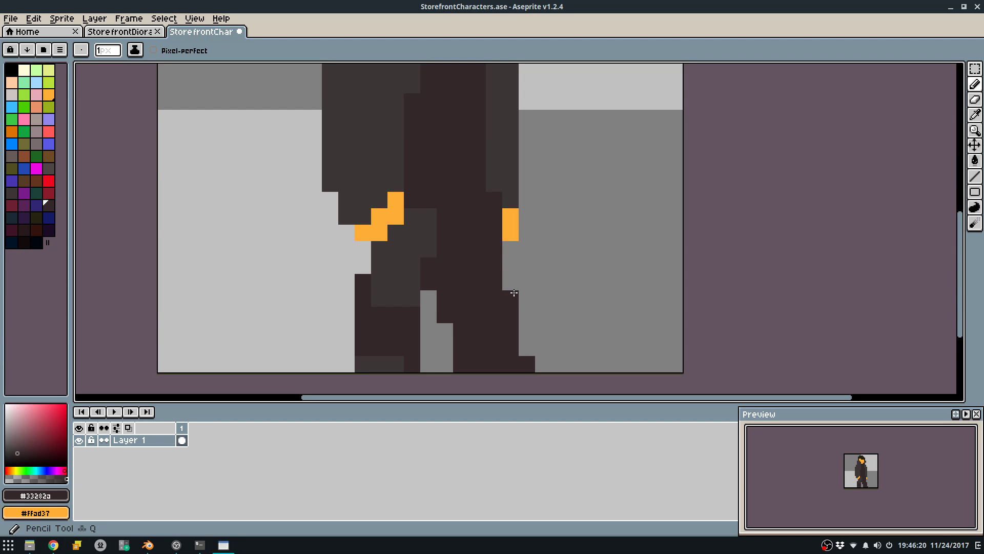
drag(511, 283, 511, 266)
key(e)
drag(511, 300, 511, 266)
click(527, 364)
key(q)
drag(445, 330, 445, 364)
key(e)
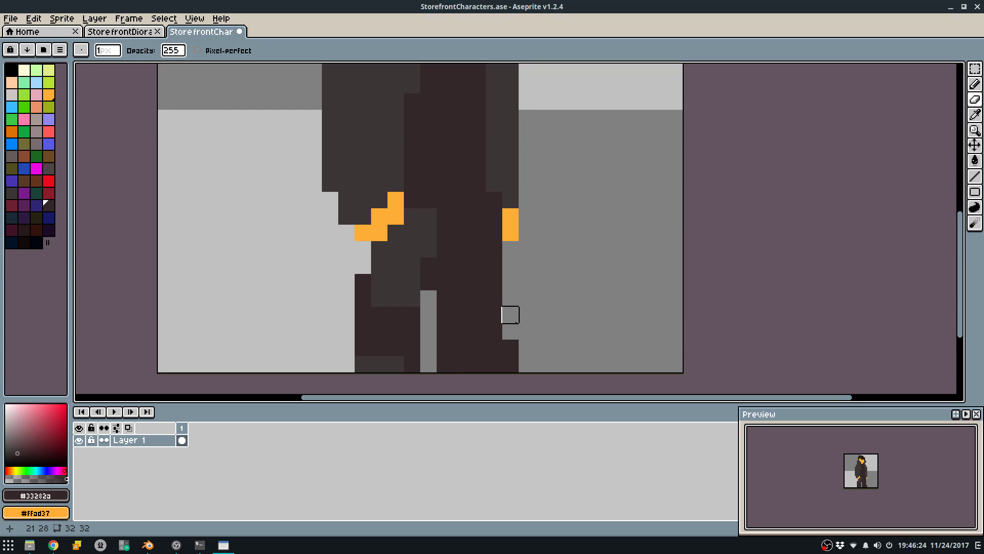
Erase the coat pixels sticking out beside the left of the face and neck.
scroll(510, 328, down, 4)
middle_drag(483, 186, 488, 242)
key(b)
key(e)
click(450, 195)
scroll(450, 177, up, 3)
mouse_move(449, 191)
mouse_down()
mouse_move(452, 239)
mouse_move(470, 239)
mouse_move(446, 240)
mouse_up()
Paint a collar shadow in #33282a on both sides of the neck.
key(b)
alt+click(483, 213)
alt+click(539, 267)
key(e)
key(q)
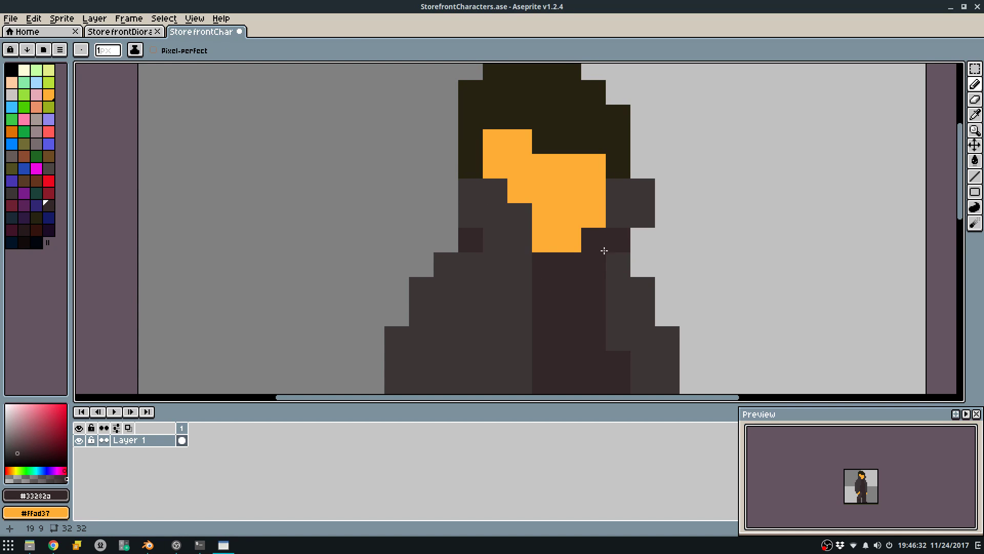
drag(518, 237, 505, 239)
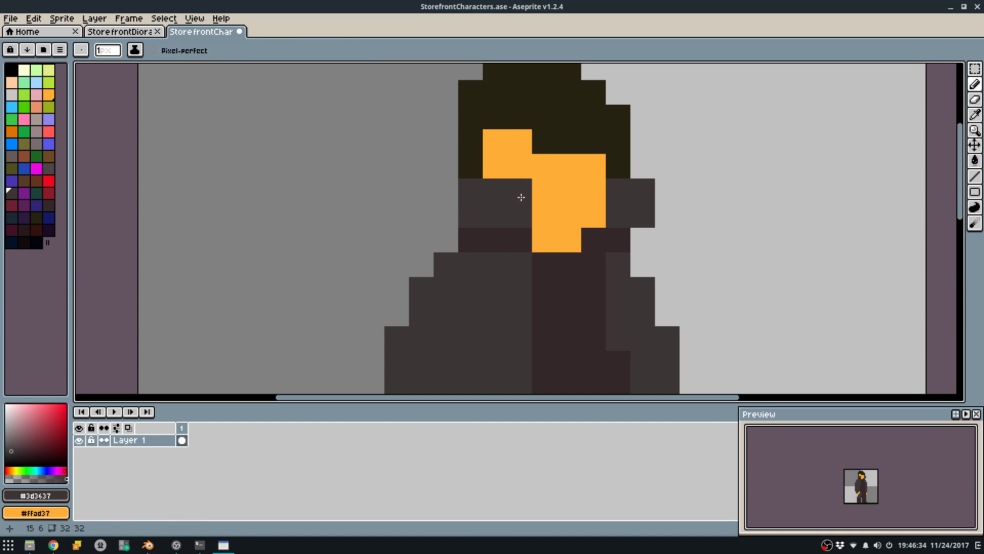
Extend the left cheek in #ffad37, and lower the fringe and left side hair over the forehead in #272211.
alt+click(497, 179)
alt+click(468, 171)
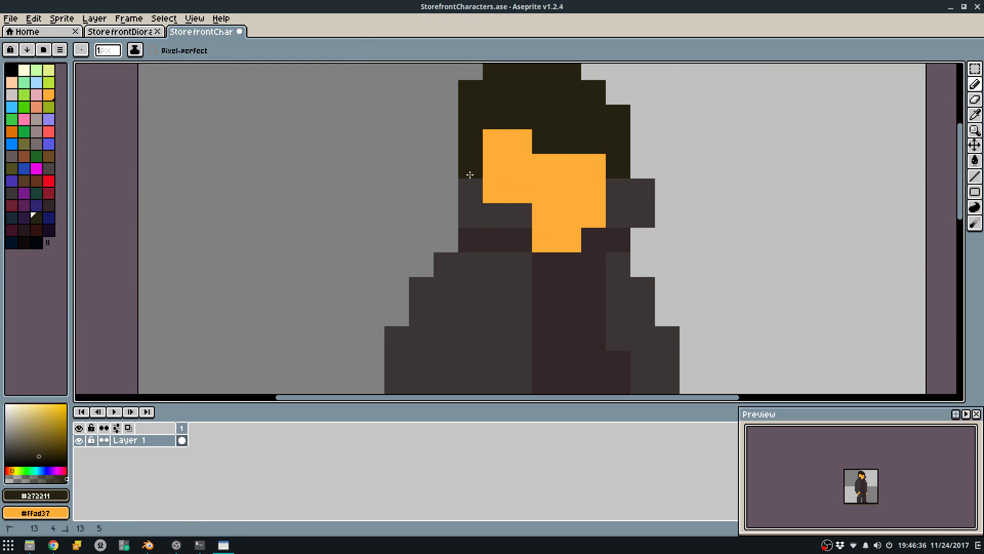
click(487, 146)
click(518, 140)
click(493, 179)
right_click(493, 181)
click(474, 182)
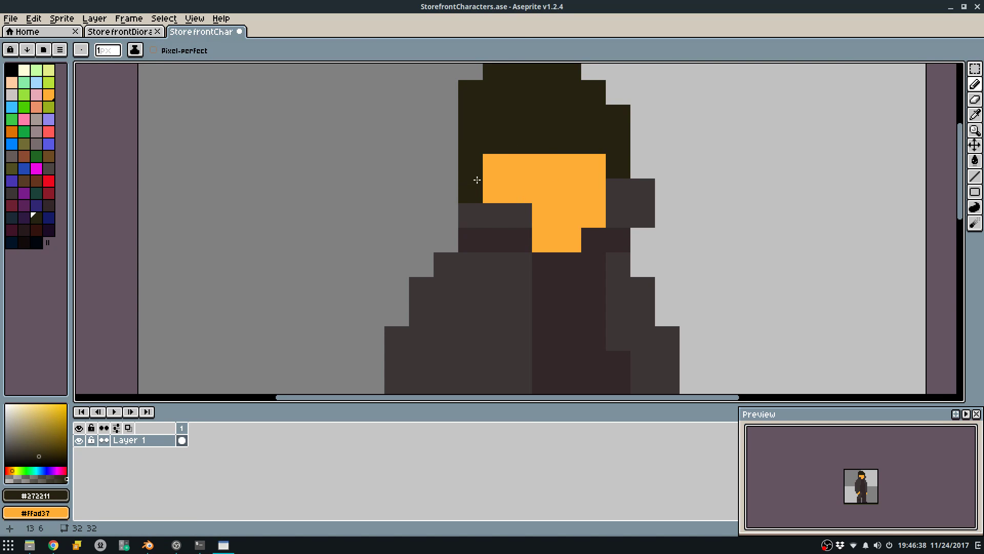
click(493, 167)
click(521, 182)
right_click(524, 183)
alt+click(535, 175)
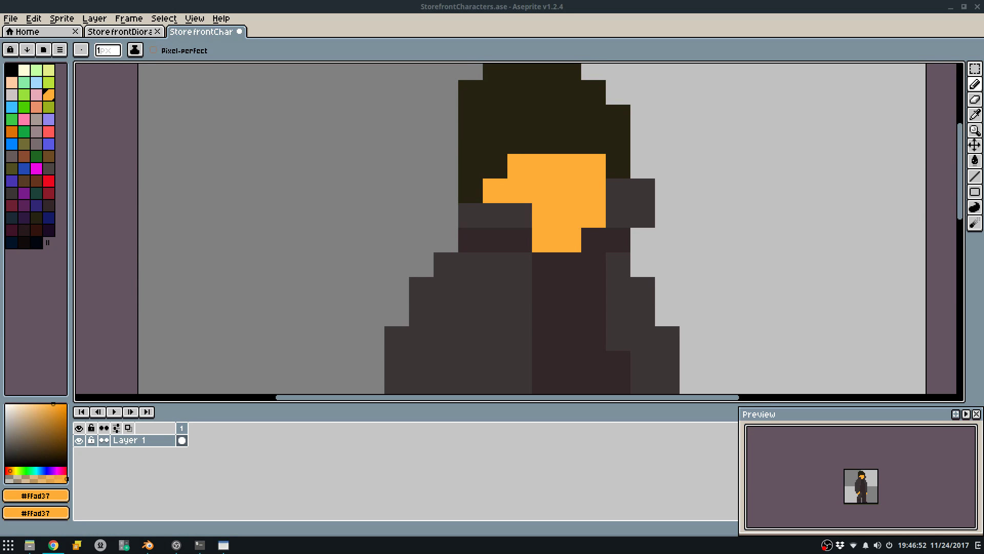
Try flattening the crown by erasing the top row of the hair.
middle_drag(772, 112, 736, 148)
key(e)
mouse_move(440, 132)
mouse_down()
mouse_move(457, 101)
mouse_move(556, 101)
mouse_up()
key(q)
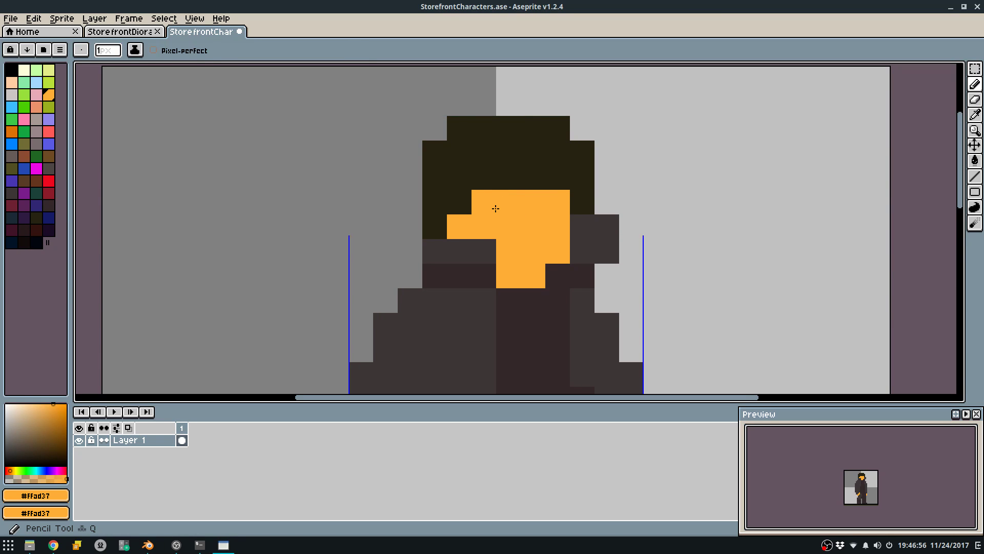
key(ctrl+z)
key(ctrl+z)
key(ctrl+z)
key(ctrl+shift+z)
Open a parting in the fringe with #ffad37 pixels and cover the face's upper right edge with #272211 hair.
alt+click(502, 182)
alt+click(500, 200)
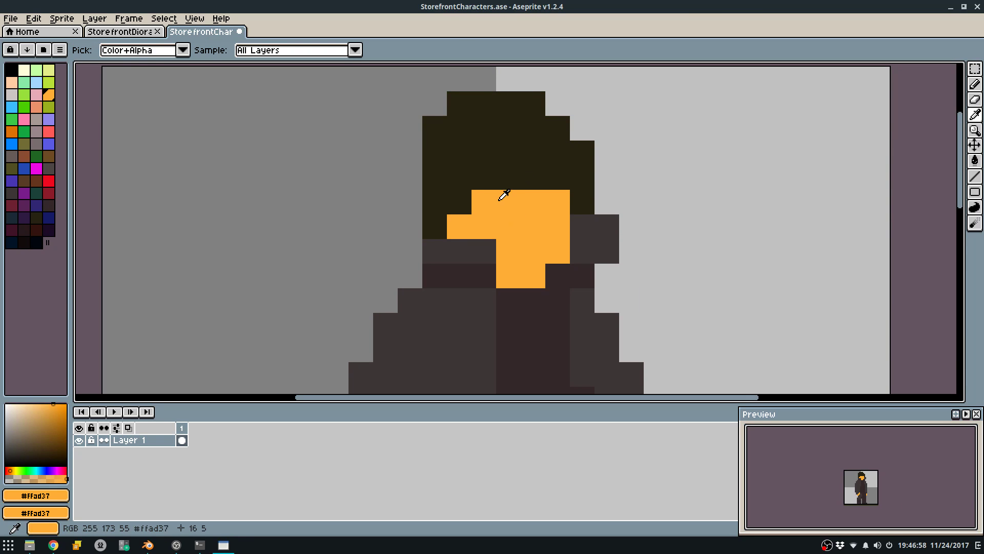
click(461, 198)
click(484, 178)
alt+click(533, 172)
click(559, 194)
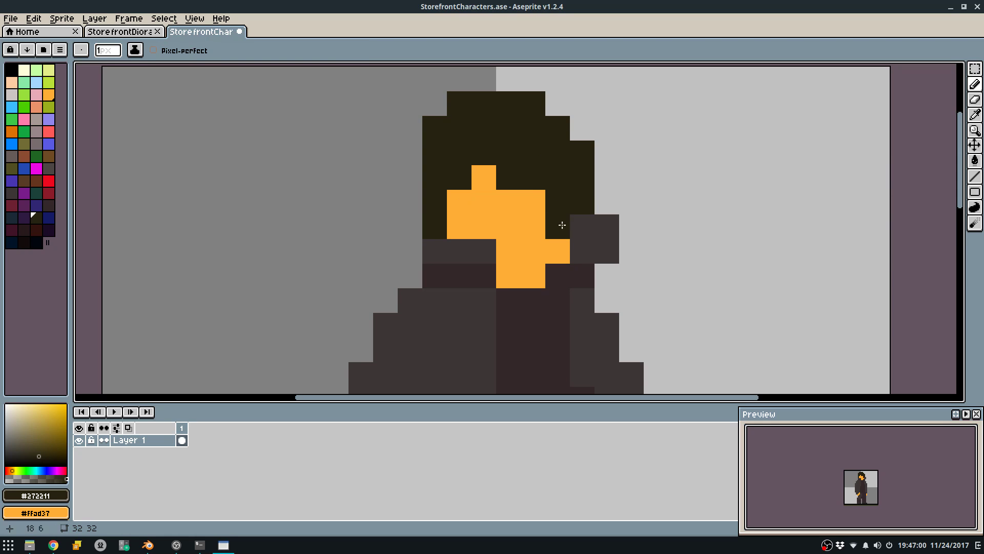
Widen the hair on the left by one pixel in #272211, erasing the lowest outer pixel.
key(e)
click(436, 226)
key(q)
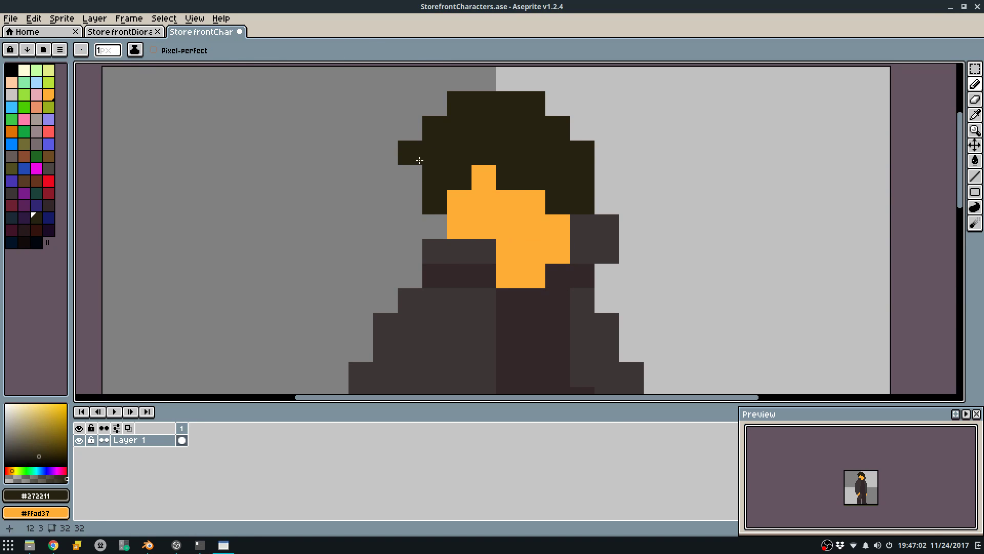
click(415, 177)
click(410, 202)
click(434, 228)
key(e)
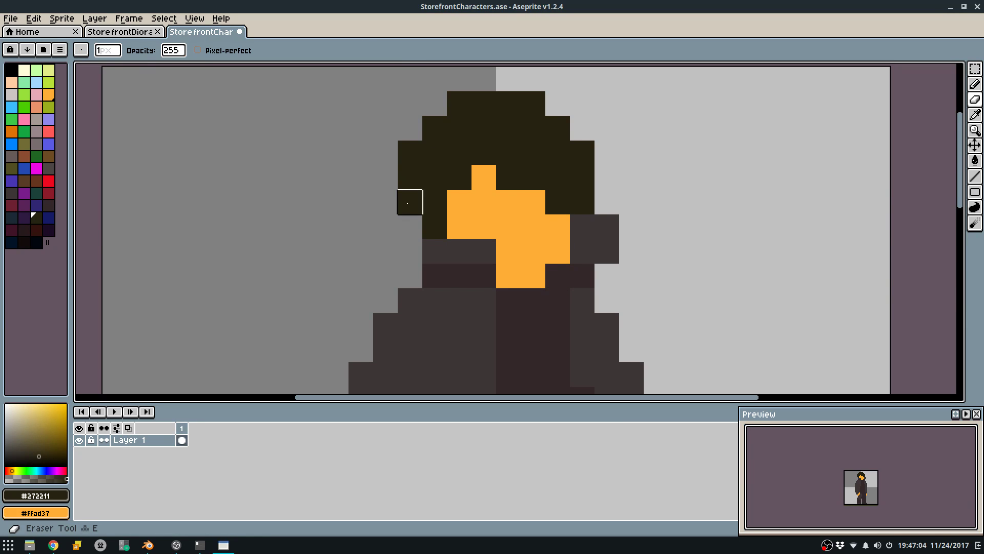
click(408, 203)
key(q)
Draw a stepped #33282a seam around the left shoulder to separate the sleeve from the coat front.
scroll(453, 207, down, 3)
middle_drag(480, 225, 491, 178)
scroll(461, 230, up, 3)
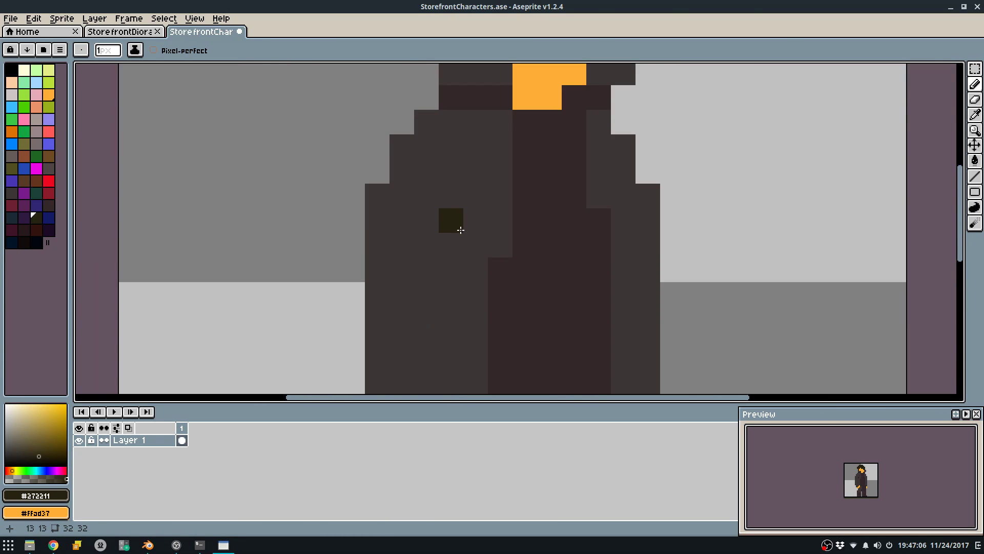
alt+click(514, 251)
scroll(470, 202, down, 3)
scroll(486, 222, up, 2)
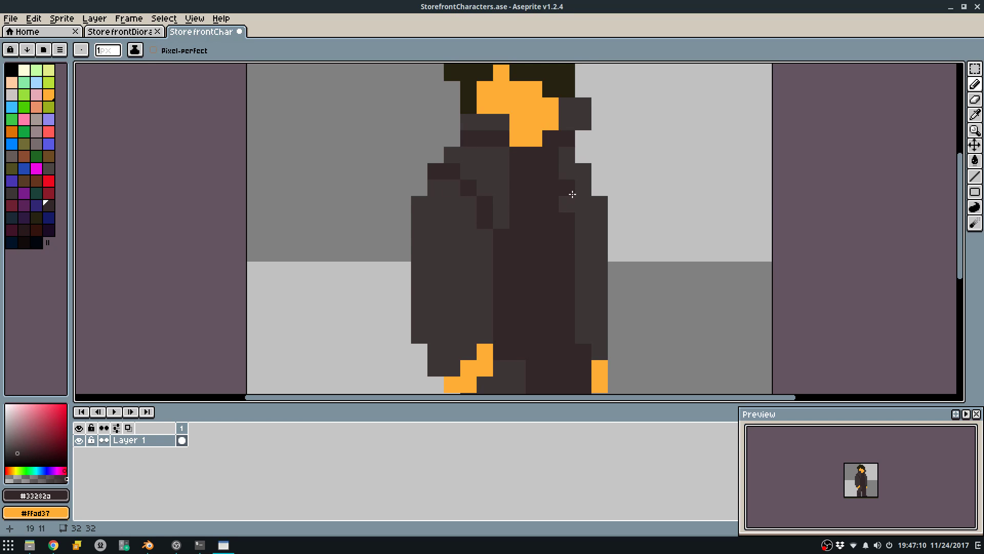
Try drawing a matching #33282a seam on the right shoulder.
drag(553, 160, 561, 220)
scroll(564, 226, down, 3)
key(ctrl+z)
Square off the right shoulder's outer edge in #3d3637, undoing the extra stroke along the sleeve.
scroll(576, 179, up, 1)
alt+click(566, 271)
drag(609, 263, 610, 349)
middle_drag(594, 285, 592, 229)
key(ctrl+z)
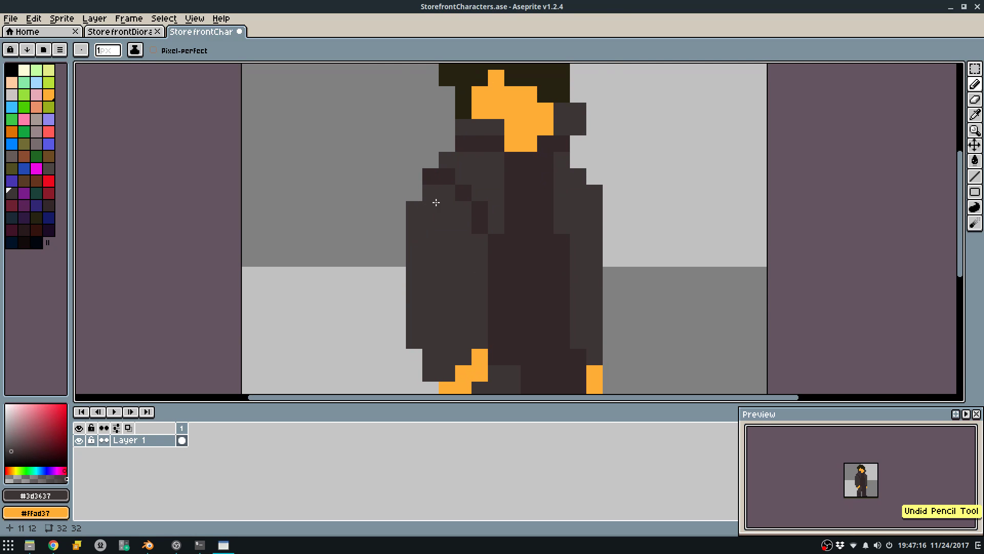
Fill the left coat lapel with palette index 18 and paint the right lapel in the same colour.
alt+click(491, 236)
scroll(474, 220, down, 1)
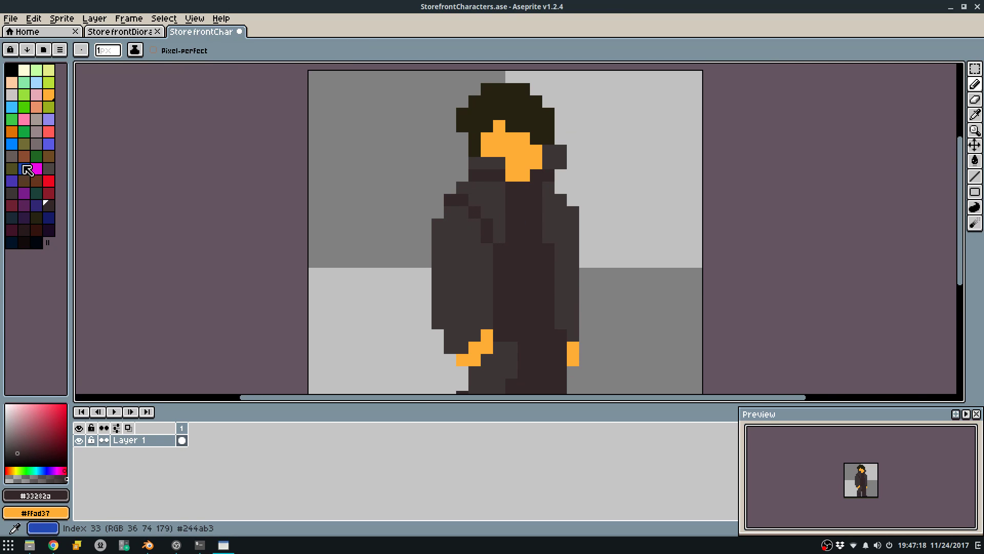
click(36, 119)
key(g)
click(487, 205)
click(537, 226)
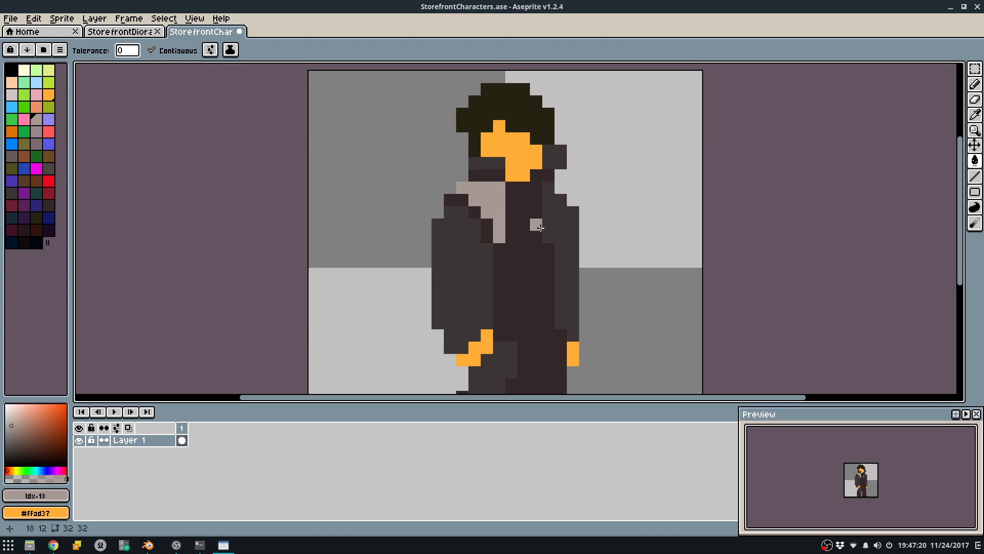
key(b)
drag(560, 201, 548, 222)
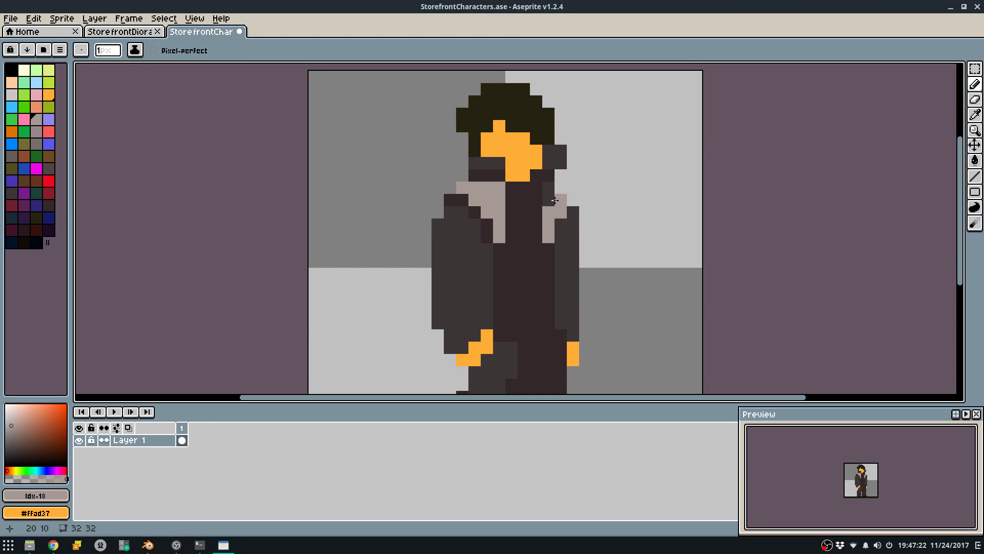
Add a #33282a seam at the right shoulder and extend the right lapel downward in palette index 18.
scroll(551, 191, up, 1)
alt+click(546, 246)
click(559, 211)
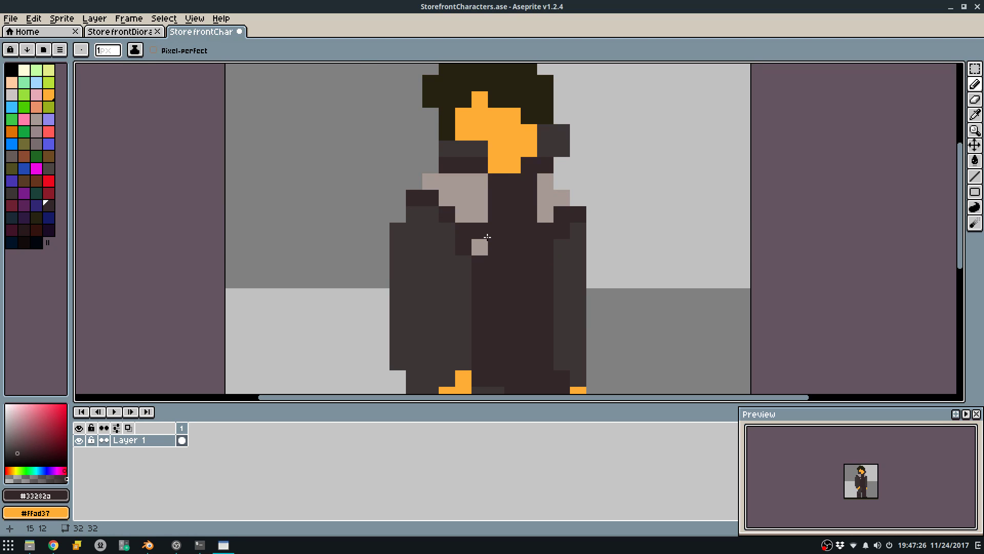
alt+click(546, 214)
drag(545, 214, 543, 238)
alt+click(561, 242)
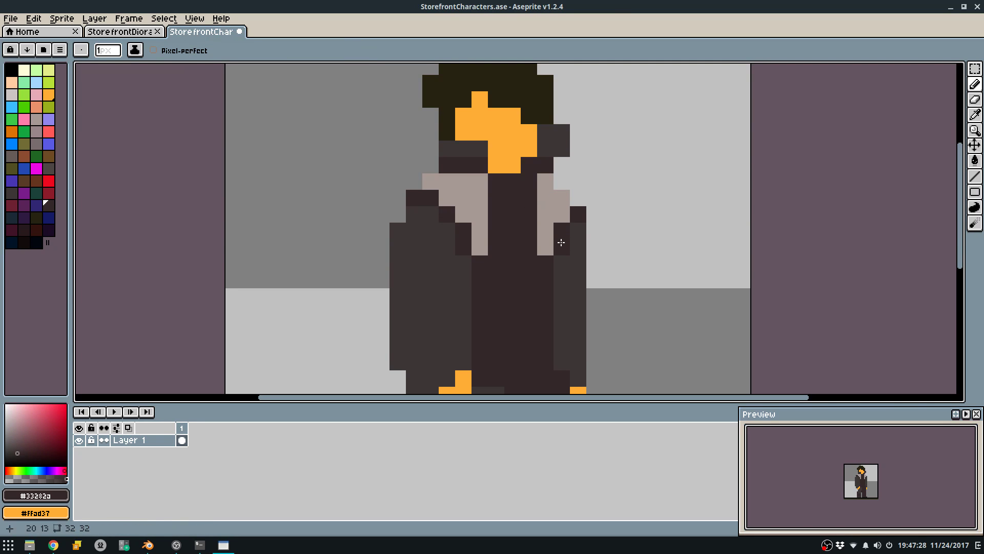
Outline the right shoulder in #33282a and add a dark column along the sleeve's upper outer edge.
alt+click(579, 214)
drag(577, 199, 563, 182)
scroll(576, 232, down, 4)
scroll(578, 235, up, 3)
drag(585, 227, 585, 274)
scroll(583, 340, down, 3)
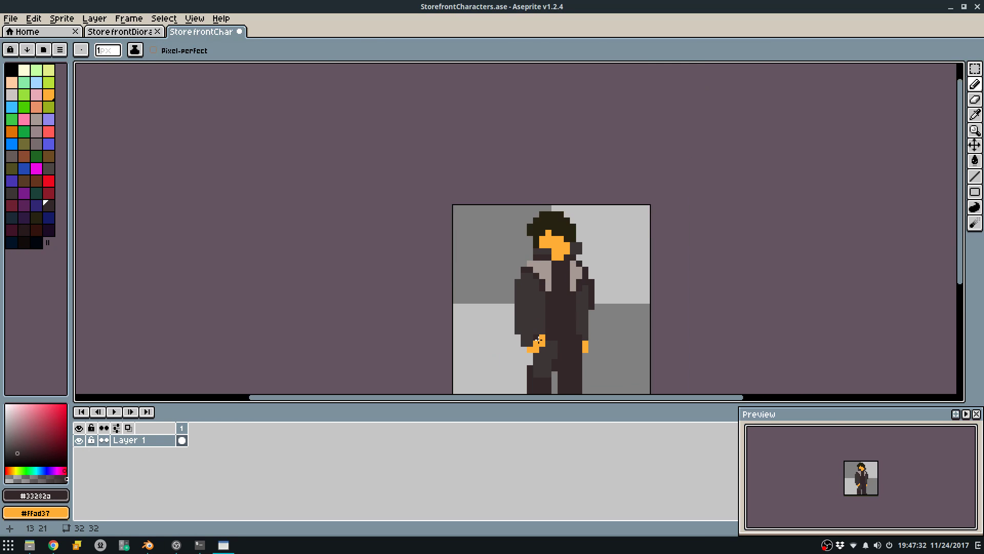
Enlarge the left hand with #ffad37 pixels, undoing a stroke that does not fit.
scroll(545, 338, up, 5)
alt+click(552, 338)
click(559, 356)
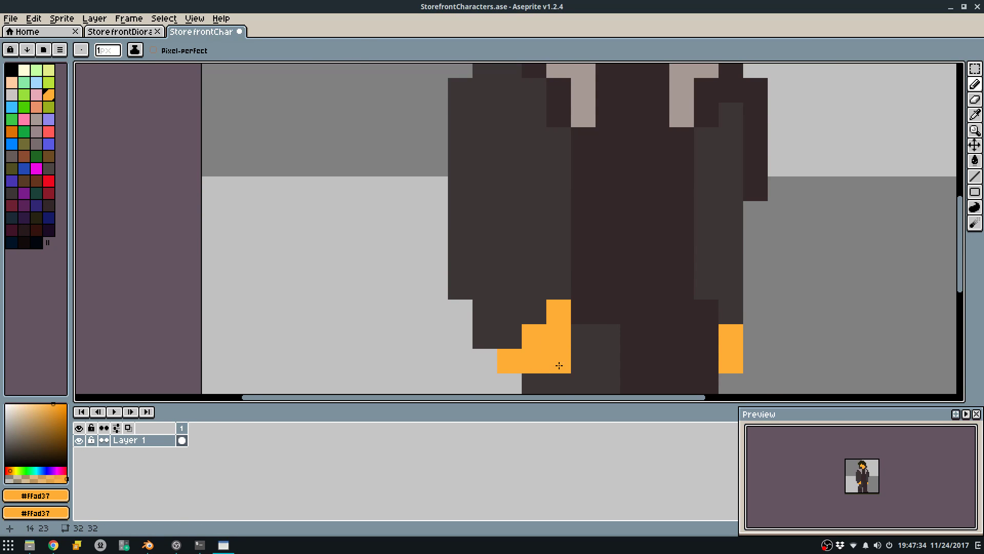
mouse_move(536, 380)
mouse_down()
mouse_move(570, 353)
mouse_move(578, 330)
mouse_up()
scroll(578, 330, down, 5)
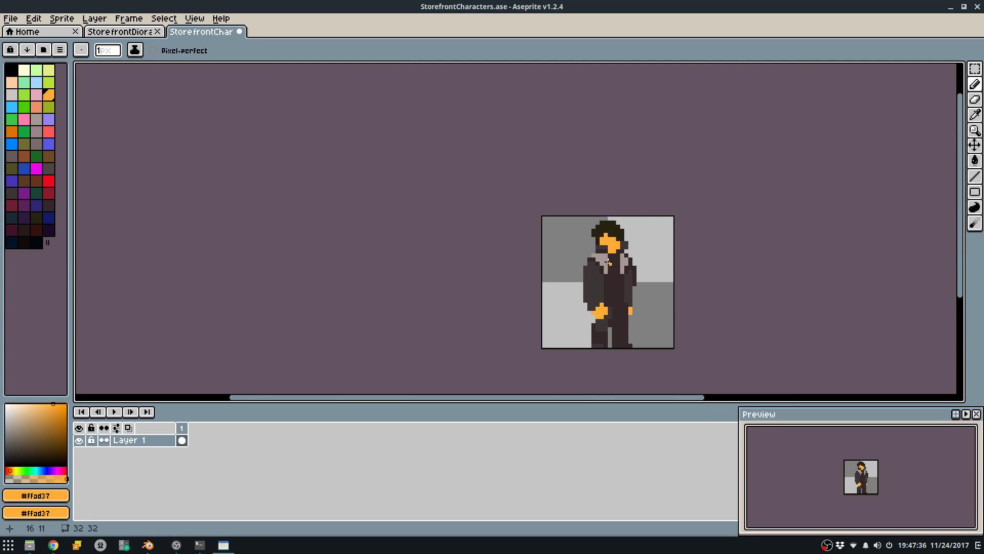
key(ctrl+z)
scroll(614, 299, up, 5)
drag(585, 339, 538, 321)
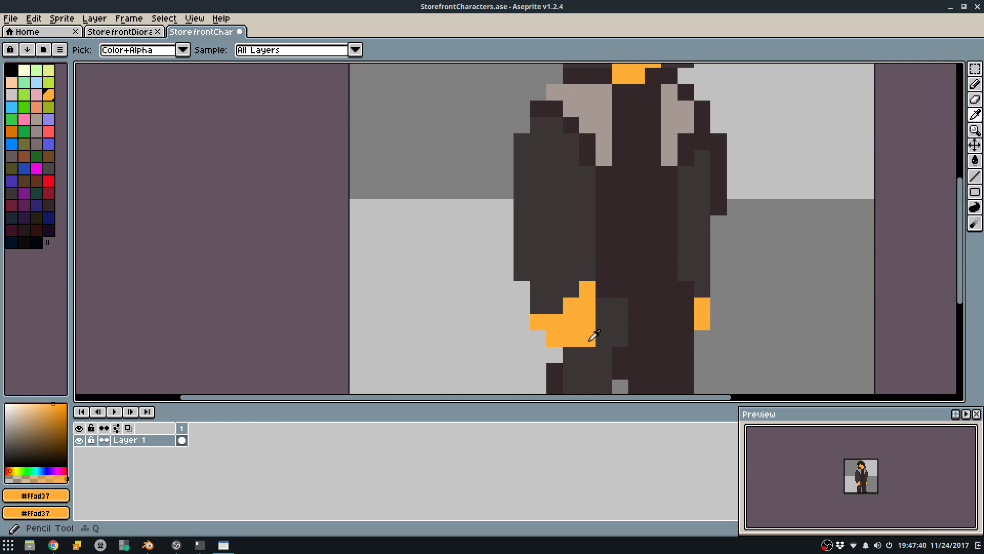
Trim the enlarged left hand by painting over its inner lower pixel and erasing its outer pixels.
alt+click(588, 353)
click(587, 343)
key(e)
click(540, 323)
click(554, 339)
scroll(586, 286, down, 5)
Draw a #33282a rolled-sleeve edge across the left arm and fill the forearm below it with palette index 18.
key(b)
scroll(586, 274, up, 6)
alt+click(608, 302)
alt+click(610, 99)
mouse_move(478, 309)
mouse_down()
mouse_move(552, 287)
mouse_move(576, 266)
mouse_move(571, 232)
mouse_move(526, 268)
mouse_move(475, 286)
mouse_up()
key(g)
click(549, 320)
key(b)
alt+click(588, 123)
key(e)
click(476, 284)
scroll(469, 253, down, 4)
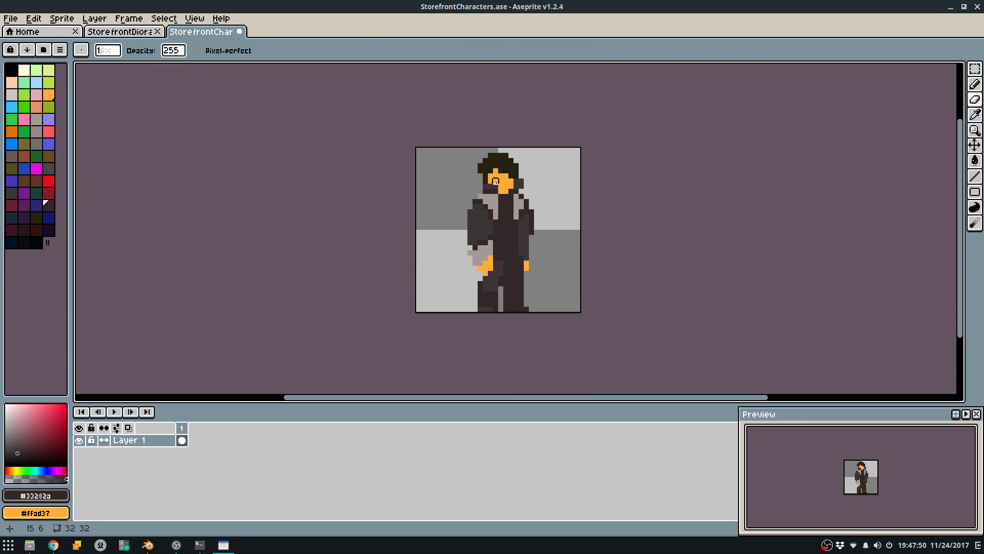
Shade the upper and lower outer corners of the left sleeve in #33282a.
scroll(473, 263, up, 3)
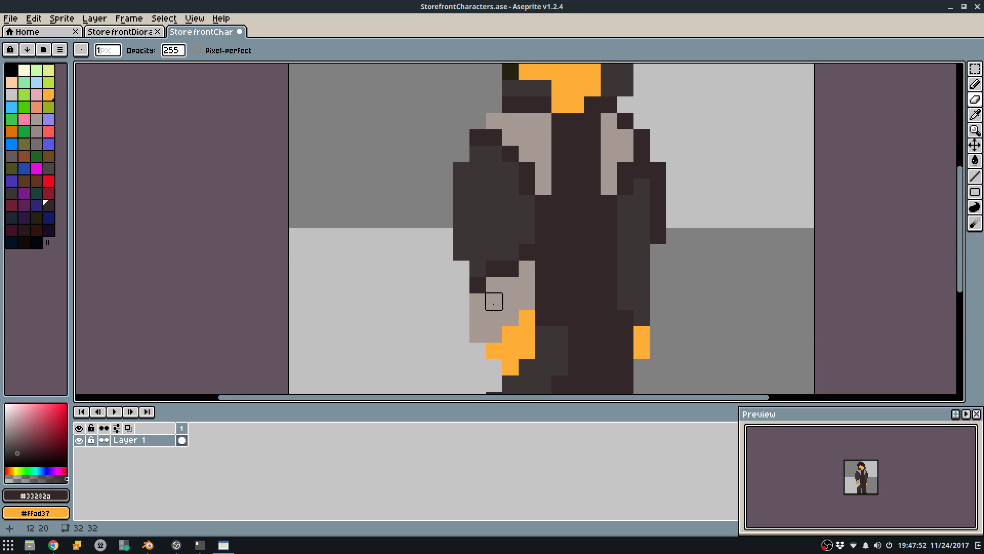
key(e)
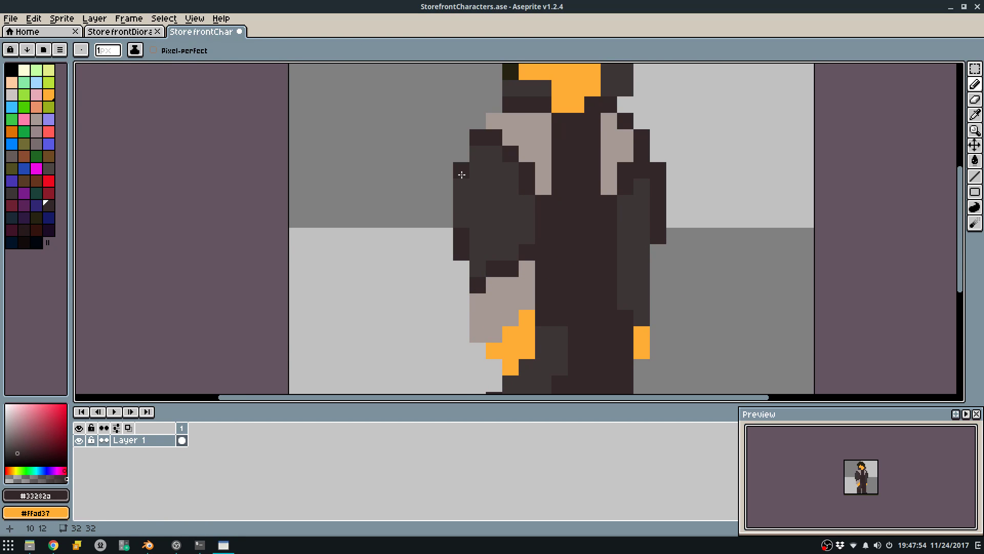
scroll(533, 192, down, 3)
scroll(524, 193, up, 4)
middle_drag(560, 209, 475, 242)
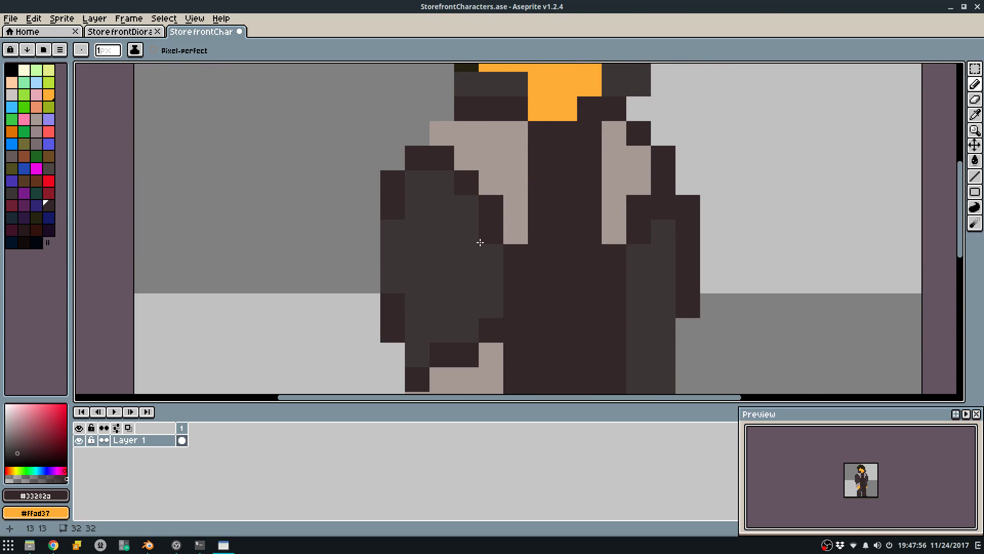
Replace every #33282a area of the character with palette index 50, the hair colour.
scroll(484, 243, down, 3)
key(i)
right_click(36, 218)
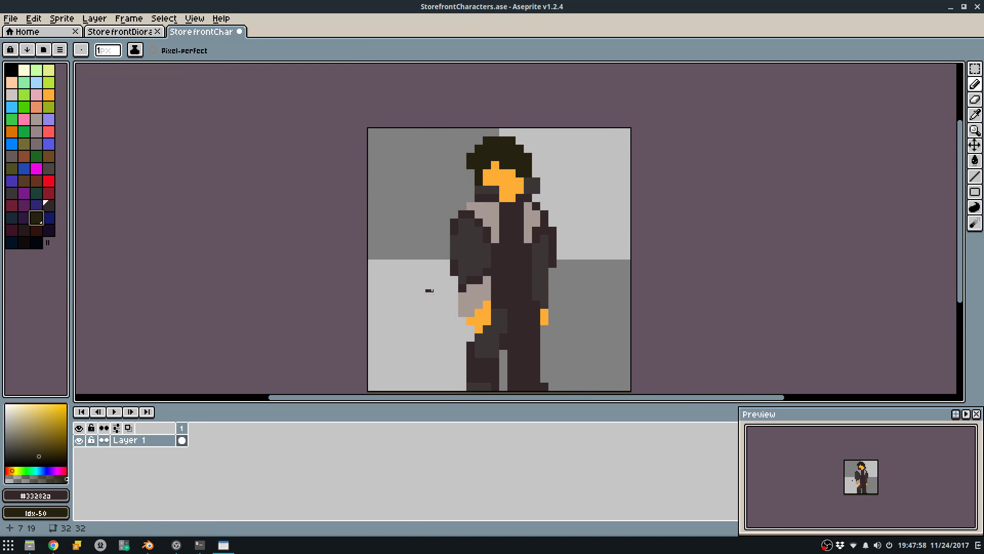
key(shift+r)
click(542, 243)
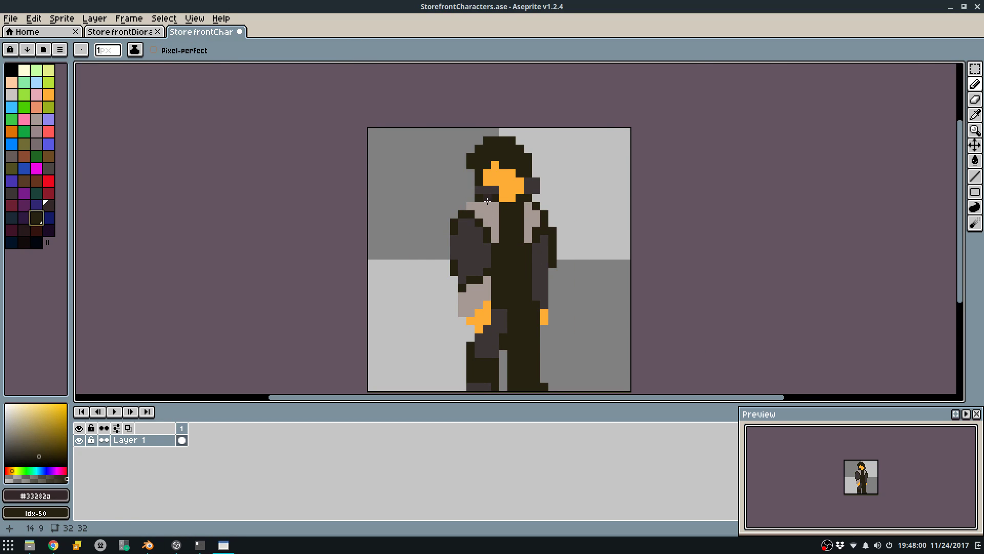
Reshape the lower left of the face with #ffad37 and repaint the adjoining raised collar in #272211.
scroll(487, 203, up, 3)
alt+click(466, 194)
click(487, 198)
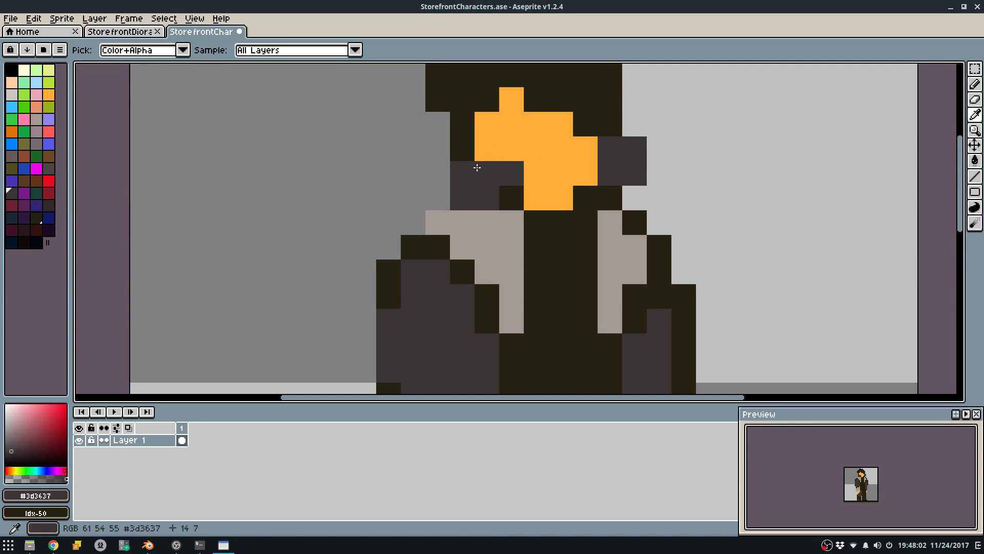
alt+click(496, 149)
drag(487, 172, 501, 169)
alt+click(466, 136)
click(479, 188)
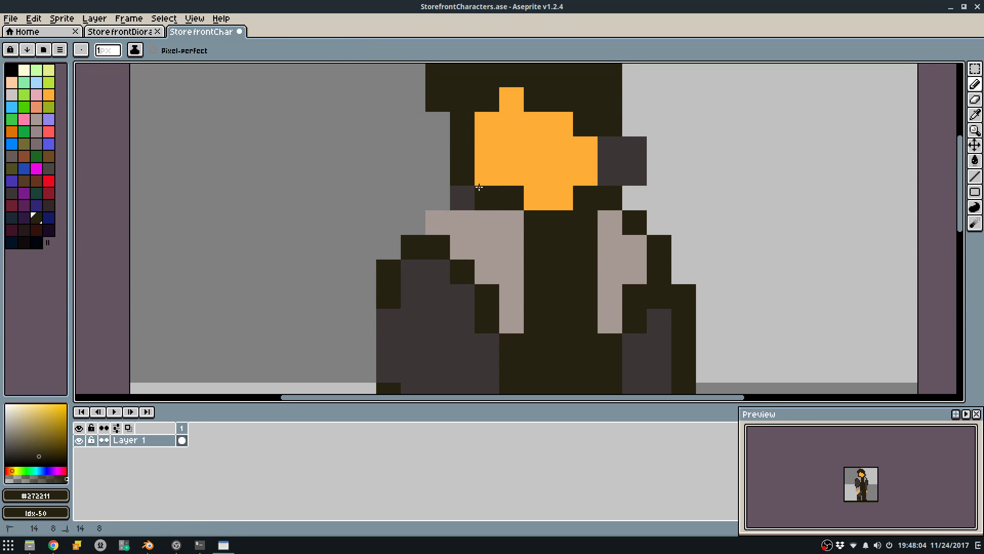
click(460, 195)
click(479, 168)
middle_drag(479, 169, 492, 248)
Shade the left cheek pixel and both lower jaw corners with palette index 20.
alt+click(533, 224)
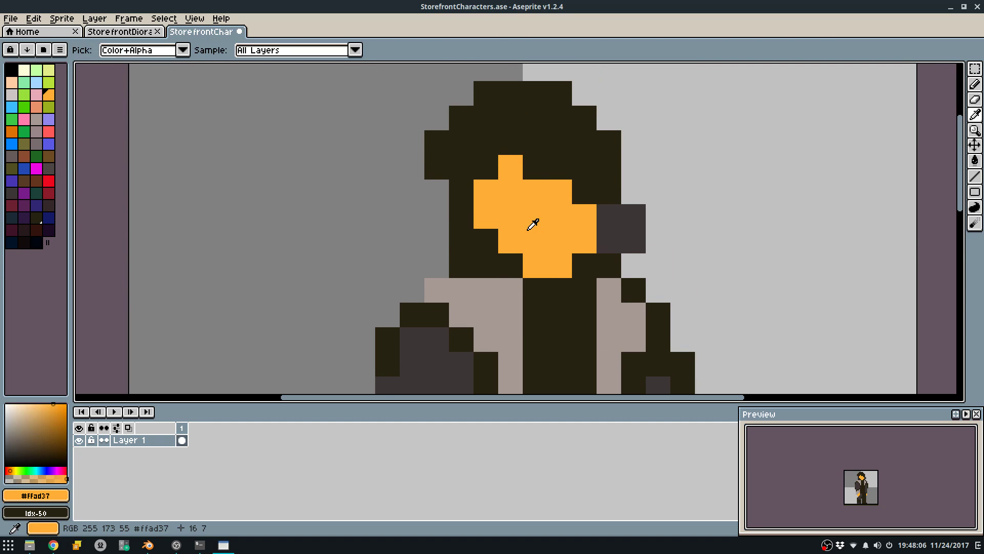
click(12, 133)
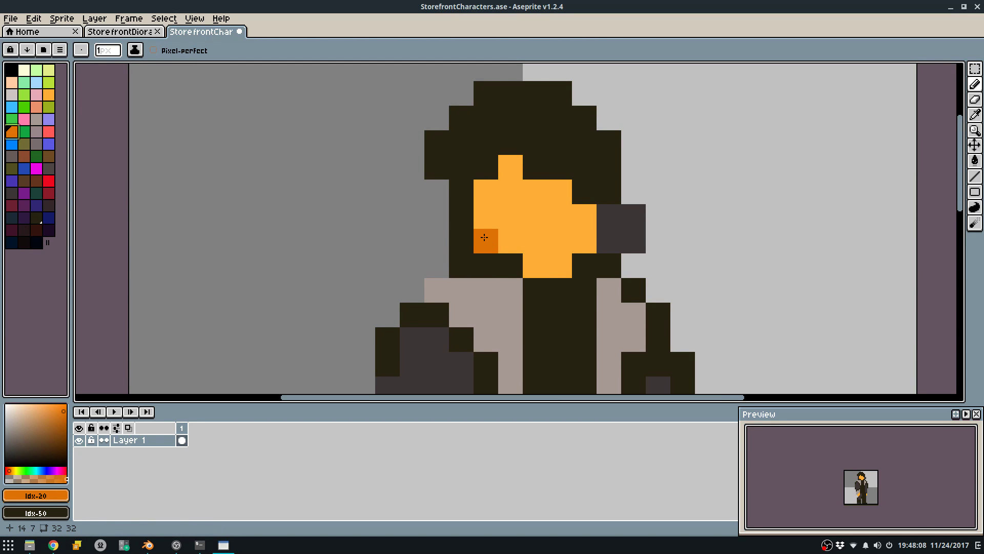
click(485, 237)
click(510, 265)
click(585, 265)
Erase the raised collar pixels sticking out beside the right edge of the face.
alt+click(587, 221)
drag(600, 217, 608, 241)
key(e)
key(q)
Lower the hair over the right brow in #272211 and shade beneath it and down the right cheek in #dc7208.
alt+click(584, 189)
click(560, 192)
alt+click(584, 259)
click(546, 202)
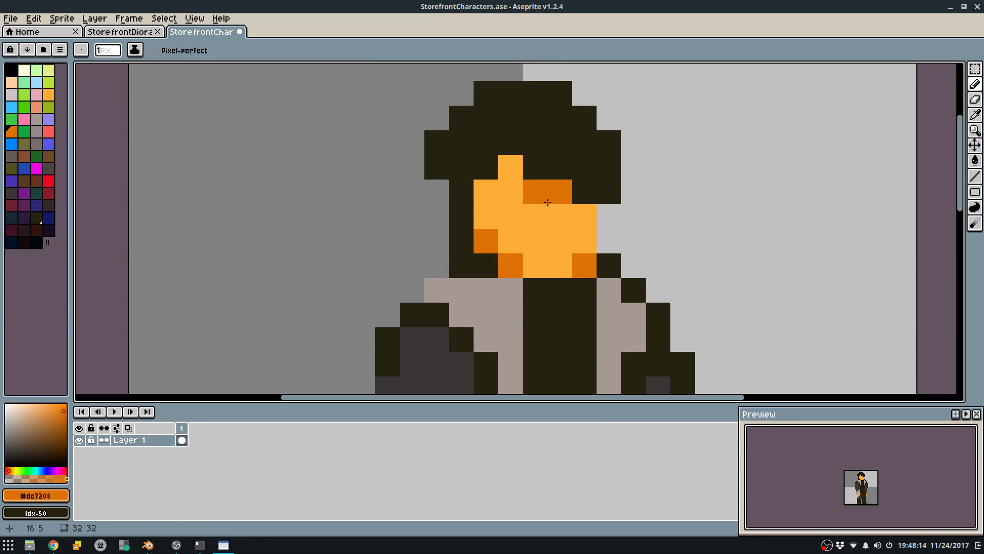
drag(575, 217, 567, 218)
click(573, 239)
scroll(598, 193, down, 4)
scroll(567, 202, up, 4)
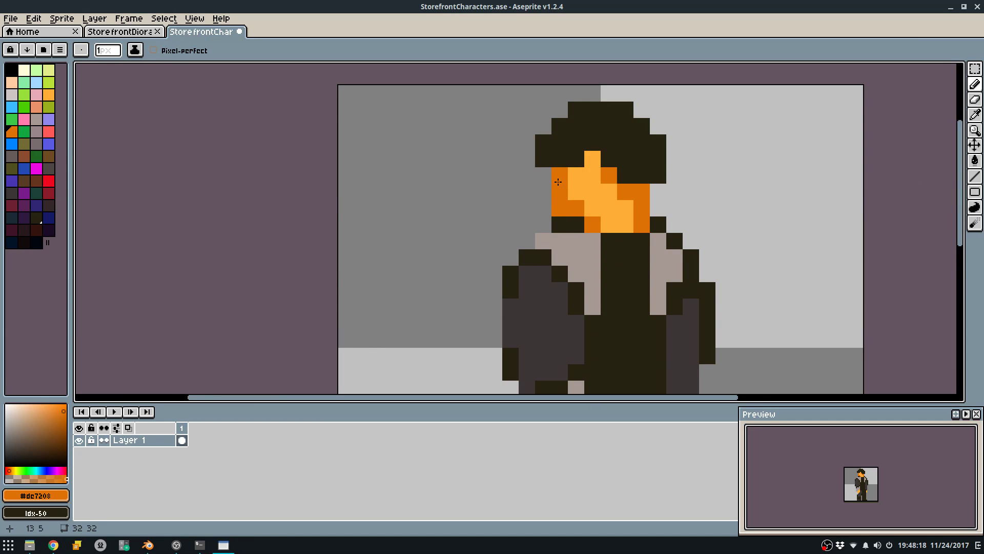
Add a #dc7208 ear left of the face with #272211 hair between them, and undo the dark jaw pixels.
alt+click(560, 183)
click(571, 207)
key(ctrl+z)
alt+click(569, 221)
click(570, 204)
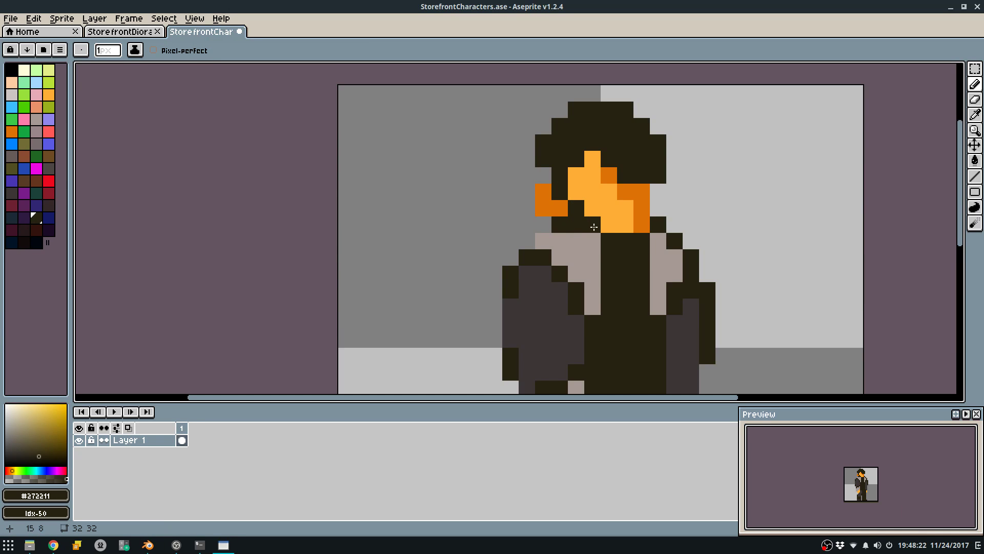
key(ctrl+z)
key(ctrl+z)
key(ctrl+z)
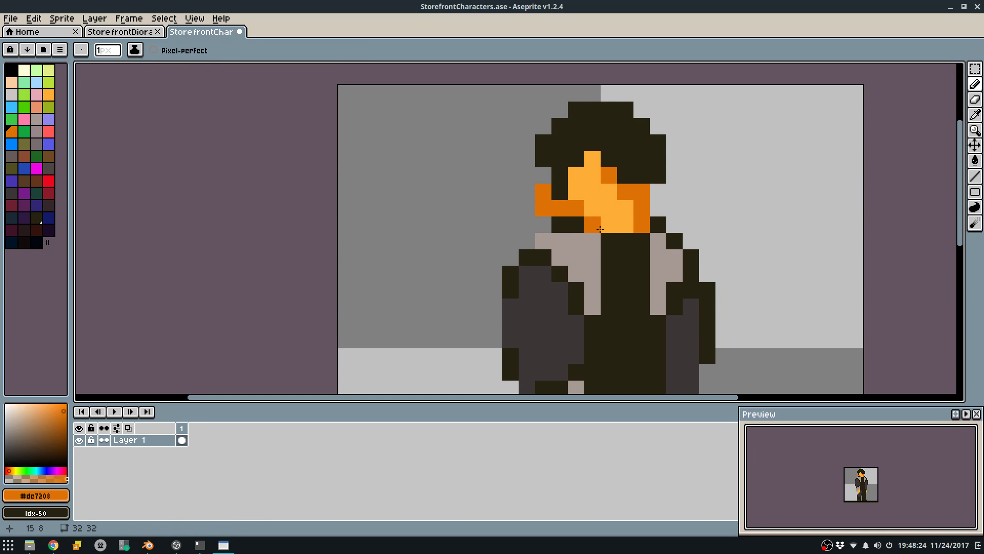
Clean up the join between ear and jaw, leaving a two-pixel #dc7208 ear behind a #272211 hair column.
click(559, 209)
key(e)
click(544, 209)
key(b)
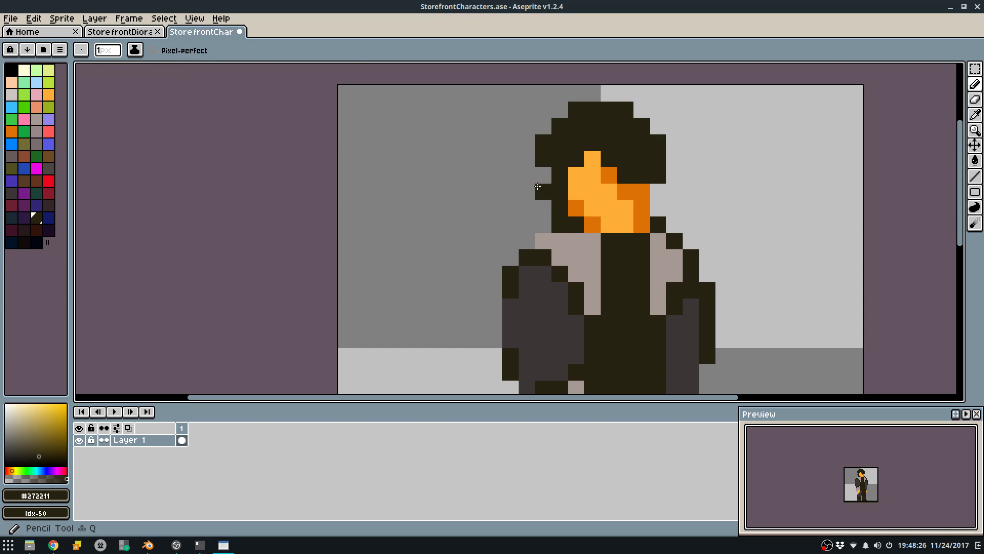
alt+click(543, 192)
scroll(539, 178, down, 3)
scroll(547, 200, up, 3)
click(548, 200)
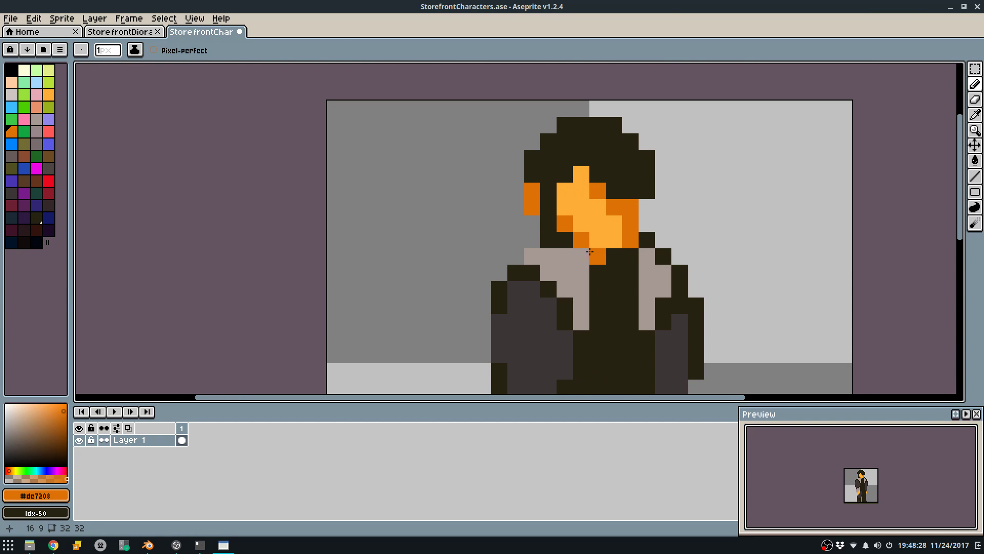
Repaint the neck pixel in #272211 and extend the left lapel upward and over the shoulder in #a69994.
alt+click(617, 260)
alt+click(625, 240)
alt+click(595, 261)
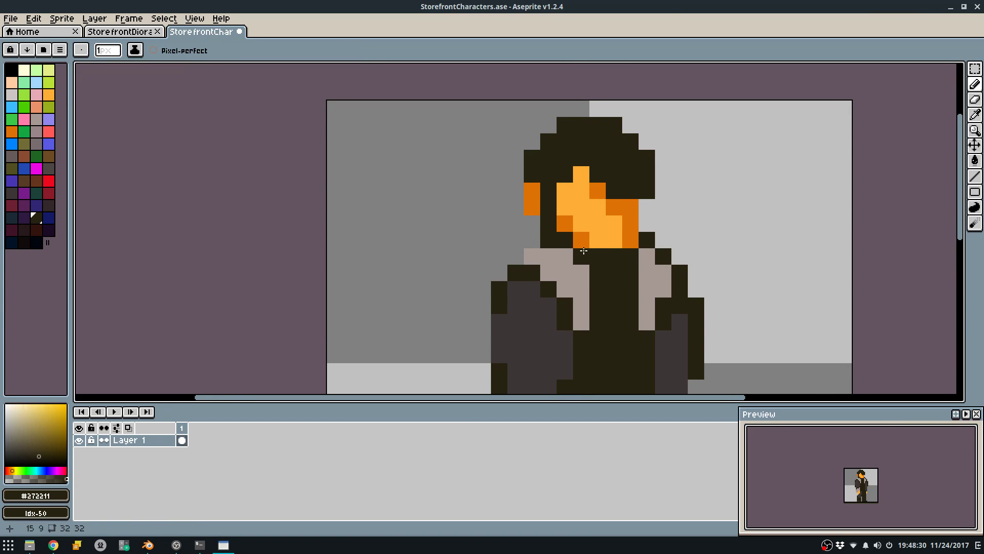
alt+click(564, 255)
scroll(501, 269, down, 4)
scroll(564, 221, up, 4)
Step back through the recent edits and restore them to compare the earlier and current character at small size.
scroll(596, 230, down, 3)
key(ctrl+y)
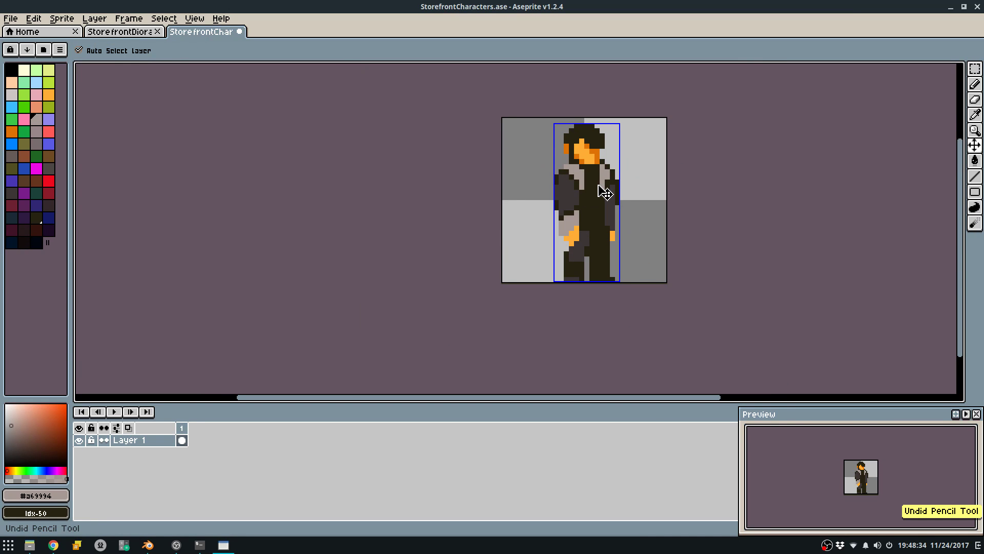
scroll(609, 187, down, 2)
key(ctrl+z)
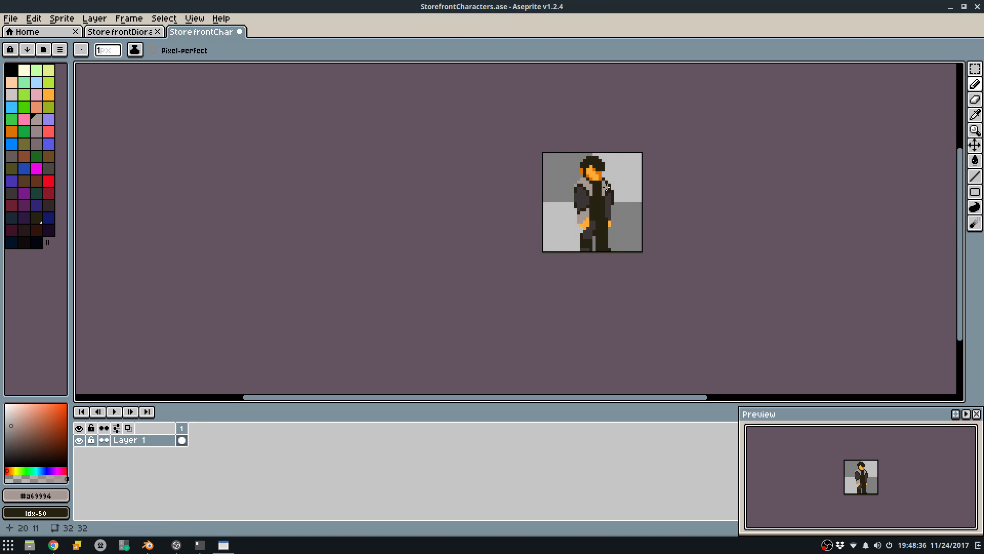
key(ctrl+z)
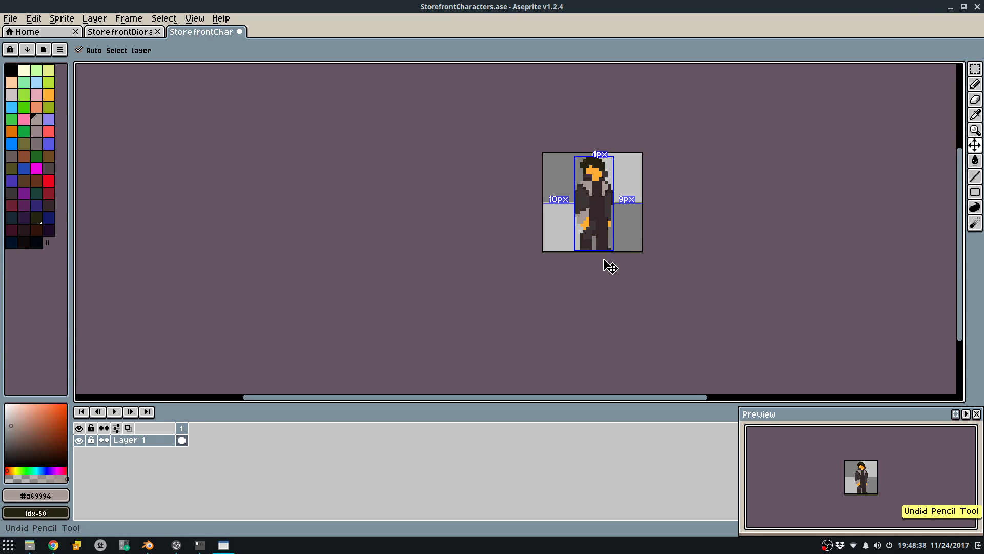
key(ctrl+z)
key(ctrl+shift+z)
key(ctrl+shift+z)
key(ctrl+shift+z)
key(ctrl+shift+z)
key(ctrl+shift+z)
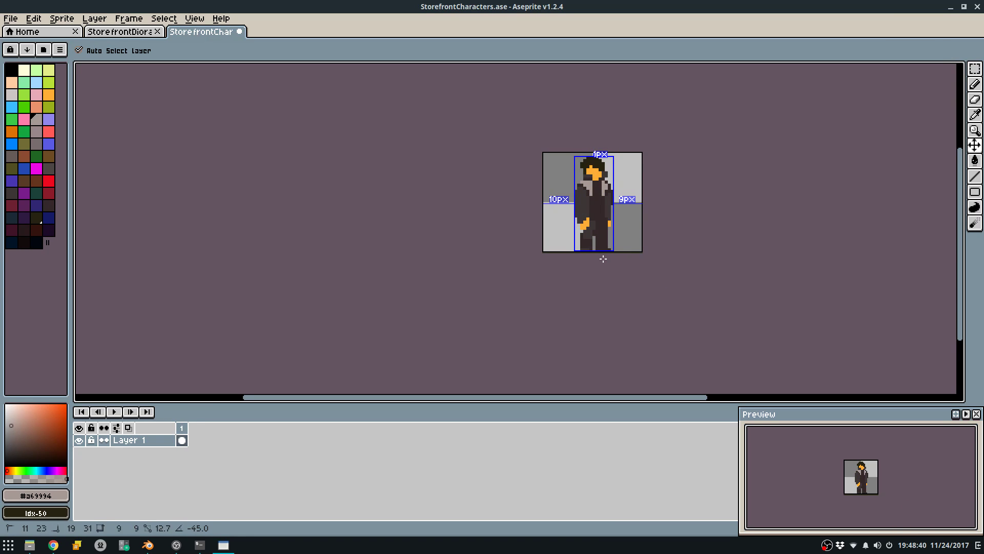
key(ctrl+shift+z)
key(ctrl+shift+z)
key(ctrl+shift+z)
key(ctrl+shift+z)
key(ctrl+shift+z)
key(ctrl+shift+z)
key(ctrl+shift+z)
key(ctrl+shift+z)
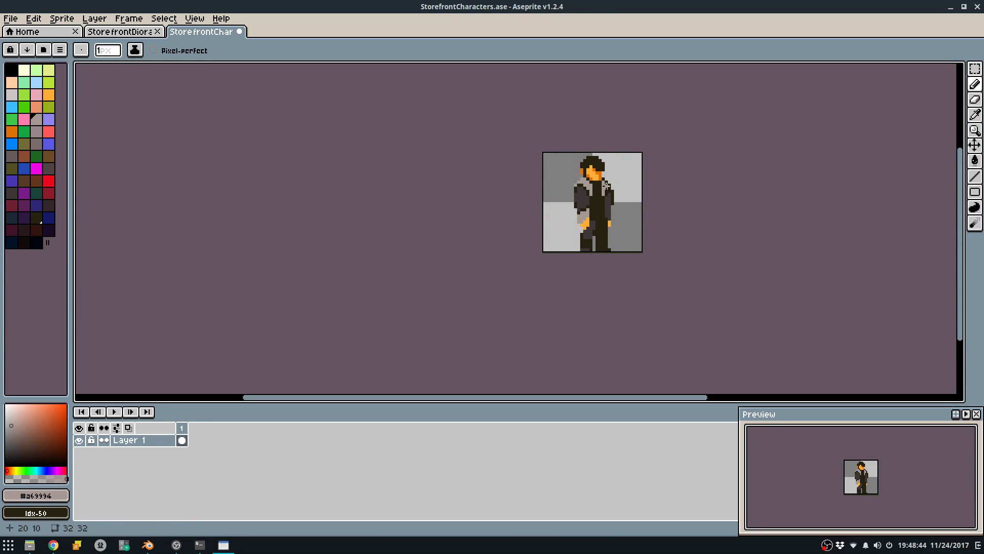
Extend the left sleeve's outer edge down in #272211 and widen the forearm beneath it with #a69994.
scroll(607, 184, up, 5)
alt+click(528, 154)
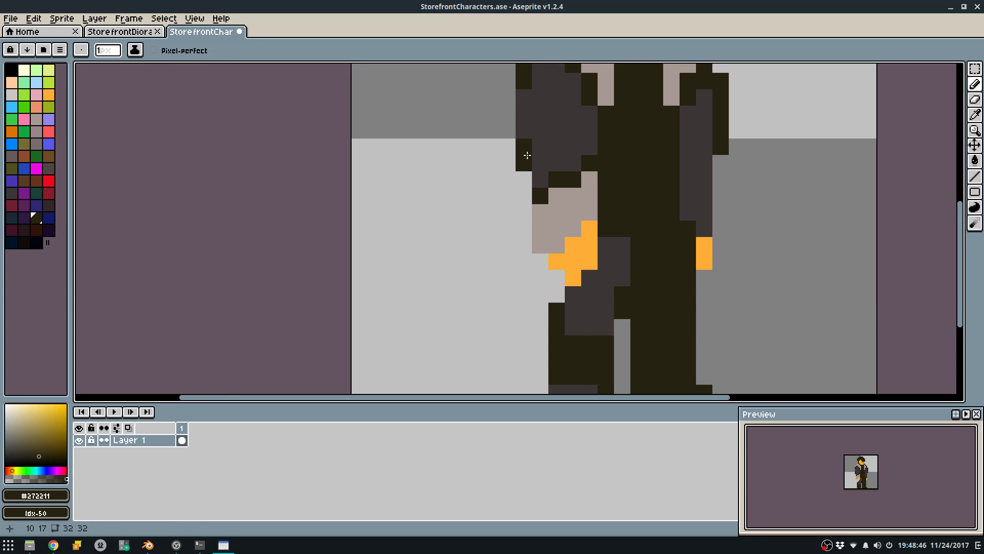
drag(524, 177, 523, 213)
alt+click(536, 221)
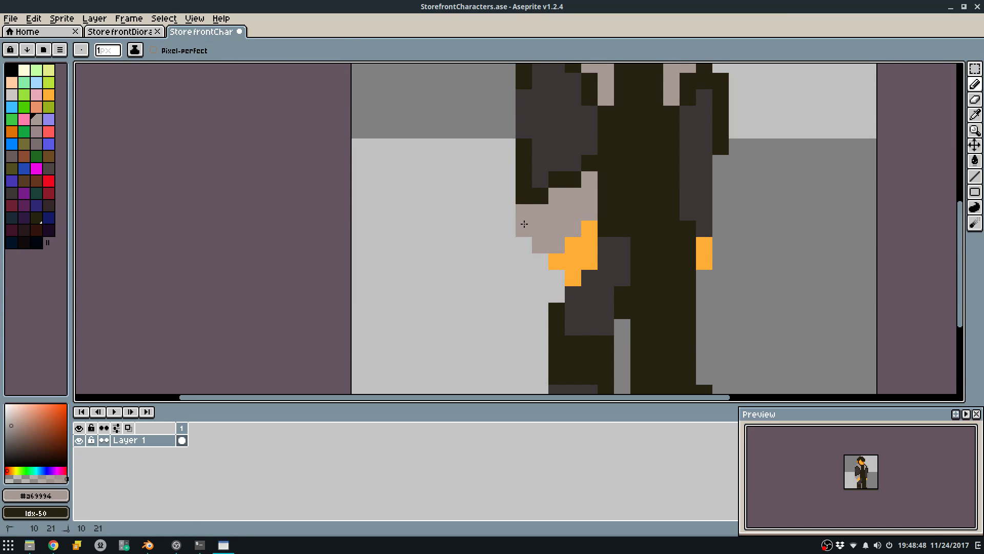
Try #272211 on the left forearm's inner upper pixels, repaint them in #a69994, and erase its lowest outer pixel.
alt+click(606, 180)
click(591, 178)
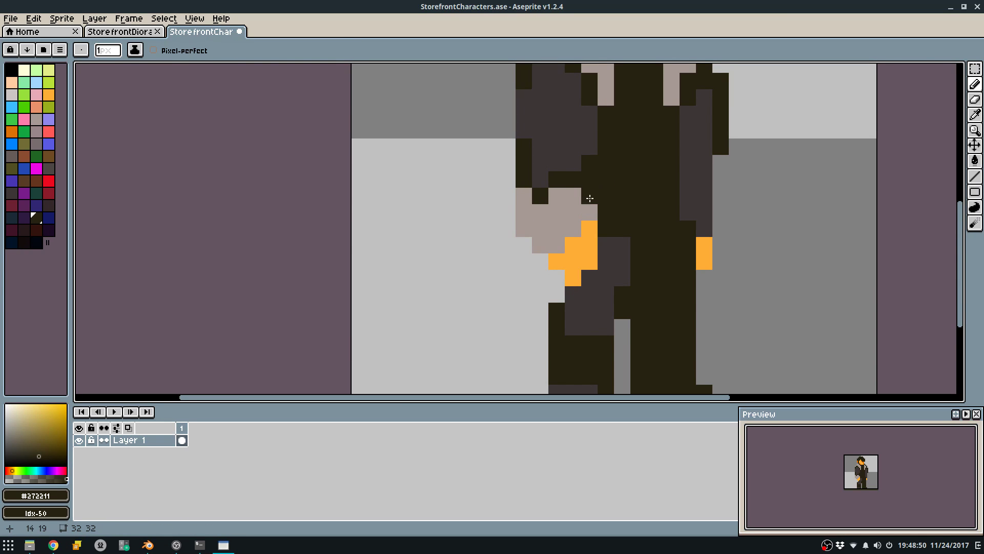
alt+click(543, 221)
key(e)
click(524, 230)
key(b)
click(587, 194)
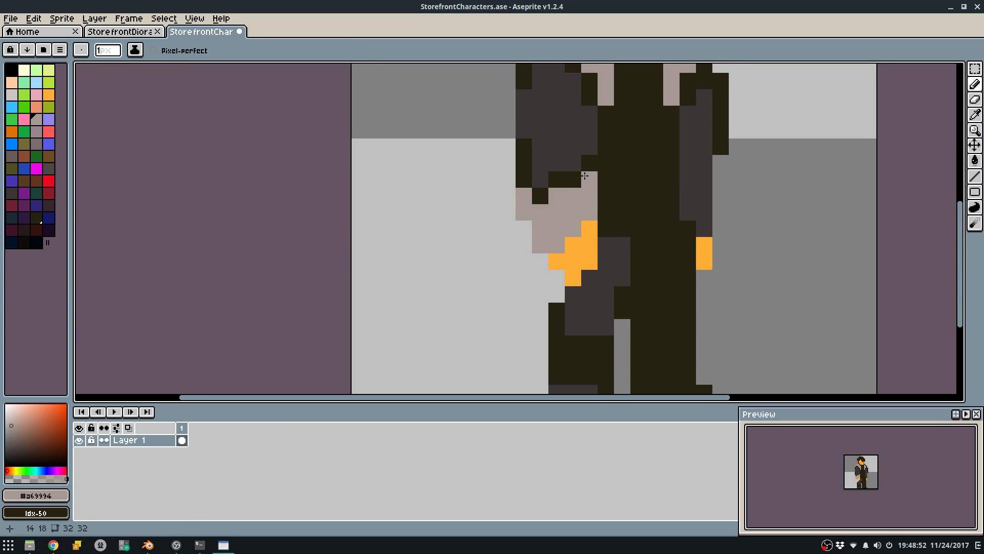
scroll(585, 175, down, 5)
scroll(561, 193, up, 2)
key(ctrl+z)
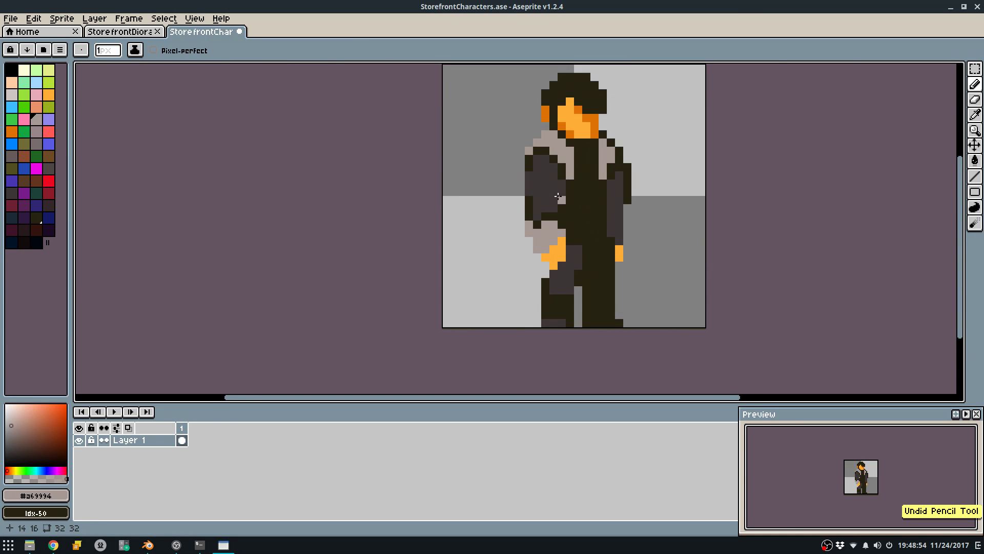
Lighten the left sleeve's outer edge with #3d3637 and narrow the sleeve along its inner edge with #272211.
scroll(561, 192, up, 3)
alt+click(560, 192)
click(534, 217)
alt+click(502, 209)
alt+click(506, 264)
click(501, 284)
Darken the left forearm's inner top pixels in #272211 and slim the right arm by erasing its outer edge.
middle_drag(610, 261, 555, 291)
alt+click(521, 282)
drag(512, 284, 498, 281)
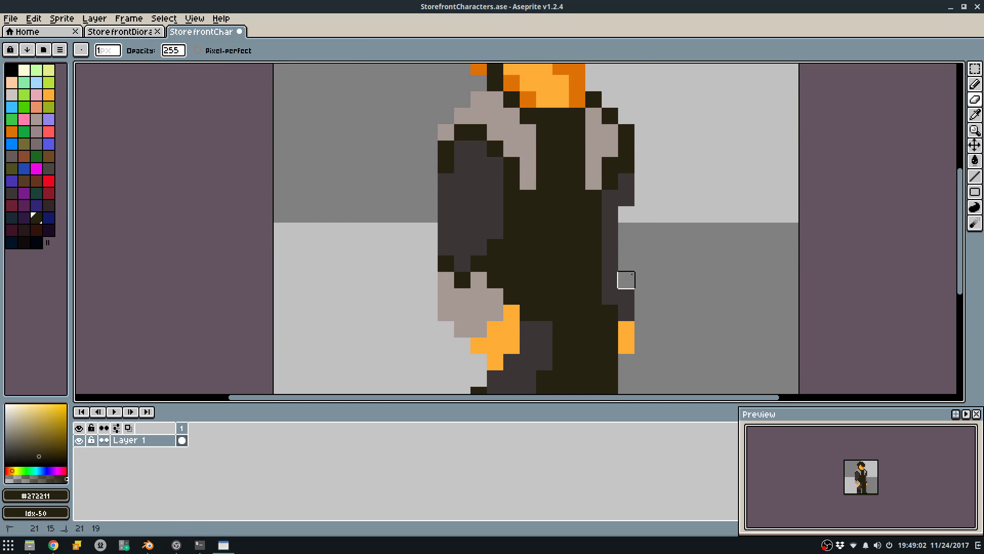
Extend the left forearm's inner edge up to the sleeve in #a69994 and trim its lower outer pixel.
scroll(635, 214, down, 5)
scroll(646, 196, up, 6)
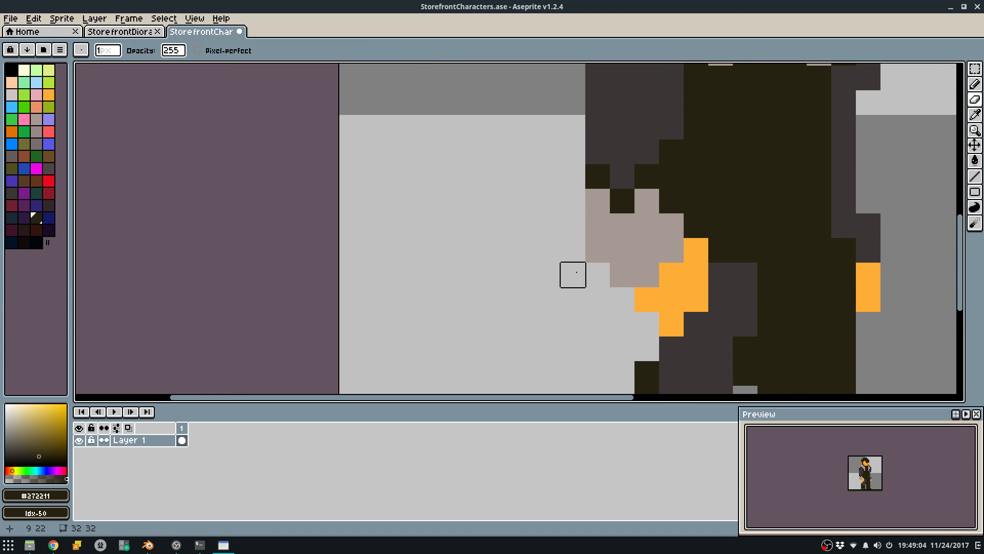
alt+click(640, 221)
click(669, 177)
click(853, 324)
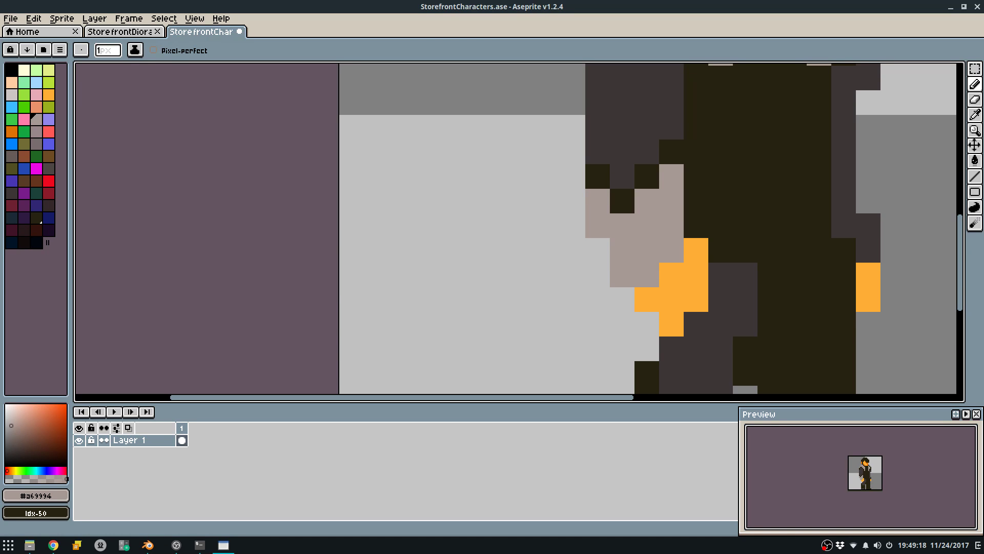
Extend the left leg's #3d3637 shading outward and down around the knee.
click(976, 207)
middle_drag(724, 232, 590, 237)
scroll(609, 221, down, 3)
scroll(650, 218, up, 1)
scroll(648, 219, down, 2)
scroll(654, 225, up, 1)
key(b)
scroll(606, 254, up, 2)
alt+click(605, 249)
click(547, 307)
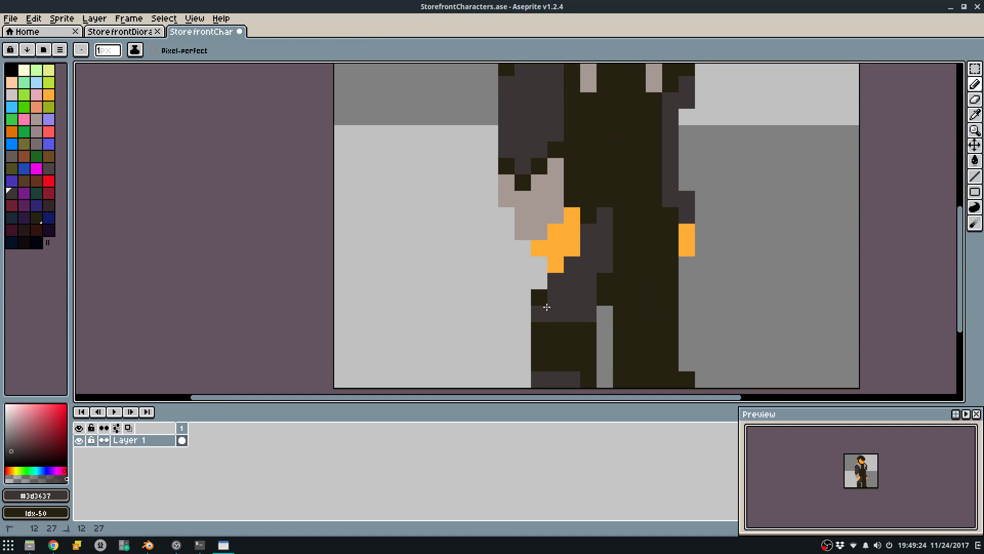
Separate the upper thigh shading from the knee patch and fill it with #272211.
alt+click(608, 280)
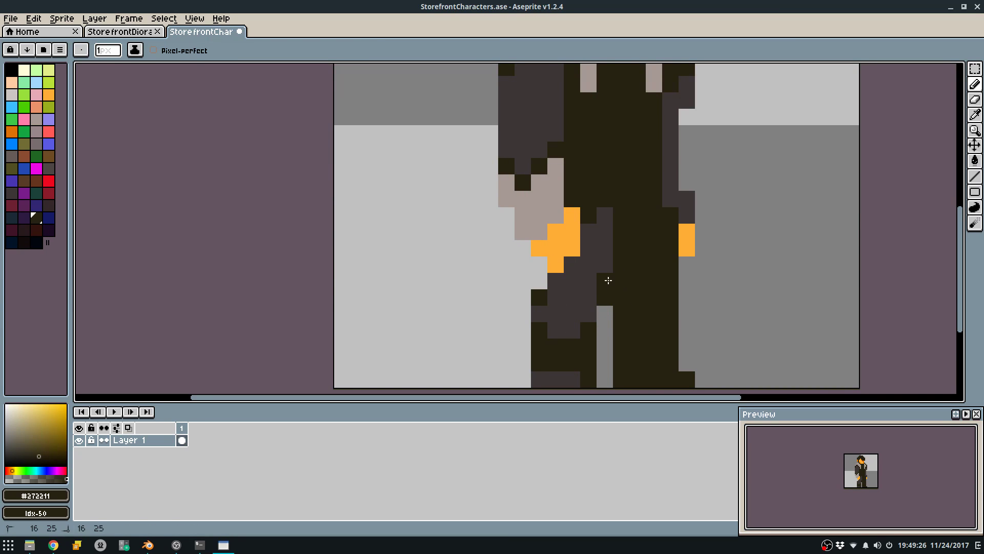
click(582, 257)
key(g)
click(606, 246)
key(b)
Draw a diagonal #3d3637 band from the left knee up across the thigh, edging its upper side in #272211.
alt+click(574, 278)
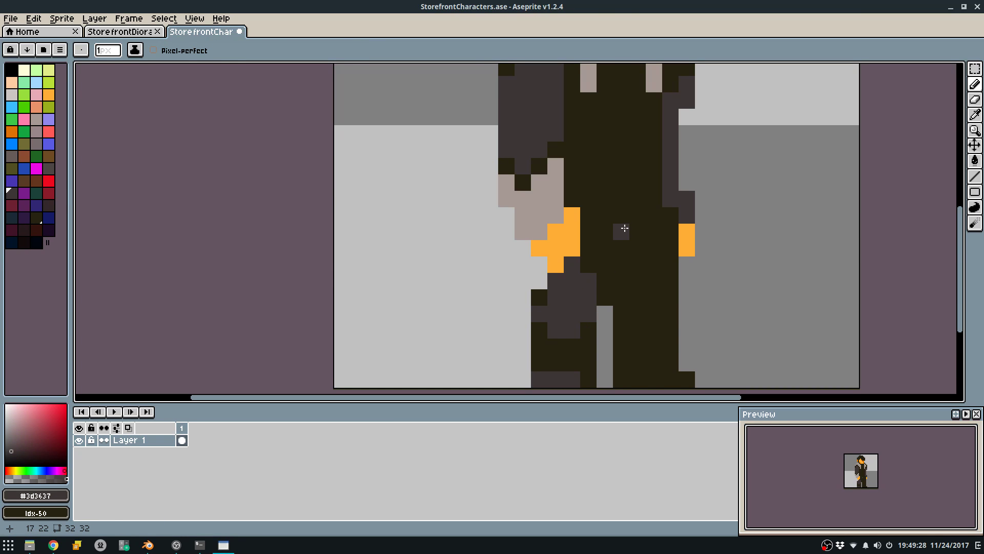
scroll(628, 211, down, 3)
scroll(567, 246, up, 4)
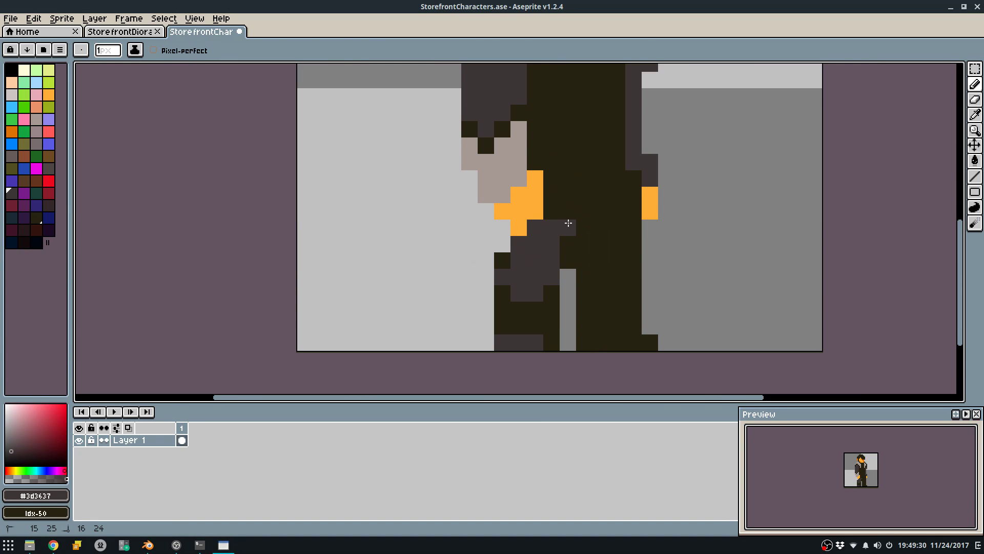
alt+click(562, 201)
drag(514, 251, 579, 211)
alt+click(552, 243)
click(596, 204)
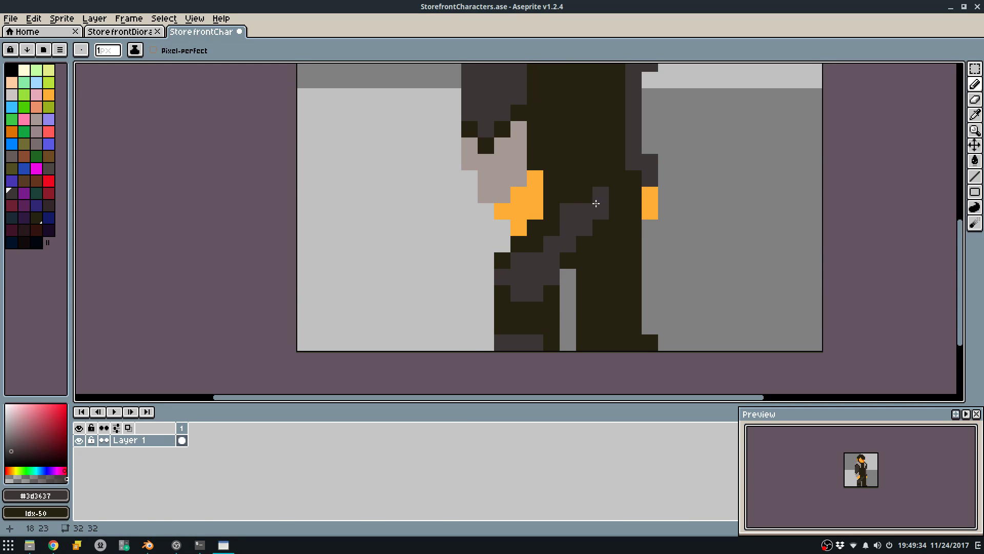
click(586, 196)
Trim the thigh band's inner upper end with #272211 and add a #272211 pixel at the leg's upper outer corner.
scroll(609, 173, down, 4)
scroll(607, 175, up, 3)
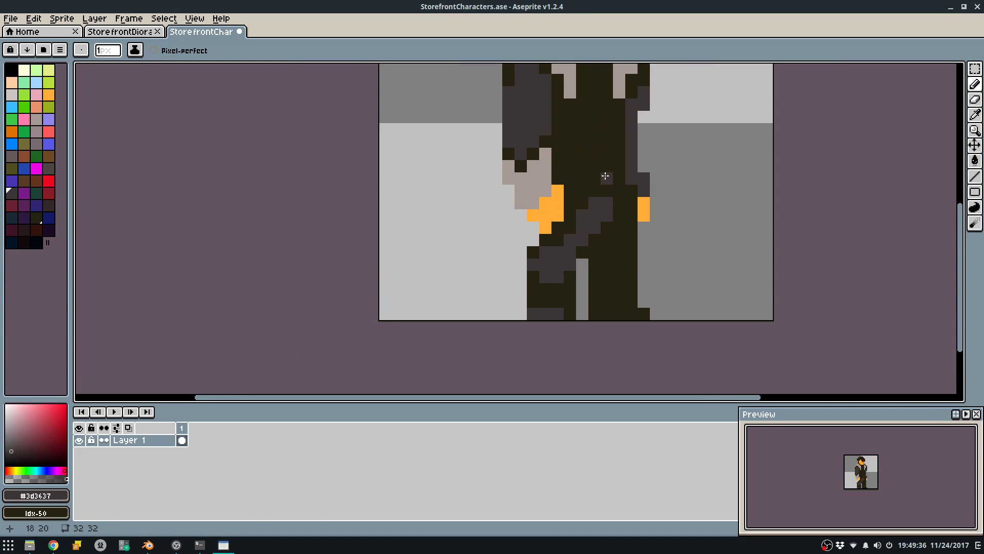
alt+click(607, 178)
drag(608, 203, 608, 216)
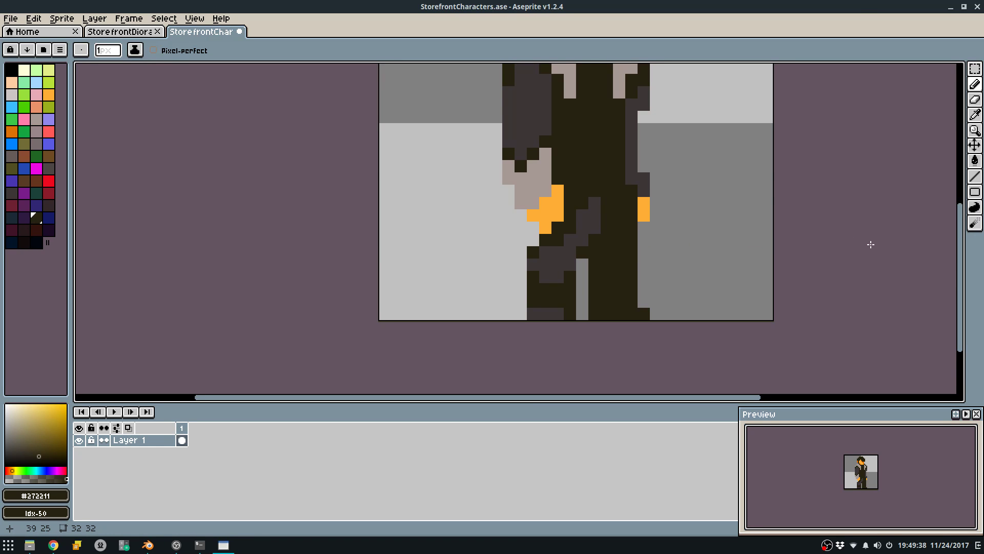
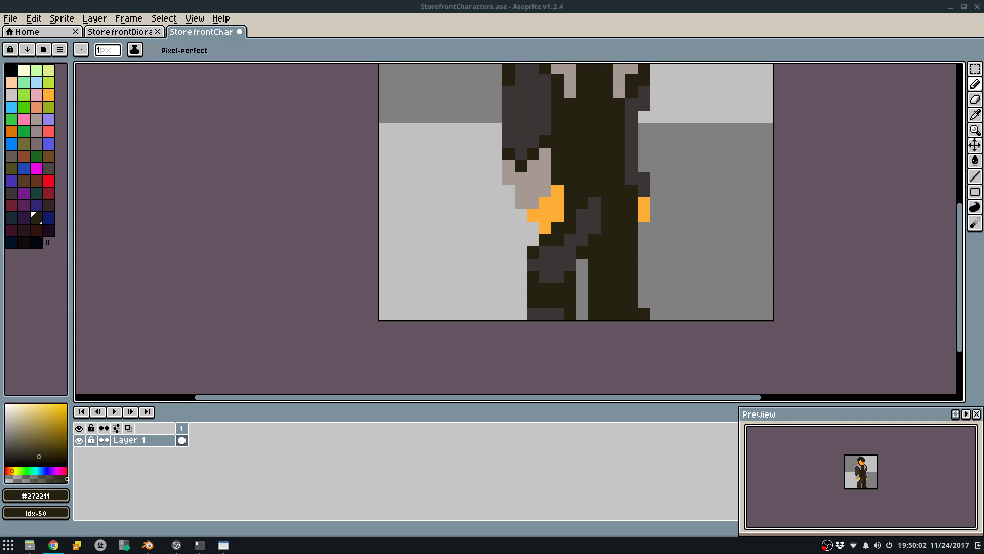
middle_drag(544, 238, 524, 257)
scroll(524, 257, up, 2)
click(505, 259)
click(522, 208)
scroll(522, 208, down, 5)
scroll(539, 200, up, 3)
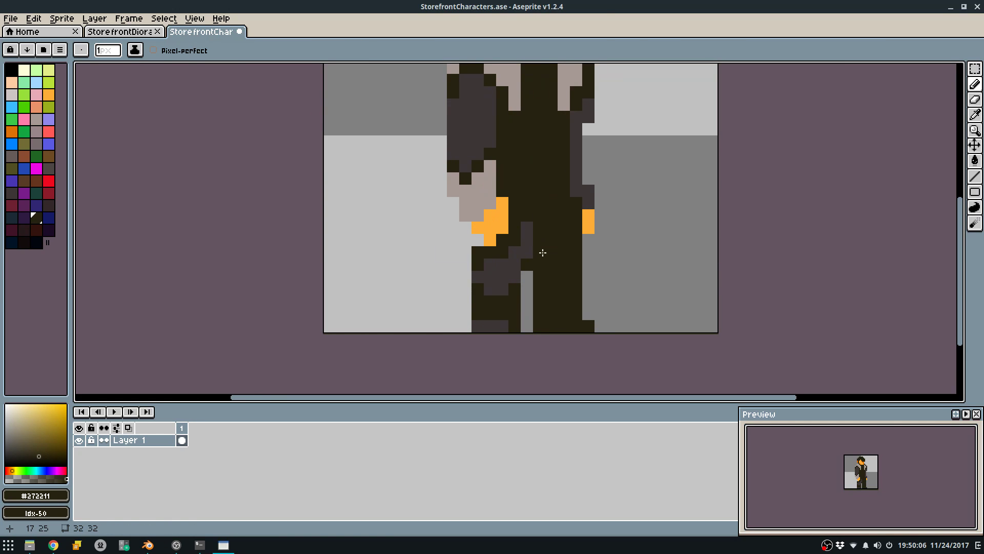
Undo the last pencil stroke and shift the lower end of the left leg one pixel outward.
scroll(543, 254, down, 3)
scroll(521, 264, up, 3)
key(ctrl+z)
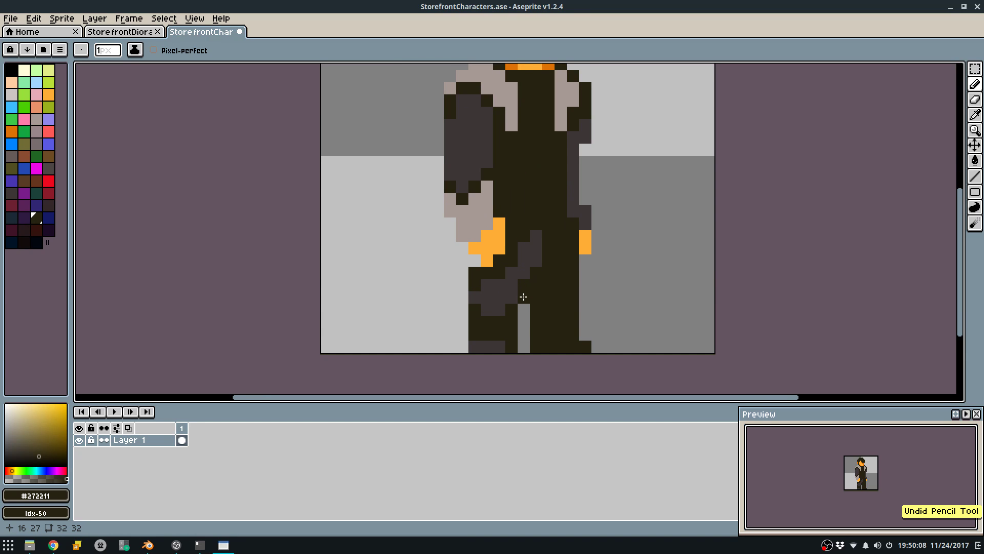
key(m)
drag(472, 336, 527, 364)
drag(509, 336, 498, 339)
key(ctrl+d)
Erase one pixel above the gap between the legs and patch the widened left foot with #3d3637 and #272211.
key(e)
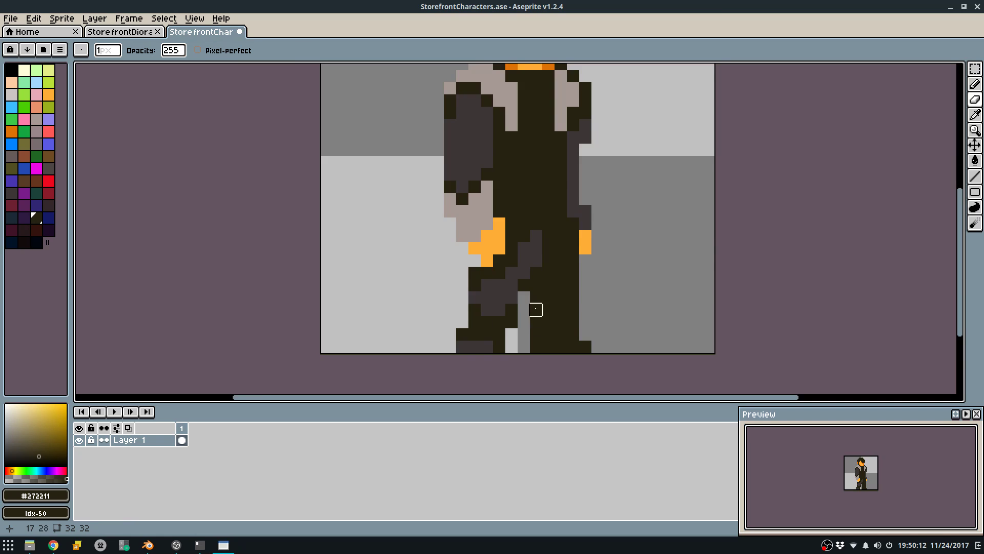
scroll(536, 310, down, 3)
key(ctrl+z)
scroll(523, 306, up, 3)
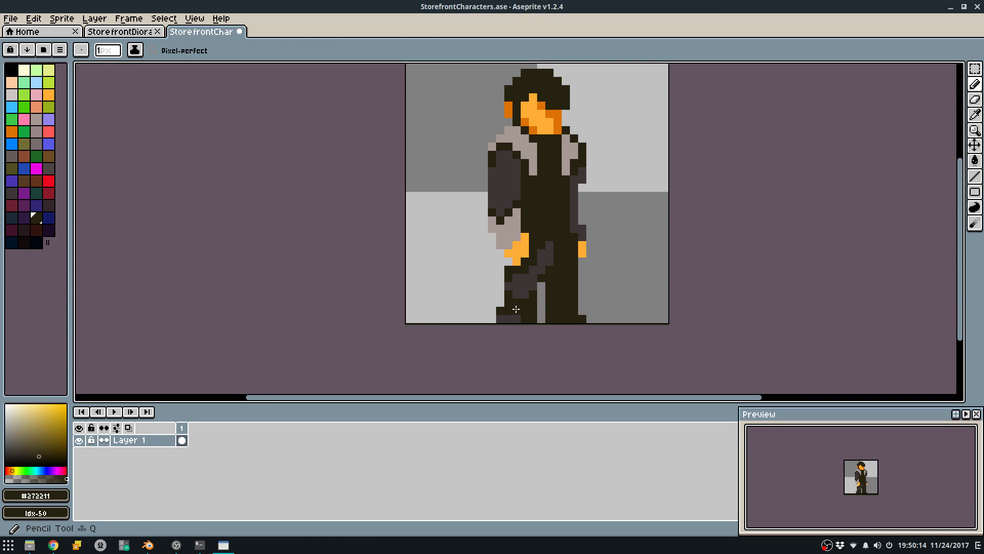
alt+click(517, 319)
click(525, 319)
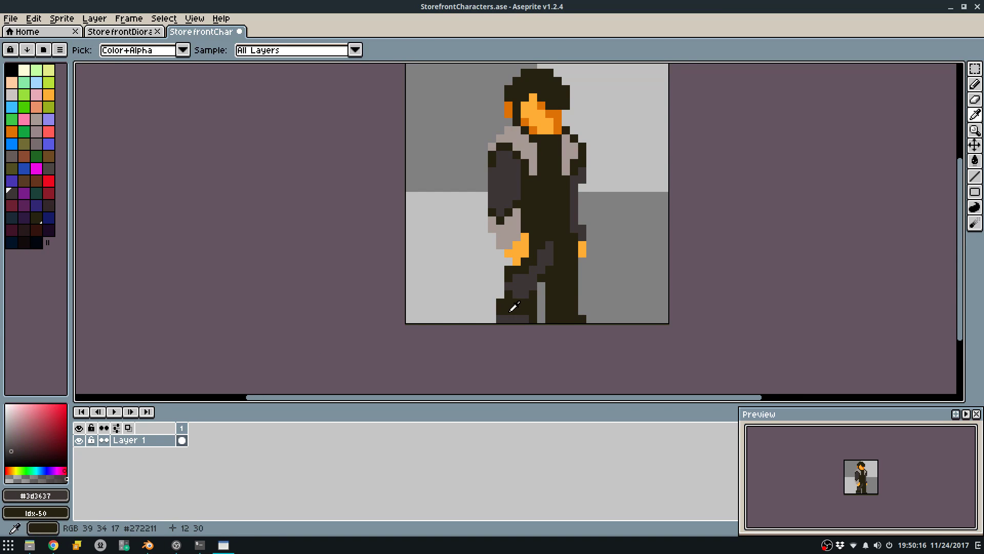
alt+click(513, 312)
Fill the light shoulder and lapel areas on both sides of the coat with red #ec081e.
scroll(555, 223, down, 2)
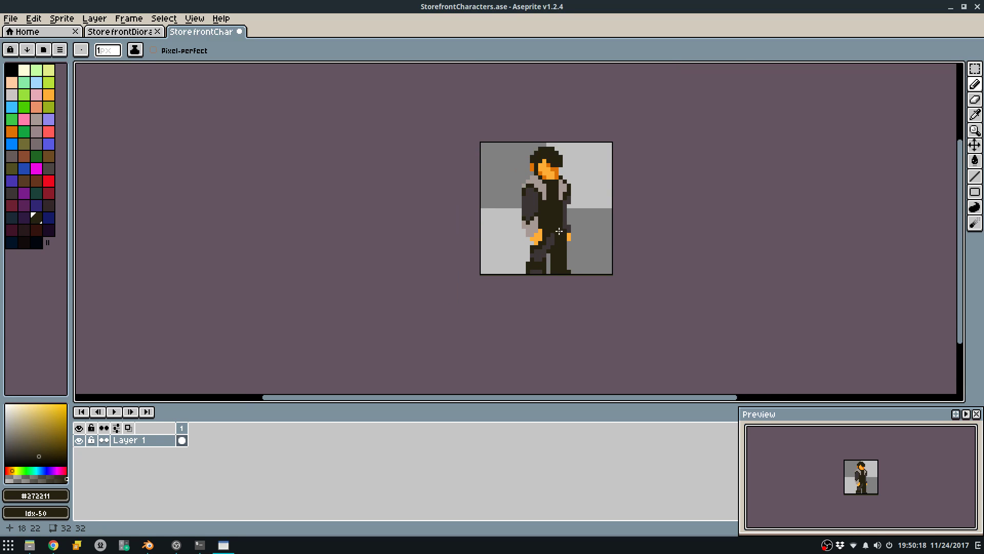
scroll(493, 269, up, 4)
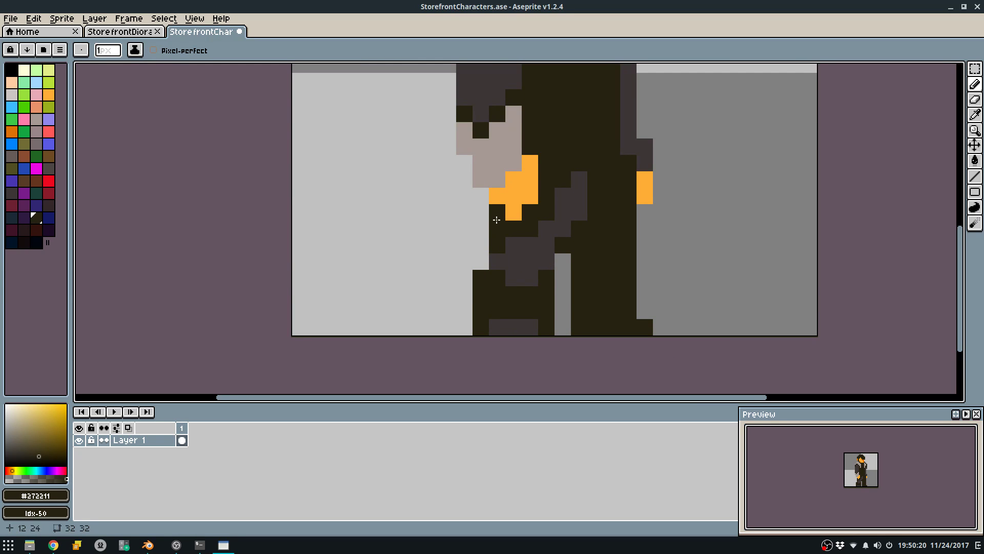
scroll(496, 221, down, 5)
scroll(548, 210, up, 5)
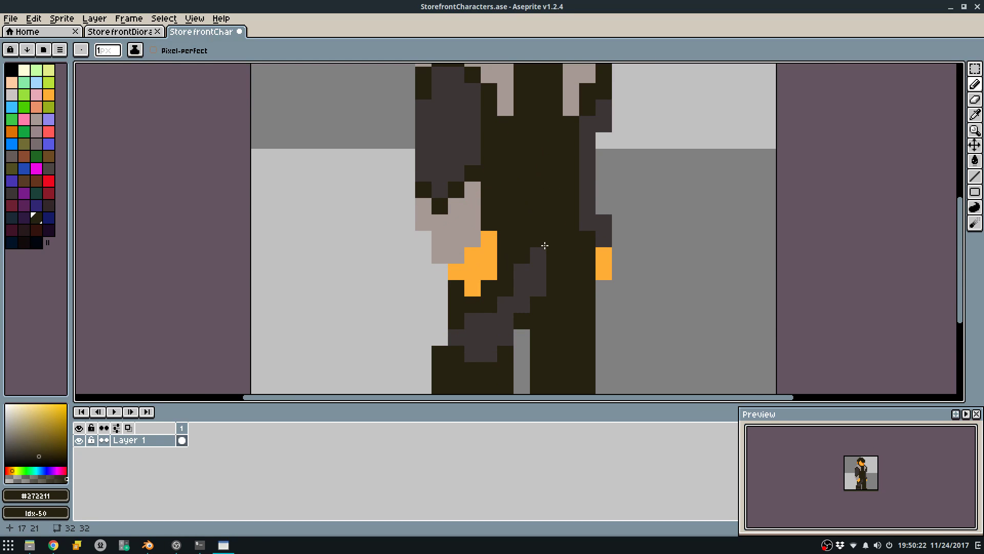
middle_drag(545, 245, 523, 202)
click(51, 180)
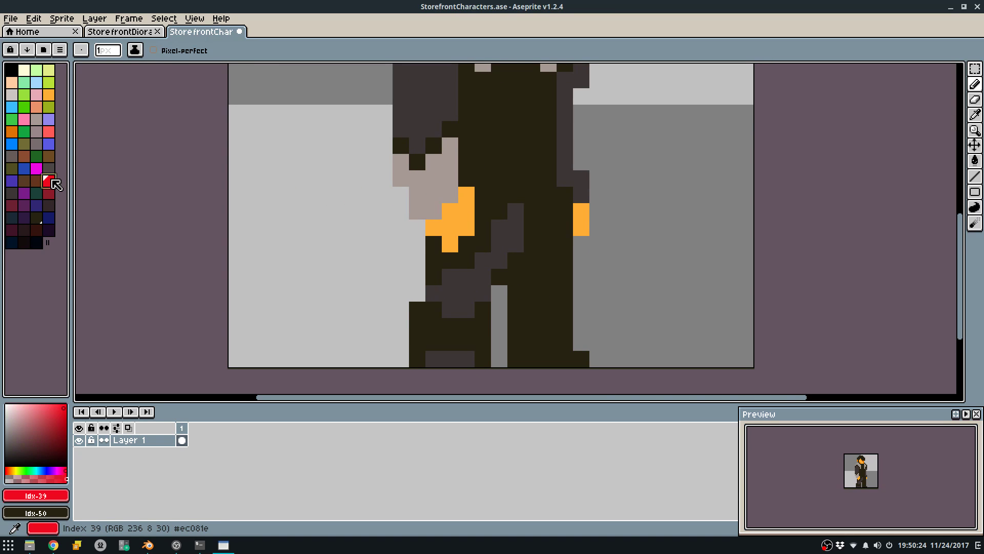
middle_drag(479, 118, 479, 310)
key(g)
click(451, 221)
key(ctrl+z)
click(483, 206)
click(547, 206)
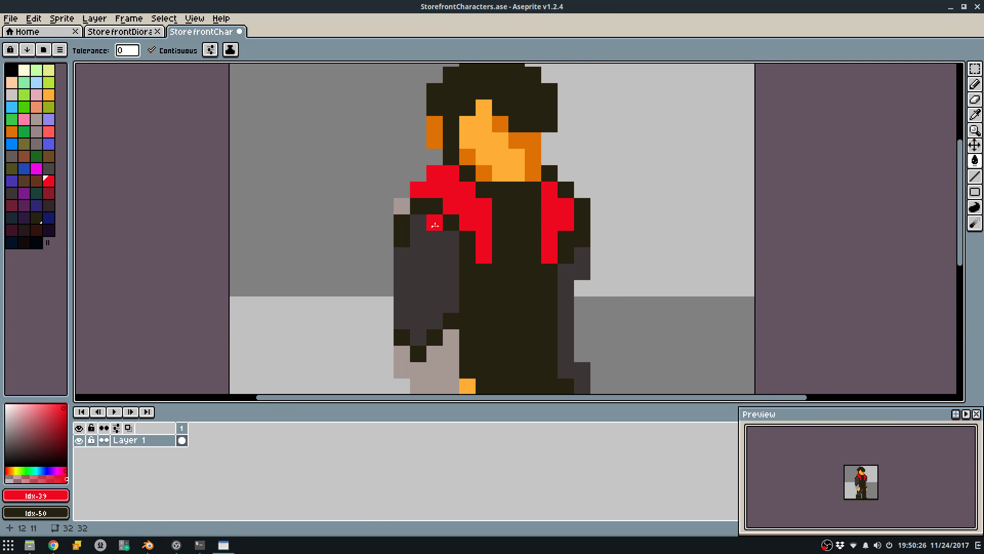
Shade the outer and lower edges of the red shoulders and collar with dark red #6d2131.
key(b)
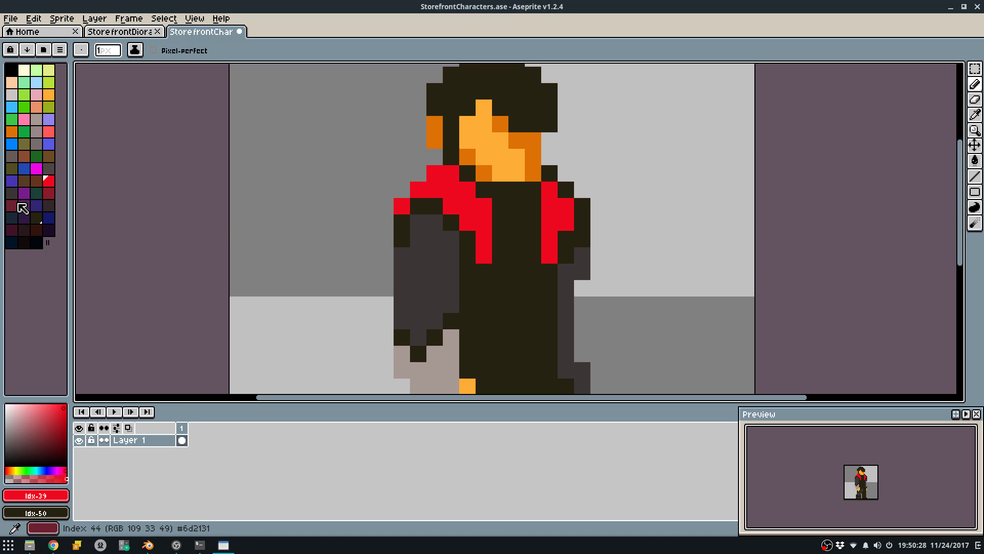
click(12, 205)
click(459, 196)
key(ctrl+z)
drag(418, 206, 431, 208)
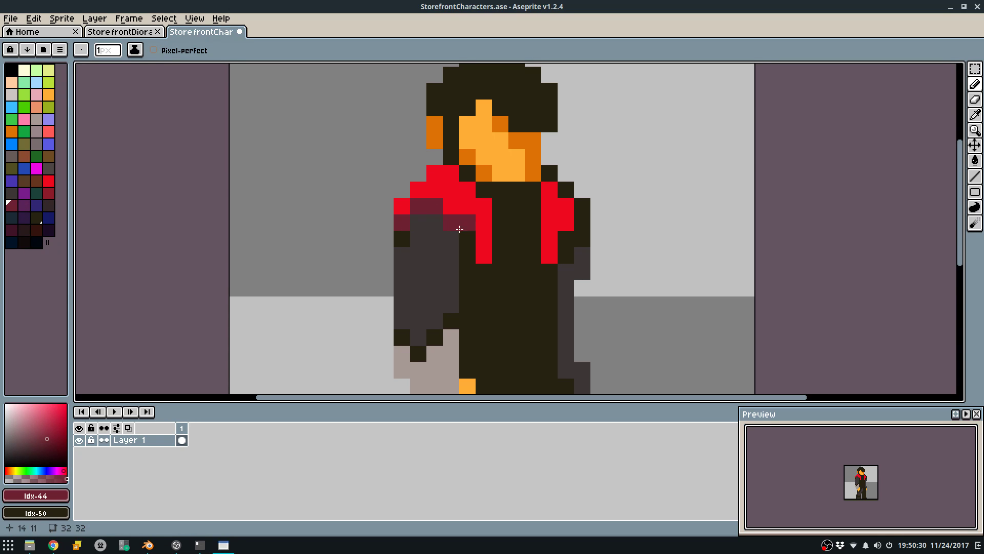
click(584, 175)
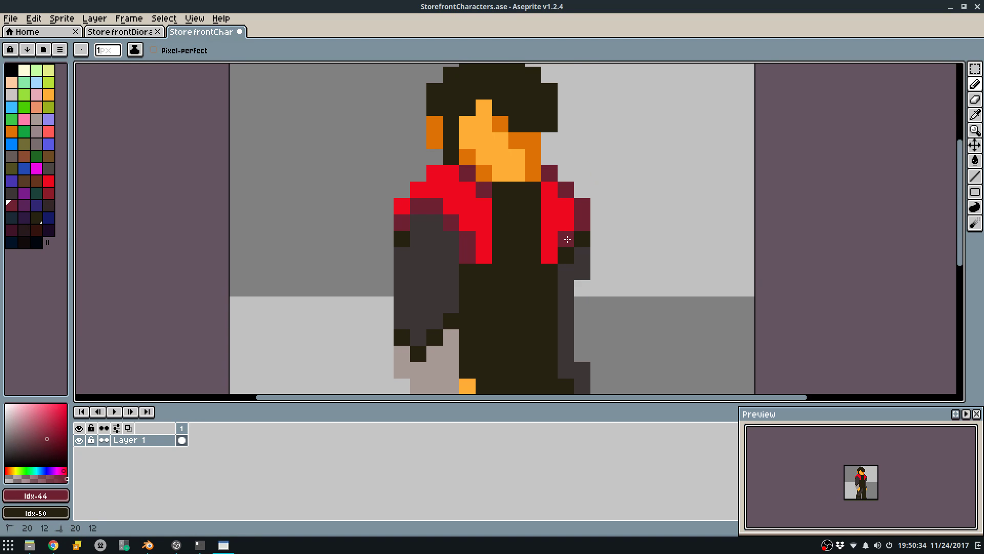
Draw #6d2131 strips down the inner side of both lapels, continuing below the red and along its lower ends.
alt+click(485, 191)
key(ctrl+z)
mouse_move(498, 192)
mouse_down()
mouse_move(501, 251)
mouse_move(530, 259)
mouse_move(531, 270)
mouse_up()
key(ctrl+z)
scroll(539, 204, down, 6)
scroll(543, 196, up, 7)
scroll(550, 233, down, 6)
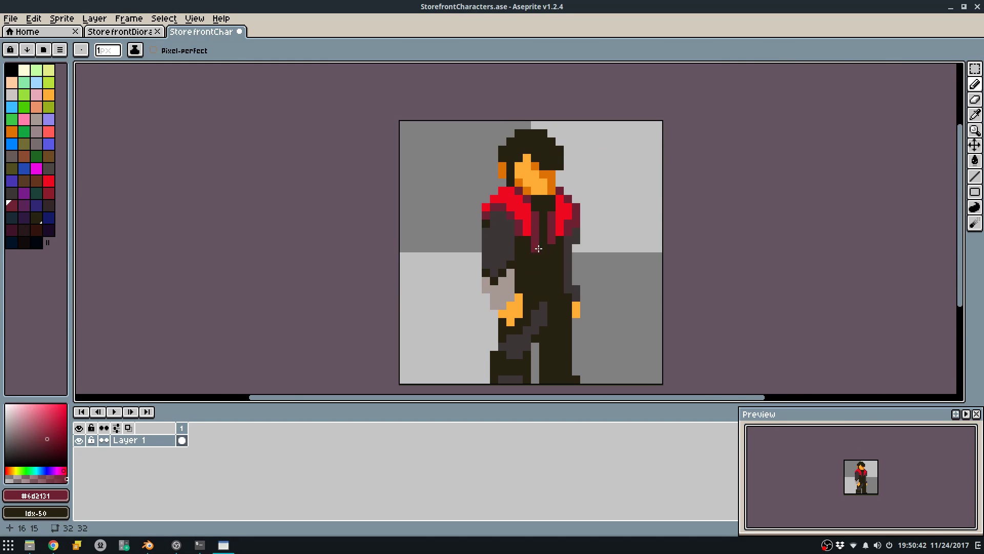
scroll(544, 241, up, 6)
drag(531, 233, 533, 257)
drag(580, 226, 574, 269)
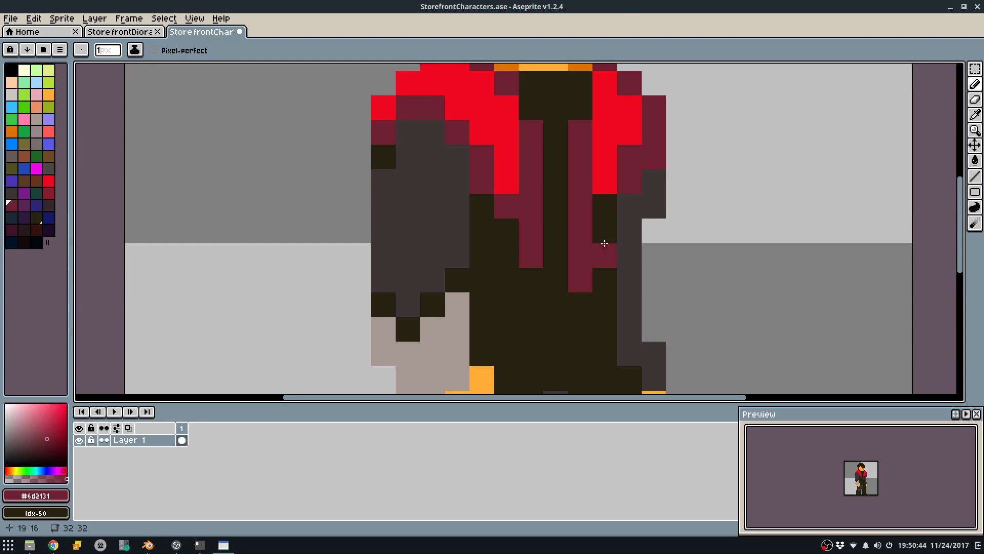
scroll(591, 221, down, 2)
Try extending the red #ec081e of both lapels inward and down over the dark red strips.
alt+click(593, 189)
drag(583, 195, 558, 237)
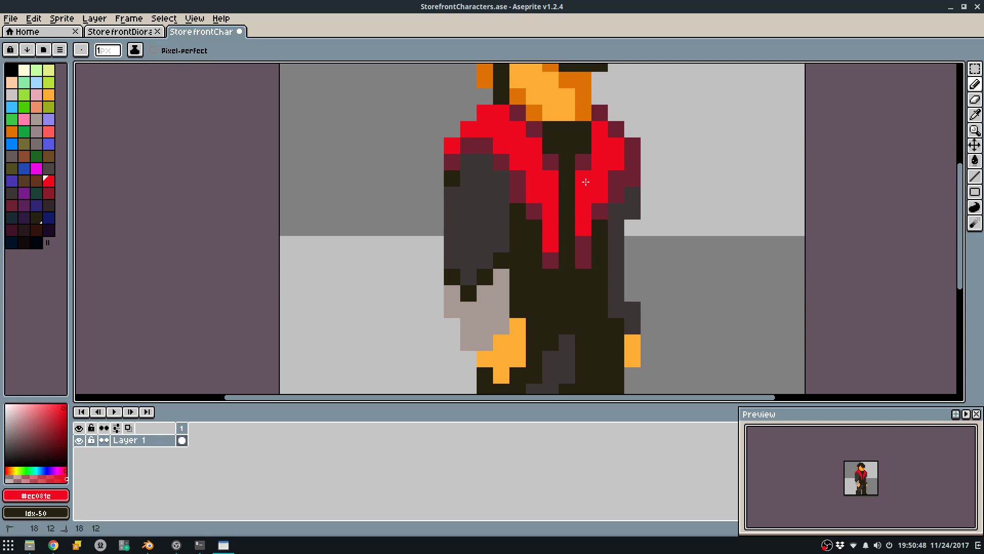
scroll(582, 237, down, 7)
key(ctrl+z)
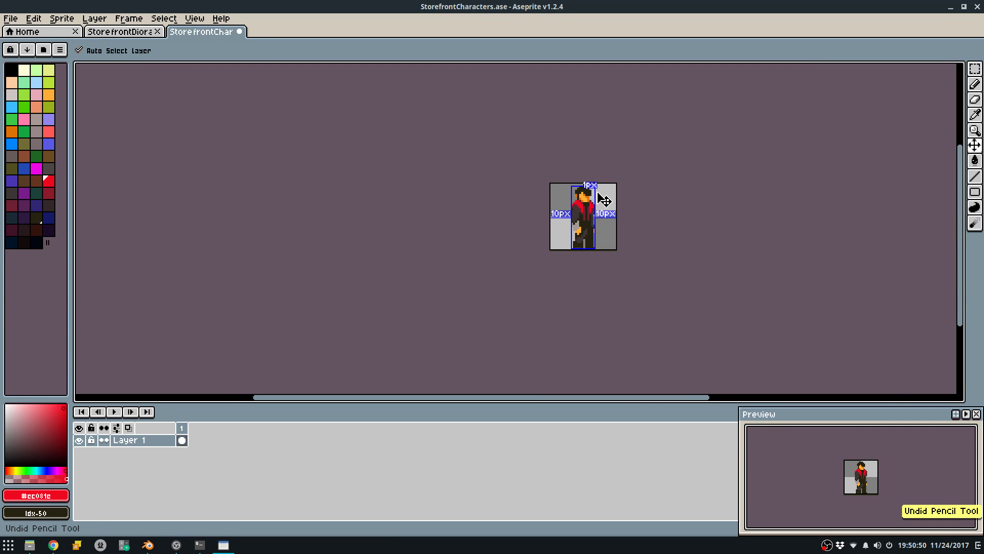
Break both lapel strips near their lower ends with #272211, leaving a separate dark red pixel under each.
scroll(597, 192, up, 8)
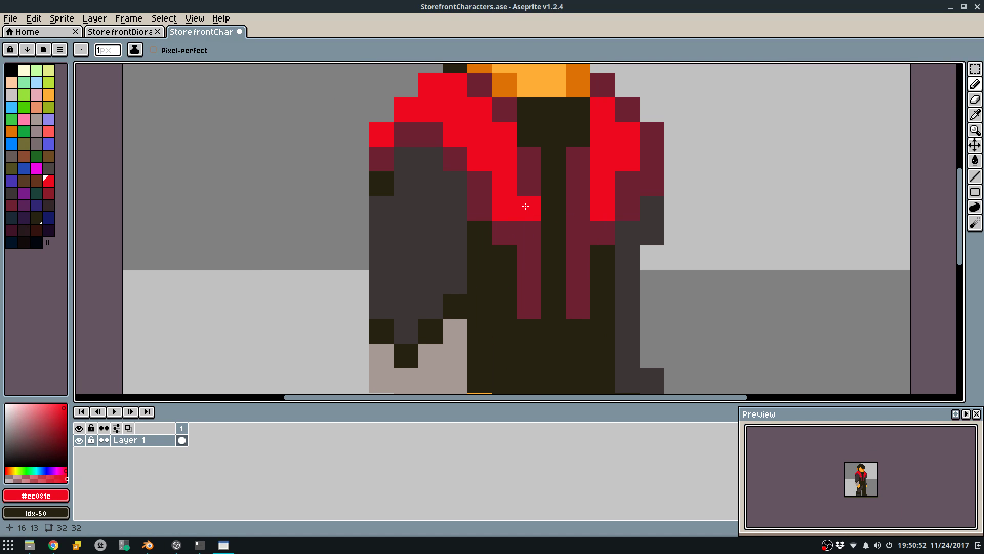
key(alt)
alt+click(505, 273)
scroll(574, 223, down, 5)
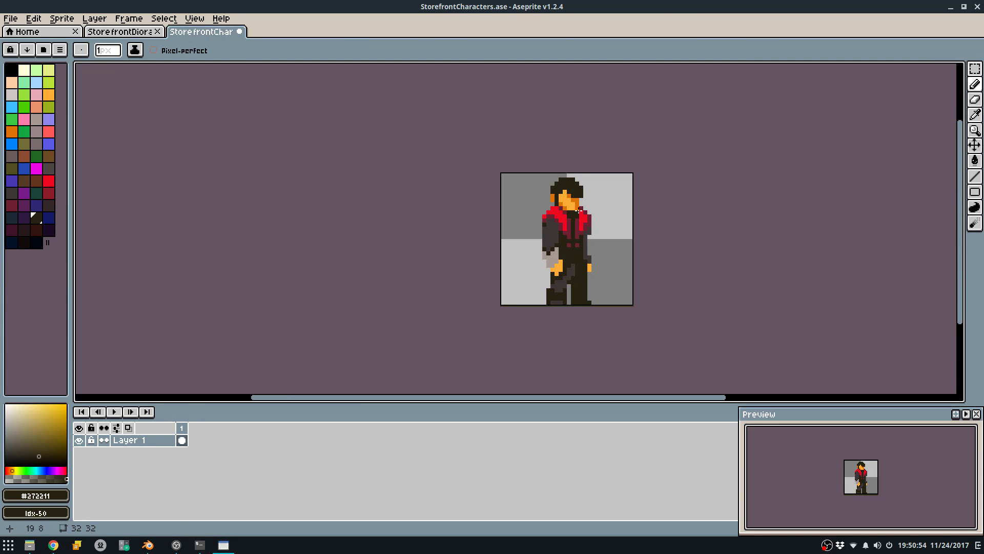
Shade the upper part of the left sleeve beneath the red shoulder with #272211.
scroll(581, 207, up, 6)
alt+click(491, 164)
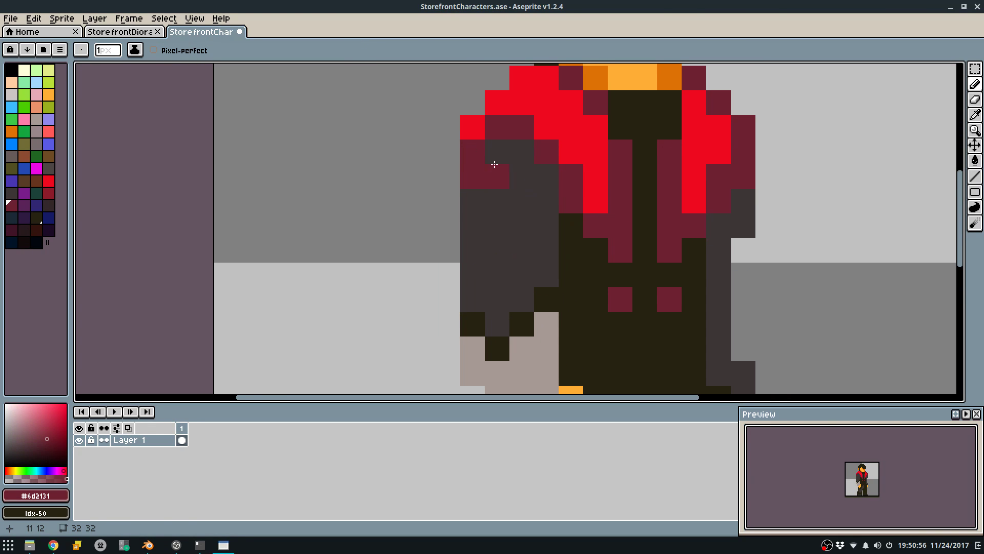
scroll(491, 167, down, 3)
alt+click(490, 174)
scroll(518, 177, up, 3)
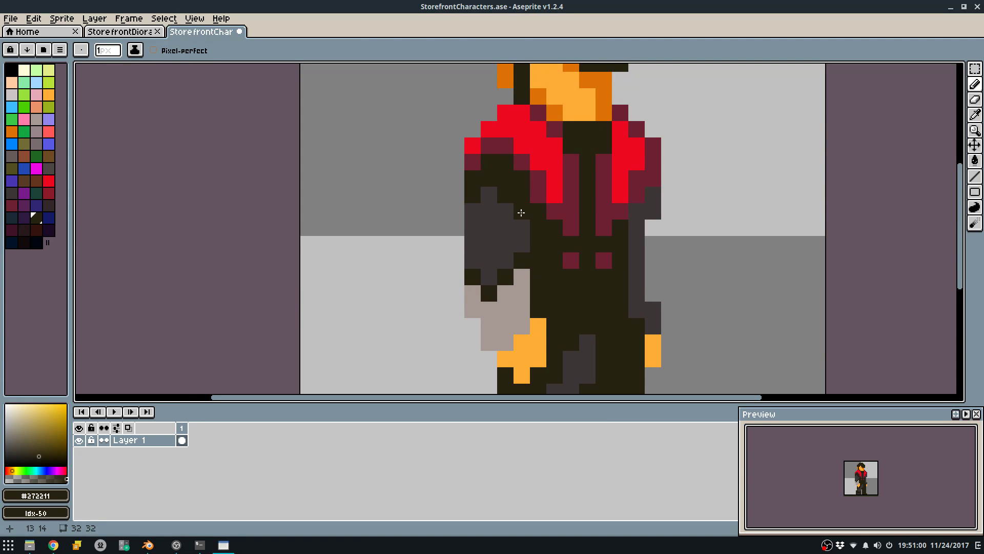
Darken the right sleeve's upper part and outer forearm with #272211, keeping small #3d3637 highlights.
scroll(586, 252, down, 4)
scroll(590, 209, up, 4)
click(589, 210)
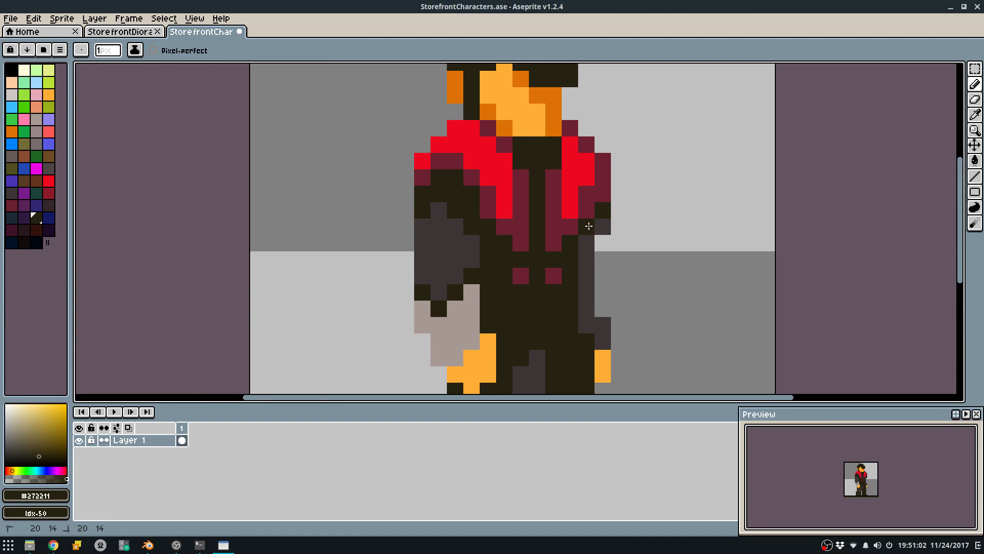
middle_drag(582, 311, 549, 255)
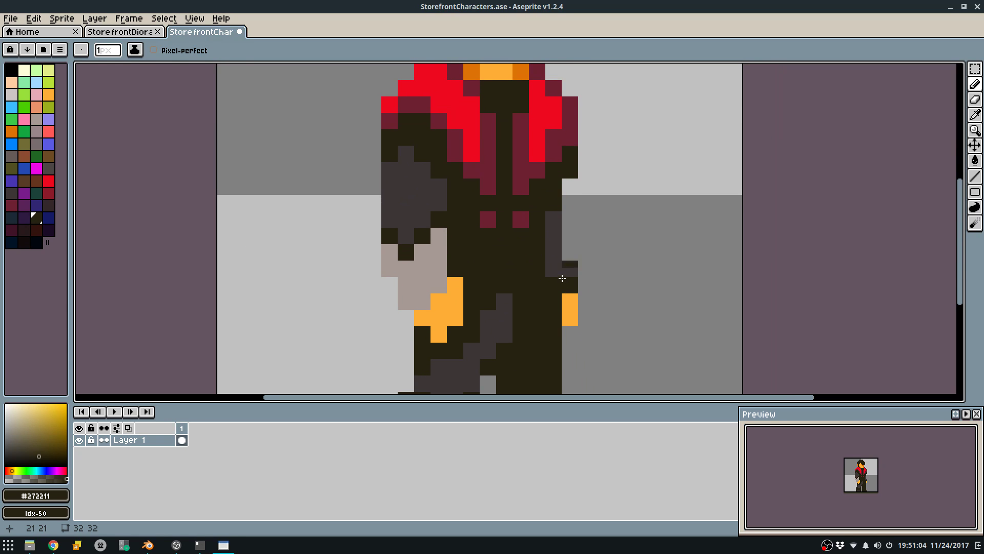
scroll(564, 273, down, 3)
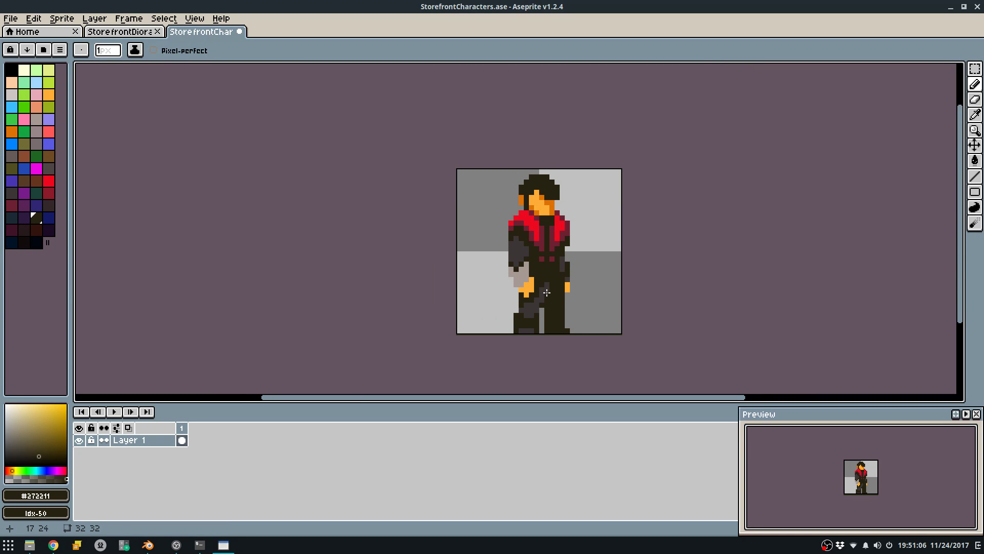
Draw the upper edges and sides of both shoes in dark red, palette index 43.
scroll(549, 291, up, 4)
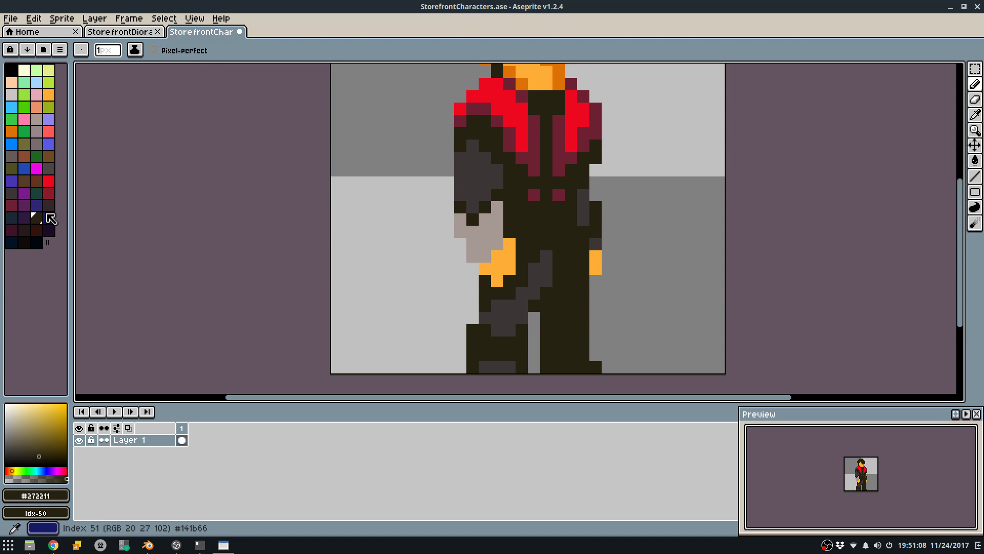
click(49, 194)
scroll(507, 341, up, 1)
mouse_move(471, 372)
mouse_down()
mouse_move(481, 372)
mouse_move(486, 340)
mouse_up()
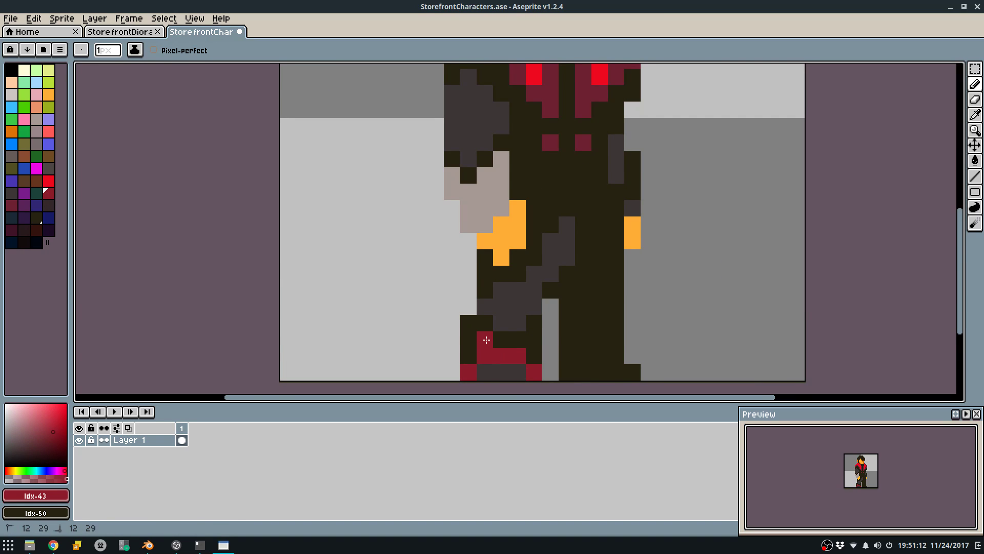
key(ctrl+z)
key(ctrl+z)
key(ctrl+z)
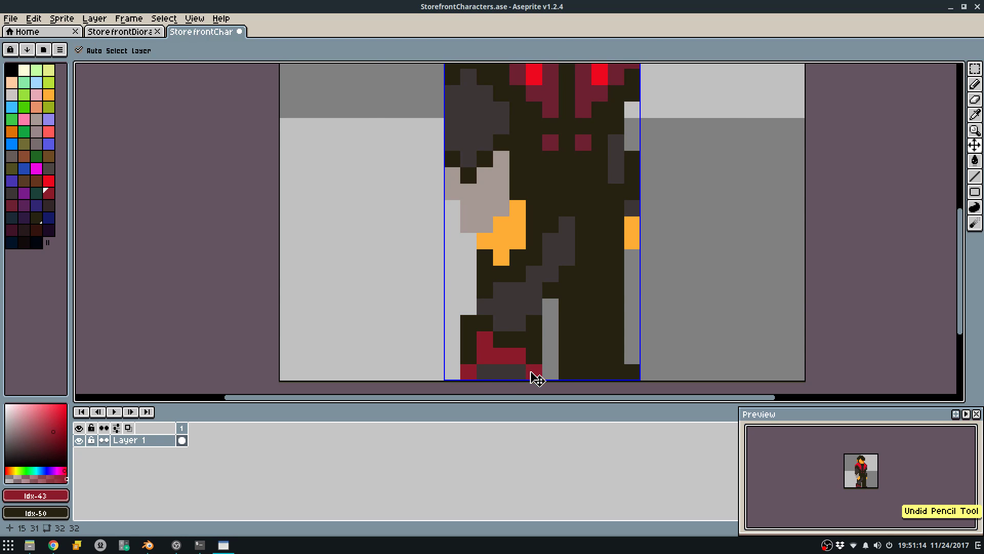
drag(596, 361, 585, 370)
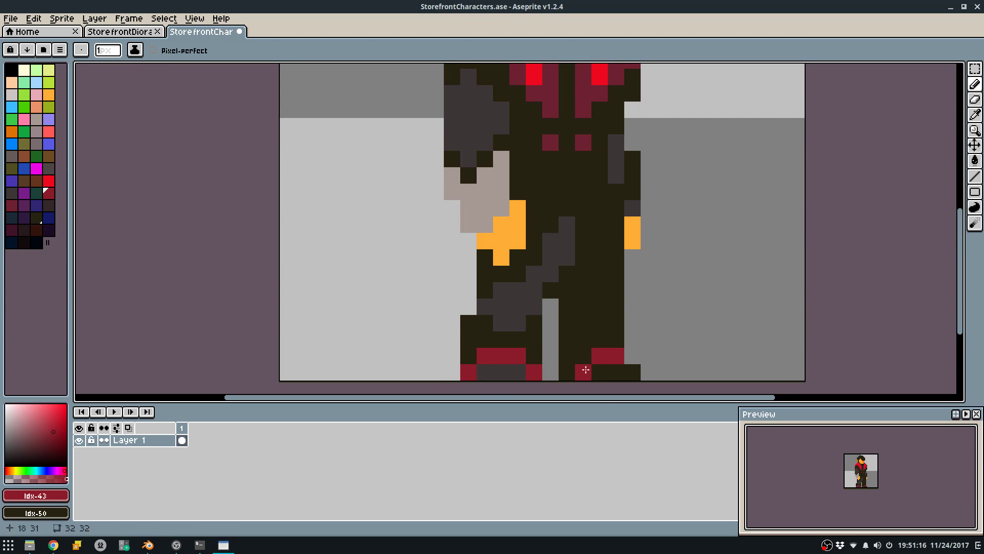
Fill the bottom row of both shoes with red #ec081e.
key(i)
alt+click(542, 79)
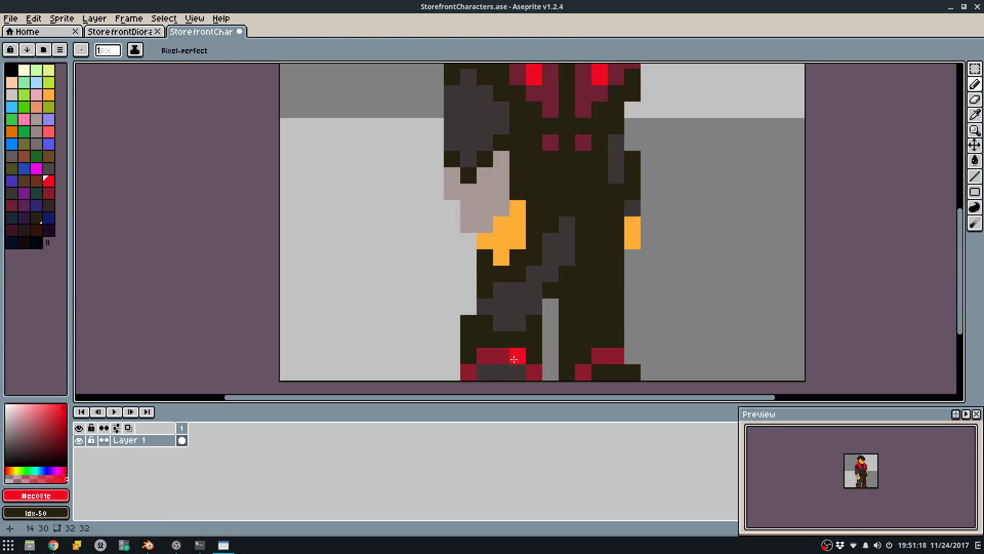
key(g)
click(514, 371)
key(q)
scroll(612, 264, down, 4)
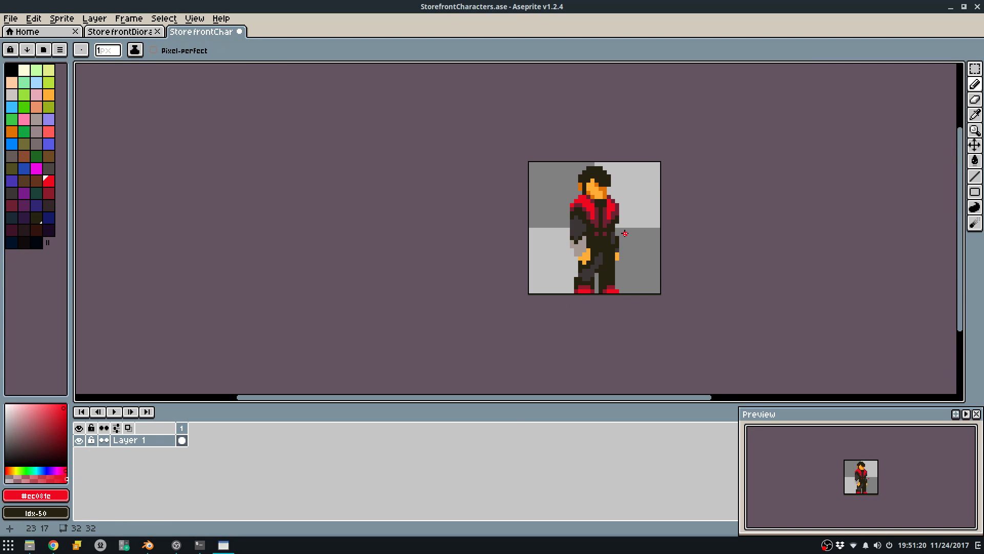
Fill the left leg's knee and thigh highlight with #a69994.
scroll(623, 238, up, 3)
alt+click(570, 256)
alt+click(493, 254)
key(g)
click(553, 313)
key(q)
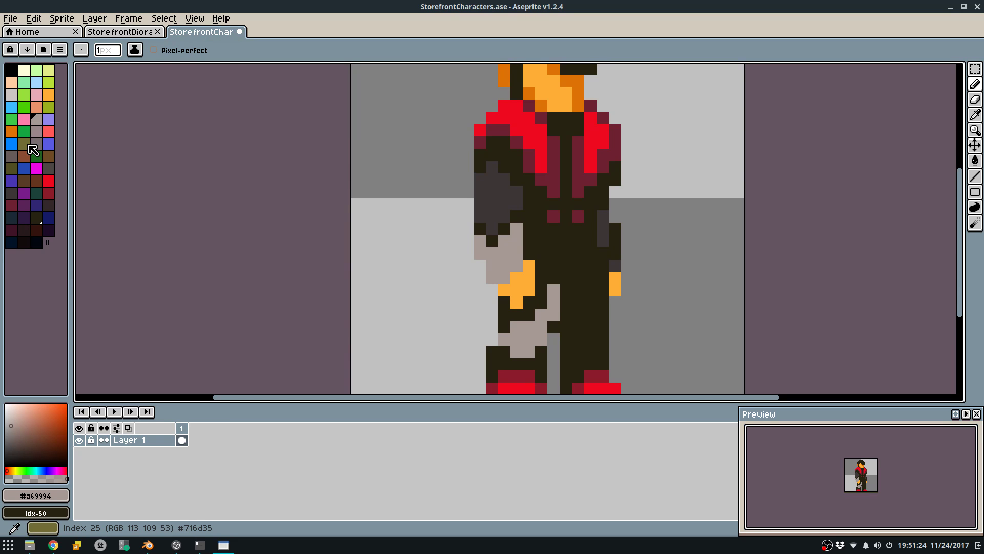
Try shading the left thigh below the hand in olive, palette index 32.
click(15, 168)
scroll(505, 311, up, 2)
click(504, 313)
drag(505, 294, 514, 332)
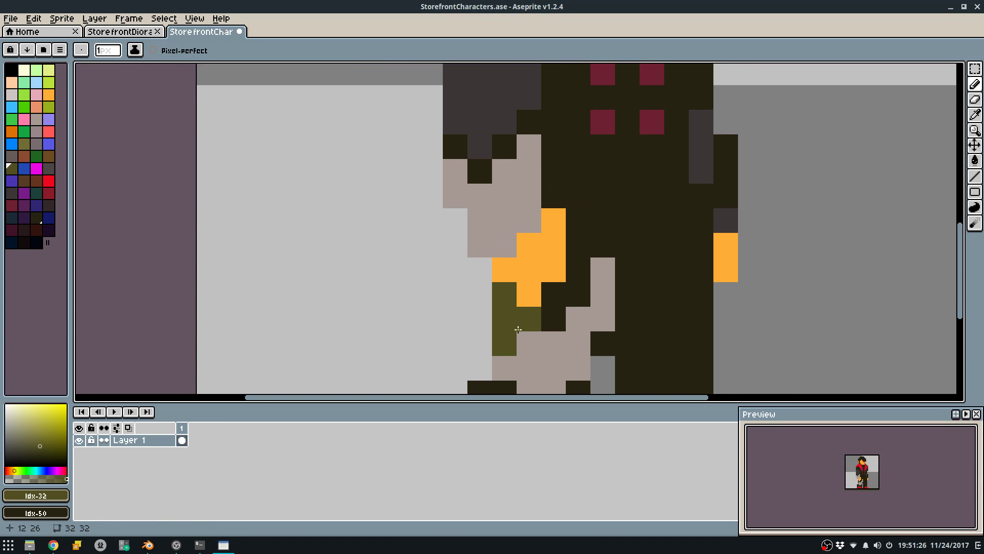
Recolour the left leg's dark areas around the highlight and above the shoe with dark grey, palette index 35.
click(49, 168)
key(g)
click(508, 319)
key(b)
mouse_move(513, 324)
mouse_down()
mouse_move(554, 318)
mouse_move(577, 271)
mouse_move(604, 340)
mouse_up()
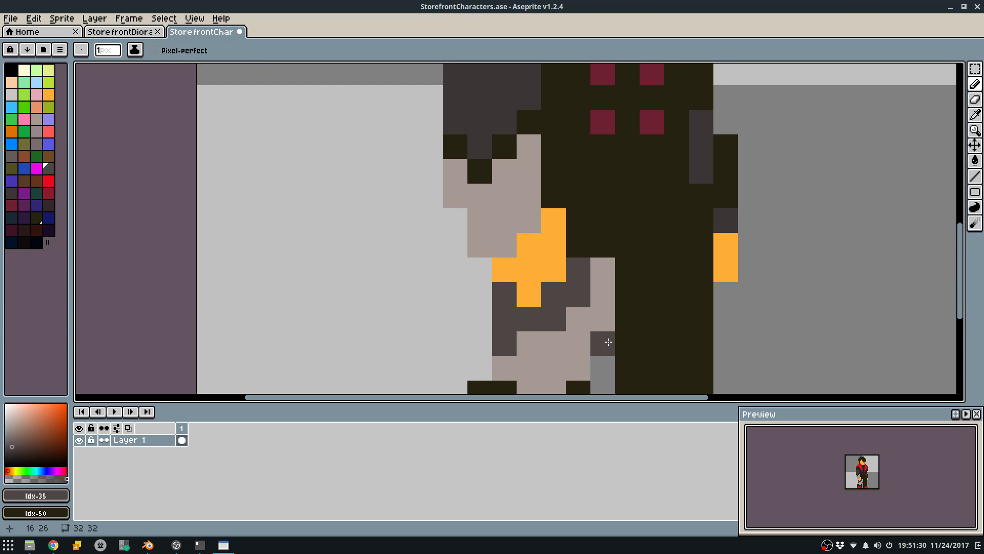
scroll(521, 211, up, 1)
key(g)
click(525, 290)
key(b)
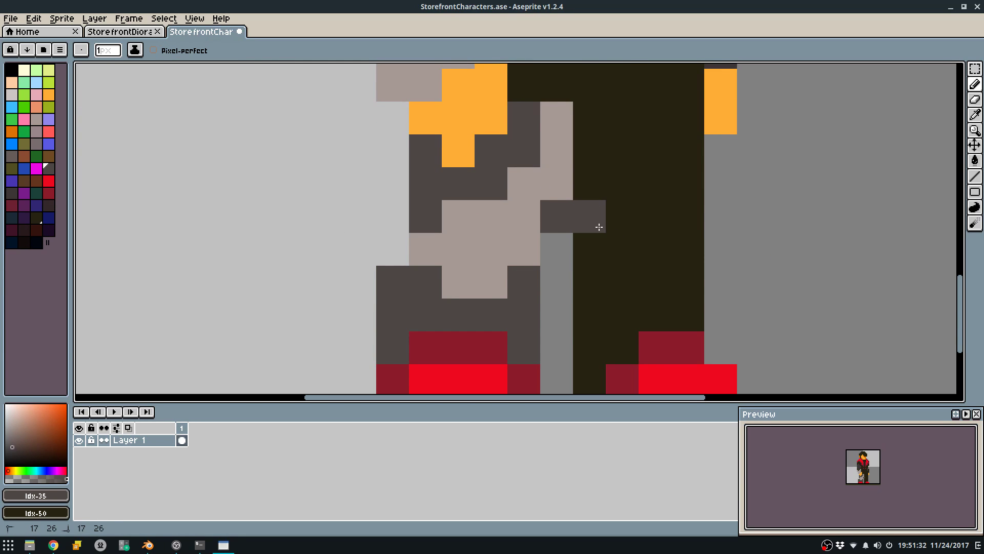
Draw the hip line across the trousers in palette index 35 and fill the right leg below it.
drag(598, 216, 598, 275)
drag(604, 166, 591, 185)
middle_drag(585, 195, 558, 327)
drag(564, 244, 496, 220)
mouse_move(587, 203)
mouse_down()
mouse_move(646, 200)
mouse_move(655, 215)
mouse_up()
key(g)
click(634, 272)
Shade the lower ends of both trouser legs around the shoes with #272211.
scroll(634, 273, down, 8)
key(b)
scroll(629, 283, up, 7)
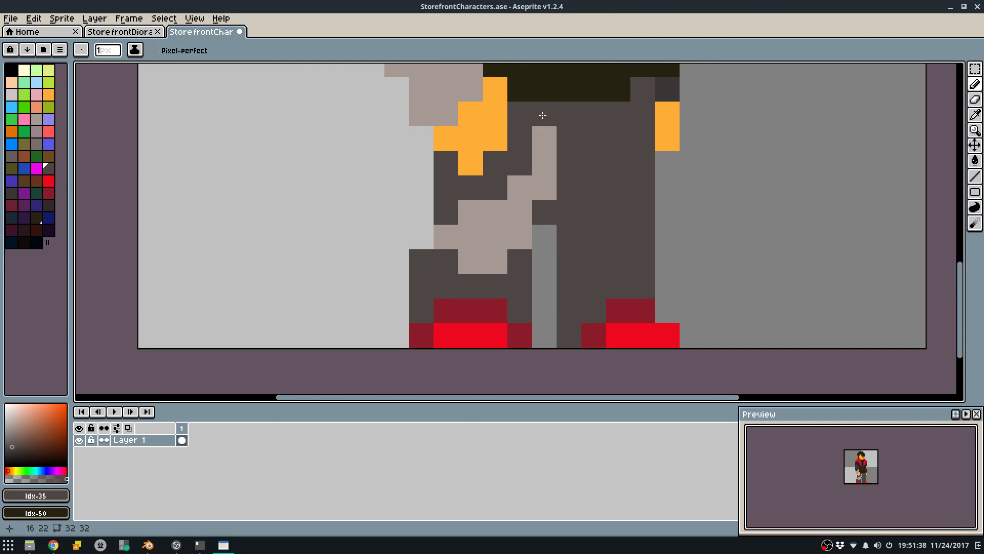
alt+click(444, 275)
mouse_move(422, 311)
mouse_down()
mouse_move(442, 287)
mouse_move(492, 286)
mouse_up()
mouse_move(601, 317)
mouse_down()
mouse_move(573, 320)
mouse_move(572, 333)
mouse_up()
drag(617, 281, 641, 283)
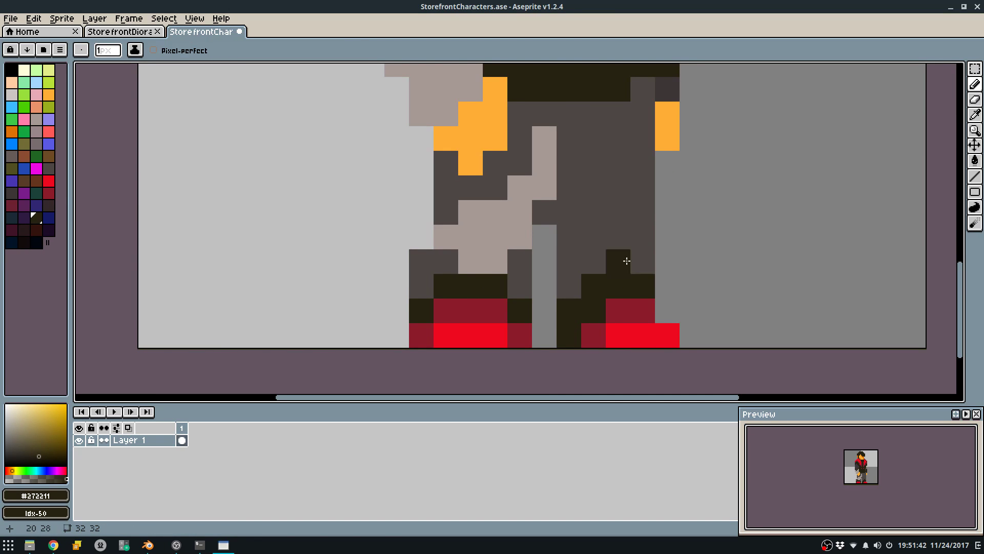
Highlight the right leg's inner knee with #a69994, then open and trim the crotch area by erasing a pixel and repainting one #4d4643.
middle_drag(563, 232, 547, 268)
alt+click(505, 270)
drag(559, 295, 576, 252)
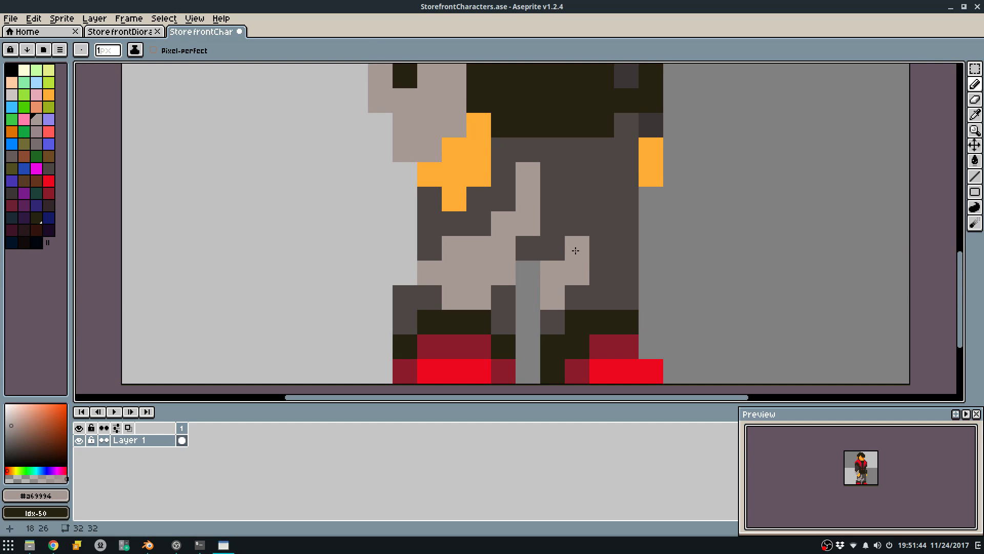
key(e)
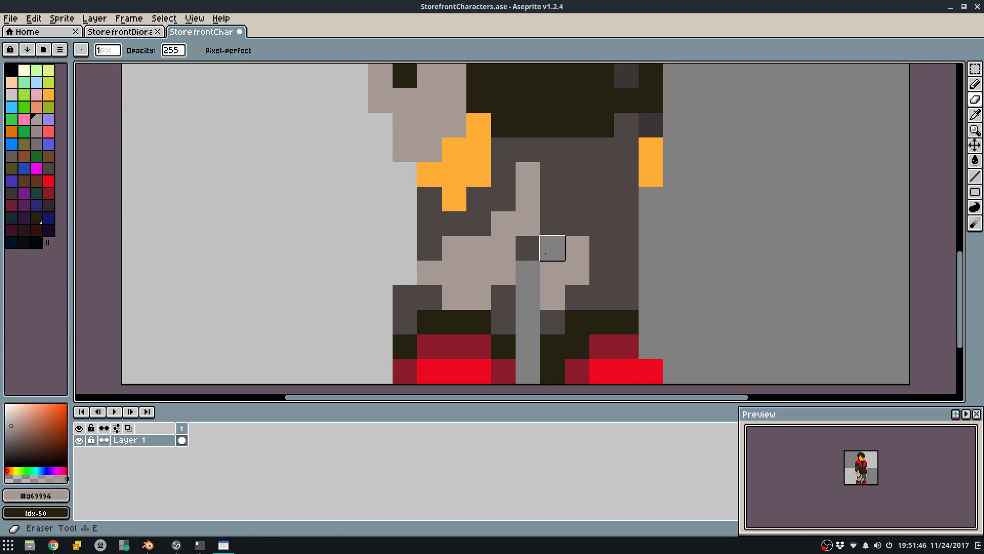
key(b)
alt+click(545, 223)
click(532, 230)
Taper the lower corners of the coat's hem with #4d4643 pixels.
scroll(542, 238, down, 6)
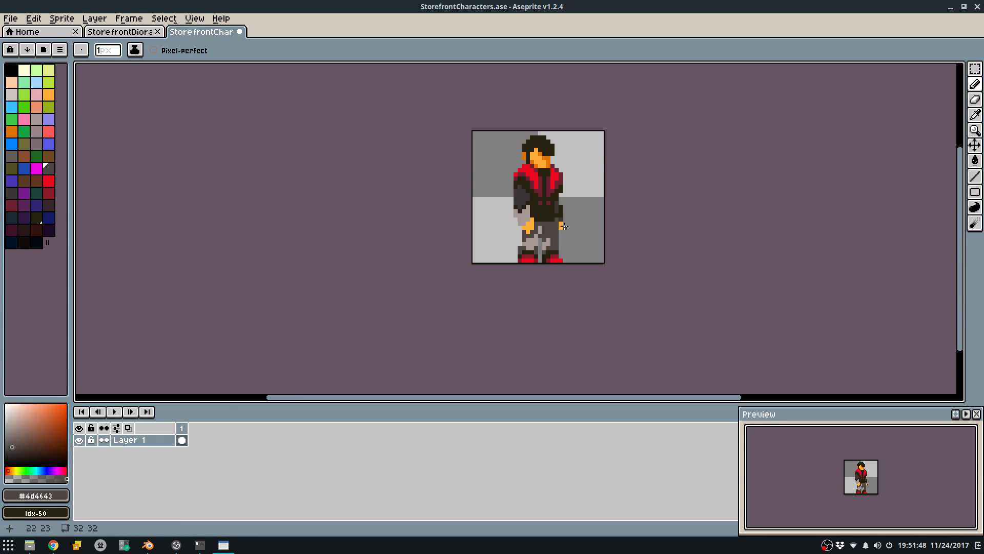
scroll(548, 223, up, 8)
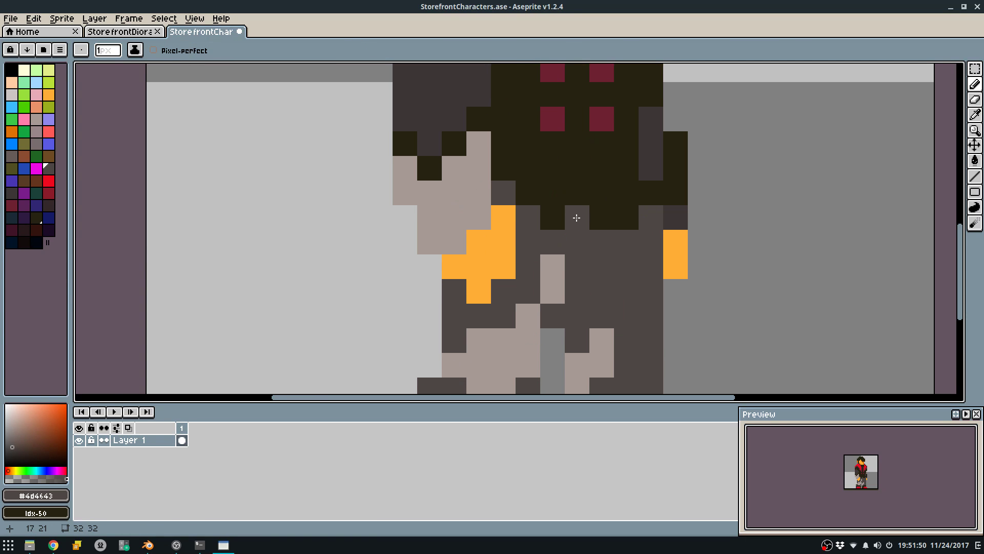
click(636, 212)
click(644, 200)
Fill the left sleeve, the strip along the coat's right edge and the right cuff with #4d4643.
middle_drag(626, 203, 603, 294)
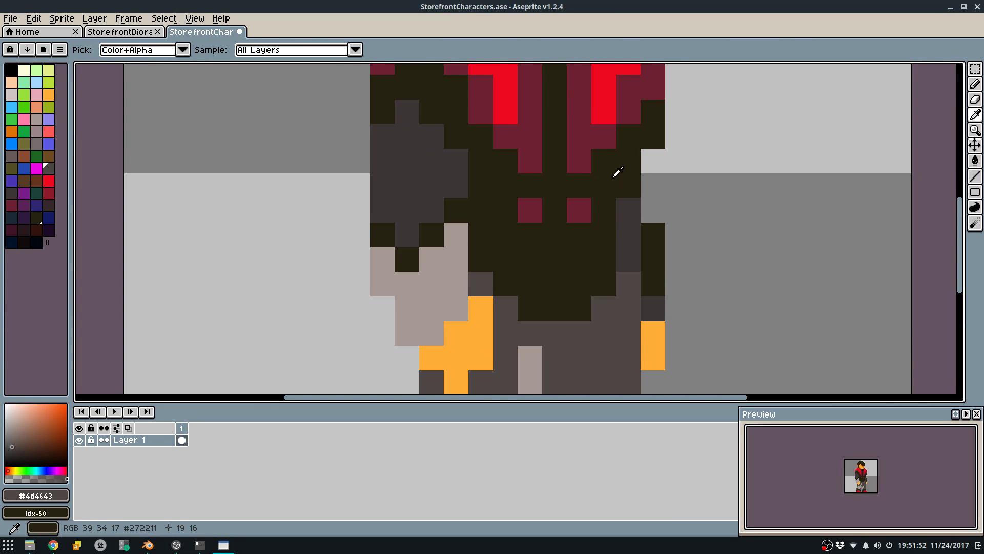
key(g)
click(409, 163)
click(629, 249)
click(655, 309)
Pencil #4d4643 along the coat's lower left edge and over the outer pixel of the left sleeve's end.
scroll(659, 244, down, 7)
scroll(658, 226, up, 6)
key(b)
mouse_move(575, 303)
mouse_down()
mouse_move(655, 297)
mouse_move(649, 278)
mouse_up()
click(526, 205)
click(575, 255)
scroll(559, 251, down, 10)
scroll(558, 251, up, 2)
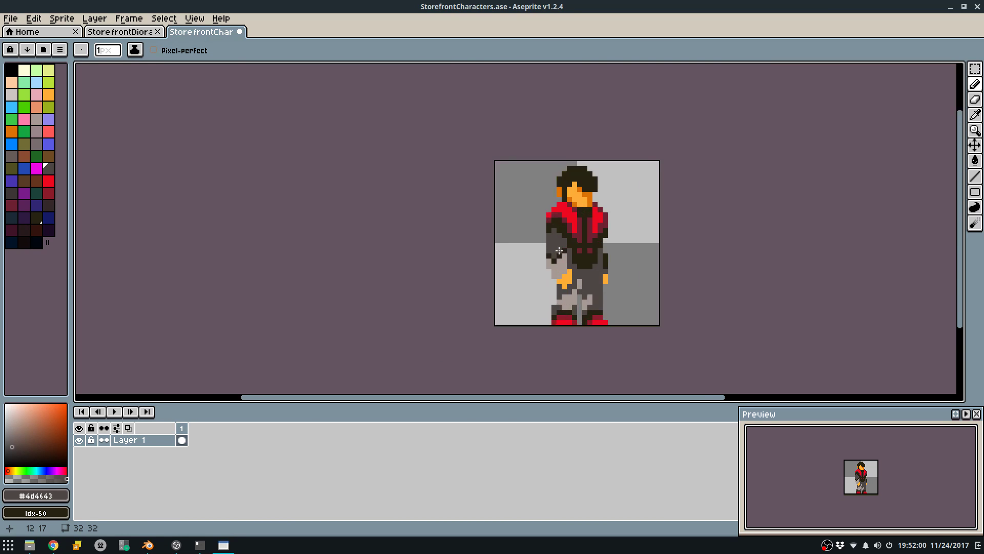
Shade the left sleeve's elbow fold, inner edge and lower end with #272211.
scroll(558, 251, up, 6)
alt+click(535, 272)
alt+click(541, 270)
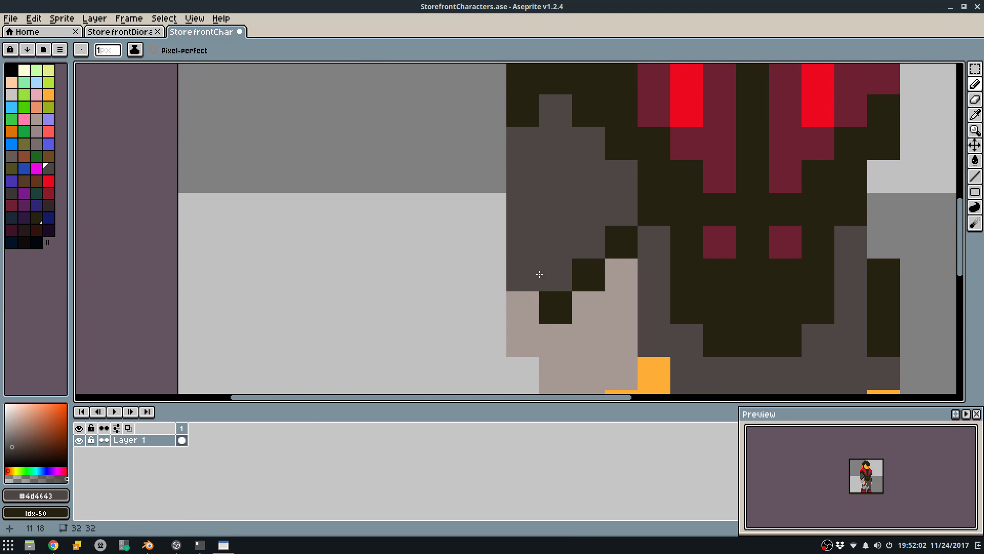
alt+click(549, 301)
click(533, 297)
drag(531, 164, 577, 197)
click(589, 242)
click(654, 275)
scroll(636, 197, down, 8)
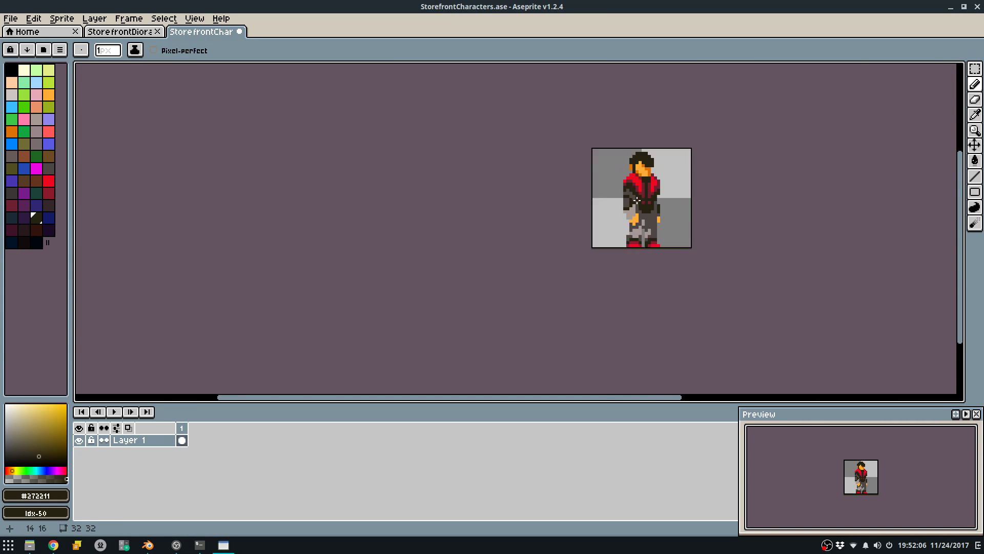
Try enlarging the left hand with extra #ffad37 pixels on its outer side.
scroll(635, 207, up, 8)
alt+click(620, 300)
alt+click(621, 292)
click(602, 290)
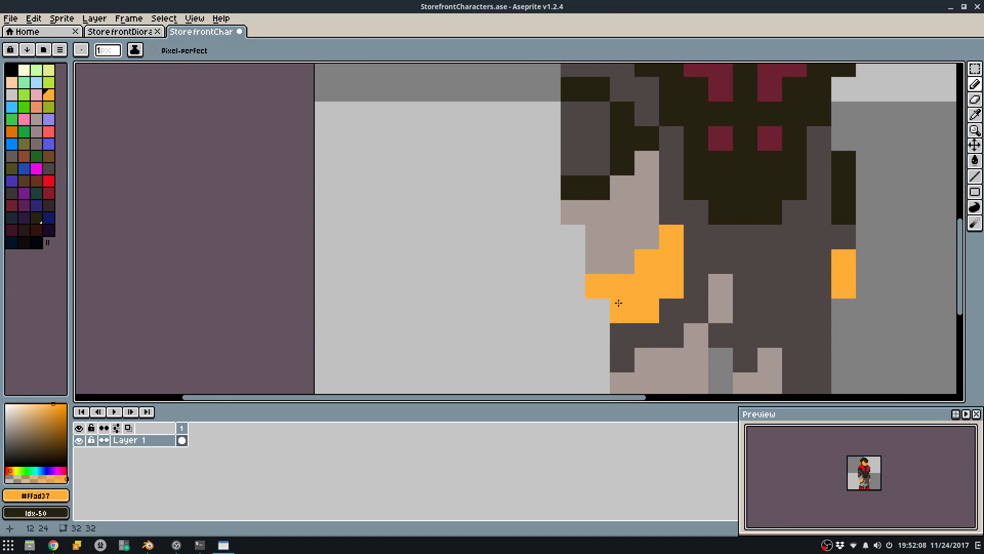
Try trimming the inner edge of the left hand with #4d4643 pixels.
scroll(650, 224, down, 6)
scroll(657, 225, up, 4)
alt+click(652, 237)
drag(651, 252, 652, 288)
click(639, 288)
click(639, 264)
key(ctrl+z)
key(ctrl+z)
key(ctrl+z)
key(ctrl+y)
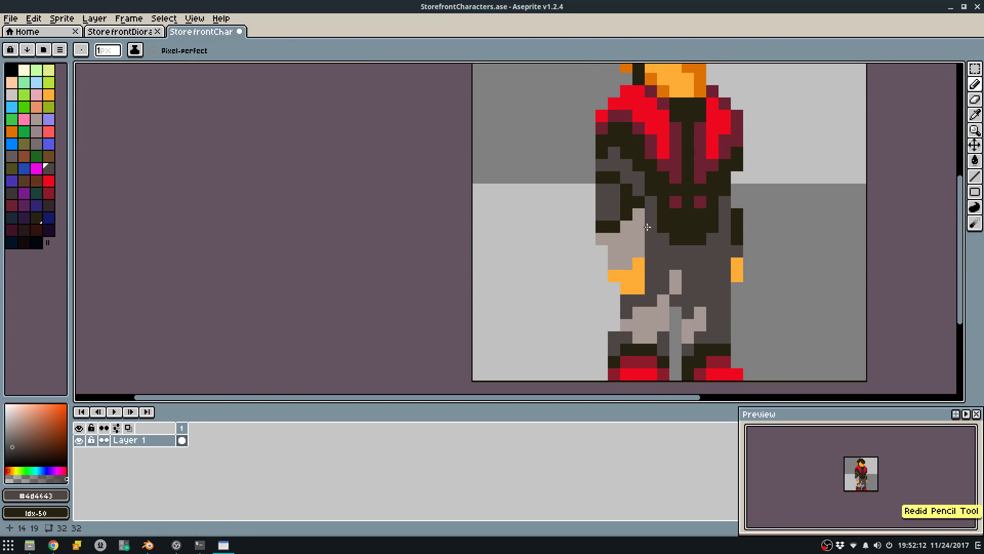
Undo the recent pixel changes around the left hand.
alt+click(614, 254)
scroll(640, 294, down, 4)
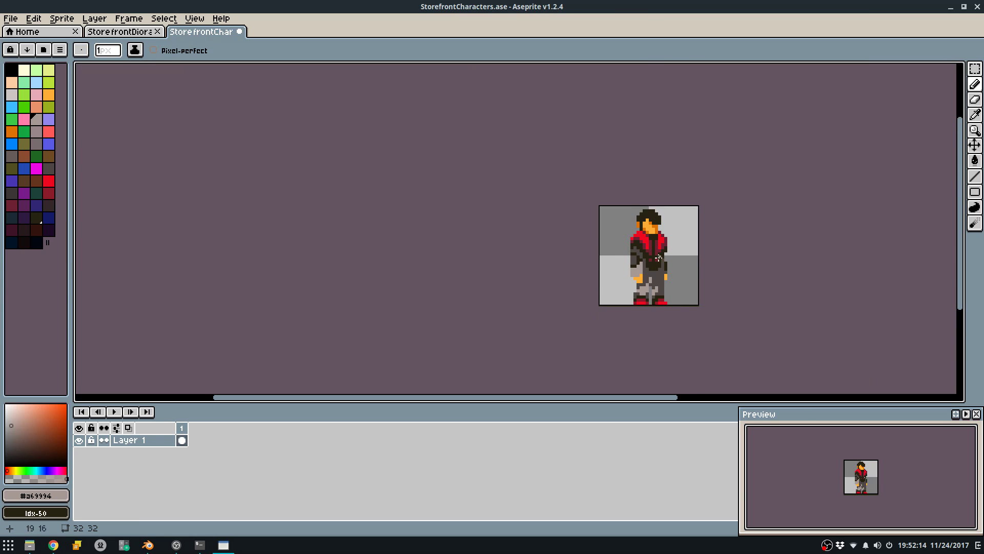
key(ctrl+z)
scroll(662, 266, up, 2)
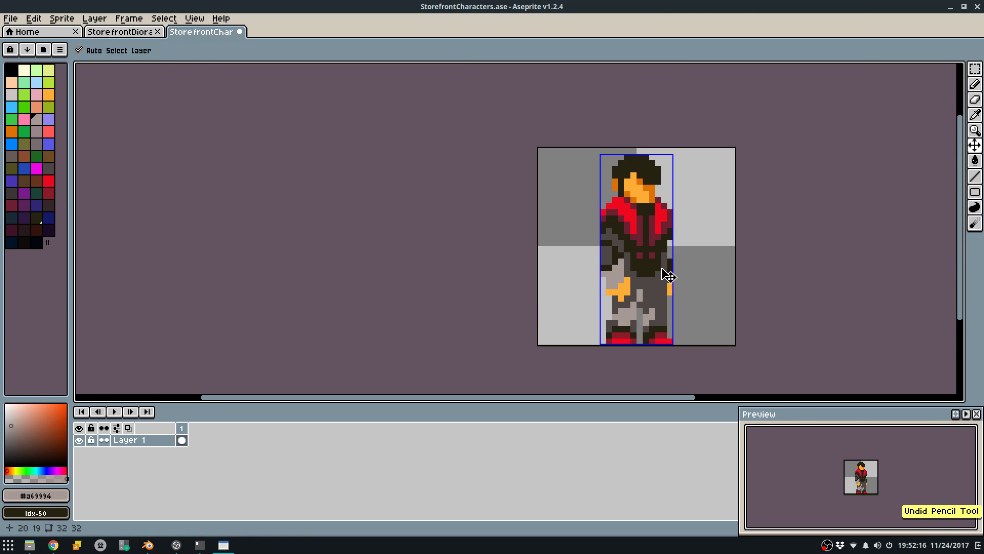
scroll(637, 268, up, 3)
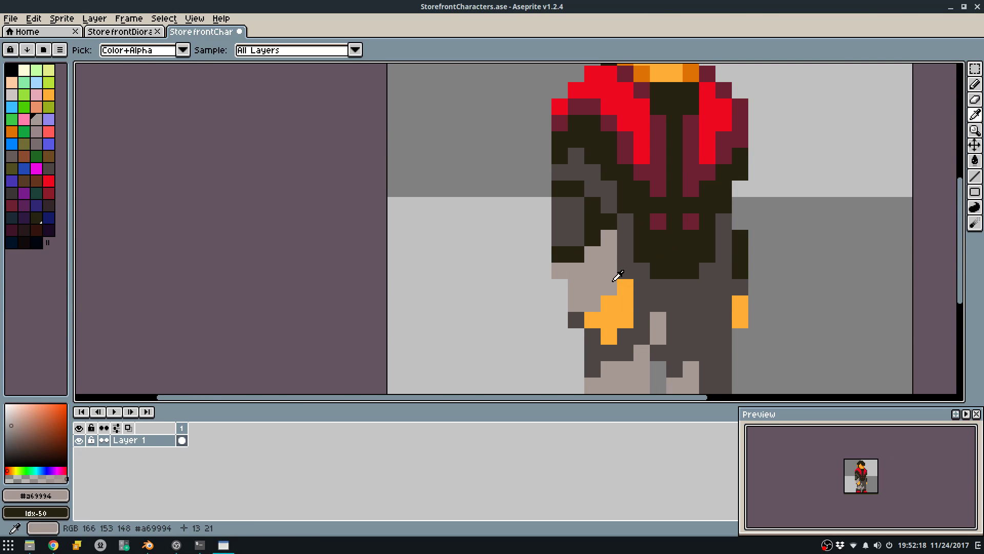
scroll(675, 283, down, 4)
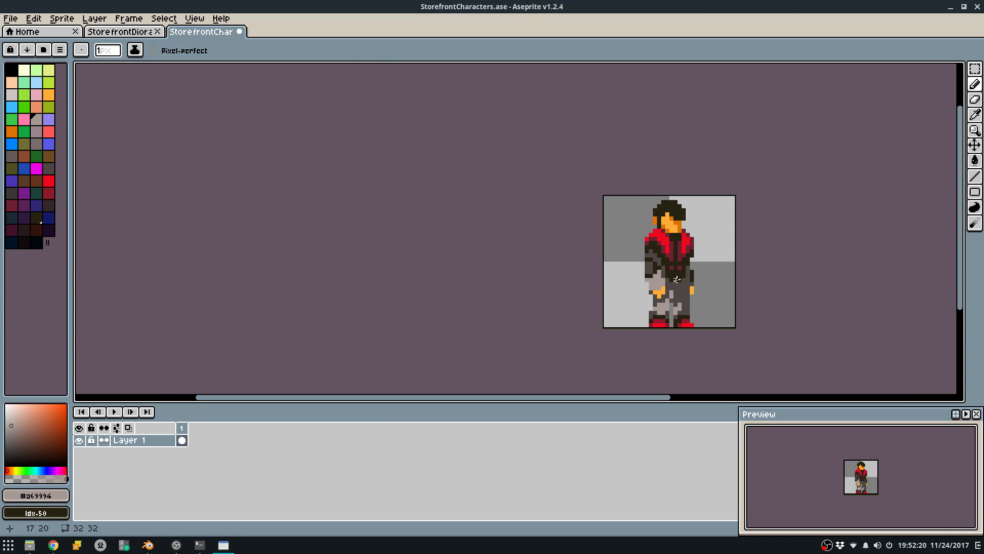
key(ctrl+z)
Add a #4d4643 shadow pixel below the outer corner of the left sleeve's light cuff.
scroll(670, 290, up, 3)
scroll(595, 241, up, 2)
key(alt)
alt+click(613, 250)
click(619, 279)
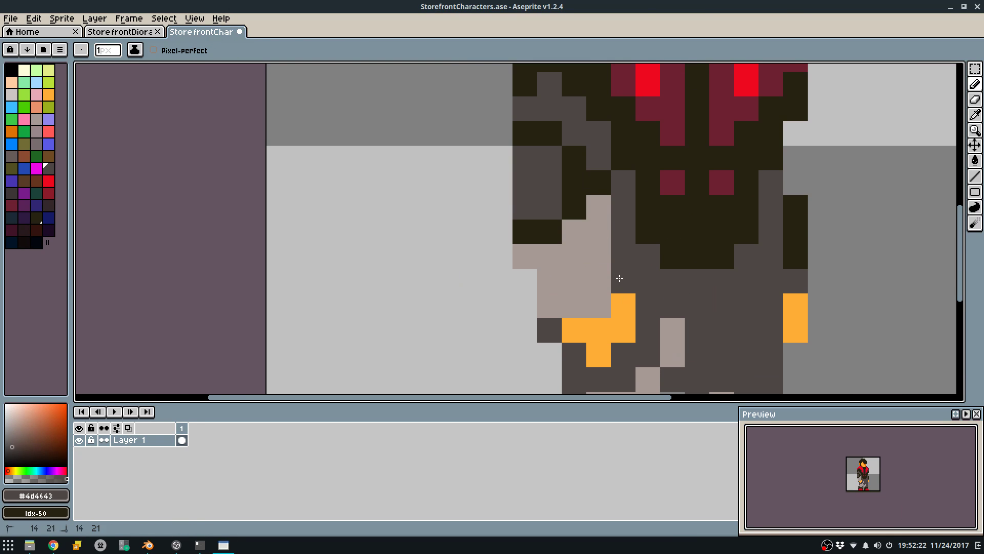
click(526, 280)
Widen the left sleeve's light cuff above the hand toward the trousers with #a69994.
alt+click(604, 248)
drag(603, 239, 607, 278)
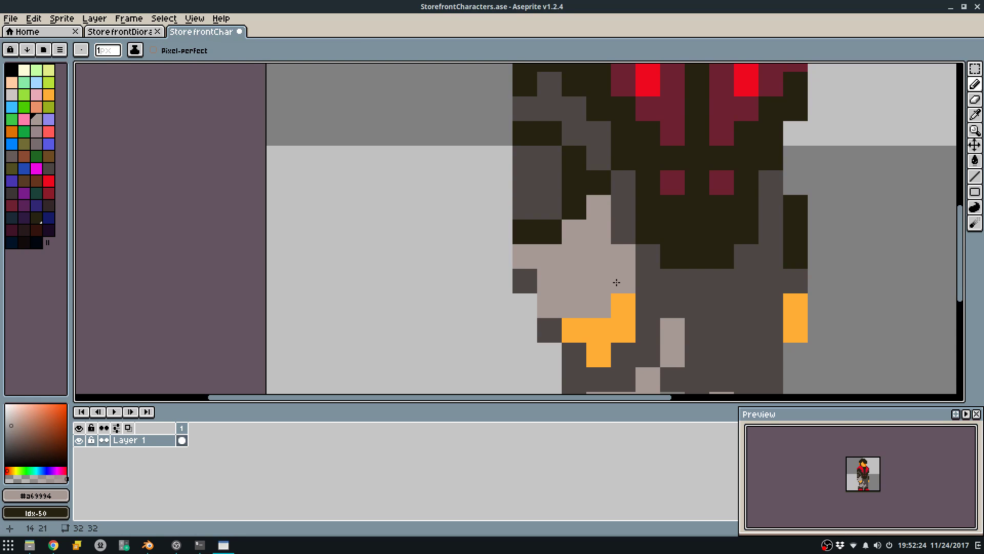
scroll(617, 281, down, 6)
scroll(620, 262, up, 5)
key(ctrl+z)
scroll(620, 261, down, 6)
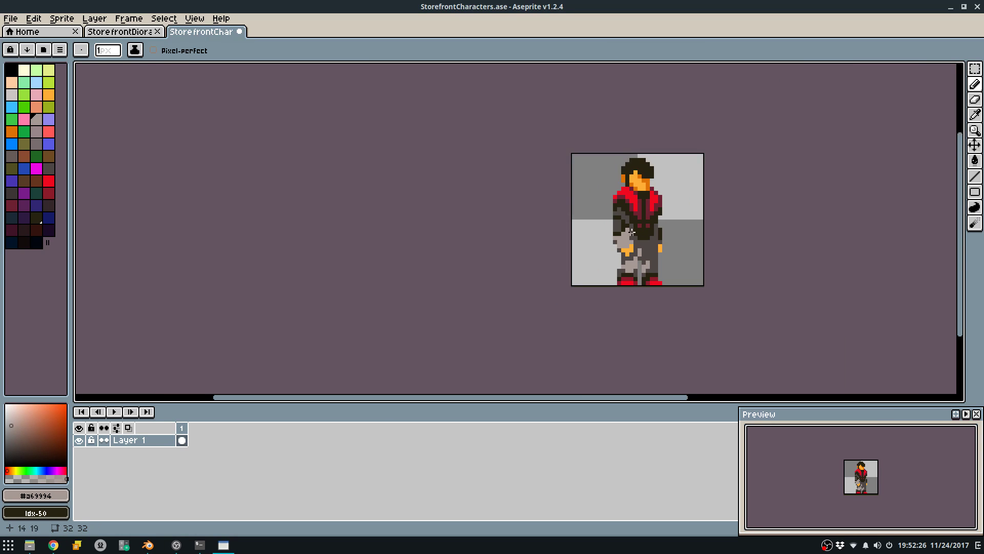
scroll(628, 242, up, 4)
scroll(636, 243, down, 5)
key(ctrl+z)
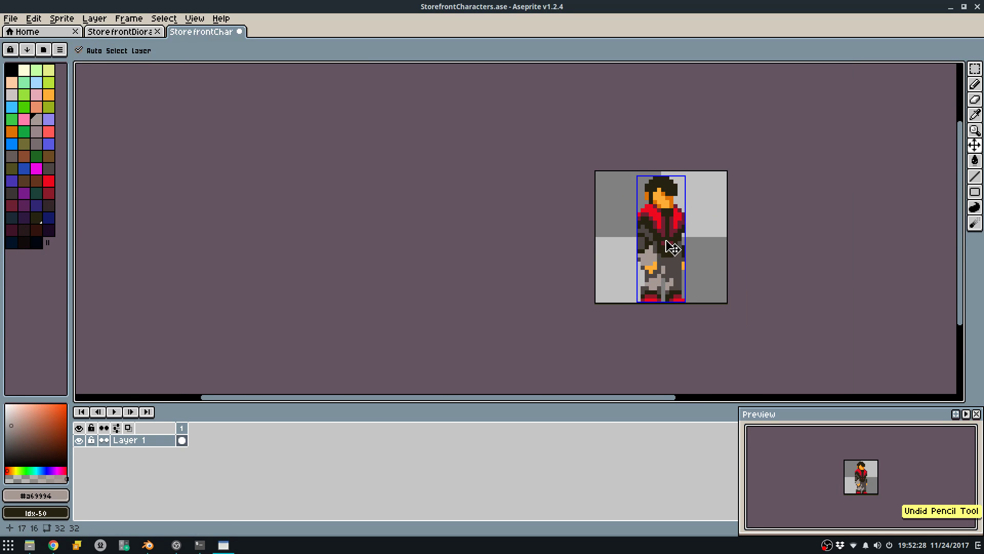
Try bulging the left elbow outward with a short vertical #272211 stroke.
scroll(633, 205, up, 5)
alt+click(633, 198)
drag(607, 180, 610, 212)
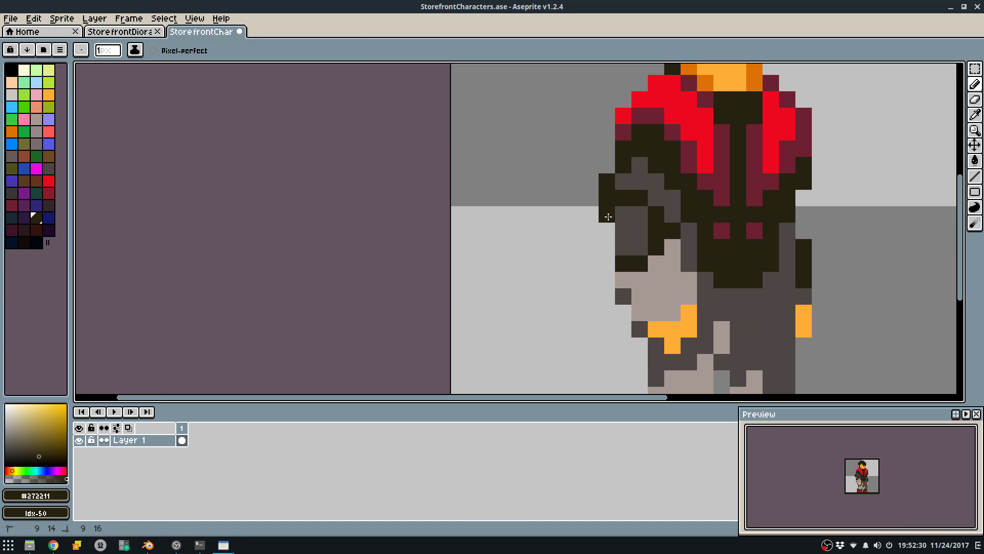
scroll(614, 236, down, 6)
scroll(615, 235, up, 6)
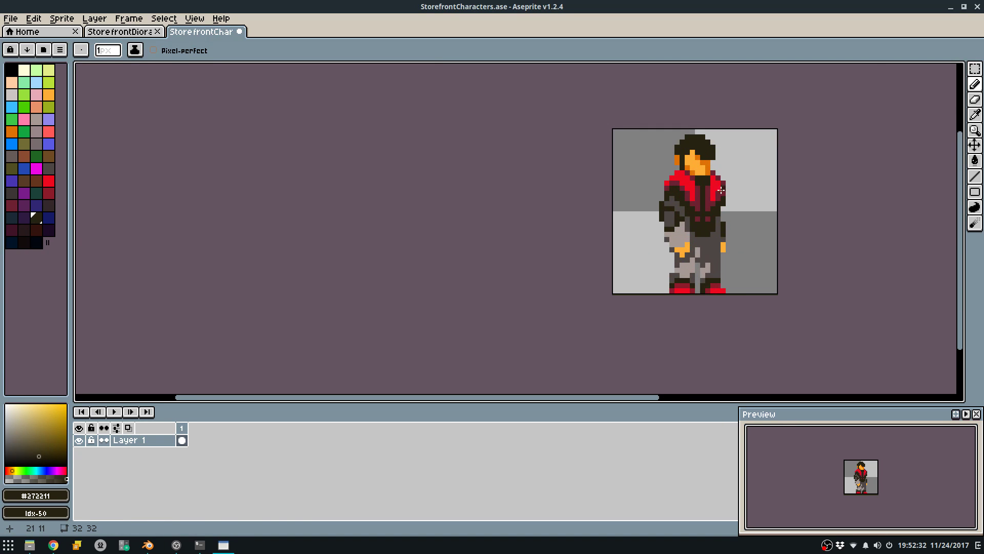
key(ctrl+z)
key(ctrl+z)
scroll(661, 276, down, 4)
scroll(687, 267, up, 1)
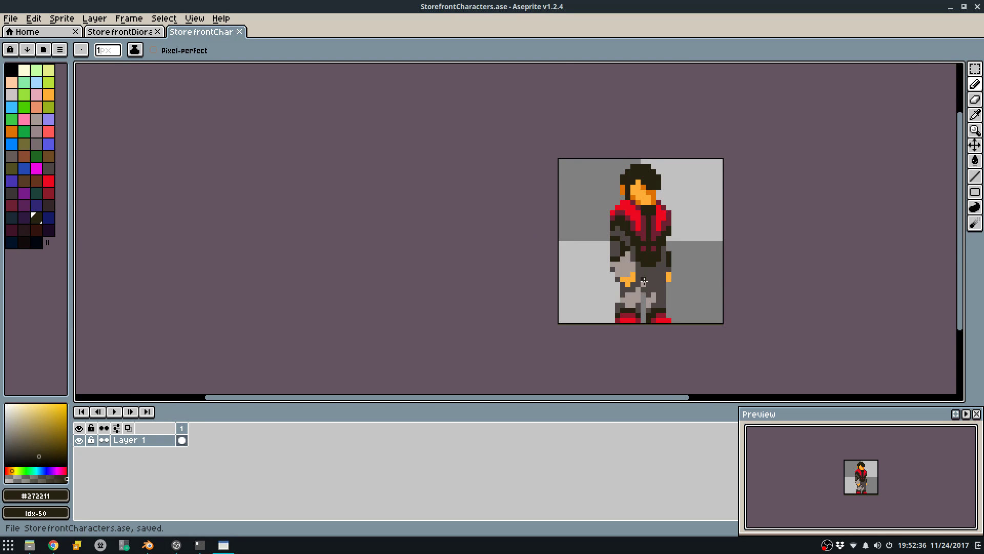
Square off the back of the hair with #272211 and shade the forehead and jaw with #dc7208.
scroll(627, 193, up, 5)
click(624, 182)
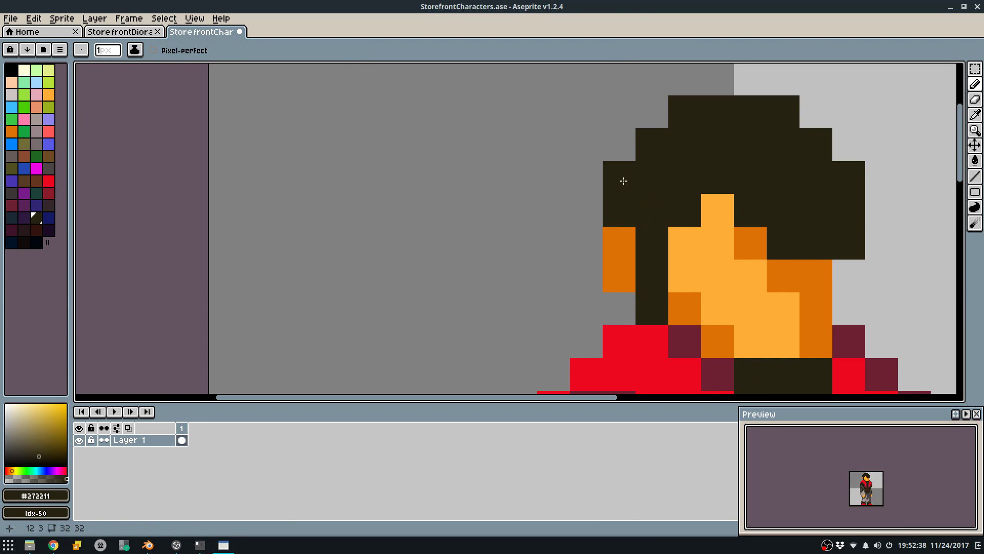
alt+click(747, 236)
click(718, 209)
click(718, 242)
click(793, 310)
click(795, 329)
click(758, 345)
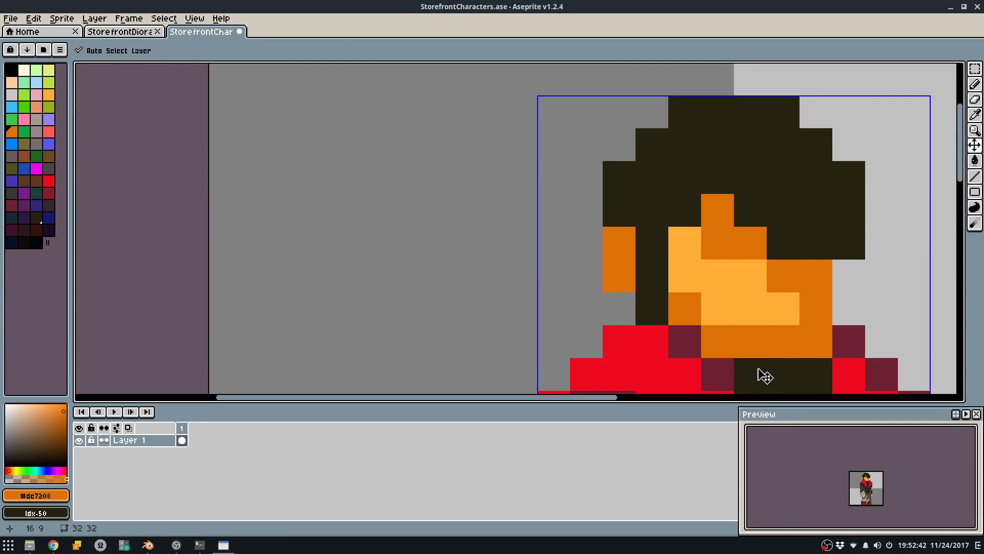
key(ctrl+z)
middle_drag(782, 343, 742, 271)
scroll(741, 271, down, 7)
scroll(738, 287, down, 5)
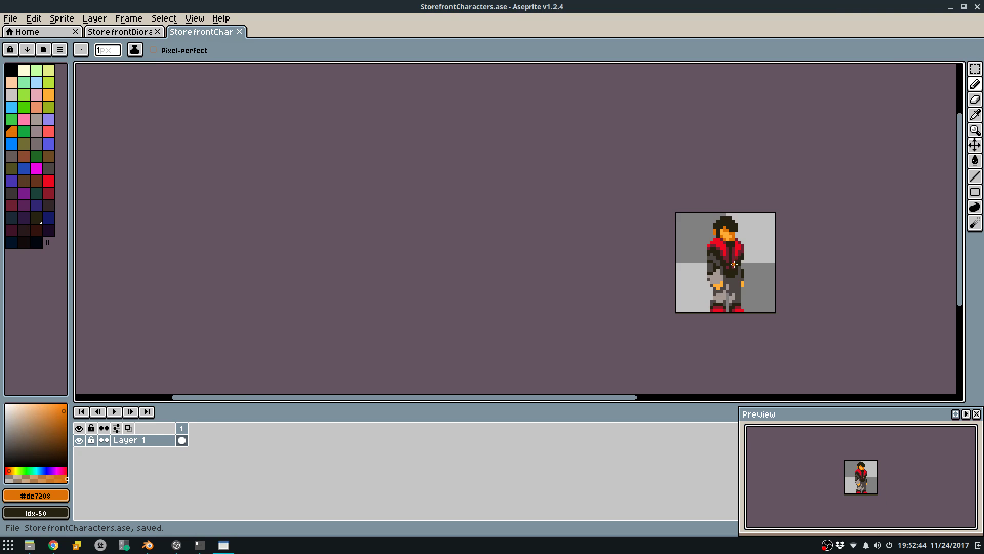
Try drawing a #4d4643 band across the coat's hem with a #272211 row beneath it.
scroll(733, 321, up, 8)
scroll(718, 288, up, 1)
scroll(664, 220, down, 1)
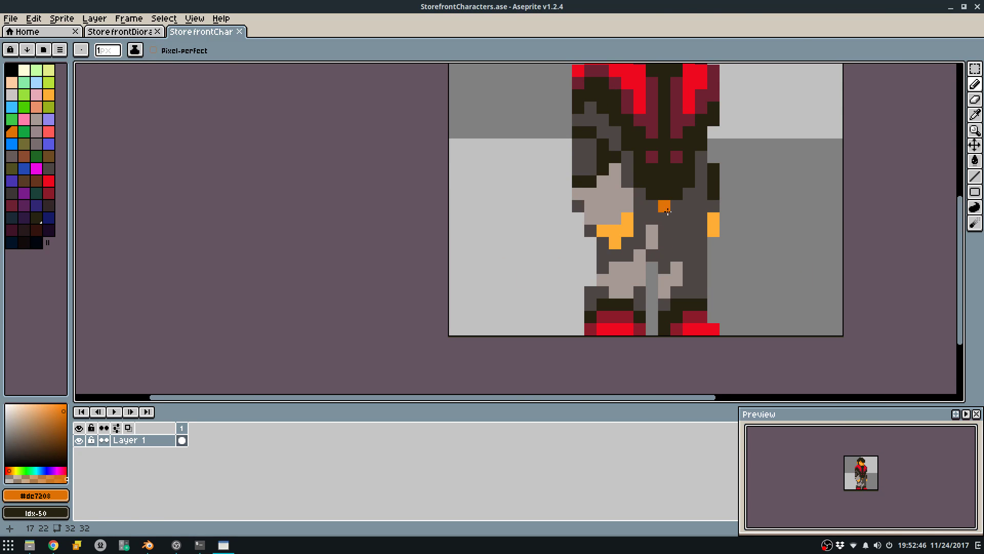
scroll(663, 210, up, 1)
alt+click(664, 207)
drag(636, 172, 699, 172)
alt+click(668, 189)
click(632, 191)
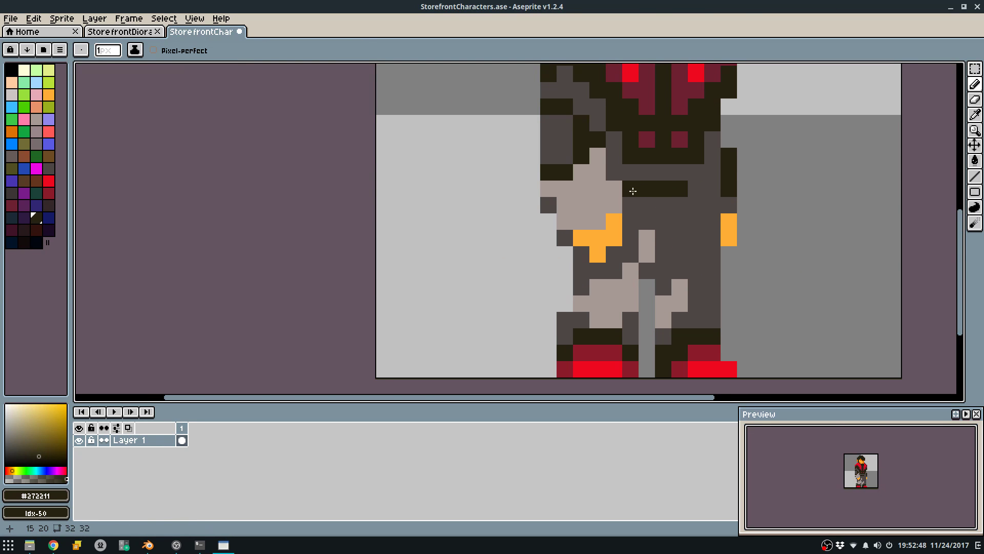
Undo the band drawn across the coat's hem.
scroll(720, 165, down, 5)
scroll(733, 154, down, 1)
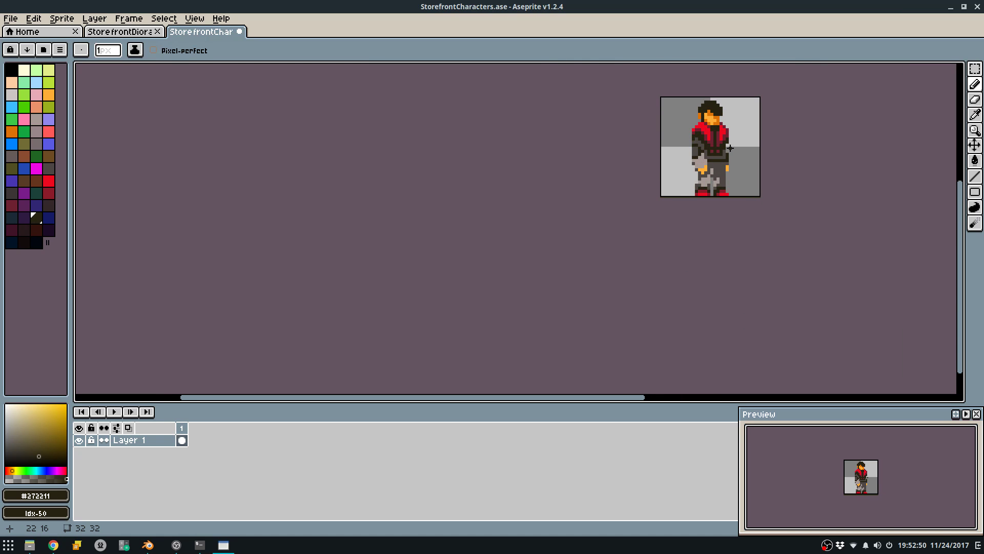
scroll(743, 143, up, 1)
key(ctrl+z)
scroll(733, 138, up, 3)
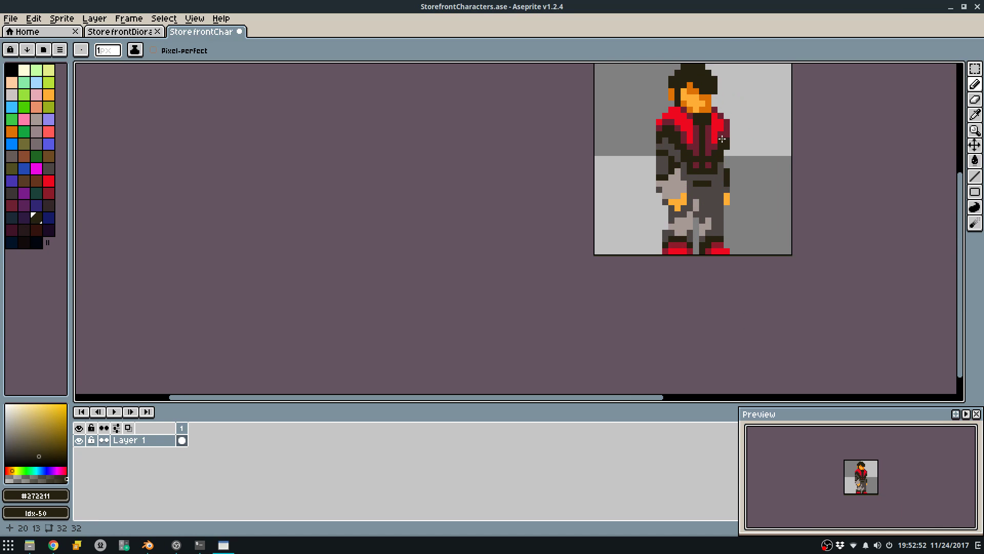
key(ctrl+y)
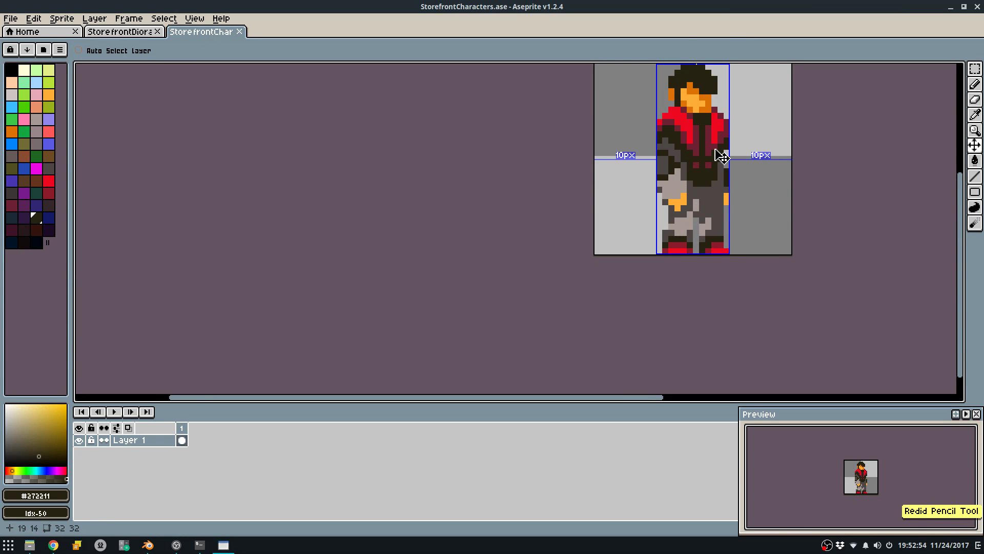
Try extending the coat's hem down over the trousers with single #272211 pixels.
scroll(683, 211, up, 4)
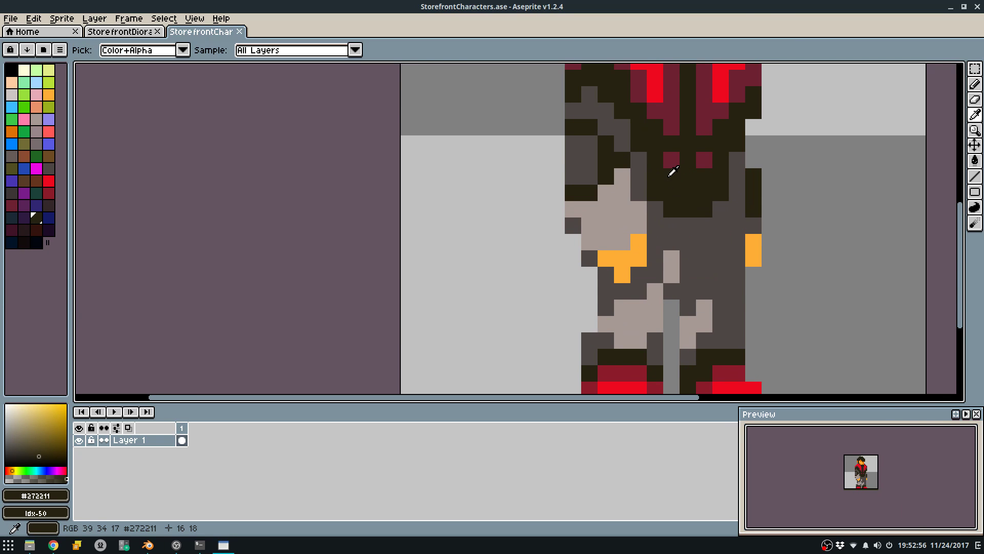
drag(686, 224, 679, 219)
key(ctrl+z)
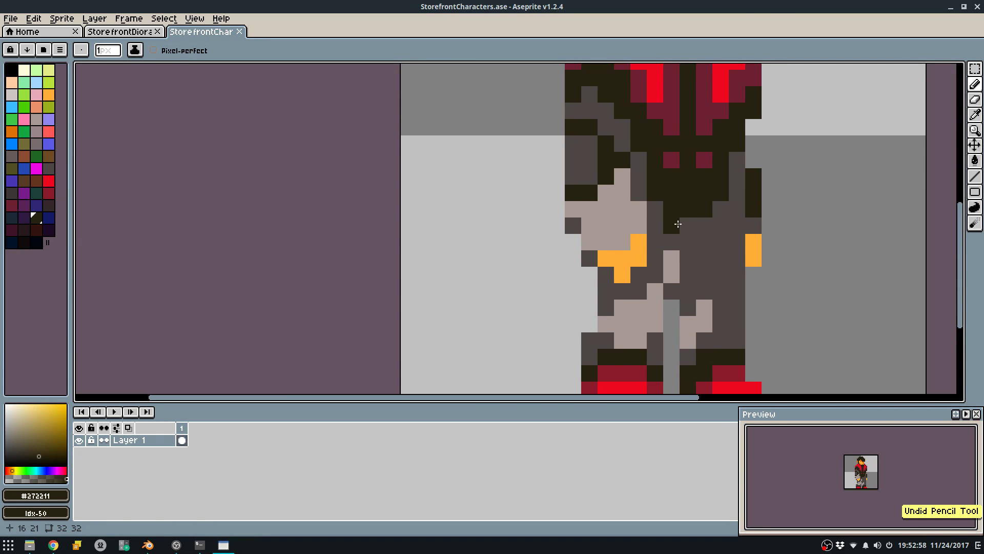
click(671, 242)
ctrl+scroll(697, 212, down, 4)
key(ctrl+z)
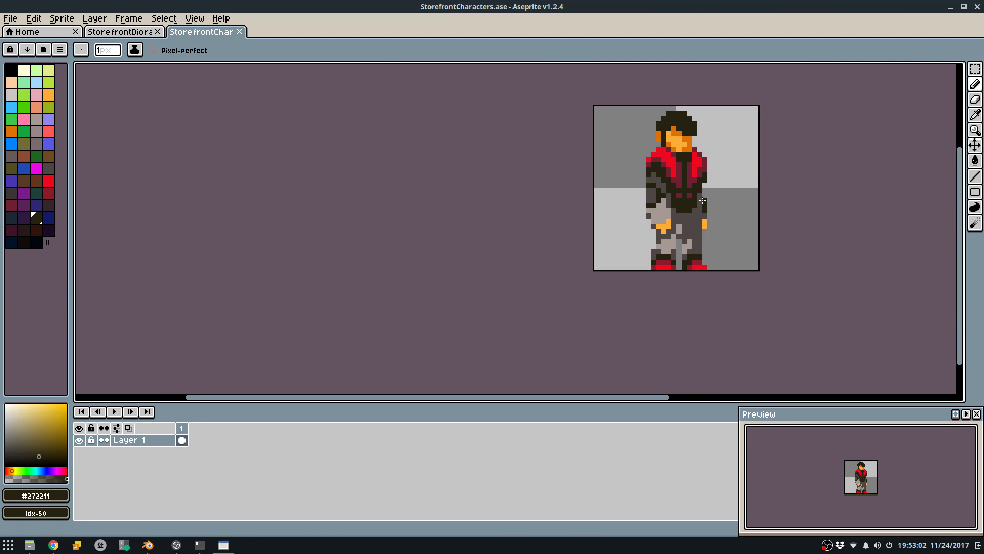
Add #6d2131 shading pixels along the outer edge of the collar on the left shoulder.
middle_drag(702, 201, 661, 217)
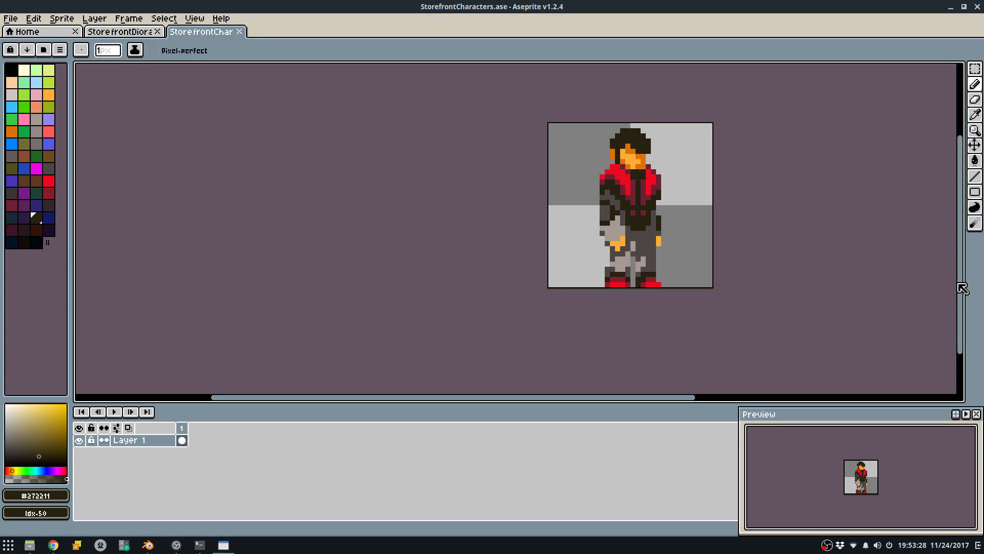
middle_drag(730, 187, 694, 155)
scroll(538, 115, up, 4)
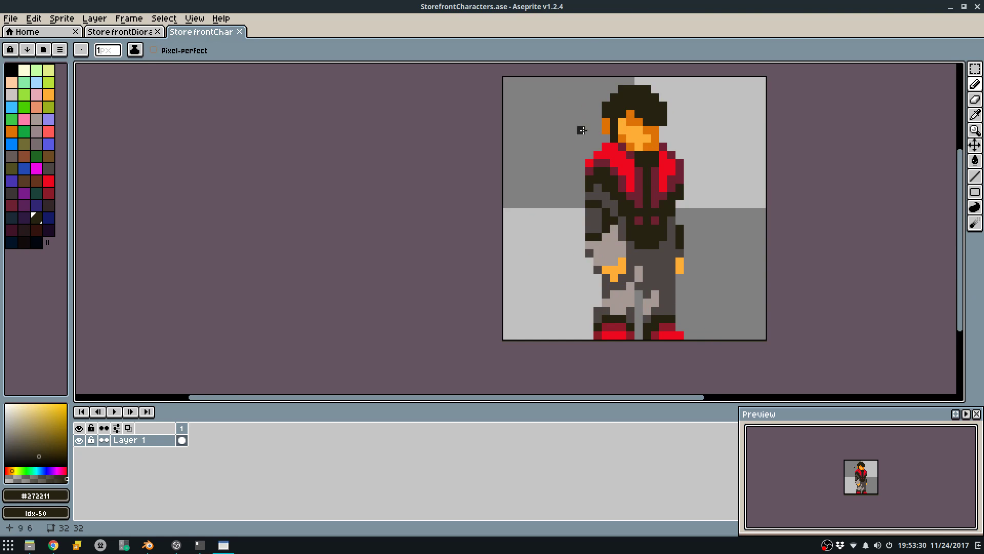
key(alt)
alt+click(588, 161)
click(551, 149)
click(564, 130)
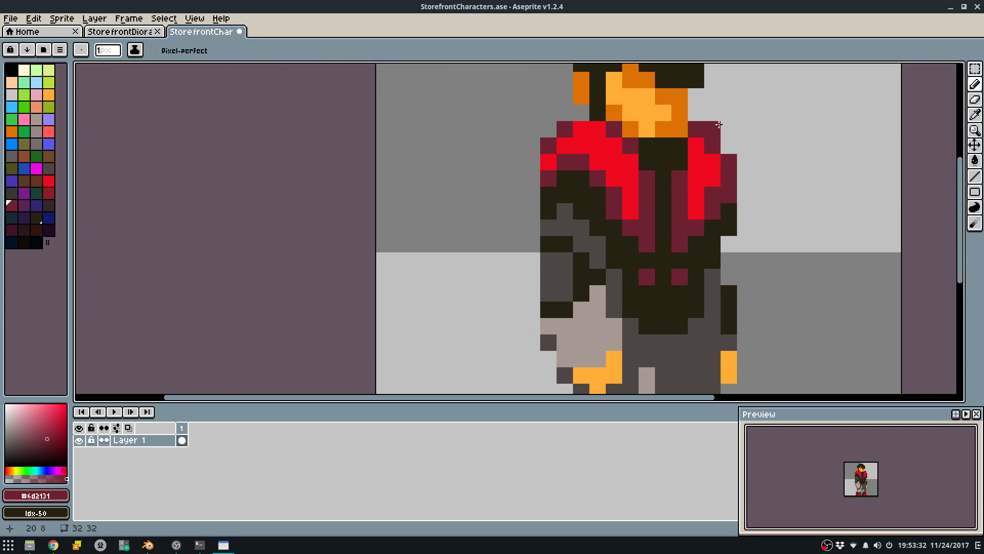
Undo the #6d2131 shading along the collar's outer edge on the left shoulder and save the sprite.
scroll(713, 132, down, 4)
key(ctrl+z)
key(ctrl+s)
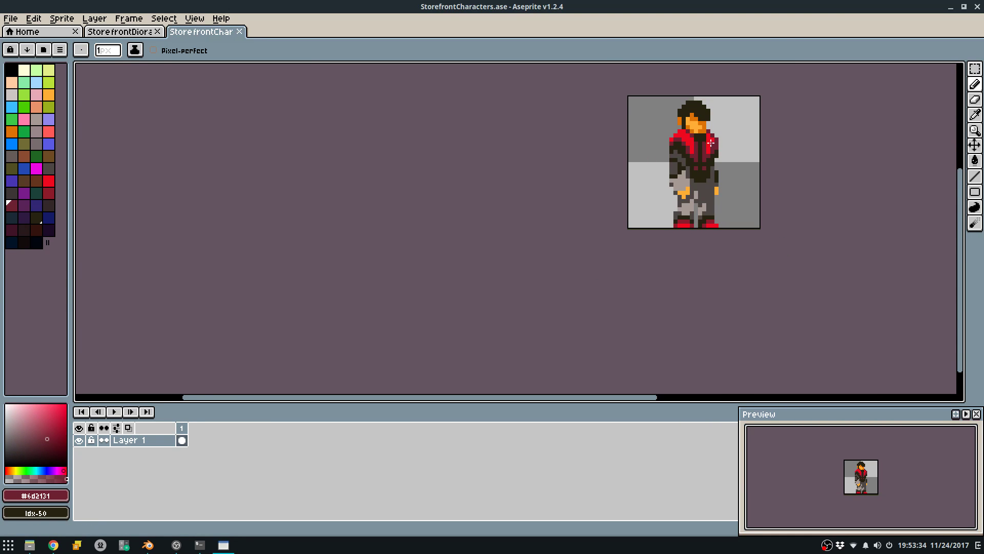
scroll(713, 141, up, 3)
key(ctrl+y)
key(ctrl+s)
key(ctrl+z)
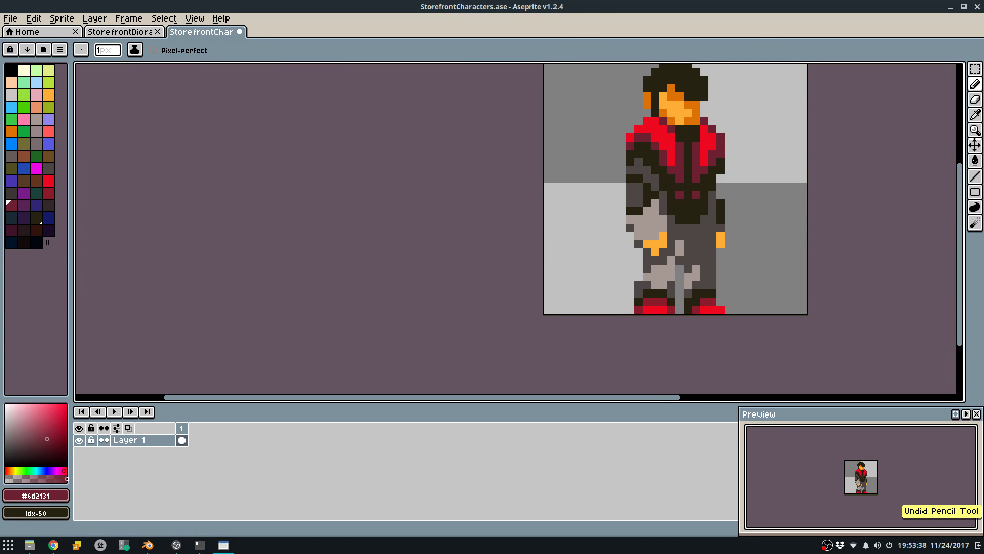
Search the application launcher for "text", open the text editor and move its window off to the adjacent monitor.
key(alt+Tab)
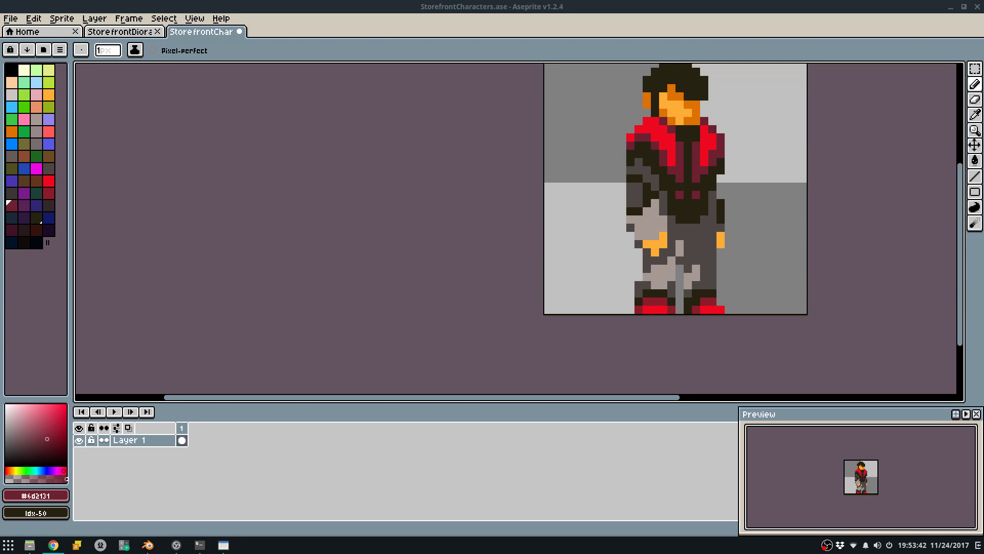
key(alt+Tab)
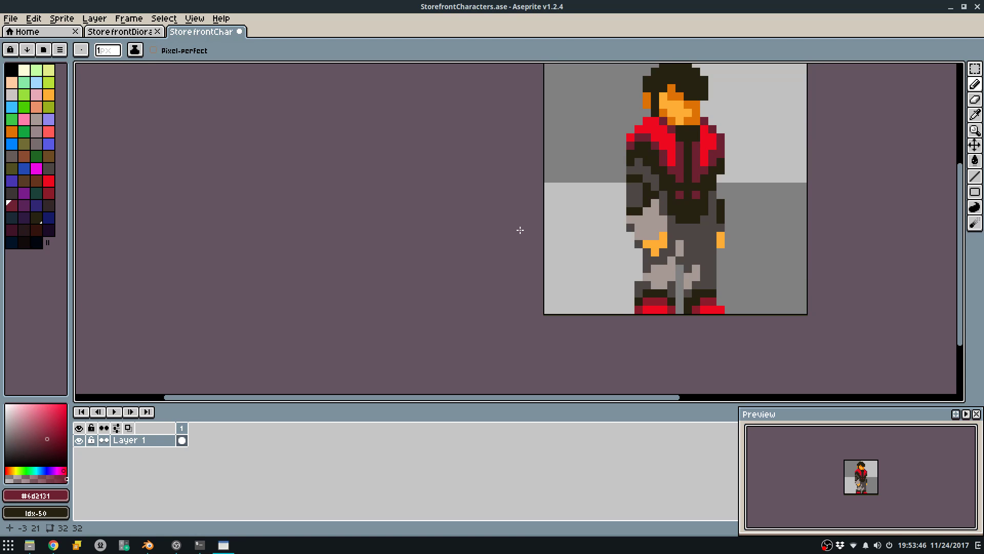
click(8, 545)
text(ed)
key(ctrl+a)
text(text)
click(55, 308)
drag(230, 32, 983, 104)
key(super)
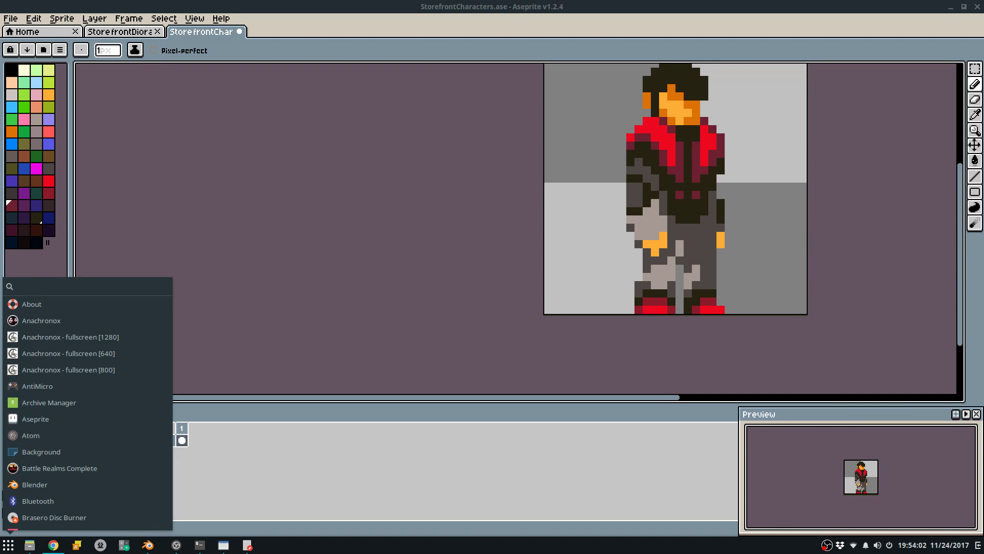
middle_drag(717, 198, 603, 252)
click(10, 544)
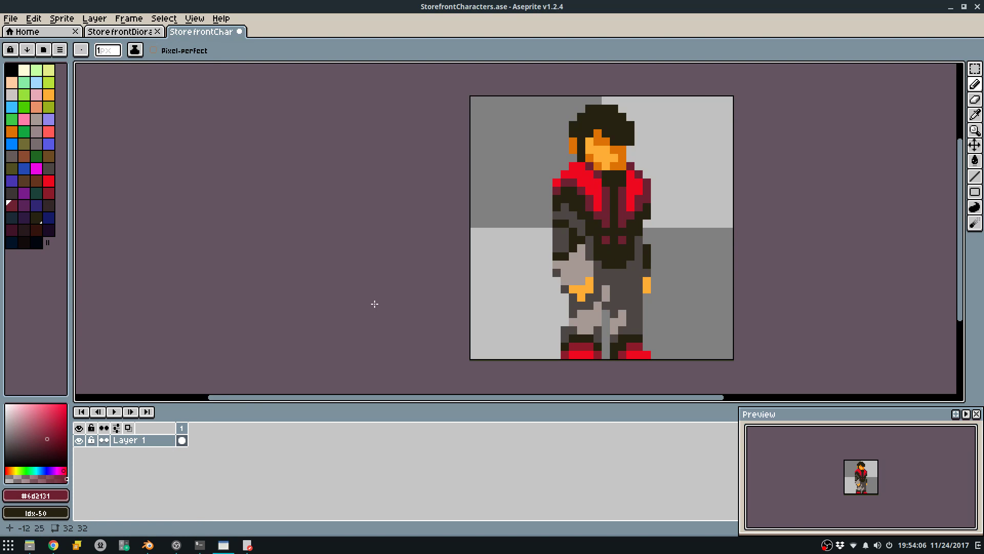
Try adding a single #6d2131 pixel to the collar's edge at the shoulder.
middle_drag(469, 229, 418, 205)
scroll(522, 184, up, 2)
key(e)
key(b)
alt+click(501, 133)
click(486, 119)
scroll(661, 106, down, 4)
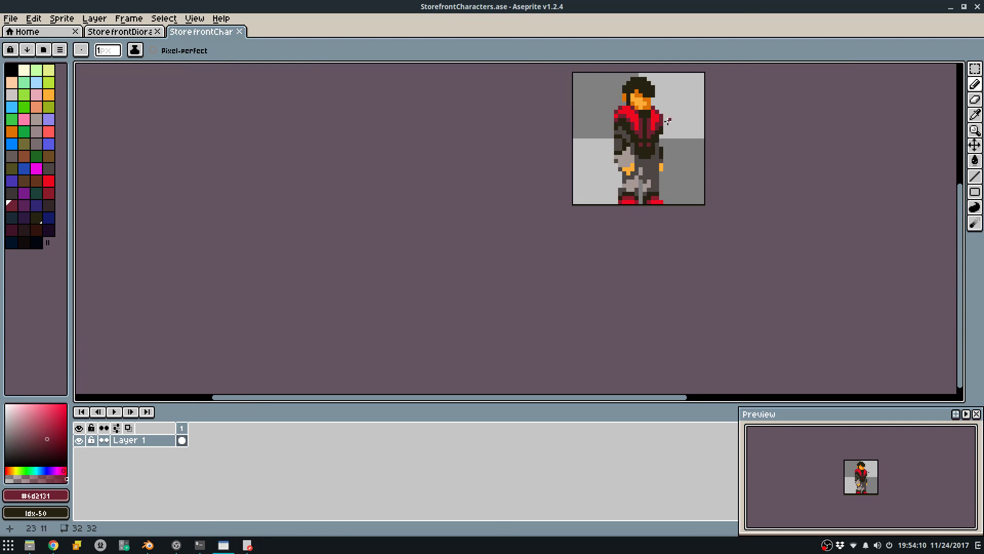
key(ctrl+z)
key(ctrl+s)
middle_drag(652, 158, 620, 220)
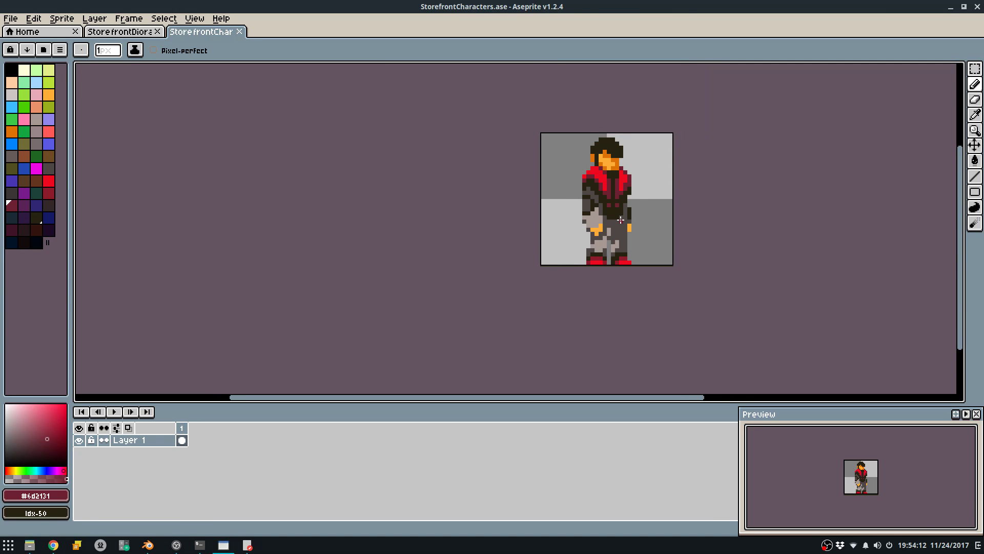
Shift the #4d4643 cuff shading on the left sleeve one pixel inward, erase the outermost cuff pixel and save.
scroll(637, 202, up, 4)
alt+click(548, 233)
click(558, 229)
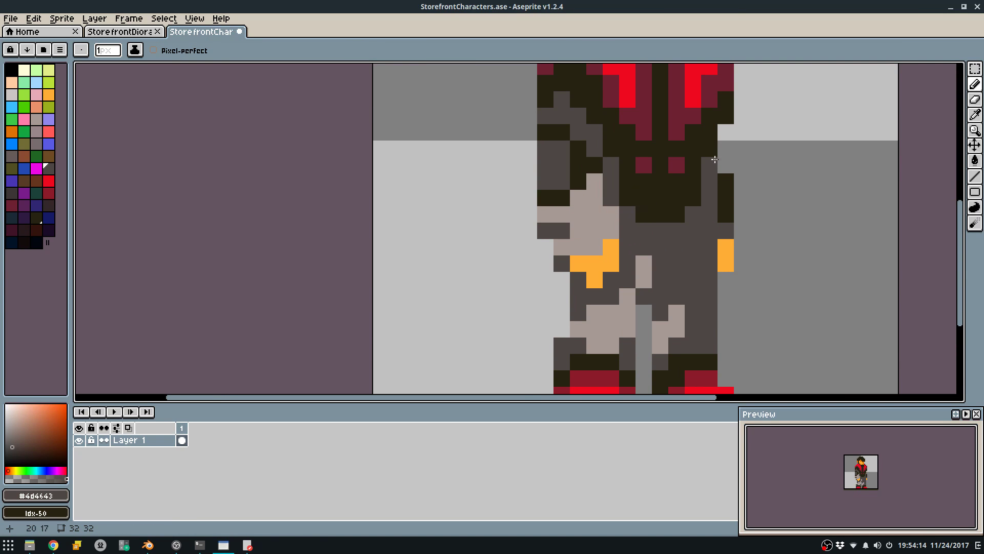
scroll(709, 163, down, 5)
scroll(698, 165, up, 3)
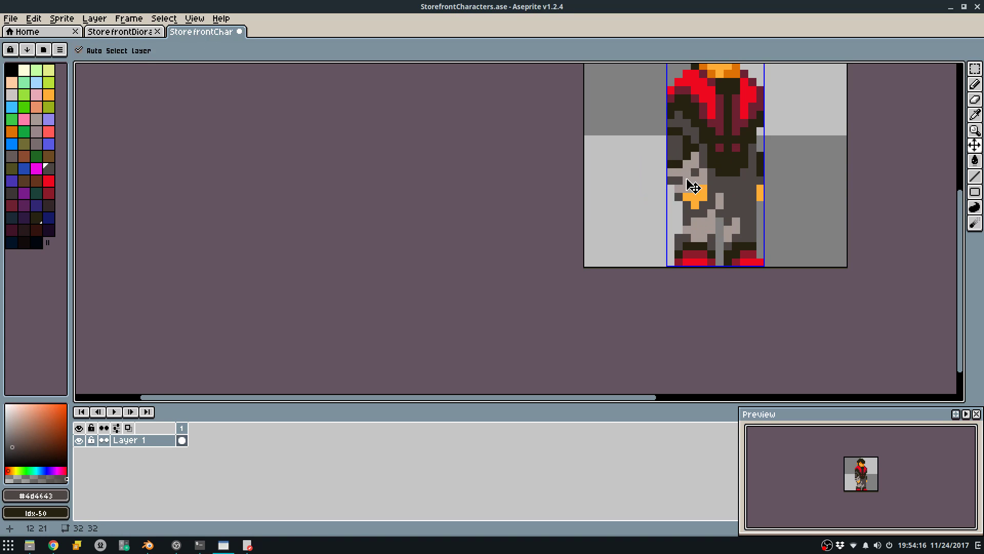
scroll(668, 206, down, 2)
scroll(669, 204, up, 3)
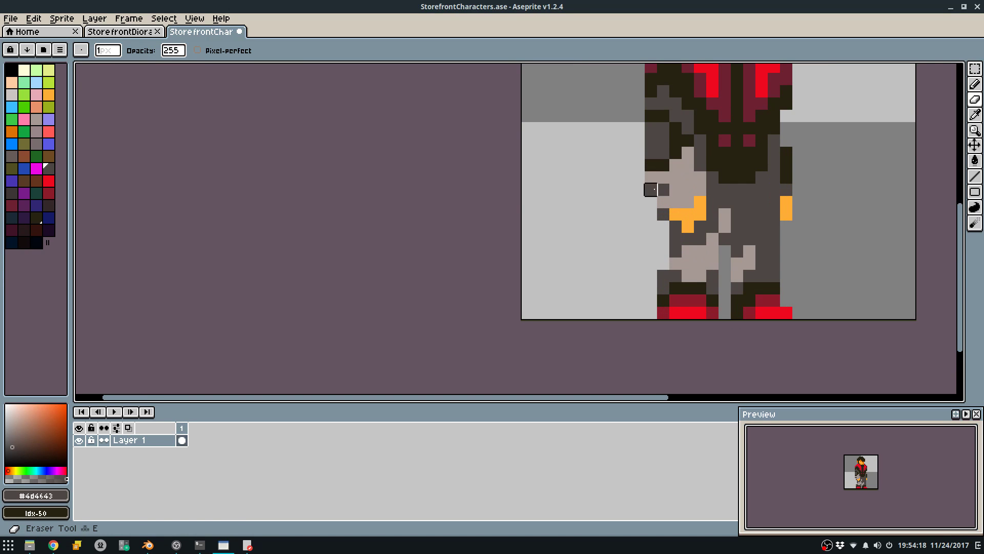
scroll(723, 154, down, 4)
key(ctrl+s)
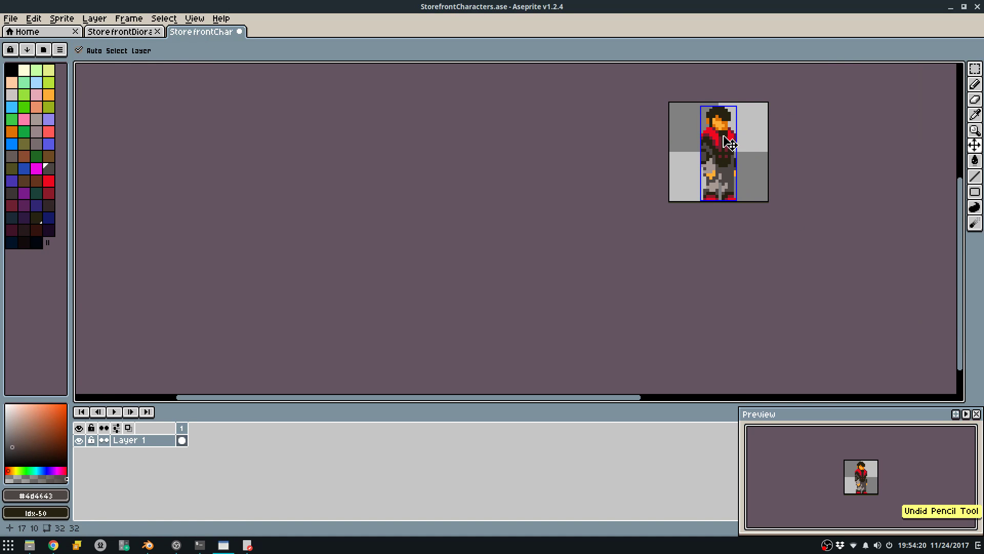
Repaint the left forearm block below the elbow with #a69994 and save the sprite.
scroll(746, 175, down, 6)
scroll(701, 155, up, 5)
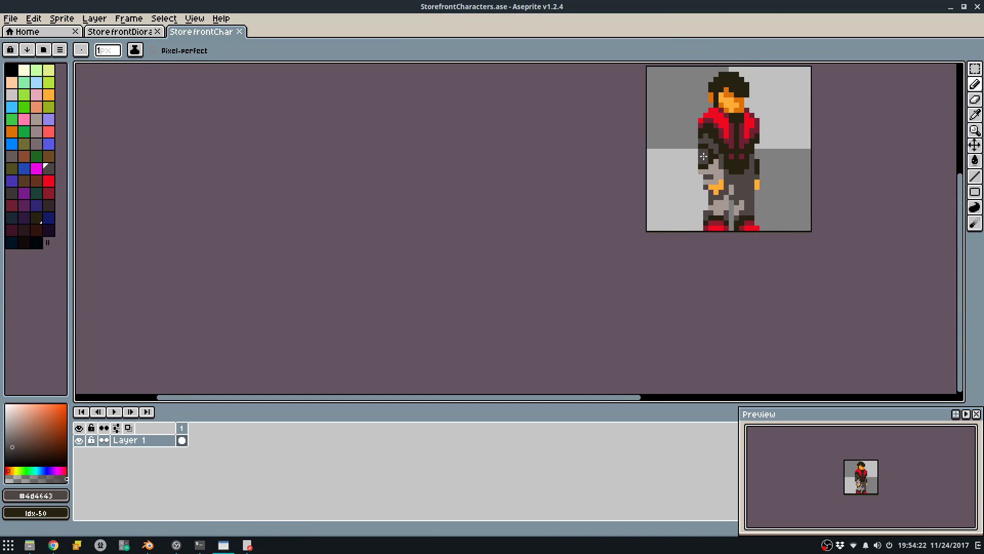
alt+click(702, 189)
drag(692, 167, 702, 143)
scroll(743, 142, down, 5)
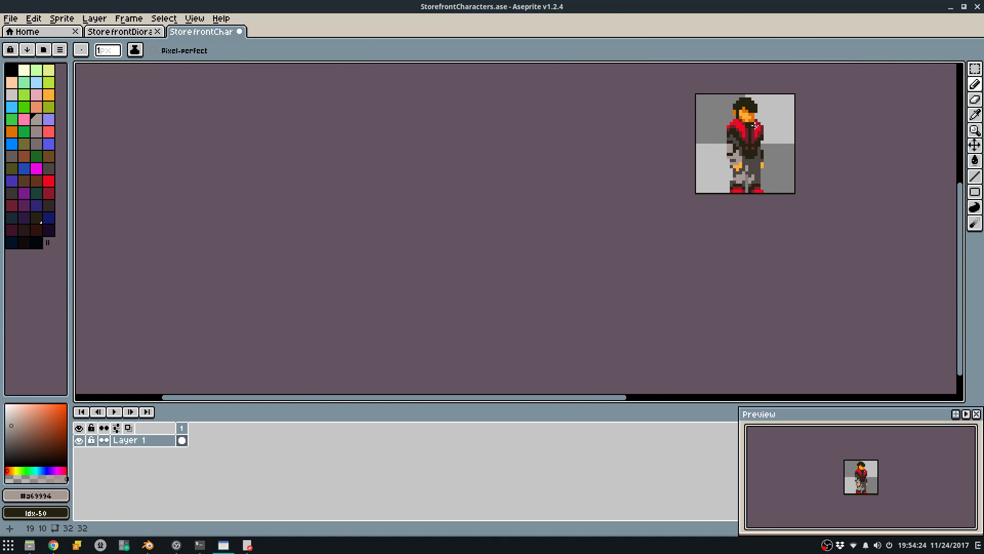
scroll(761, 154, up, 4)
key(ctrl+s)
Try bending the right arm outward with dark sleeve pixels and a repositioned #ffad37 hand.
alt+click(765, 180)
mouse_move(764, 163)
mouse_down()
mouse_move(774, 137)
mouse_move(775, 187)
mouse_up()
alt+click(765, 206)
alt+click(763, 227)
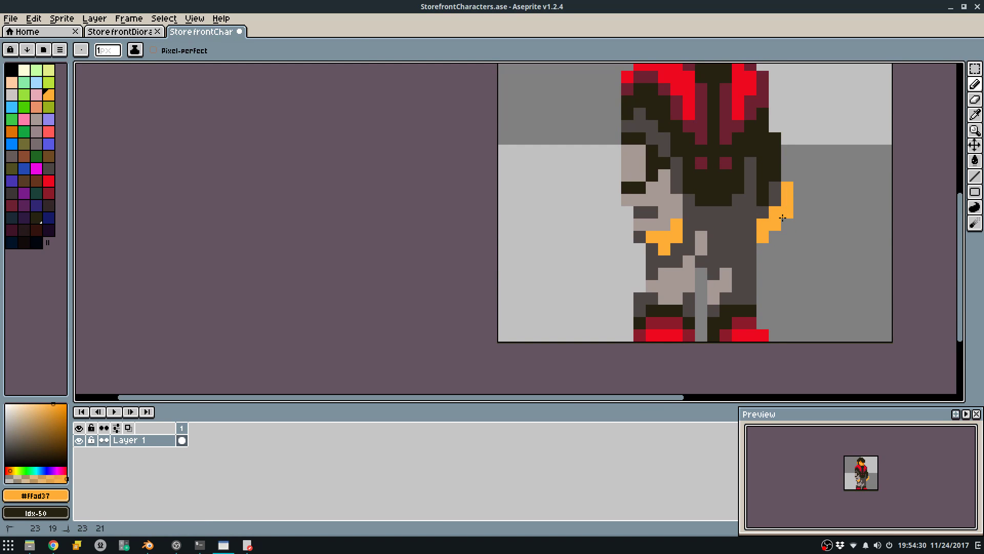
key(ctrl+z)
scroll(785, 216, down, 4)
key(ctrl)
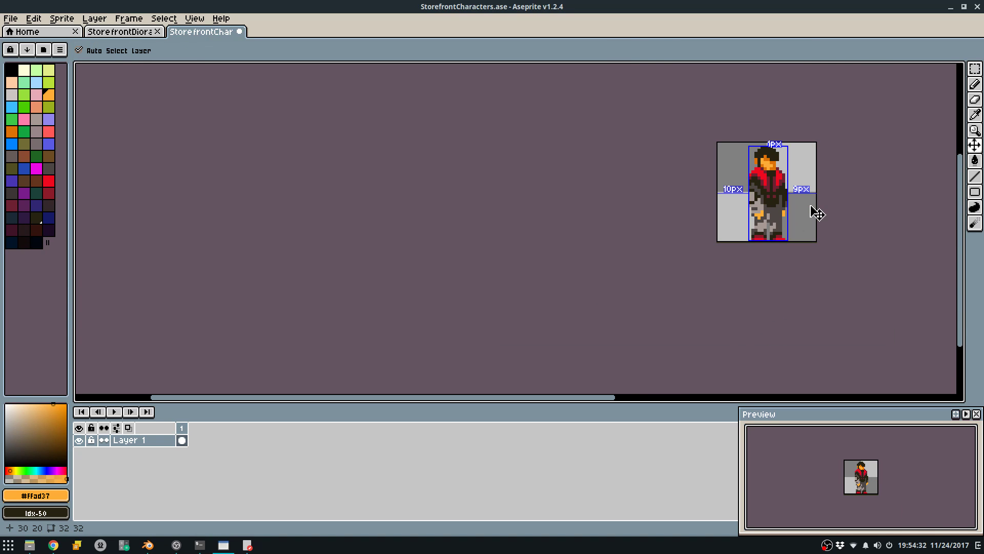
key(ctrl+z)
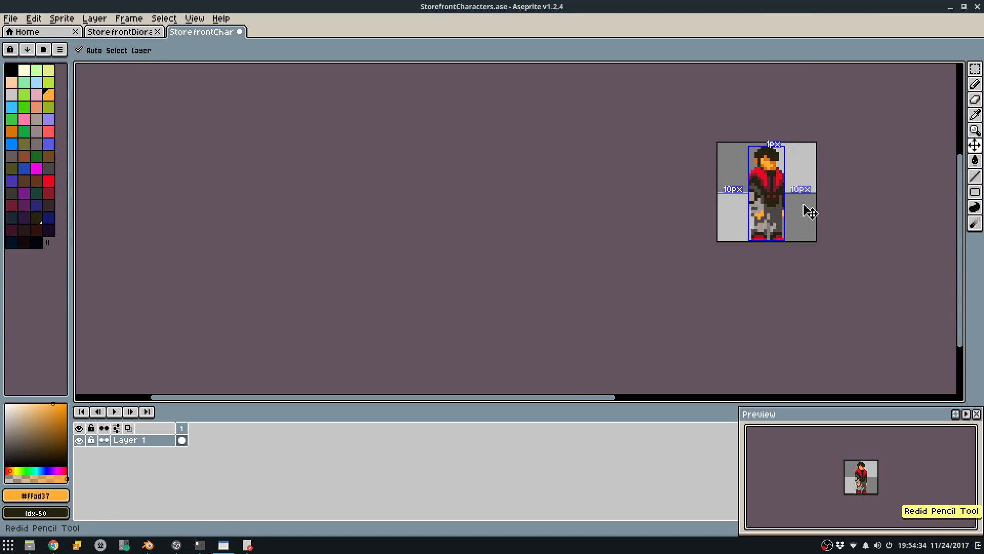
key(ctrl+z)
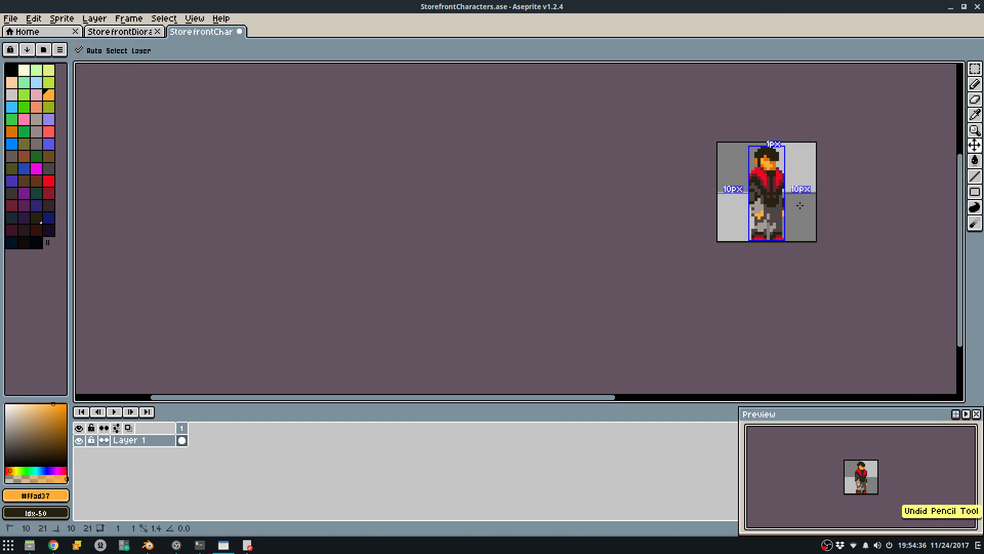
key(ctrl+y)
scroll(799, 206, up, 4)
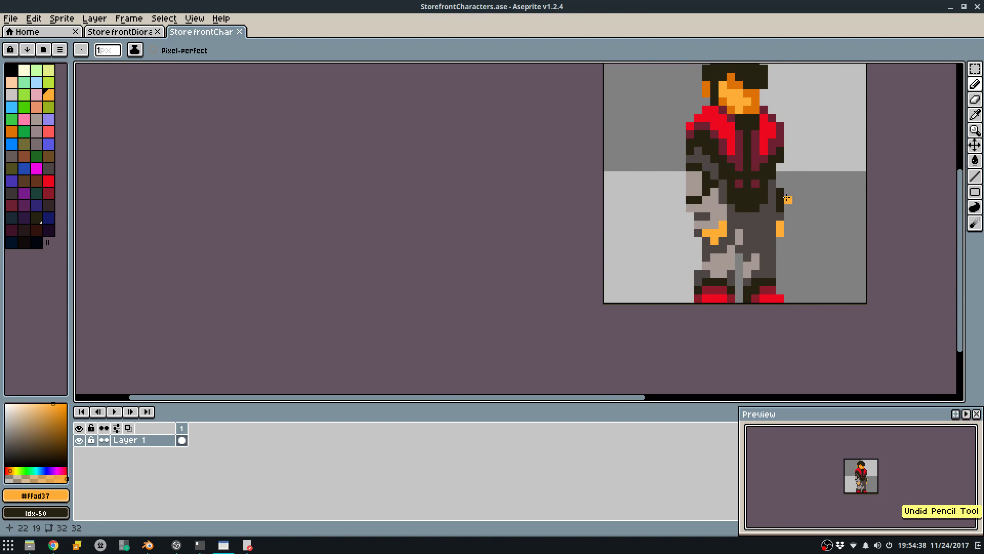
Try erasing the dark sleeve segment of the right arm above the hand.
scroll(785, 197, up, 3)
key(e)
scroll(774, 219, down, 5)
scroll(786, 210, up, 2)
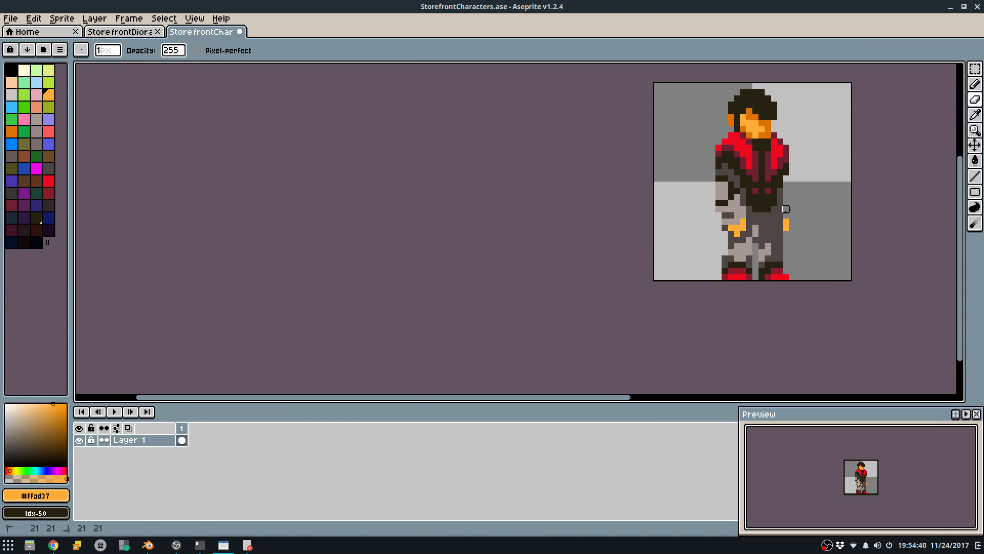
key(ctrl+z)
key(ctrl+s)
Add a #6d2131 pixel centred below the coat's two front pixels, keeping the gap between them #272211.
key(b)
scroll(743, 154, up, 1)
scroll(754, 132, up, 2)
alt+click(754, 132)
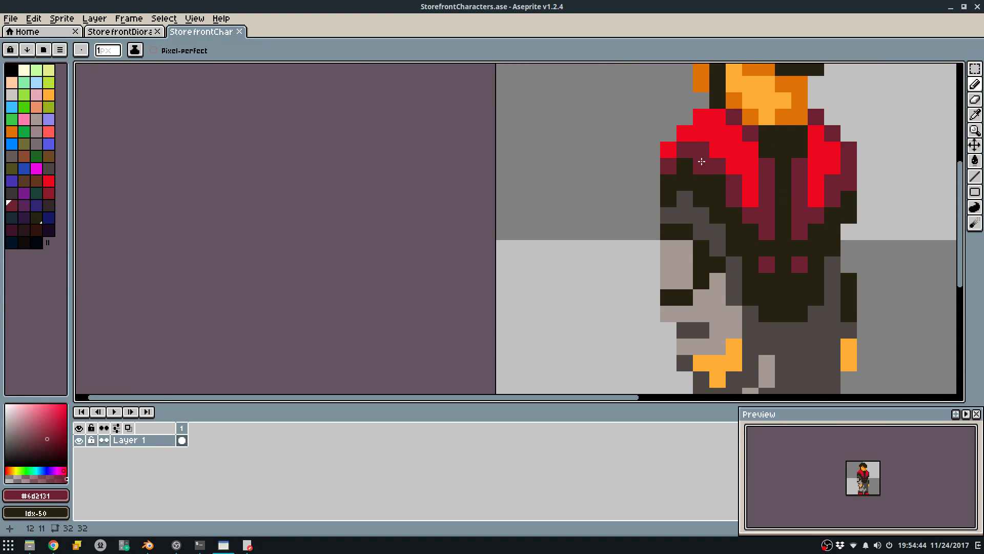
scroll(736, 193, down, 4)
scroll(735, 195, down, 1)
scroll(730, 194, up, 6)
click(708, 207)
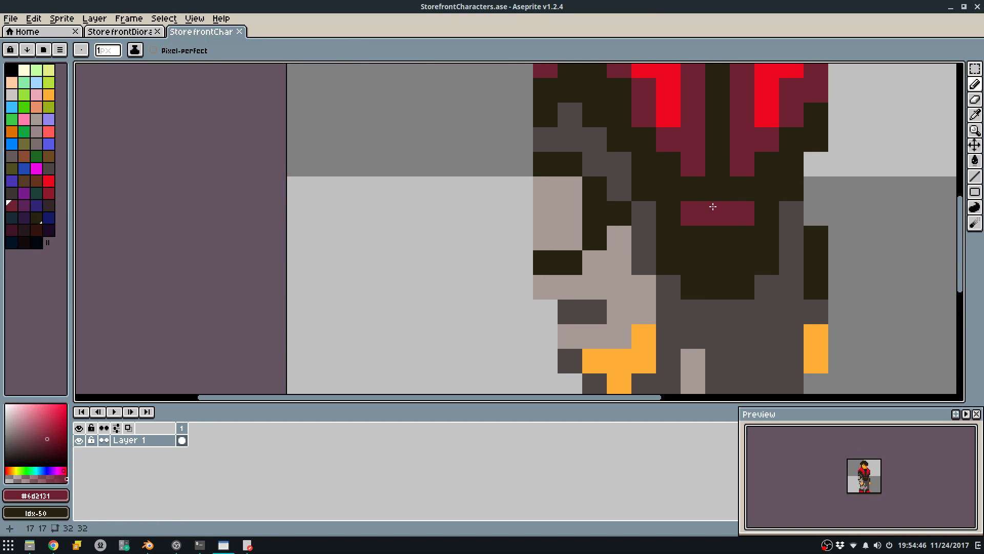
click(714, 233)
click(716, 192)
key(ctrl+z)
alt+click(728, 178)
click(713, 212)
scroll(721, 208, down, 5)
scroll(718, 210, up, 5)
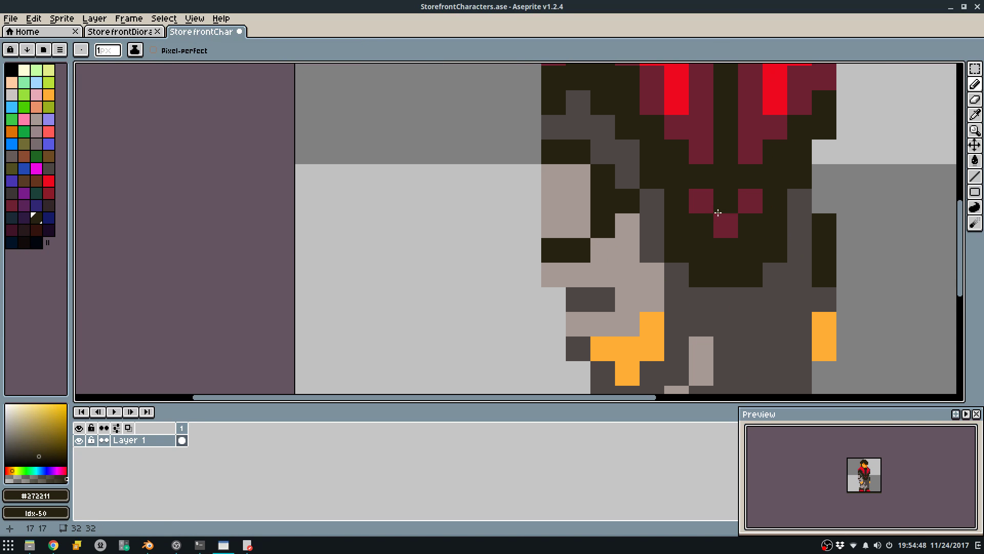
Complete a downward-pointing emblem on the coat front with three more #6d2131 pixels and save the sprite.
alt+click(718, 224)
click(717, 241)
click(703, 225)
click(750, 226)
scroll(751, 225, down, 6)
key(ctrl)
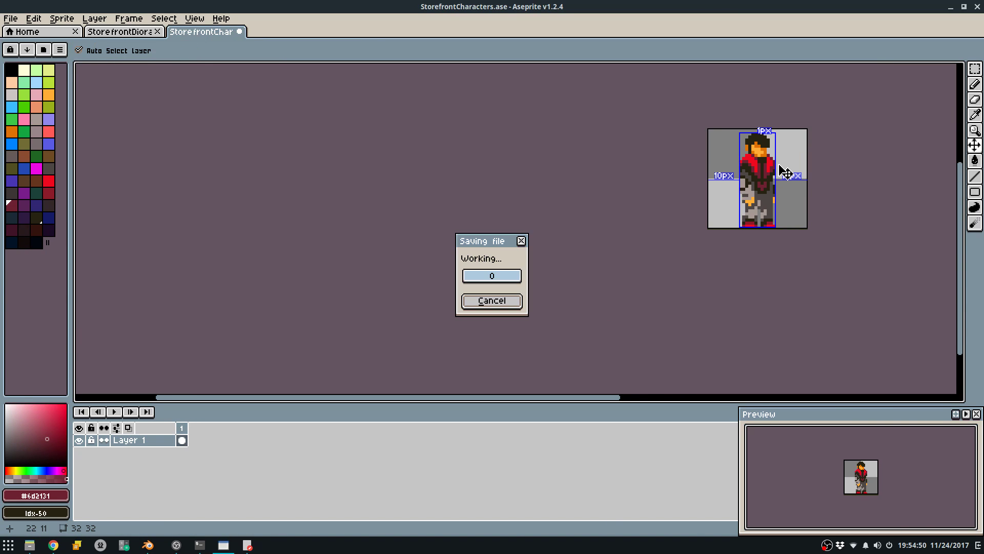
scroll(762, 178, up, 5)
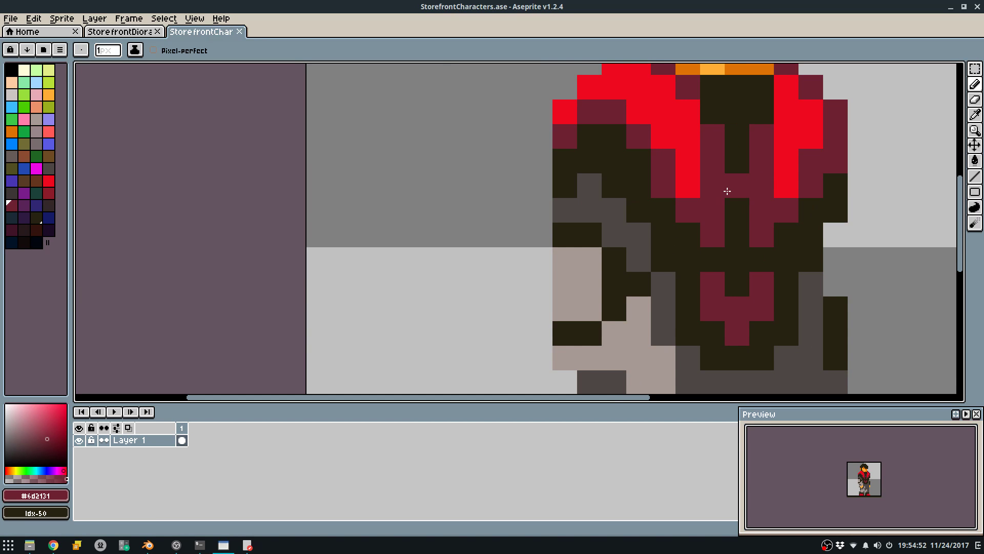
scroll(797, 265, down, 5)
key(ctrl+s)
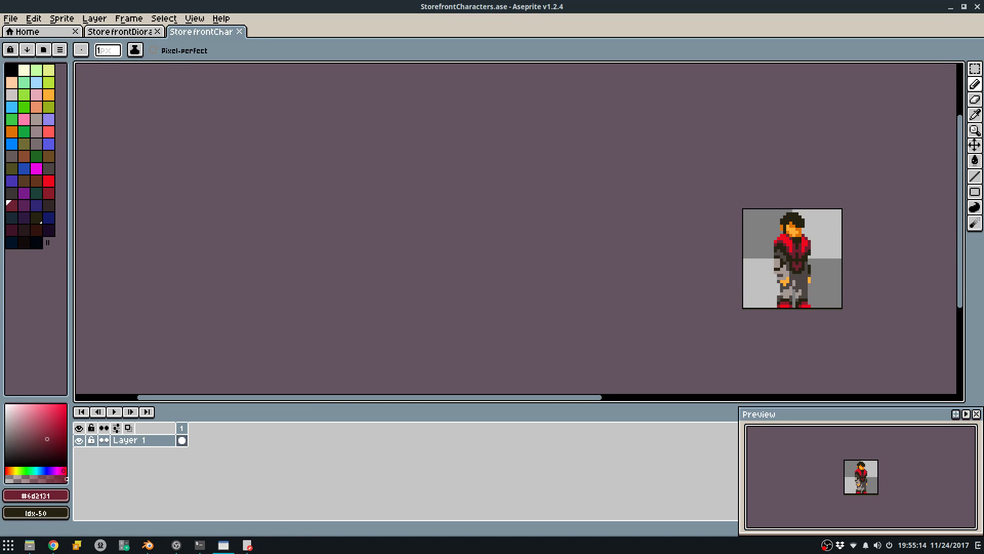
Paint over the coat's #6d2131 front emblem and the inner collar stripes with #272211.
middle_drag(824, 249, 580, 241)
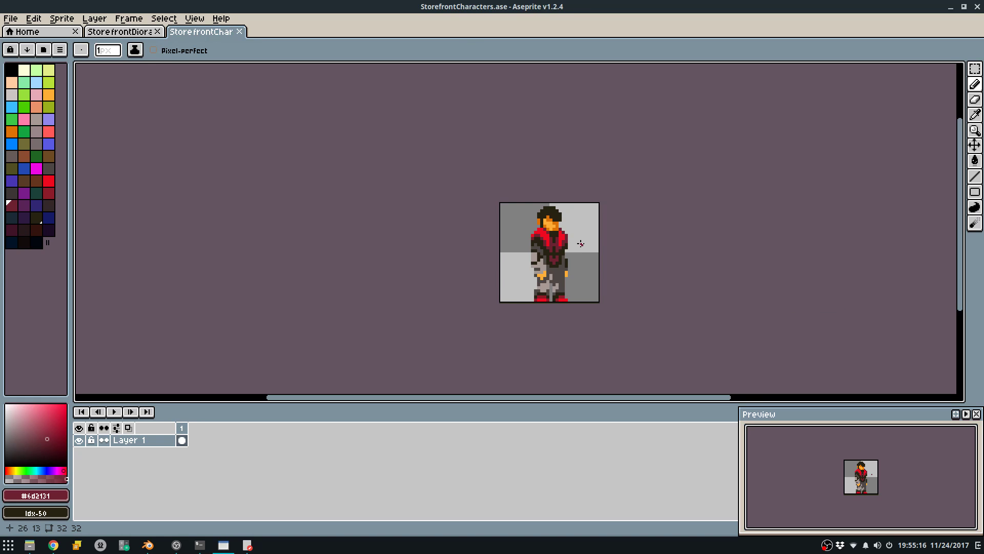
scroll(577, 242, up, 4)
alt+click(522, 224)
key(ctrl+s)
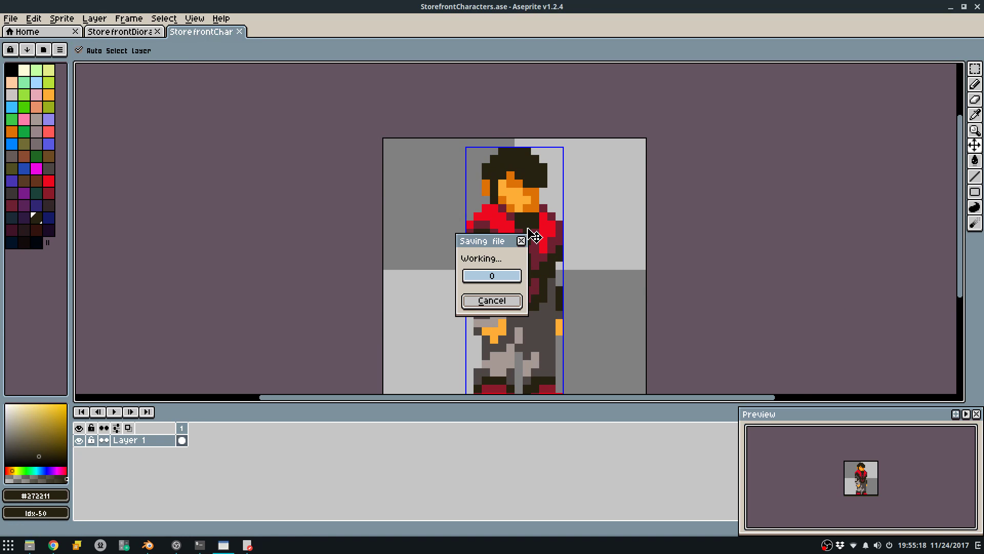
scroll(523, 233, up, 1)
middle_drag(524, 236, 534, 211)
alt+click(538, 209)
drag(541, 218, 545, 305)
alt+click(523, 327)
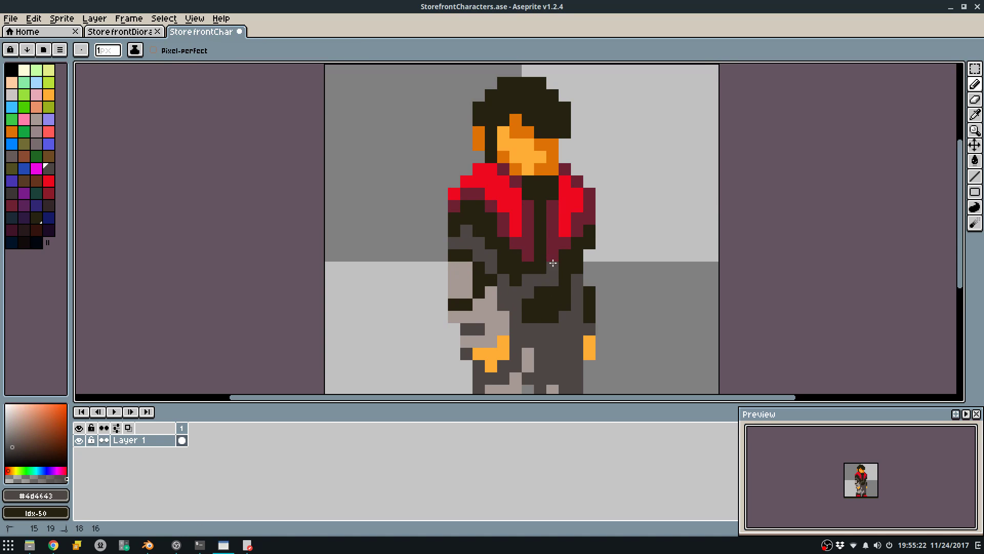
drag(542, 206, 527, 239)
alt+click(534, 194)
mouse_move(528, 201)
mouse_down()
mouse_move(523, 265)
mouse_move(552, 248)
mouse_up()
Draw vertical #4d4643 strips down both sides of the coat's dark centre panel.
alt+click(505, 280)
alt+click(521, 268)
alt+click(506, 280)
drag(519, 267, 516, 304)
click(517, 257)
key(ctrl+z)
key(ctrl+z)
drag(517, 267, 516, 304)
drag(565, 268, 564, 307)
scroll(569, 267, down, 4)
scroll(569, 268, up, 2)
scroll(570, 268, up, 3)
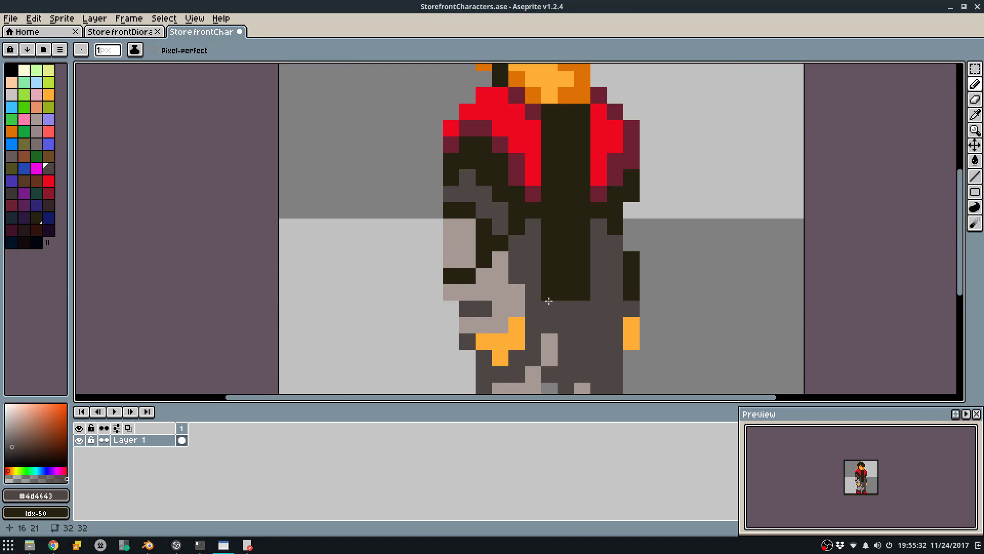
Compare the coat front with and without the red emblem by undoing and redoing the latest strokes.
scroll(570, 282, down, 4)
scroll(571, 281, up, 2)
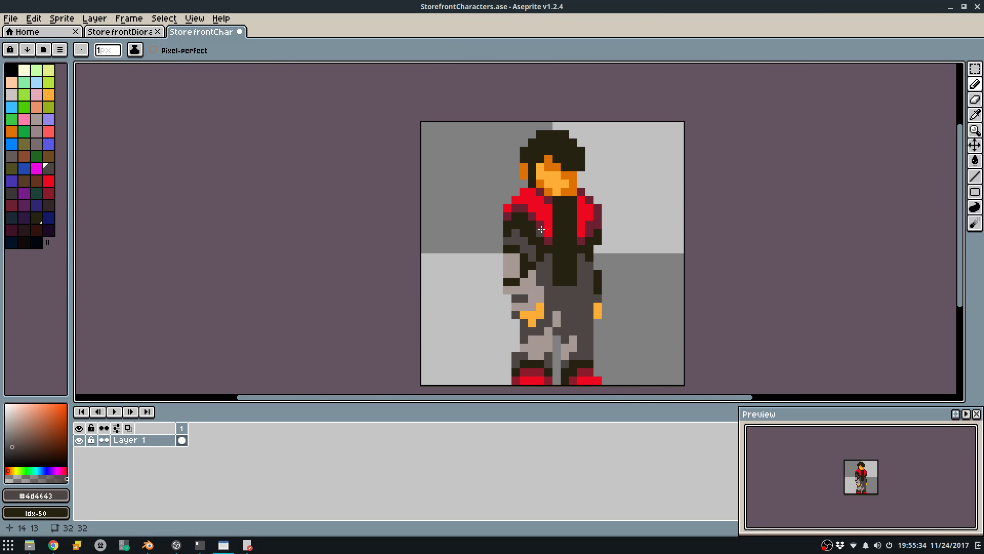
key(ctrl+z)
key(ctrl+z)
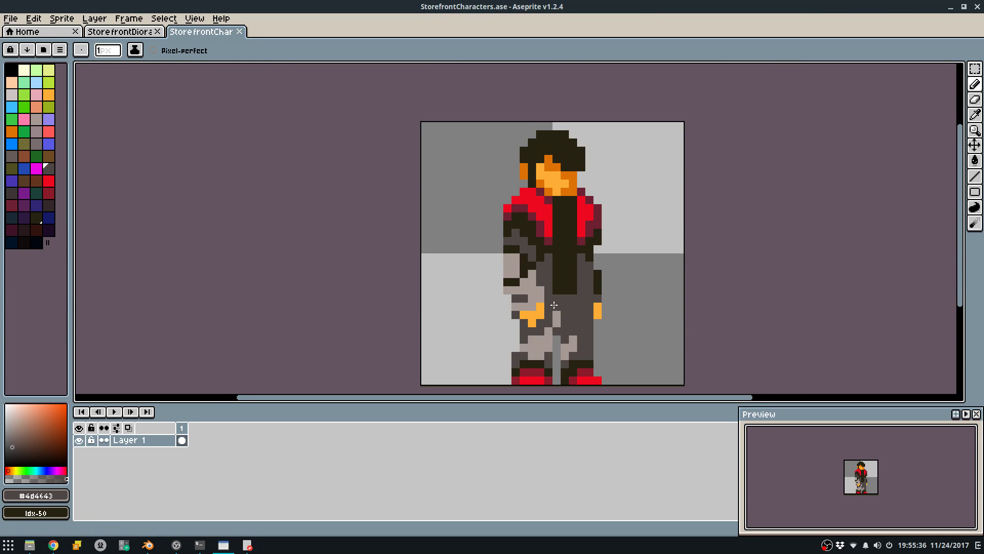
key(ctrl+z)
key(ctrl+z)
key(ctrl+z)
key(ctrl+z)
scroll(600, 281, down, 5)
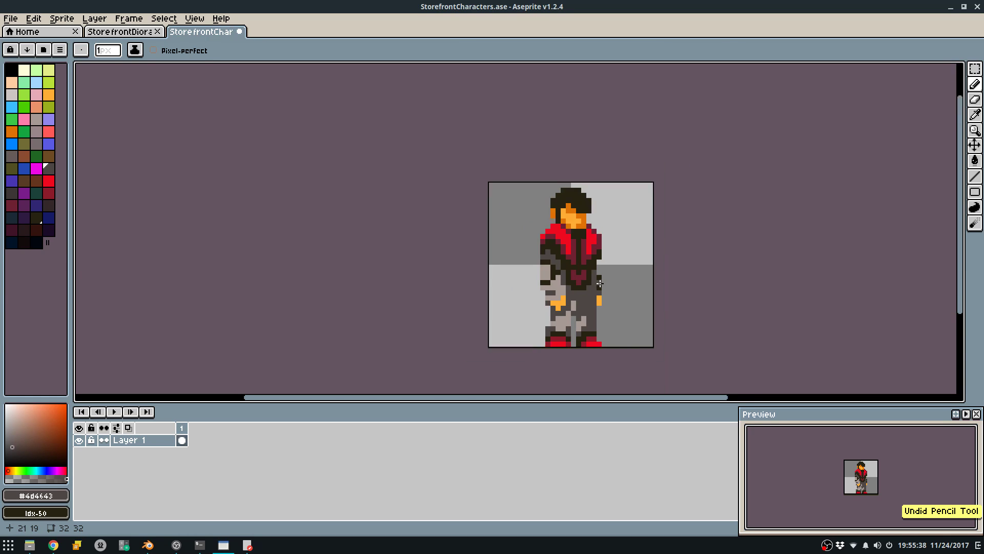
key(v)
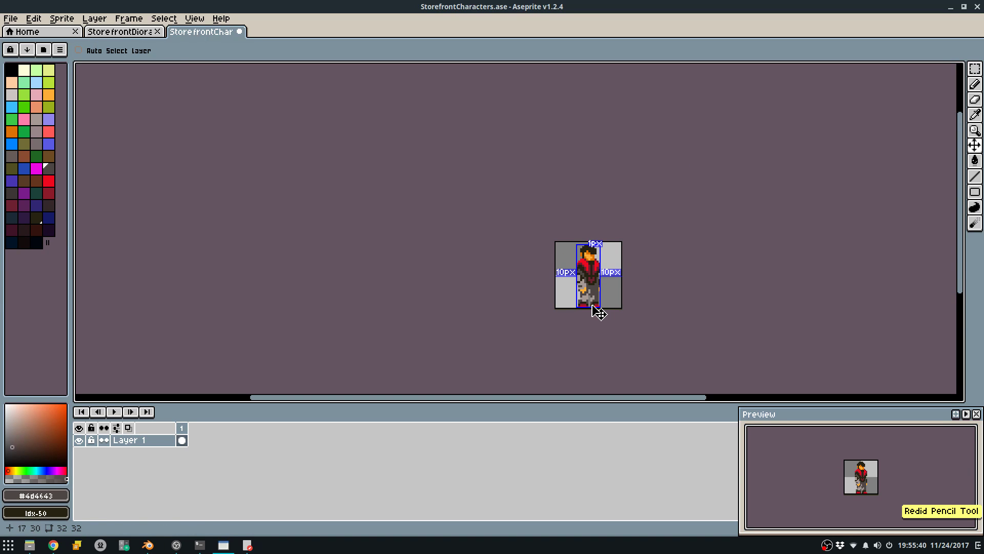
key(b)
scroll(592, 302, up, 6)
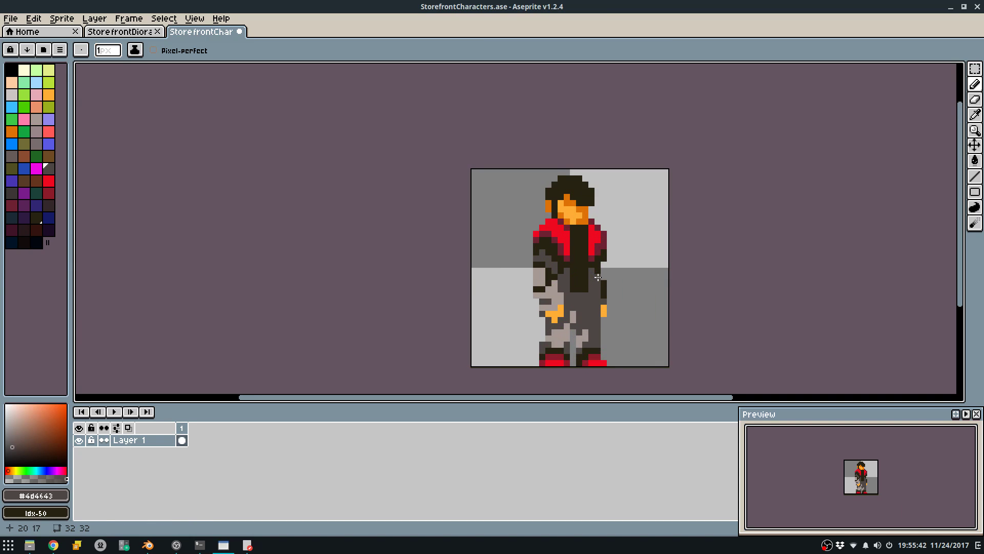
Repaint the #272211 cuff and inner elbow pixels of the left sleeve with #4d4643.
middle_drag(519, 276, 496, 222)
key(e)
click(471, 247)
key(q)
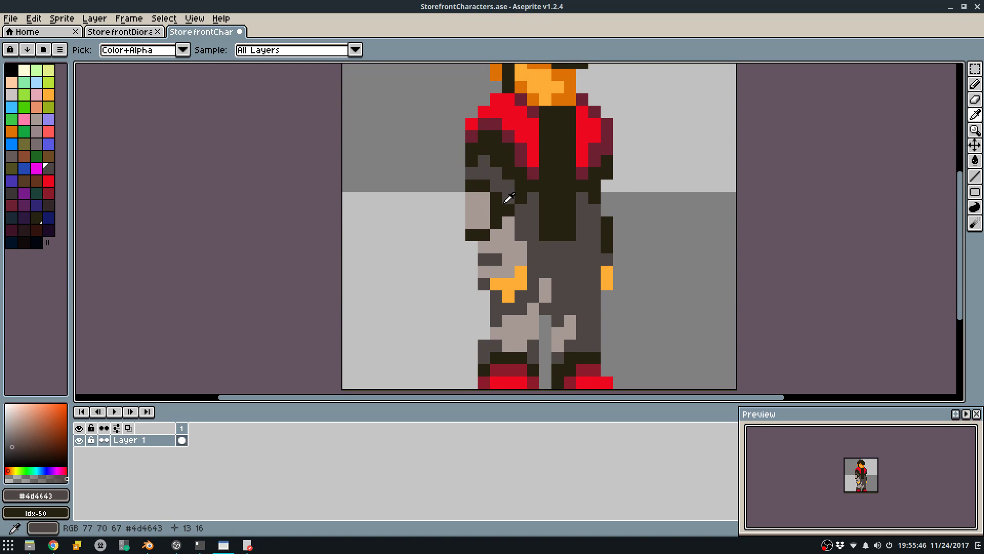
drag(472, 235, 484, 235)
click(497, 222)
click(496, 210)
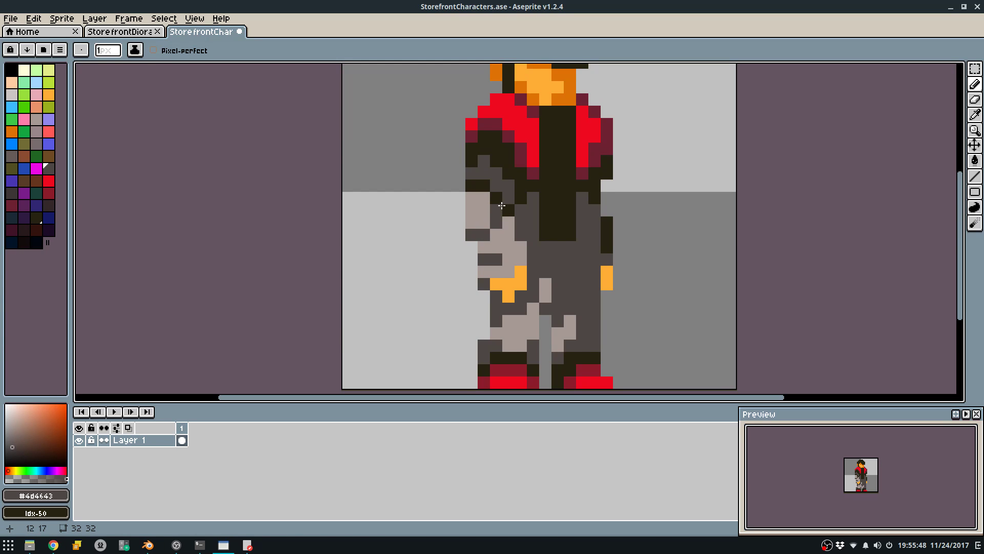
click(508, 211)
scroll(559, 223, down, 6)
scroll(560, 223, up, 7)
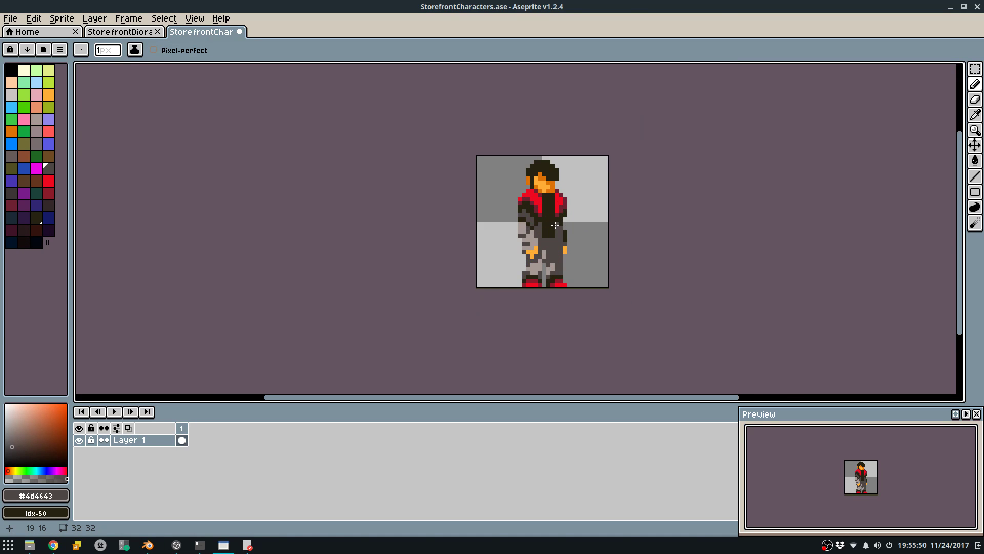
Paint over the left trouser leg's dark patches with #a69994 and erase the dark pixel beside the left hand.
alt+click(546, 254)
alt+click(542, 317)
click(541, 301)
click(528, 332)
click(509, 351)
key(ctrl+z)
click(471, 365)
key(ctrl+z)
drag(474, 366, 475, 351)
key(e)
click(459, 318)
scroll(512, 328, down, 4)
scroll(536, 314, up, 4)
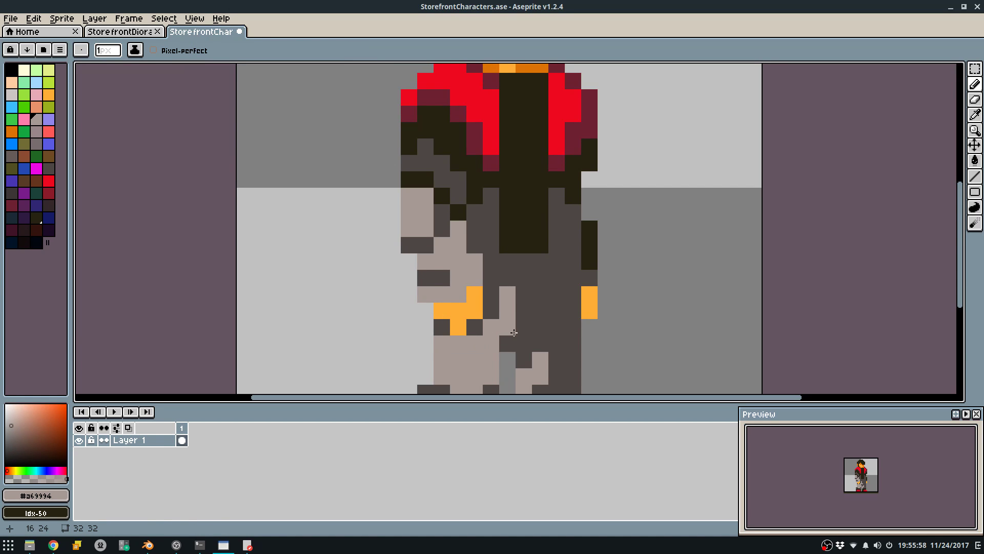
Extend the light thigh area of the trousers with #a69994 and redraw the fold on the right leg with #4d4643.
drag(523, 298, 524, 306)
mouse_move(523, 360)
mouse_down()
mouse_move(540, 327)
mouse_move(552, 358)
mouse_up()
key(alt)
alt+click(545, 315)
drag(544, 323, 556, 359)
scroll(559, 326, down, 4)
scroll(559, 332, up, 4)
scroll(572, 325, down, 2)
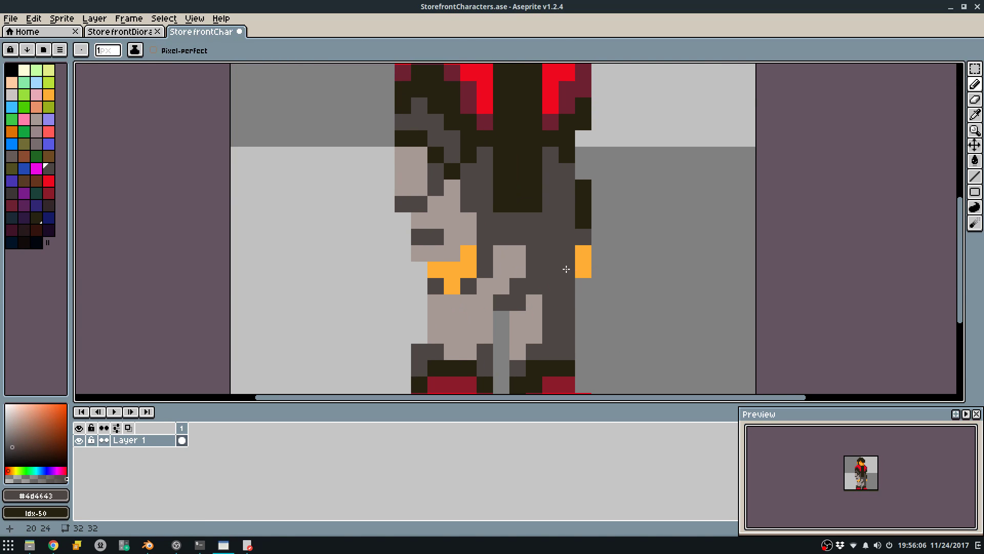
Try a horizontal #272211 line across the waist and a #272211 fill on the coat's side.
scroll(582, 272, up, 2)
alt+click(532, 246)
key(ctrl+z)
drag(492, 272, 574, 273)
scroll(567, 258, down, 4)
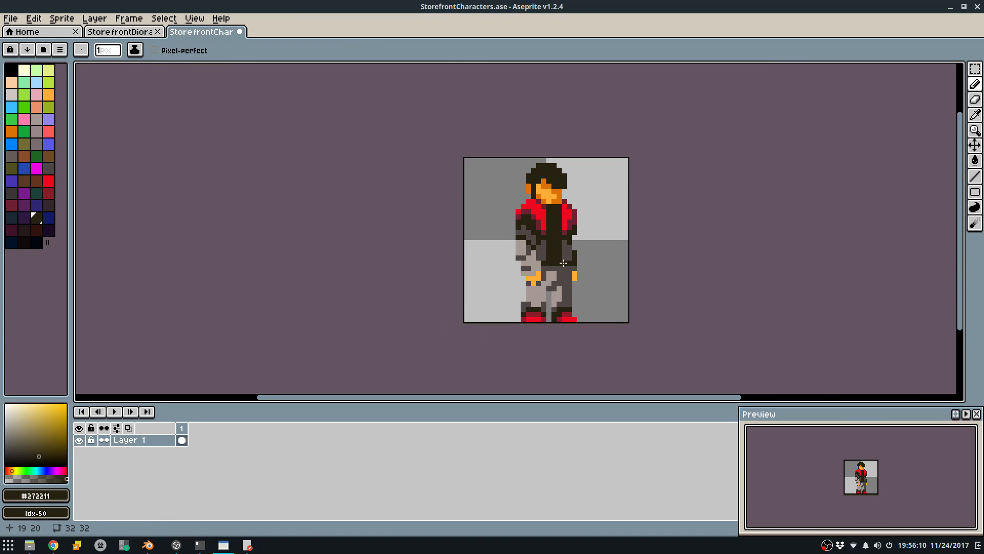
scroll(567, 254, up, 3)
key(ctrl+z)
key(g)
click(565, 229)
key(ctrl+z)
key(b)
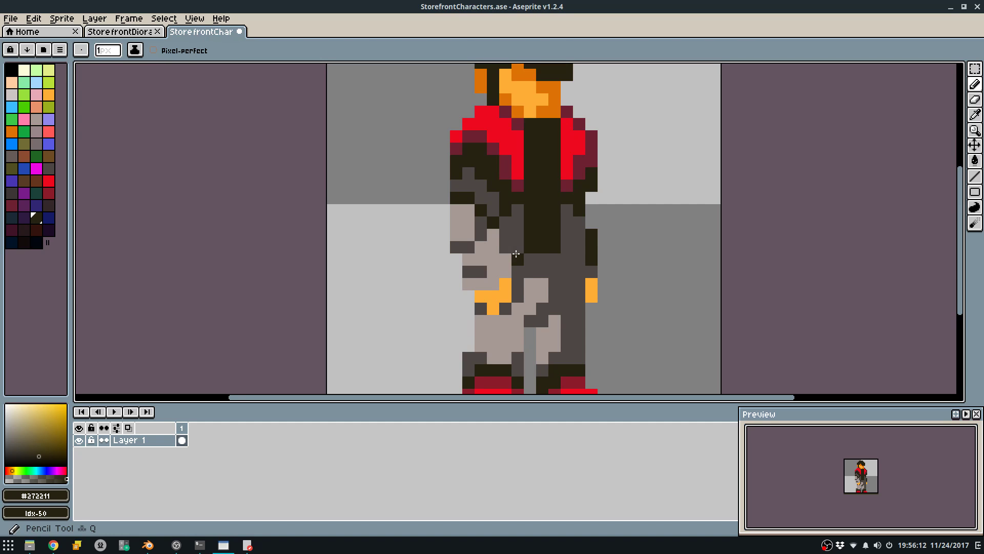
Add a #272211 pixel at the dark panel's lower left corner, undo the trial fills of the side strips and save the sprite.
click(517, 259)
key(g)
click(517, 239)
key(b)
alt+click(530, 263)
click(518, 261)
alt+click(552, 234)
mouse_move(567, 245)
mouse_down()
mouse_move(571, 213)
mouse_move(578, 245)
mouse_up()
scroll(576, 247, down, 4)
scroll(590, 222, down, 2)
key(ctrl+z)
key(ctrl+z)
key(ctrl+z)
key(ctrl+z)
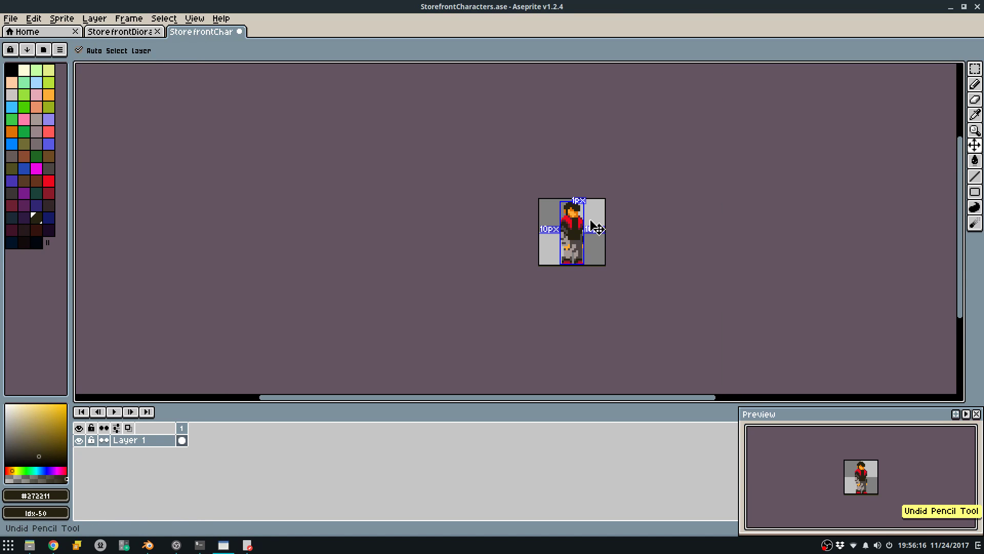
scroll(587, 224, up, 3)
key(ctrl+s)
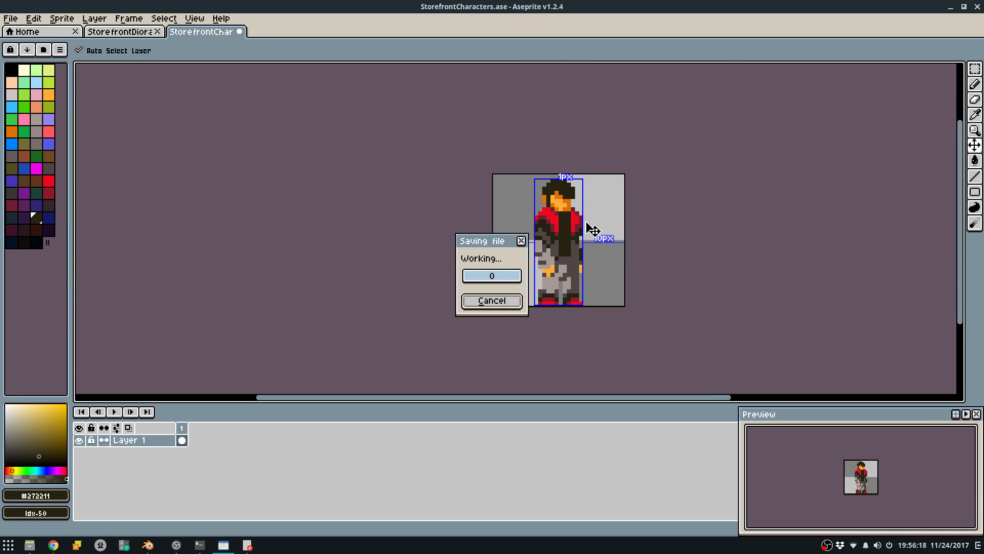
Widen the coat's dark centre panel by filling the #4d4643 strips on both sides with #272211.
scroll(562, 233, up, 5)
scroll(561, 233, down, 4)
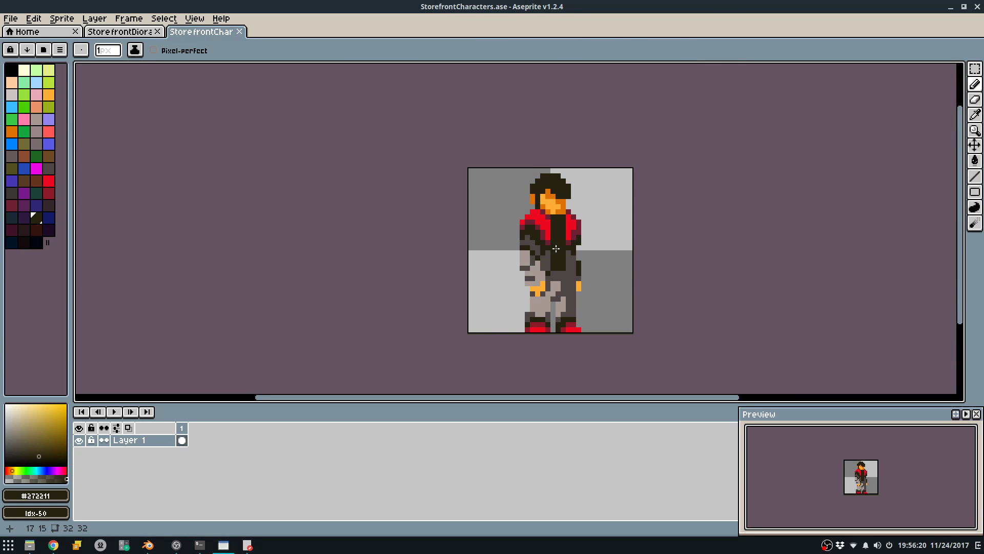
scroll(550, 244, up, 4)
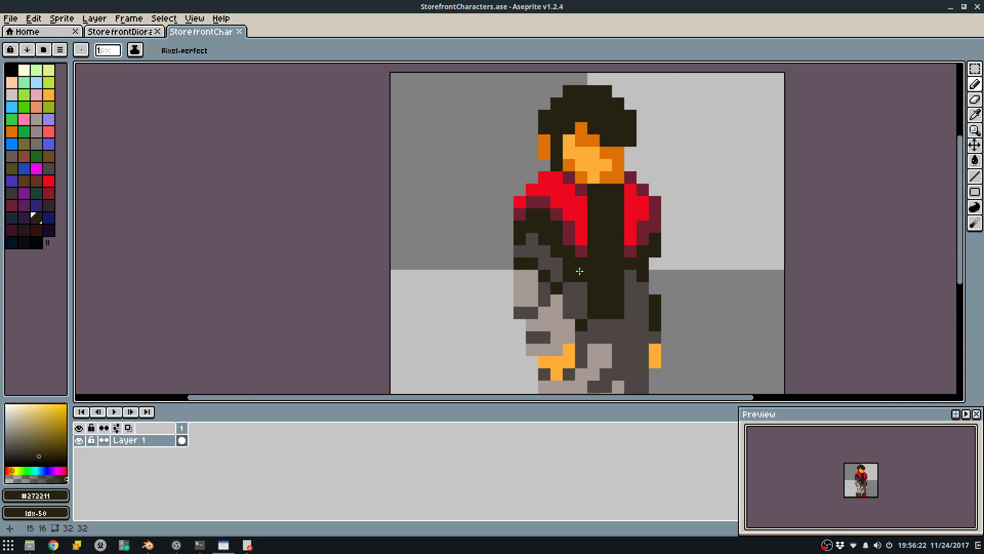
key(g)
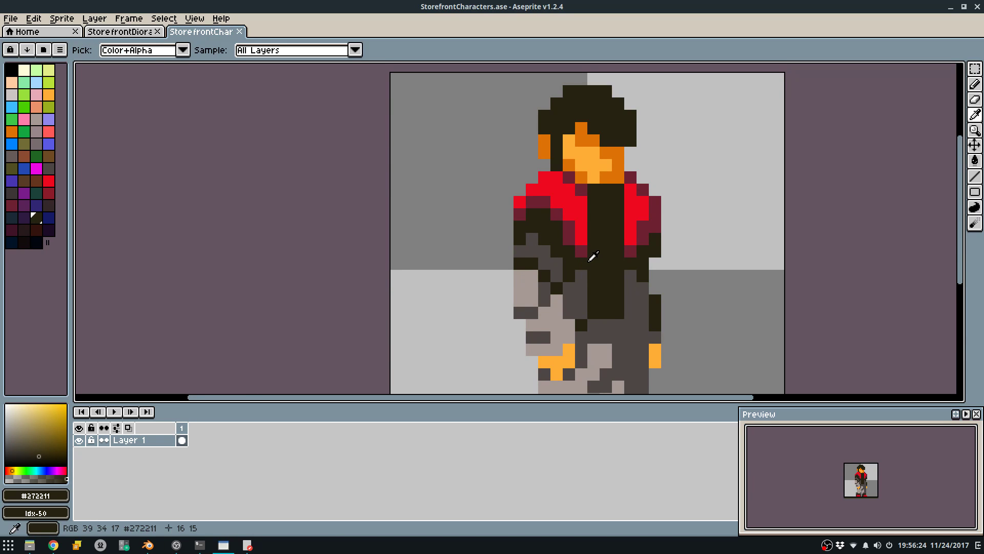
click(580, 280)
key(b)
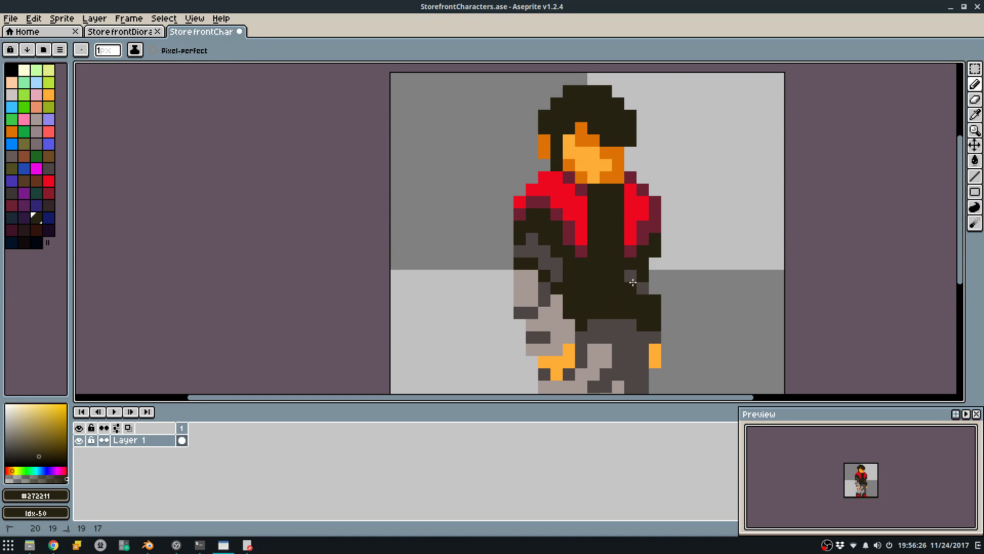
Repaint the dark shading of the upper left sleeve with #4d4643.
alt+click(556, 246)
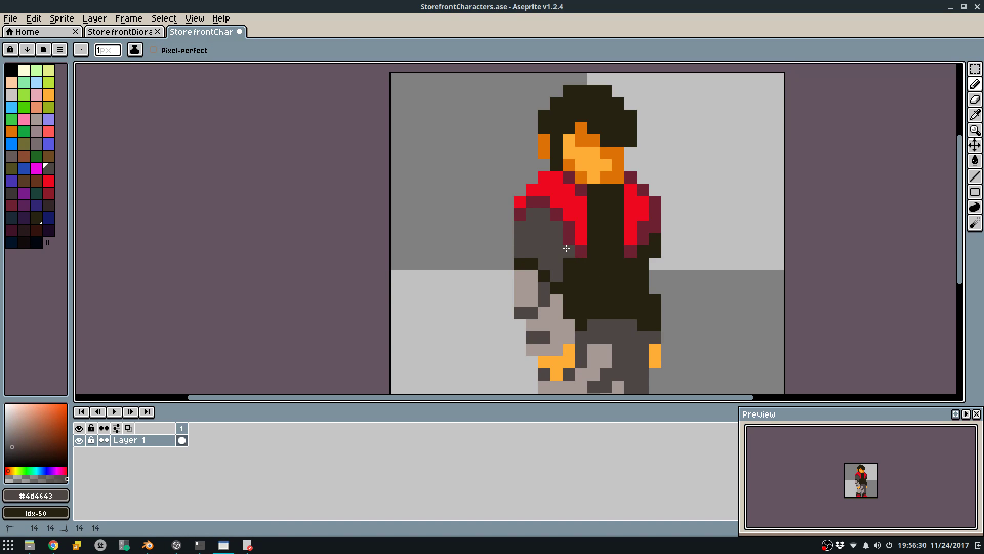
scroll(588, 280, down, 3)
scroll(611, 266, up, 4)
Draw a #4d4643 strip down the right arm and the coat's right edge.
click(587, 268)
drag(590, 252, 598, 345)
scroll(604, 290, down, 5)
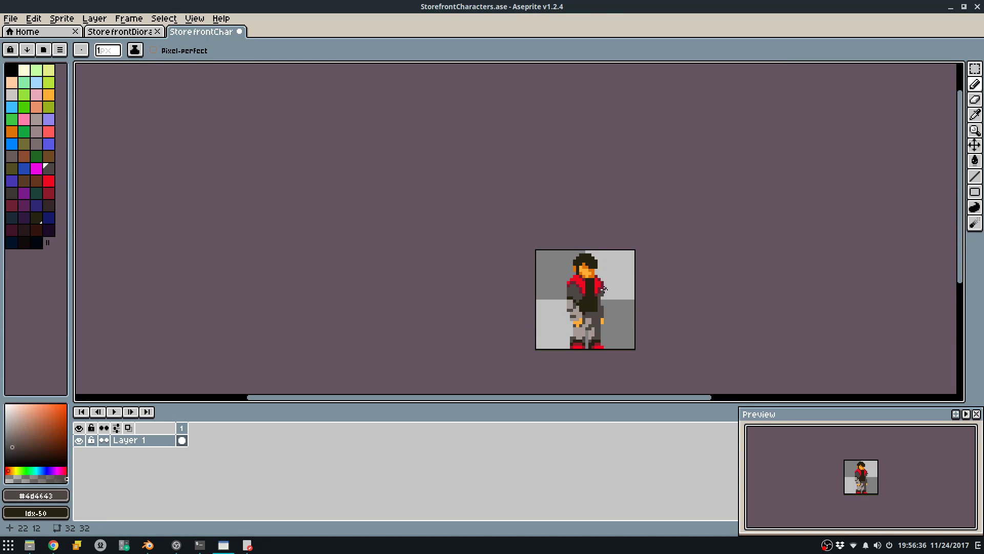
key(ctrl+z)
scroll(600, 320, up, 8)
mouse_move(602, 293)
mouse_down()
mouse_move(613, 259)
mouse_move(592, 223)
mouse_up()
scroll(592, 226, down, 5)
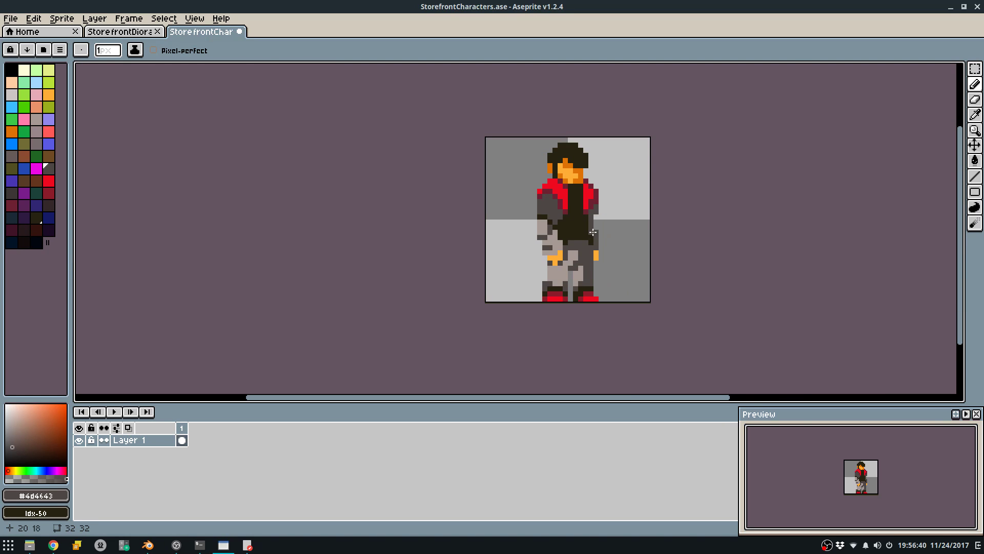
Block in a light #a69994 highlight on the upper left sleeve below the red shoulder.
scroll(592, 233, up, 4)
middle_drag(554, 326, 536, 301)
alt+click(548, 235)
mouse_move(436, 174)
mouse_down()
mouse_move(461, 136)
mouse_move(455, 165)
mouse_move(467, 174)
mouse_up()
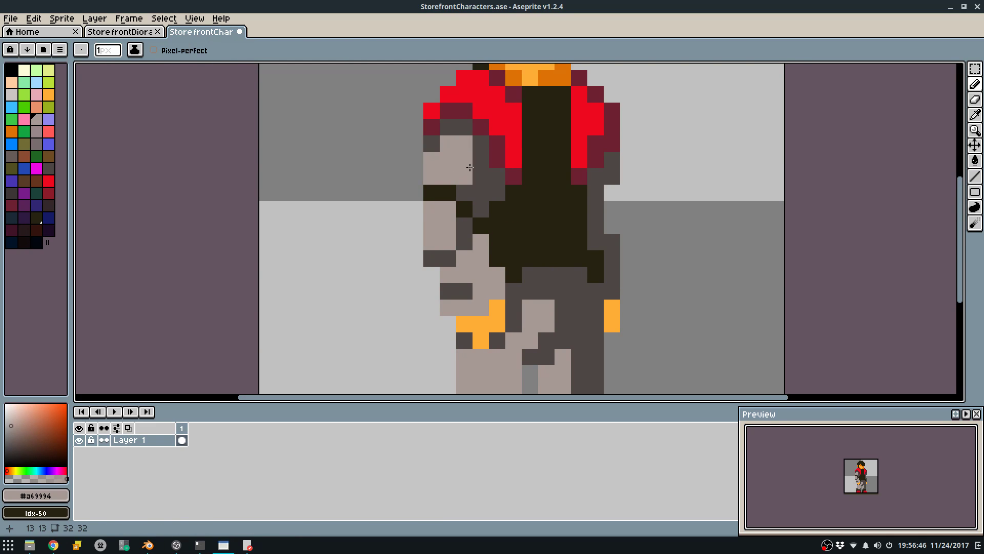
alt+click(480, 190)
click(464, 176)
alt+click(463, 155)
click(476, 159)
click(465, 176)
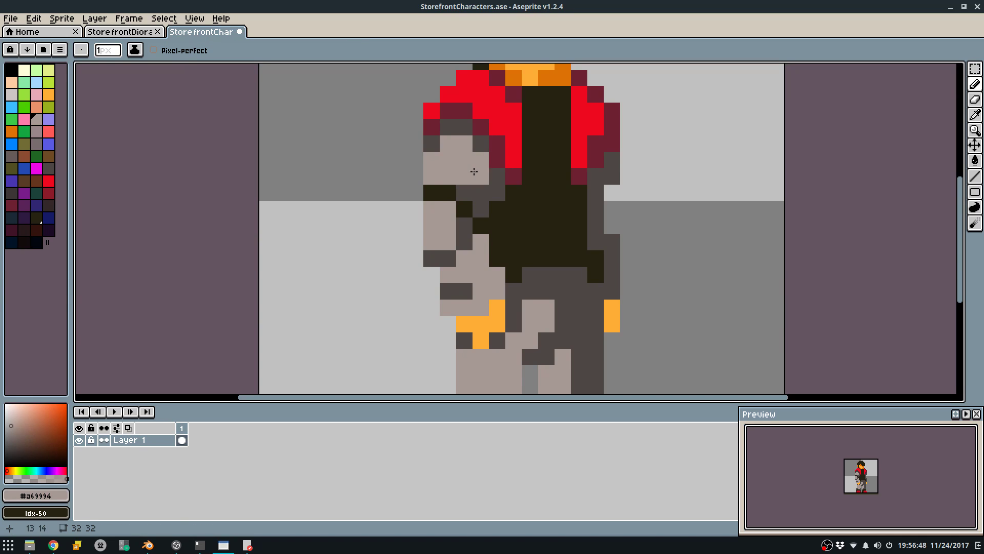
Trim the upper left sleeve's highlight with #4d4643 and reshape it with #a69994 pixels.
scroll(465, 177, down, 5)
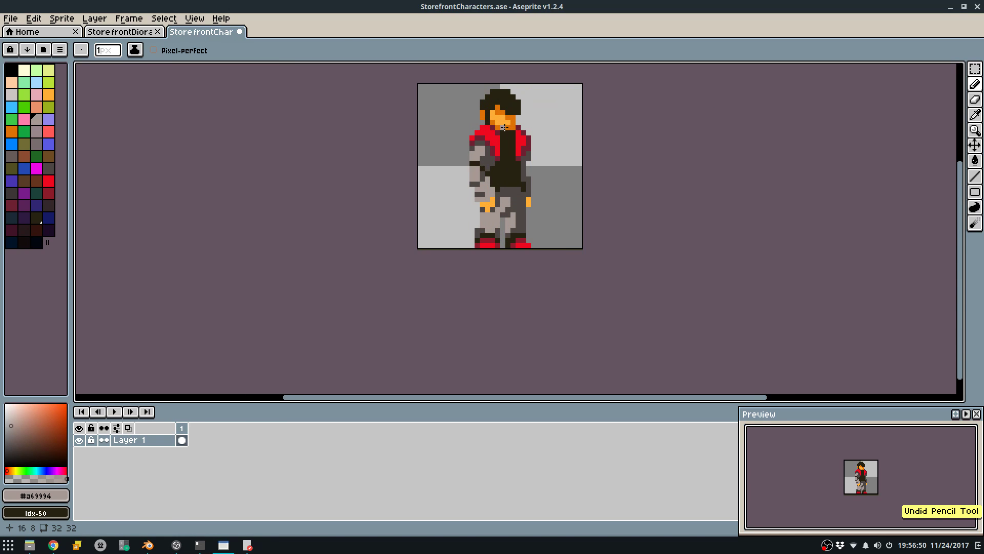
scroll(488, 142, up, 5)
alt+click(460, 158)
drag(457, 167, 472, 166)
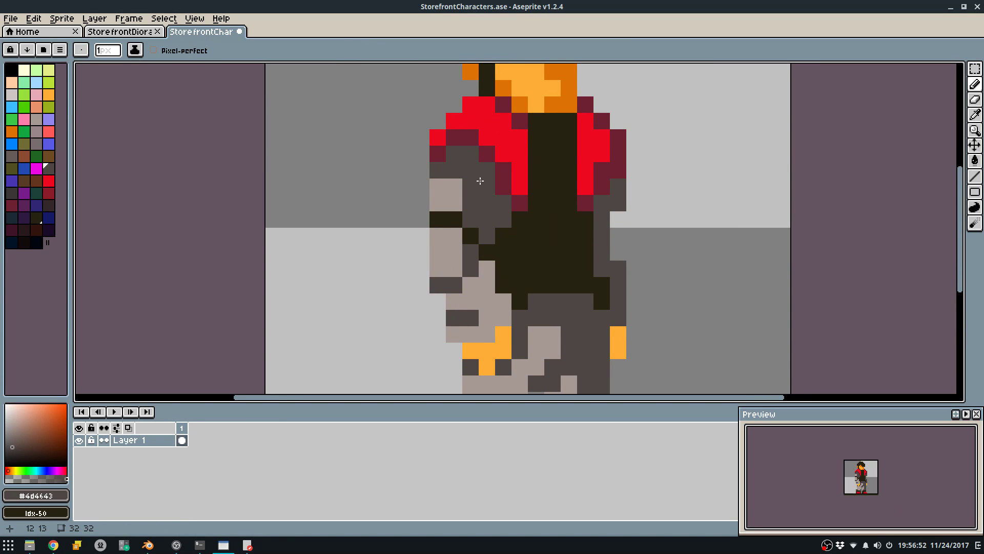
scroll(476, 180, down, 4)
scroll(501, 165, up, 3)
alt+click(501, 164)
click(519, 175)
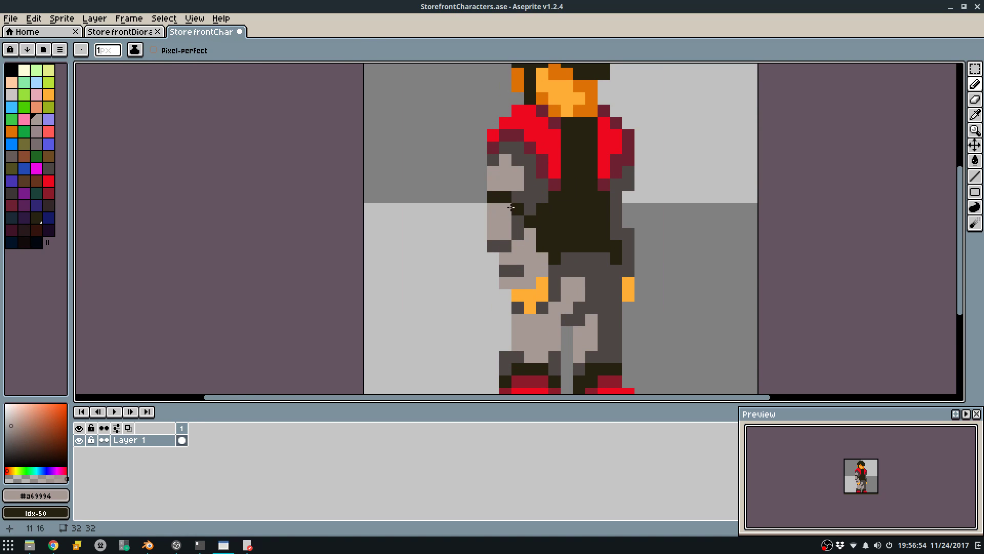
Repaint the left sleeve's #272211 elbow folds and its inner edge beside the dark panel with #4d4643.
alt+click(519, 210)
scroll(501, 188, down, 3)
scroll(523, 255, up, 6)
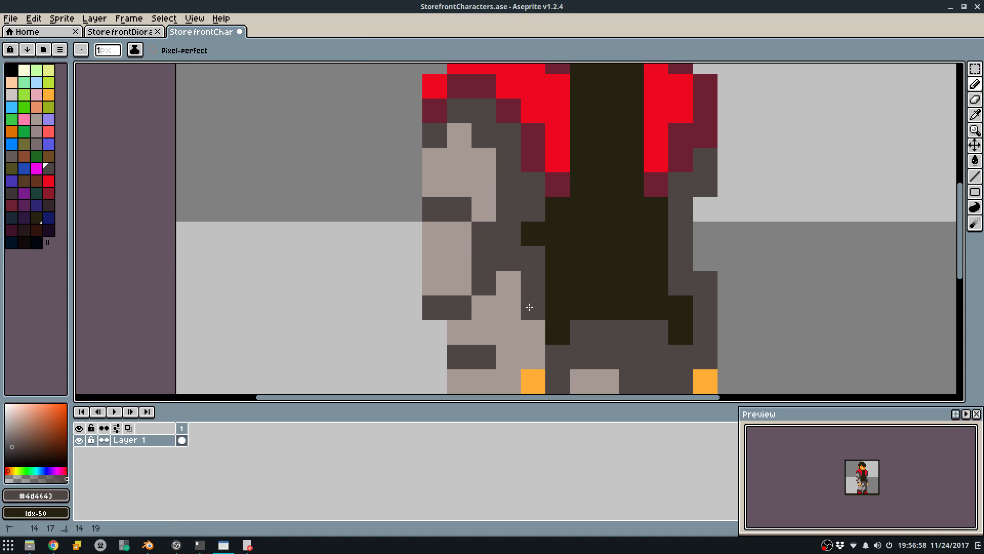
scroll(548, 219, down, 5)
scroll(548, 218, up, 4)
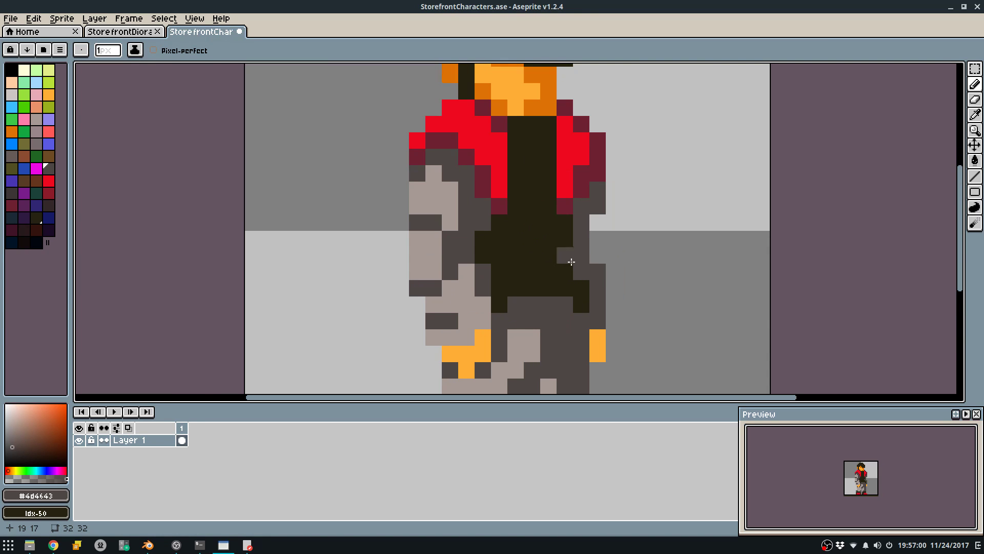
Enlarge the right hand upward and outward with #ffad37, testing #4d4643 pixels around the cuff and hand.
middle_drag(594, 286, 587, 223)
alt+click(583, 251)
drag(584, 241, 593, 250)
scroll(610, 212, down, 4)
scroll(602, 221, up, 4)
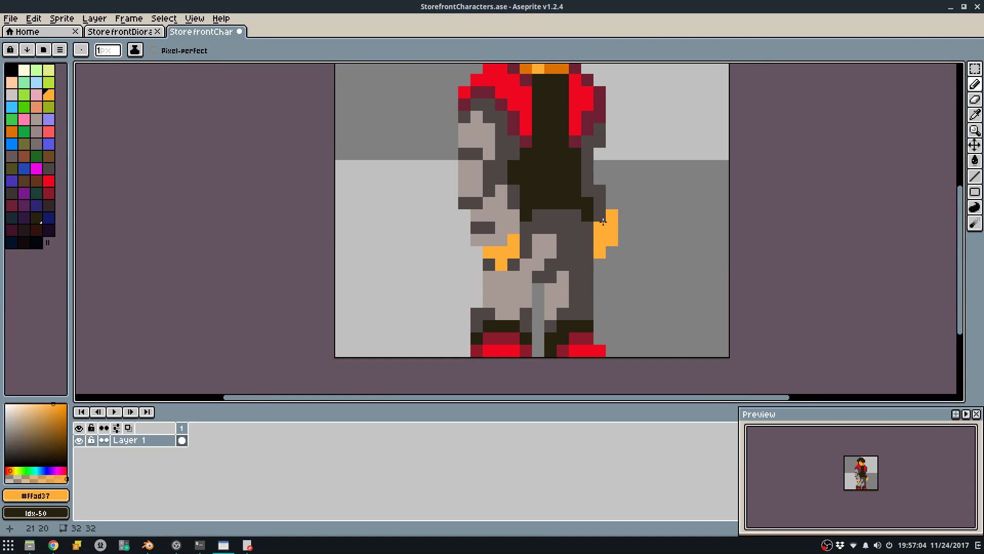
alt+click(601, 192)
click(601, 203)
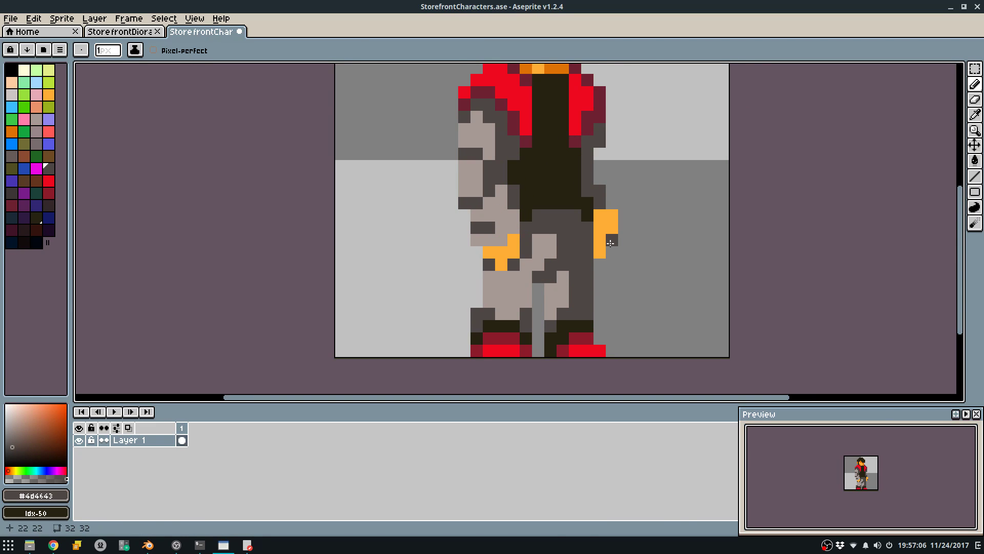
click(597, 239)
key(ctrl+z)
click(598, 229)
middle_drag(590, 211, 583, 254)
Shade the right hand with #dc7208 pixels and save the sprite.
alt+click(564, 98)
click(604, 269)
key(ctrl+z)
click(604, 283)
key(ctrl+z)
click(606, 260)
scroll(630, 219, down, 6)
key(ctrl+z)
key(ctrl+s)
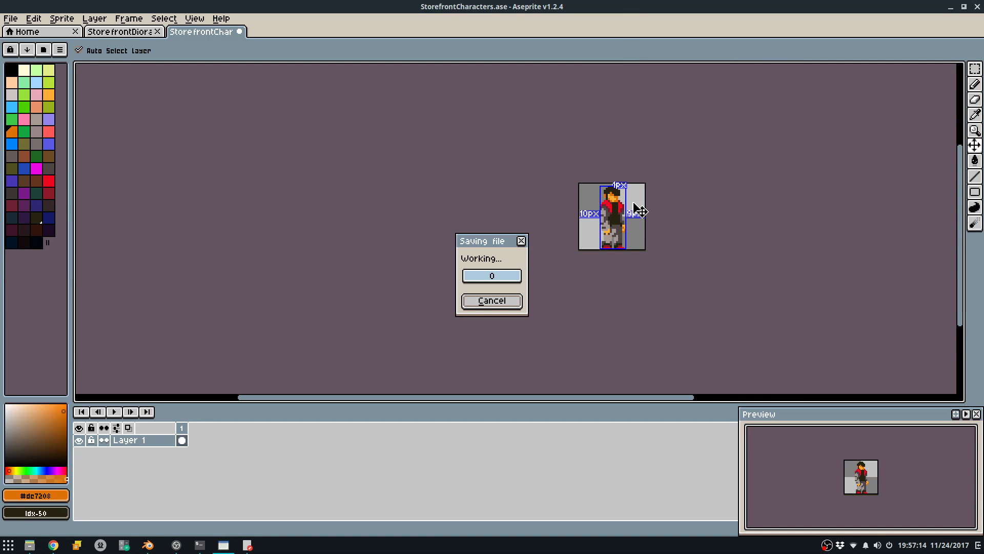
Draw a vertical #272211 strip along the outer side of the right arm and save the sprite.
scroll(623, 223, up, 7)
key(e)
click(626, 211)
key(ctrl+z)
alt+click(597, 212)
key(b)
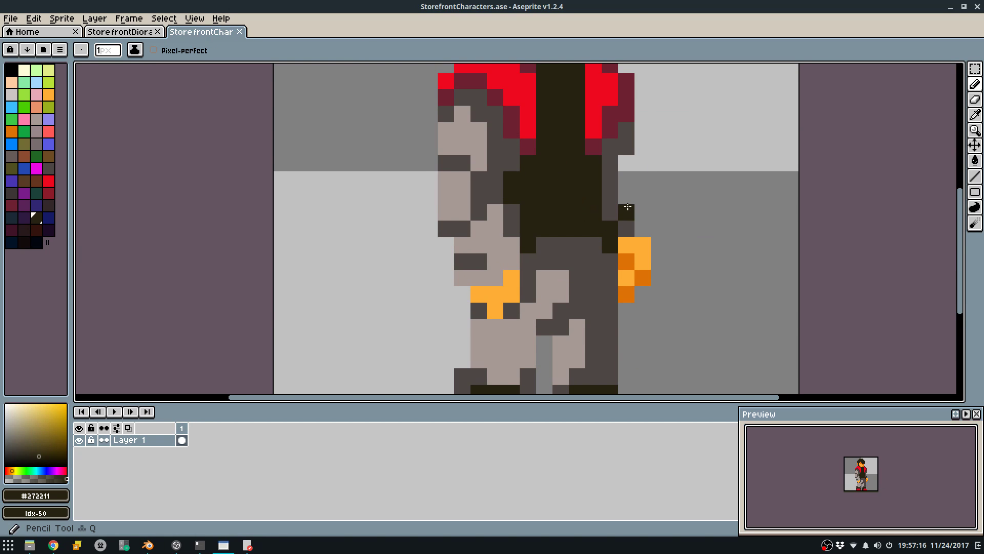
drag(626, 165, 626, 200)
scroll(646, 178, down, 5)
scroll(662, 151, down, 4)
key(ctrl+s)
Try to shift the right shoe and ankle one pixel to the right and patch the leg with #4d4643.
scroll(631, 254, up, 10)
key(f)
drag(619, 217, 679, 288)
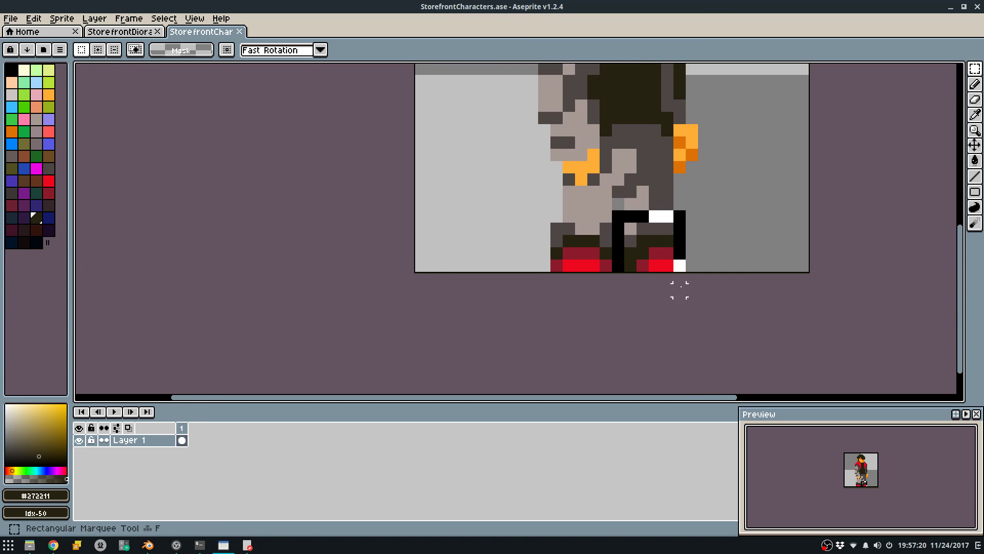
key(Right)
key(ctrl+d)
alt+click(658, 194)
key(q)
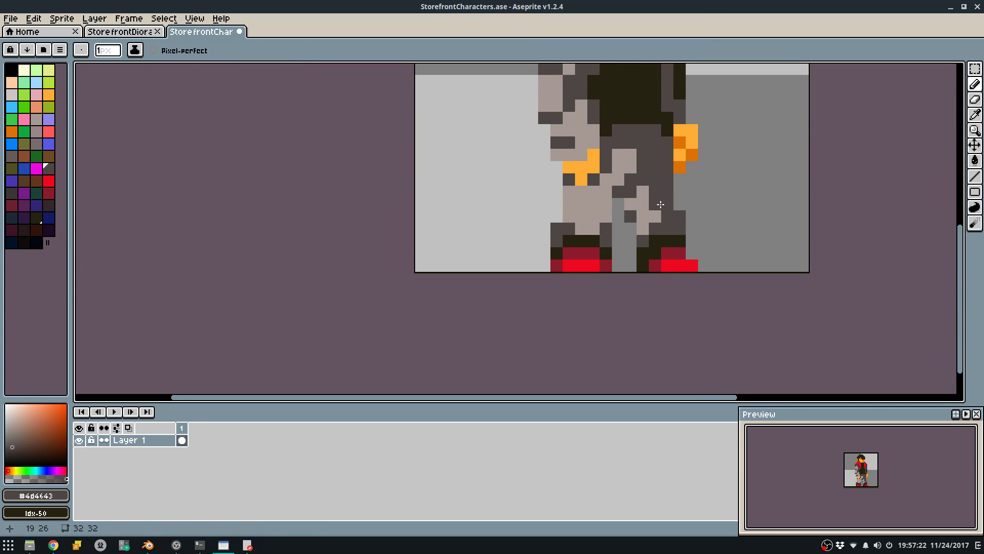
scroll(678, 193, down, 4)
key(ctrl+z)
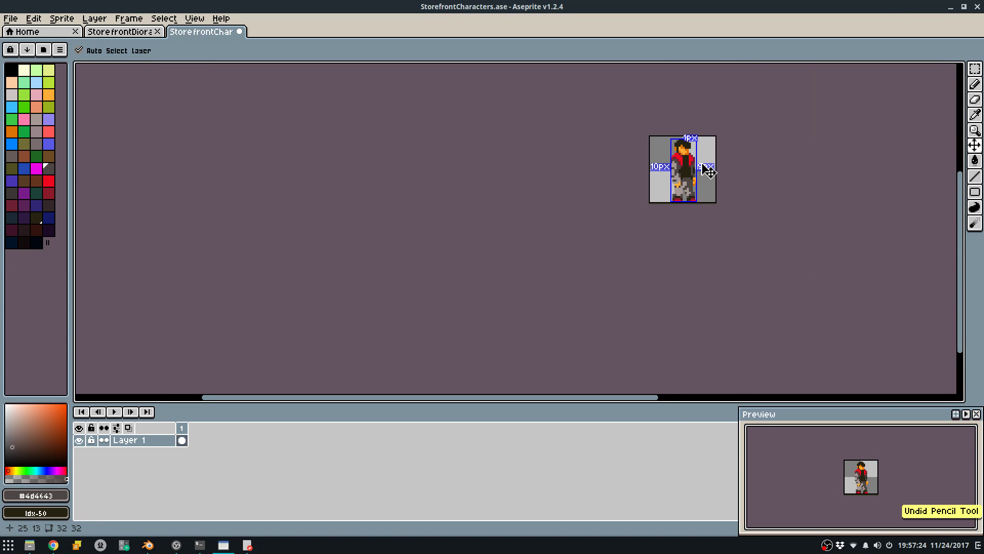
scroll(692, 161, down, 3)
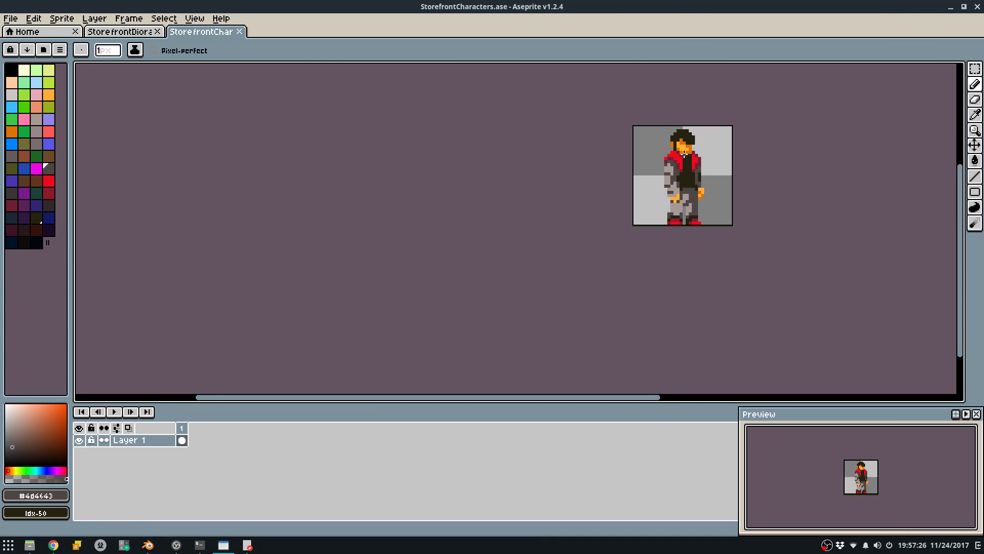
Try to erase the left ear and the hair above it, and test #272211 pixels around the neck.
scroll(683, 139, up, 8)
scroll(683, 135, up, 3)
scroll(623, 169, down, 1)
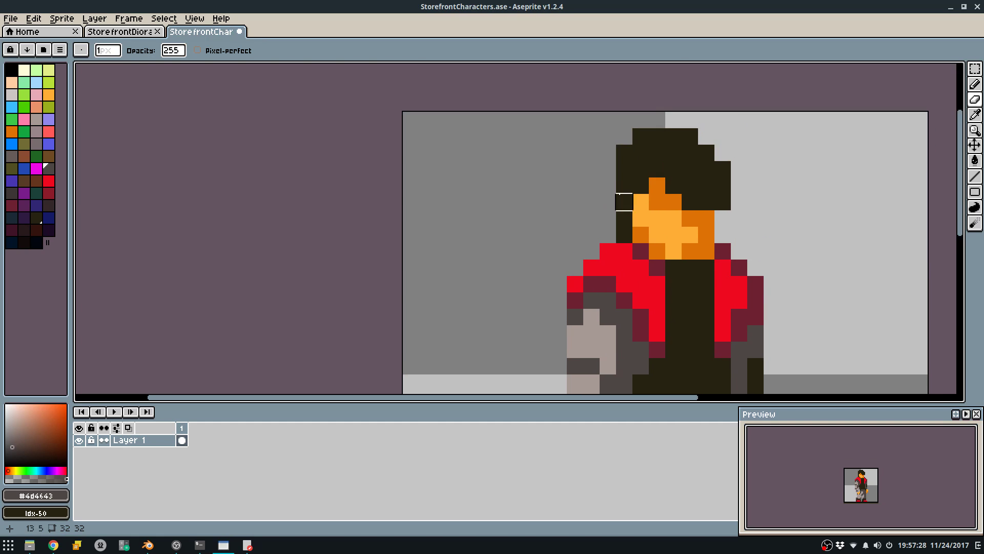
alt+click(624, 190)
click(615, 233)
key(ctrl+z)
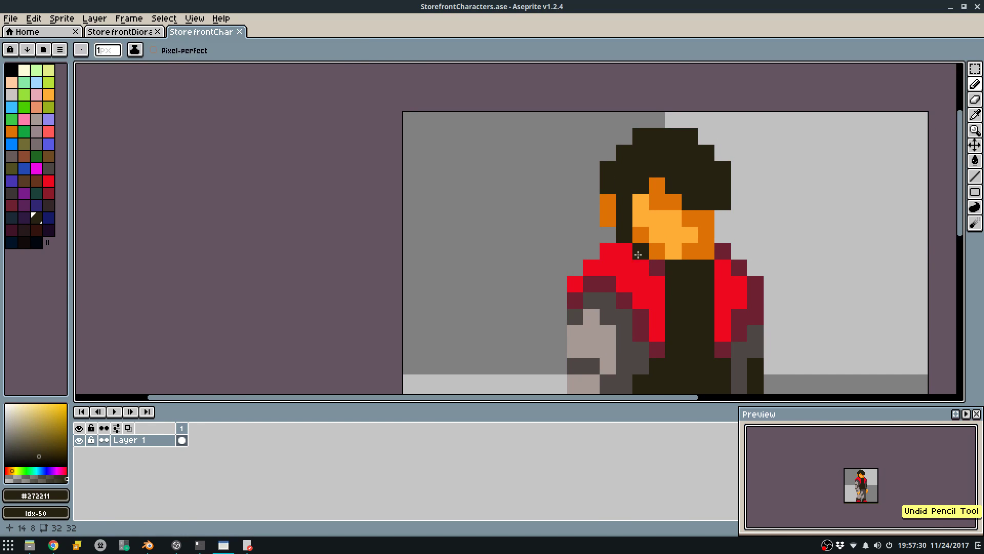
Build up the coat collar on the left shoulder with #6d2131 edge pixels and a red fill.
alt+click(639, 252)
click(575, 267)
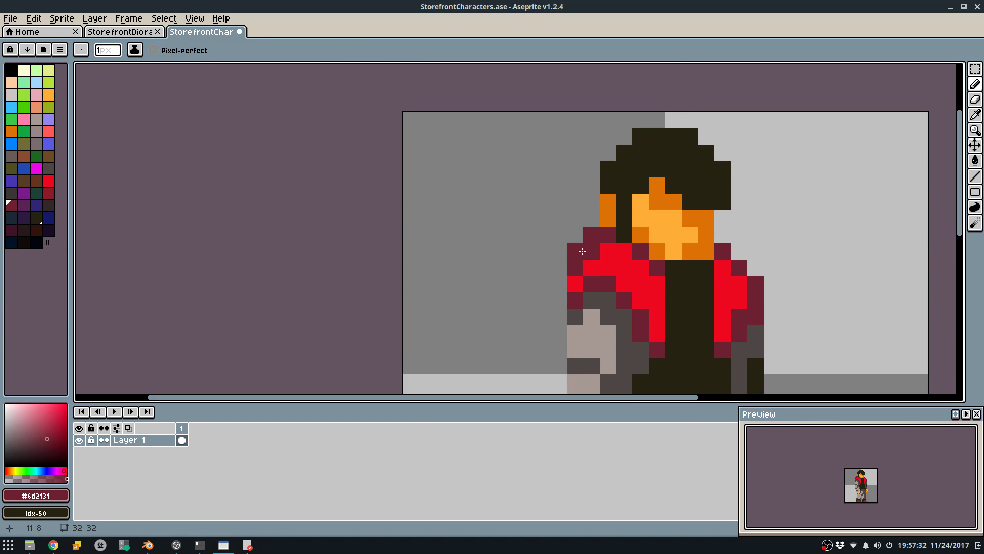
alt+click(622, 251)
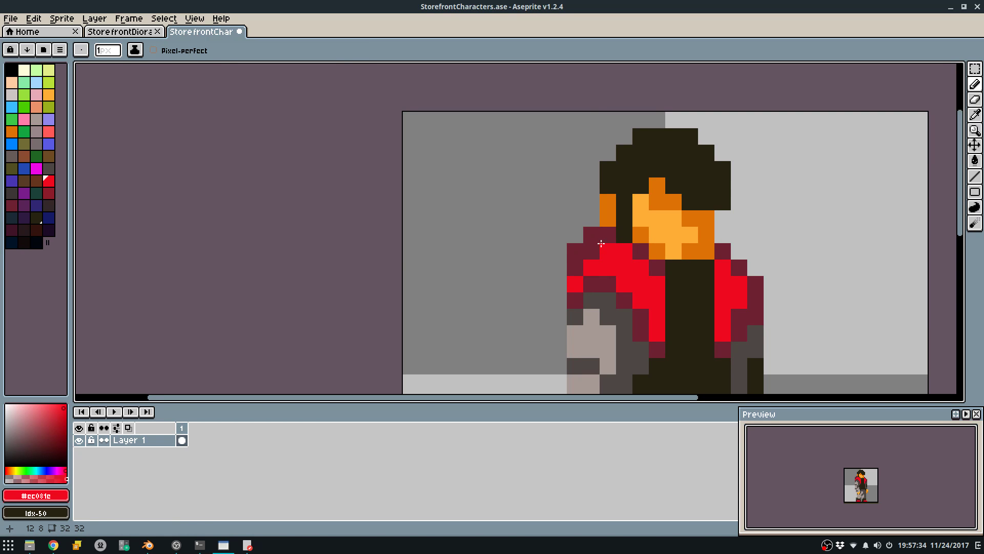
scroll(620, 210, down, 6)
scroll(617, 205, up, 7)
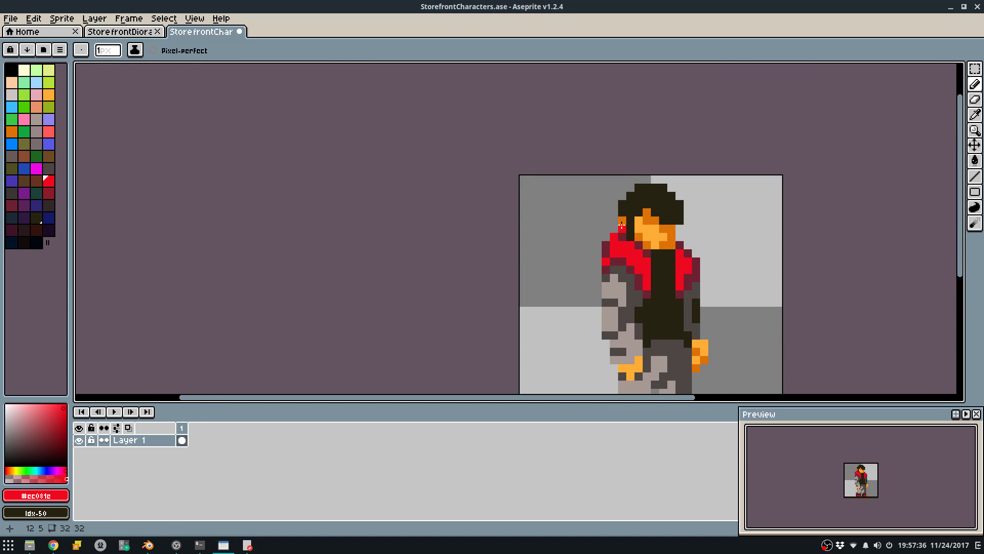
alt+click(623, 242)
click(598, 263)
scroll(663, 184, down, 8)
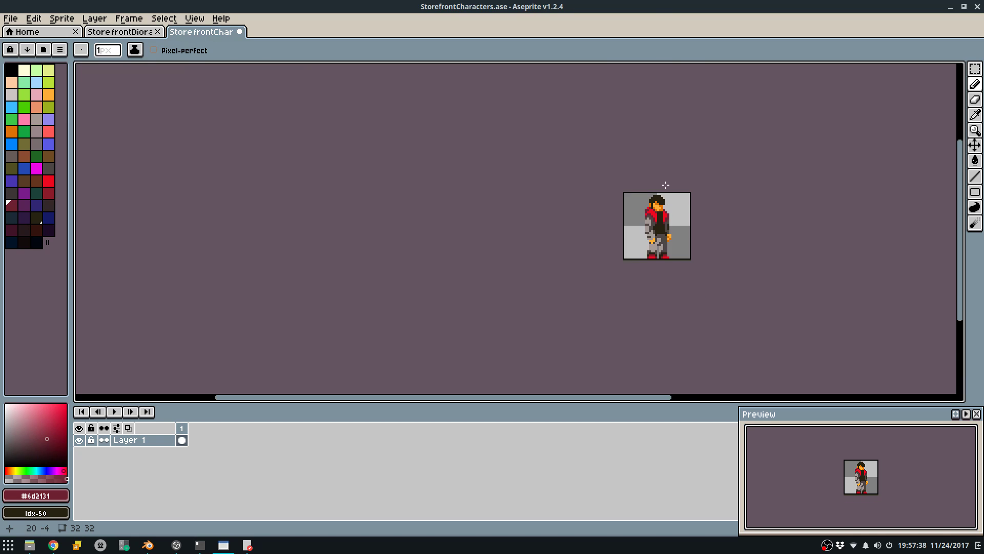
Extend the left side of the collar up beside the ear with red and #6d2131 pixels.
scroll(622, 201, up, 7)
alt+click(621, 201)
click(622, 189)
alt+click(641, 203)
click(640, 170)
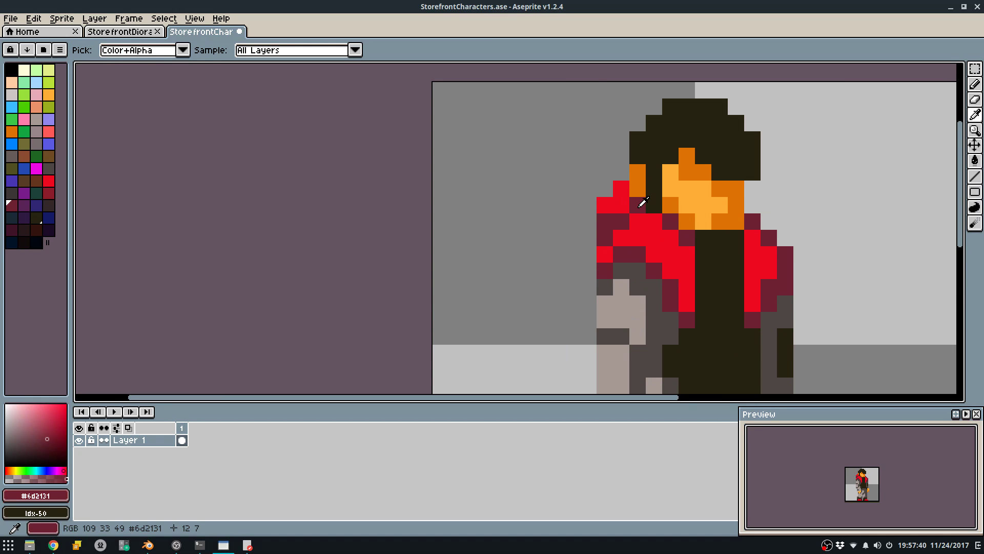
scroll(645, 164, down, 5)
scroll(664, 146, up, 5)
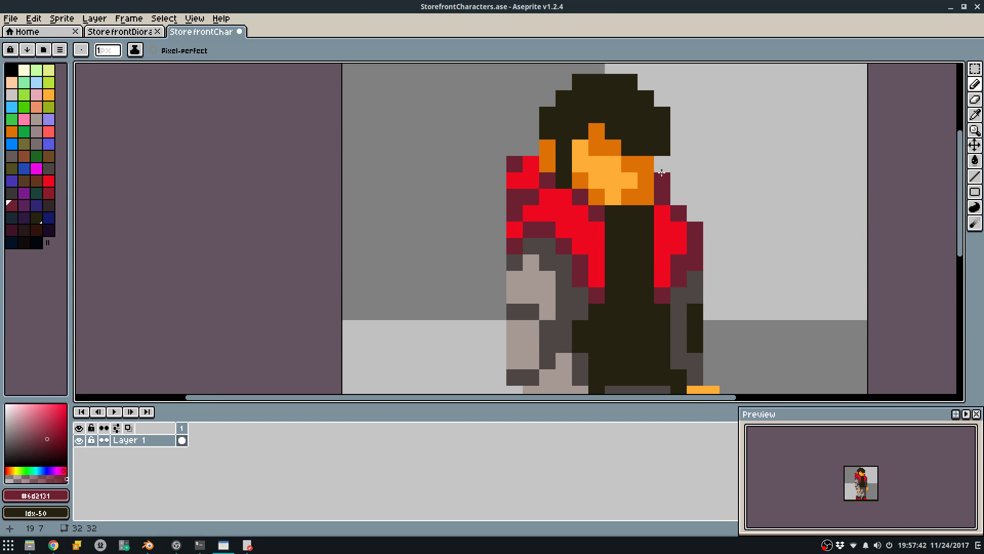
Try a #6d2131 pixel on the right collar, compare the latest collar strokes by undoing and redoing, and save the sprite.
click(675, 190)
scroll(682, 180, down, 7)
key(ctrl+z)
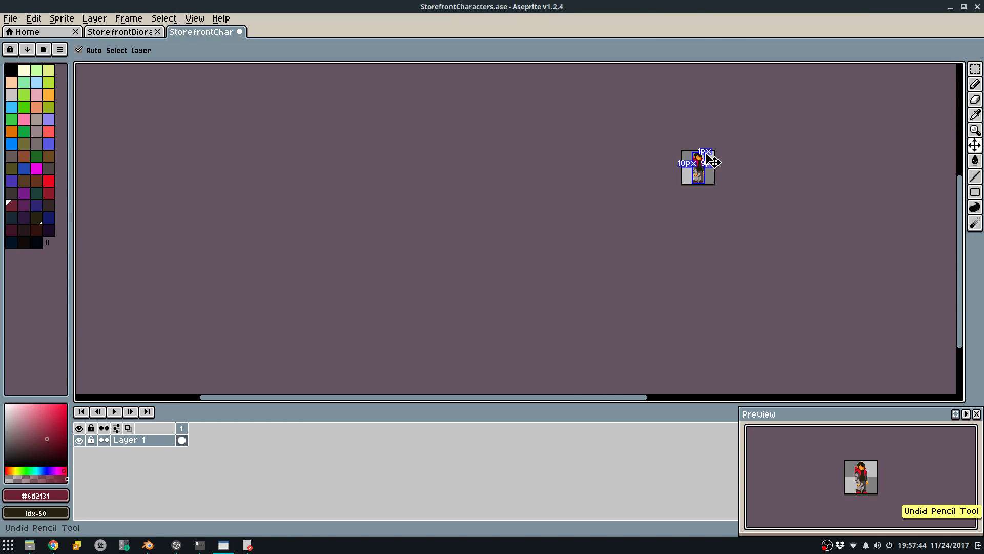
scroll(716, 156, up, 4)
middle_drag(717, 159, 682, 185)
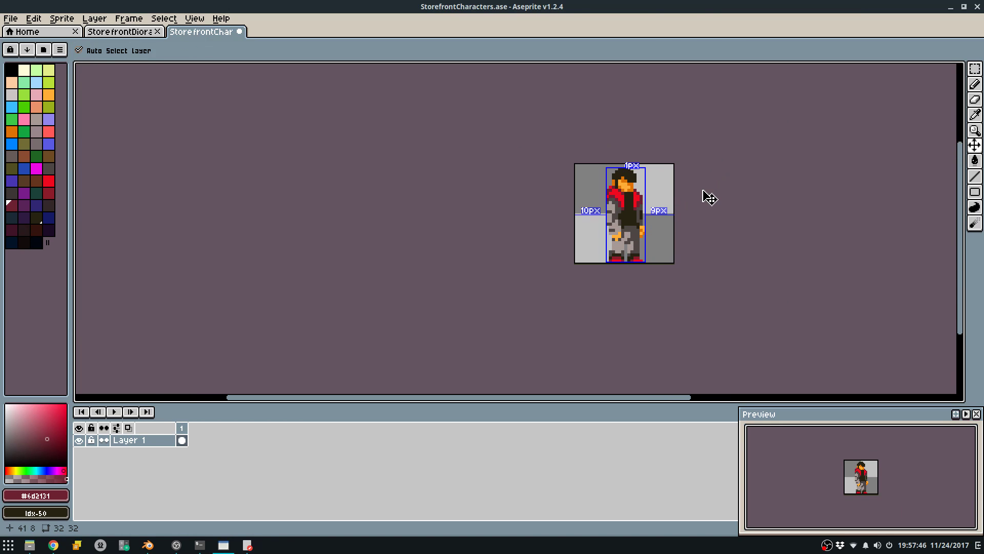
key(ctrl+z)
key(ctrl+z)
key(ctrl+y)
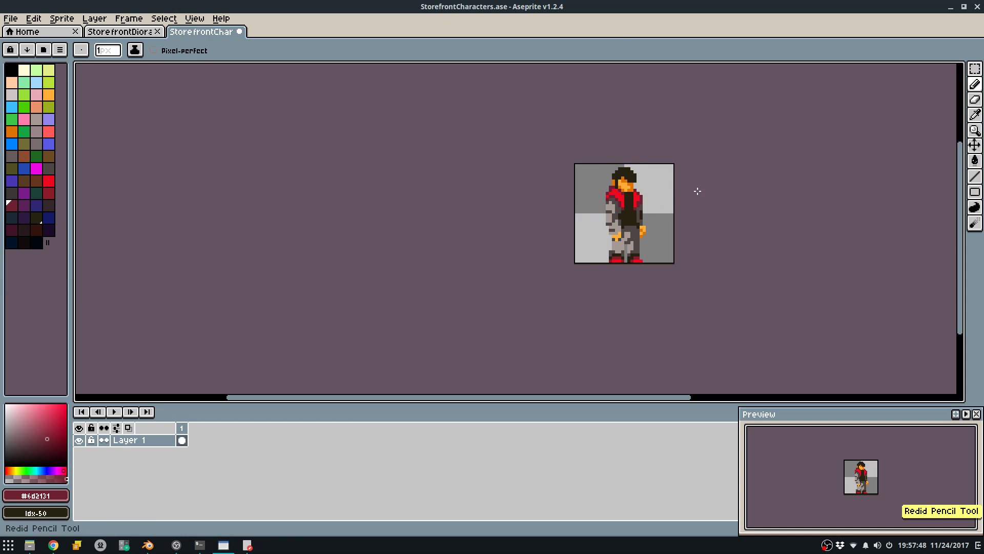
key(ctrl+y)
scroll(638, 186, up, 3)
key(ctrl+s)
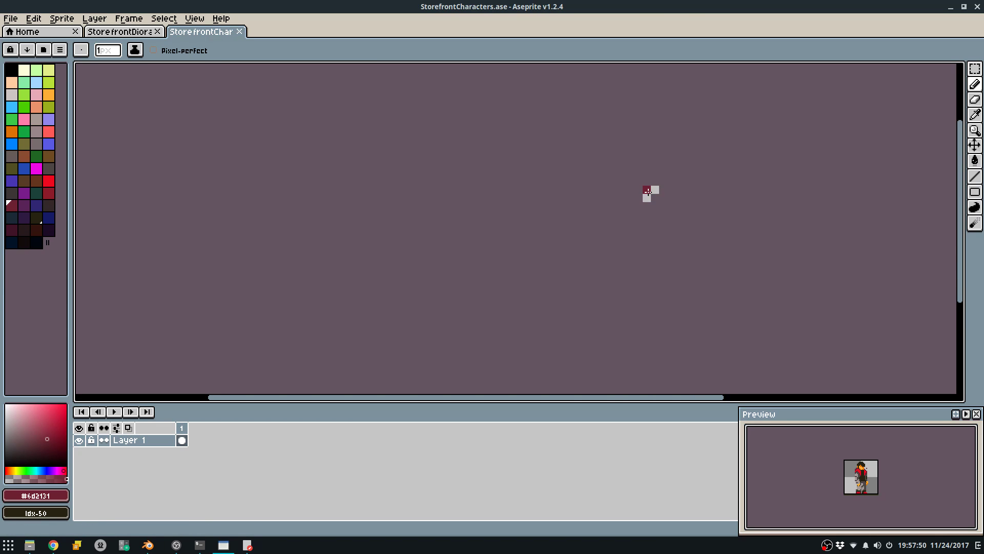
Try a short diagonal #6d2131 stroke, undo it and save the sprite.
scroll(553, 197, up, 4)
drag(557, 239, 568, 255)
scroll(602, 217, down, 5)
key(ctrl+z)
key(ctrl+s)
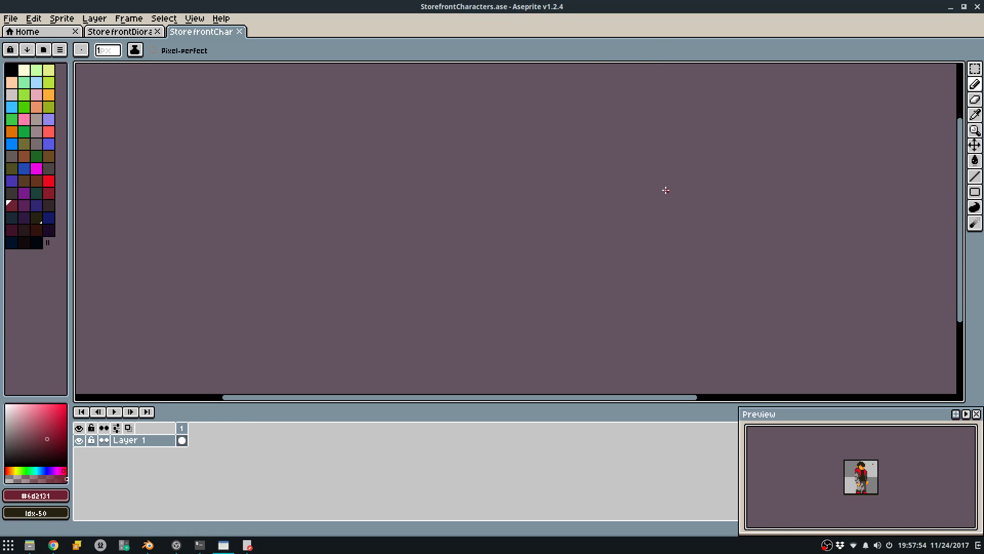
Shade the left hand's lower and inner edges with #dc7208 pixels and undo the last pixel.
scroll(616, 256, up, 5)
alt+click(795, 276)
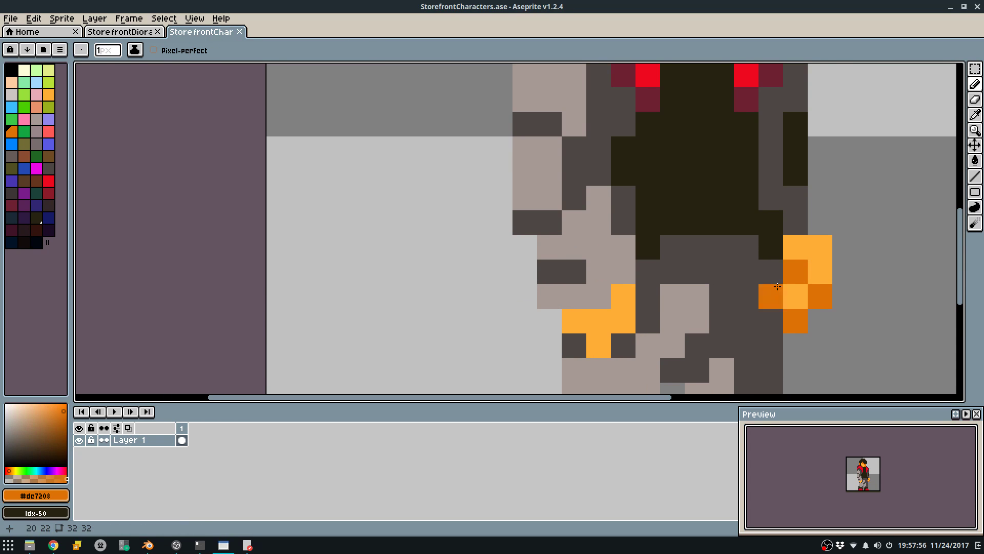
click(623, 344)
drag(647, 296, 645, 322)
click(573, 339)
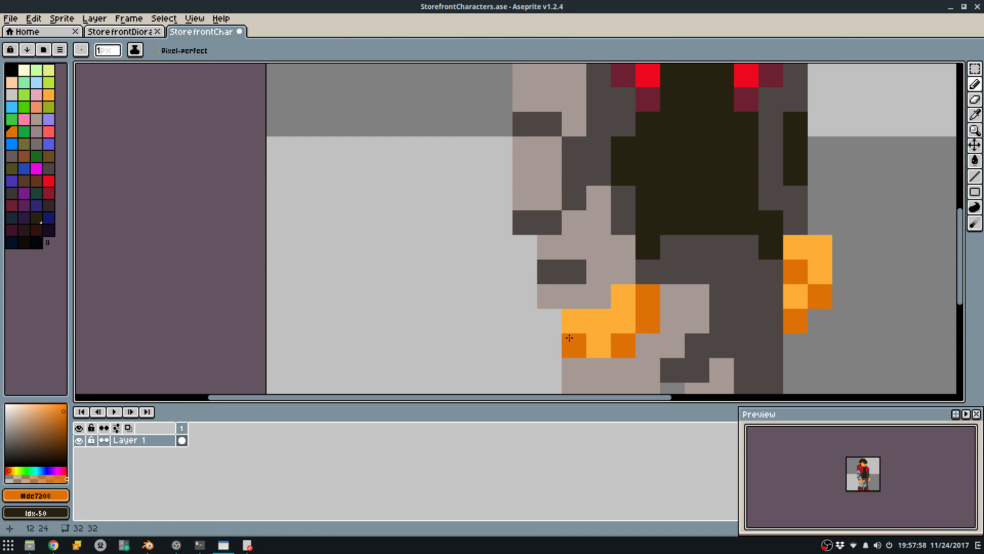
scroll(550, 320, down, 5)
key(ctrl+z)
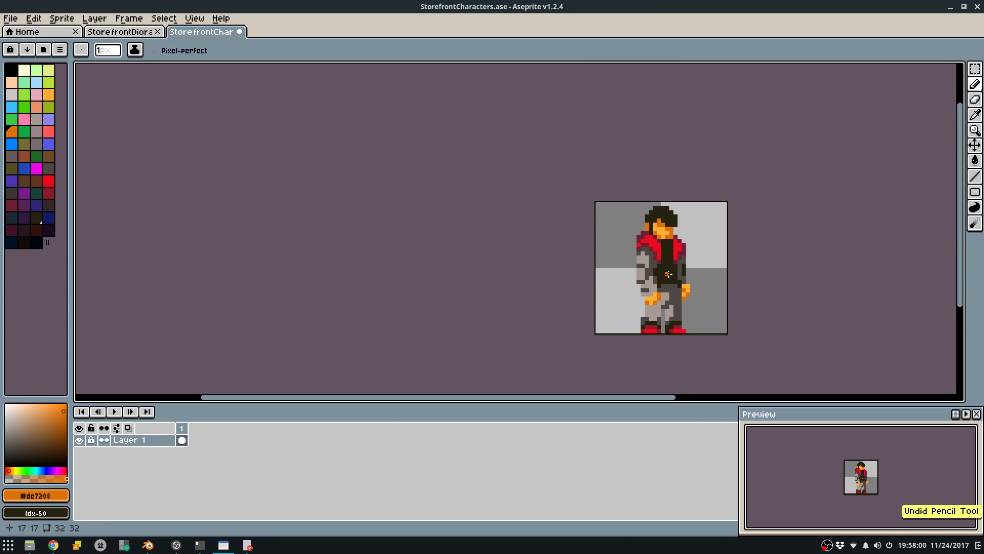
Save the character sprite and export it as a sprite sheet.
key(ctrl+s)
key(ctrl+s)
key(ctrl+e)
click(513, 345)
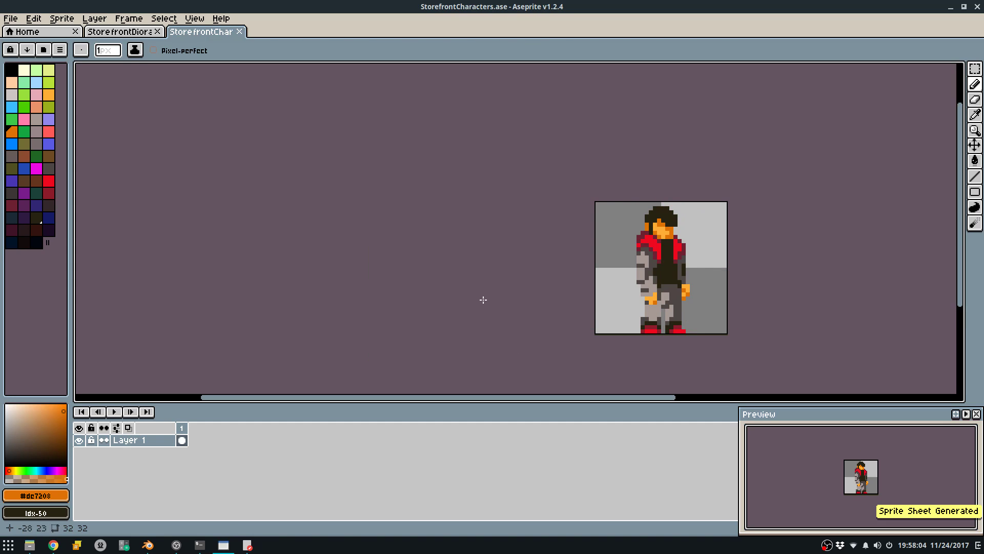
Switch to Blender, snap the 3D cursor to the green counter, add a plane there and start editing its mesh.
key(alt+Tab)
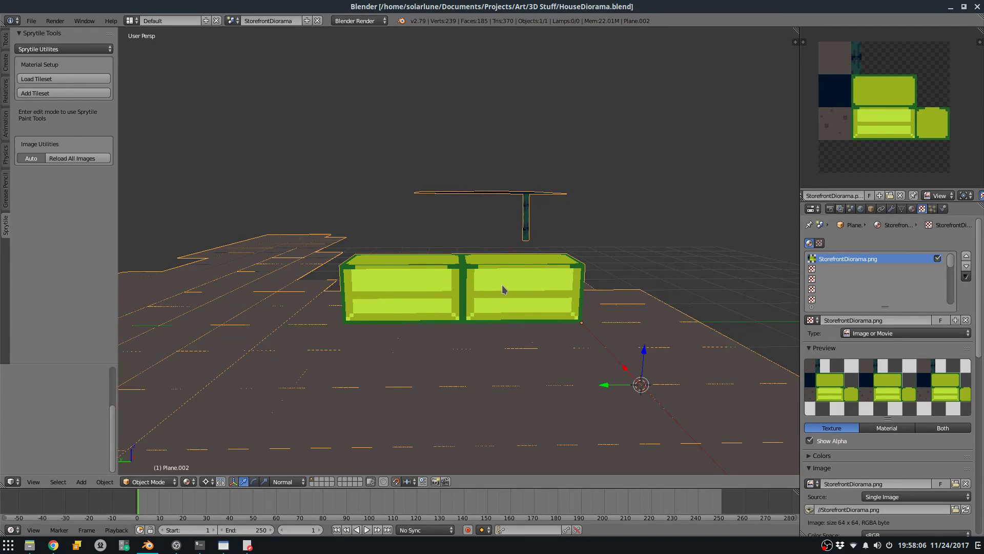
key(Tab)
key(shift+s)
click(495, 286)
key(space)
text(add plan)
key(Escape)
key(Tab)
key(space)
text(add plane)
key(Return)
key(Tab)
Try to rotate the new plane 90° about the X axis and unwrap it.
key(r)
key(x)
click(497, 287)
key(ctrl+z)
key(r)
key(x)
right_click(497, 288)
text(rx90)
key(Return)
key(u)
click(497, 288)
key(u)
click(497, 287)
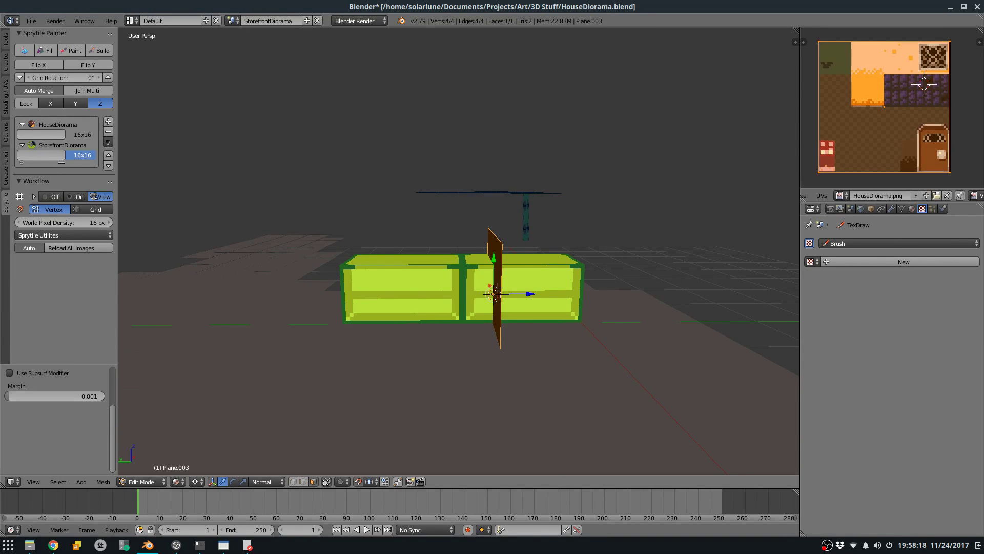
key(ctrl+z)
key(ctrl+z)
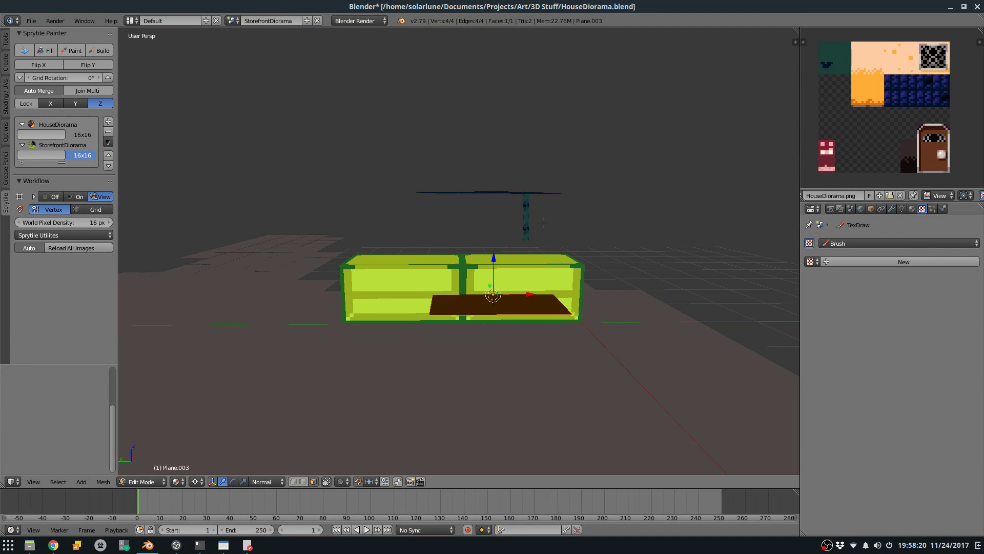
Rotate the plane upright by 90° about the Y axis.
key(r)
key(x)
key(9)
key(0)
key(Return)
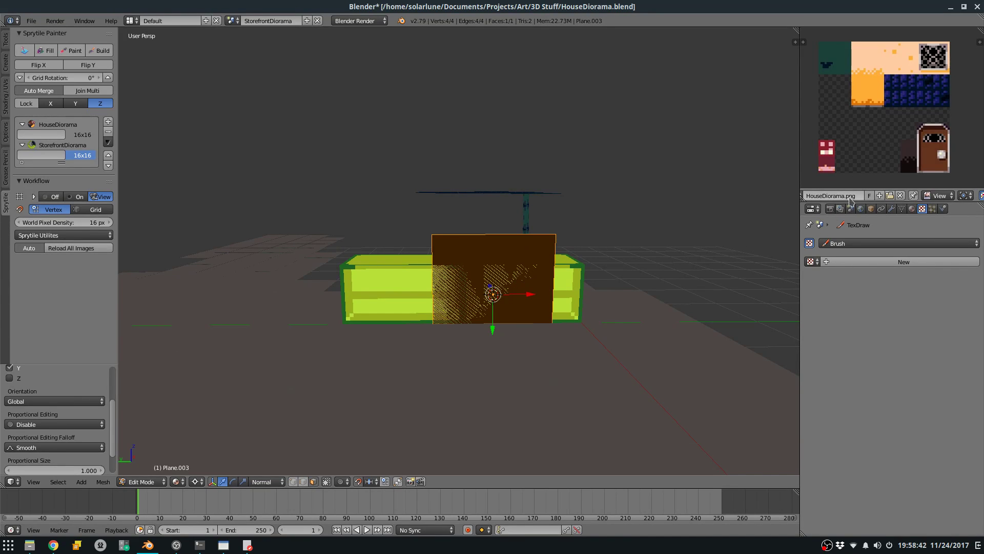
Create a material named StorefrontCharacter on the plane and set its diffuse colour to white.
click(912, 209)
click(813, 289)
click(833, 303)
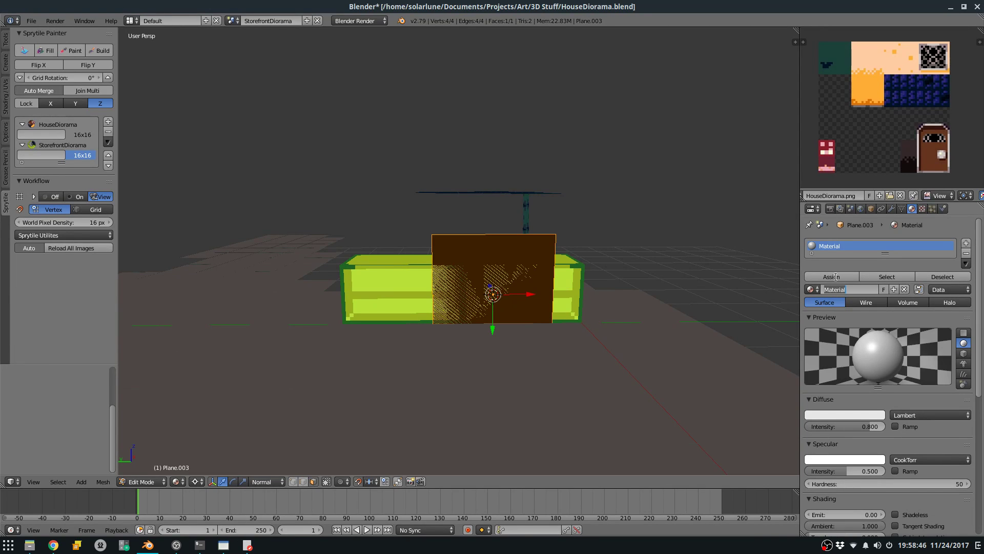
key(alt+Tab)
key(alt+Tab)
text(ter)
key(Return)
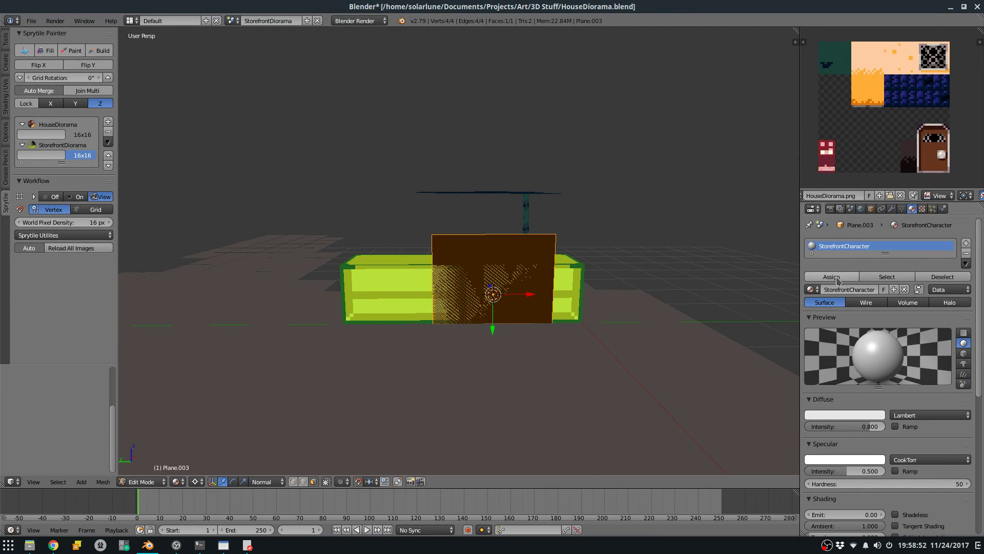
click(864, 415)
click(841, 415)
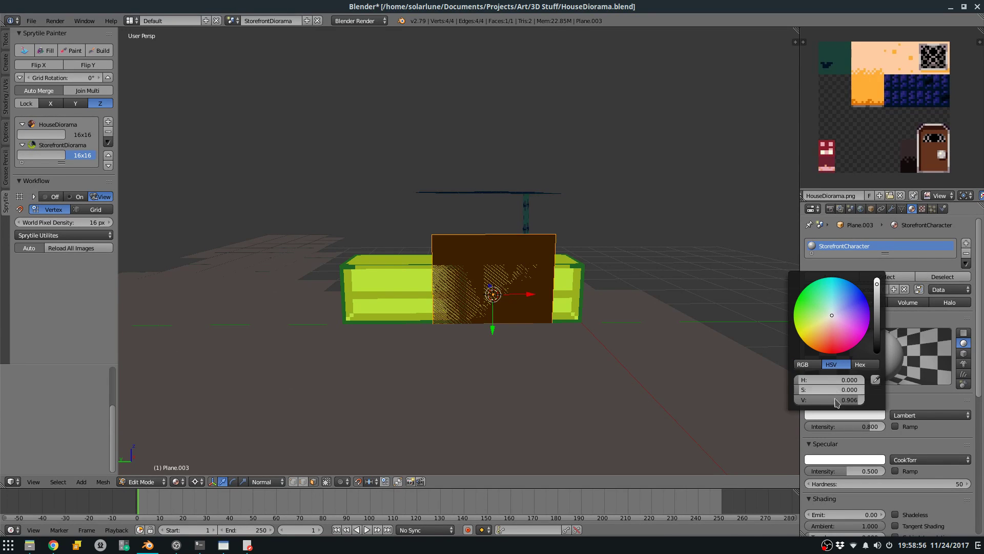
Add a texture named StorefrontCharacter to the material and load StorefrontCharacters.png as its image.
click(921, 208)
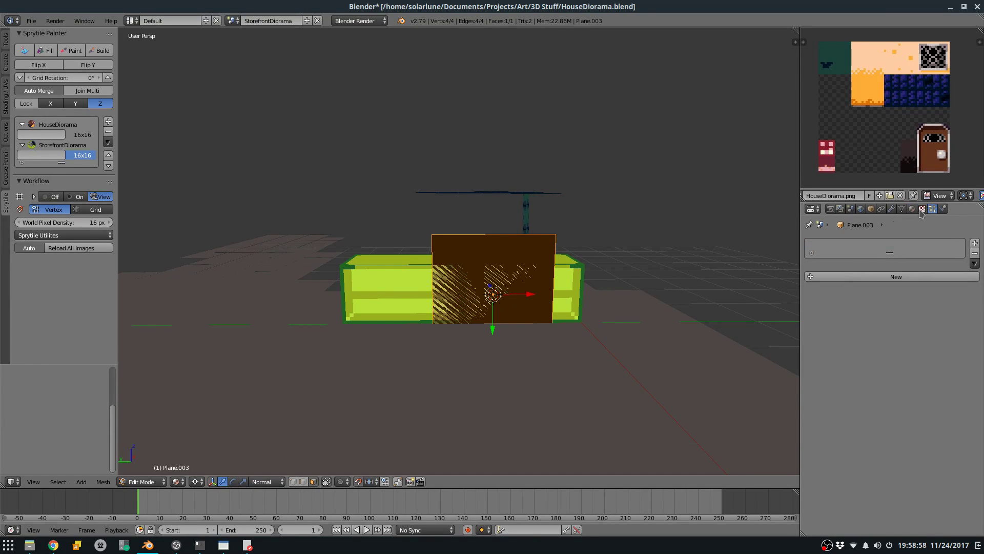
click(813, 320)
click(834, 319)
double_click(857, 321)
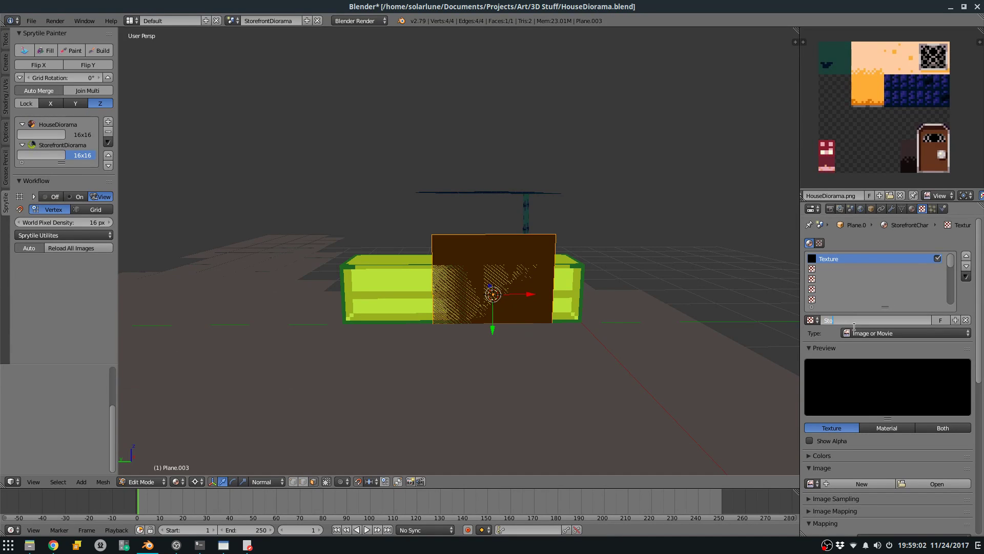
key(Return)
click(934, 484)
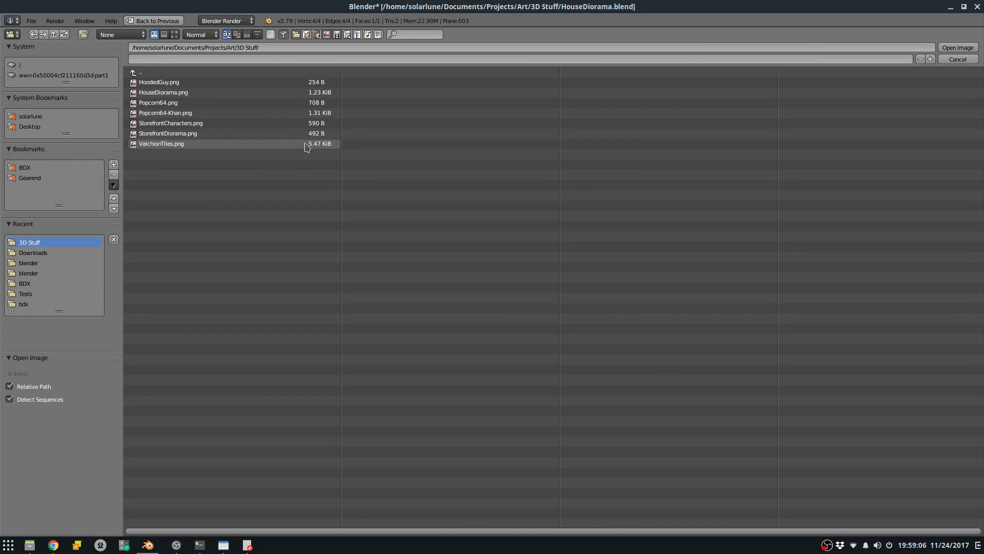
double_click(174, 123)
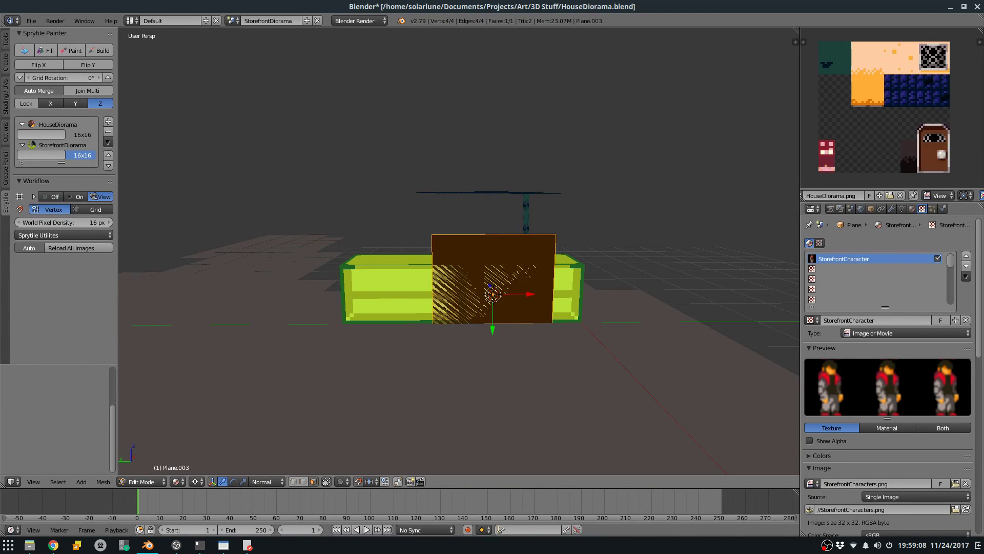
Unwrap the plane, assign StorefrontCharacters.png to its UVs and leave mesh editing.
key(u)
click(553, 276)
click(844, 197)
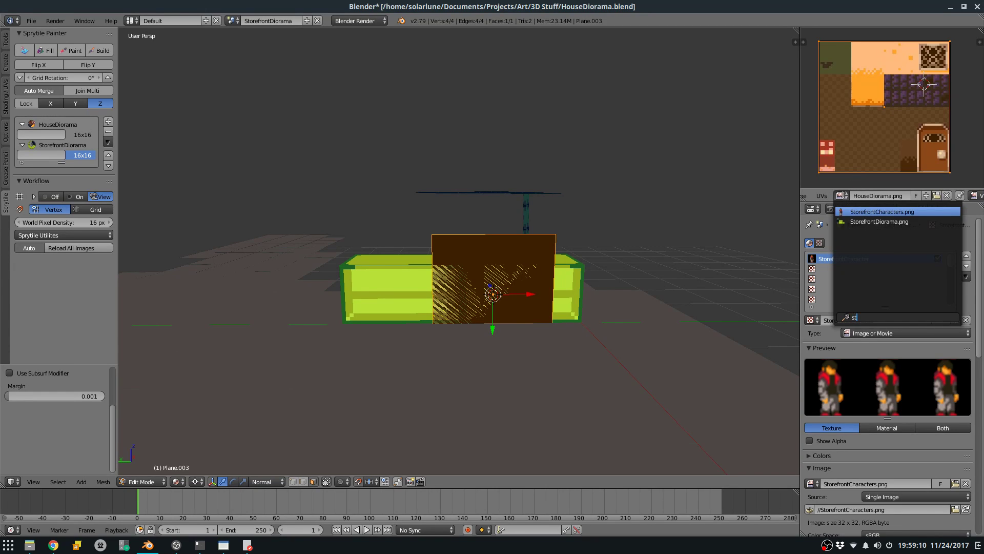
click(848, 222)
key(Tab)
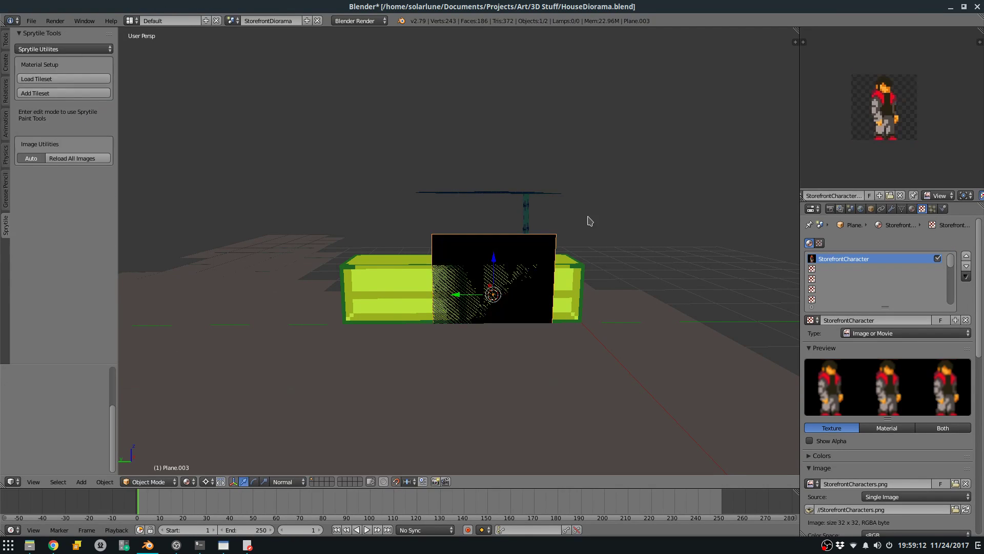
Raise the character plane 0.5 along Z, shift it along X behind the counter and save the file.
key(Tab)
key(Tab)
text(gx.25)
key(Escape)
text(gz.5)
key(Return)
key(g)
key(x)
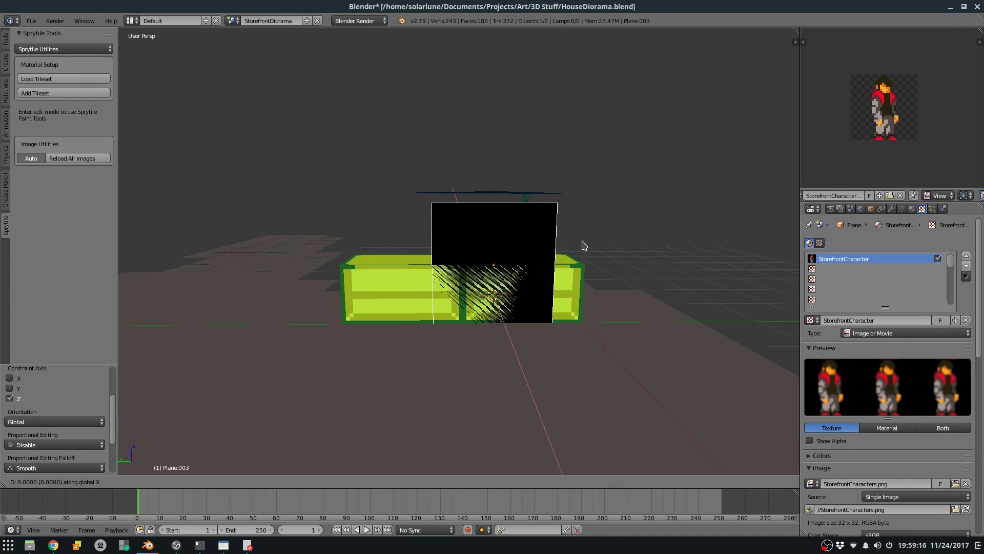
key(Return)
key(ctrl+s)
Make the StorefrontCharacter material shadeless.
middle_drag(564, 219, 526, 240)
scroll(526, 240, up, 2)
scroll(527, 240, down, 5)
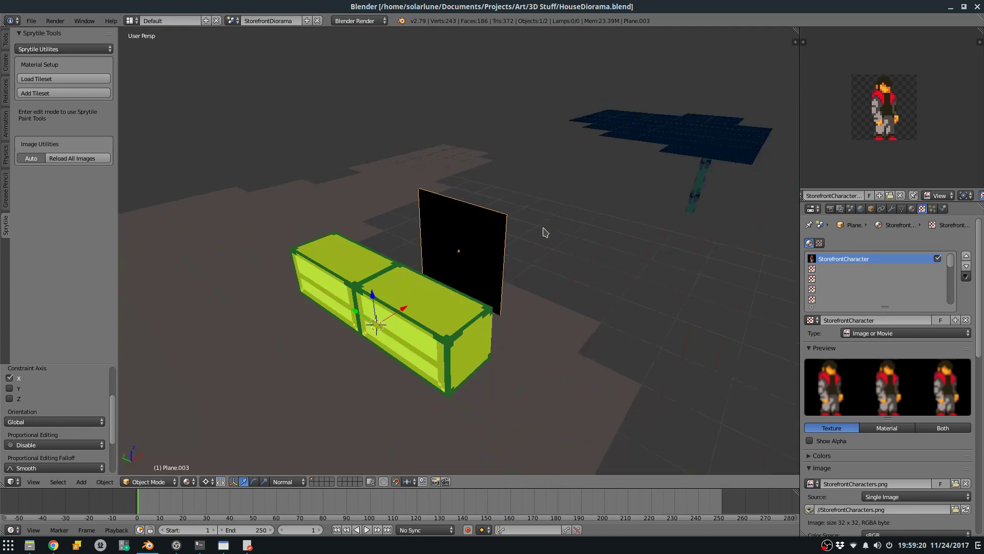
scroll(558, 222, up, 1)
click(912, 209)
scroll(905, 359, down, 3)
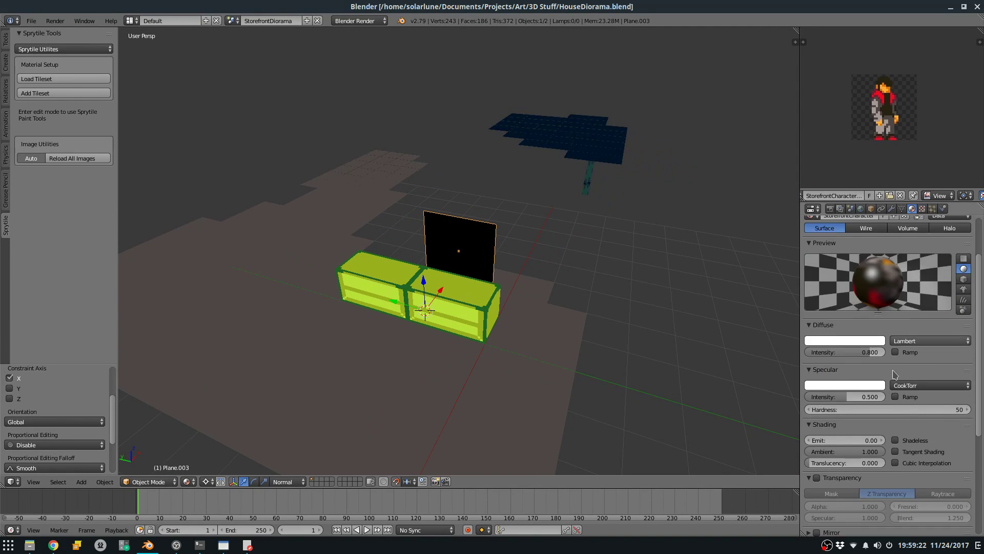
click(895, 440)
Try to flip the character's UVs by scaling them -1 along X, and try a 180° rotation.
key(Tab)
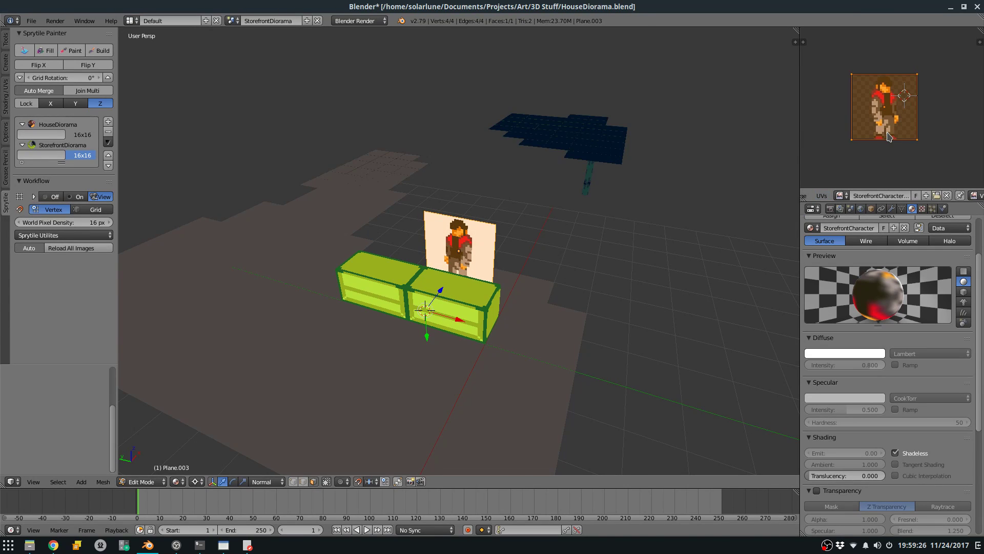
key(s)
key(x)
key(minus)
key(1)
key(Return)
key(ctrl+z)
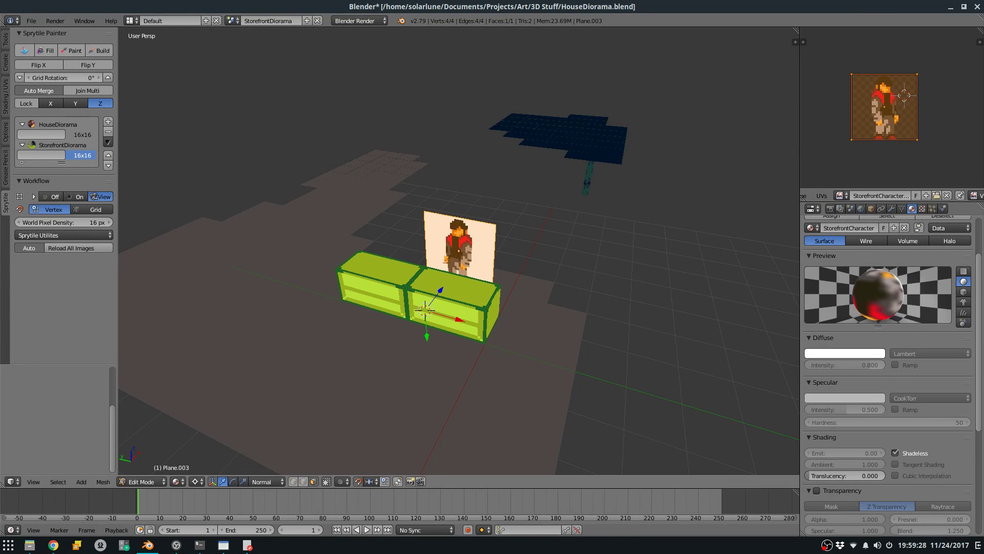
text(r180)
key(Escape)
key(Tab)
Snap the 3D cursor to the character plane and rotate the plane's mesh 180° about the Z axis.
key(shift+s)
click(409, 278)
key(Tab)
text(rz180)
key(Return)
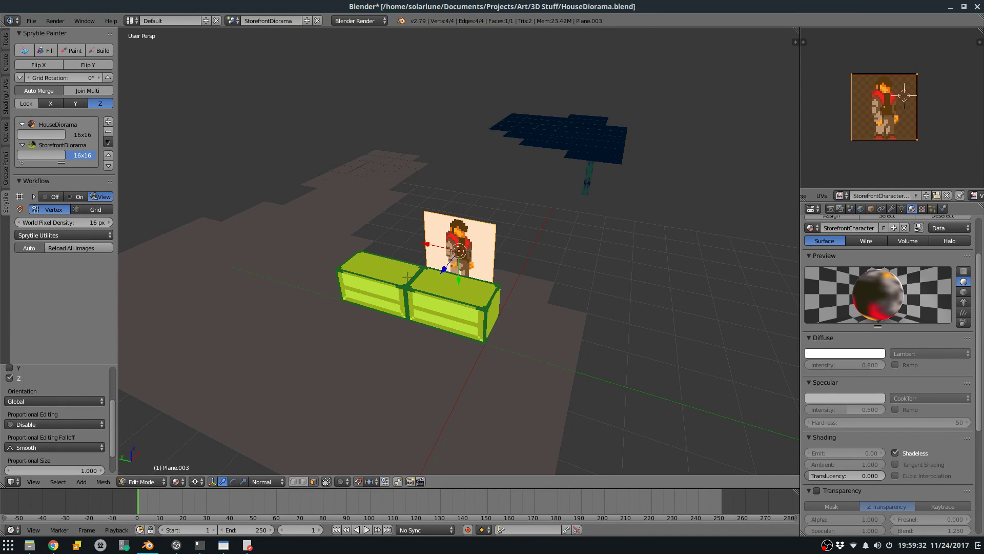
key(Tab)
Try to move the character plane along the Y axis, and reselect the plane.
key(KP_6)
key(g)
key(y)
right_click(323, 393)
middle_drag(324, 391, 549, 328)
scroll(482, 282, up, 3)
key(a)
right_click(543, 323)
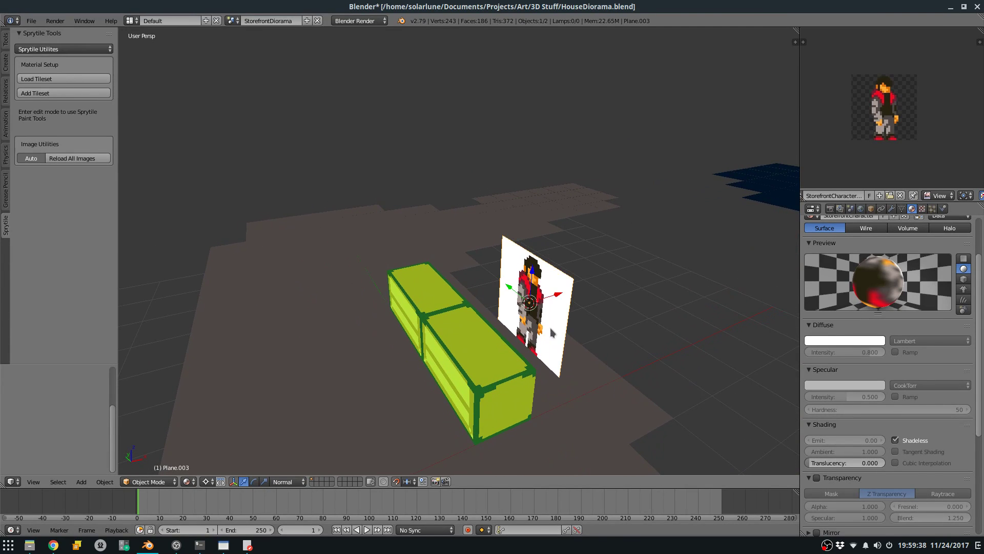
Move the character plane along the global X axis and save the file.
key(g)
key(x)
click(394, 392)
middle_drag(393, 392, 495, 348)
key(ctrl+s)
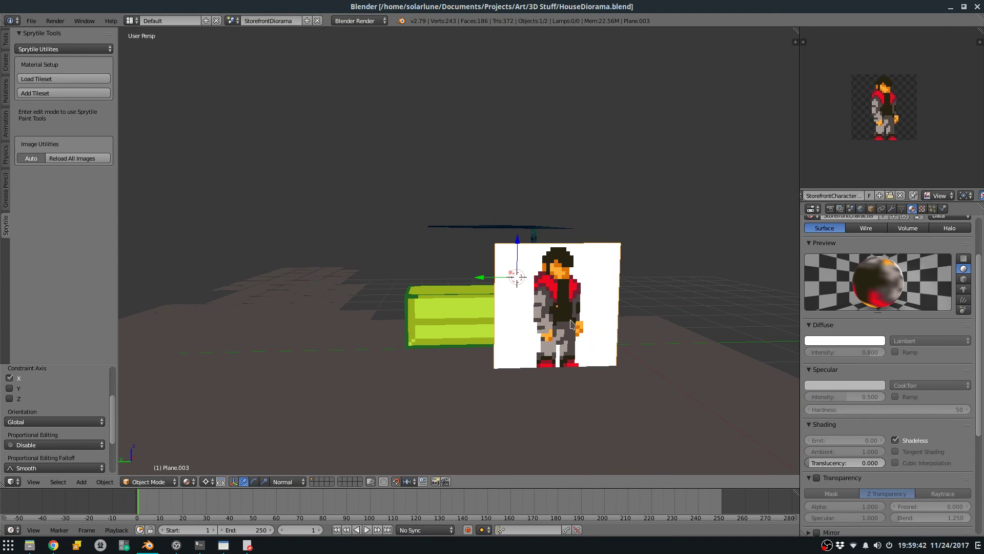
Make the character texture influence the material's diffuse alpha.
click(922, 209)
scroll(886, 330, down, 15)
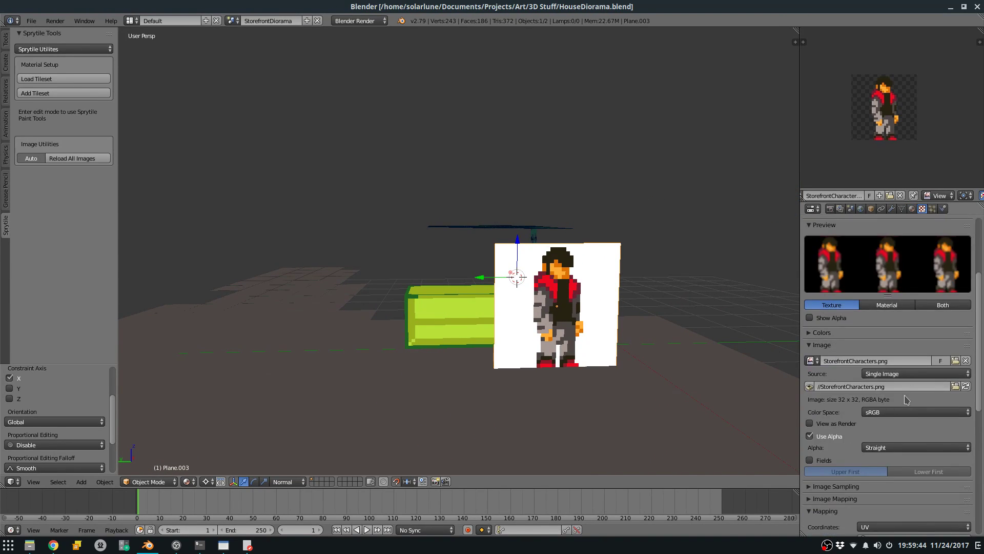
click(810, 403)
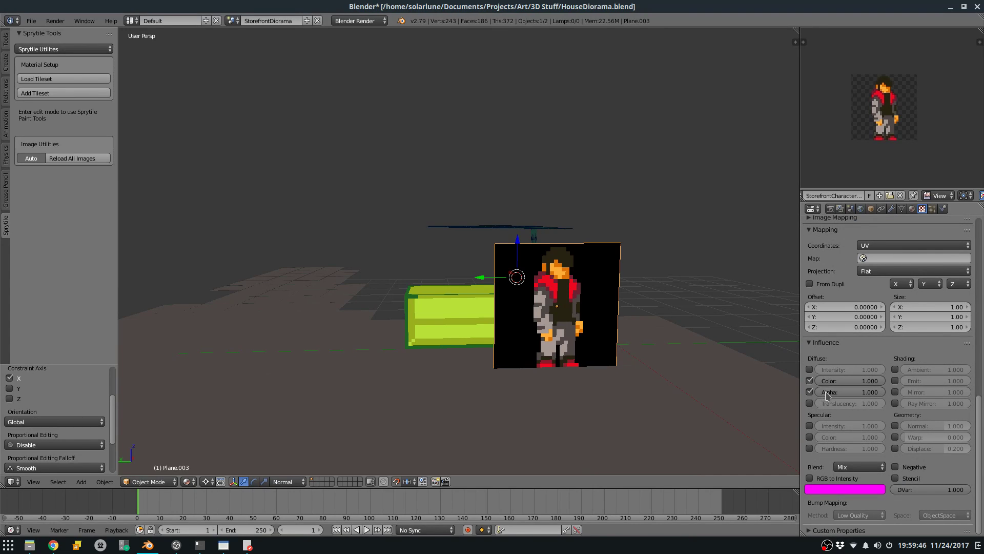
Enable Z Transparency on the character material with Alpha 0, deselect the plane, and save the file.
click(912, 209)
scroll(891, 427, down, 3)
click(816, 307)
click(845, 335)
text(0)
key(Return)
key(a)
middle_drag(689, 280, 658, 301)
key(ctrl+s)
Switch to Aseprite and repaint the pixels between the torso and the far sleeve's lower part.
key(alt+Tab)
scroll(576, 277, up, 5)
middle_drag(576, 276, 571, 268)
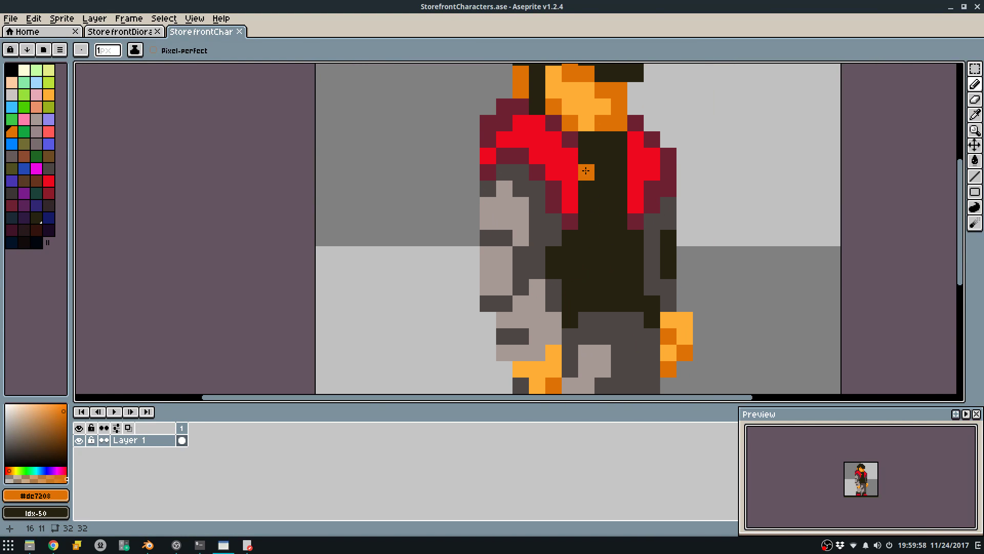
middle_drag(586, 178, 558, 213)
scroll(554, 221, down, 2)
scroll(572, 237, up, 2)
key(i)
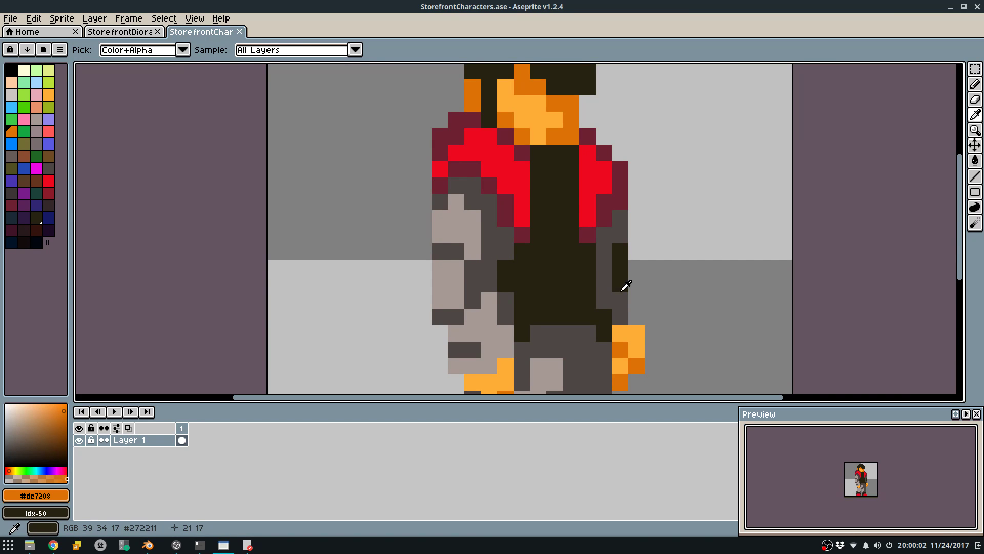
alt+click(594, 299)
drag(600, 285, 601, 303)
Extend the jacket's grey (#4d4643) edges down both sides of the dark shirt and save the sprite.
alt+click(512, 252)
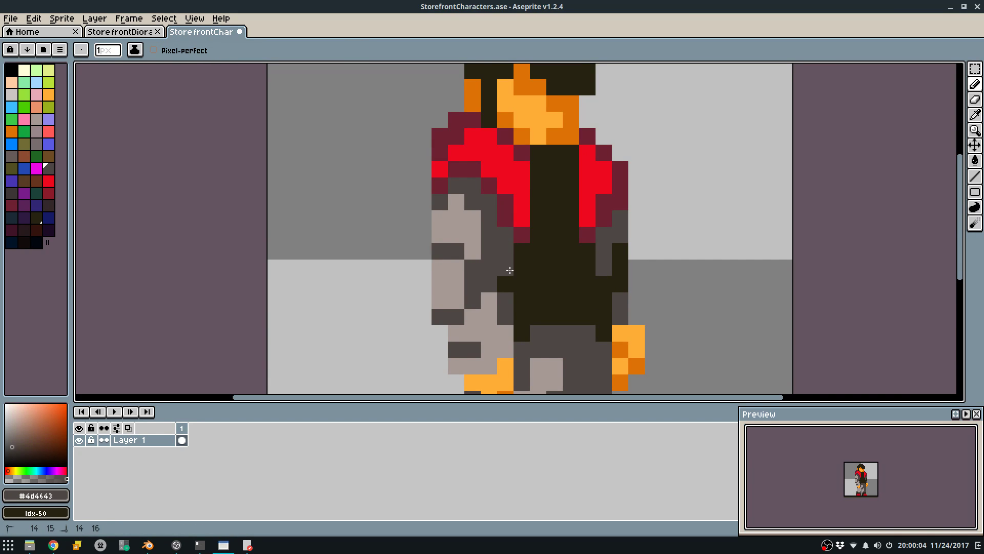
drag(522, 252, 522, 285)
mouse_move(594, 250)
mouse_down()
mouse_move(583, 307)
mouse_move(583, 280)
mouse_up()
scroll(571, 266, down, 4)
key(ctrl+s)
Try to erase a gap between the torso and the far arm.
scroll(567, 274, up, 3)
key(e)
key(ctrl+z)
key(b)
key(e)
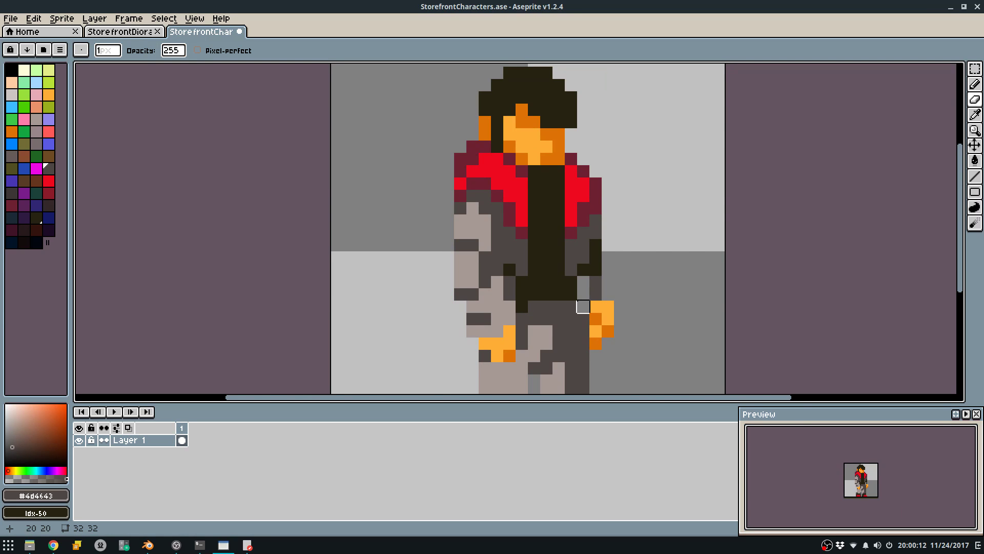
scroll(582, 306, down, 5)
scroll(568, 285, up, 5)
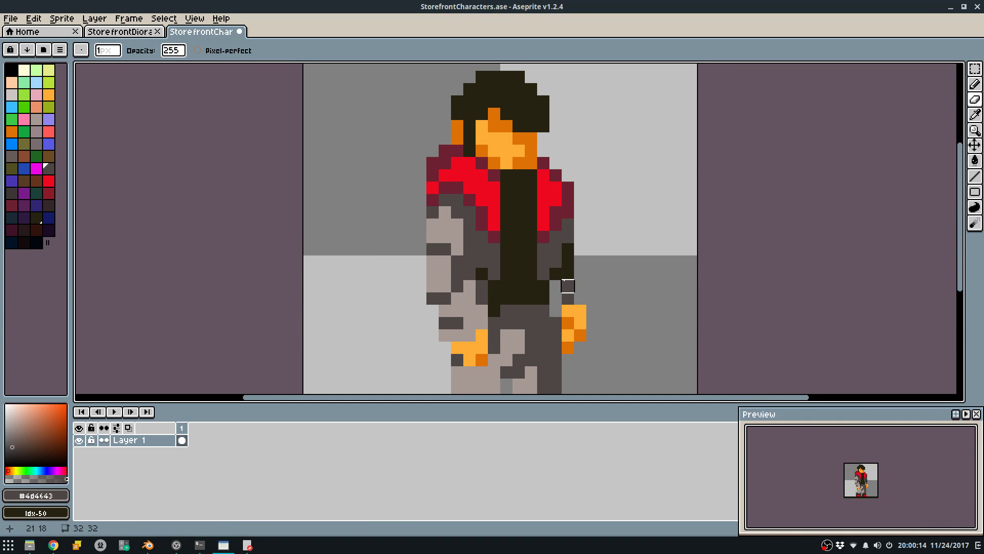
mouse_move(567, 262)
mouse_down()
mouse_move(566, 336)
mouse_move(580, 311)
mouse_up()
scroll(584, 300, down, 5)
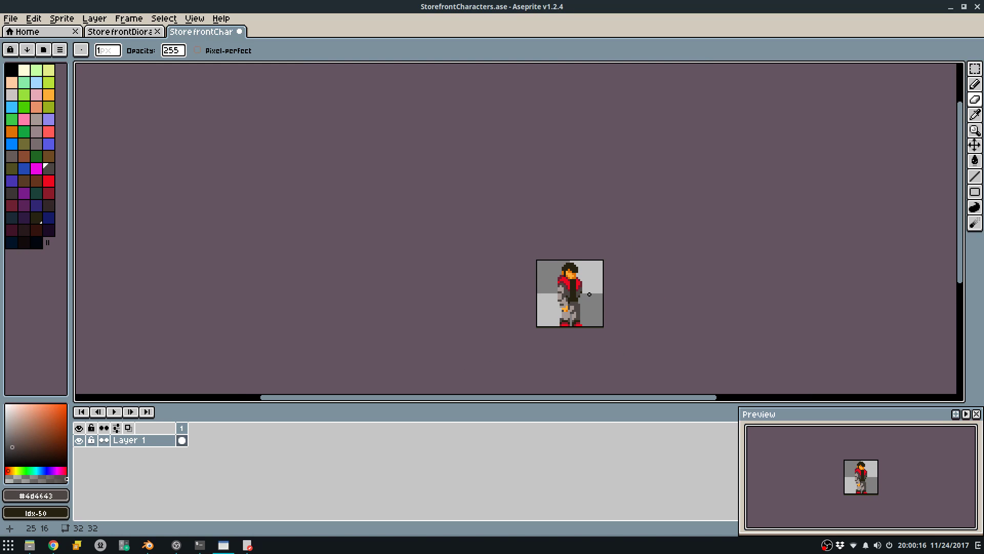
key(ctrl+z)
Move the far hand up one pixel, add a grey cuff pixel beside it, and save the sprite.
scroll(595, 288, up, 5)
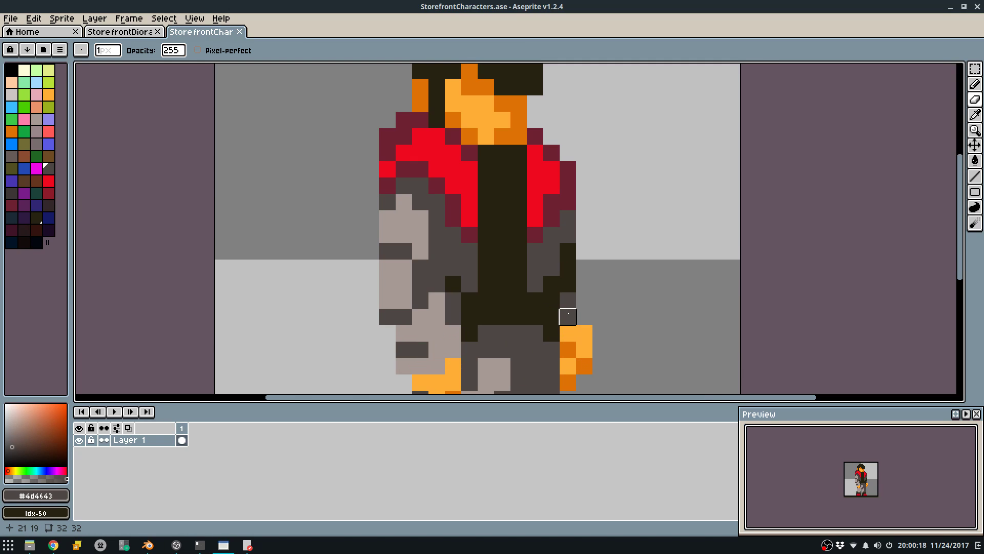
mouse_move(569, 354)
mouse_down()
mouse_move(585, 351)
mouse_move(593, 391)
mouse_move(572, 334)
mouse_up()
key(d)
key(ctrl+z)
key(f)
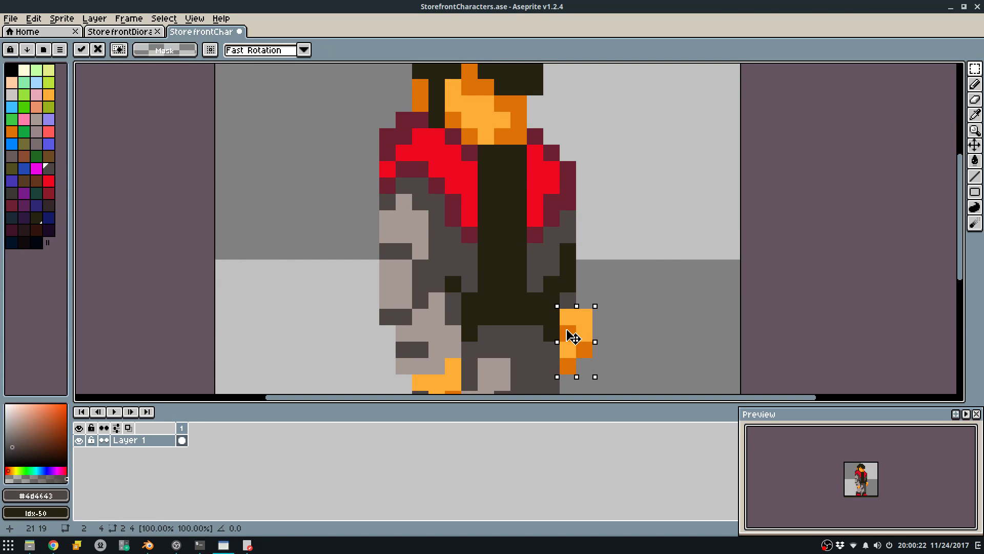
click(584, 267)
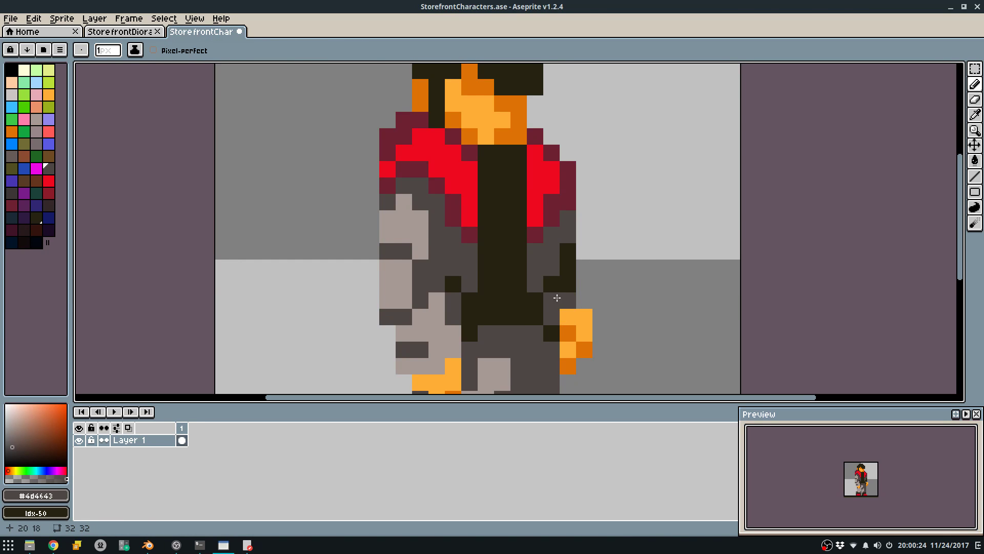
scroll(587, 269, down, 3)
key(ctrl+s)
Paint the lower jacket edges beside the waist in the shirt's dark colour (#272211) and save the sprite.
scroll(583, 261, down, 7)
scroll(583, 259, up, 9)
alt+click(543, 279)
mouse_move(521, 283)
mouse_down()
mouse_move(531, 284)
mouse_move(521, 271)
mouse_up()
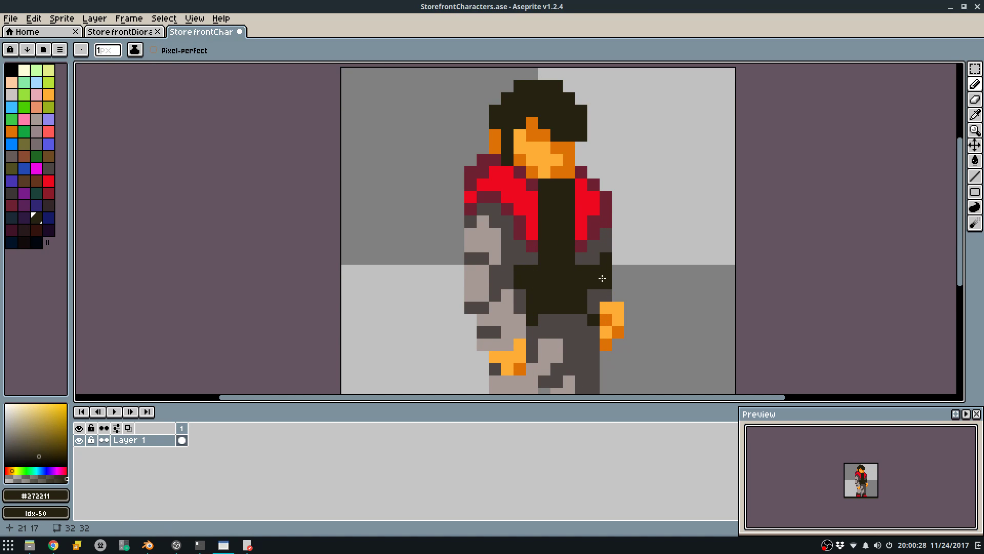
scroll(597, 275, down, 3)
scroll(589, 264, up, 3)
scroll(608, 241, down, 2)
scroll(610, 238, down, 3)
scroll(612, 233, up, 1)
key(ctrl+s)
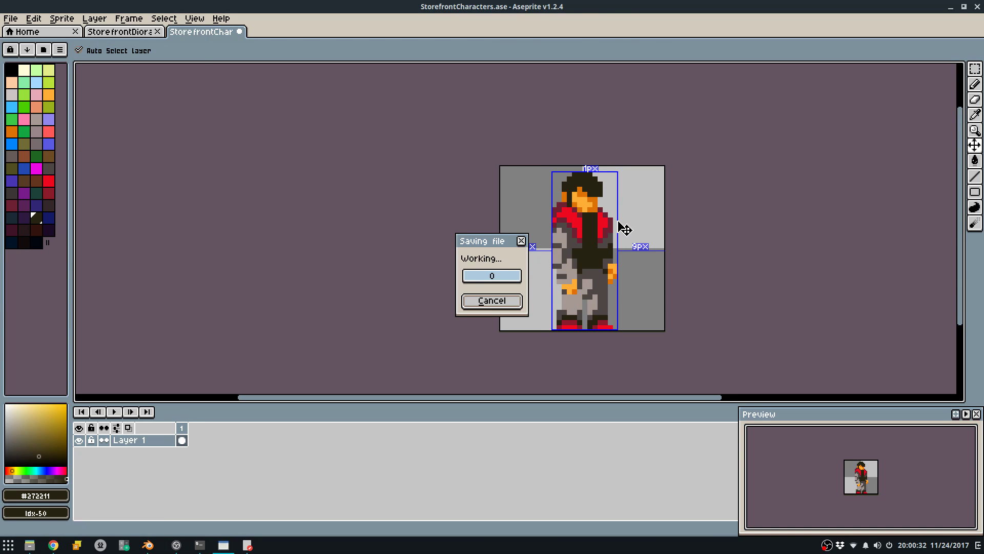
Paint a dark red (#6d2131) stripe and collar pixel on the shirt, and extend the neck in orange (#de7208).
scroll(590, 226, up, 2)
alt+click(568, 222)
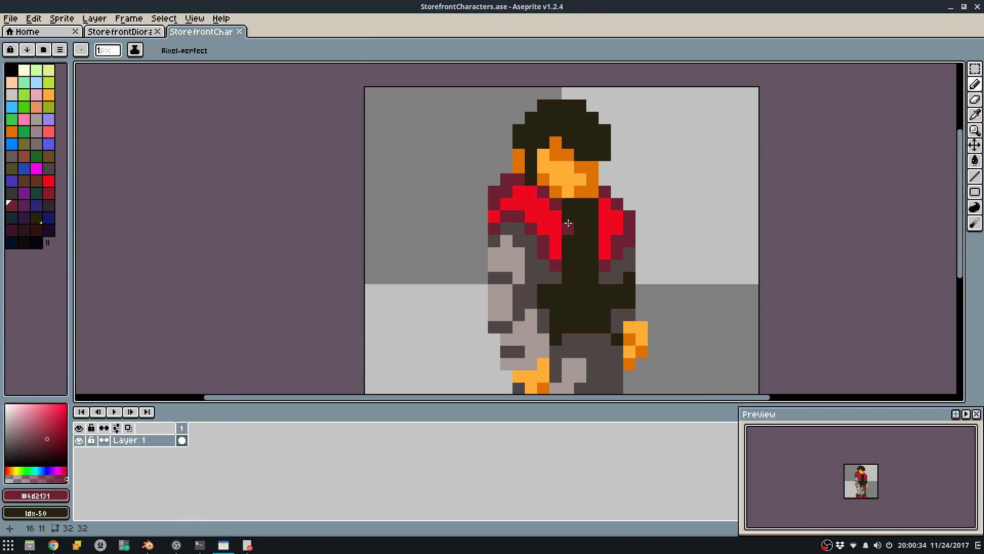
alt+click(579, 198)
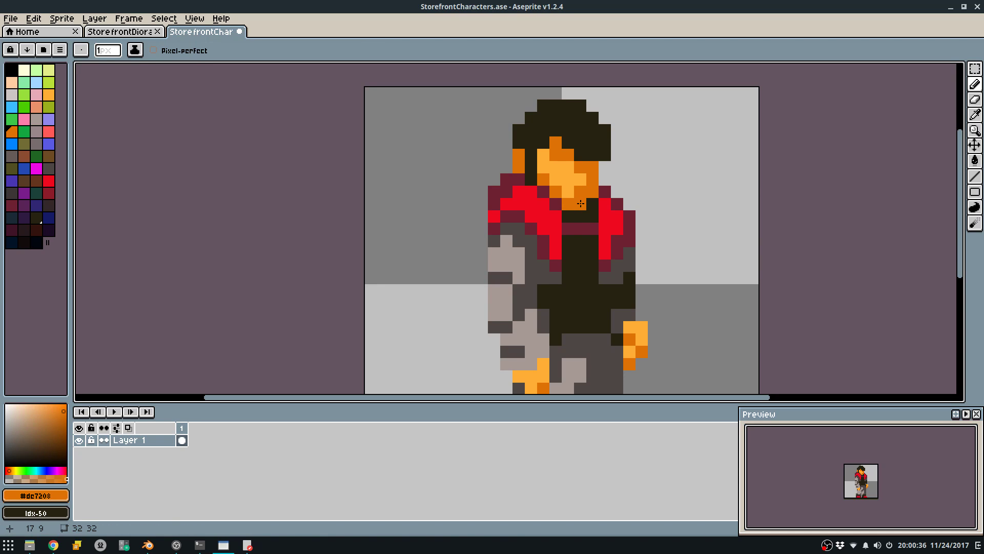
alt+click(591, 209)
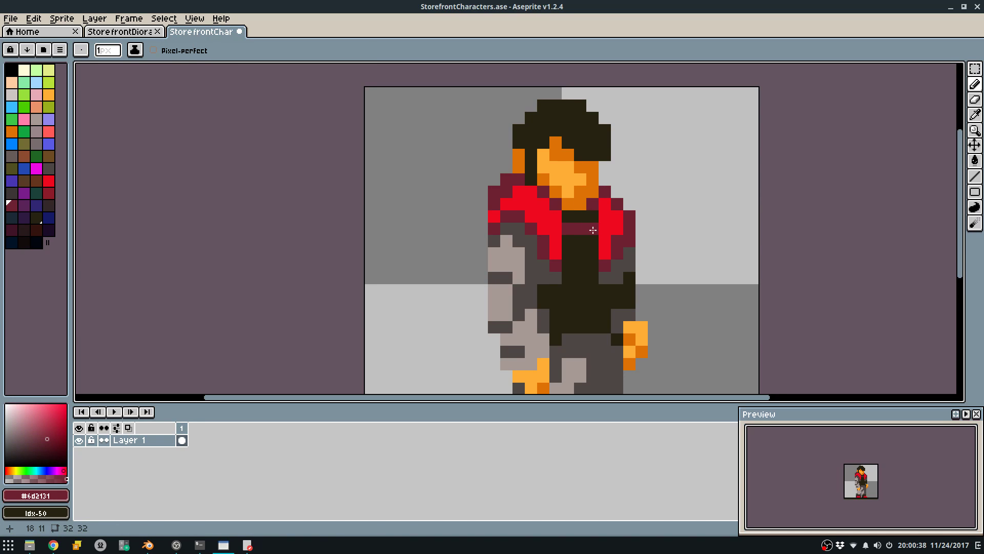
Replace the shirt's dark red stripe with an orange patch three pixels wide and two high, and save the sprite.
alt+click(565, 226)
alt+click(574, 237)
drag(580, 252, 596, 250)
alt+click(586, 193)
key(g)
click(581, 247)
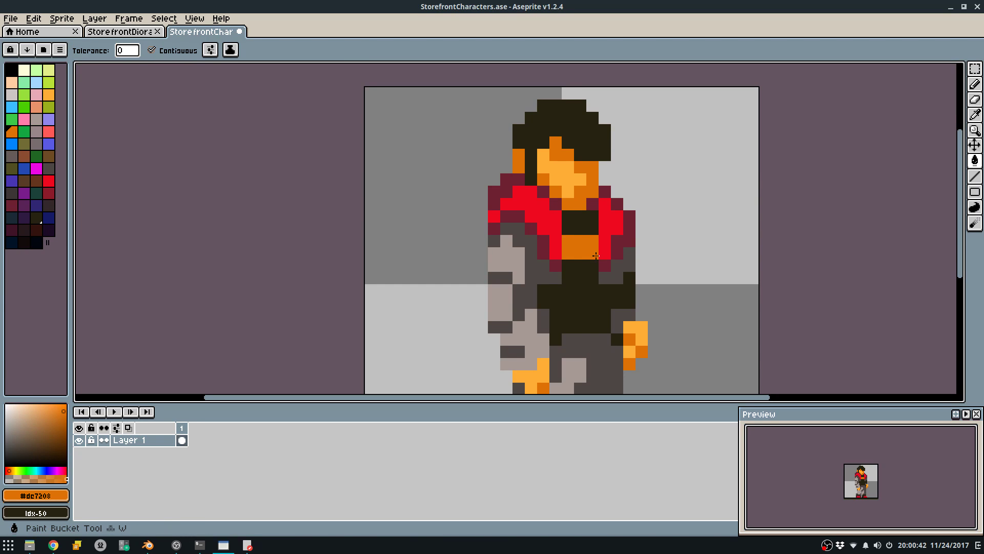
key(b)
scroll(607, 209, down, 4)
key(ctrl+s)
Paint over the orange shirt patch in dark #272211, leaving a single orange pixel as an emblem, and save.
scroll(610, 218, up, 4)
alt+click(603, 240)
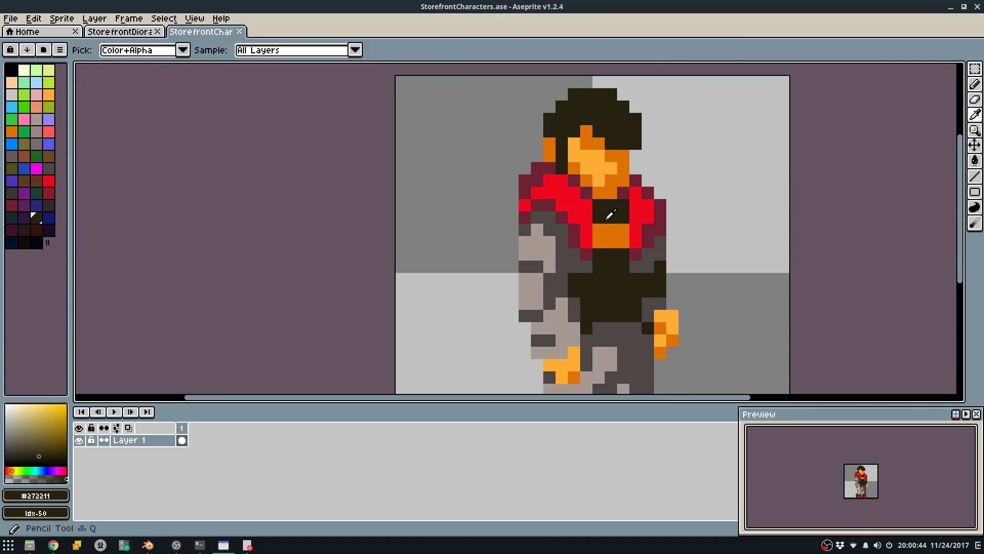
alt+click(611, 229)
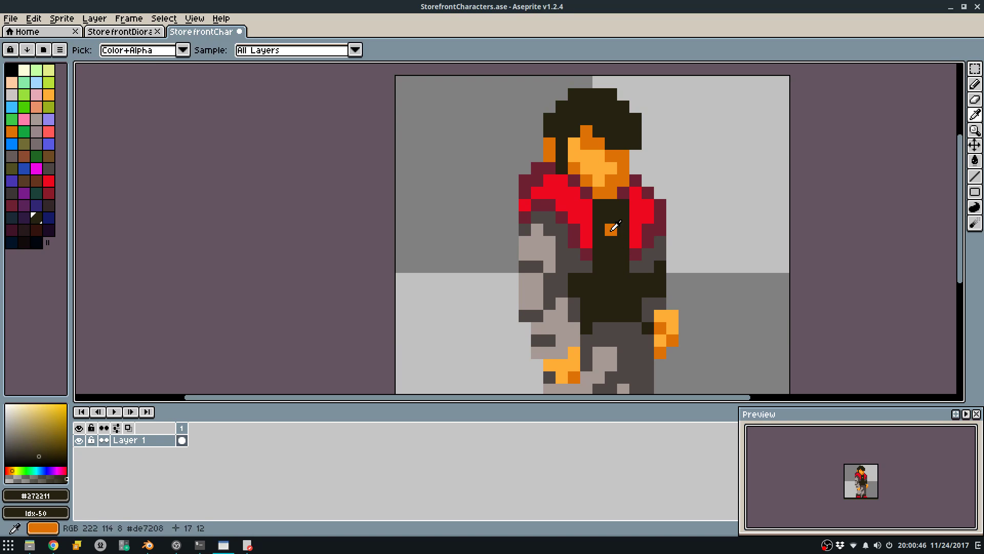
scroll(611, 229, down, 4)
key(ctrl+s)
Add an orange (#de7208) thumb pixel to the inner side of the far hand and save the sprite.
scroll(632, 267, up, 2)
scroll(628, 261, up, 3)
scroll(625, 258, down, 3)
scroll(624, 257, up, 3)
click(624, 258)
scroll(631, 262, down, 4)
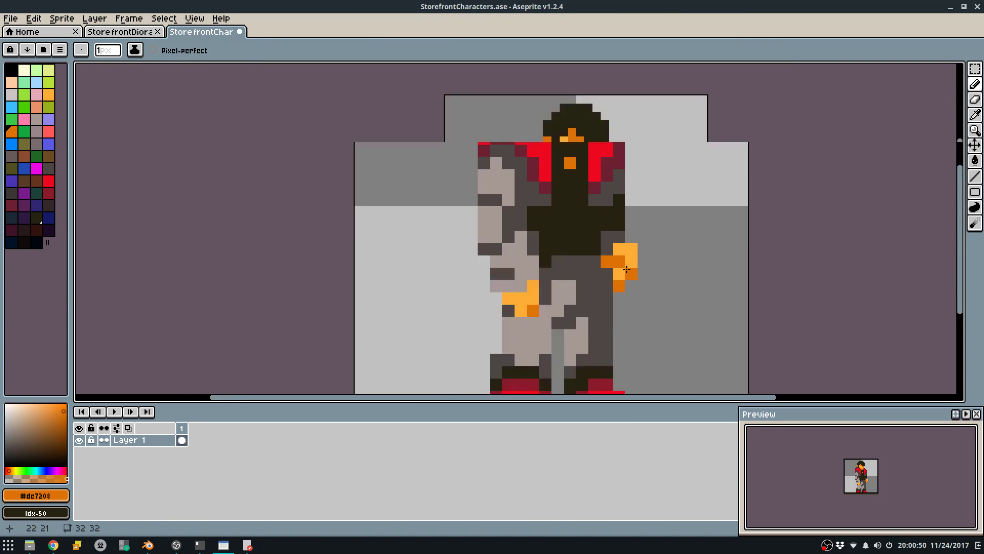
scroll(638, 270, up, 5)
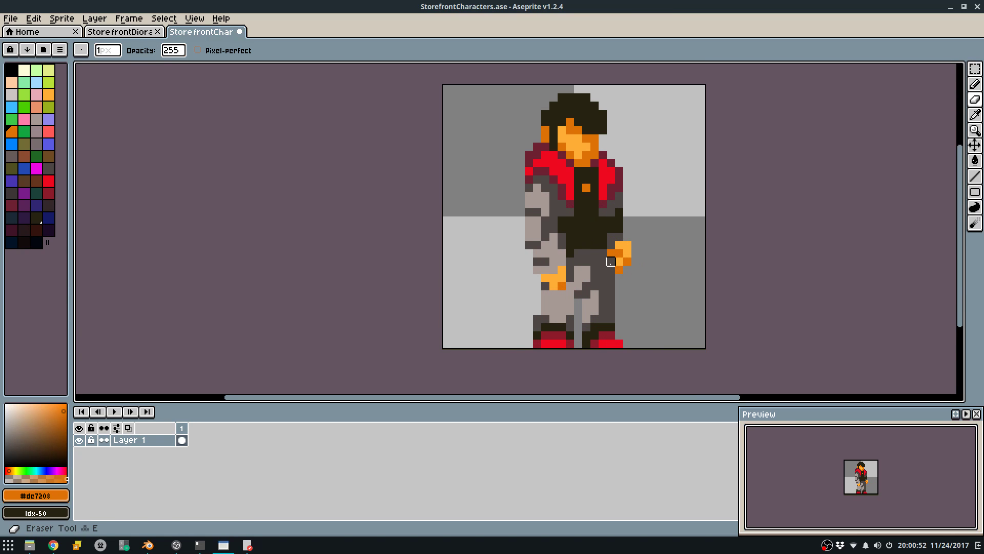
scroll(625, 267, down, 5)
key(ctrl+s)
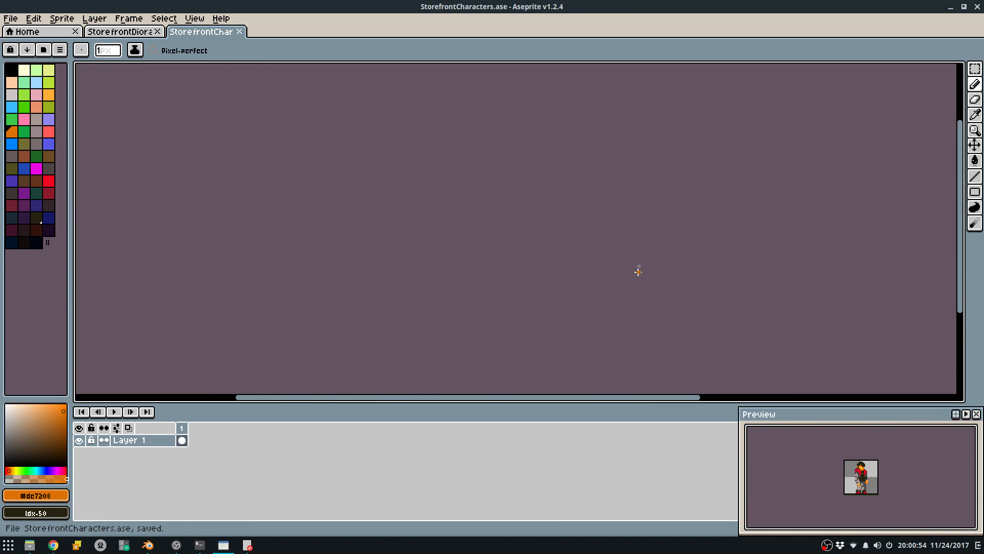
Export the updated sprite sheet, look at the character in Blender, and return to Aseprite.
key(ctrl+e)
key(Return)
key(Return)
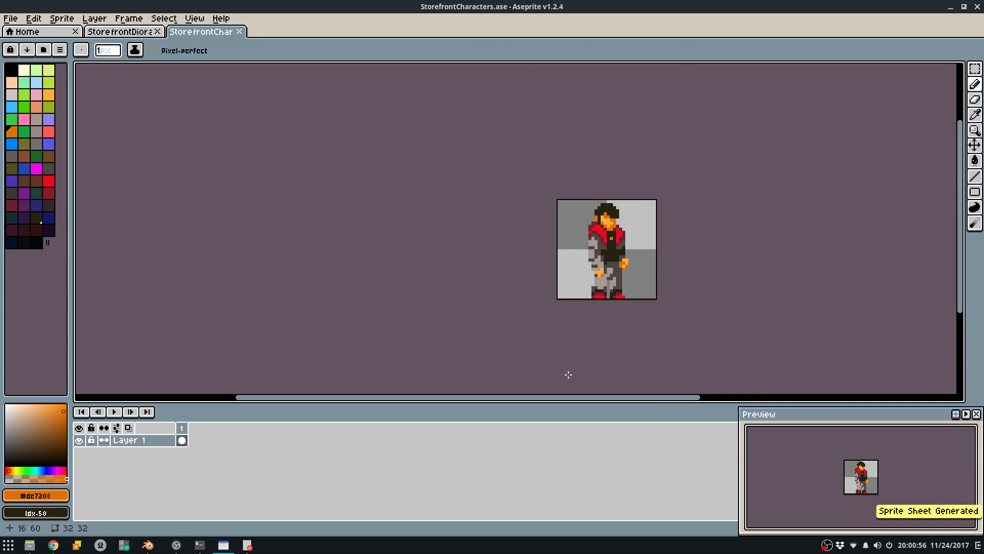
key(alt+Tab)
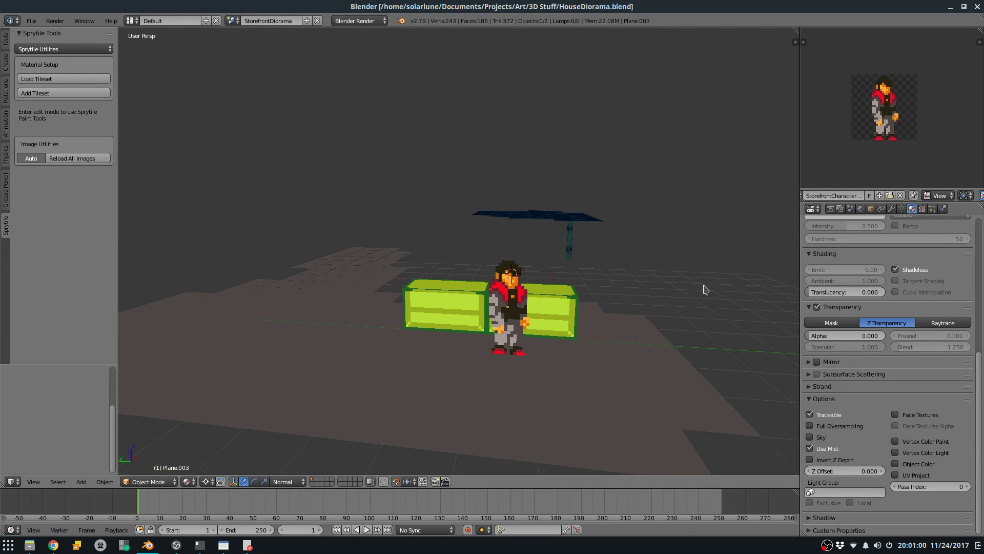
key(alt+Tab)
Try to shade the neck pixels under the chin in brown (palette index 29).
scroll(594, 215, up, 5)
key(ctrl+z)
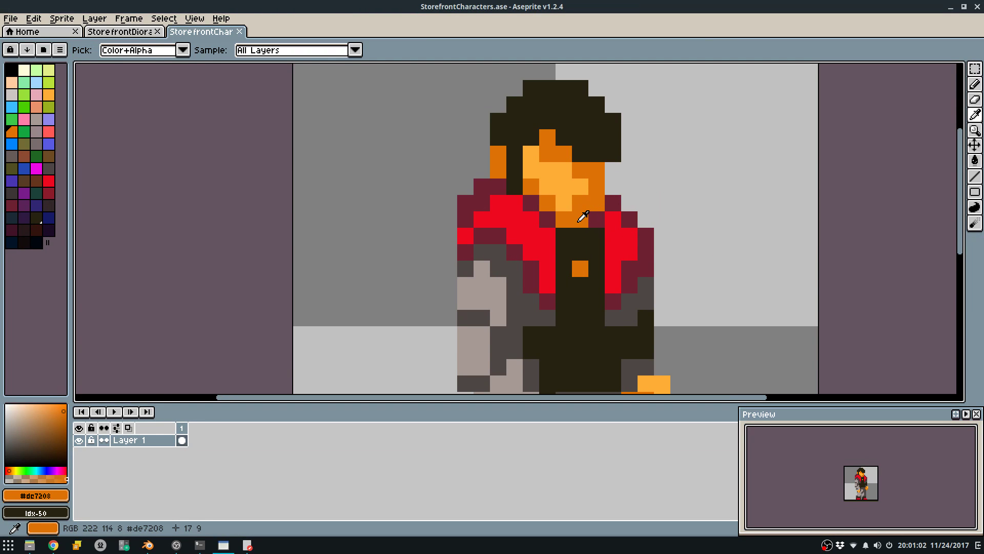
click(24, 156)
click(525, 199)
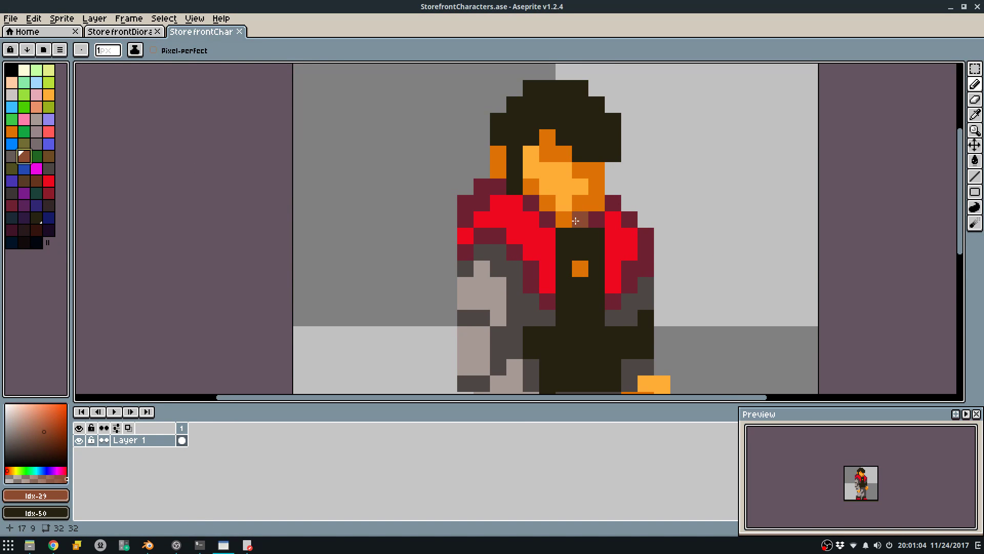
drag(576, 221, 566, 221)
scroll(633, 160, down, 2)
scroll(615, 175, up, 2)
key(ctrl+z)
Repaint the lower face with light skin on the front and darker orange (#de7208) along the jaw and neck.
alt+click(595, 203)
click(582, 191)
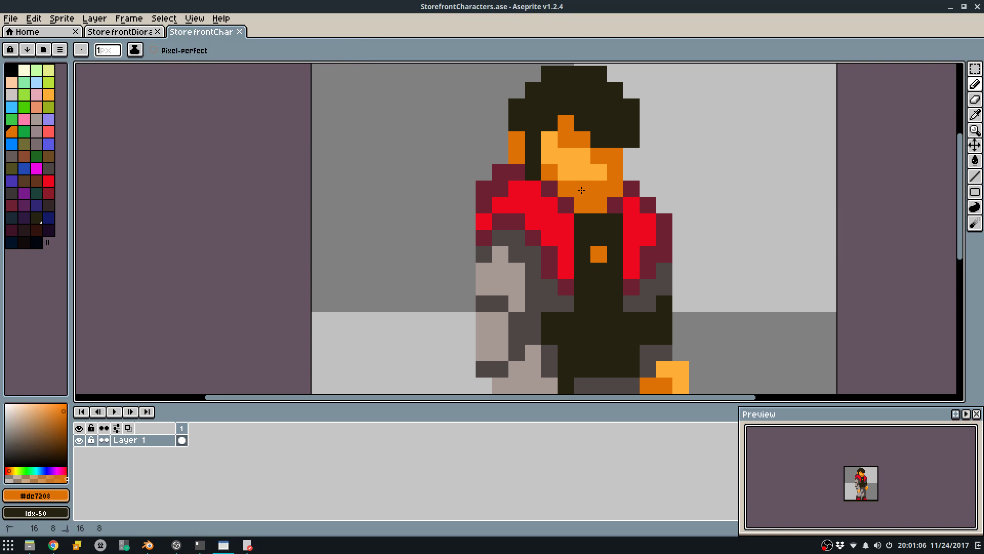
middle_drag(600, 190, 598, 206)
click(597, 190)
alt+click(581, 181)
alt+click(586, 193)
drag(580, 205, 567, 202)
click(553, 191)
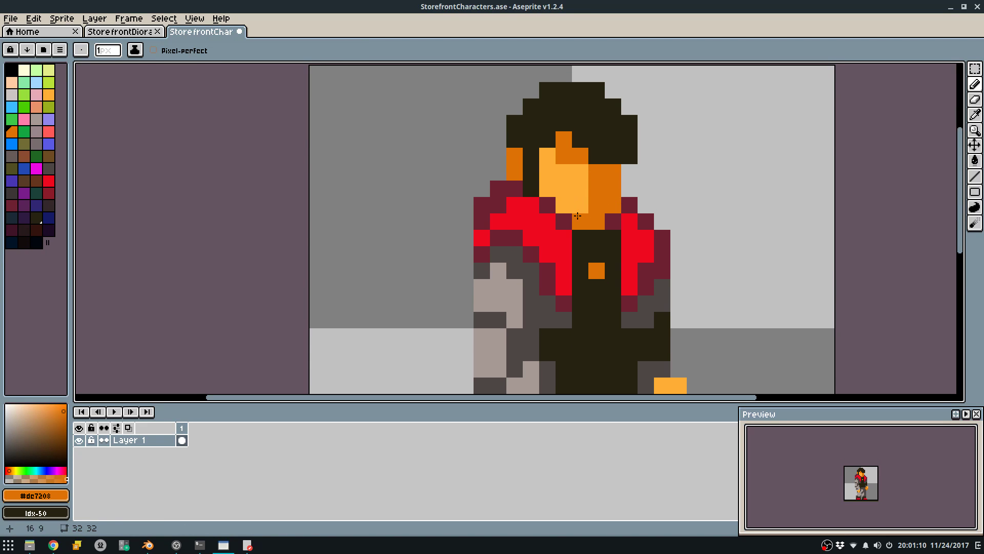
Extend the neck into the shirt's neckline with two light orange (#ffad37) pixels.
alt+click(615, 219)
scroll(617, 231, down, 2)
key(ctrl+z)
scroll(616, 231, up, 2)
alt+click(617, 230)
alt+click(617, 216)
alt+click(598, 216)
drag(594, 229, 586, 231)
alt+click(580, 200)
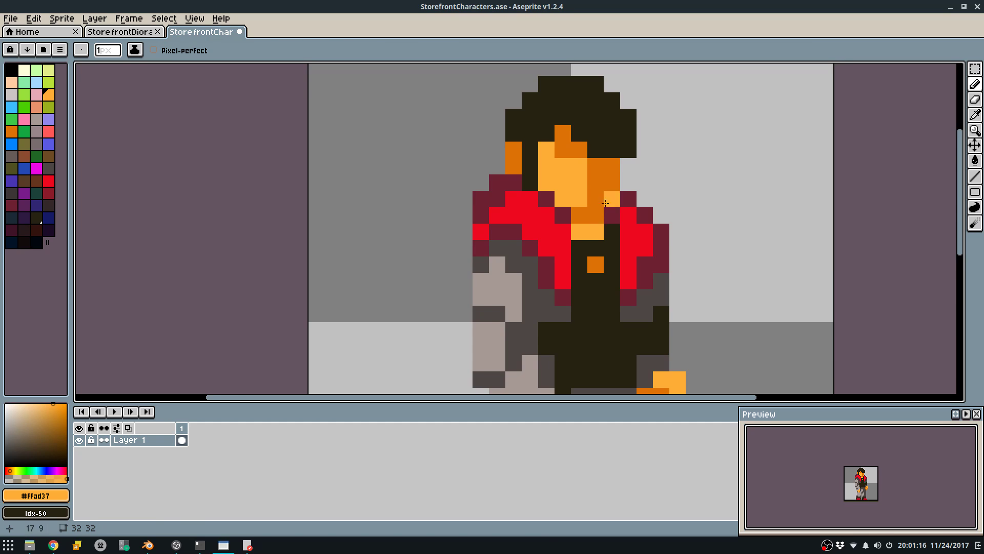
scroll(597, 218, down, 7)
scroll(620, 217, up, 5)
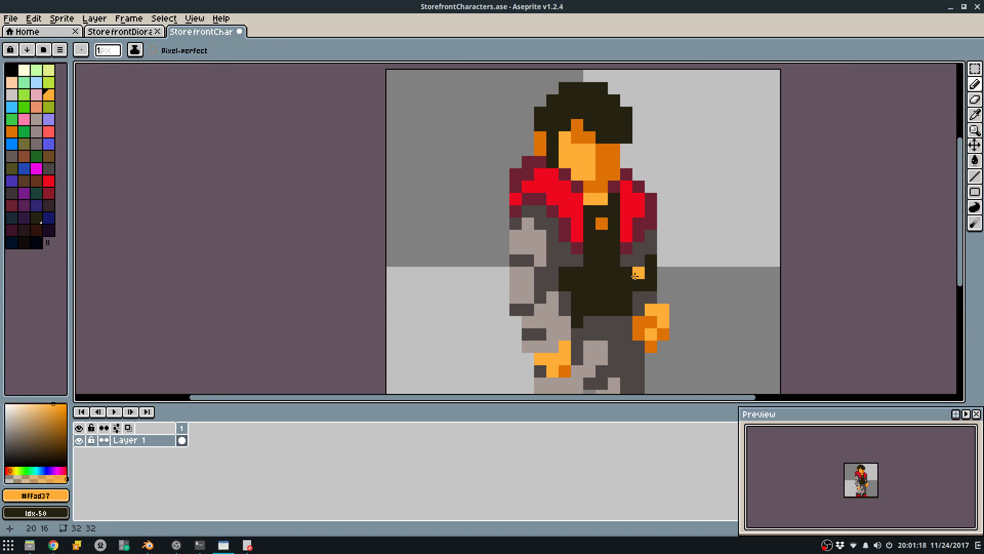
Export the character's sprite sheet again and switch to Blender.
key(ctrl+e)
click(513, 346)
click(503, 308)
key(alt+Tab)
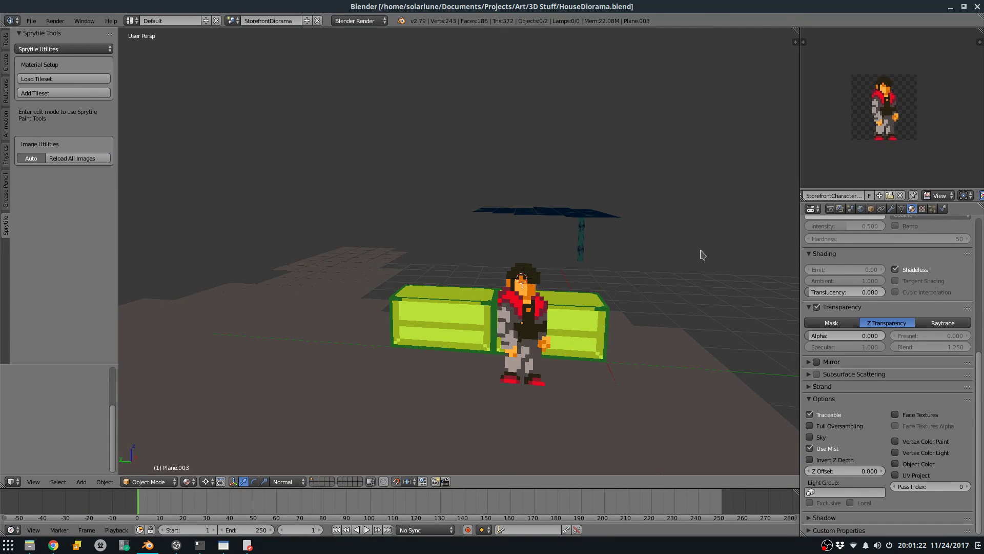
Save the diorama file and inspect the character against the counter from a low angle.
scroll(703, 253, down, 2)
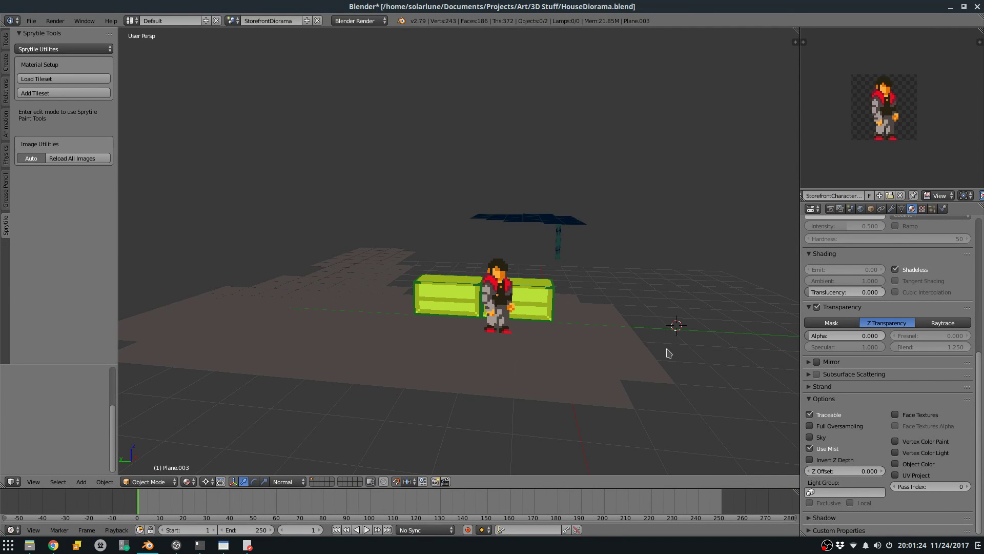
key(ctrl+s)
click(690, 381)
scroll(506, 334, up, 2)
middle_drag(504, 334, 511, 315)
shift+middle_drag(643, 355, 635, 371)
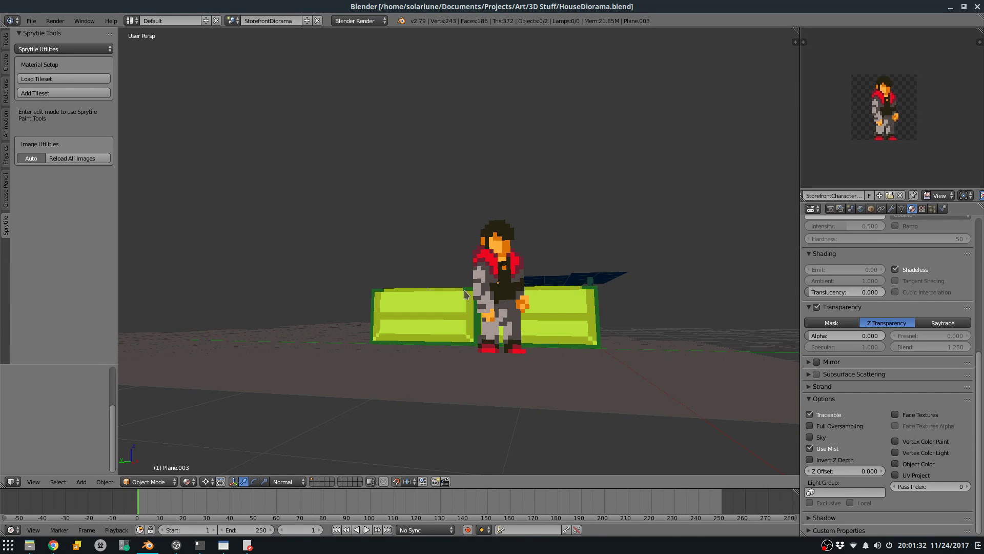
mouse_move(509, 246)
middle_down()
mouse_move(500, 233)
mouse_move(502, 248)
middle_up()
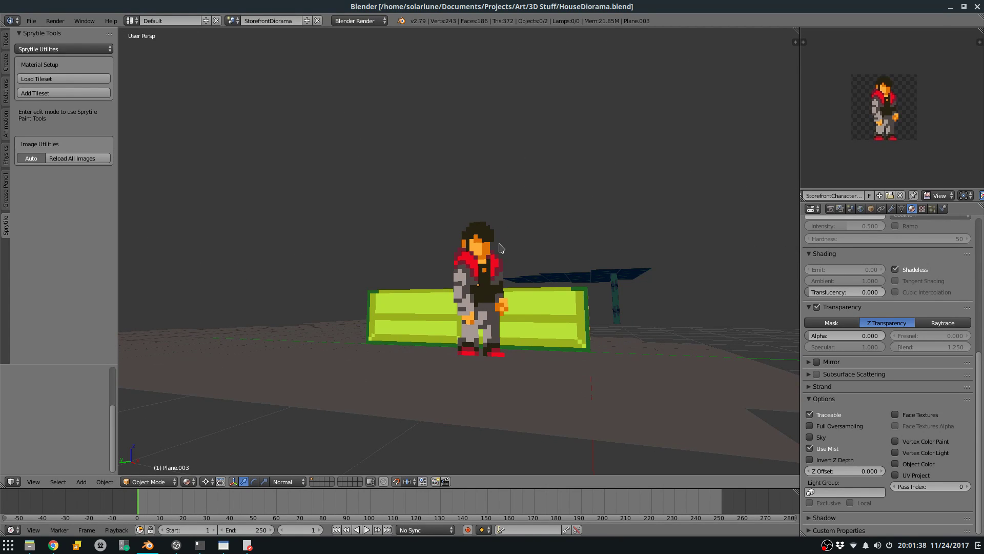
Switch to Aseprite, widen the front sleeve's outer edge with a short column of dark grey (#4d4643) pixels, and save the sprite.
key(alt+Tab)
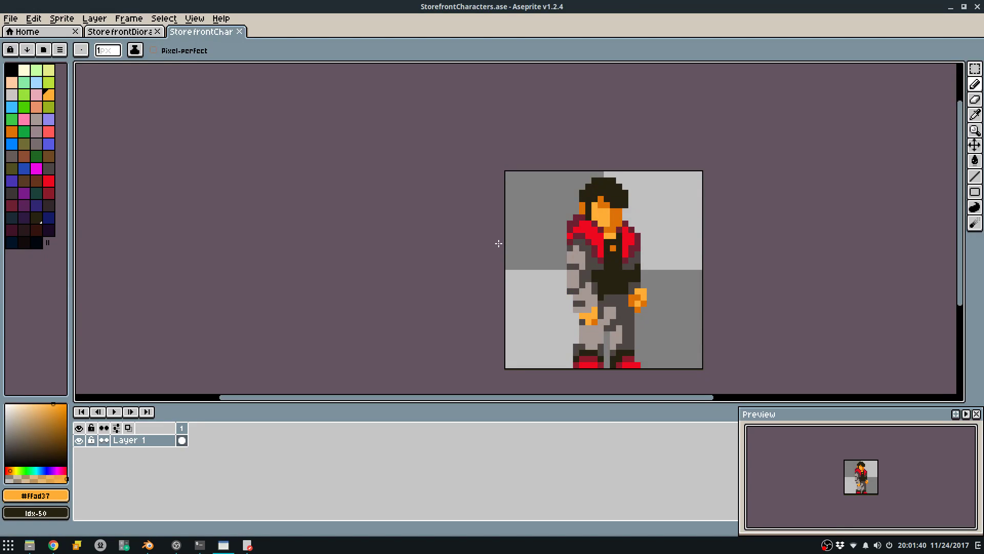
scroll(570, 255, up, 1)
scroll(569, 256, up, 1)
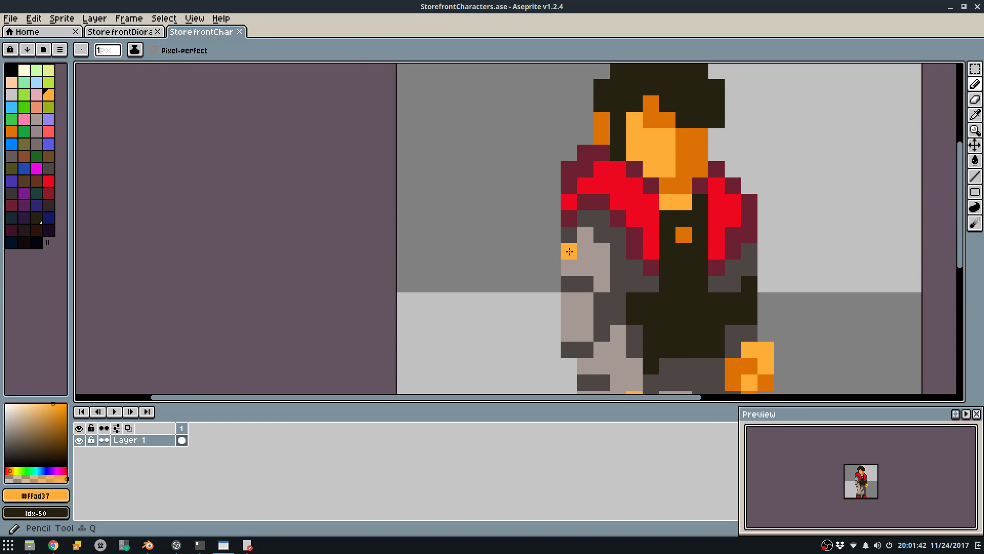
alt+click(568, 239)
drag(552, 266, 553, 296)
scroll(593, 225, down, 2)
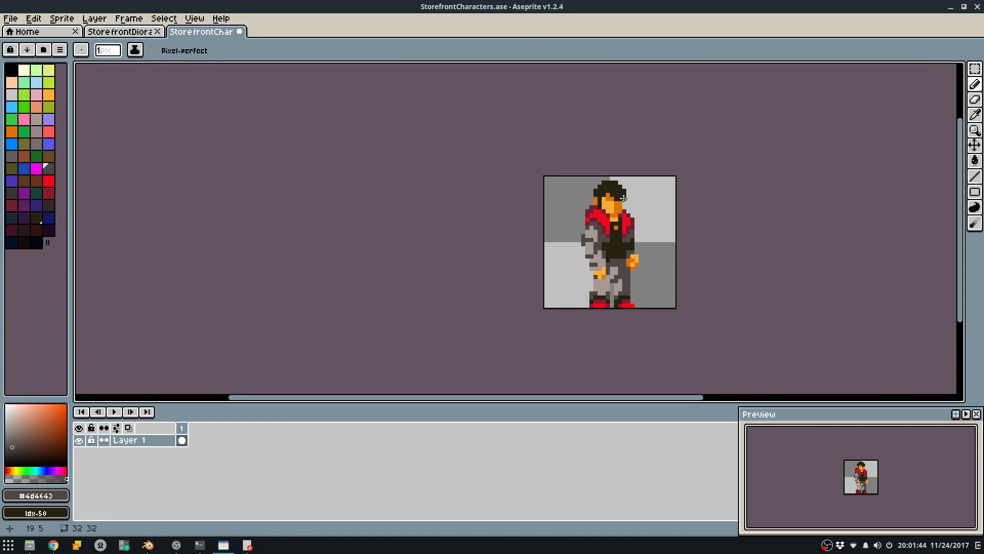
scroll(586, 222, up, 4)
scroll(664, 182, down, 5)
key(ctrl+s)
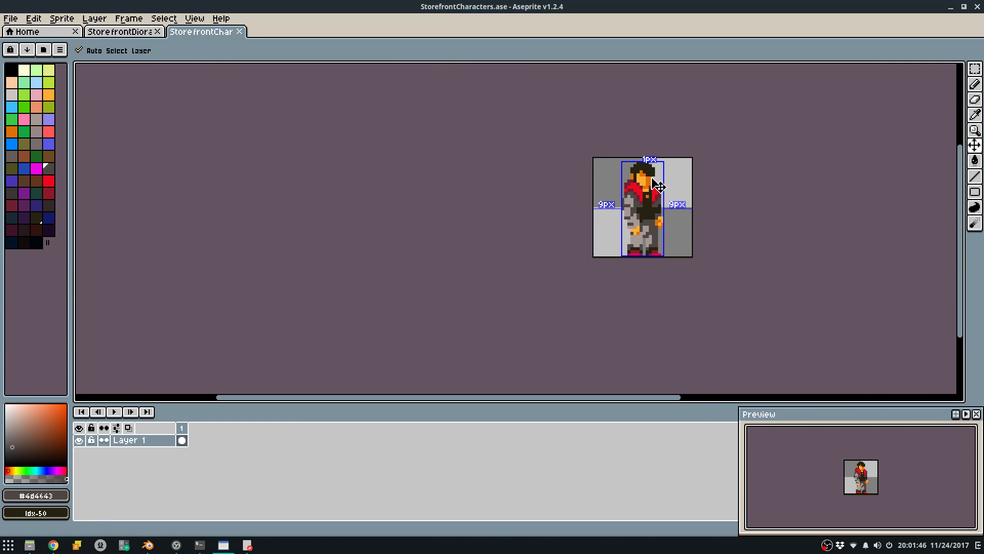
Compare the sprite in Aseprite with the character plane beside the counter in Blender from several angles.
middle_drag(658, 176, 622, 196)
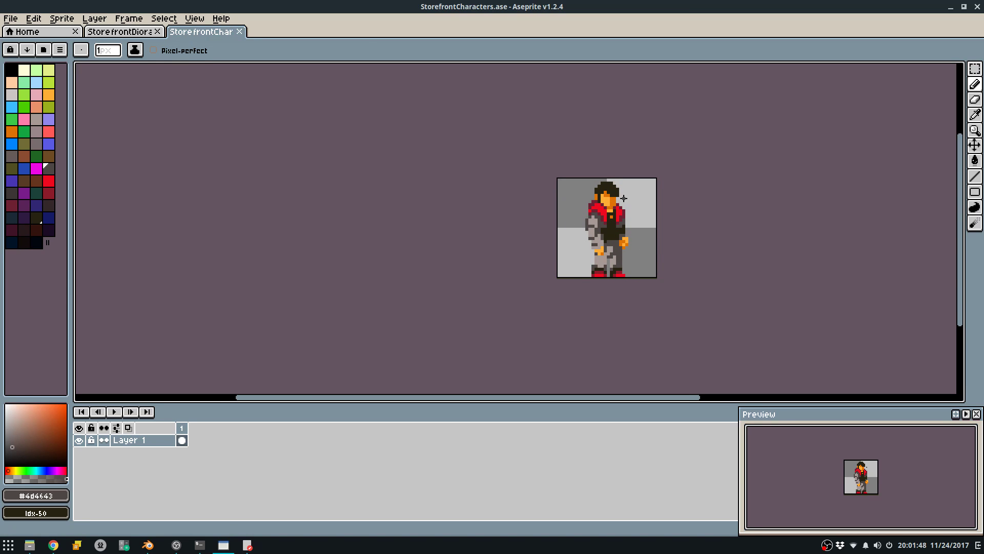
key(alt+Tab)
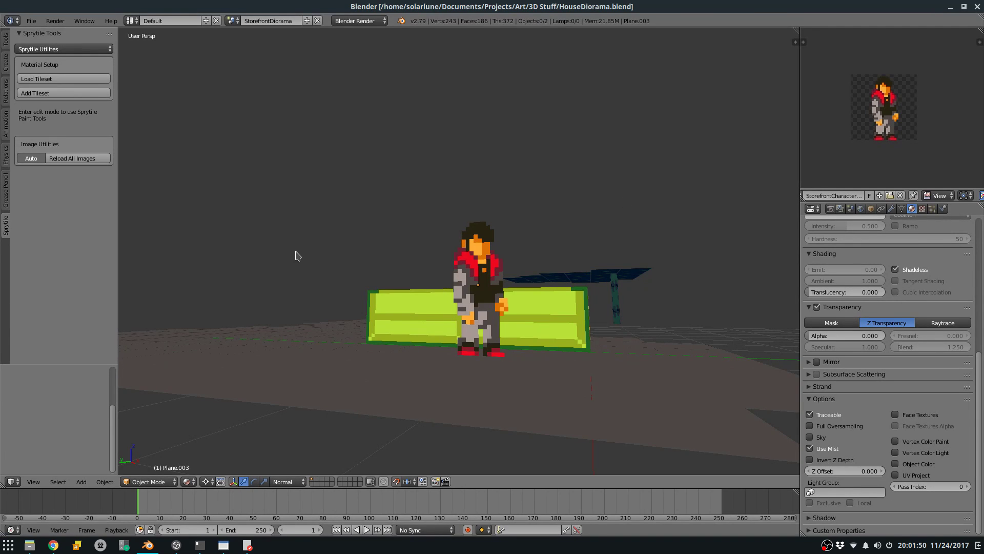
middle_drag(295, 255, 450, 370)
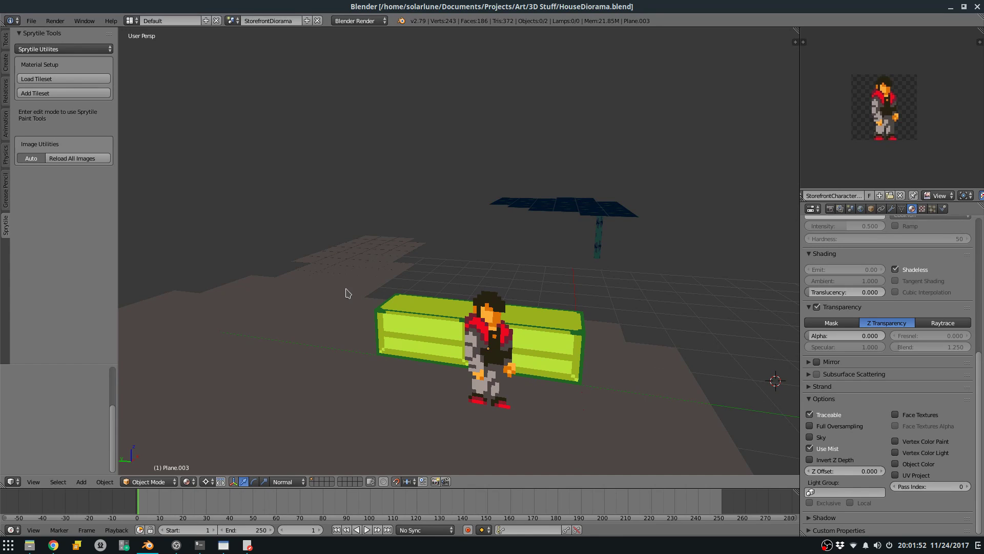
key(alt+Tab)
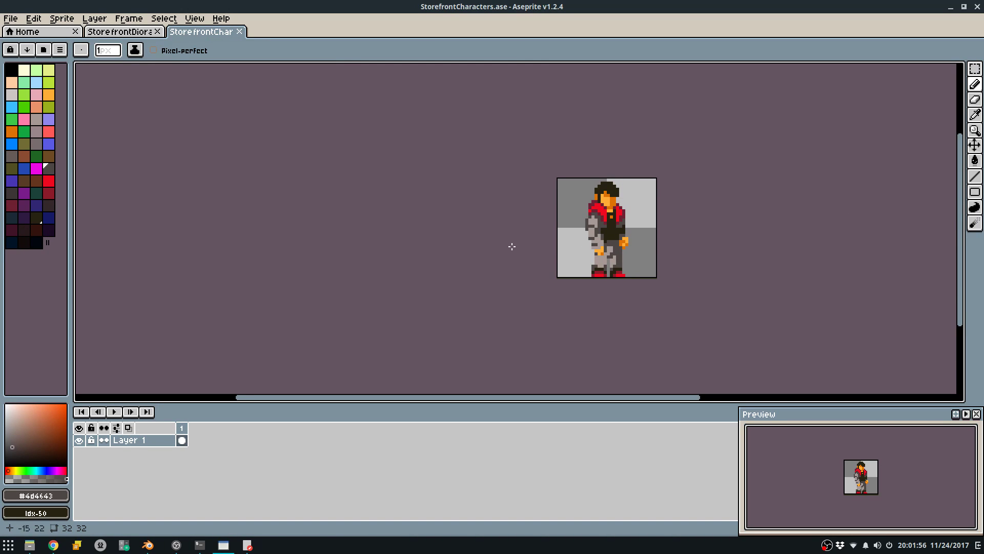
key(alt+Tab)
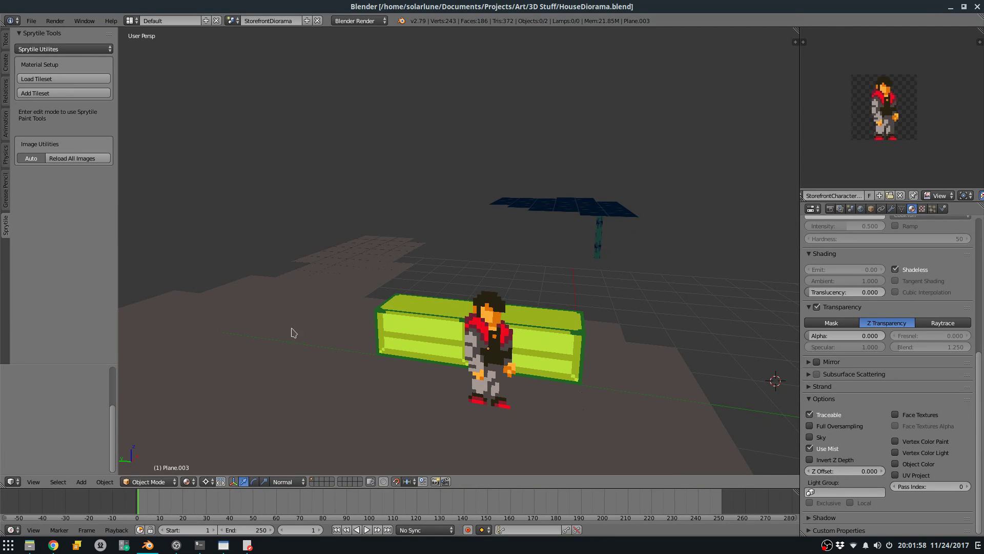
key(alt+Tab)
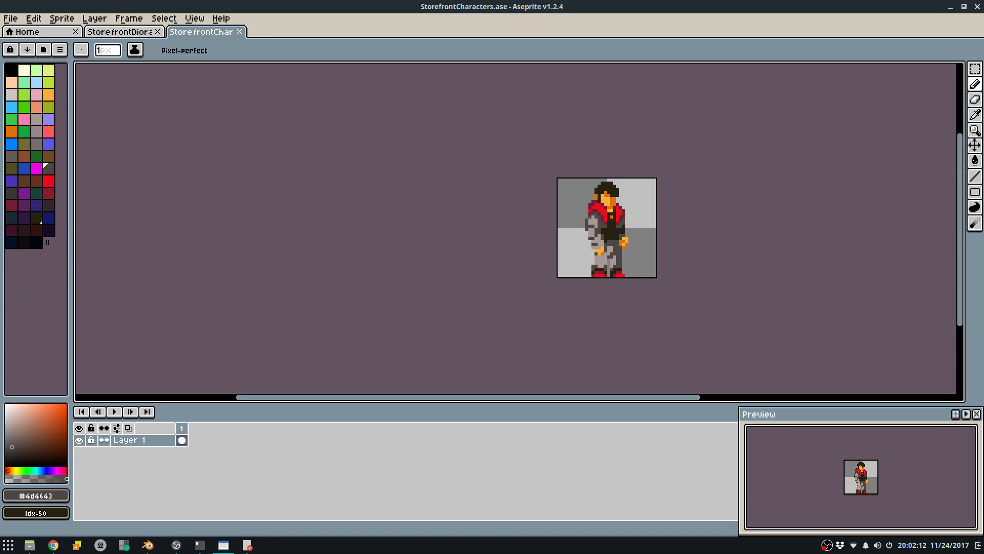
middle_drag(731, 174, 699, 180)
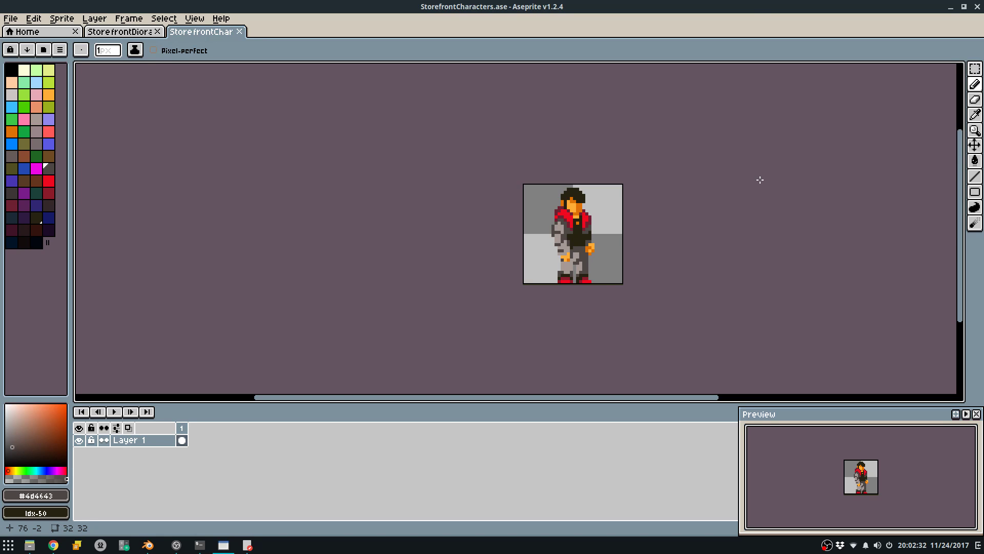
key(alt+Tab)
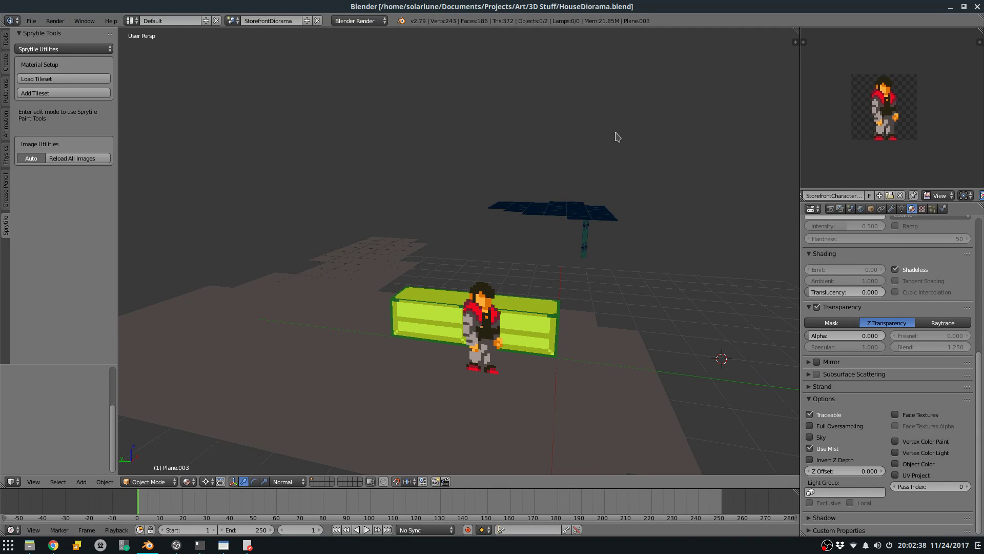
mouse_move(575, 224)
middle_down()
mouse_move(553, 235)
mouse_move(567, 218)
middle_up()
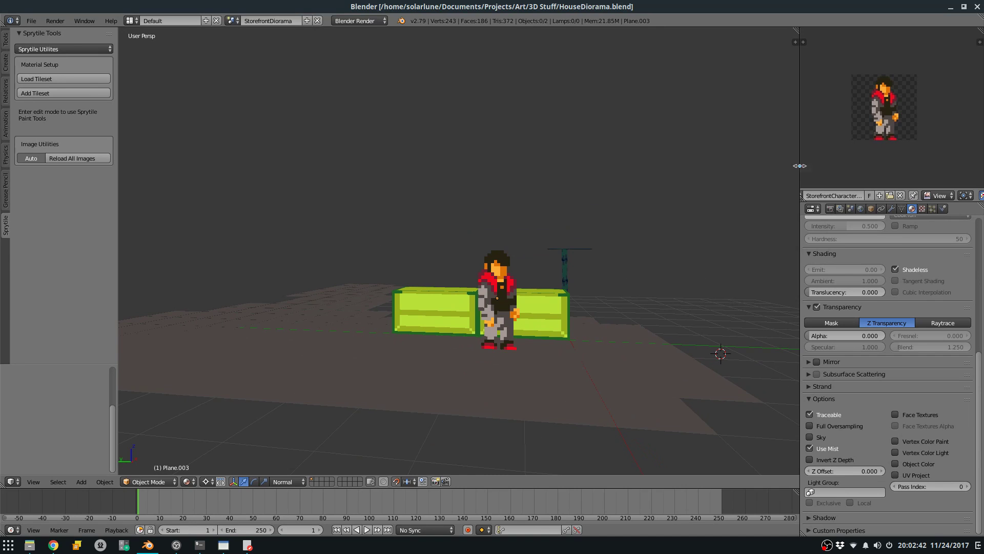
Export the widened-sleeve sprite sheet to StorefrontCharacters.png and check the character in Blender.
key(alt+Tab)
key(ctrl+e)
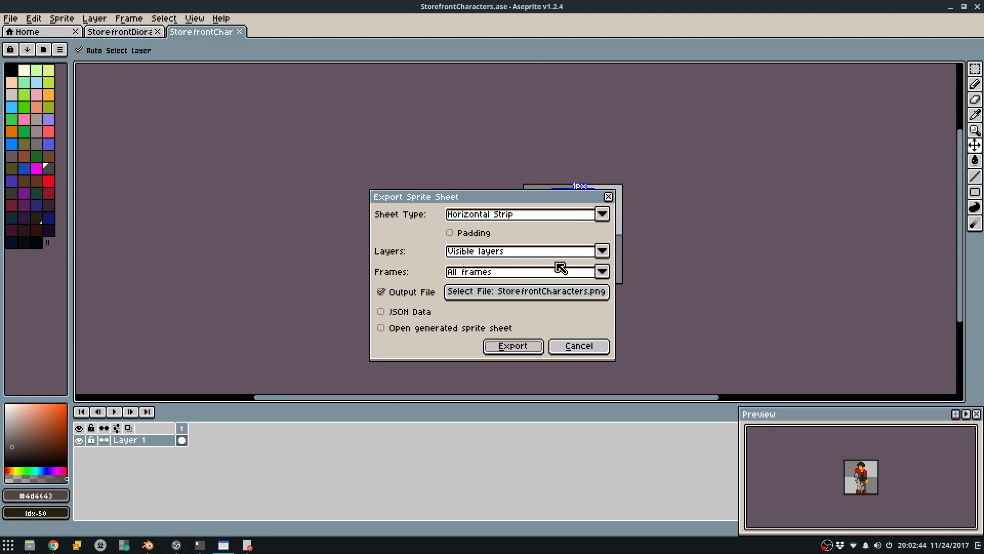
click(513, 345)
click(456, 297)
key(alt+Tab)
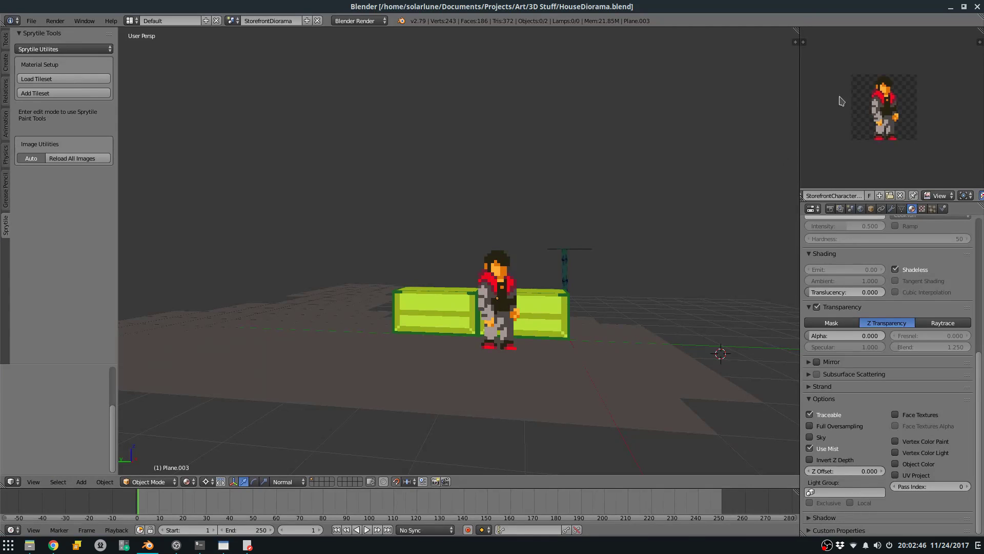
mouse_move(670, 220)
middle_down()
mouse_move(685, 216)
mouse_move(652, 215)
middle_up()
Return to Aseprite and undo the dark grey pixels added along the front sleeve's outer edge.
key(alt+Tab)
key(ctrl+z)
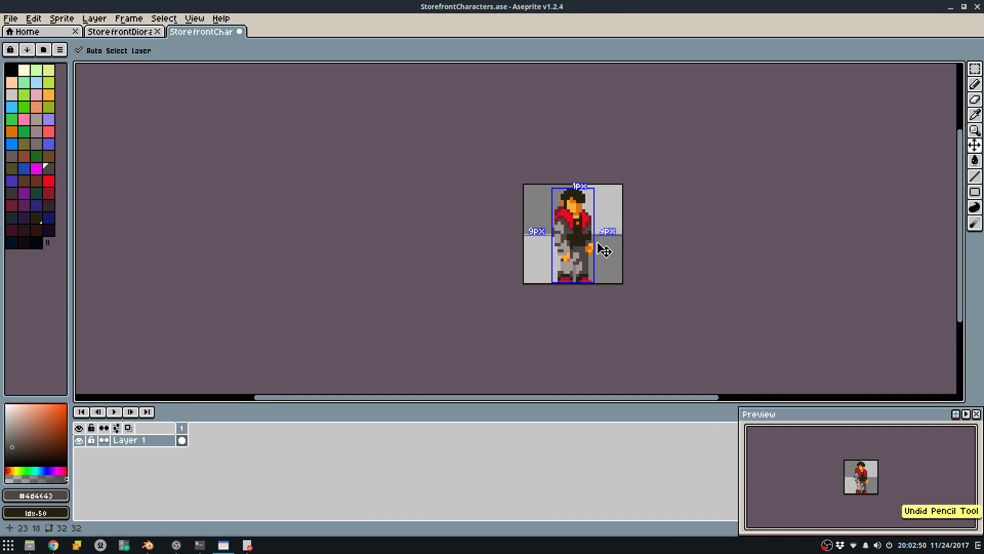
key(ctrl+z)
scroll(622, 248, up, 3)
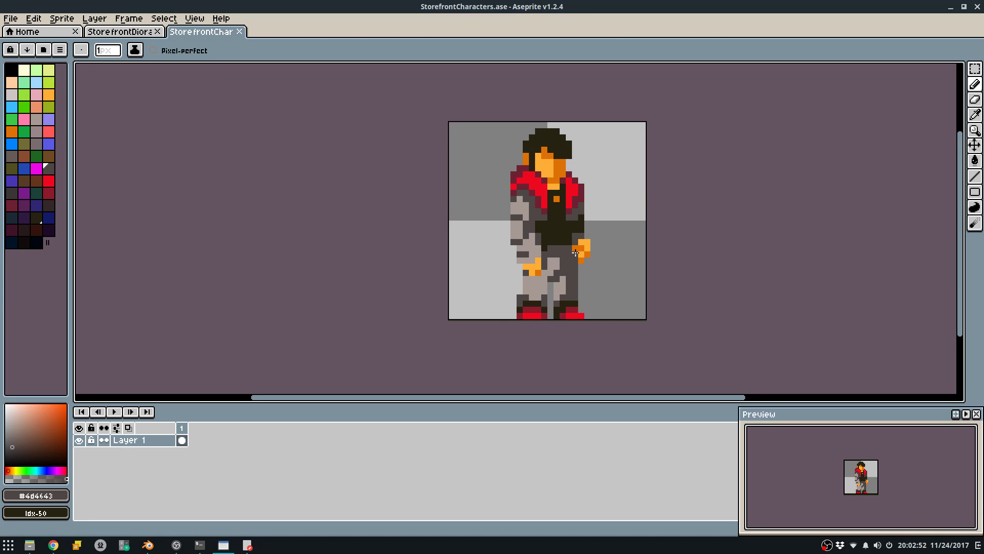
Export the restored character as a sprite sheet over StorefrontCharacters.png and switch to Blender.
key(ctrl+e)
click(488, 354)
click(455, 299)
key(alt+Tab)
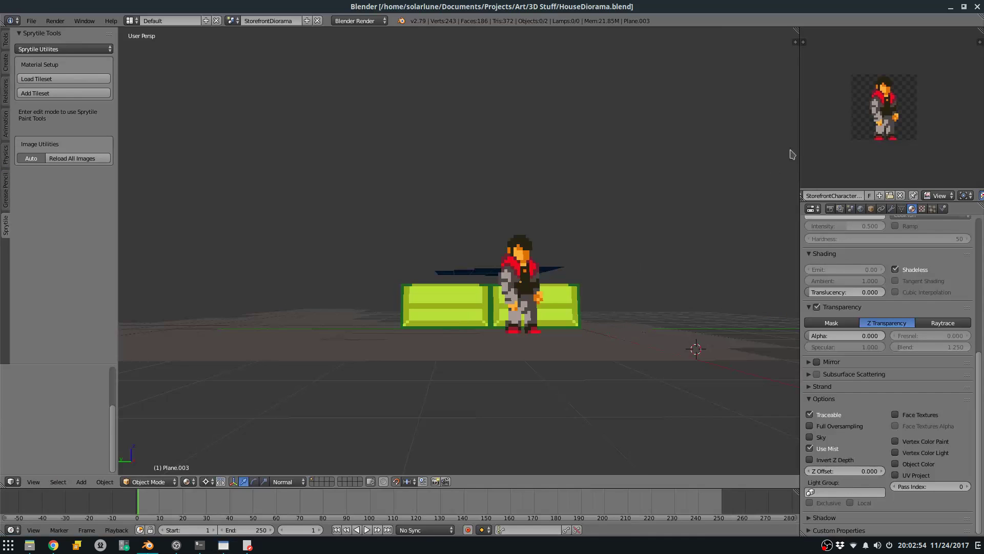
Save the diorama over its existing file and inspect the character against the counter from low angles.
key(ctrl+s)
click(619, 231)
middle_drag(619, 232, 594, 229)
middle_drag(441, 308, 470, 306)
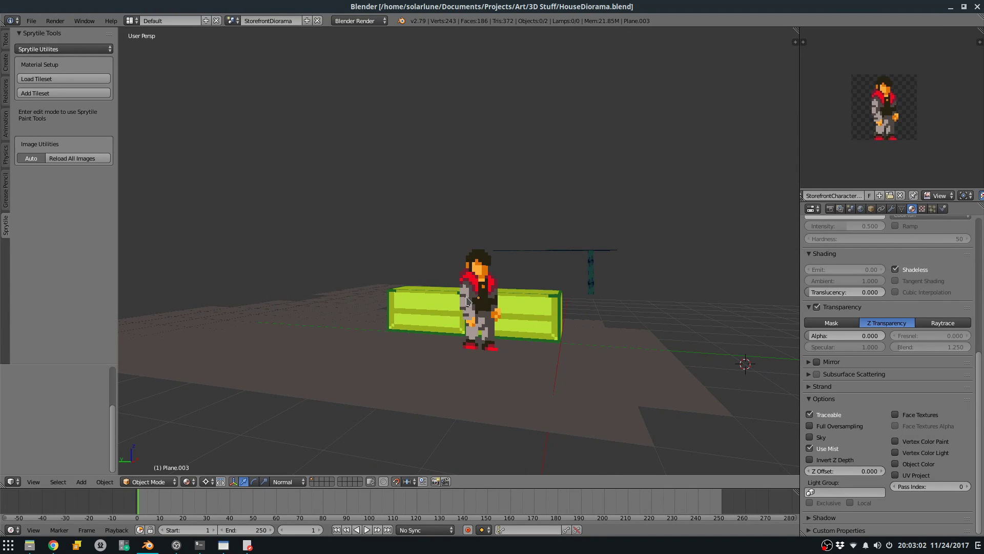
mouse_move(450, 267)
middle_down()
mouse_move(435, 233)
mouse_move(457, 258)
middle_up()
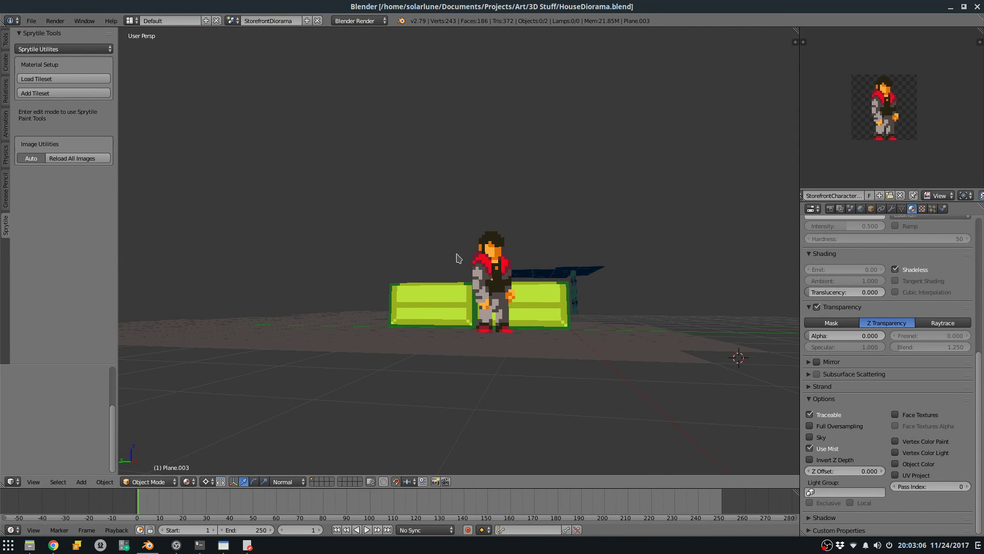
middle_drag(458, 258, 460, 256)
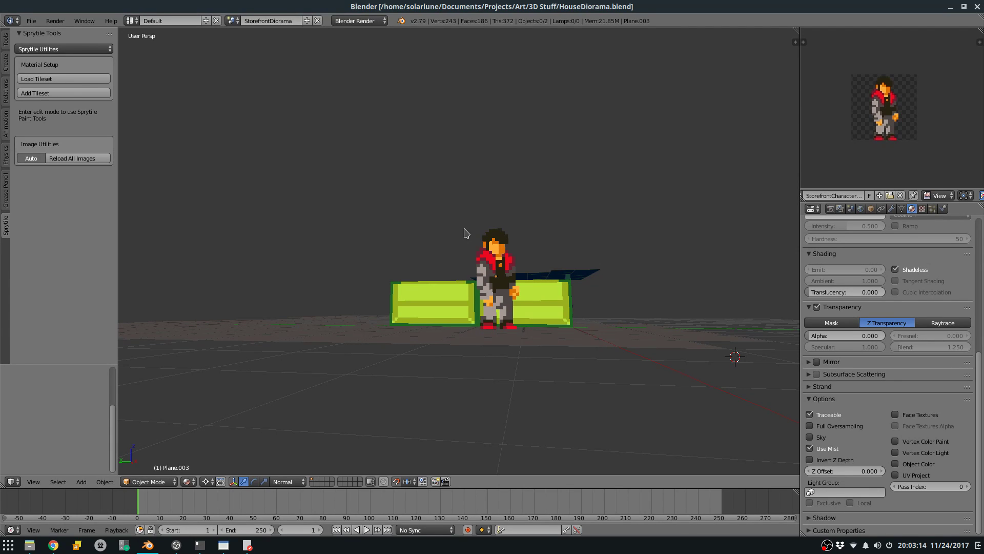
middle_drag(465, 233, 471, 237)
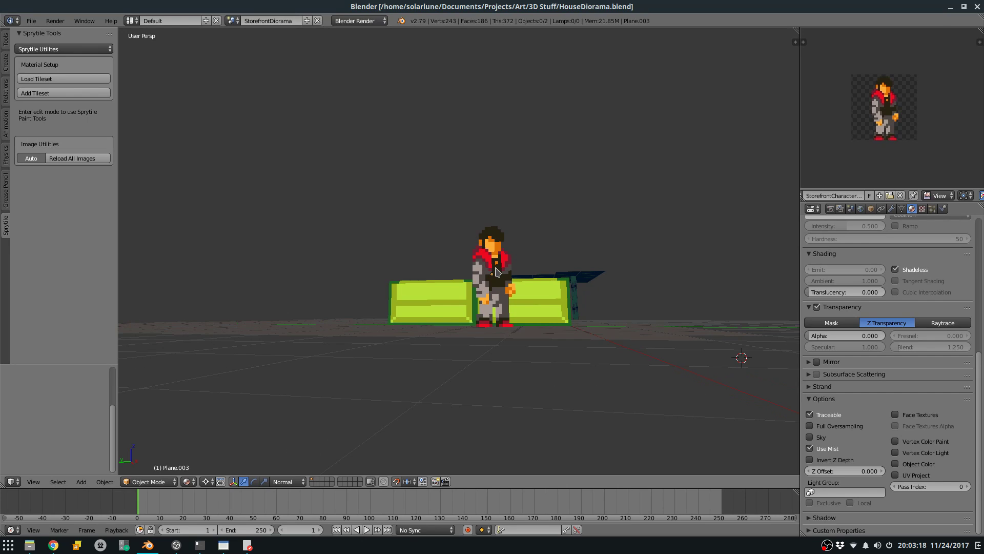
In Aseprite, darken the front trouser cuff above the boot and a pixel below the hand with dark grey (#4d4643).
key(alt+Tab)
scroll(544, 292, up, 3)
key(ctrl+z)
mouse_move(544, 293)
mouse_down()
mouse_move(554, 284)
mouse_move(511, 291)
mouse_up()
alt+click(520, 266)
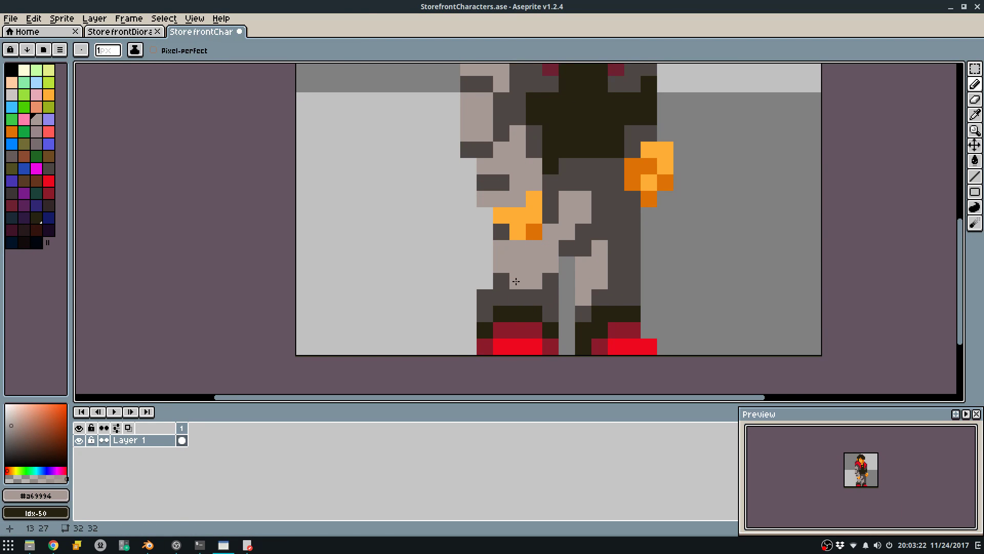
alt+click(501, 231)
click(501, 248)
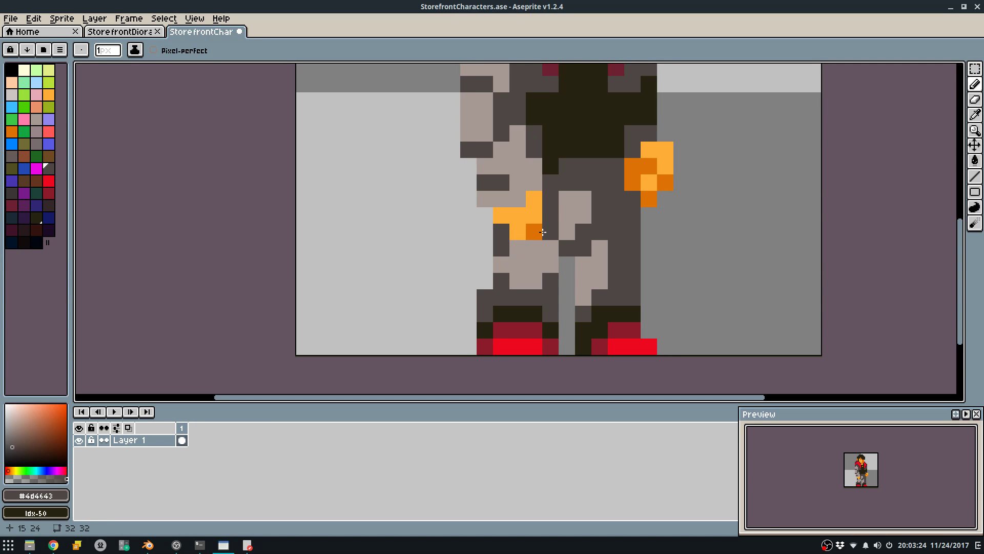
Touch up the dark grey shading just below the front hand, undoing unwanted pencil strokes, and save the sprite.
key(ctrl+z)
key(ctrl+z)
key(ctrl+s)
click(513, 235)
key(ctrl+z)
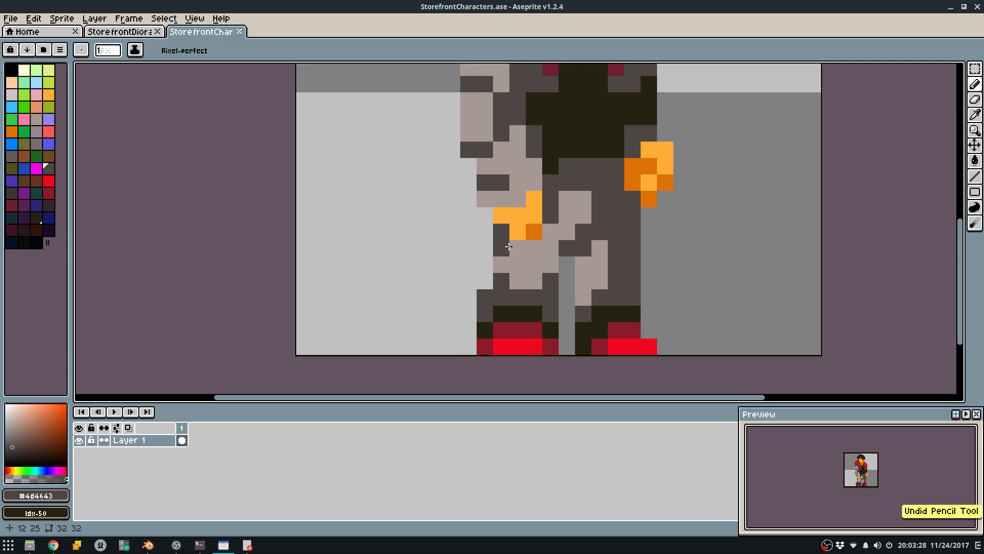
scroll(539, 236, down, 5)
key(v)
key(ctrl+s)
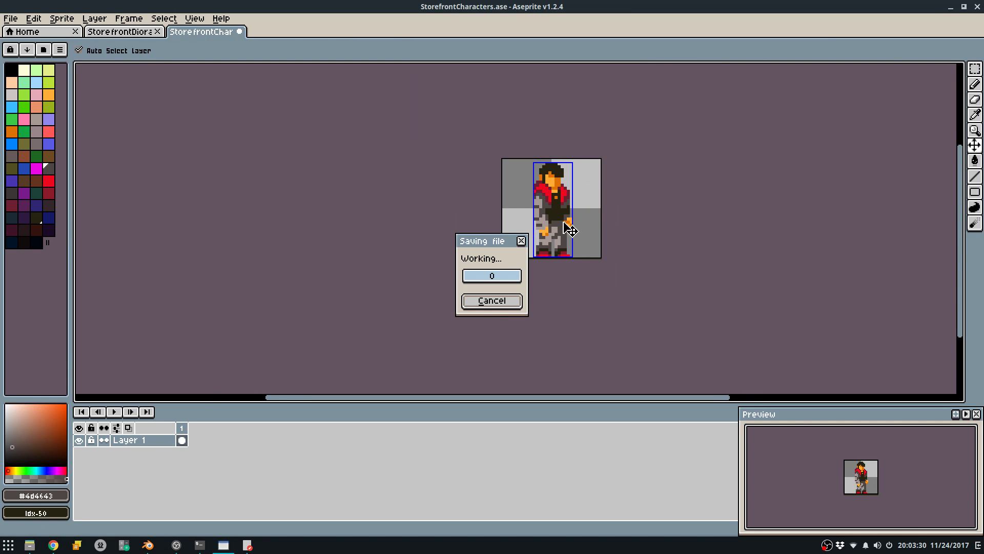
Try erasing and repainting pixels along the front sleeve's outer edge with dark grey and light grey (#a69994).
key(b)
scroll(539, 220, up, 7)
click(497, 181)
key(e)
click(498, 190)
middle_drag(496, 188, 499, 267)
key(b)
click(524, 258)
alt+click(540, 271)
click(521, 271)
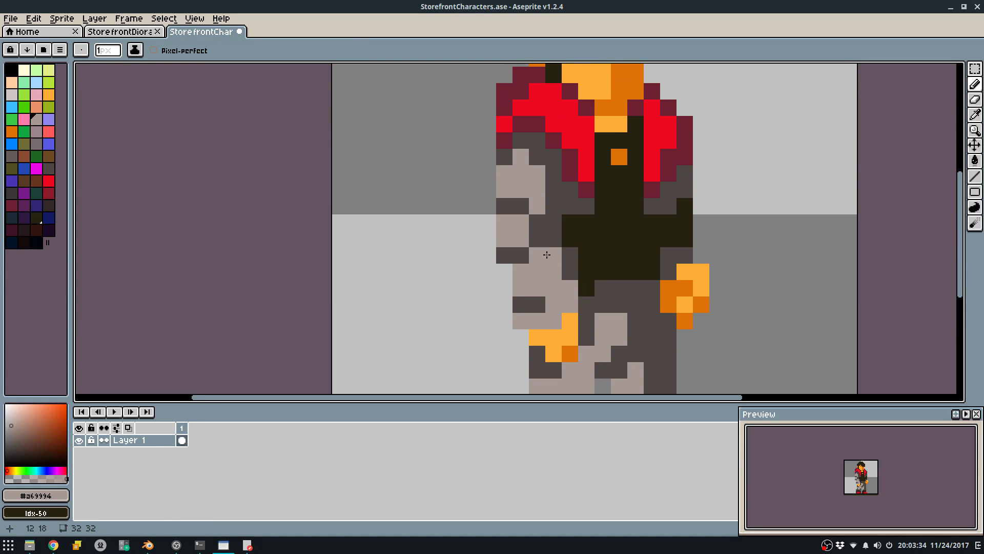
Try darkening the inner elbow of the front sleeve with dark grey (#4d4643) pixels and save the sprite.
alt+click(570, 254)
click(554, 245)
click(568, 271)
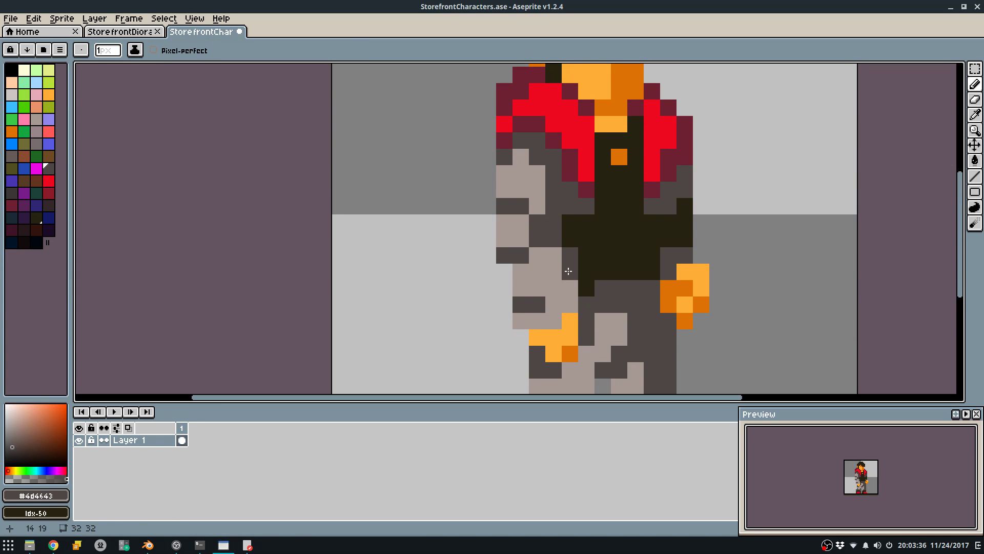
key(ctrl+z)
scroll(586, 241, down, 5)
key(ctrl+s)
scroll(566, 259, up, 3)
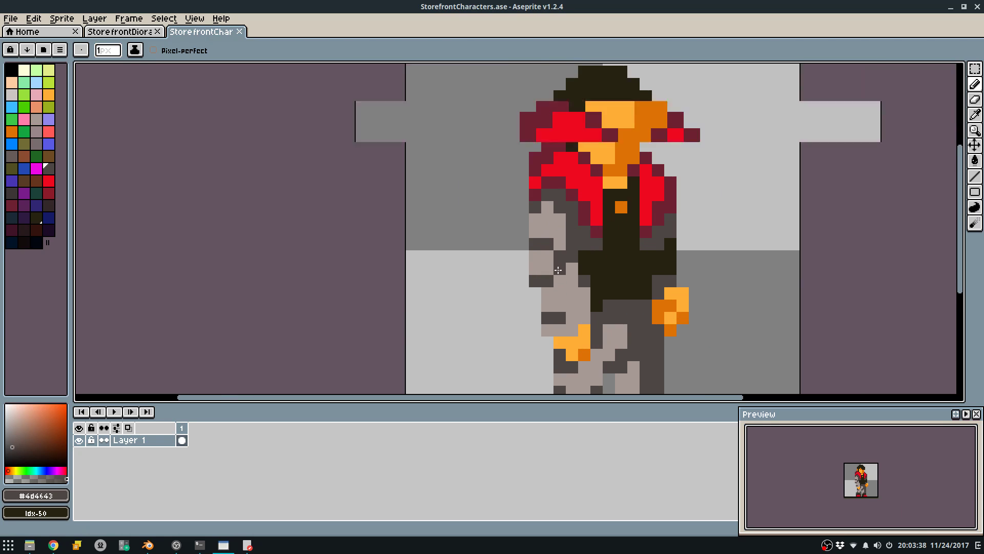
Add one dark grey (#4d4643) pixel below the elbow fold on the front sleeve's outer edge and save the sprite.
click(537, 299)
key(ctrl+z)
click(530, 300)
scroll(564, 282, down, 4)
key(ctrl+s)
Export the updated character sprite sheet and switch to Blender to check it.
key(ctrl+e)
click(530, 342)
click(475, 300)
key(alt+Tab)
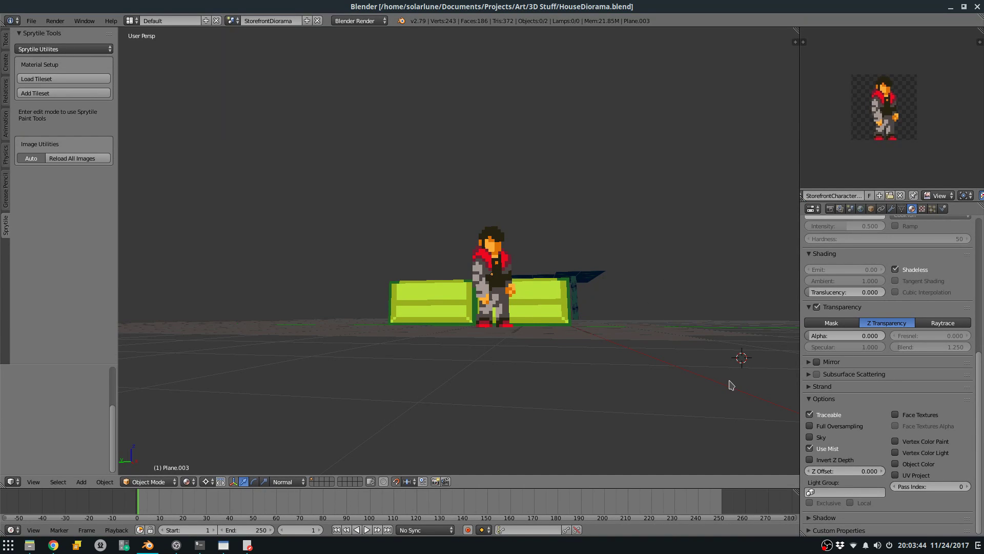
Return to Aseprite and try to copy the front arm area and paste it shifted slightly up.
key(alt+Tab)
scroll(562, 256, up, 3)
mouse_move(557, 253)
mouse_down()
mouse_move(607, 336)
mouse_move(544, 285)
mouse_move(546, 262)
mouse_up()
click(594, 329)
key(ctrl+d)
key(ctrl+c)
key(ctrl+v)
drag(571, 278, 560, 266)
key(ctrl+z)
key(ctrl+z)
Copy the front forearm and hand, paste them shifted upward to shorten the arm, and deselect.
drag(554, 335, 593, 248)
key(ctrl+c)
key(ctrl+v)
click(631, 273)
drag(607, 346, 545, 249)
key(ctrl+c)
key(ctrl+v)
drag(583, 289, 579, 272)
click(718, 236)
Repaint the shortened arm's elbow pixels with light grey (#a69994) and dark grey (#4d4643).
key(q)
alt+click(554, 227)
click(546, 236)
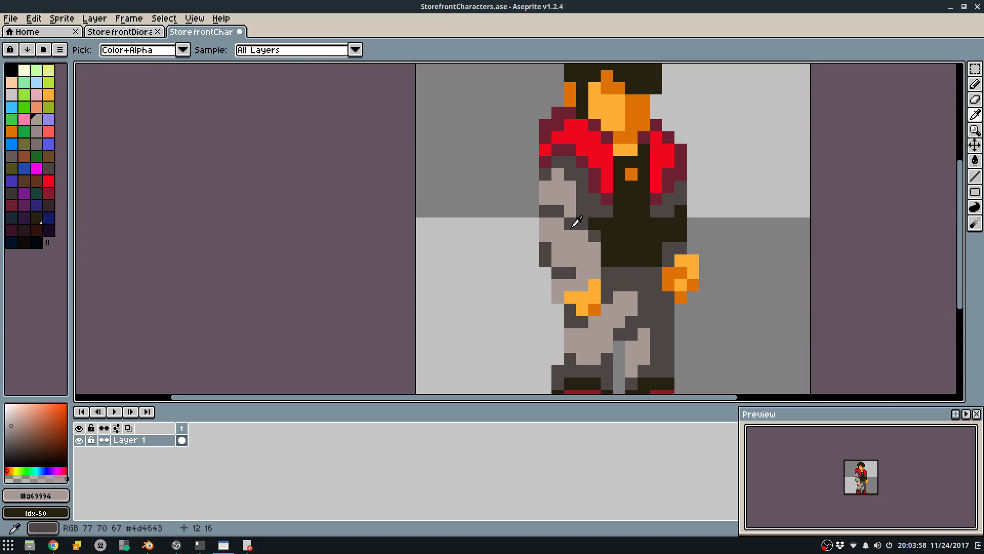
alt+click(570, 226)
click(558, 248)
scroll(604, 258, down, 3)
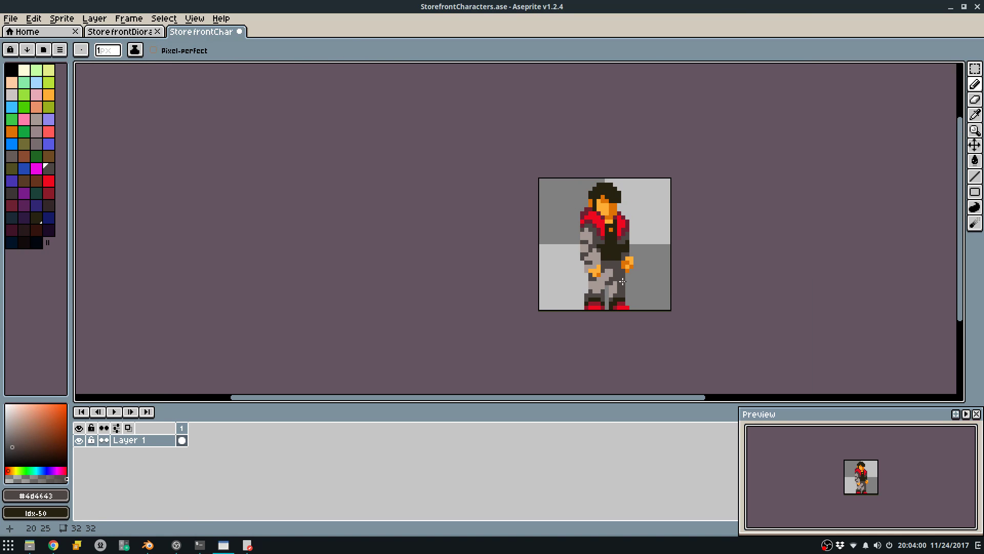
Undo the elbow repainting and the pasted forearm to restore the longer front arm.
key(ctrl+z)
key(ctrl+z)
key(ctrl+z)
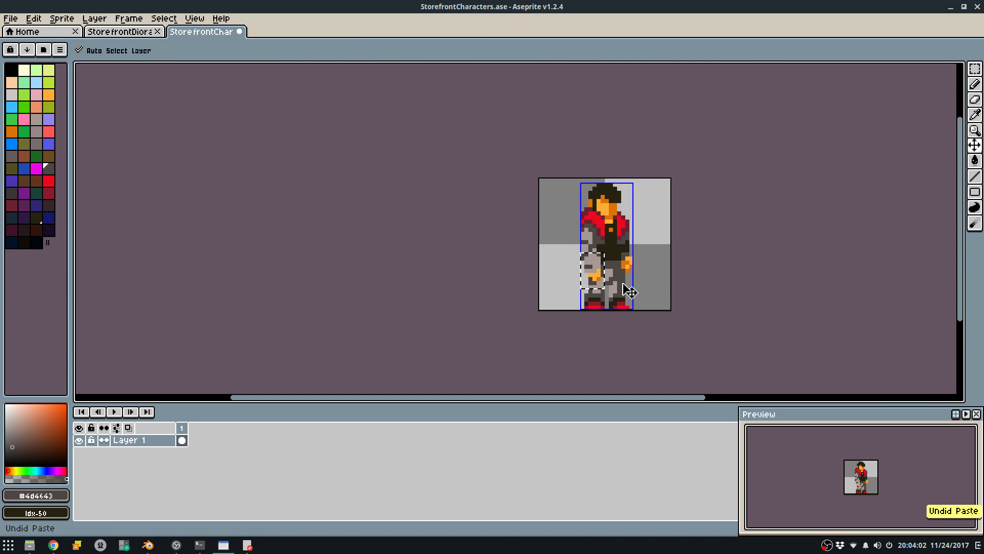
key(ctrl+z)
key(ctrl+z)
scroll(627, 275, up, 3)
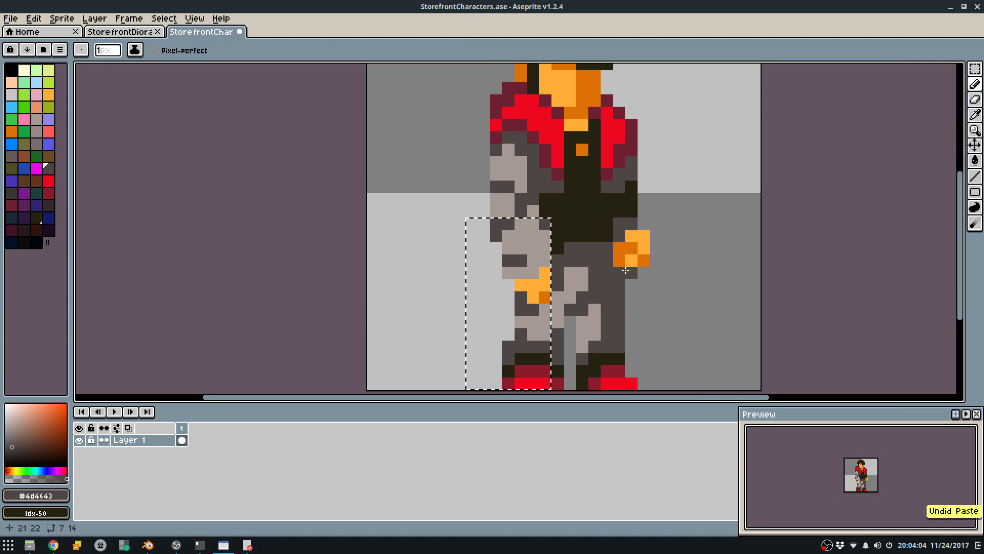
key(ctrl+z)
Select the back hand, move it down one pixel, and deselect.
key(m)
key(e)
key(m)
mouse_move(631, 224)
mouse_down()
mouse_move(660, 276)
mouse_move(642, 262)
mouse_up()
click(641, 253)
click(656, 199)
Extend the back sleeve down to the lowered hand by painting it dark grey (#4d4643) beside the shirt.
key(q)
key(f)
click(635, 228)
key(q)
drag(631, 224, 631, 211)
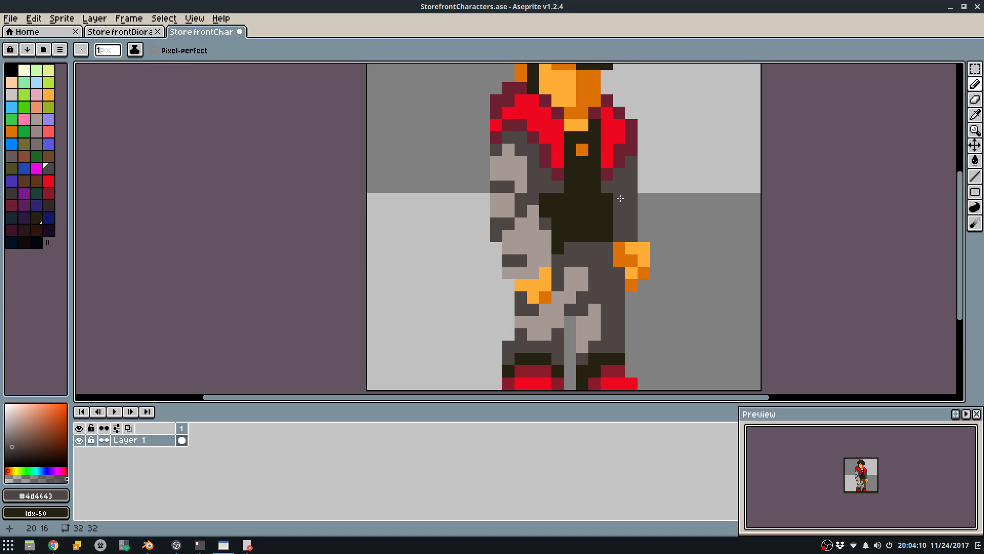
Undo the last sleeve painting, paint the back sleeve near-black and its forearm orange (#dc7208), and save the sprite.
key(ctrl+z)
alt+click(606, 215)
mouse_move(619, 225)
mouse_down()
mouse_move(632, 227)
mouse_move(633, 212)
mouse_move(630, 228)
mouse_up()
scroll(643, 209, down, 2)
scroll(636, 219, up, 2)
alt+click(633, 236)
key(ctrl+s)
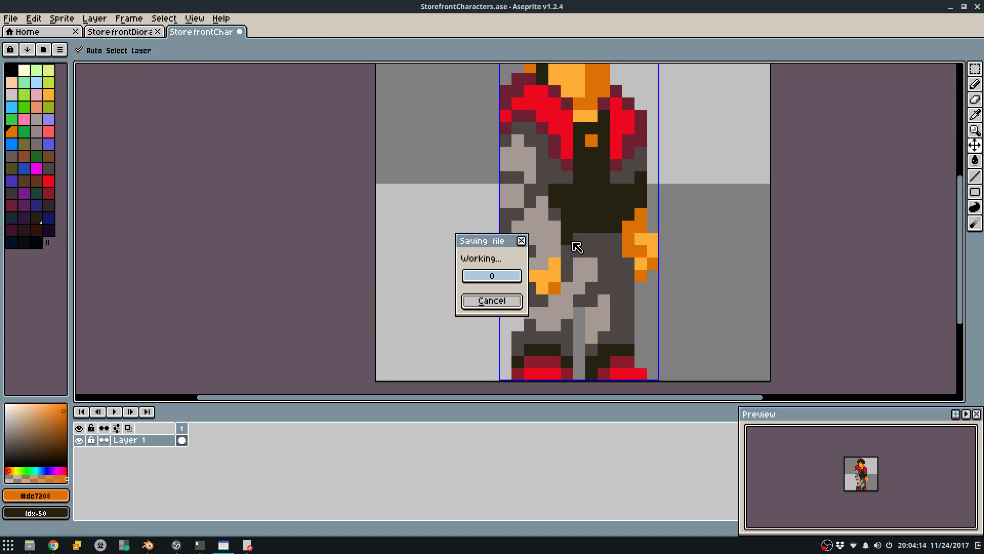
scroll(647, 231, up, 1)
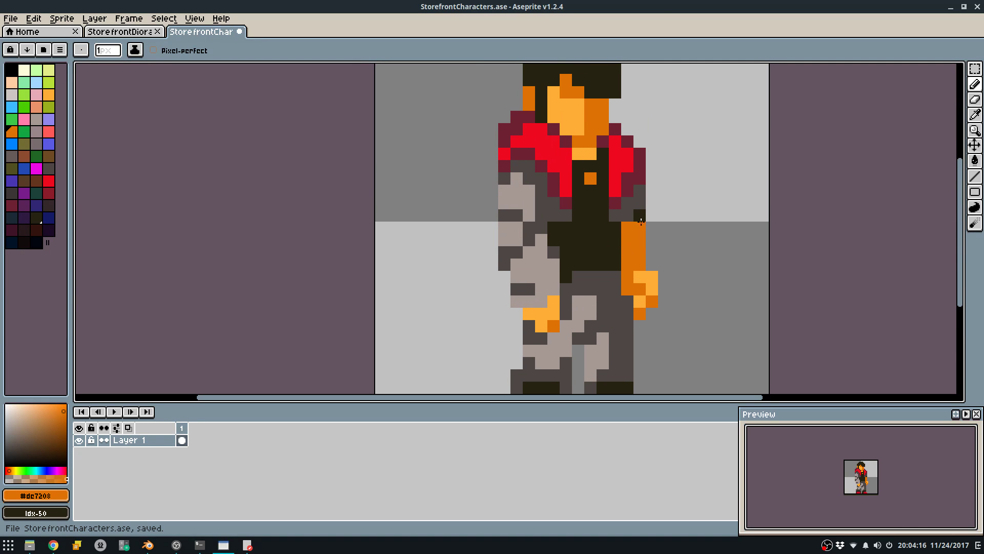
Undo the orange painting on the back forearm and save the sprite.
scroll(666, 249, down, 4)
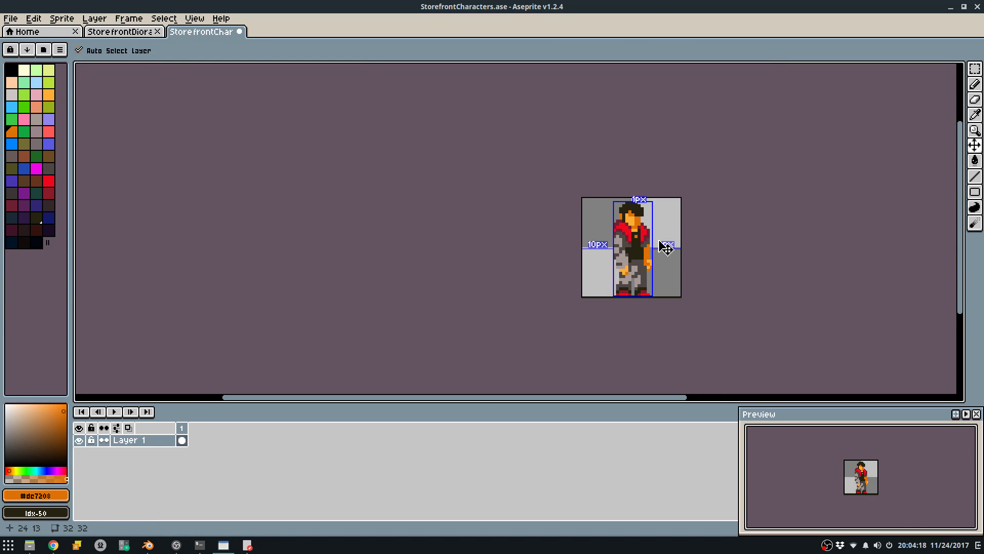
key(ctrl+z)
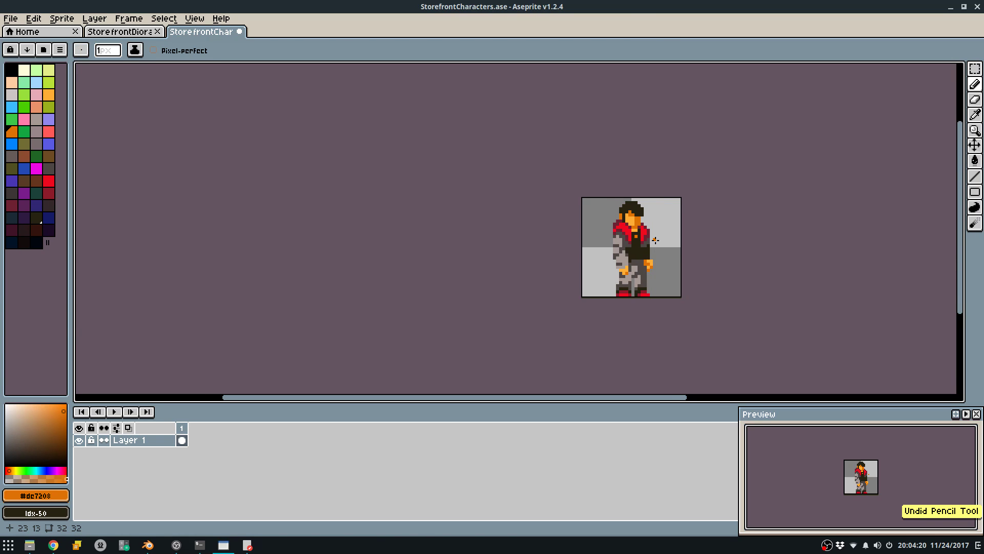
key(ctrl+y)
key(ctrl+s)
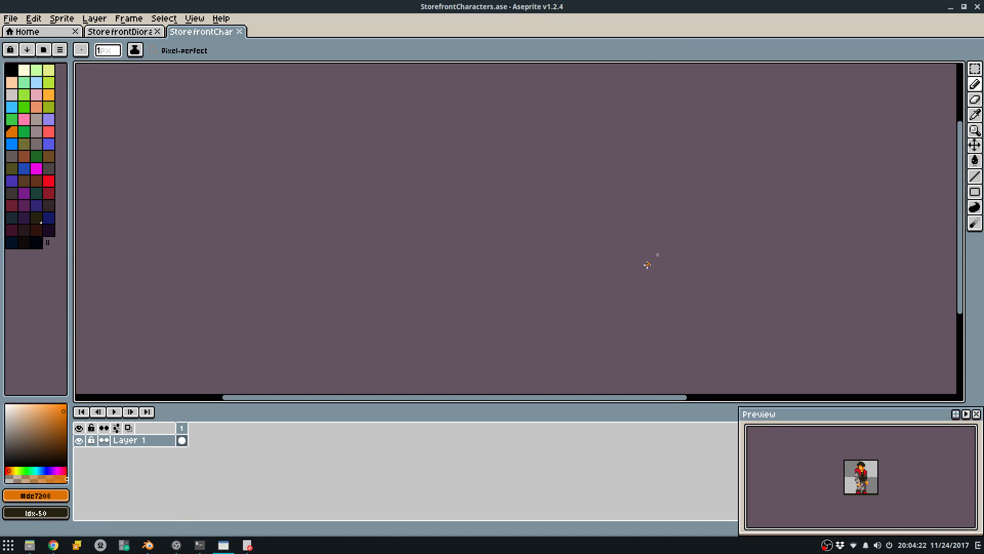
Erase the outer pixels of the back sleeve and hand, leaving only a narrow strip beside the body.
scroll(647, 266, up, 3)
key(e)
mouse_move(641, 217)
mouse_down()
mouse_move(640, 266)
mouse_move(652, 274)
mouse_move(641, 204)
mouse_move(641, 216)
mouse_up()
click(641, 192)
scroll(649, 215, down, 4)
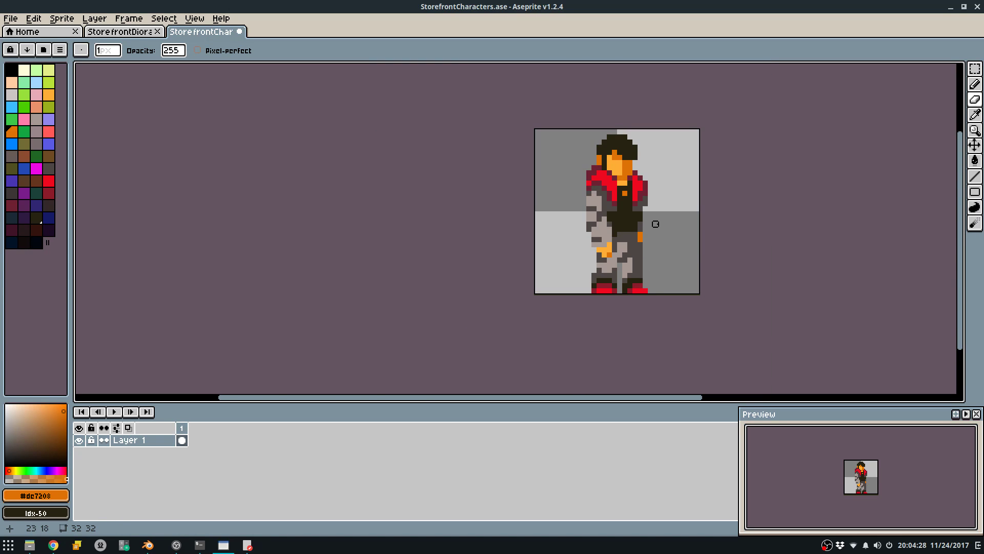
Save the slimmed character sprite and re-export it as a sprite sheet.
key(ctrl+s)
key(ctrl+e)
click(534, 343)
click(474, 295)
Switch to Blender, save HouseDiorama.blend, and view the character plane from a low angle beside the counter.
key(alt+Tab)
key(ctrl+s)
click(662, 243)
middle_drag(662, 243, 610, 271)
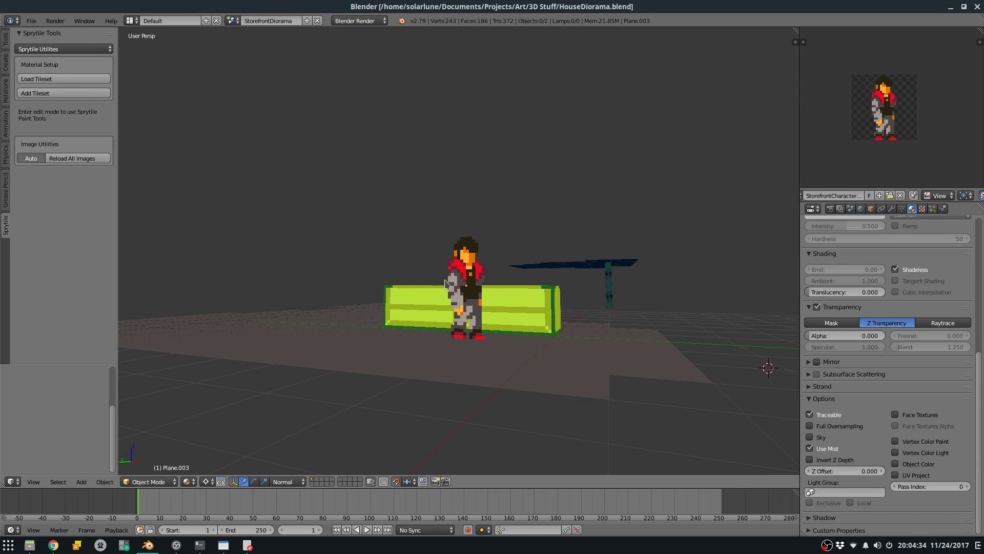
Switch to Aseprite and try shortening the ear by painting its upper pixel in the hair's near-black (#272211).
key(alt+Tab)
scroll(534, 231, up, 4)
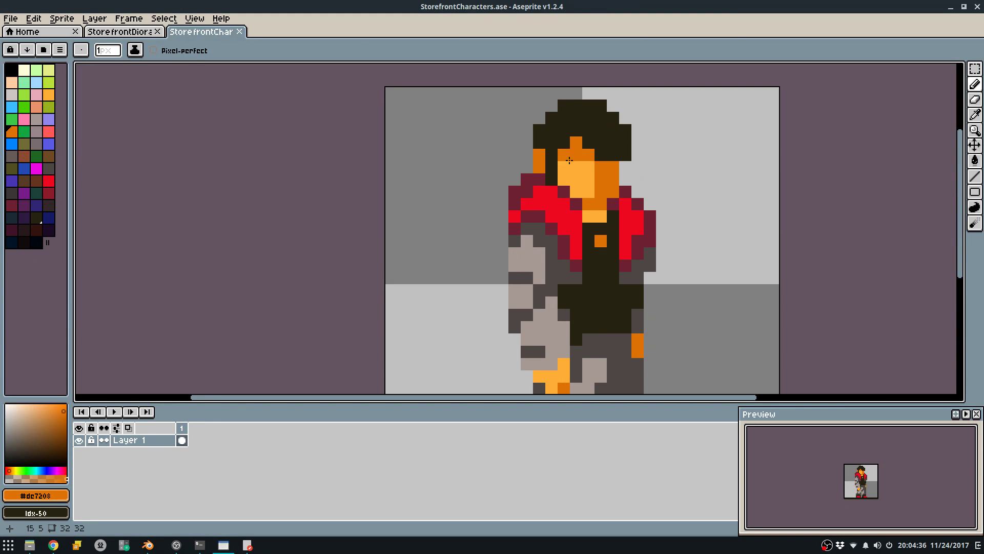
key(i)
click(547, 149)
key(b)
middle_drag(563, 196, 557, 231)
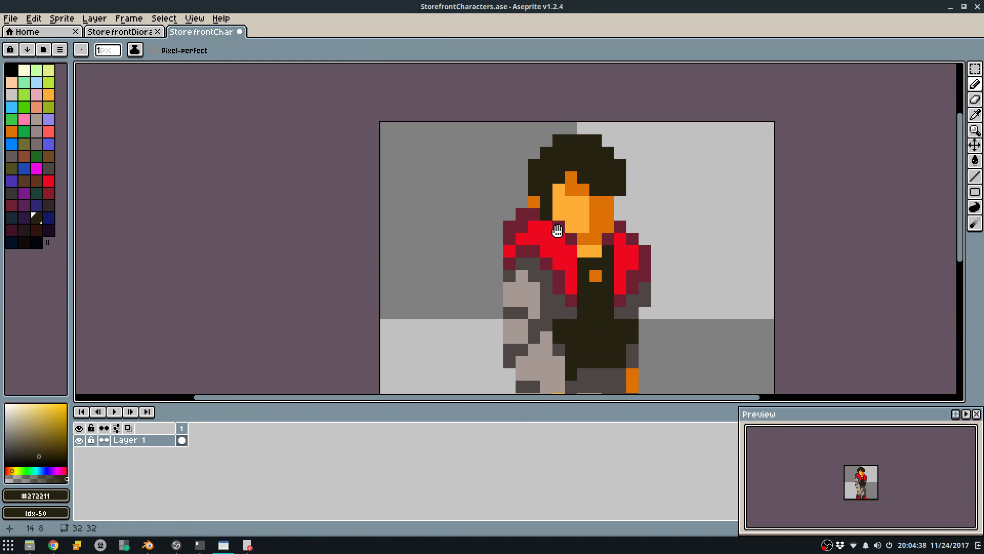
Save the sprite, re-export its sprite sheet, and switch to Blender to view the character.
key(ctrl+s)
scroll(579, 223, down, 3)
key(ctrl+e)
click(519, 345)
click(491, 301)
key(alt+Tab)
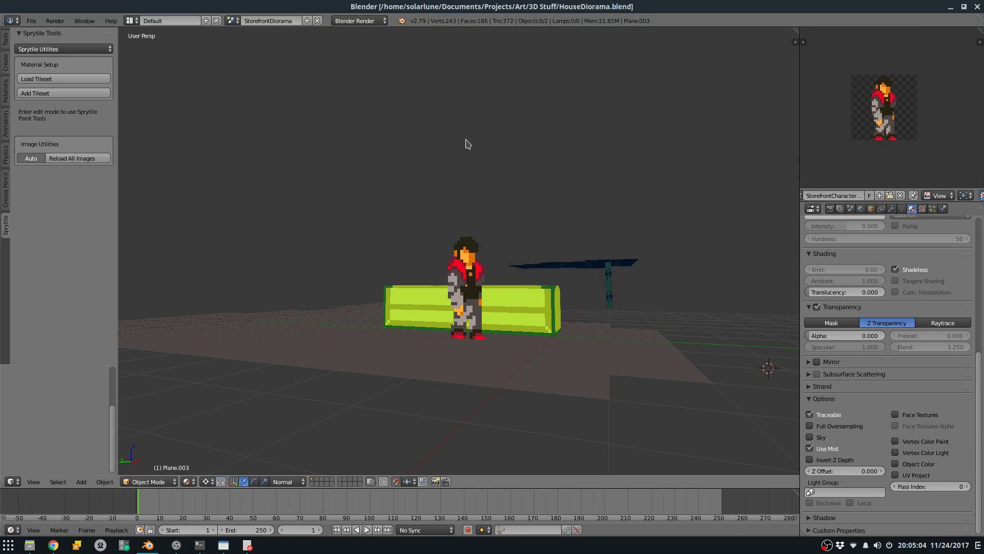
Return to Aseprite, save the character file again, and regenerate its sprite sheet.
key(alt+Tab)
middle_drag(481, 167, 428, 134)
key(ctrl+s)
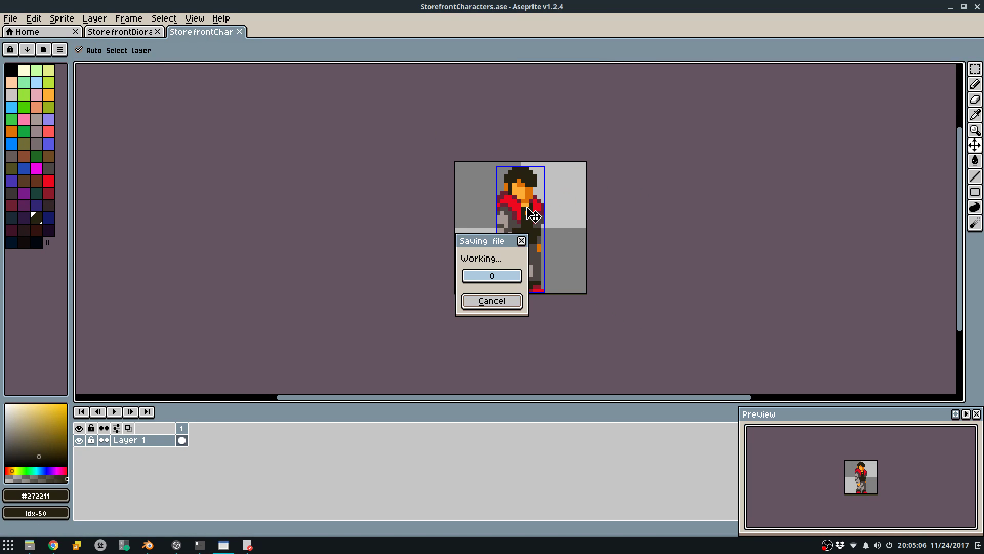
key(ctrl+e)
click(511, 347)
click(485, 299)
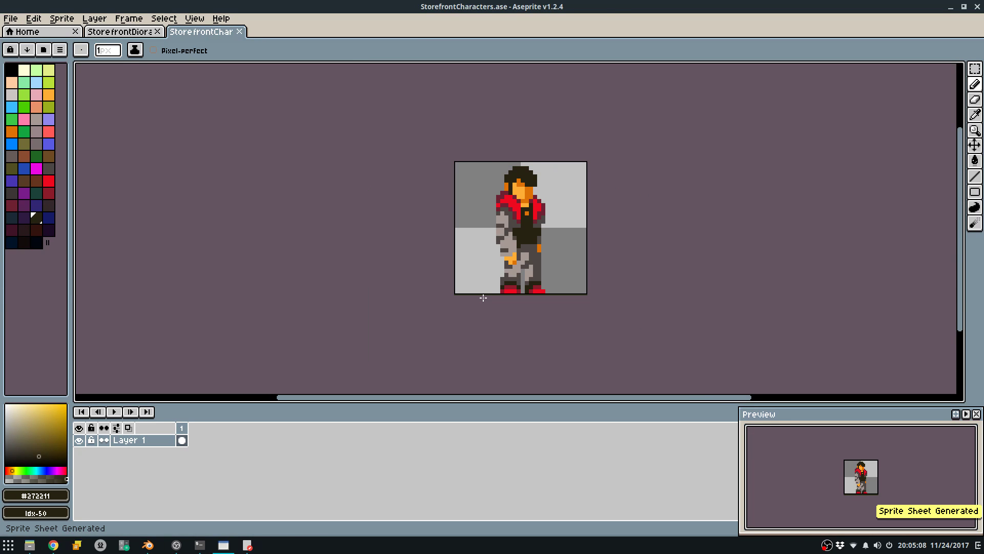
Compare the character in the Blender scene with the sprite in Aseprite.
key(alt+Tab)
key(alt+Tab)
key(alt+Tab)
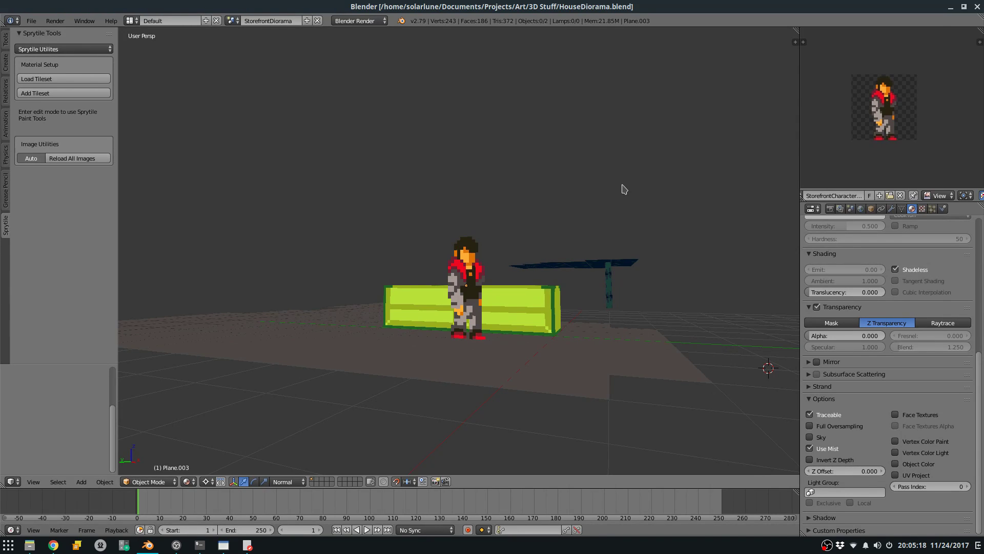
key(alt+Tab)
key(alt+Tab)
key(alt+Tab)
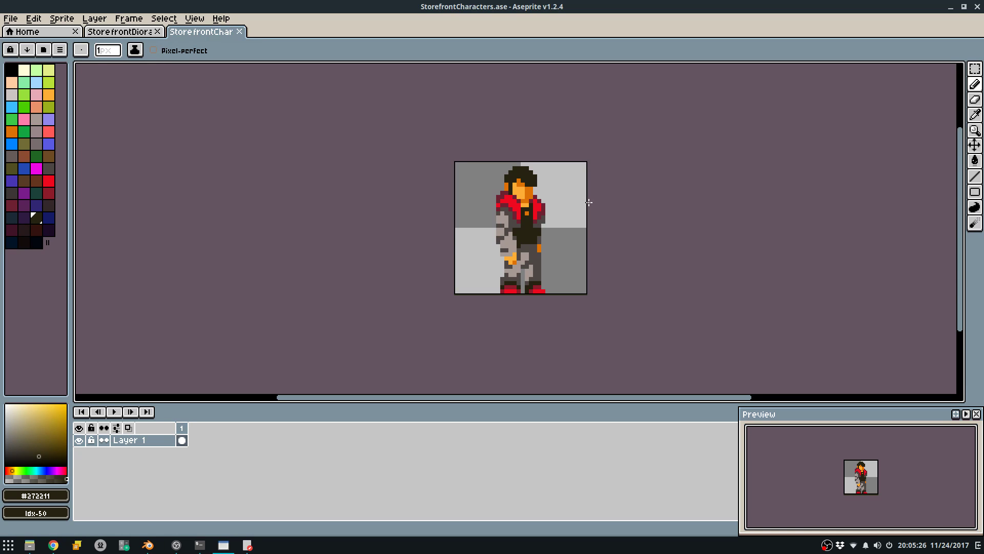
key(alt+Tab)
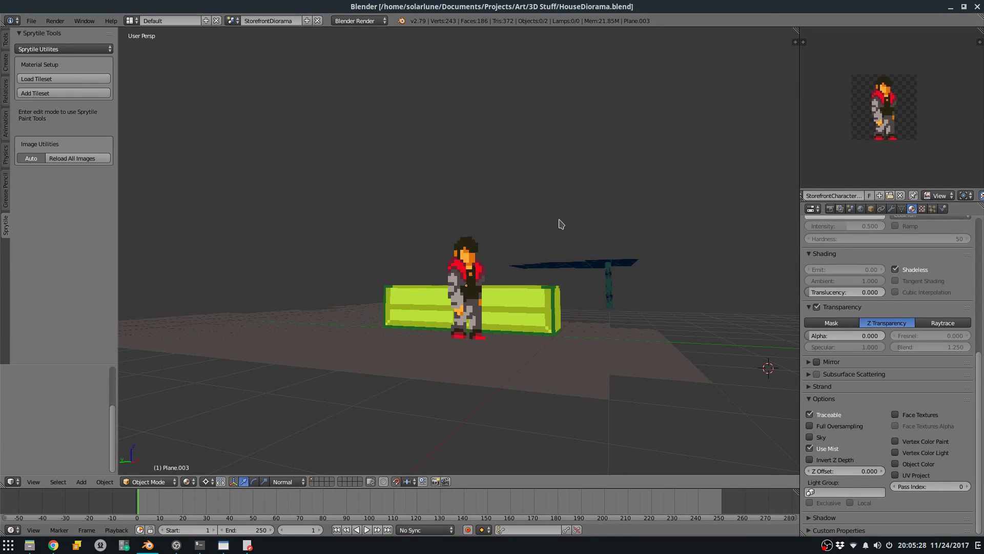
key(alt+Tab)
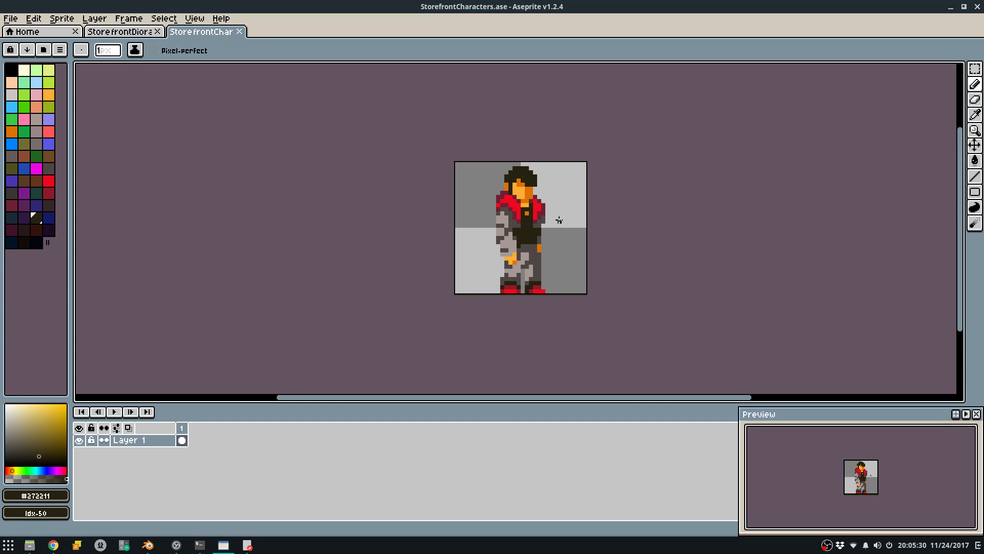
key(m)
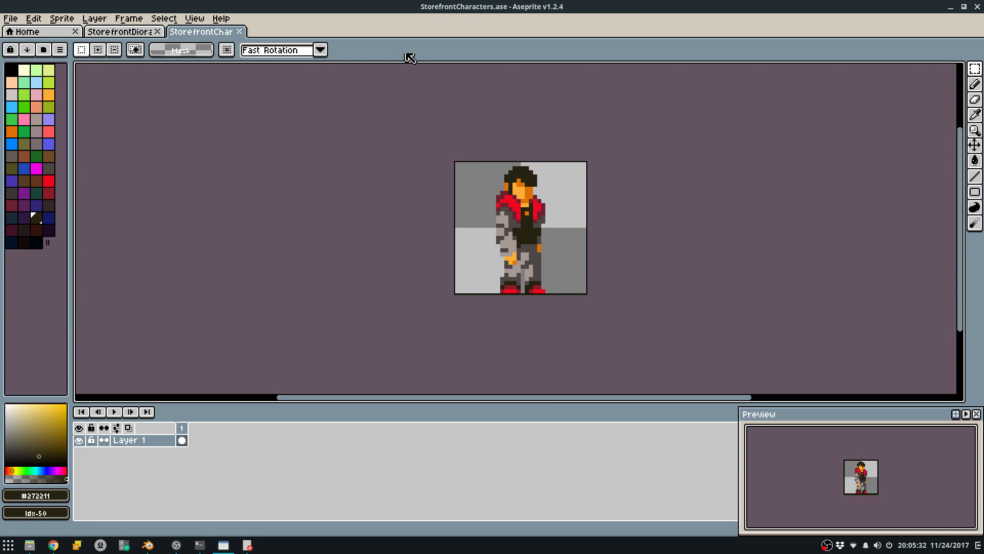
key(alt+Tab)
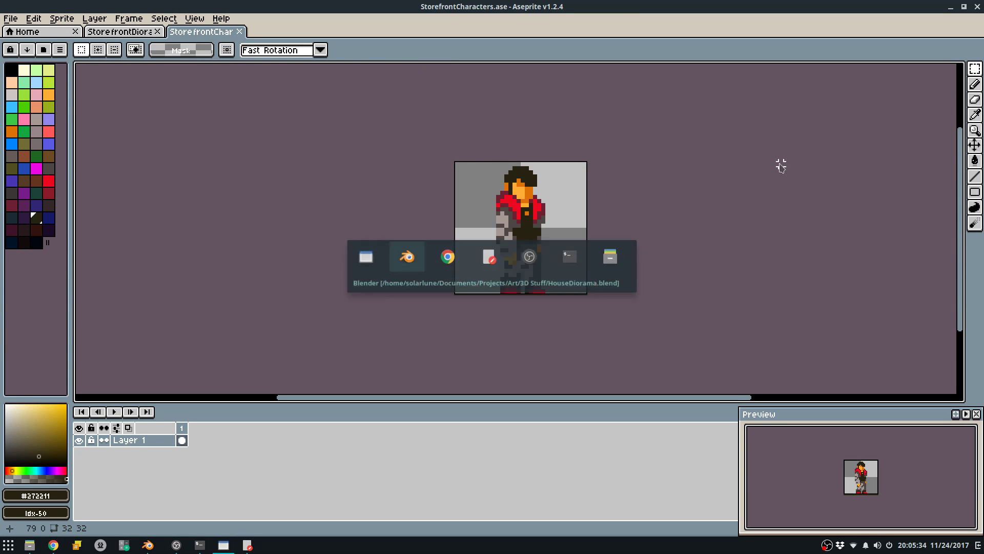
key(alt+Tab)
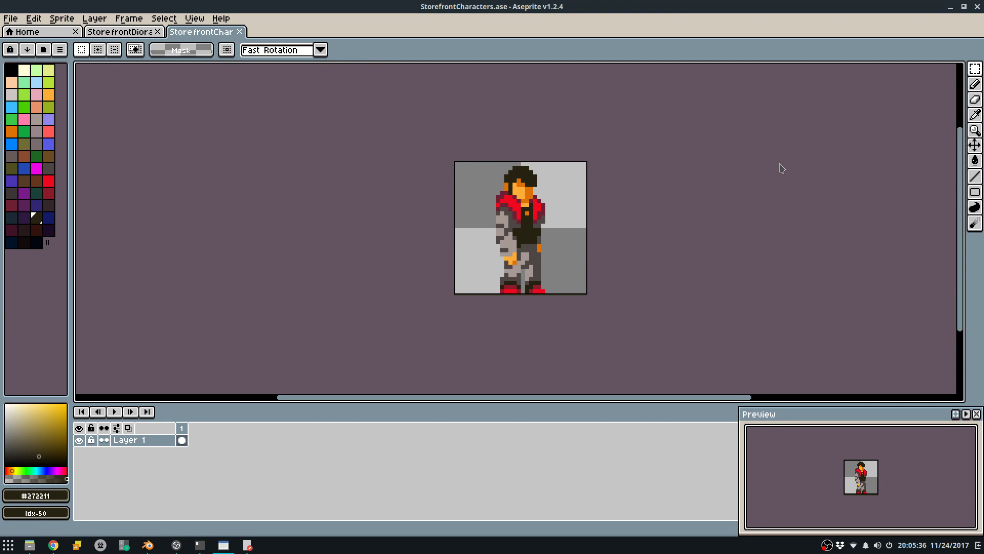
Widen the shirt with near-black (#272211) pixels on both sides just below the jacket's red panels, undoing the stray stroke.
key(b)
scroll(521, 213, up, 6)
scroll(637, 213, down, 3)
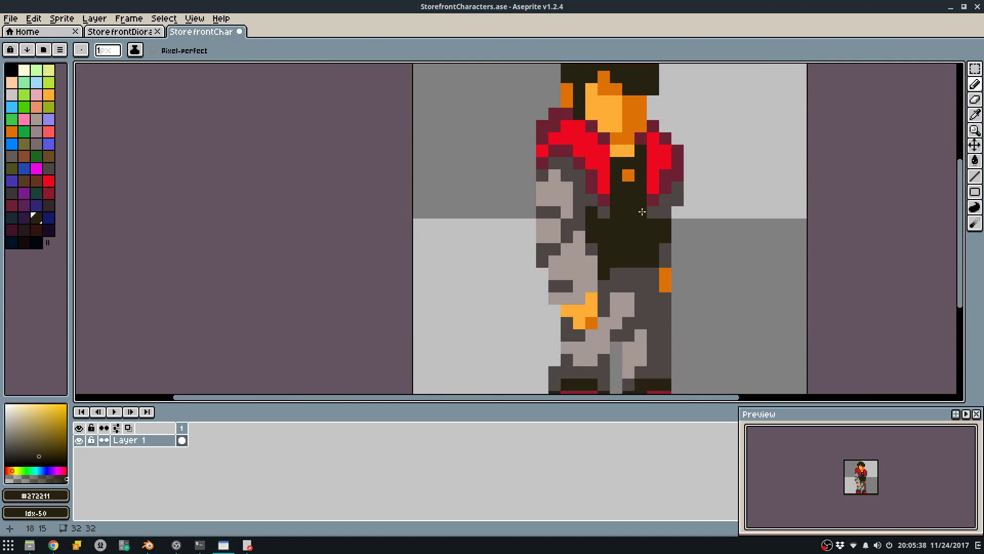
scroll(658, 214, up, 1)
scroll(613, 281, down, 4)
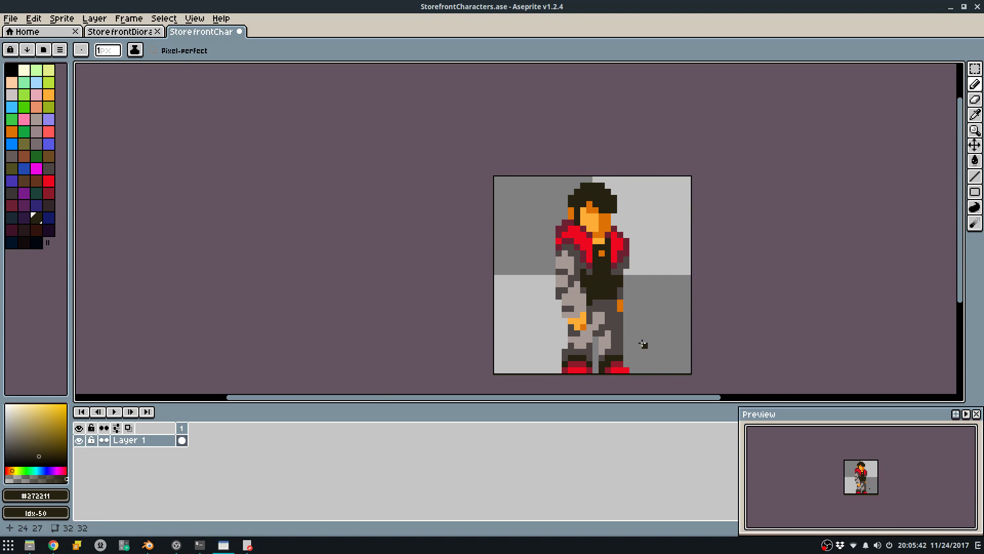
key(ctrl+z)
scroll(646, 267, up, 3)
key(b)
click(522, 292)
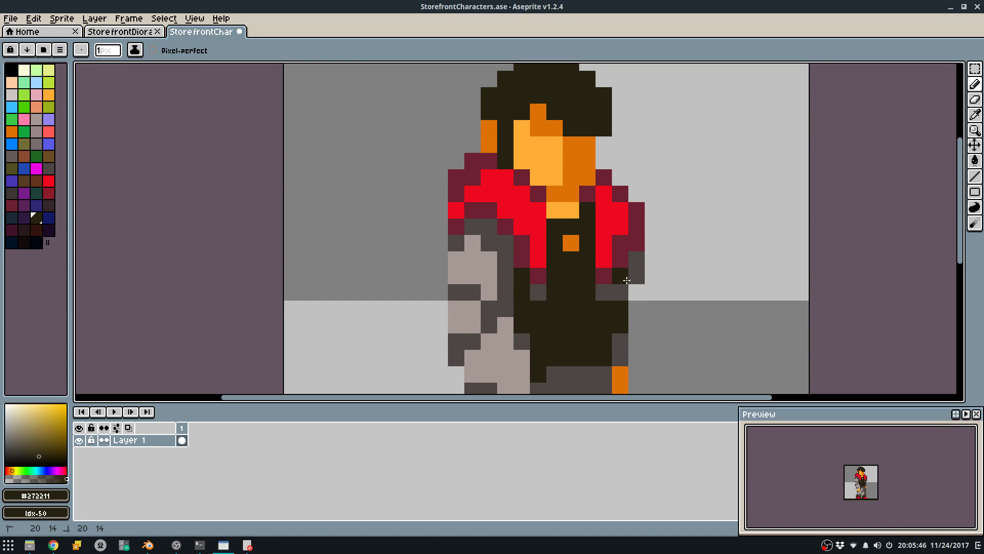
scroll(607, 212, down, 4)
scroll(600, 245, up, 4)
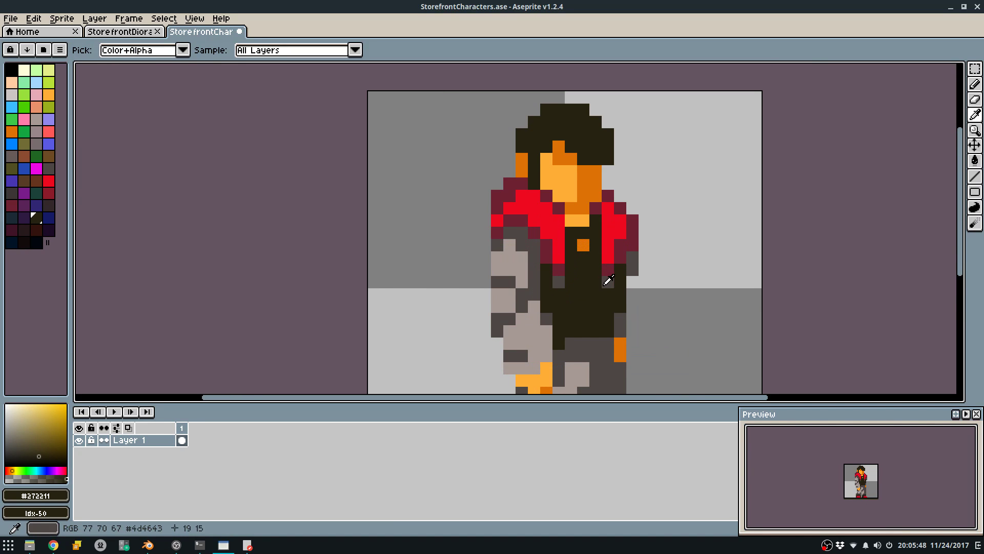
Extend the dark grey (#4d4643) jacket edges one pixel down over both sides of the shirt, and save the sprite.
alt+click(607, 281)
click(557, 294)
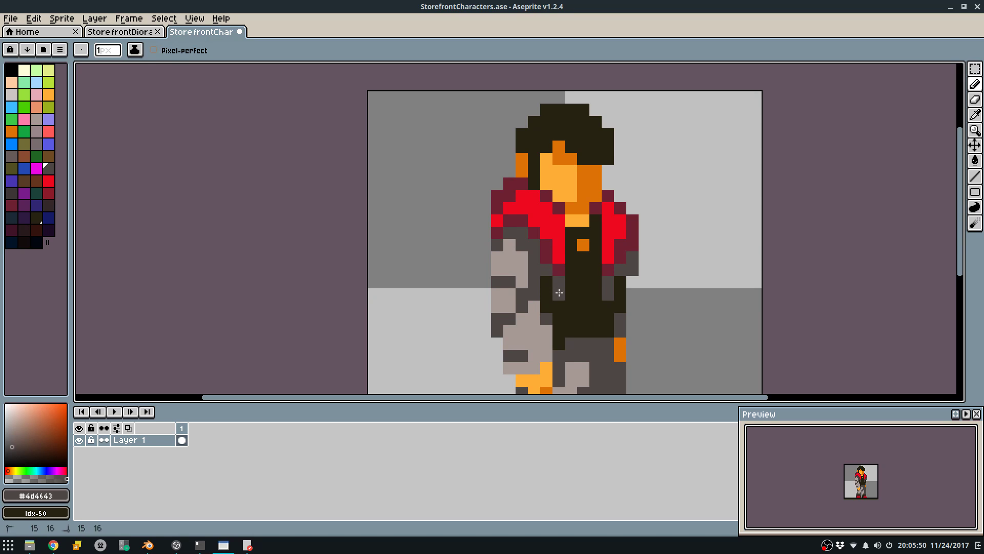
scroll(571, 266, down, 2)
key(ctrl+s)
Repaint the topmost near-black pixel on each outer side of the shirt in dark grey (#4d4643), and save.
scroll(565, 286, up, 2)
scroll(565, 286, up, 2)
click(541, 237)
click(682, 229)
scroll(685, 216, down, 6)
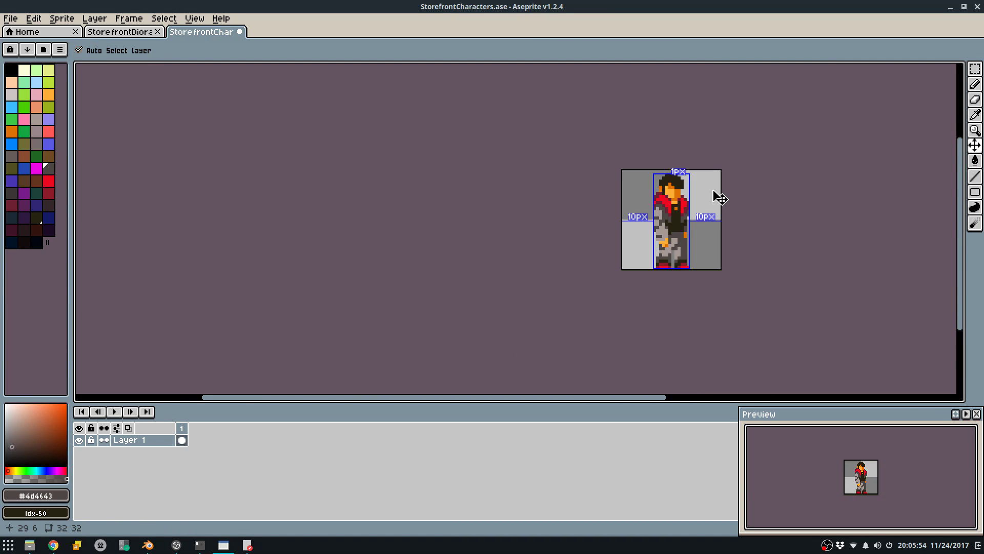
key(ctrl+s)
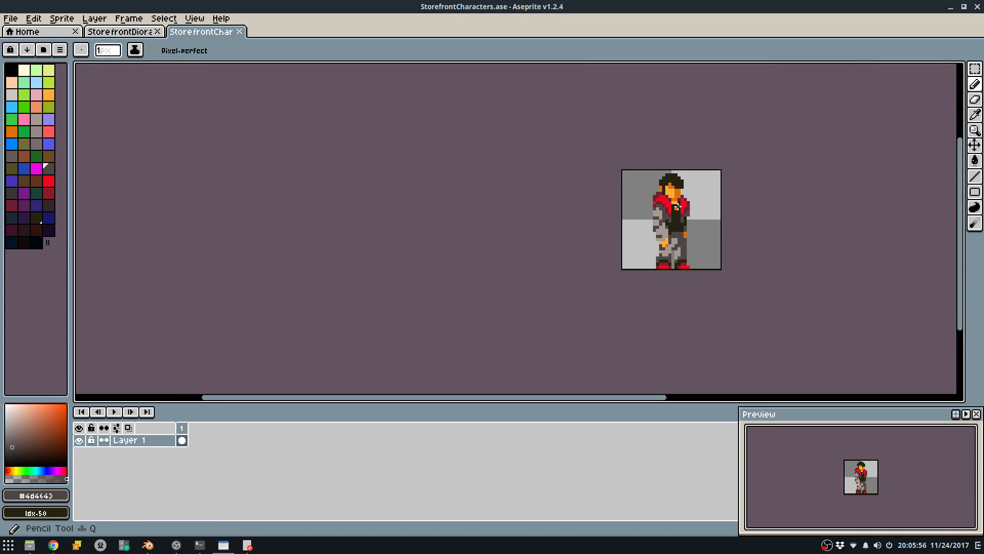
Shade the lower red parts of both jacket panels with maroon (#6d2131) and save the sprite.
scroll(651, 204, up, 4)
alt+click(651, 205)
click(639, 200)
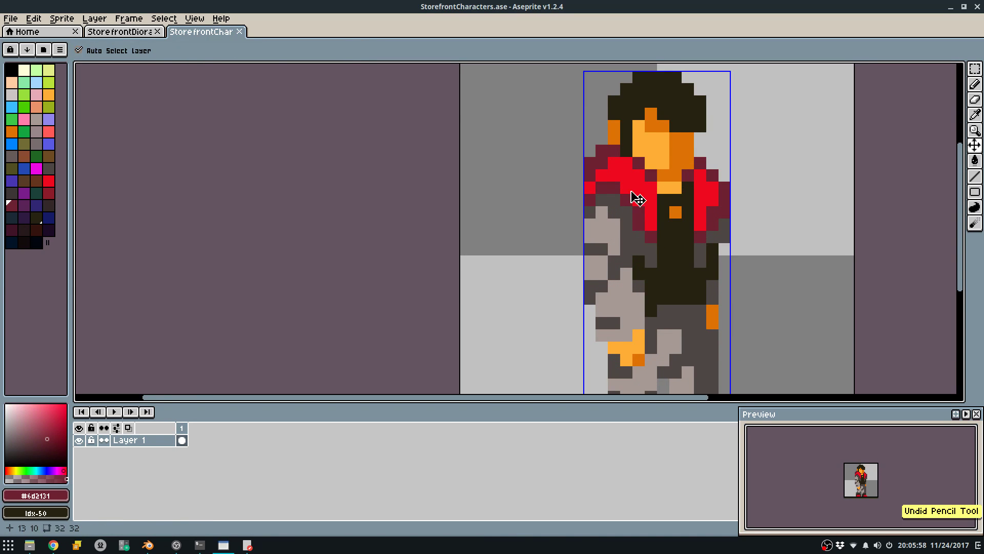
drag(701, 212, 701, 225)
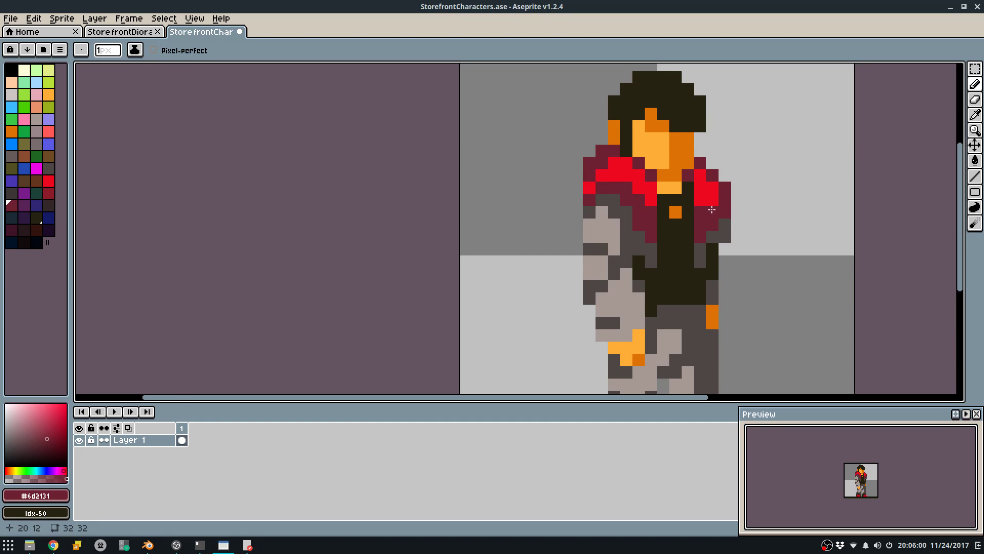
click(712, 202)
scroll(717, 227, down, 3)
key(ctrl+s)
Try additional maroon (#6d2131) strokes on the front jacket panel and undo them.
scroll(689, 215, up, 4)
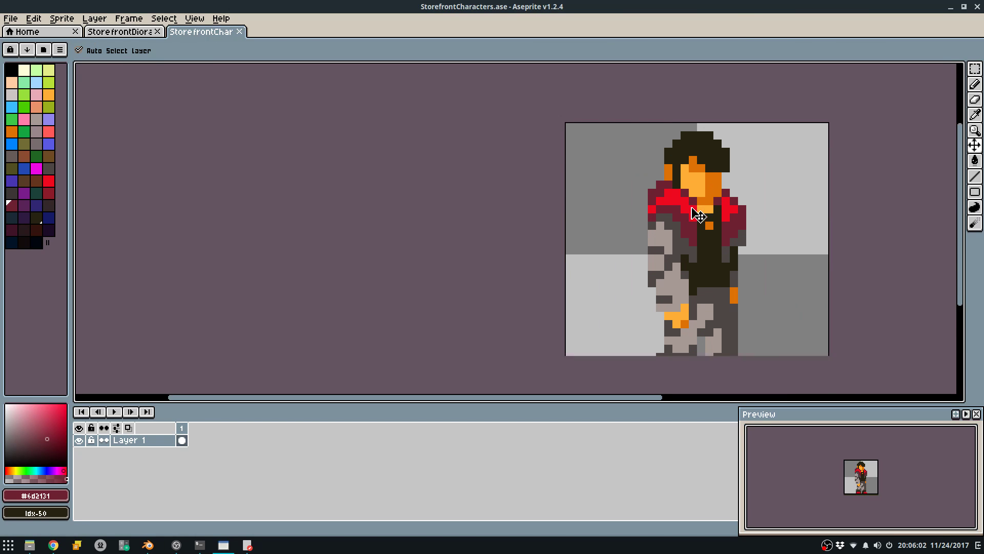
click(687, 228)
mouse_move(689, 229)
mouse_down()
mouse_move(703, 232)
mouse_move(694, 235)
mouse_up()
key(ctrl+z)
key(ctrl+z)
scroll(691, 309, down, 6)
key(ctrl+z)
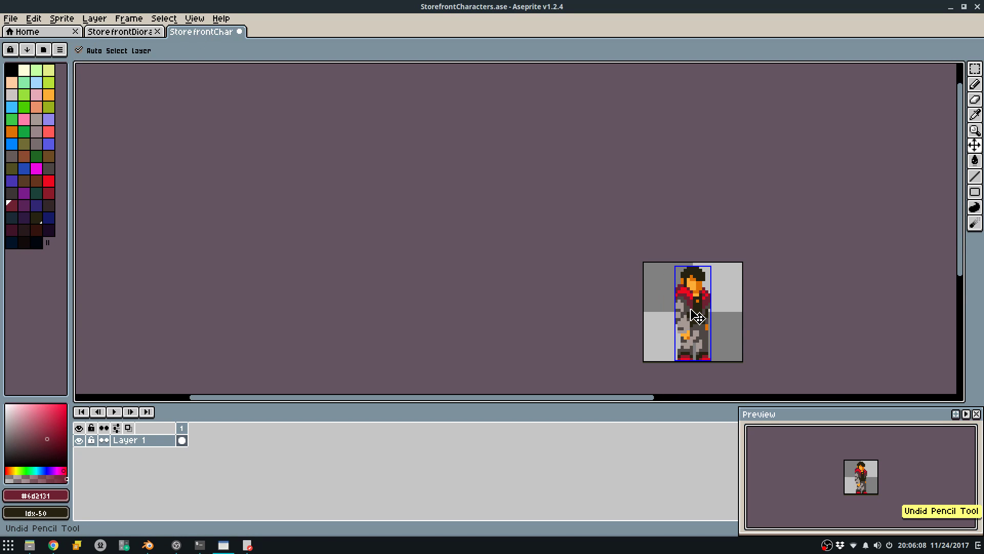
Undo and redo the last jacket shading stroke to compare both versions, and save the sprite with the shading restored.
key(ctrl+y)
key(ctrl+s)
middle_drag(746, 343, 690, 287)
key(ctrl+z)
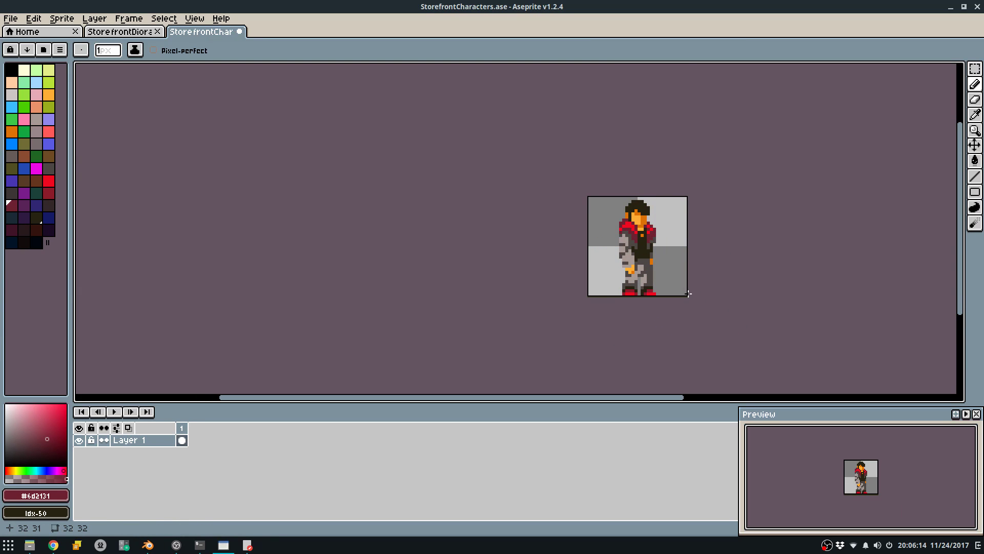
key(ctrl+z)
key(ctrl+s)
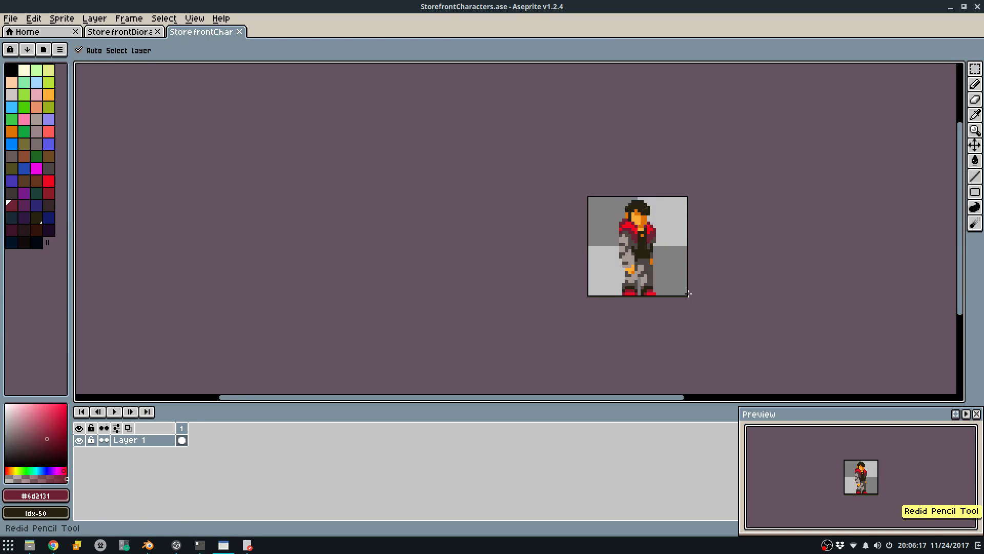
key(ctrl+s)
Re-export the character's sprite sheet, switch to Blender, and view the character beside the counter from a higher angle.
key(ctrl+e)
click(500, 349)
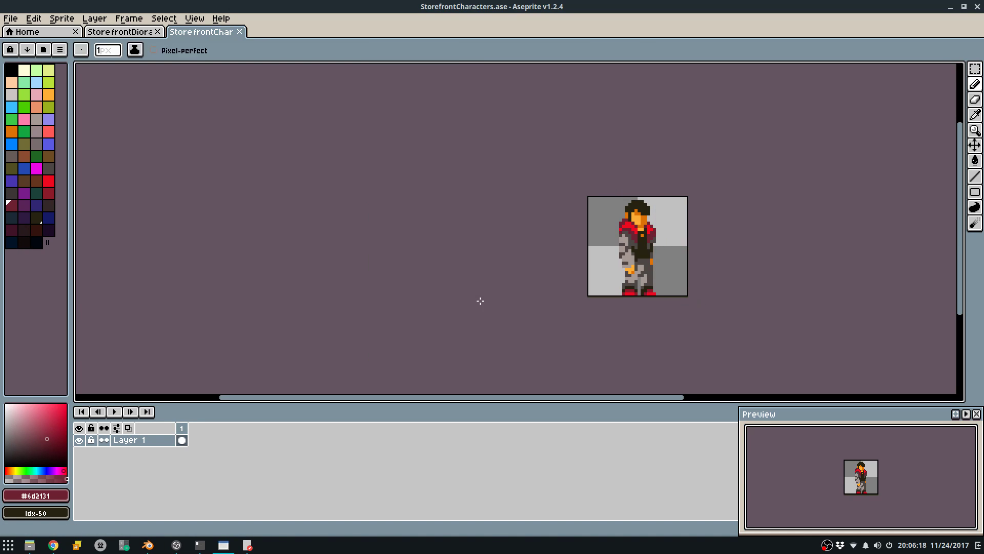
key(alt+Tab)
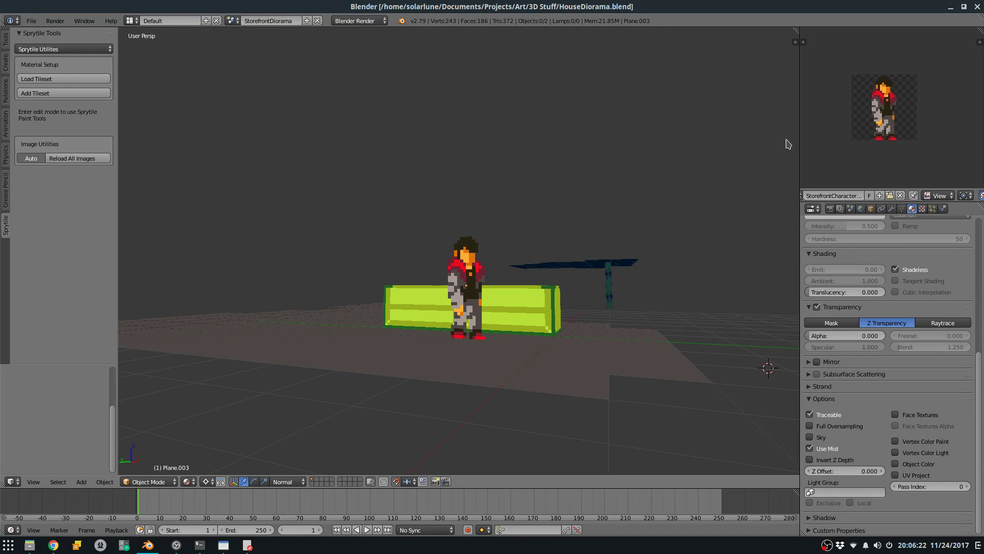
middle_drag(550, 337, 380, 325)
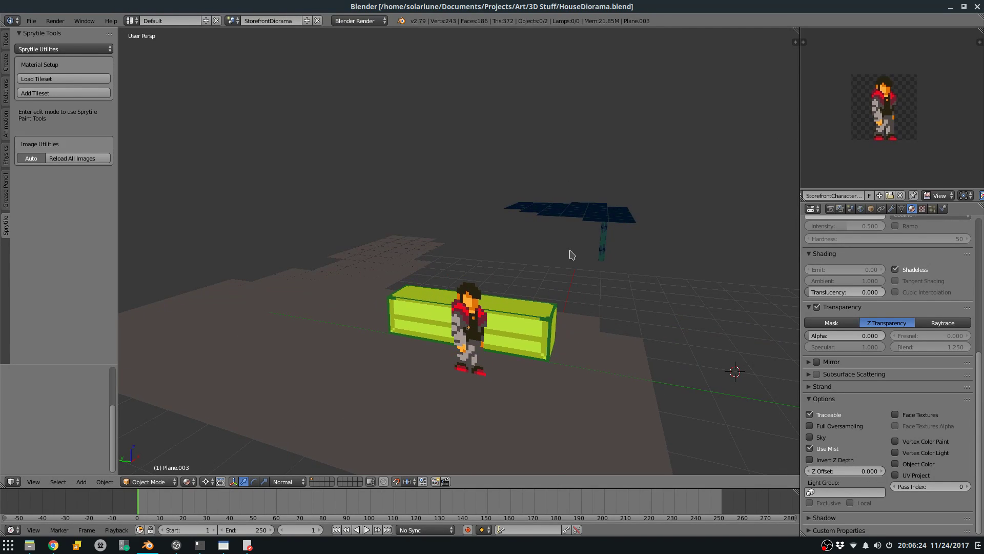
Examine the re-exported character beside the counter from low and high angles and at different distances.
middle_drag(475, 342, 491, 313)
middle_drag(308, 249, 329, 305)
middle_drag(538, 310, 556, 301)
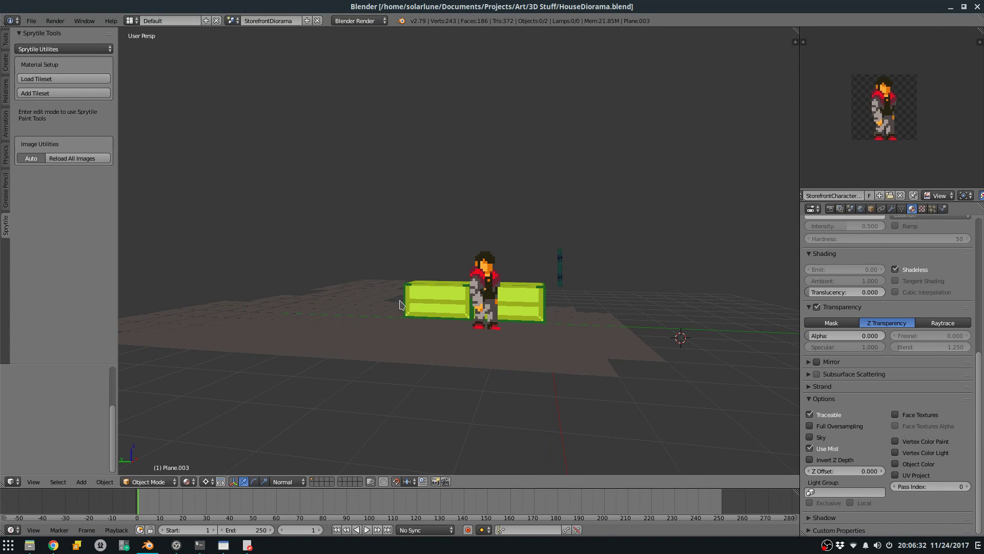
middle_drag(381, 211, 527, 260)
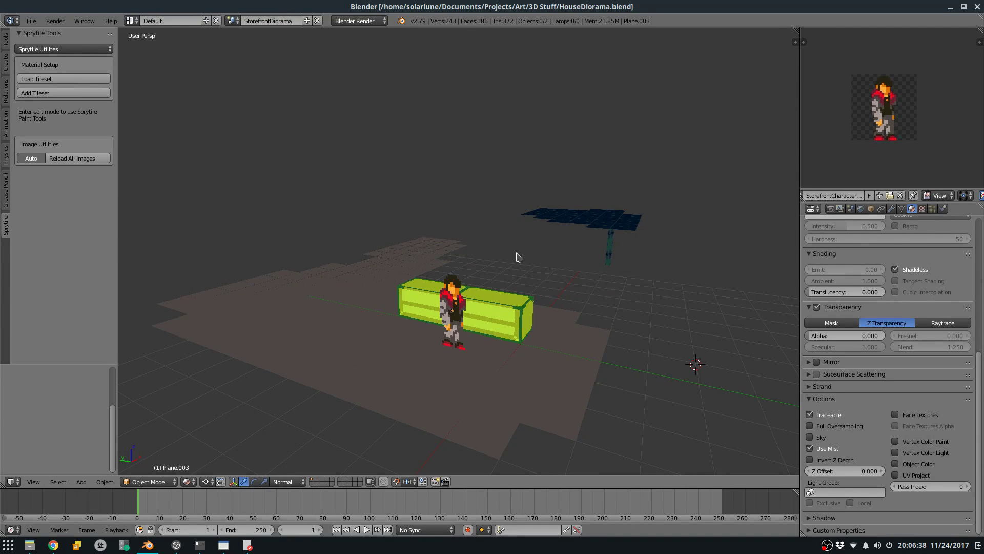
scroll(517, 253, up, 2)
middle_drag(519, 253, 471, 265)
scroll(536, 229, up, 1)
scroll(531, 224, down, 5)
scroll(533, 221, up, 3)
scroll(532, 220, up, 2)
scroll(522, 242, down, 6)
scroll(466, 268, up, 3)
scroll(508, 238, down, 2)
scroll(507, 237, up, 2)
middle_drag(507, 238, 519, 266)
scroll(502, 294, down, 2)
key(alt+Tab)
key(alt+Tab)
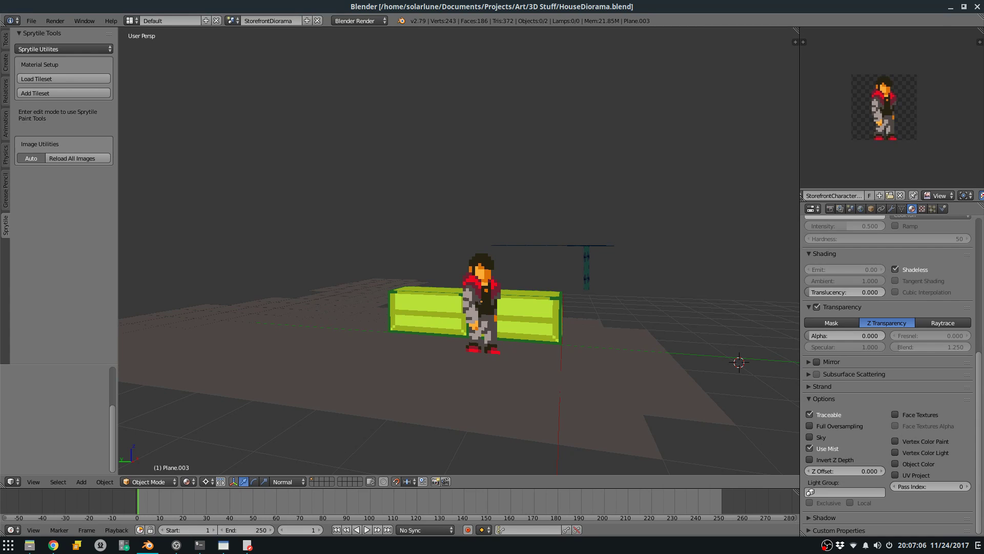
Open the Popcorn64.blend file.
click(32, 20)
click(44, 40)
double_click(229, 112)
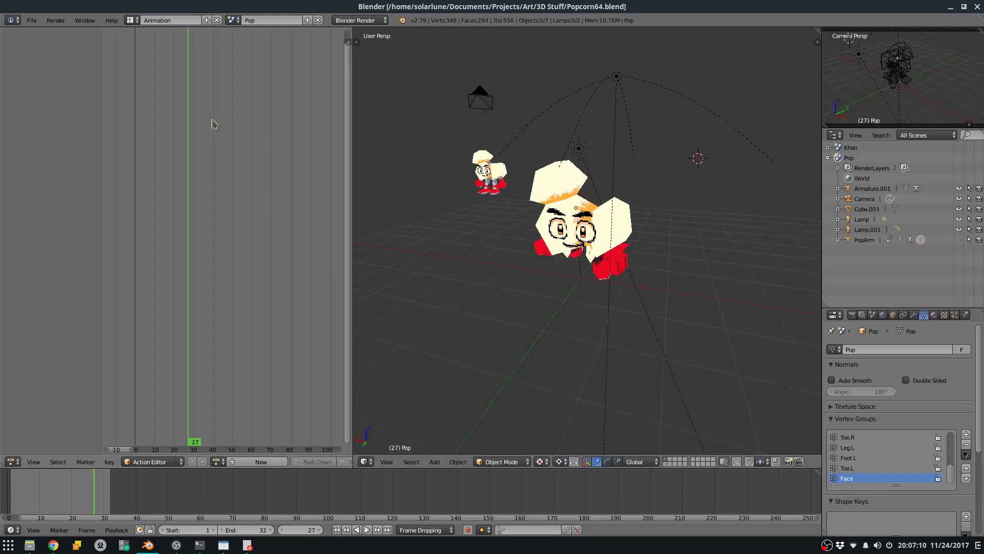
Select the large popcorn character's mesh and go back through the frames of its animation.
middle_drag(587, 249, 567, 257)
right_click(567, 256)
key(Right)
key(Left)
key(Left)
key(Left)
key(Left)
key(Left)
key(Left)
key(Left)
key(Left)
key(Left)
key(Left)
key(Left)
key(Left)
key(Left)
key(Left)
key(Left)
key(Left)
key(Left)
drag(32, 481, 27, 480)
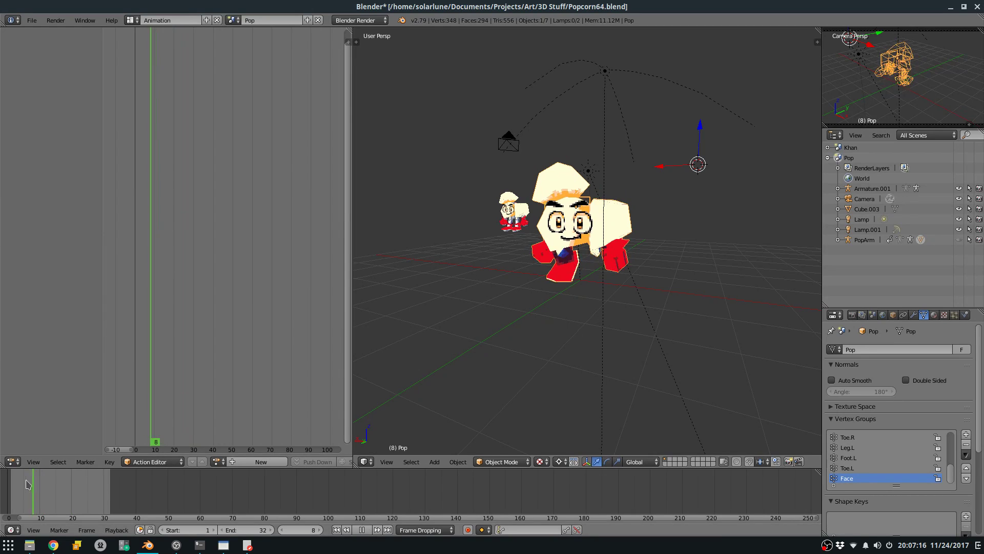
Play the popcorn character's PopRun animation in textured shading and hide its PopArm armature.
key(Escape)
key(z)
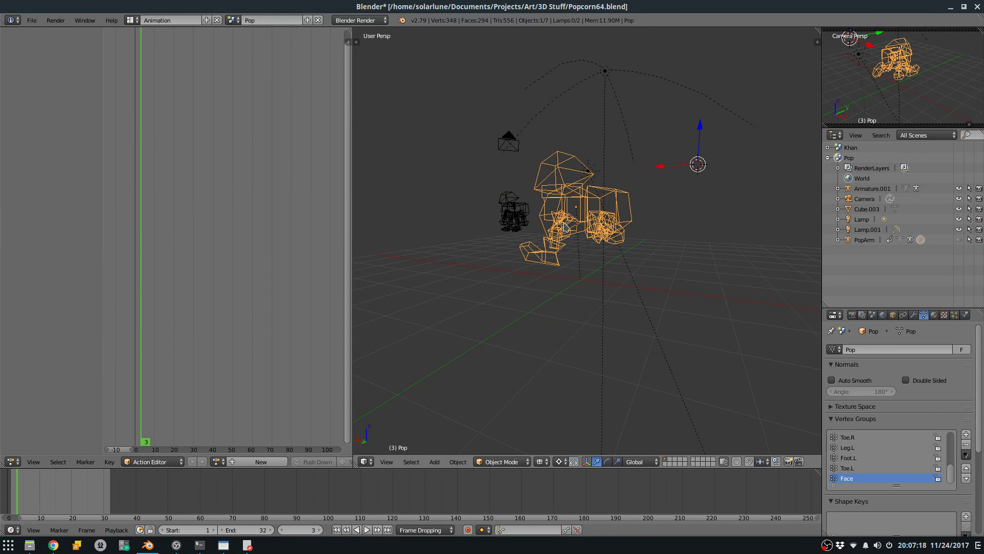
right_click(565, 227)
key(alt+a)
key(alt+z)
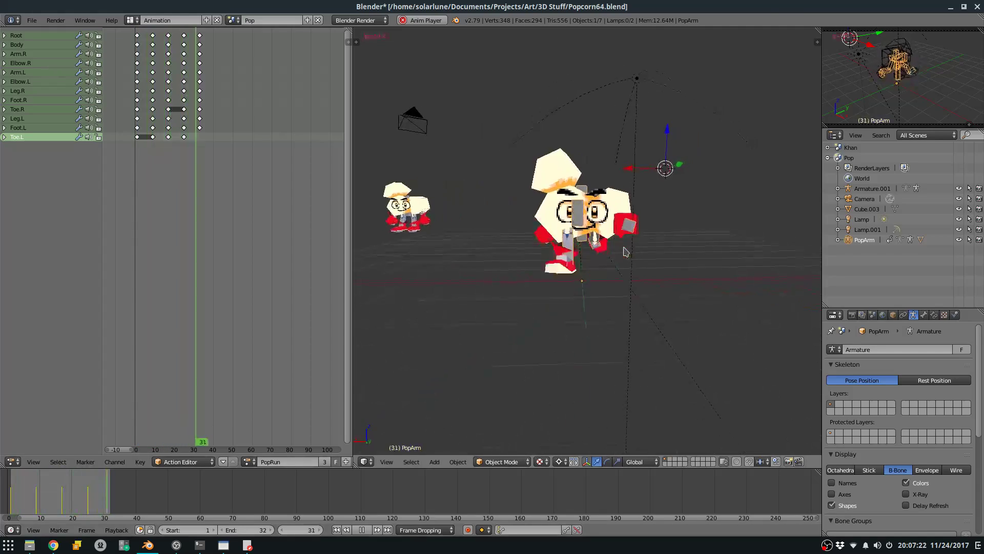
key(h)
Examine the popcorn character's textures and run cycle from the side and front, close up and farther away, during playback.
middle_drag(624, 251, 676, 275)
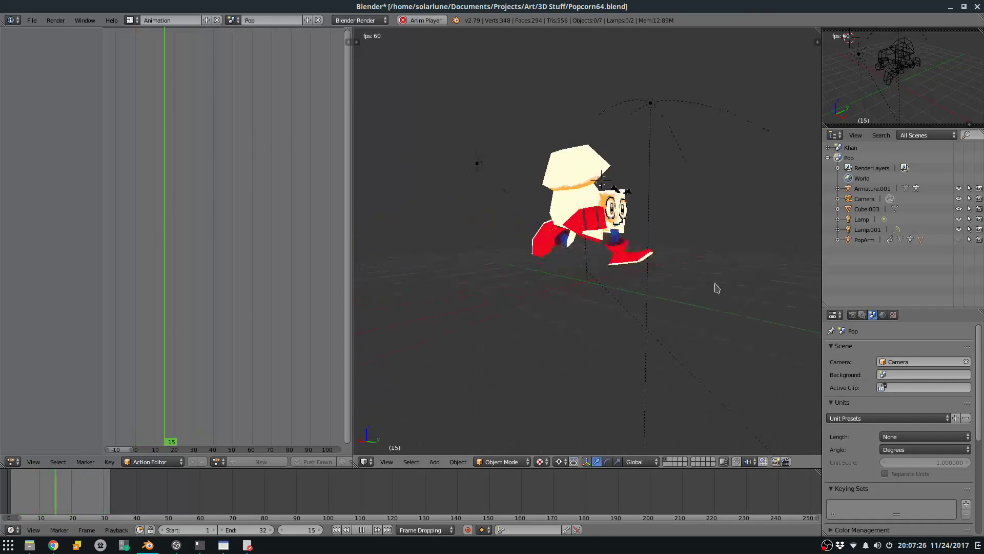
middle_drag(809, 295, 609, 305)
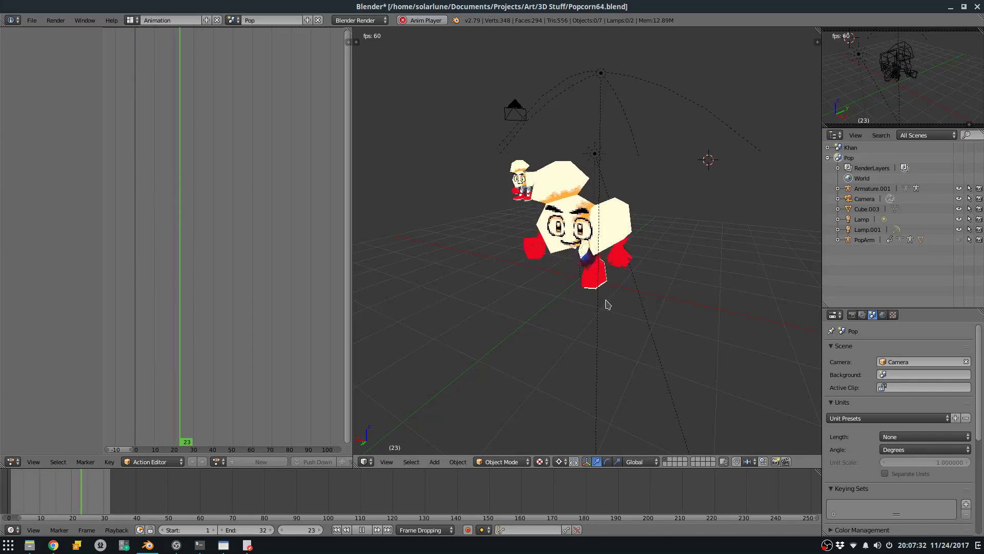
scroll(603, 287, up, 2)
mouse_move(595, 265)
middle_down()
mouse_move(634, 266)
mouse_move(584, 279)
middle_up()
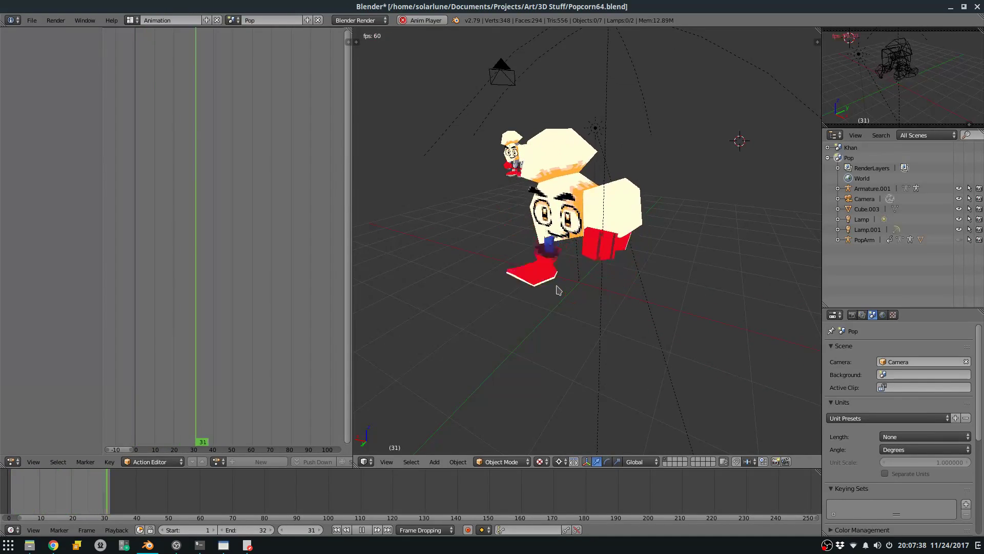
middle_drag(573, 213, 583, 228)
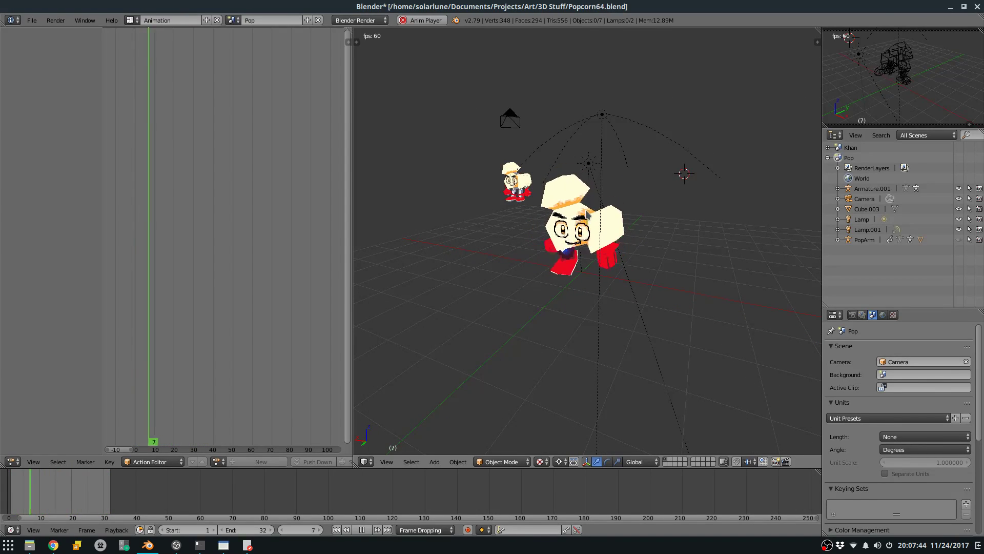
scroll(586, 211, up, 4)
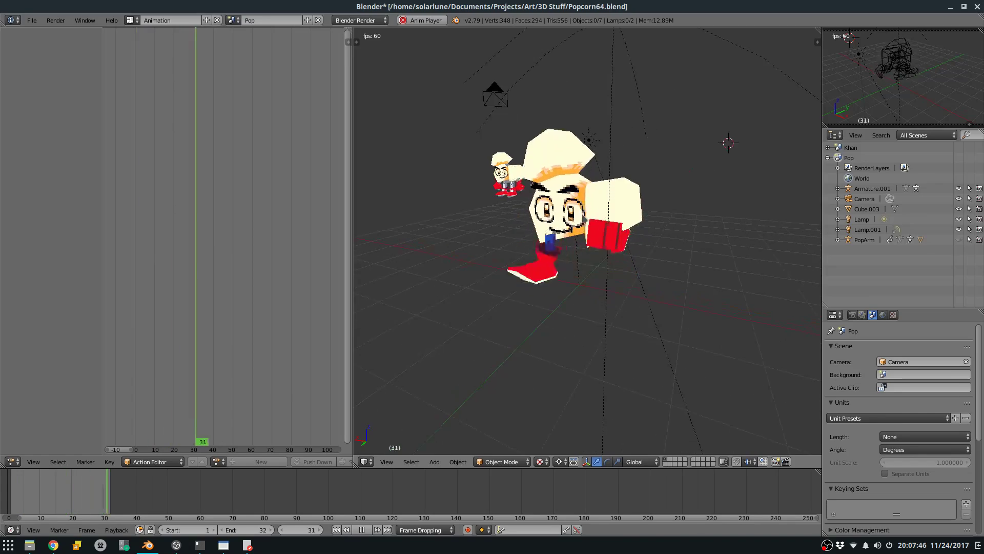
middle_drag(587, 211, 573, 236)
scroll(557, 219, down, 6)
scroll(566, 255, up, 2)
scroll(566, 255, up, 1)
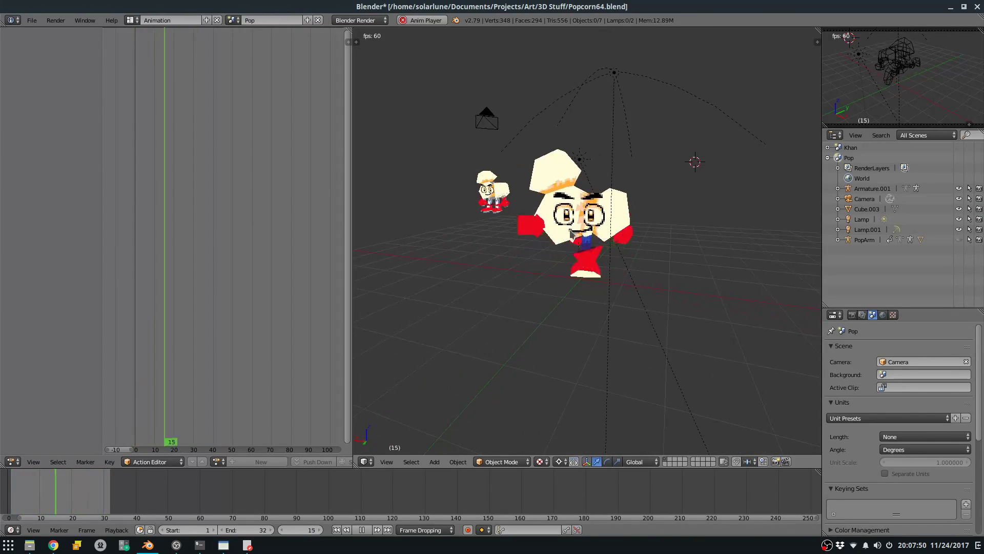
Stop the animation playback and switch away from Blender.
click(33, 20)
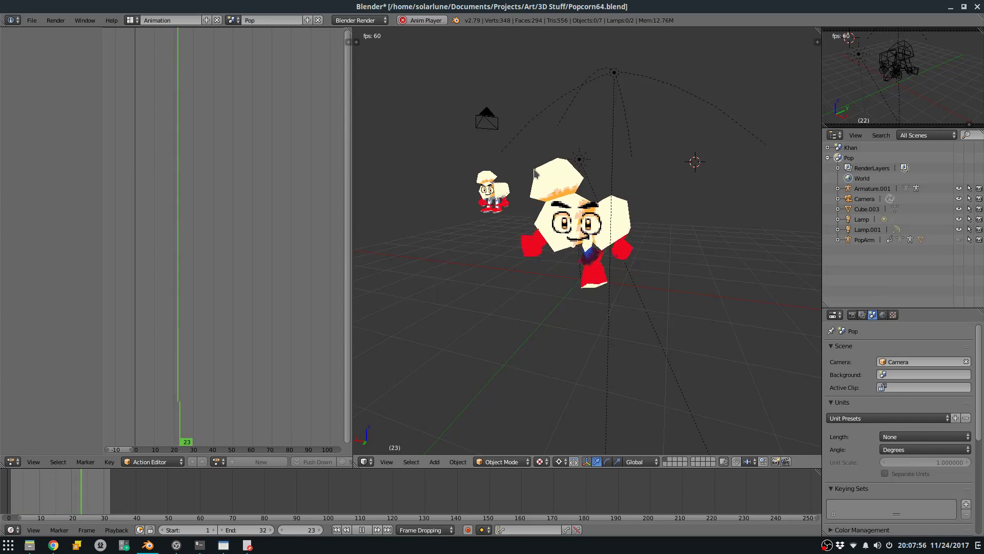
key(alt+a)
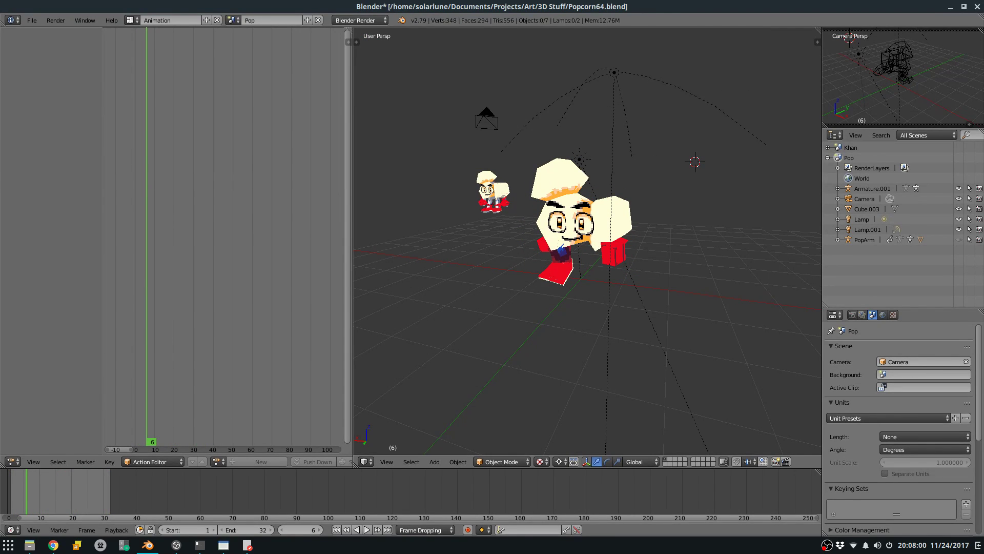
key(alt+Tab)
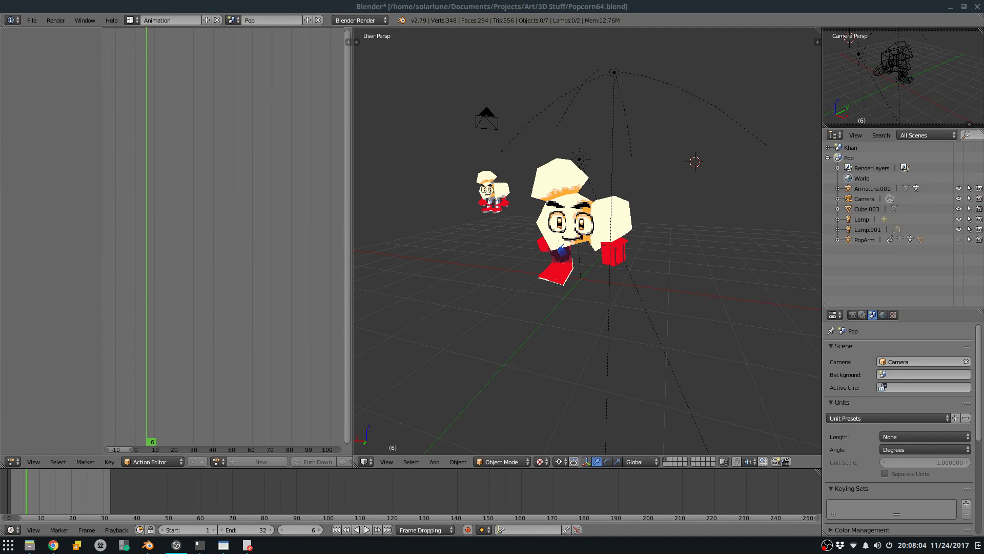